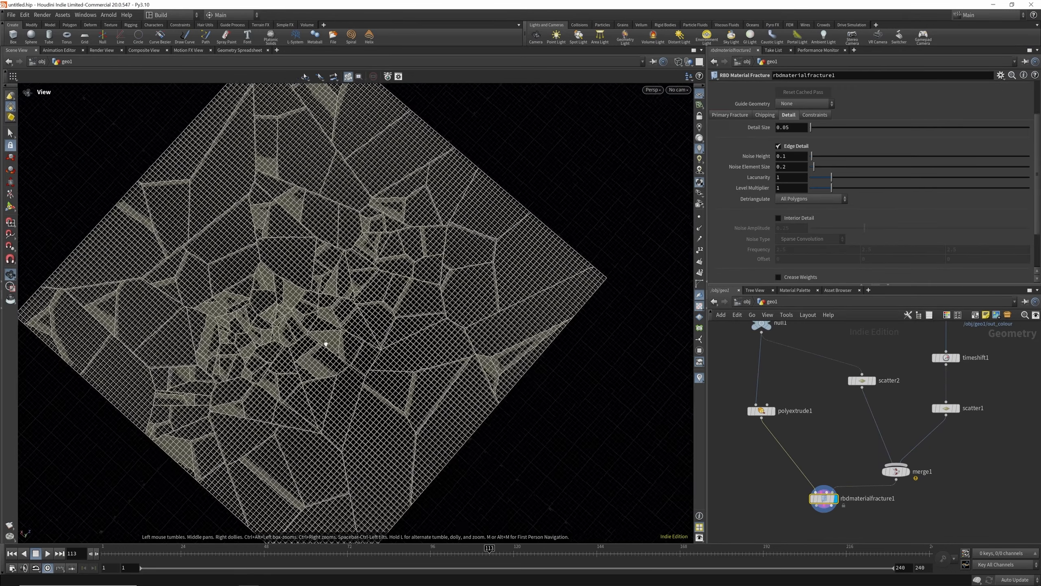
drag(326, 344, 303, 215)
key(Tab)
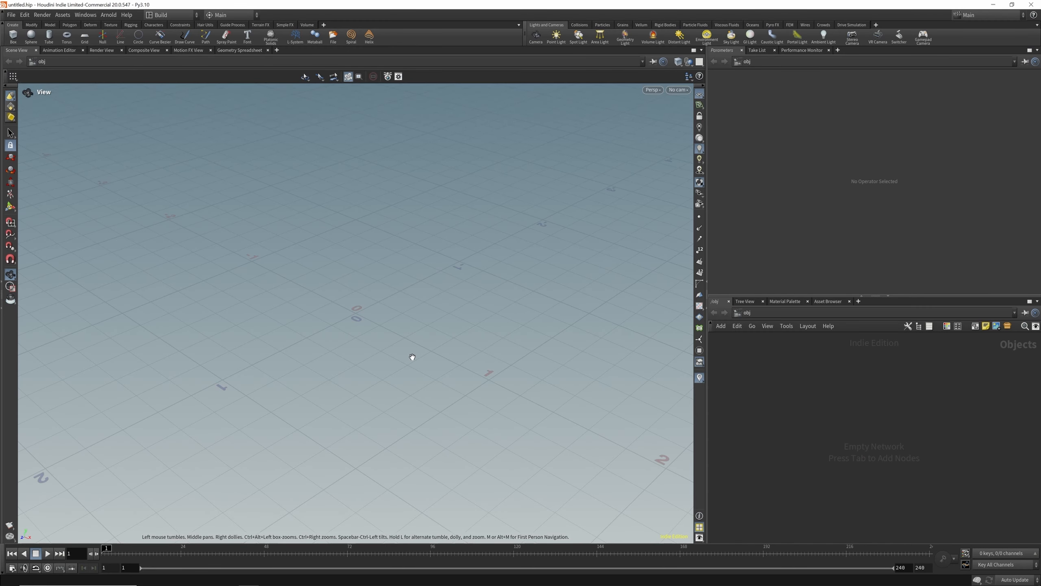
Set the viewport background colour scheme to Dark in the display options.
key(d)
click(464, 266)
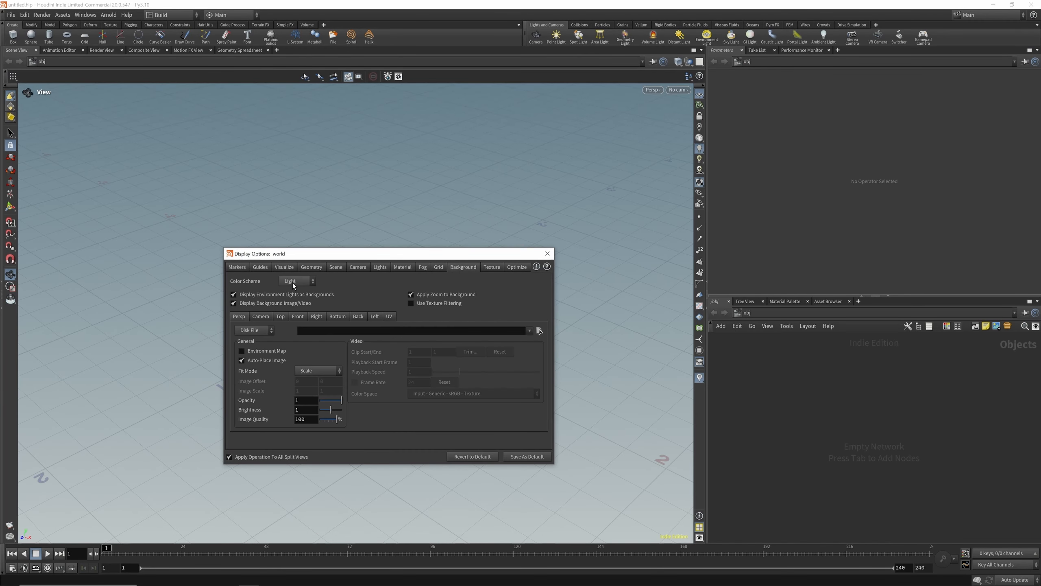
click(289, 300)
click(548, 253)
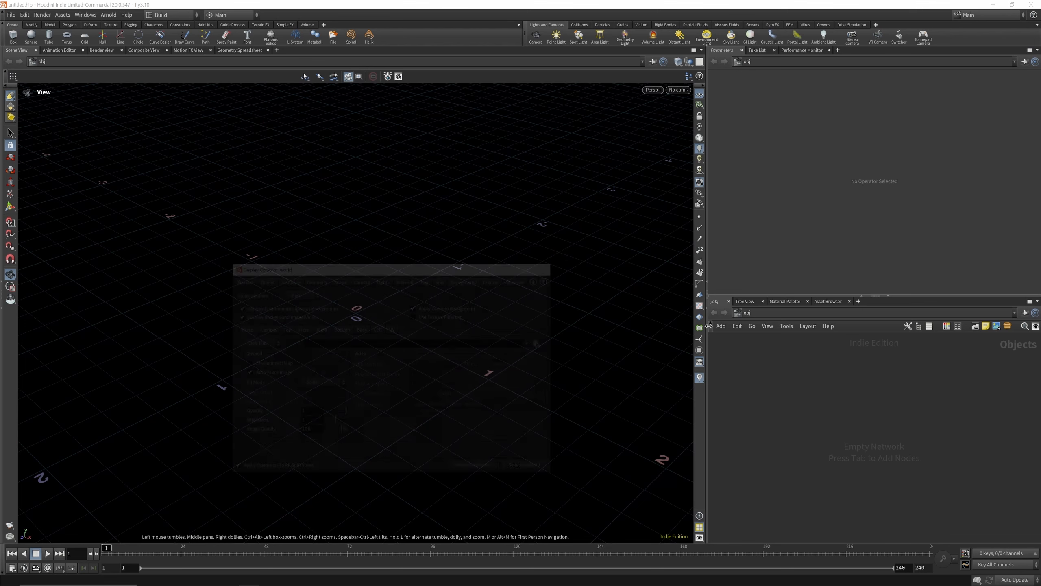
Create a Geometry object and go inside its empty network, giving the network area more room.
key(Tab)
text(geo)
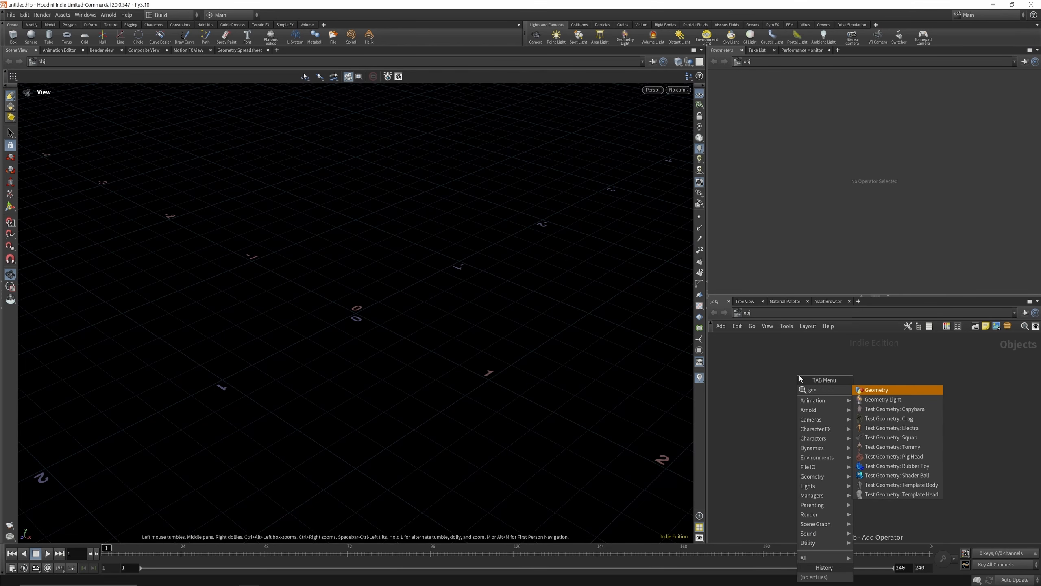
click(890, 390)
click(770, 379)
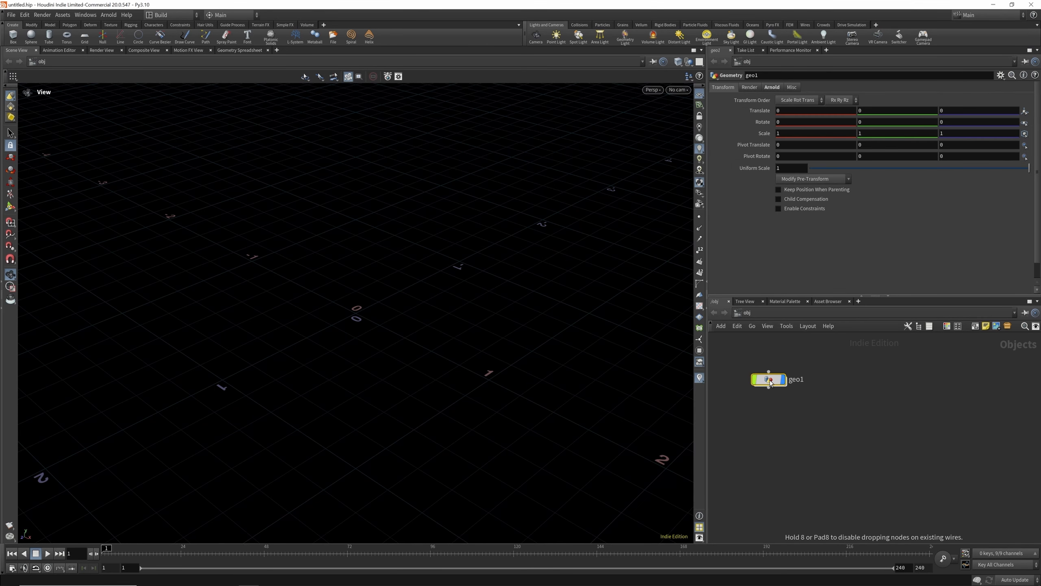
double_click(769, 380)
drag(804, 294, 804, 189)
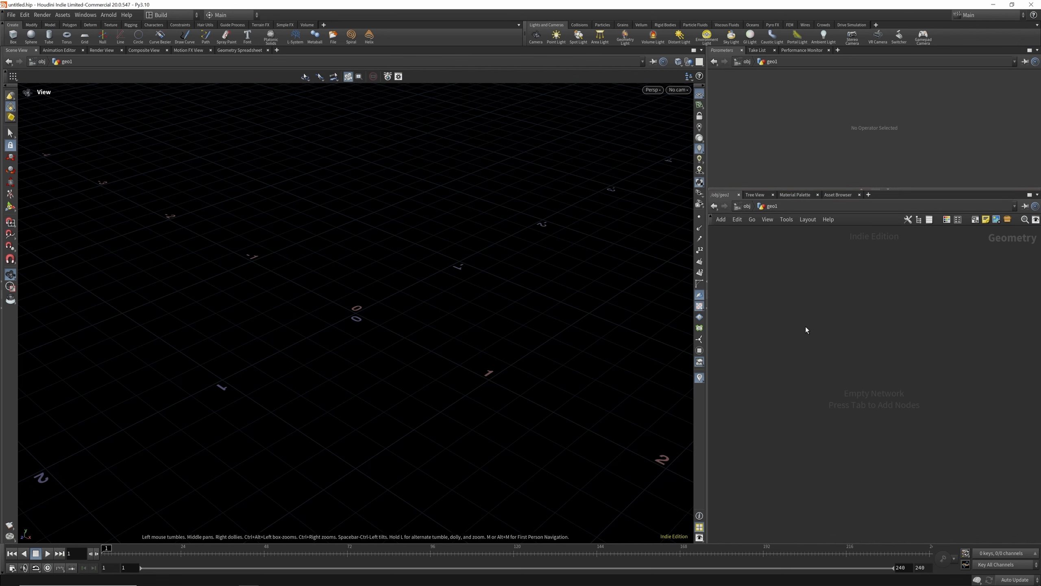
Add a Grid node and set it to 100 rows and 100 columns.
key(Tab)
text(grid)
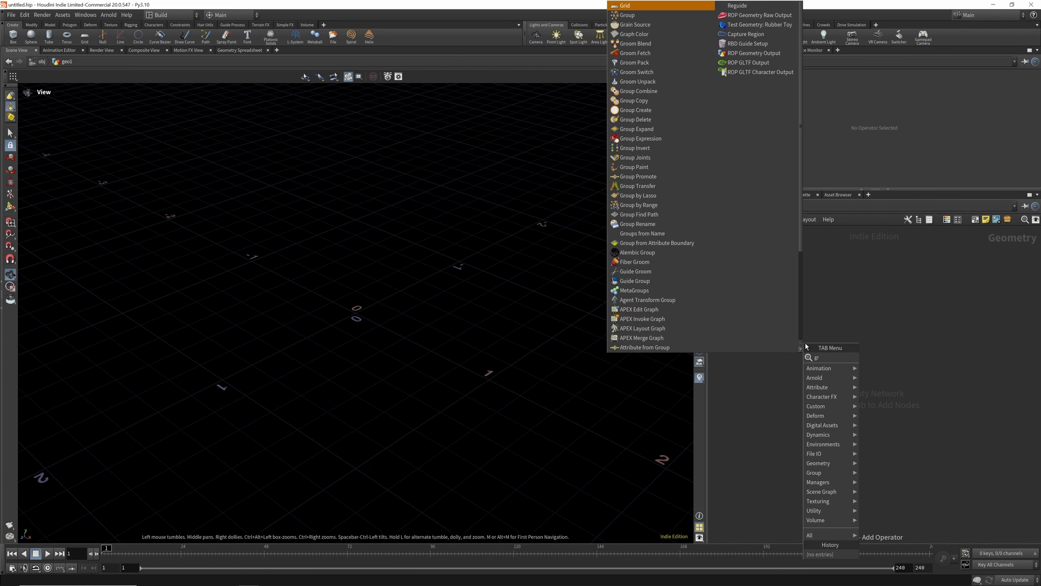
key(Return)
click(785, 291)
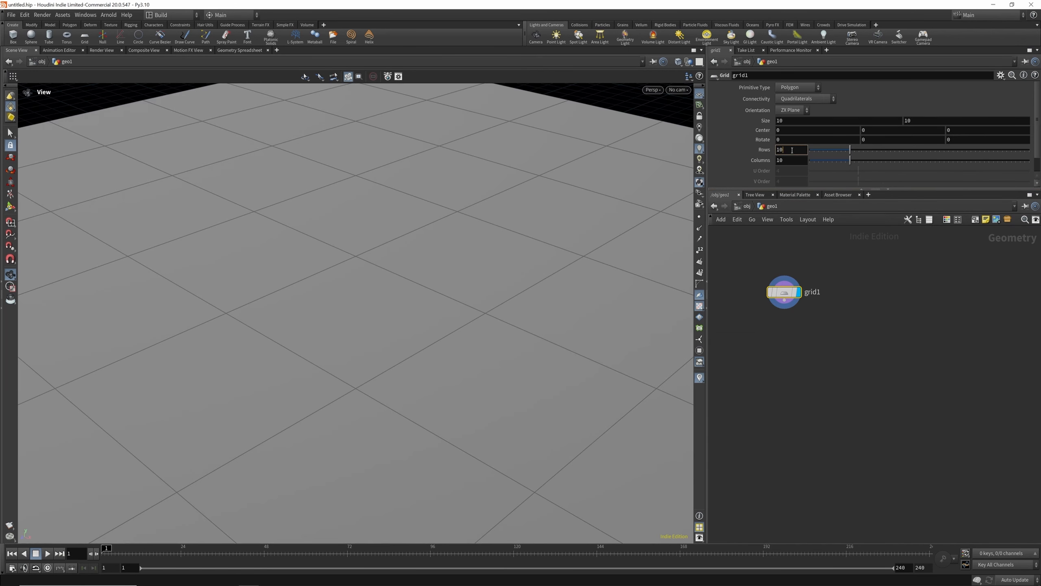
key(Return)
text(0)
key(Return)
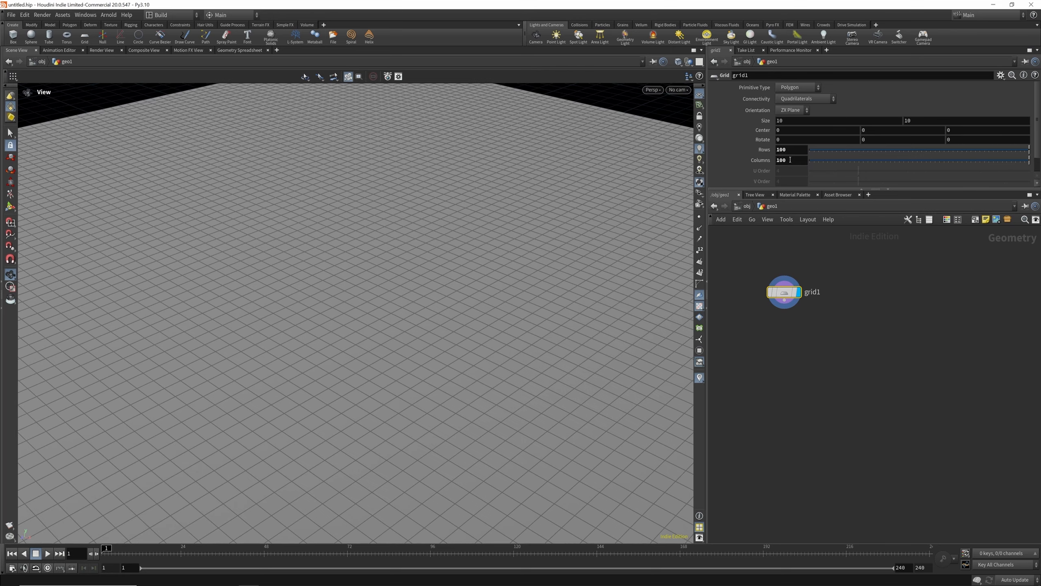
right_drag(379, 326, 354, 284)
drag(324, 302, 332, 255)
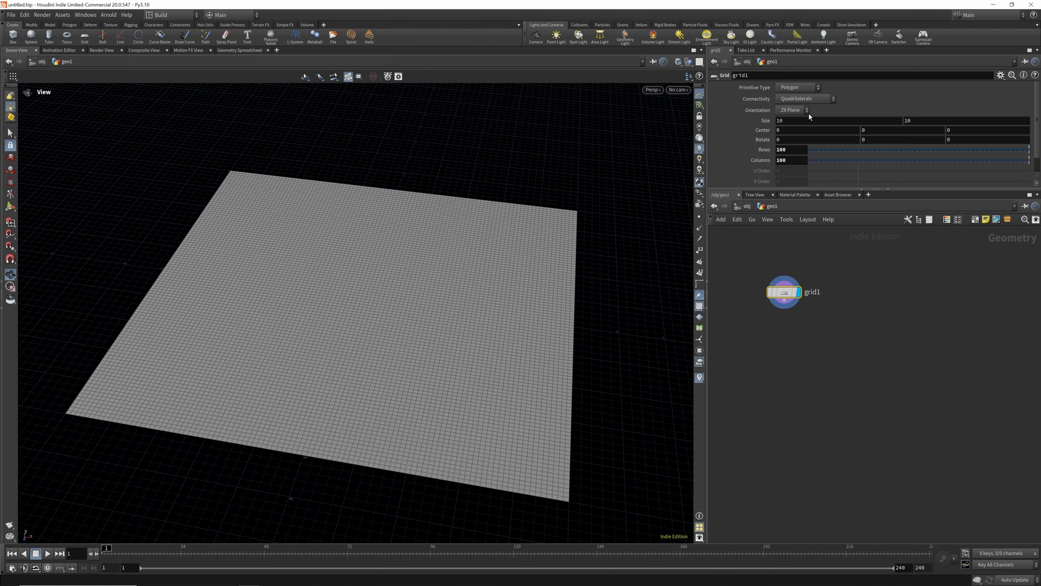
Set the grid's size to 20 by 20.
drag(782, 120, 762, 120)
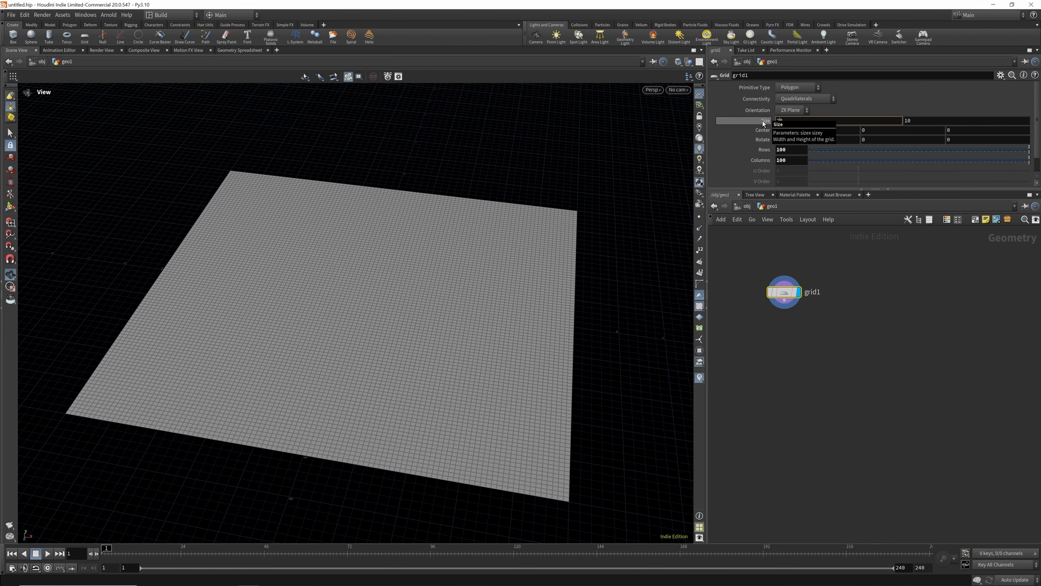
text(20)
key(Return)
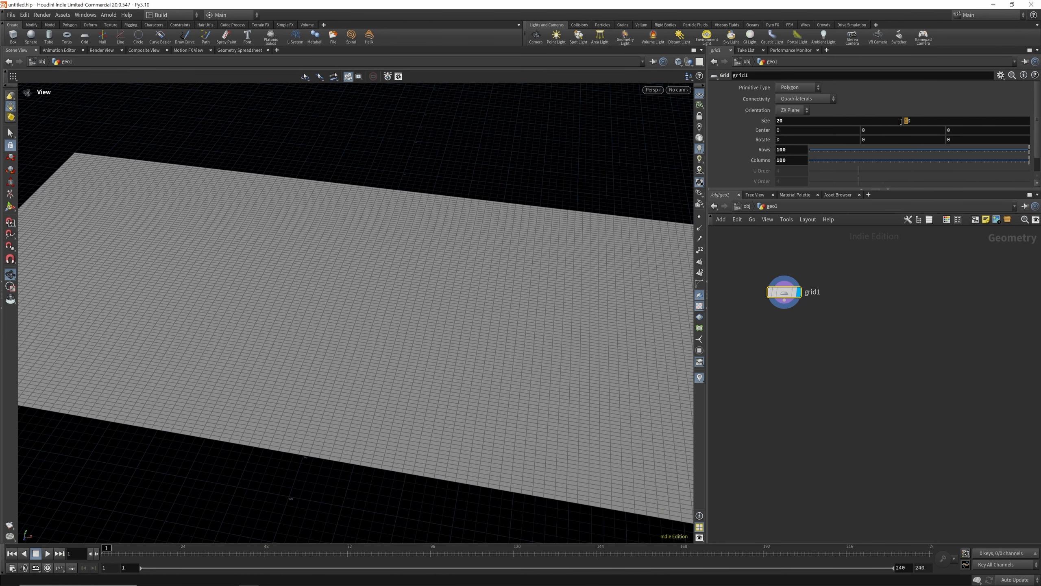
text(20)
key(Return)
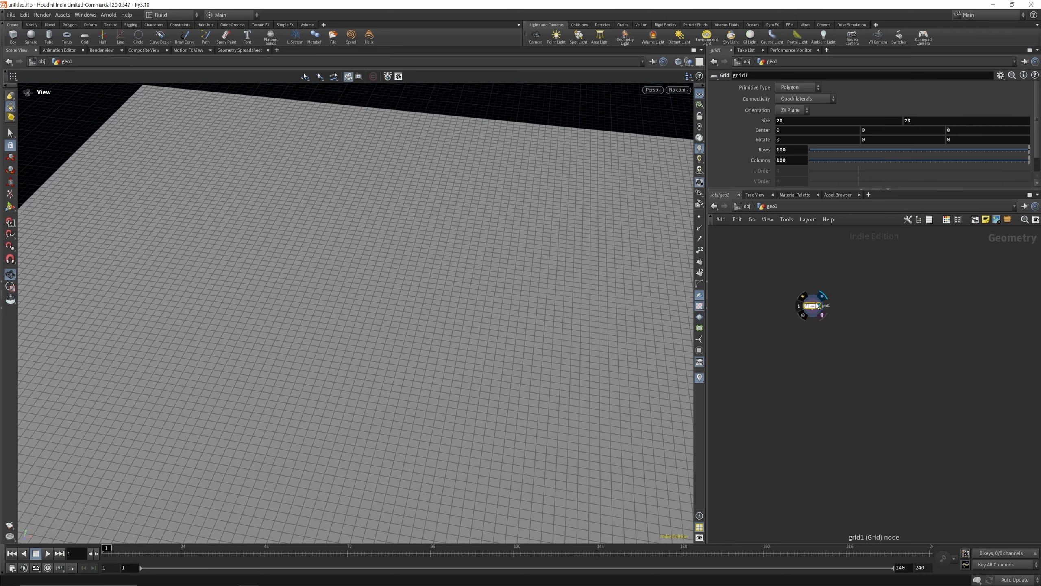
scroll(346, 207, down, 8)
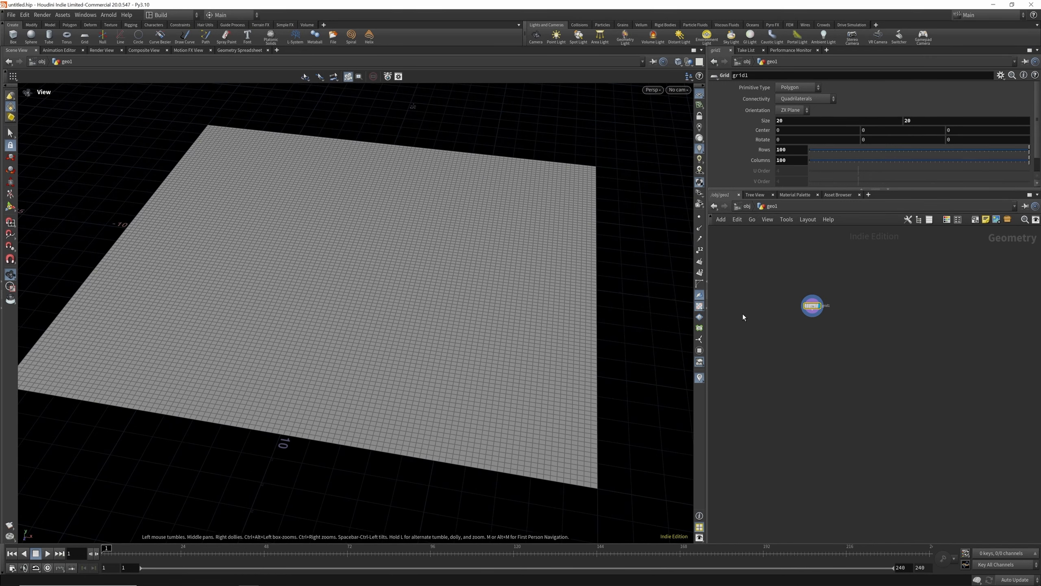
Add a Curve node beside the Grid node.
key(Tab)
text(cur)
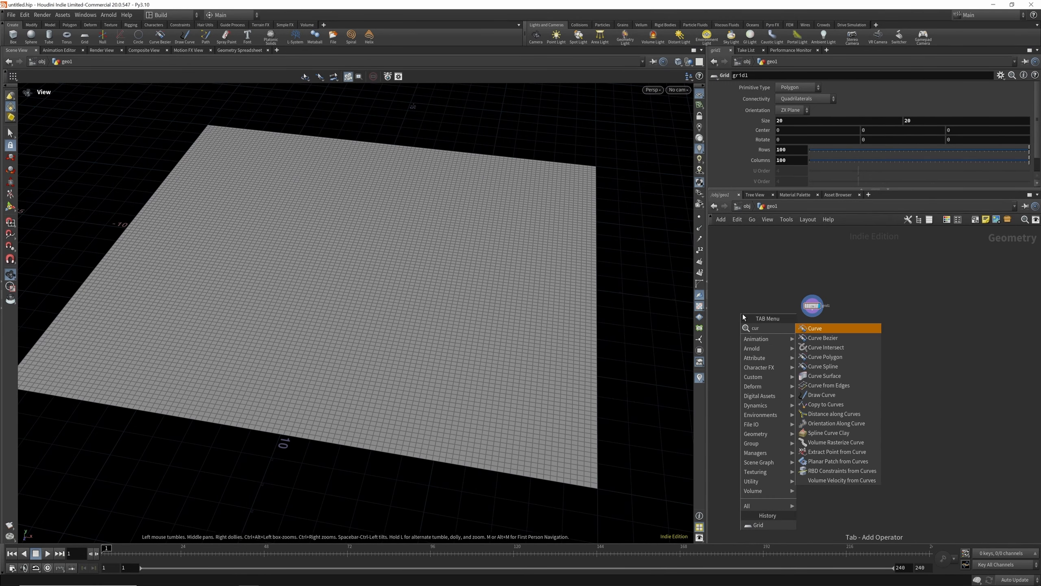
click(831, 329)
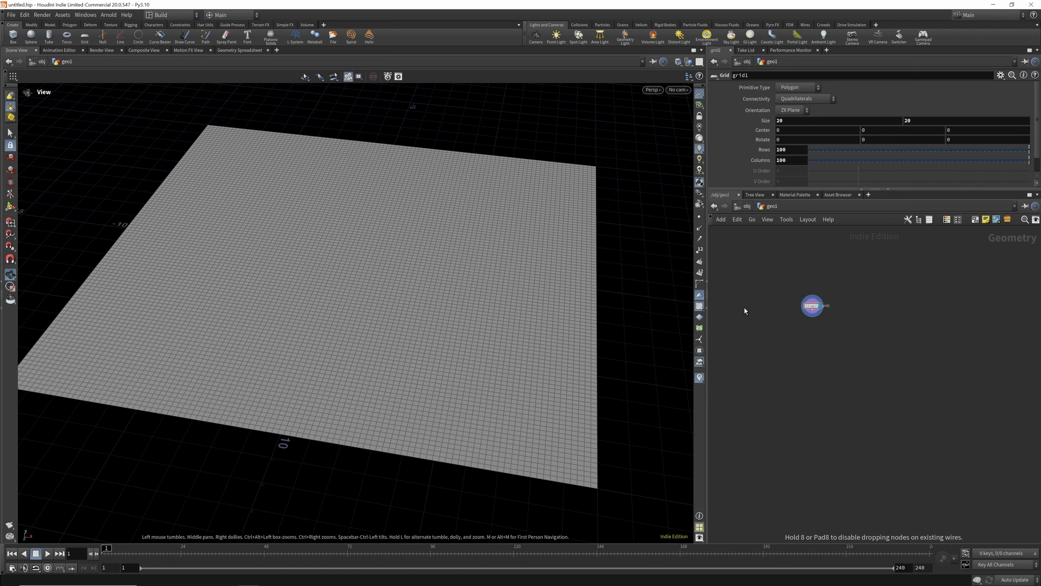
click(745, 307)
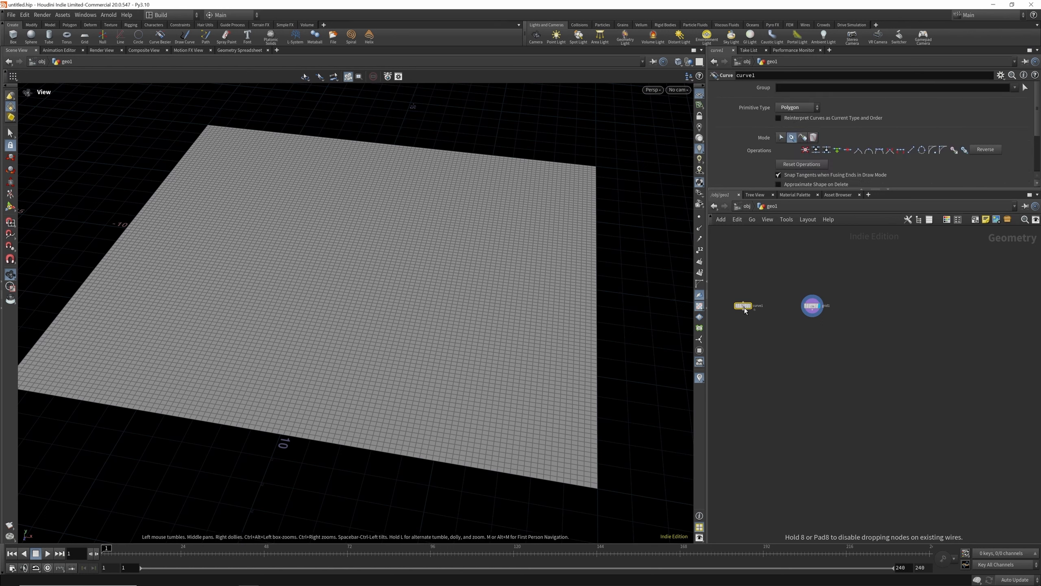
In the top view, draw an open zigzag polygon curve running across the middle of the grid from near one edge to the opposite one.
click(10, 206)
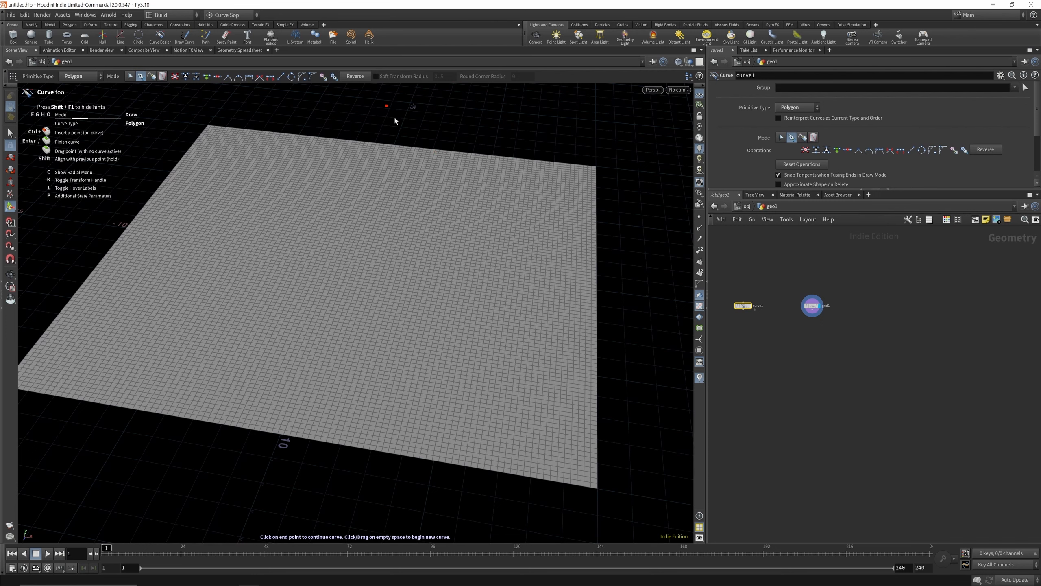
click(654, 90)
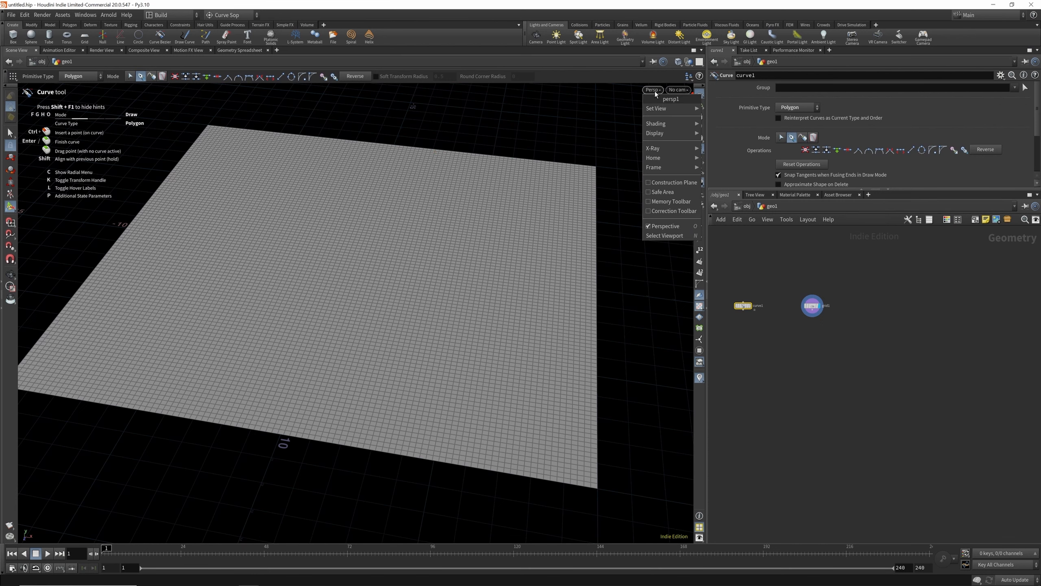
mouse_move(673, 109)
click(721, 119)
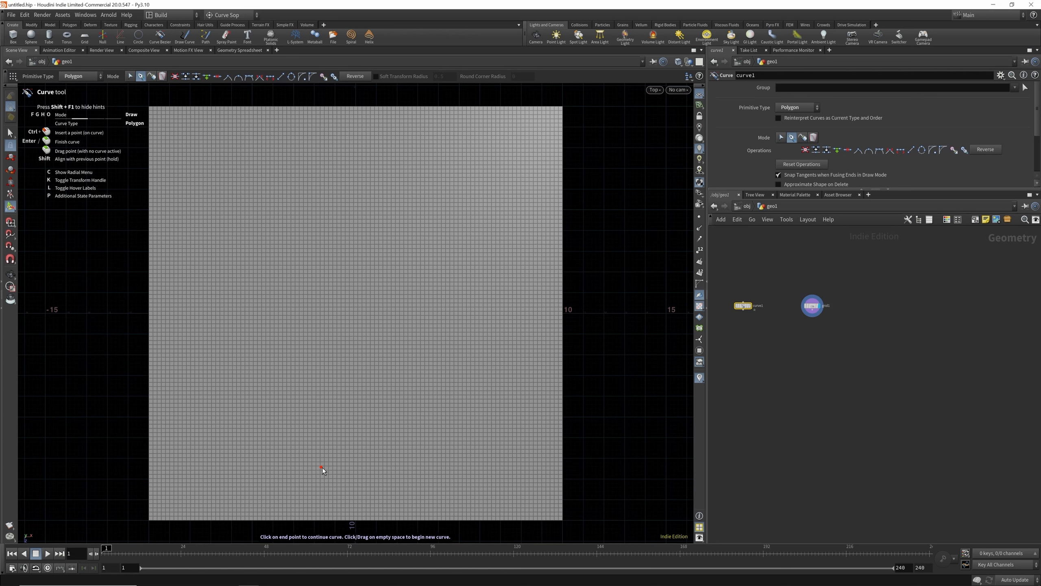
click(345, 451)
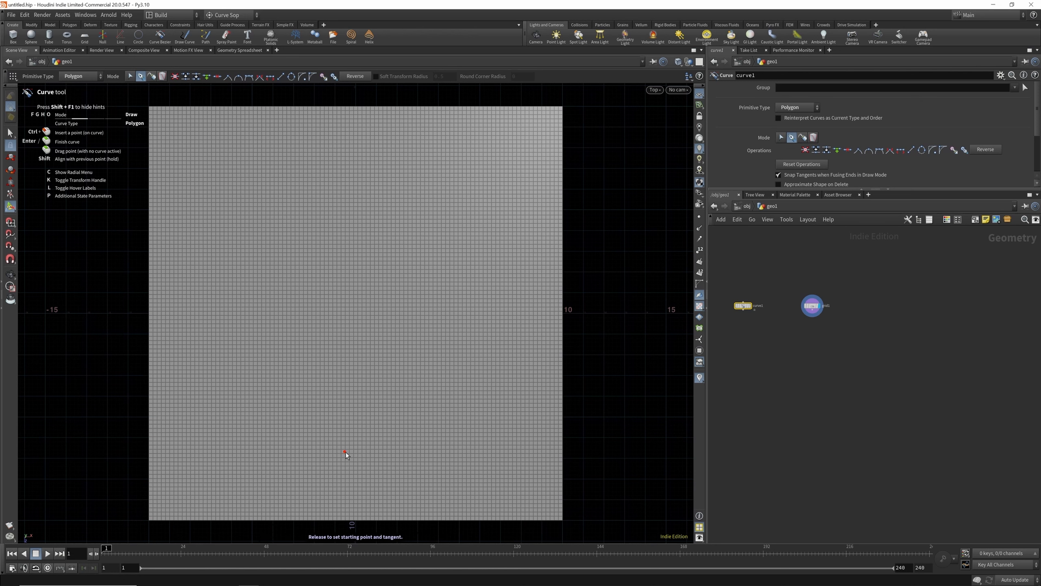
click(367, 434)
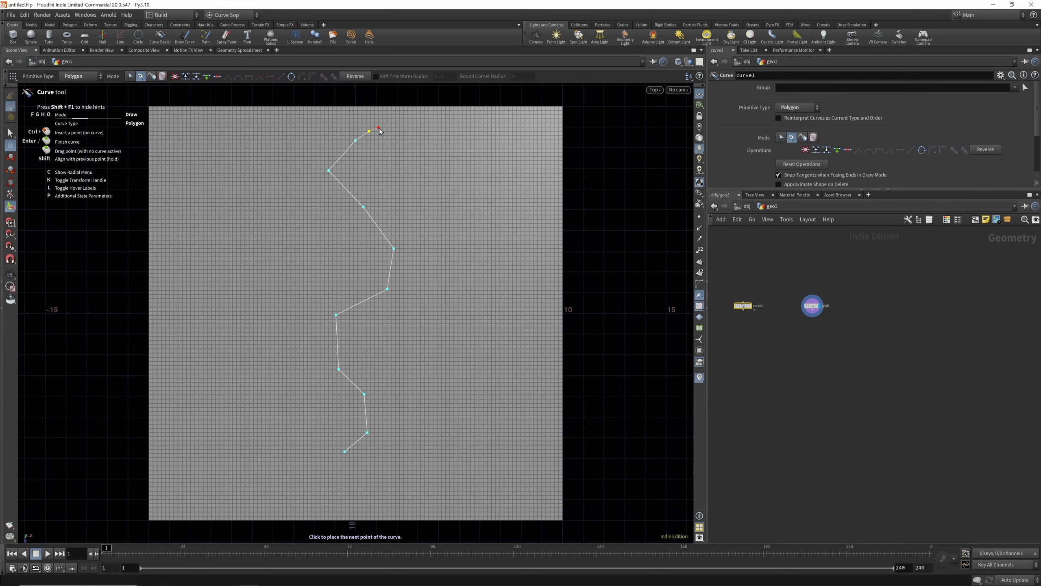
right_click(370, 132)
click(393, 147)
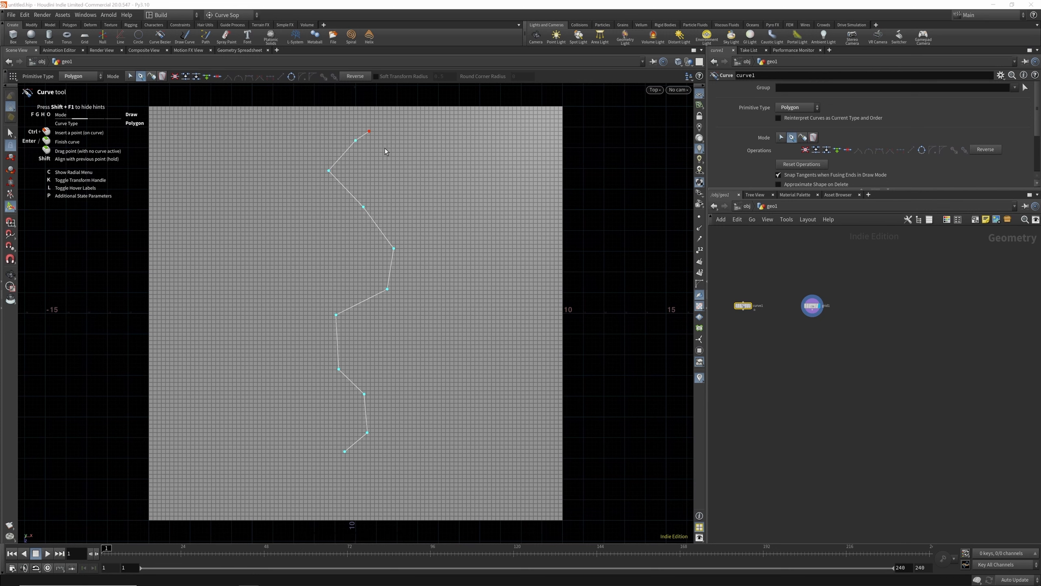
Return to the perspective view, undo the stray curve points and leave curve drawing.
click(654, 90)
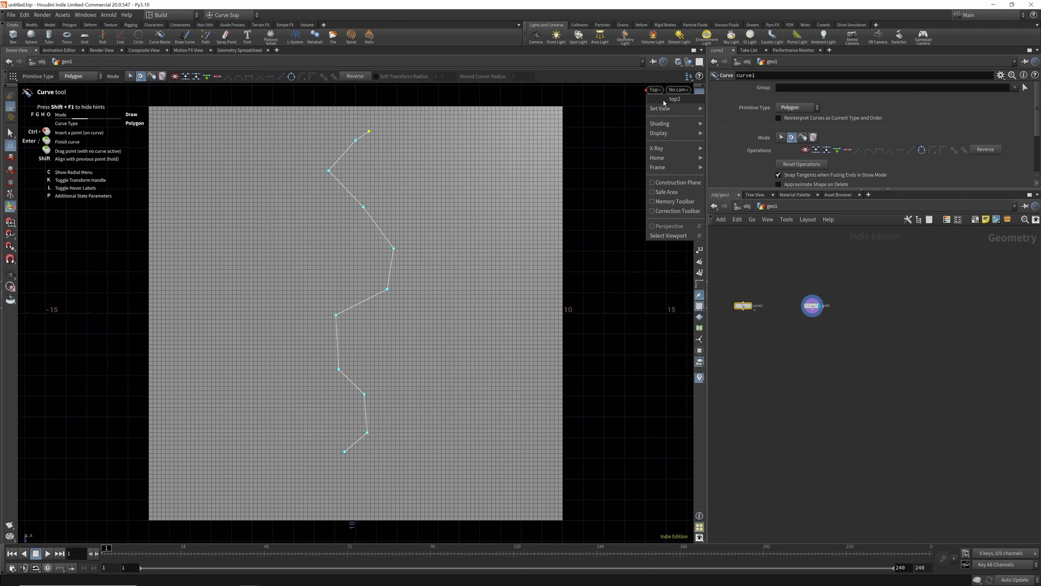
click(664, 111)
drag(405, 239, 405, 249)
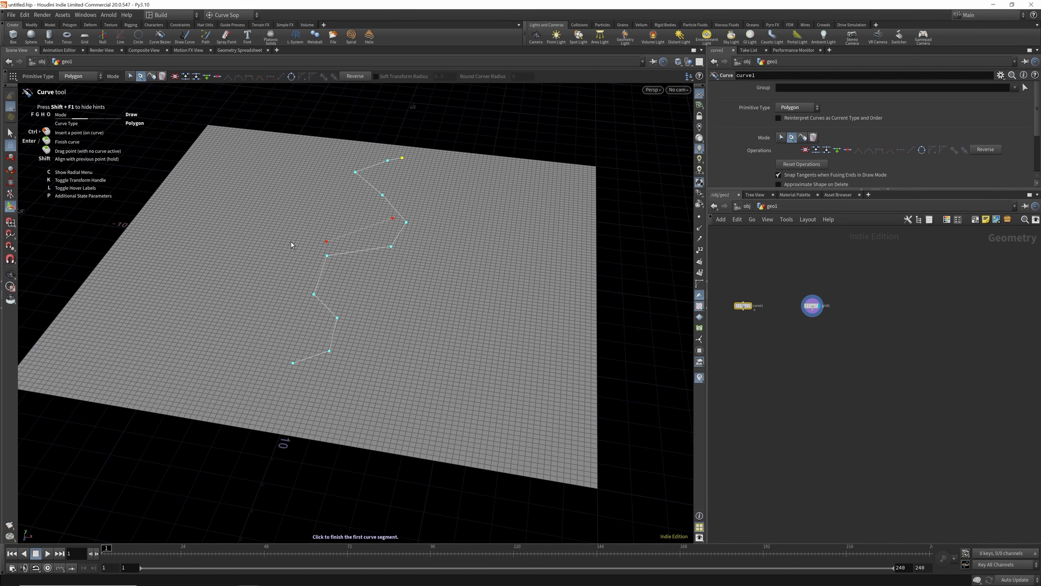
key(ctrl+z)
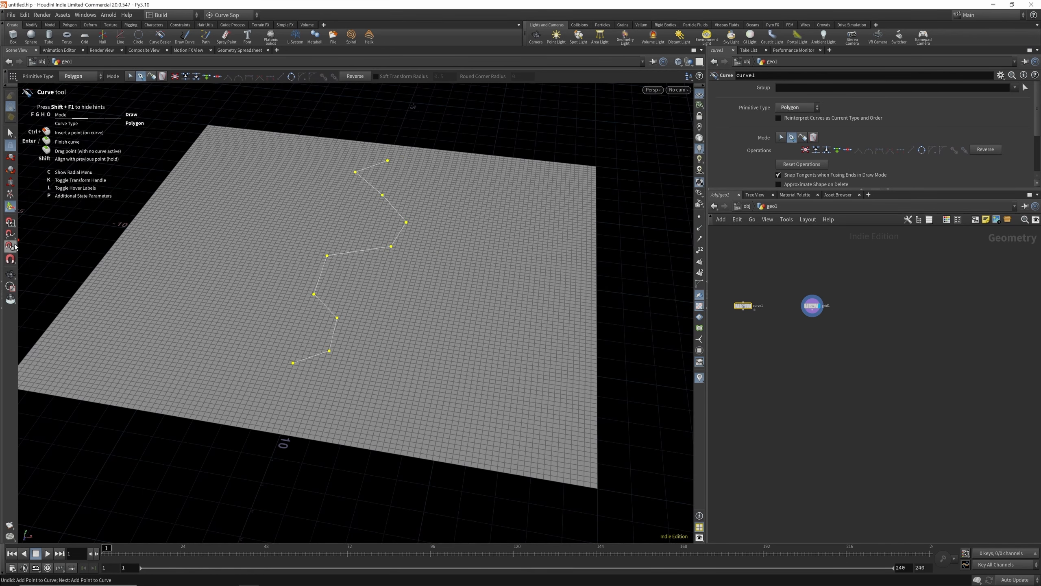
click(11, 275)
mouse_move(369, 229)
mouse_down()
mouse_move(397, 223)
mouse_move(346, 163)
mouse_move(407, 182)
mouse_move(311, 177)
mouse_move(375, 224)
mouse_up()
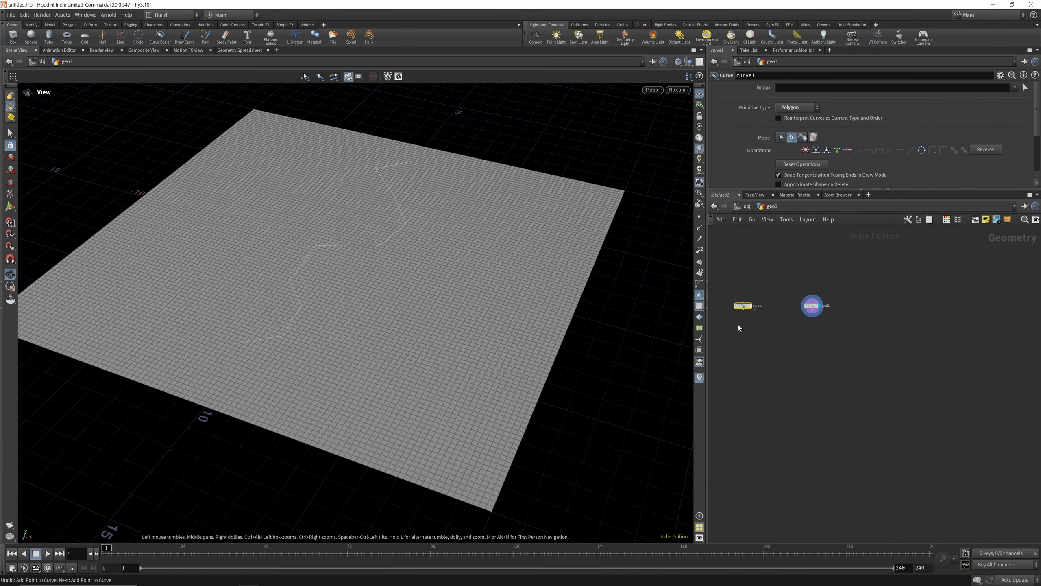
Add a Resample node below the Curve node and wire the curve into it.
click(758, 354)
key(Tab)
text(res)
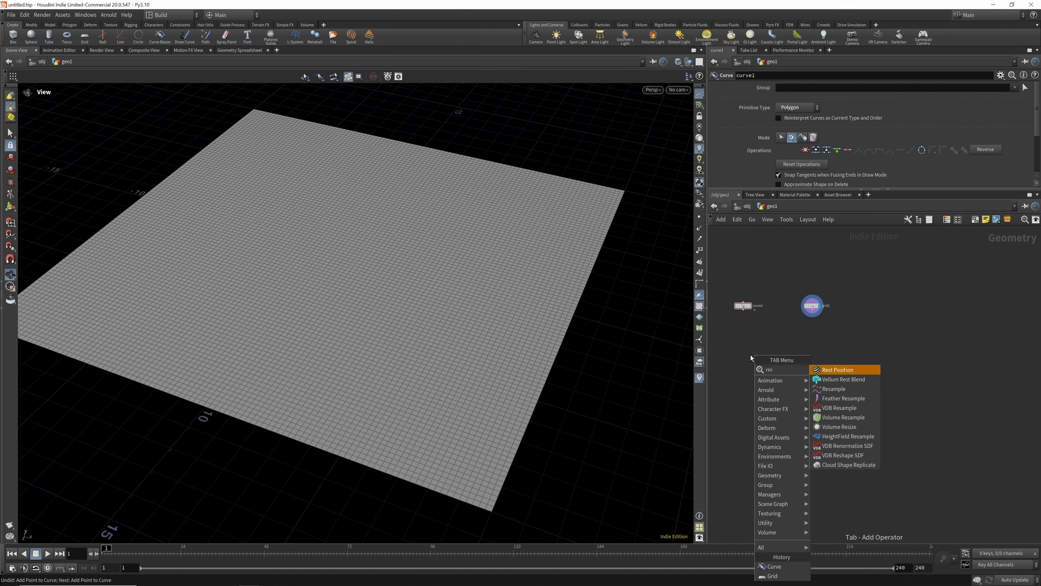
click(834, 389)
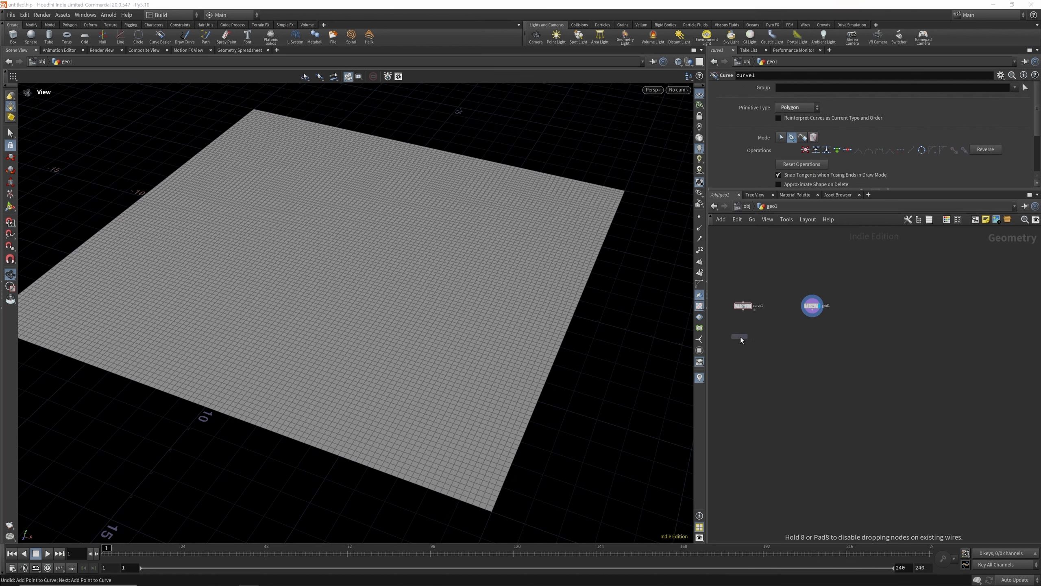
click(740, 337)
scroll(740, 337, up, 3)
drag(748, 286, 754, 350)
Turn on point display and show the Curve node's output followed by the Resample node's output in the viewport.
click(700, 218)
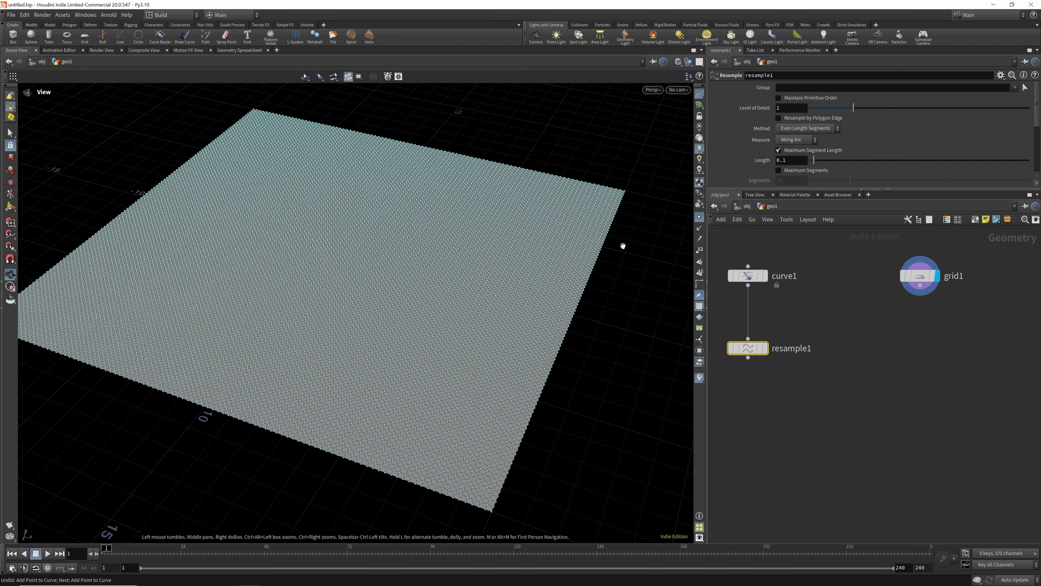
click(765, 276)
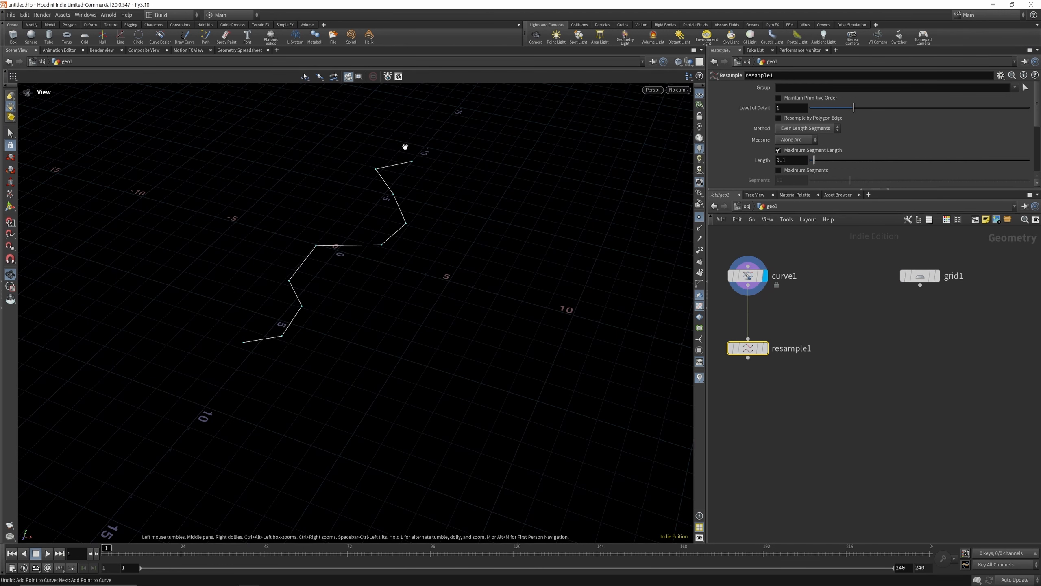
click(765, 349)
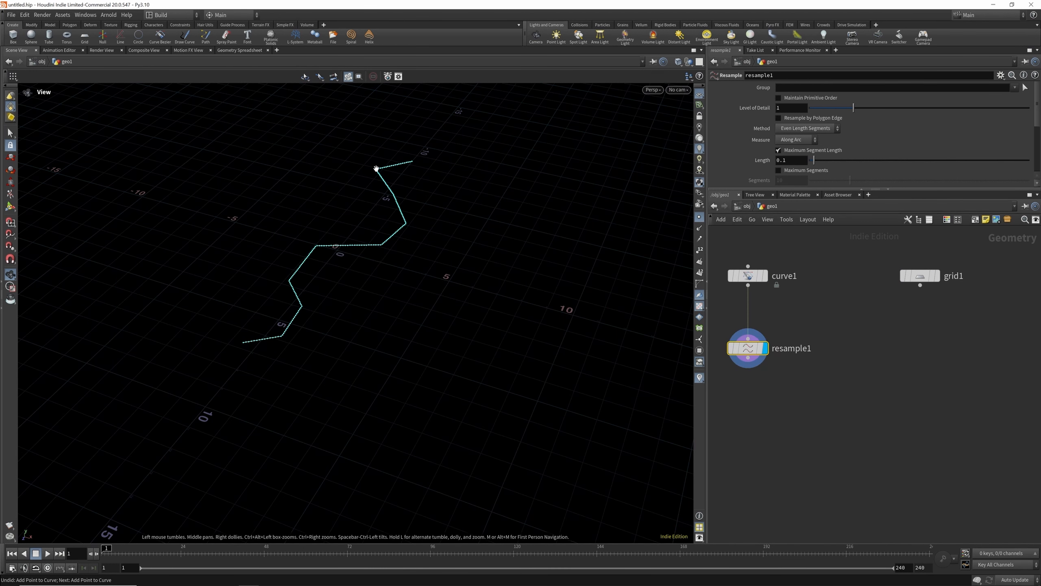
right_click(764, 397)
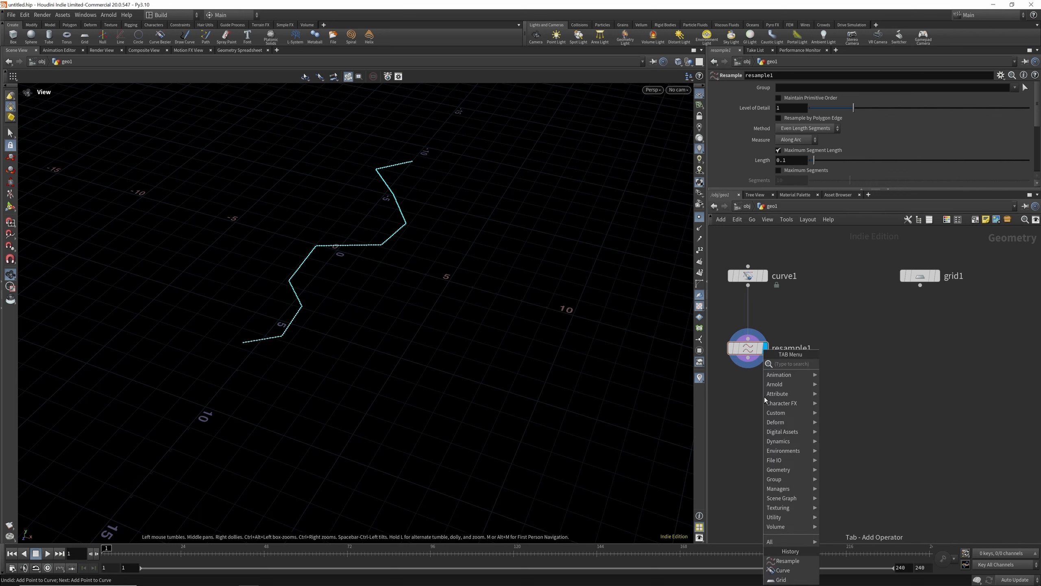
key(Escape)
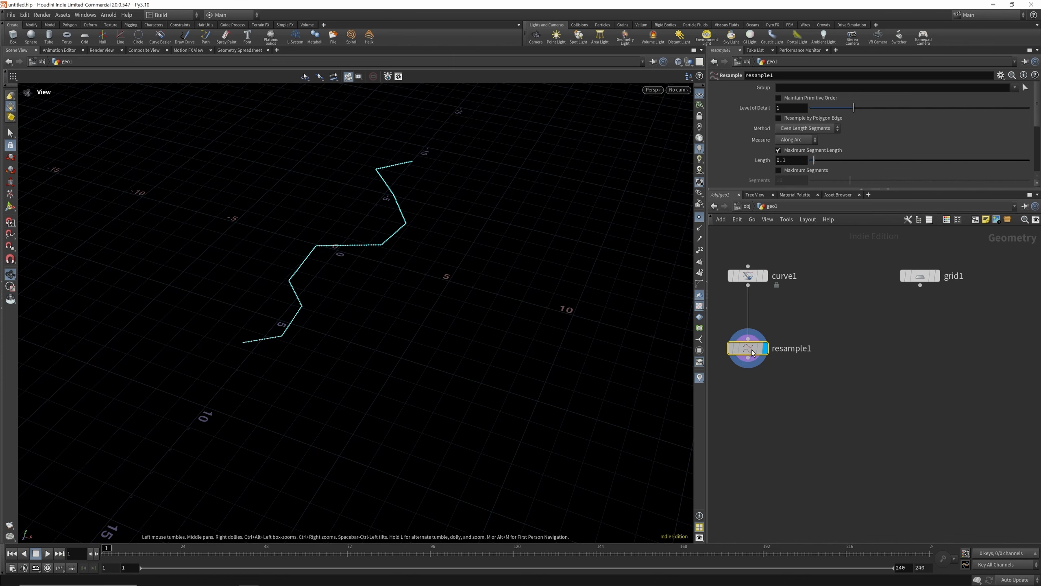
key(Tab)
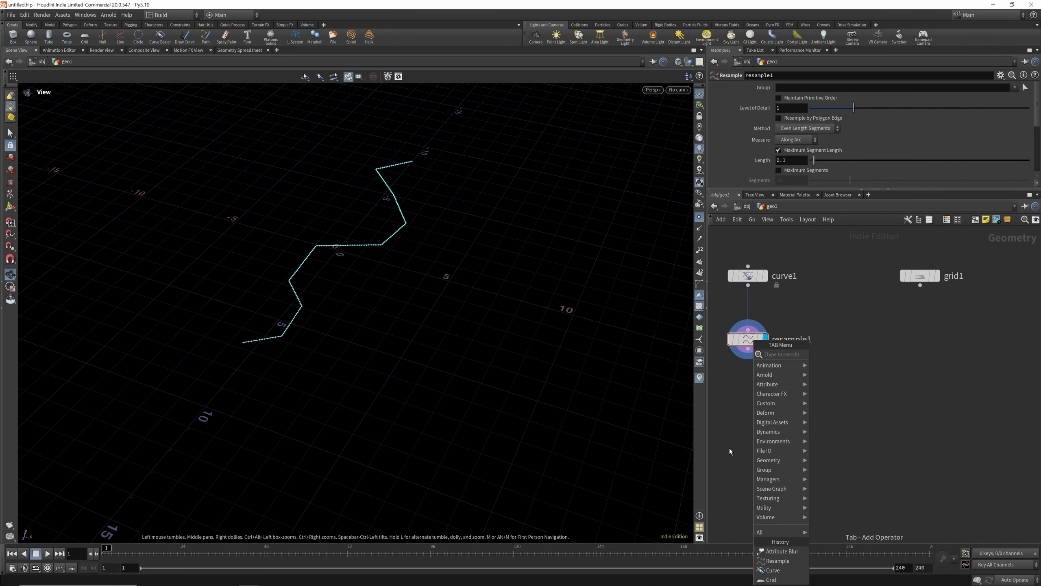
text(cur)
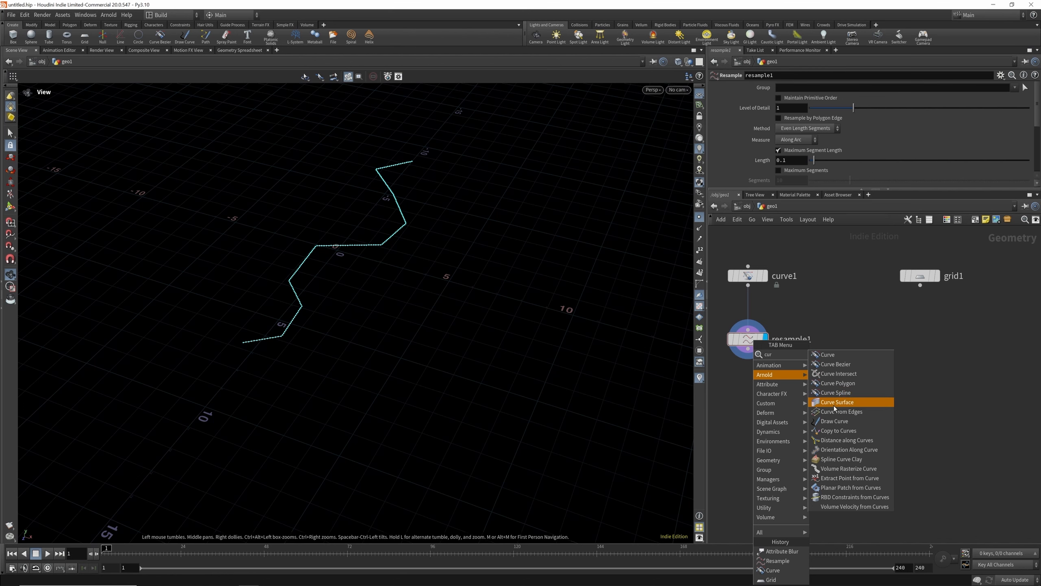
click(742, 400)
Add a Carve node below the Resample node, wired to its output, and show its result in the viewport.
key(Tab)
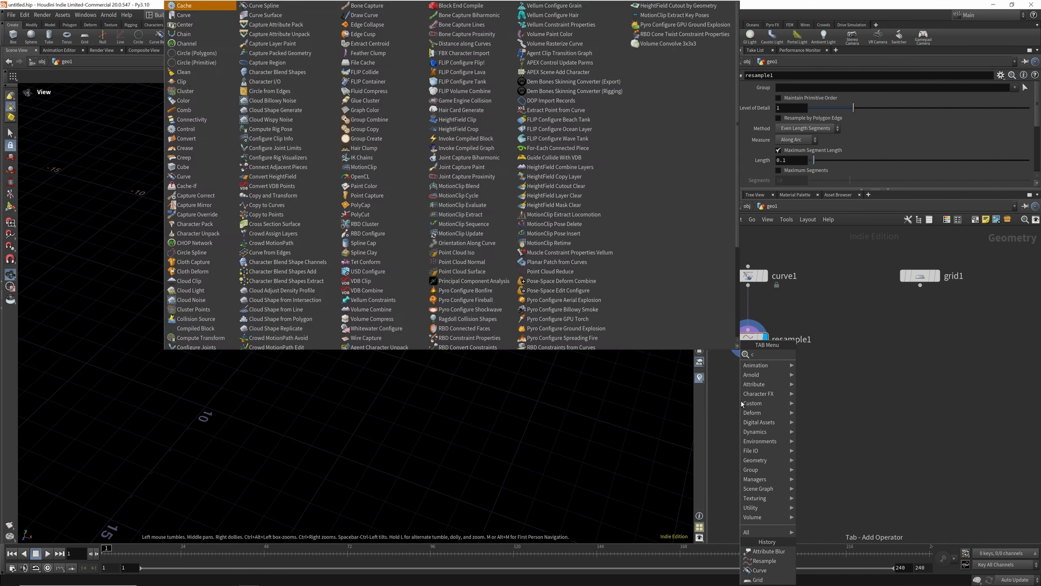
text(carve)
key(Return)
click(765, 414)
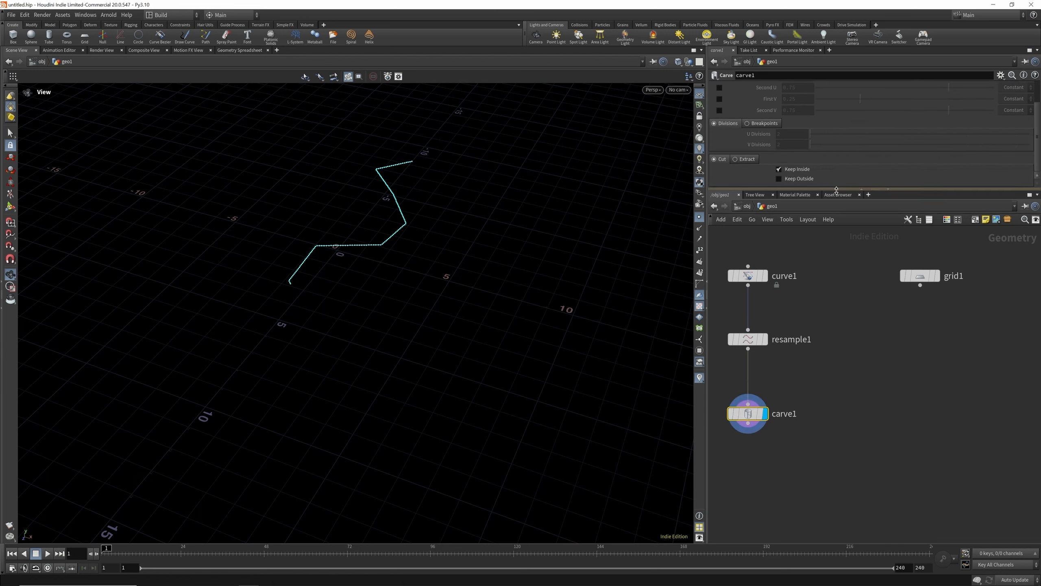
Enlarge the parameter area, set the Carve node's First U to 1 and keyframe it at frame 1.
drag(837, 189, 836, 286)
drag(861, 112, 1002, 122)
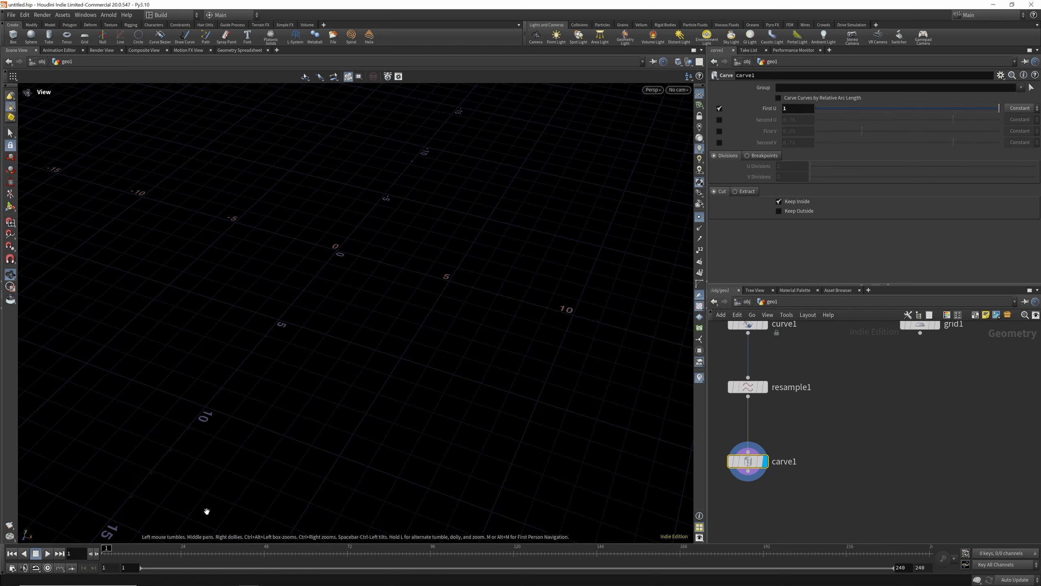
right_click(770, 108)
mouse_move(799, 130)
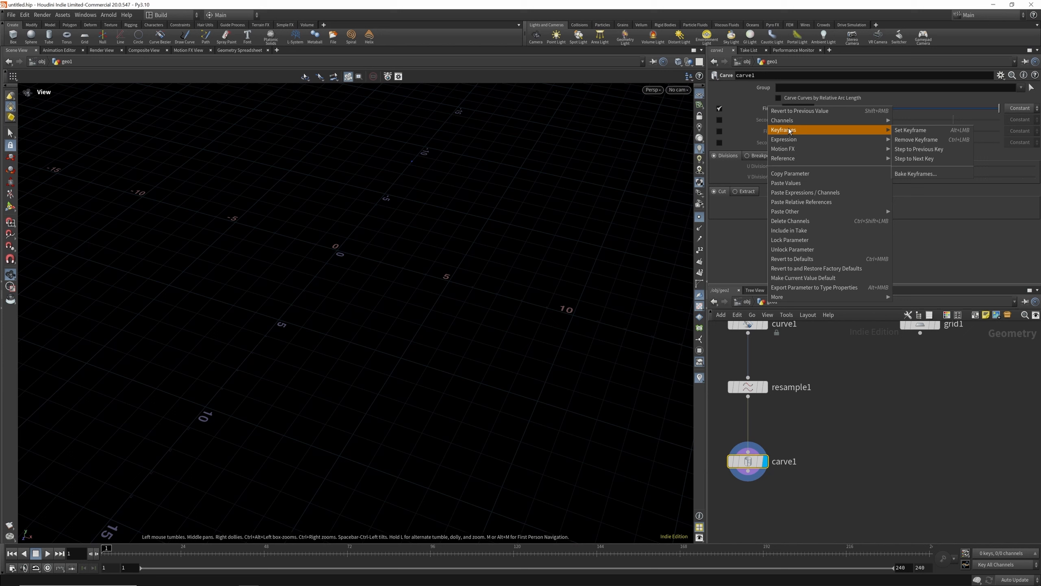
click(919, 131)
At frame 48, set the Carve node's First U to 0 and commit it as a keyframe.
click(264, 549)
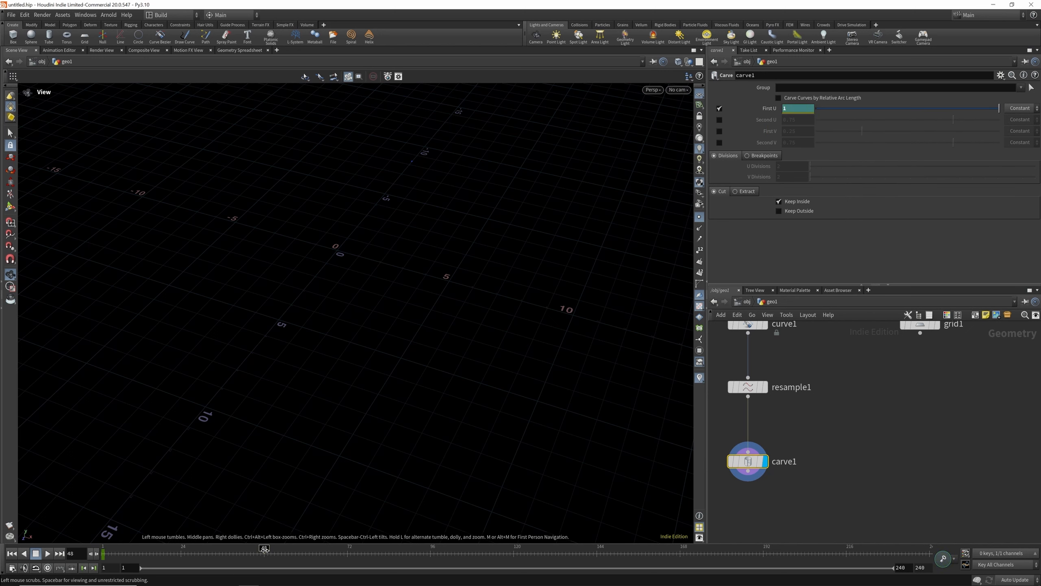
drag(838, 108, 816, 108)
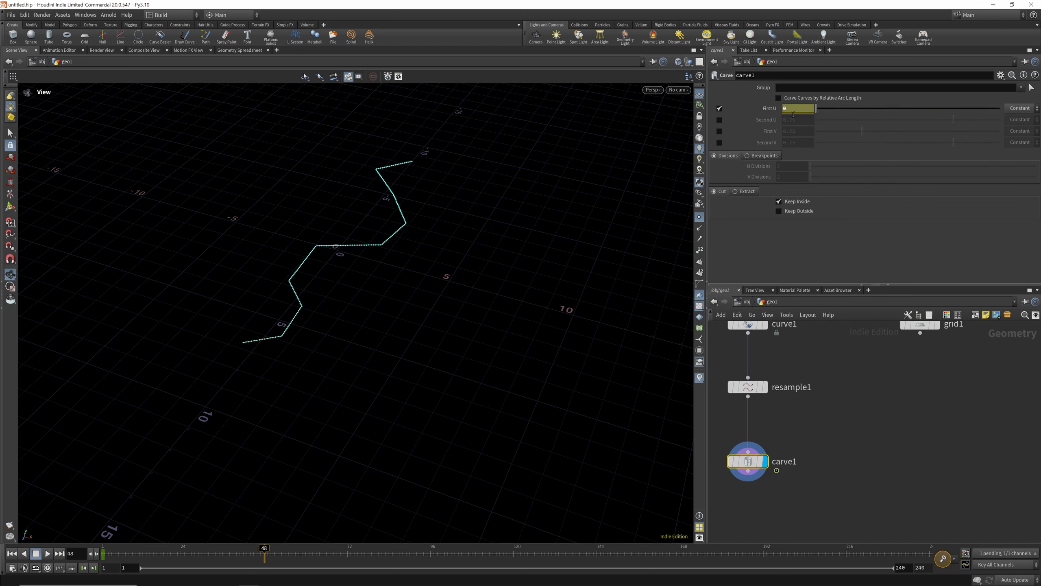
right_click(773, 110)
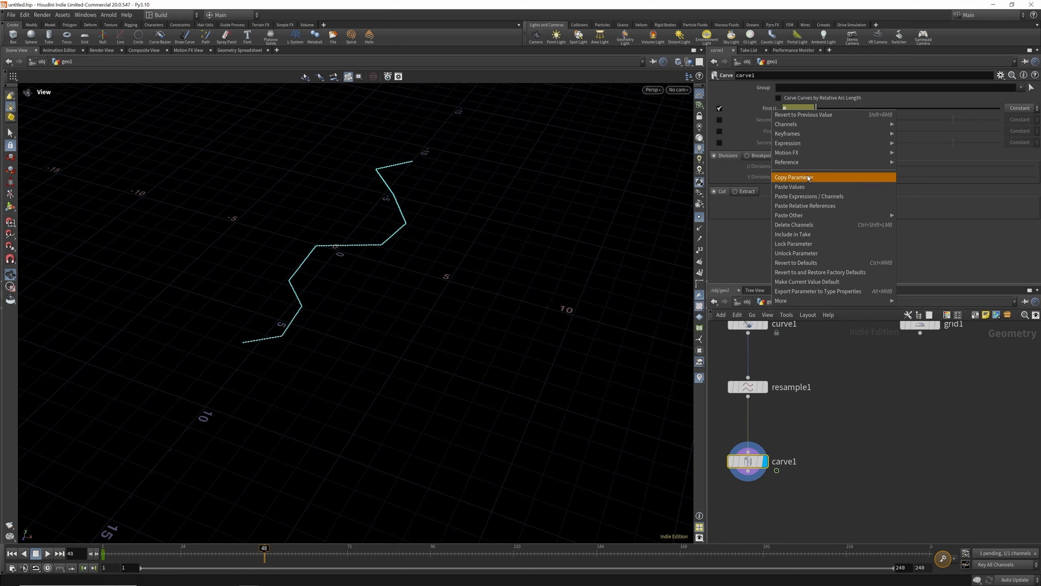
mouse_move(793, 134)
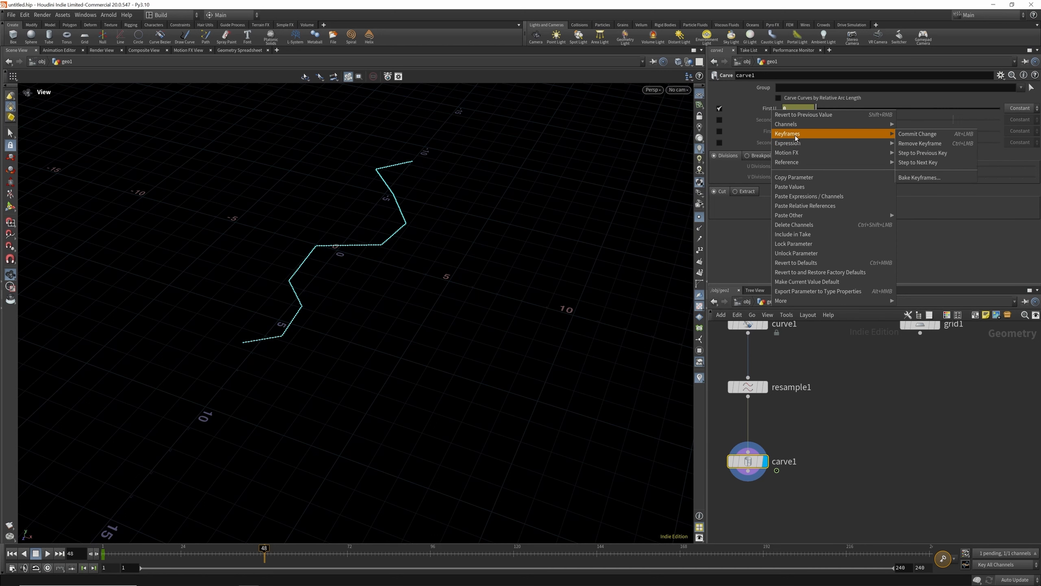
click(955, 137)
Return to frame 1, turn on real-time playback, and play the curve's growth animation before stopping it.
mouse_move(117, 554)
mouse_down()
mouse_move(292, 560)
mouse_move(103, 557)
mouse_up()
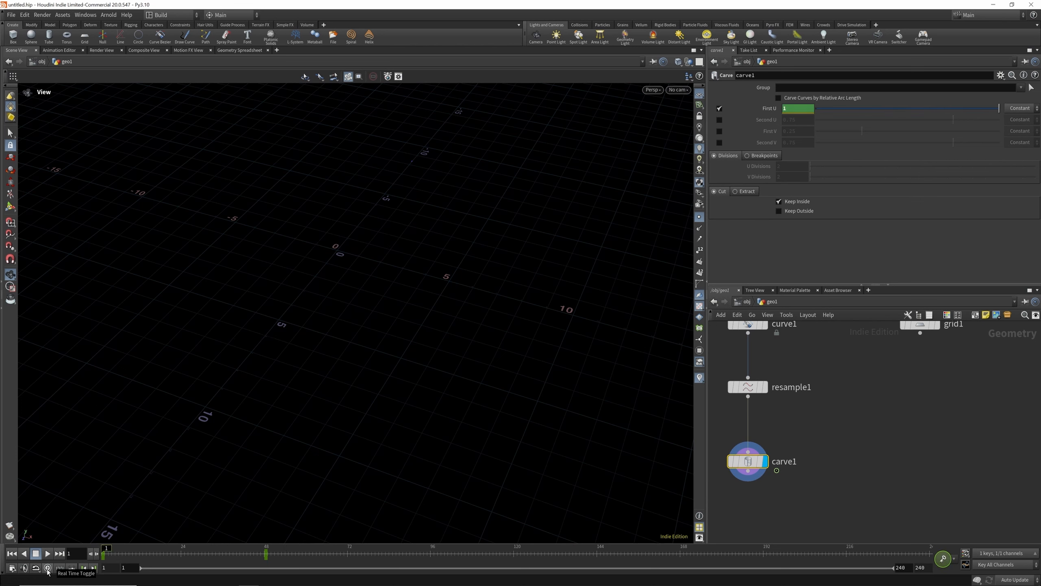
click(48, 568)
click(47, 553)
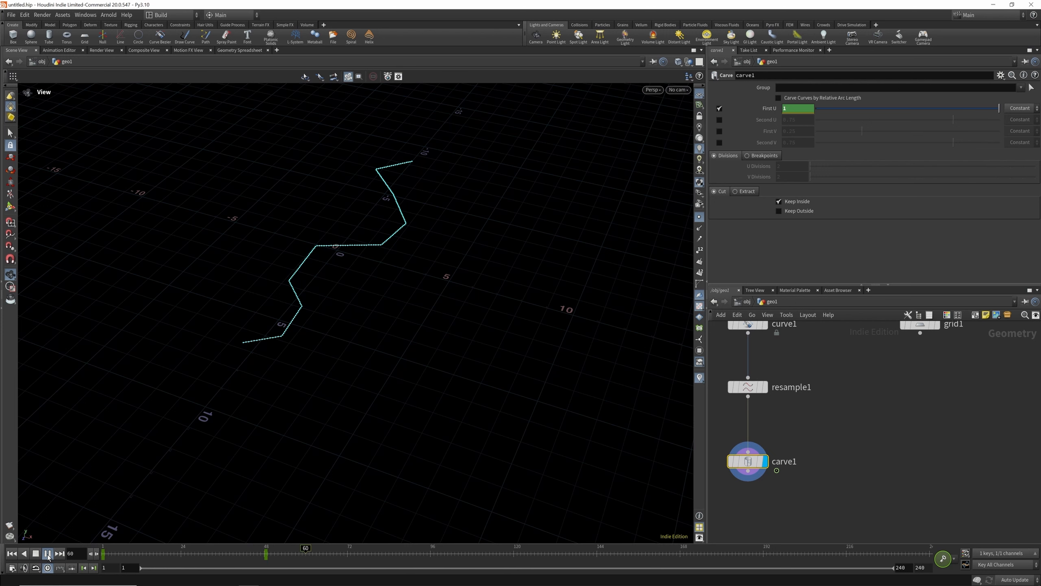
click(48, 553)
Add a Color node below the Carve node, wired to its output, and keep it white.
scroll(824, 405, down, 3)
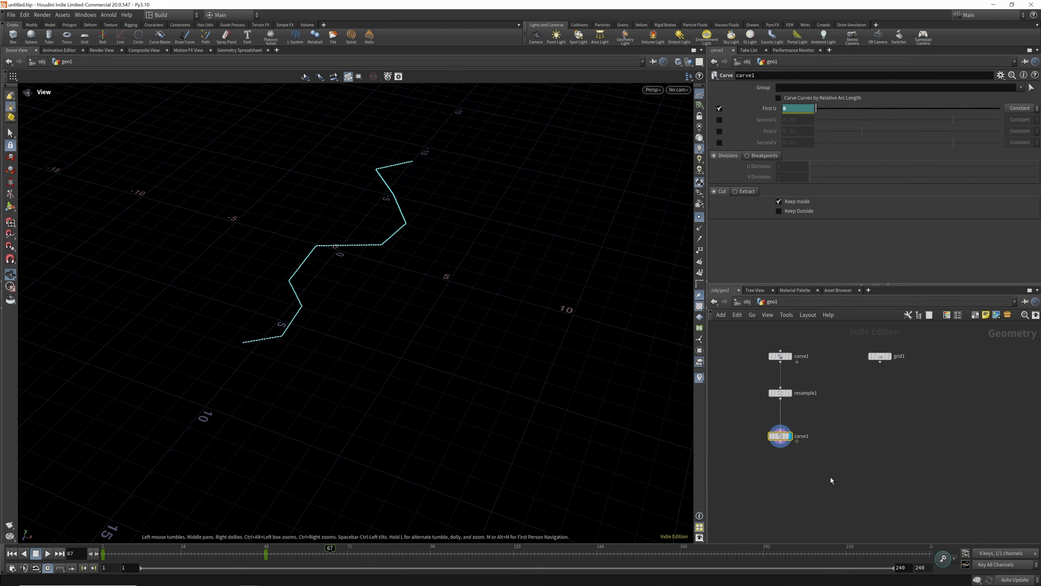
key(Tab)
text(col)
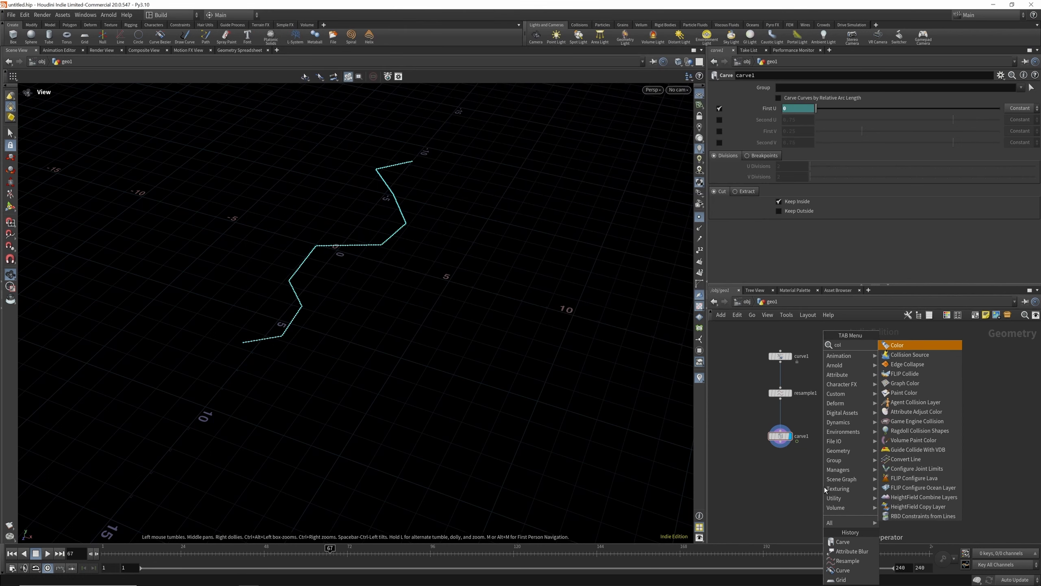
click(899, 345)
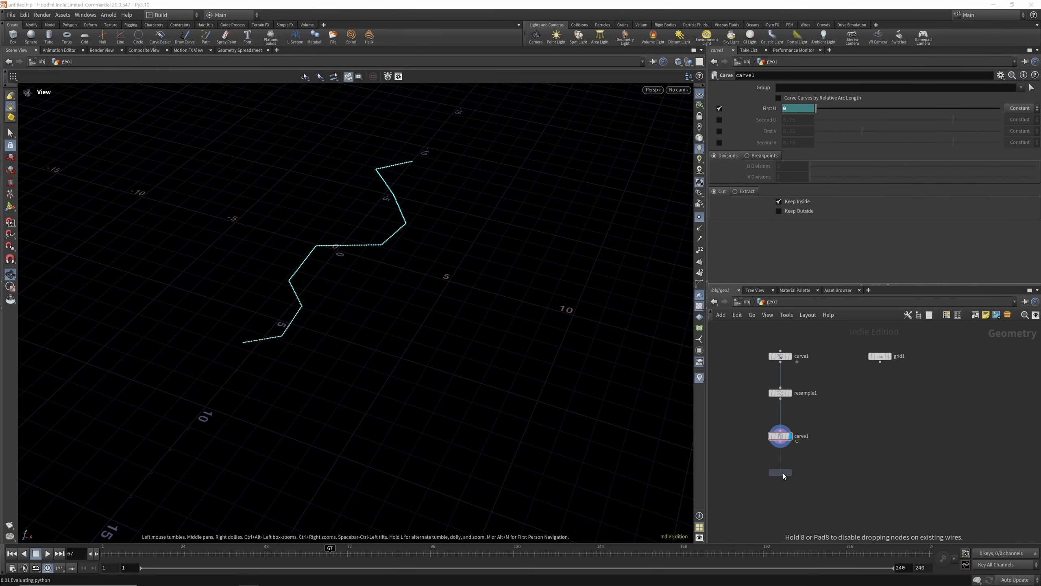
click(783, 473)
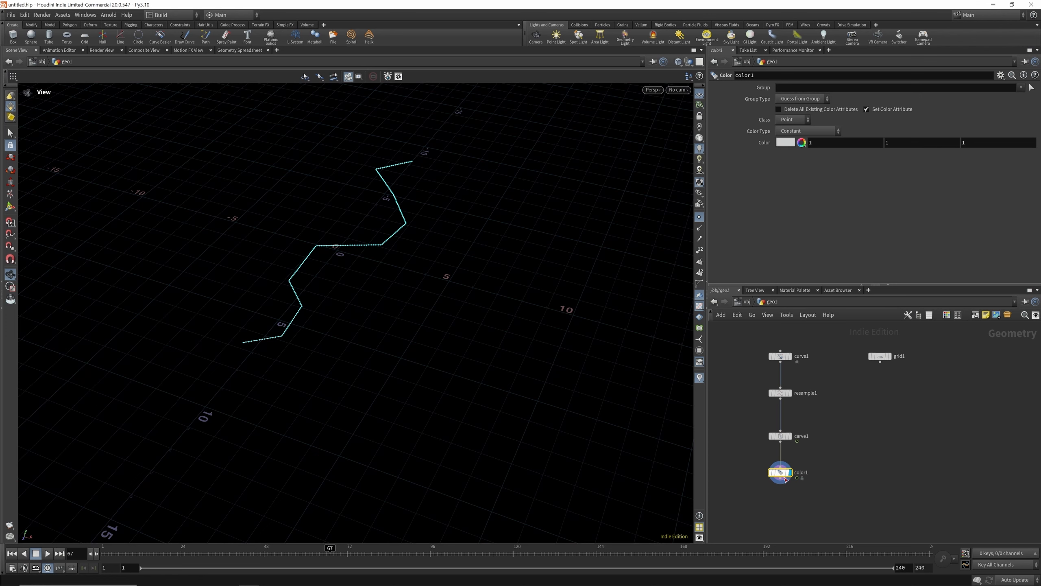
click(752, 357)
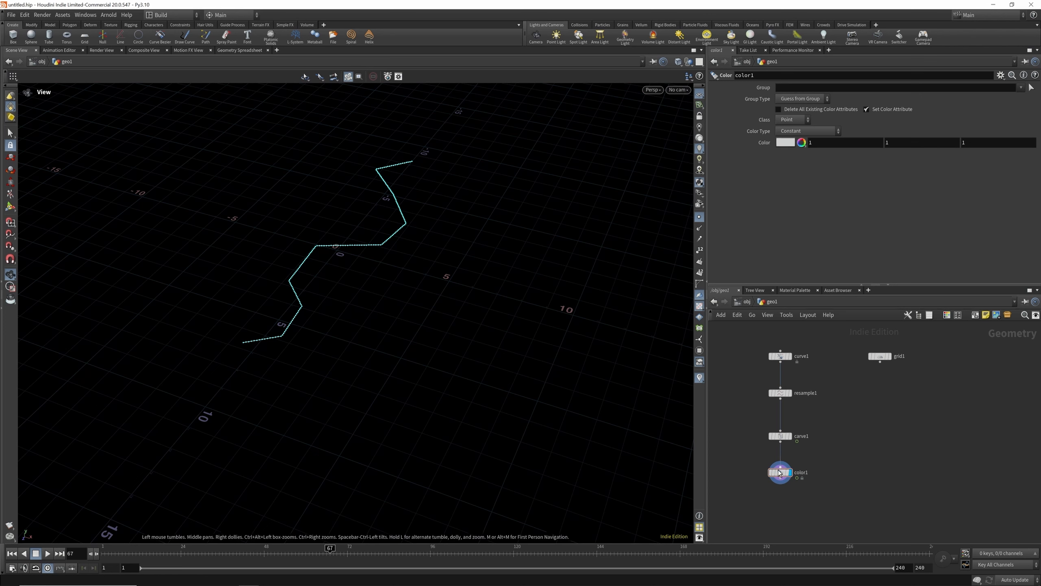
click(779, 473)
Add a second Color node below the Grid node, wired to the grid, and display its output.
key(Tab)
text(co)
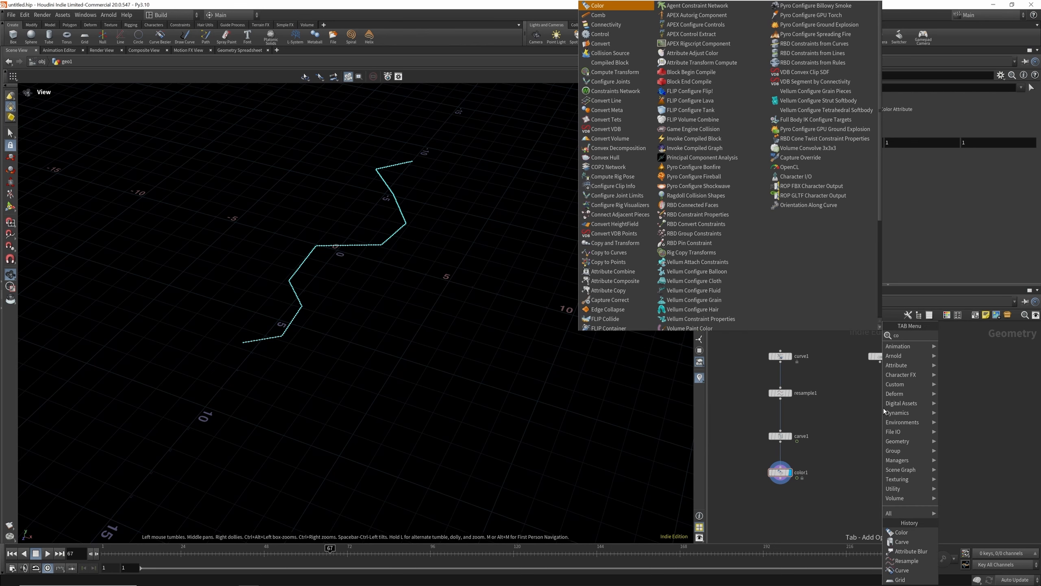
text(lor)
click(971, 337)
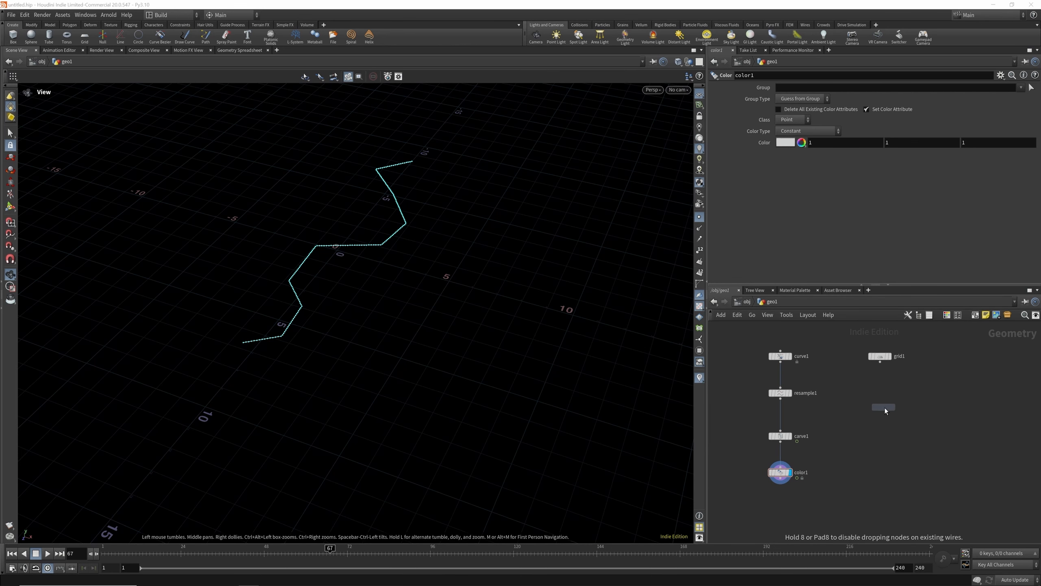
click(885, 408)
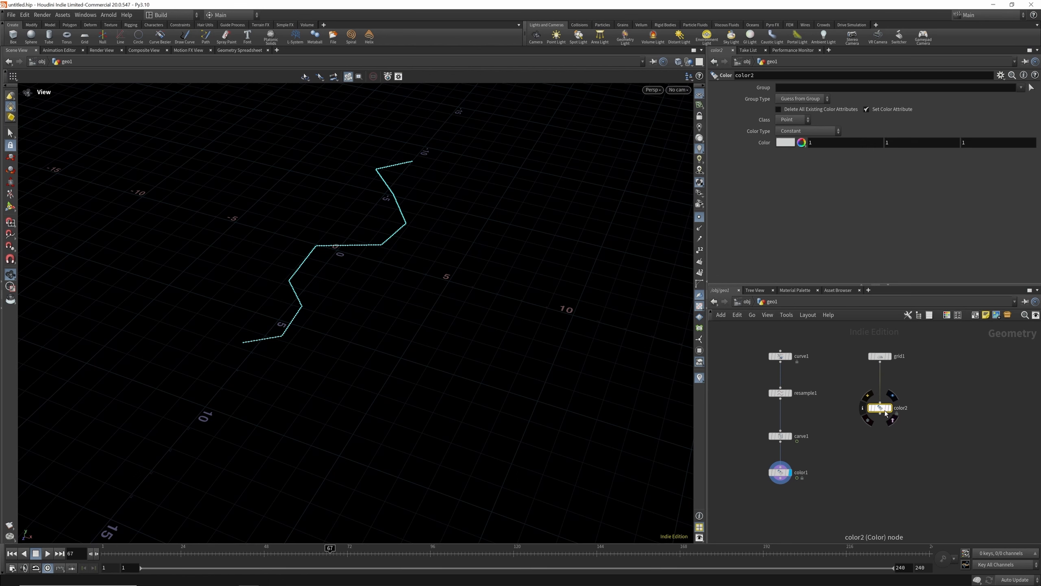
click(890, 408)
Set the grid's Color node to black (0, 0, 0) and turn off point display in the viewport.
click(785, 143)
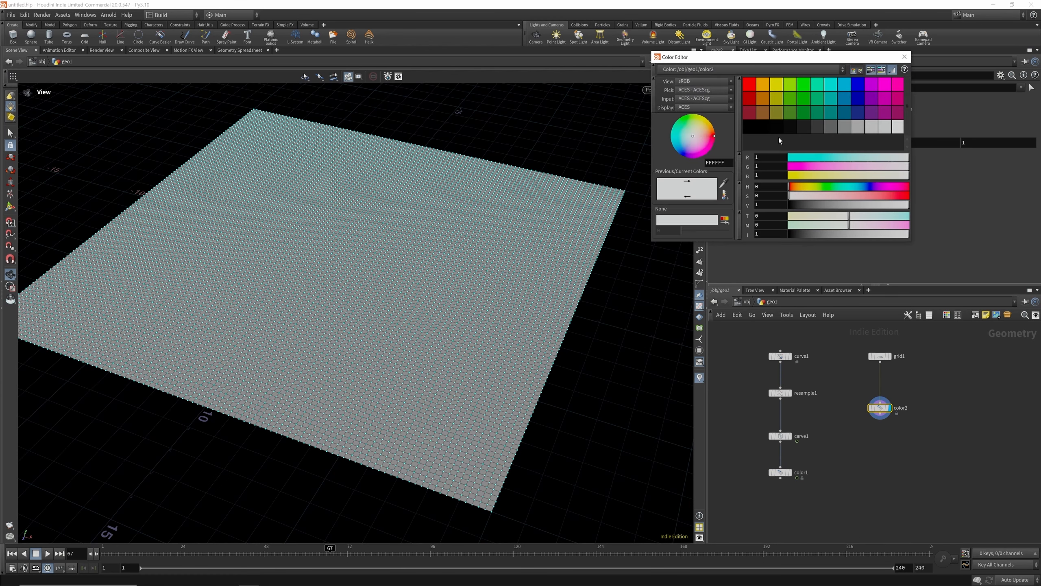
click(779, 139)
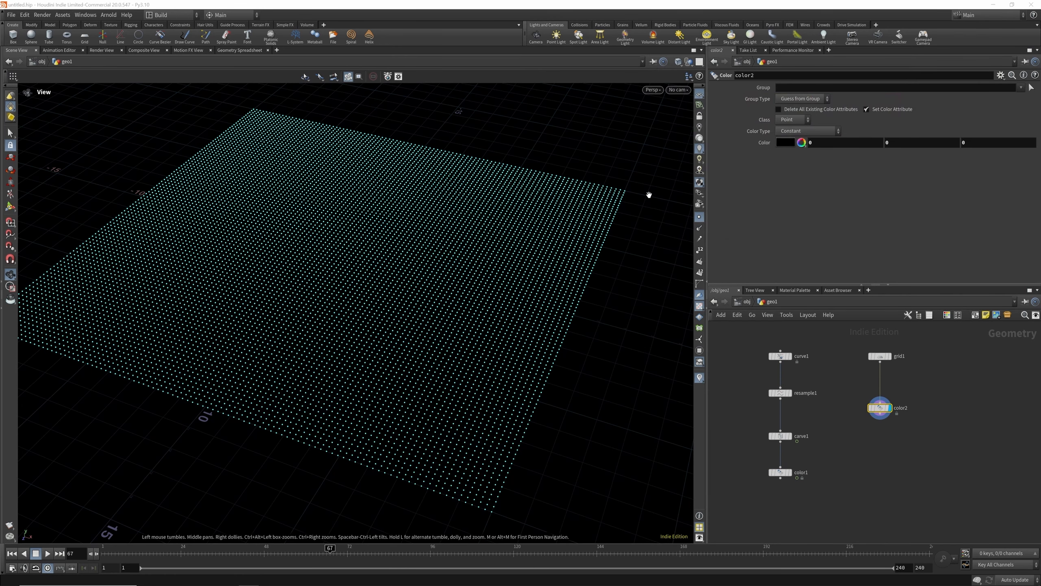
click(699, 218)
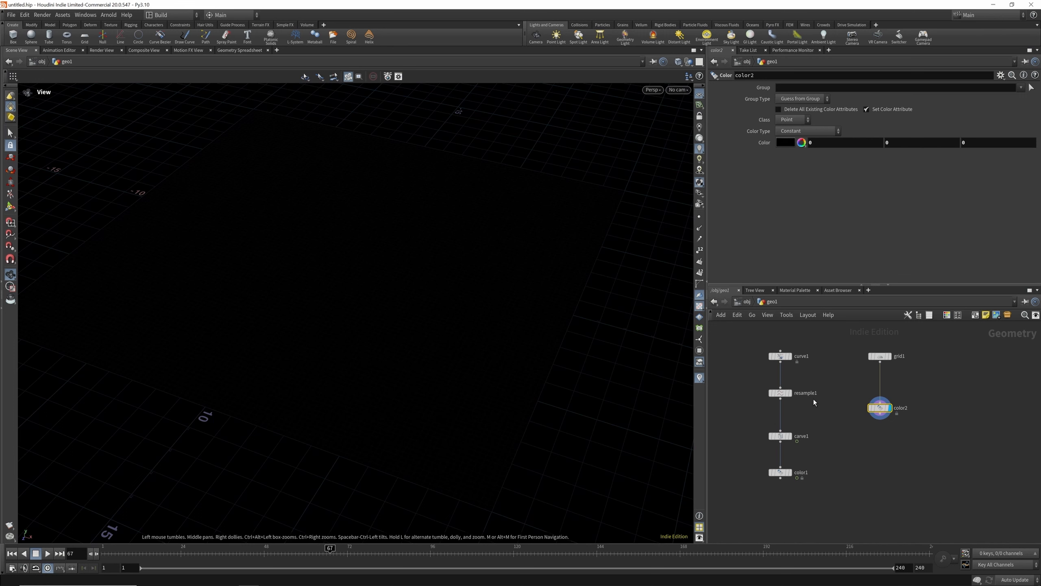
Add an Attribute Transfer node below and between the two Color nodes.
scroll(814, 399, down, 3)
click(841, 492)
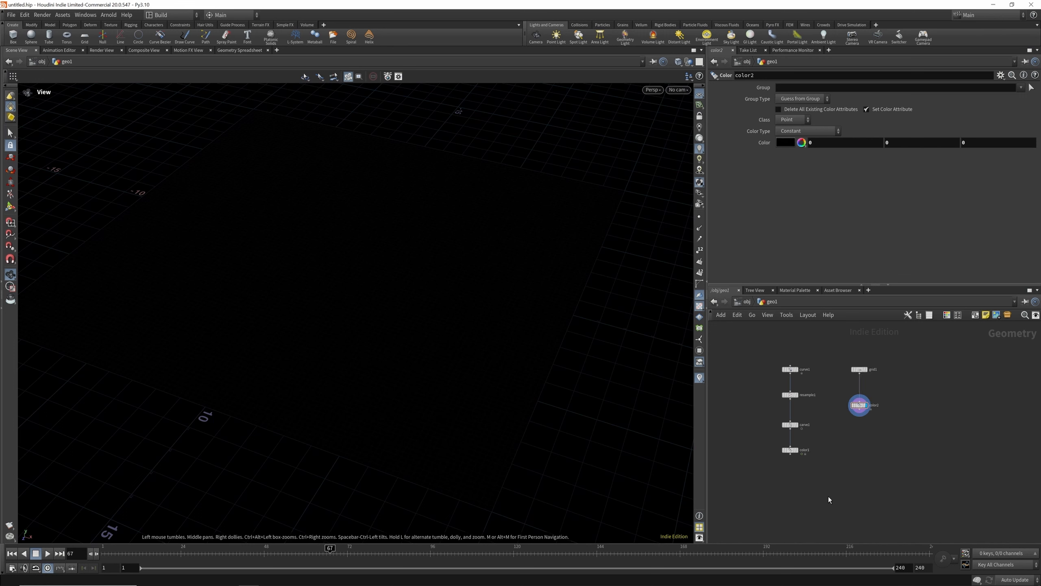
key(Tab)
text(a)
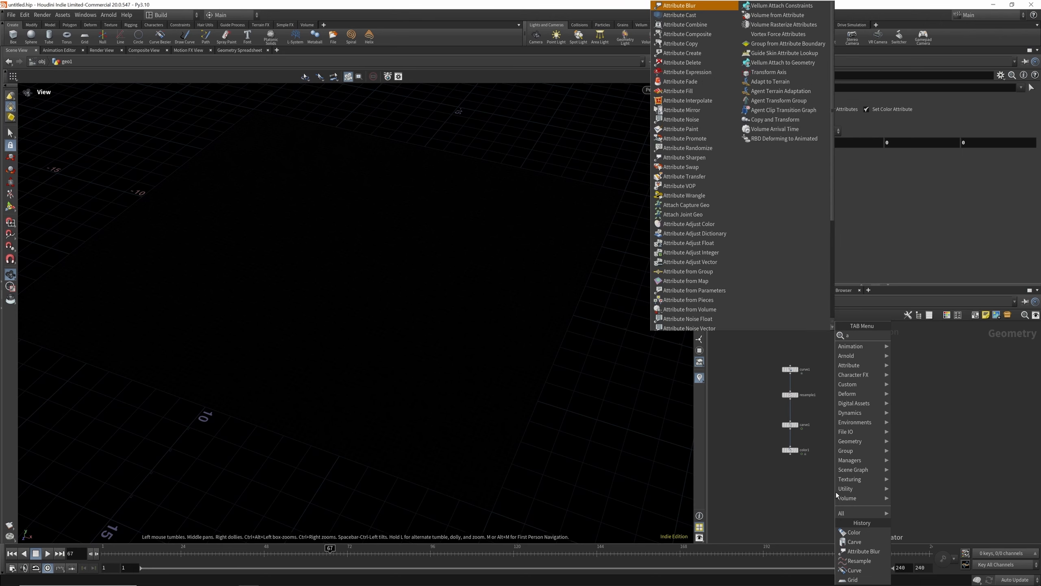
text(tt tran)
key(Return)
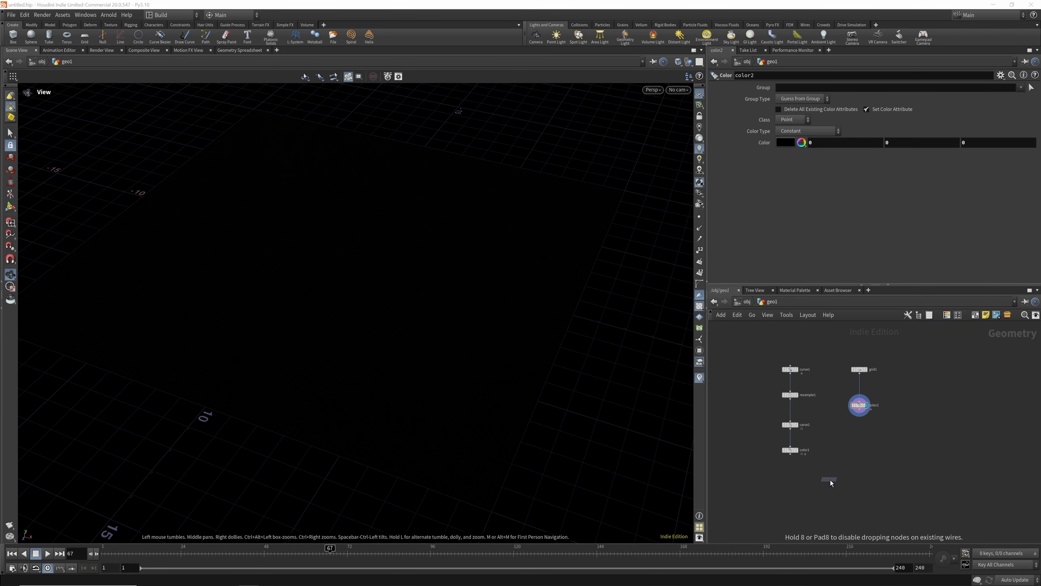
click(830, 481)
Wire the grid's Color node into Attribute Transfer's first input and the curve's Color node into its second, and display the result.
scroll(829, 480, up, 2)
click(825, 474)
click(882, 368)
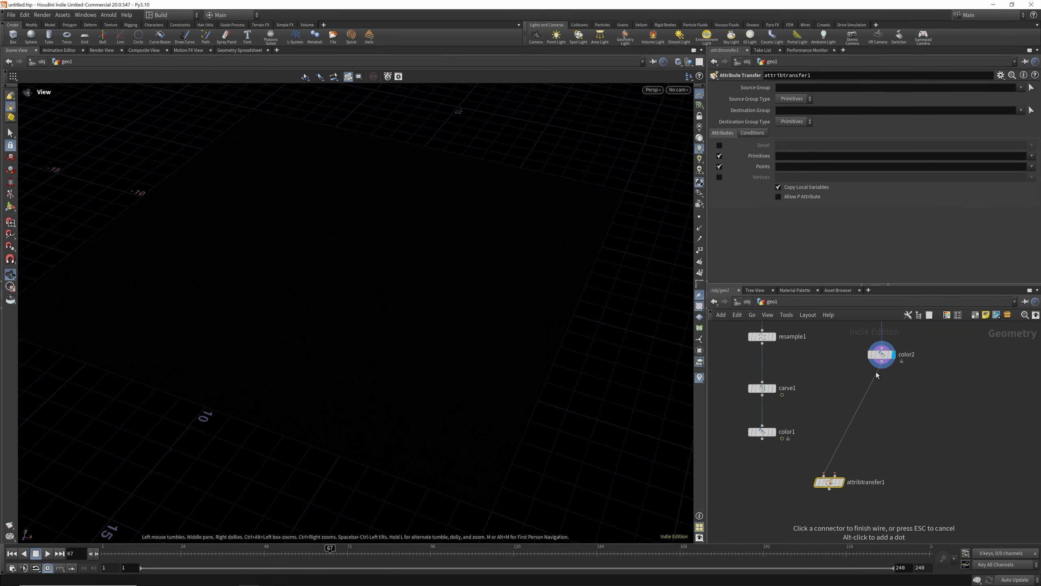
click(835, 474)
click(762, 439)
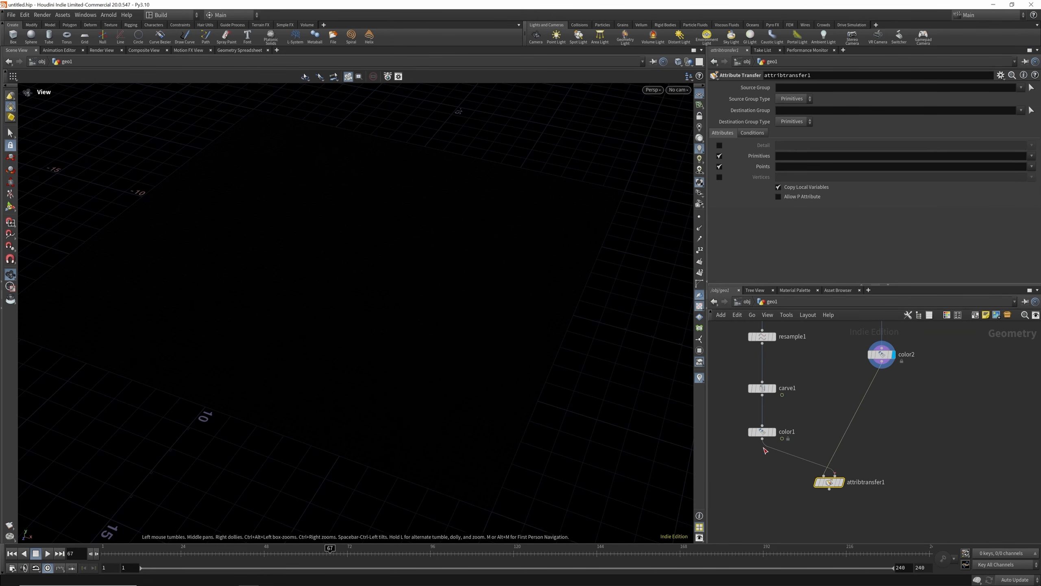
click(841, 483)
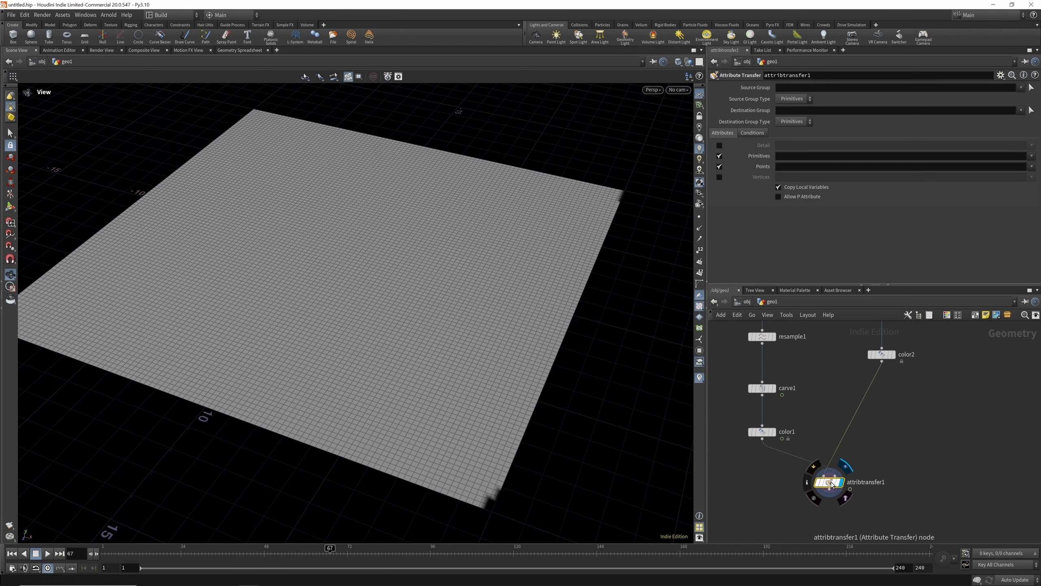
In the Attribute Transfer conditions, set the Distance Threshold to 0.03 and the Blend Width to 2.83.
click(755, 133)
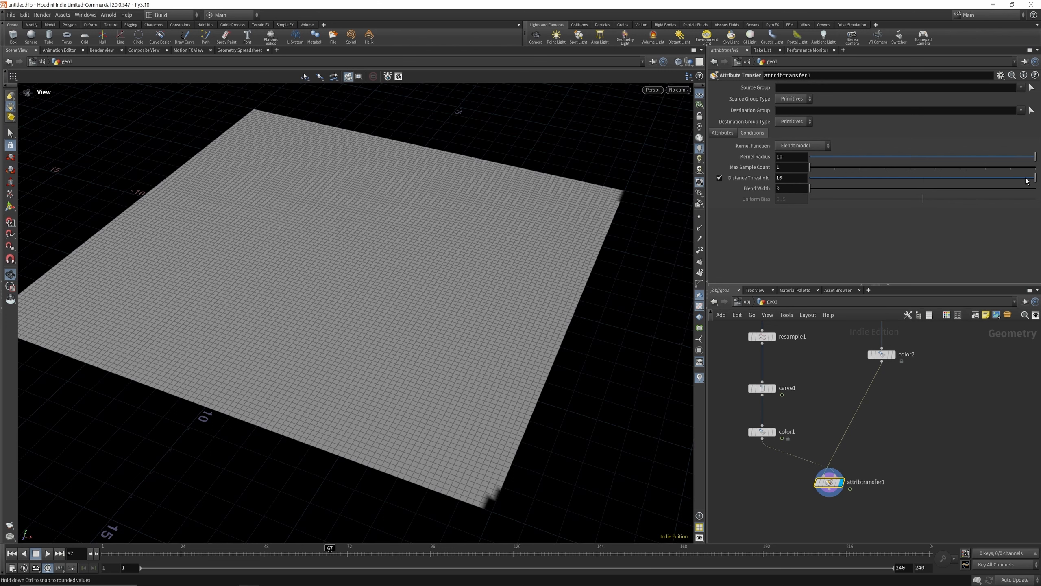
drag(1027, 181, 805, 188)
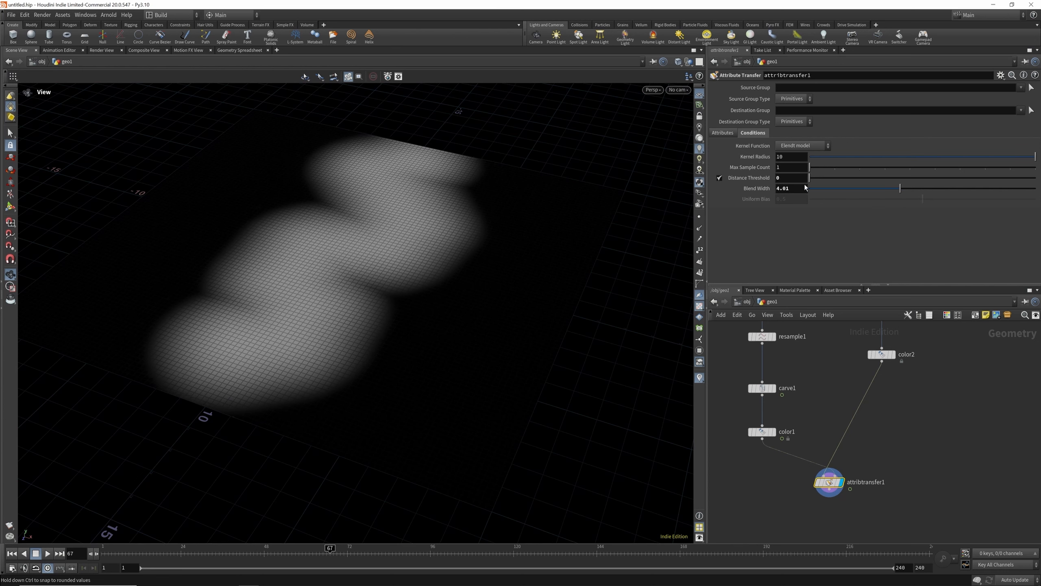
drag(908, 187, 784, 180)
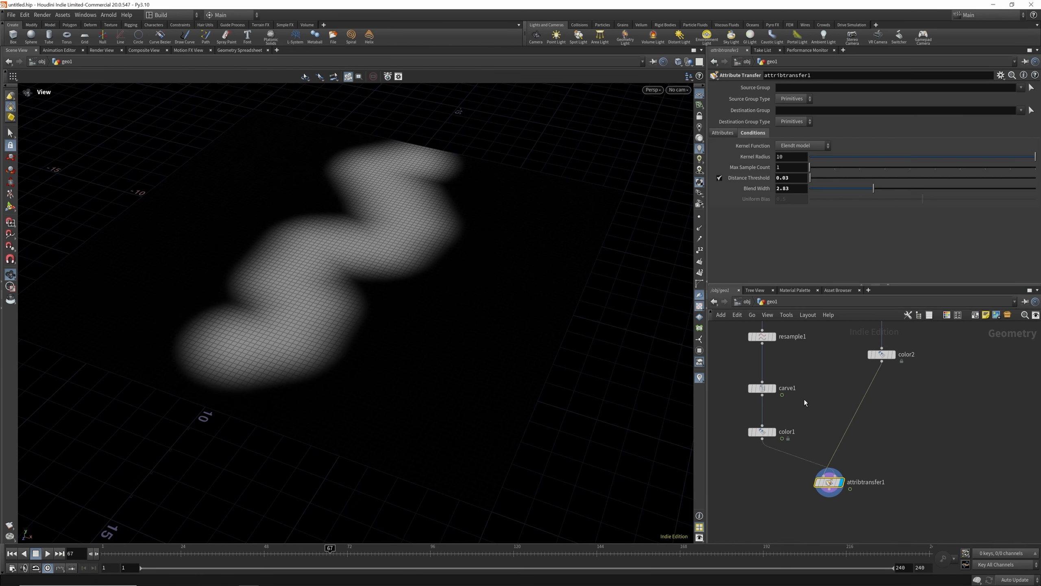
mouse_move(763, 388)
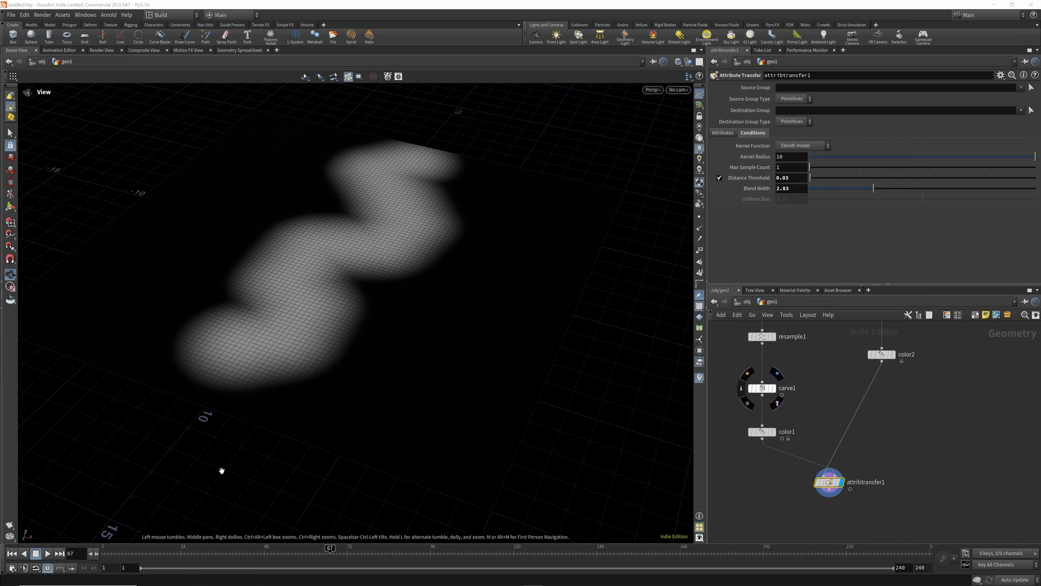
Insert a Rest Position node on the wire between the grid and its Color node.
scroll(836, 434, down, 3)
mouse_move(854, 426)
mouse_down()
mouse_move(860, 396)
mouse_move(858, 423)
mouse_move(864, 416)
mouse_up()
drag(392, 292, 358, 207)
scroll(880, 349, up, 3)
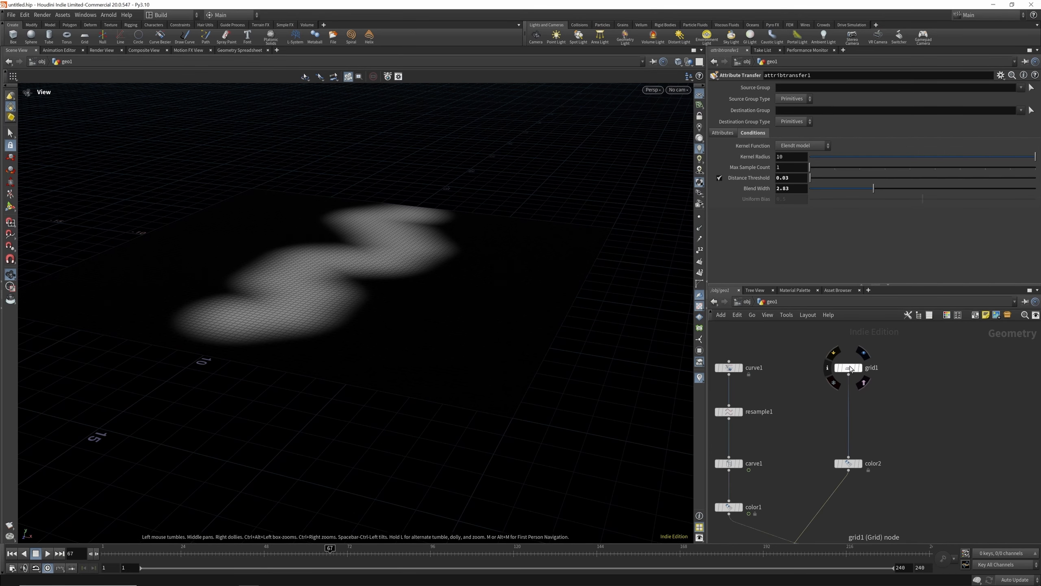
mouse_move(850, 361)
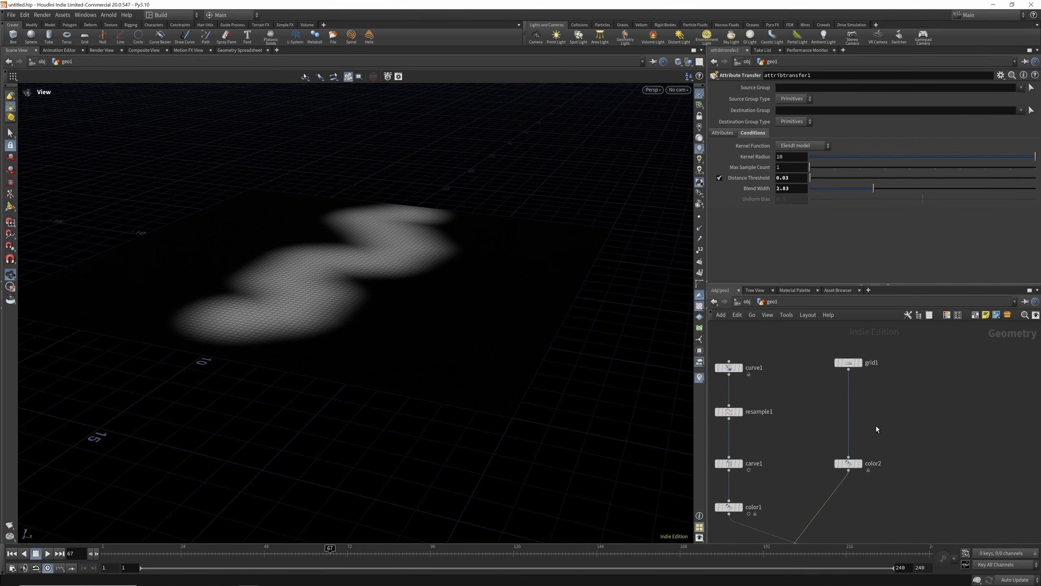
key(Tab)
text(rest)
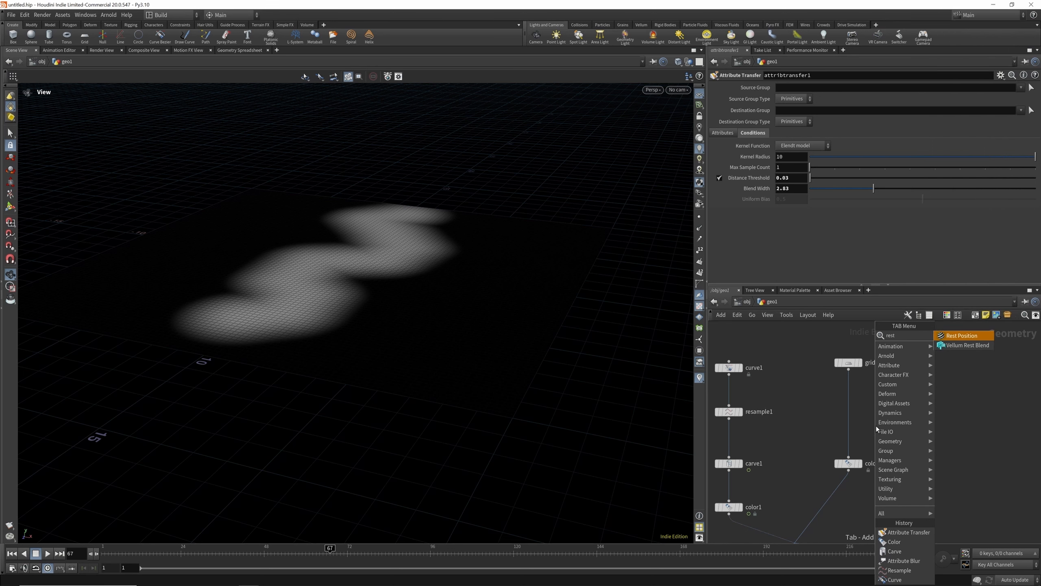
click(964, 335)
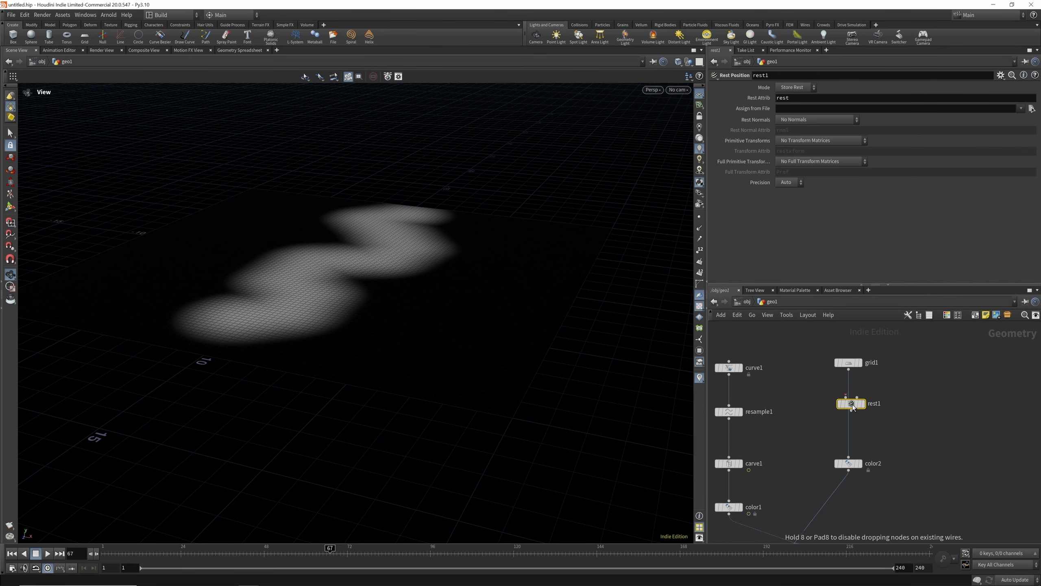
click(848, 415)
Move the grid node up, branch a Transform node off the grid beside Rest Position, and display it.
drag(432, 246, 414, 249)
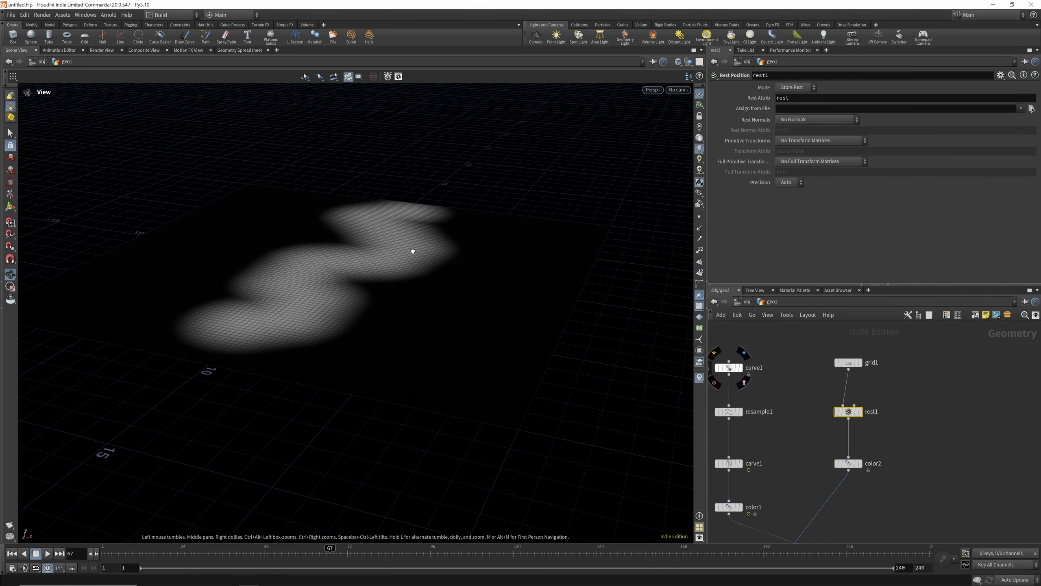
drag(849, 361, 847, 332)
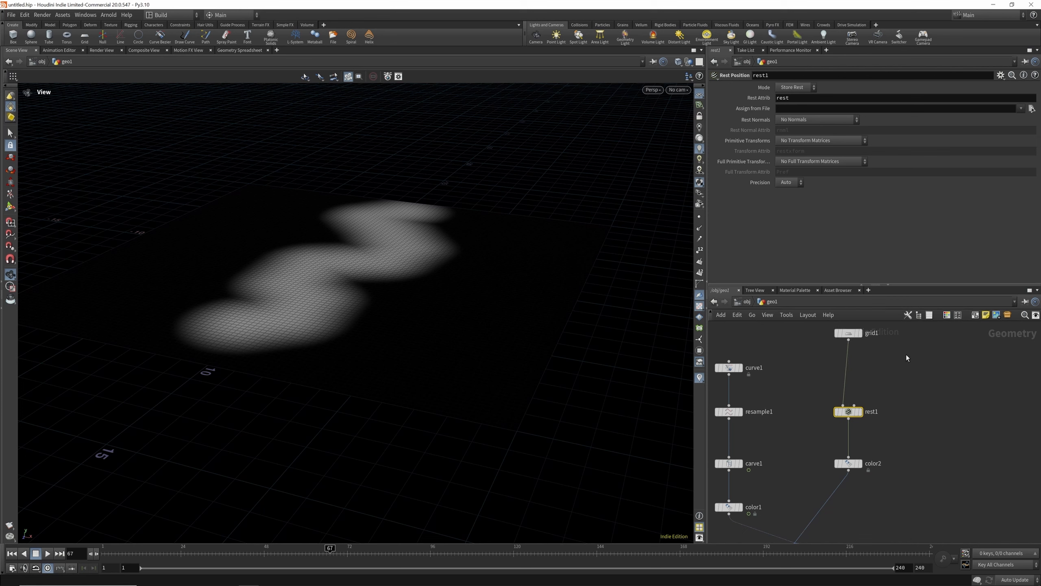
key(Tab)
text(tran)
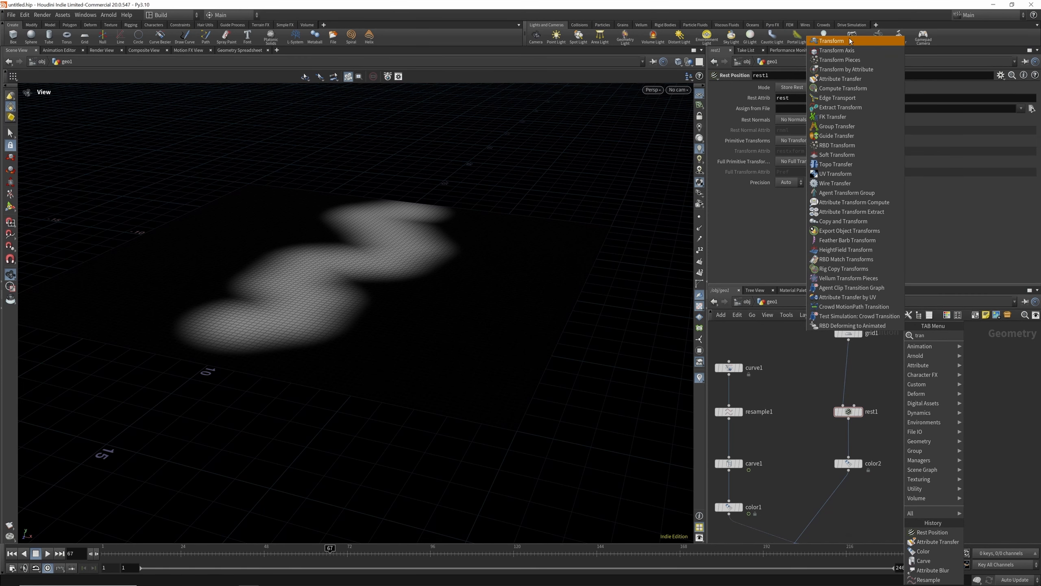
click(850, 41)
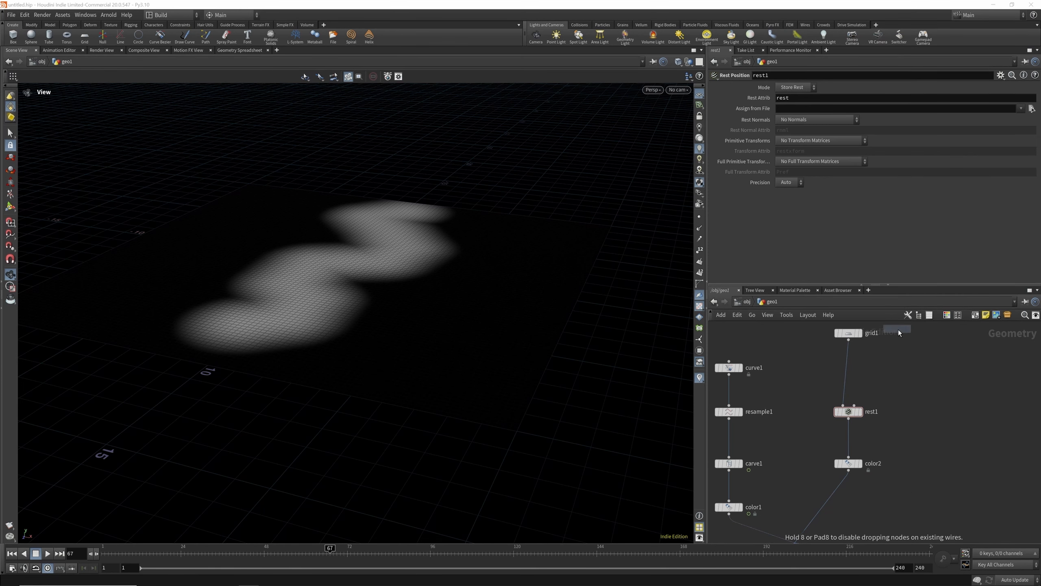
click(900, 369)
drag(901, 360, 848, 339)
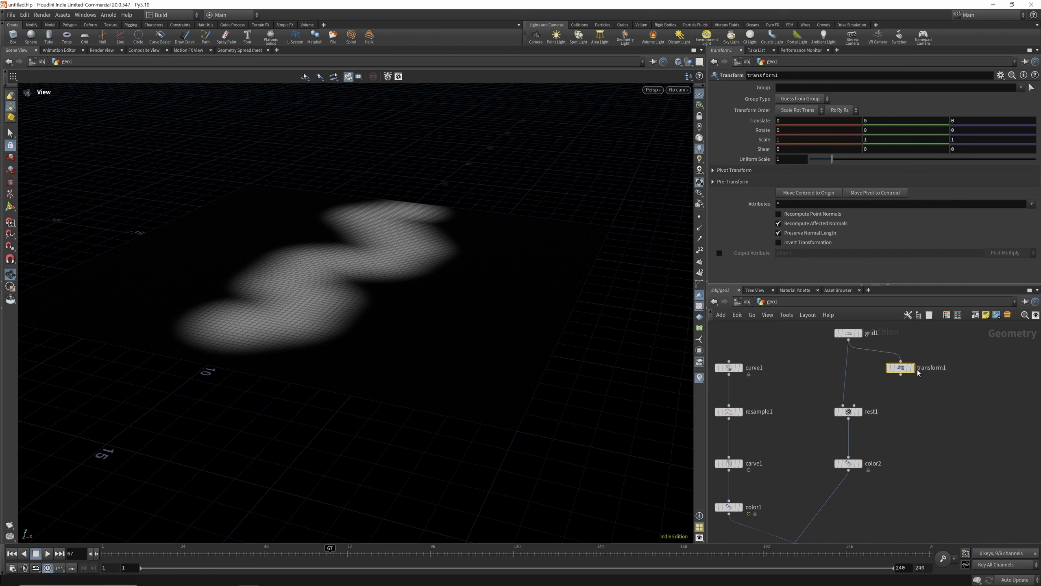
click(909, 368)
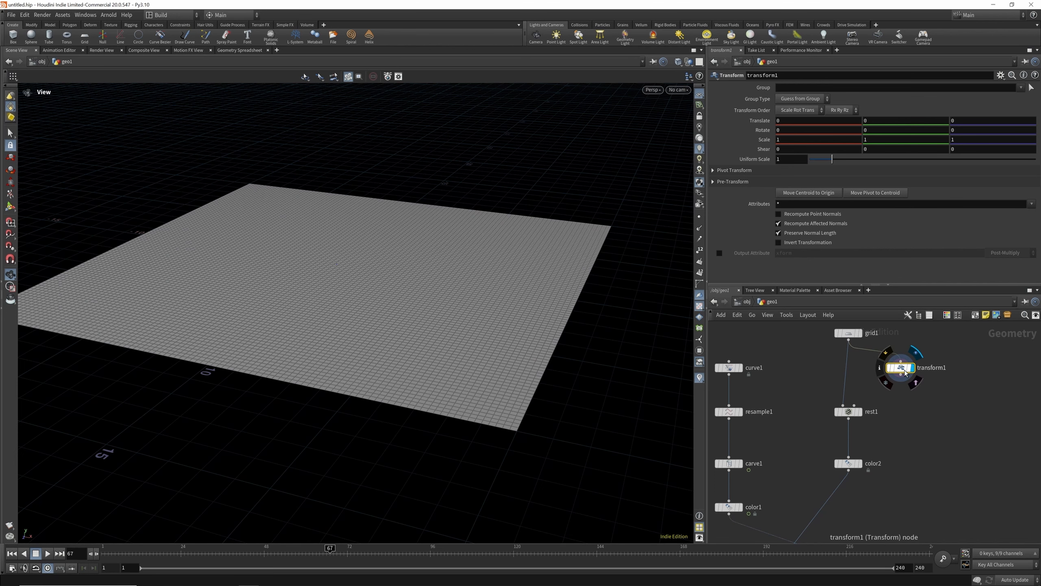
Raise the branched grid by setting the Transform's Y translation to 0.8, and move the Transform node slightly up.
click(11, 206)
mouse_move(338, 245)
mouse_down()
mouse_move(339, 195)
mouse_move(330, 232)
mouse_up()
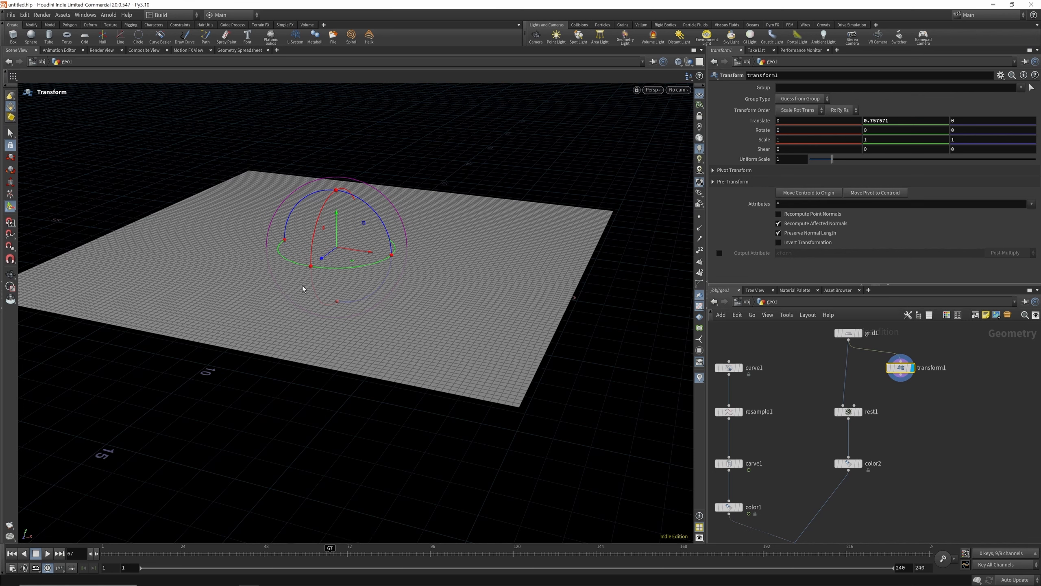
drag(870, 121, 901, 129)
text(8)
key(Return)
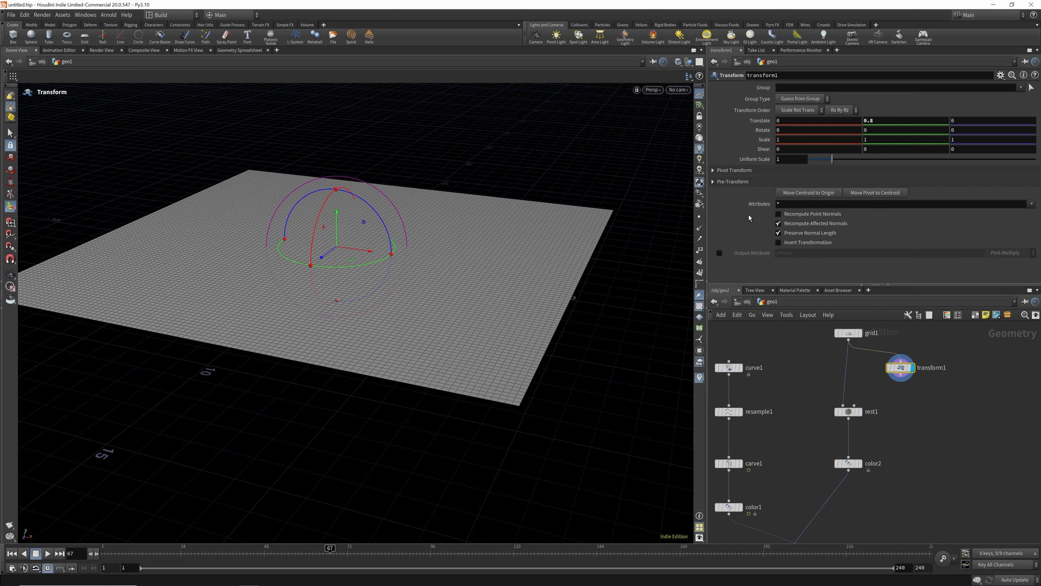
drag(901, 369, 905, 357)
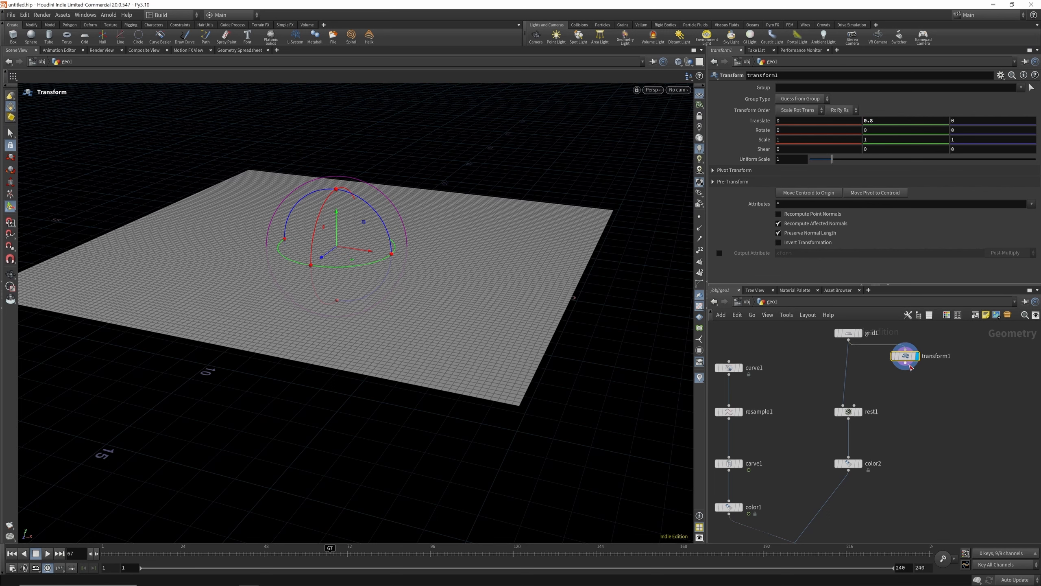
click(910, 387)
key(Tab)
text(attt)
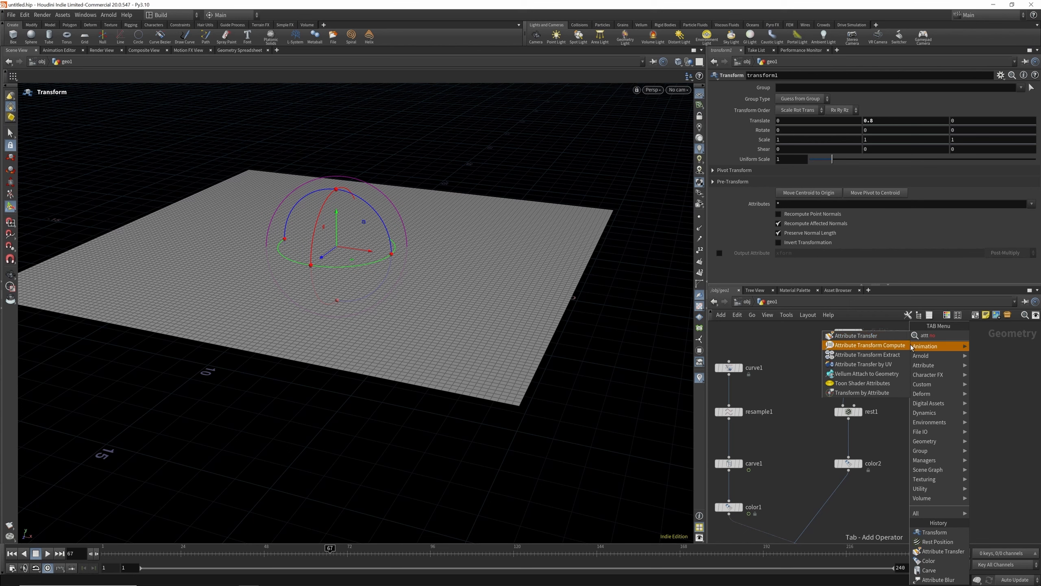
key(Escape)
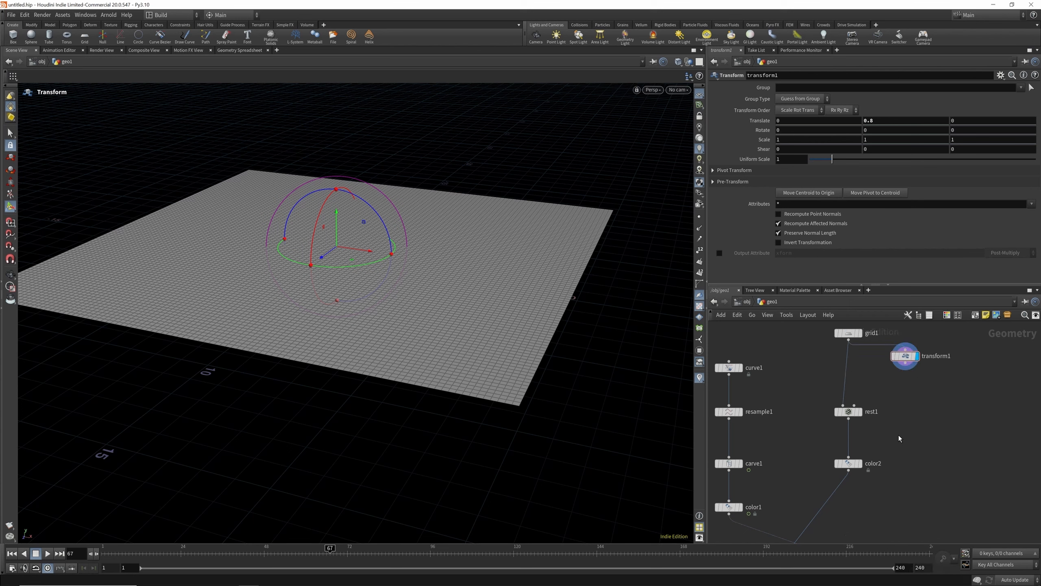
Add an Attribute Noise node directly below the Transform node and display its result.
key(Tab)
text(attno)
key(Return)
click(905, 391)
click(917, 391)
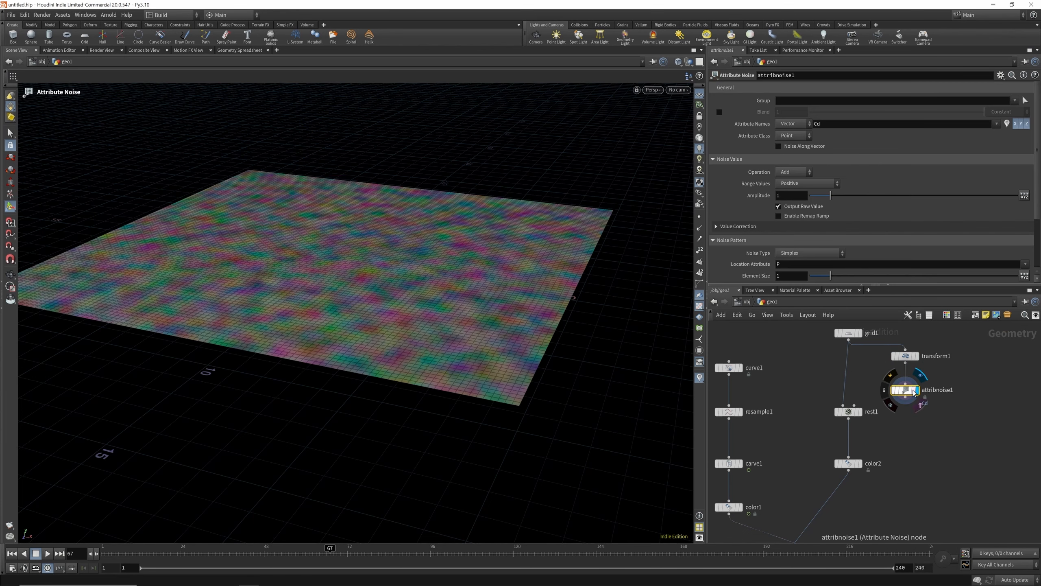
Make the Attribute Noise act on the P attribute with Zero Centered range values.
drag(824, 124, 791, 129)
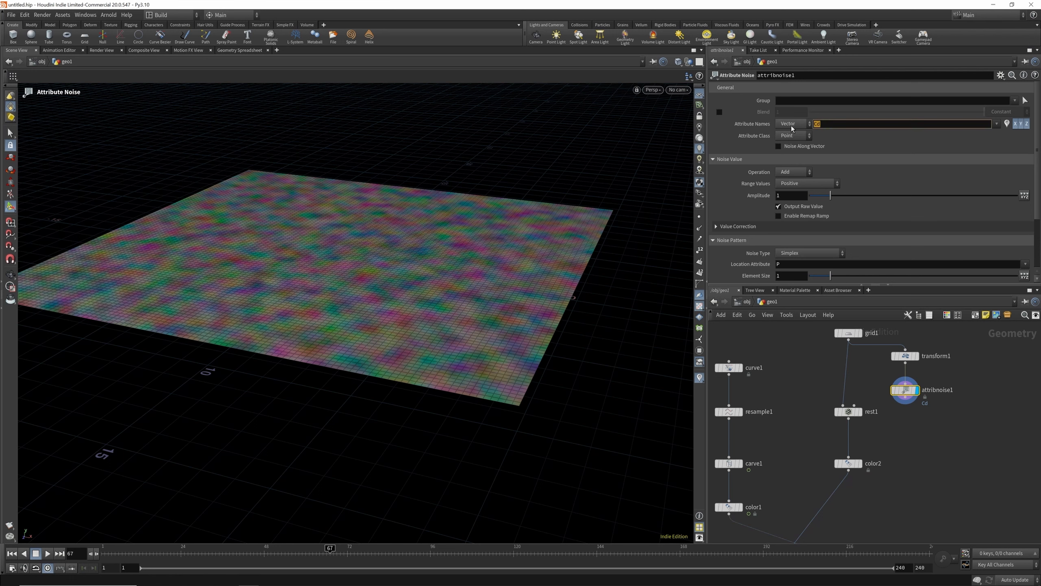
key(Return)
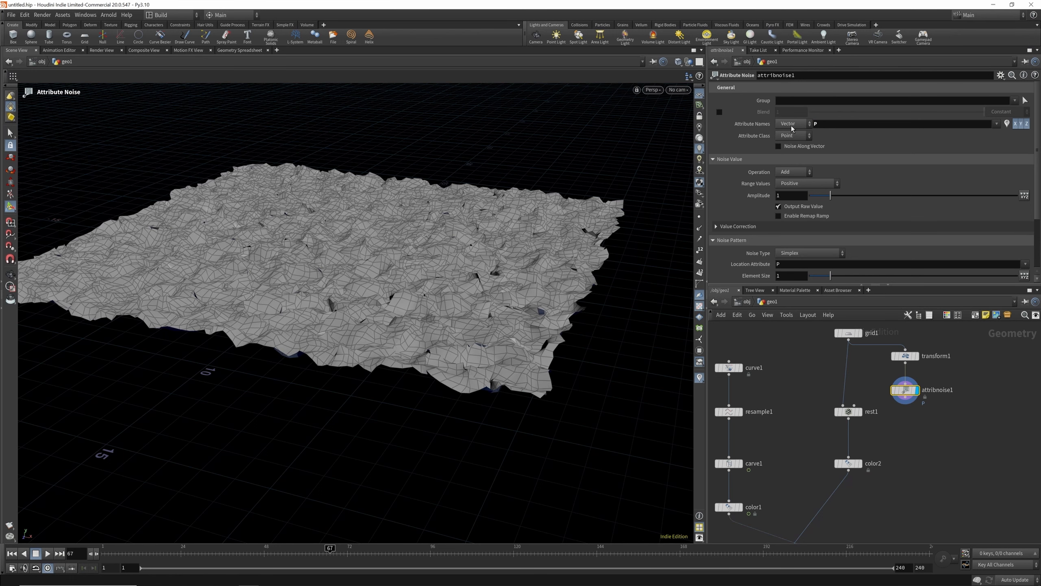
click(793, 183)
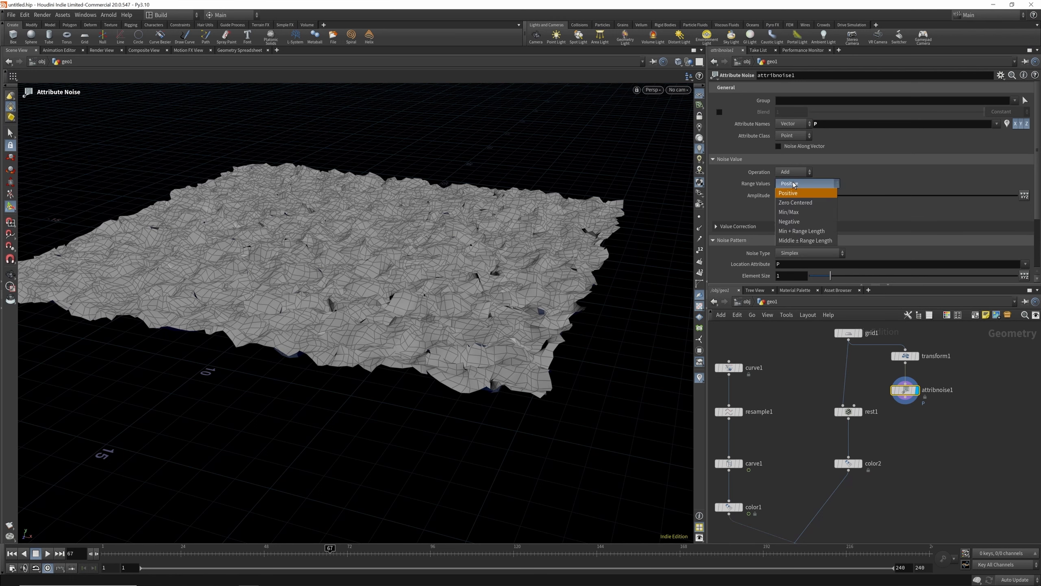
click(793, 183)
click(794, 183)
click(793, 202)
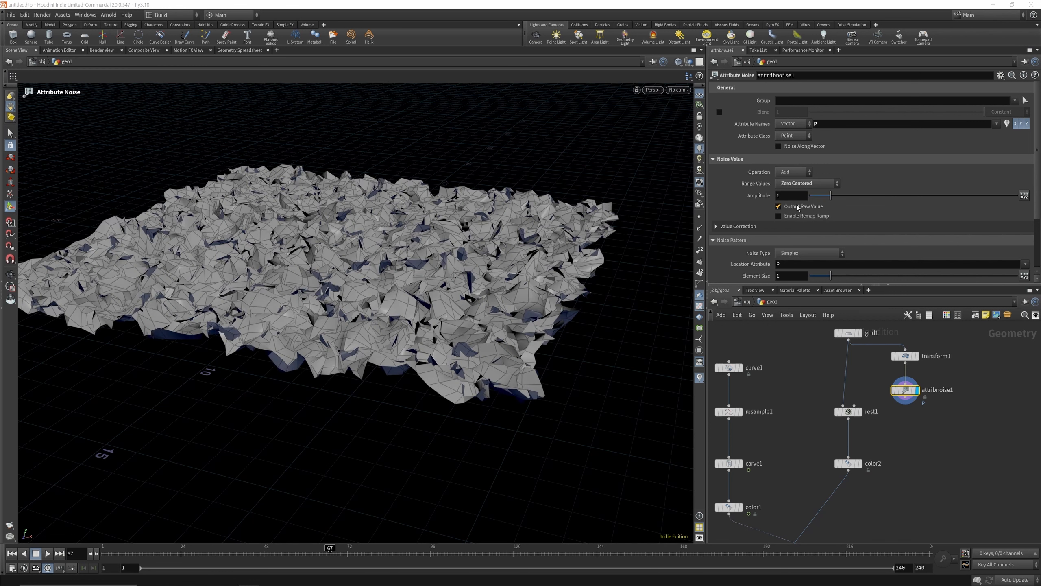
Lower the noise Amplitude to 0.42 and change the Noise Type to Perlin.
scroll(819, 202, down, 2)
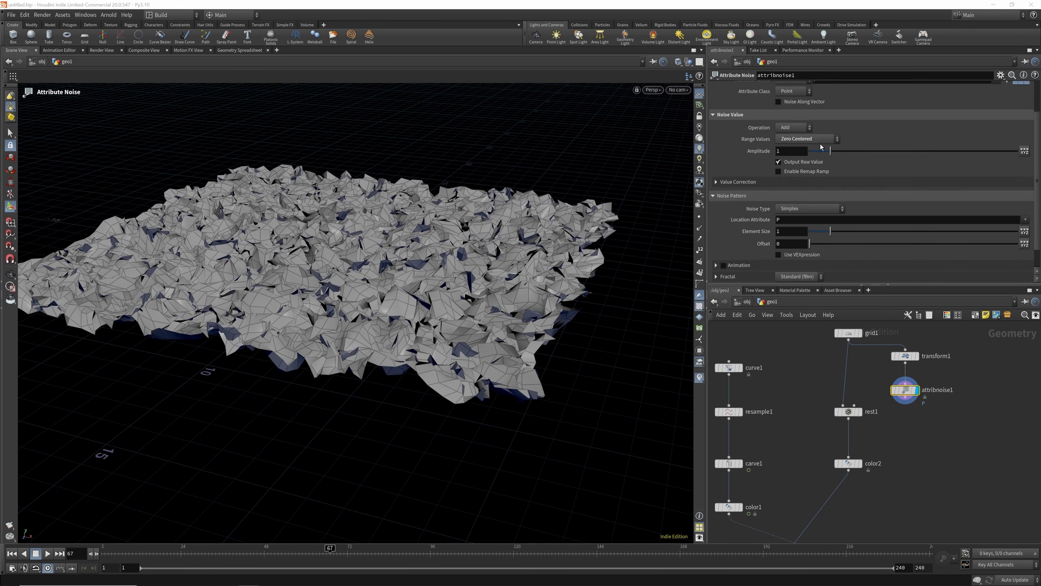
drag(822, 151, 818, 151)
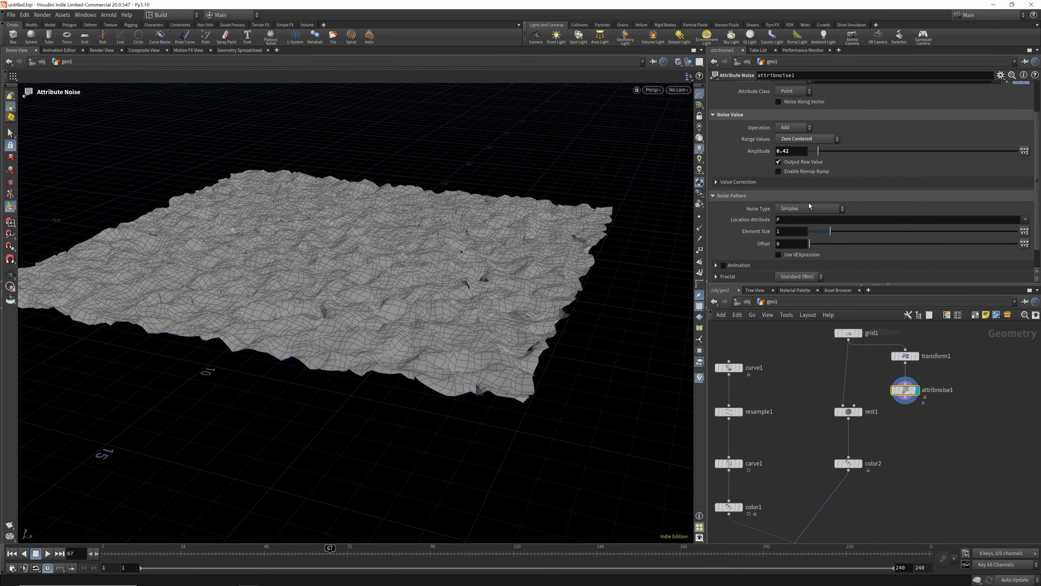
click(800, 208)
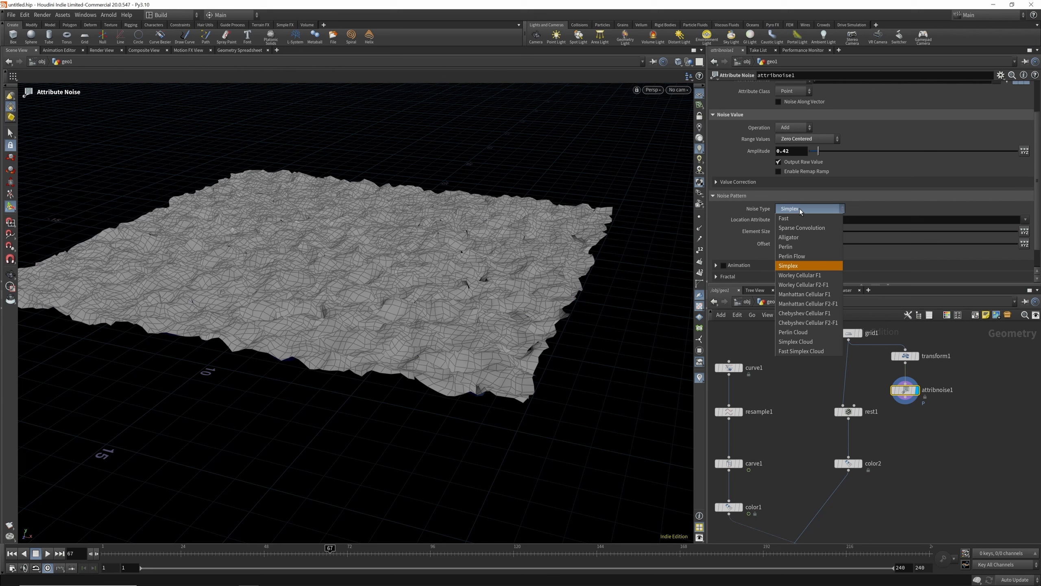
click(794, 248)
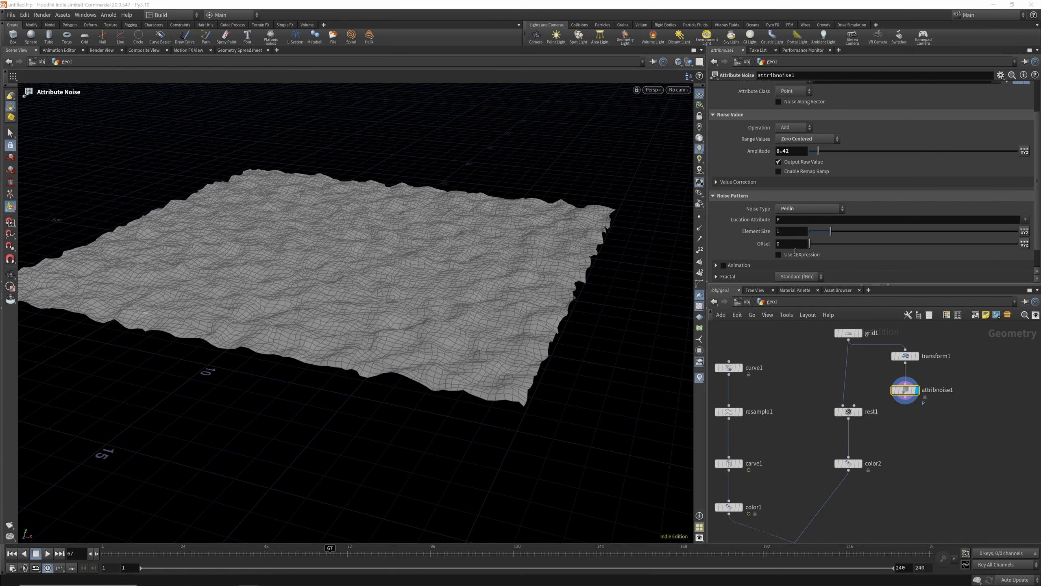
Try Element Size values of 3 and about 2.79 for the Perlin noise.
double_click(791, 231)
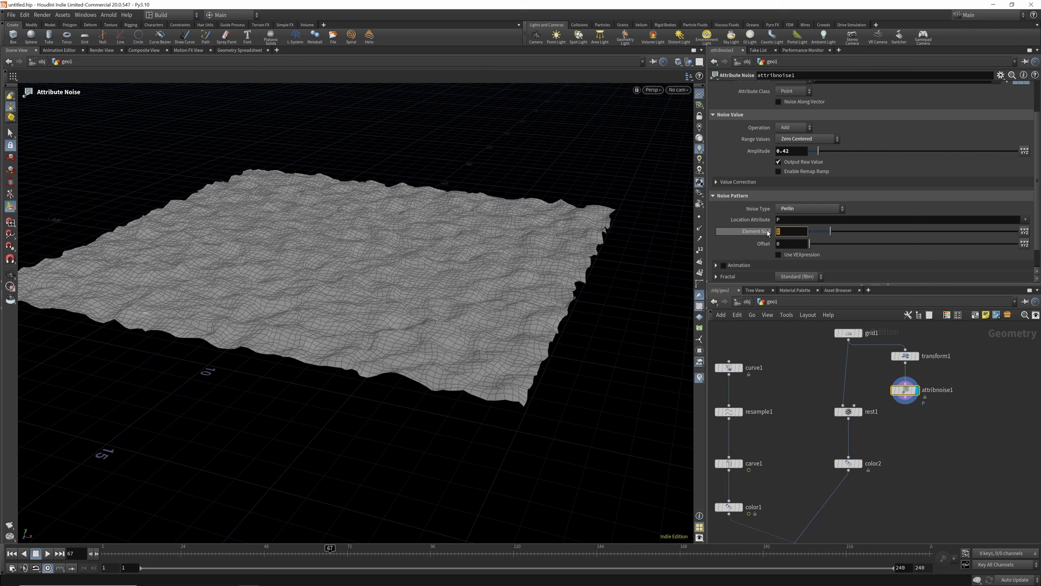
text(3)
key(Return)
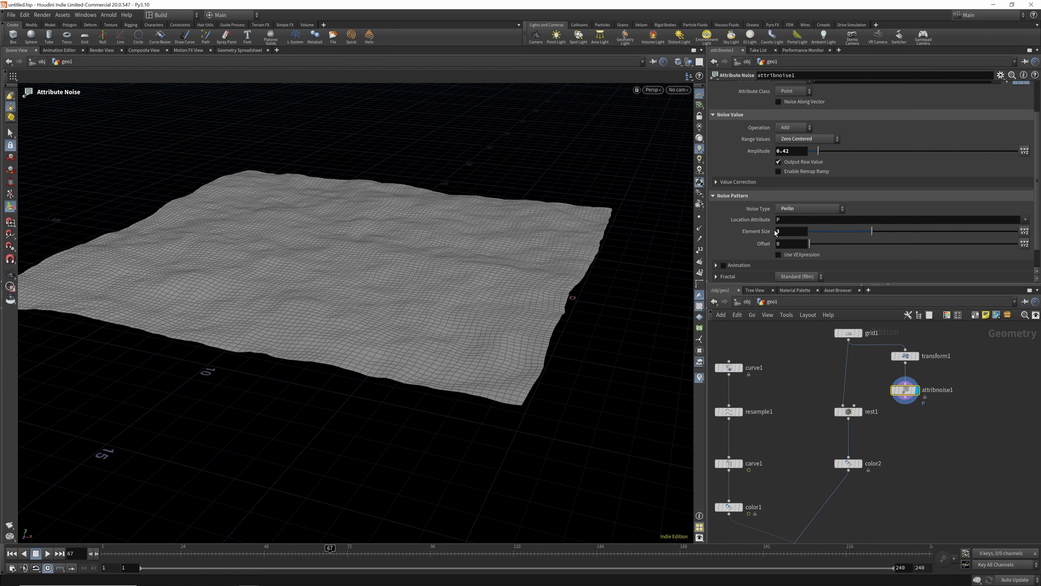
mouse_move(871, 231)
mouse_down()
mouse_move(856, 231)
mouse_move(870, 235)
mouse_up()
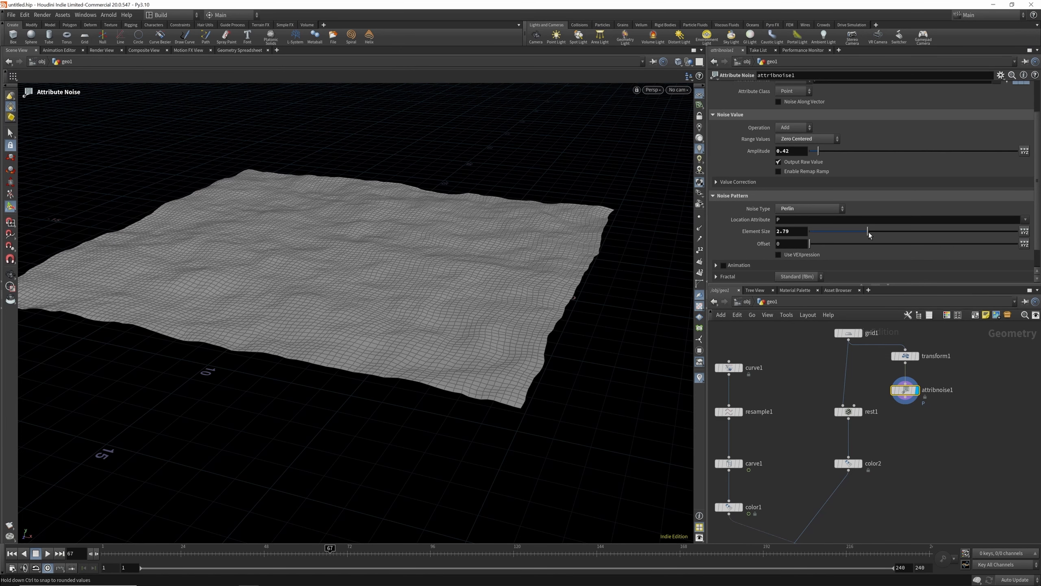
Set the noise Amplitude to 0.5 and the Element Size to 3.5.
double_click(785, 151)
text(5)
key(Return)
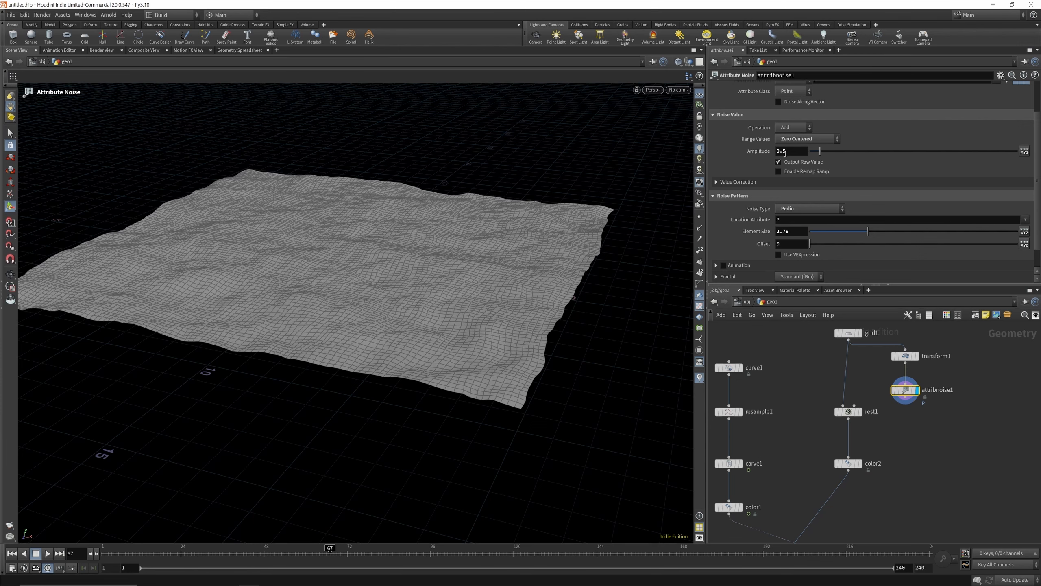
mouse_move(848, 231)
mouse_down()
mouse_move(872, 237)
mouse_move(858, 238)
mouse_up()
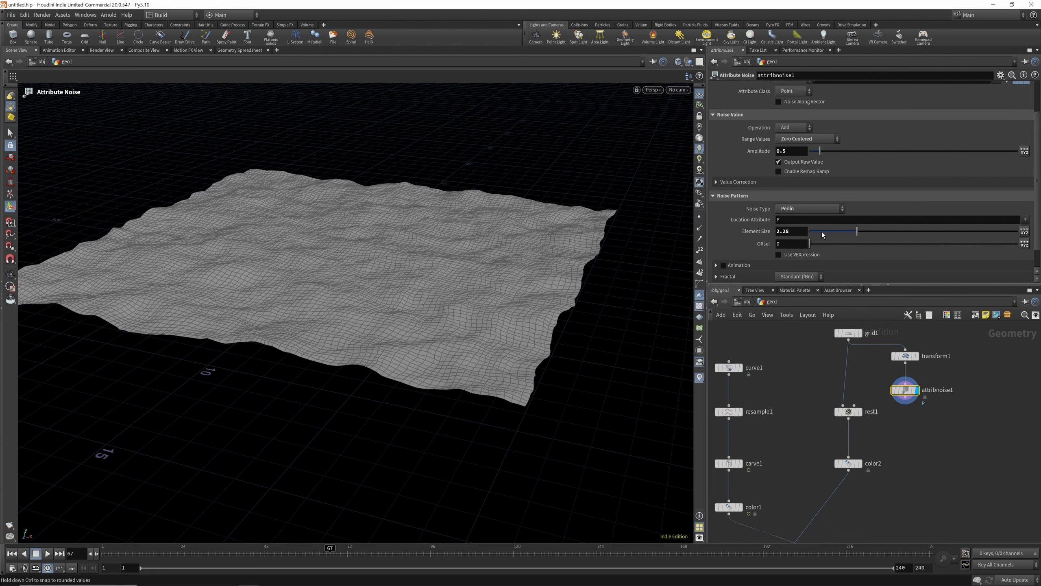
click(791, 231)
text(3.5)
key(Return)
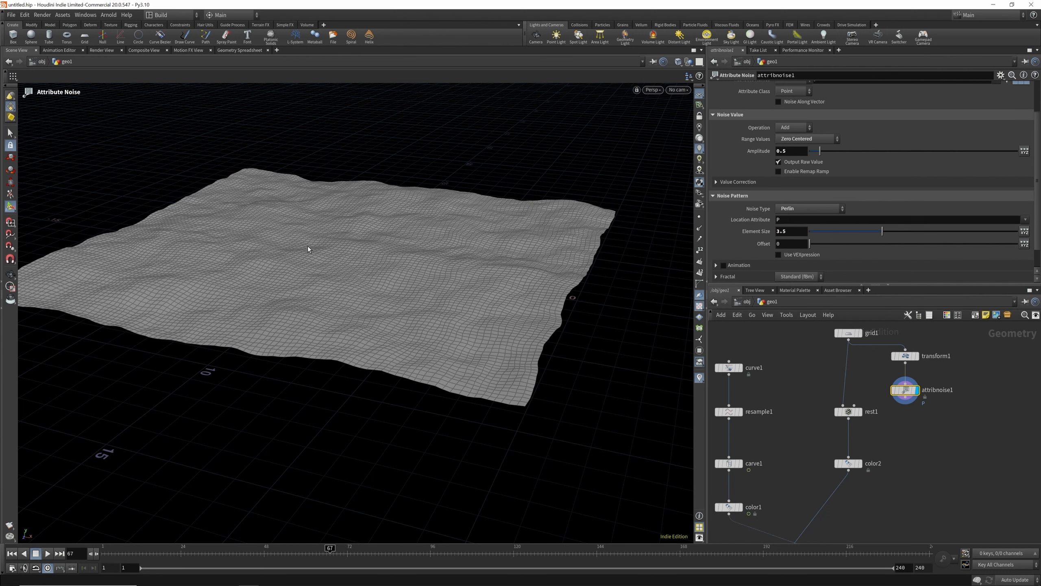
Return to the View tool and wire the Attribute Noise output into the Rest Position node's second input.
click(11, 274)
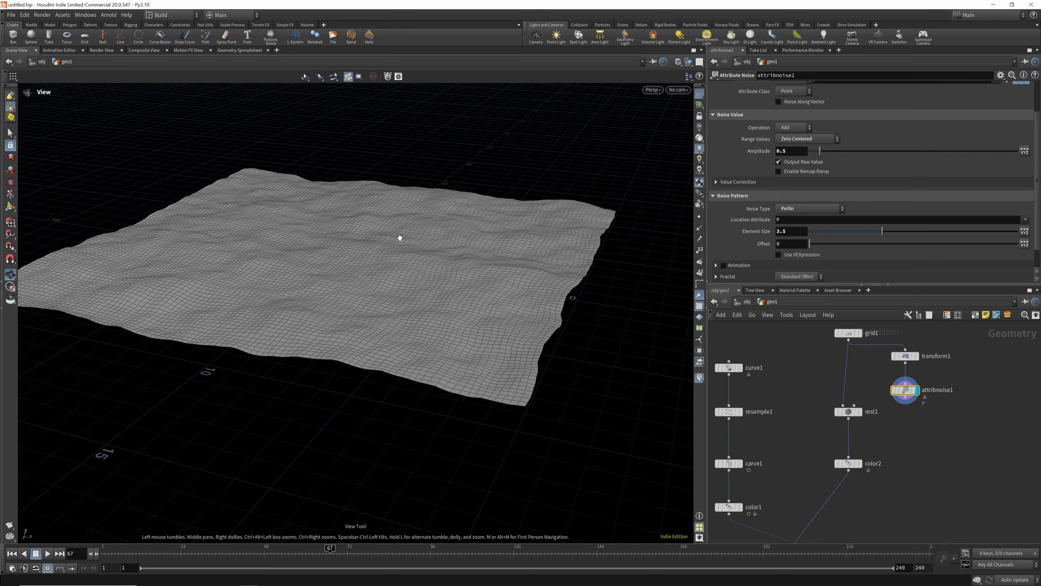
drag(400, 235, 369, 248)
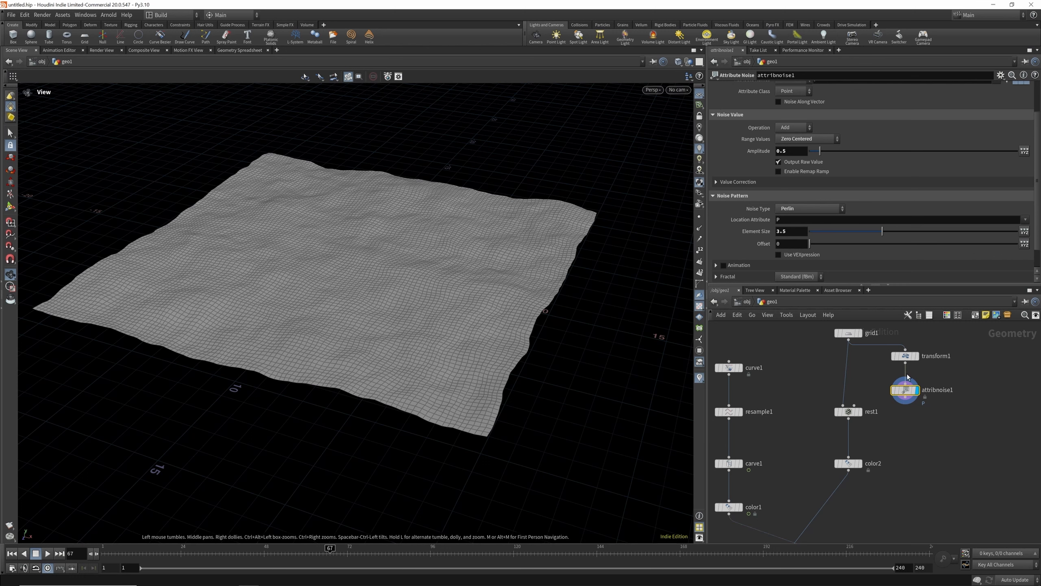
scroll(915, 414, up, 3)
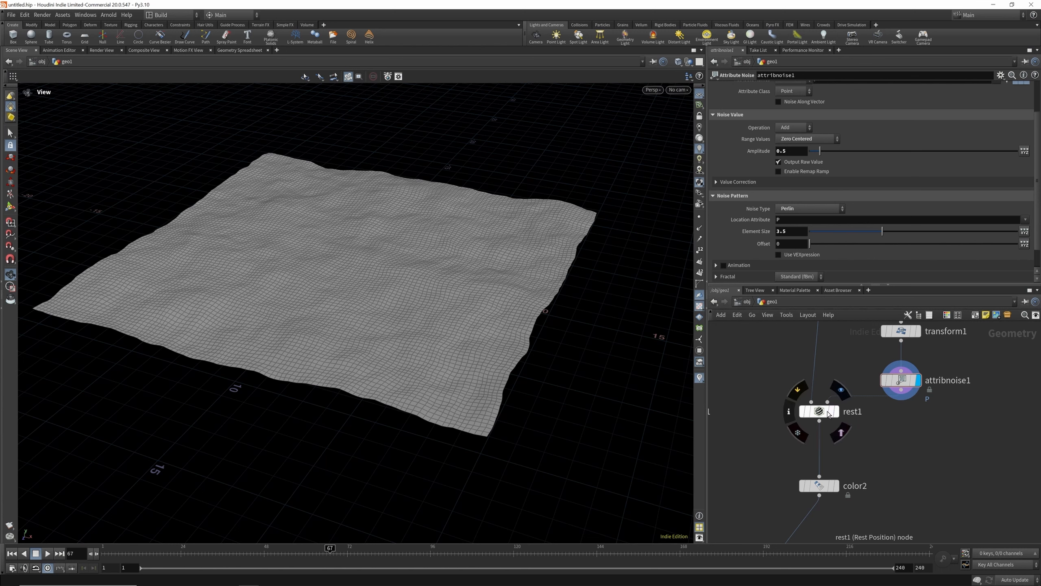
Display the Attribute Transfer node's result in the viewport.
scroll(840, 408, down, 5)
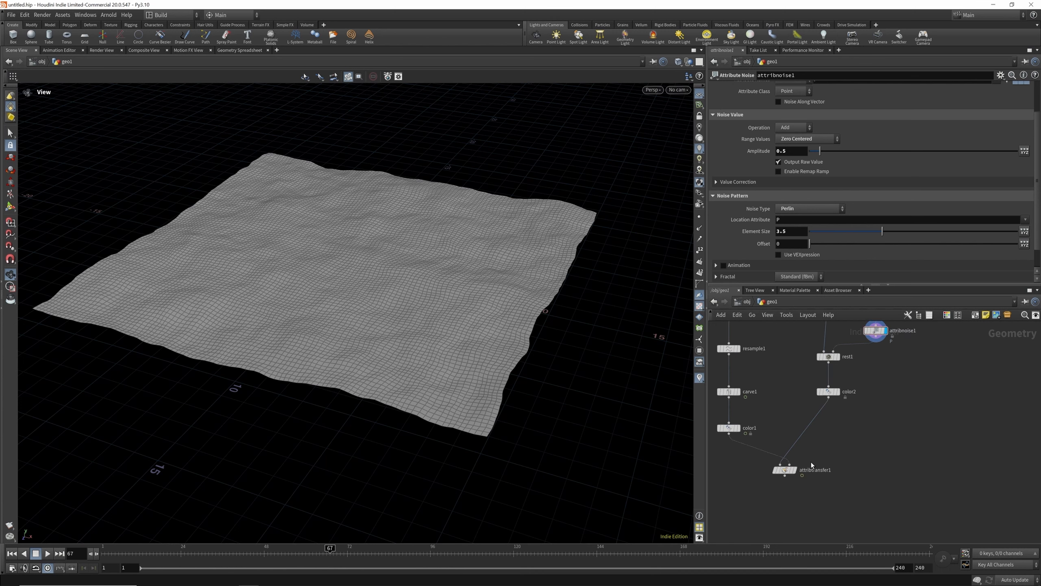
scroll(815, 438, up, 4)
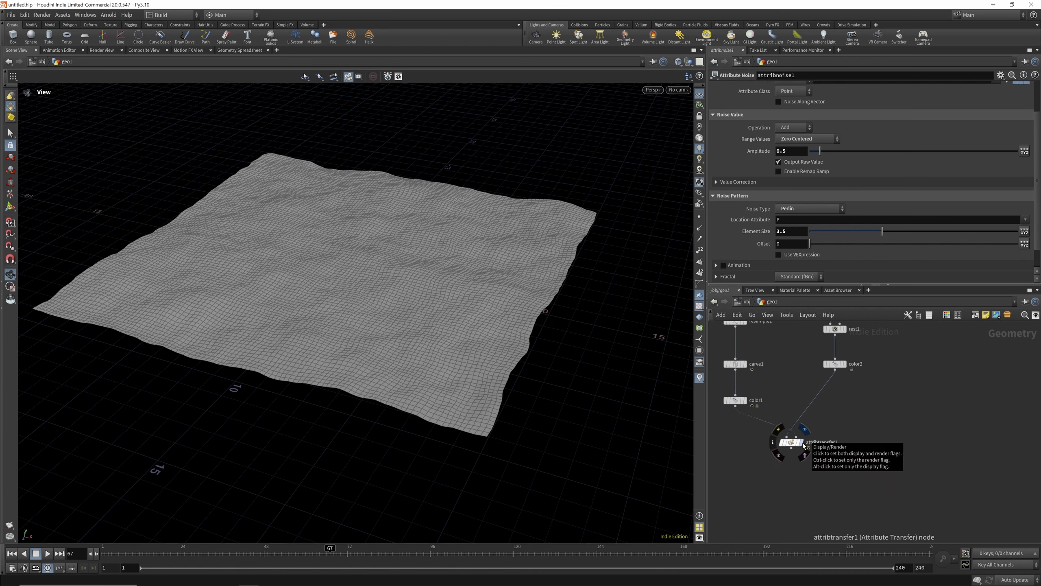
click(802, 443)
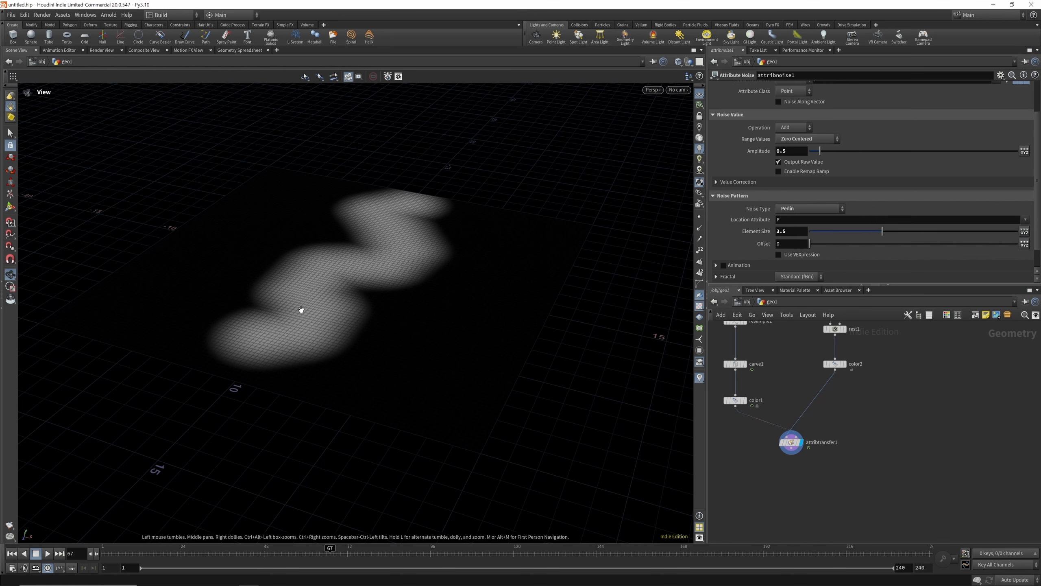
Add a Point VOP node below the Attribute Transfer and wire the transfer's output into its first input.
scroll(800, 406, down, 3)
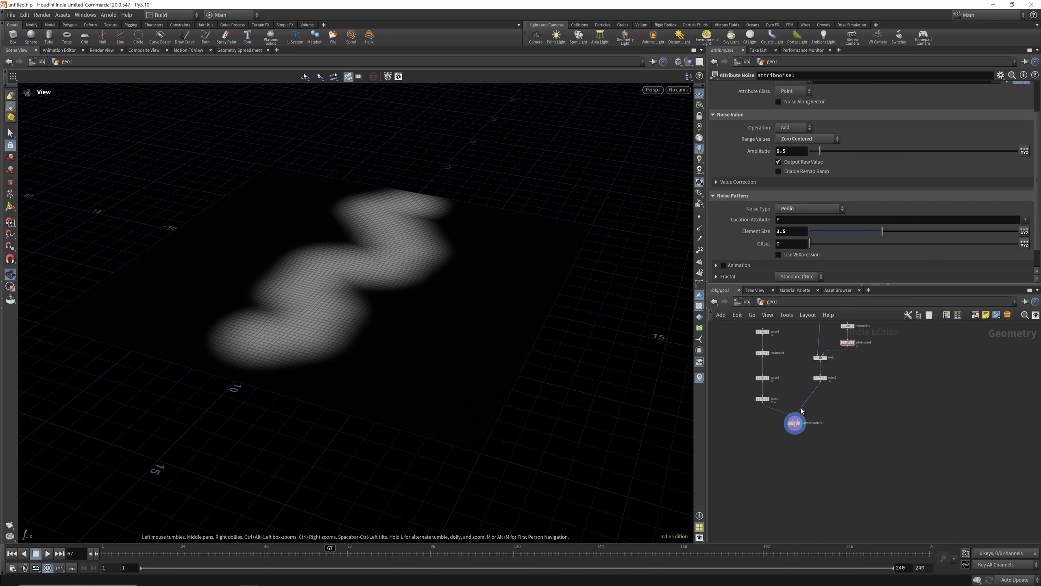
scroll(795, 447, up, 3)
click(794, 406)
key(Tab)
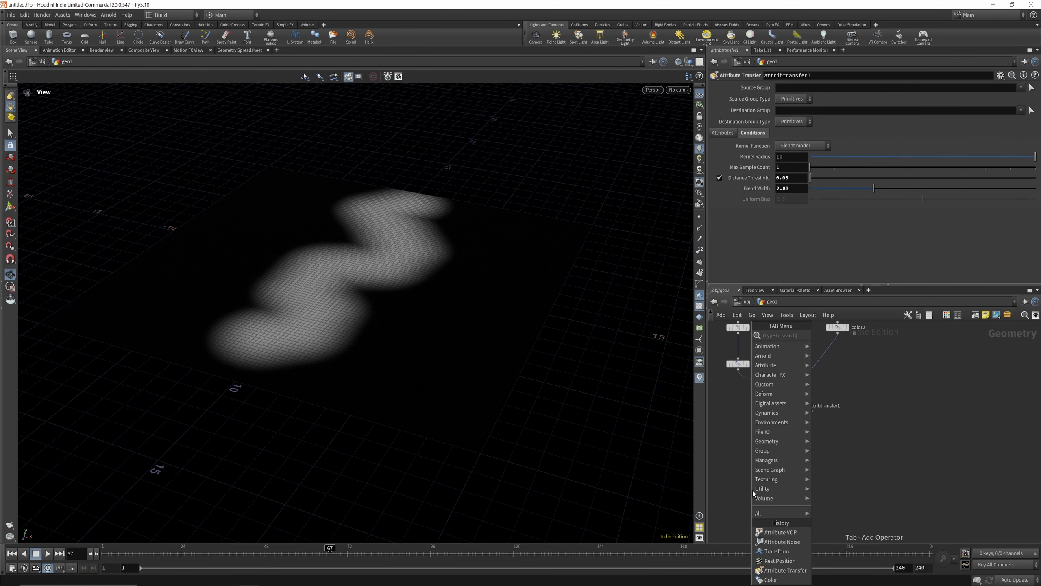
text(point vop)
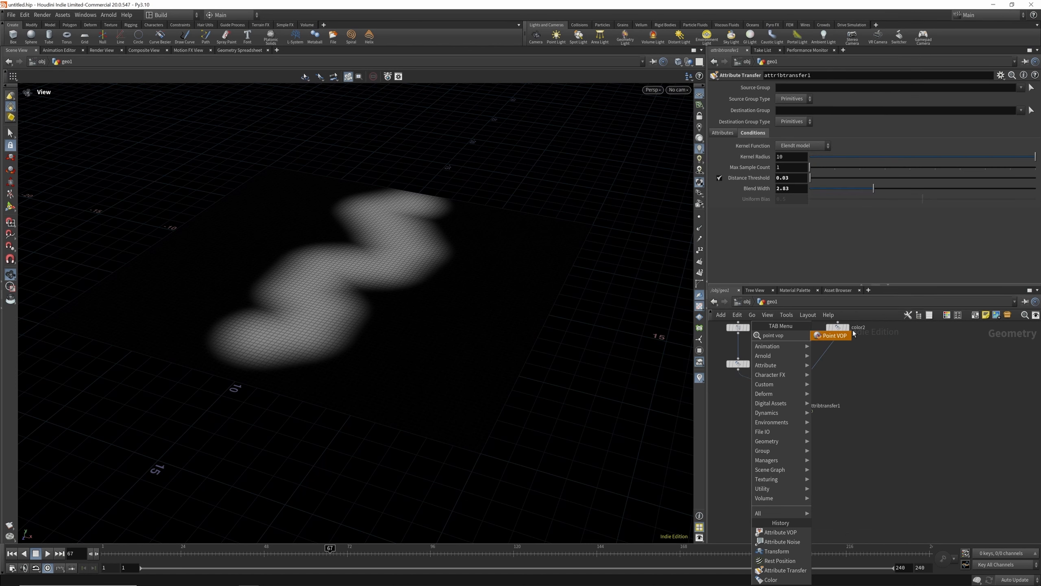
key(Return)
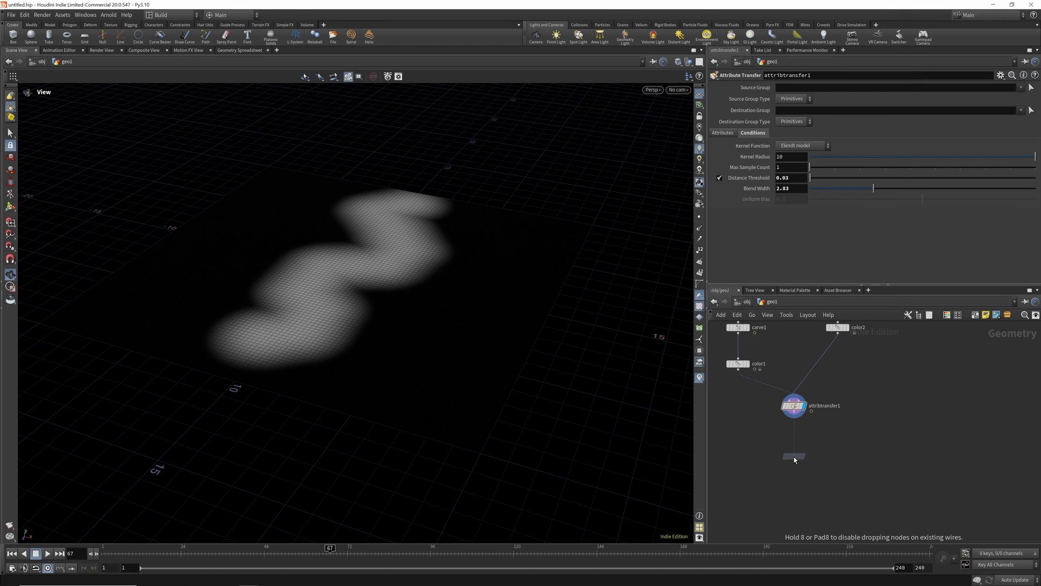
click(794, 457)
click(794, 419)
click(793, 450)
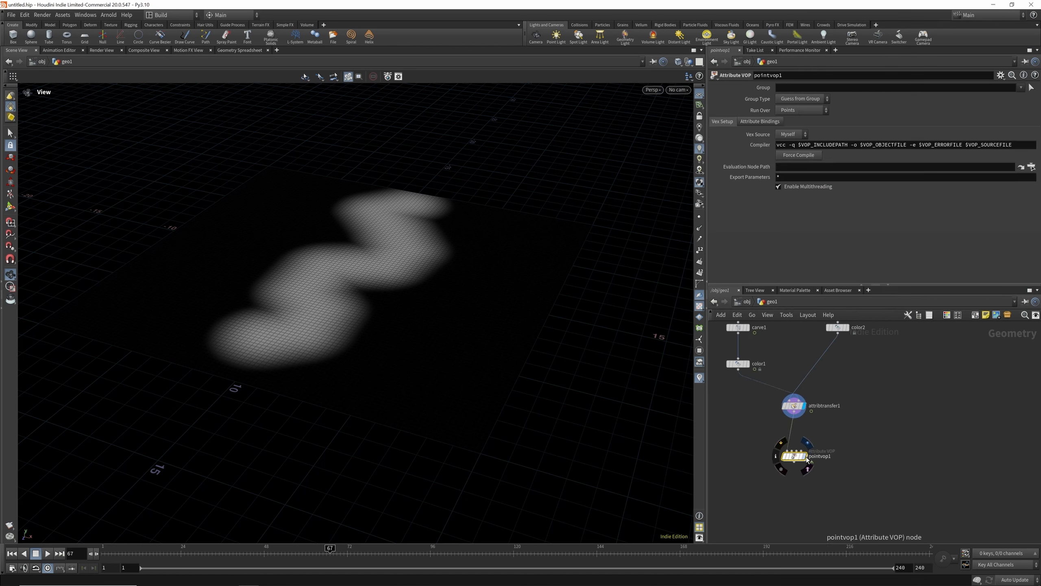
Enter the Point VOP network and wire the global P output into P of the geometry output node.
double_click(795, 455)
drag(801, 456, 756, 414)
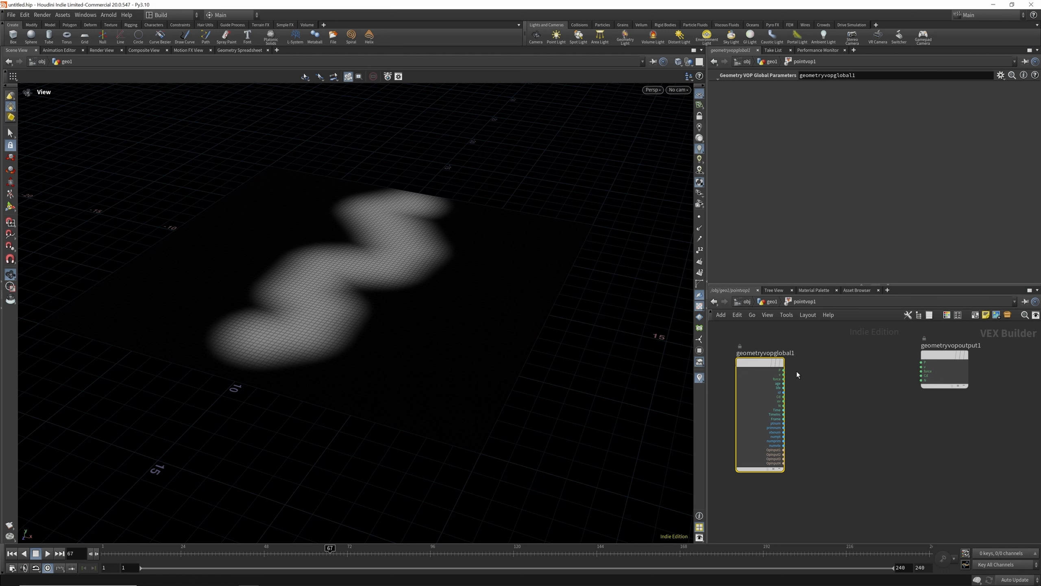
click(783, 370)
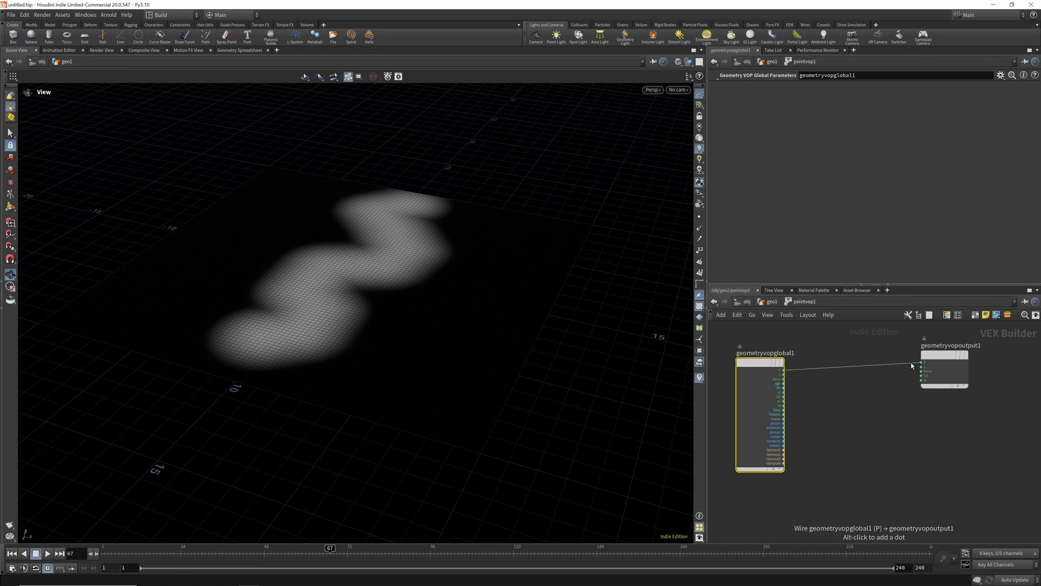
click(911, 363)
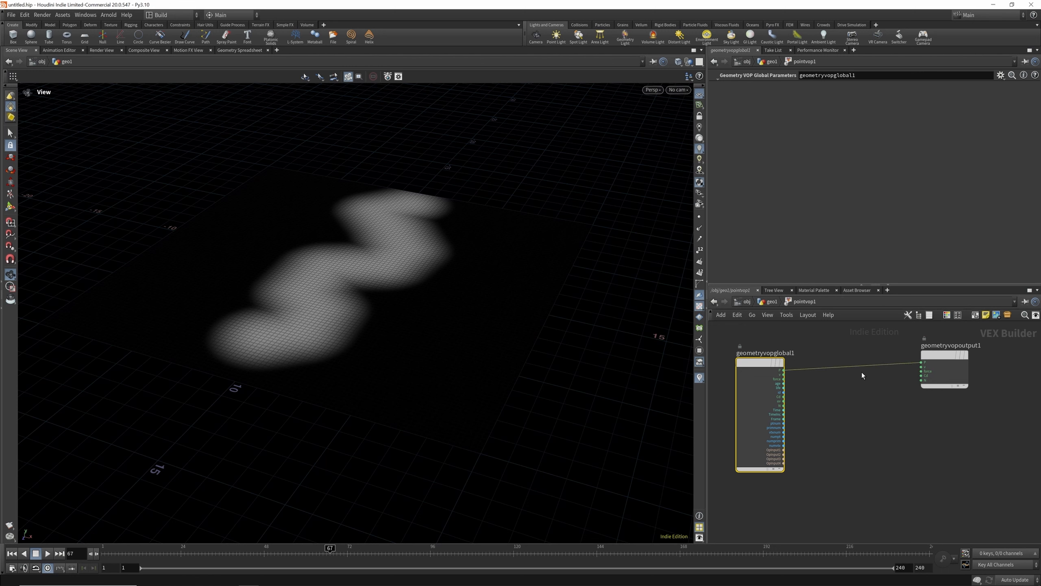
Add a Bind node named rest with type Vector and wire its rest value into P of the output node.
click(841, 452)
key(Tab)
text(b)
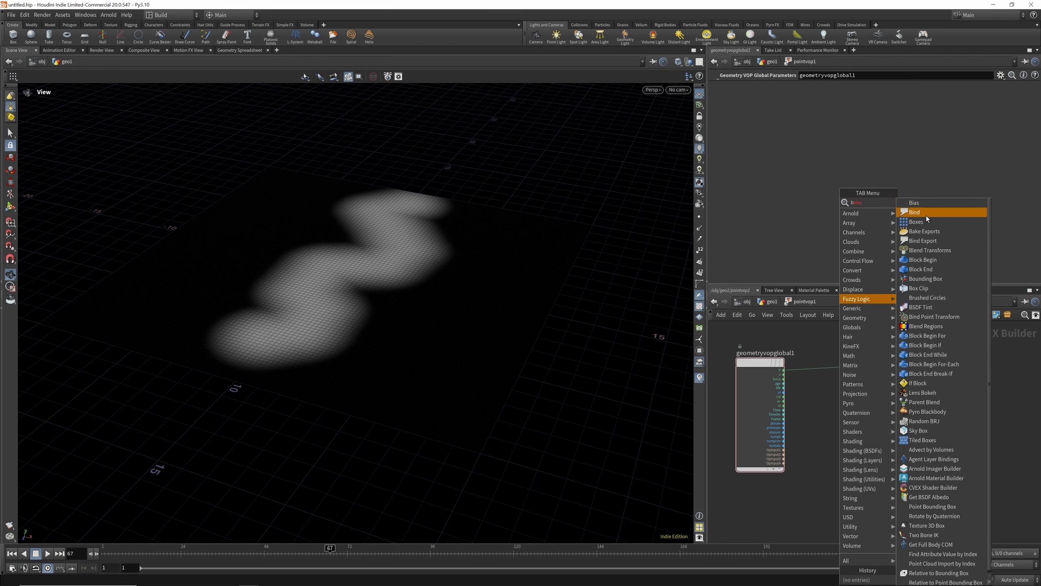
click(924, 215)
click(832, 452)
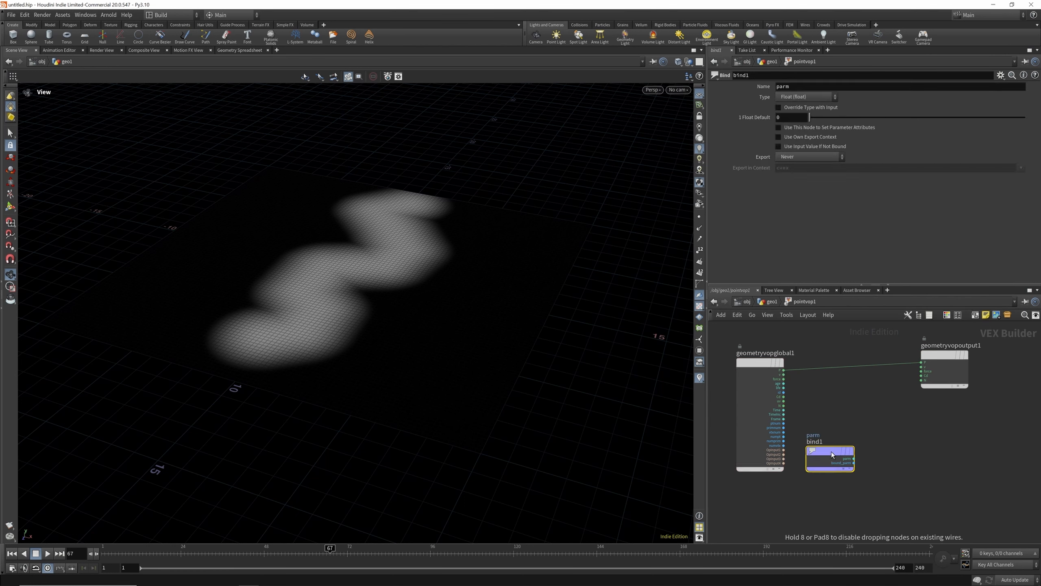
mouse_move(727, 86)
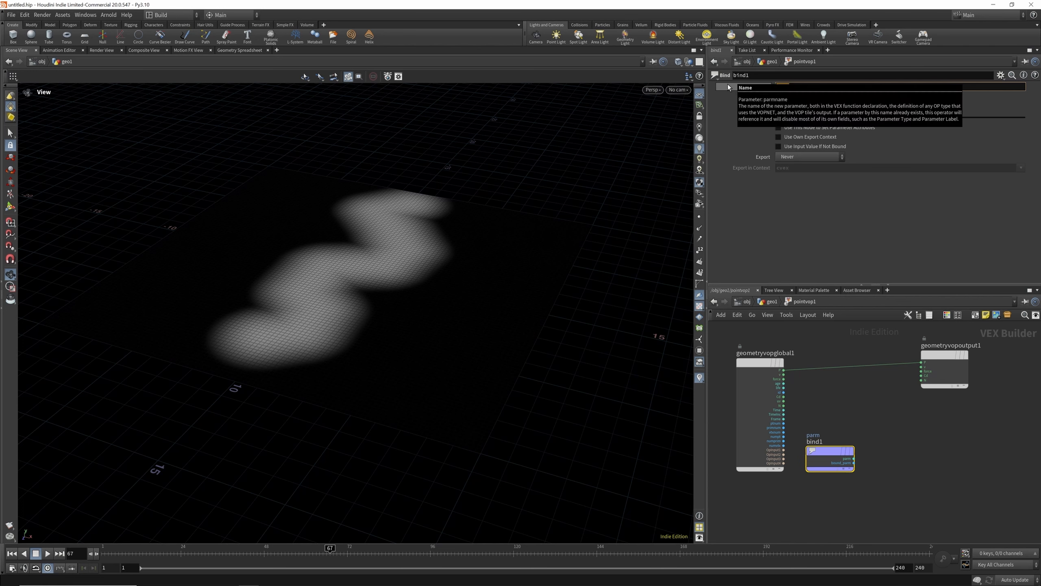
click(804, 97)
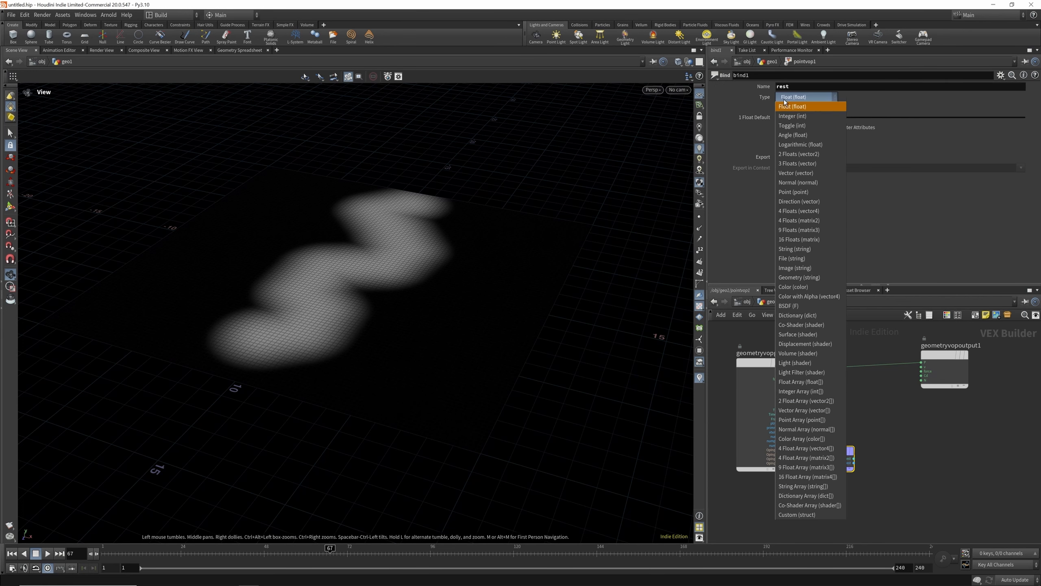
click(796, 173)
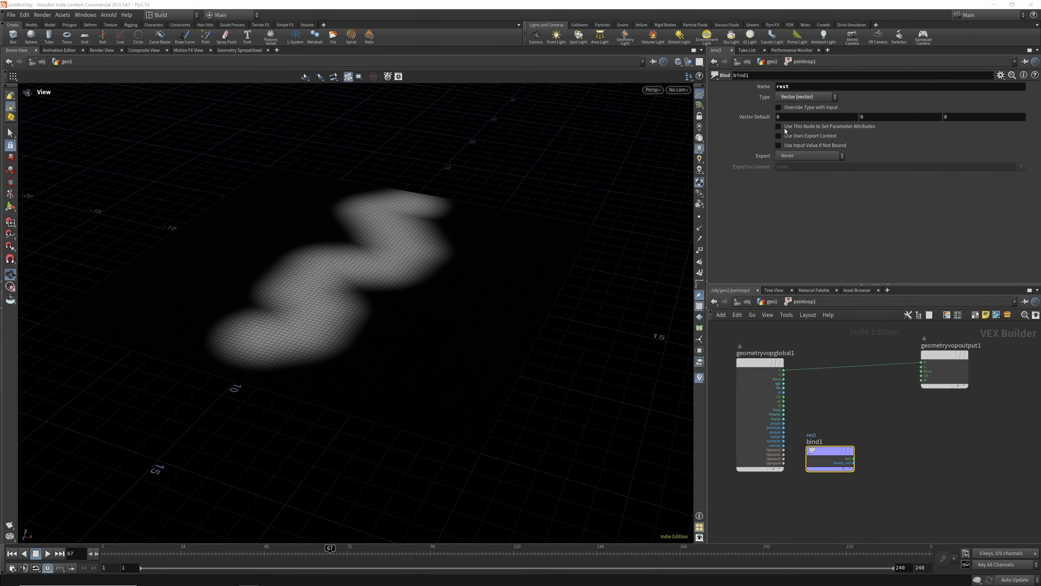
drag(832, 453, 923, 363)
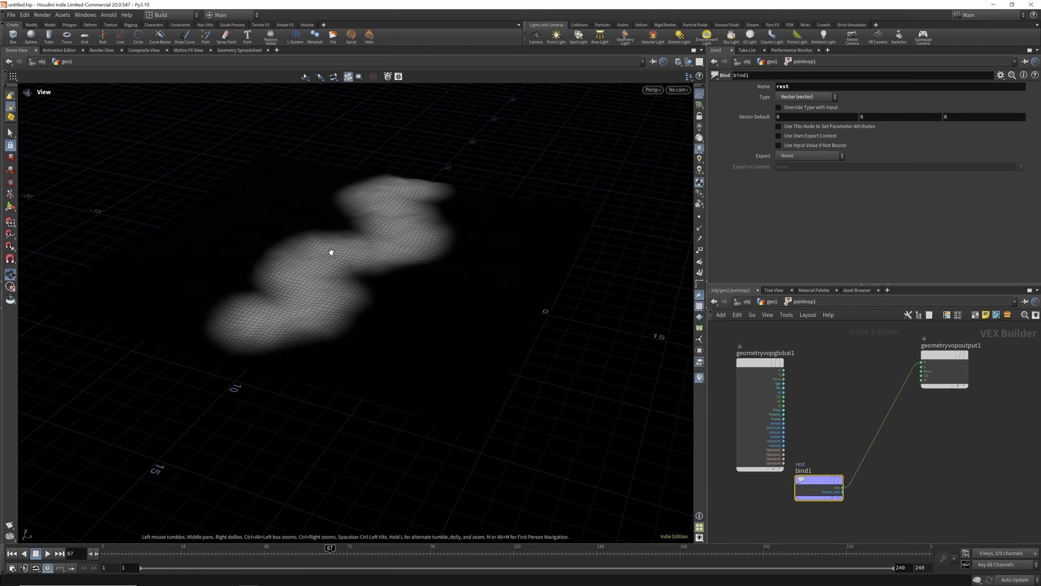
drag(331, 251, 458, 290)
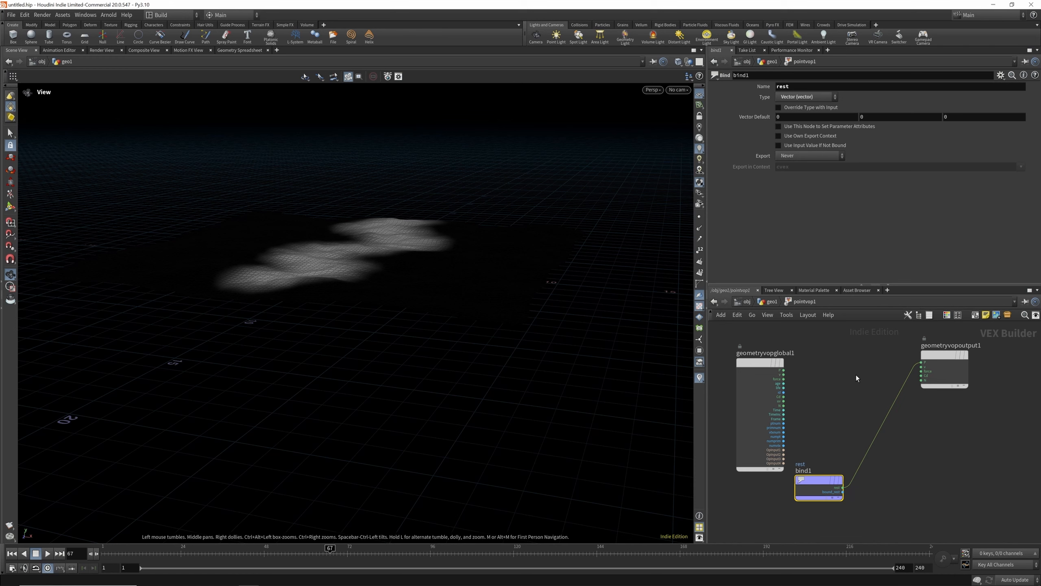
Add a Mix node between the global parameters and the output node.
key(Tab)
text(mix)
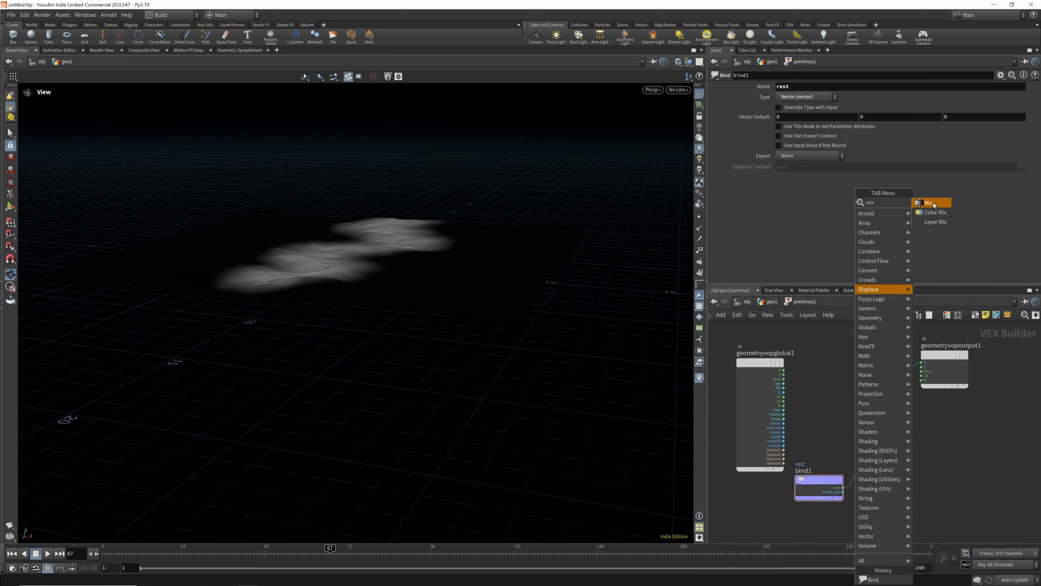
click(929, 202)
click(872, 381)
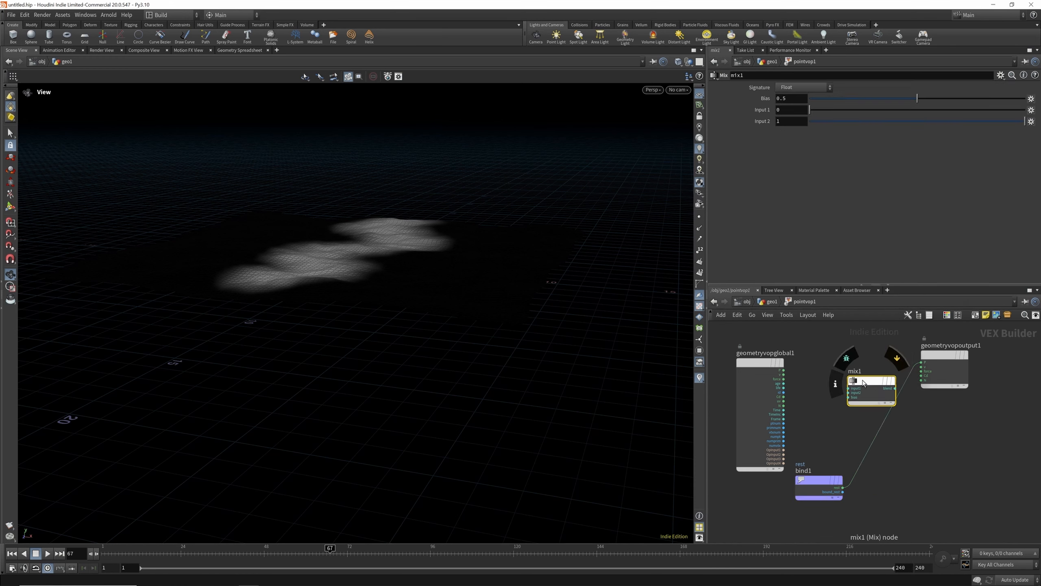
Wire global P, rest and Cd into the Mix node's input1, input2 and bias, and its result into the output P.
click(783, 371)
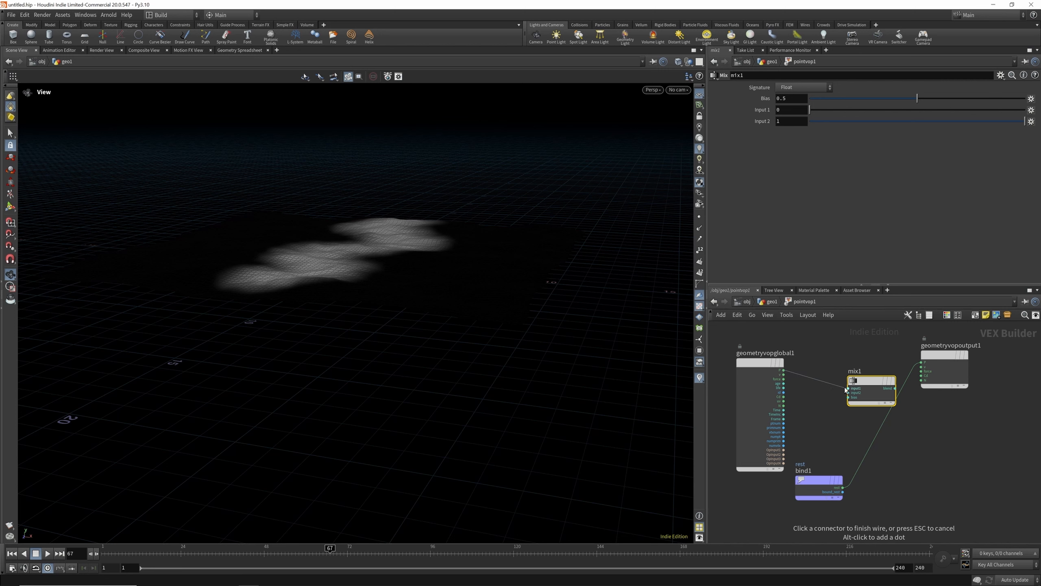
click(848, 388)
click(848, 393)
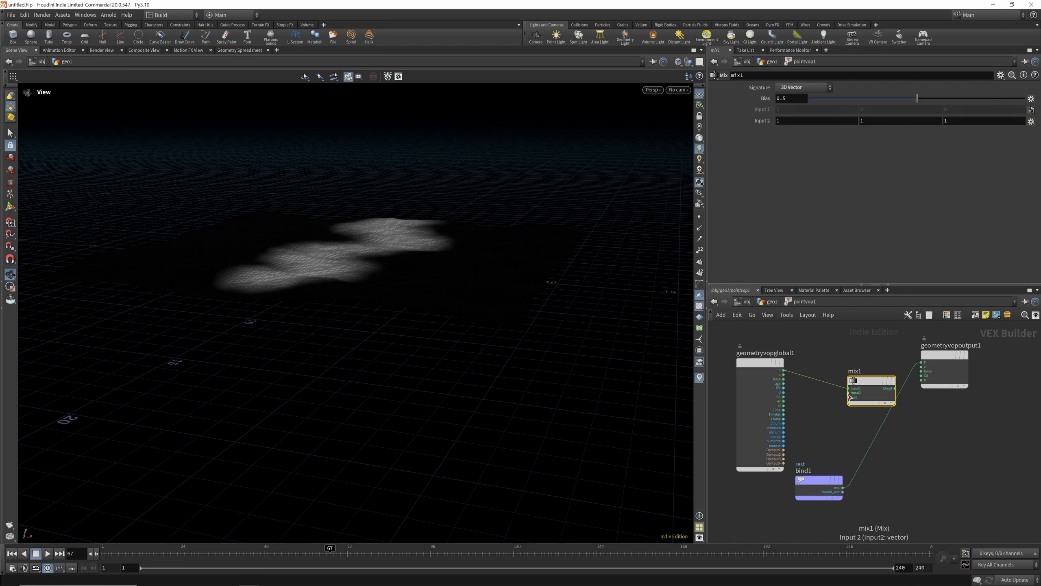
click(846, 477)
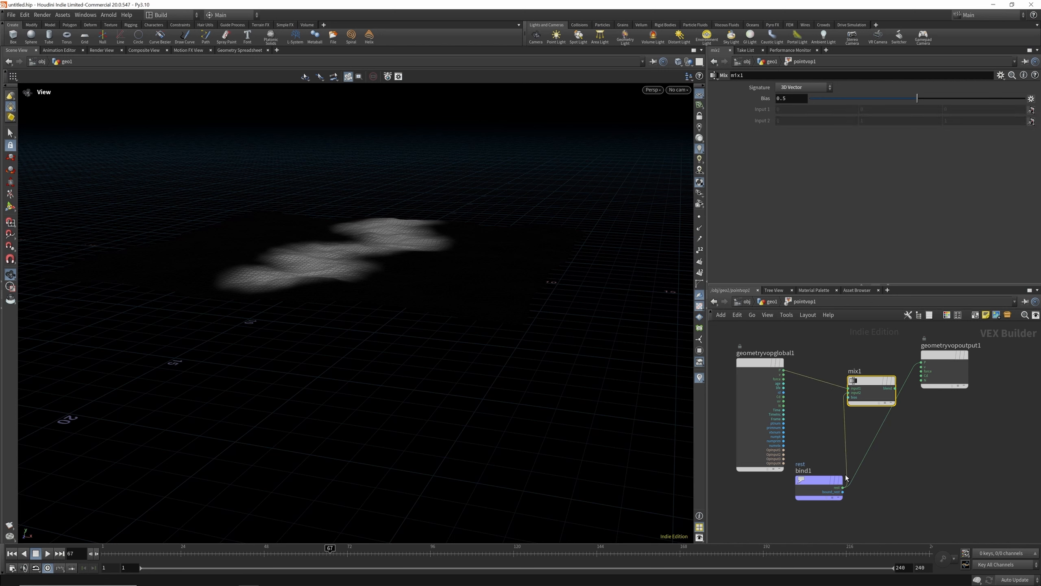
click(784, 397)
click(848, 397)
click(895, 388)
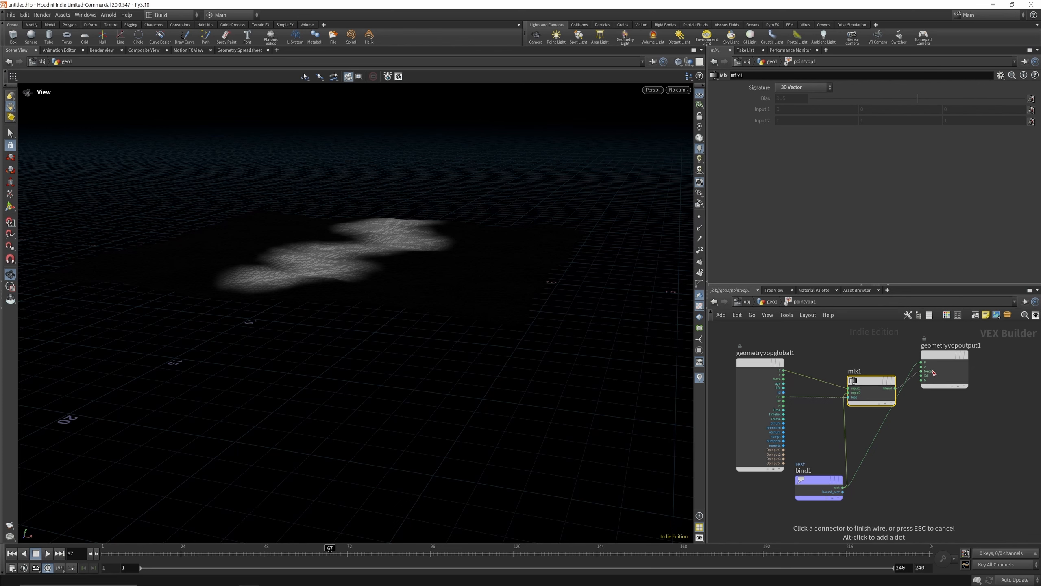
click(922, 363)
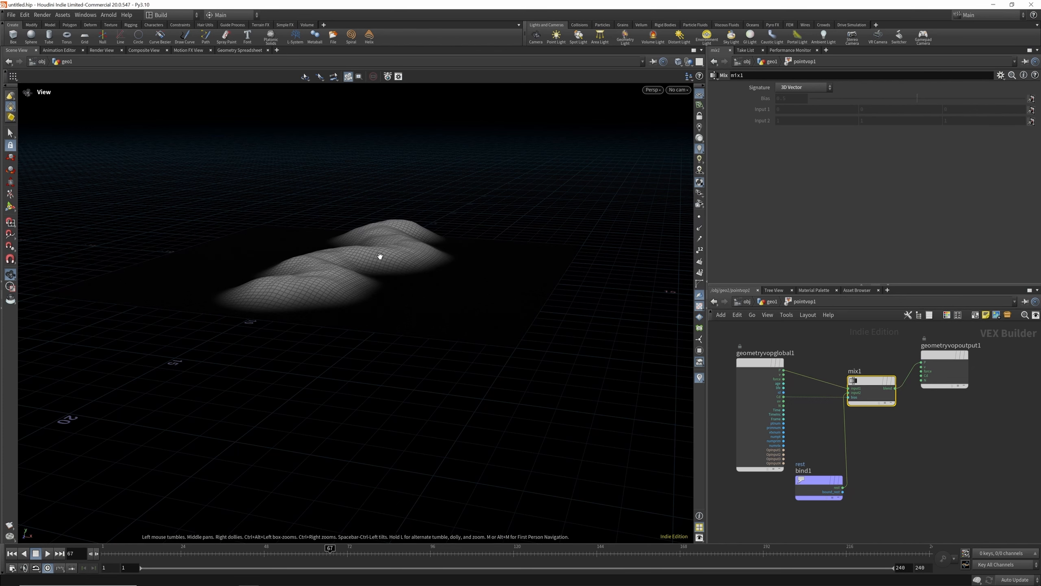
Move the global parameters and Bind nodes farther away from the Mix node to tidy the VOP network.
drag(378, 250, 304, 251)
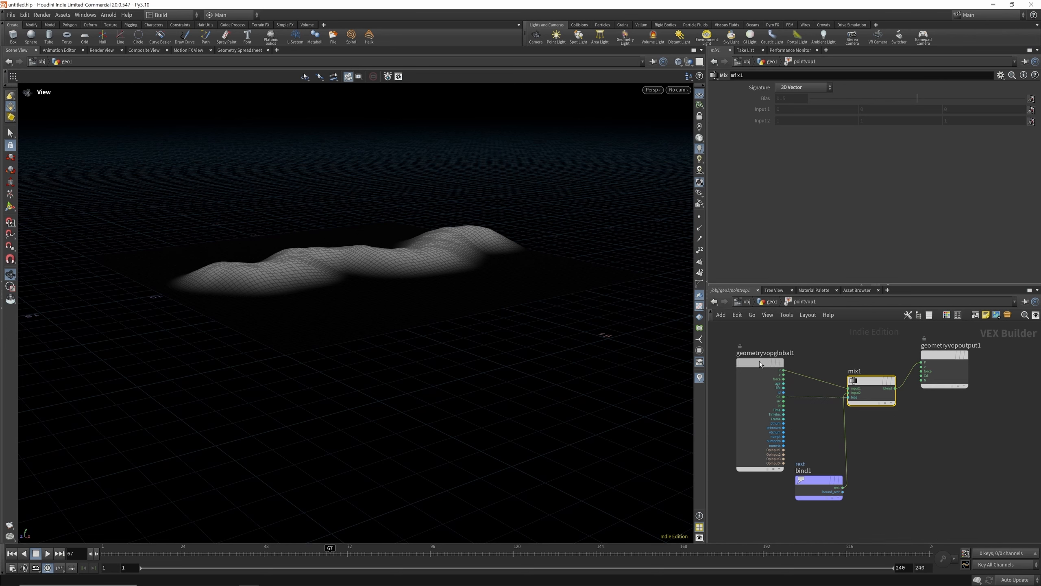
drag(760, 362, 723, 359)
drag(381, 250, 341, 277)
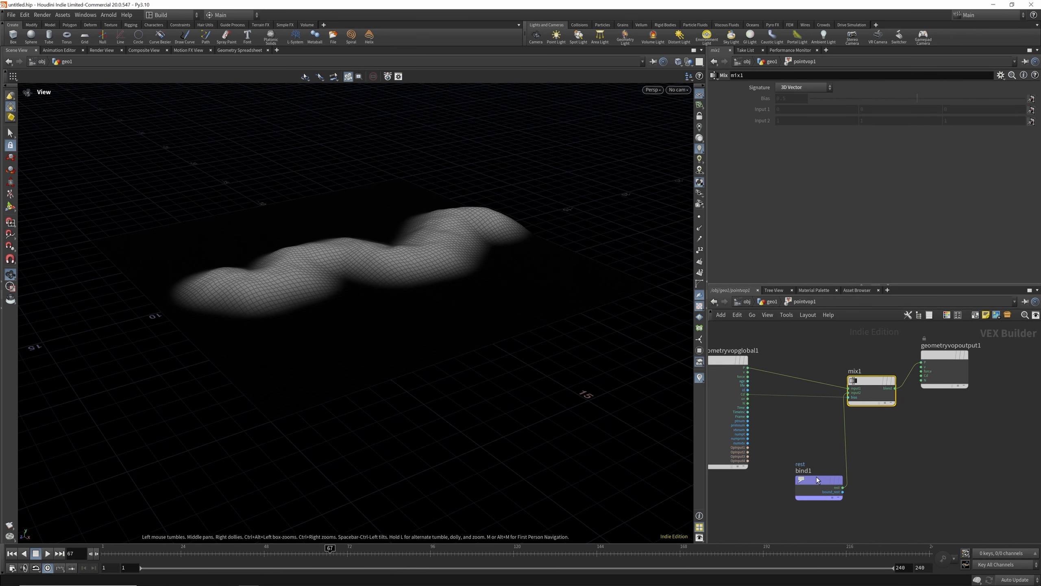
drag(816, 484, 799, 485)
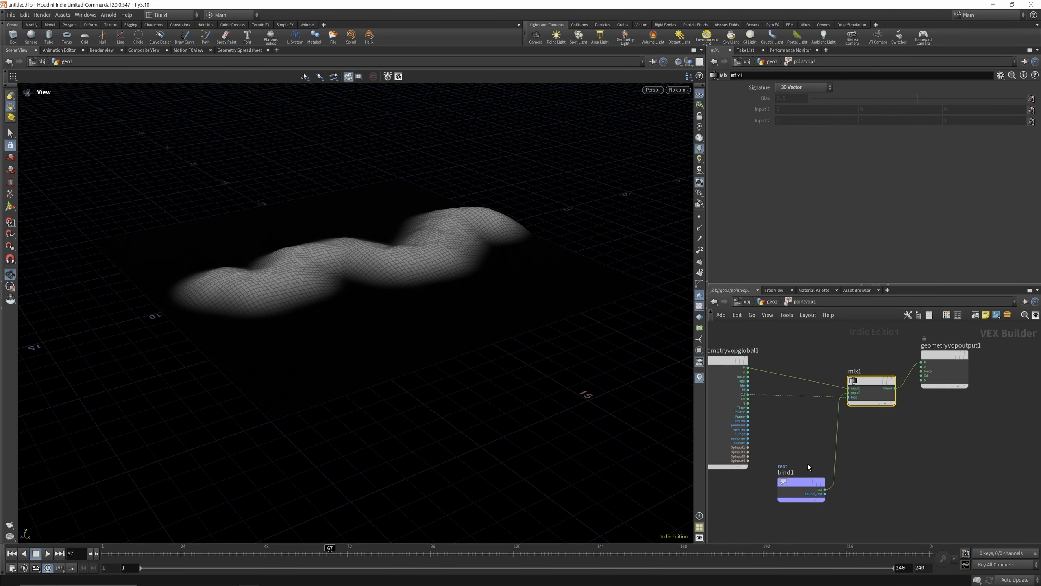
Return to the geo1 network and scrub the timeline to frame 33.
click(772, 303)
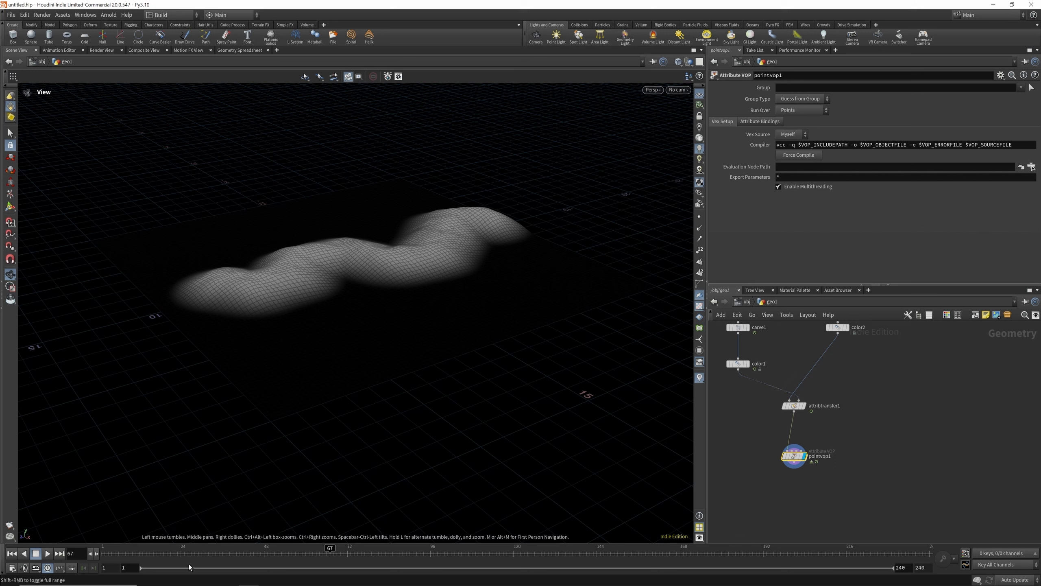
drag(95, 554, 91, 555)
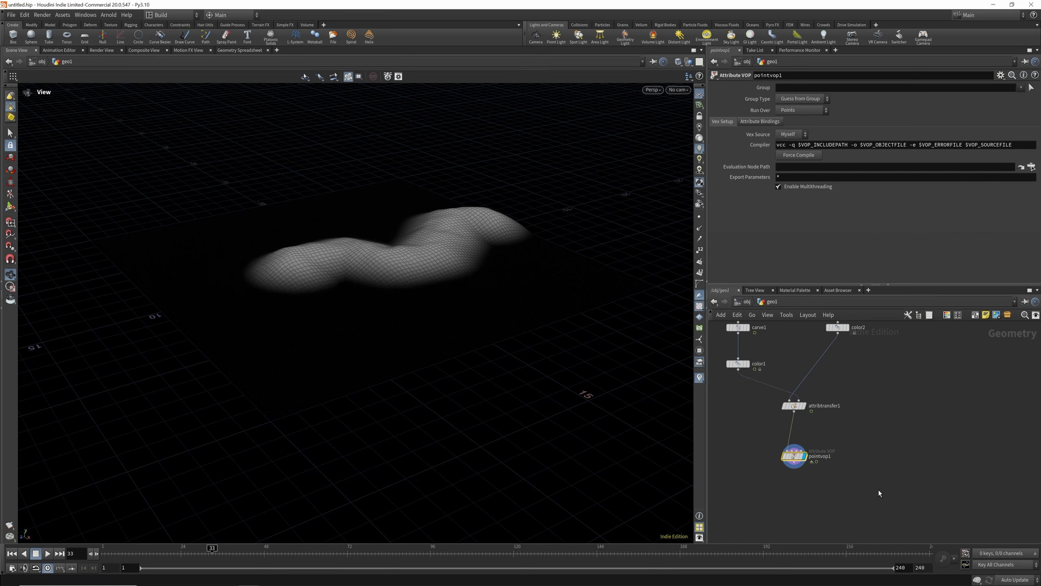
Add an Attribute Delete node after the Point VOP, wire it in and display it.
key(Tab)
text(att dele)
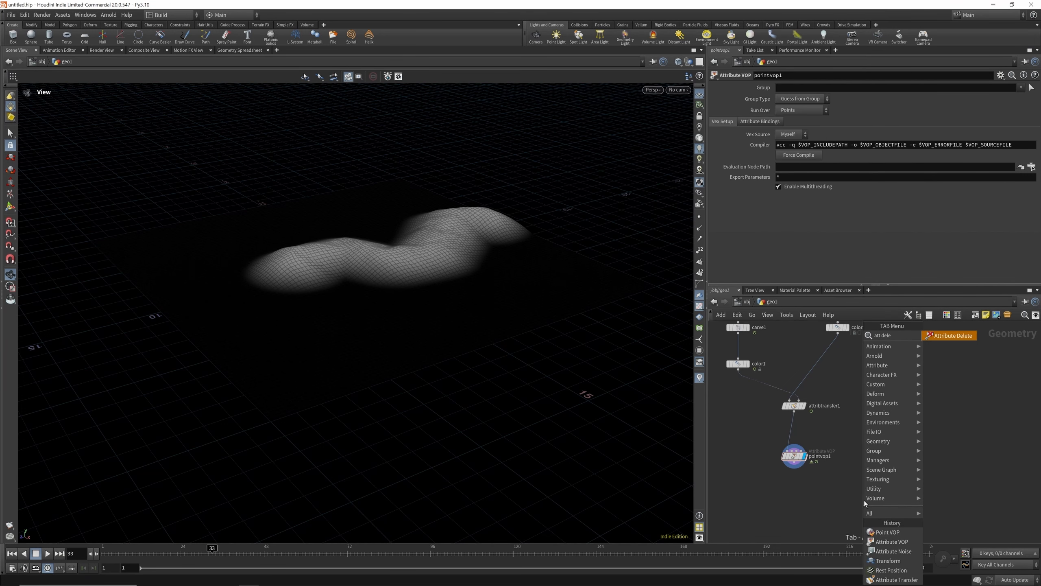
click(950, 336)
click(796, 490)
drag(794, 468, 807, 492)
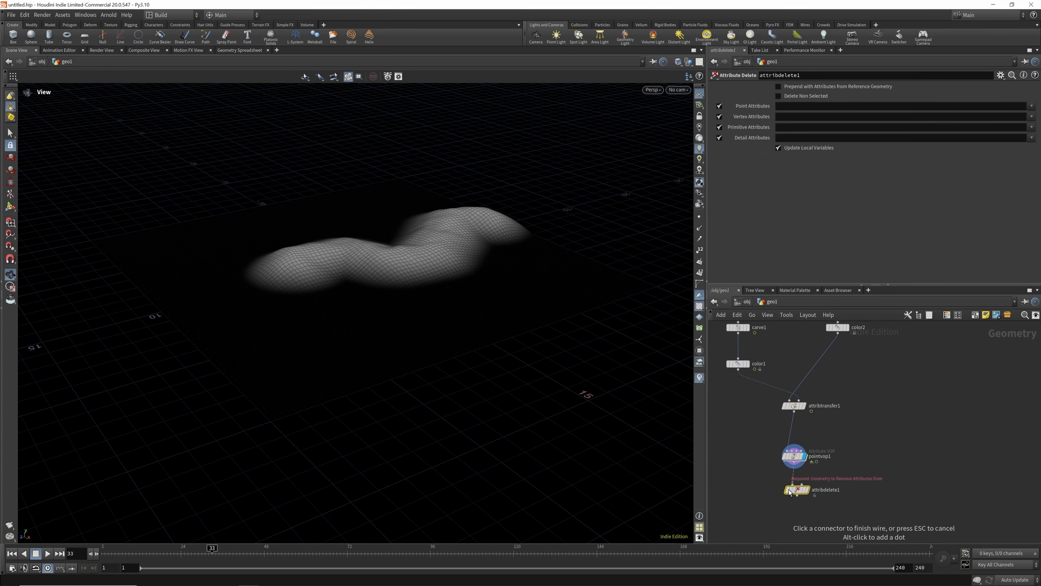
click(807, 490)
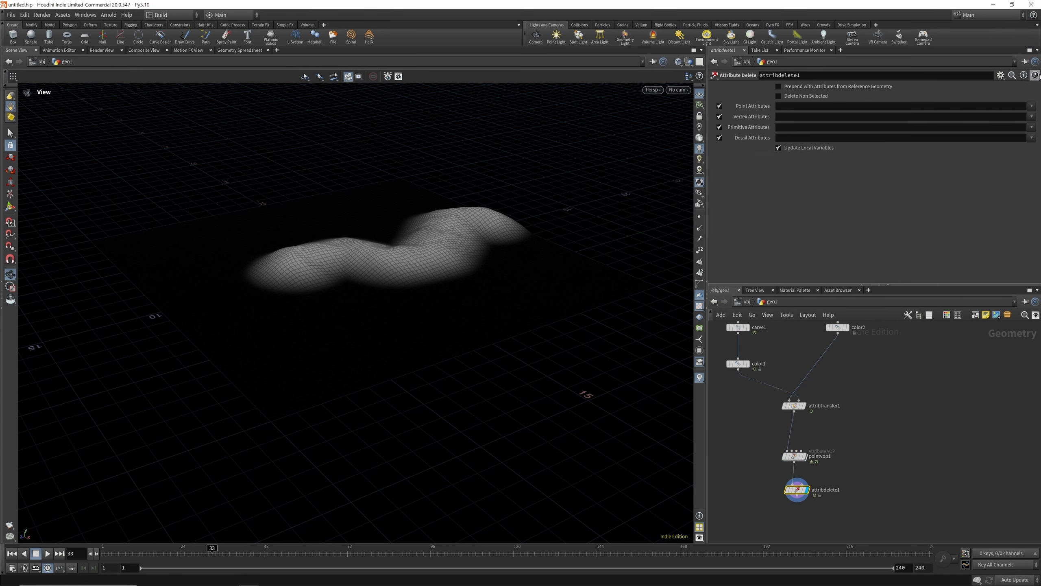
Delete the Cd point attribute and scrub the timeline to frame 54 to inspect the raised ground.
click(1032, 106)
click(1023, 110)
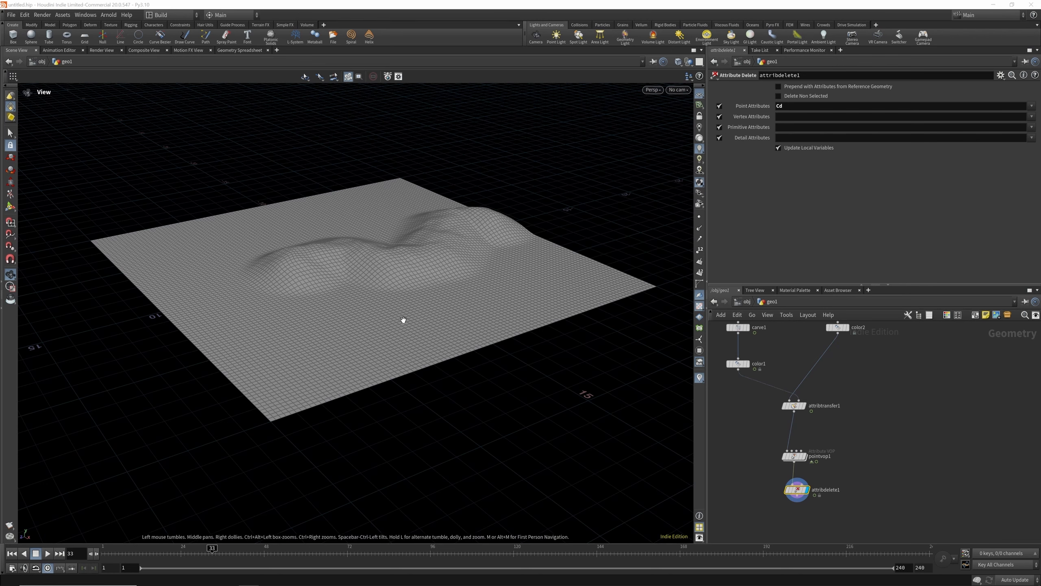
drag(117, 551, 285, 554)
drag(319, 279, 689, 260)
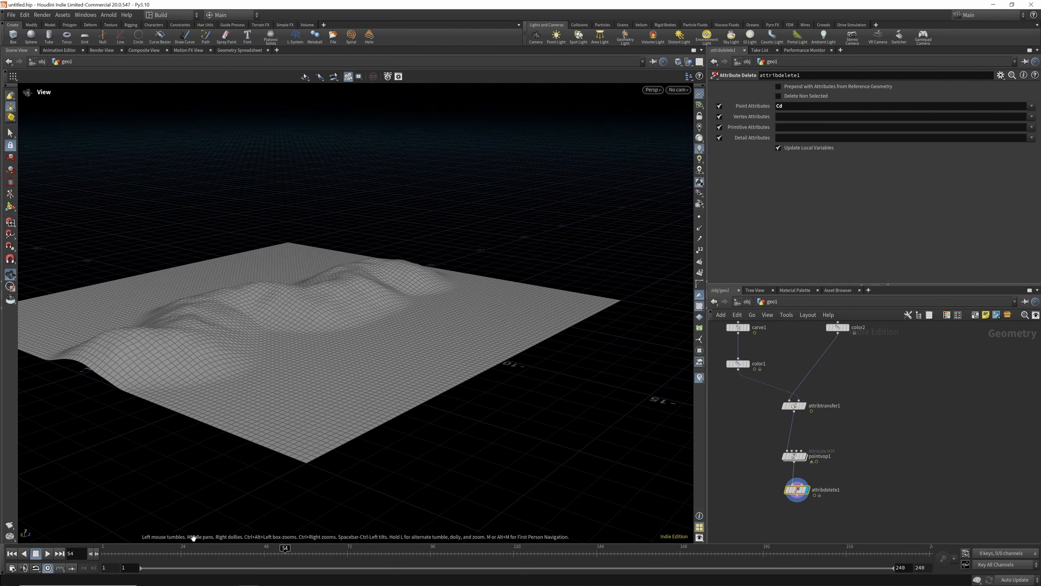
Set the Y translation of the Transform node to -0.8 and scrub the timeline to frame 42 to preview the sunken ground.
drag(107, 552, 254, 546)
scroll(816, 407, down, 2)
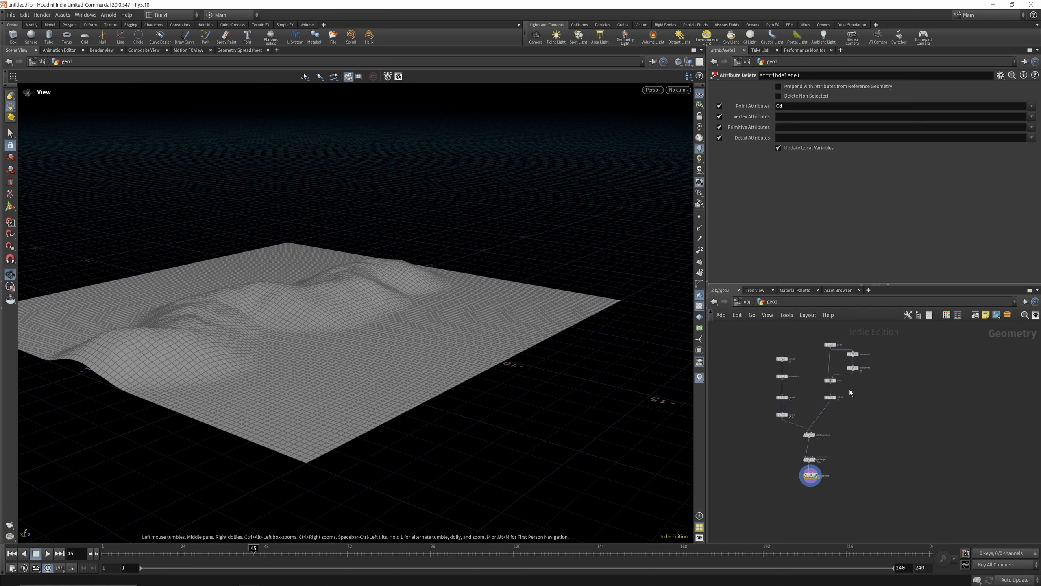
scroll(849, 389, up, 1)
click(854, 353)
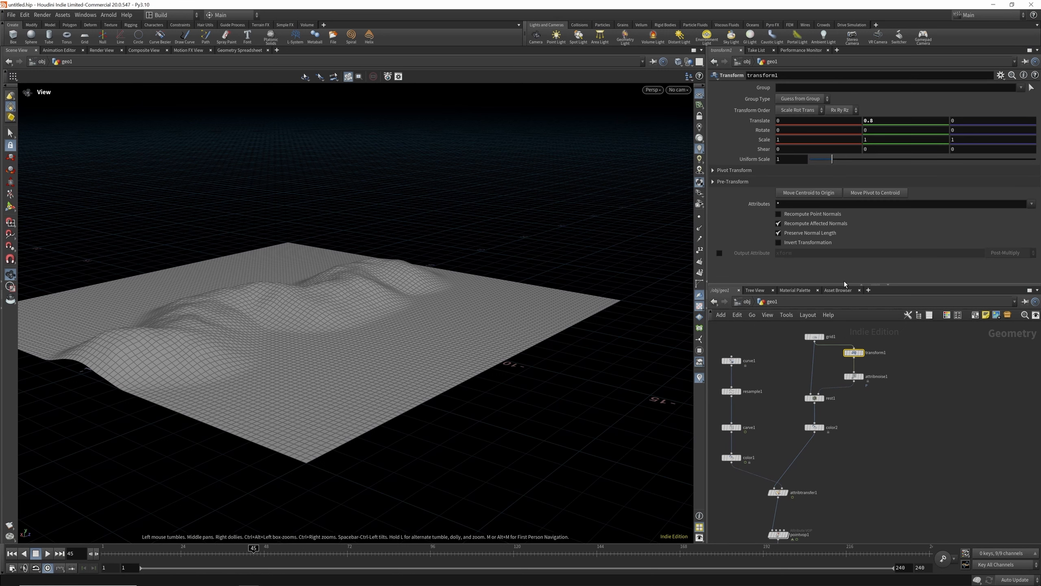
double_click(866, 120)
text(-)
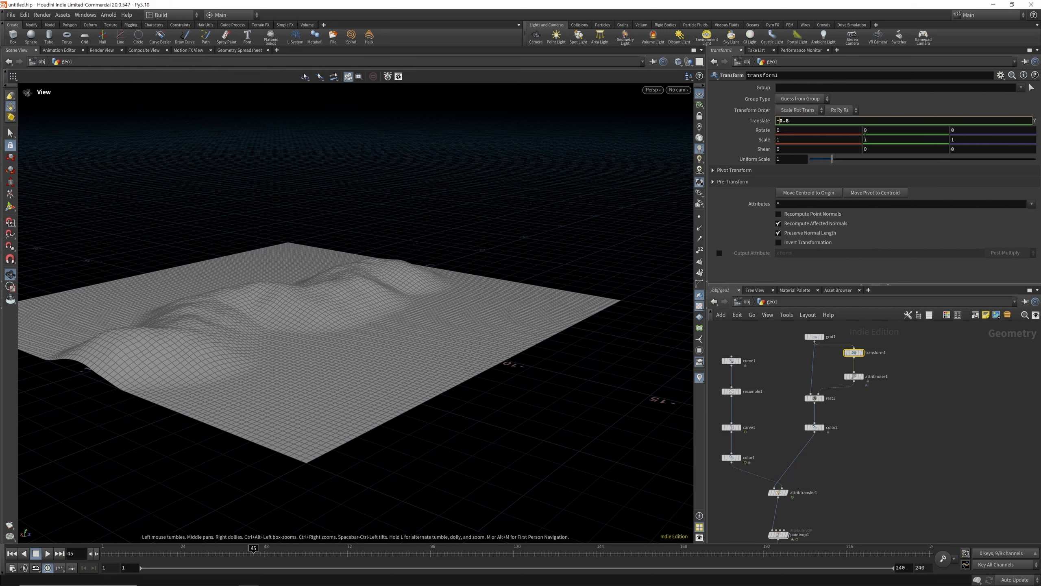
key(Return)
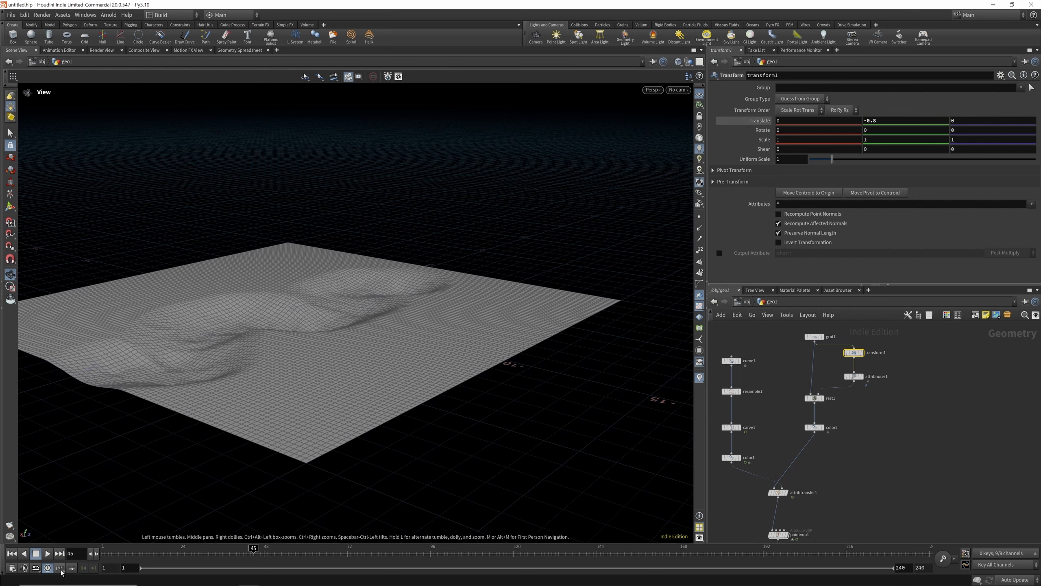
click(128, 552)
drag(128, 553, 244, 550)
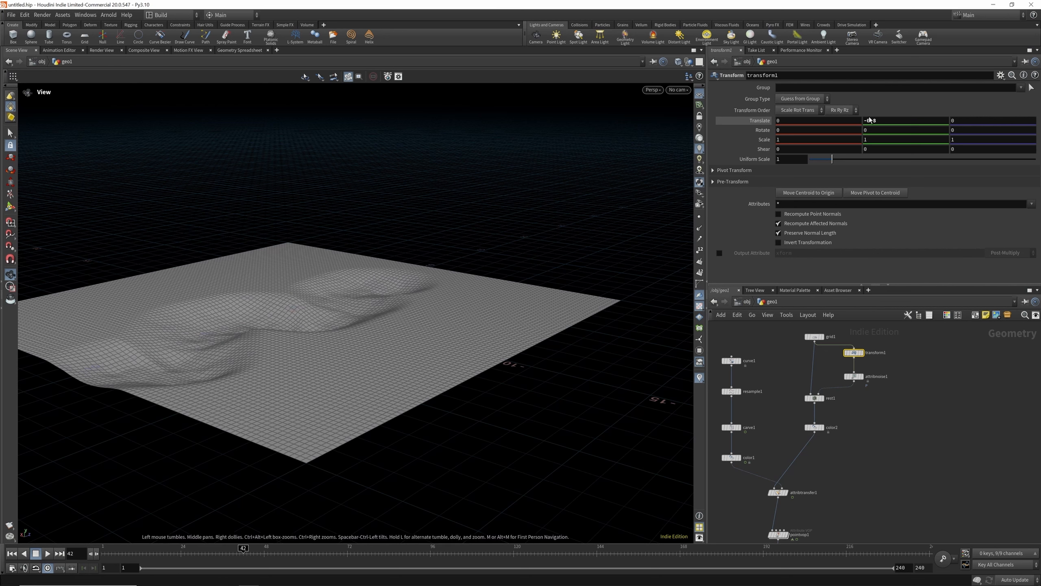
Return the Transform node's Y translation to 0.8 and view the raised ground from a higher angle.
click(865, 121)
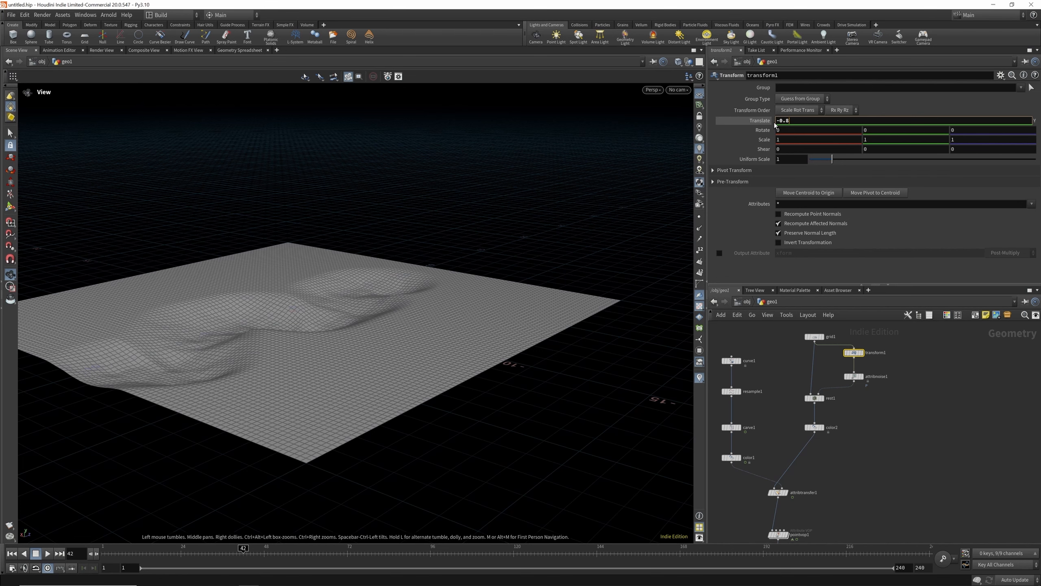
key(Delete)
key(Return)
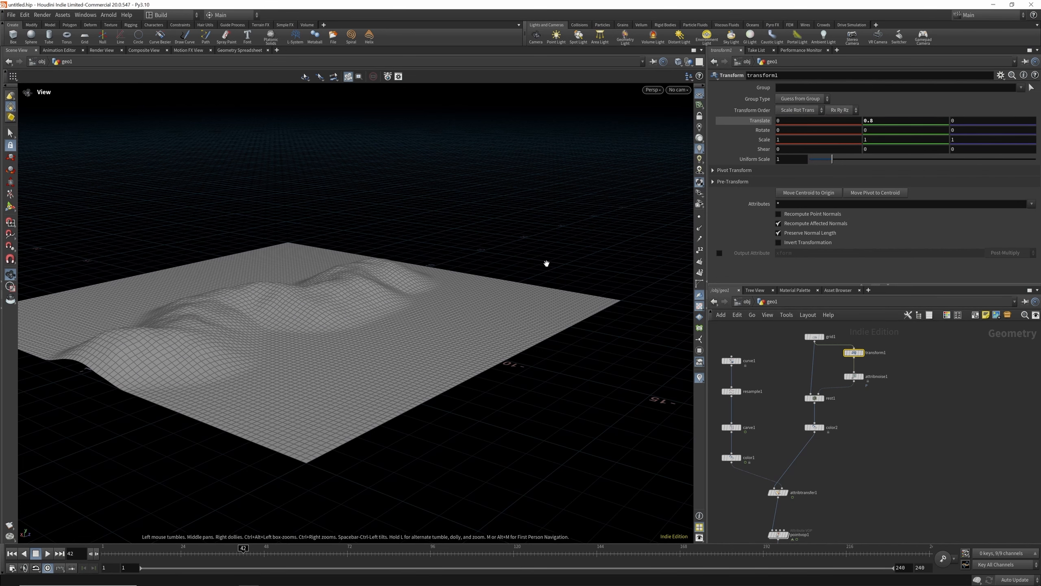
drag(410, 300, 392, 342)
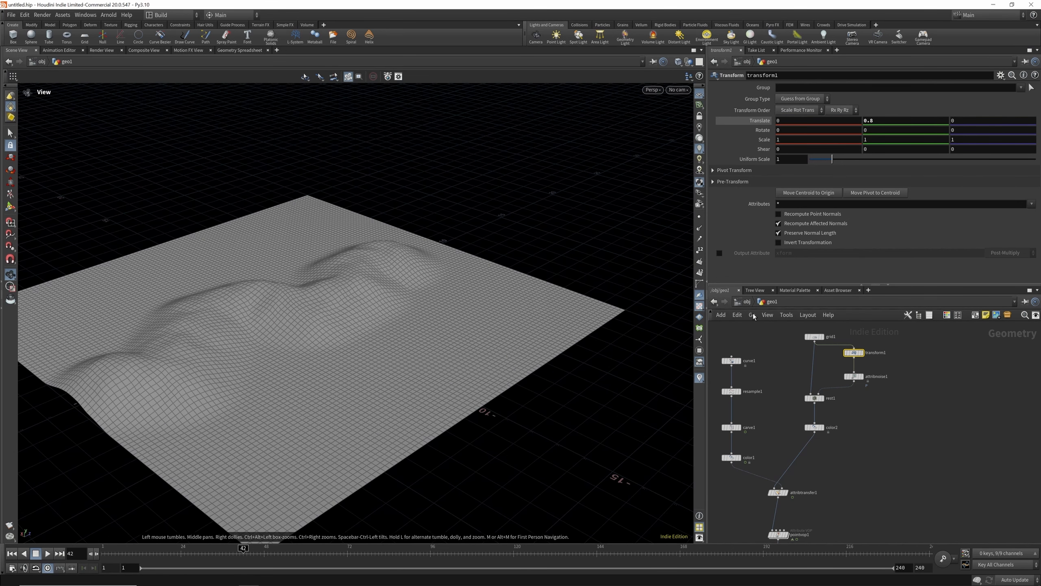
Set the Transform node's Y translation to 0.5 and view the ground from a lower angle.
click(876, 122)
text(5)
key(Return)
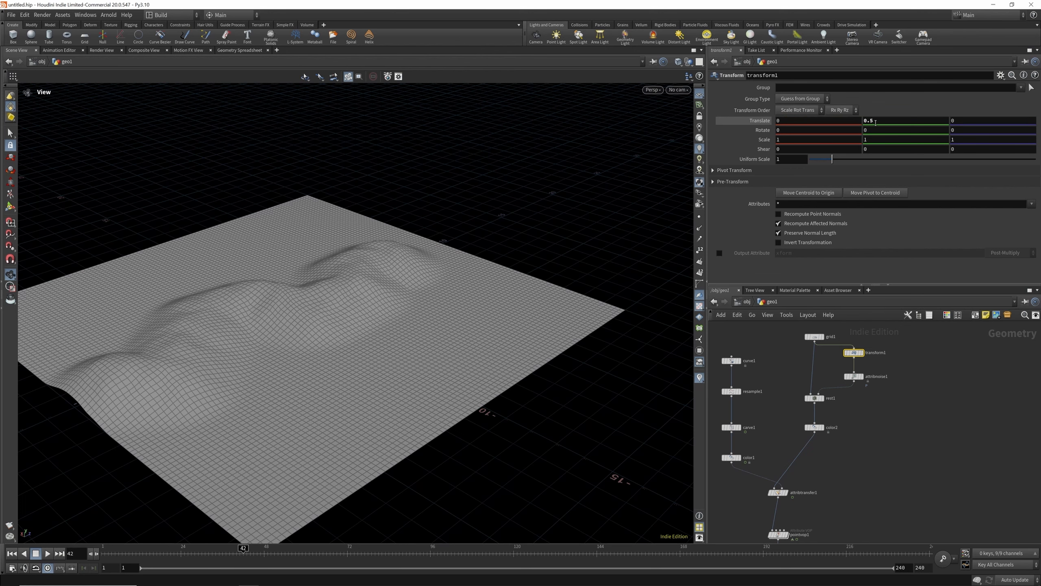
drag(423, 286, 379, 266)
Select the Attribute Delete node and scrub the timeline to frame 57 to check the animated bulge.
scroll(802, 359, down, 3)
middle_drag(809, 472, 807, 441)
scroll(806, 441, up, 3)
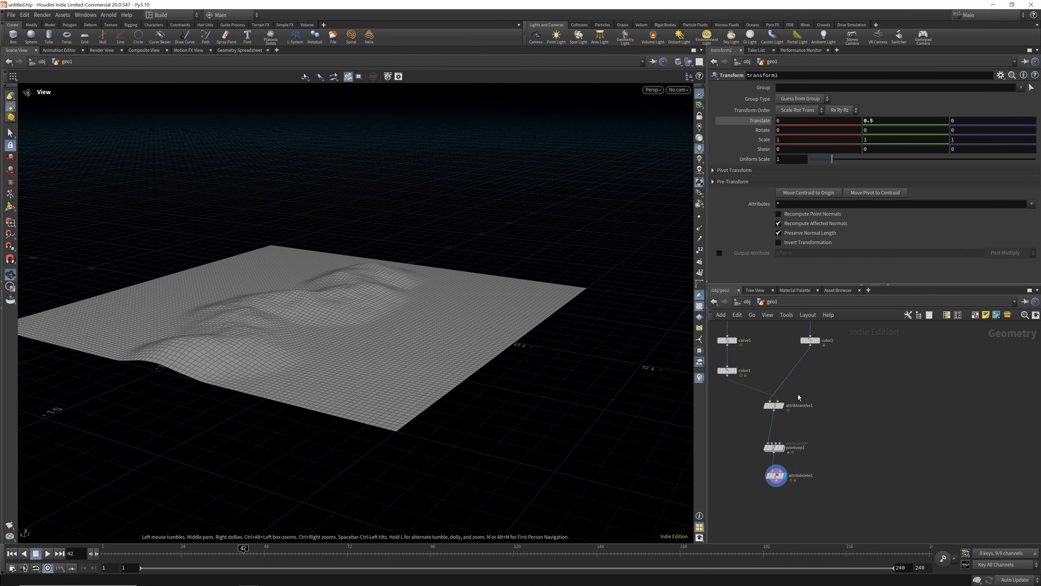
middle_drag(798, 394, 801, 367)
click(781, 448)
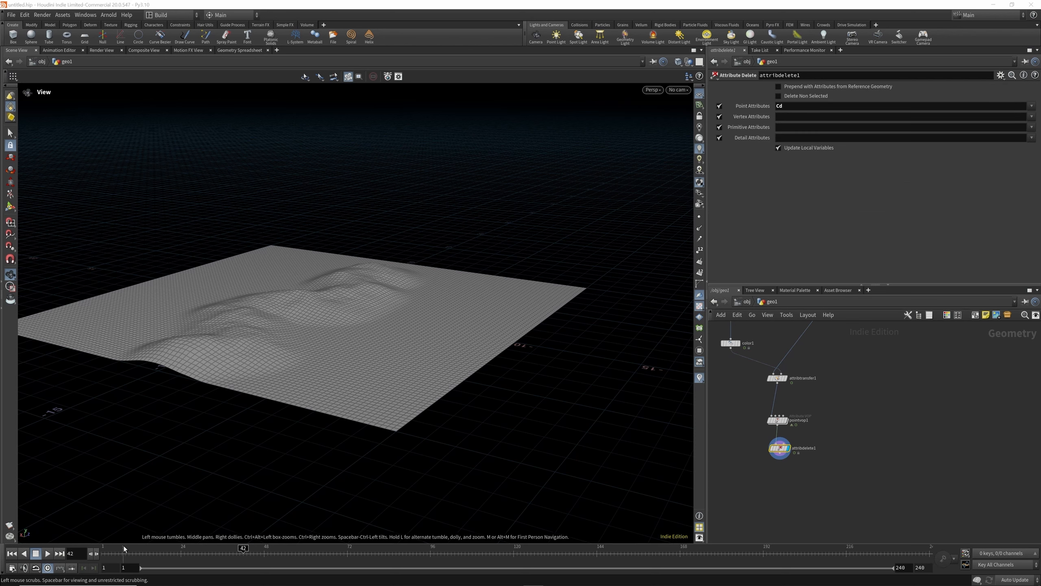
drag(126, 549, 296, 548)
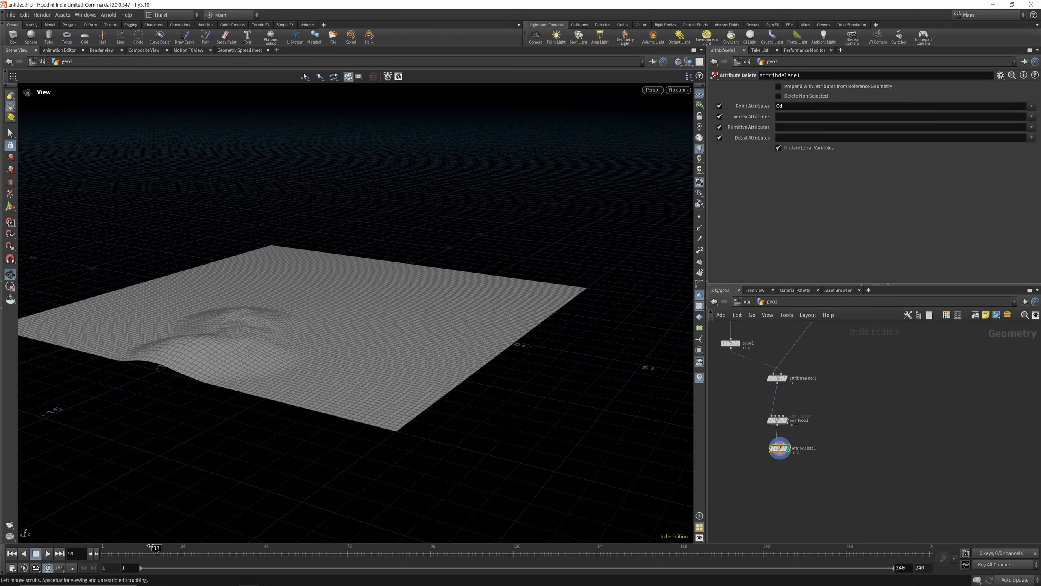
Move the grid node farther above its branches, then add a Null well to its side and wire the grid's output into it.
scroll(850, 407, down, 5)
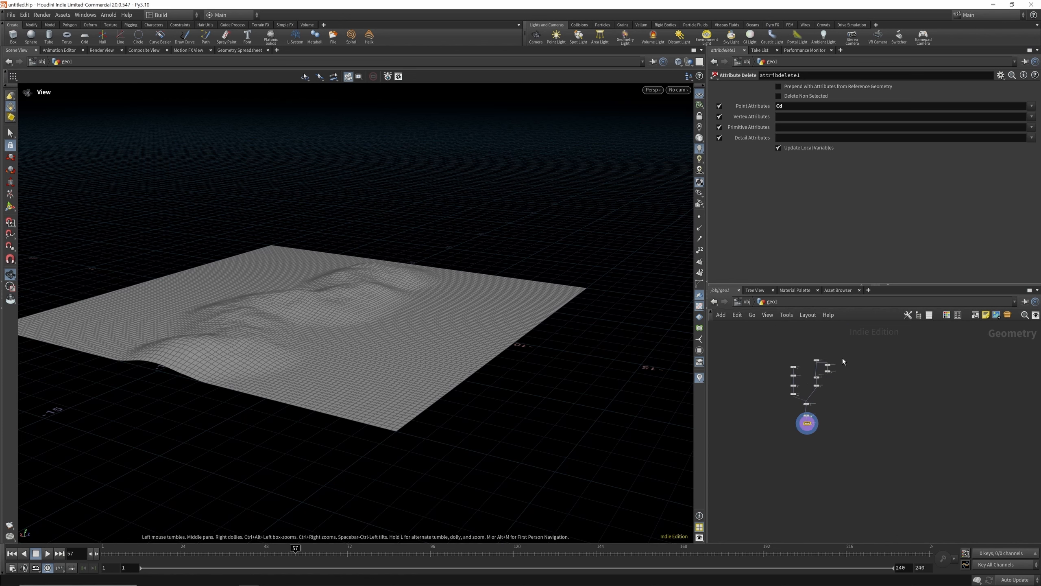
scroll(843, 358, up, 3)
mouse_move(800, 362)
mouse_down()
mouse_move(790, 352)
mouse_move(801, 347)
mouse_up()
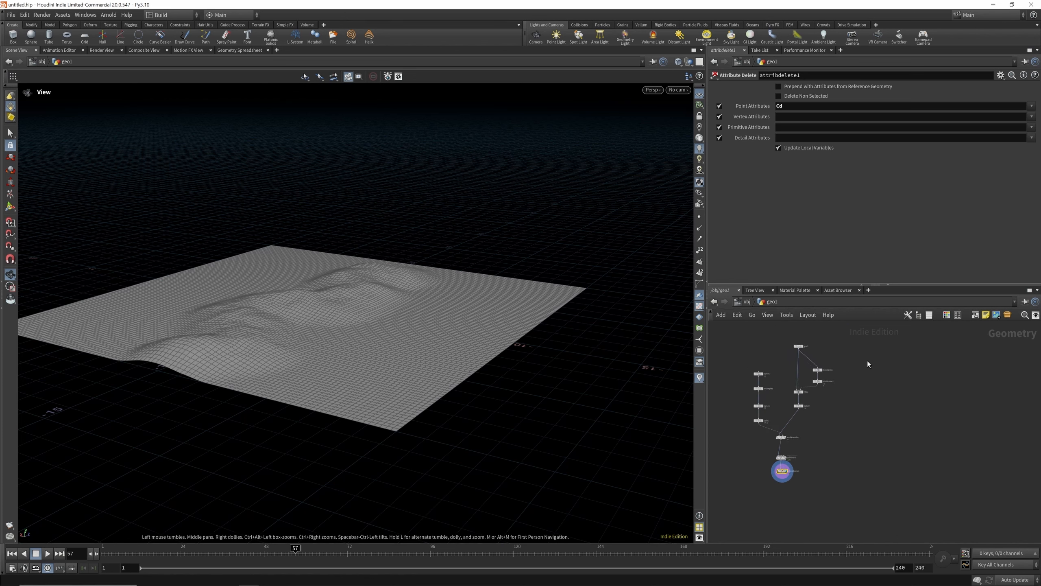
key(Tab)
text(nul)
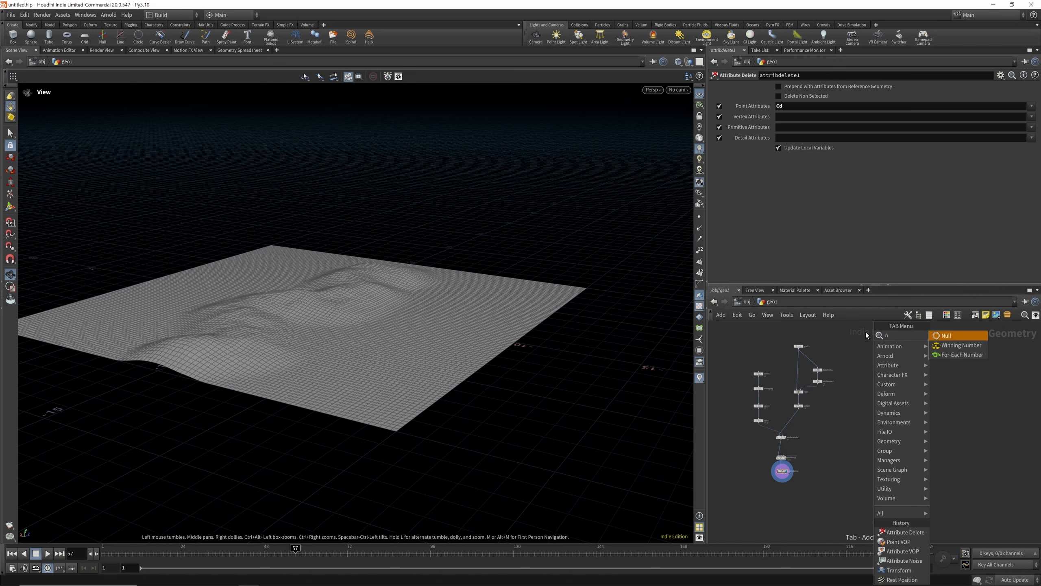
click(955, 336)
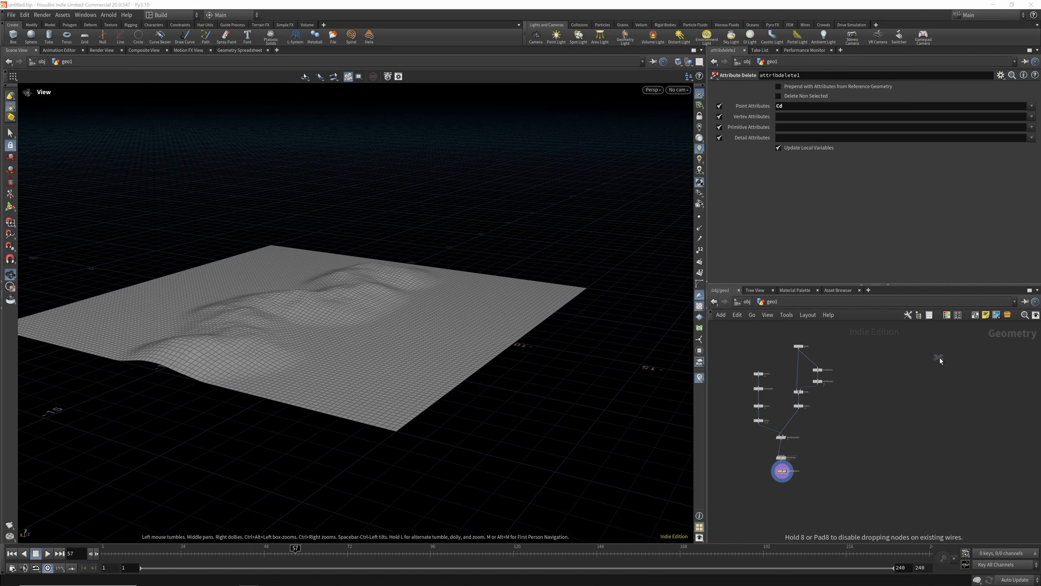
click(941, 355)
click(941, 350)
click(802, 352)
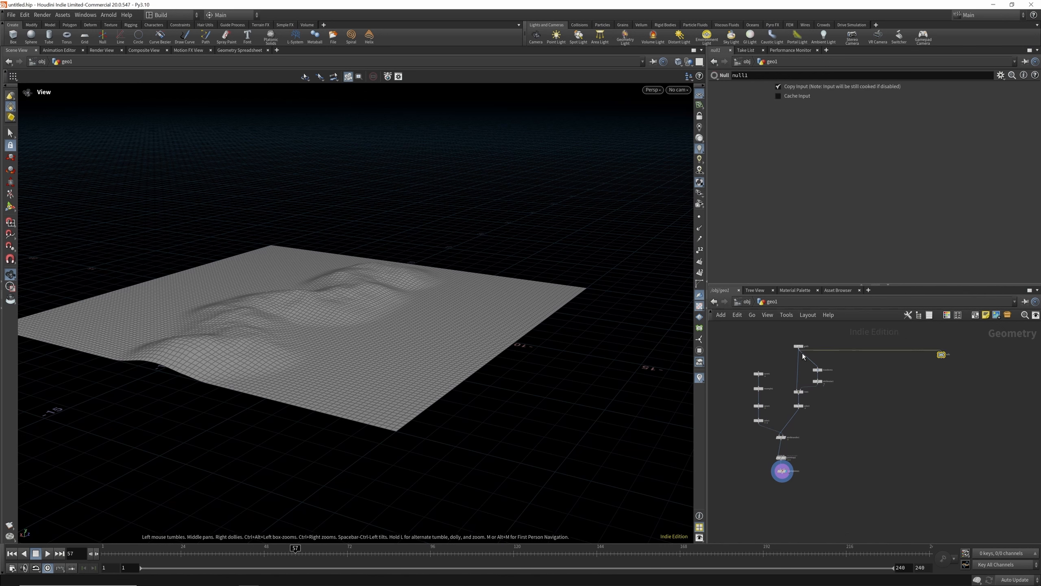
Add a PolyExtrude node below the new Null, wire the Null into it and display it.
key(Tab)
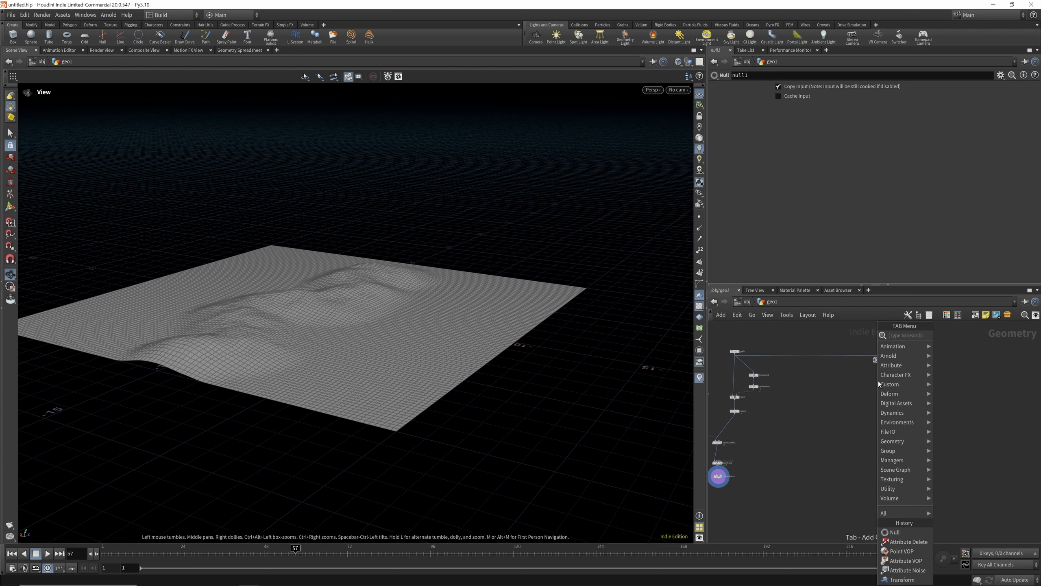
text(poly)
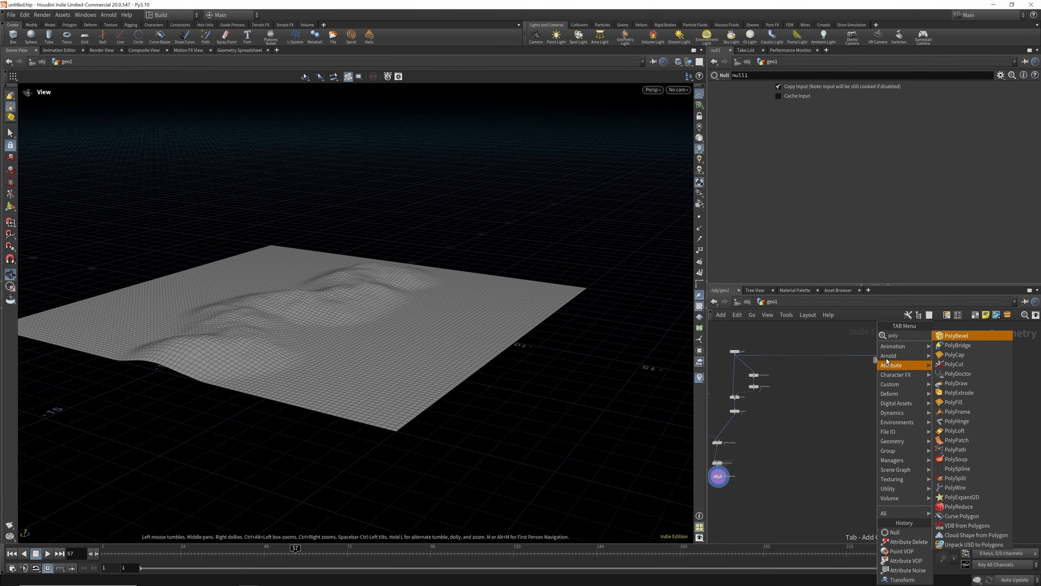
click(956, 393)
click(878, 390)
scroll(877, 390, up, 5)
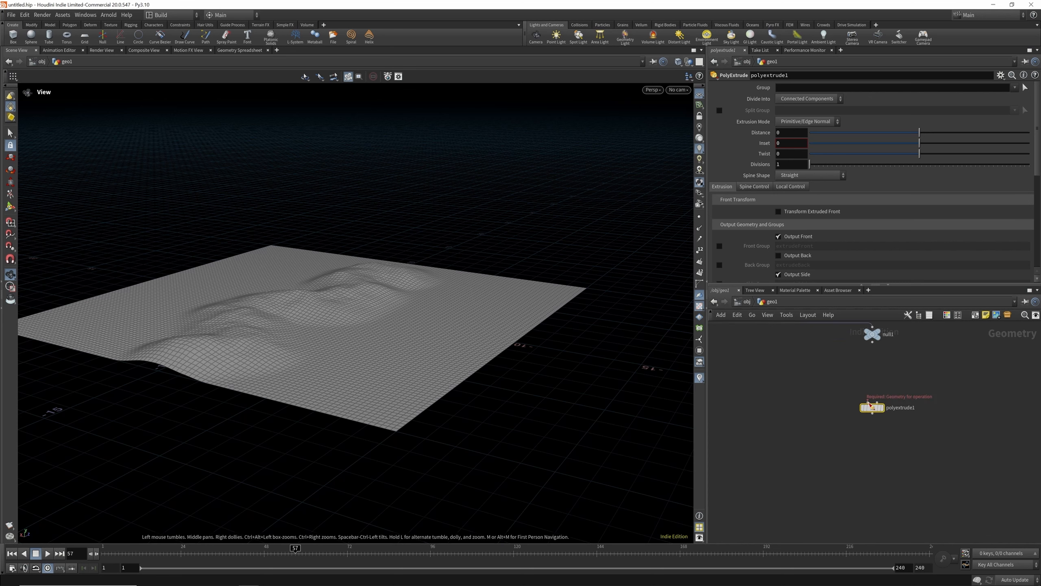
click(868, 402)
click(873, 345)
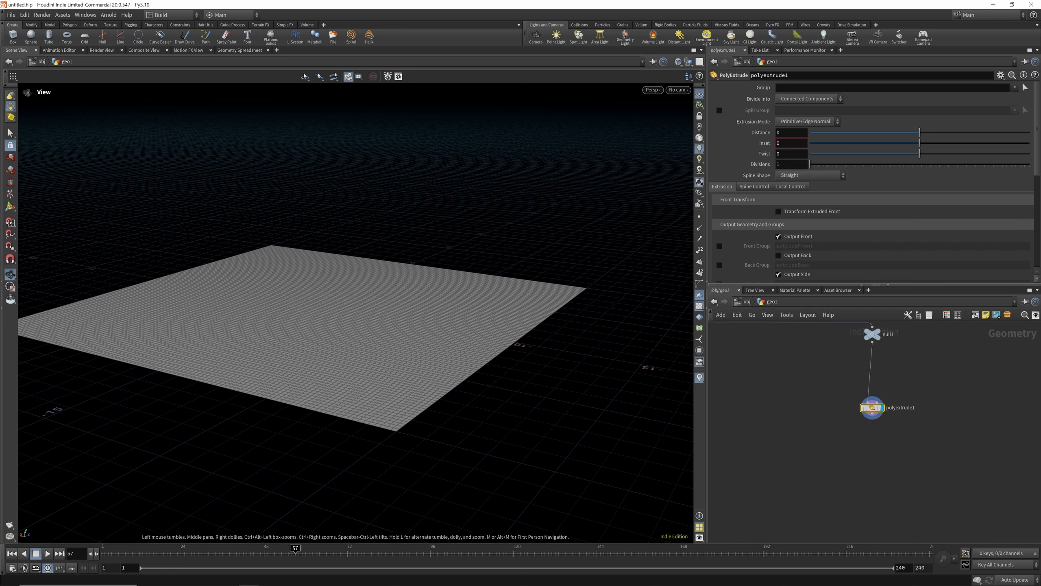
Extrude the grid by a distance of 0.388 with Output Back enabled, and check the slab's underside.
drag(919, 132, 962, 133)
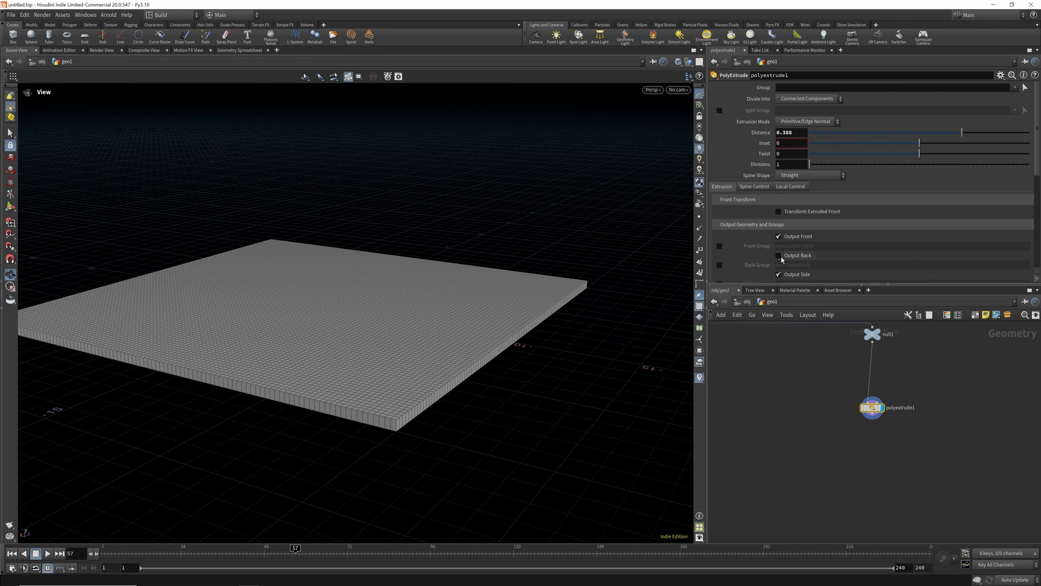
drag(400, 323, 408, 256)
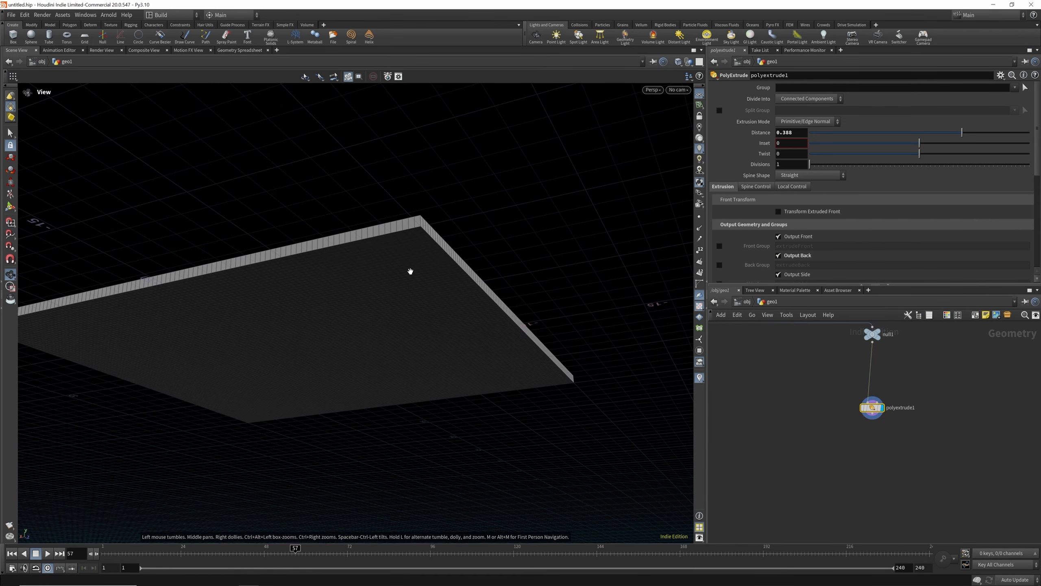
drag(409, 270, 518, 315)
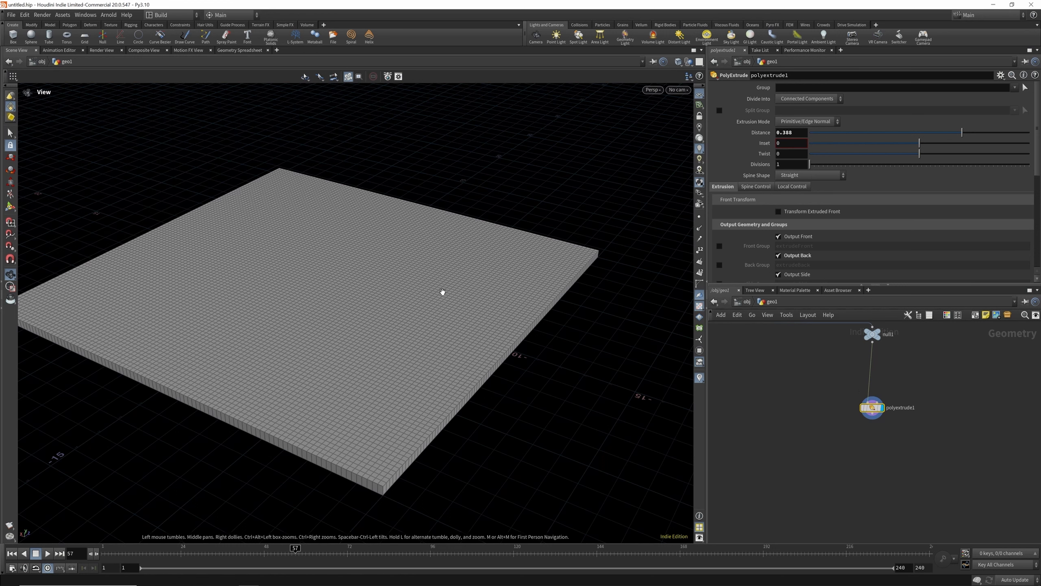
Display the Attribute Transfer node, insert a Null between it and the Point VOP, and name the Null out_colour.
scroll(901, 363, down, 6)
scroll(780, 402, up, 3)
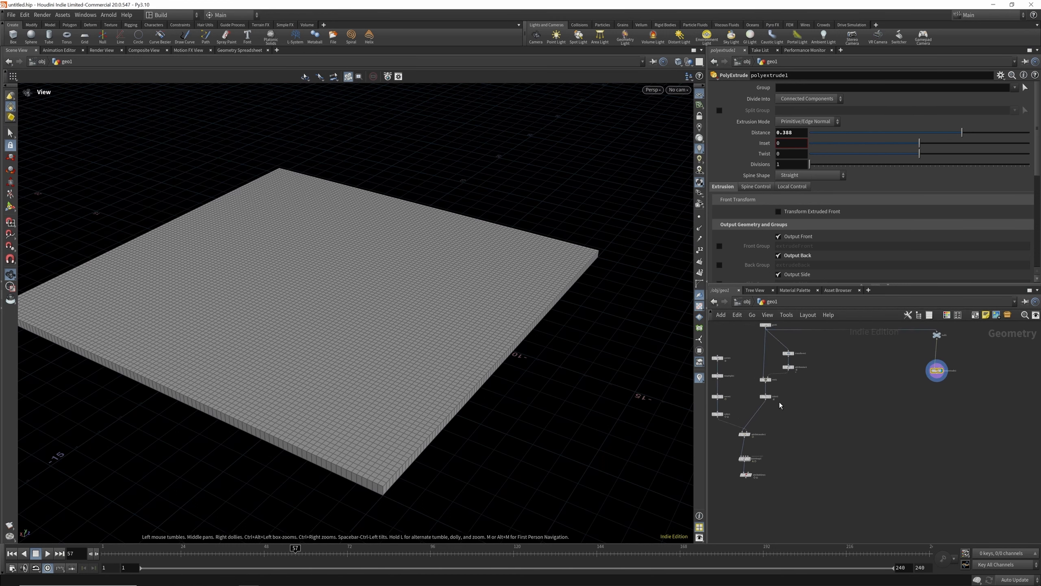
scroll(770, 397, up, 4)
scroll(769, 397, down, 3)
scroll(787, 398, up, 3)
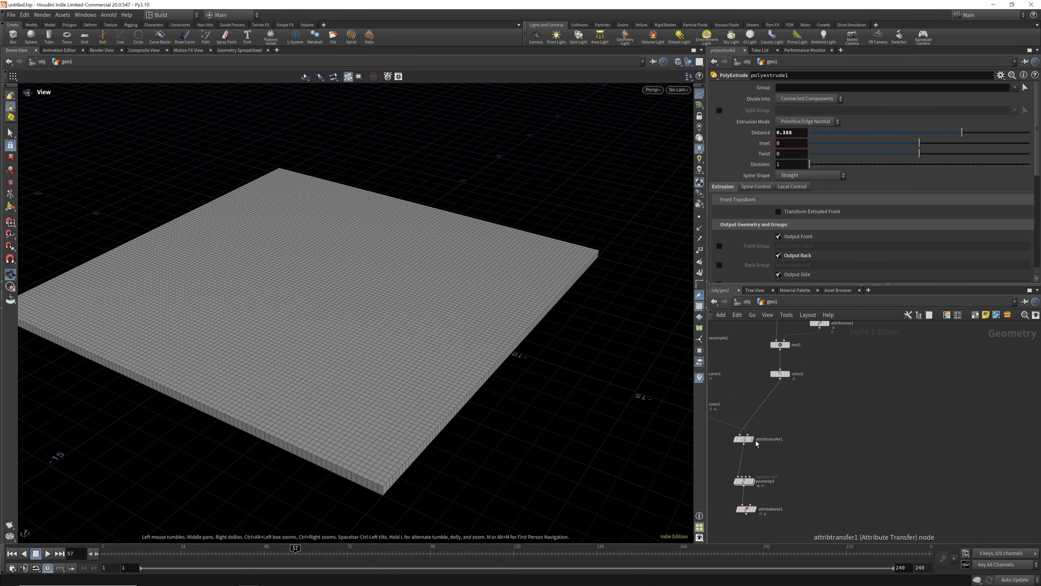
click(752, 439)
key(Tab)
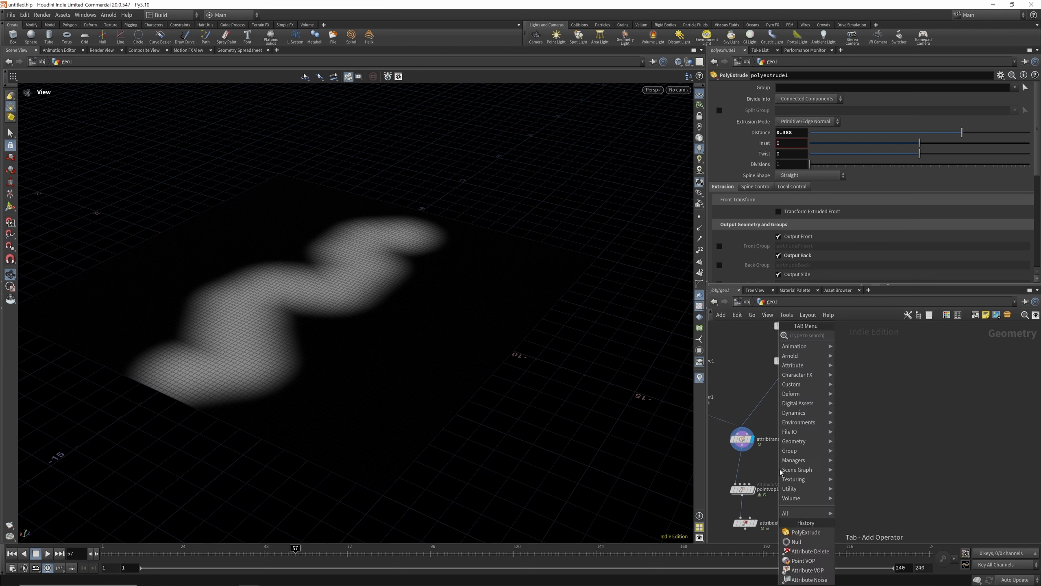
text(nul)
click(852, 336)
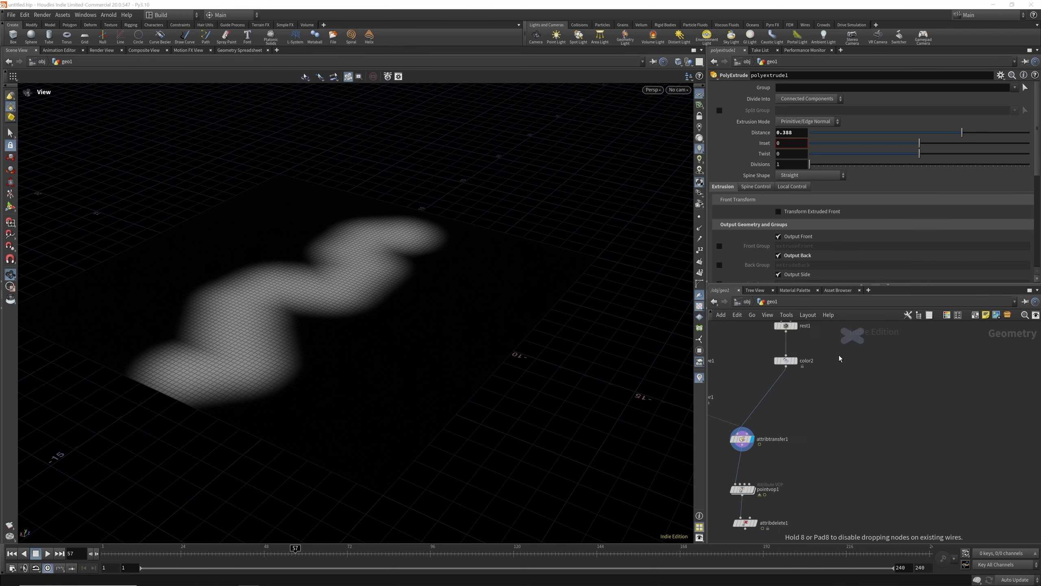
click(740, 464)
double_click(754, 465)
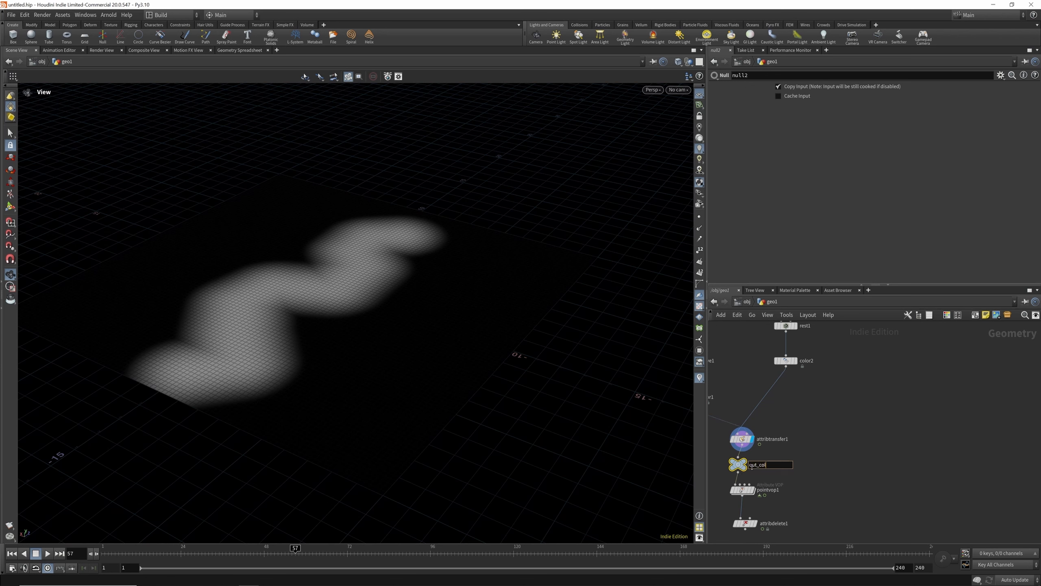
click(809, 443)
Copy the out_colour Null and add an Object Merge node beside the Null that feeds the PolyExtrude.
click(736, 466)
key(ctrl+c)
scroll(738, 468, down, 5)
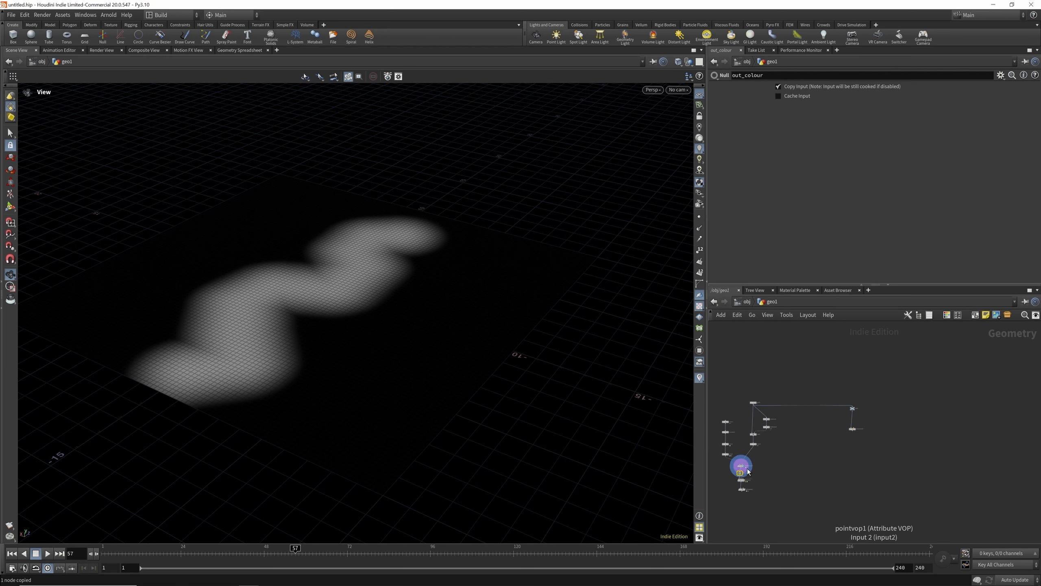
key(Tab)
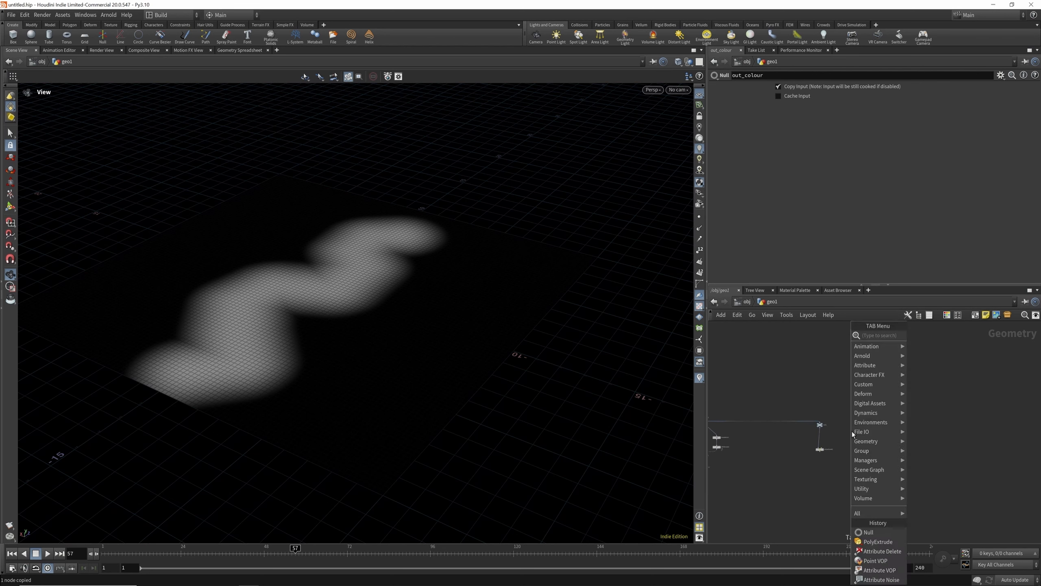
text(objec)
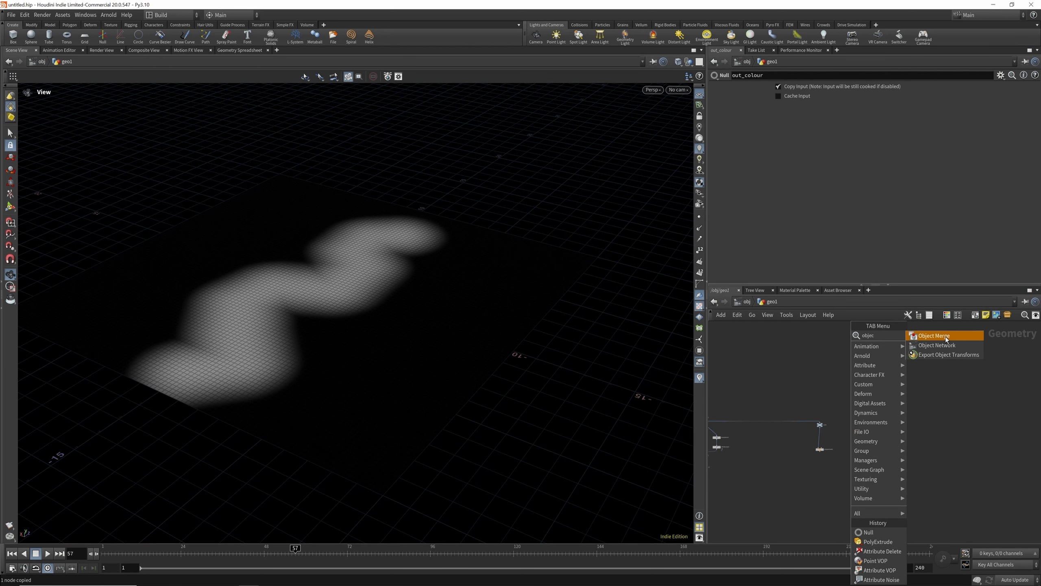
click(945, 335)
click(850, 425)
scroll(850, 423, up, 3)
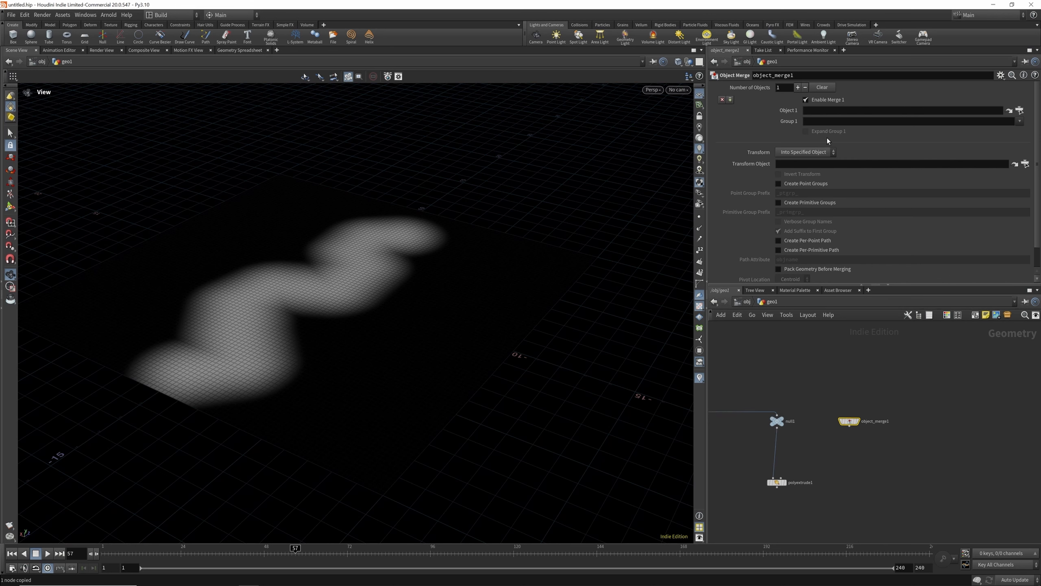
Set Object 1 of the Object Merge to /obj/geo1/out_colour, display the node and scrub the timeline to frame 36.
click(813, 111)
key(ctrl+v)
scroll(855, 427, up, 3)
click(855, 429)
scroll(861, 383, down, 2)
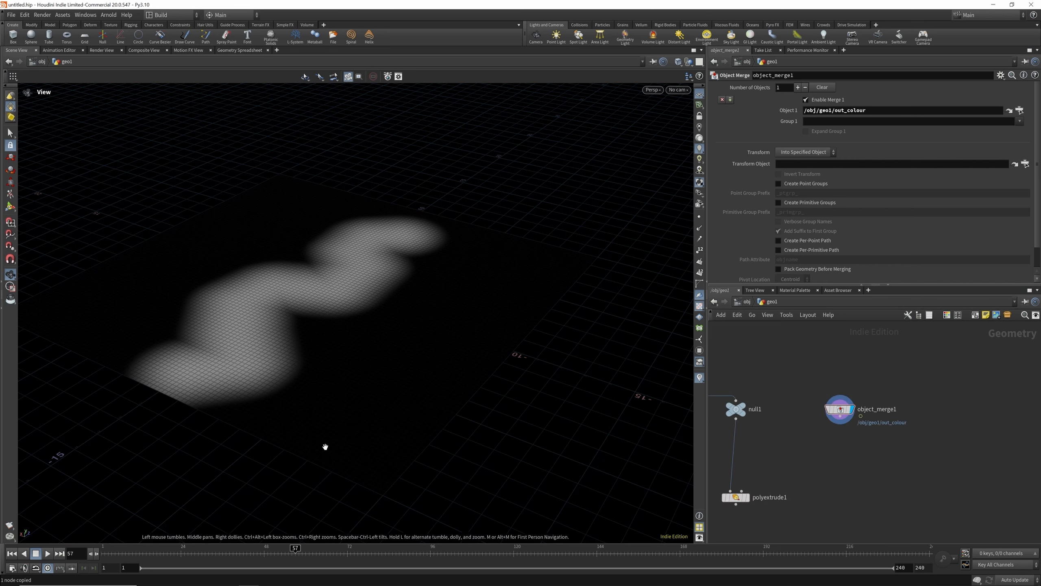
drag(176, 556, 222, 554)
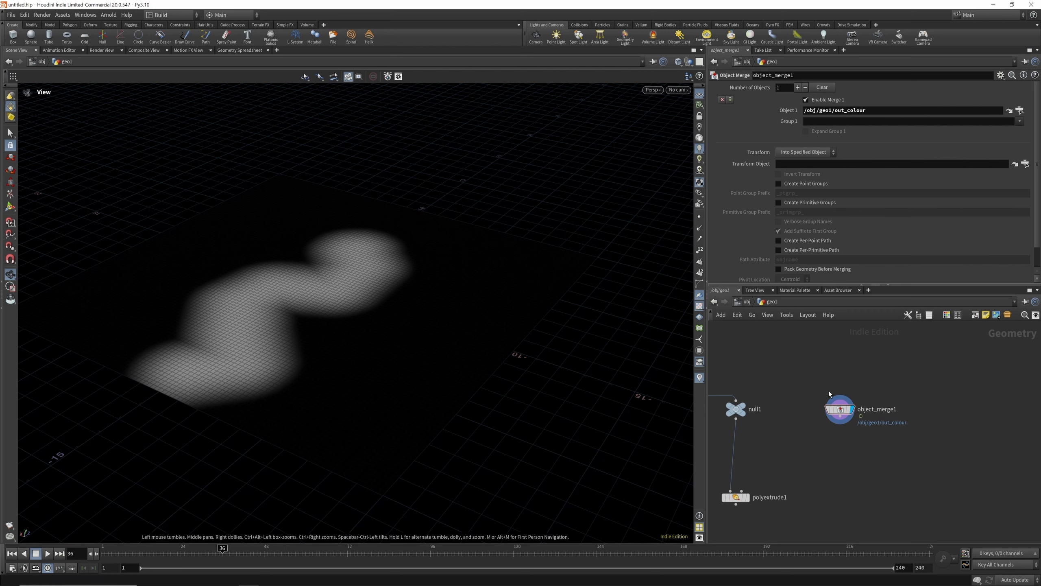
Add a Time Shift node fed by the Object Merge and move the timeline to frame 79.
key(Tab)
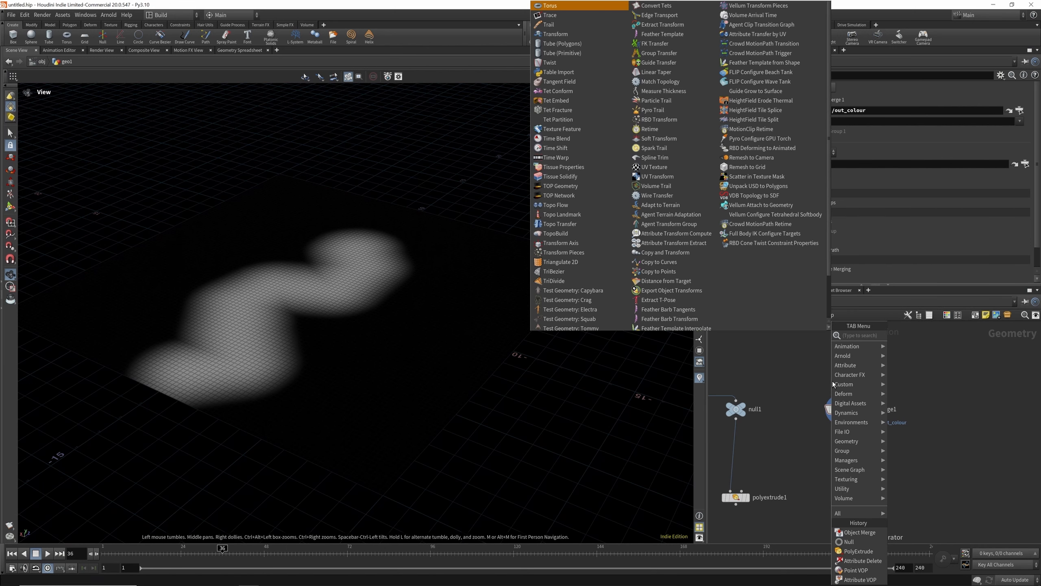
text(time)
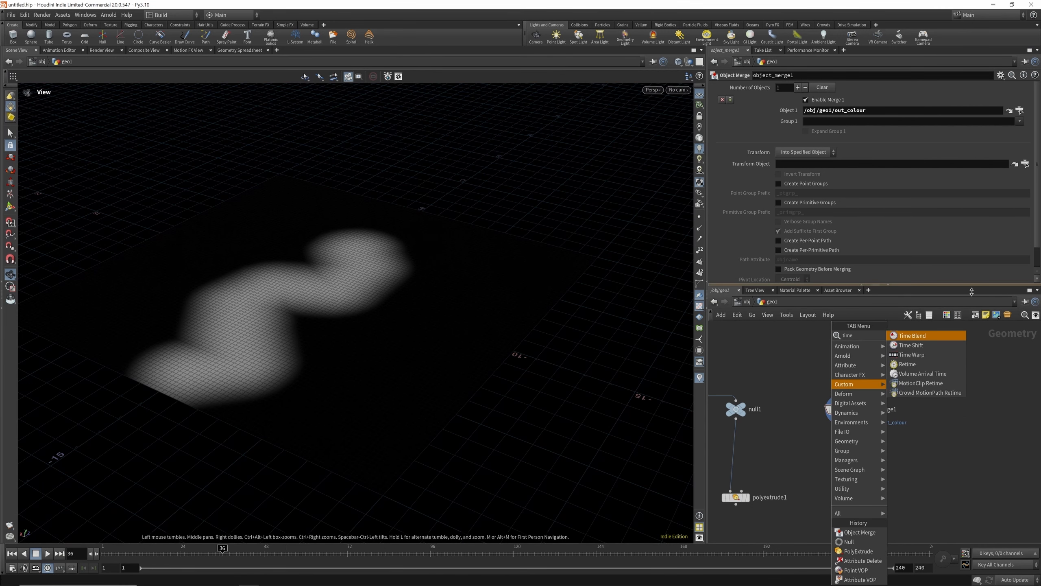
click(929, 345)
click(844, 457)
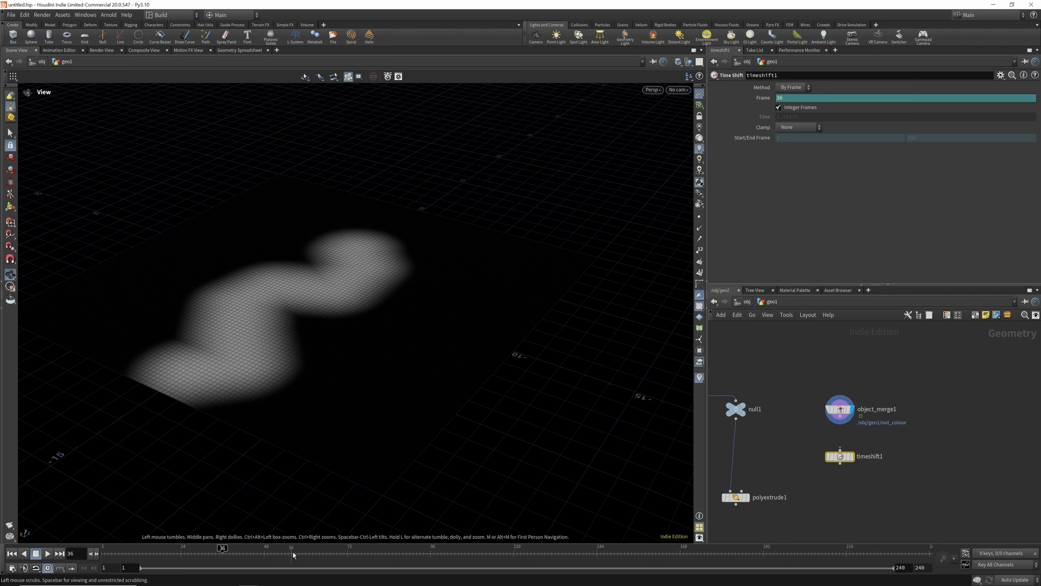
drag(284, 548, 372, 547)
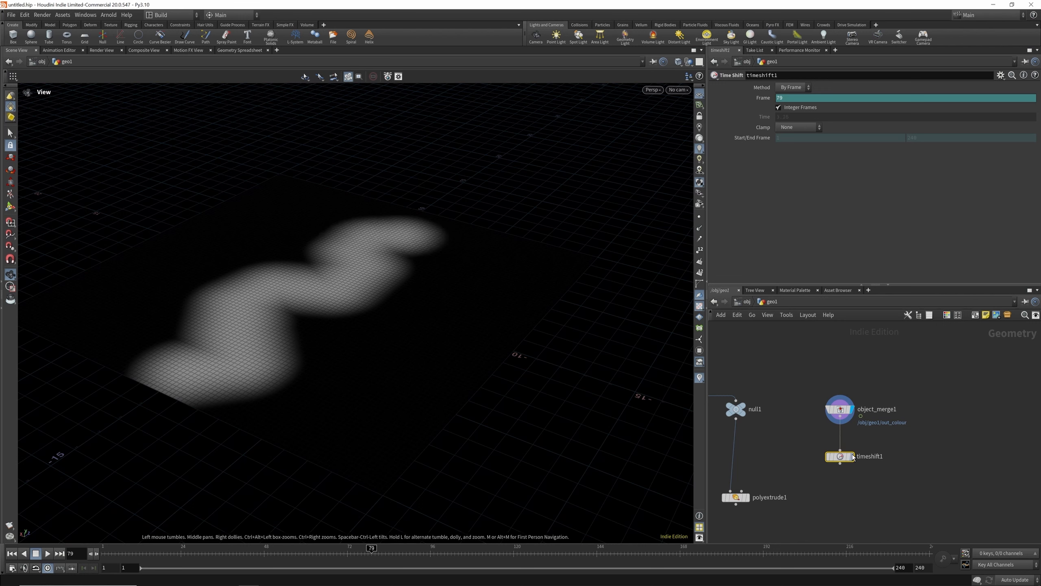
drag(841, 449, 840, 416)
Delete the channels on the Time Shift's Frame parameter to freeze it at 79, and scrub the timeline to frame 113.
right_click(780, 102)
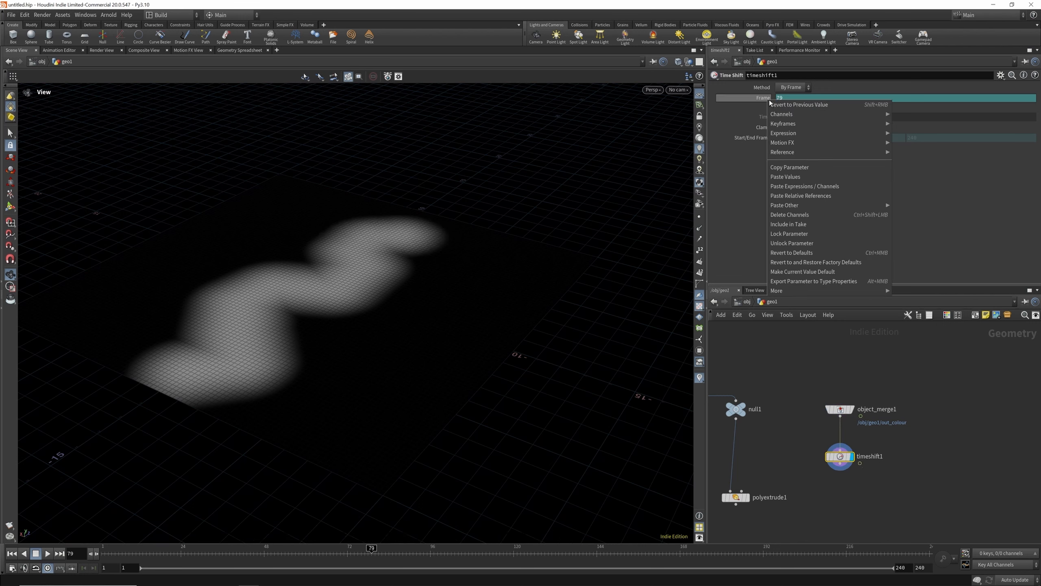
click(791, 213)
scroll(829, 451, down, 2)
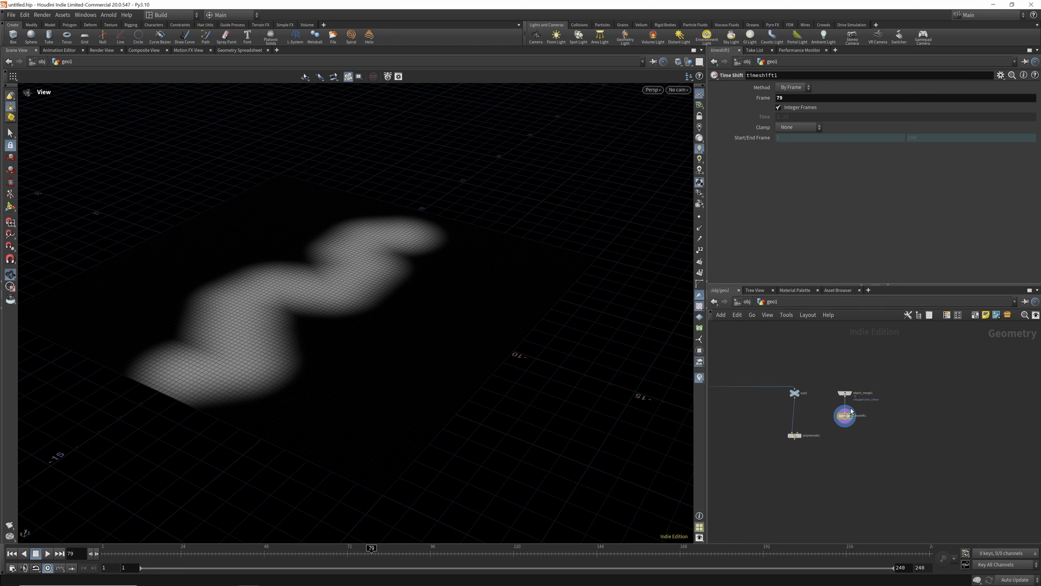
drag(212, 551, 489, 552)
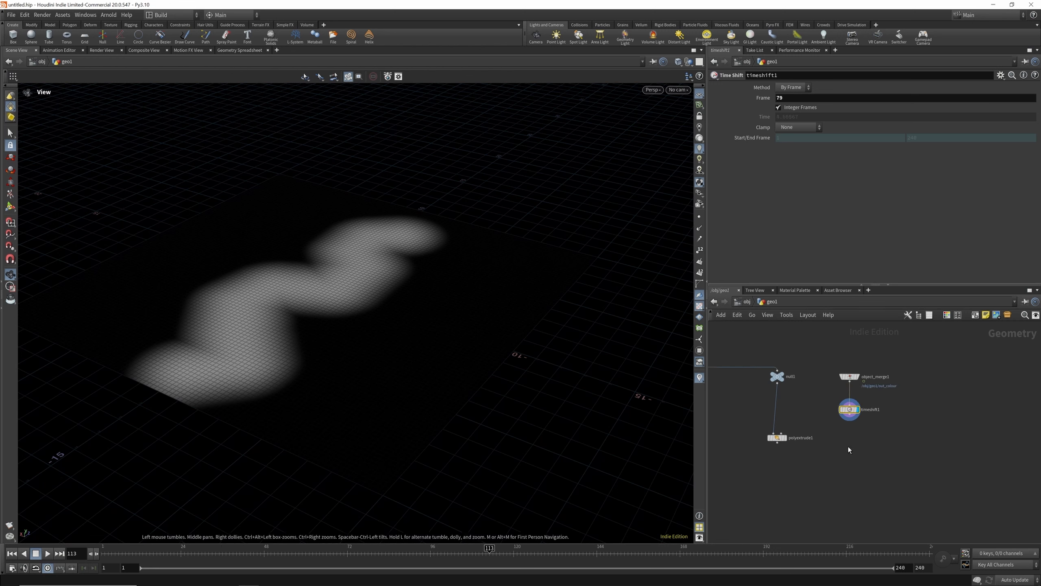
Add a Scatter node below the Time Shift, connected to its output.
key(Tab)
text(ca)
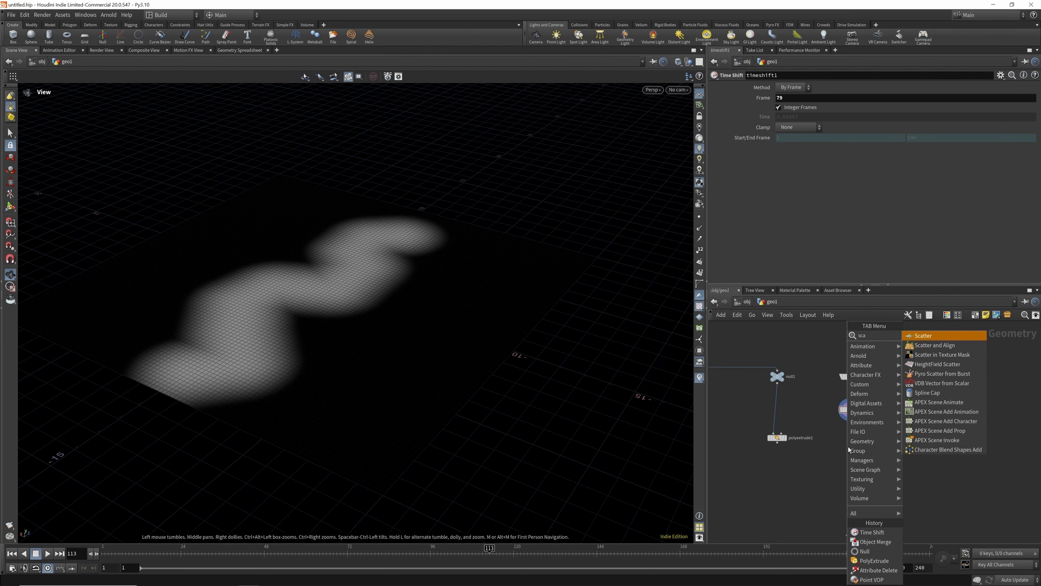
click(954, 337)
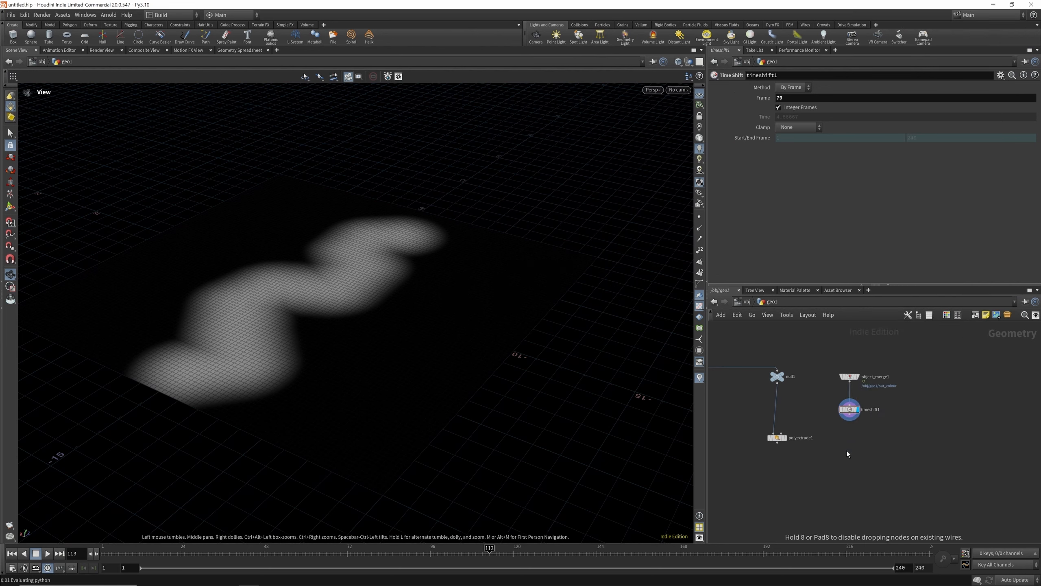
click(850, 446)
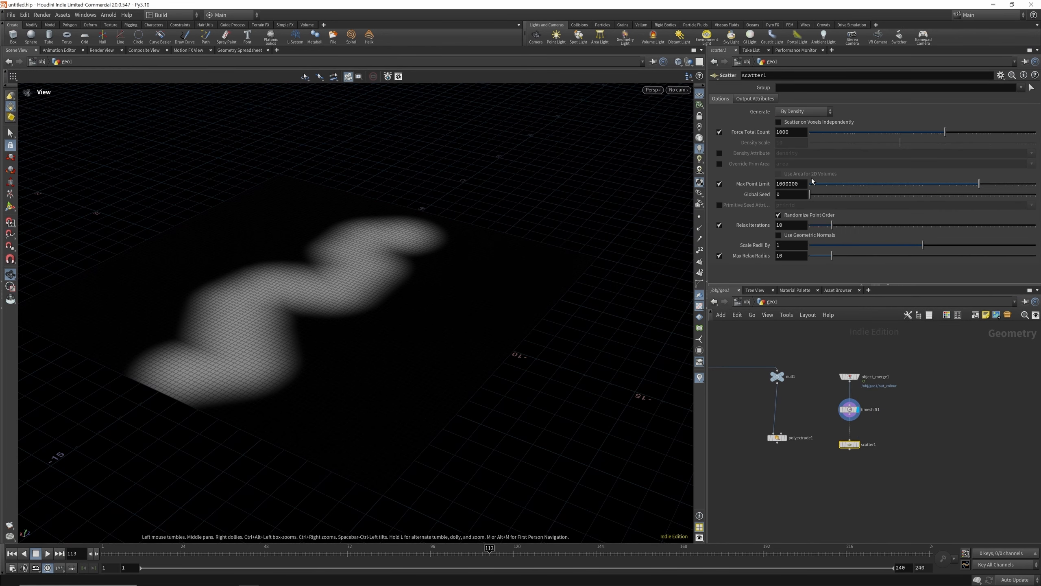
Enable the Scatter's Density Attribute, set it to Cd, and display the scattered points.
click(719, 154)
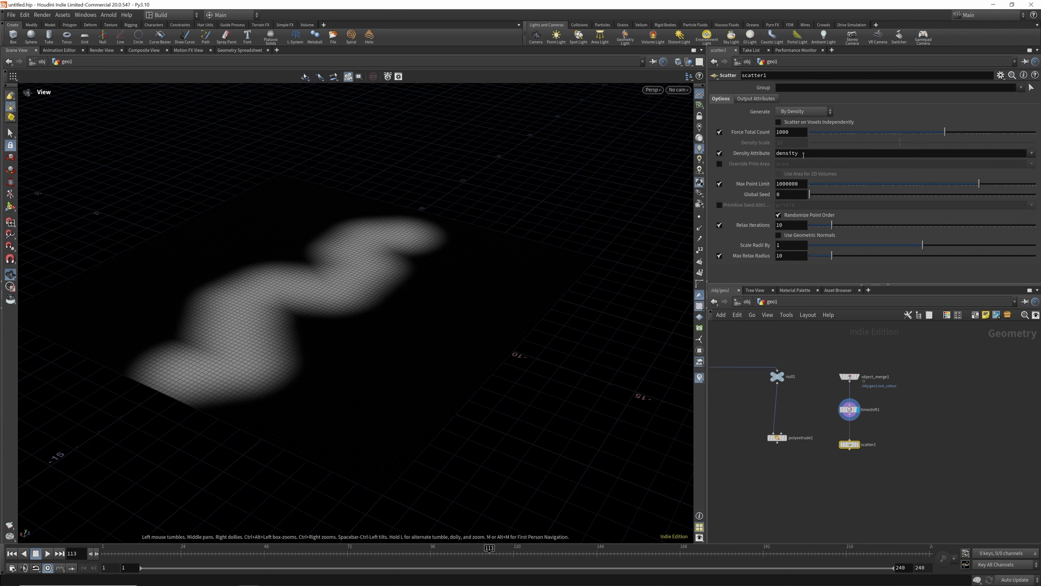
text(Cd)
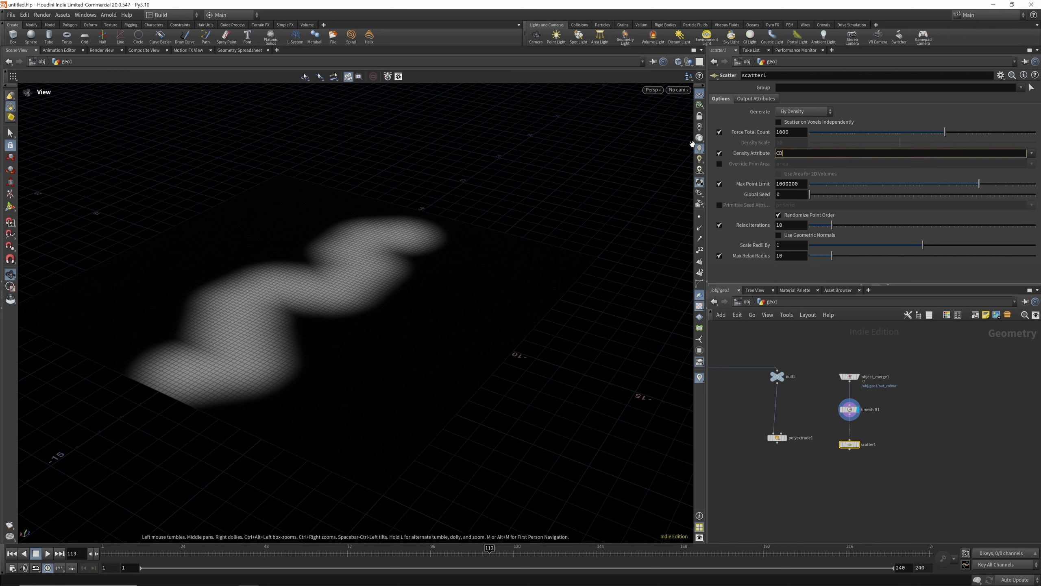
key(Return)
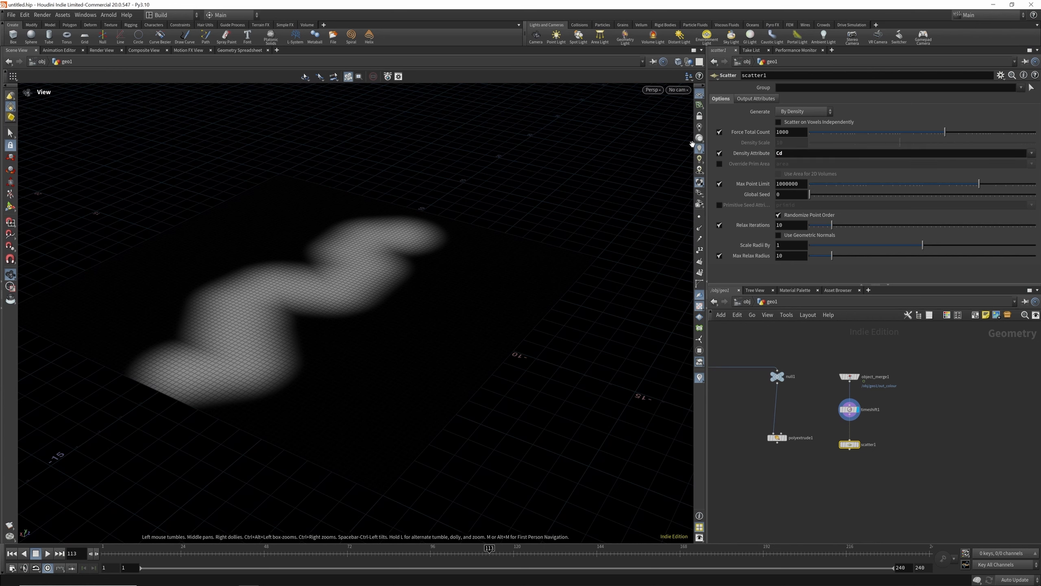
click(859, 445)
drag(361, 258, 356, 300)
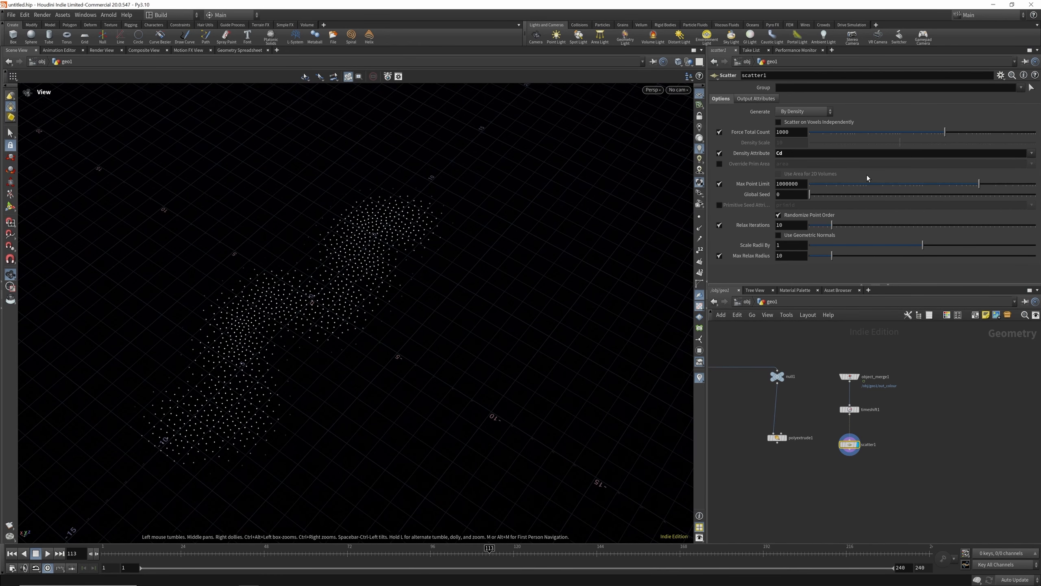
Set the Scatter's Max Point Limit to 13549 and Force Total Count to 35, and turn off Relax Iterations.
drag(916, 186, 873, 185)
click(865, 132)
mouse_move(865, 135)
mouse_down()
mouse_move(853, 142)
mouse_move(874, 141)
mouse_up()
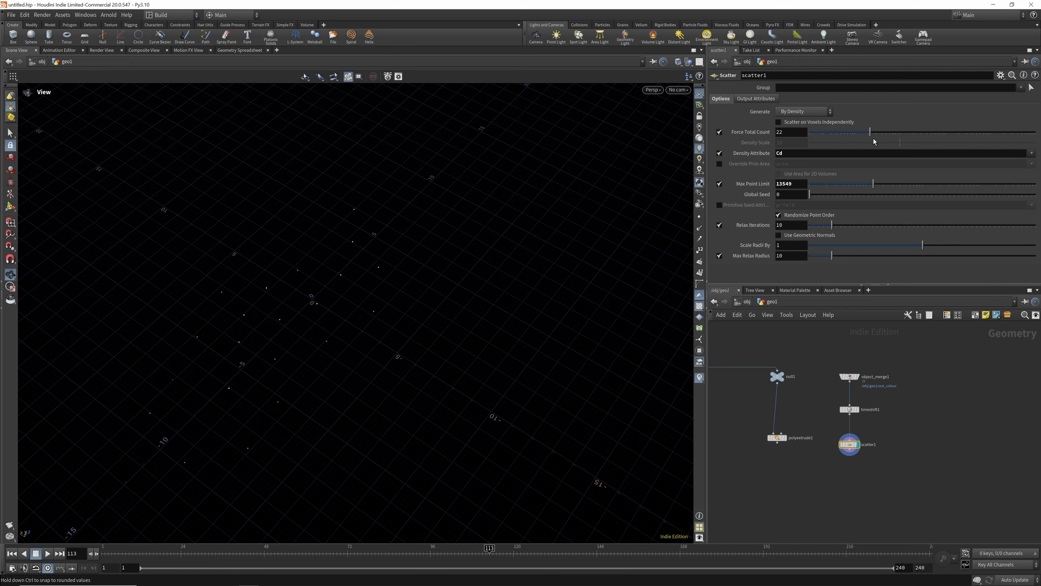
click(719, 226)
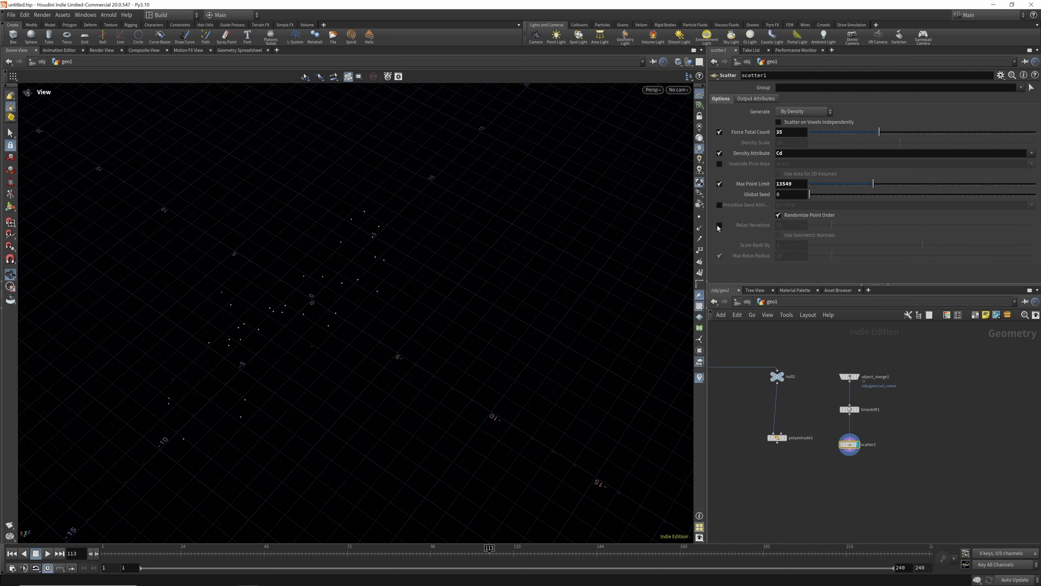
Move the Object Merge, Time Shift and Scatter nodes together farther away from the PolyExtrude branch.
scroll(865, 372, down, 2)
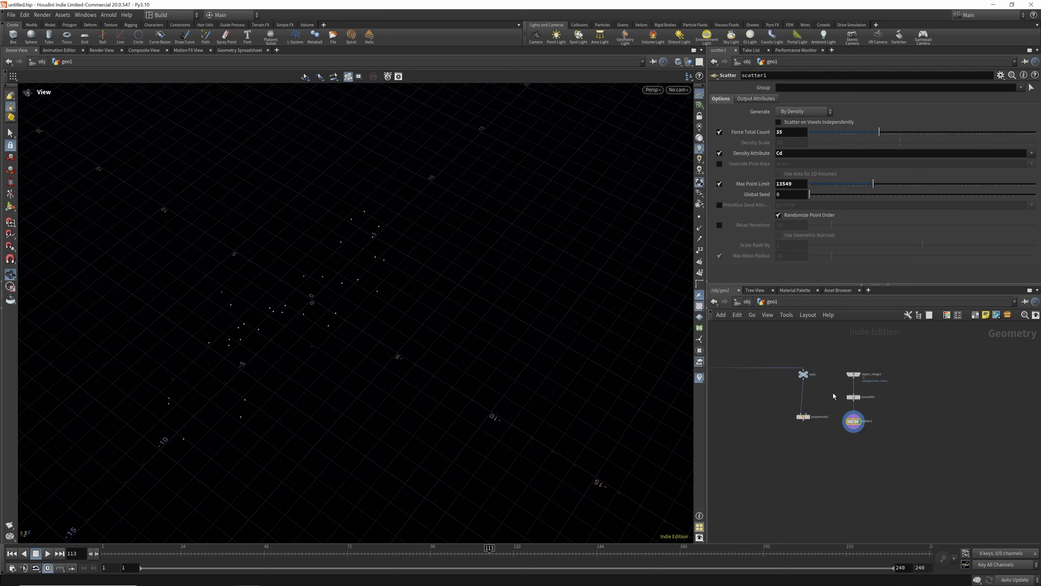
drag(866, 366, 836, 436)
drag(853, 397, 892, 391)
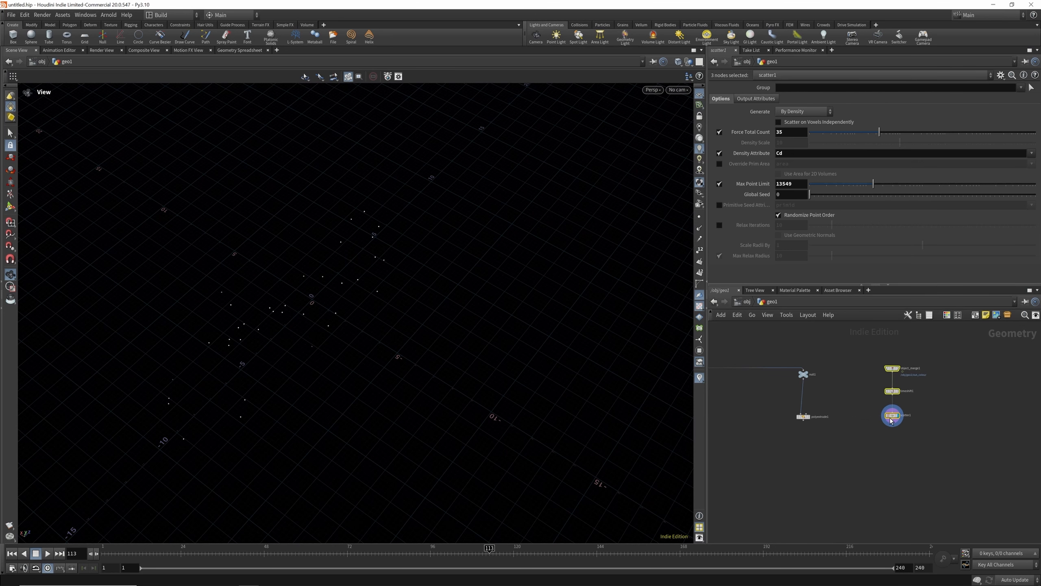
click(857, 398)
Add a second Scatter node between the two branches and connect the Null above the PolyExtrude to it.
key(Tab)
text(scat)
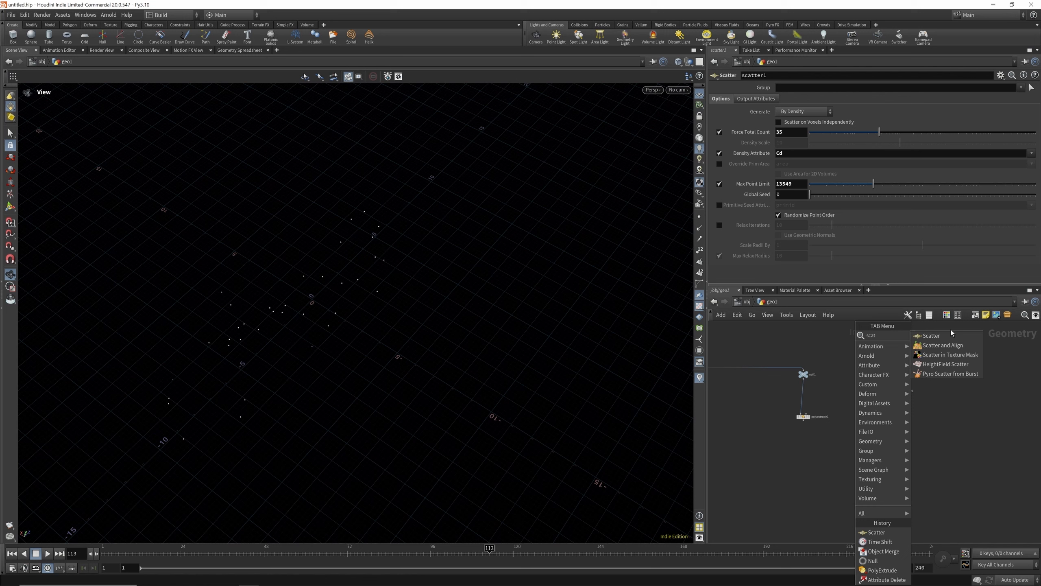
key(Return)
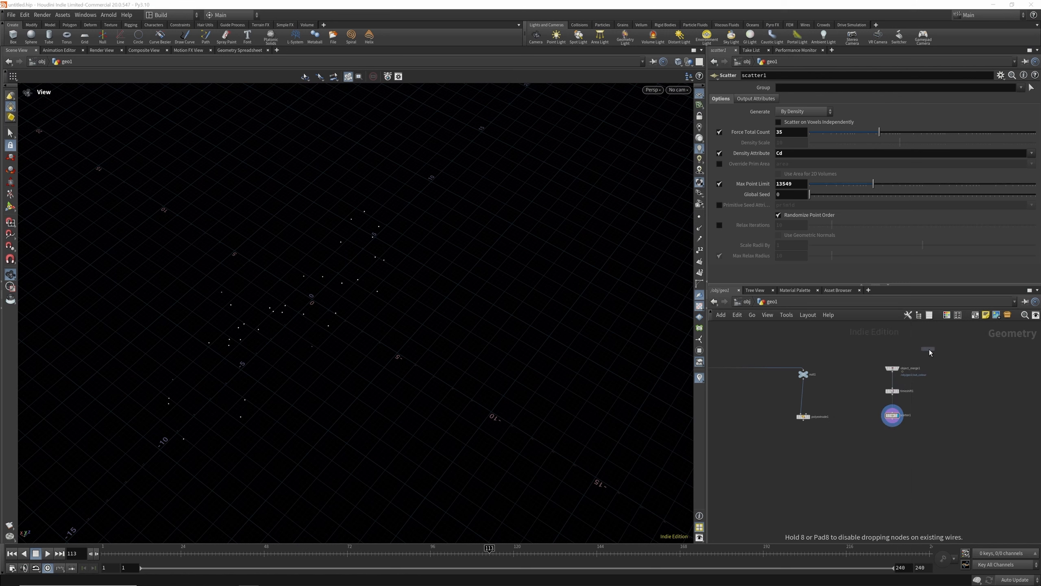
click(854, 404)
drag(808, 380, 852, 397)
Display the second Scatter, turn off its Relax Iterations and set its Force Total Count to 39.
click(861, 393)
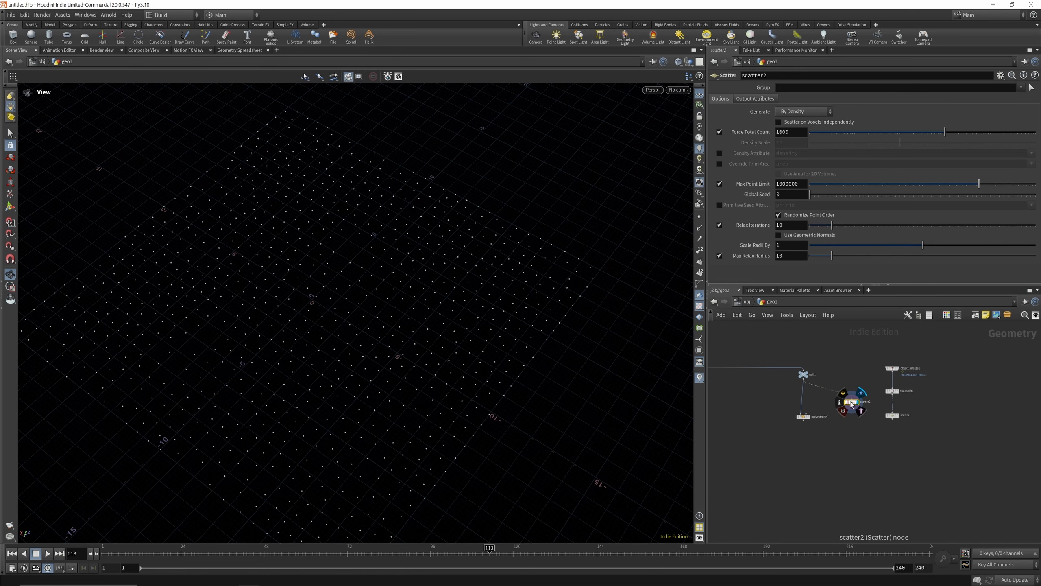
click(719, 225)
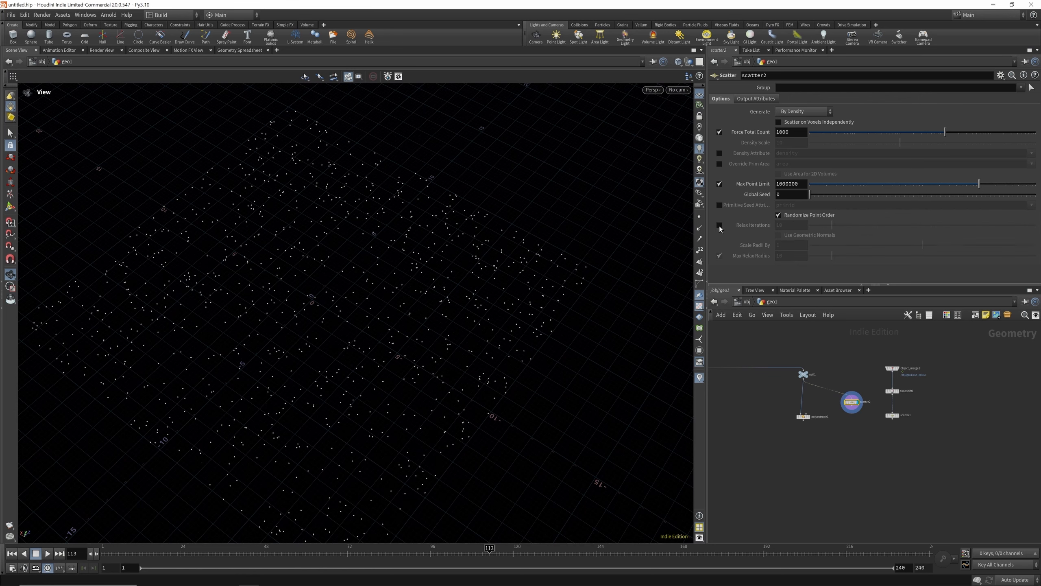
drag(945, 132, 883, 141)
Add a Merge node below the two Scatter nodes, wire both into it and display the combined points.
scroll(883, 393, down, 3)
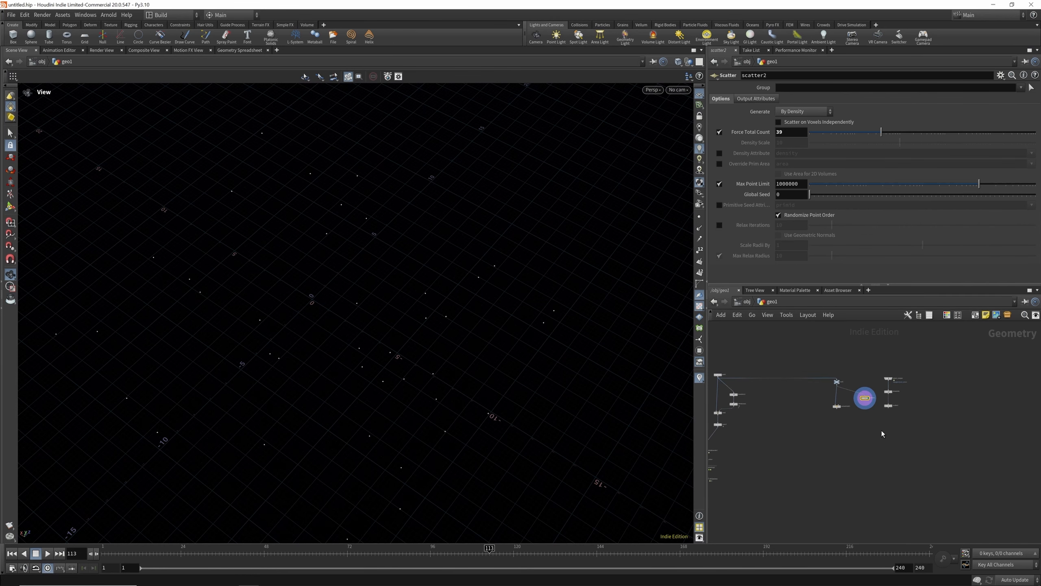
key(Tab)
text(mer)
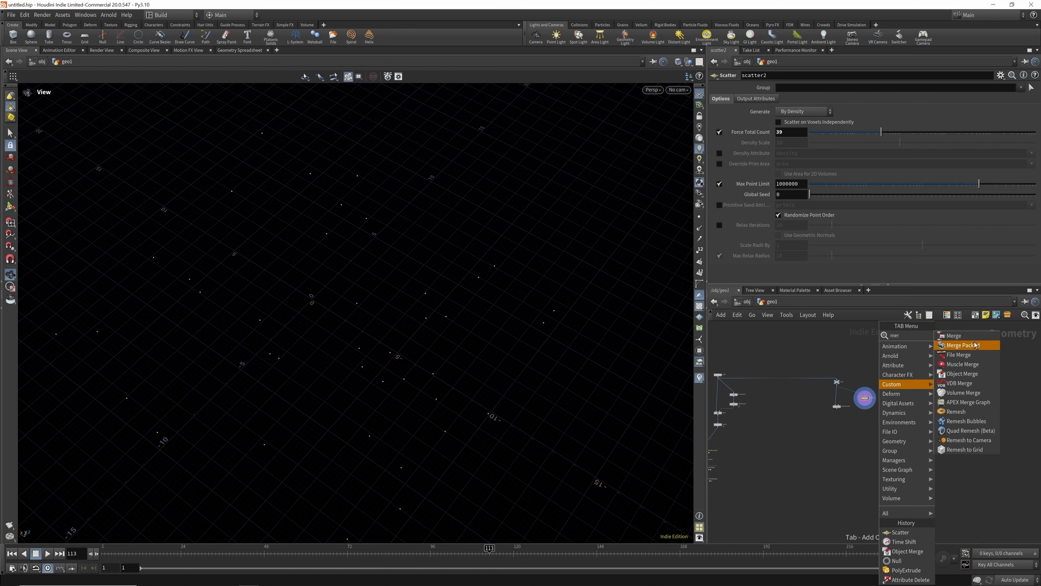
click(957, 335)
click(872, 426)
scroll(868, 406, up, 4)
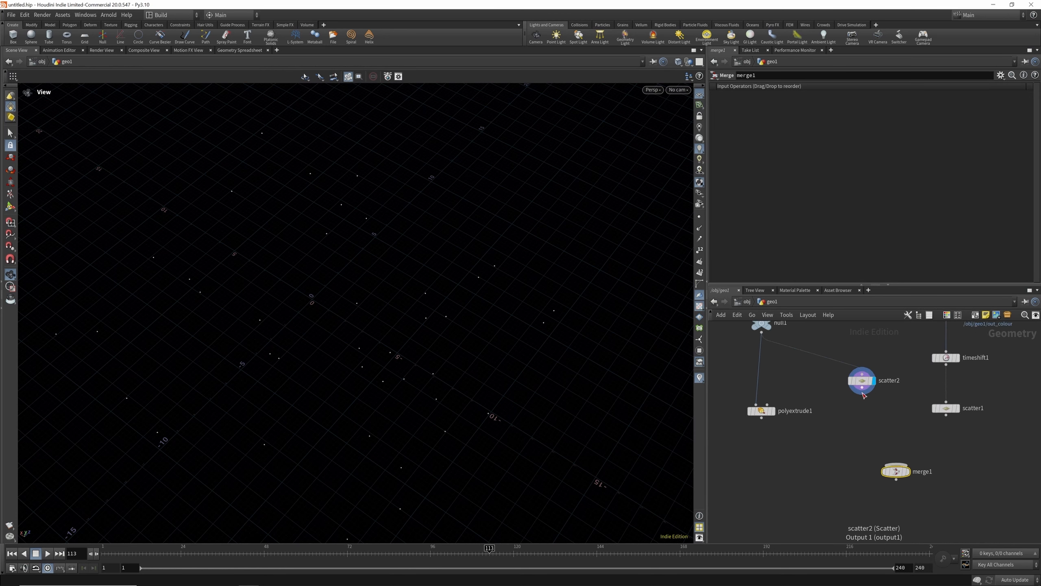
click(863, 395)
click(897, 462)
click(946, 415)
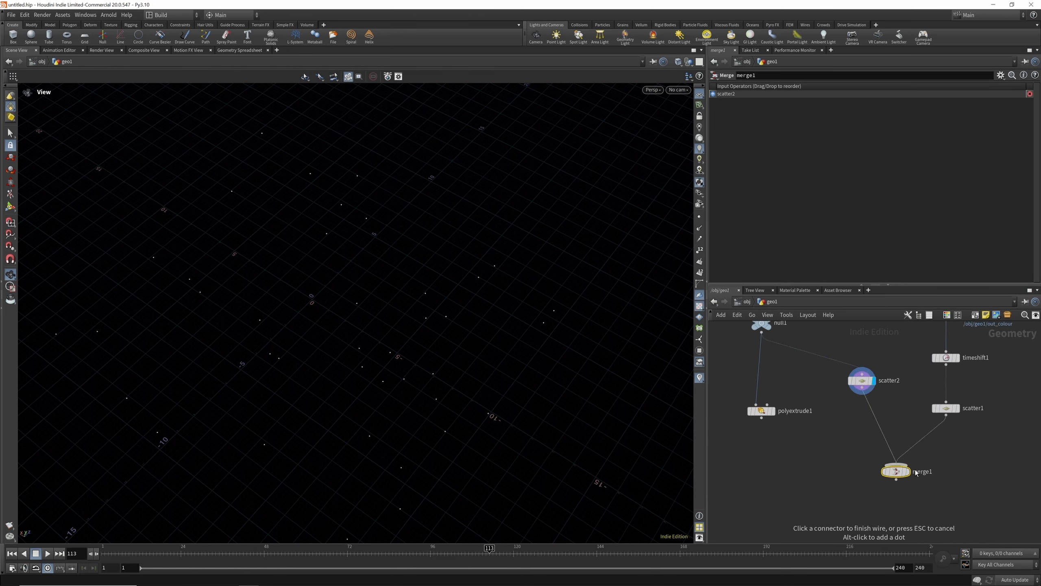
click(916, 472)
click(908, 471)
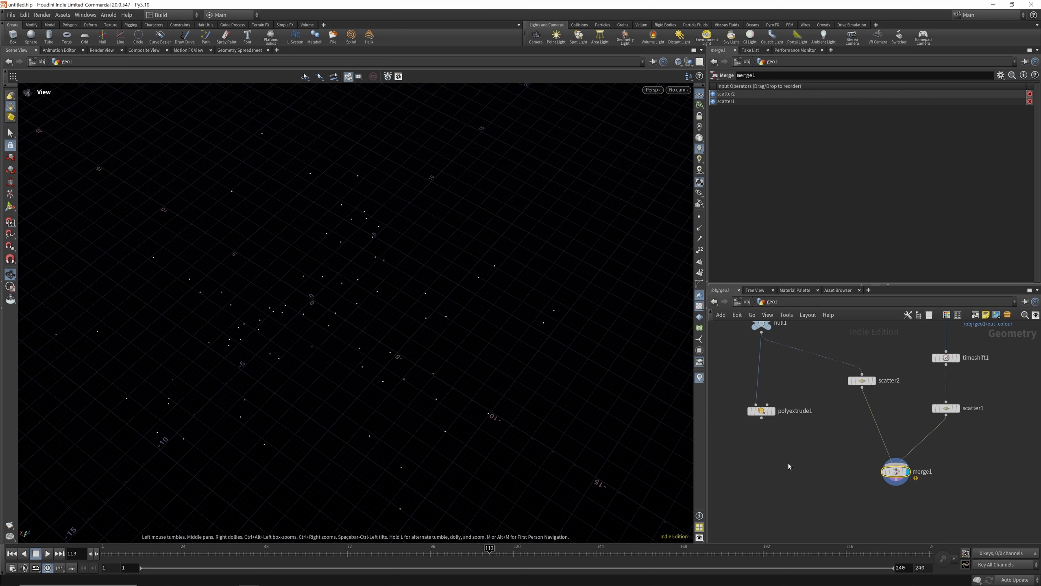
Add an RBD Material Fracture node and connect the PolyExtrude to its first input.
key(Tab)
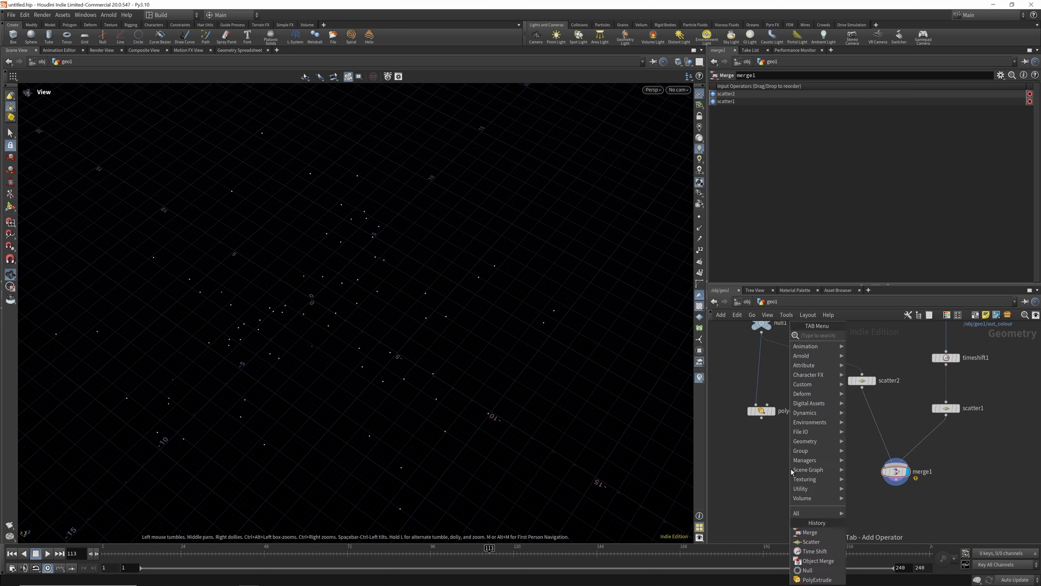
text(rbd)
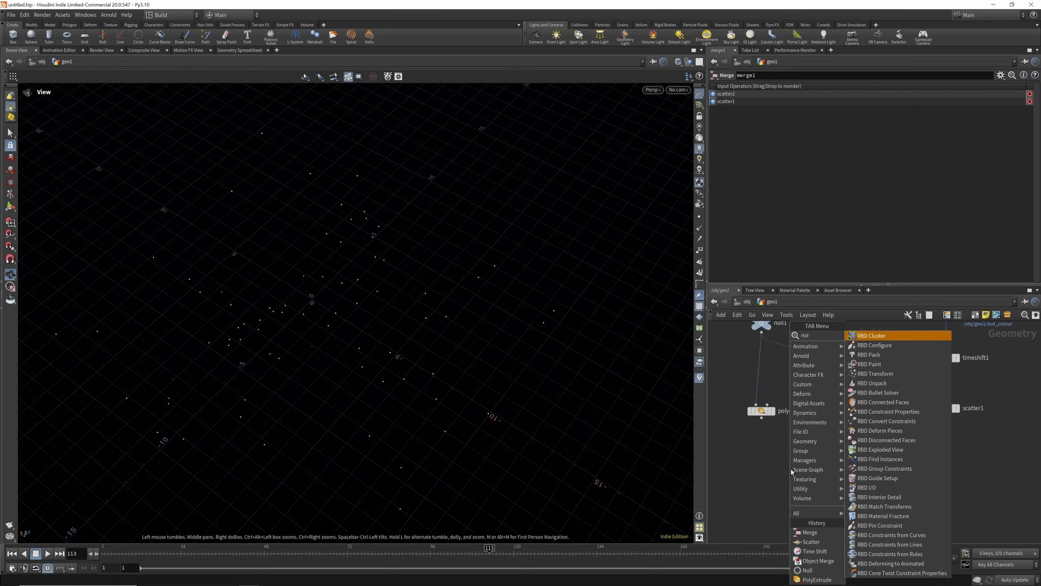
text( mat)
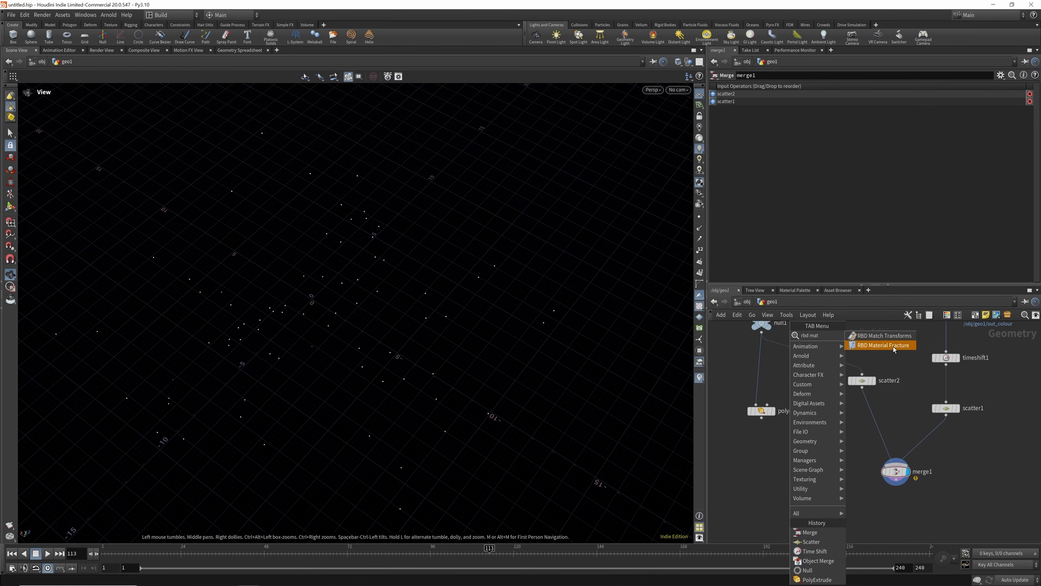
key(Return)
click(825, 500)
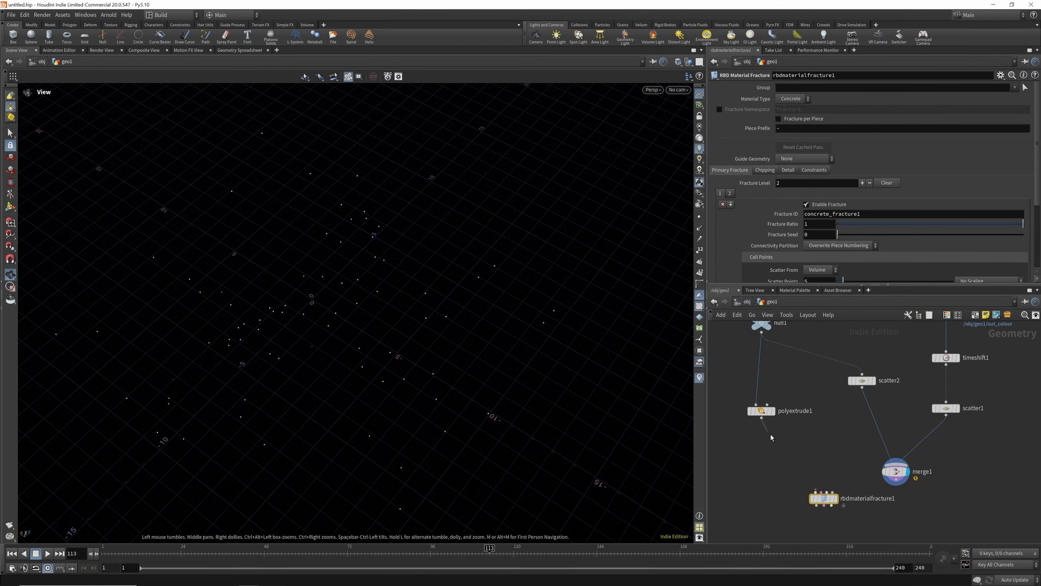
click(761, 418)
click(816, 492)
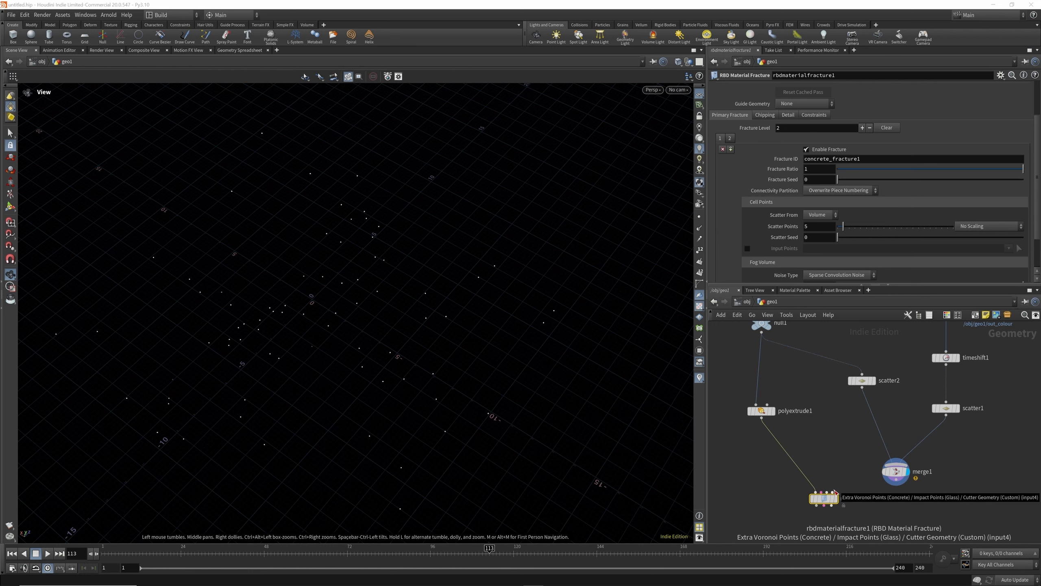
Connect the Merge to the fracture node's Extra Voronoi Points input, display the fracture and enable Input Points.
click(834, 493)
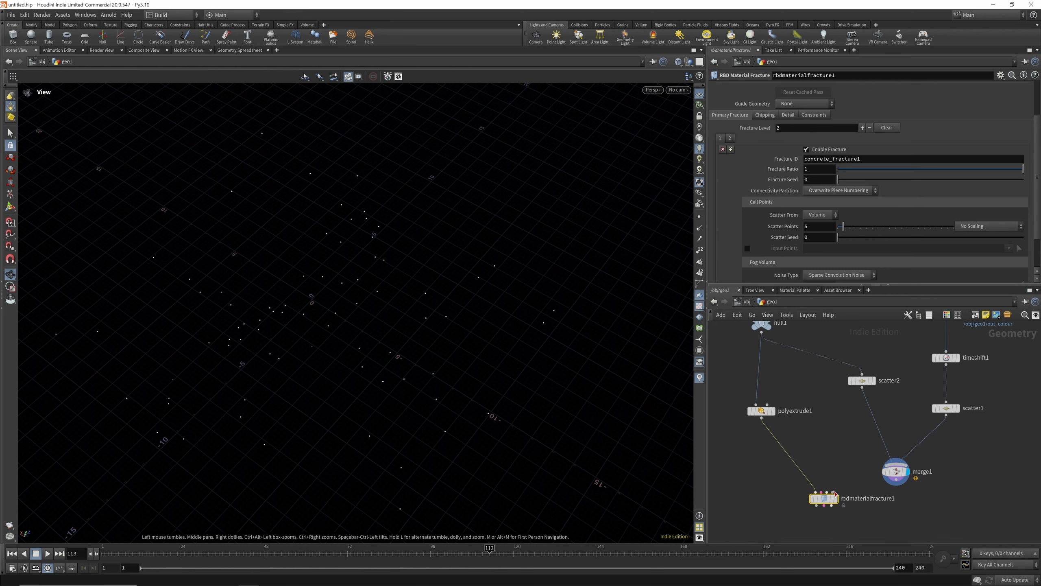
click(895, 485)
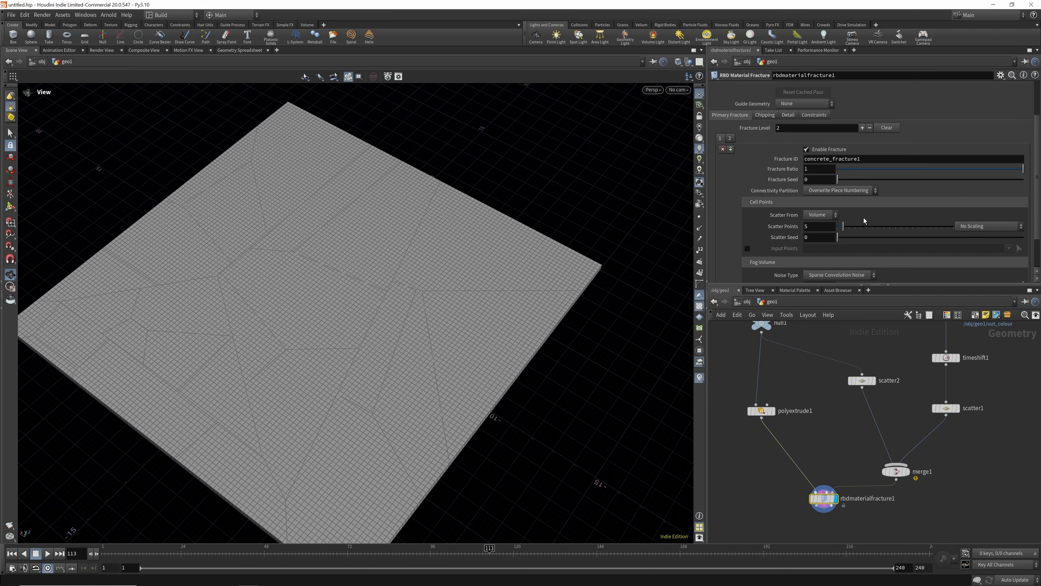
click(746, 249)
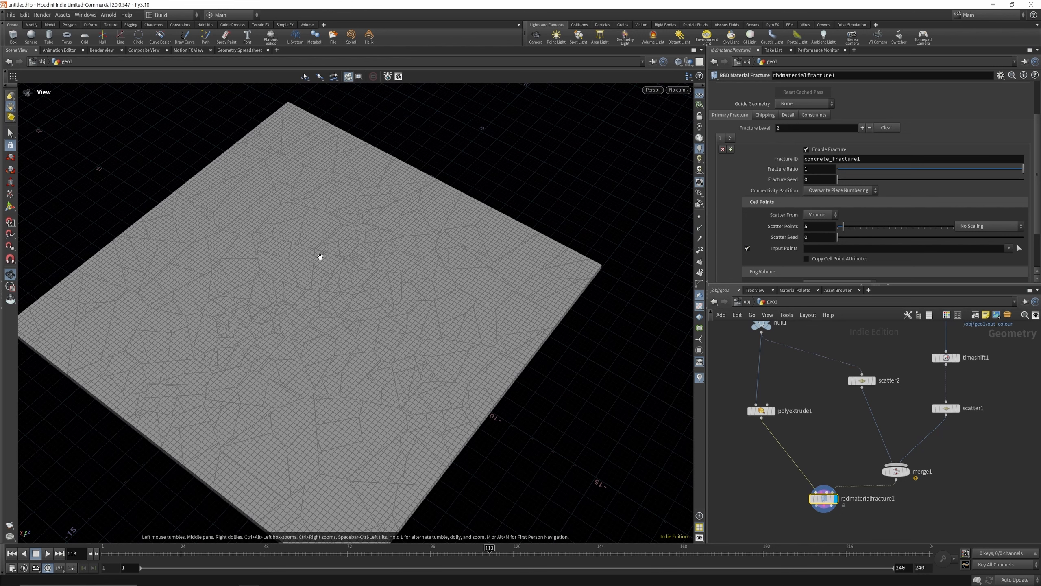
Lower the second Scatter's Force Total Count to 9 and enable Edge Detail on the RBD Material Fracture node.
click(864, 380)
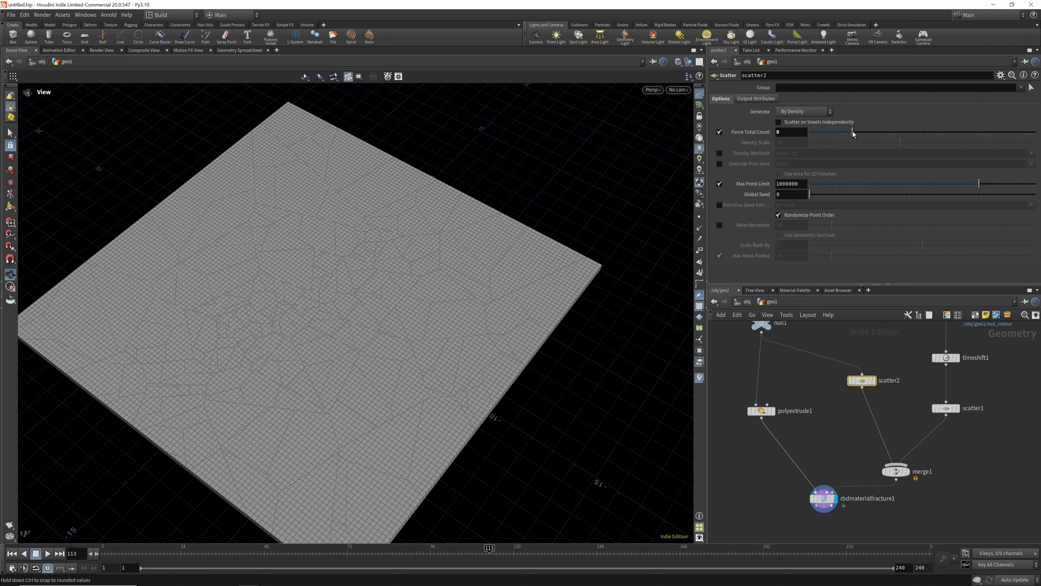
click(828, 499)
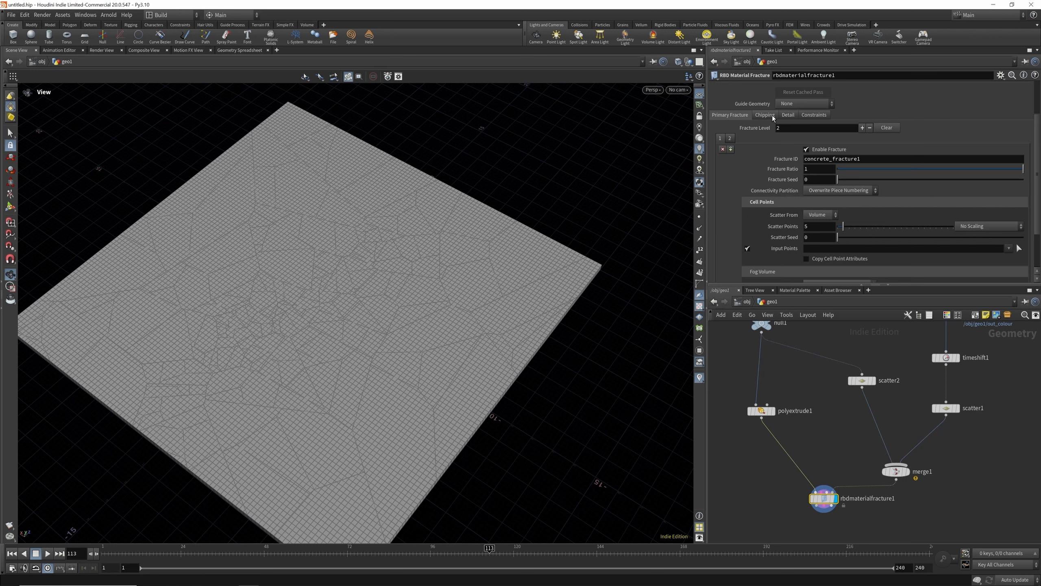
click(788, 115)
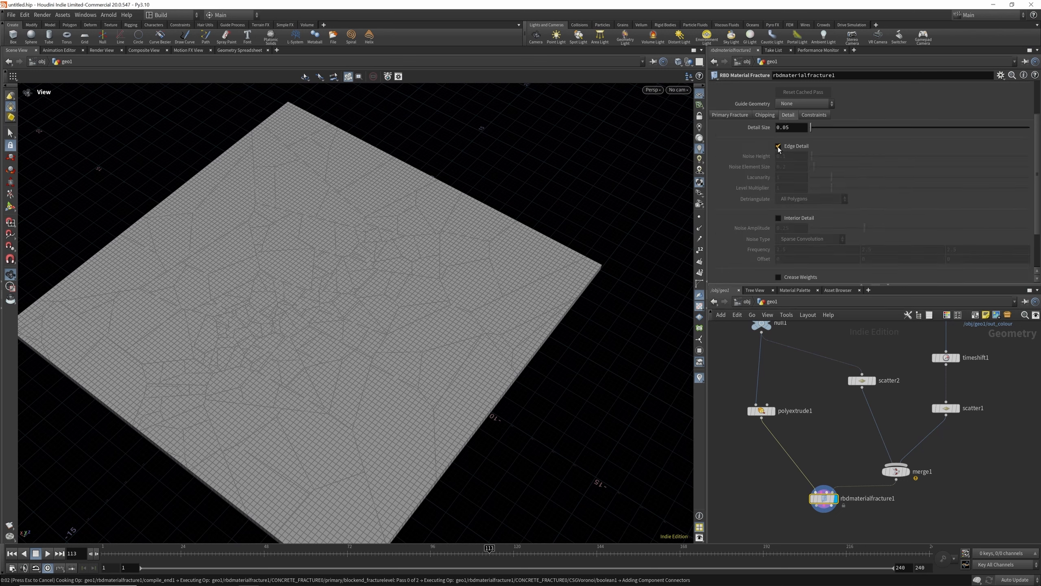
Switch the viewport to Wireframe Ghost shading and examine the fracture edges inside the slab.
click(678, 61)
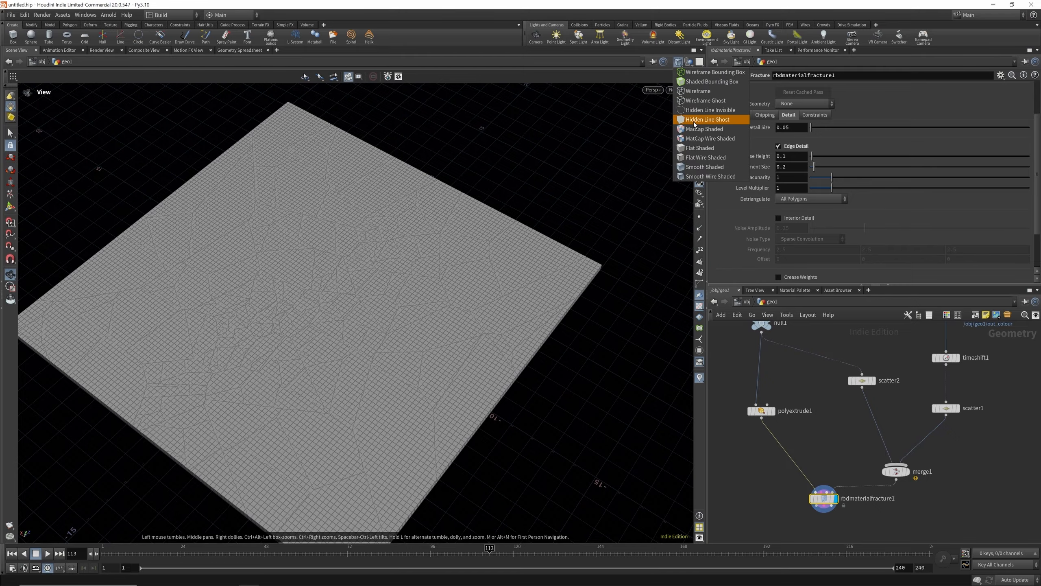
click(695, 101)
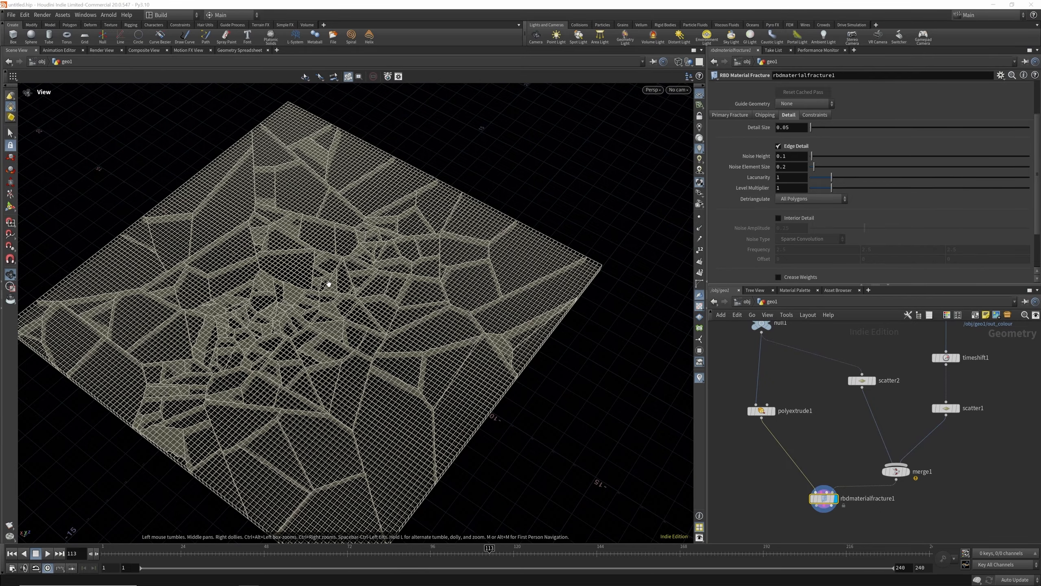
mouse_move(327, 283)
mouse_down()
mouse_move(325, 343)
mouse_move(336, 240)
mouse_move(283, 202)
mouse_move(305, 213)
mouse_up()
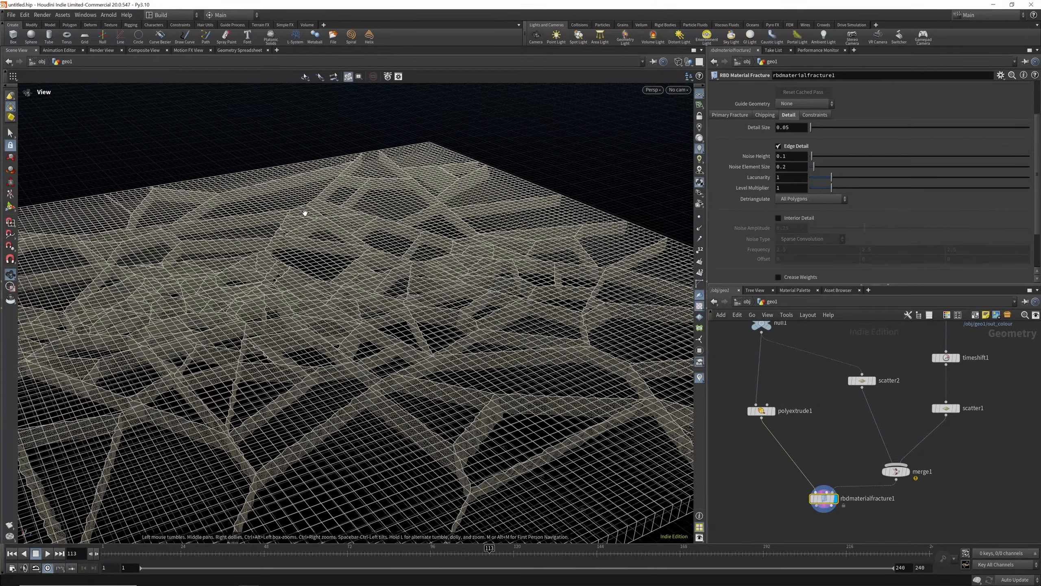
Add an Assemble node below the RBD Material Fracture, enable Create Packed Primitives and display it.
scroll(851, 413, down, 2)
key(Tab)
text(ass)
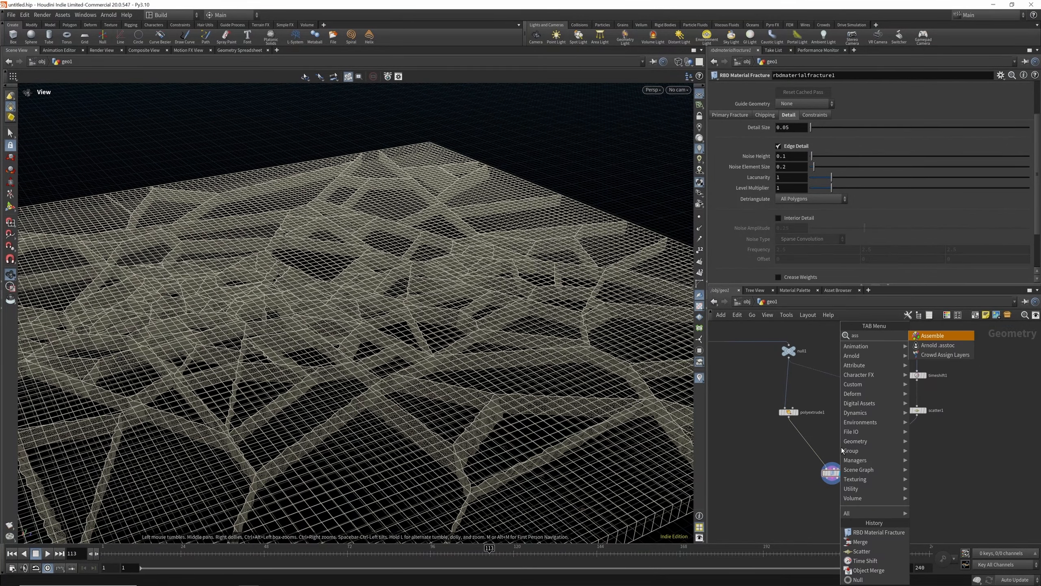
key(Return)
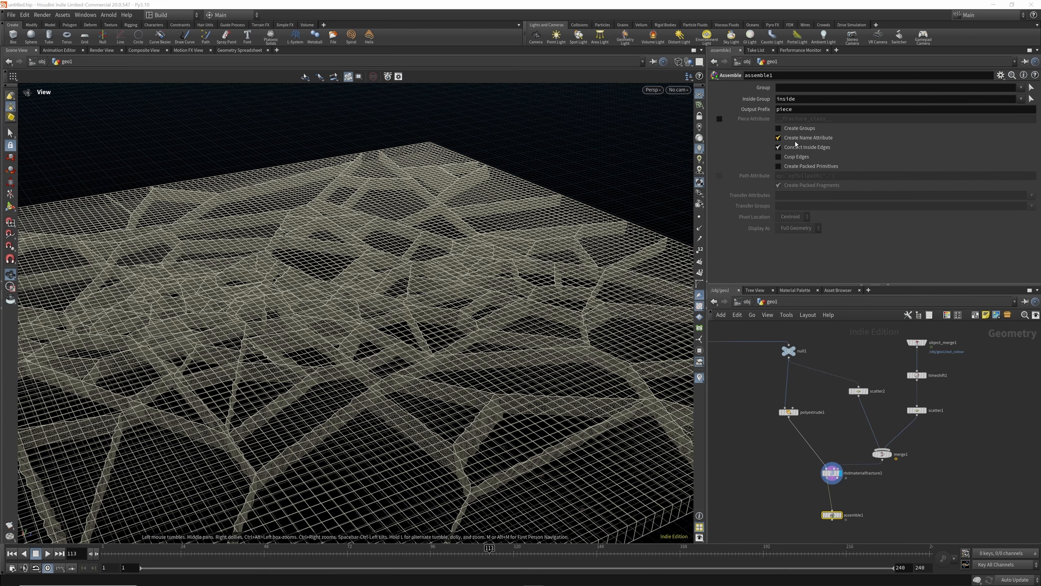
click(779, 166)
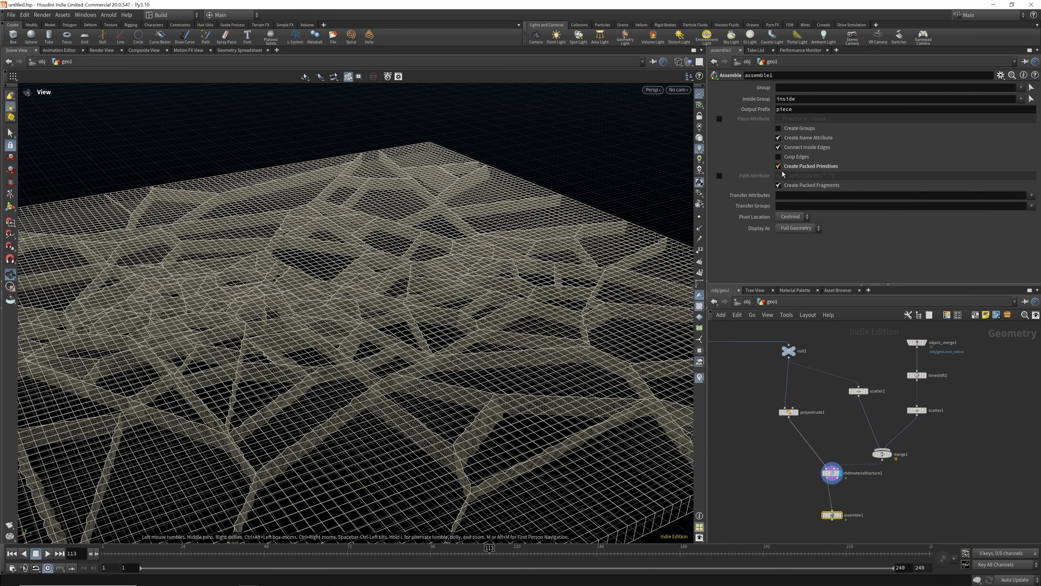
scroll(849, 525, up, 3)
click(845, 510)
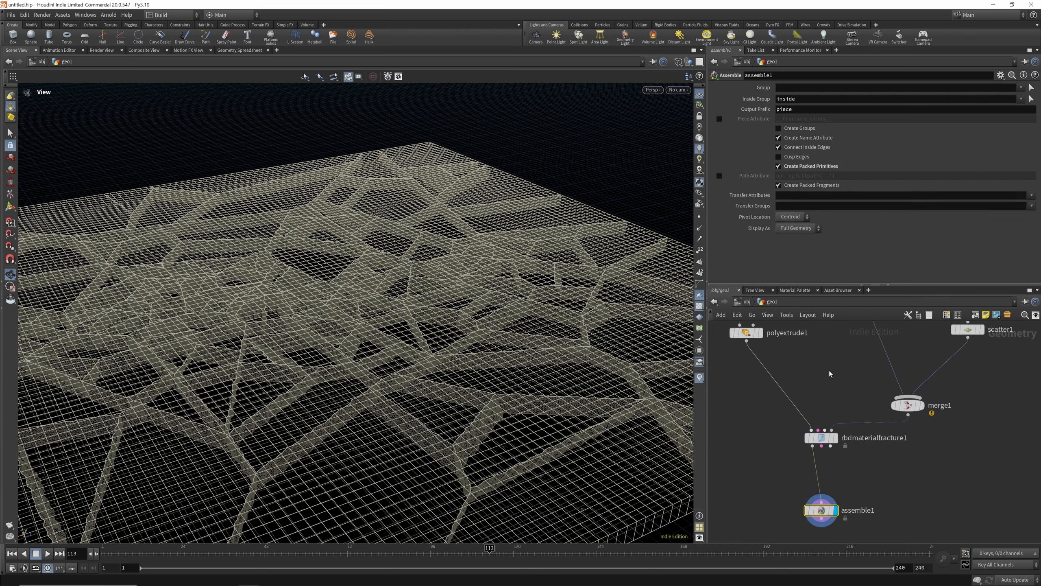
Add an Exploded View node fed by the Assemble and display the separated pieces.
scroll(865, 488, down, 4)
key(Tab)
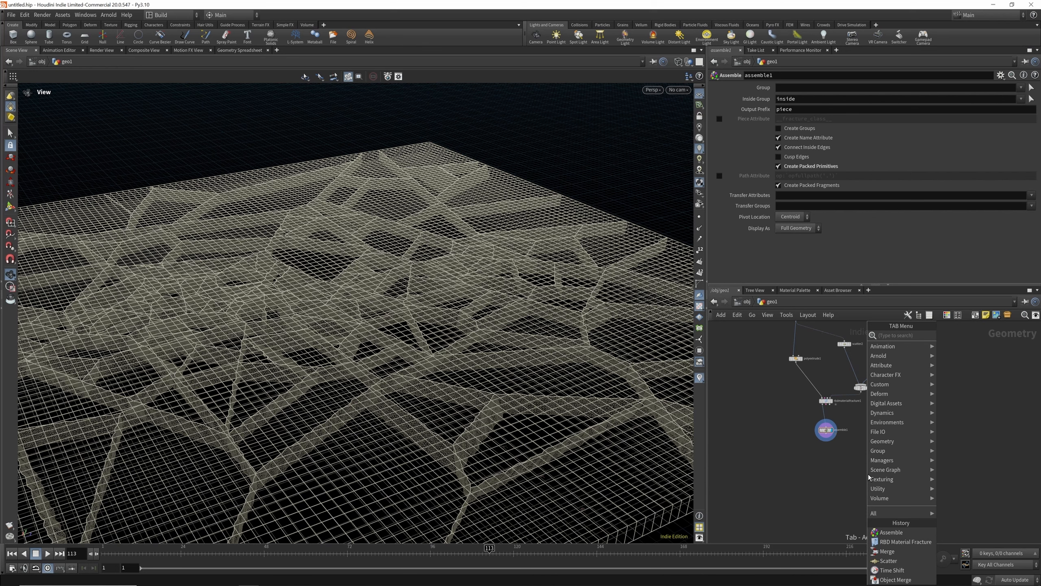
text(exp)
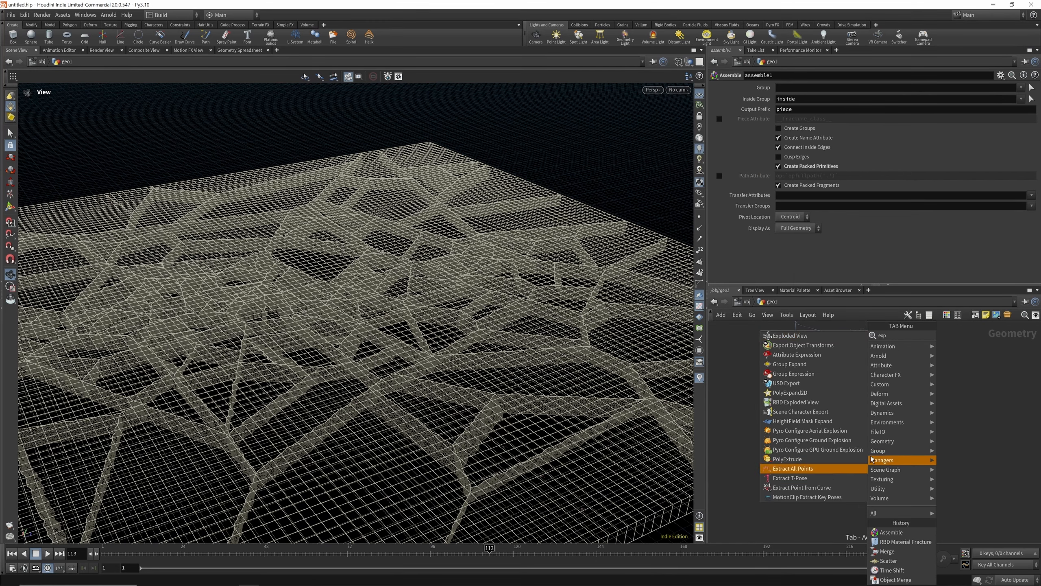
click(790, 335)
click(864, 452)
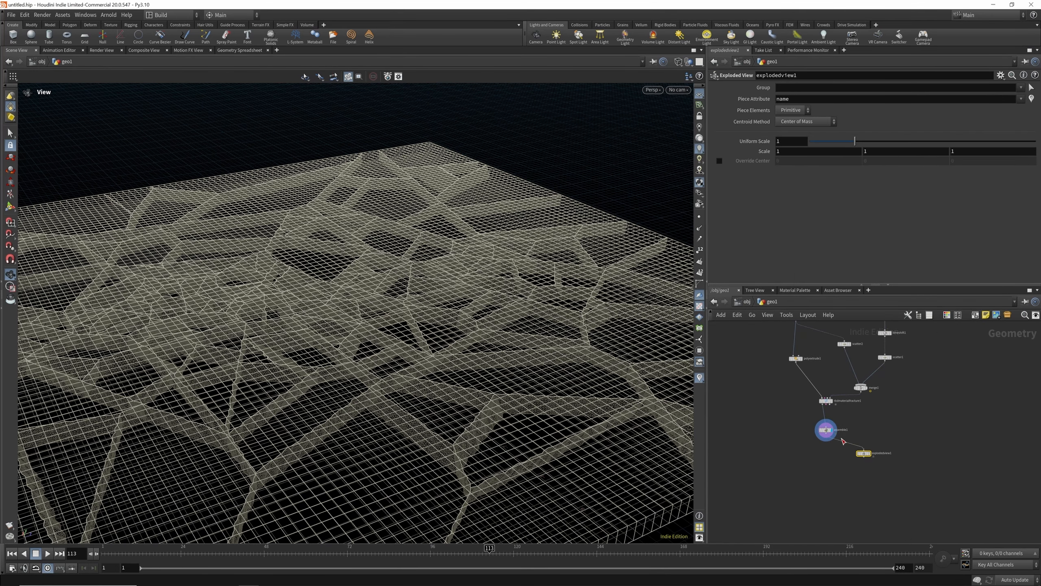
click(869, 452)
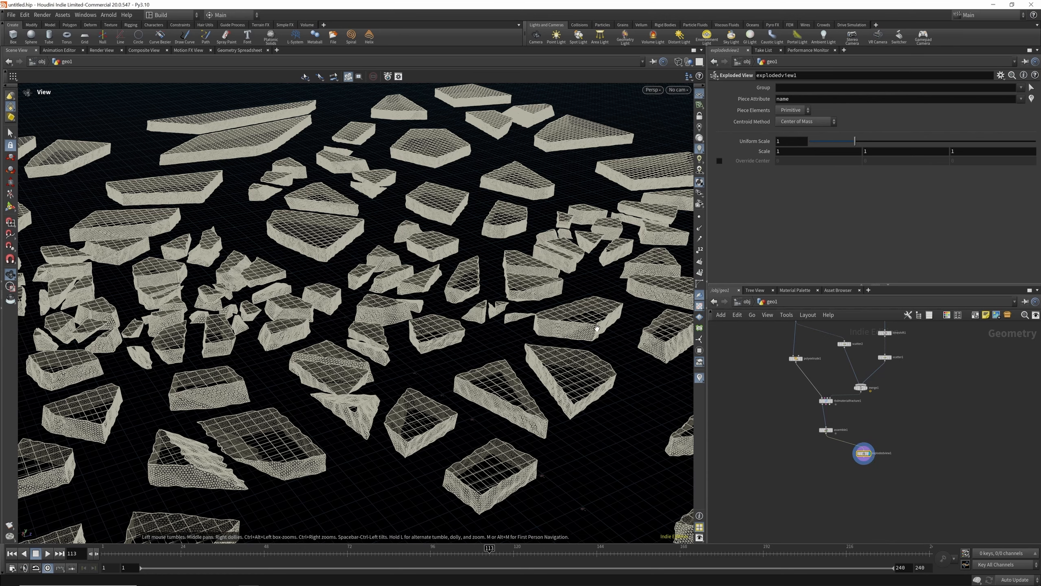
Set the viewport to Smooth Shaded and inspect the exploded pieces from several angles.
drag(447, 337, 426, 283)
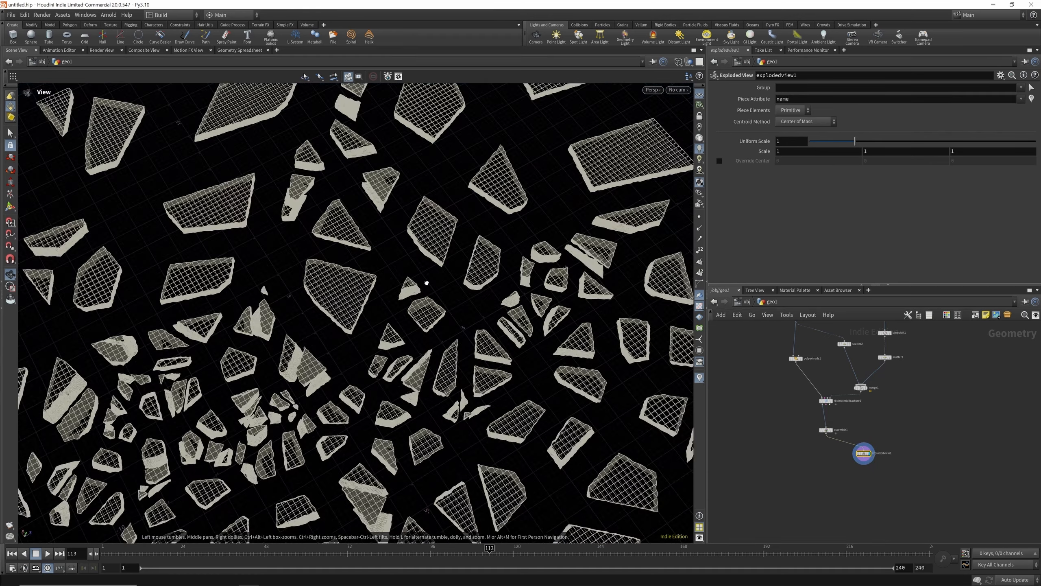
click(679, 62)
click(692, 167)
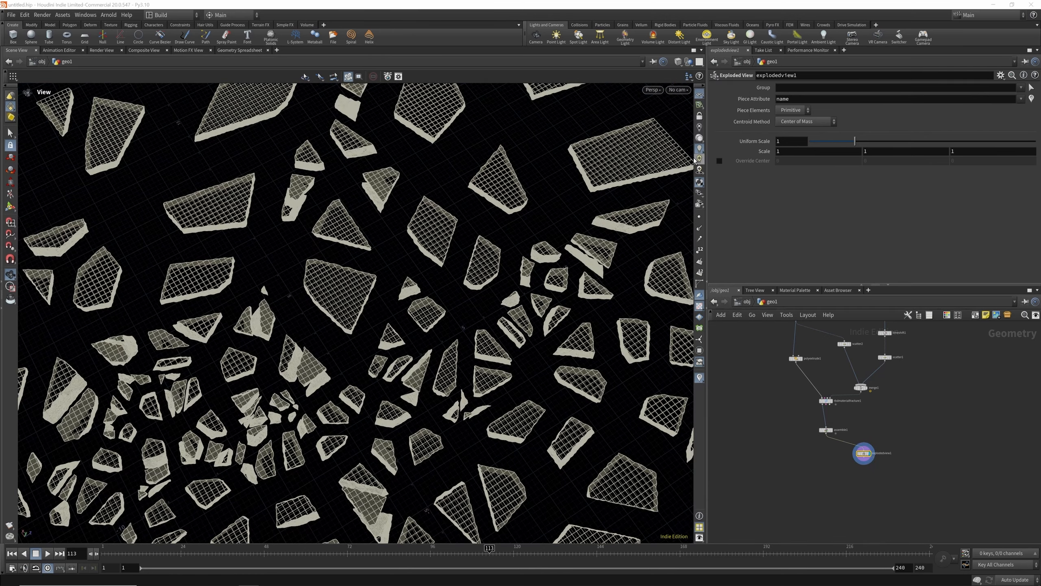
drag(478, 267, 431, 222)
right_drag(430, 222, 442, 266)
drag(416, 264, 451, 291)
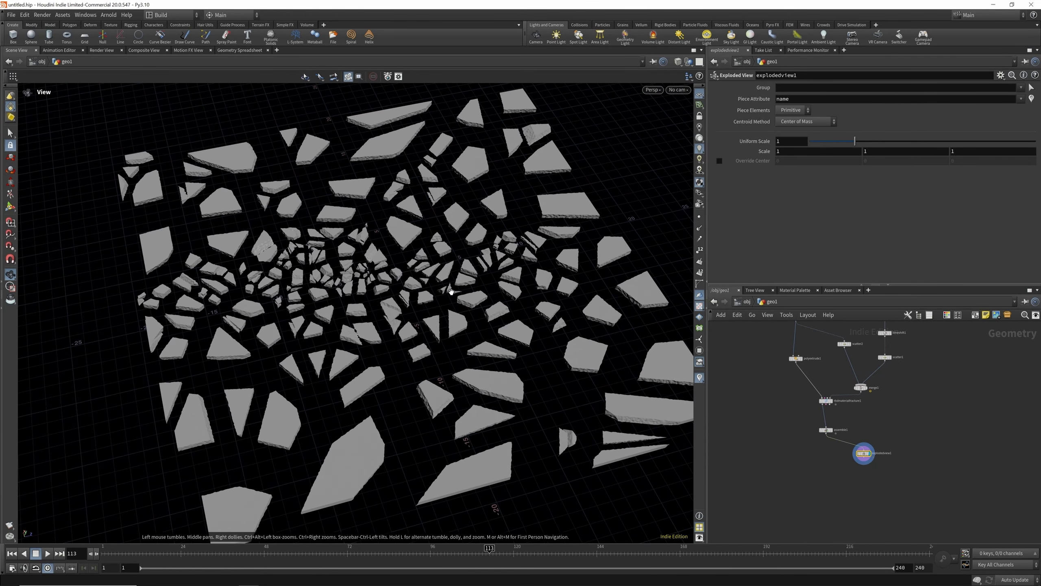
drag(367, 288, 400, 271)
Add a Point Deform node in the free space below the two network branches.
scroll(864, 427, down, 4)
scroll(865, 428, down, 3)
scroll(835, 440, up, 3)
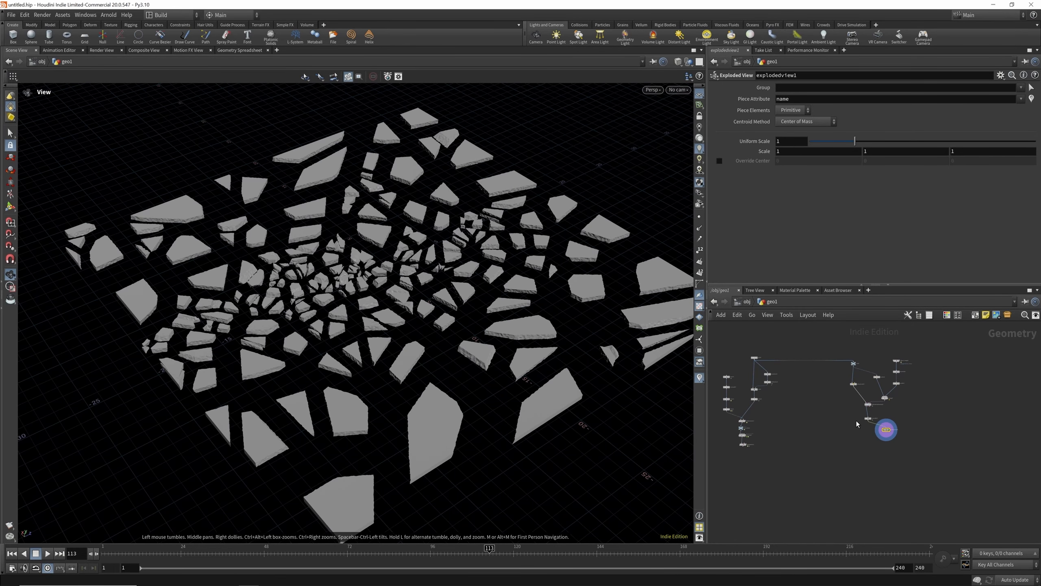
scroll(857, 425, up, 3)
scroll(865, 420, down, 3)
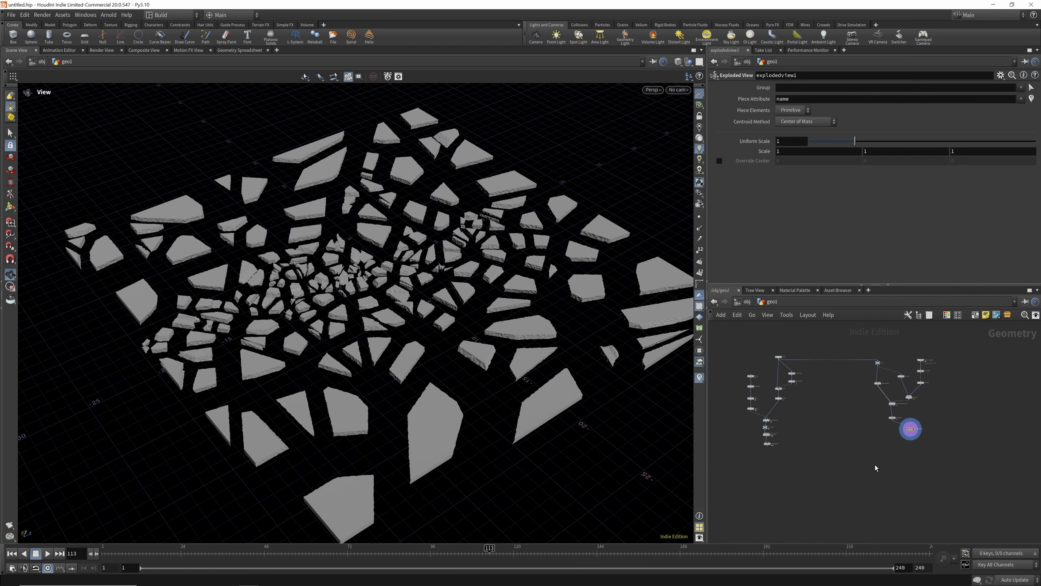
key(Tab)
text(point)
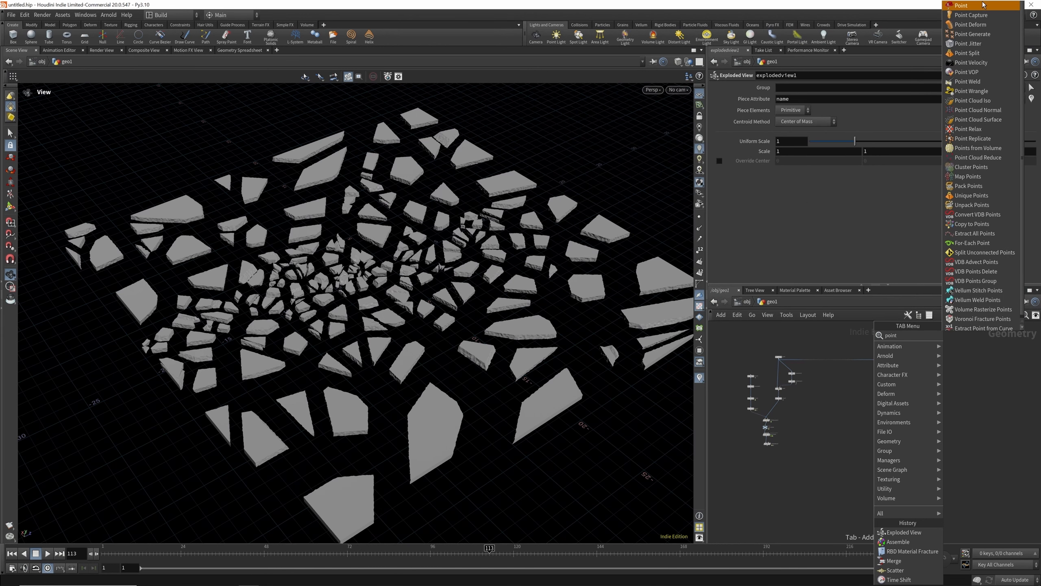
click(971, 24)
click(861, 471)
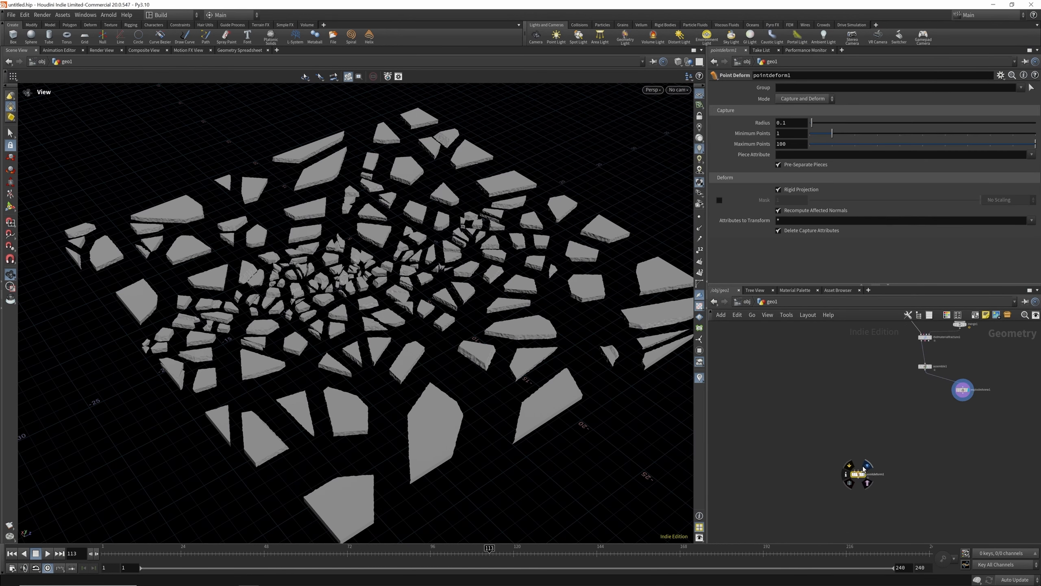
Connect the Assemble output to the Point Deform's Mesh to Deform input.
middle_drag(928, 394, 893, 432)
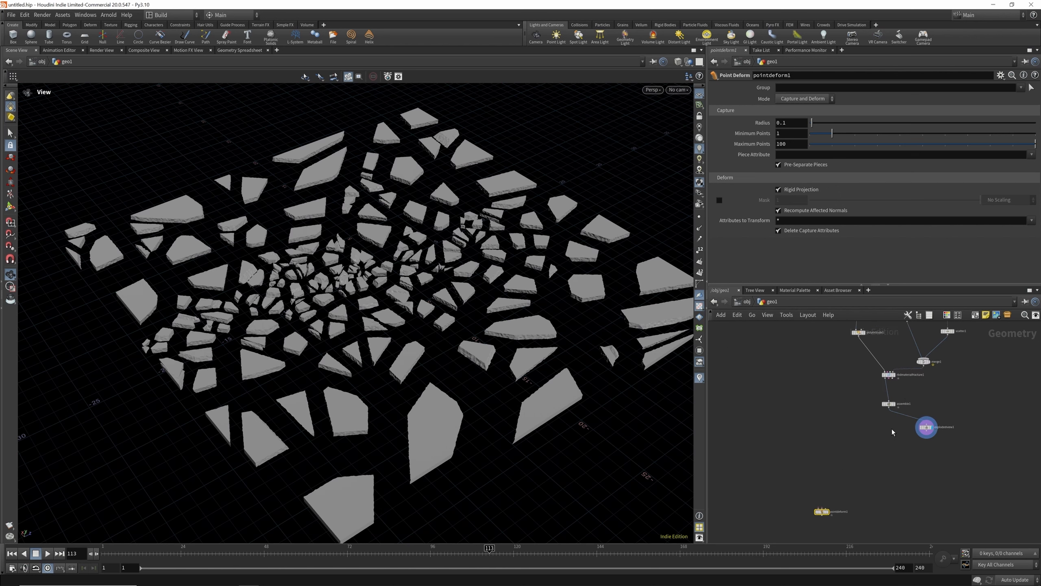
scroll(808, 513, up, 3)
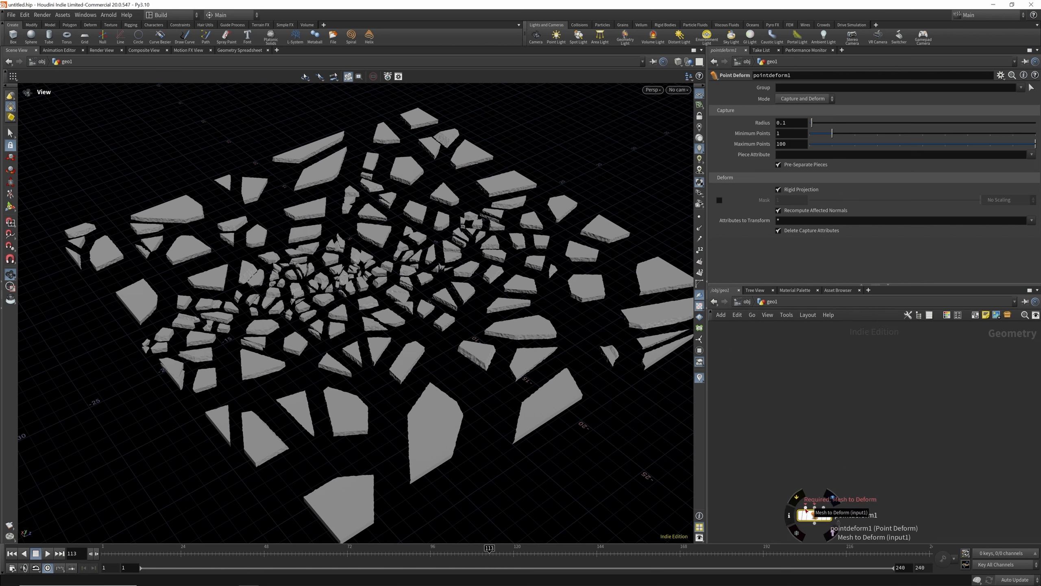
scroll(806, 510, down, 3)
click(805, 507)
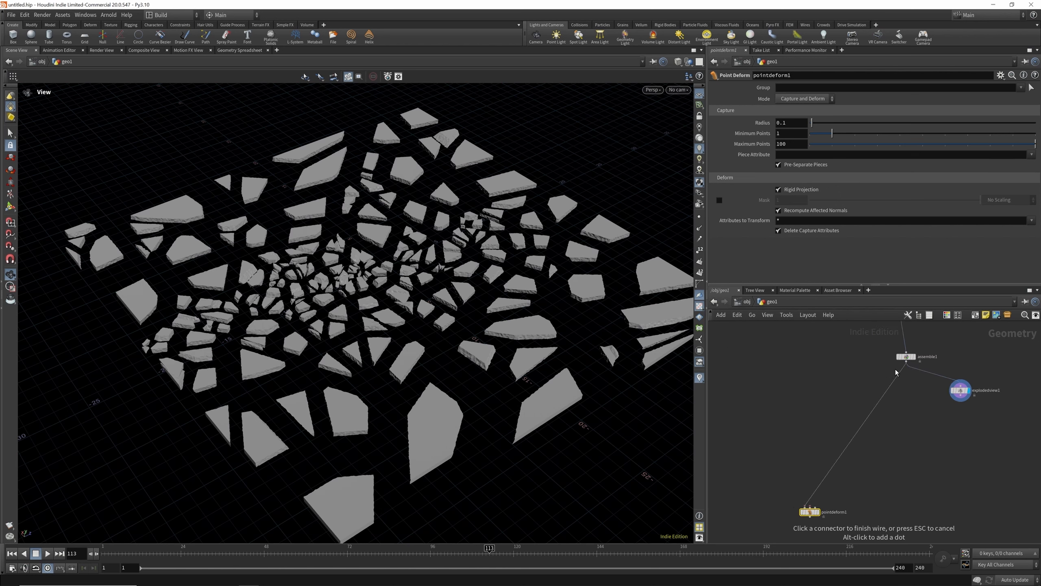
click(906, 362)
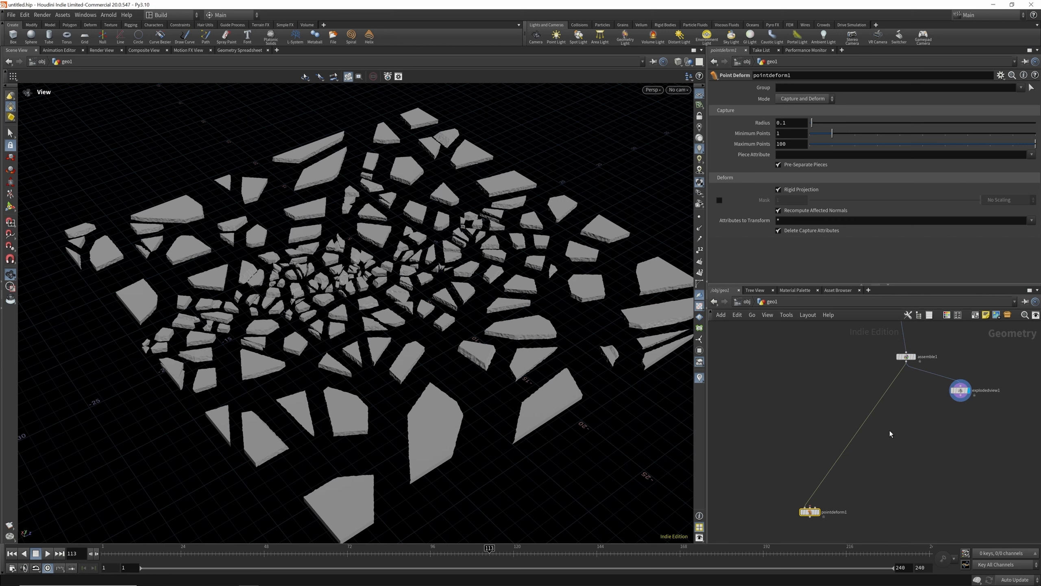
Wire null1 into the Point Deform's second input and the last node of the raised-grid branch into its third.
click(810, 507)
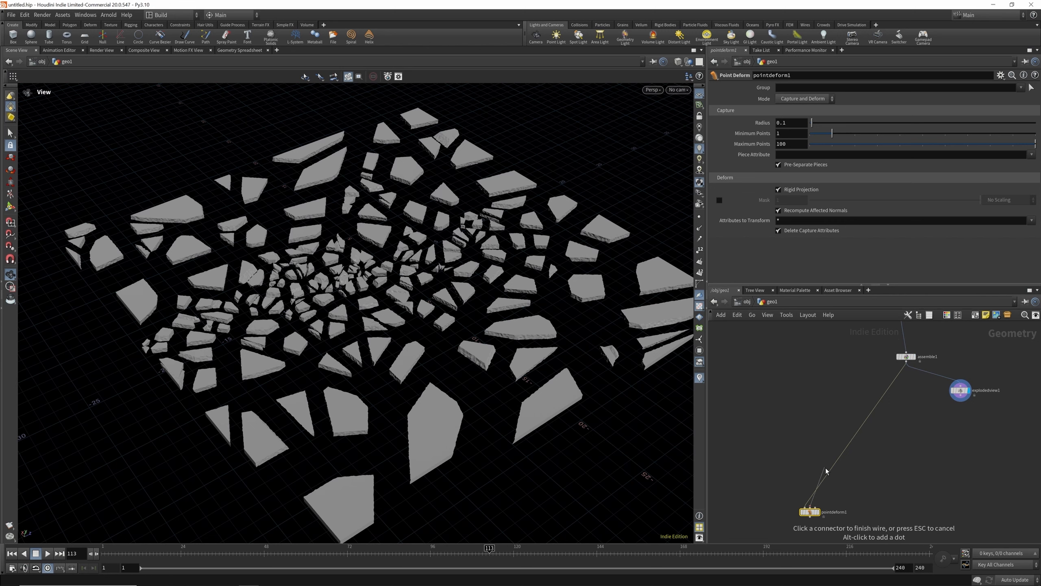
scroll(825, 472, down, 5)
scroll(842, 423, up, 4)
scroll(841, 424, down, 3)
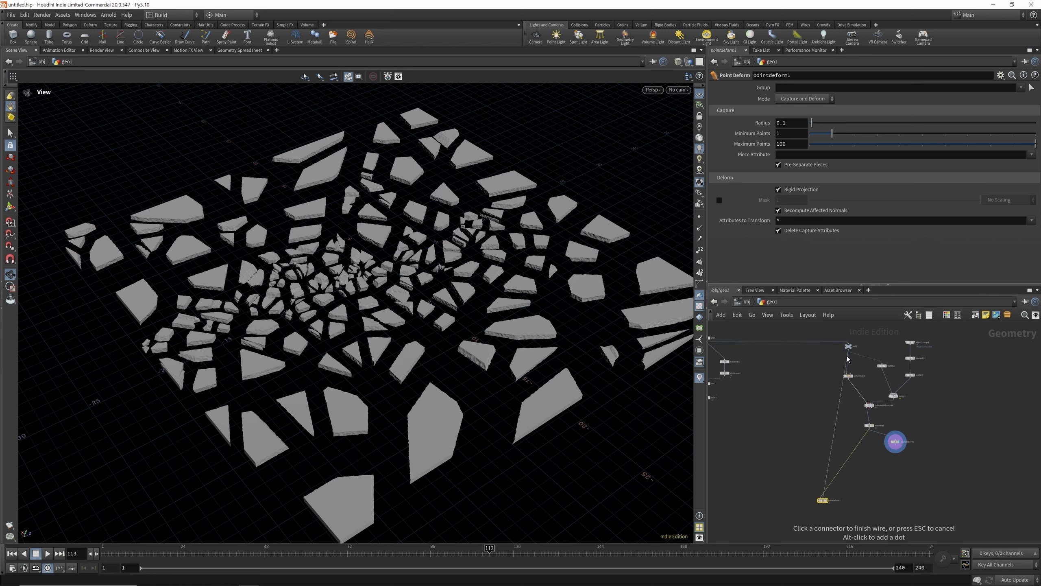
click(847, 353)
click(849, 376)
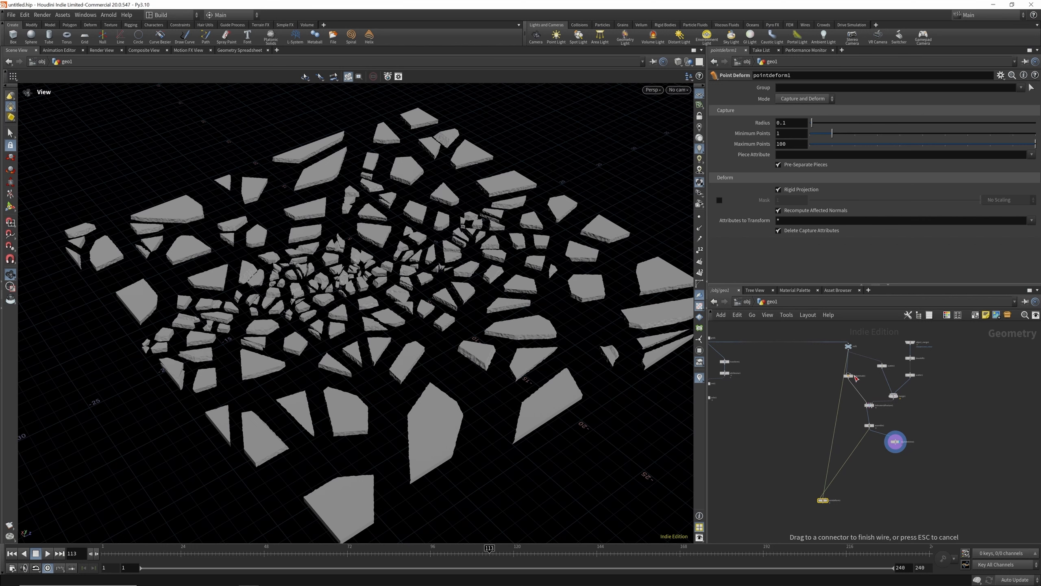
scroll(943, 472, up, 3)
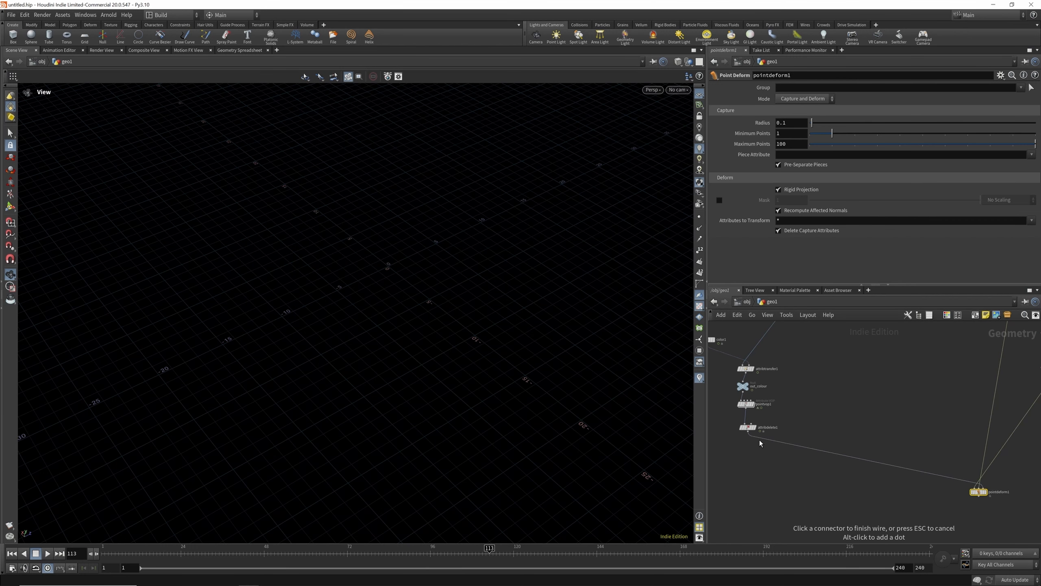
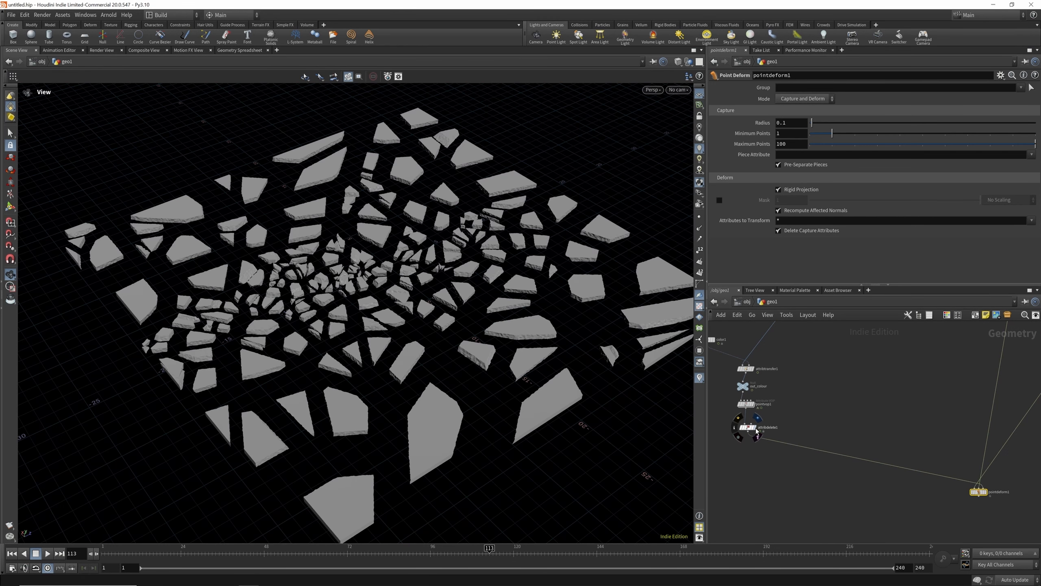
Display the raised grid for comparison and switch the display to the Point Deform result.
click(757, 418)
scroll(872, 453, down, 4)
scroll(872, 453, up, 4)
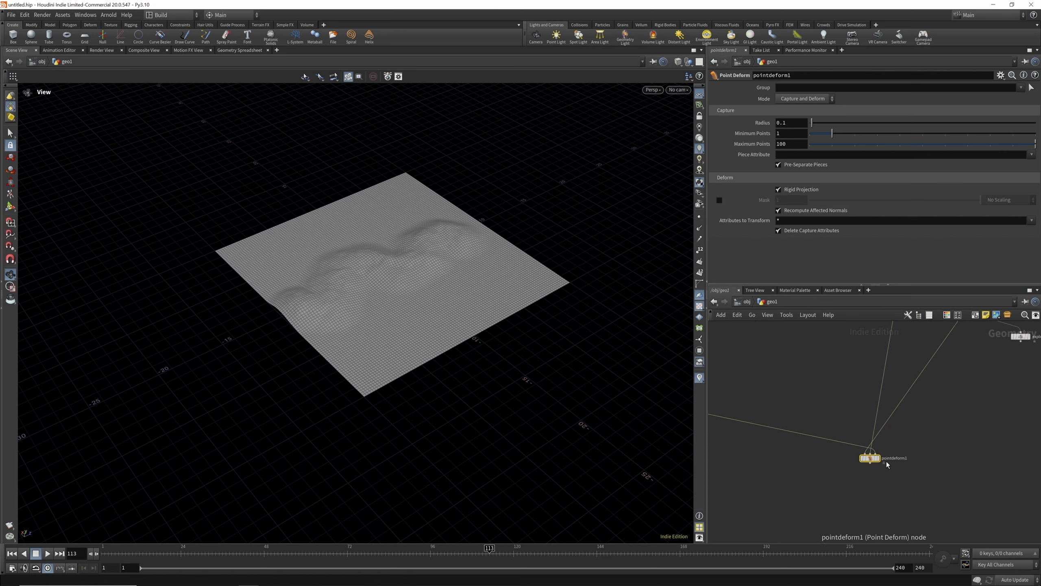
click(880, 459)
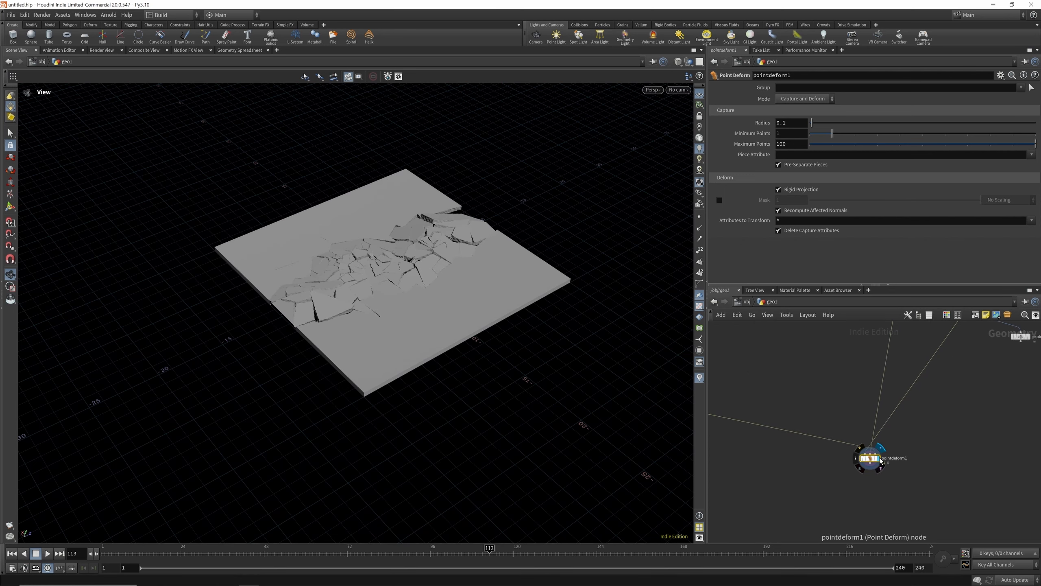
scroll(872, 484, down, 5)
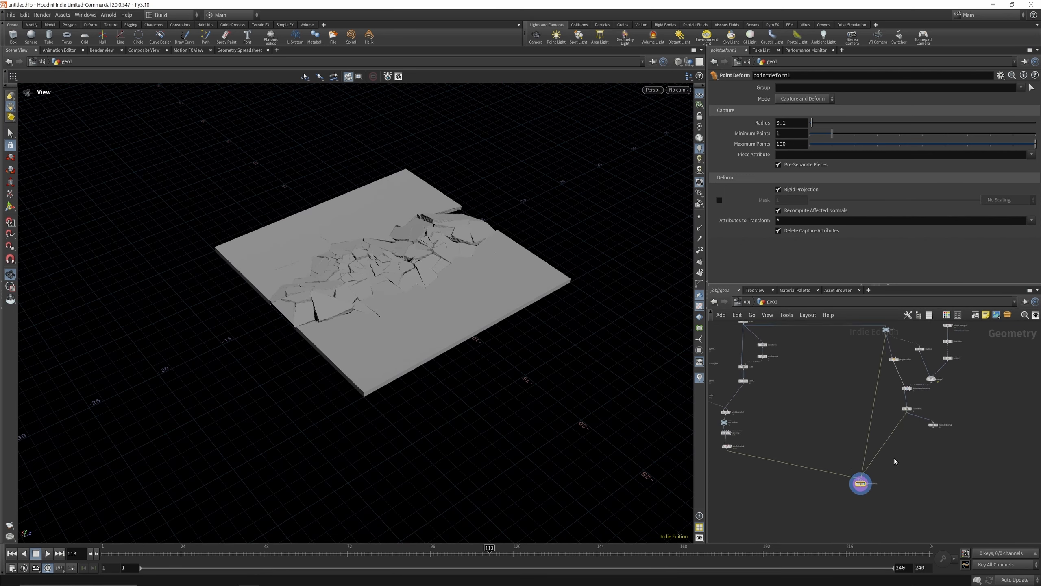
scroll(881, 464, up, 4)
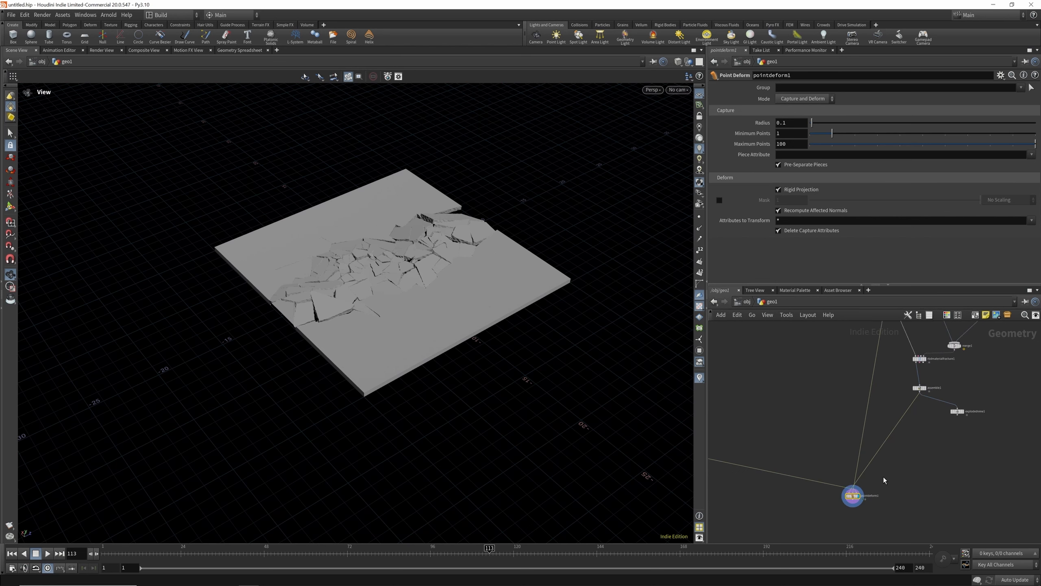
scroll(883, 478, down, 2)
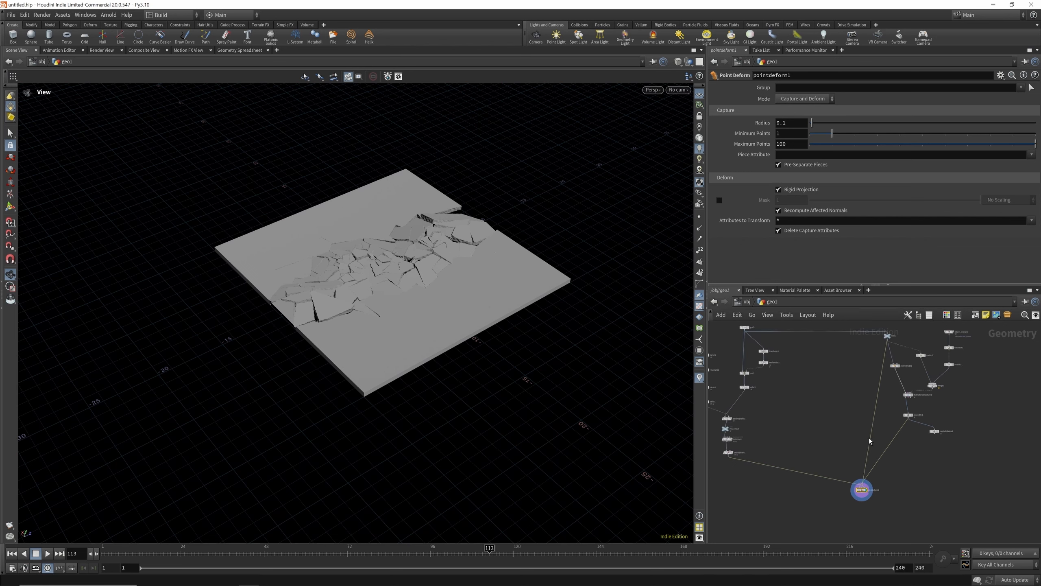
Rewire the Point Deform's second input from null1 to the out_colour null and display the Point Deform result.
scroll(736, 441, up, 3)
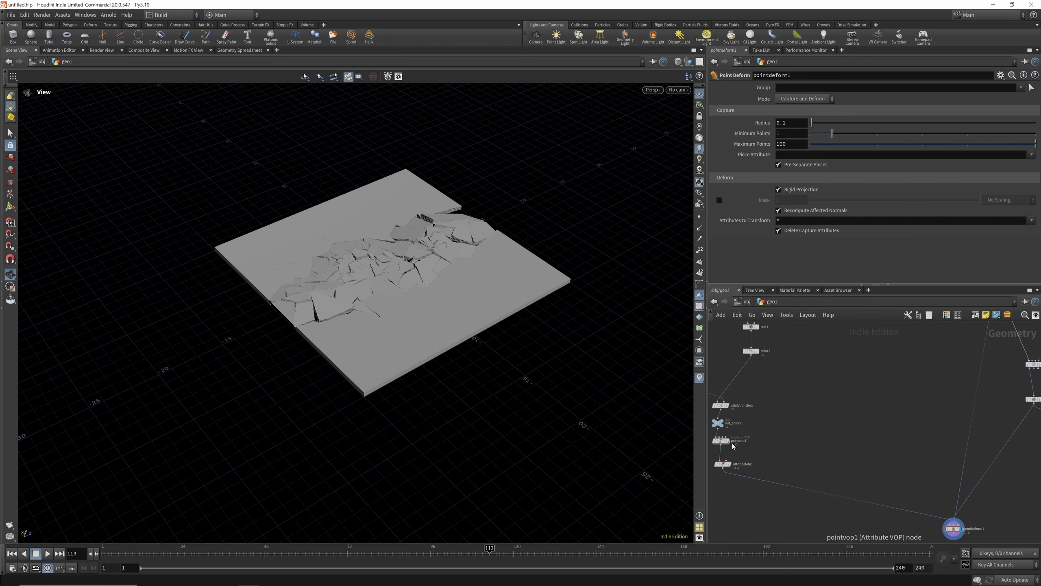
click(729, 441)
scroll(747, 445, down, 2)
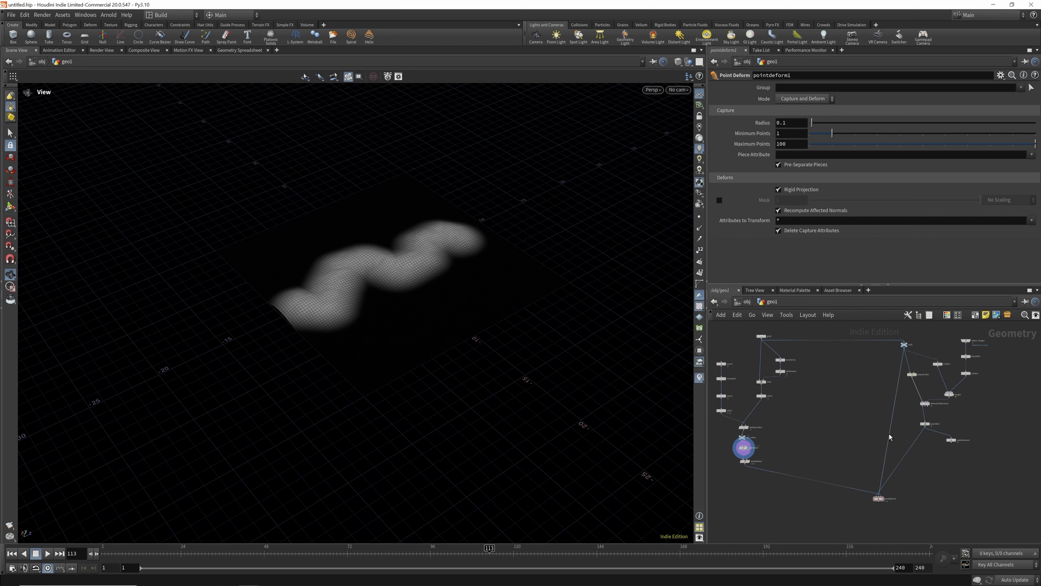
drag(890, 434, 745, 450)
scroll(743, 447, up, 3)
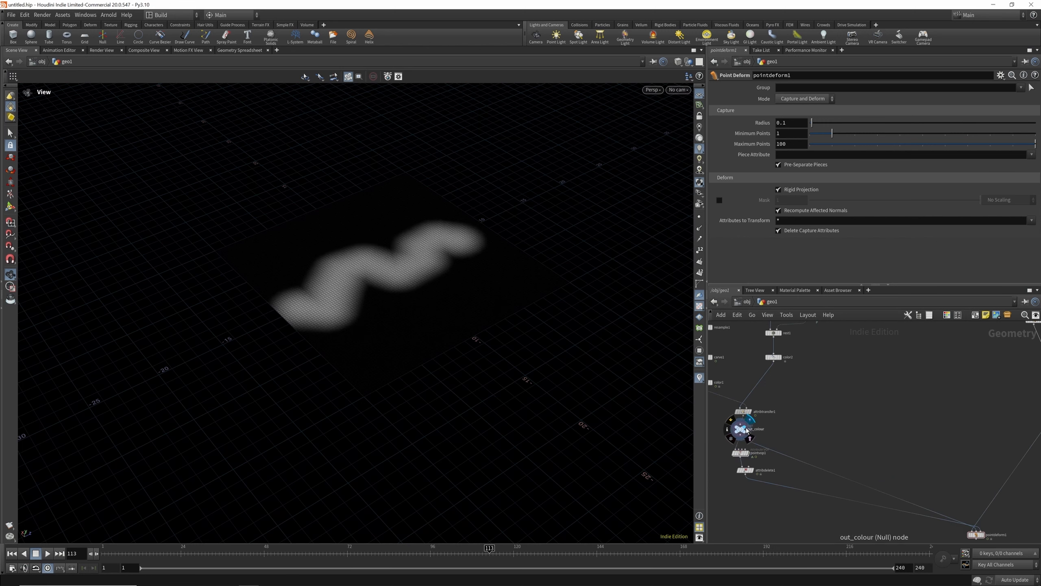
scroll(765, 402, down, 4)
scroll(851, 452, up, 6)
click(864, 462)
Scrub through the animation and examine the deformed fracture pieces up close and from a low side angle.
drag(150, 552, 89, 553)
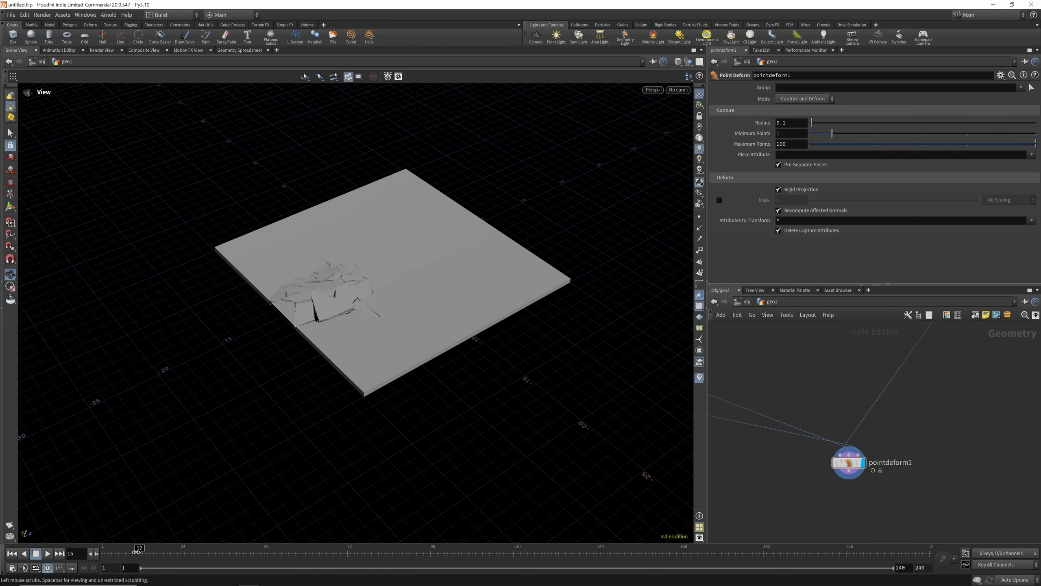
drag(132, 553, 270, 552)
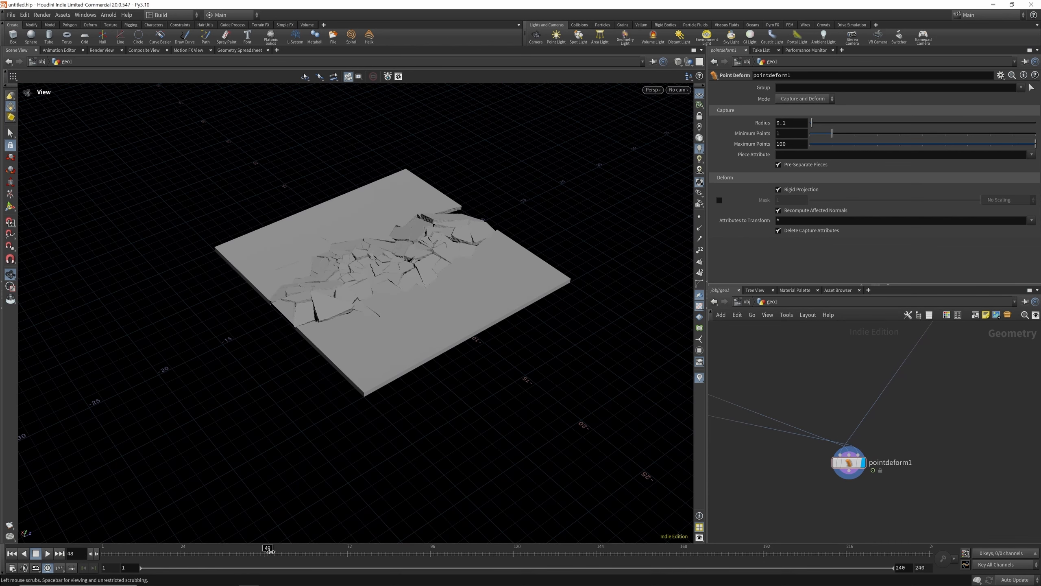
scroll(400, 275, up, 6)
scroll(417, 278, up, 4)
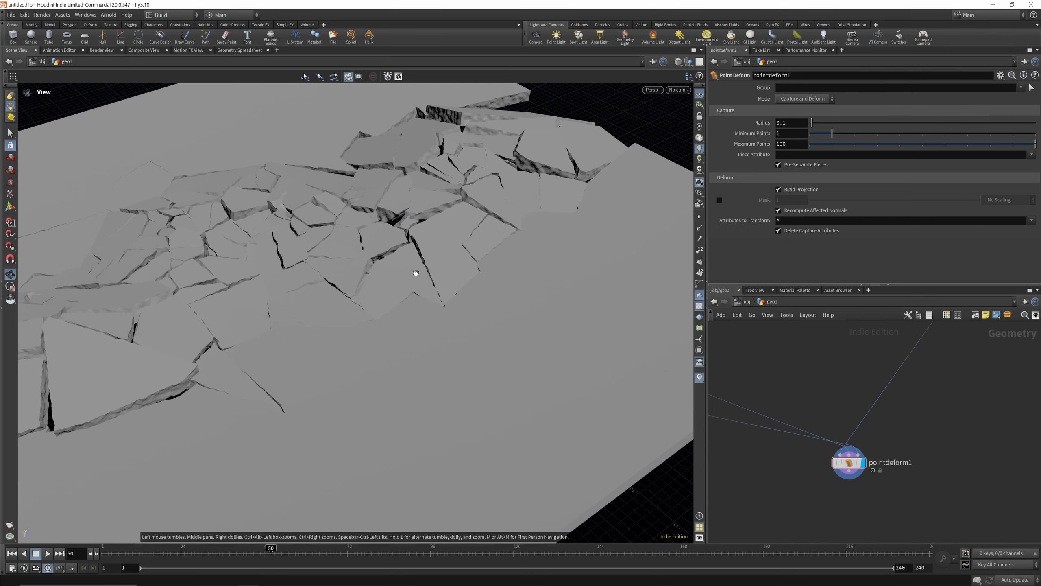
scroll(425, 329, down, 10)
scroll(531, 253, up, 3)
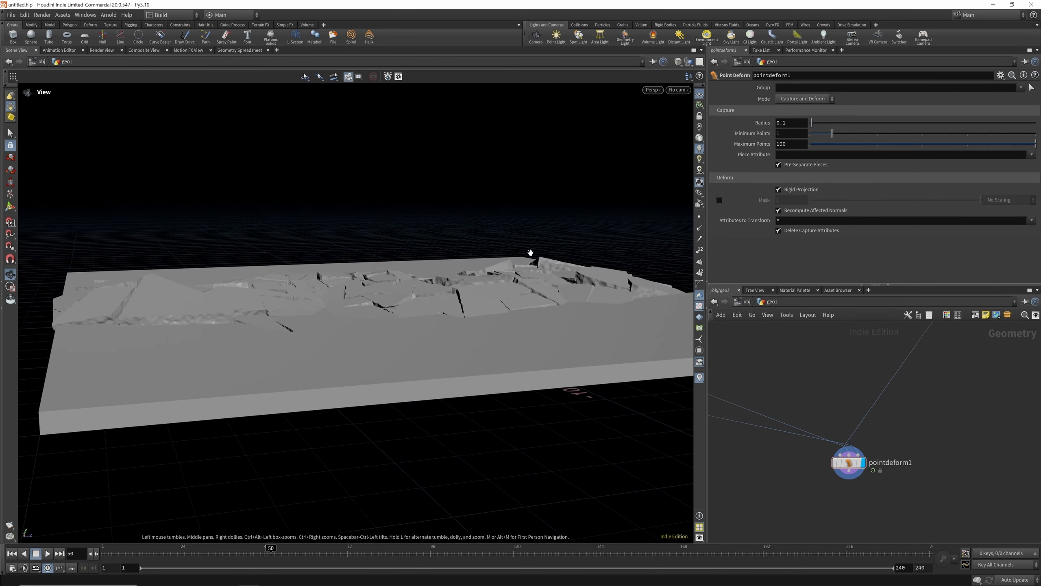
drag(264, 548, 302, 556)
drag(395, 507, 482, 335)
Add a Blend Shapes node below the Point Deform node.
scroll(832, 427, down, 3)
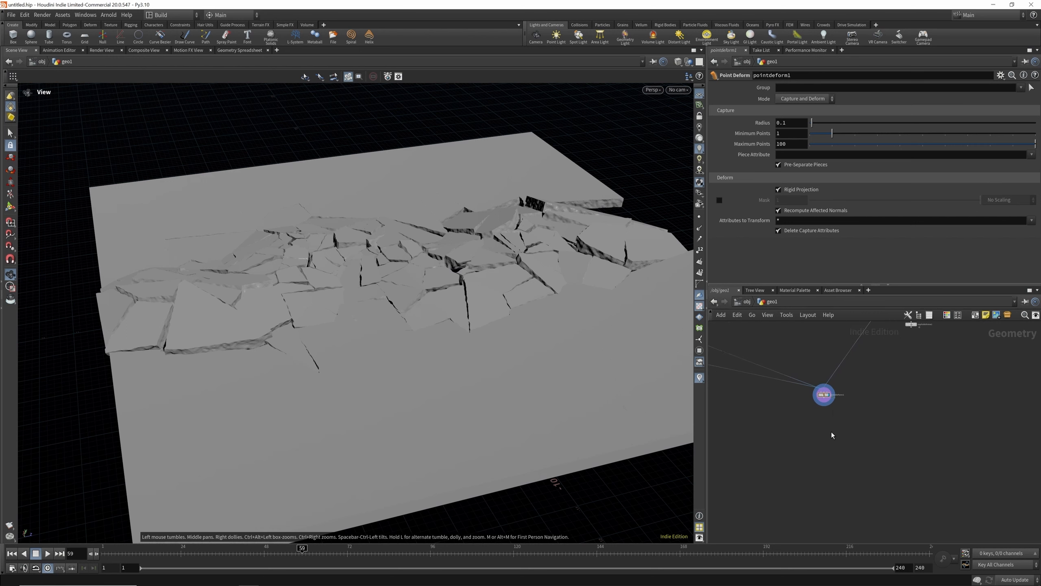
key(Tab)
text(b)
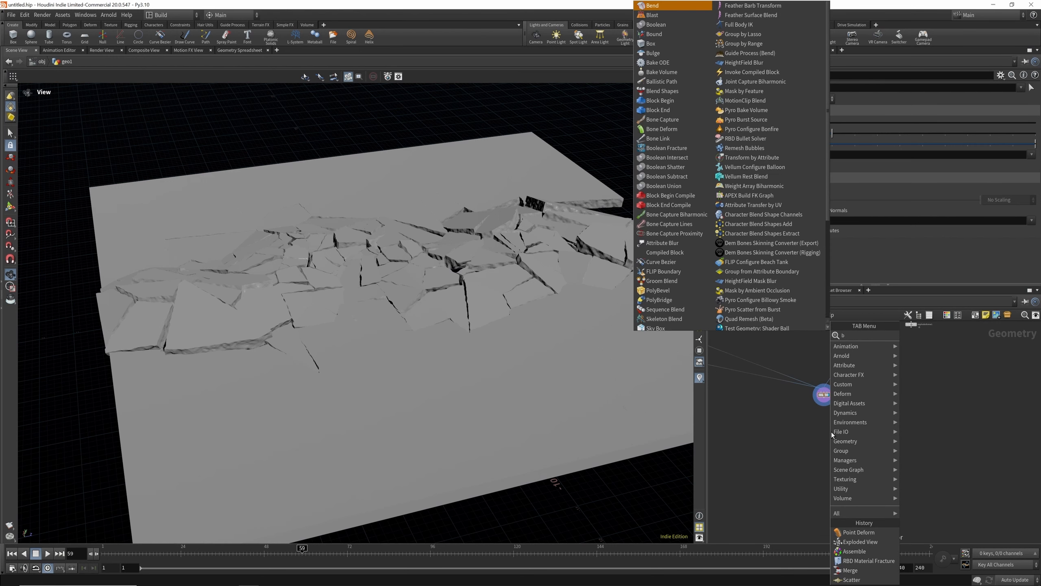
text(lend)
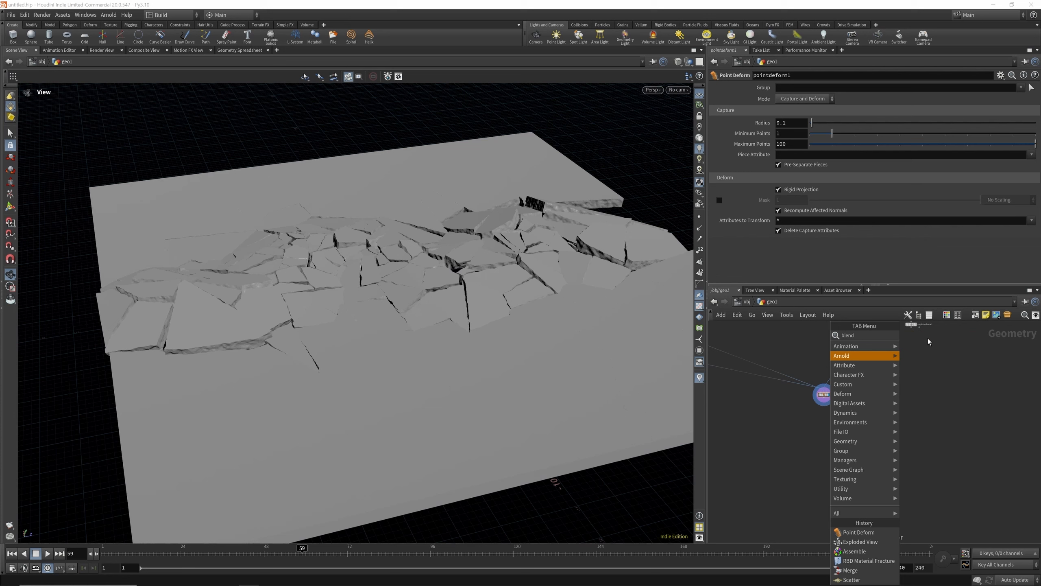
click(927, 336)
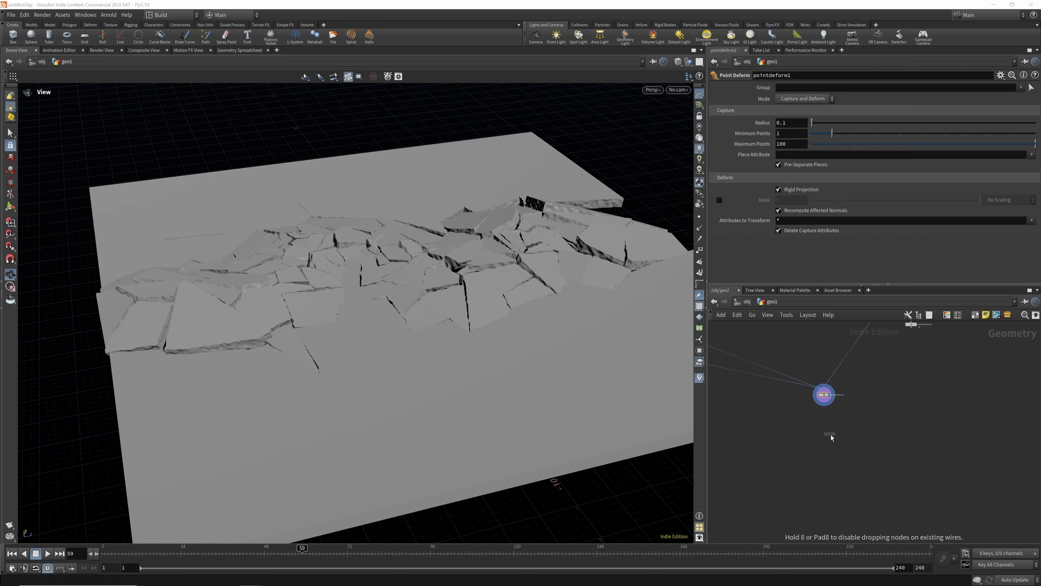
click(831, 434)
middle_drag(815, 480, 813, 492)
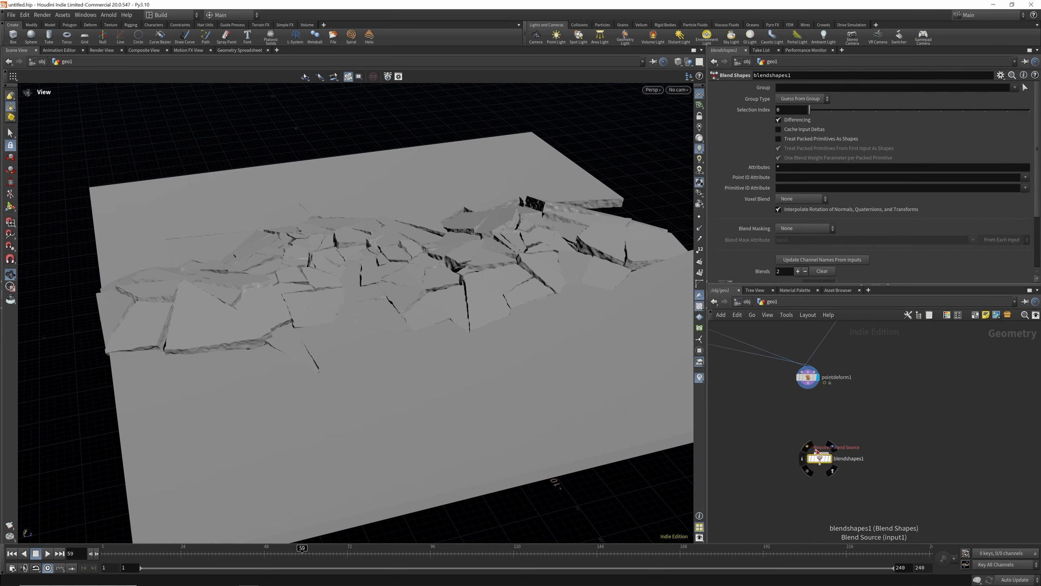
Connect the Point Deform to the Blend Shapes' first input and the Assemble to its second, and display the Blend Shapes node.
drag(820, 453, 808, 389)
scroll(818, 422, down, 5)
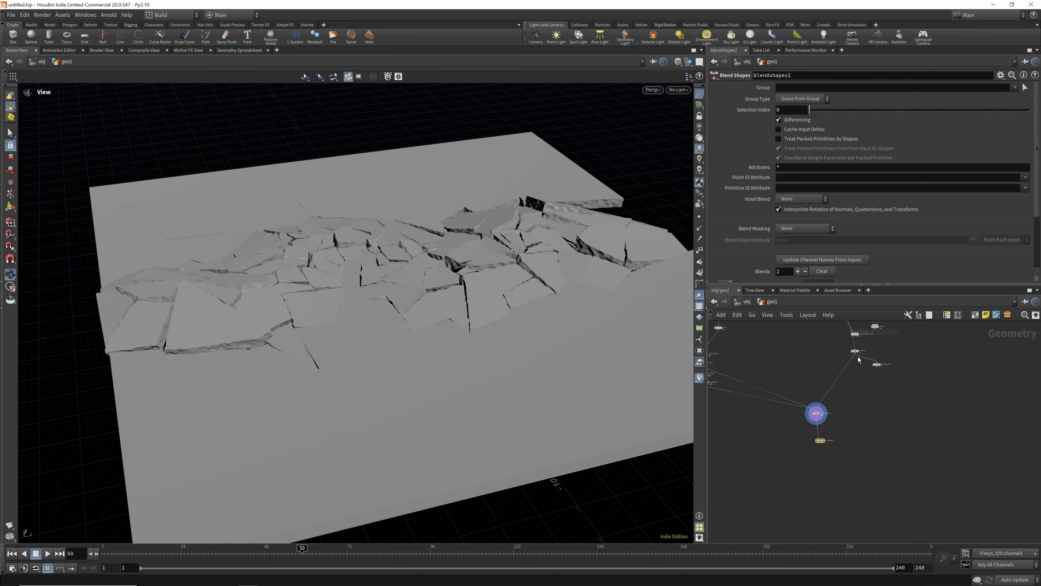
click(855, 353)
click(823, 438)
scroll(820, 438, up, 5)
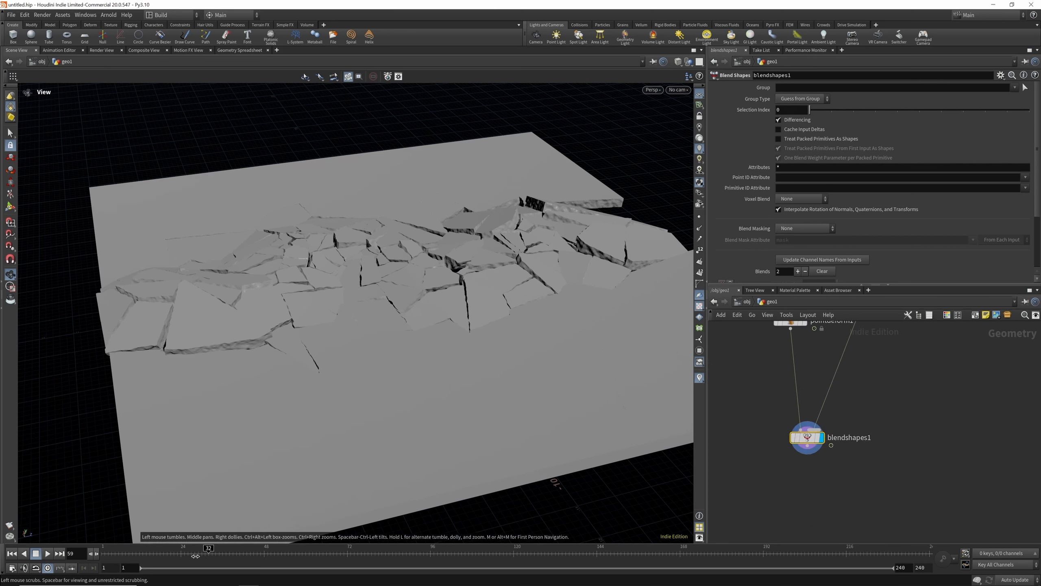
At frame 8, try the Blend Shapes' blend1 weight at 1, set it back to 0 and keyframe it.
key(ctrl+Up)
mouse_move(117, 551)
mouse_down()
mouse_move(142, 551)
mouse_move(125, 551)
mouse_up()
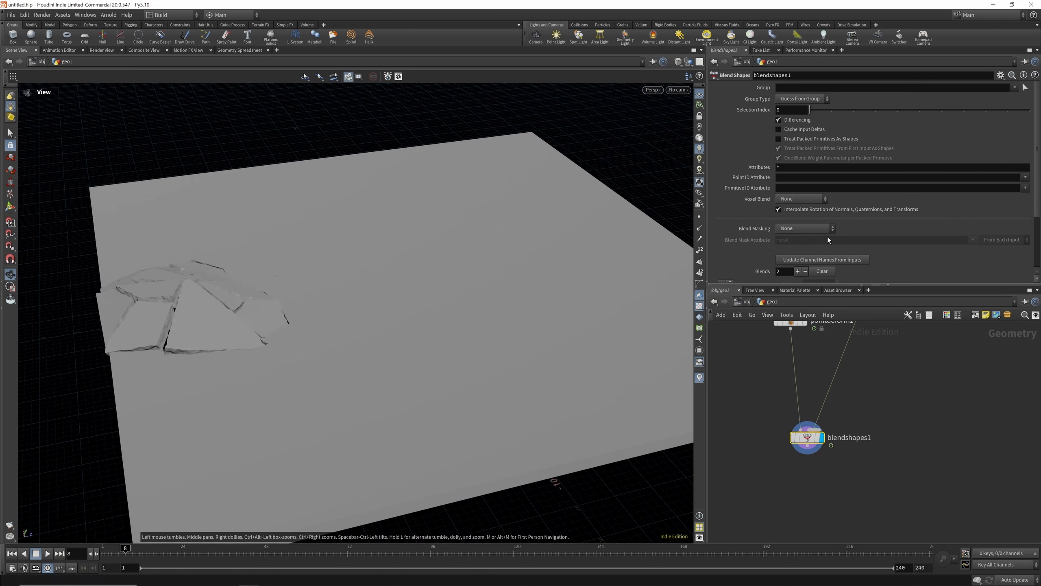
scroll(830, 229, down, 3)
drag(843, 250, 1013, 249)
right_click(794, 251)
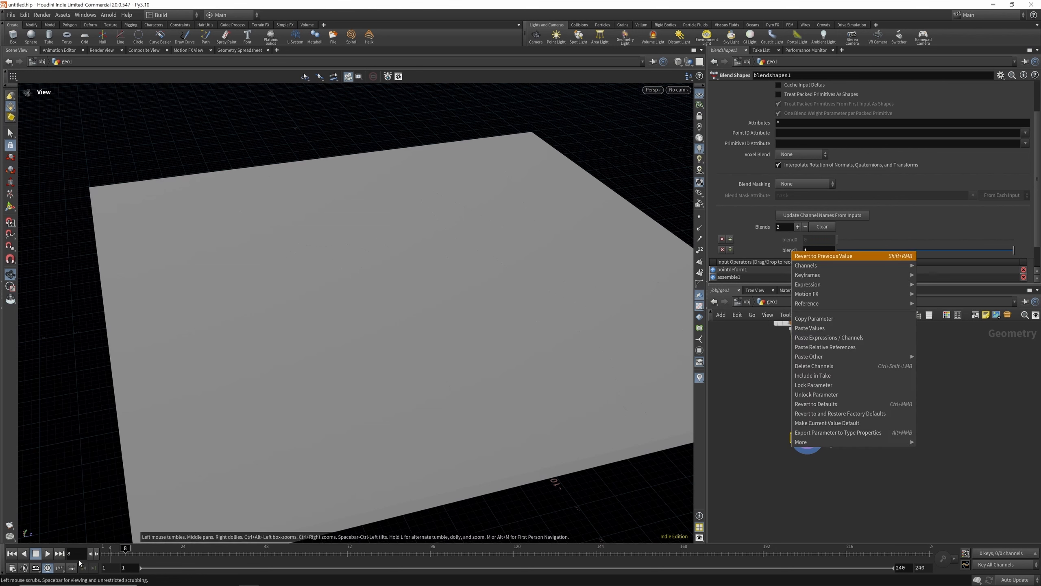
key(Escape)
drag(913, 253, 820, 260)
right_click(781, 250)
mouse_move(814, 276)
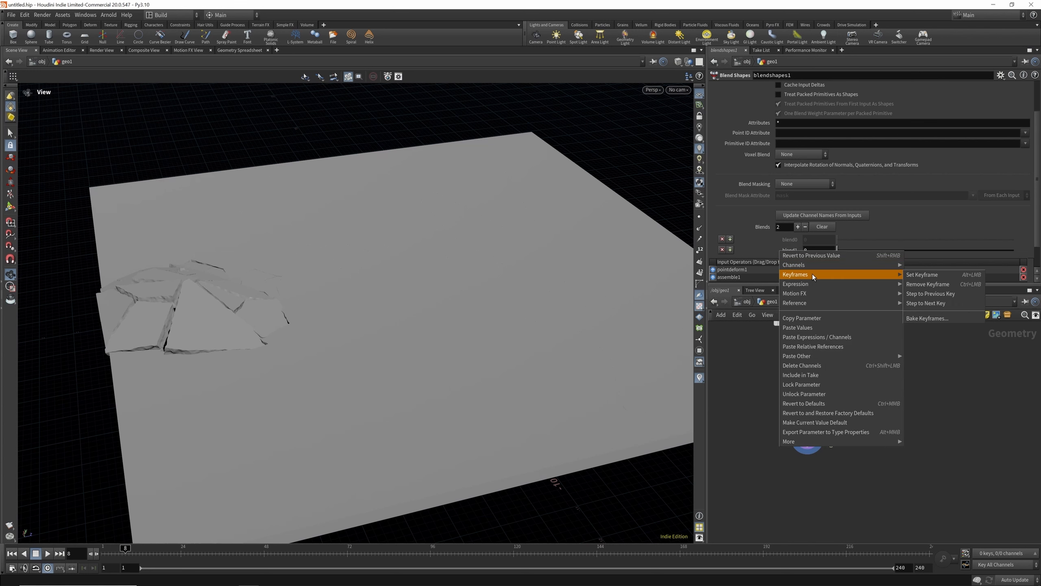
click(924, 277)
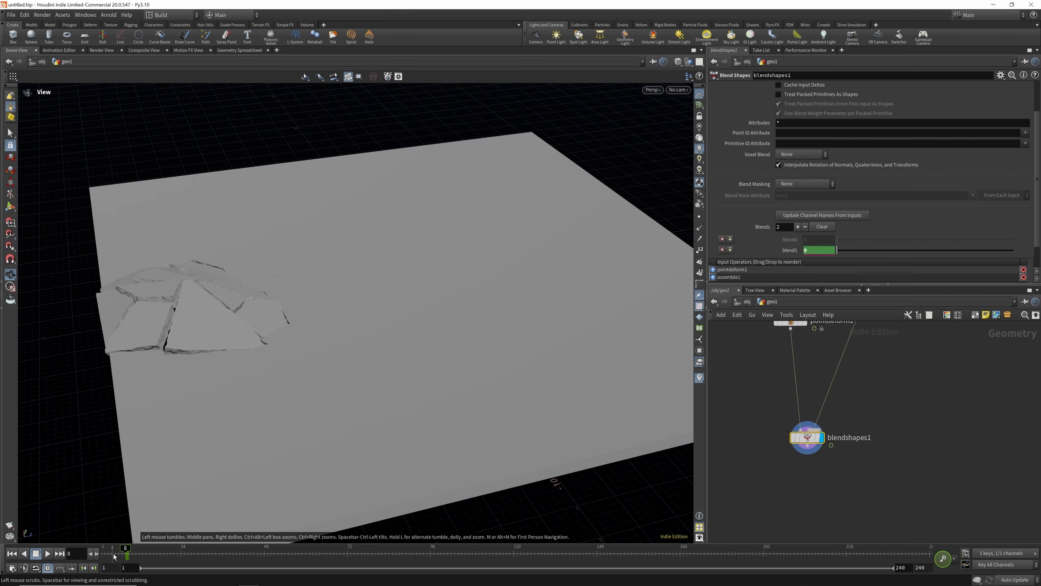
At frame 1, set the Blend Shapes' blend1 weight to 1 and keyframe it.
drag(115, 556, 106, 554)
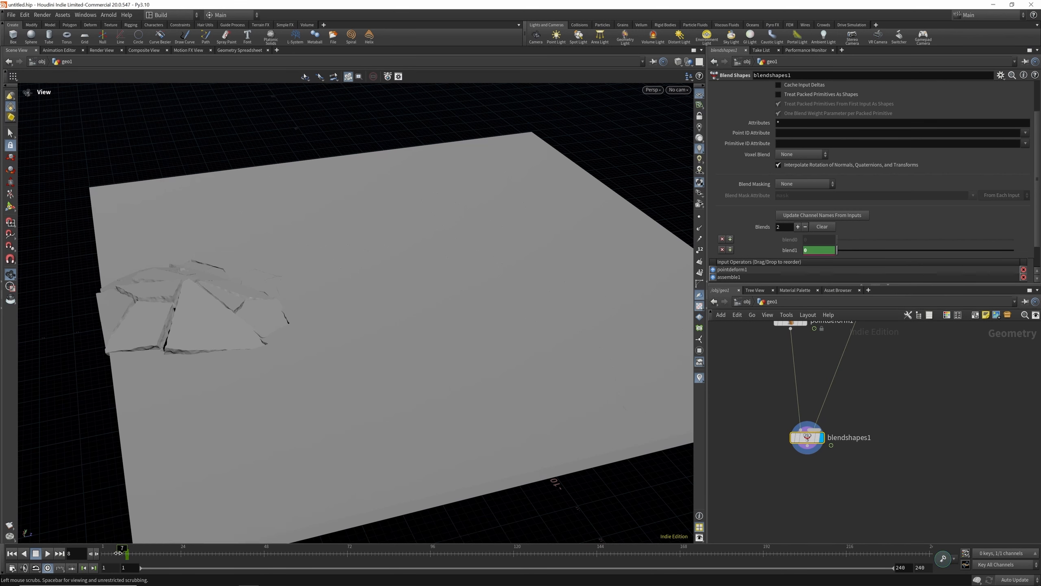
click(851, 251)
right_click(785, 251)
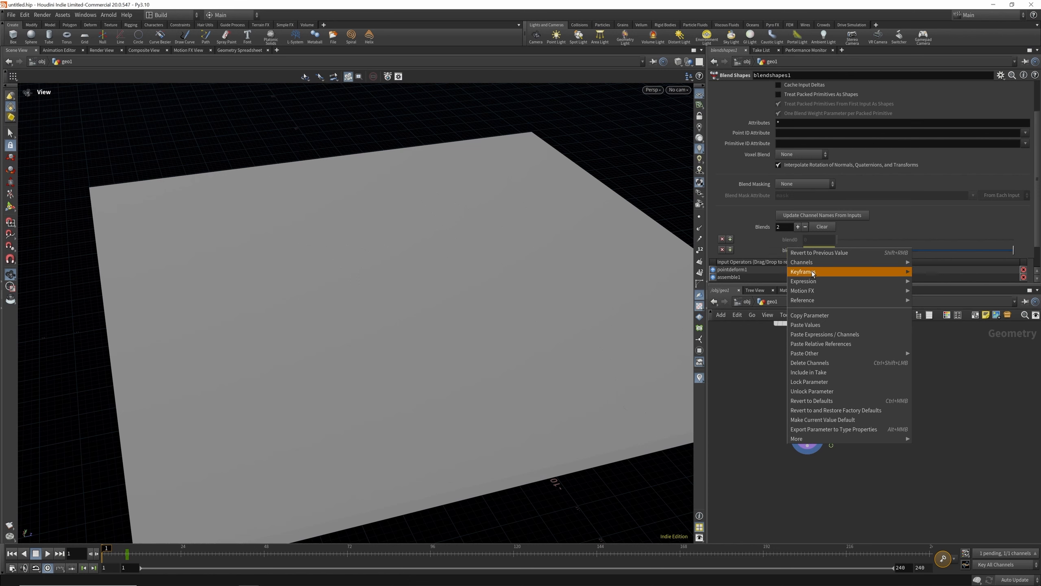
mouse_move(814, 273)
click(927, 273)
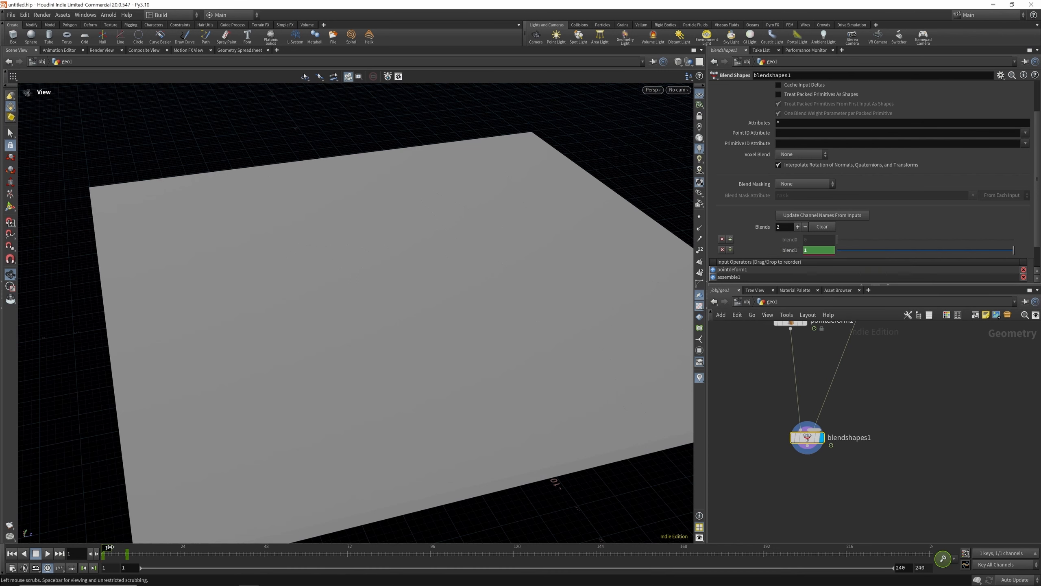
Scrub and play the animation to examine how the ground fracture grows from the intact slab at several angles.
drag(107, 550, 288, 544)
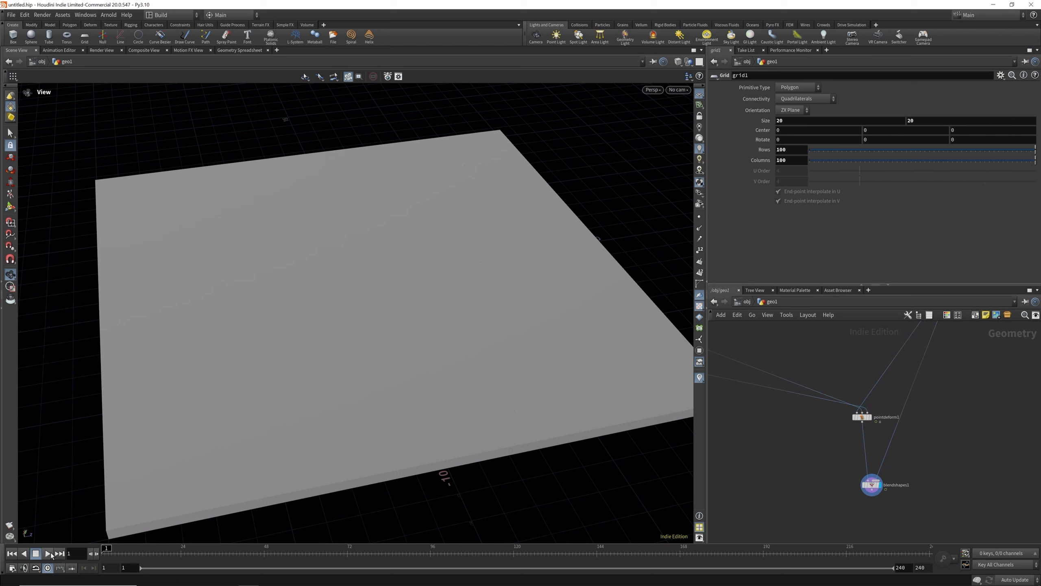
click(49, 553)
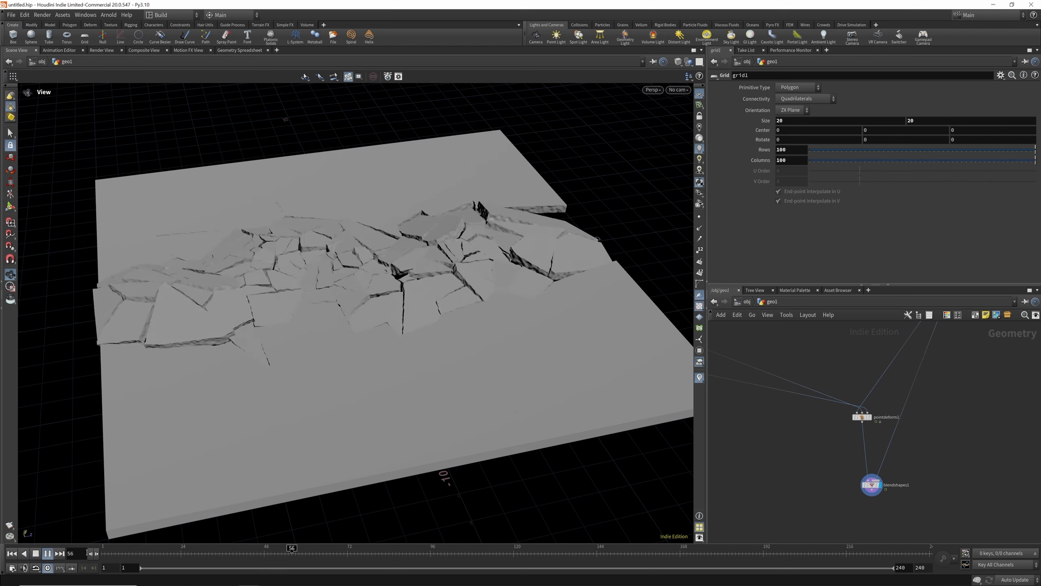
key(ctrl+Up)
click(48, 554)
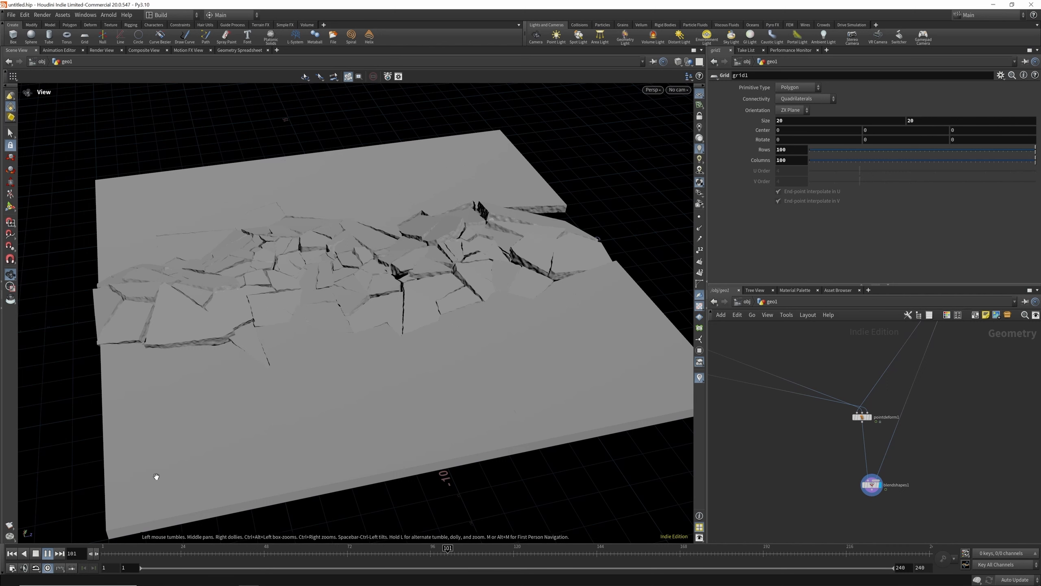
drag(401, 336, 521, 275)
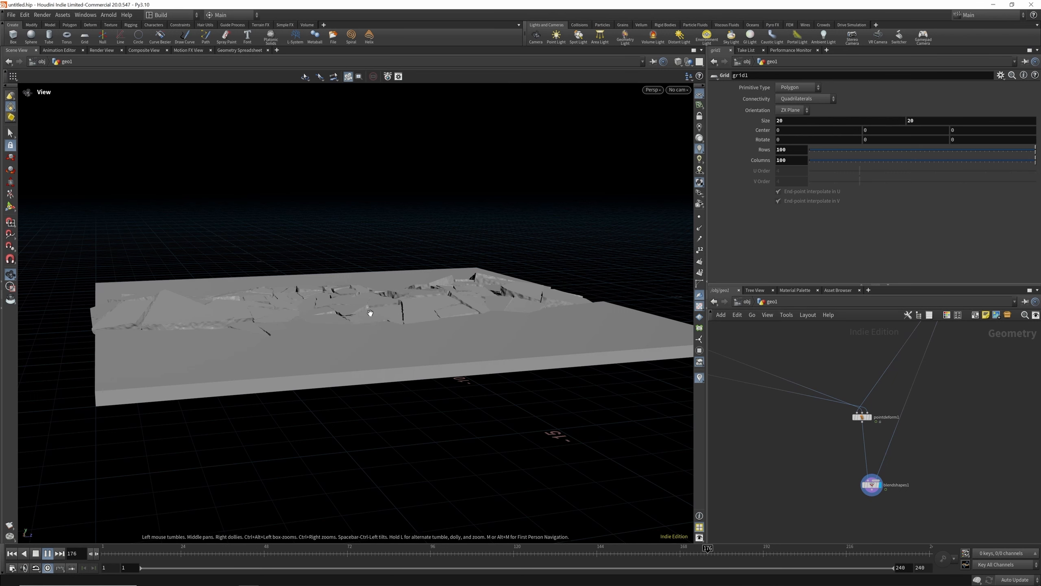
drag(407, 304, 400, 326)
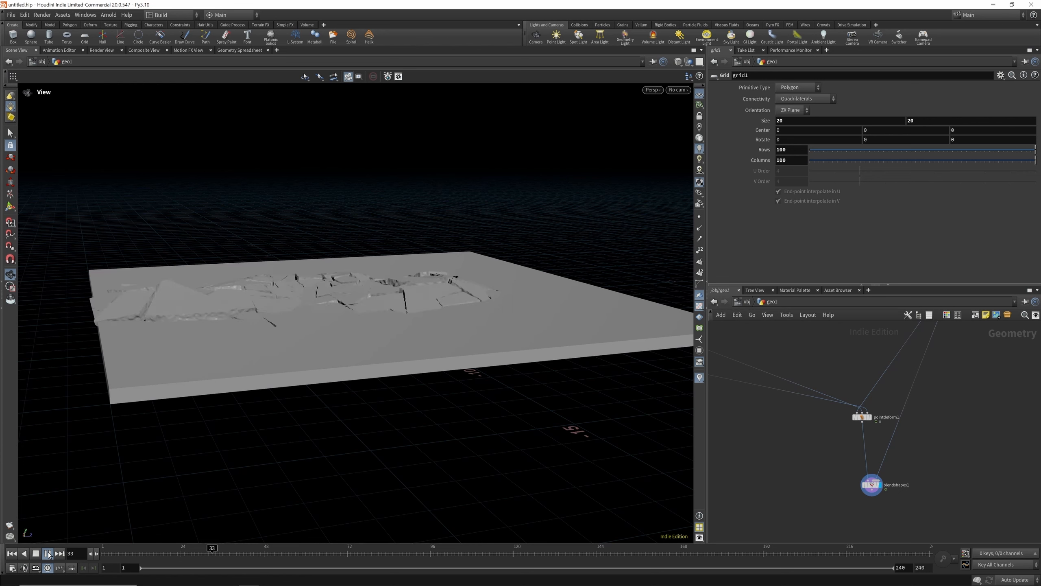
click(49, 554)
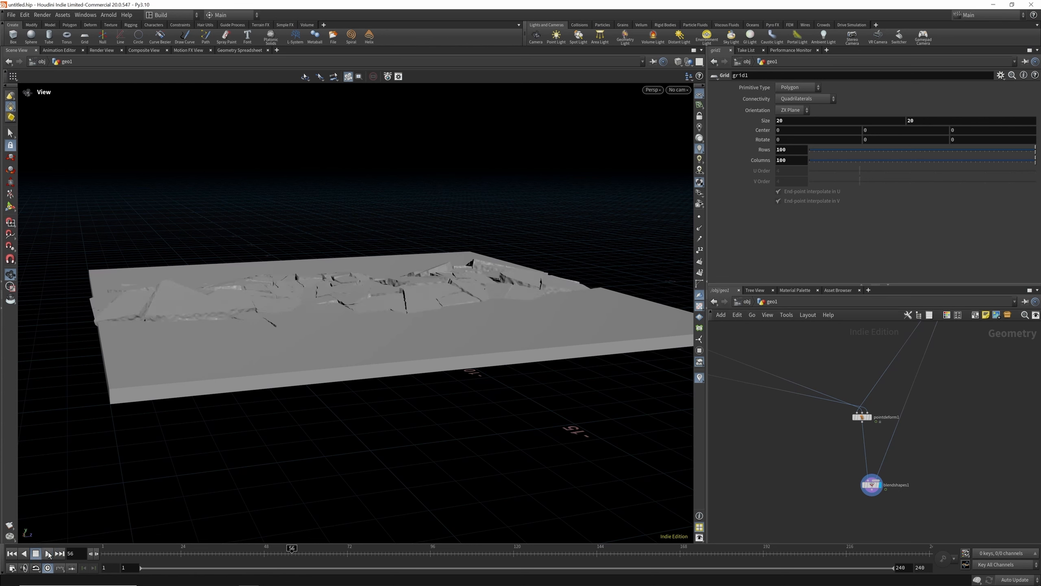
click(153, 553)
drag(160, 556, 184, 553)
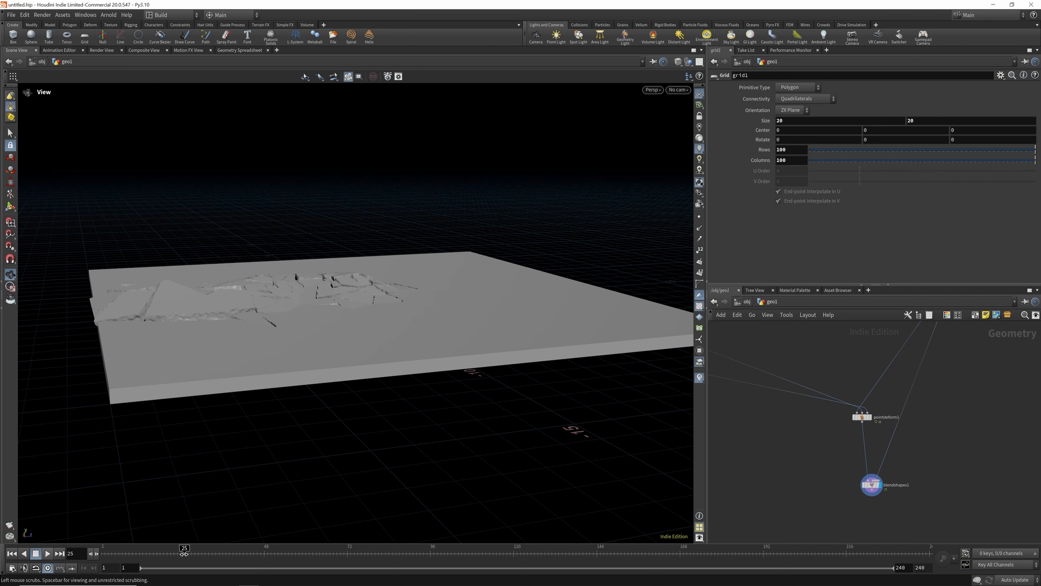
mouse_move(474, 256)
mouse_down()
mouse_move(477, 325)
mouse_move(464, 259)
mouse_up()
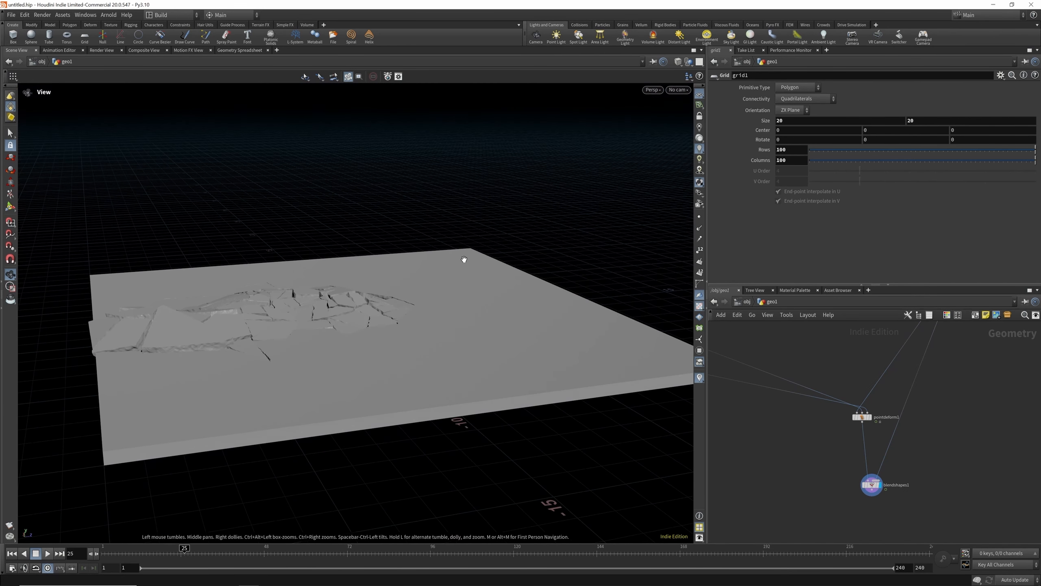
Save the scene to the Desktop as GROUND_DESTRUCTION_LIVE.
click(11, 15)
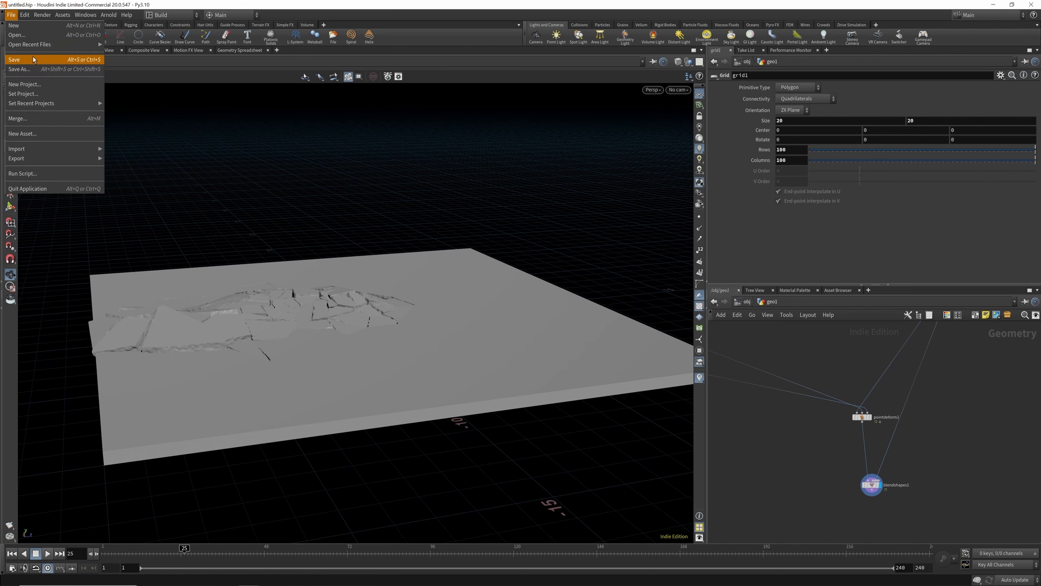
click(33, 66)
click(24, 49)
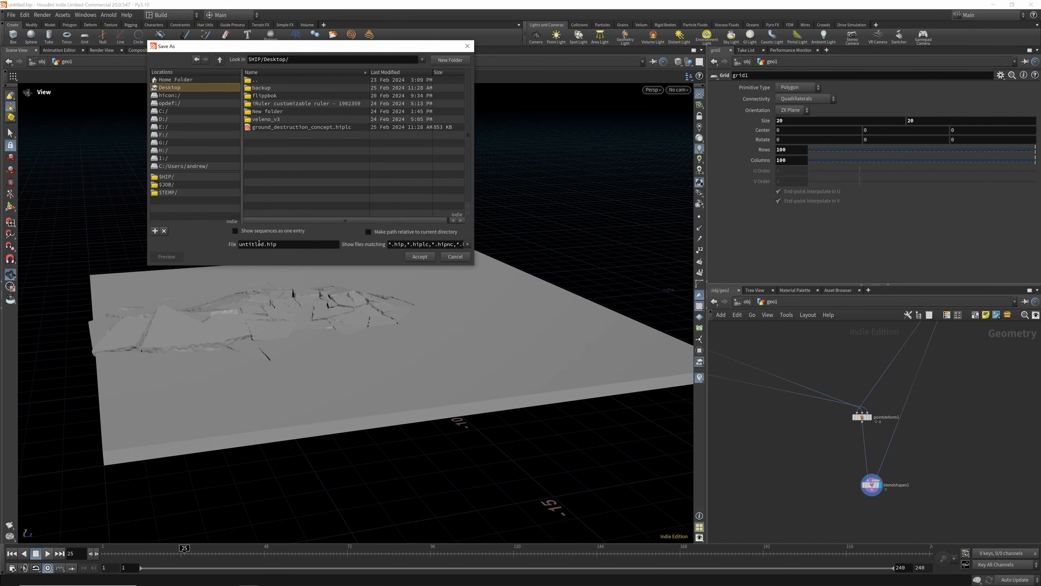
click(262, 244)
text(GROUND DESTRUC)
text(TION_L)
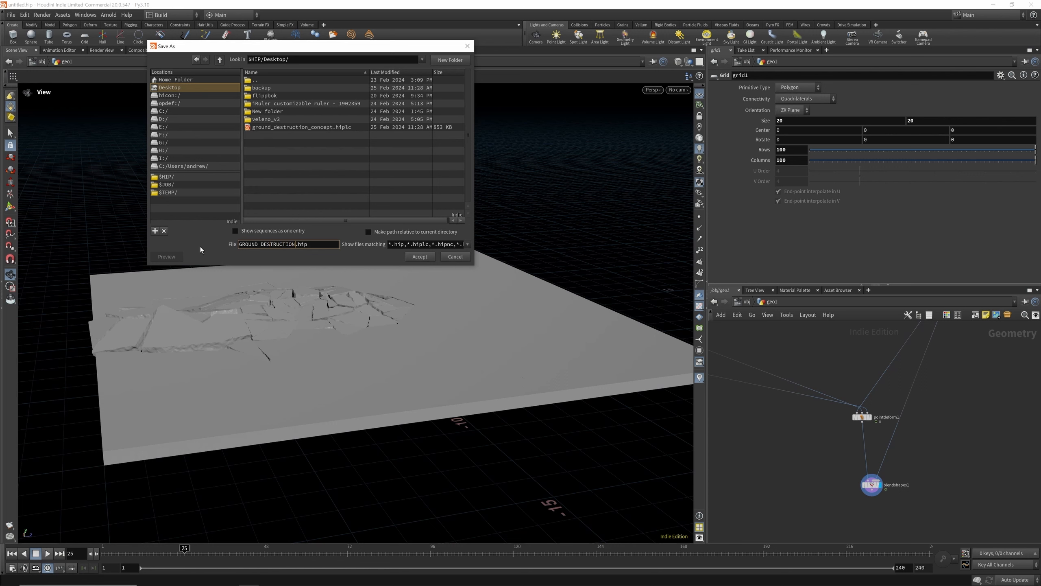
text(IVE)
click(420, 256)
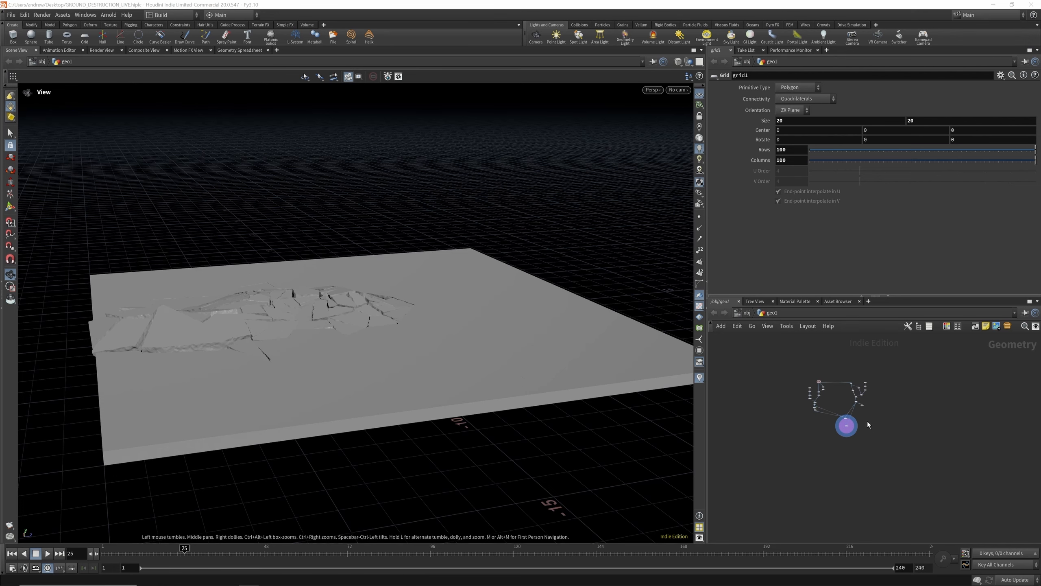
scroll(867, 422, up, 4)
drag(436, 319, 426, 346)
scroll(843, 399, up, 5)
scroll(815, 425, down, 6)
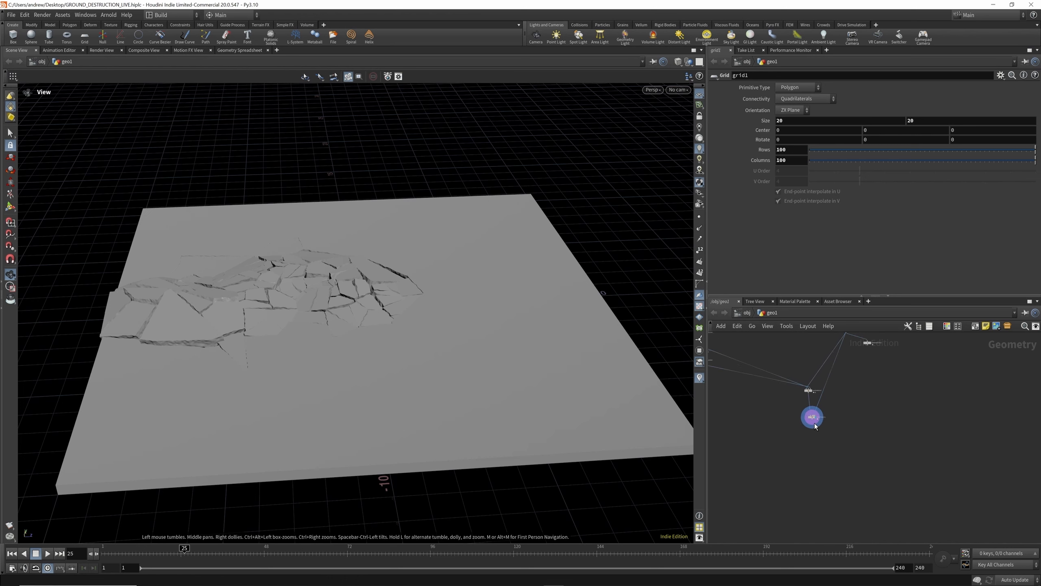
scroll(815, 418, up, 6)
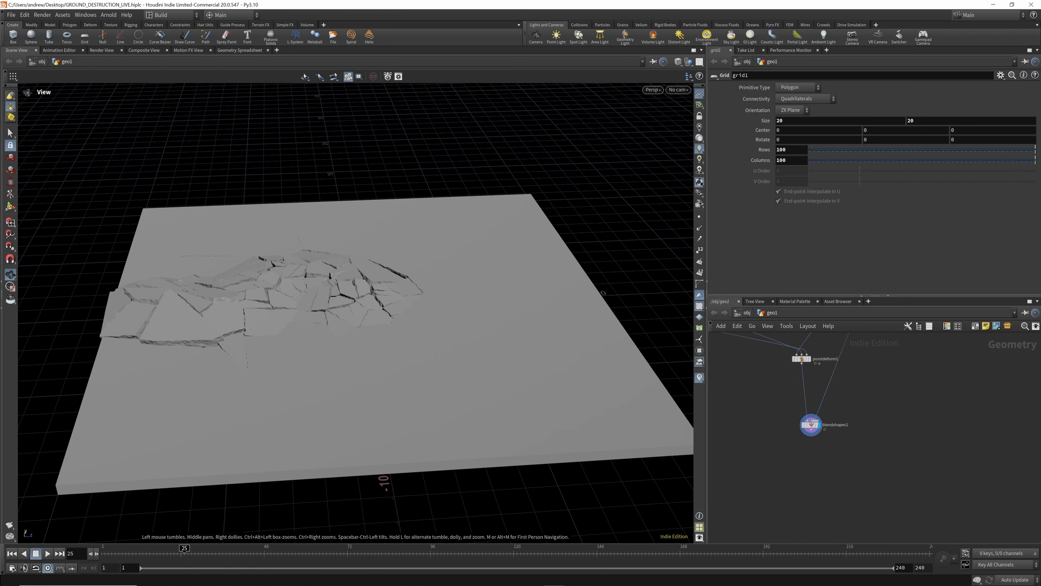
Add a File Cache node fed by blendshapes1, colour it red and align it beneath that node.
key(Tab)
text(file)
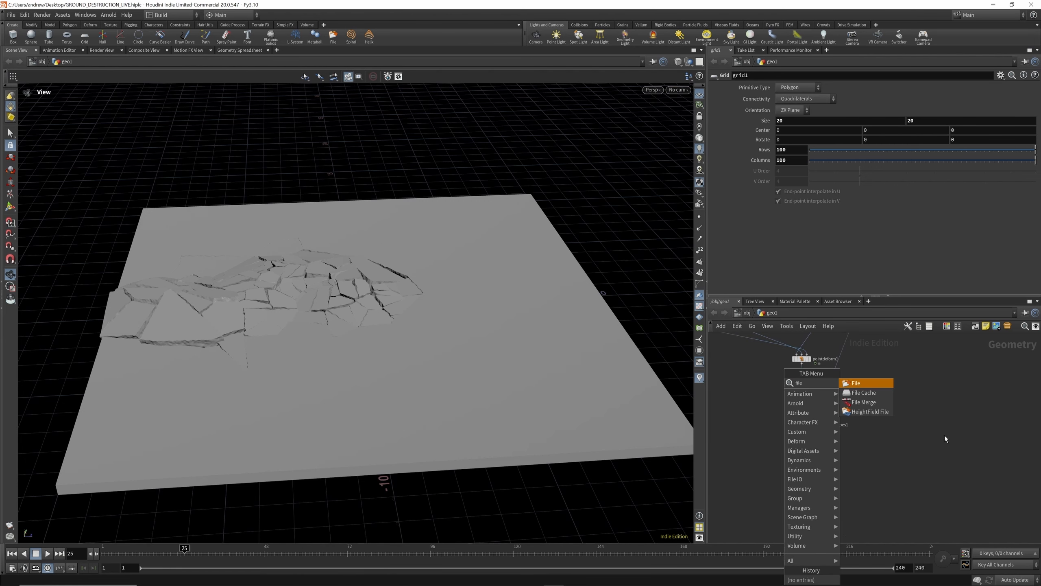
click(863, 393)
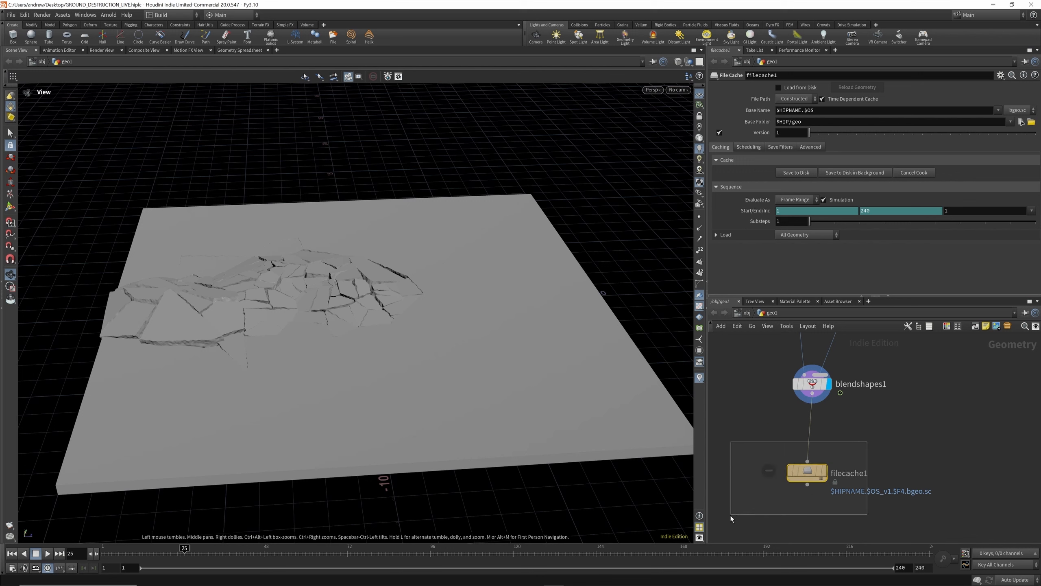
click(945, 327)
click(1008, 507)
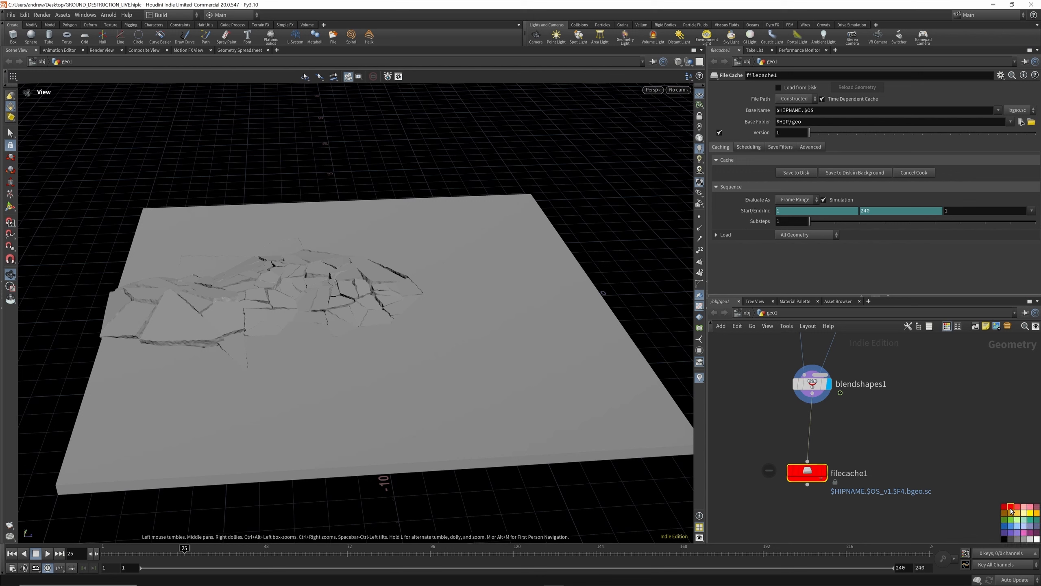
drag(812, 473, 817, 460)
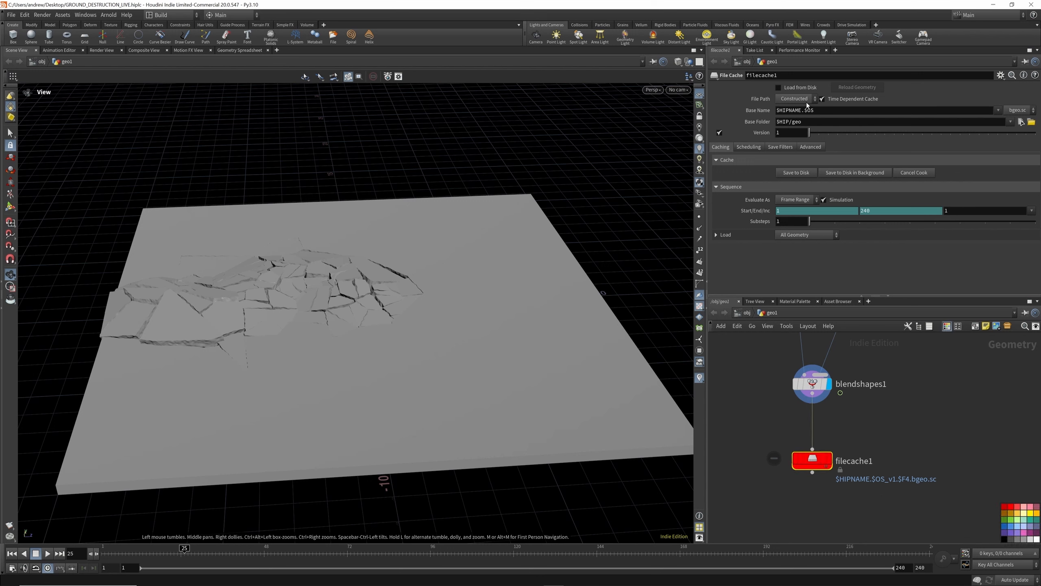
Set the file cache's File Path mode to Explicit and its Geometry File to D:/GROUND_DESTRUCTION_CACHES/$OS/$OS.$F.bgeo.sc.
click(805, 101)
click(792, 114)
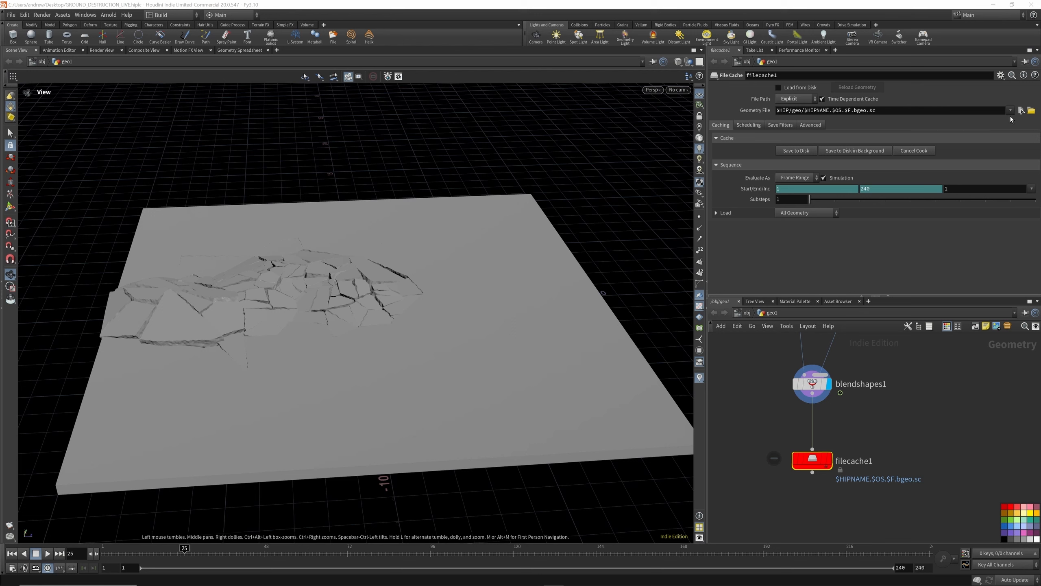
triple_click(844, 110)
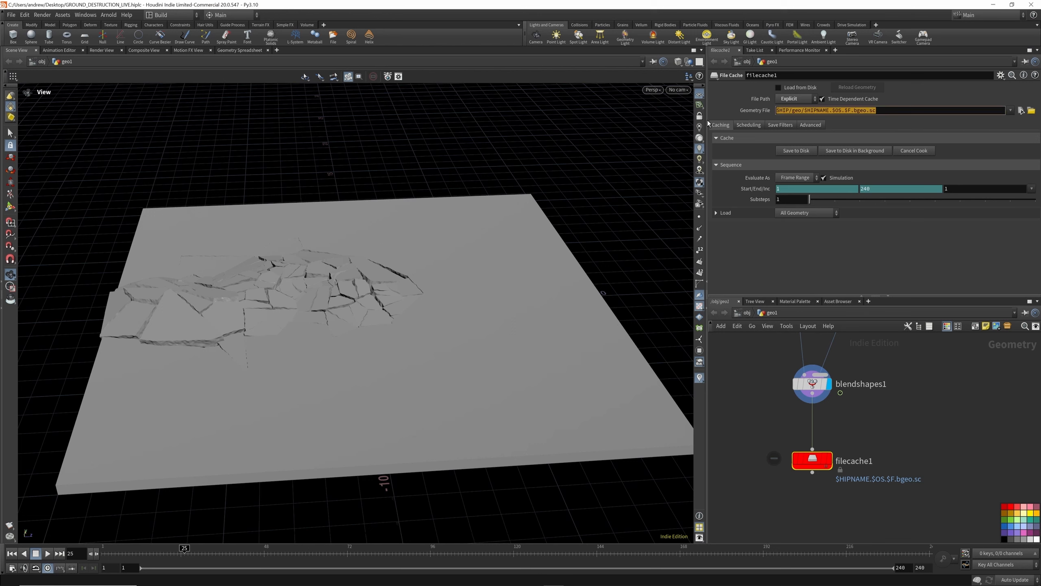
text(D:/GROUND_DESTRUCTION_CACHES/$OS/$OS.$F.bgeo.sc)
key(Return)
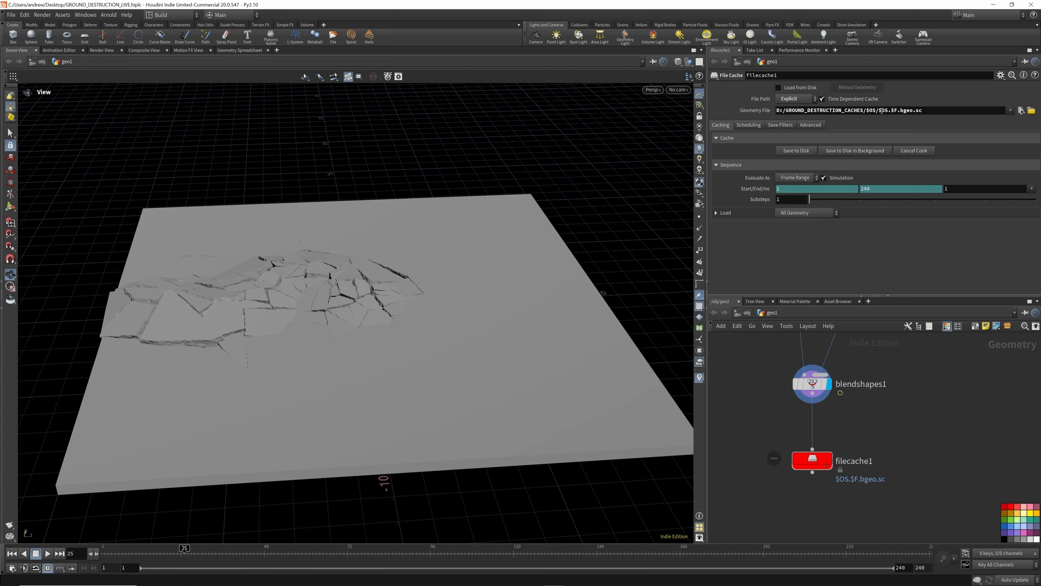
Rename the file cache CACHE_FAKE_RBD, save its frame range to disk and display the cached node.
double_click(833, 461)
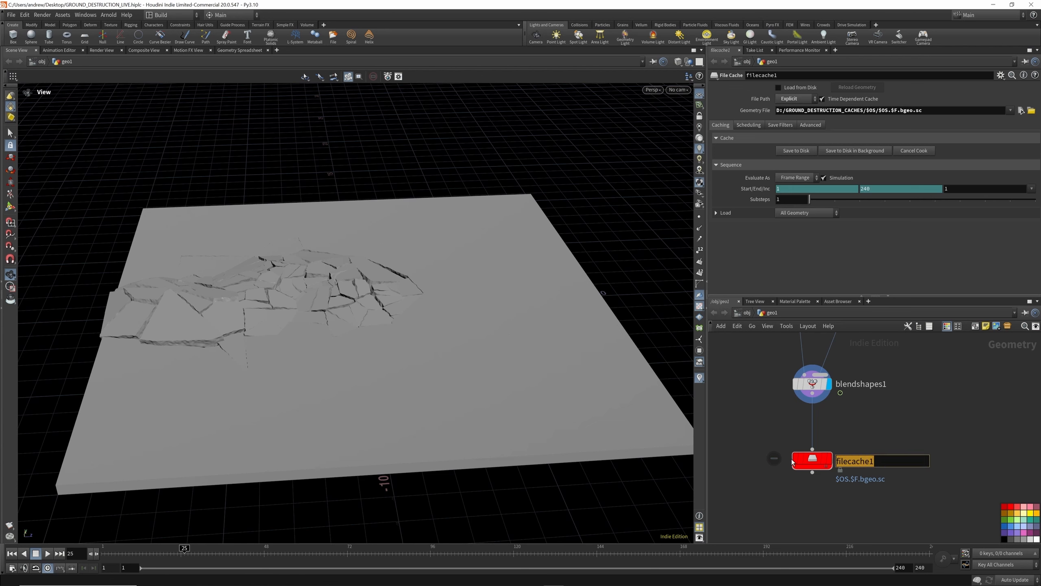
text(CACHE_FAKE_RBD)
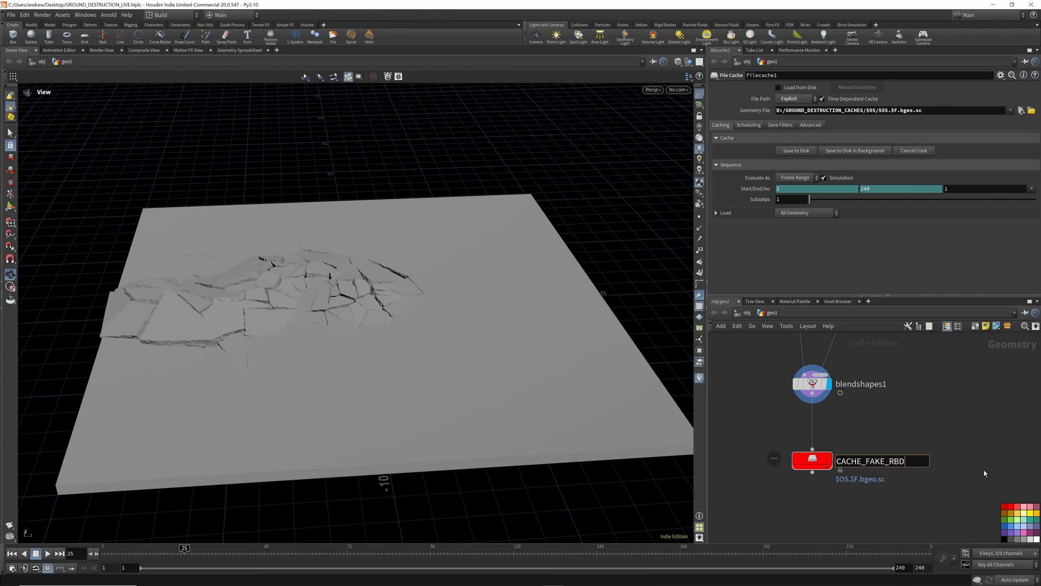
key(Return)
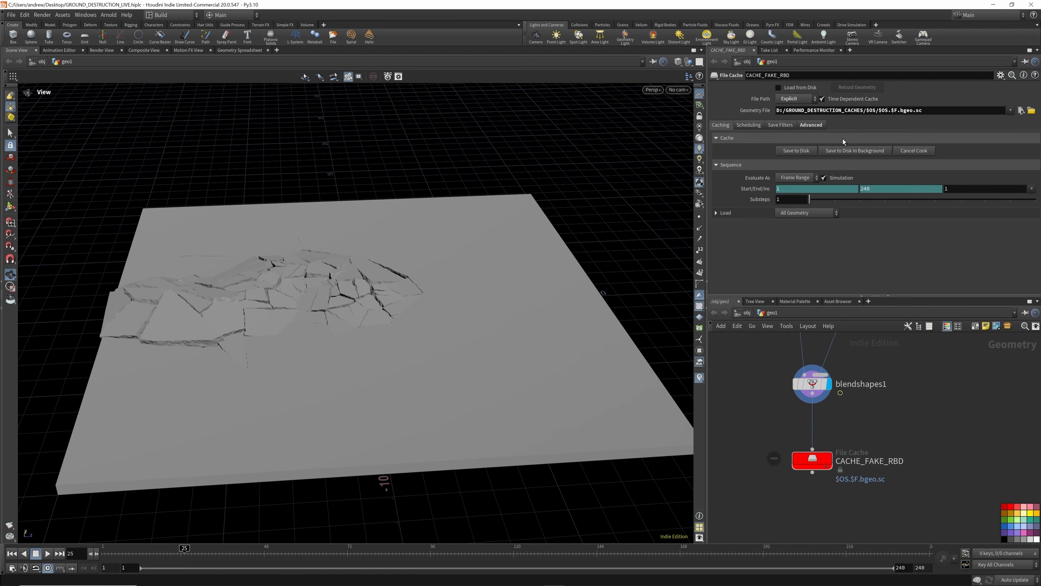
click(803, 153)
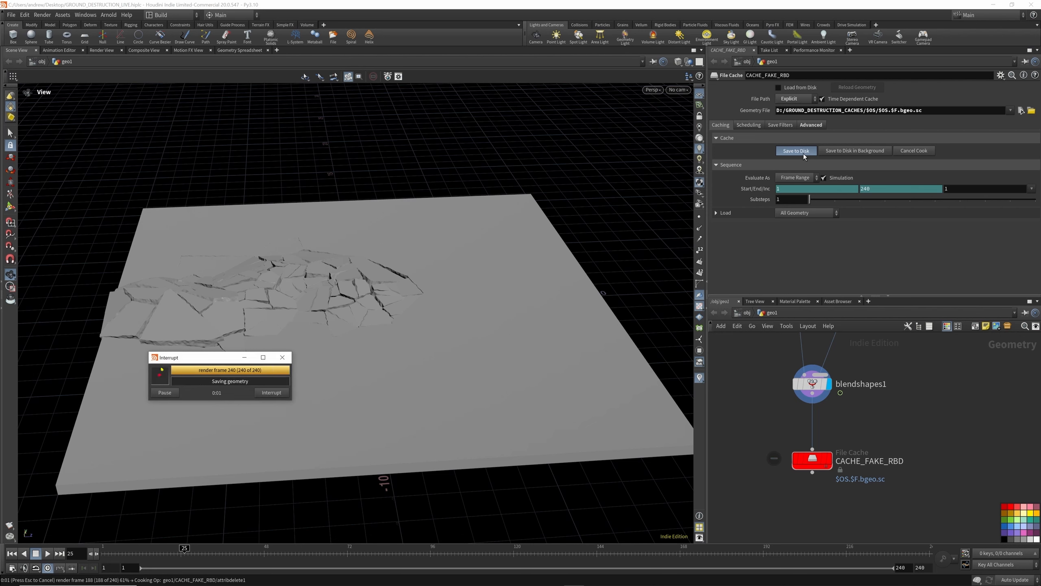
mouse_move(829, 441)
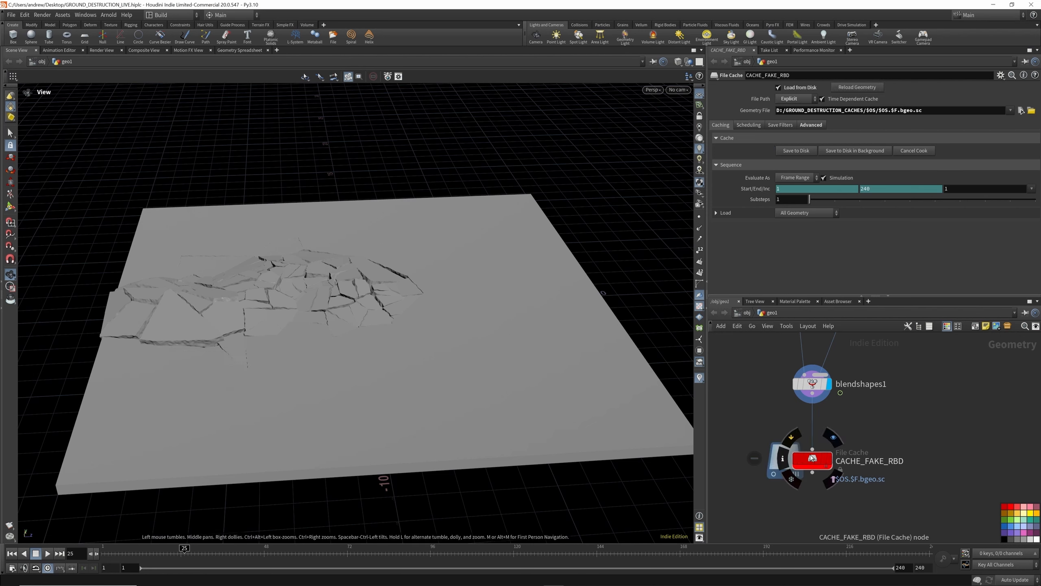
scroll(820, 462, down, 3)
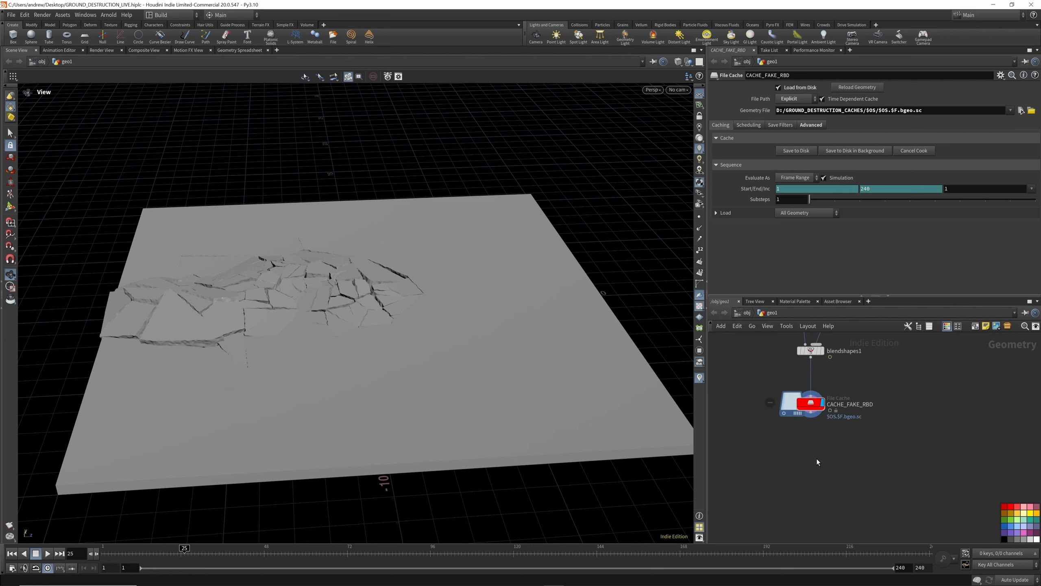
Add an Unpack node, wire it after CACHE_FAKE_RBD and display its result.
key(Tab)
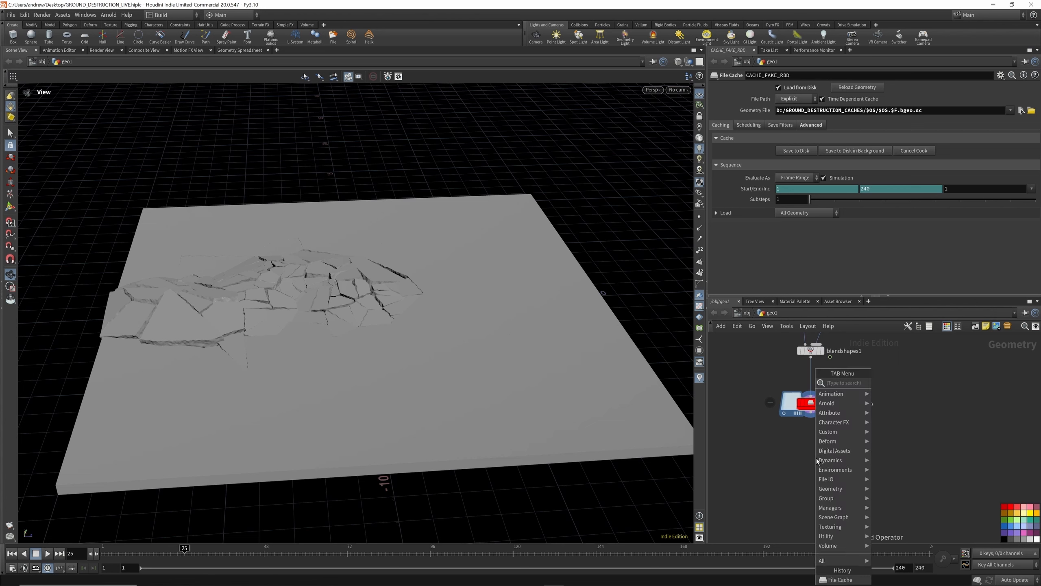
text(u)
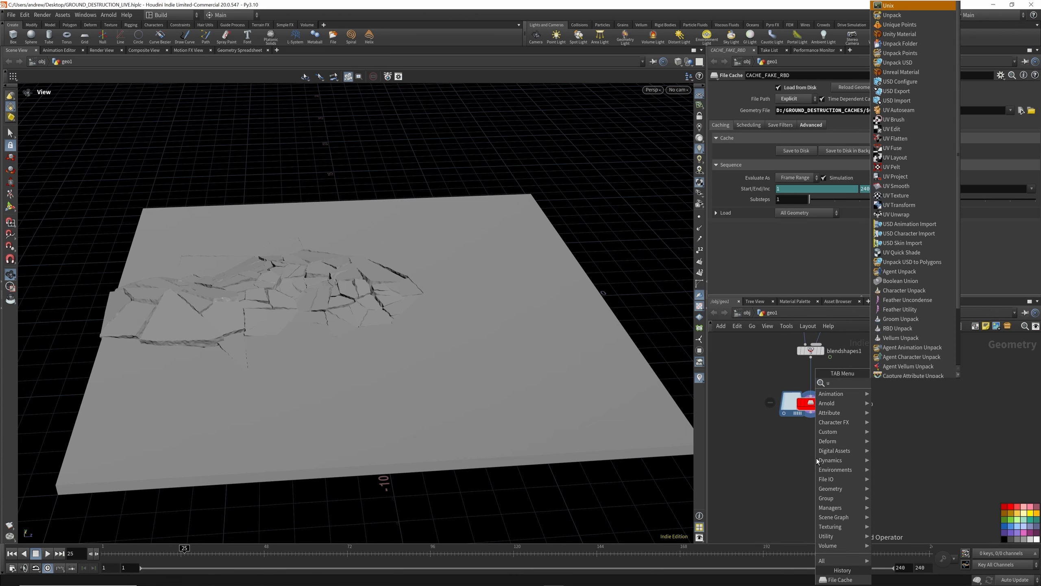
text(np)
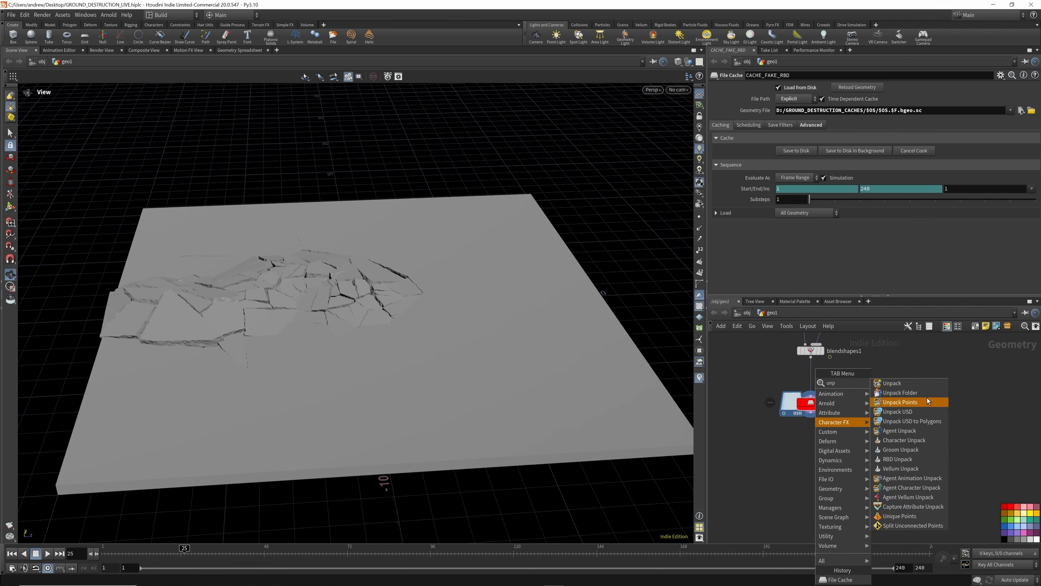
click(914, 384)
click(812, 453)
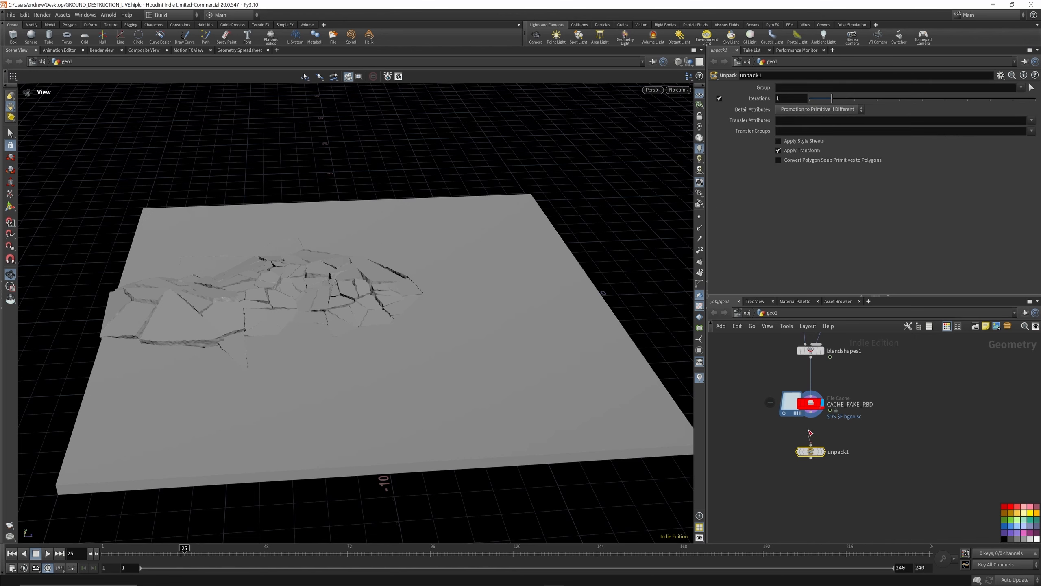
drag(810, 432, 811, 415)
click(822, 451)
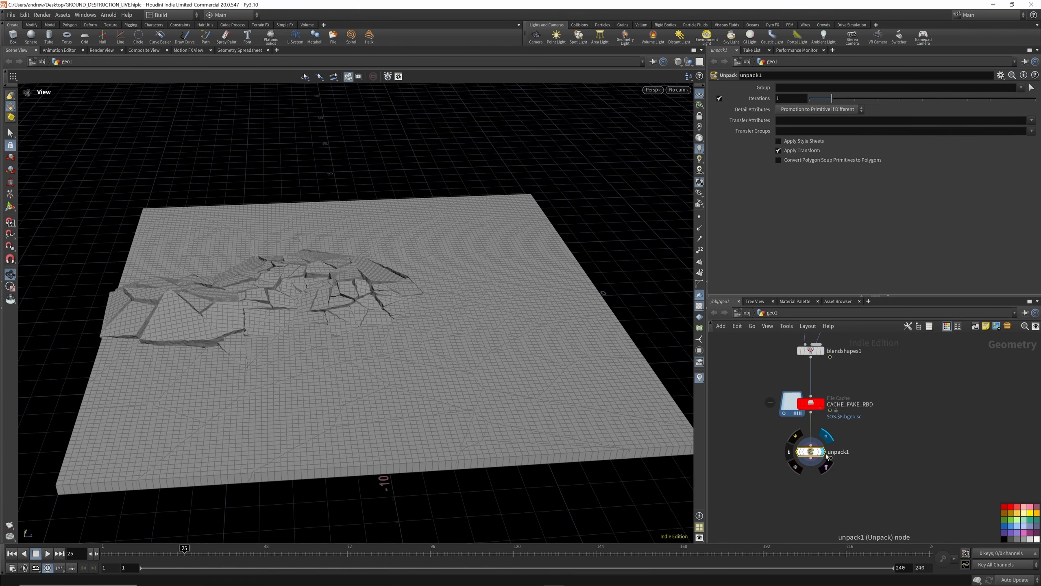
drag(337, 258, 337, 271)
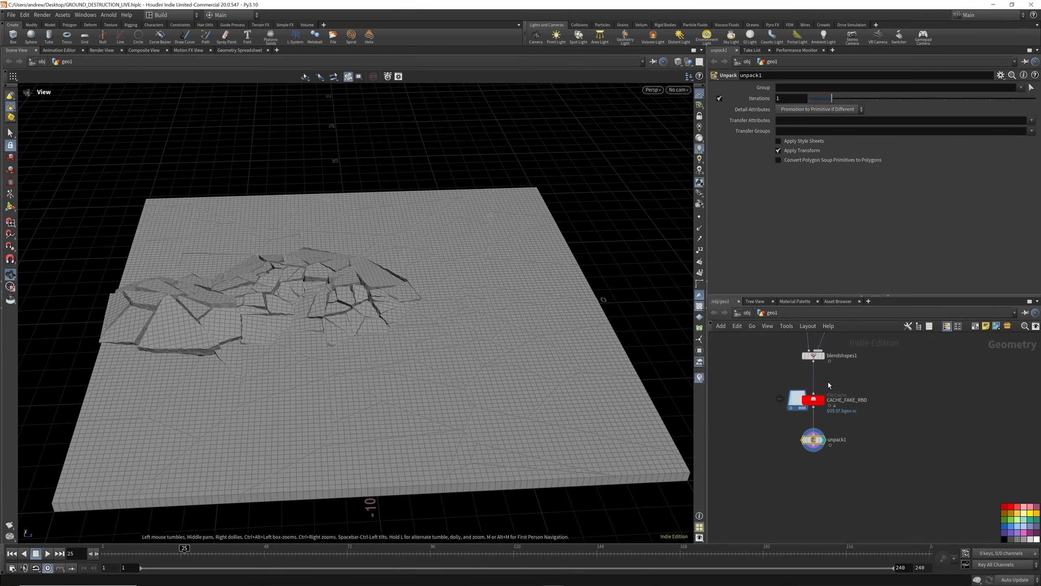
Add a Trail node after unpack1, set its Result Type to Compute Velocity and display it.
middle_drag(828, 455, 827, 421)
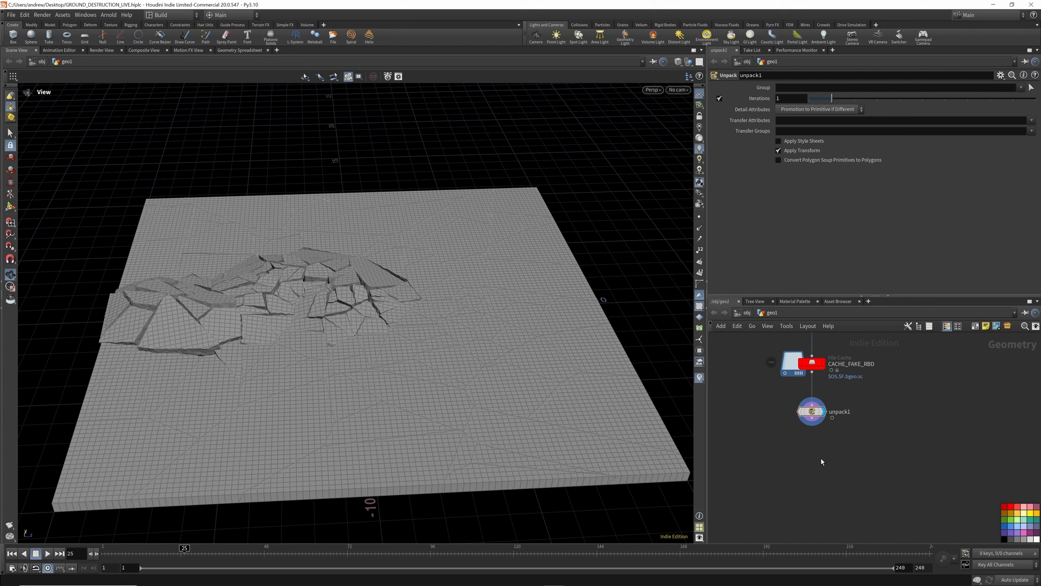
key(Tab)
text(time)
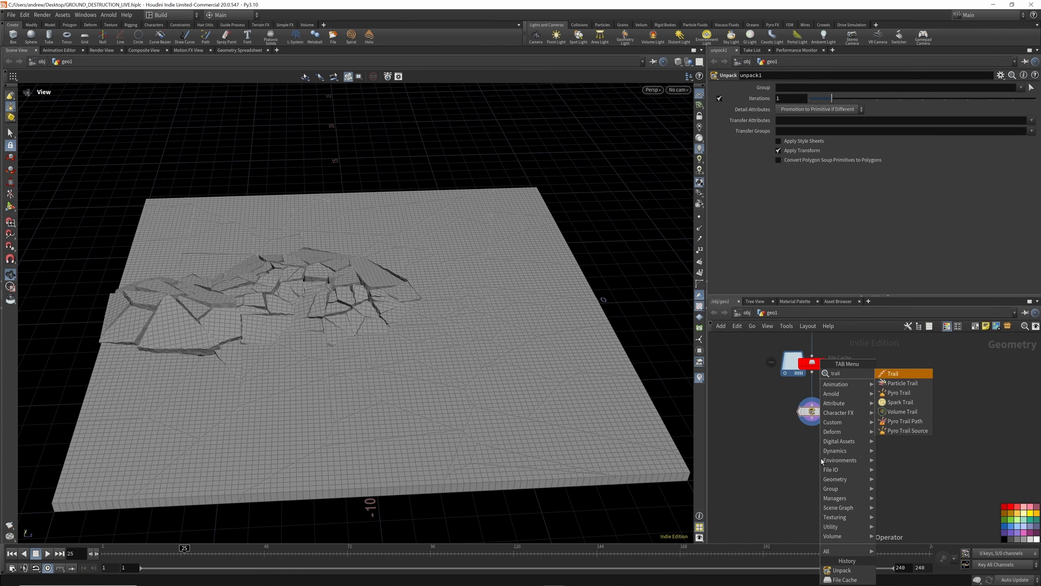
key(Return)
click(807, 466)
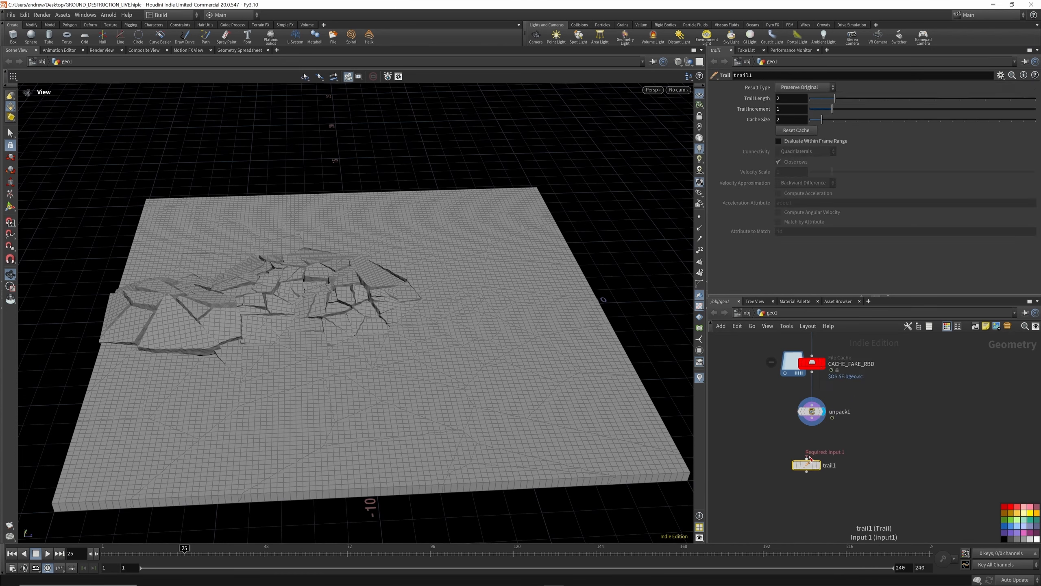
click(803, 87)
click(799, 125)
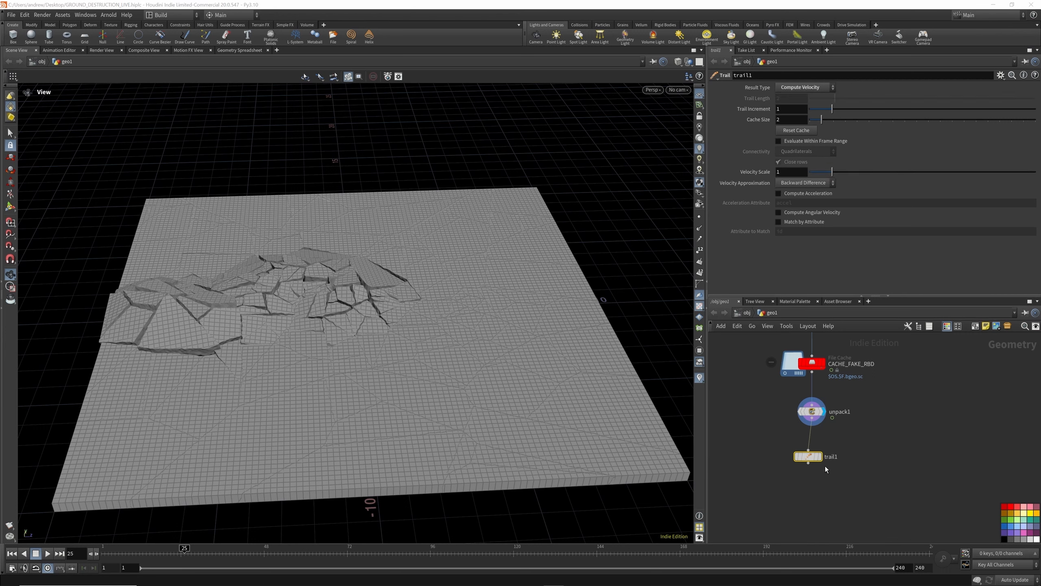
scroll(825, 465, down, 2)
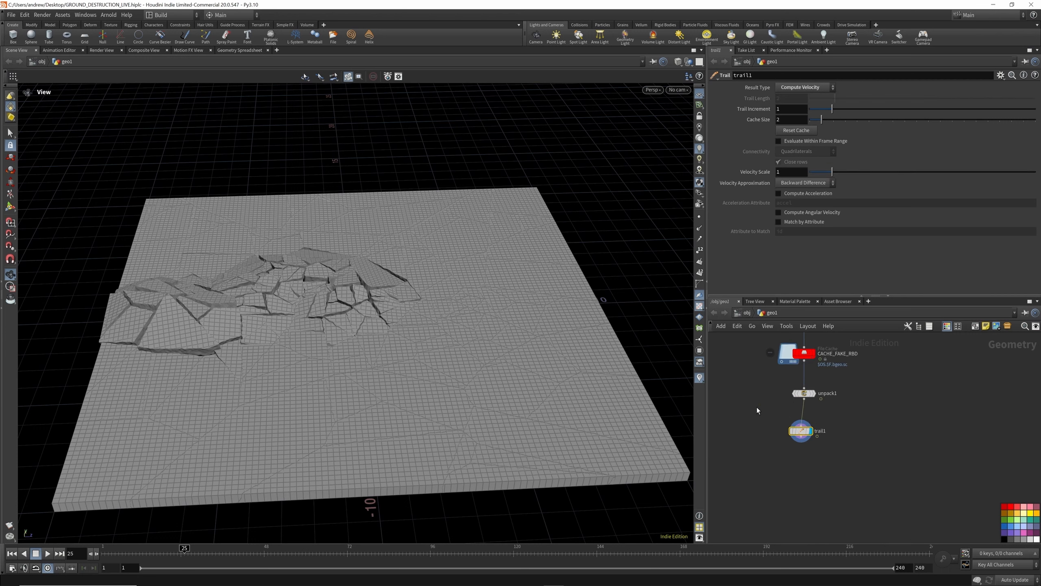
scroll(784, 394, down, 1)
scroll(833, 403, up, 1)
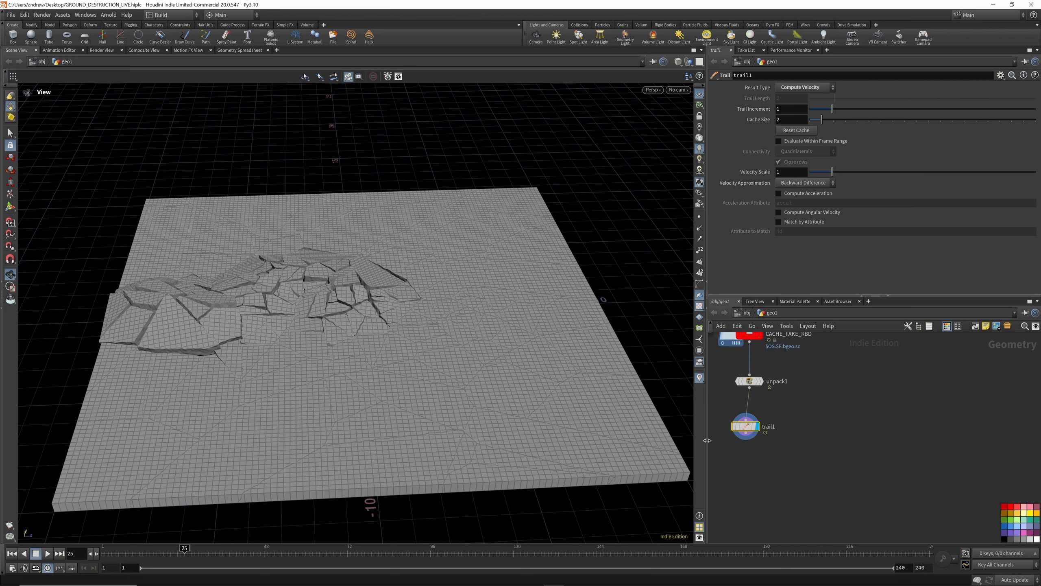
Add a Null node fed by trail1 and rename it COL_GEO.
key(Tab)
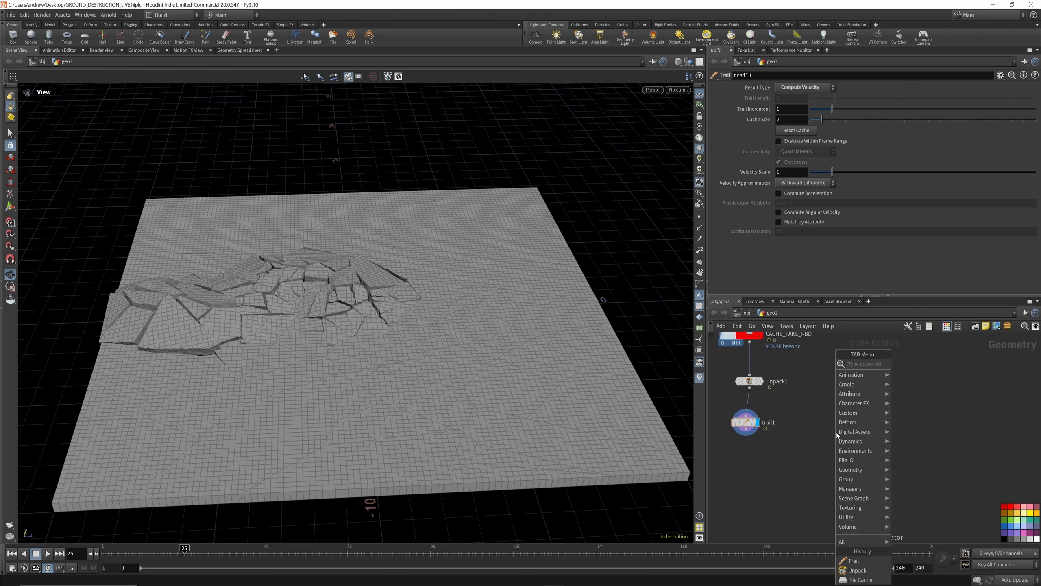
text(nul)
click(904, 363)
click(908, 459)
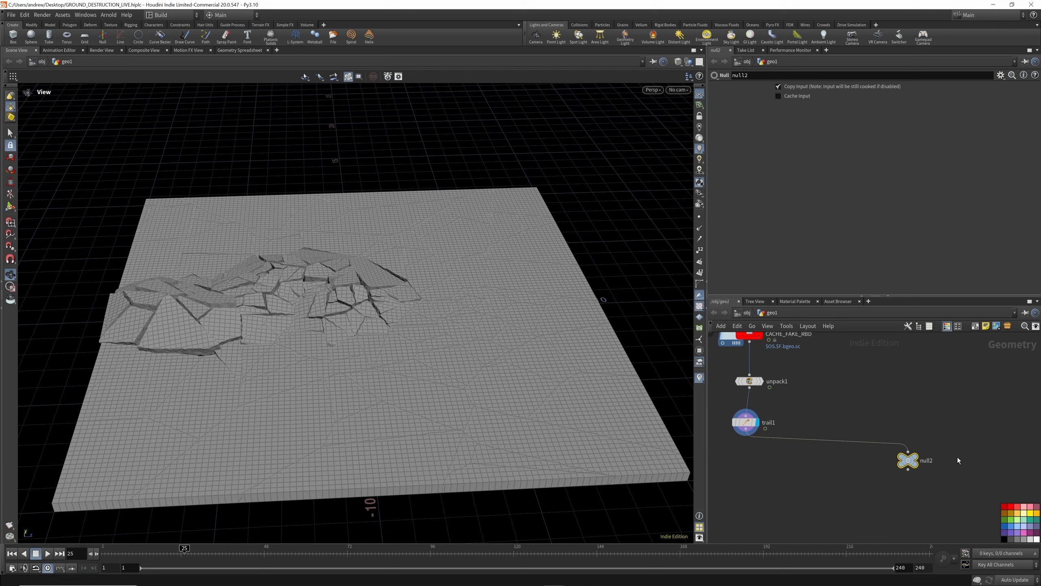
text(COL_)
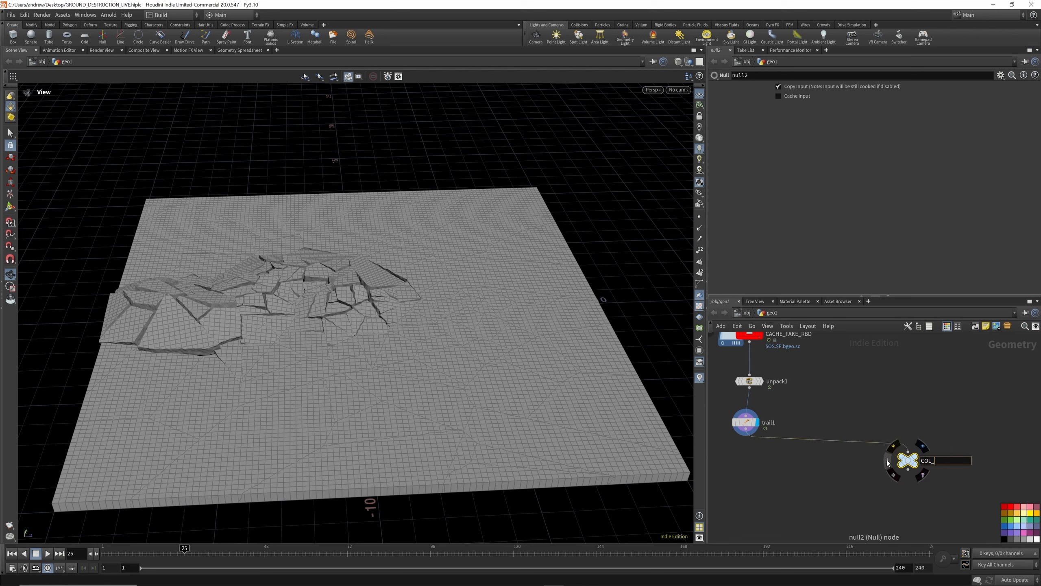
text(GEO)
key(Return)
scroll(926, 446, down, 4)
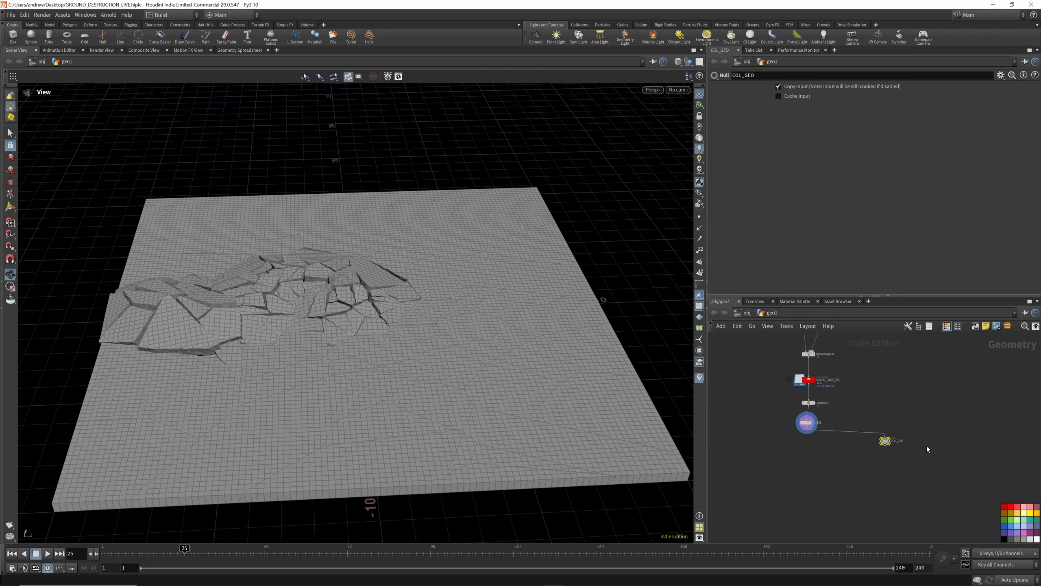
Add a VDB from Polygons node beside COL_GEO, wire it to trail1 and display it.
scroll(927, 446, up, 3)
click(924, 442)
key(Tab)
text(vd)
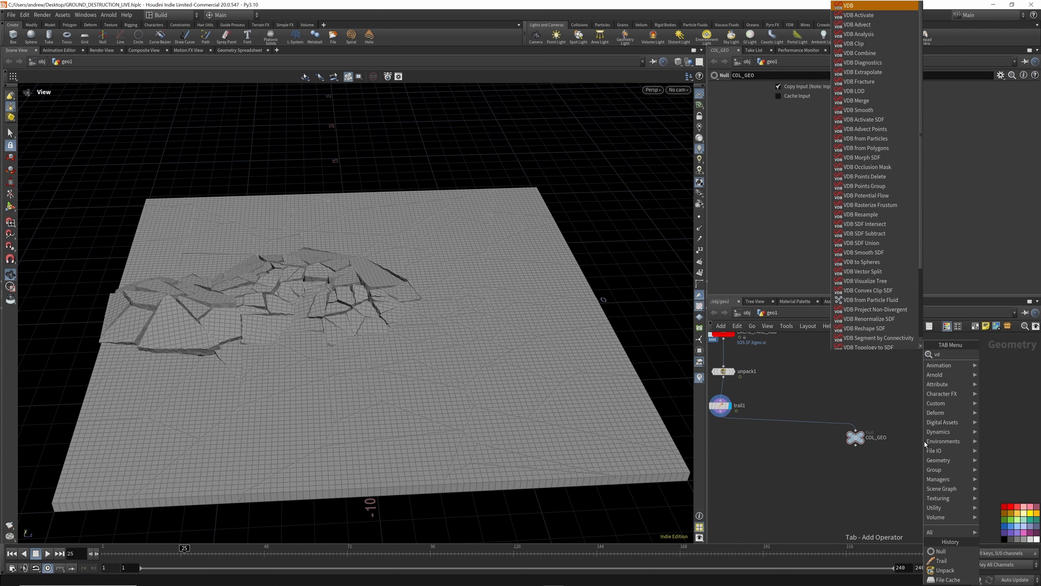
text(b from poly)
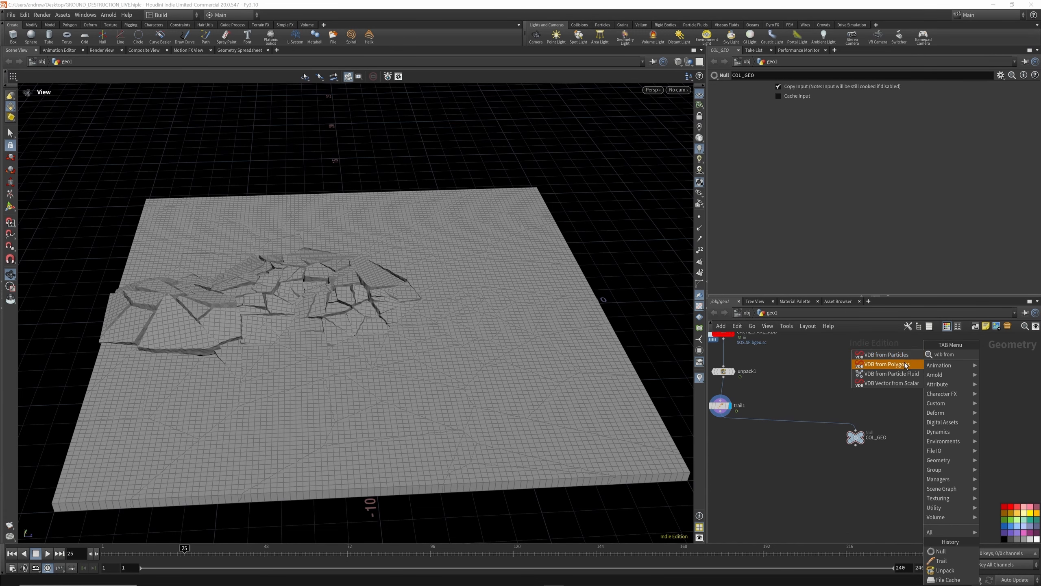
key(Return)
click(948, 434)
drag(947, 428, 781, 414)
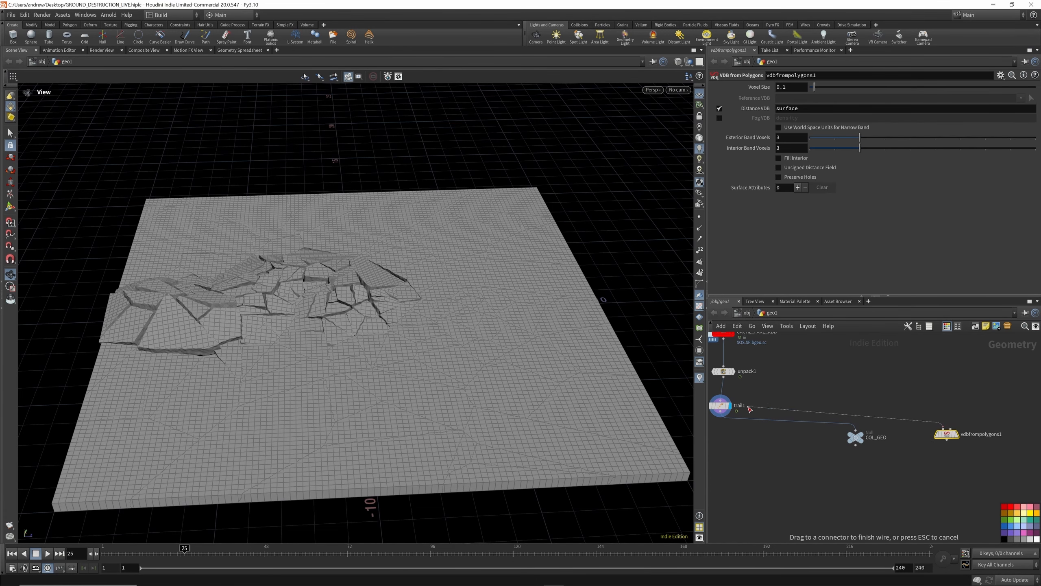
click(956, 434)
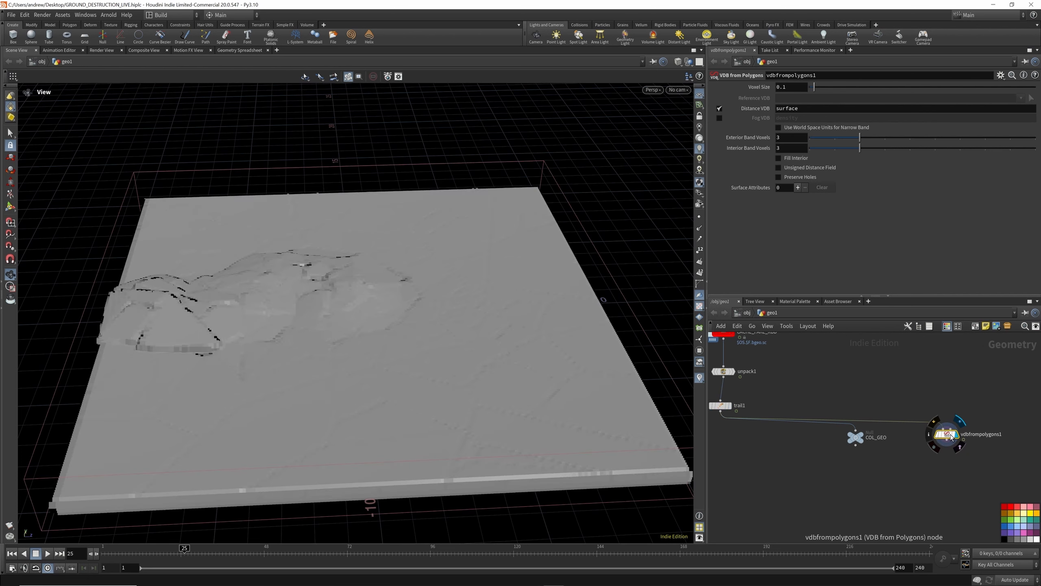
Set the VDB from Polygons node's Voxel Size to 0.05.
double_click(785, 87)
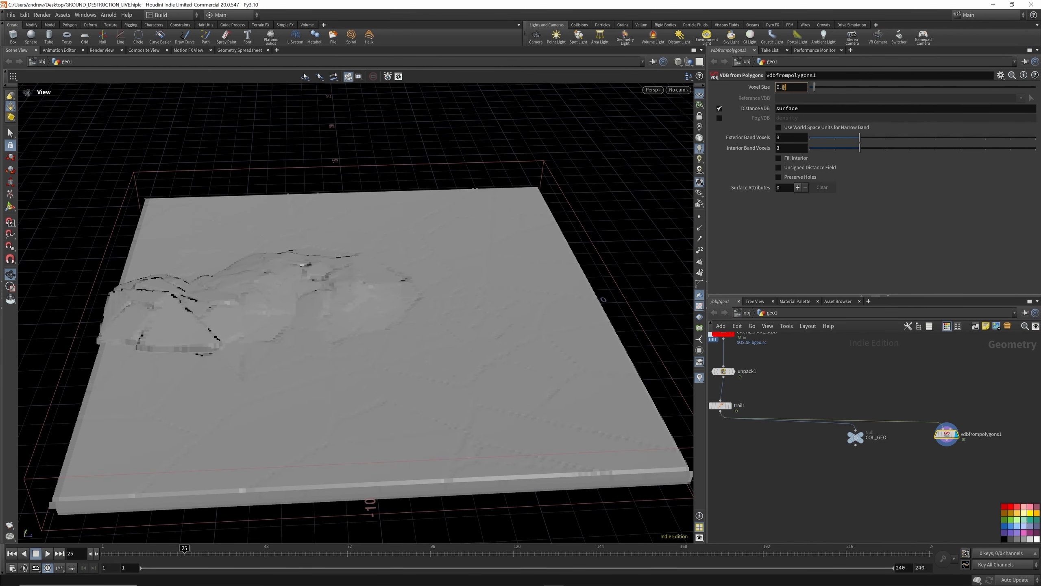
text(05)
key(Return)
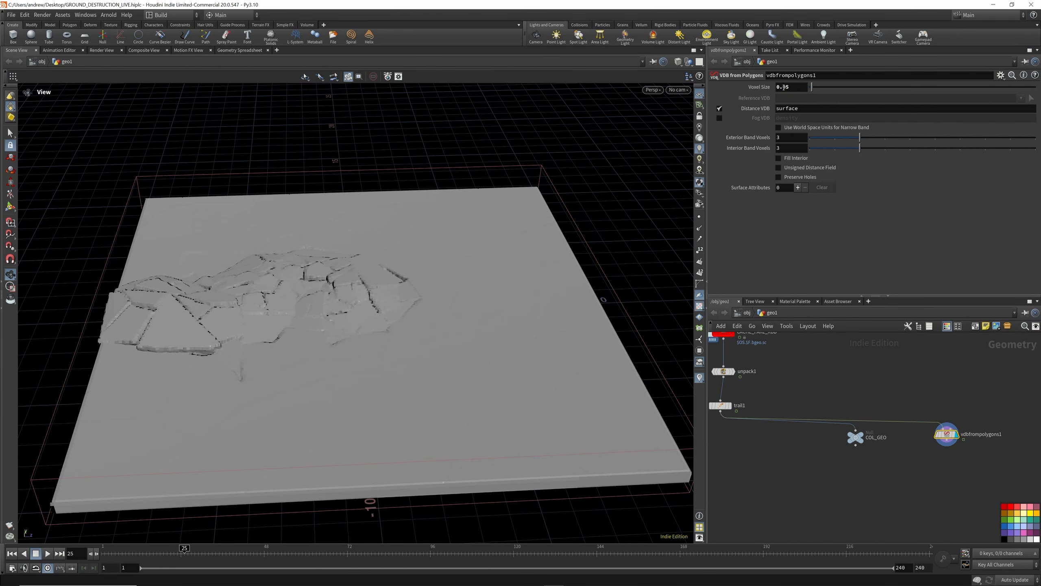
Duplicate the COL_GEO null, feed the copy from vdbfrompolygons1 and rename it COL_VDB.
scroll(929, 418, down, 3)
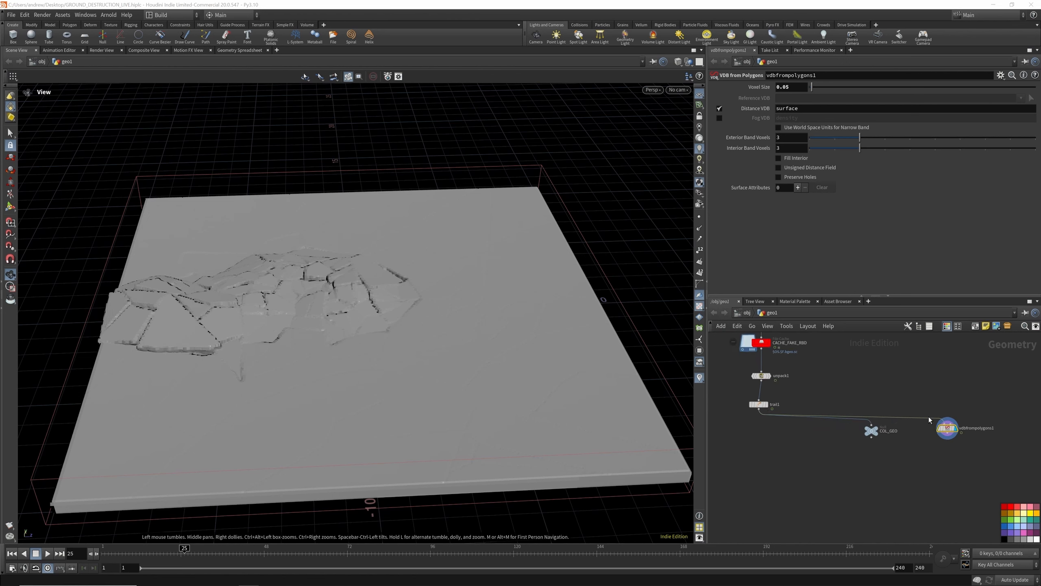
alt+drag(873, 433, 958, 469)
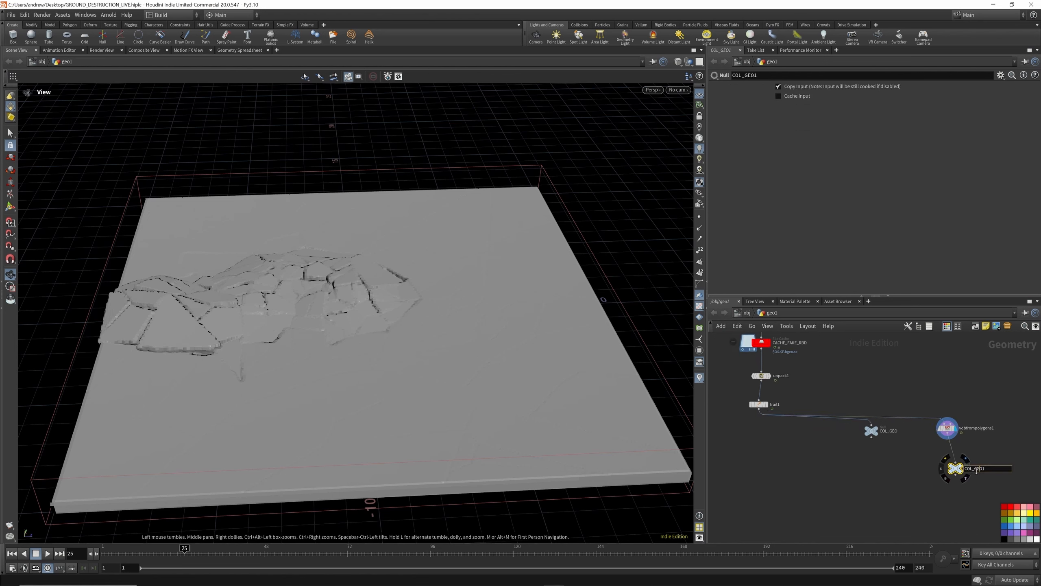
drag(975, 468, 999, 469)
text(VDB)
key(Return)
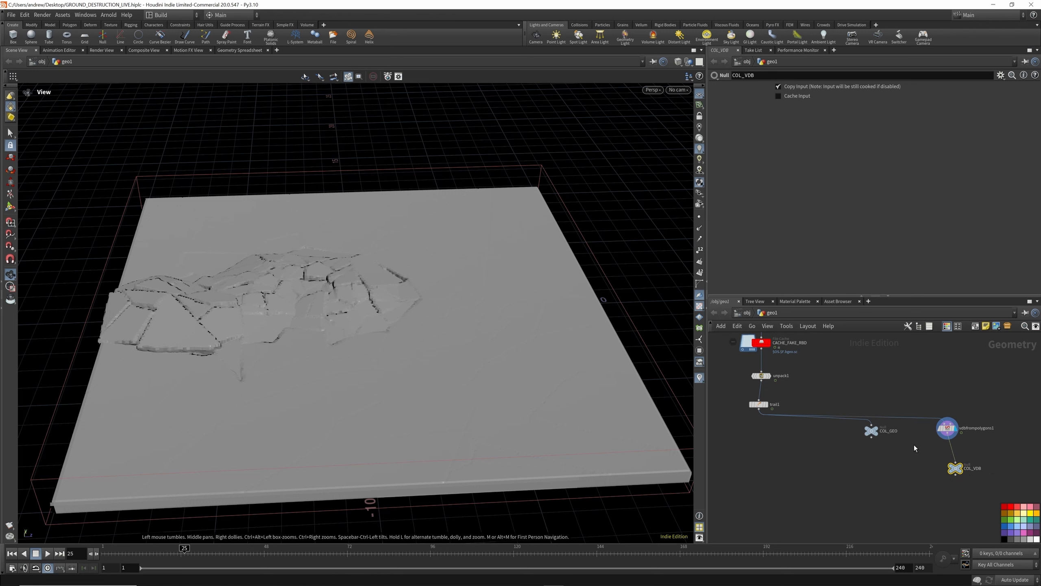
Duplicate the CACHE_FAKE_RBD file cache, insert the copy between trail1 and COL_GEO and rename it COL_GEO4.
alt+drag(763, 345, 879, 467)
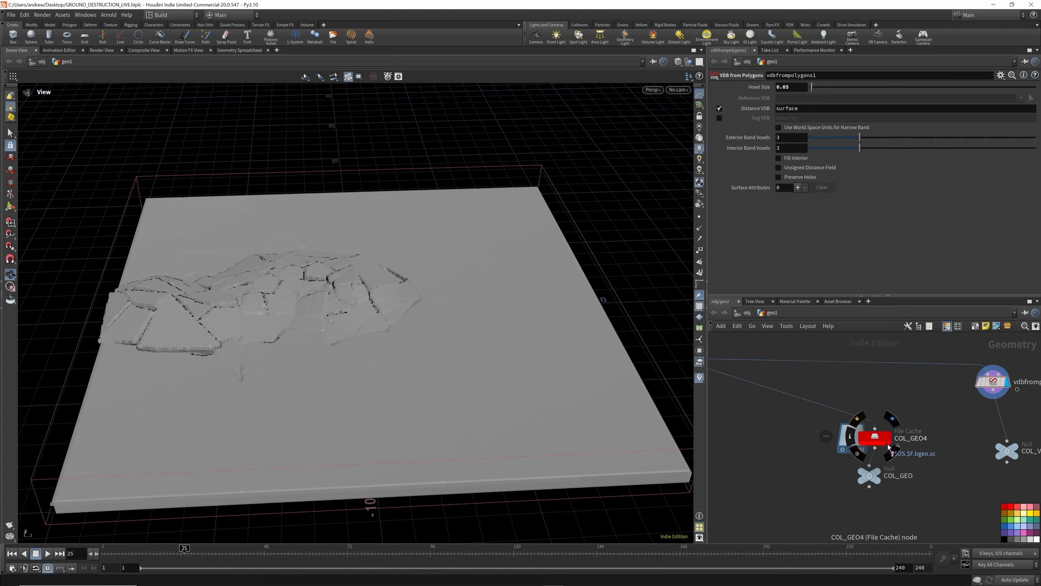
scroll(885, 445, down, 1)
middle_drag(886, 445, 833, 436)
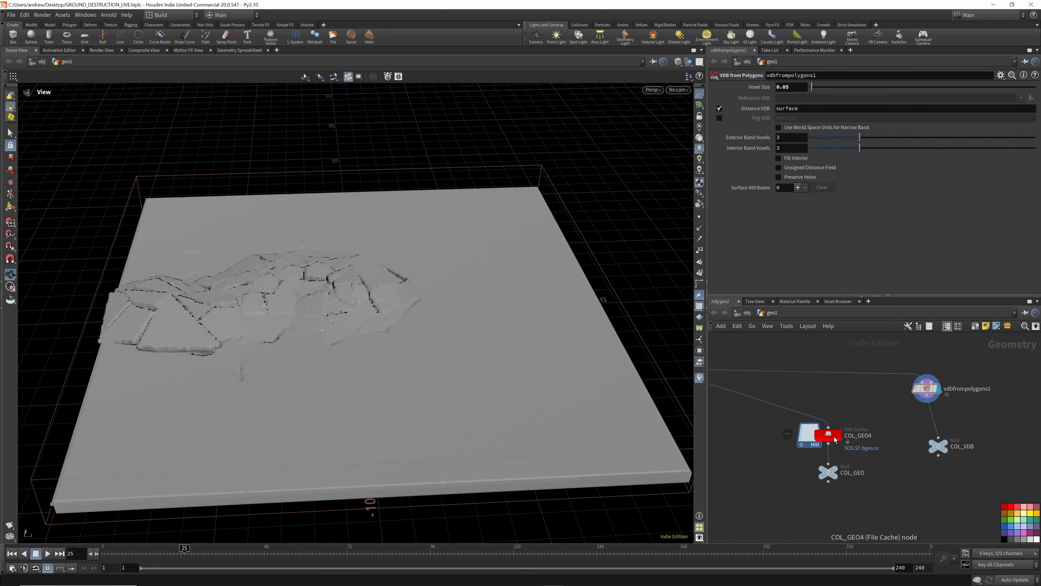
Duplicate the COL_GEO4 file cache between vdbfrompolygons1 and COL_VDB, and rename the copy COL_VDB1.
alt+drag(834, 436, 1003, 428)
double_click(962, 424)
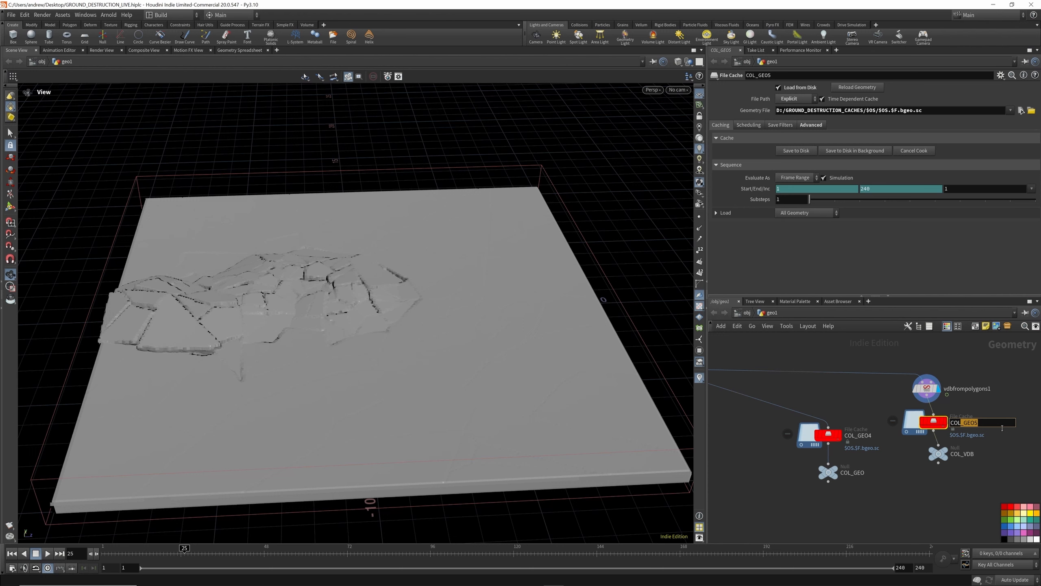
text(_VDB1)
key(Return)
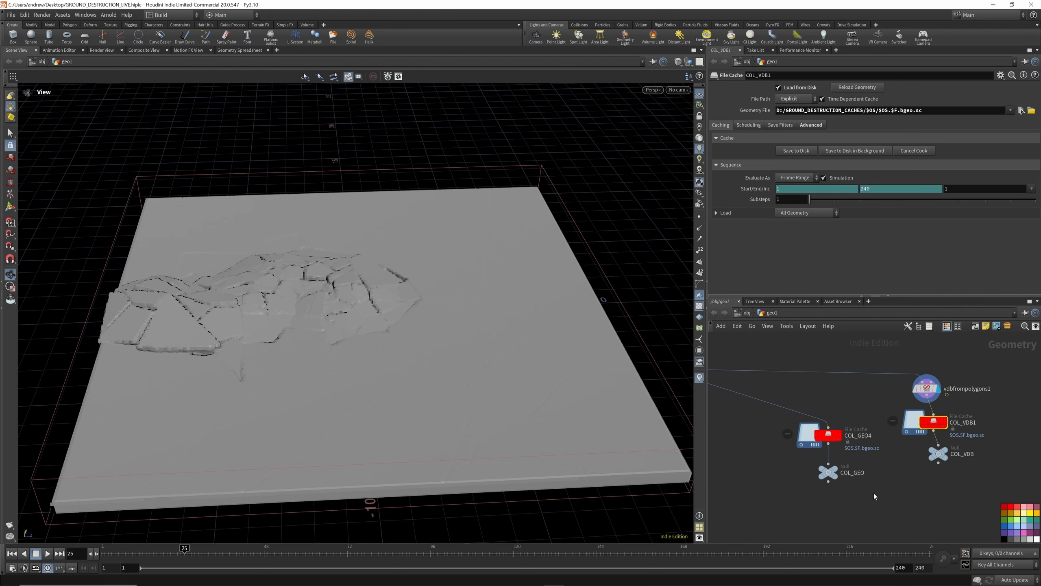
Rename the COL_GEO4 file cache to COL_GEO1, start saving its sequence to disk and interrupt the write.
scroll(902, 412, down, 3)
scroll(910, 414, up, 3)
click(840, 416)
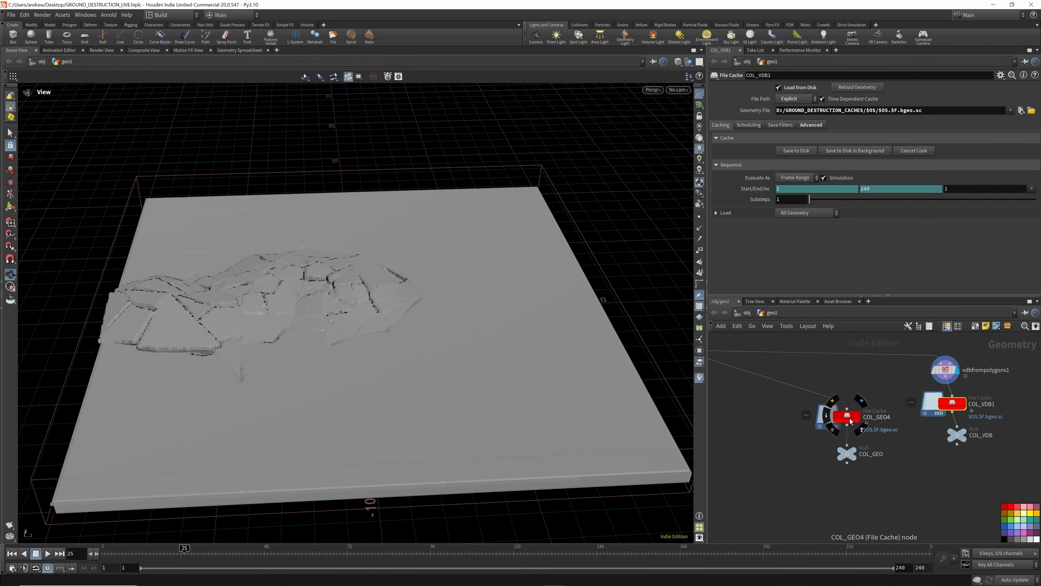
click(796, 151)
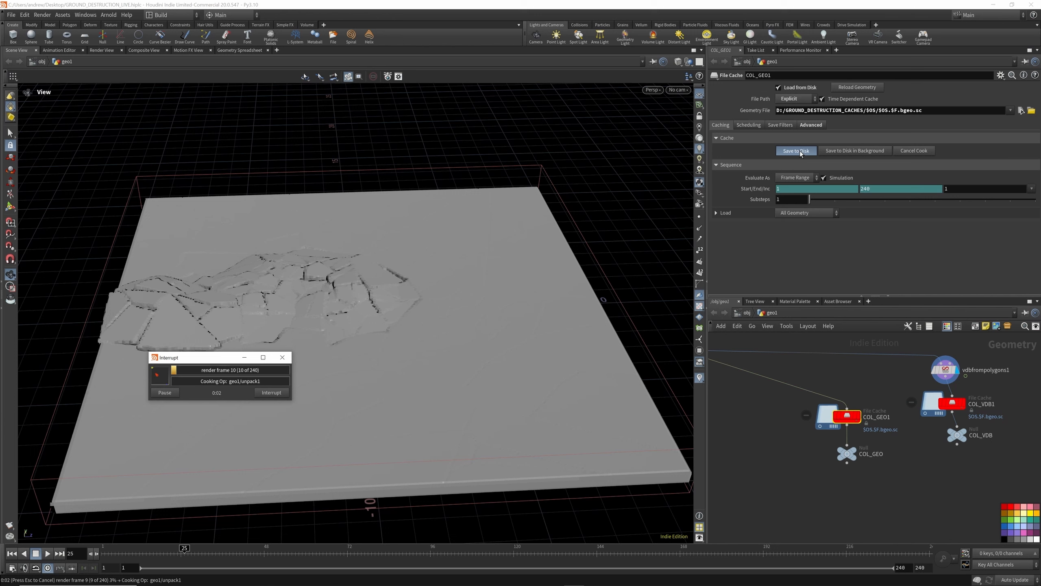
key(Escape)
Start saving the COL_VDB1 file cache to disk and interrupt the write.
click(953, 404)
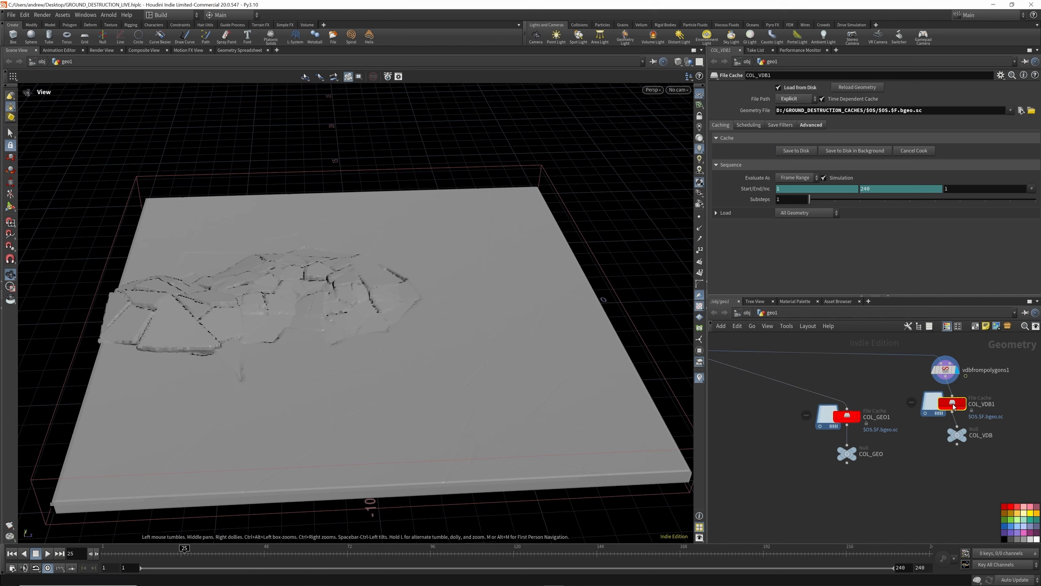
click(801, 152)
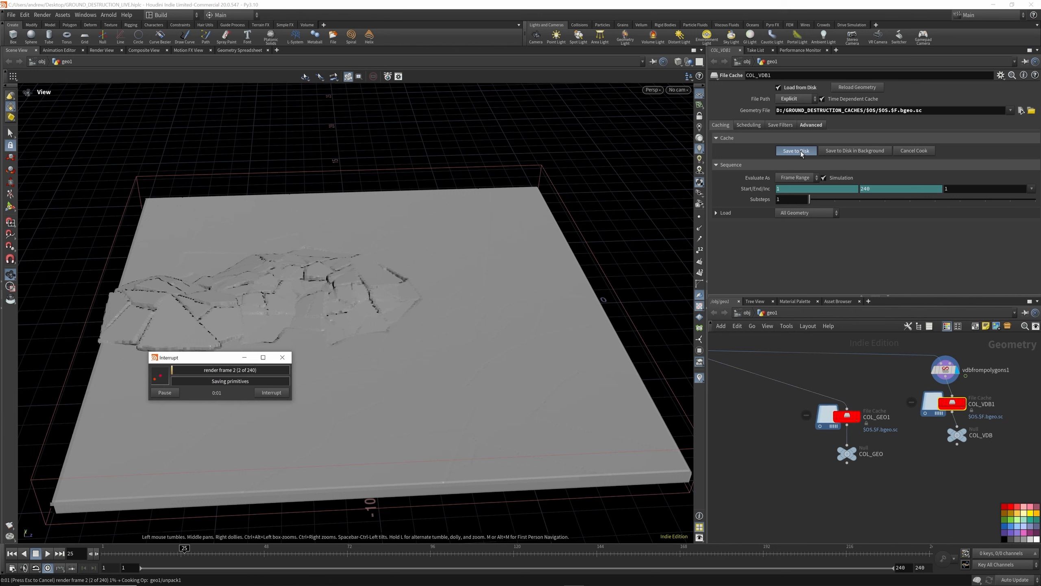
key(Escape)
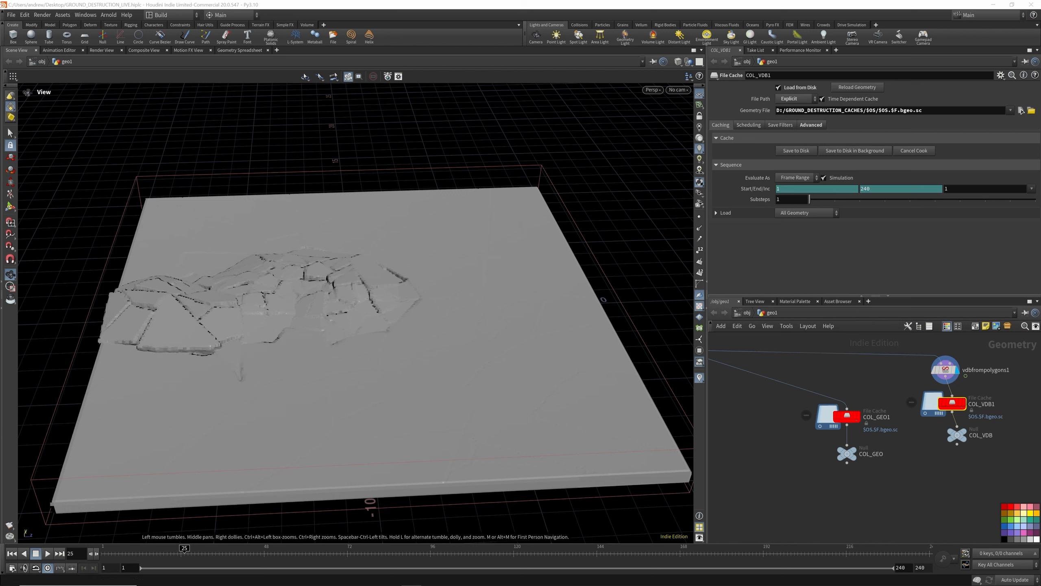
Add a Debris Source node below the trail node, fed by its output, and display it.
scroll(825, 420, down, 3)
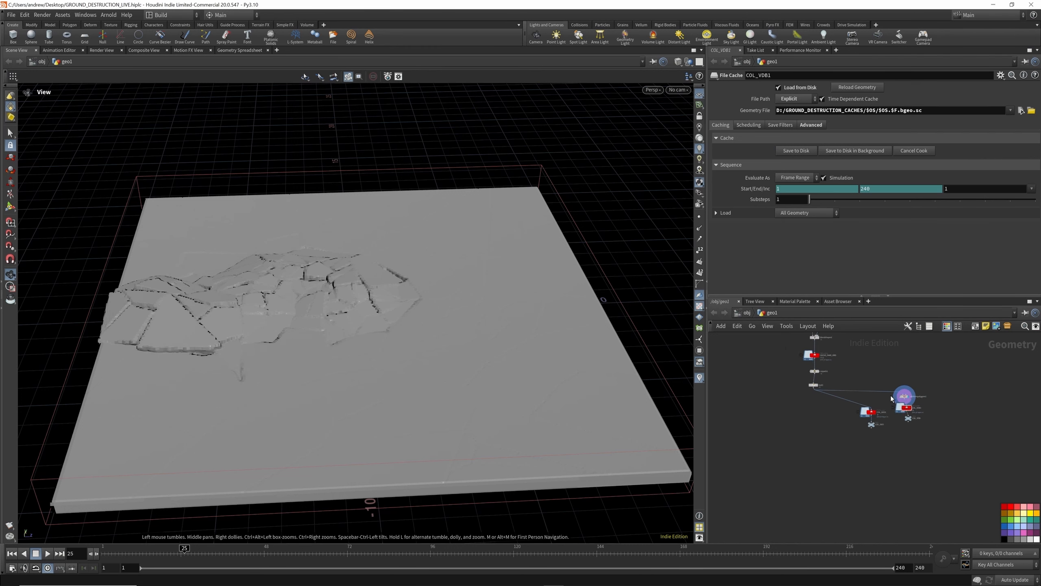
key(Tab)
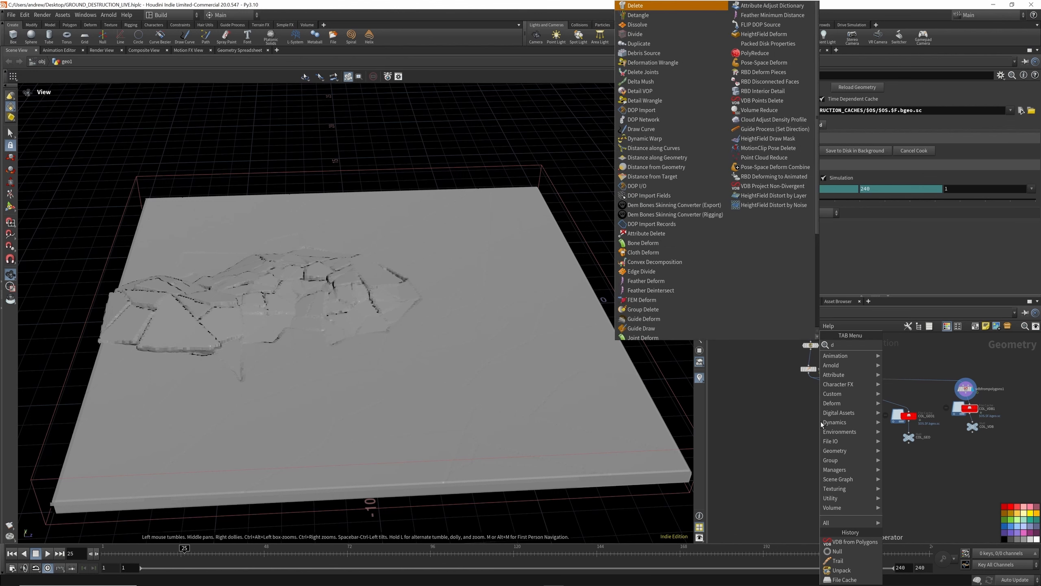
text(debr)
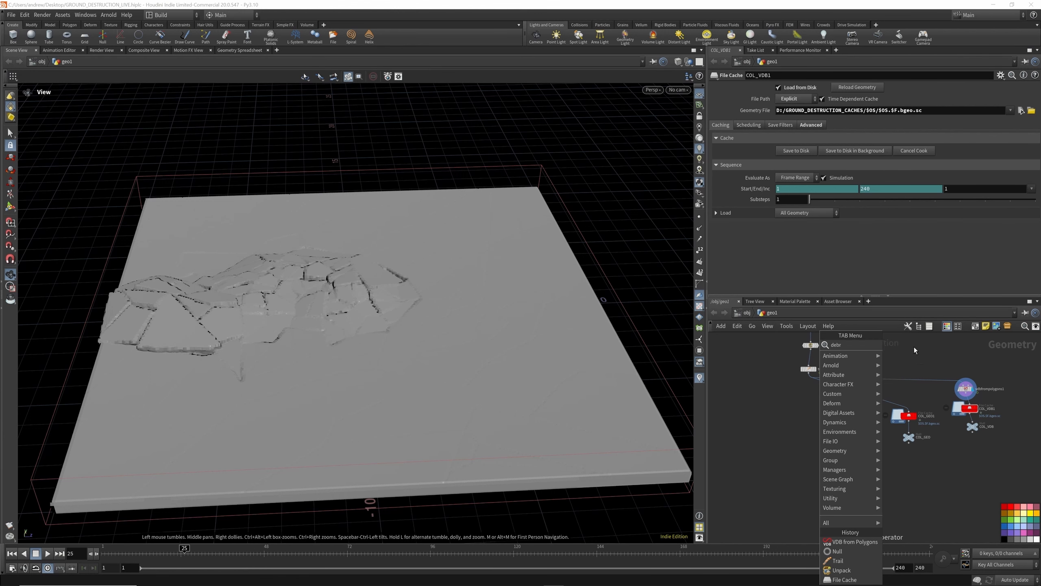
key(Return)
click(809, 431)
mouse_move(808, 426)
mouse_down()
mouse_move(808, 382)
mouse_move(818, 428)
mouse_up()
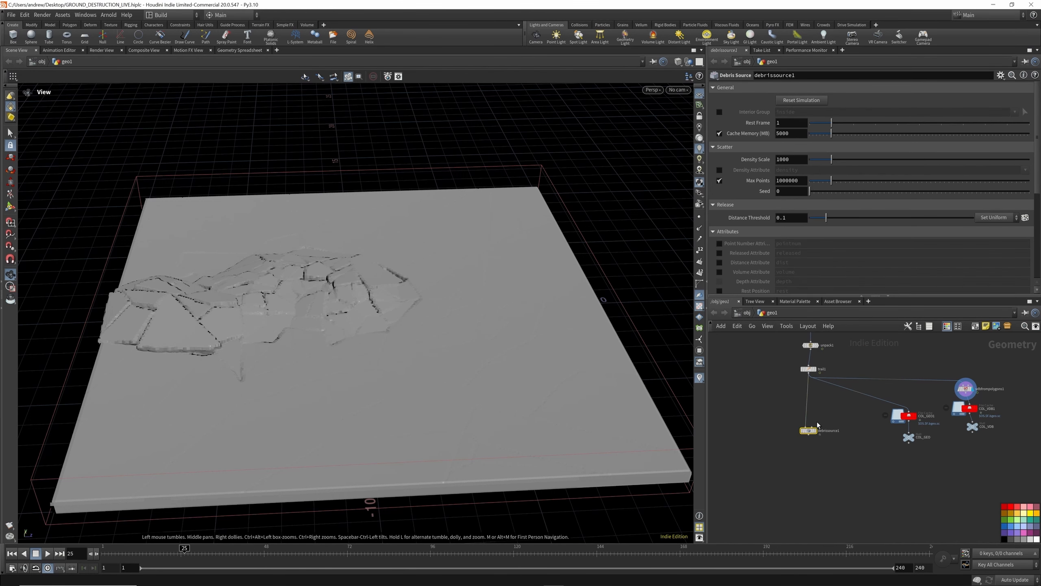
scroll(818, 434, up, 3)
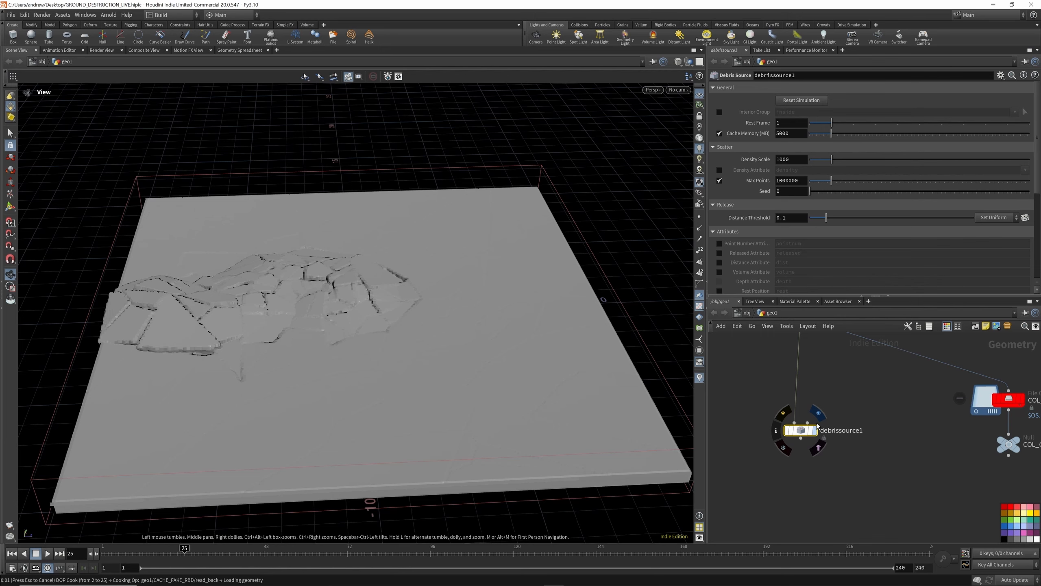
click(815, 431)
Enable Remove Unreleased and Remove at Life End on the Debris Source, and scrub forward to preview the points.
scroll(824, 203, down, 5)
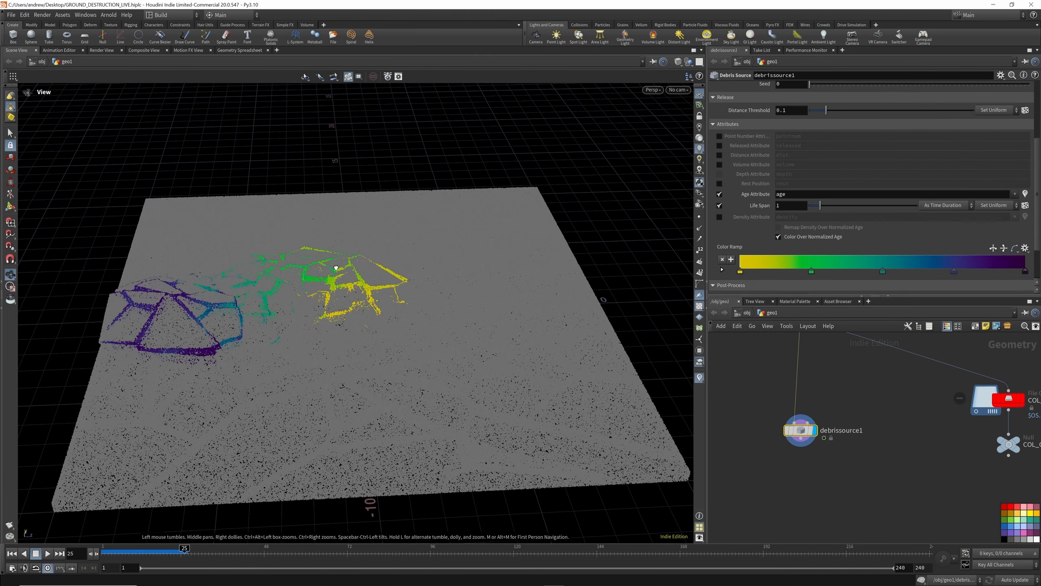
drag(233, 361, 246, 278)
scroll(813, 220, down, 3)
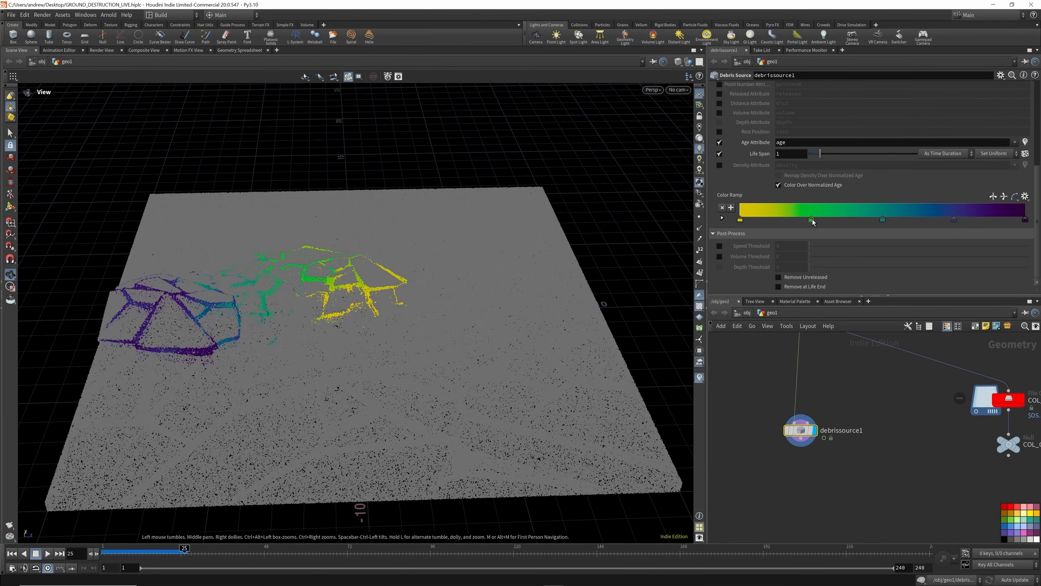
click(778, 277)
click(779, 287)
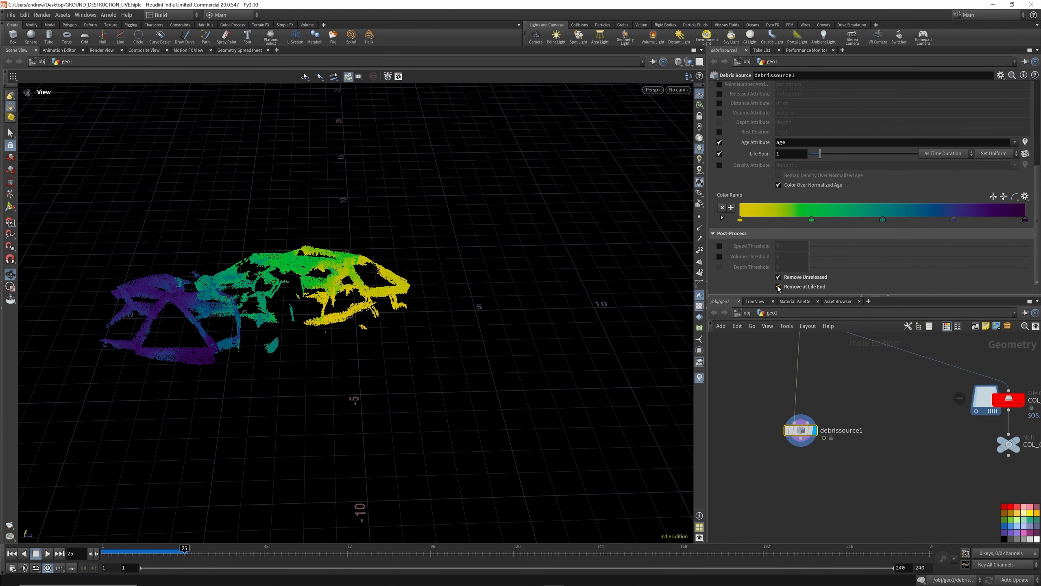
drag(184, 553, 225, 553)
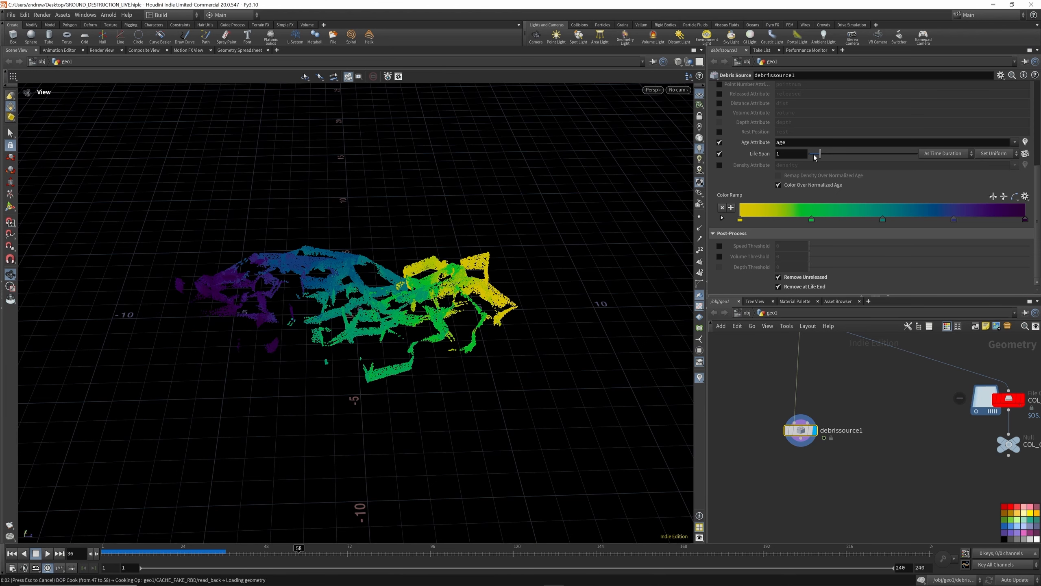
Set the Debris Source's Life Span to 0.3 and scrub to frame 16 to preview the points.
drag(814, 158, 812, 157)
click(141, 551)
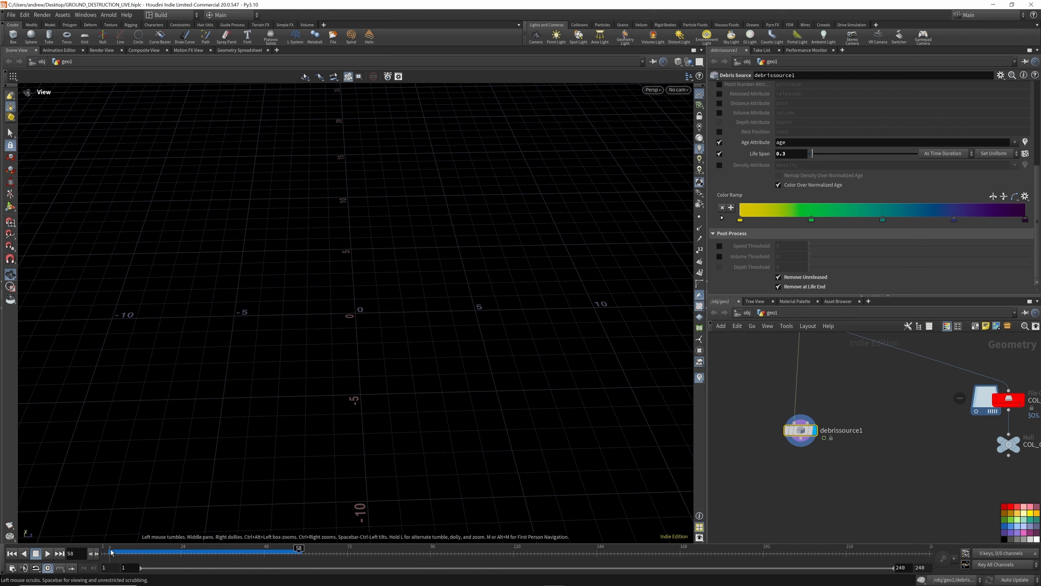
drag(147, 550, 153, 550)
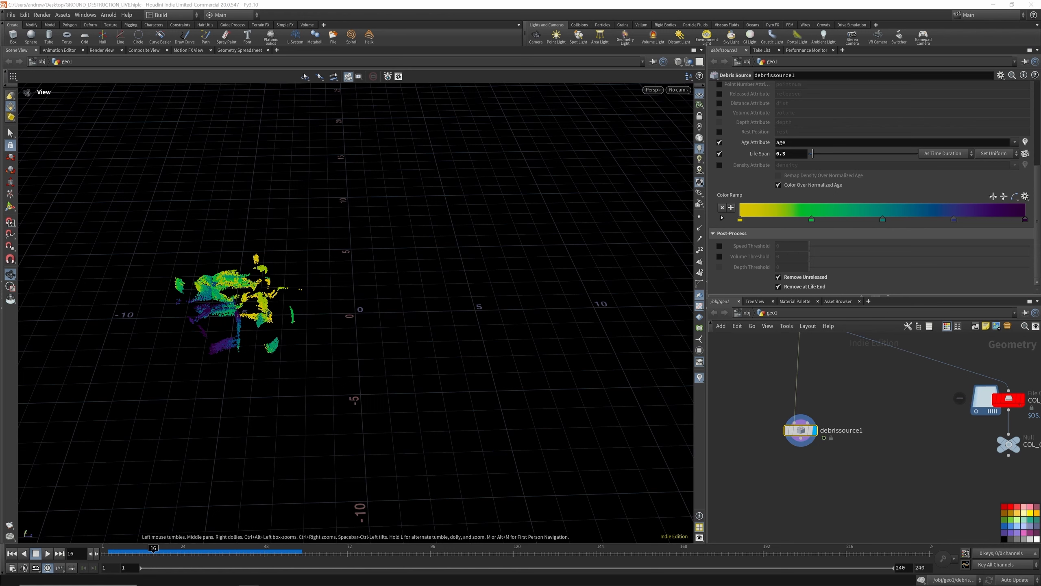
Set the Debris Source's scatter Density Scale to 30.
scroll(793, 154, up, 5)
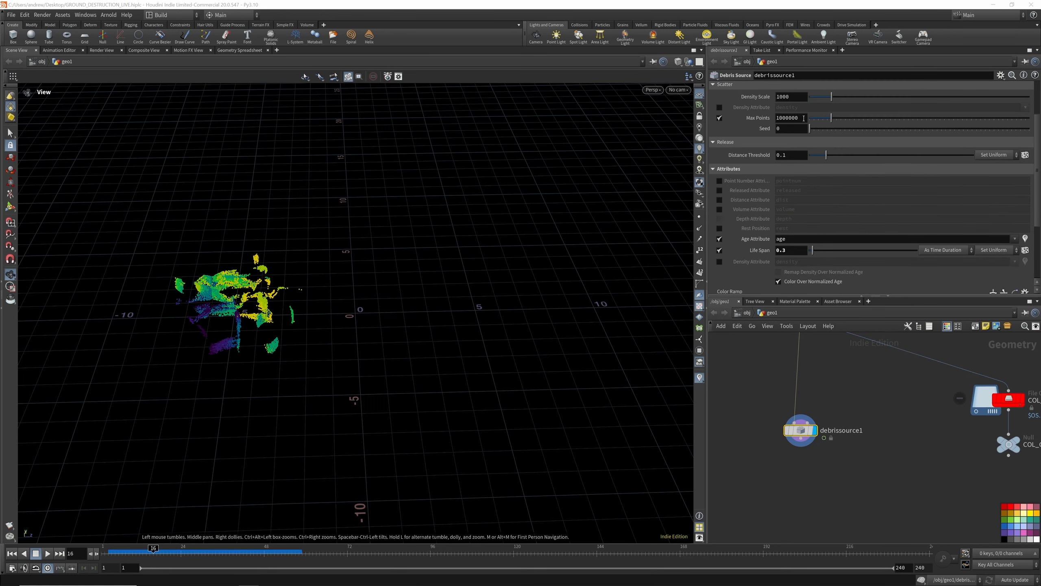
double_click(802, 100)
text(3)
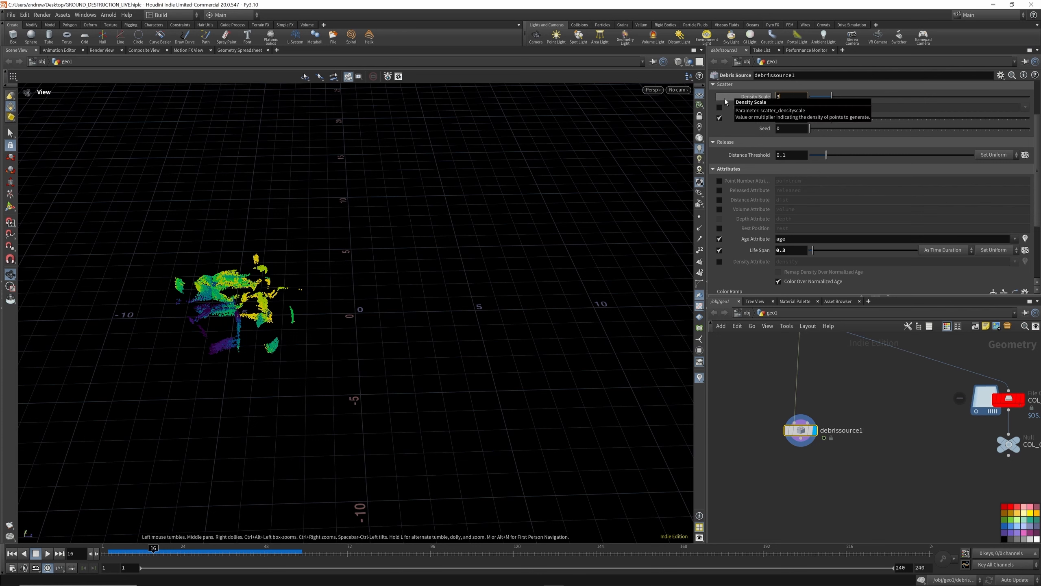
text(0)
key(Return)
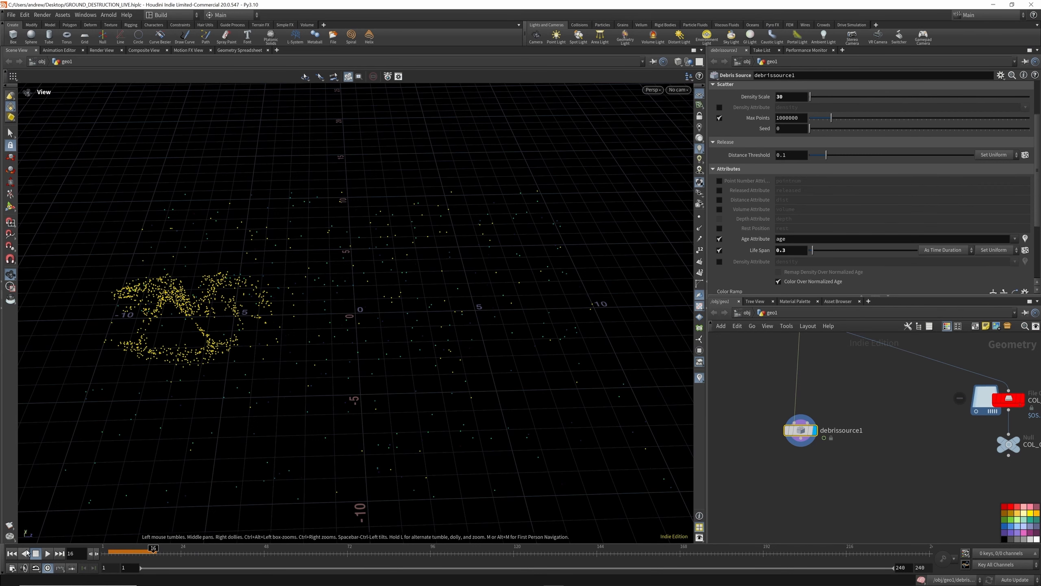
Scrub from the first frame to frame 19, and set the Debris Source's Life Span to 0.1.
click(11, 554)
drag(107, 554, 164, 552)
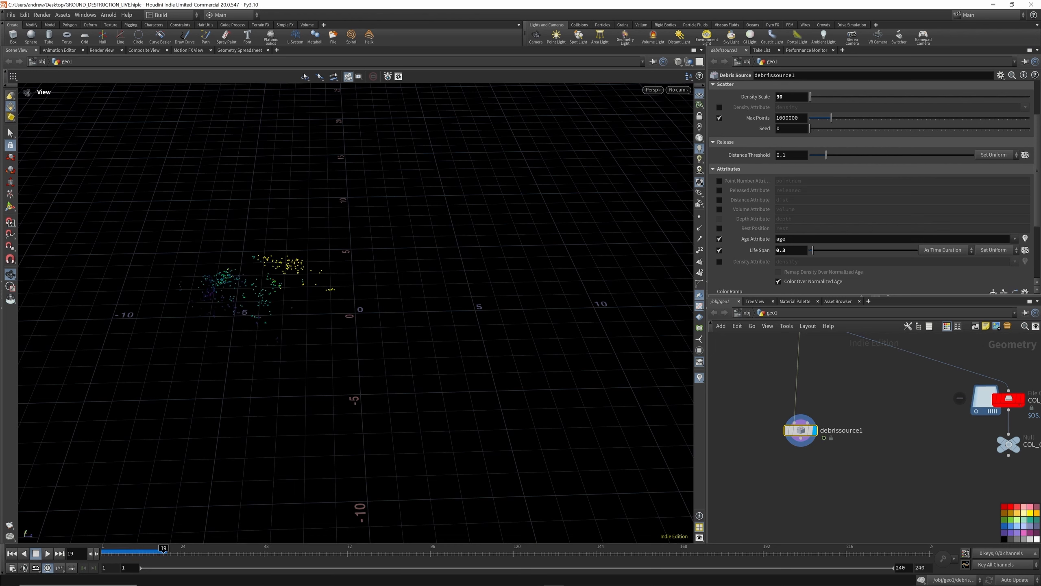
click(795, 254)
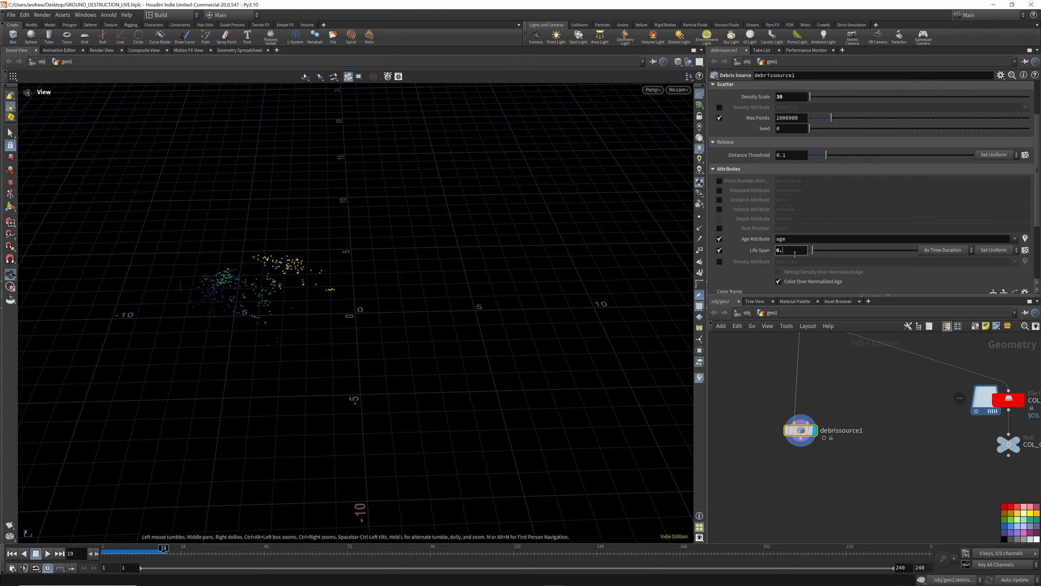
key(Return)
Add a displayed Attribute Randomize node after debrissource1 and set its attribute name to pscale.
scroll(808, 222, down, 3)
key(Tab)
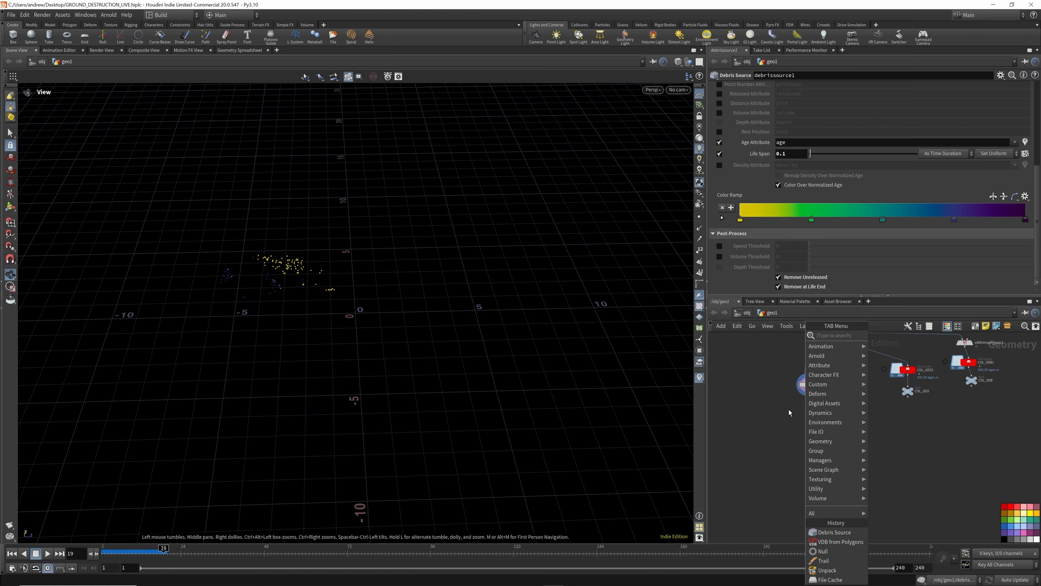
key(Tab)
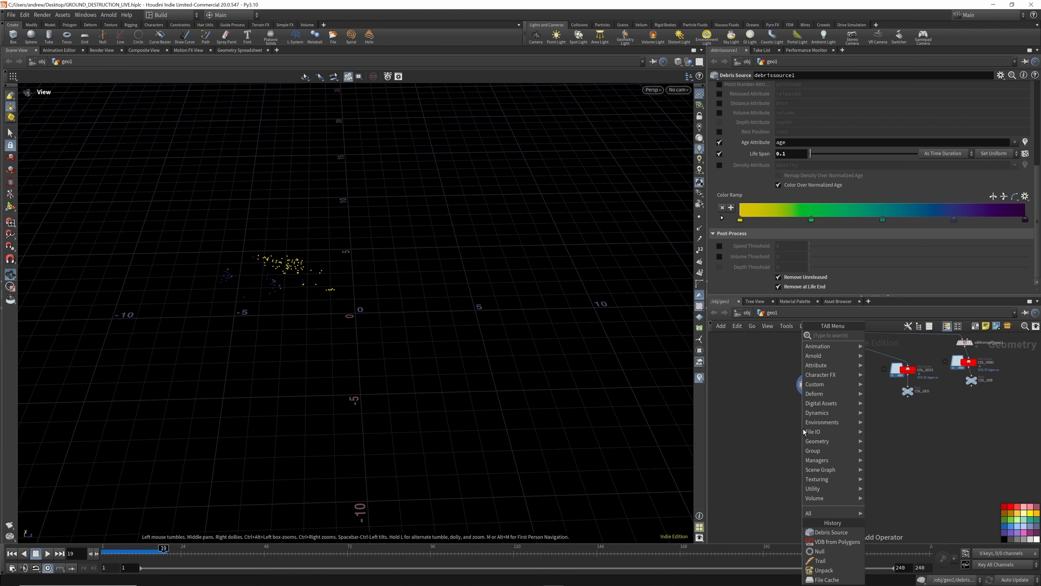
text(att rand)
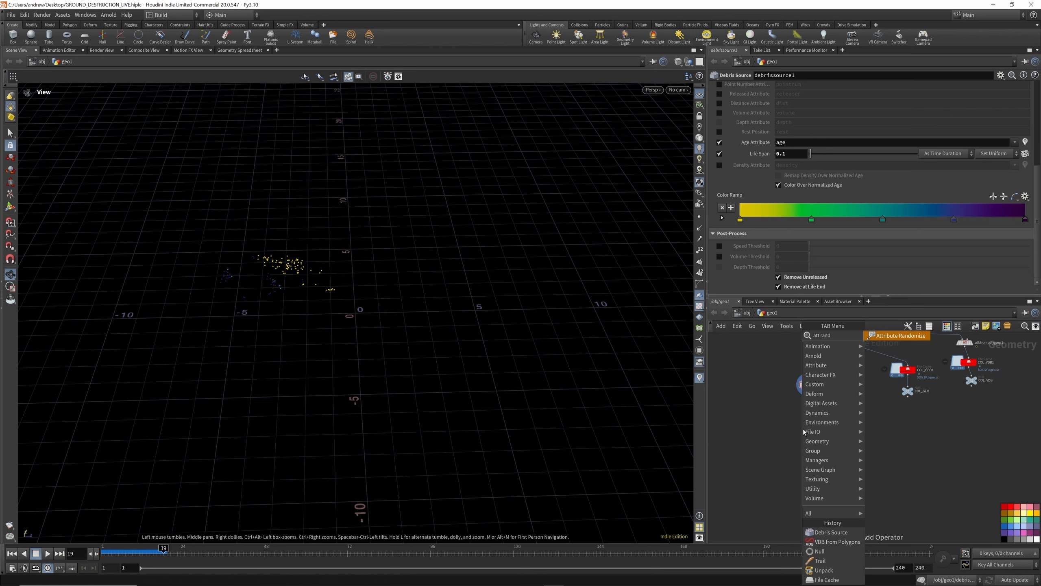
key(Return)
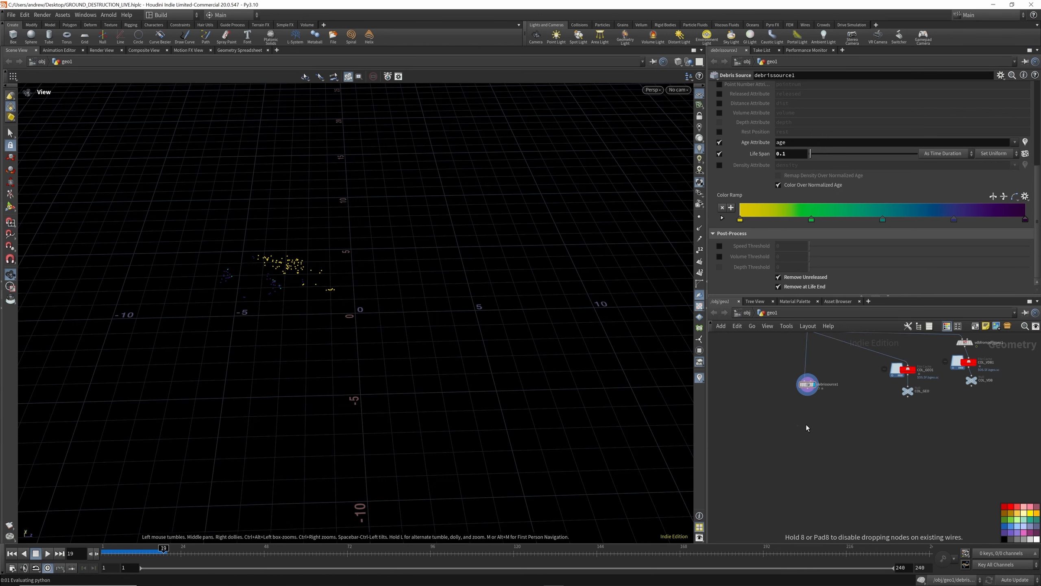
click(806, 425)
scroll(804, 419, up, 2)
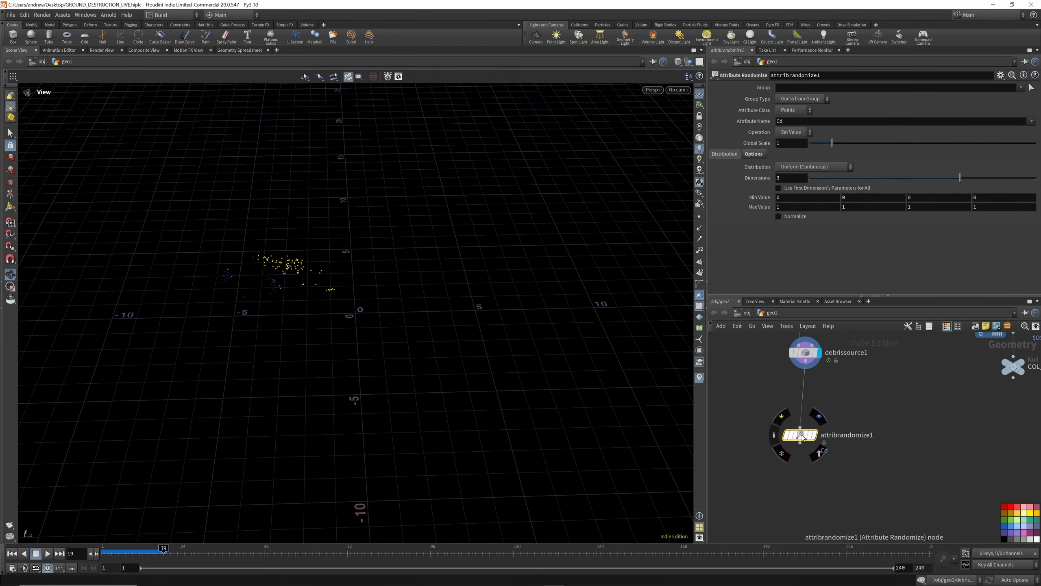
click(818, 415)
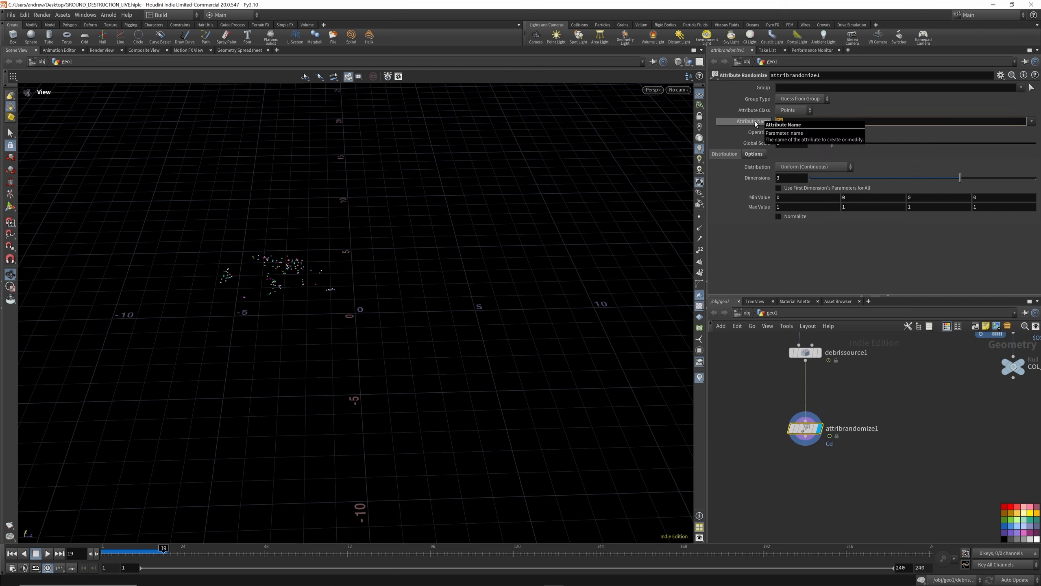
text(e)
key(Return)
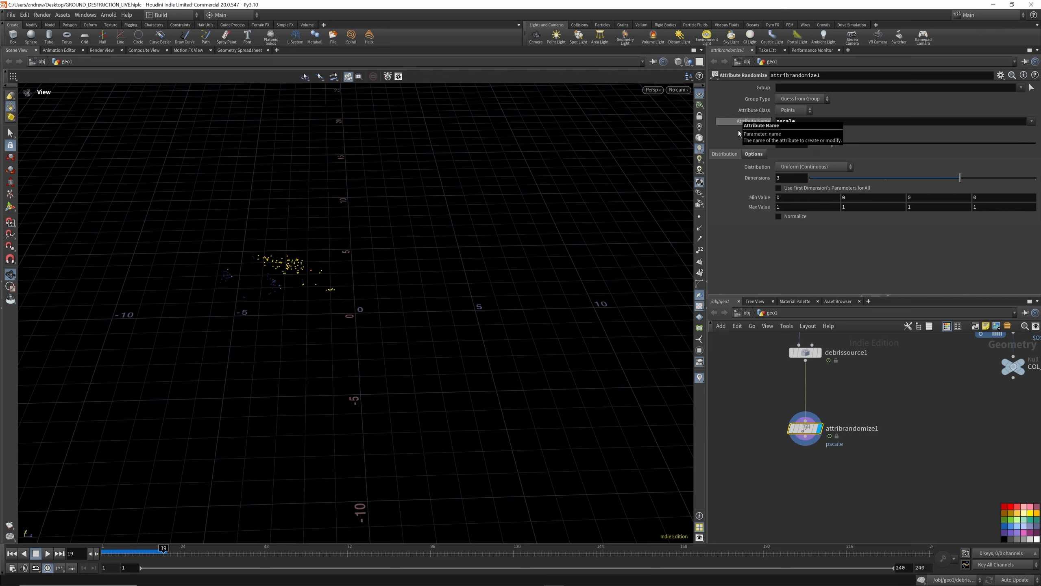
Duplicate the pscale Attribute Randomize node directly below it and set the copy's attribute name to N.
alt+drag(816, 415, 806, 473)
drag(805, 436, 805, 484)
double_click(804, 122)
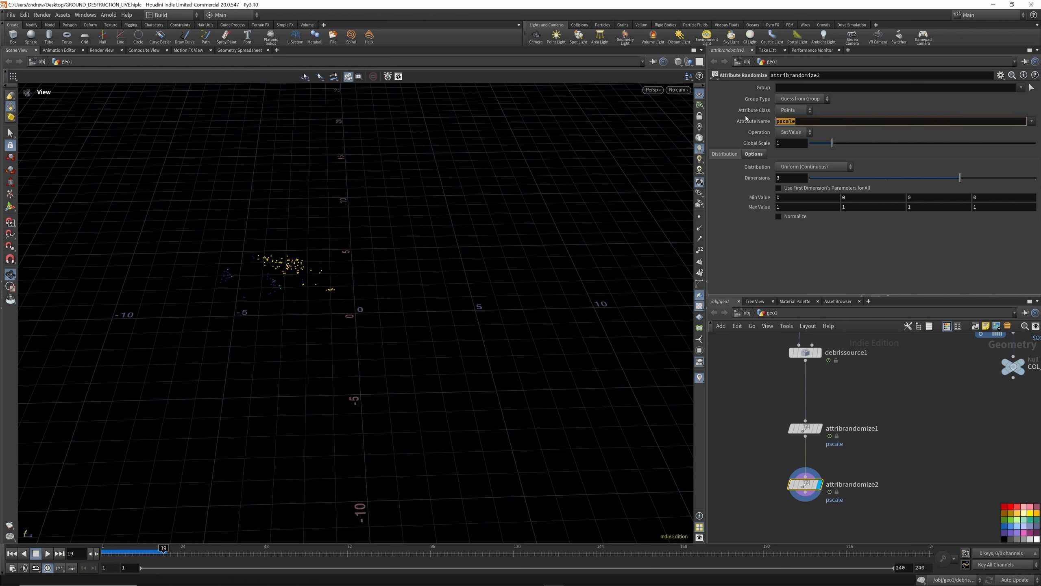
text(N)
click(779, 389)
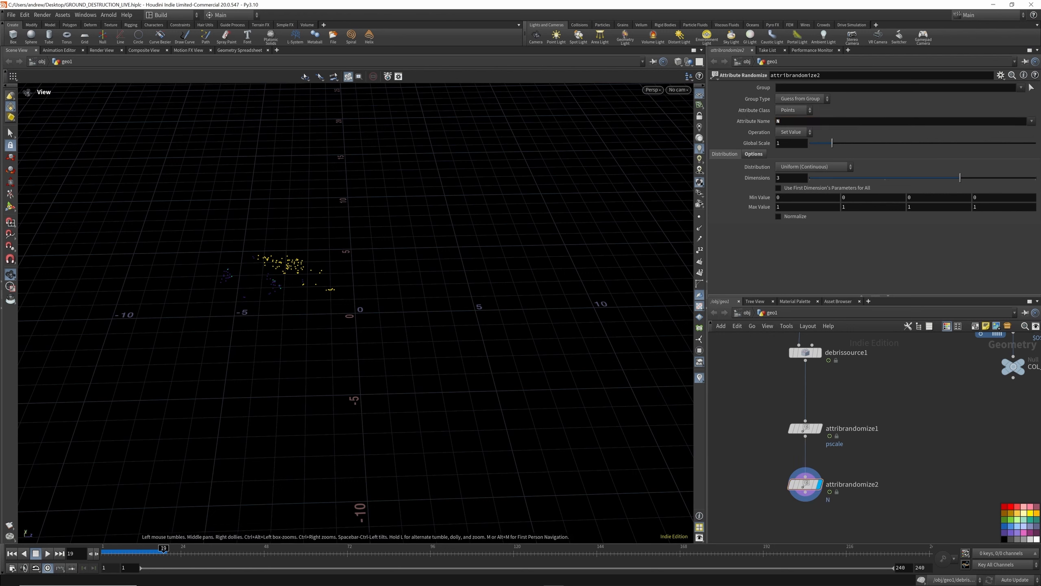
Add a Copy to Points node below attribrandomize2, fed by its output.
scroll(824, 497, down, 3)
key(Tab)
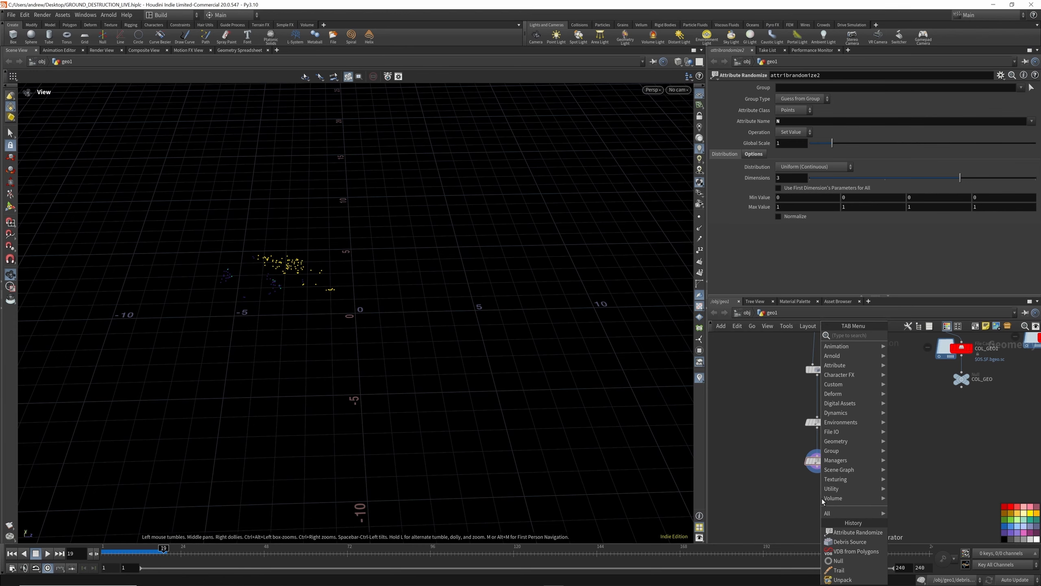
text(null)
key(Return)
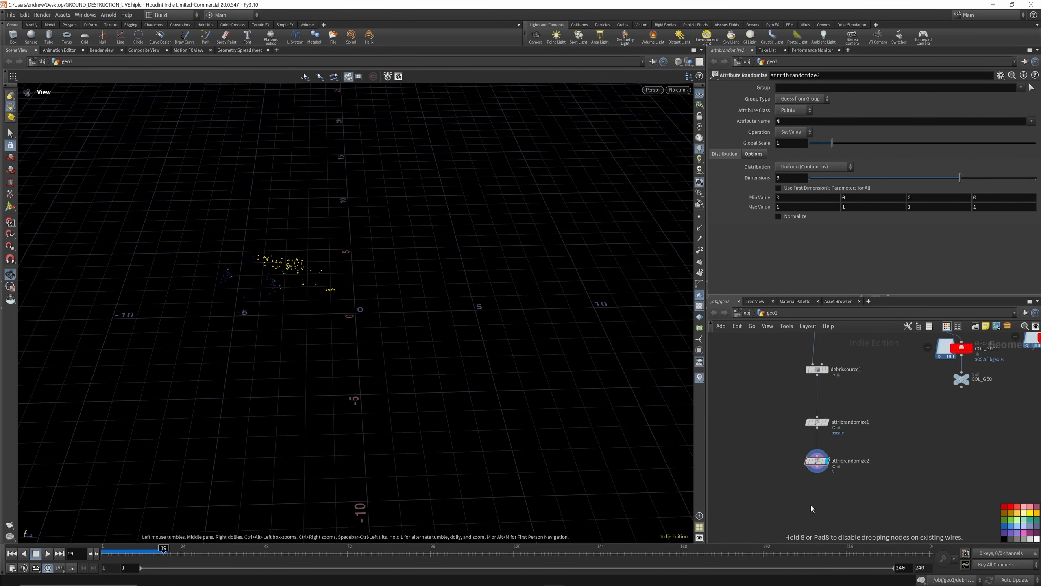
click(811, 505)
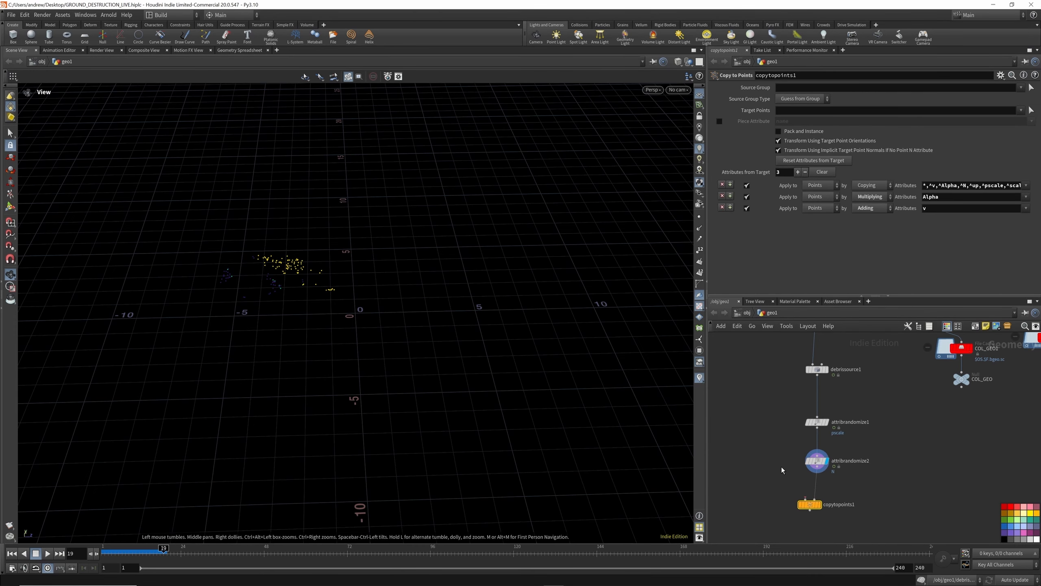
Add a Box node beside attribrandomize2 and wire it into the first input of copytopoints1.
key(Tab)
text(b)
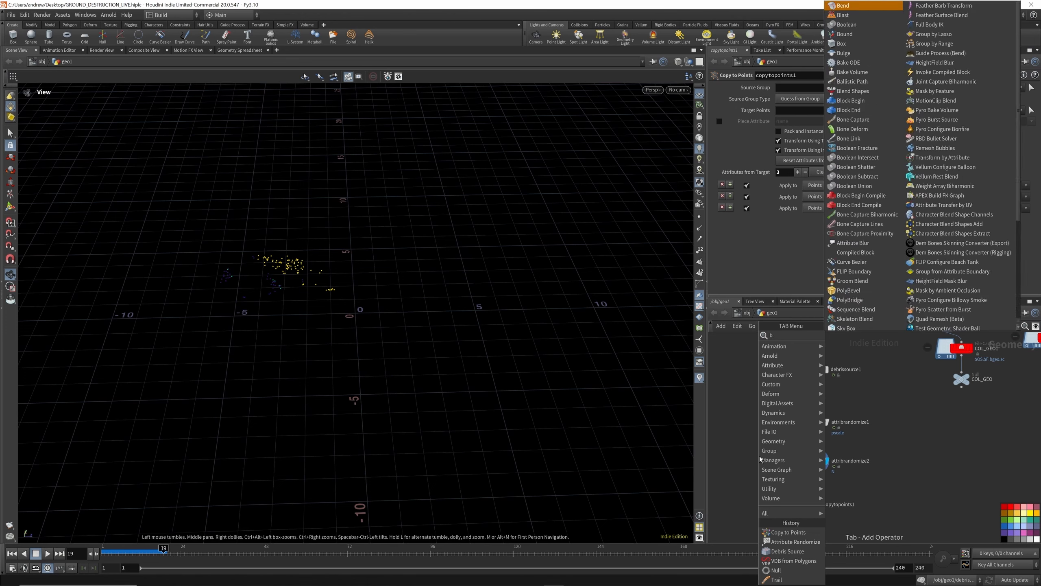
text(ox)
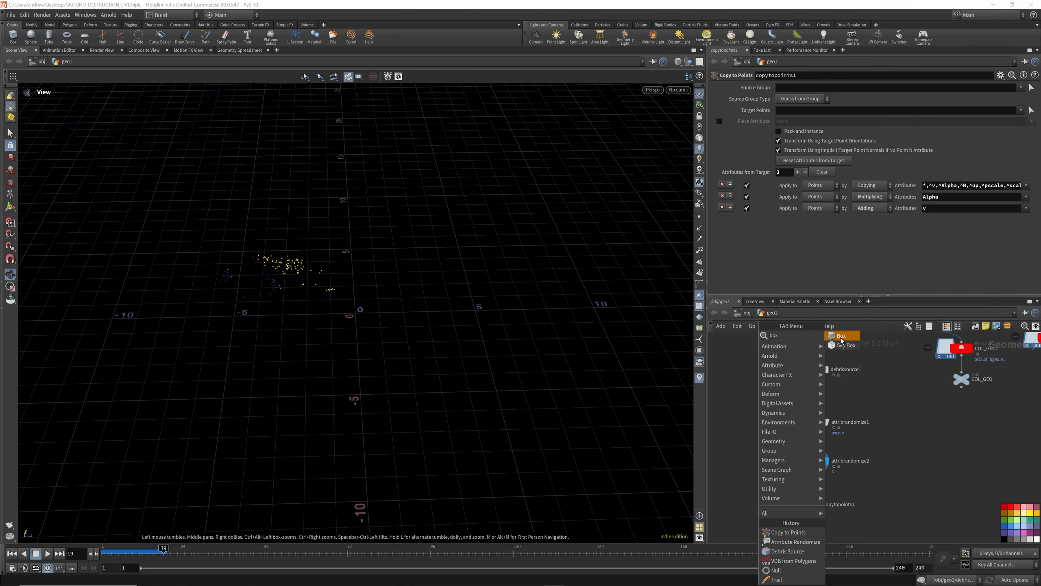
click(840, 337)
click(755, 452)
drag(755, 457, 799, 499)
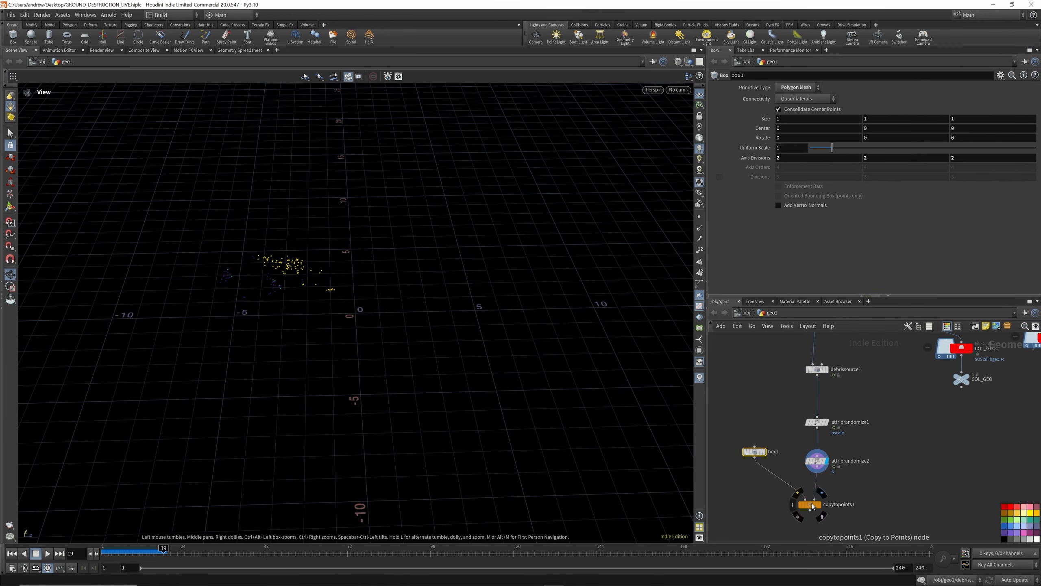
Display box1, set its Uniform Scale to 0.1 and its Axis Divisions to 31 in all three directions.
click(763, 452)
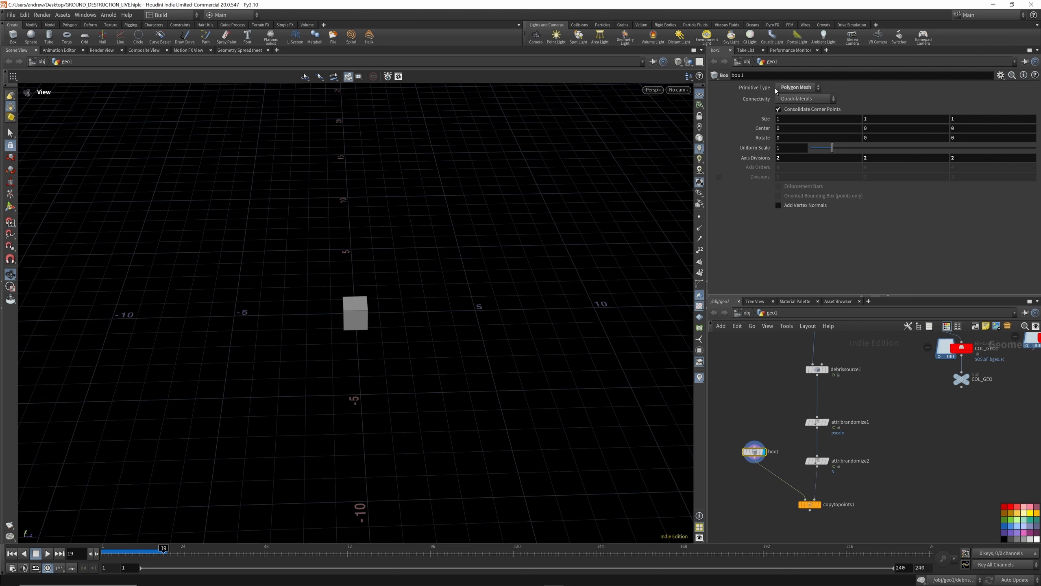
click(788, 149)
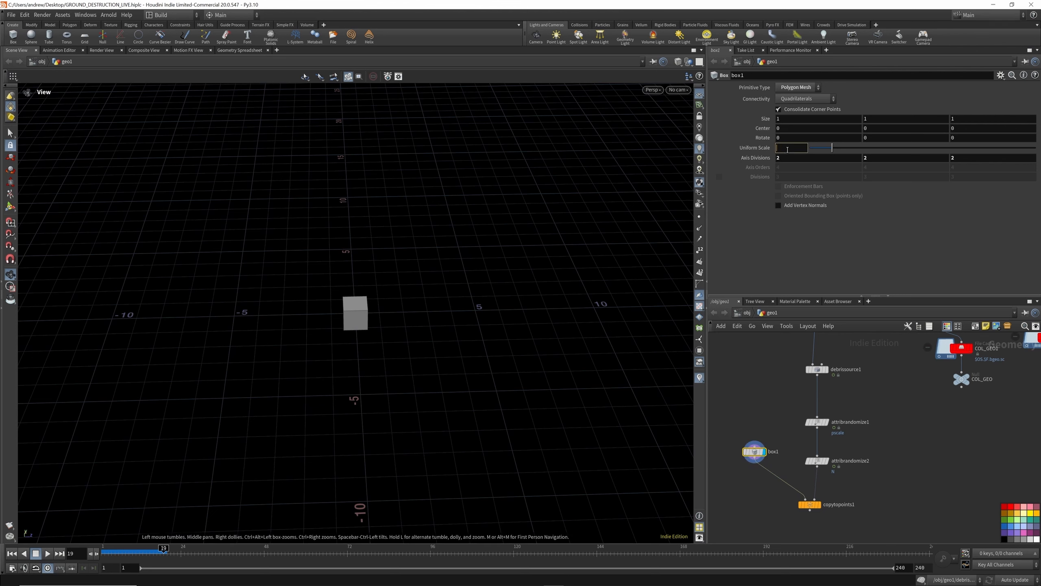
key(Return)
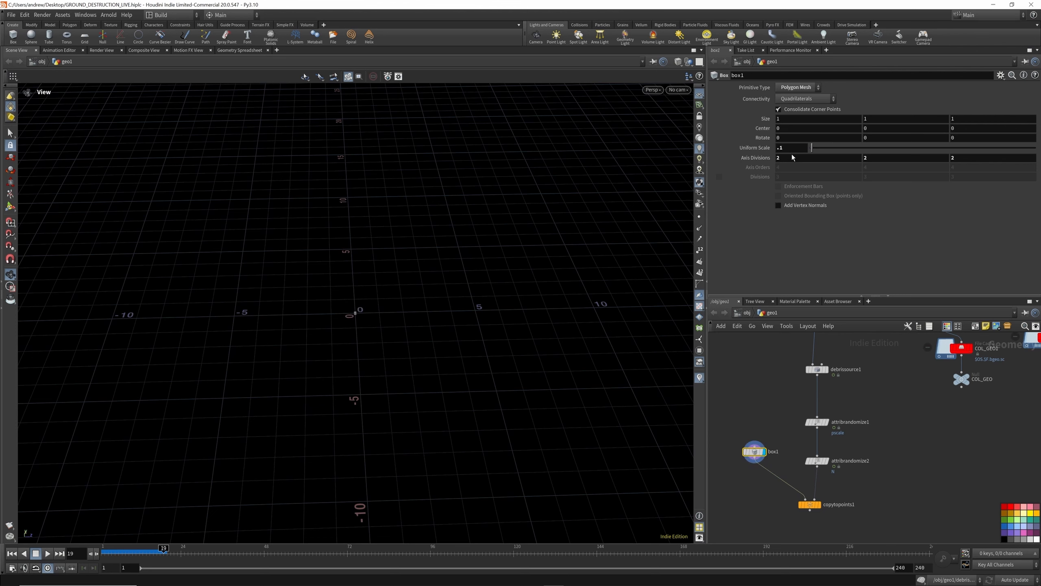
middle_drag(779, 161, 751, 163)
Insert a displayed Mountain node between box1 and copytopoints1, and frame its geometry in the viewport.
key(Tab)
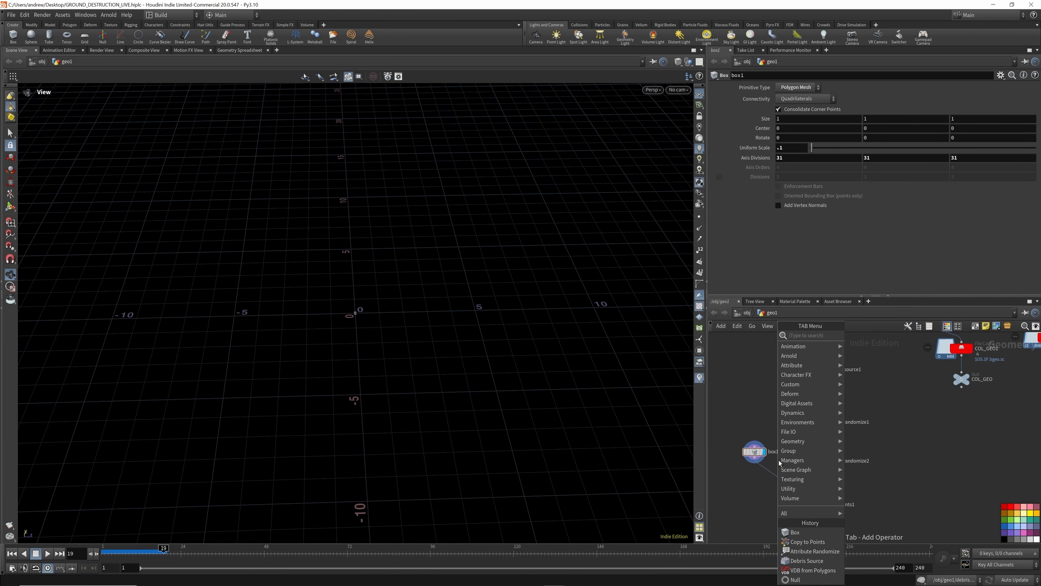
text(mou)
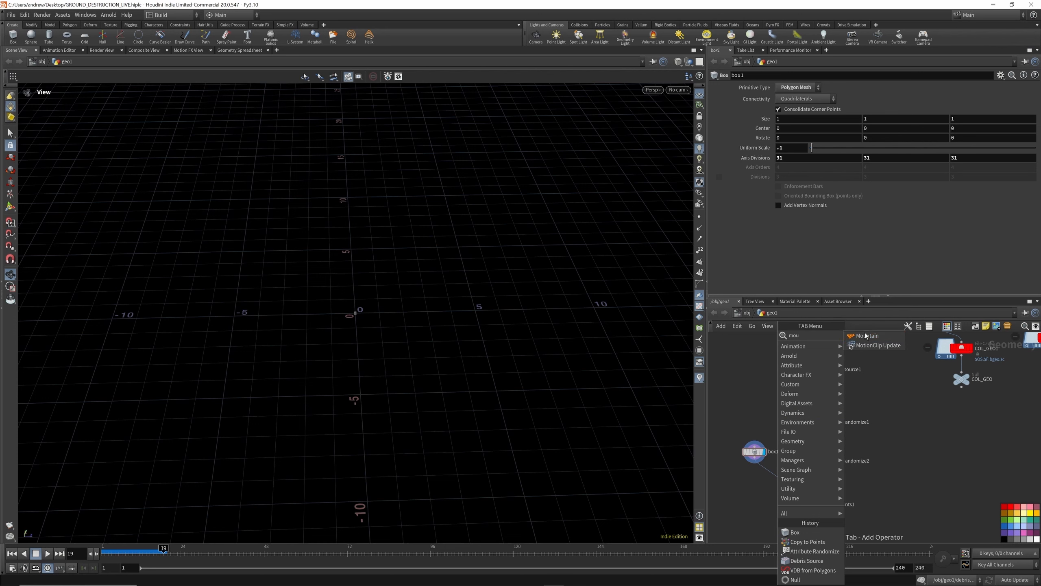
key(Return)
click(775, 474)
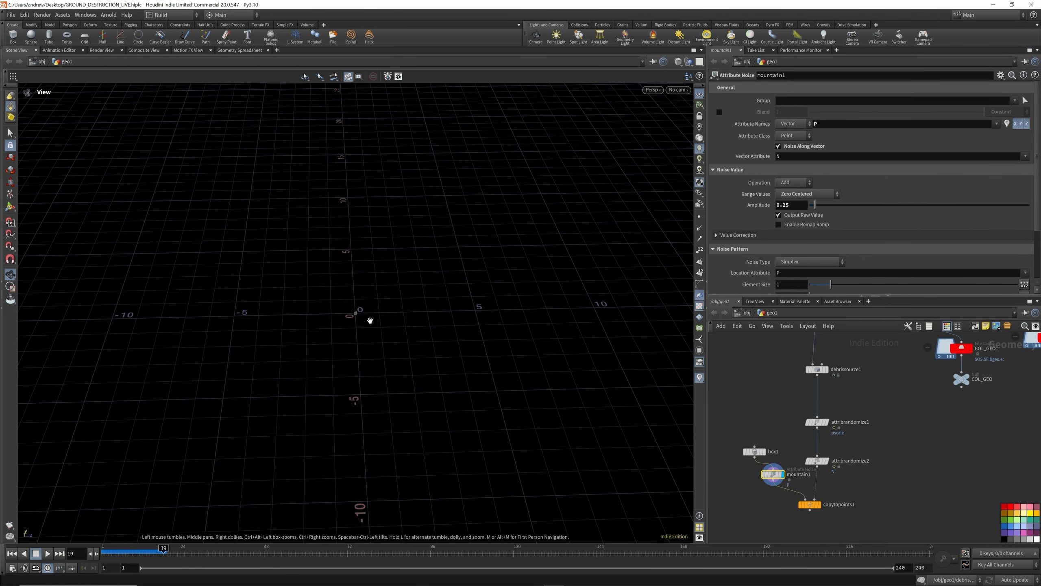
key(f)
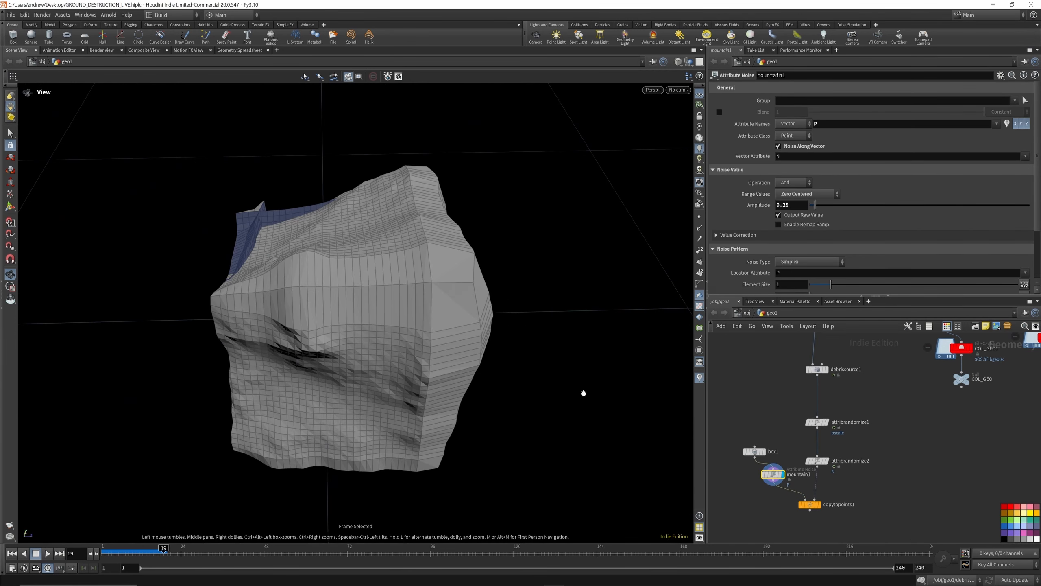
Set the Y size of box1 to 0.2 to flatten the debris piece.
click(755, 452)
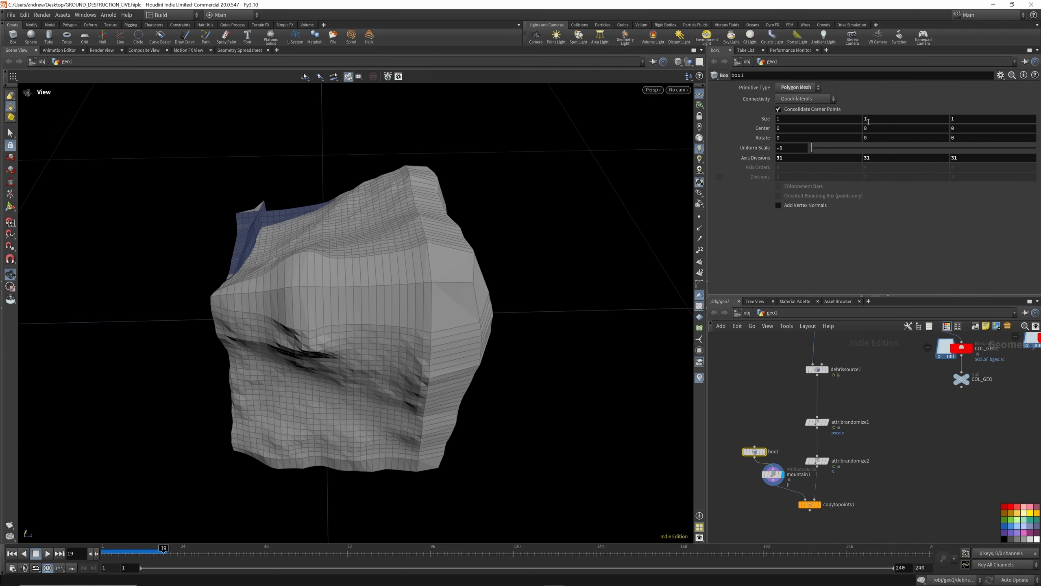
click(868, 120)
key(Return)
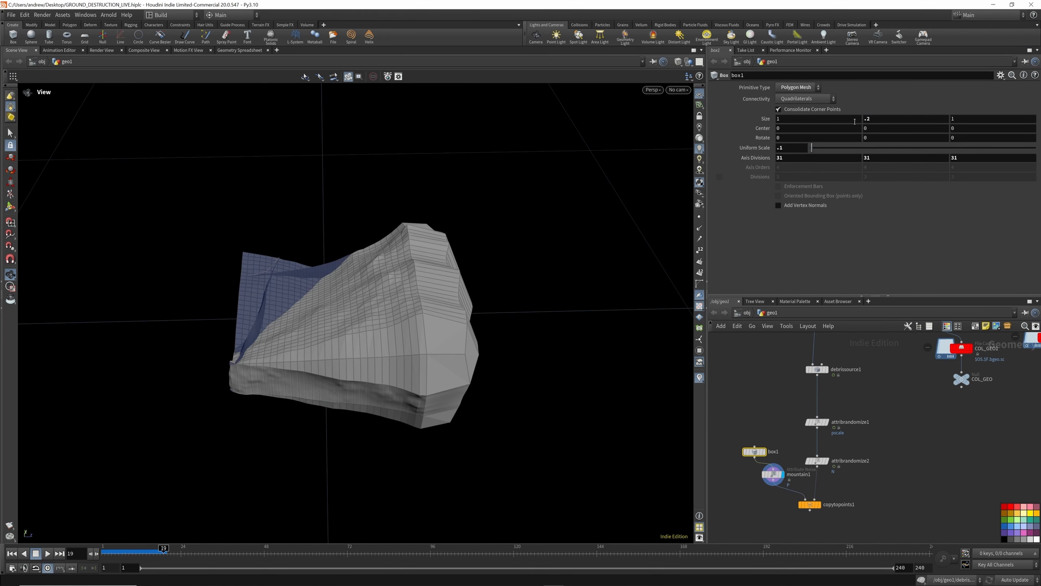
Set the Mountain node's noise Amplitude to 0.02 and its Element Size to 0.1.
click(778, 477)
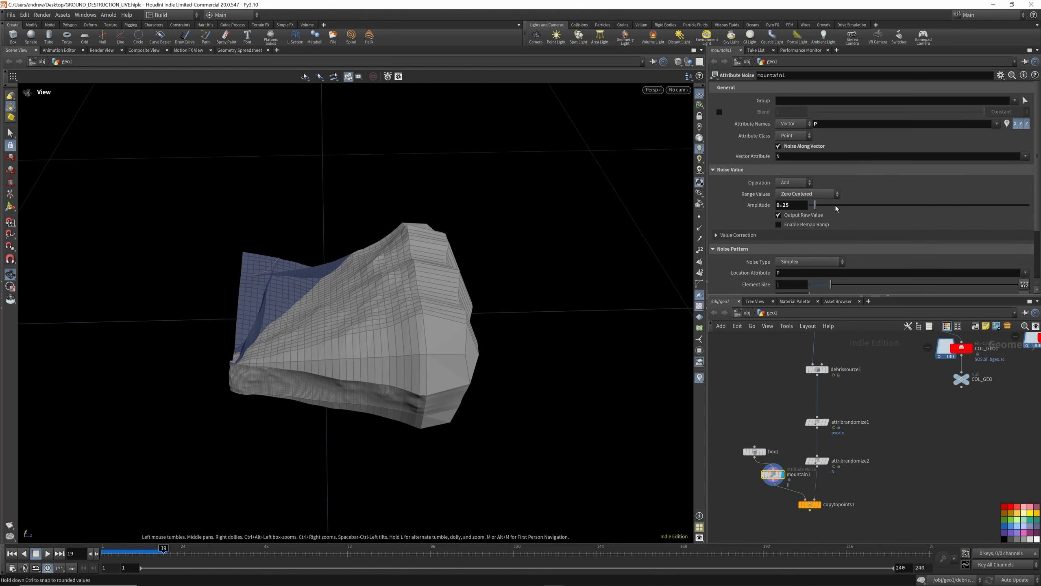
drag(811, 206, 812, 206)
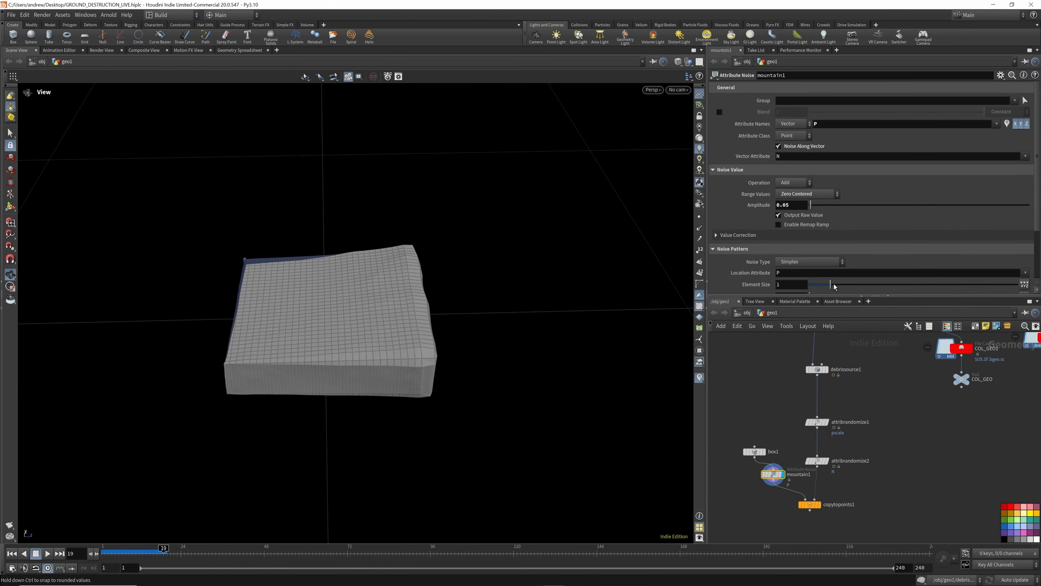
drag(835, 284, 814, 289)
drag(810, 205, 809, 204)
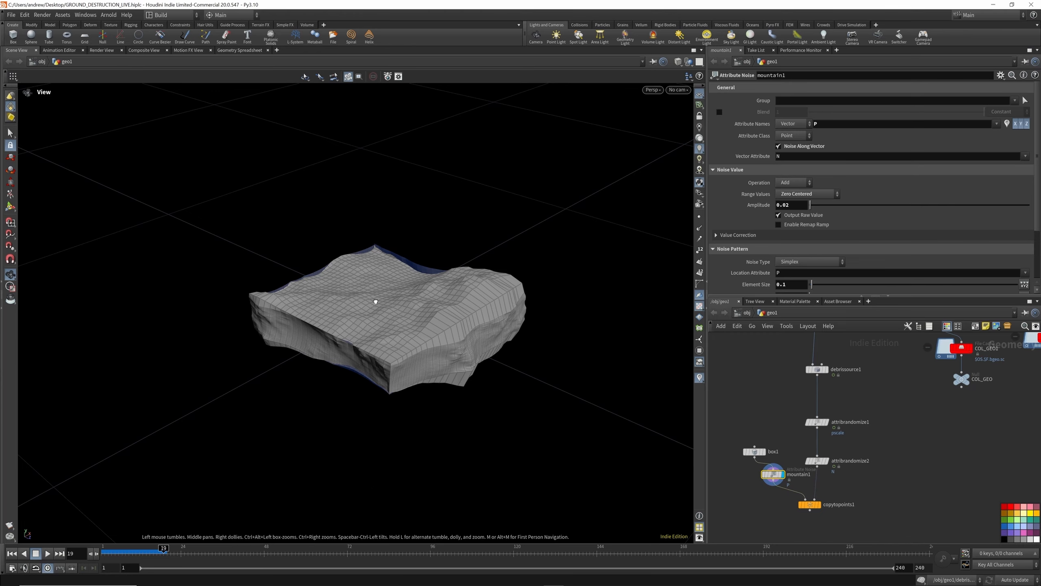
drag(376, 301, 417, 283)
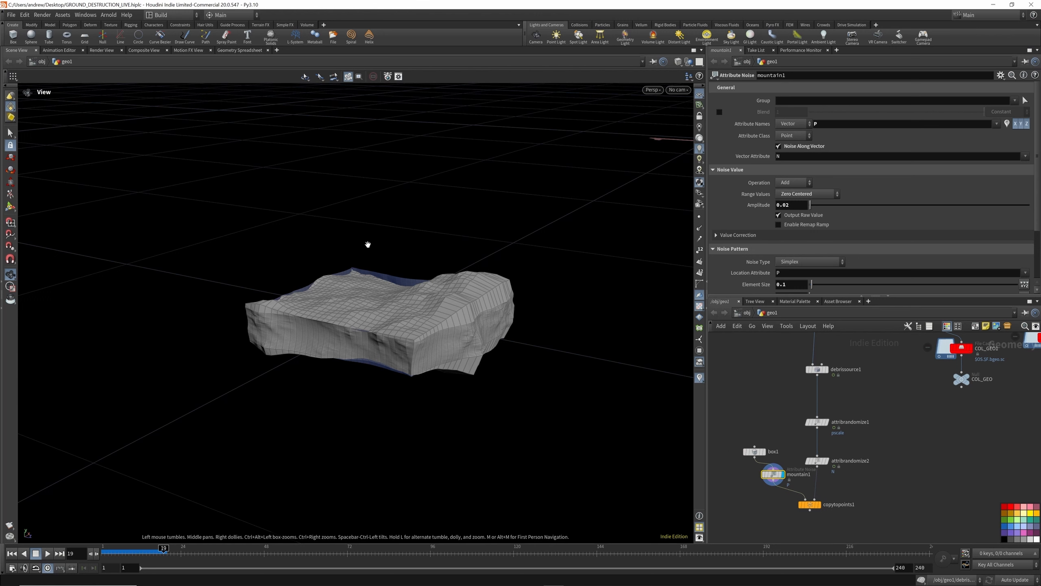
drag(412, 281, 389, 289)
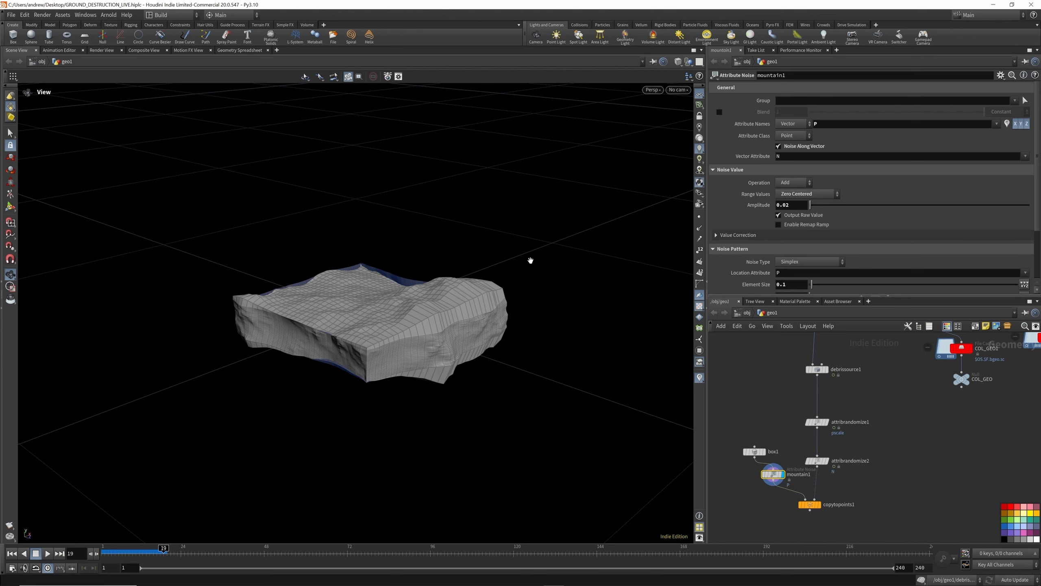
scroll(381, 288, down, 5)
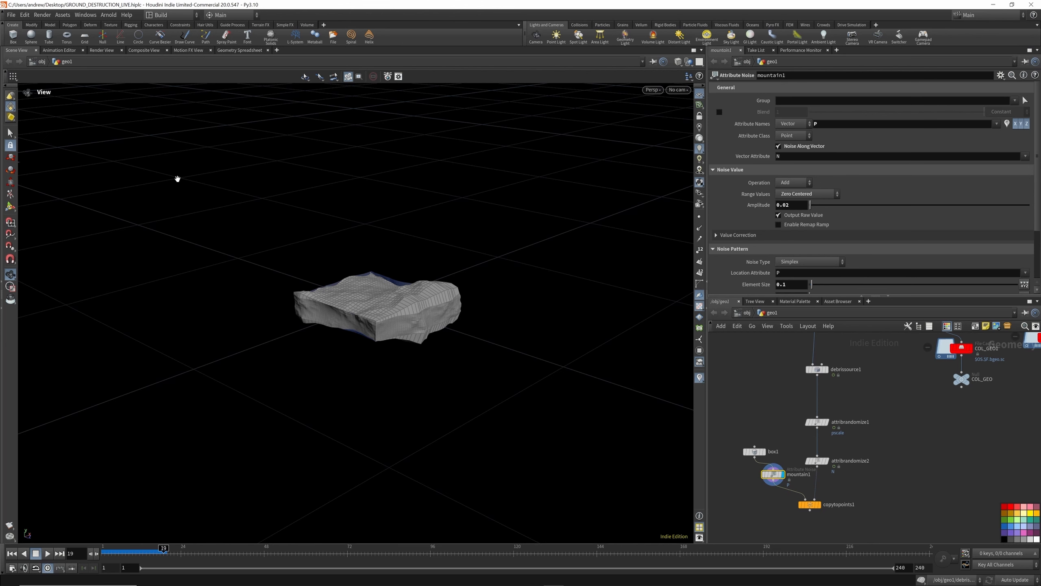
mouse_move(400, 280)
mouse_down()
mouse_move(342, 277)
mouse_move(382, 278)
mouse_up()
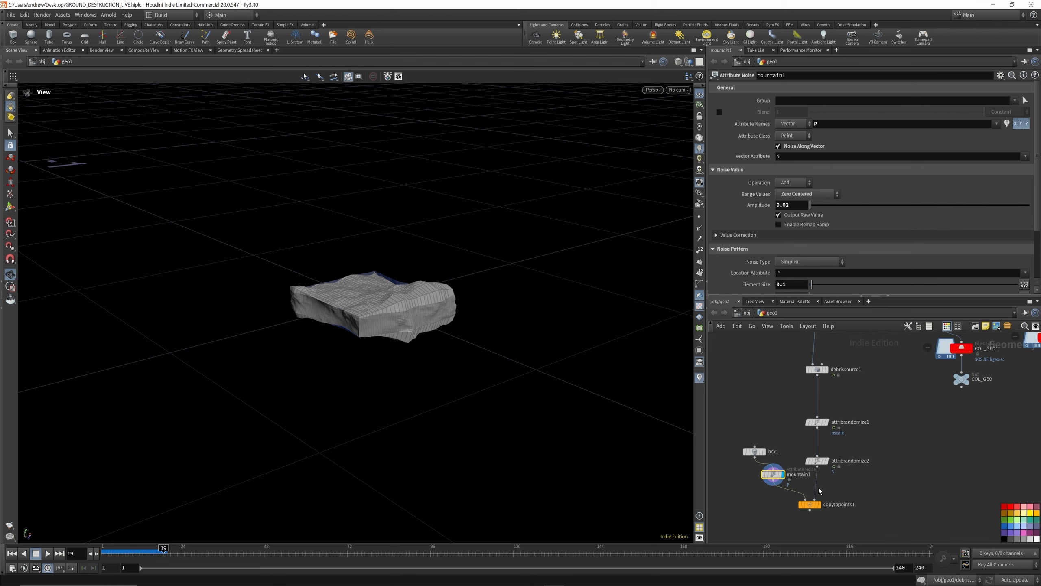
Move box1 and mountain1 farther away from the attribute randomize chain in the network, and select copytopoints1.
drag(754, 451, 735, 436)
drag(773, 474, 734, 460)
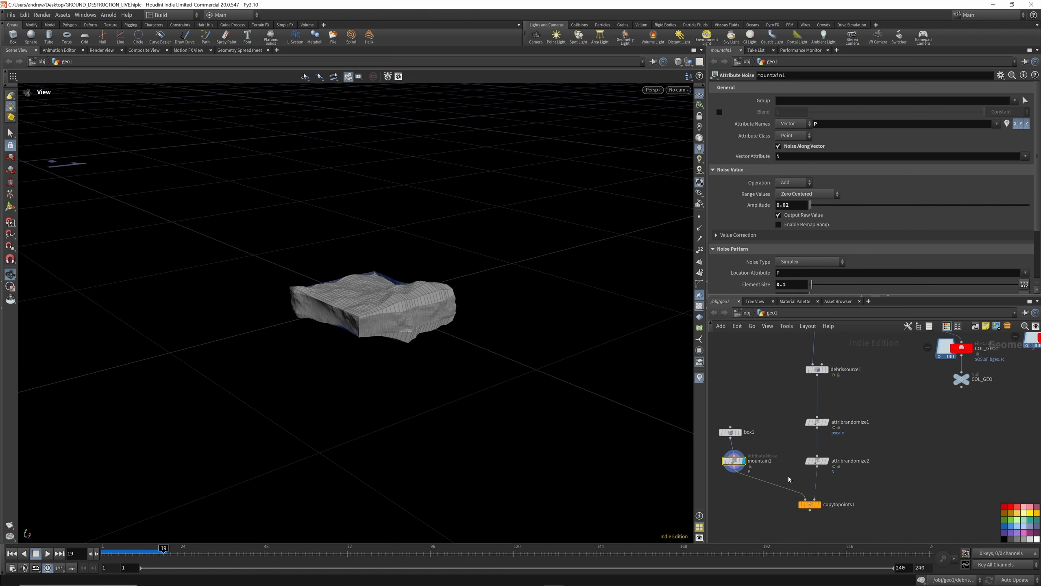
click(810, 505)
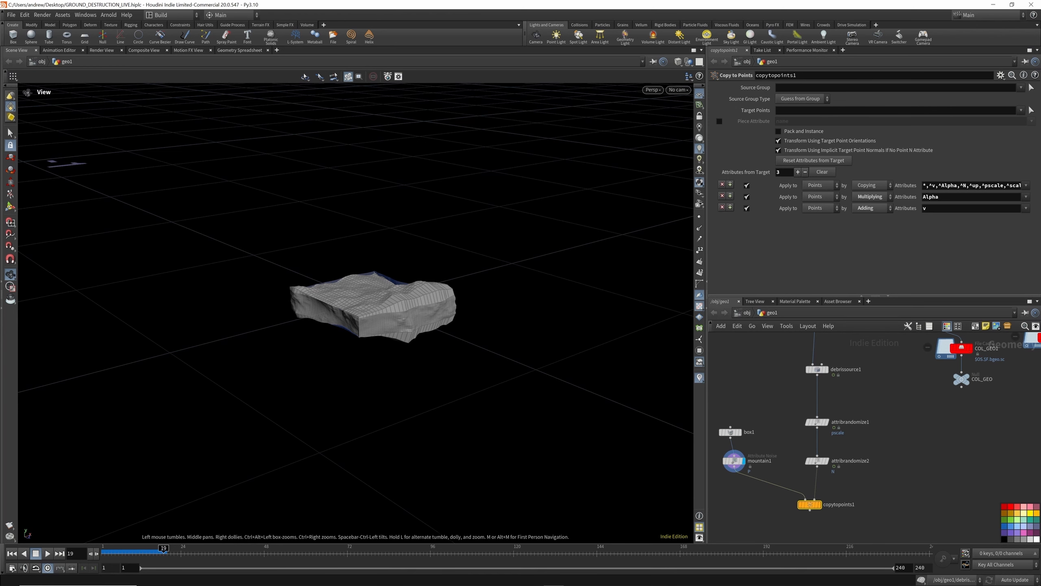
Display copytopoints1, scrub the timeline to frame 23 and frame the copied debris pieces.
drag(360, 298, 390, 315)
scroll(826, 501, up, 3)
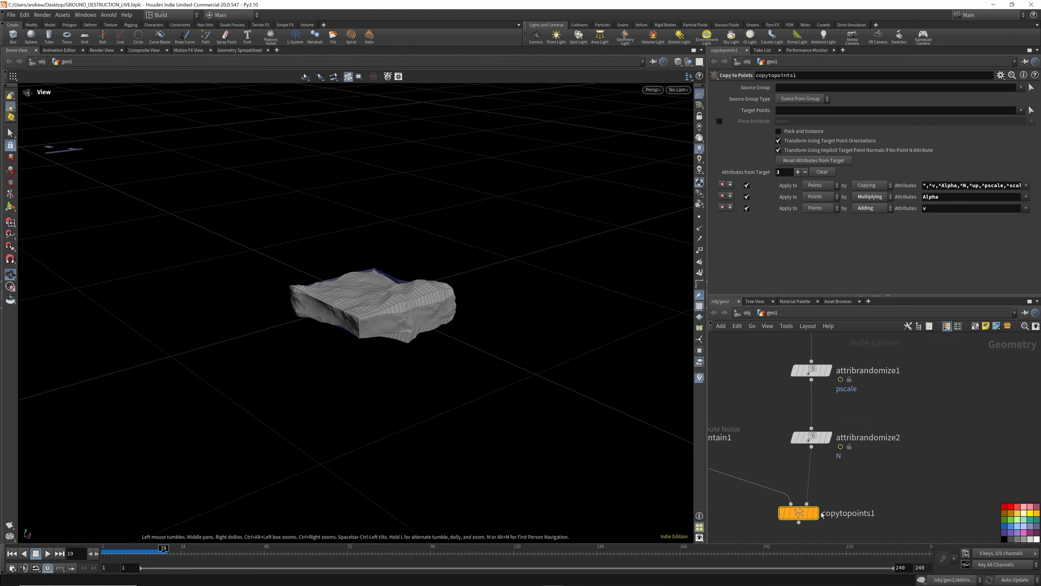
click(816, 513)
mouse_move(149, 556)
mouse_down()
mouse_move(106, 554)
mouse_move(180, 554)
mouse_up()
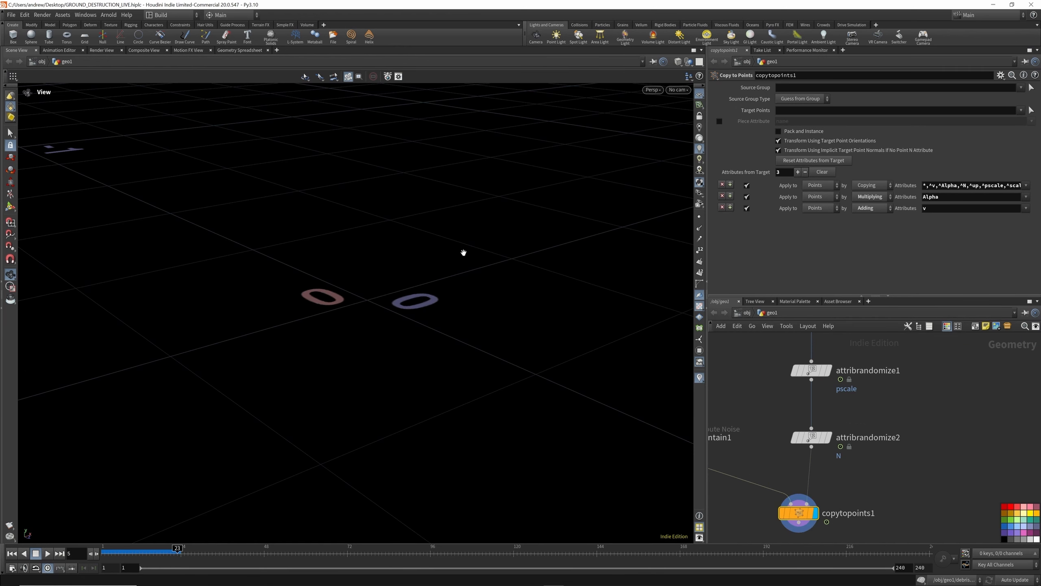
key(f)
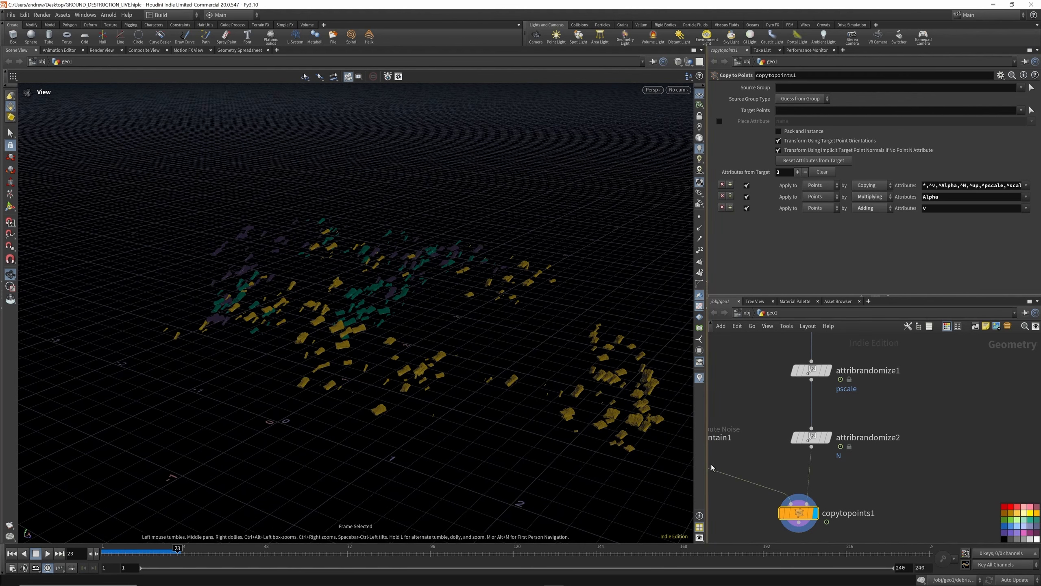
Set the first Min Value of the pscale Attribute Randomize node to 0.2 and check the copied pieces.
scroll(720, 491, down, 3)
click(773, 422)
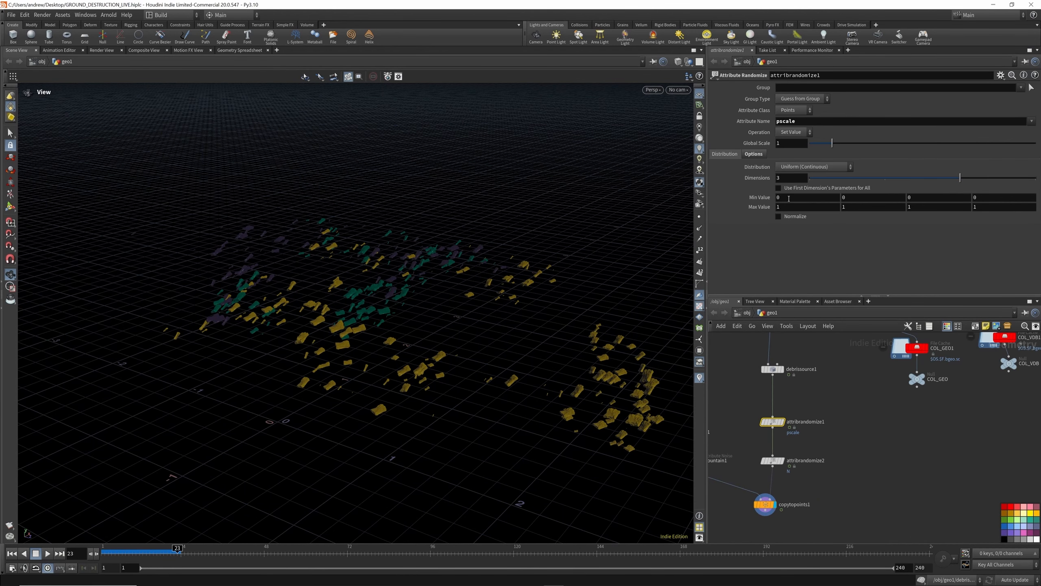
click(789, 199)
text(.2)
key(Return)
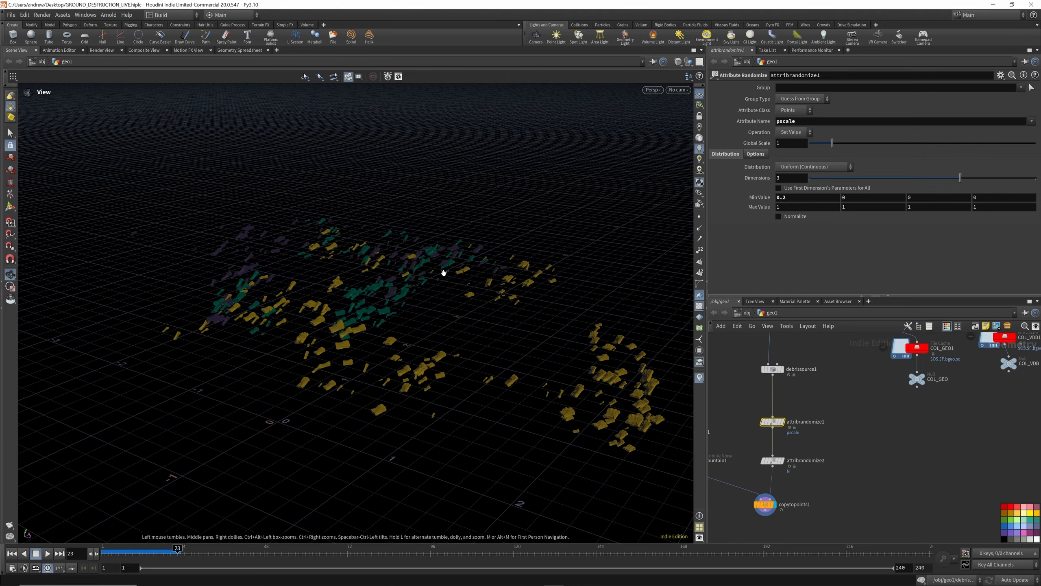
drag(444, 273, 488, 275)
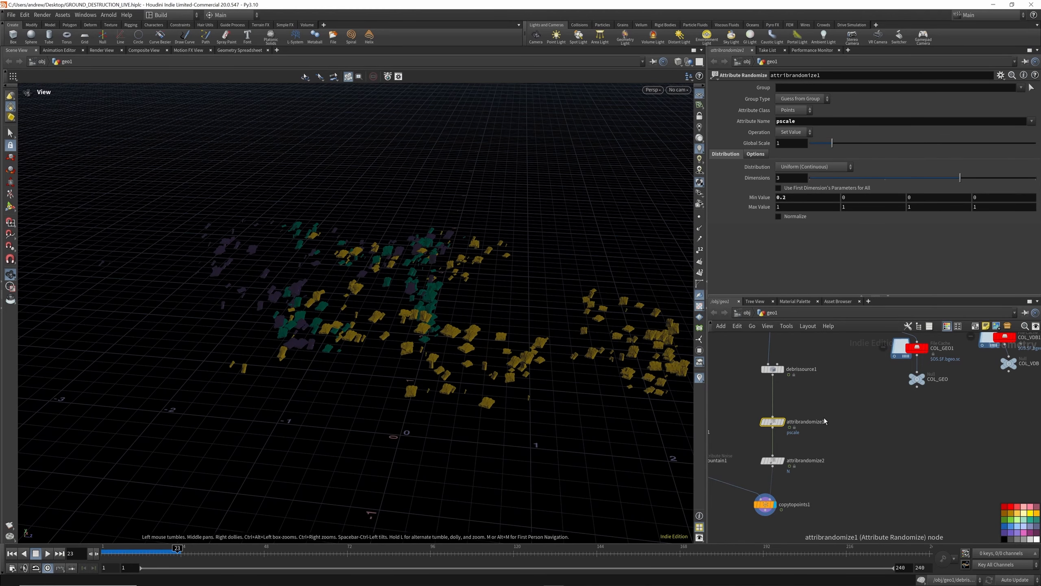
Display the CACHE_FAKE_RBD file cache at the head of the network to examine the whole ground.
scroll(825, 419, down, 4)
scroll(775, 439, up, 4)
click(739, 417)
scroll(856, 427, down, 8)
scroll(854, 382, up, 8)
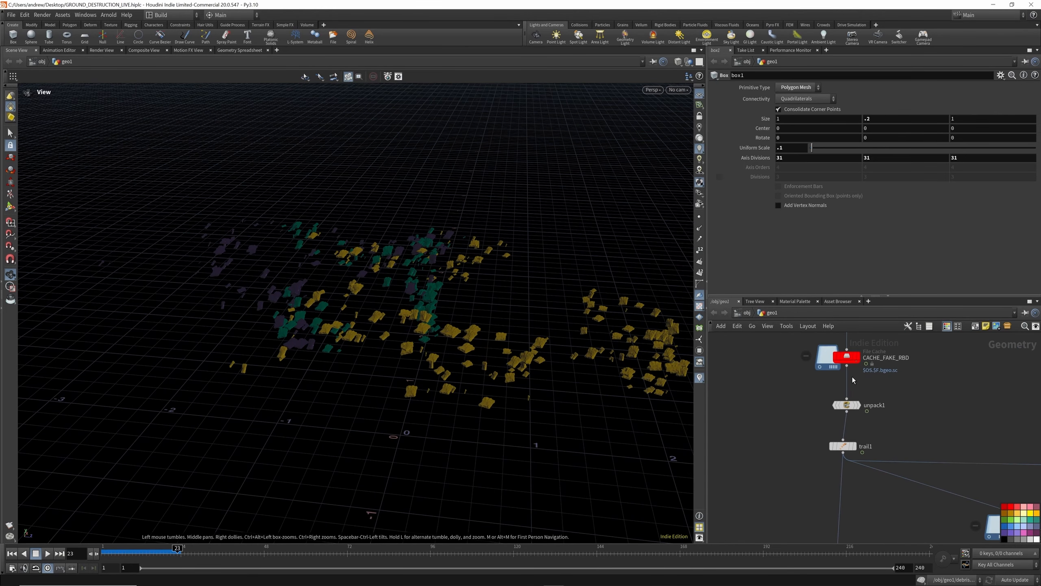
scroll(861, 406, down, 3)
scroll(857, 377, up, 5)
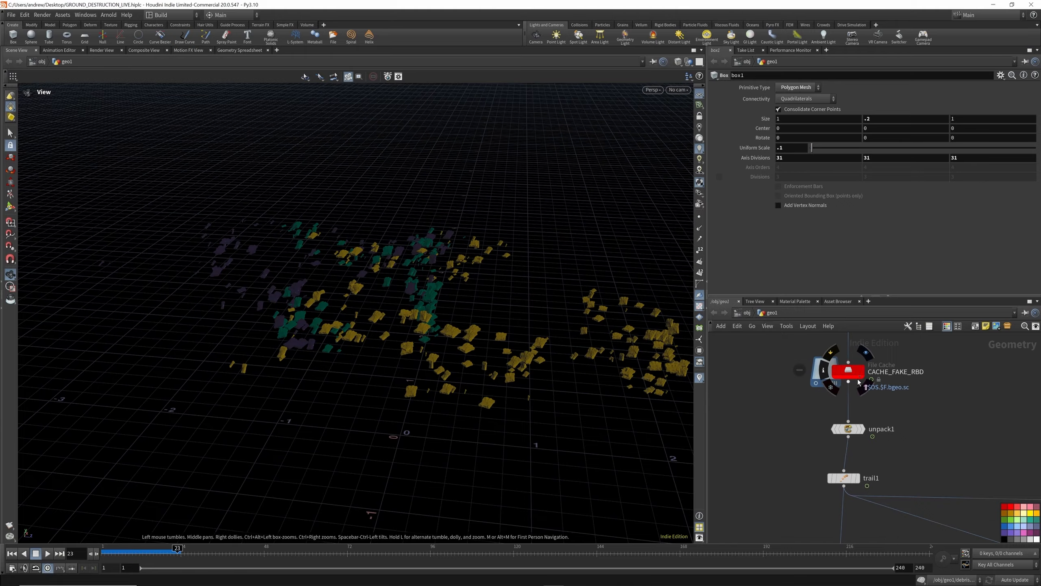
click(859, 374)
drag(311, 328, 403, 312)
scroll(857, 439, down, 5)
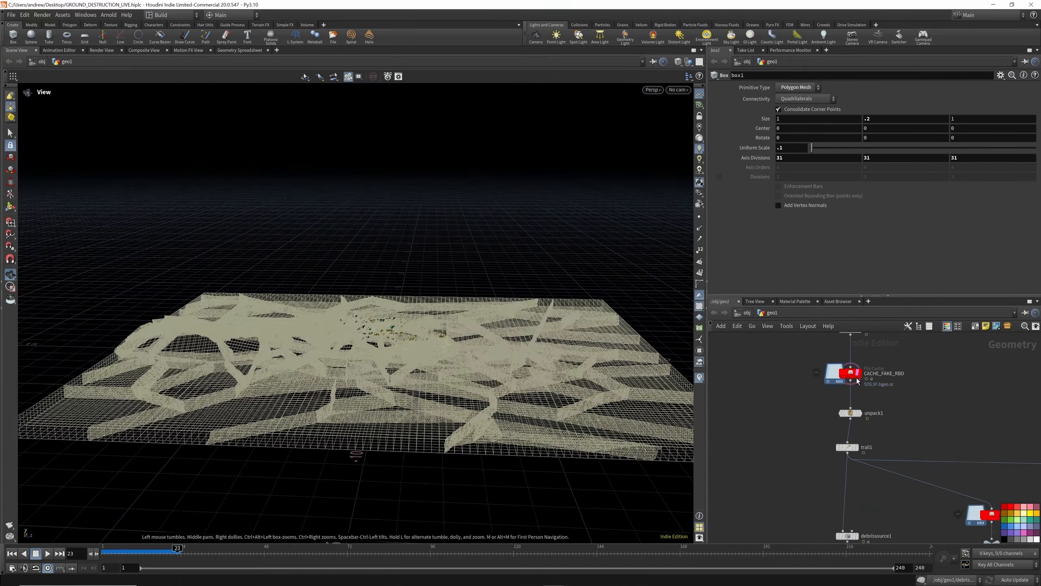
Display copytopoints1 again and scrub the timeline forward to frame 52 to review the debris emission.
click(858, 500)
scroll(861, 493, up, 5)
drag(123, 550, 281, 547)
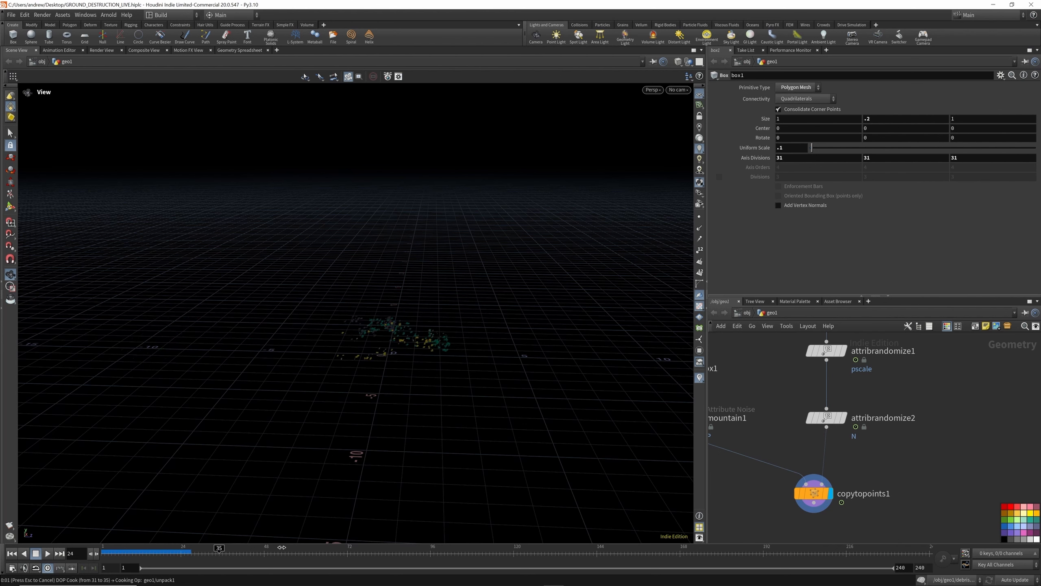
Add a DOP Network node below copytopoints1.
scroll(759, 388, down, 5)
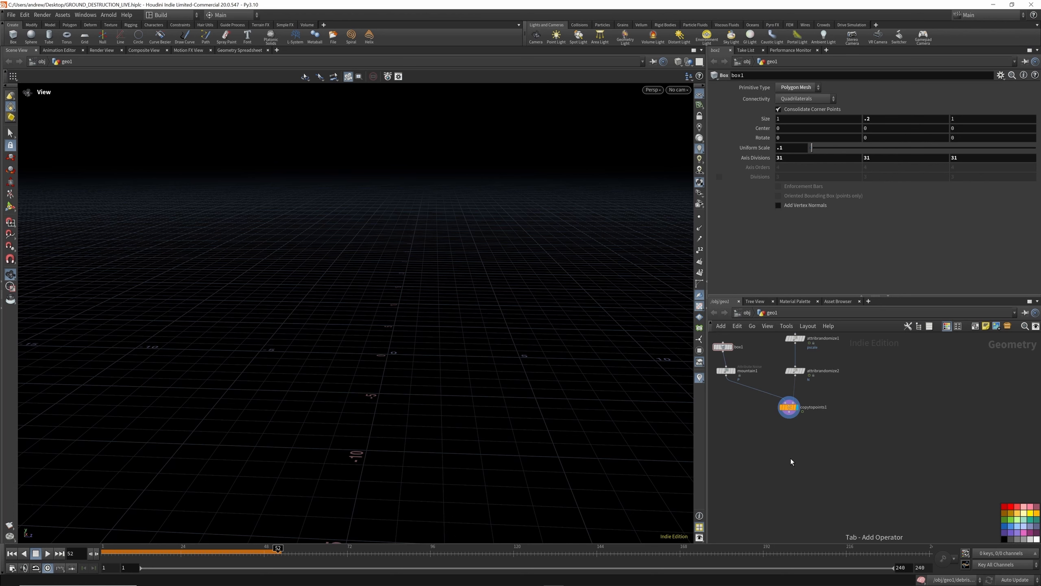
key(d)
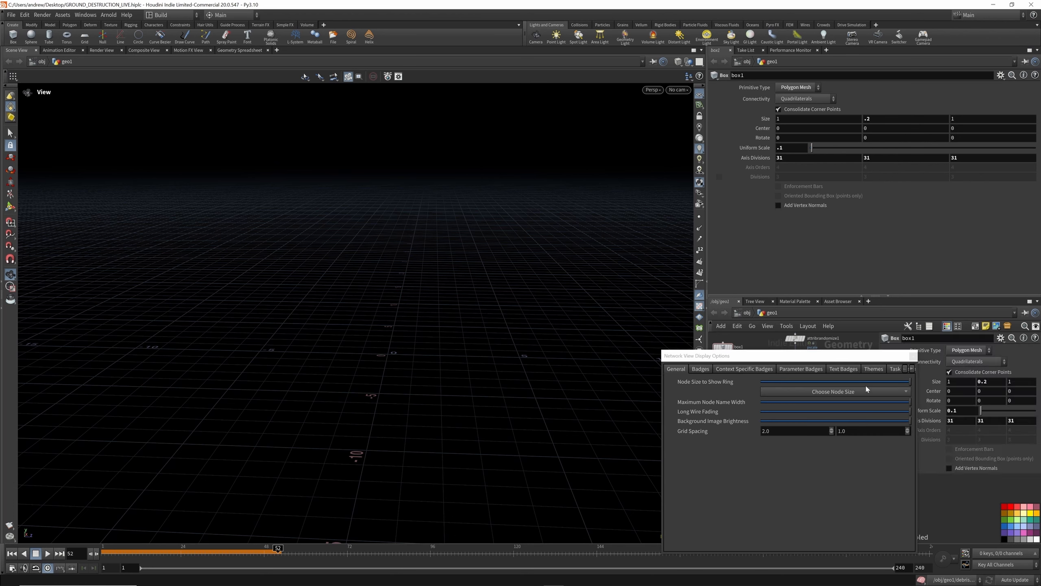
click(913, 356)
key(Tab)
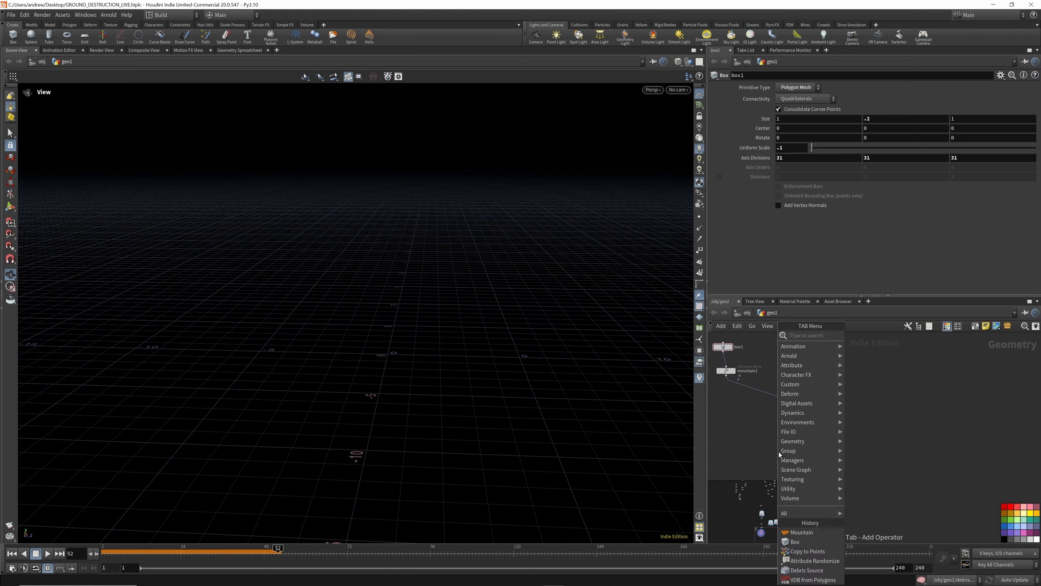
text(dop)
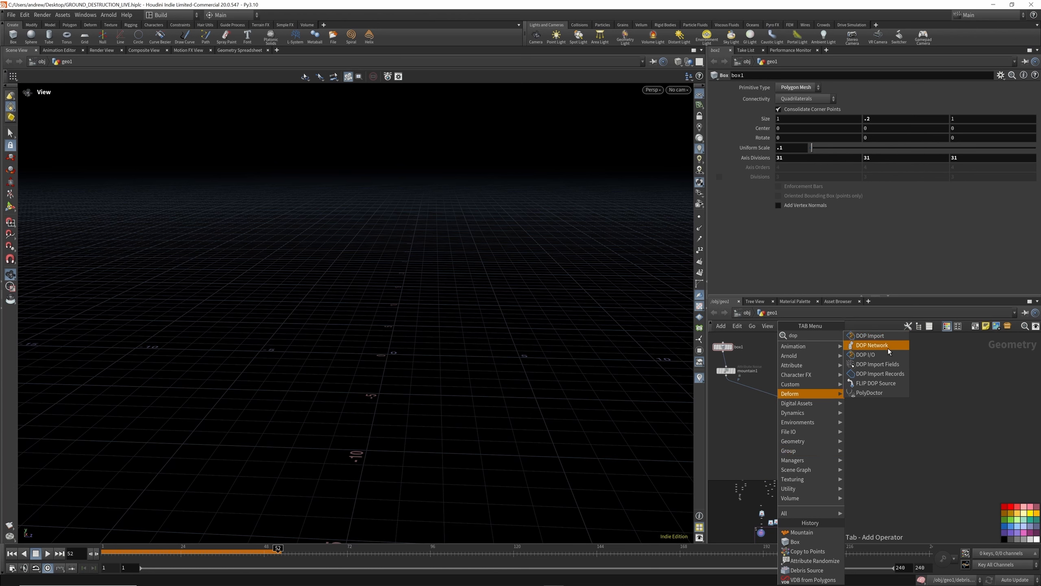
click(889, 347)
click(797, 451)
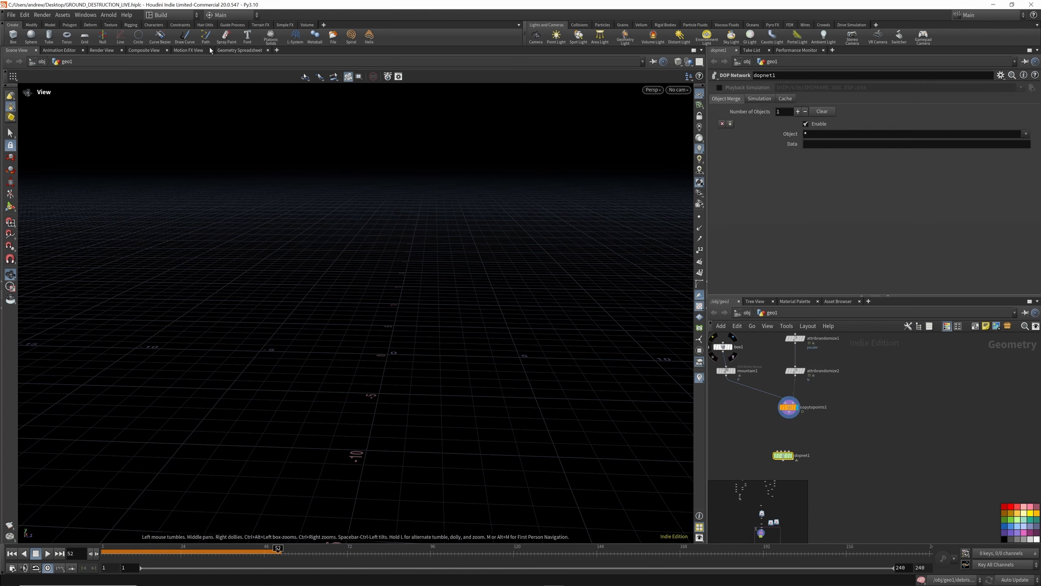
Save the scene file and wire copytopoints1 into the first input of dopnet1.
click(11, 15)
click(25, 59)
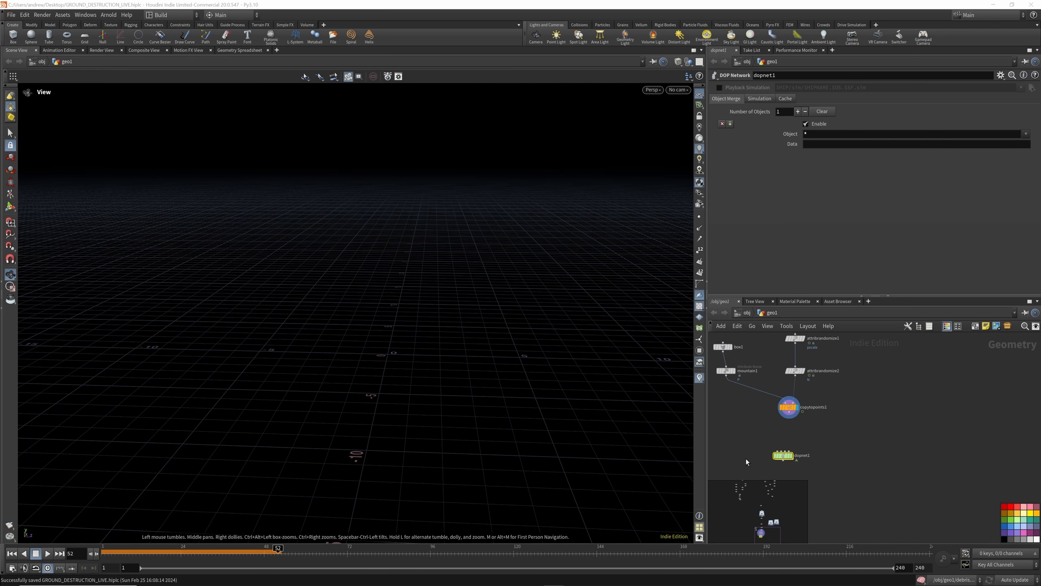
scroll(784, 451, up, 3)
drag(784, 450, 805, 376)
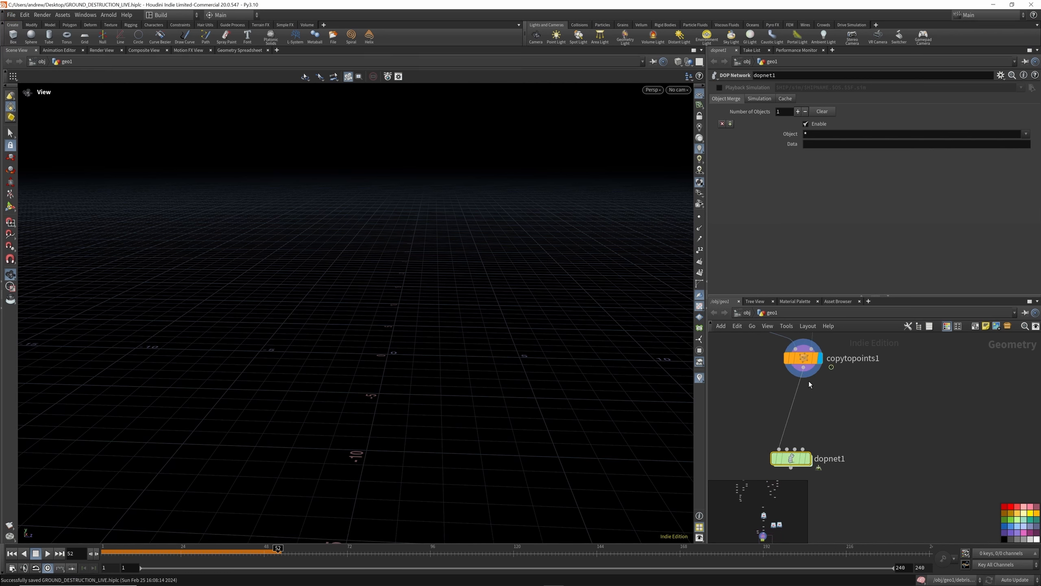
Inside dopnet1, add a Gravity Force node and wire it into the output node.
double_click(797, 460)
key(Tab)
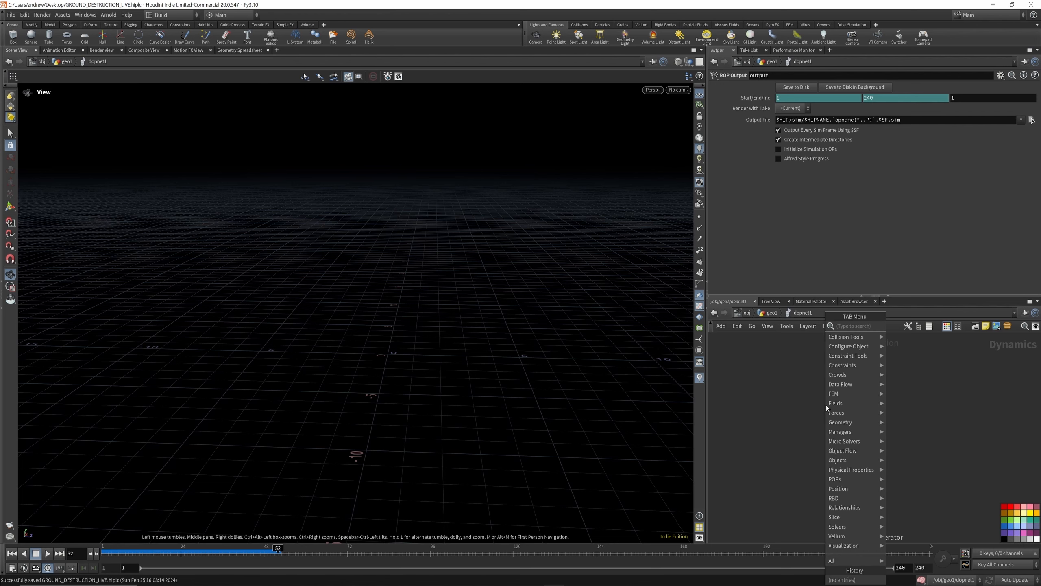
text(grav)
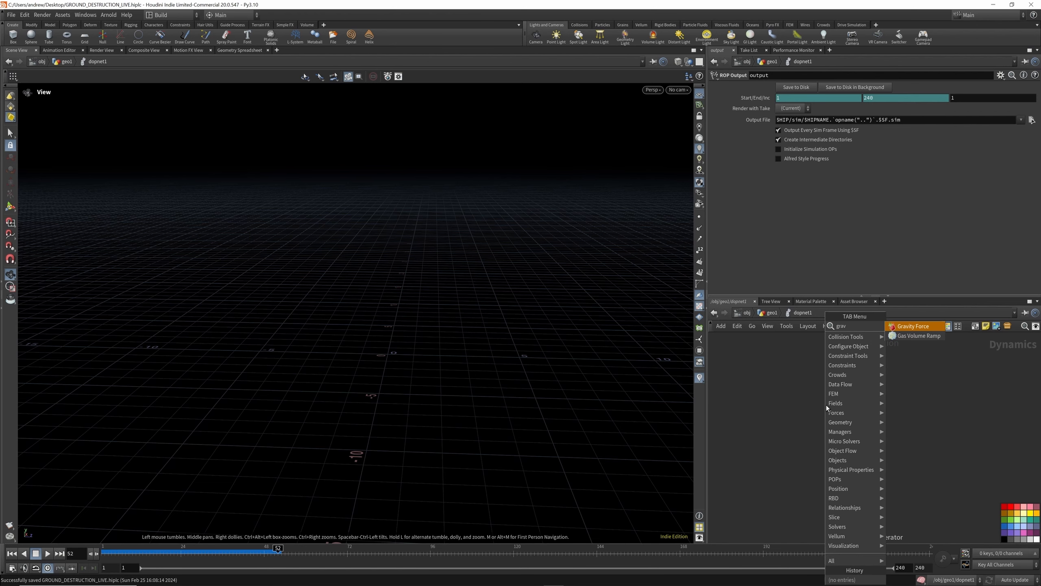
key(Return)
click(843, 404)
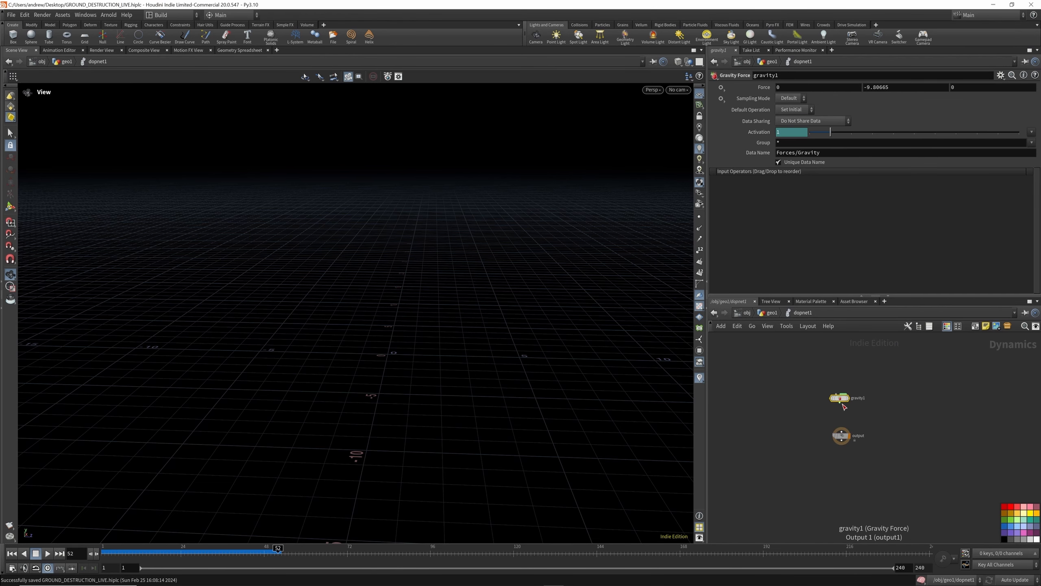
drag(837, 401, 842, 472)
Add a Static Object and a Ground Plane node to the DOP network.
key(Tab)
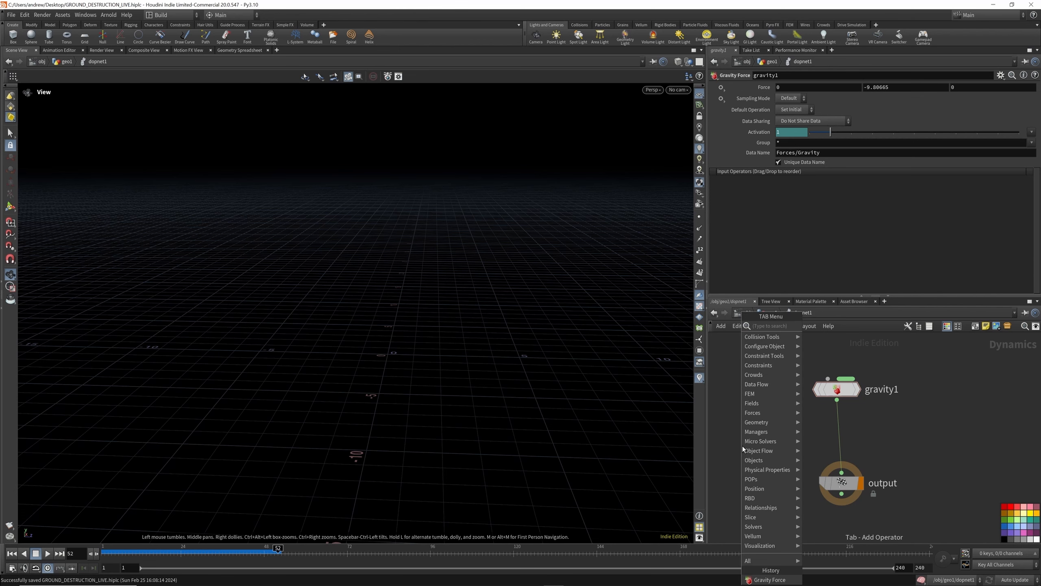
text(static)
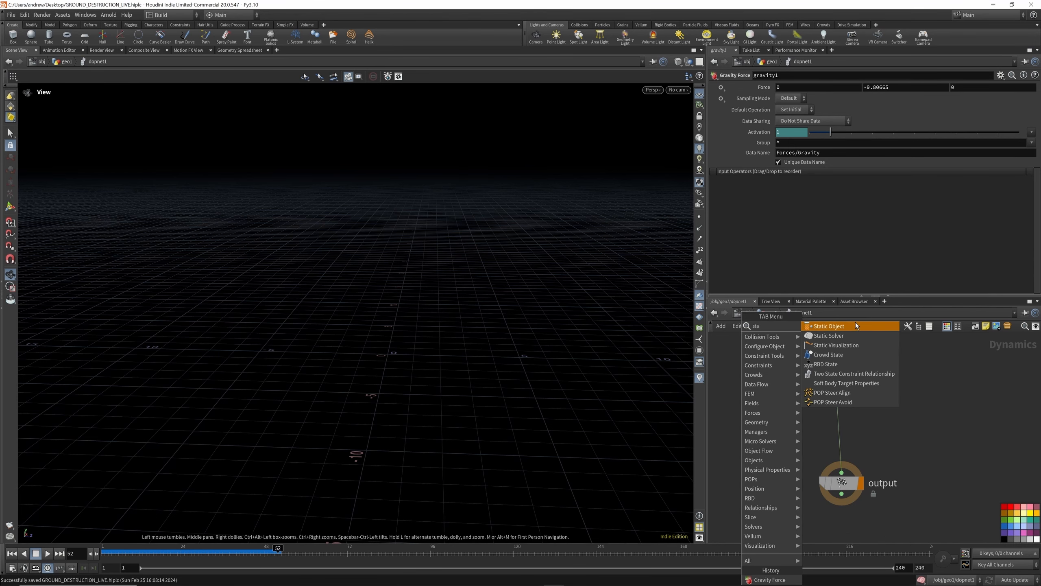
click(856, 324)
click(743, 462)
key(Tab)
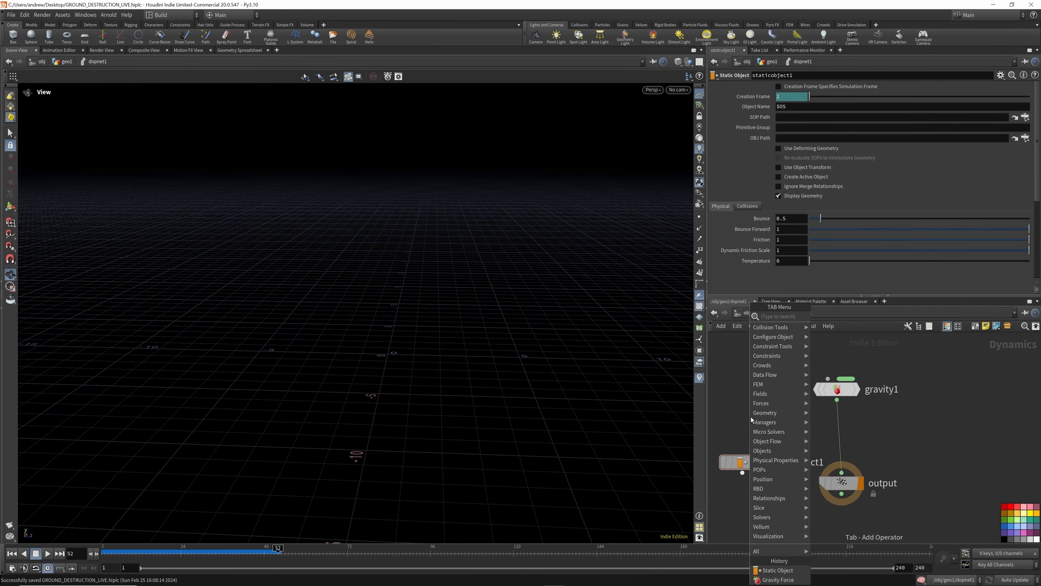
text(gra)
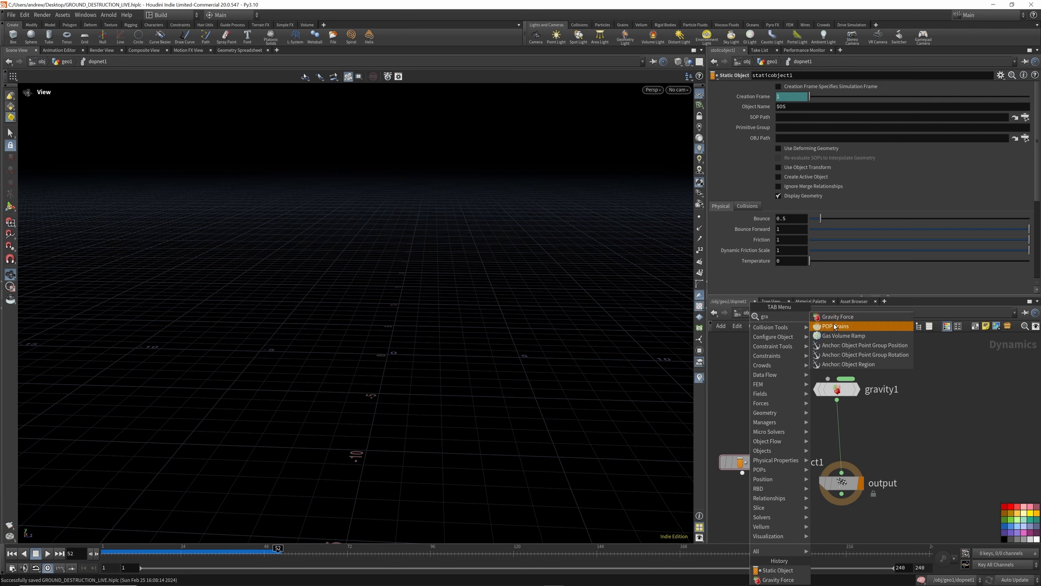
click(742, 396)
Add a Merge node and wire groundplane1 and staticobject1 into it.
key(Tab)
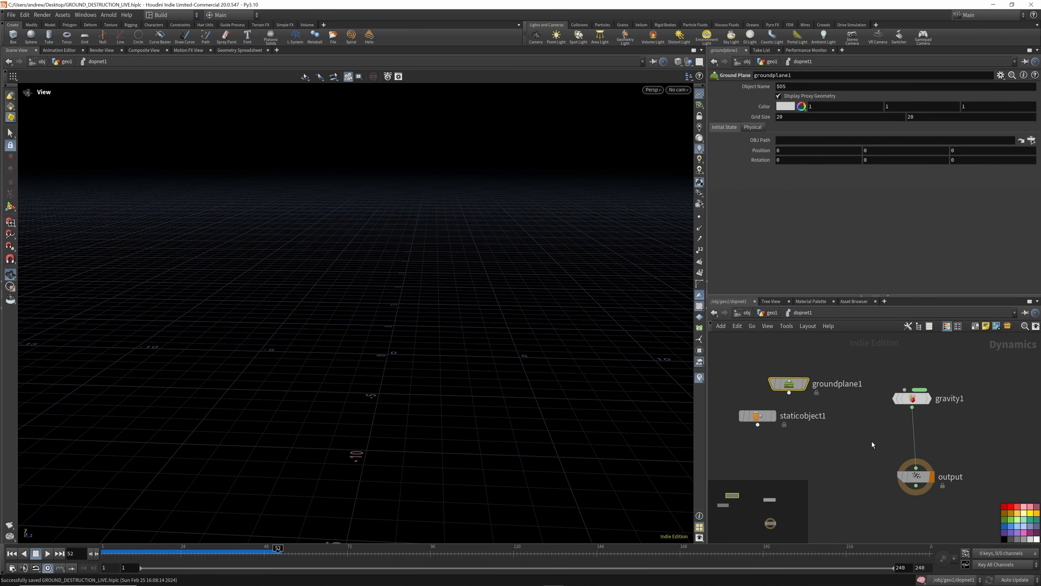
click(872, 441)
key(Tab)
mouse_move(871, 442)
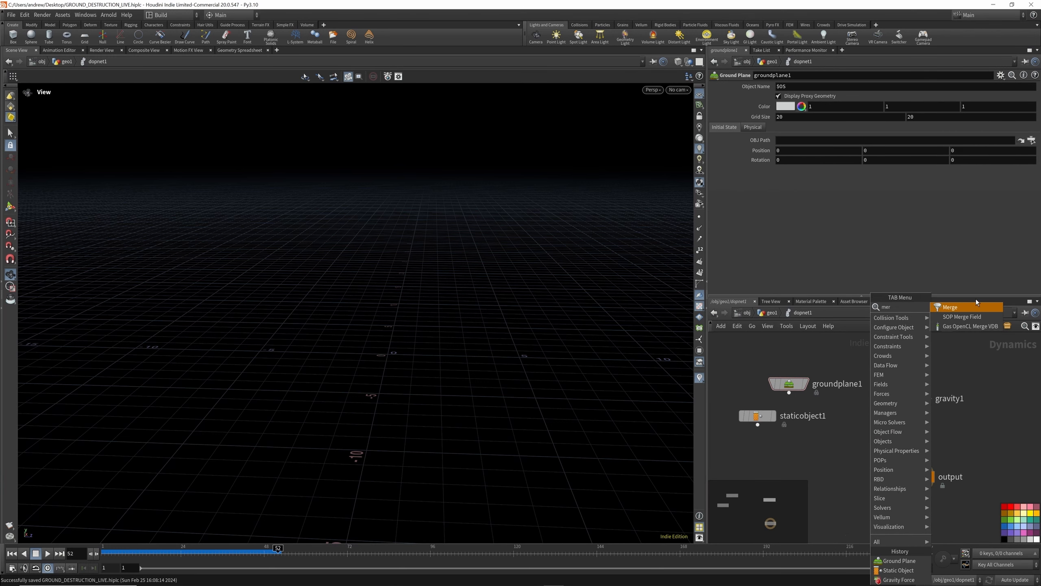
click(976, 303)
click(822, 446)
drag(833, 360, 745, 441)
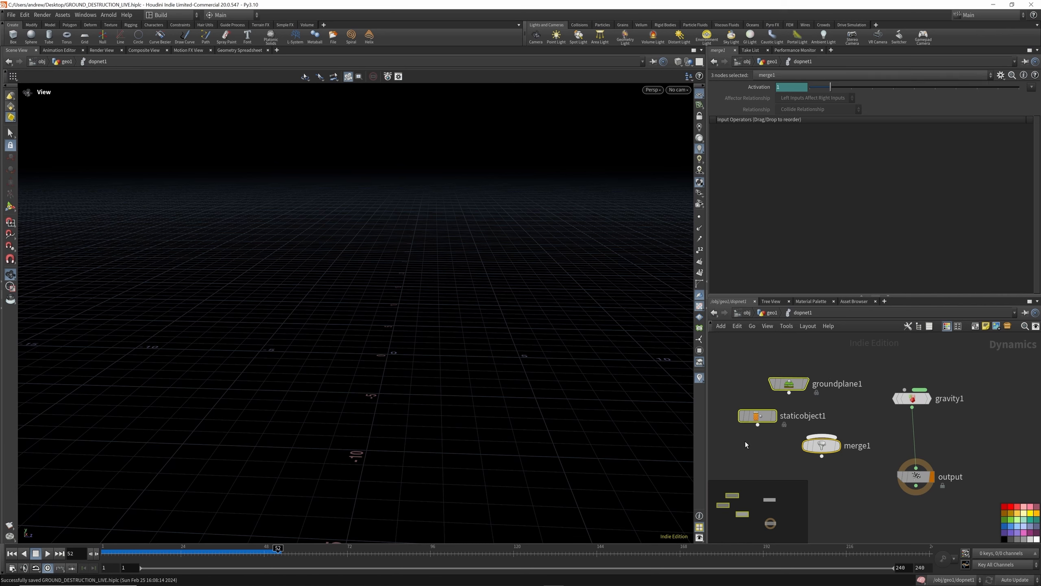
drag(789, 393, 821, 436)
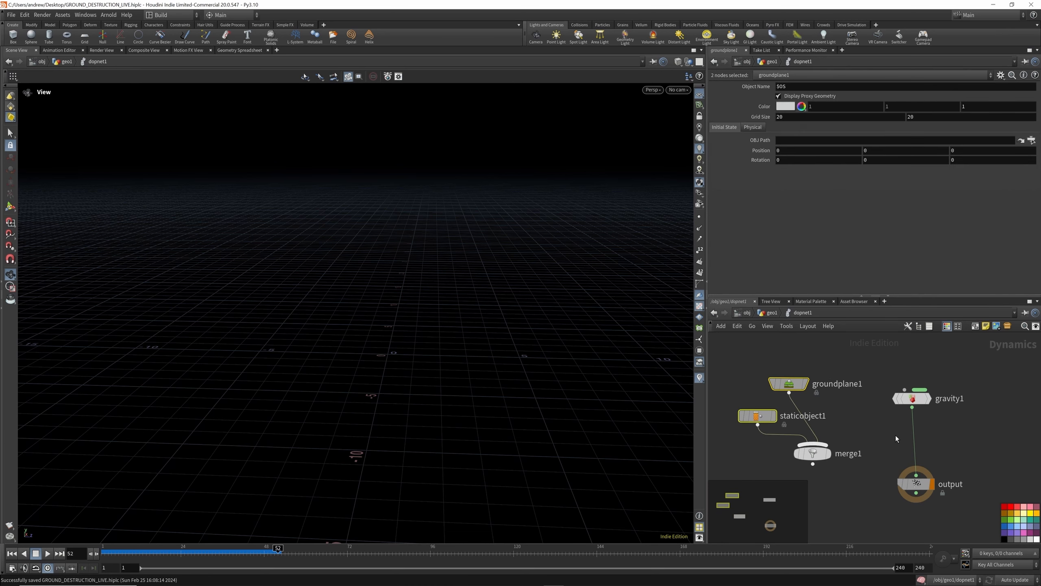
Wire gravity1 into merge1 and merge1 into the output, spacing the surrounding nodes apart.
click(912, 407)
click(845, 447)
click(813, 464)
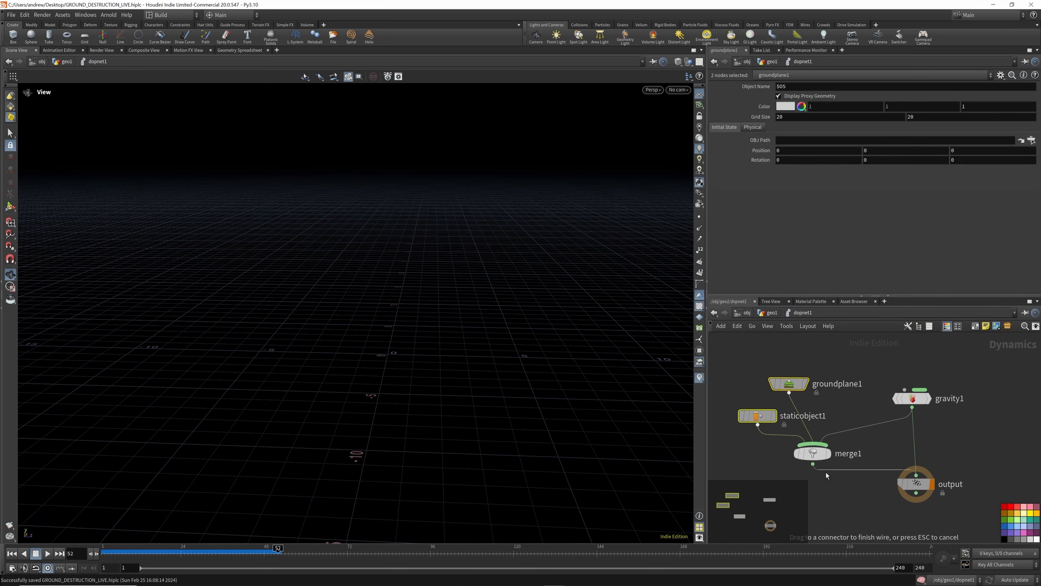
click(917, 474)
drag(930, 489, 832, 513)
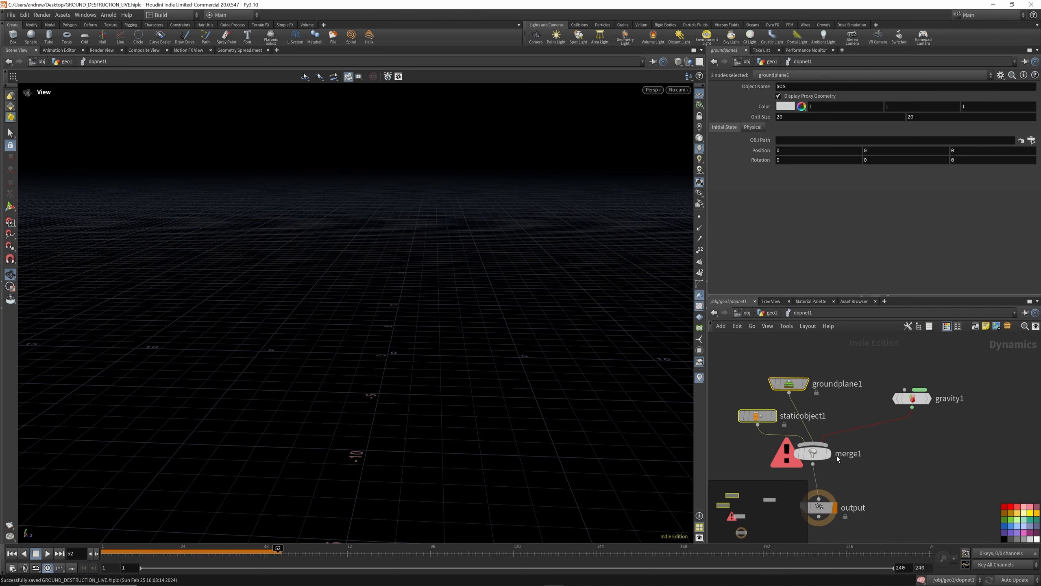
scroll(897, 435, down, 3)
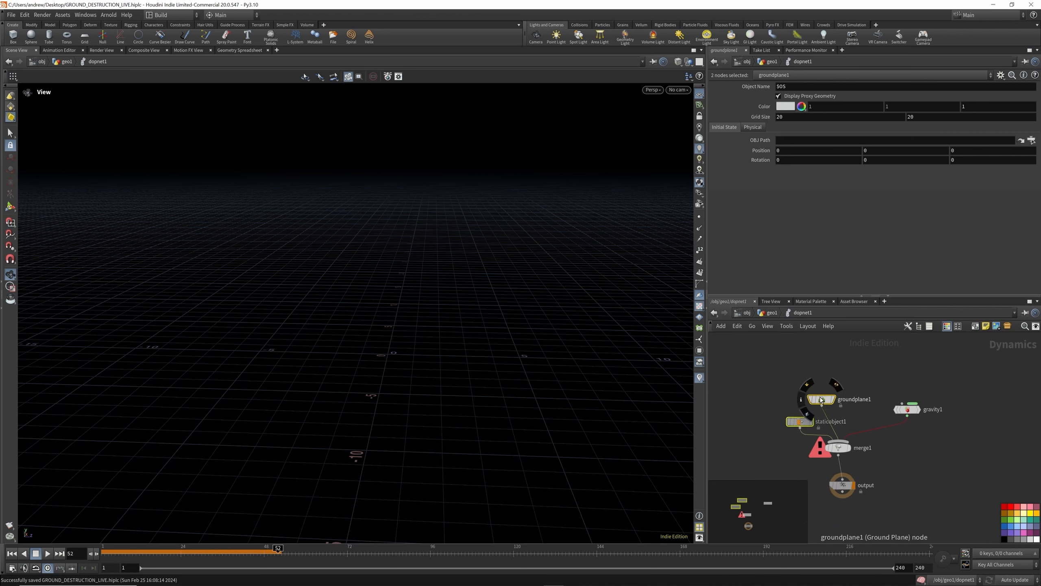
drag(817, 400, 765, 399)
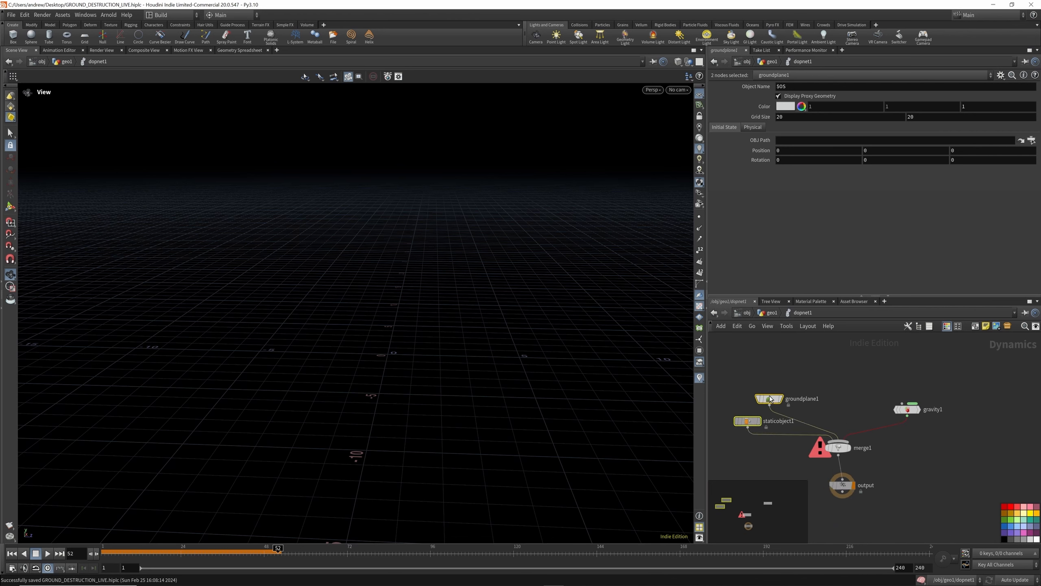
Add a Multiple Solver feeding merge1 and insert gravity1 between merge1 and the output.
click(827, 361)
key(Tab)
text(mu)
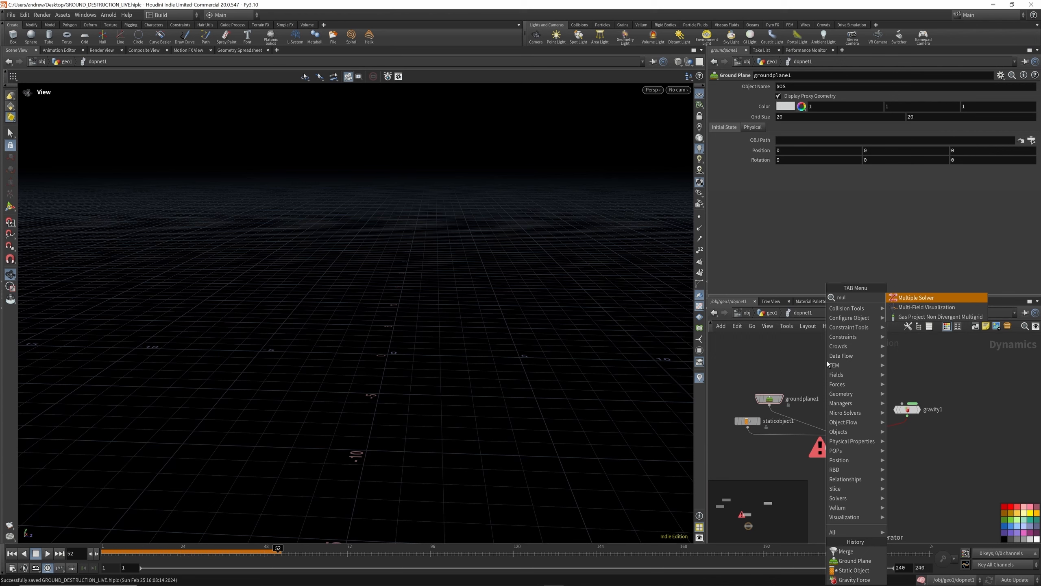
click(916, 298)
click(846, 345)
drag(907, 409, 843, 476)
scroll(838, 513, down, 3)
key(Tab)
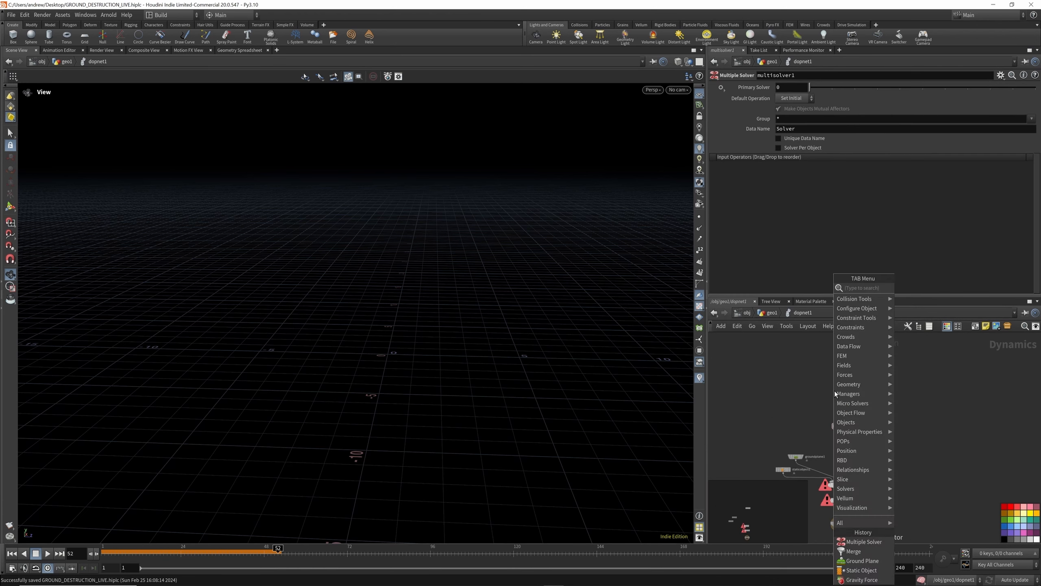
text(rdb)
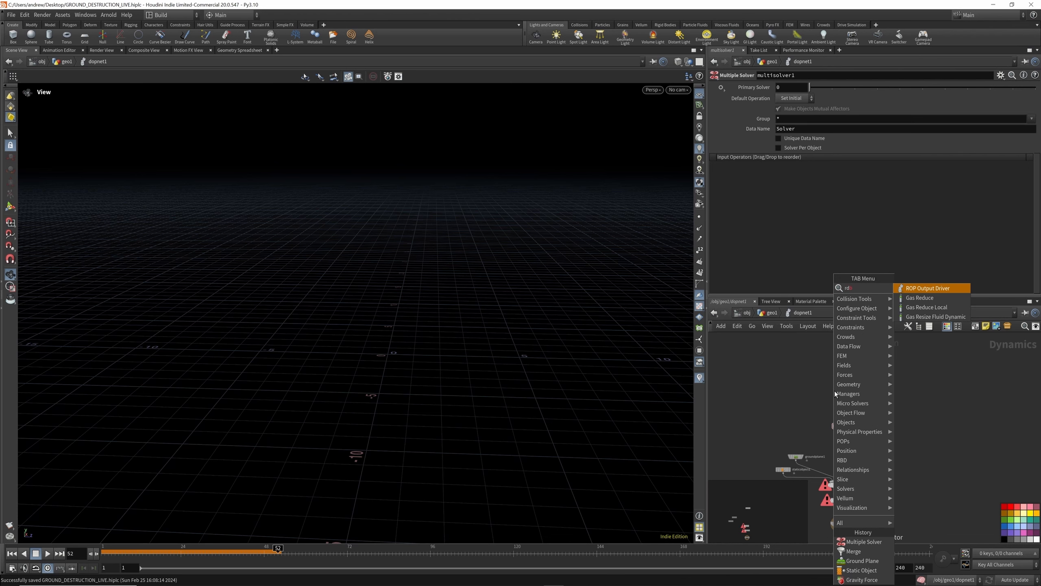
text( pa)
key(Escape)
Add an RBD Packed Object node and wire it into the object input of multisolver1.
key(Tab)
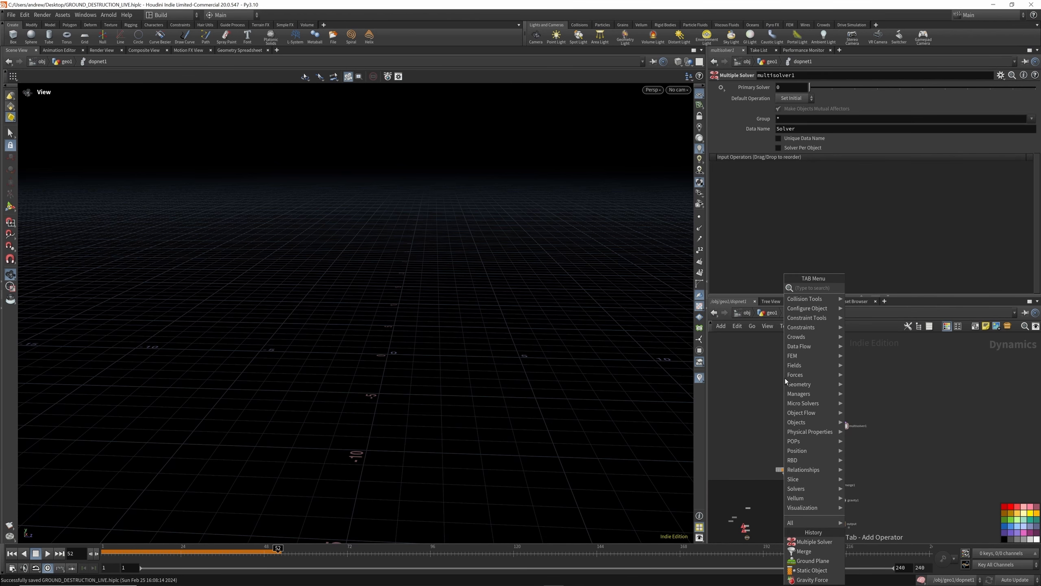
text(rbd)
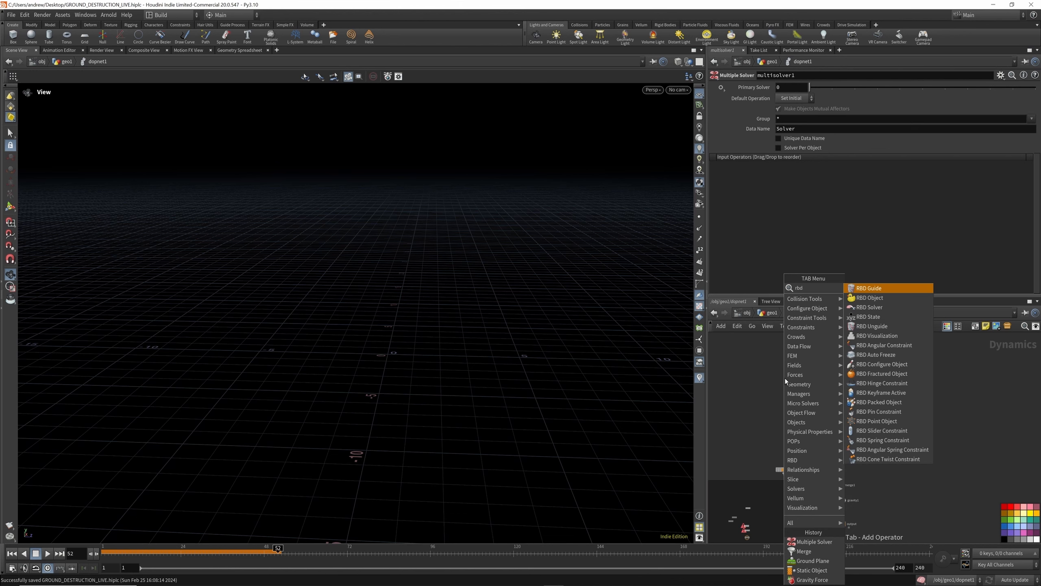
text( pa)
click(881, 288)
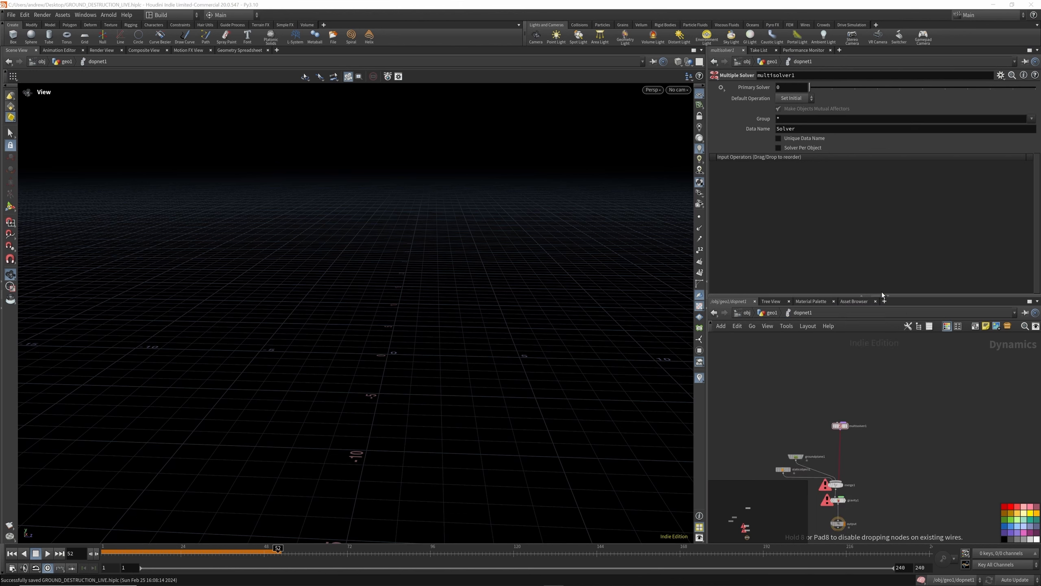
click(789, 371)
drag(787, 372, 863, 442)
Add a Bullet Solver node and wire it into the solver input of multisolver1.
key(Tab)
text(bull)
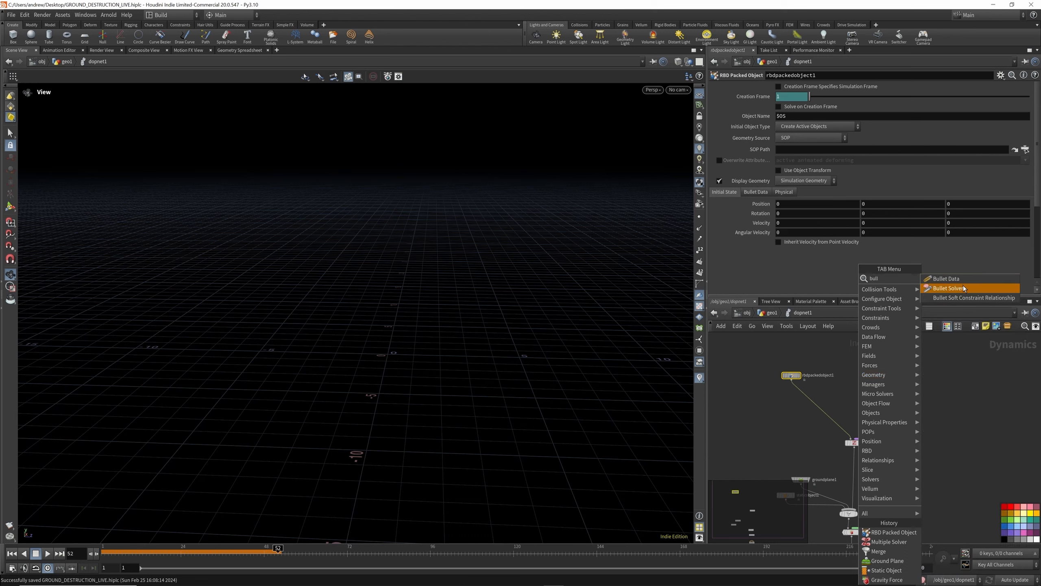
click(964, 288)
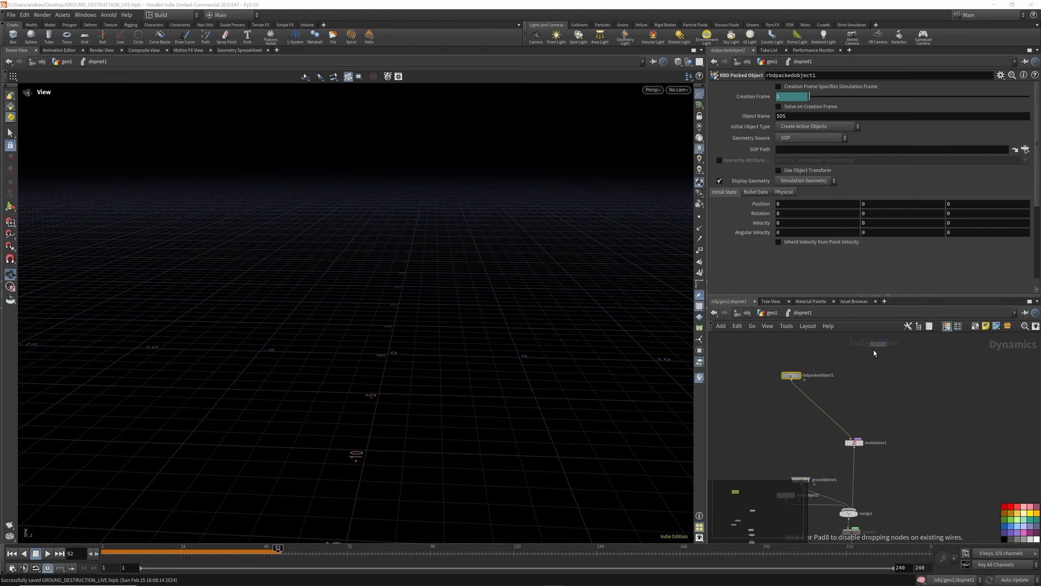
click(854, 362)
click(854, 367)
click(855, 438)
Add a POP Source node and wire it into the solver input of multisolver1.
key(Tab)
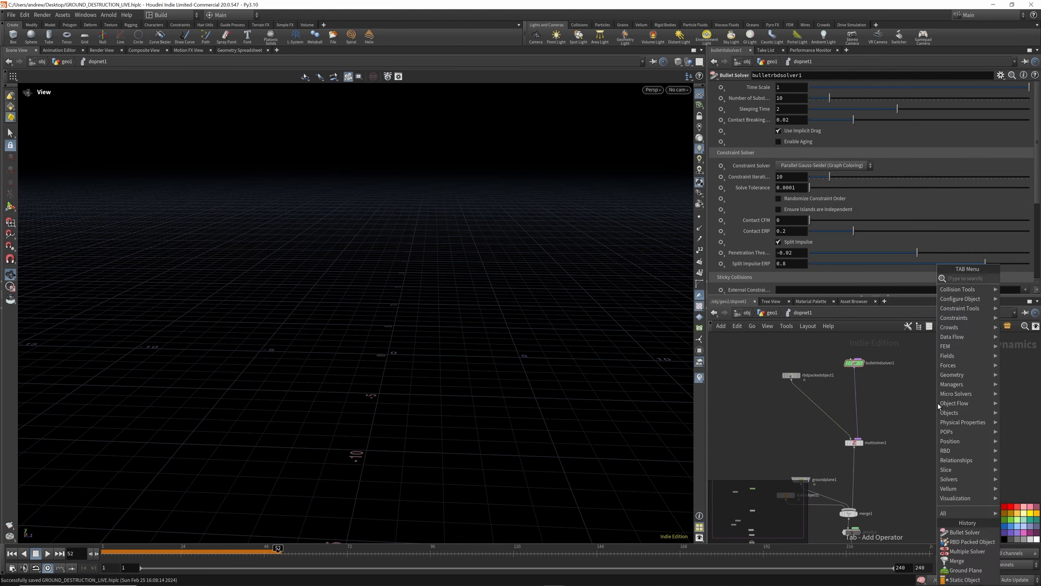
text(pop)
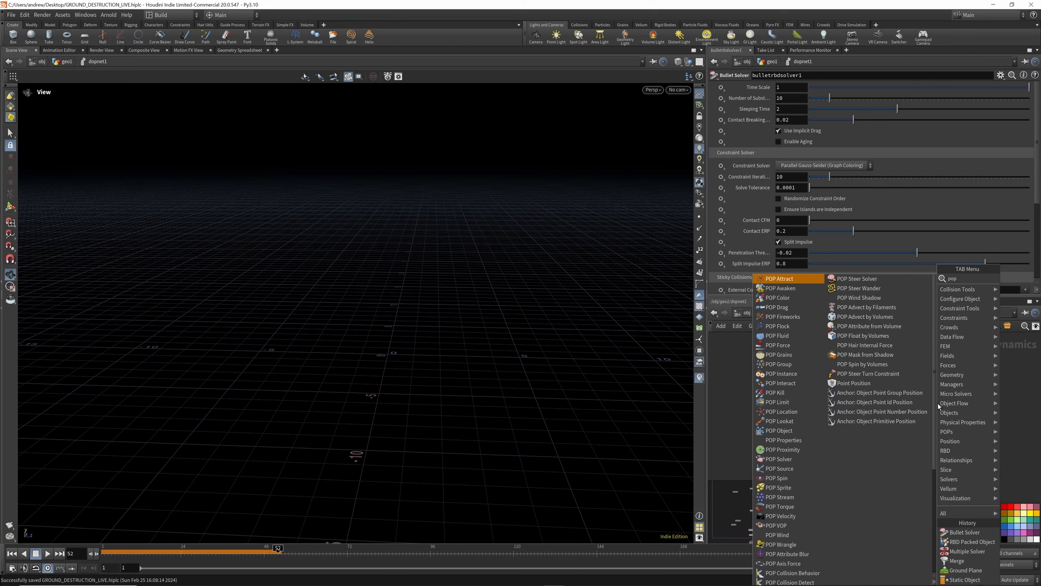
text(sou)
key(Return)
click(911, 369)
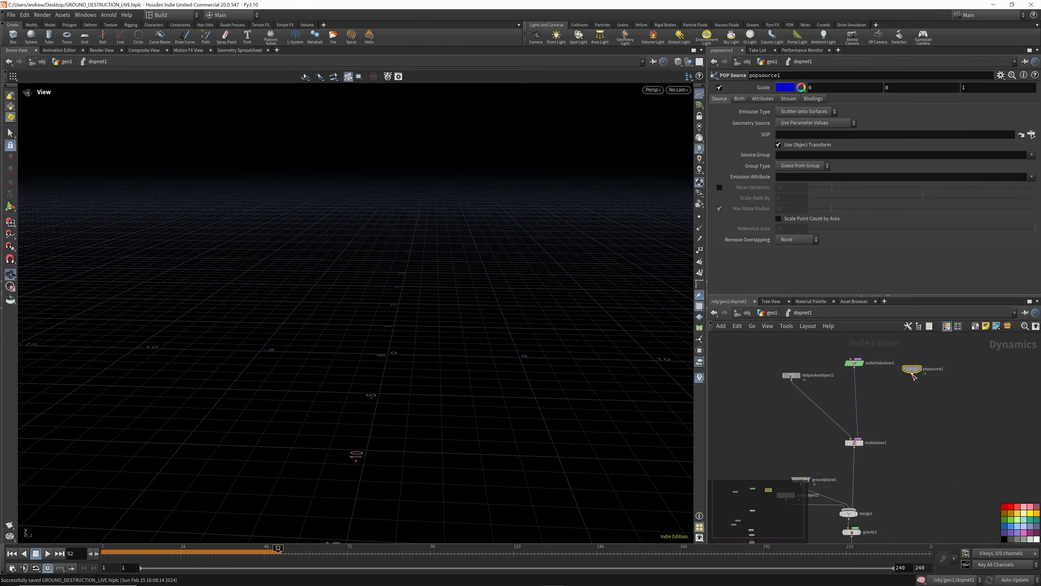
drag(913, 374, 878, 426)
Set the physical properties of rbdpackedobject1 to density 100, bounce 0.01 and friction 2.
scroll(837, 360, up, 3)
click(764, 386)
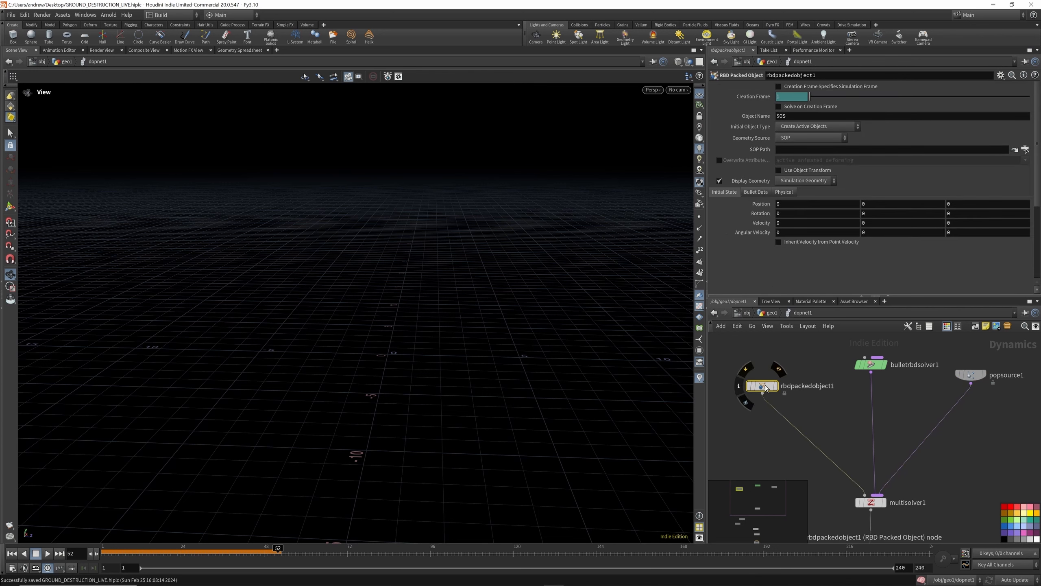
click(784, 192)
key(BackSpace)
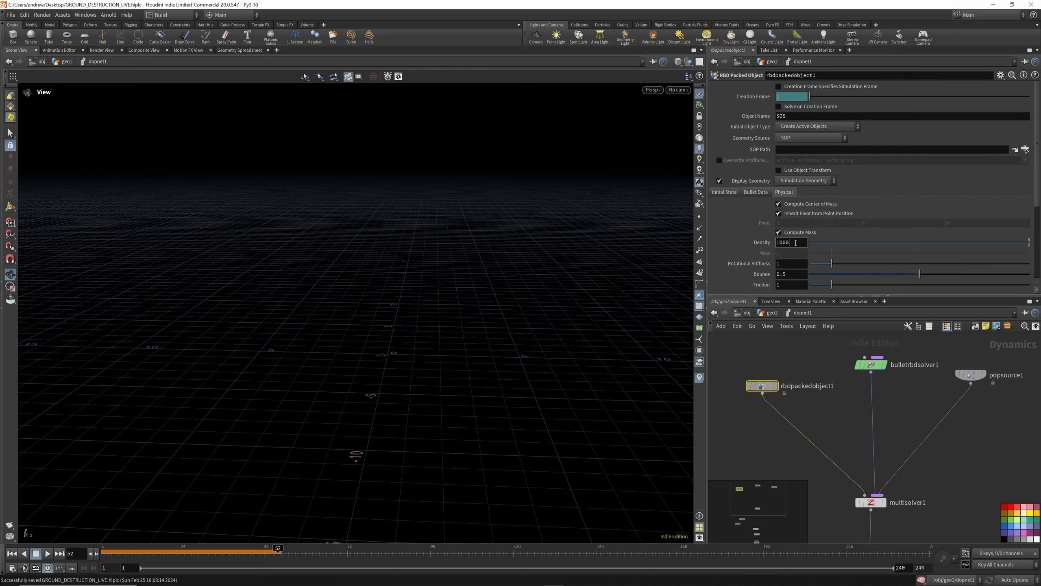
key(Return)
double_click(786, 274)
key(Return)
drag(780, 286, 772, 284)
text(2)
key(Return)
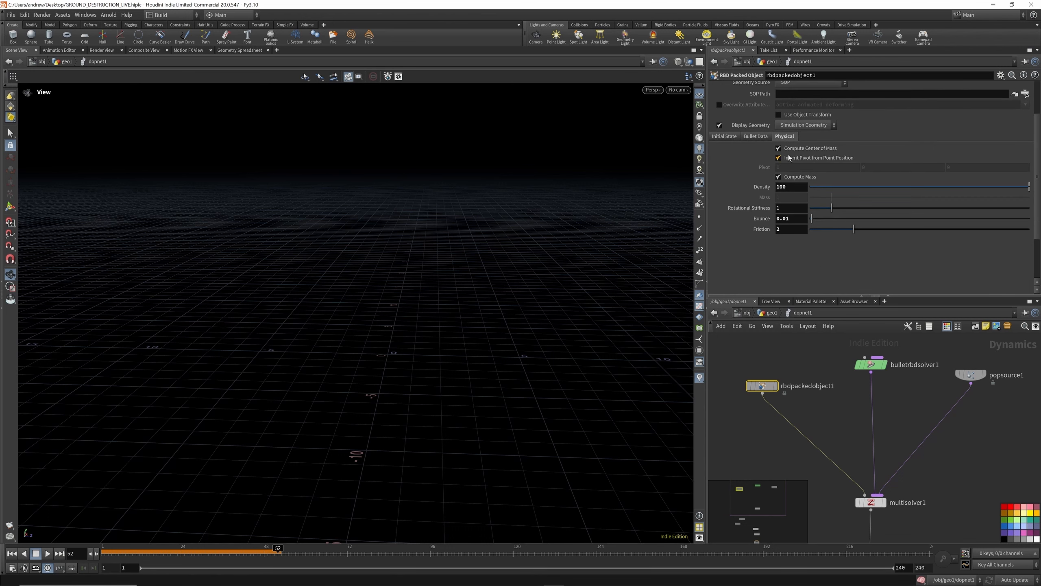
Set popsource1's emission type to All Geometry and its geometry source to Use First Context Geometry.
scroll(871, 365, up, 2)
click(869, 364)
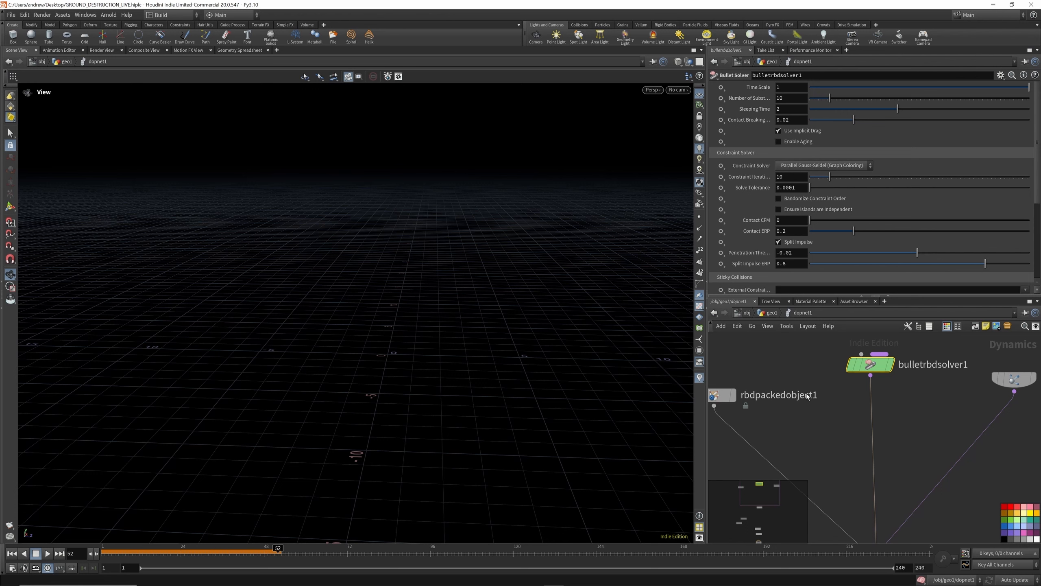
scroll(806, 395, down, 3)
click(755, 392)
click(904, 385)
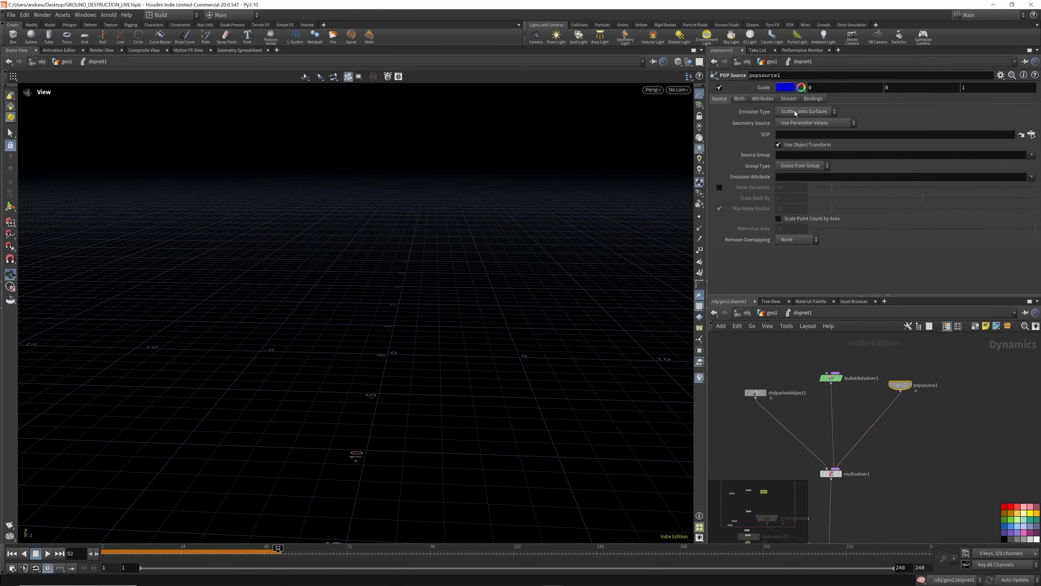
click(795, 112)
click(796, 131)
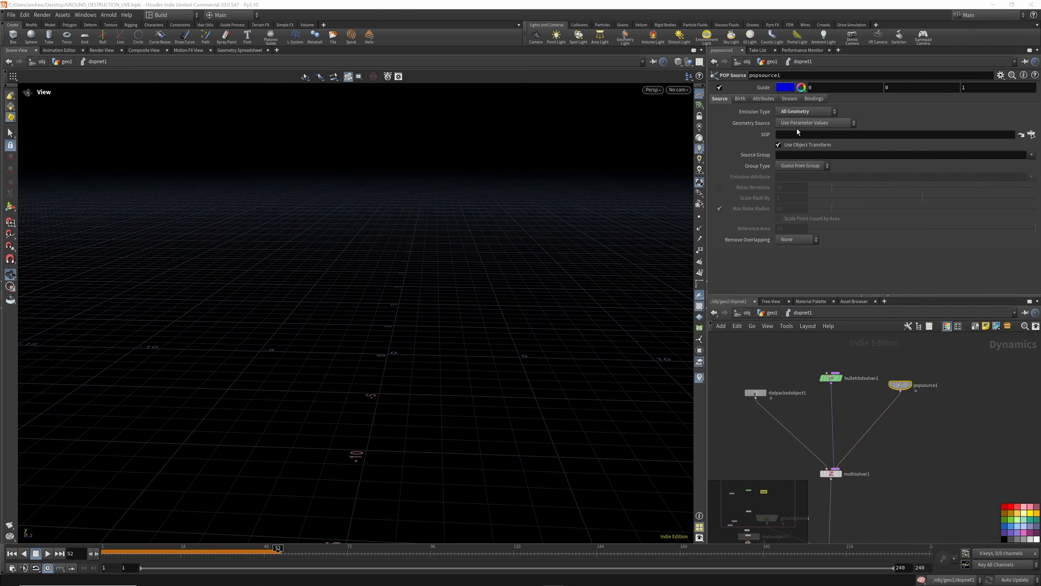
click(823, 122)
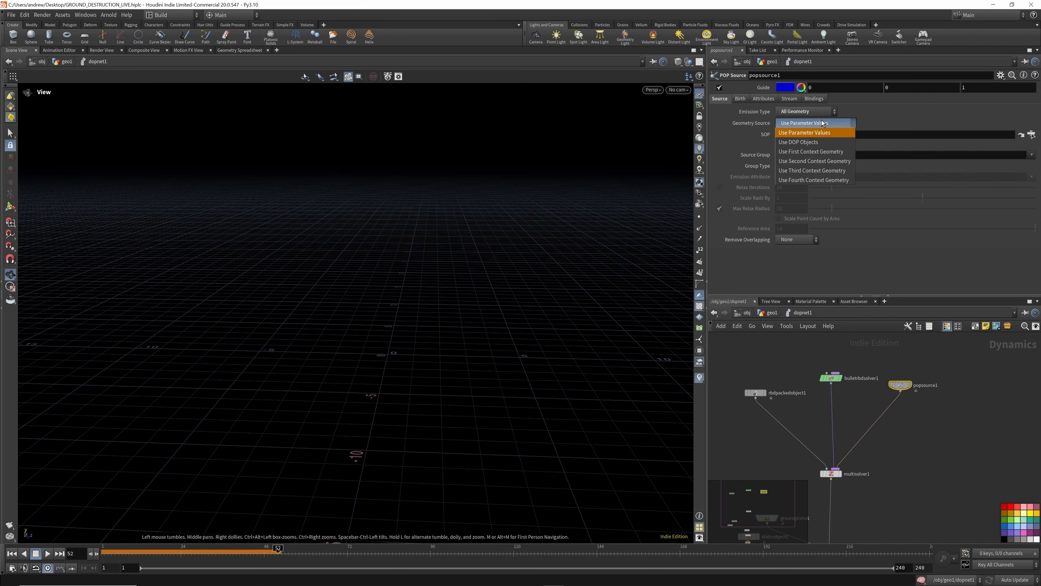
click(819, 152)
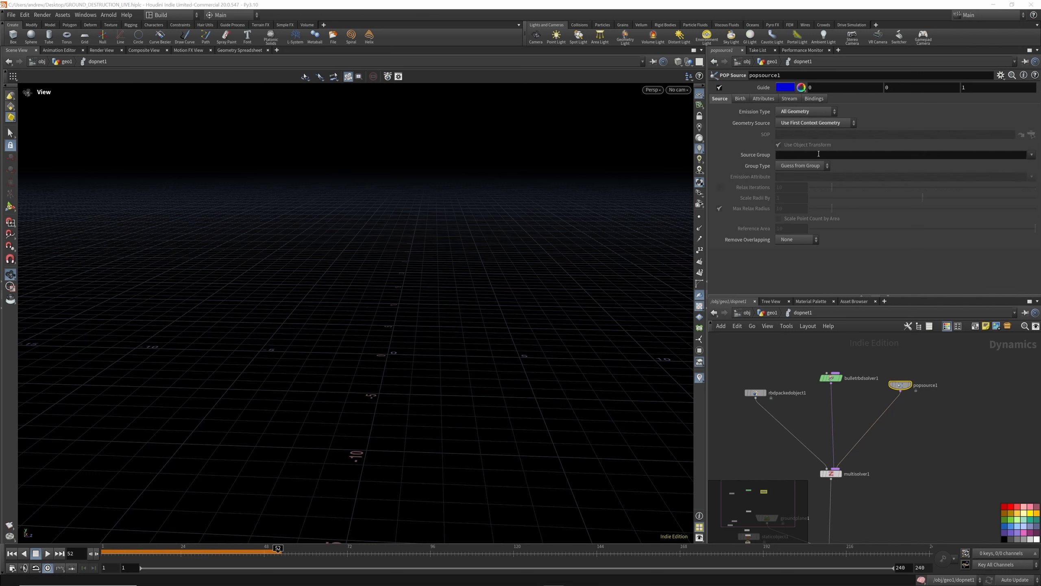
Set popsource1's life expectancy to 1000 and its inherit velocity to 7.5.
click(739, 98)
click(794, 204)
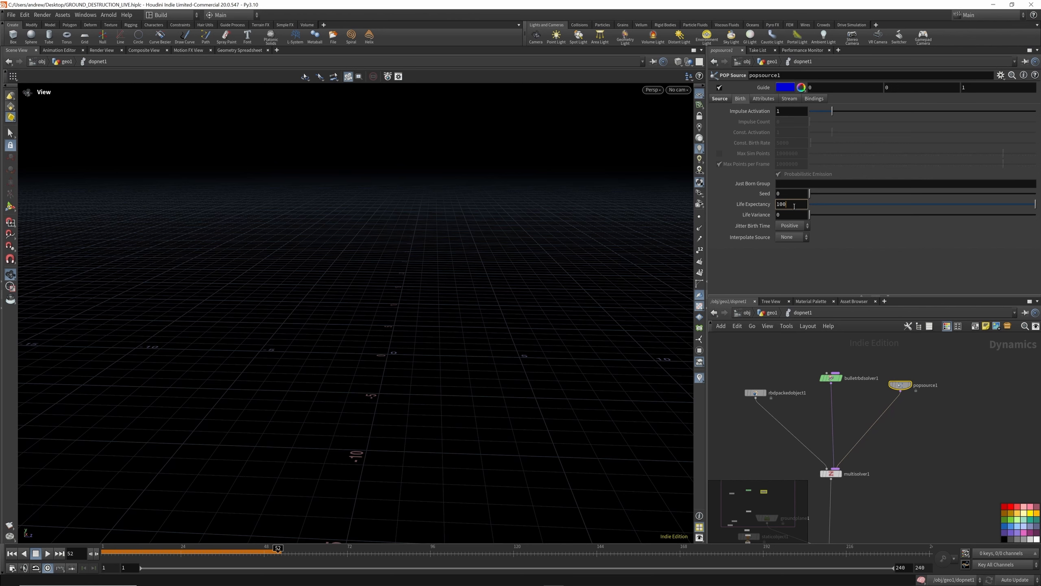
text(0)
key(Return)
click(762, 99)
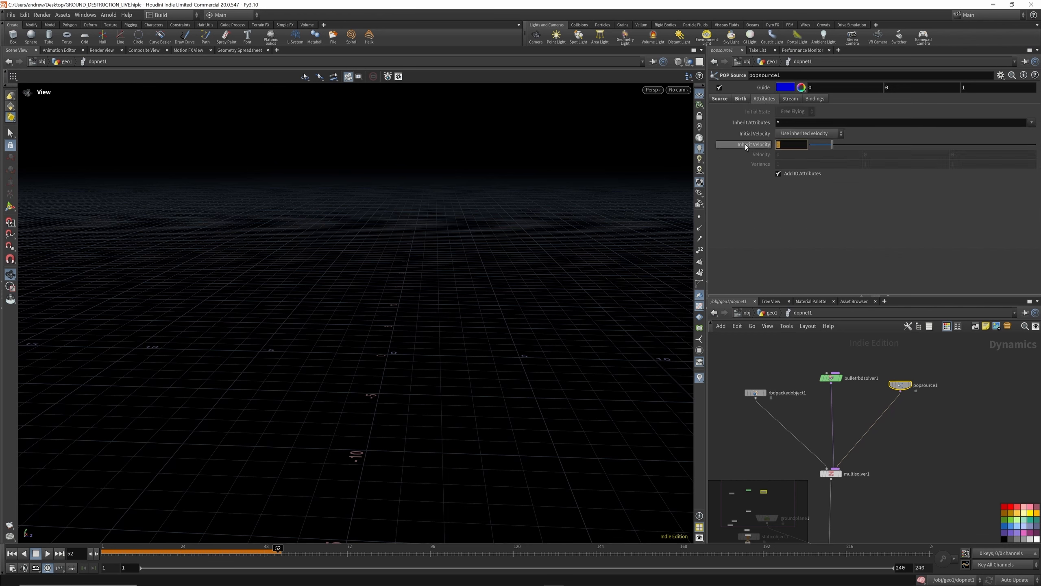
double_click(795, 145)
text(7.5)
key(Return)
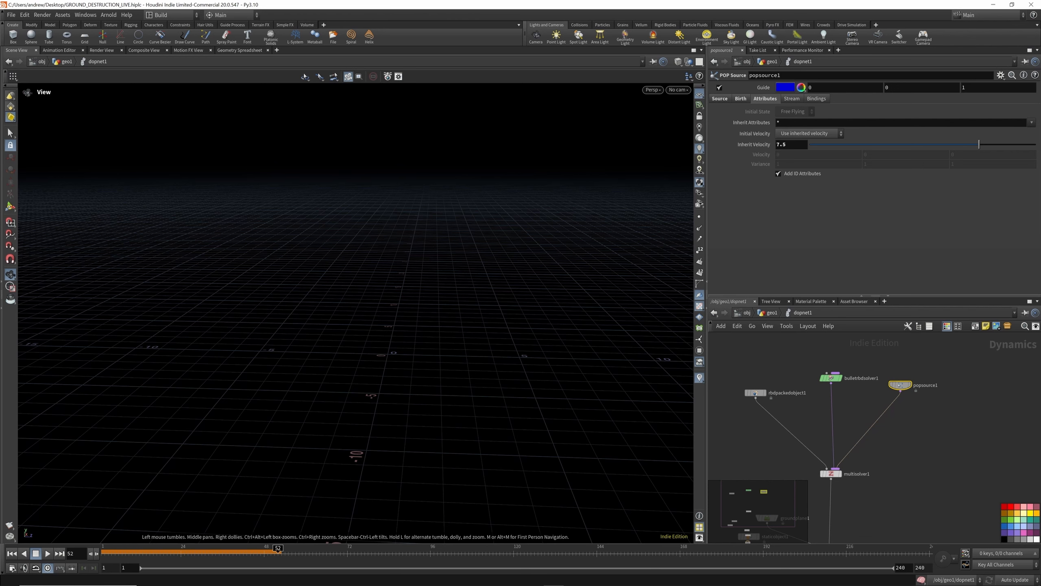
Review the Bullet Solver settings and enable Use Deforming Geometry on staticobject1.
click(830, 378)
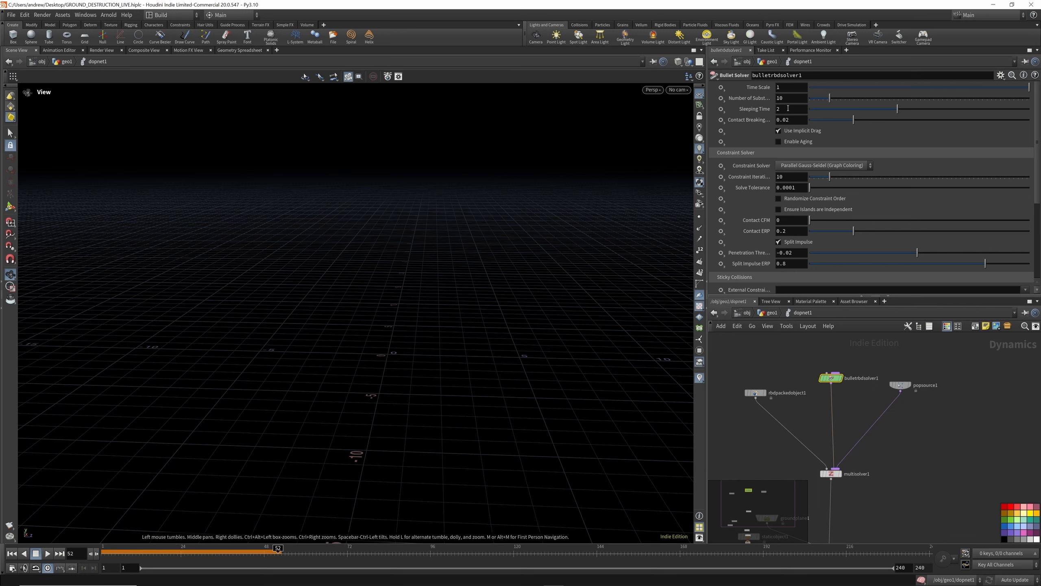
scroll(788, 108, down, 3)
scroll(831, 372, down, 5)
scroll(815, 406, up, 6)
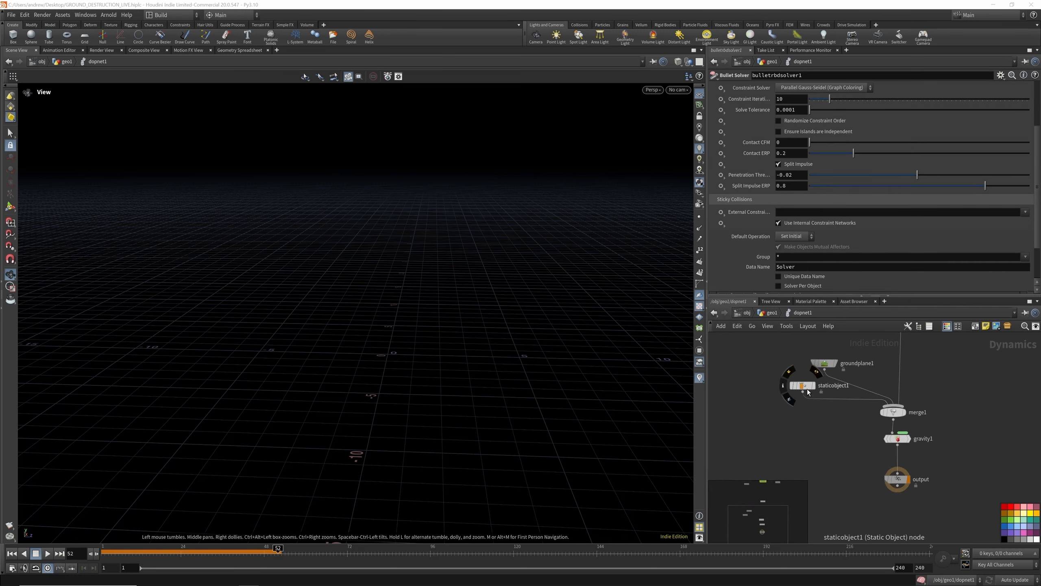
drag(808, 392, 775, 395)
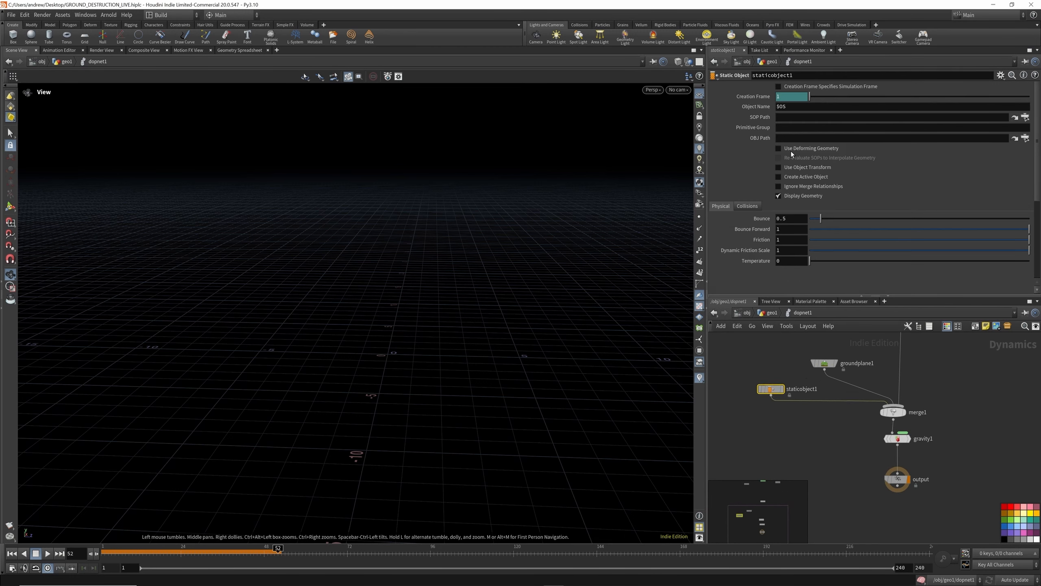
click(778, 149)
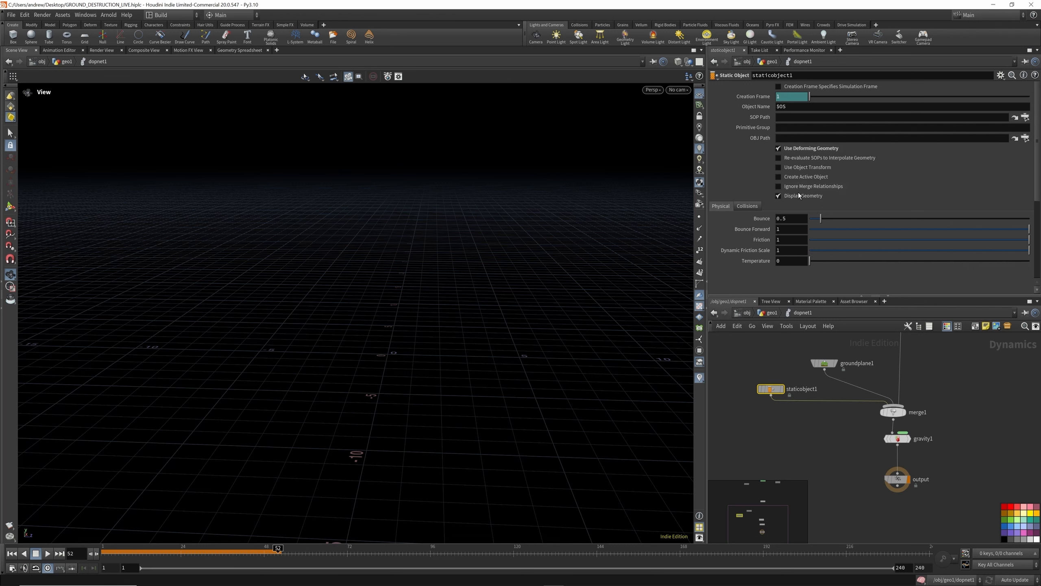
Set the RBD Solver volume collision mode of staticobject1 to Volume Sample.
scroll(799, 181, down, 2)
scroll(800, 162, up, 2)
click(746, 206)
scroll(797, 201, down, 3)
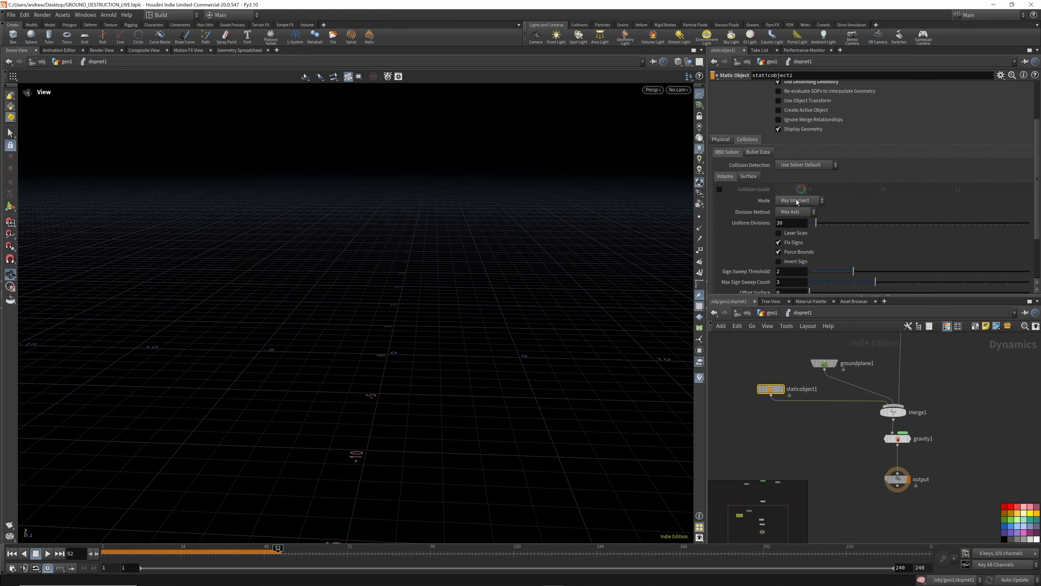
click(797, 201)
click(798, 267)
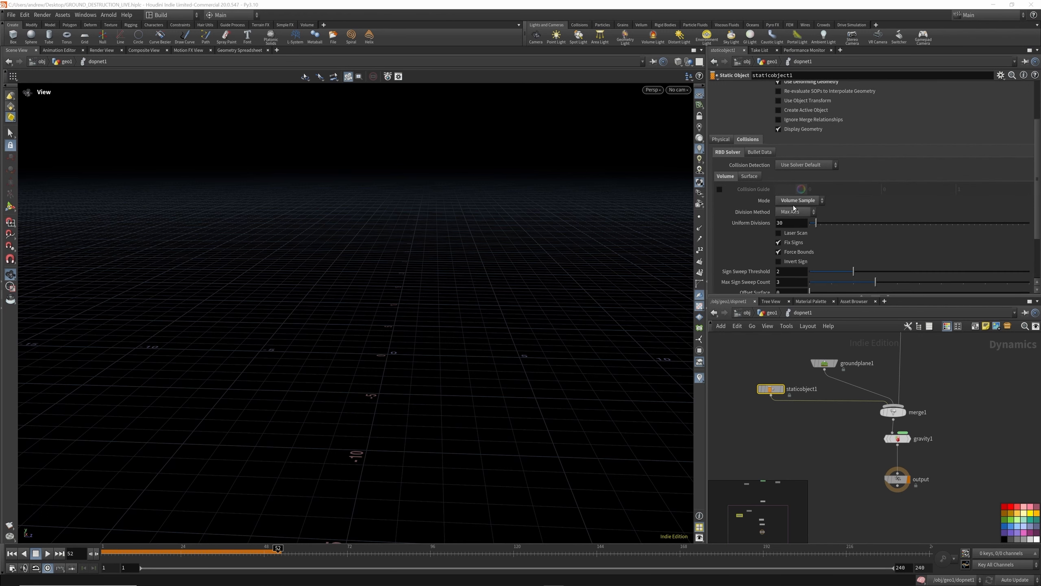
scroll(796, 209, down, 1)
Copy the COL_GEO null from the geo1 network and paste its path as staticobject1's SOP path.
key(u)
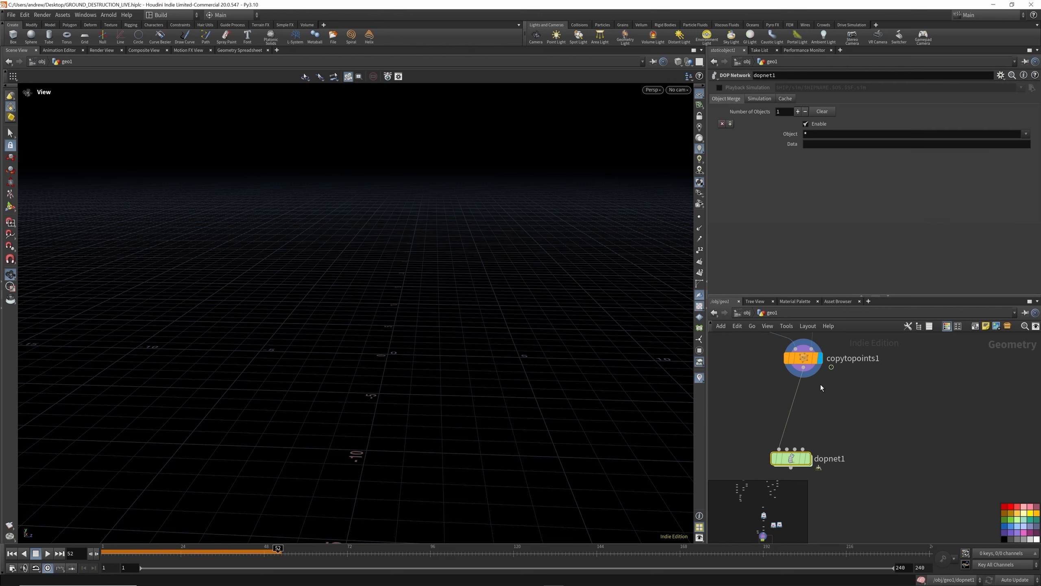
scroll(836, 395, down, 10)
scroll(859, 370, up, 8)
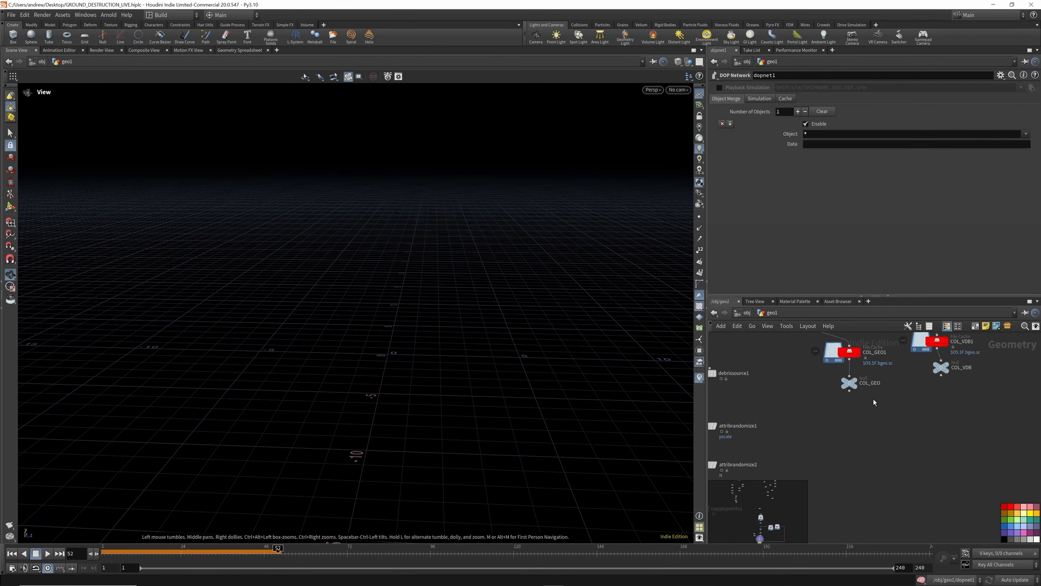
drag(831, 375, 832, 375)
key(ctrl+c)
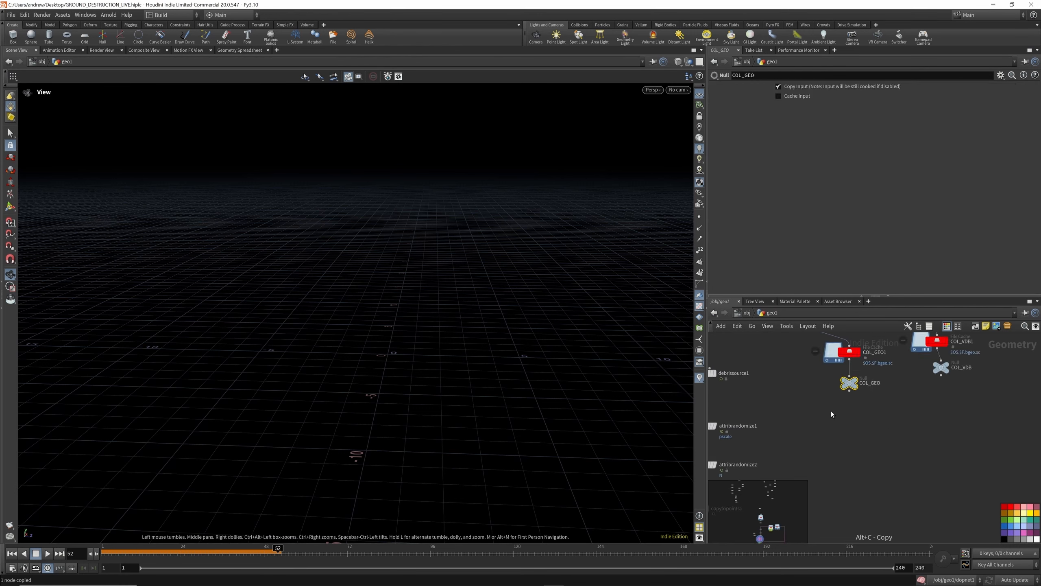
scroll(831, 410, down, 6)
scroll(794, 438, up, 6)
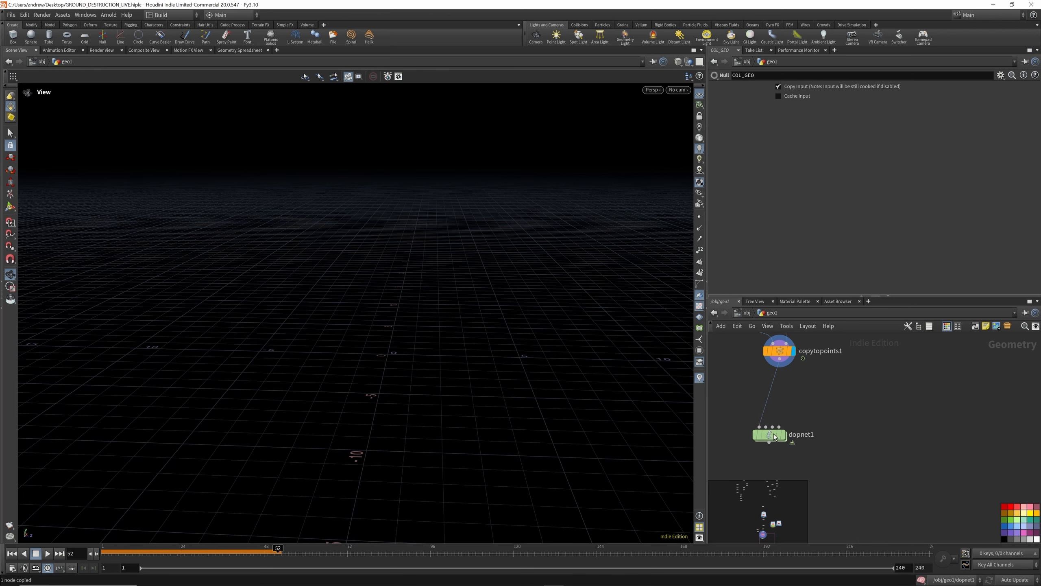
double_click(775, 435)
scroll(776, 183, up, 5)
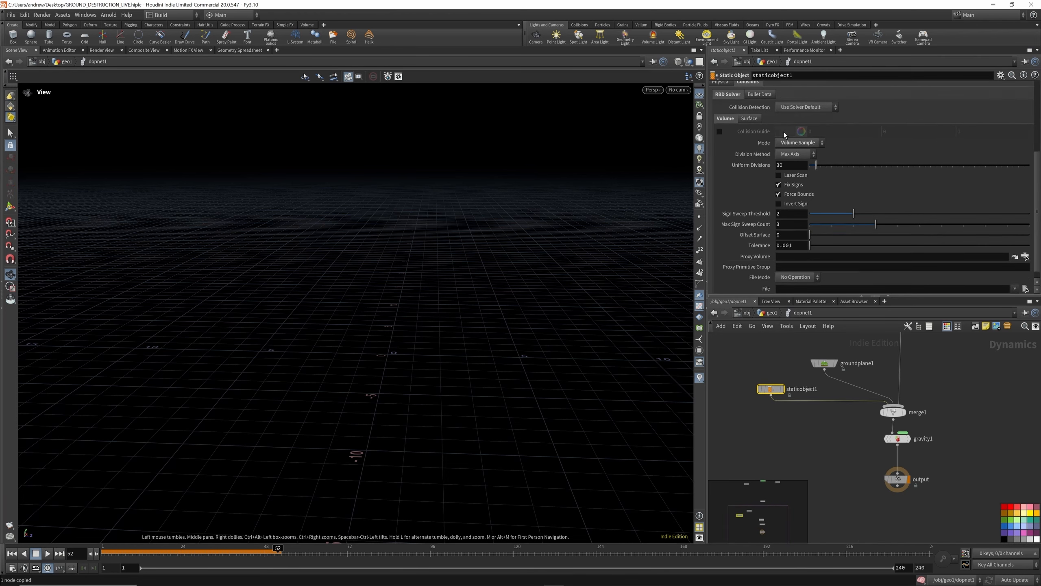
click(788, 117)
key(ctrl+v)
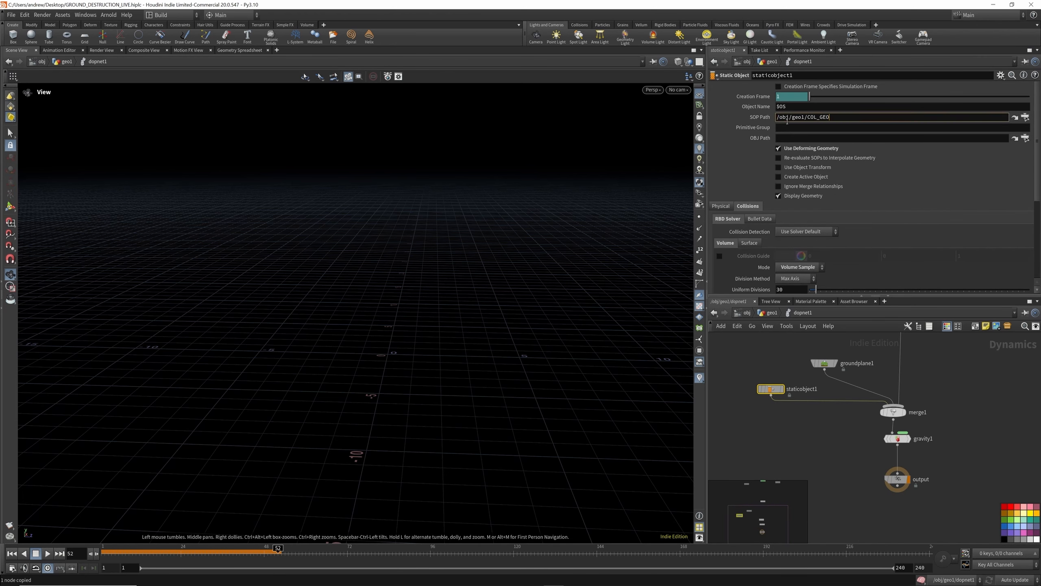
Set staticobject1's proxy volume to /obj/geo1/COL_VDB/.
scroll(791, 259, down, 5)
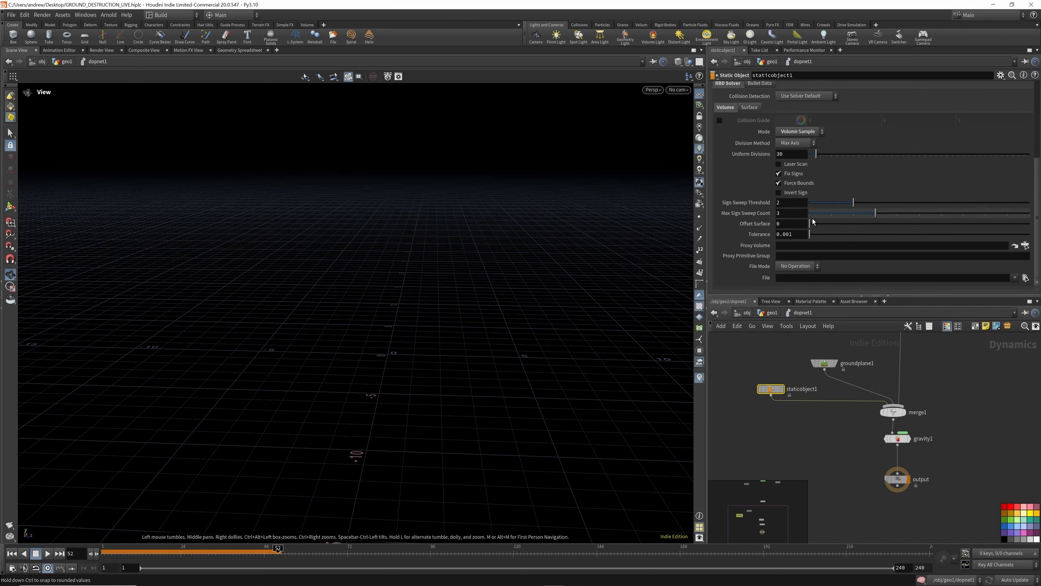
click(790, 246)
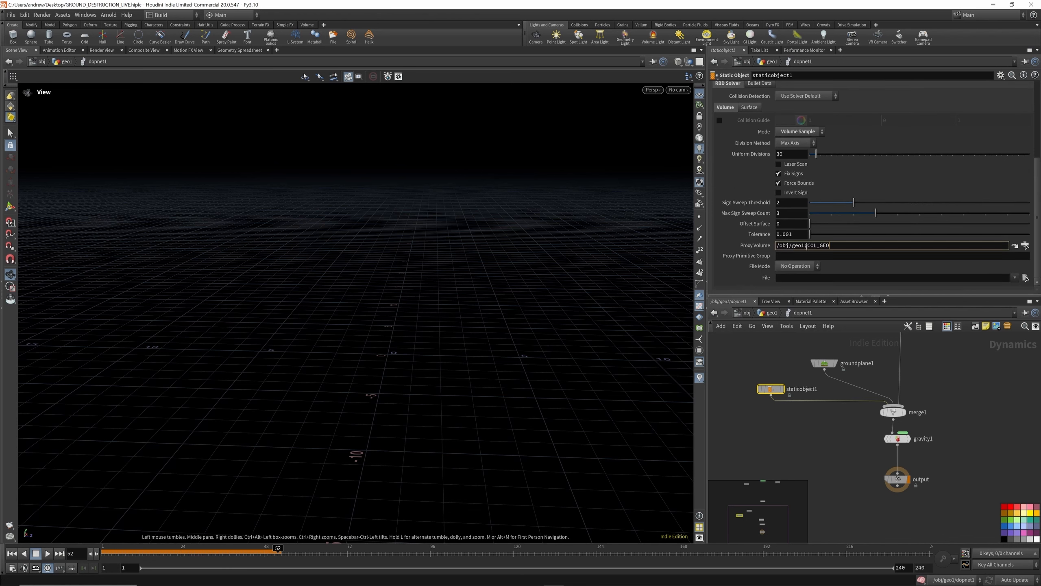
key(BackSpace)
key(BackSpace)
key(BackSpace)
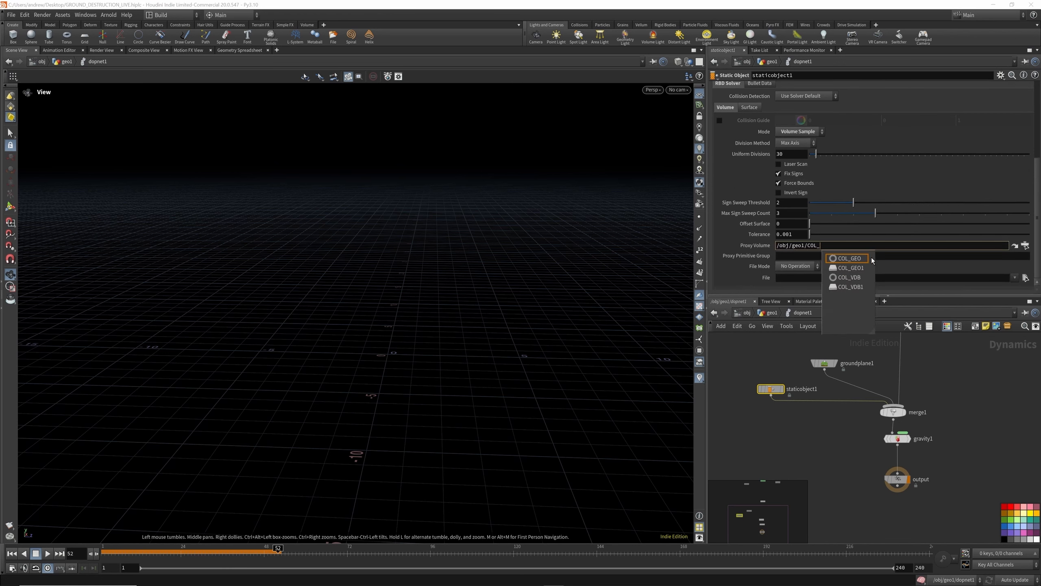
click(848, 278)
click(827, 392)
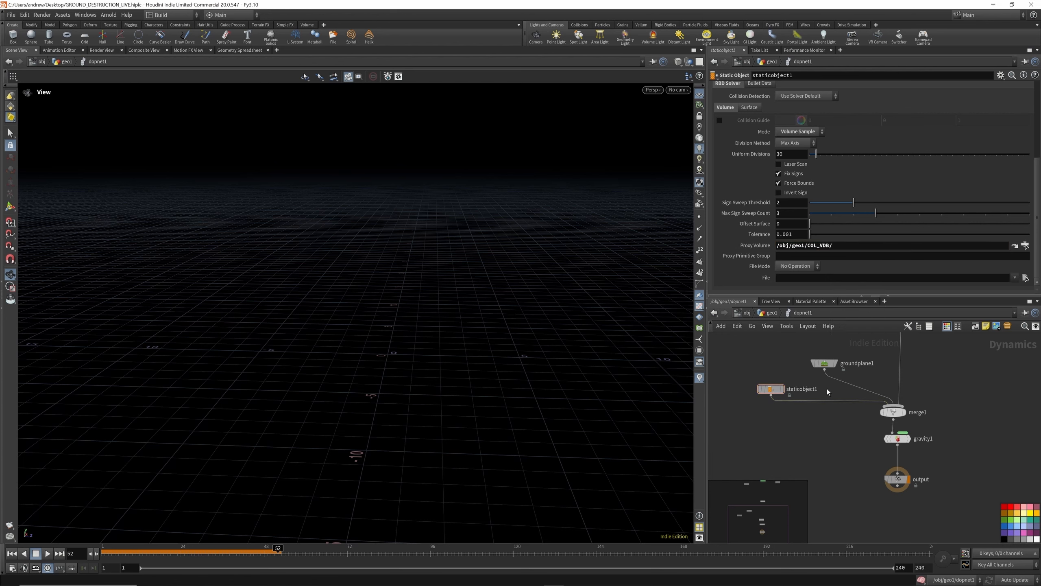
scroll(788, 145, up, 2)
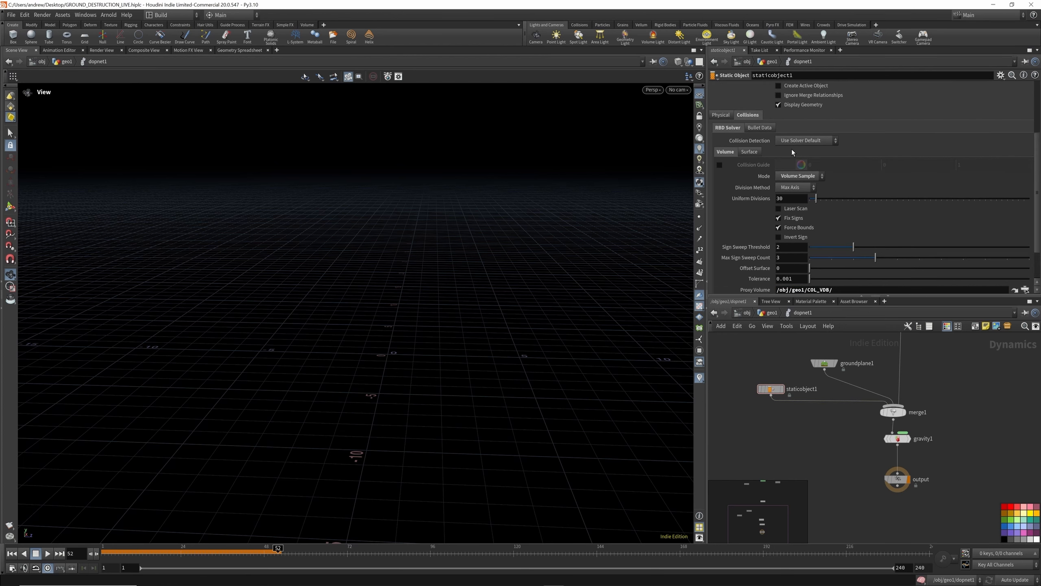
scroll(788, 144, down, 2)
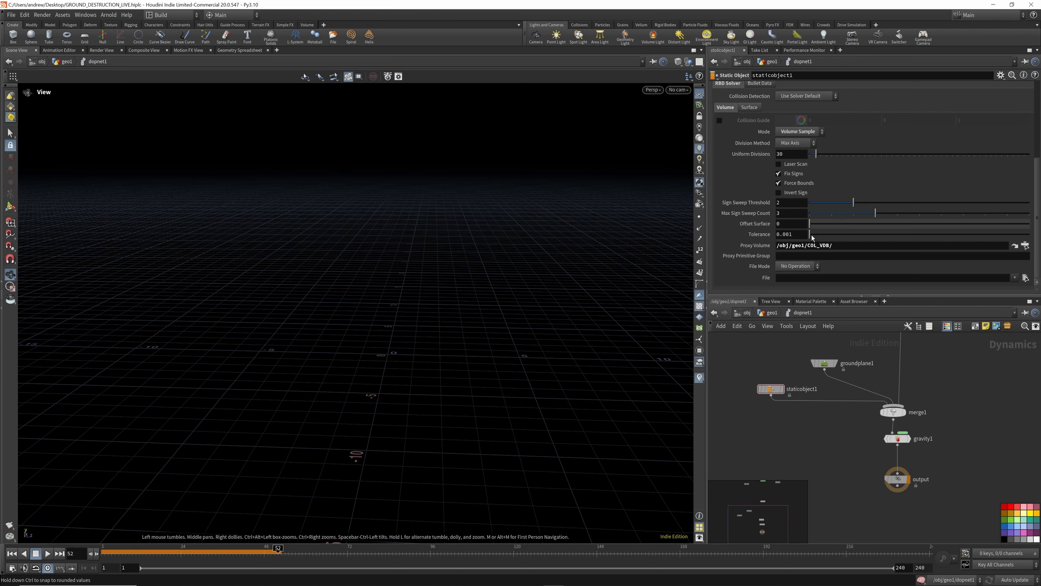
scroll(817, 219, up, 3)
scroll(817, 219, up, 1)
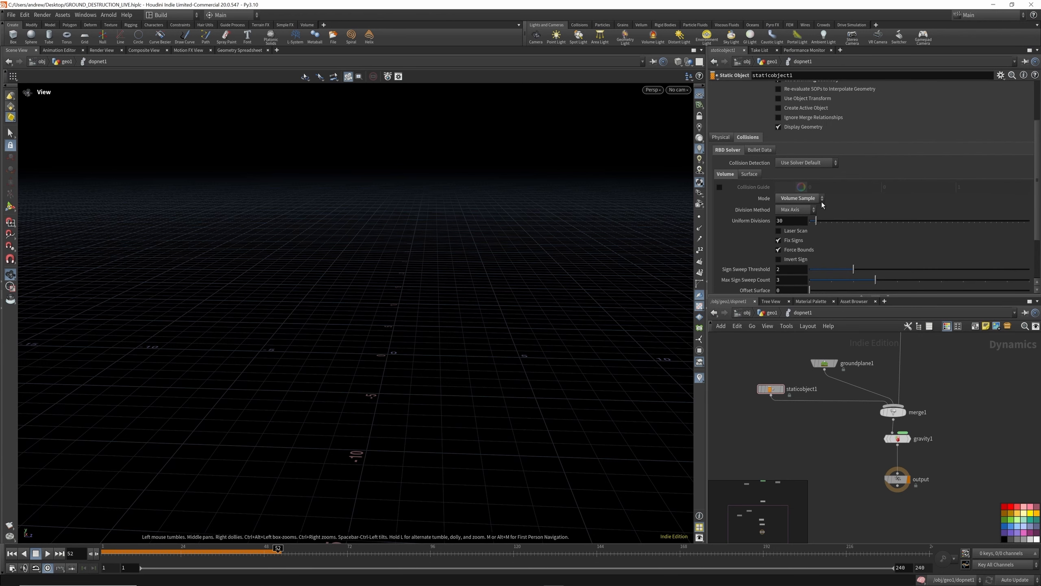
scroll(823, 205, down, 3)
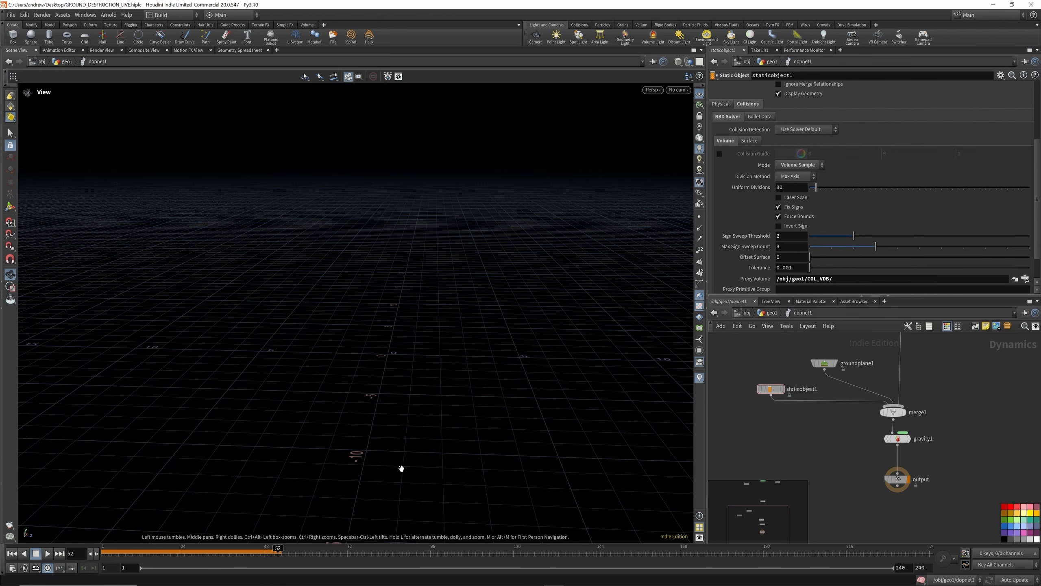
Run the simulation from the first frame, examine the debris around frame 6 and return to the geo1 network.
click(11, 553)
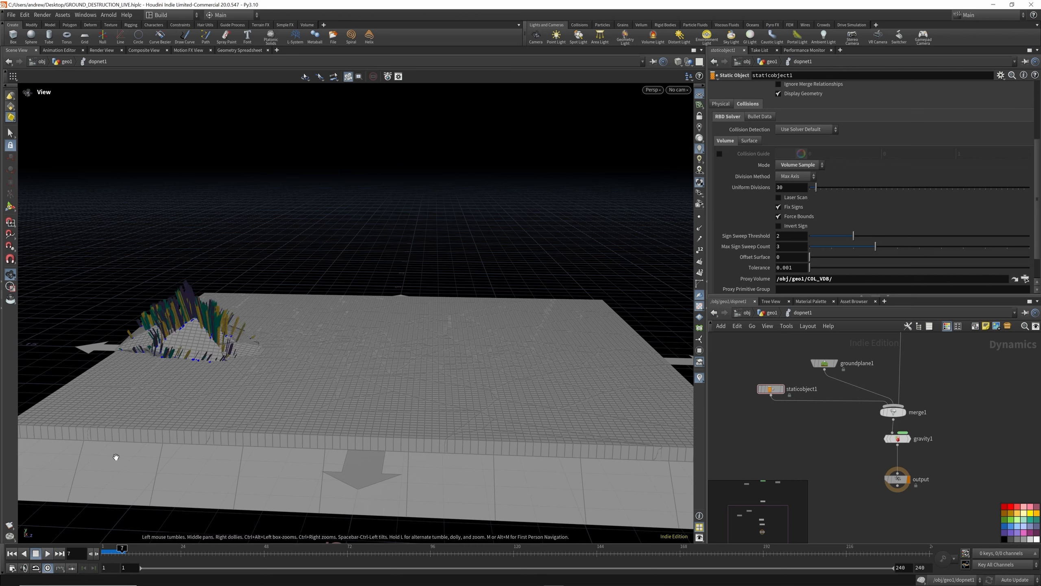
click(109, 554)
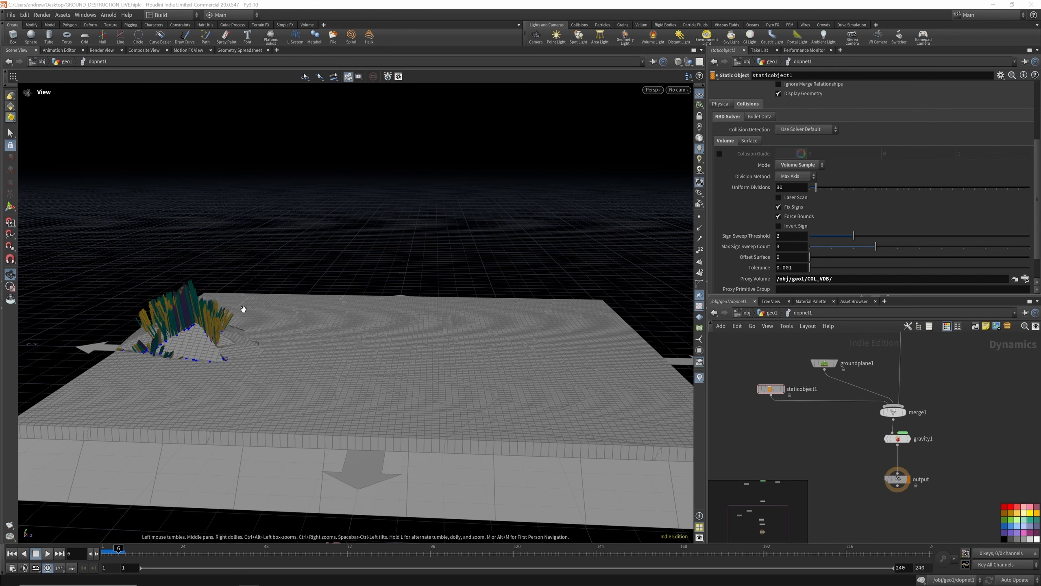
drag(188, 311, 252, 327)
scroll(906, 438, down, 6)
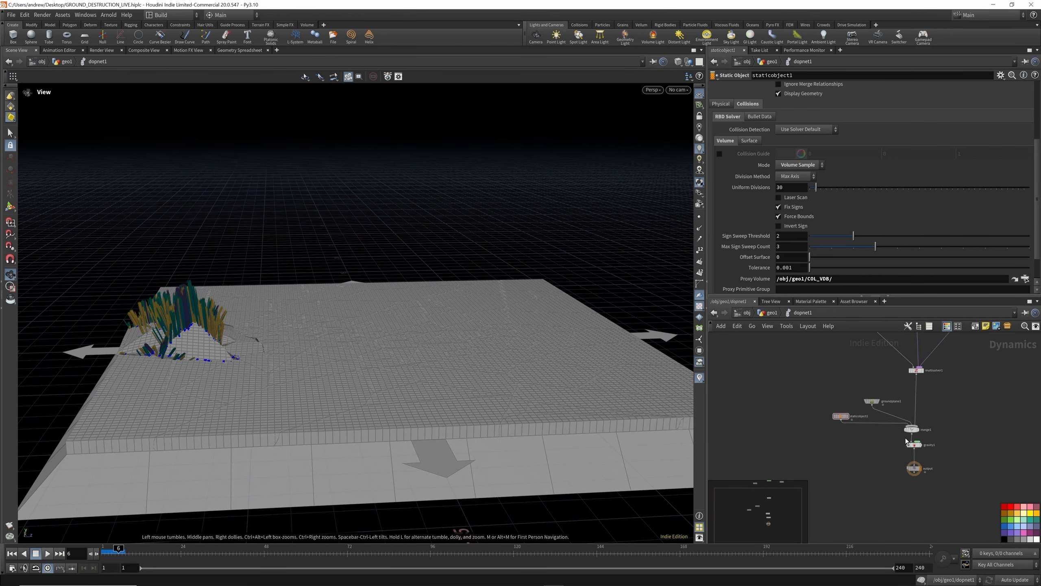
click(770, 312)
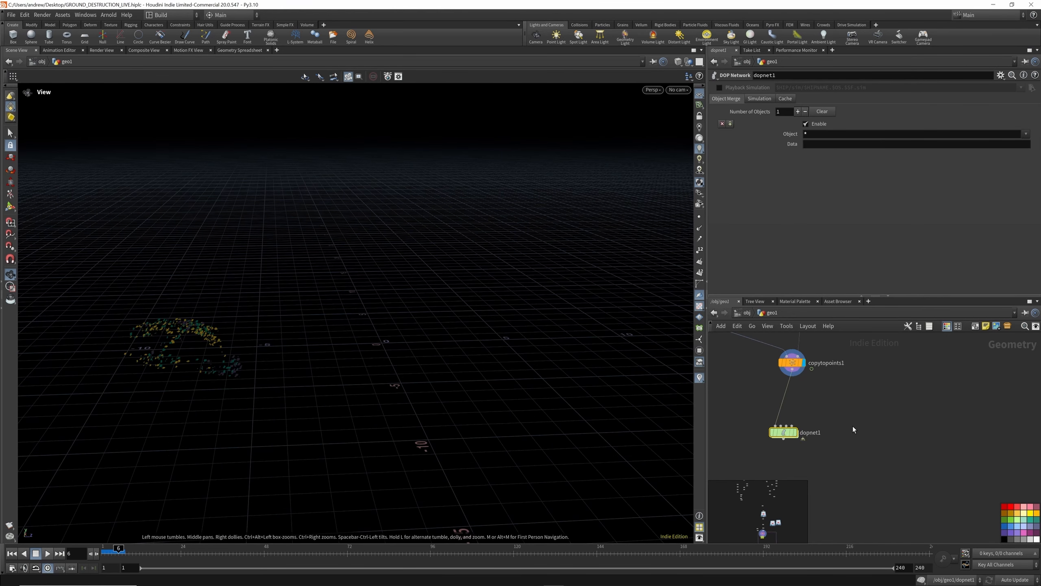
Turn on Pack and Instance for copytopoints1 and display the dopnet1 result with its ground collision geometry.
click(818, 391)
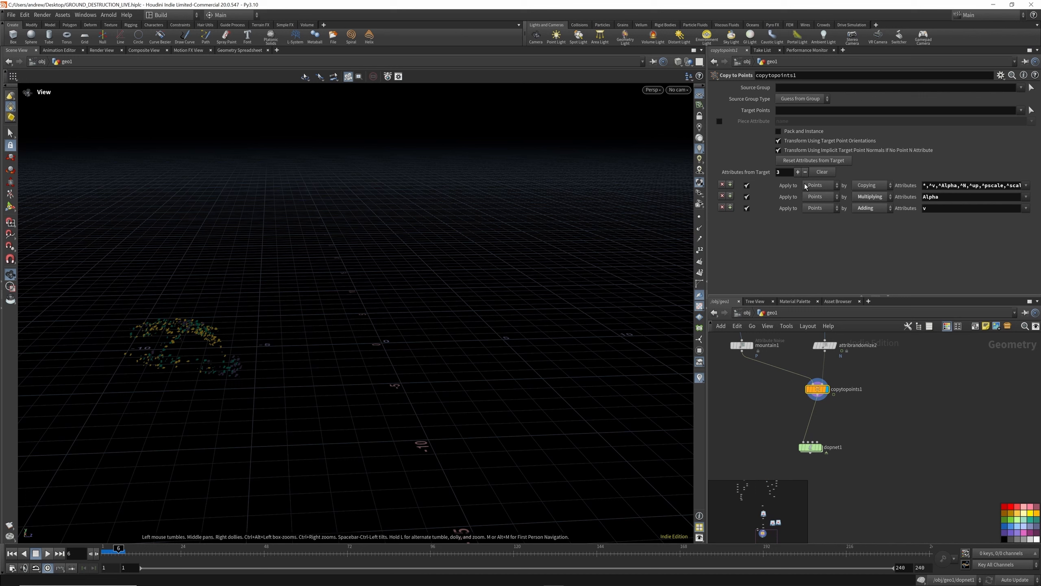
click(778, 131)
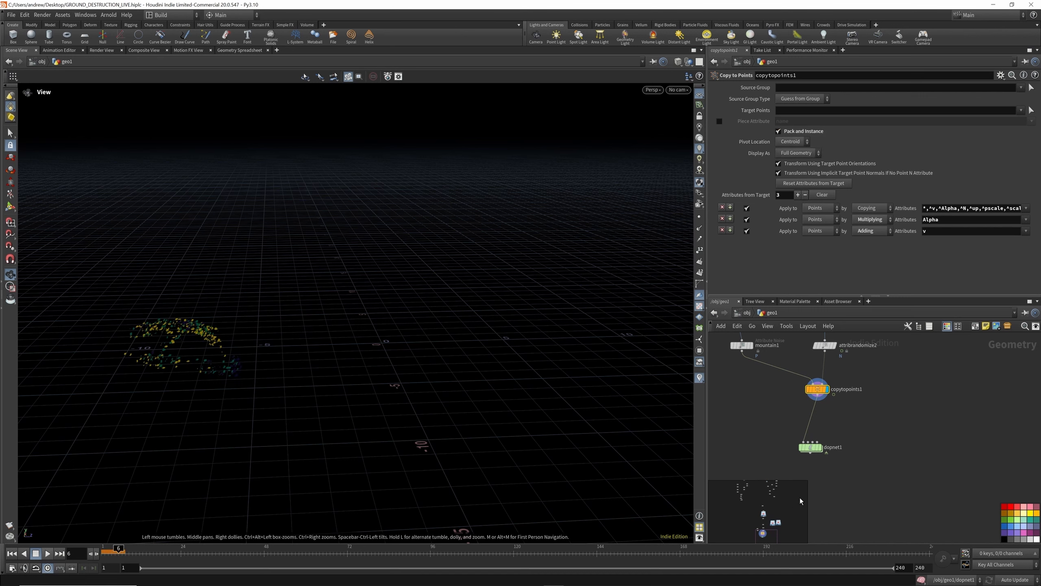
scroll(815, 443, up, 4)
click(798, 444)
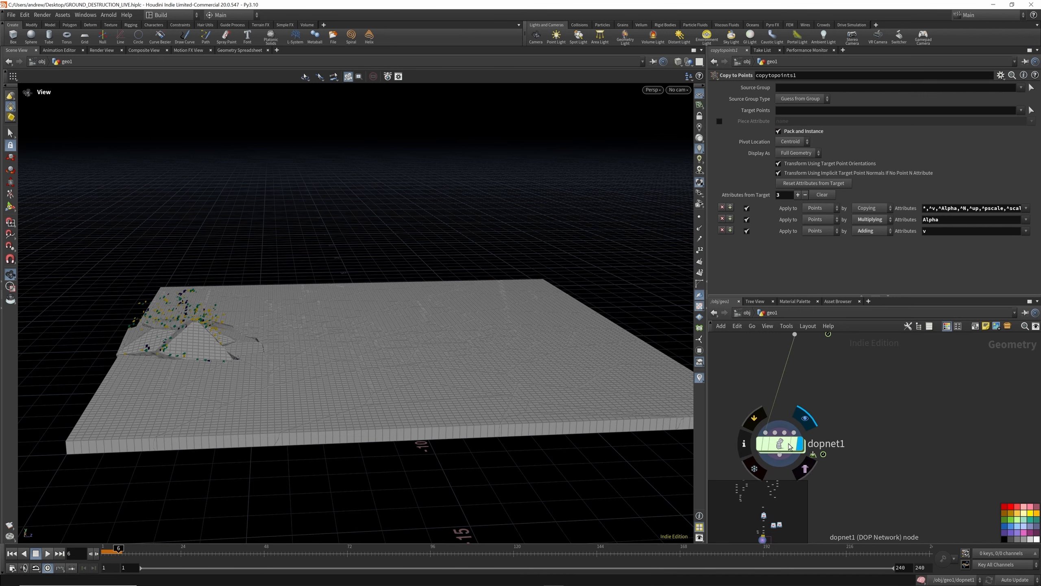
click(791, 446)
Run the simulation from the first frame to about frame 8 and examine the packed debris.
click(13, 554)
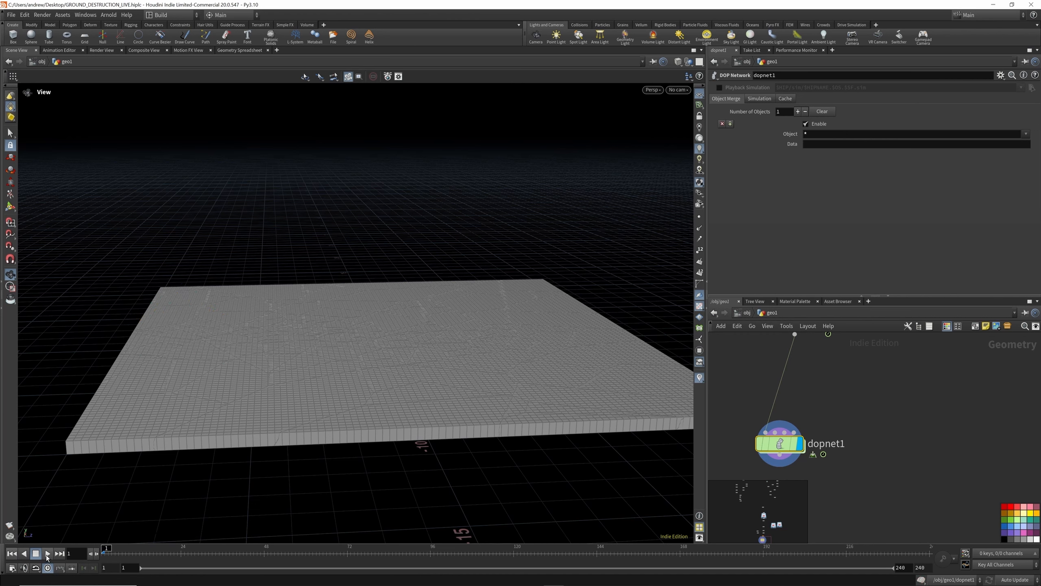
click(47, 554)
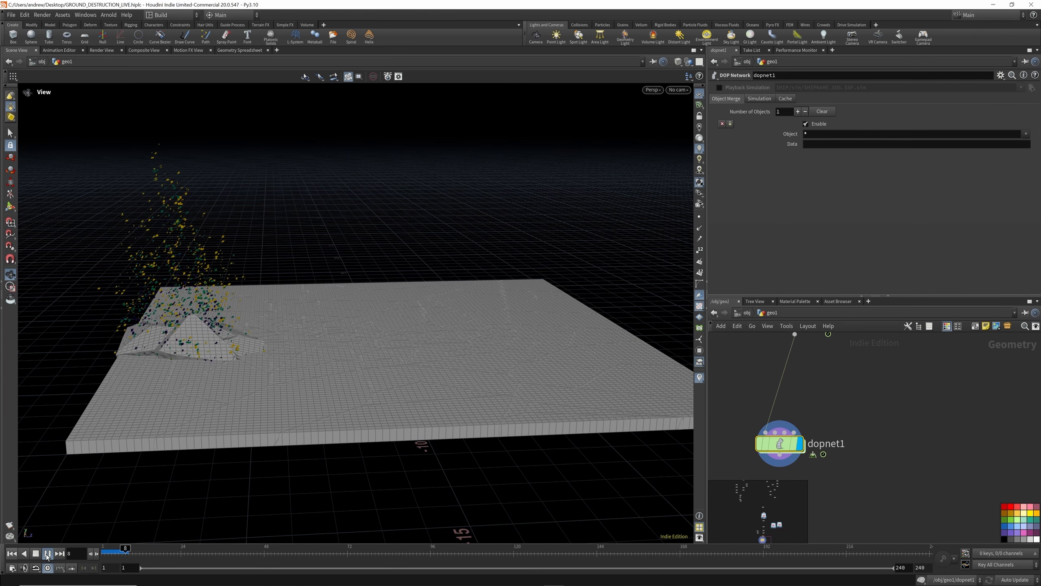
click(47, 553)
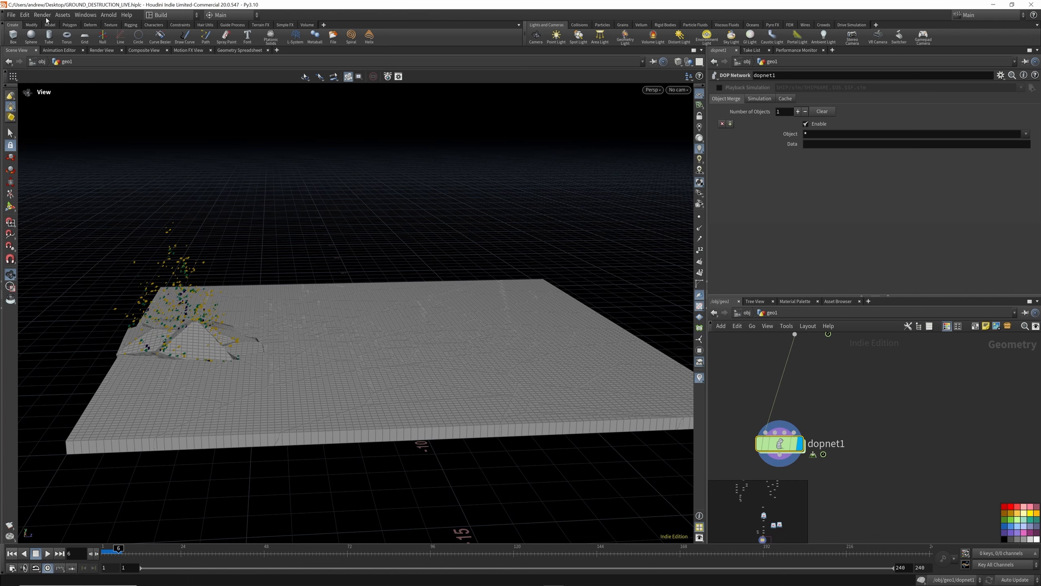
Save the scene and continue the simulation past frame 21 to check how the debris flies.
click(11, 16)
click(24, 60)
click(48, 553)
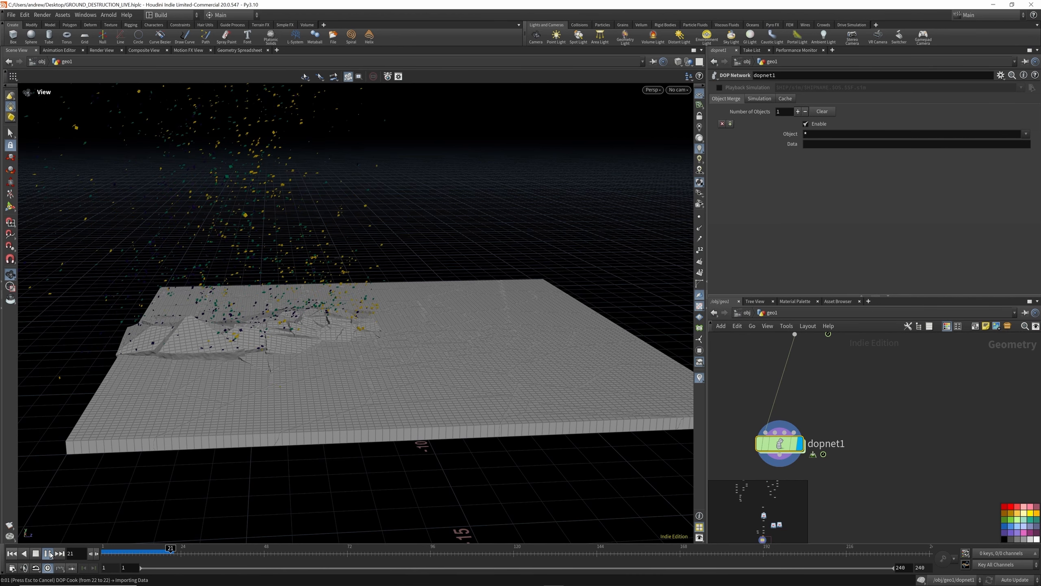
click(48, 553)
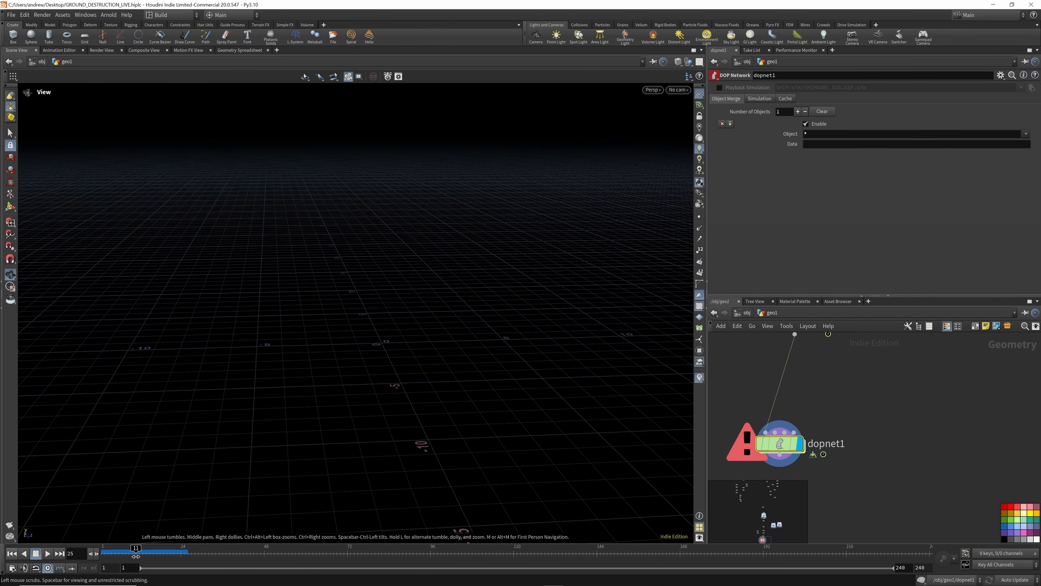
Insert a POP Drag node between popsource1 and multisolver1 inside dopnet1, with air resistance .1.
double_click(780, 443)
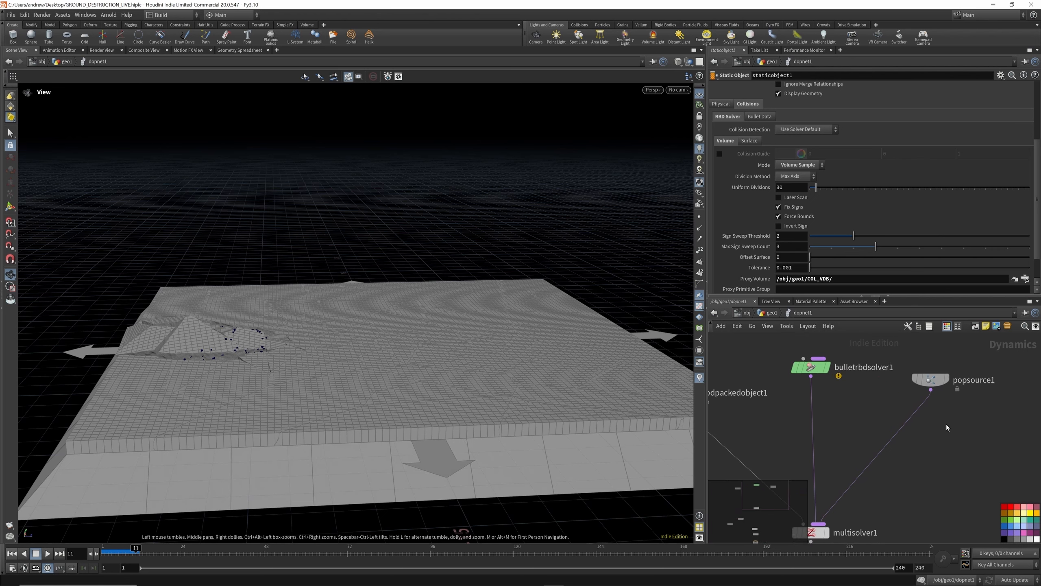
key(Tab)
text(pop dr)
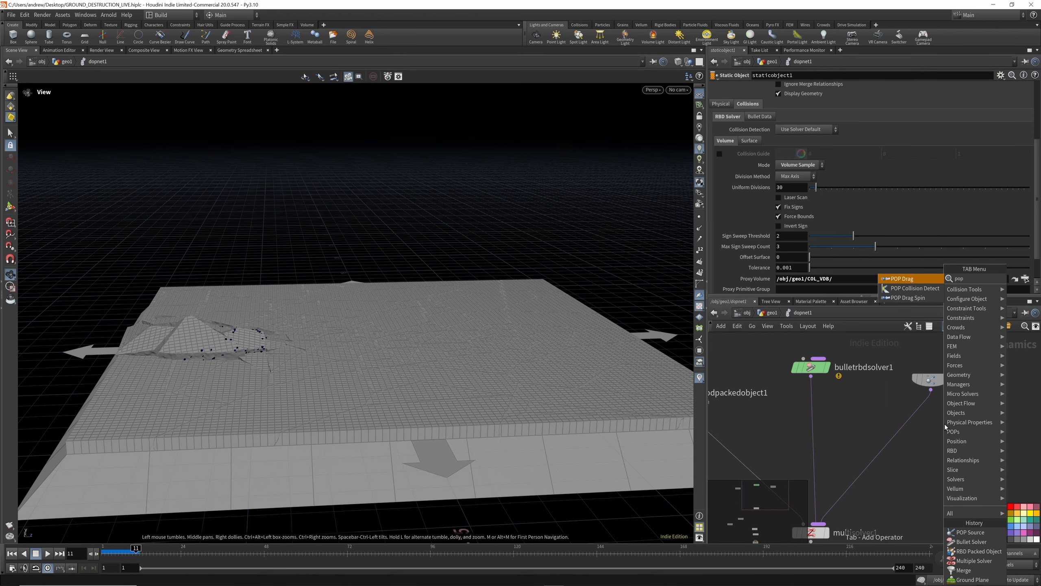
key(Return)
click(899, 428)
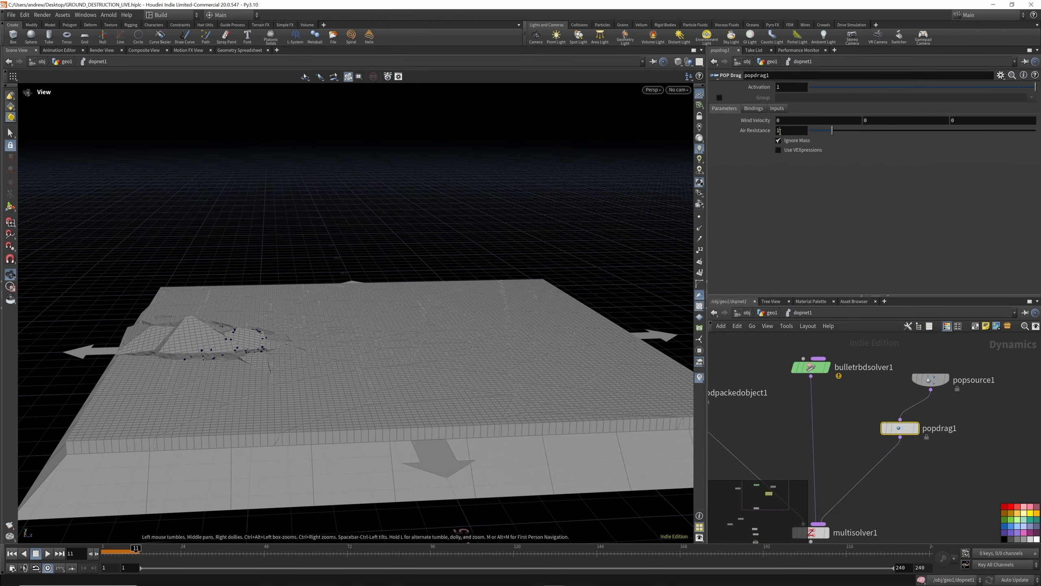
mouse_move(770, 132)
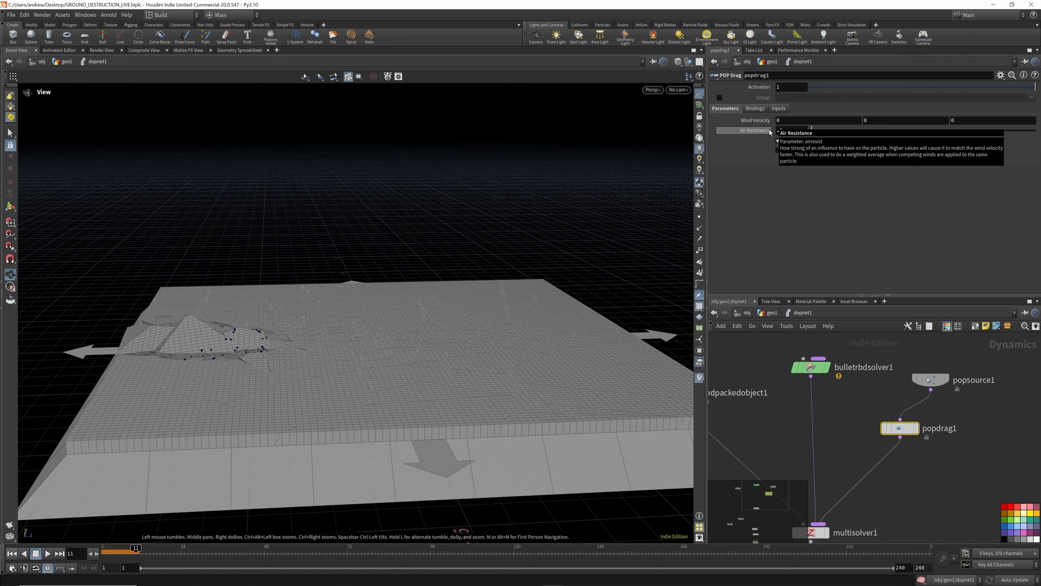
Run the simulation from the first frame to about frame 42 and examine the debris at frame 37 up close from a low angle.
click(48, 553)
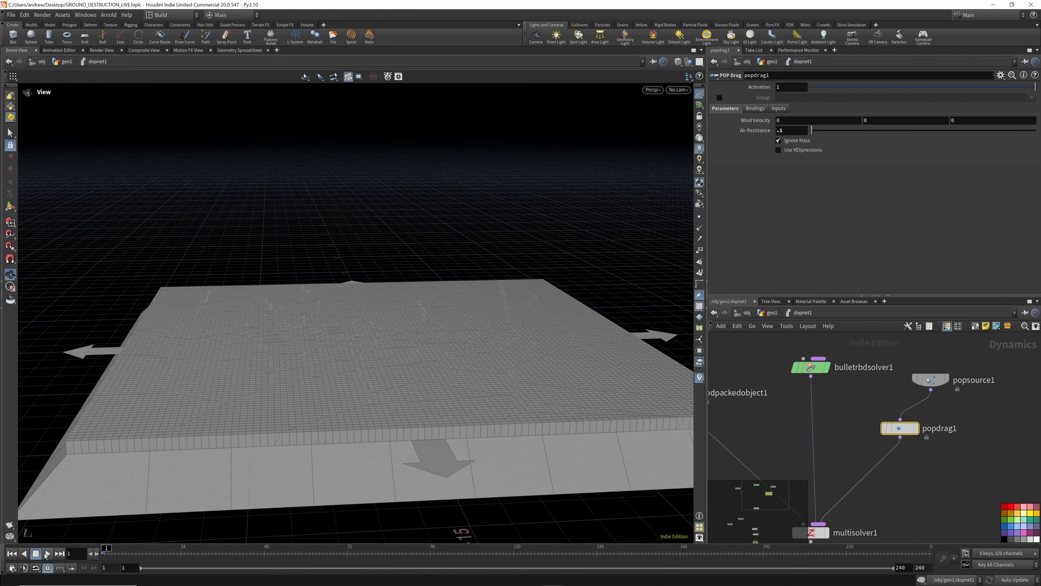
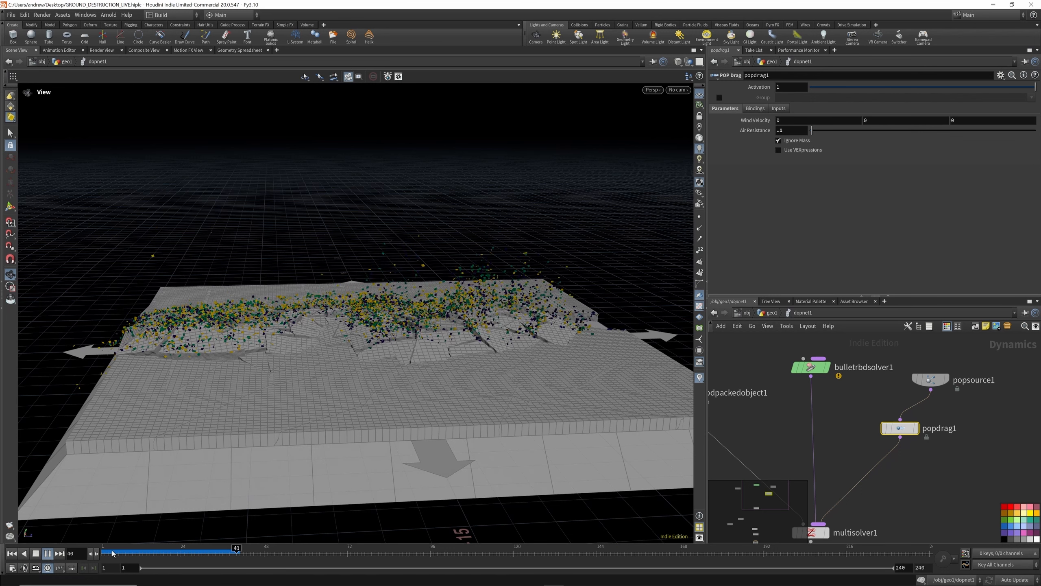
click(11, 274)
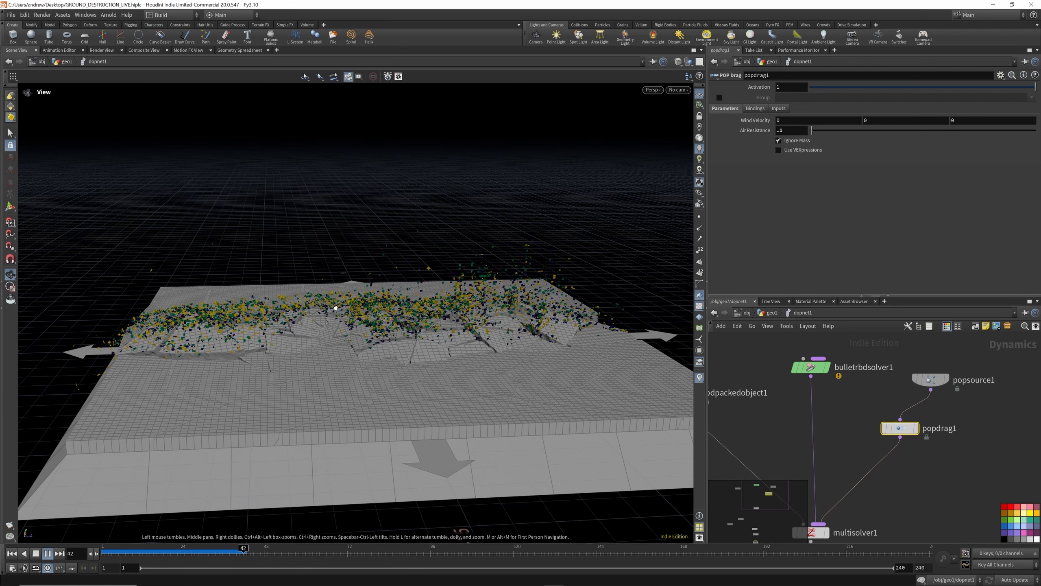
drag(332, 312, 330, 283)
click(226, 552)
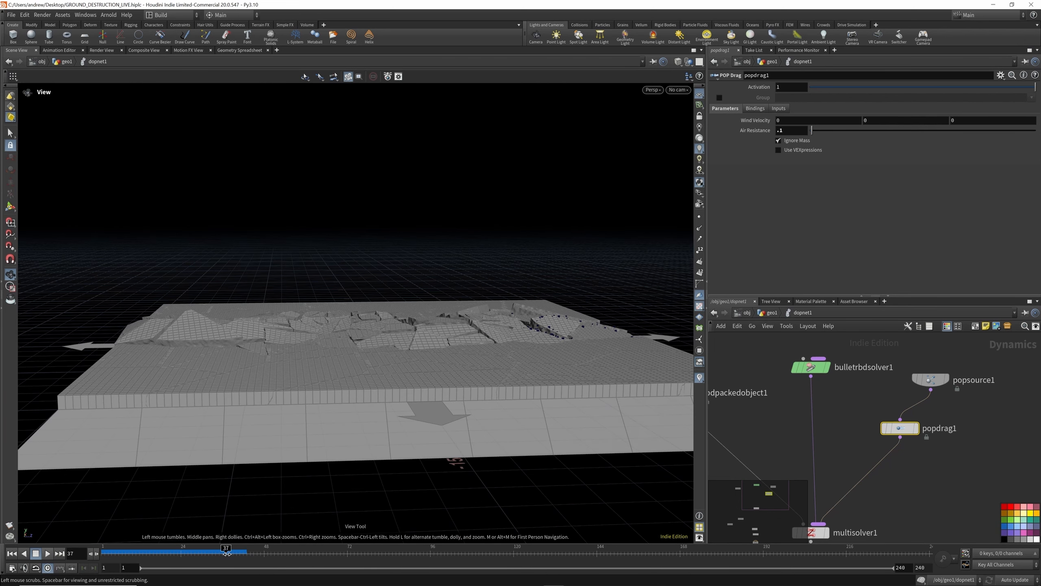
drag(359, 329, 358, 312)
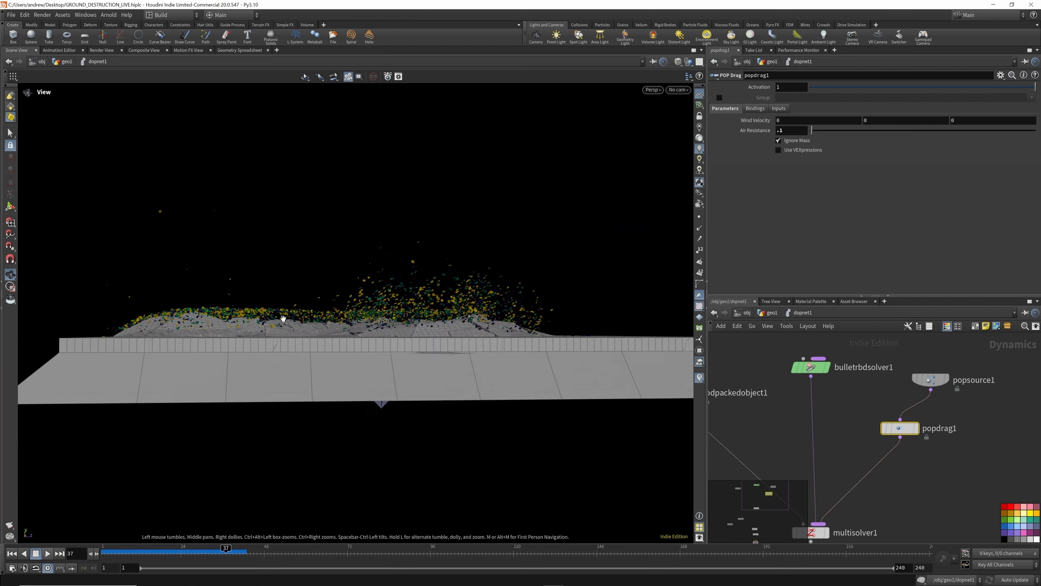
scroll(282, 318, up, 5)
scroll(283, 315, up, 3)
drag(295, 315, 347, 325)
scroll(881, 453, down, 6)
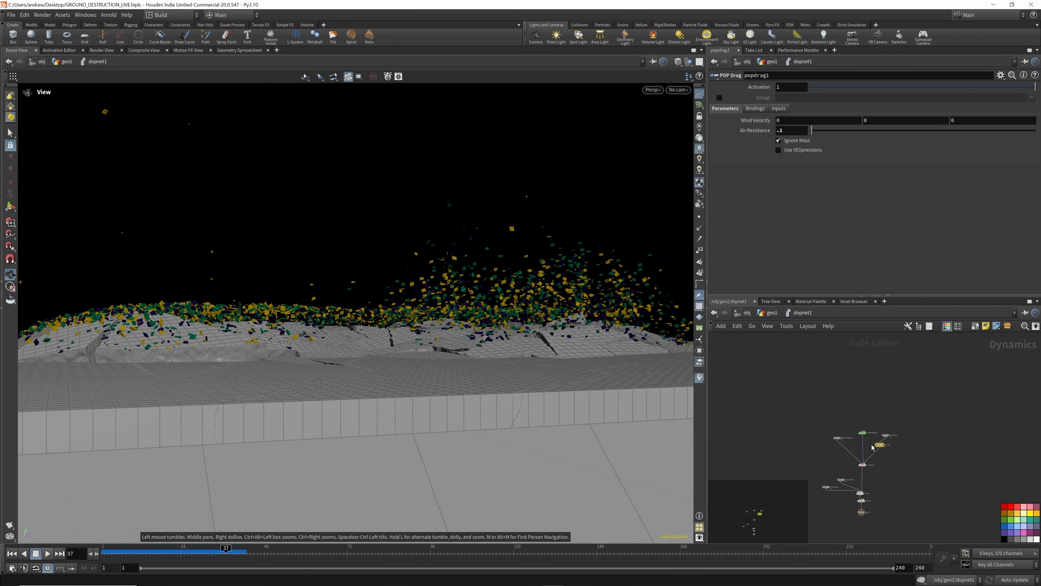
Inspect the COL_VDB1 collision cache in the geo1 network and return the display to dopnet1.
click(773, 312)
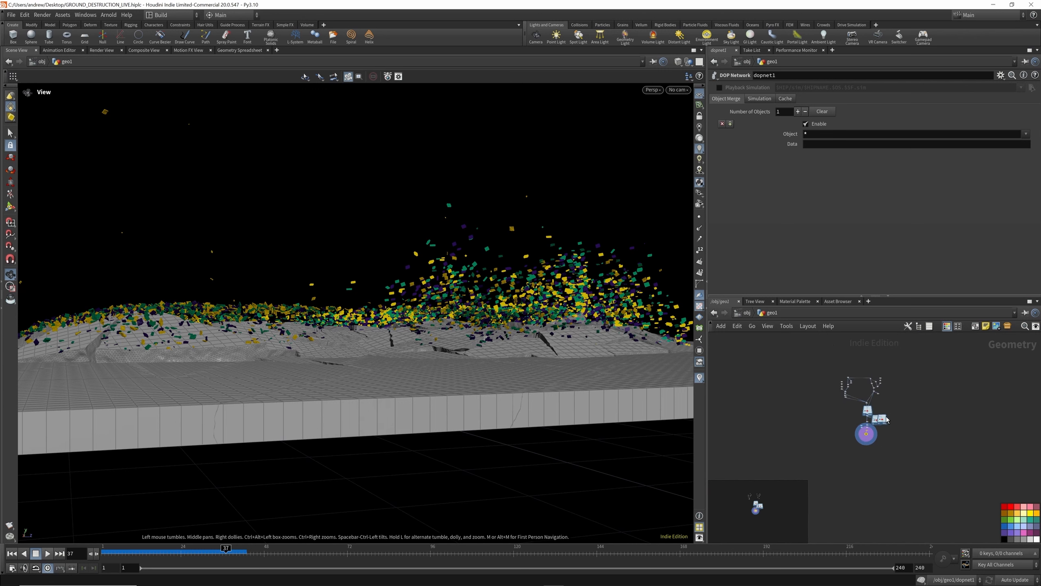
scroll(887, 419, up, 10)
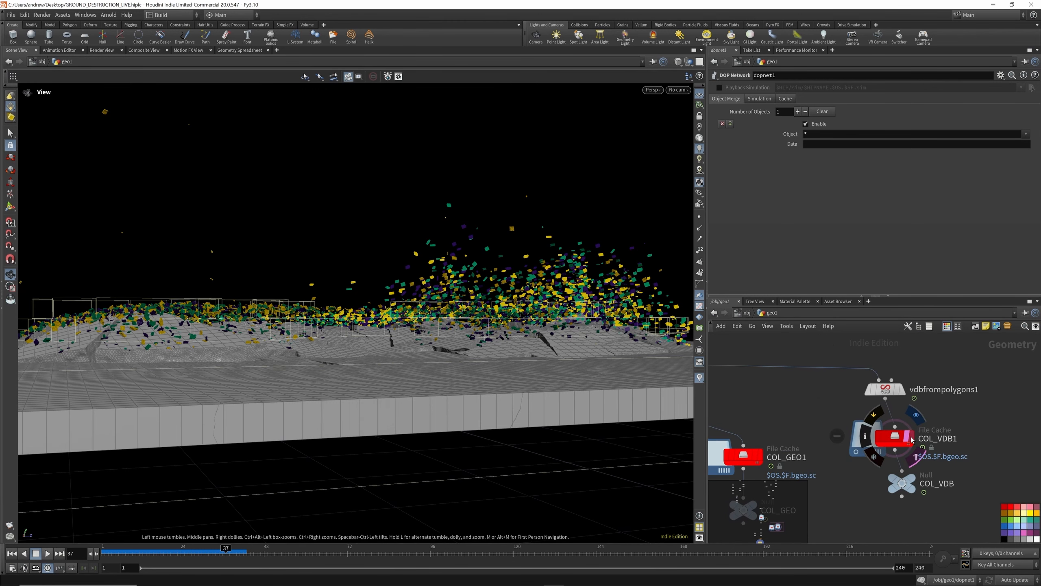
click(907, 439)
scroll(861, 455, down, 8)
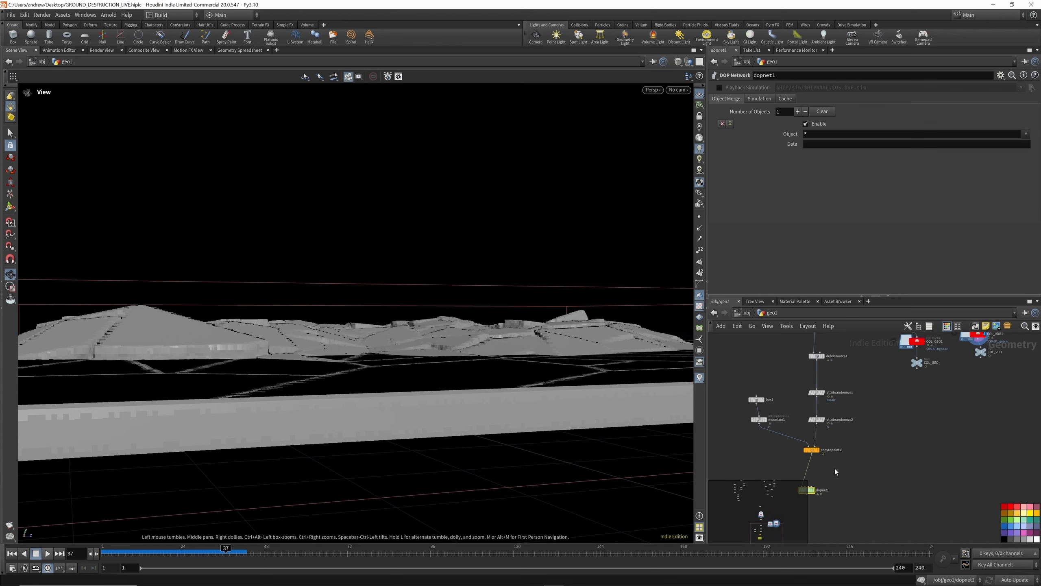
scroll(824, 447, up, 3)
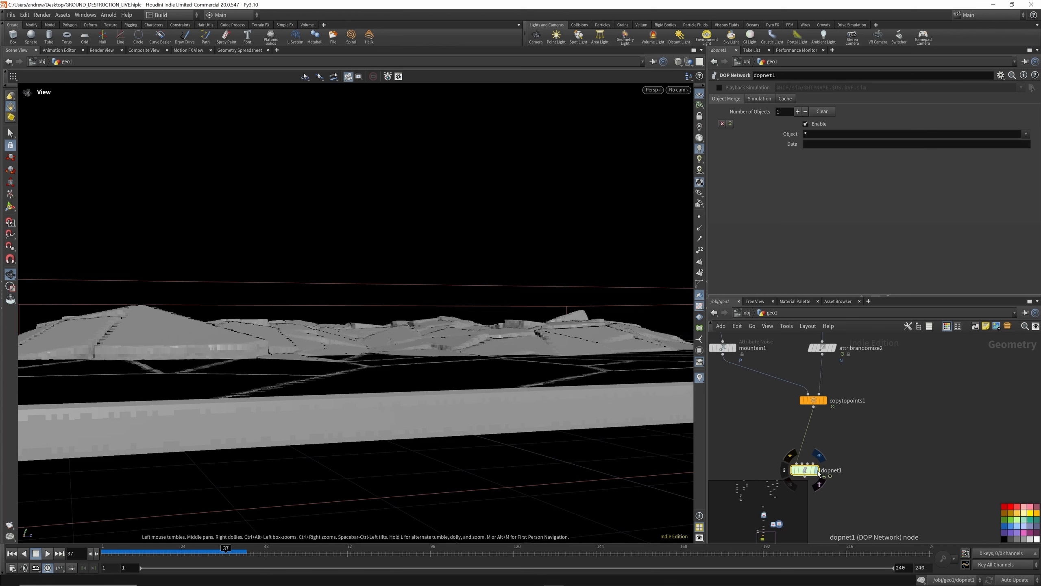
click(818, 471)
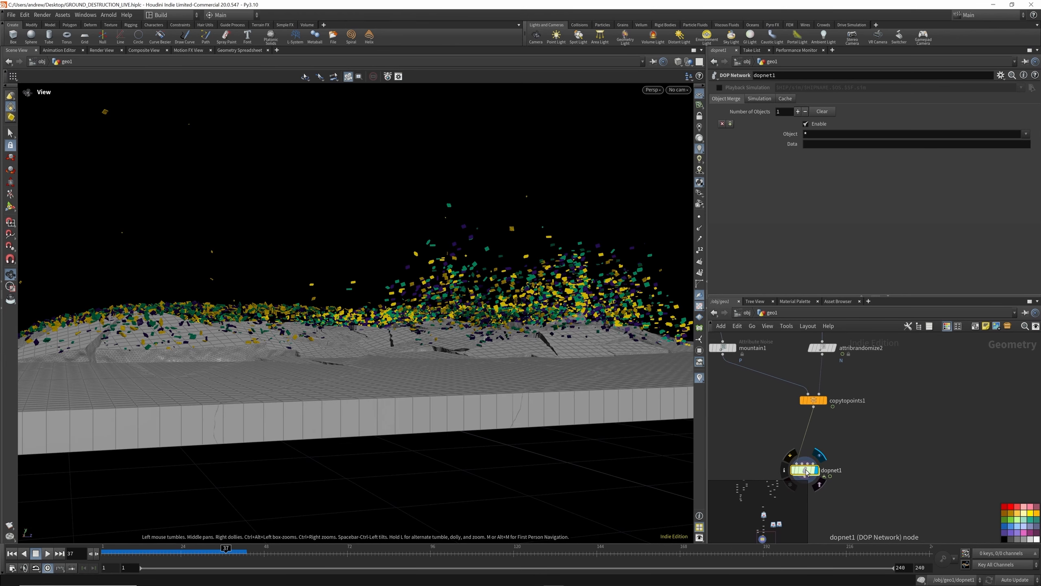
Set the Bullet Data geometry representation of staticobject1 inside dopnet1 to Concave.
drag(500, 368, 441, 360)
double_click(804, 470)
click(843, 441)
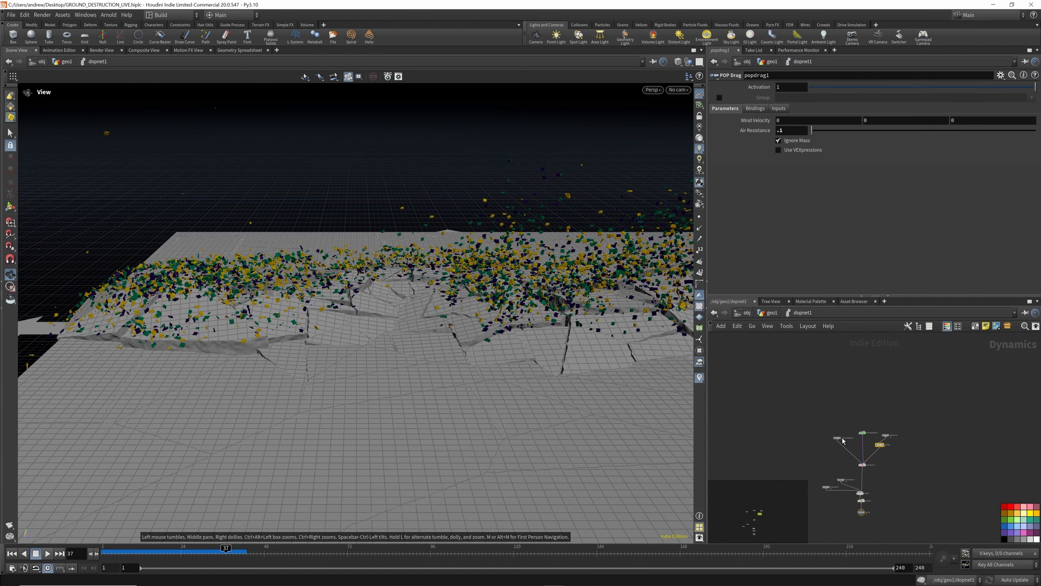
scroll(843, 441, up, 10)
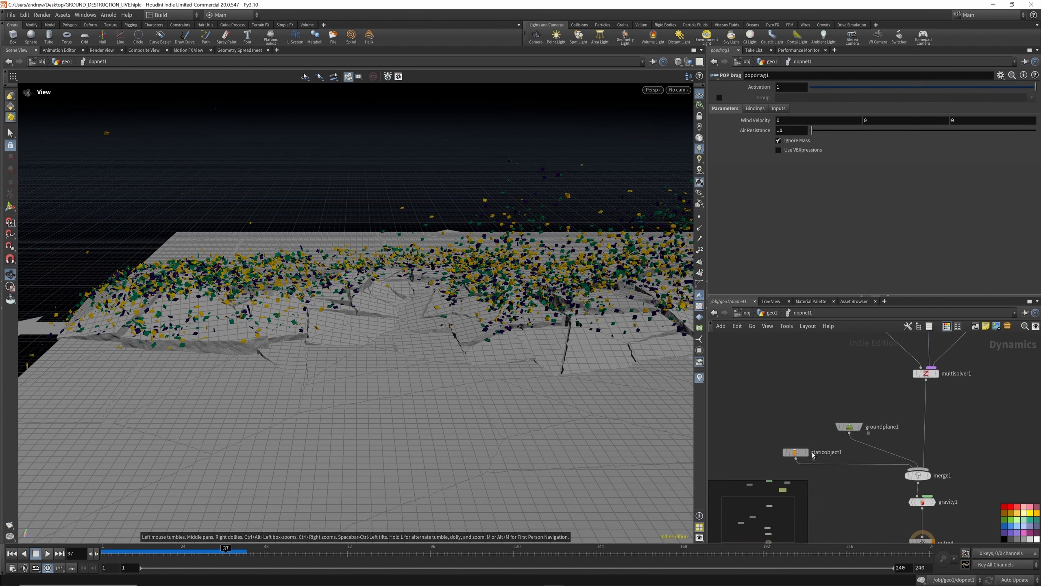
click(797, 452)
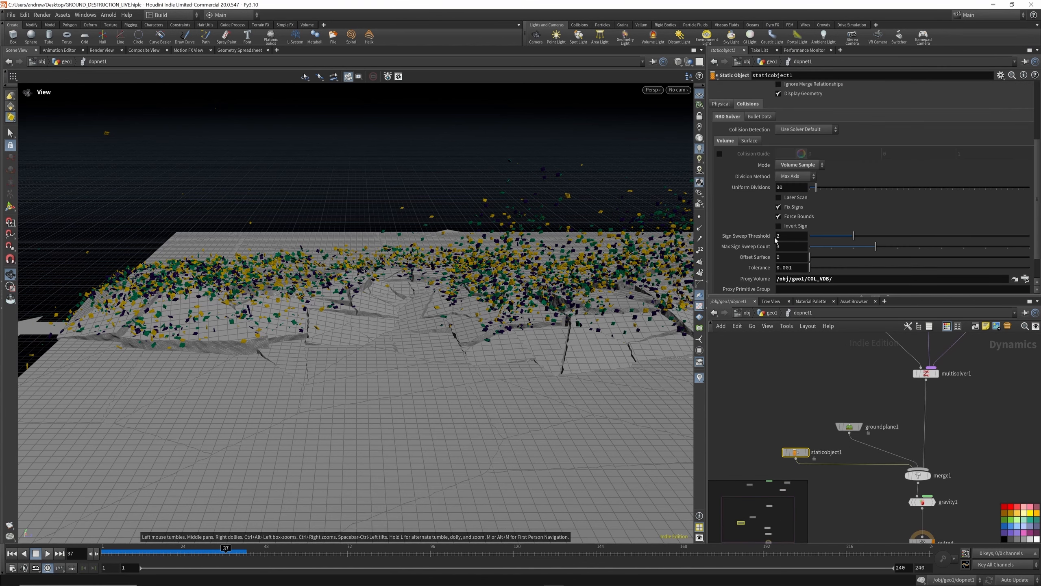
click(758, 117)
click(794, 170)
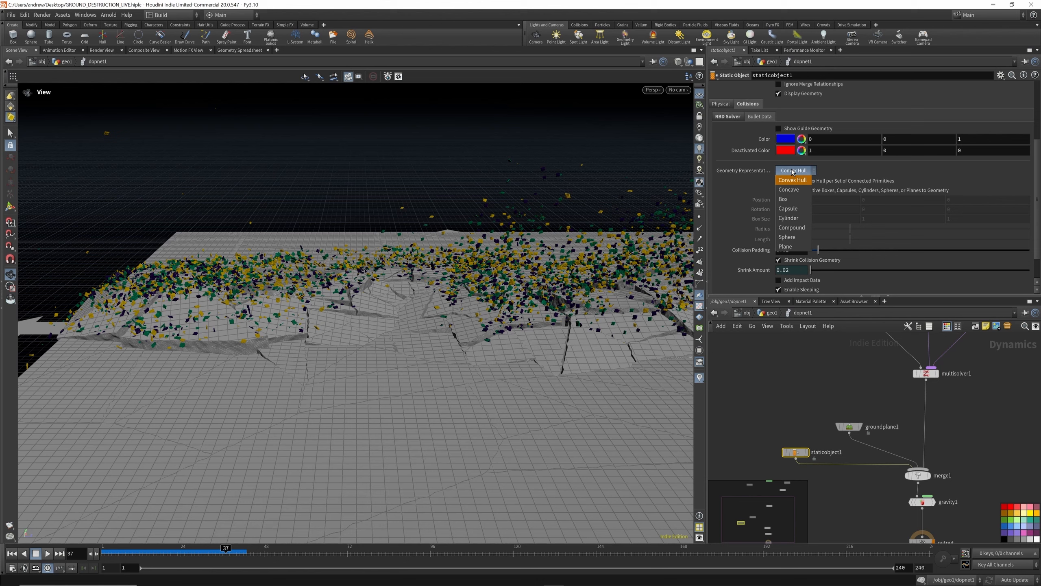
click(791, 190)
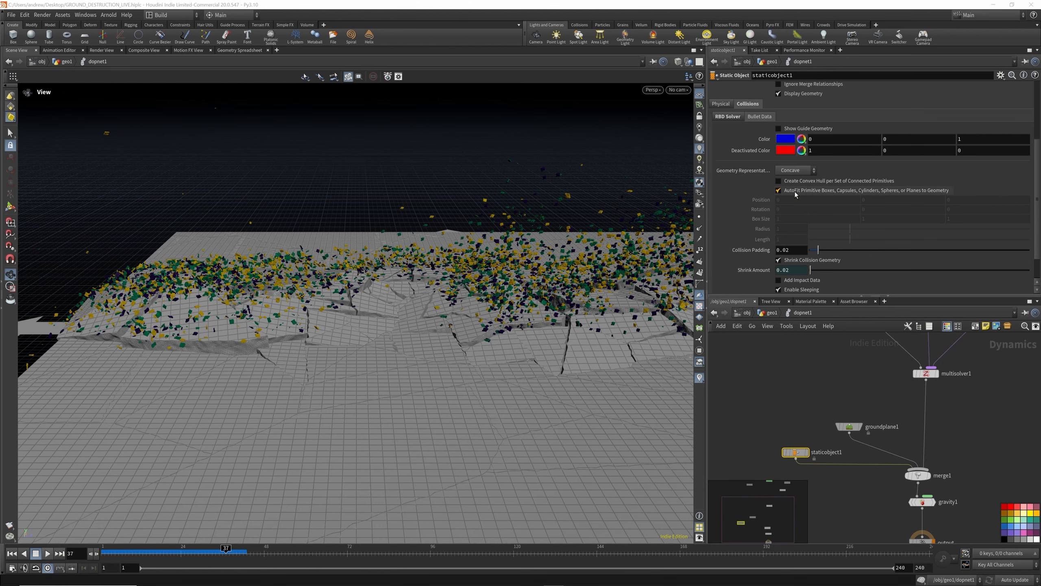
Rerun the simulation from the first frame to about frame 33 and review the debris collisions from a low angle.
click(11, 553)
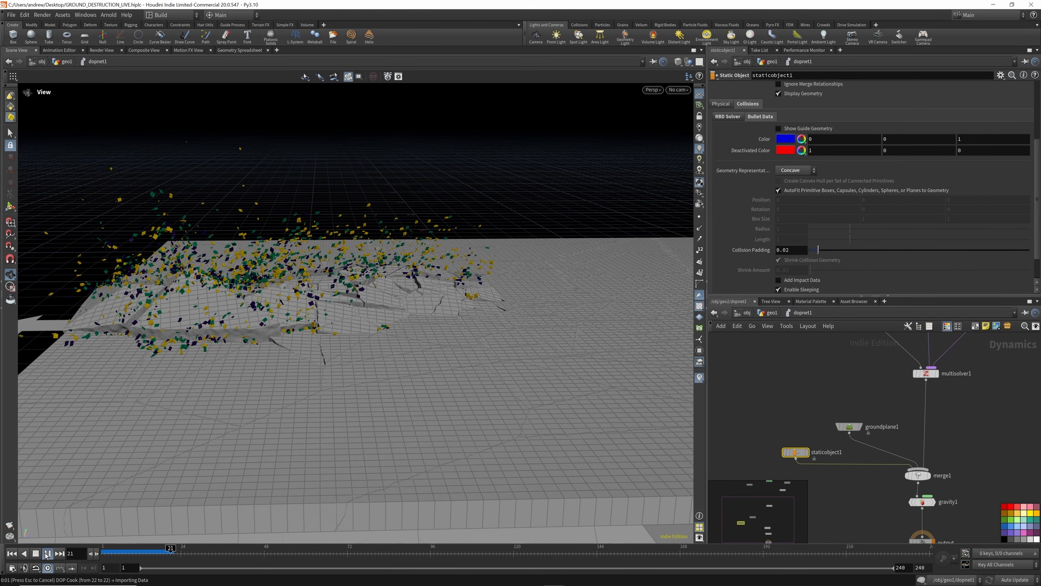
click(47, 553)
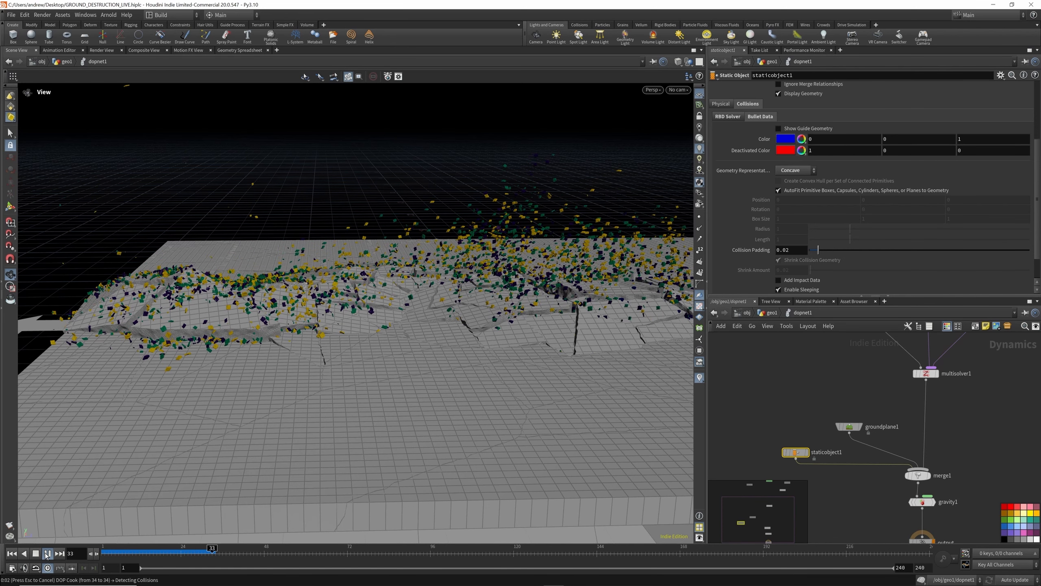
click(200, 552)
drag(408, 310, 341, 340)
drag(171, 548, 220, 553)
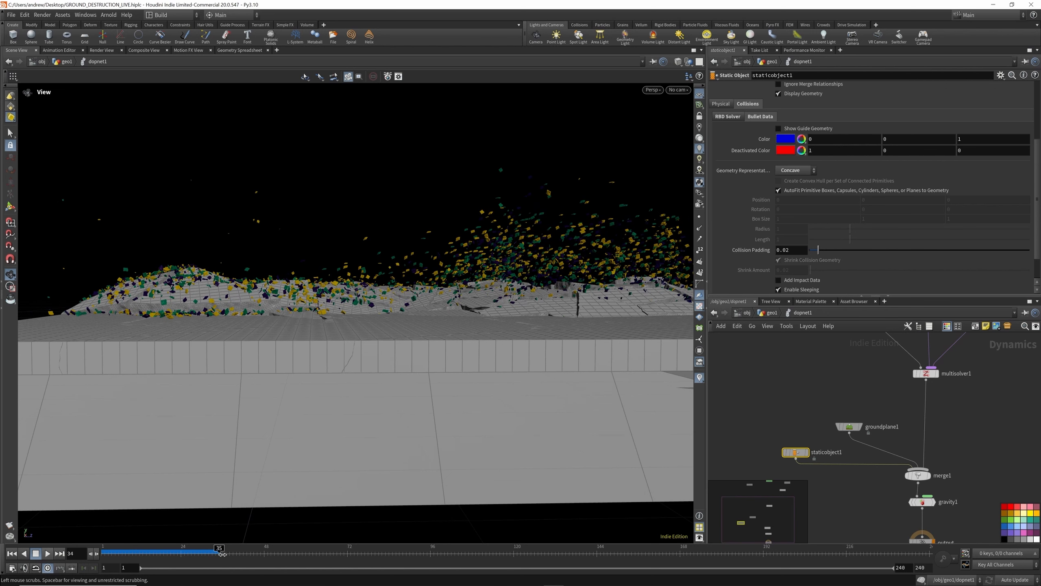
Save the scene file and return from dopnet1 to the geo1 network.
click(14, 16)
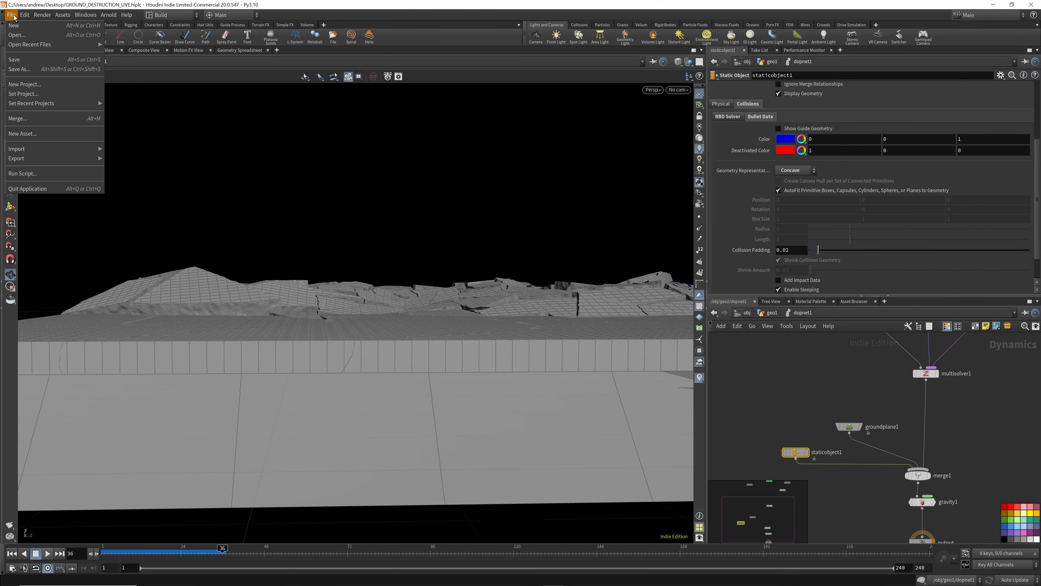
click(25, 61)
scroll(869, 414, down, 4)
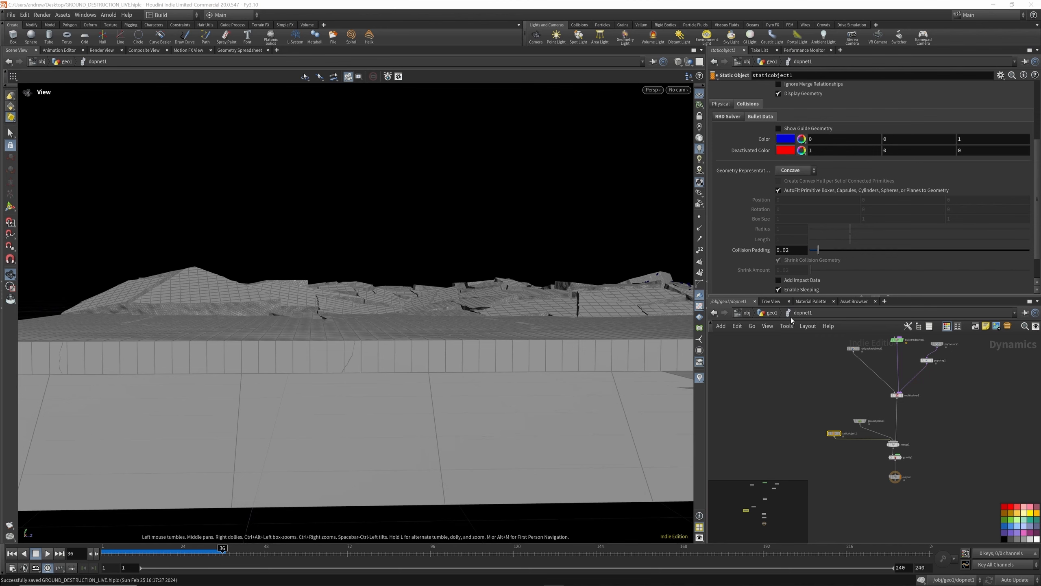
key(u)
key(l)
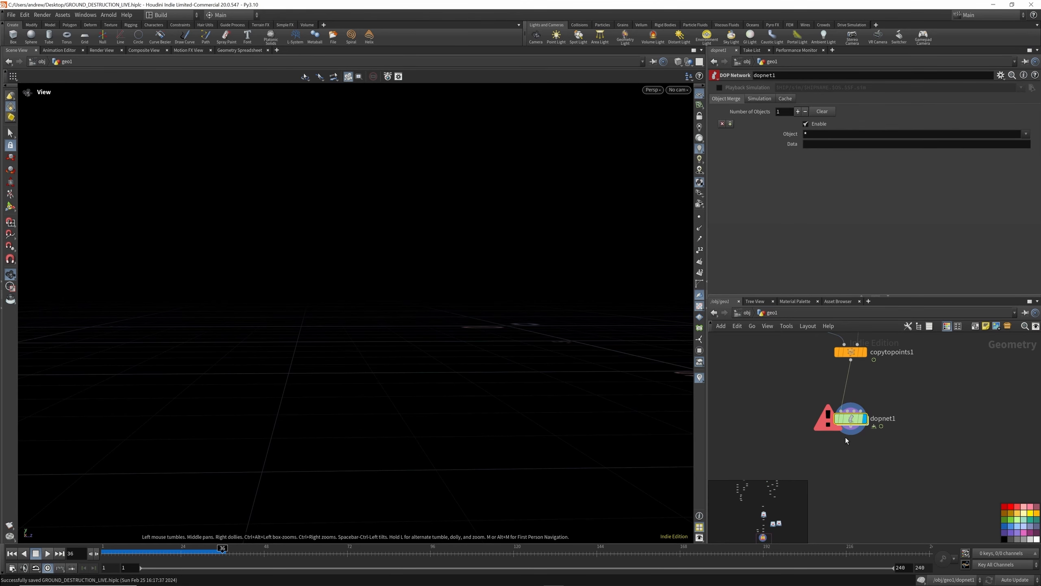
Add a DOP Import node below dopnet1 and set its DOP Network to ../dopnet1.
key(Tab)
text(dop im)
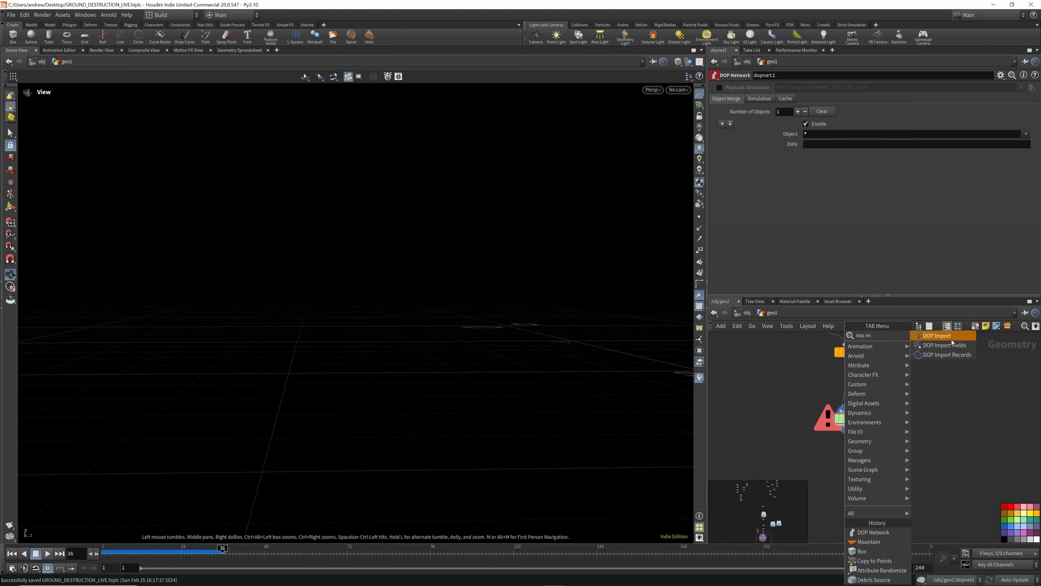
click(950, 336)
click(854, 477)
drag(850, 419, 787, 88)
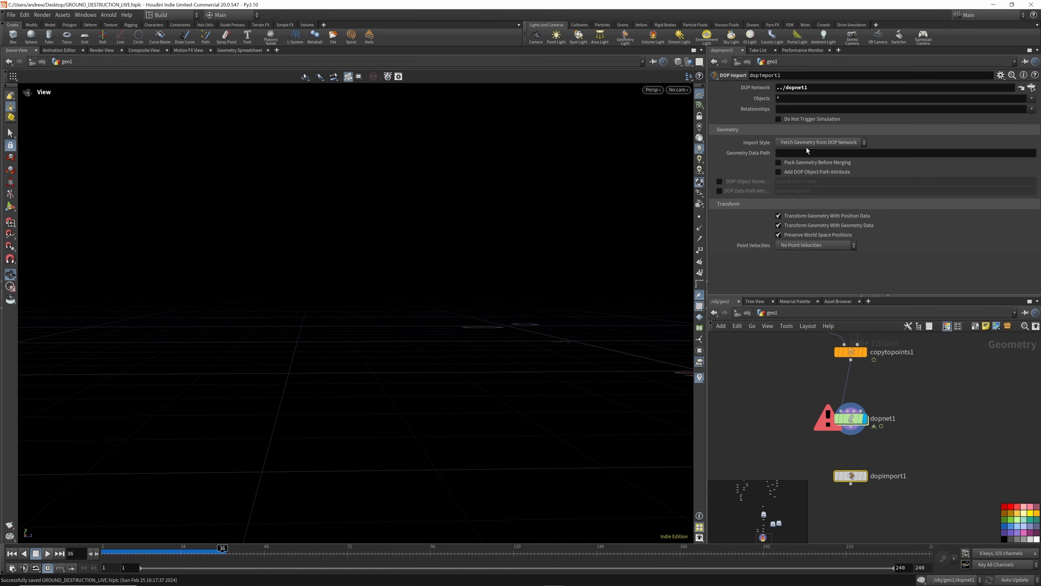
Restrict the Objects of dopimport1 to rbdpackedobject1 and display the node.
click(1031, 99)
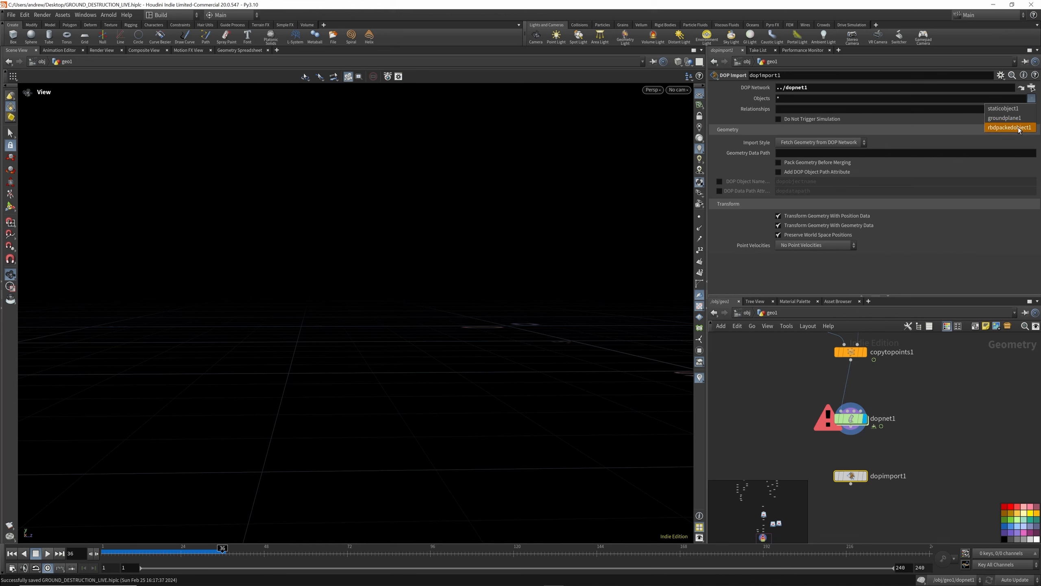
click(1019, 128)
click(783, 99)
key(BackSpace)
key(BackSpace)
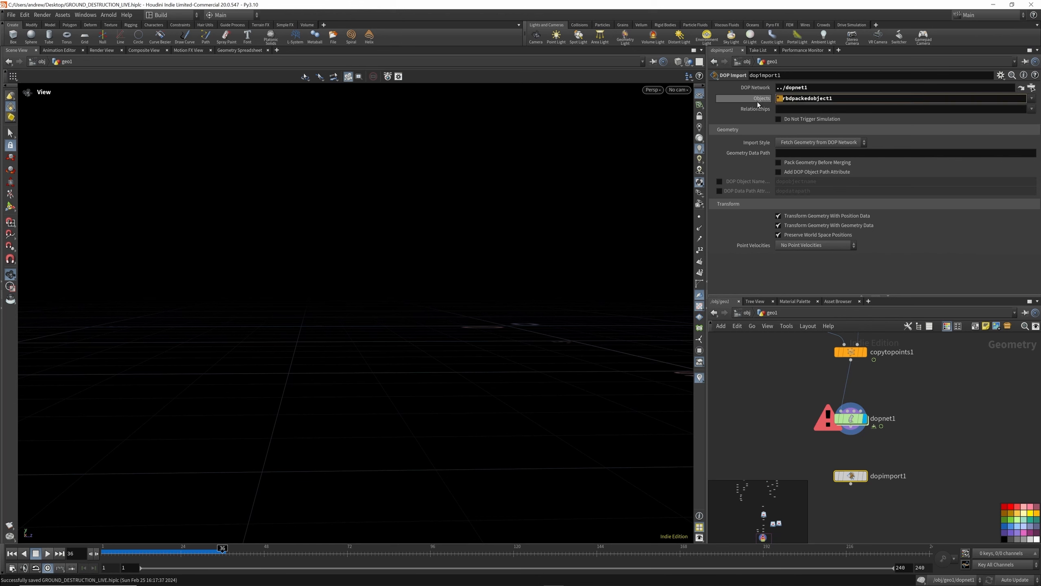
key(Return)
click(863, 476)
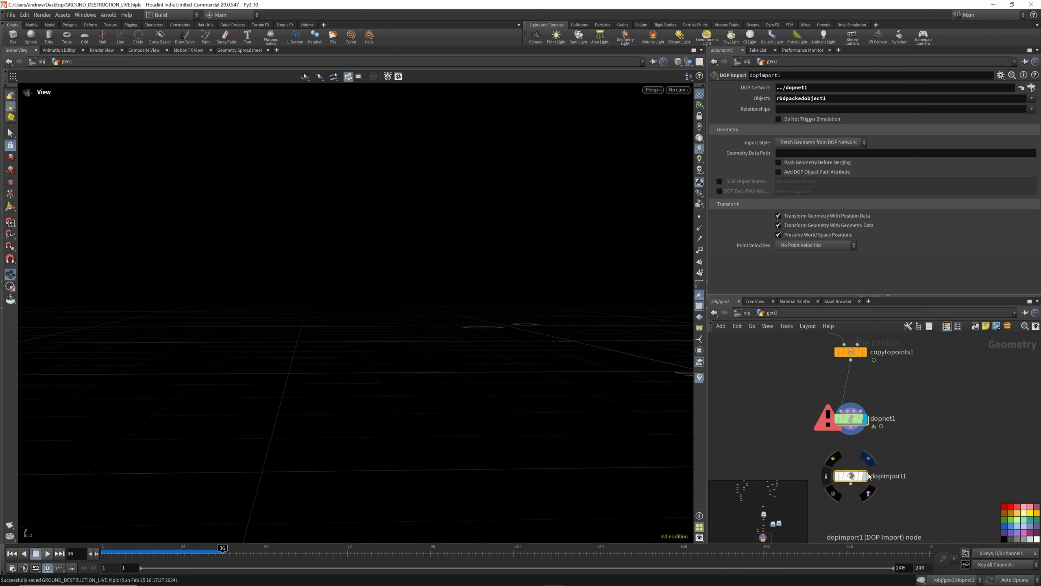
Duplicate the COL_GEO1 file cache below dopimport1 and feed it from dopimport1's output.
scroll(875, 385, down, 6)
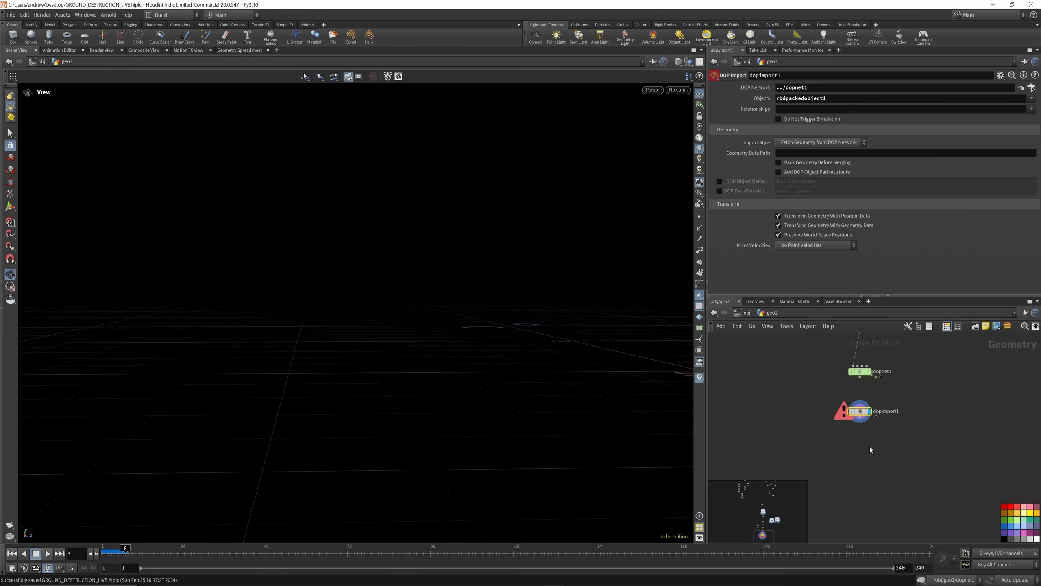
scroll(872, 450, down, 3)
scroll(901, 399, up, 4)
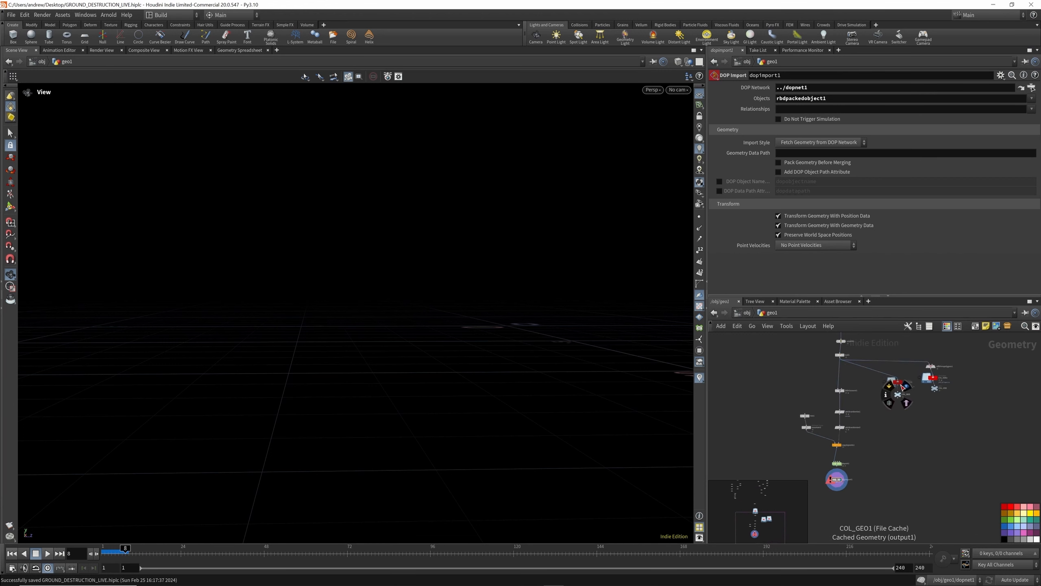
ctrl+alt+shift+drag(898, 394, 838, 499)
scroll(838, 495, up, 5)
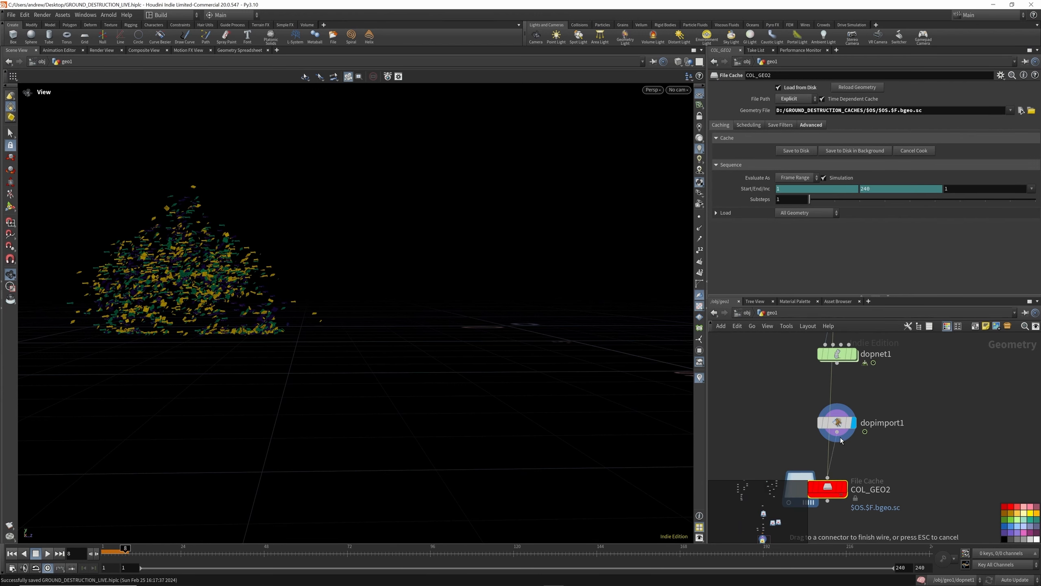
Rename the duplicated file cache to DEBRIS_CACHE and save its frame sequence to disk.
double_click(887, 489)
double_click(900, 491)
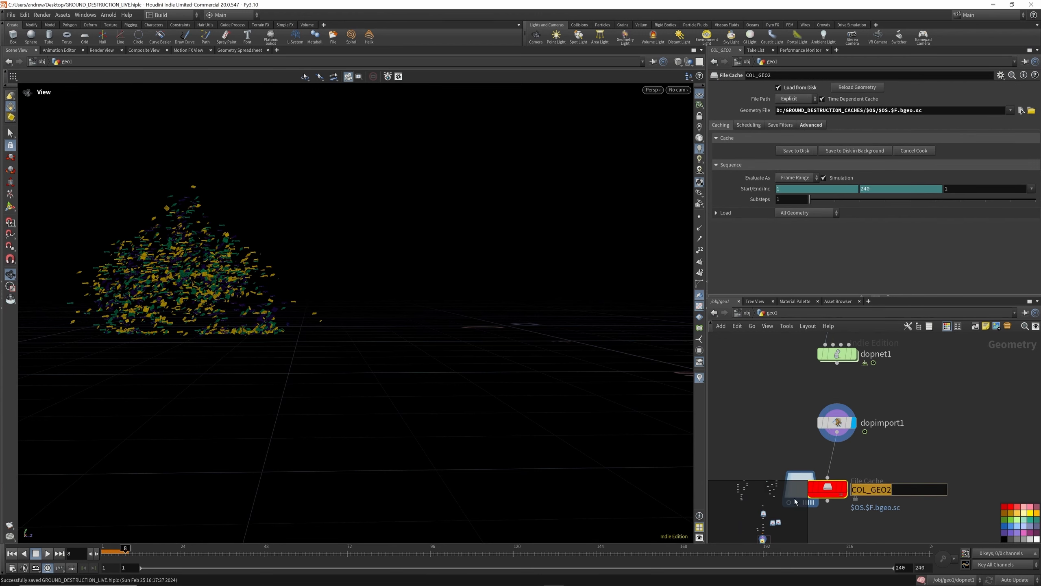
text(DEBRIS_CACHE)
key(Return)
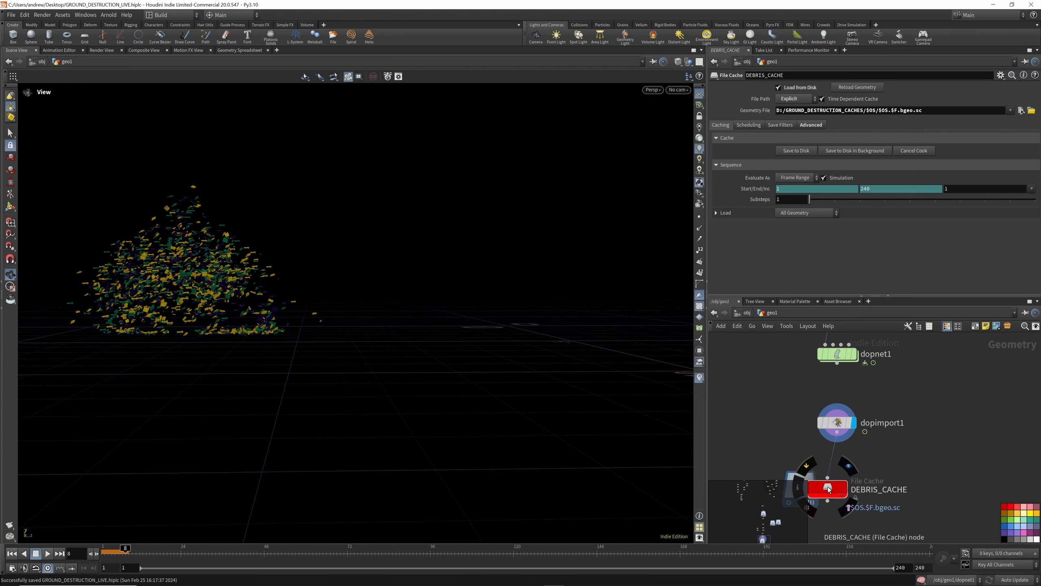
drag(814, 499, 823, 498)
click(796, 151)
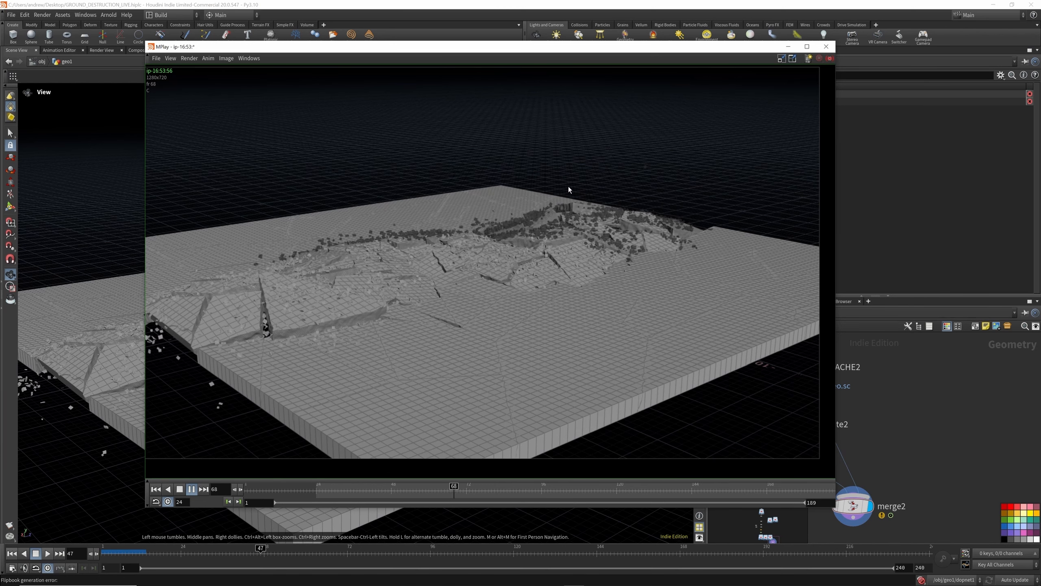
Close the flipbook preview and inspect the popsource1 birth settings and rbdpackedobject1 inside dopnet1.
click(827, 46)
double_click(853, 402)
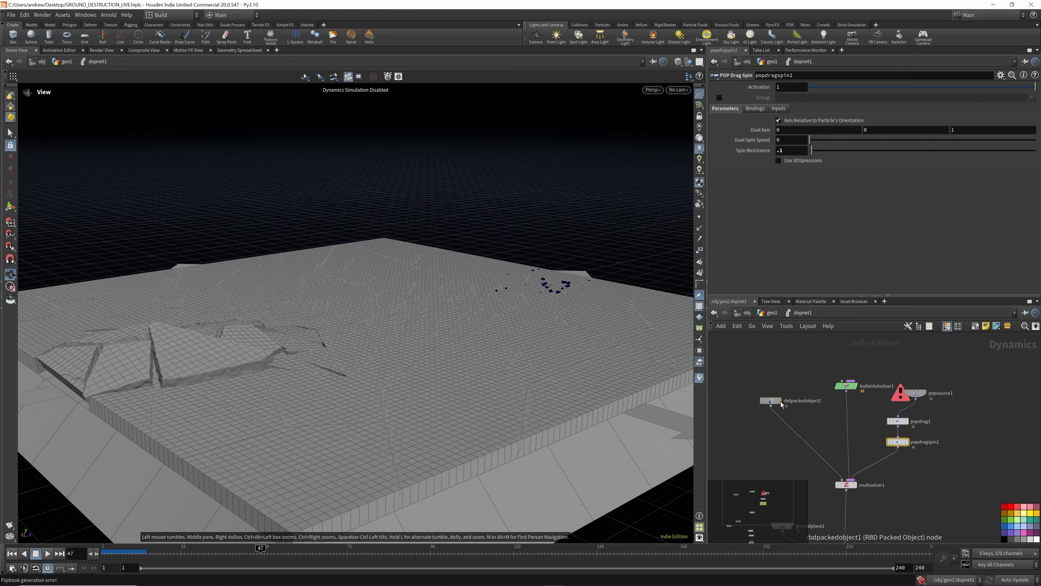
click(915, 393)
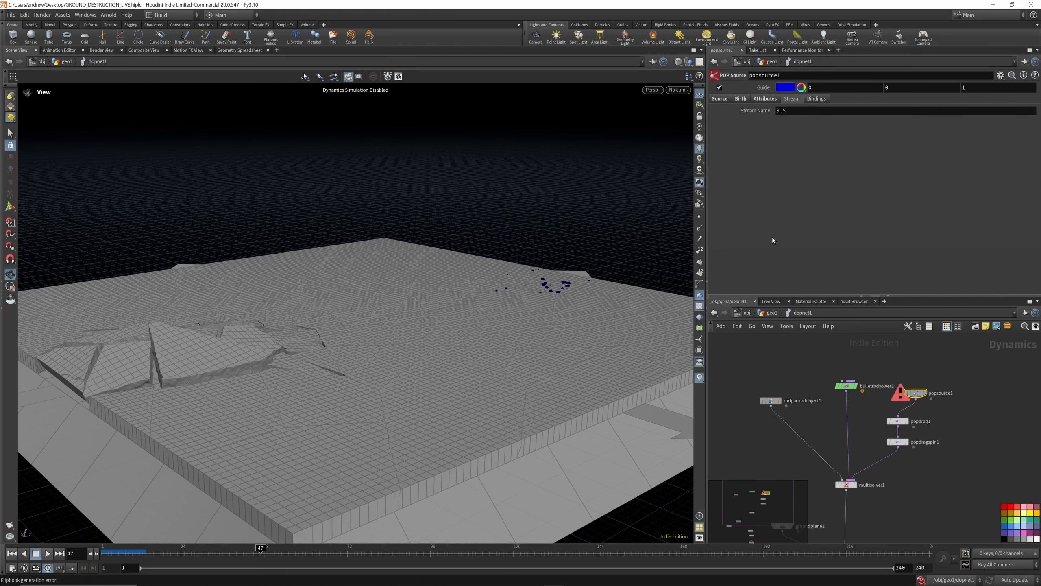
click(740, 99)
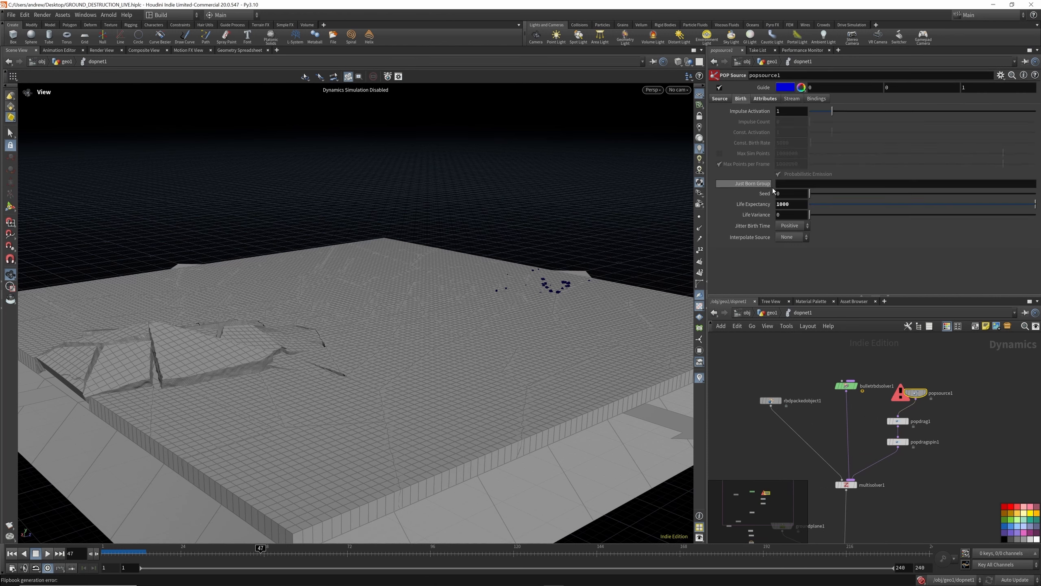
click(770, 400)
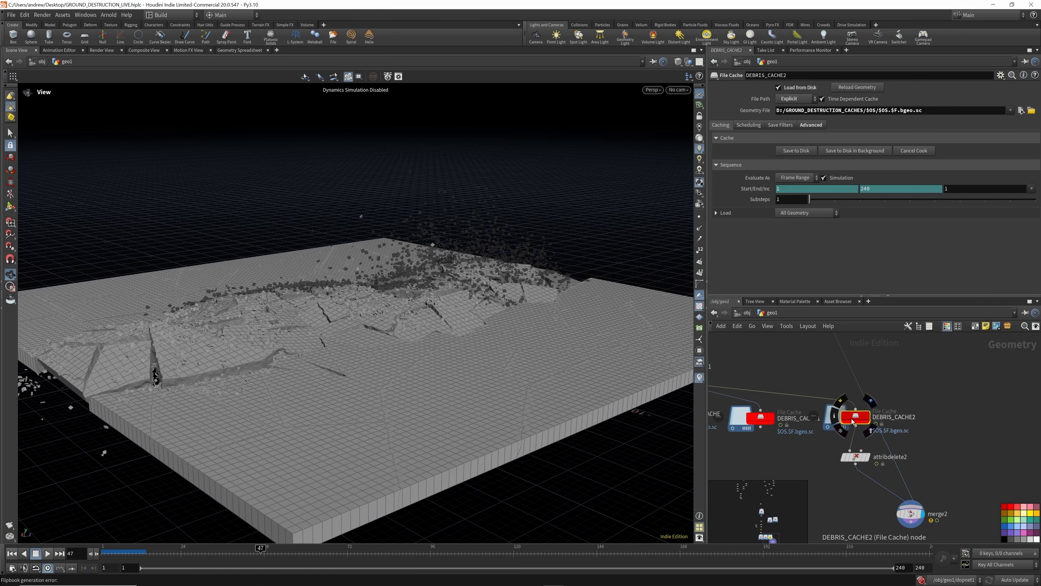
Review attribdelete2 and merge2 in geo1 and examine the merged debris and ground from several angles.
drag(856, 461, 837, 462)
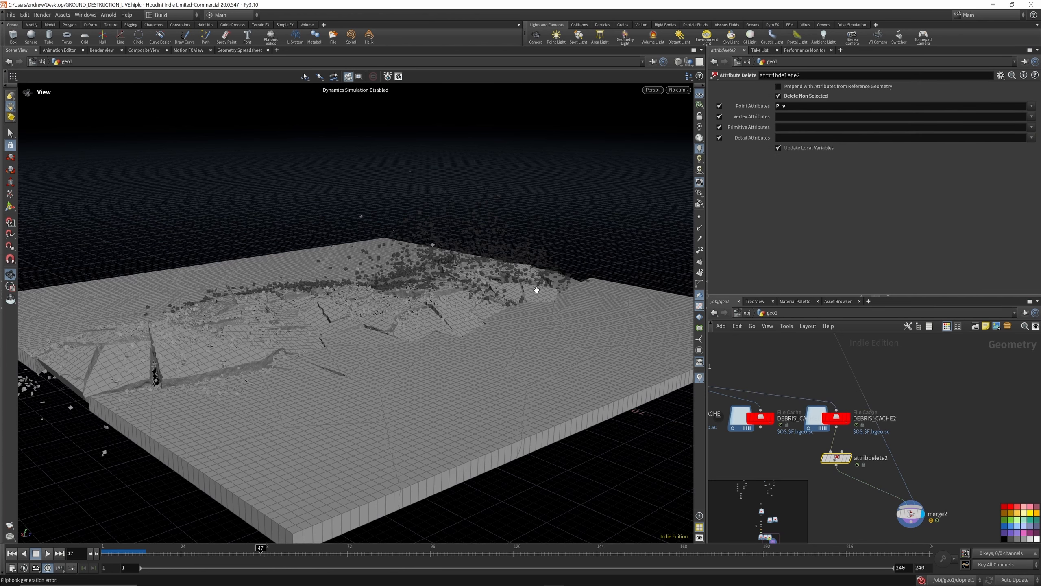
click(910, 513)
scroll(912, 542, down, 5)
scroll(910, 537, up, 3)
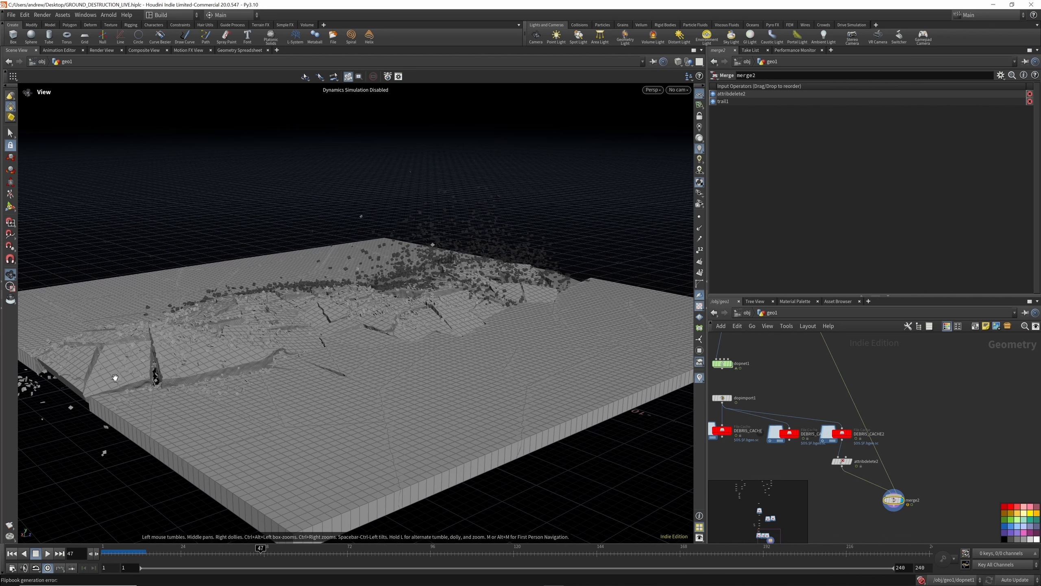
drag(361, 230, 388, 303)
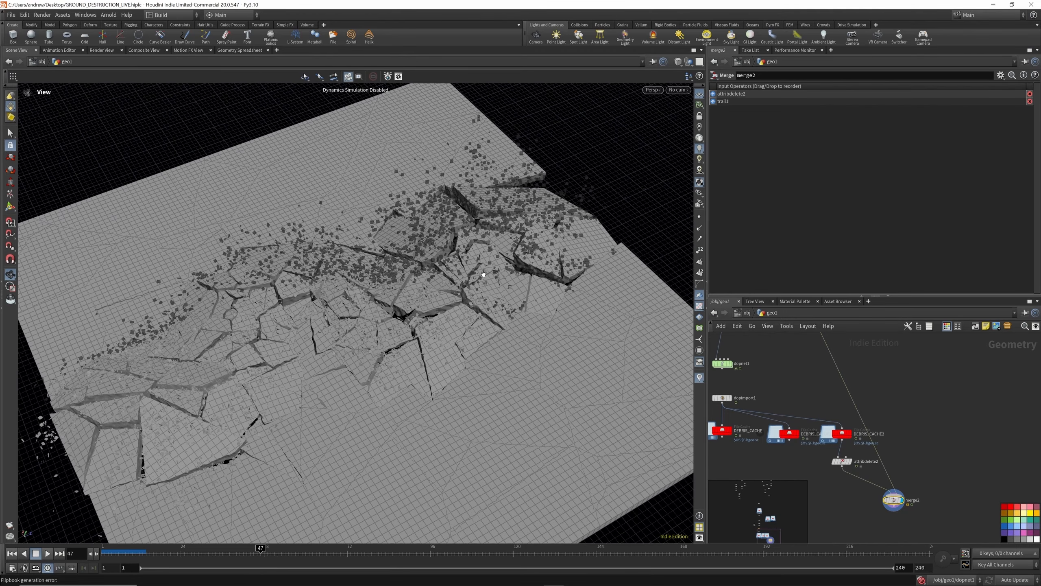
drag(487, 287, 476, 240)
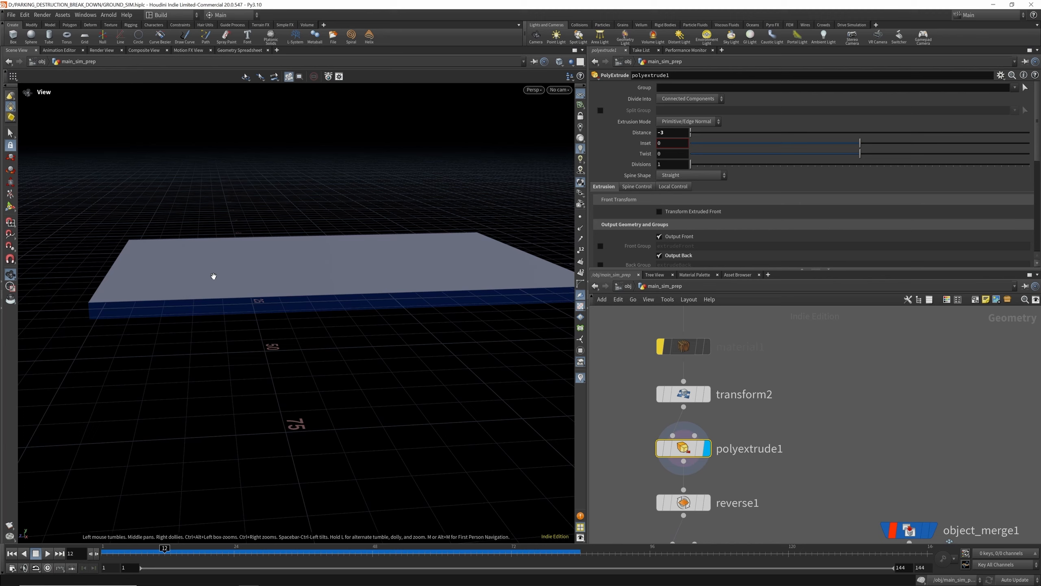
Examine the extruded slab from above and below along with the polyextrude1 settings in main_sim_prep.
drag(212, 275, 748, 141)
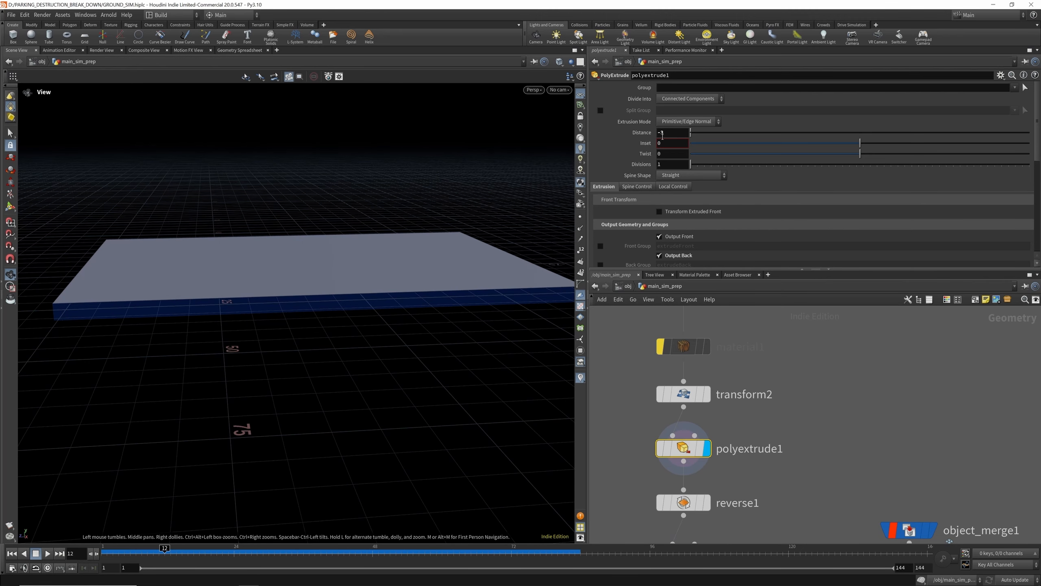
scroll(695, 215, down, 4)
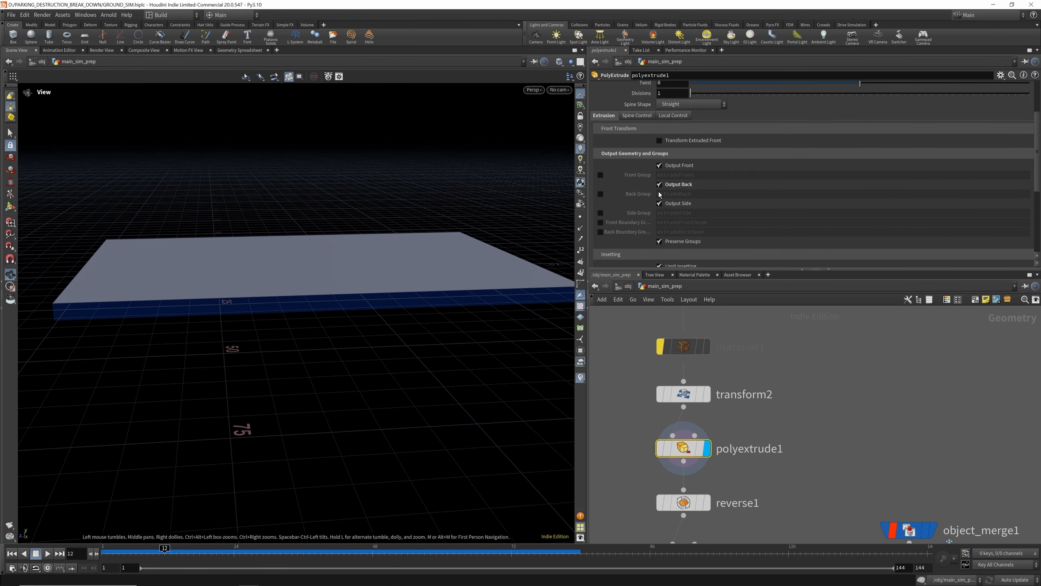
drag(400, 279, 357, 293)
drag(290, 325, 355, 210)
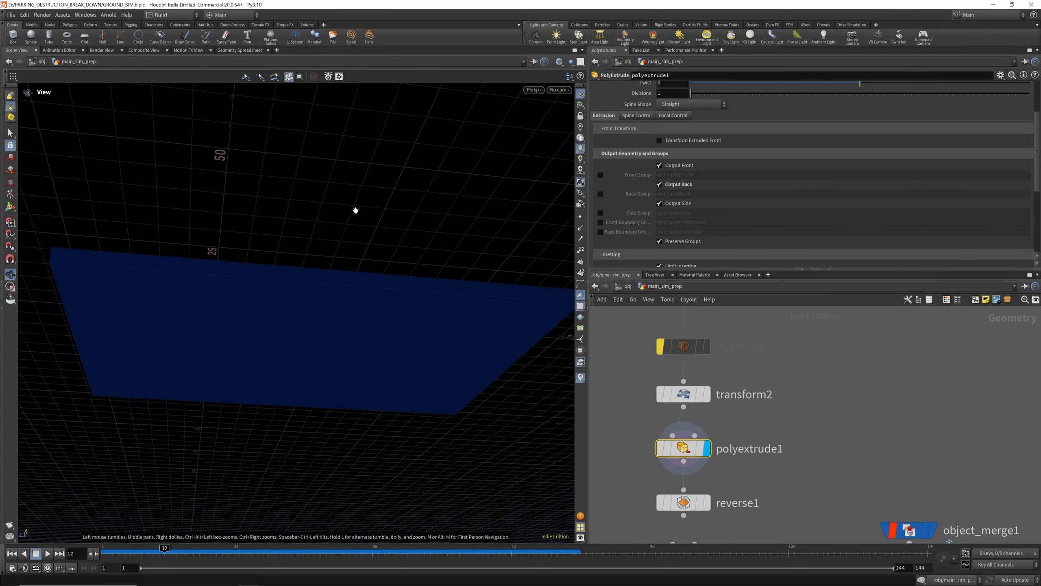
drag(218, 154, 322, 247)
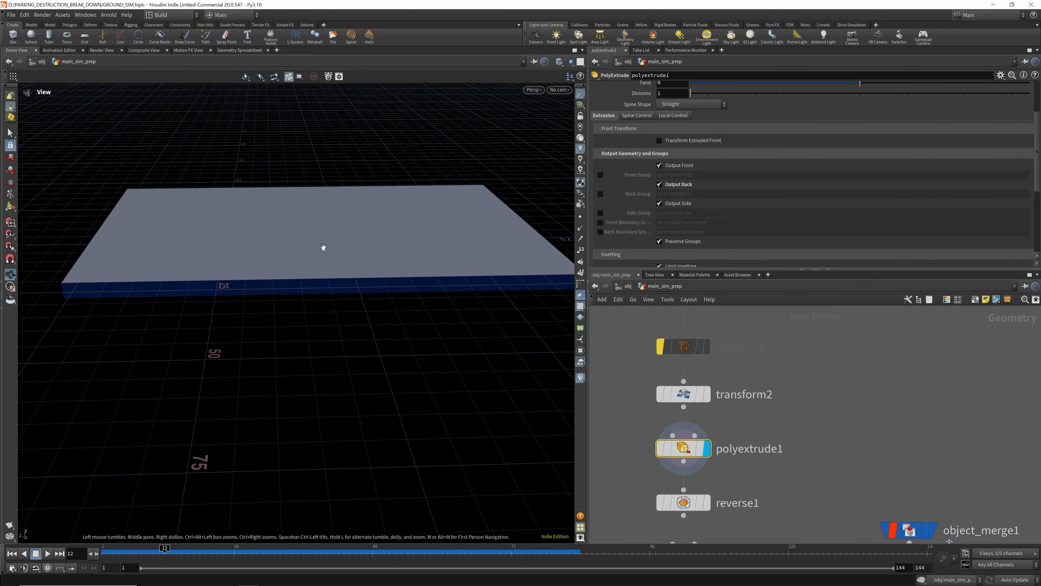
scroll(353, 213, up, 2)
drag(352, 212, 186, 207)
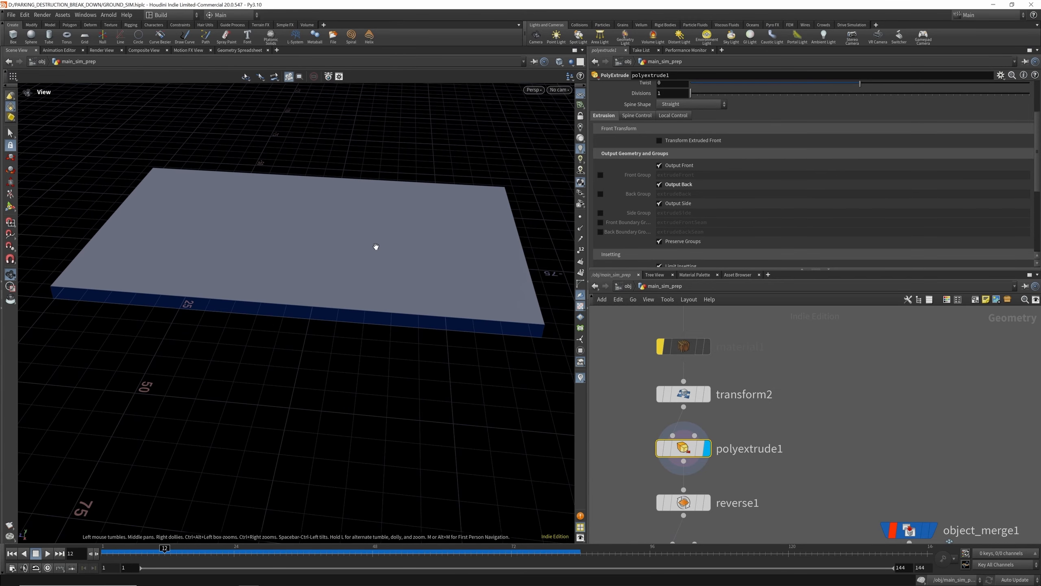
drag(376, 247, 320, 216)
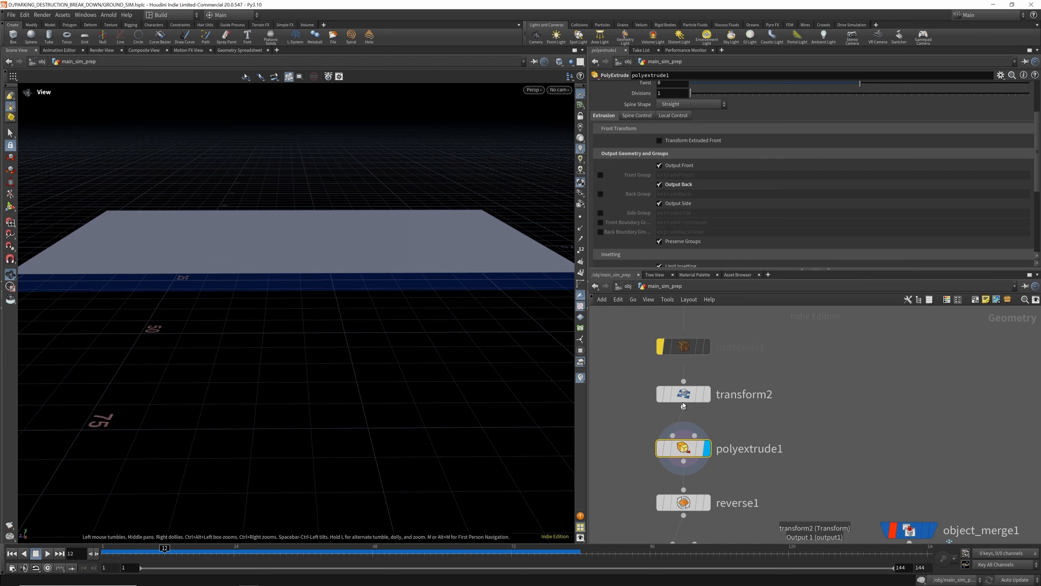
Display and select reverse1 below polyextrude1 to examine the slab's reversed faces.
scroll(683, 402, down, 3)
scroll(693, 435, up, 3)
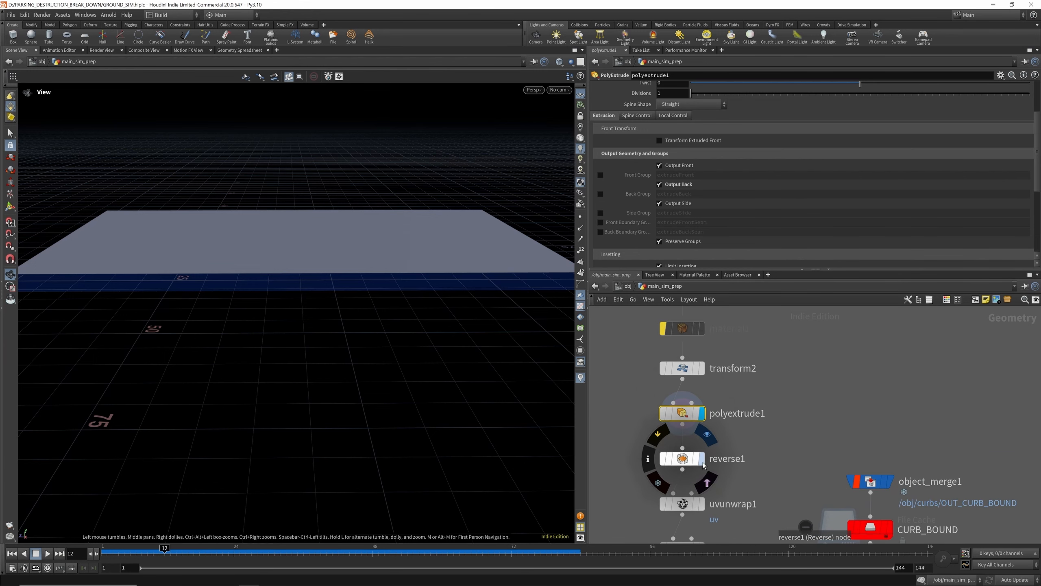
click(702, 459)
click(676, 462)
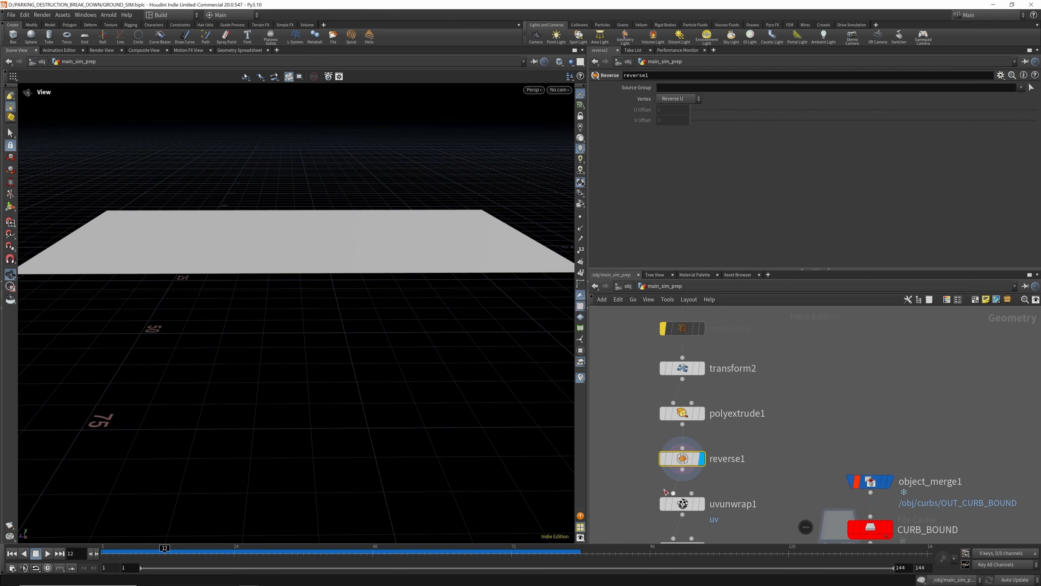
mouse_move(233, 262)
mouse_down()
mouse_move(286, 216)
mouse_move(189, 260)
mouse_move(169, 255)
mouse_move(216, 263)
mouse_up()
Display and select uvunwrap1 to inspect its settings and the UV pattern across the slab.
middle_drag(716, 535, 697, 459)
scroll(696, 459, up, 1)
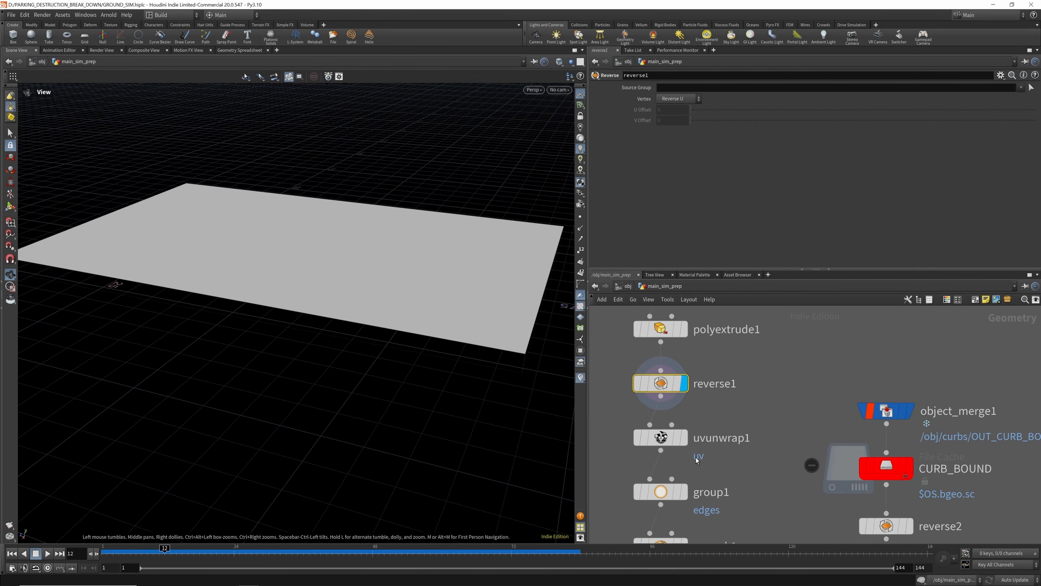
click(683, 437)
click(662, 437)
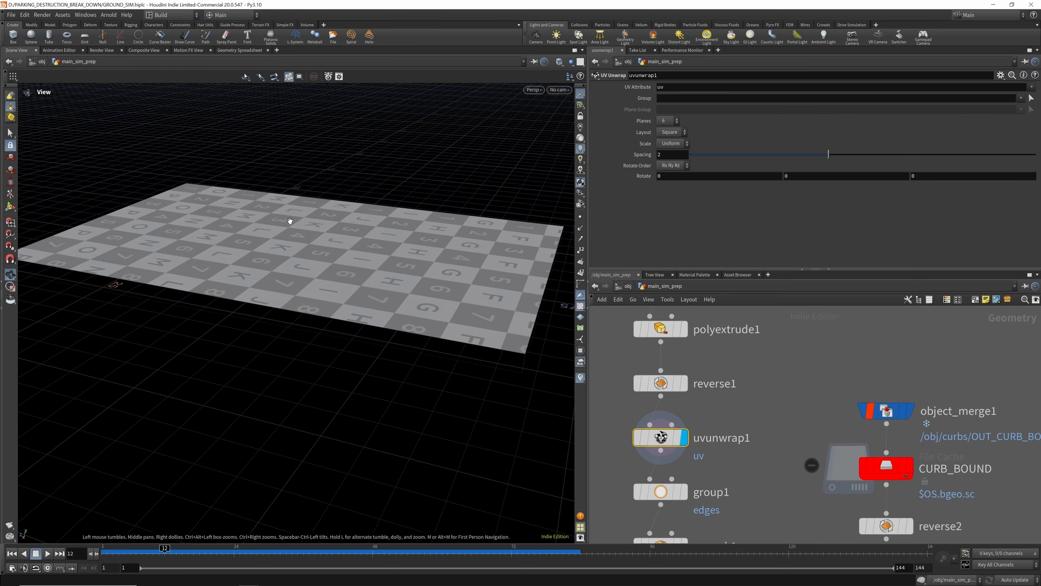
drag(290, 221, 262, 249)
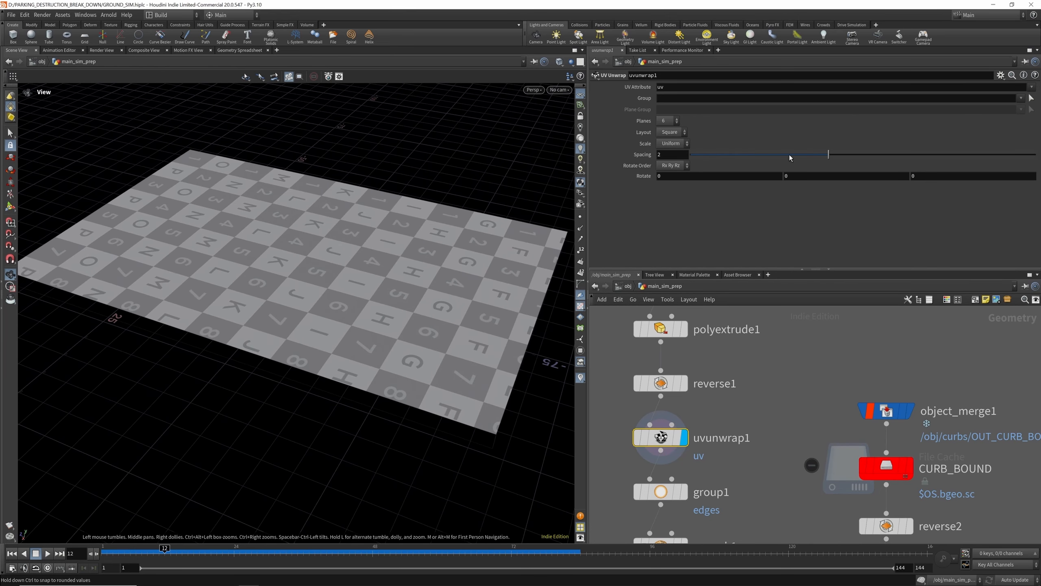
Try a Spacing of 1.82 on uvunwrap1 and undo the change.
drag(789, 155, 749, 156)
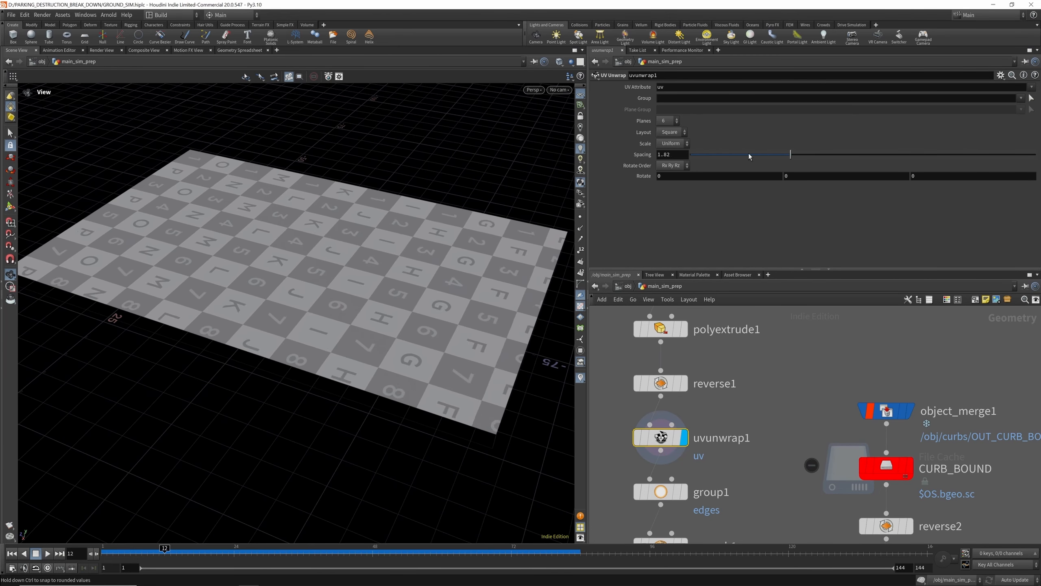
key(ctrl+z)
scroll(721, 320, down, 2)
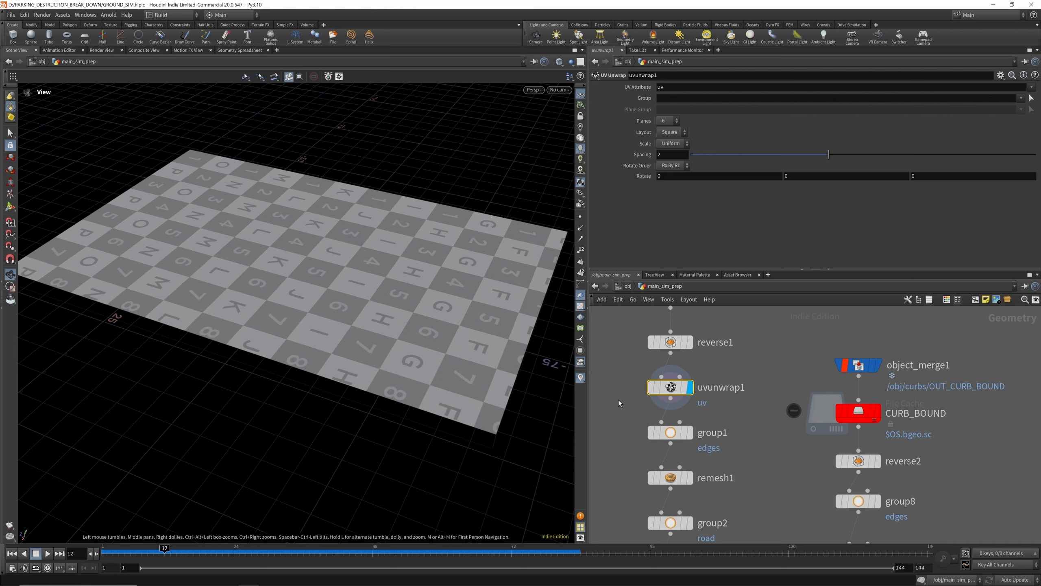
Display and select group1, then bypass it temporarily to examine how its edges group affects the slab's corners in remesh1.
click(693, 437)
click(680, 437)
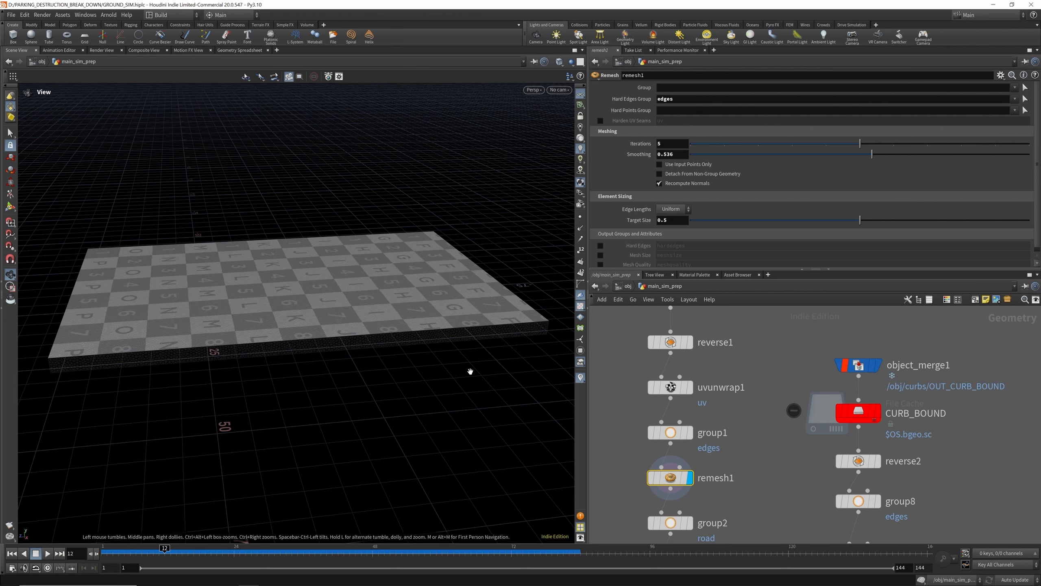
mouse_move(664, 425)
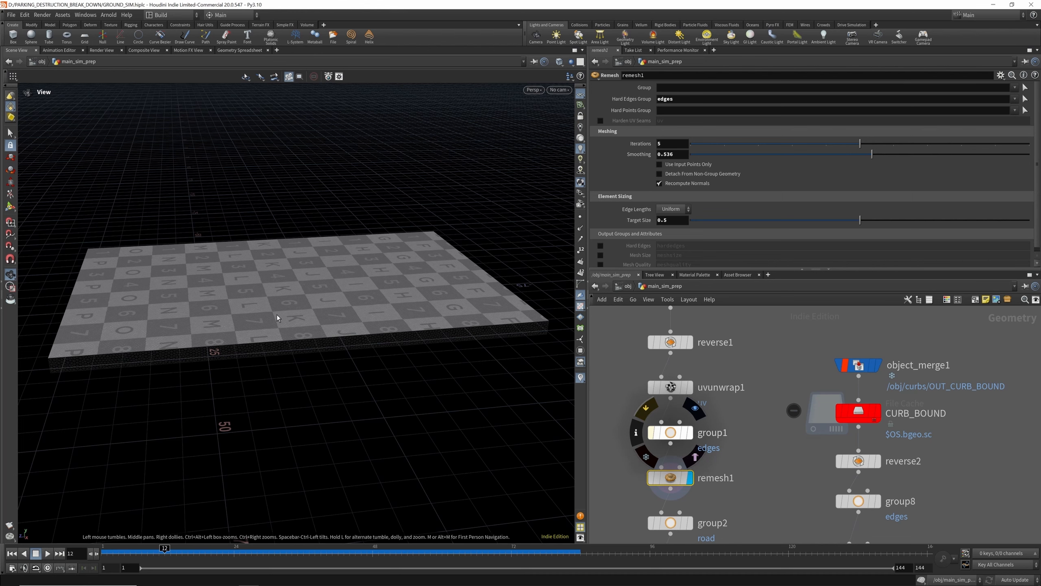
scroll(58, 359, up, 6)
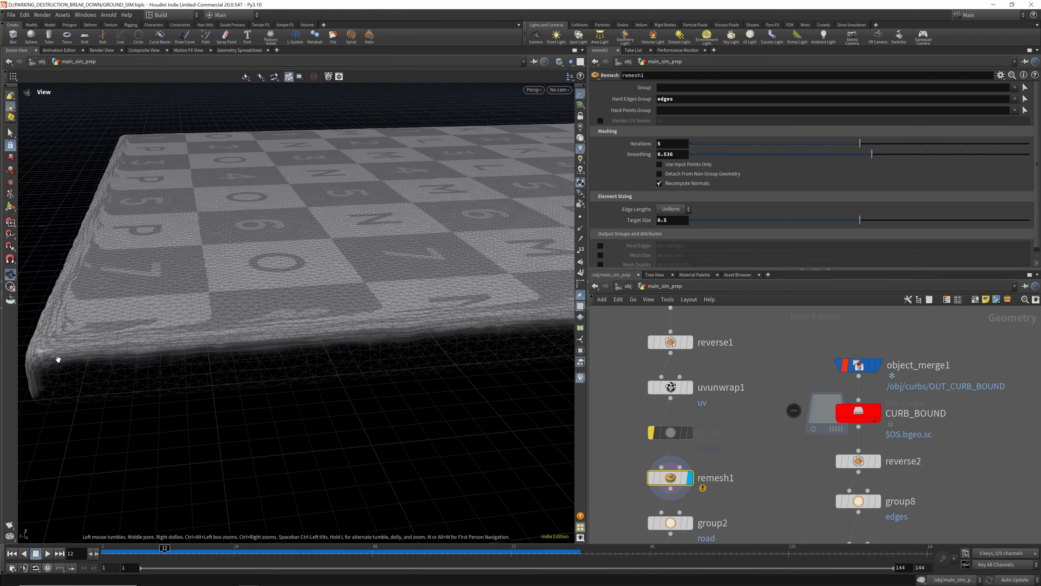
scroll(58, 359, up, 5)
drag(207, 344, 376, 313)
scroll(376, 314, down, 5)
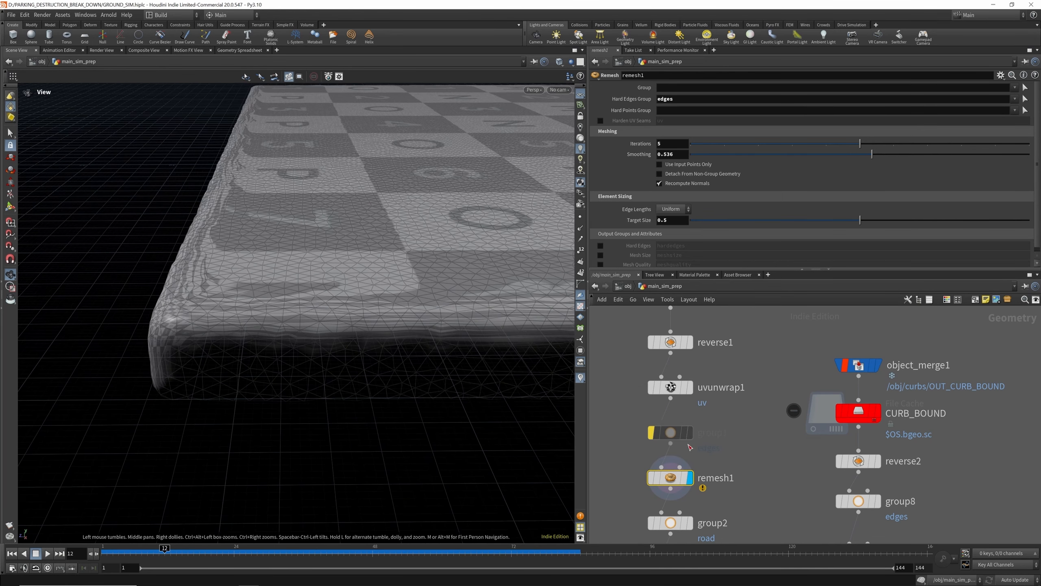
mouse_move(647, 408)
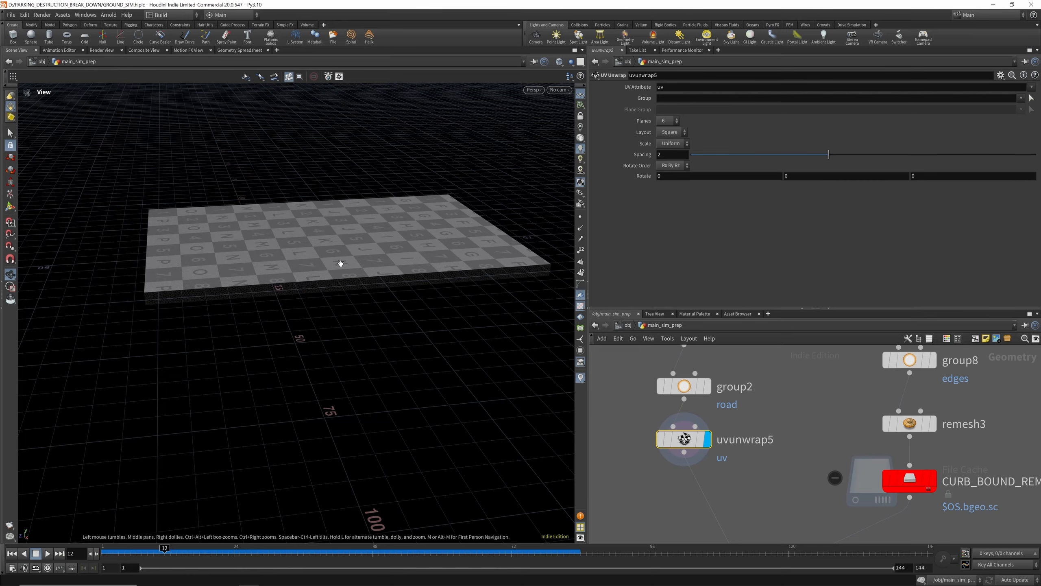
Examine the uvunwrap5 slab, then display CURB_BOUND to view the curb boundary shapes up close.
drag(342, 263, 303, 262)
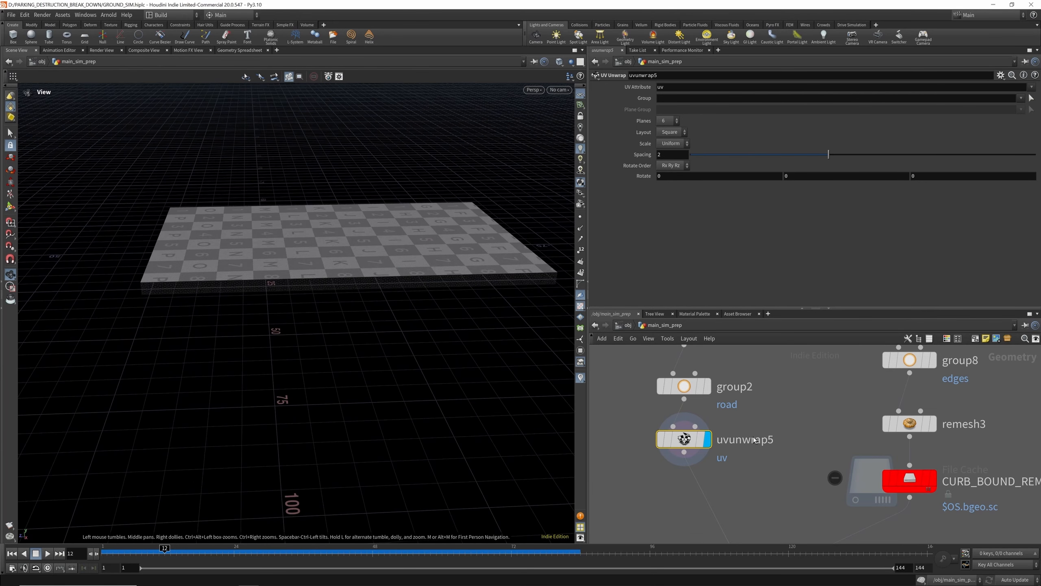
scroll(735, 440, down, 6)
scroll(735, 440, up, 8)
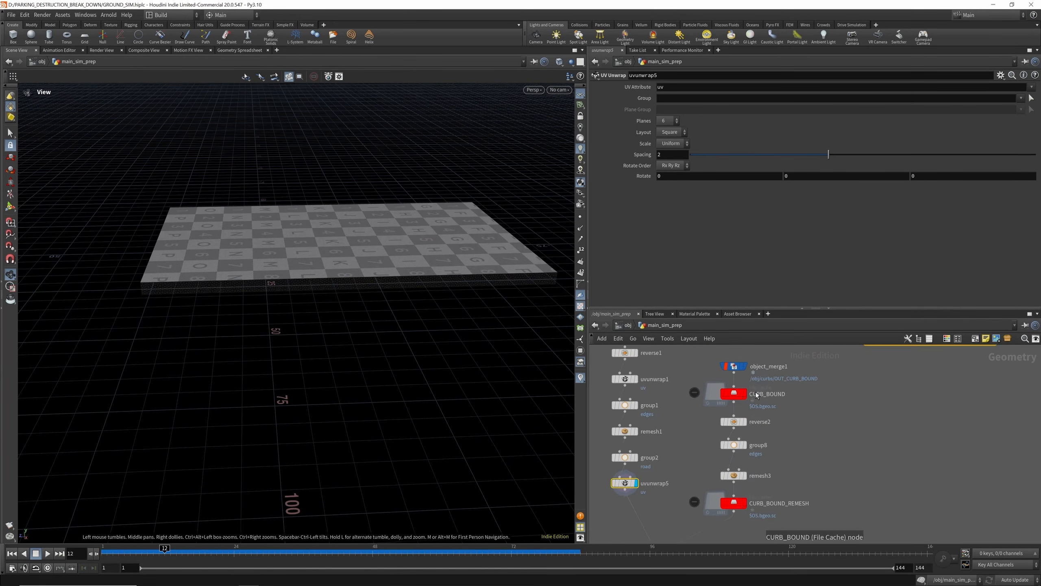
click(746, 373)
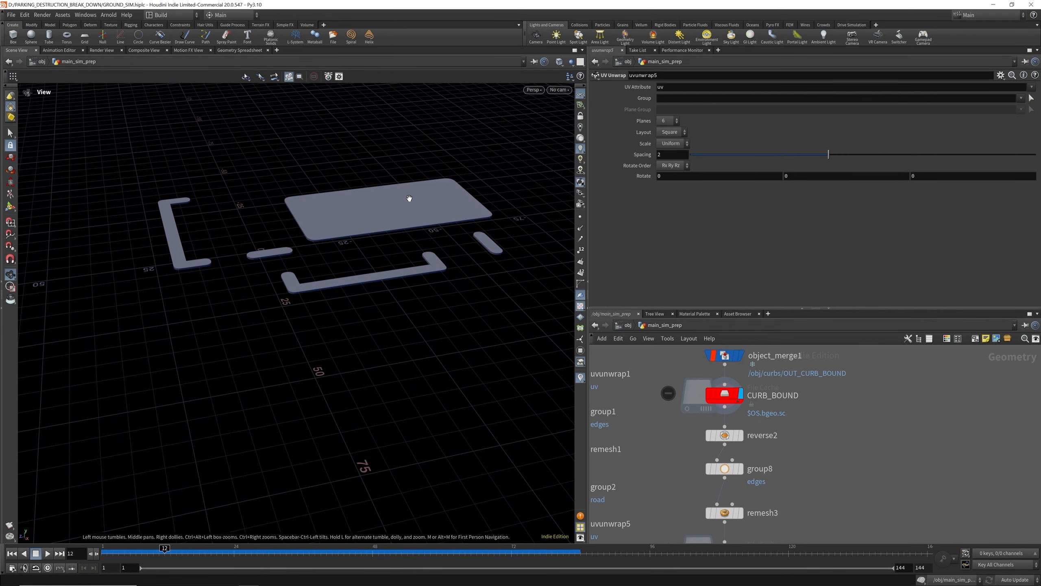
drag(398, 186, 374, 200)
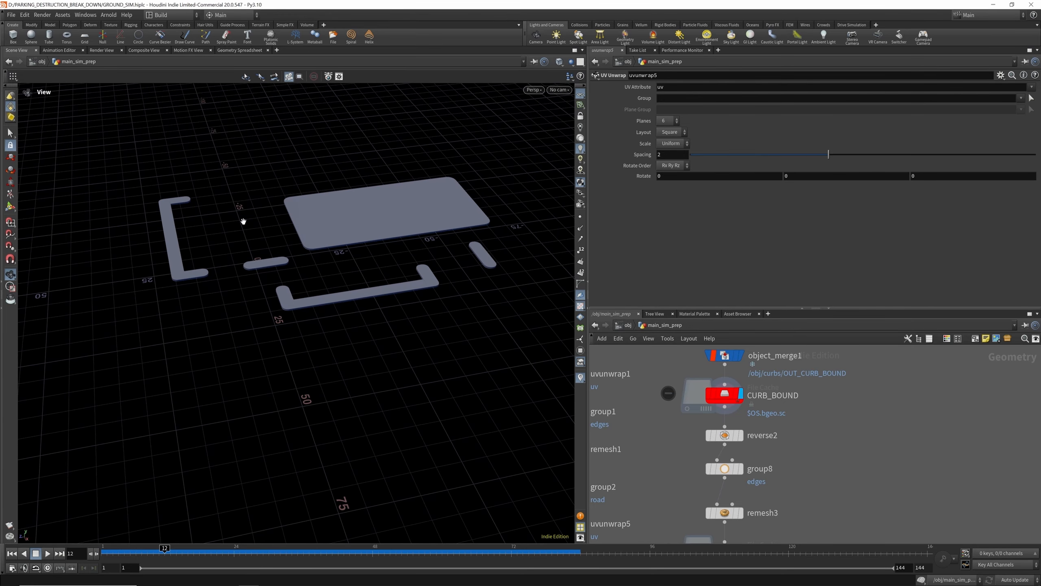
drag(330, 244, 340, 223)
scroll(332, 242, up, 8)
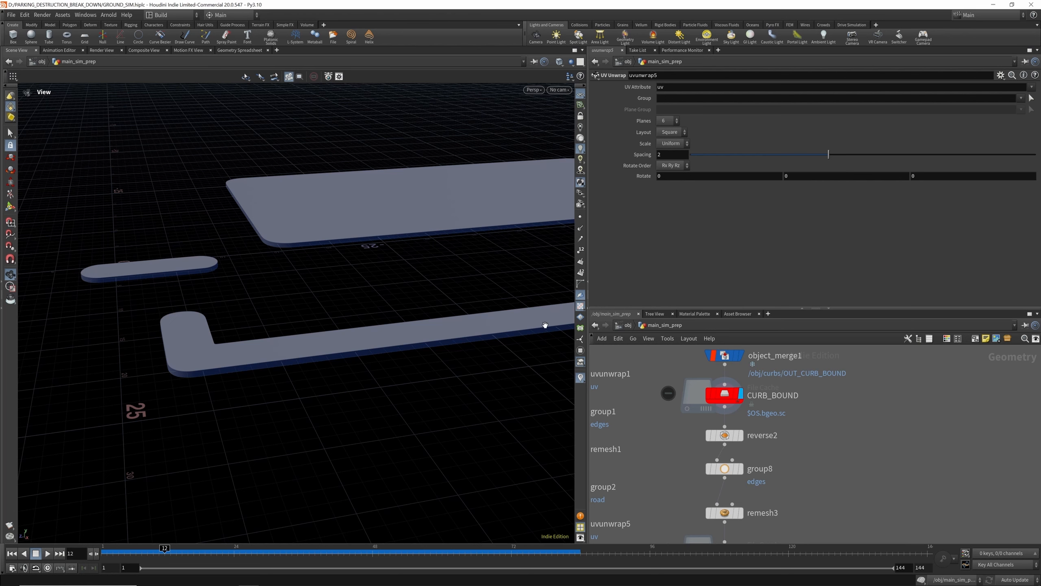
Display reverse2, then display and select group8 to inspect the edge group settings on the curbs.
click(741, 435)
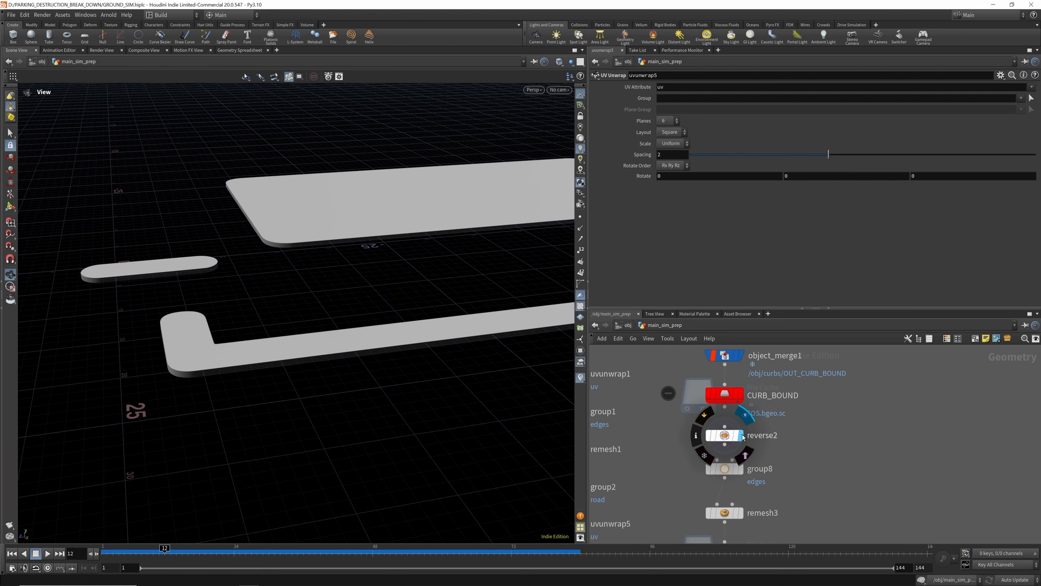
scroll(746, 461, up, 3)
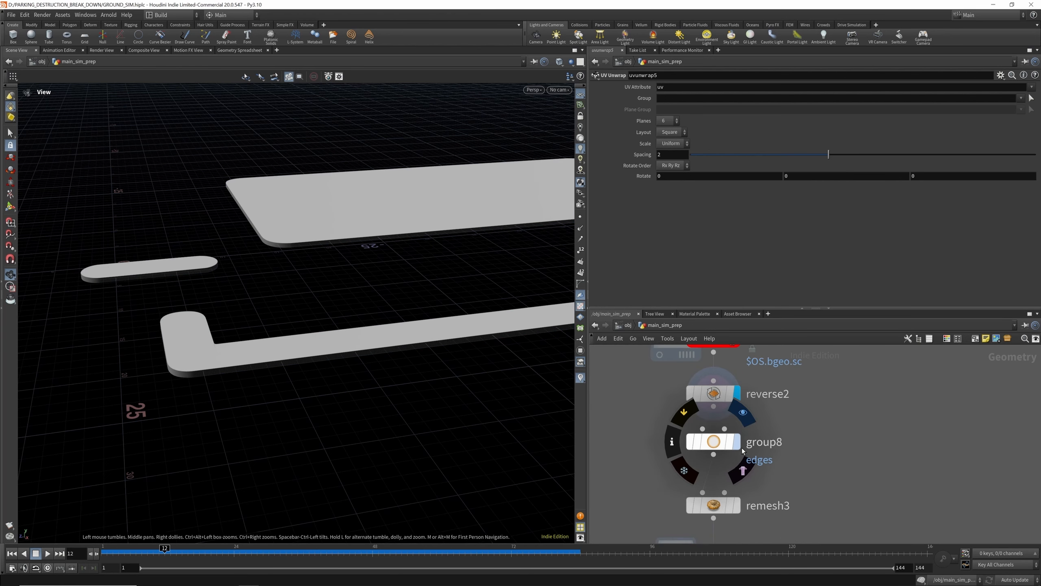
click(729, 471)
scroll(721, 445, down, 5)
scroll(733, 463, up, 5)
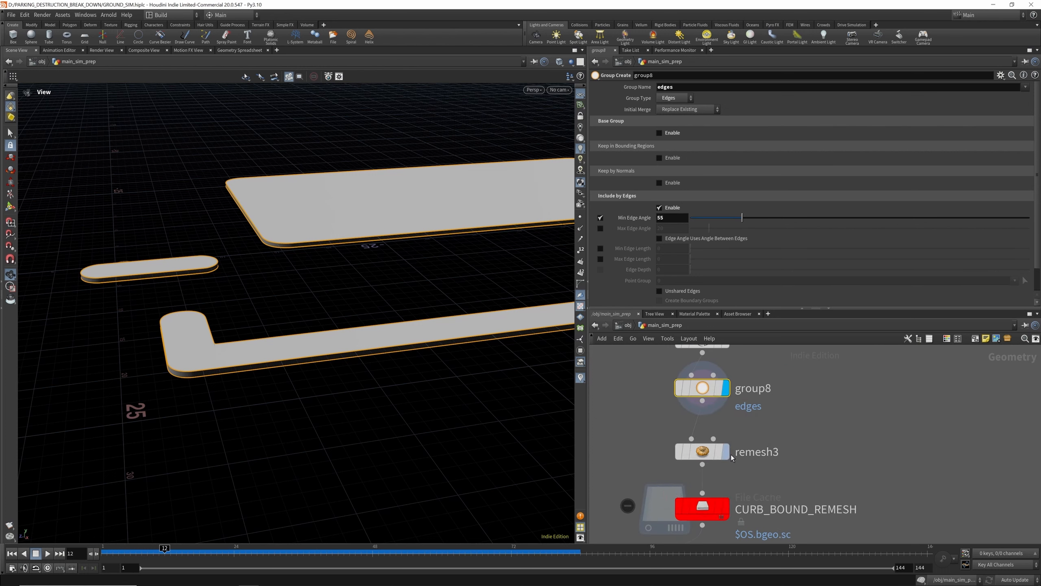
Examine the remeshed curbs below group8 and display boolean1 to view the curb shapes cut into the road slab.
click(730, 450)
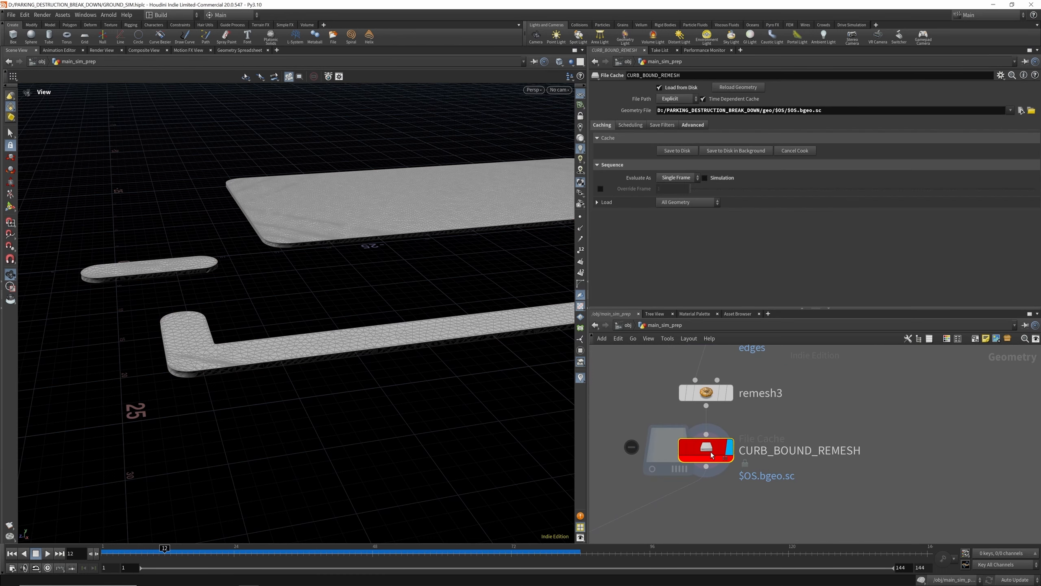
drag(263, 229, 238, 280)
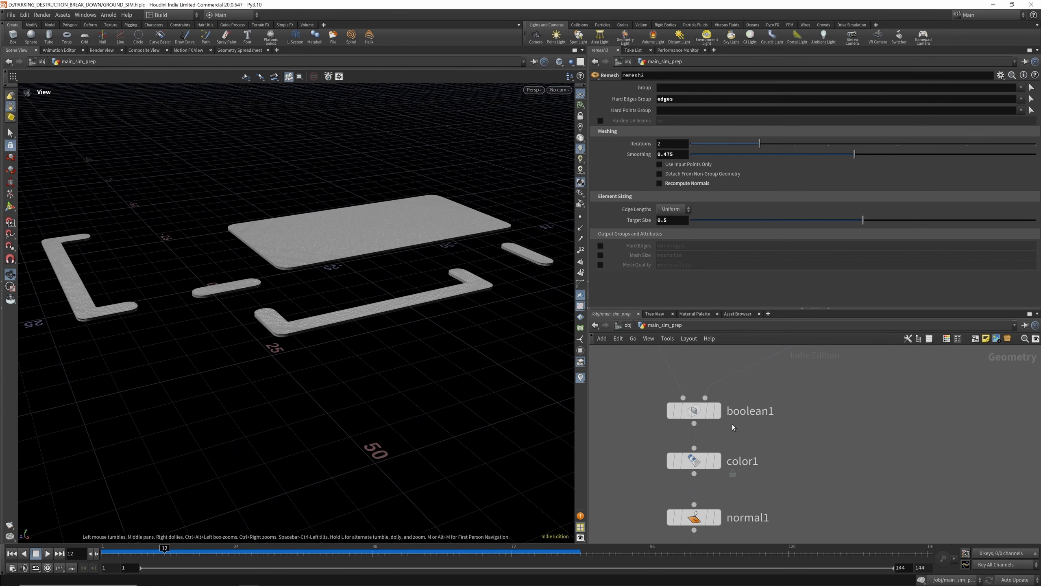
click(720, 413)
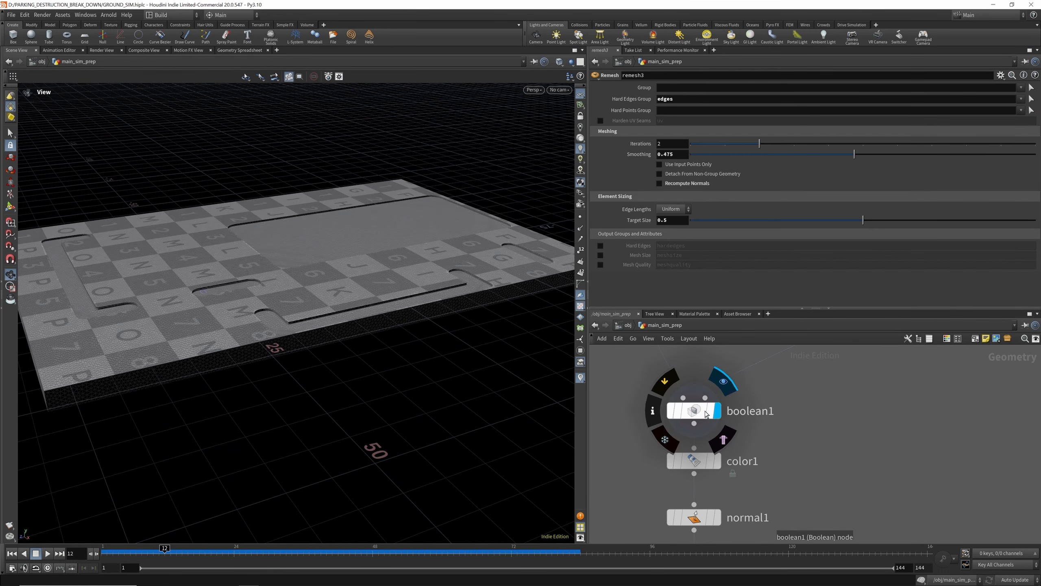
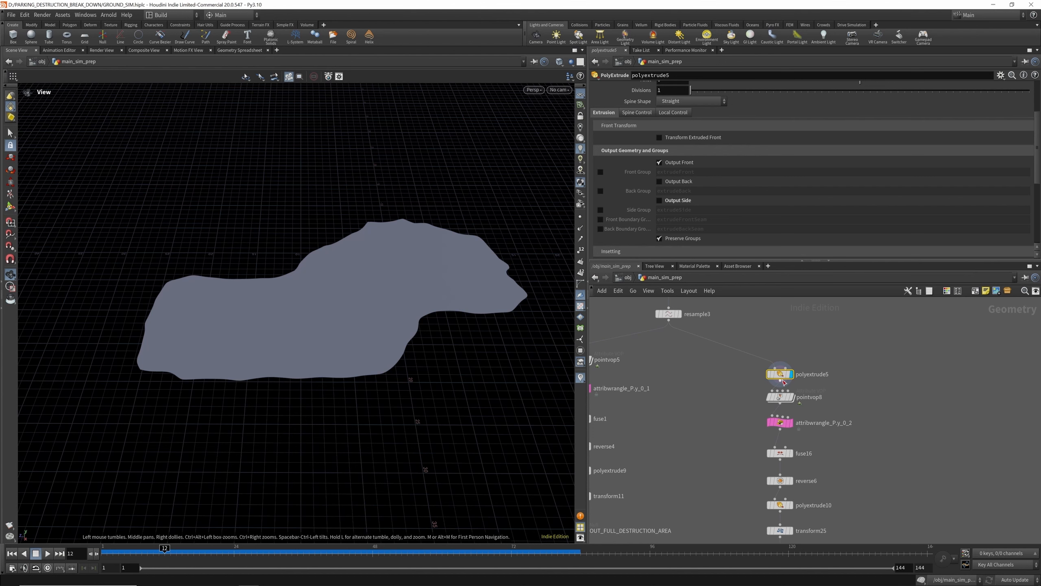
Try an Inset of -0.989 on polyextrude5 and undo the change.
scroll(758, 382, down, 3)
scroll(717, 172, up, 3)
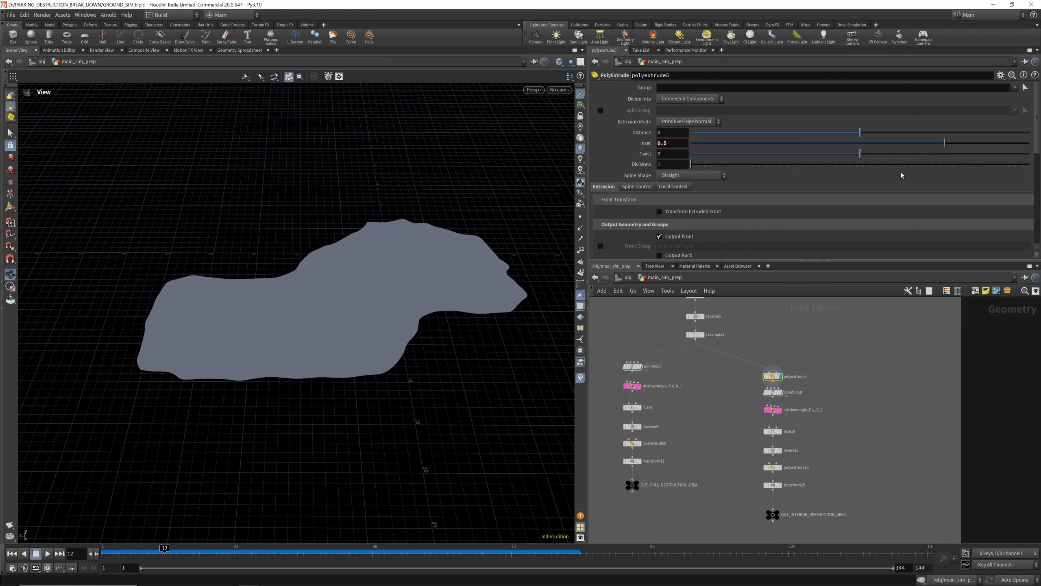
drag(945, 143, 693, 150)
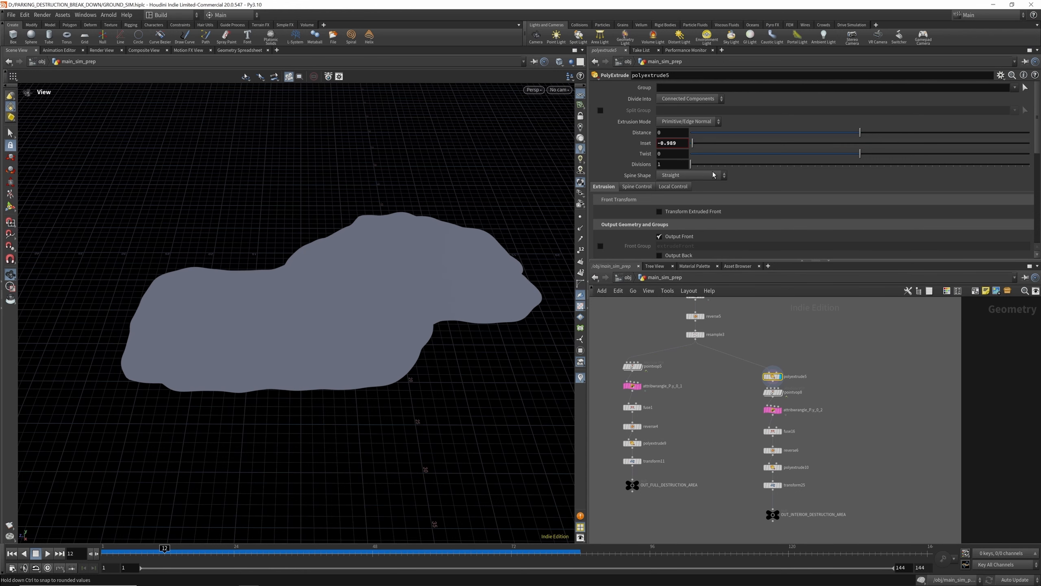
key(ctrl+z)
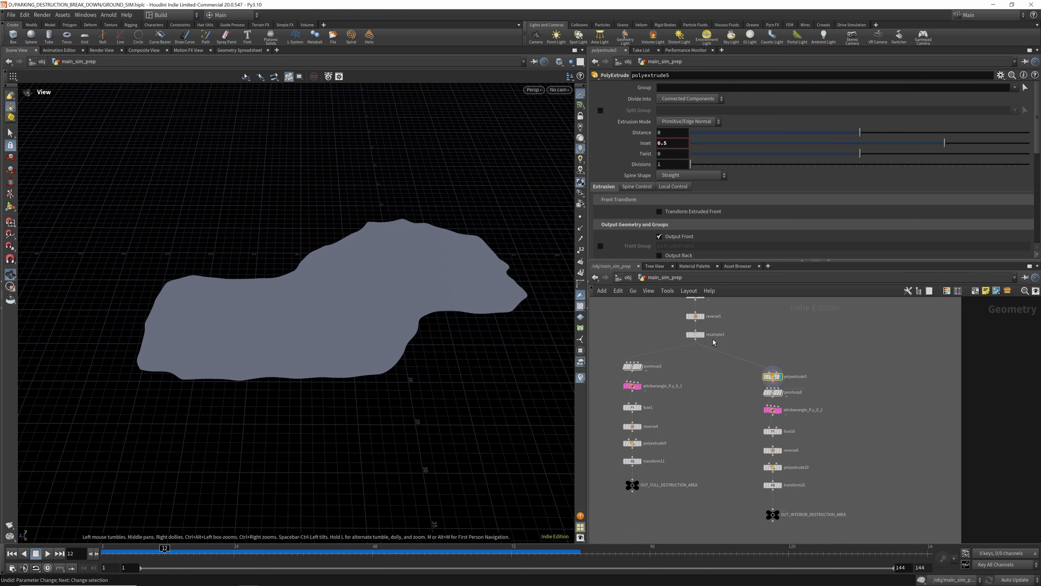
Bypass reverse5 and re-enable it to compare the face direction of the inset destruction area.
scroll(704, 384, up, 2)
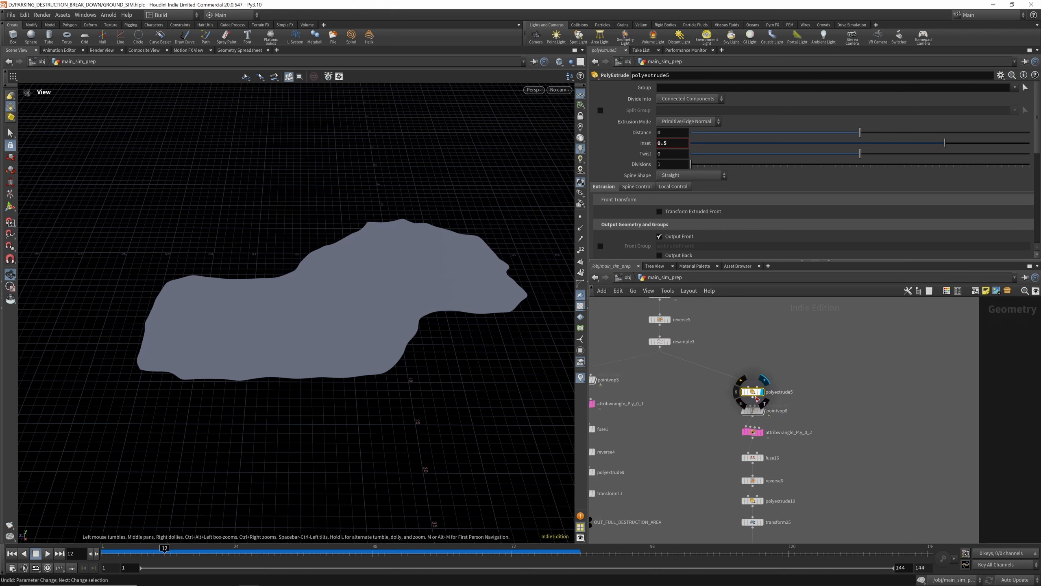
click(649, 309)
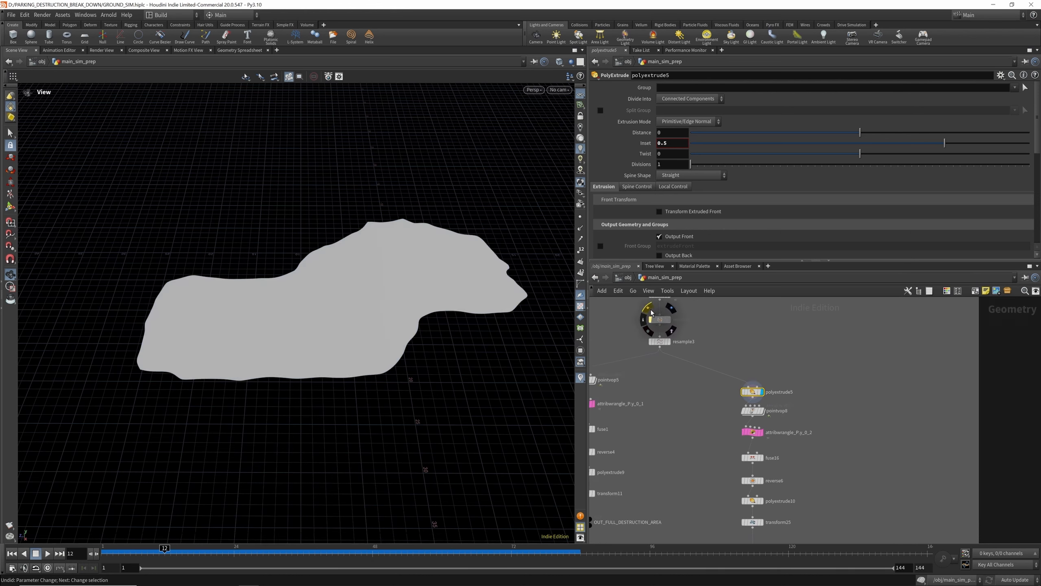
click(652, 312)
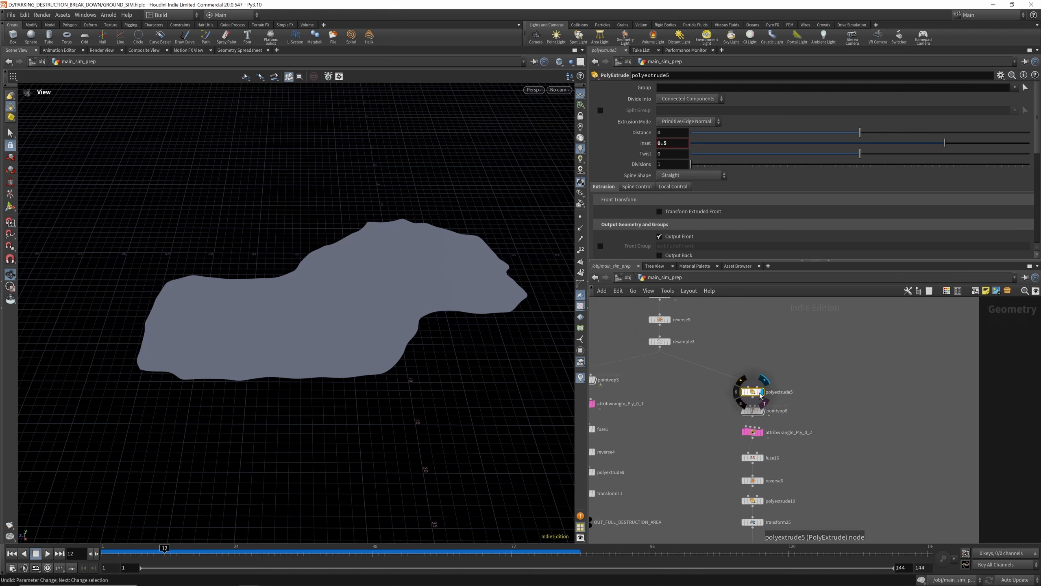
Move polyextrude5 slightly away from pointvop8, then display and select pointvop8 to examine the noise on the area's outline.
drag(761, 394, 760, 388)
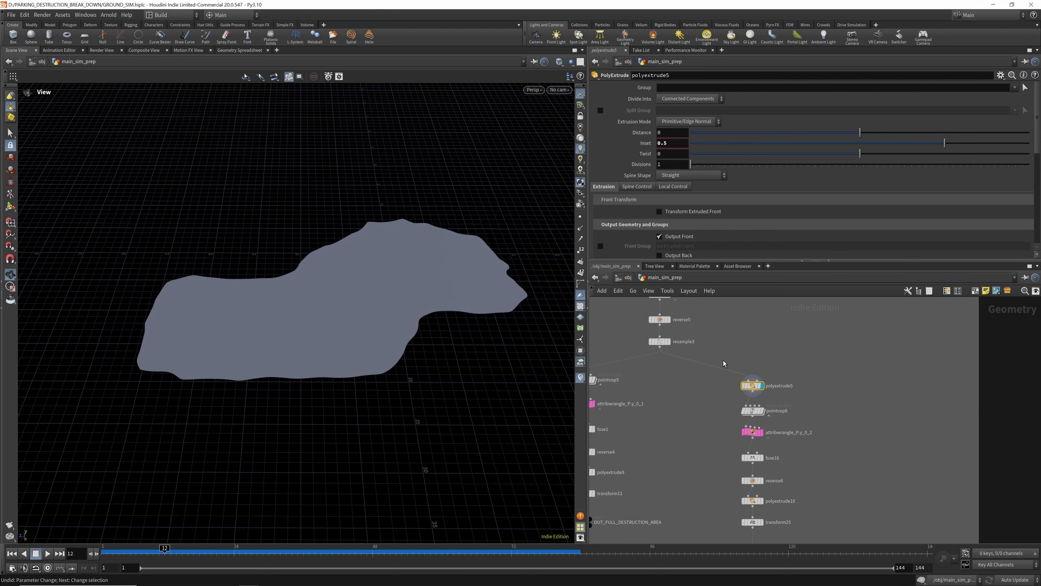
scroll(753, 384, up, 3)
scroll(372, 312, up, 2)
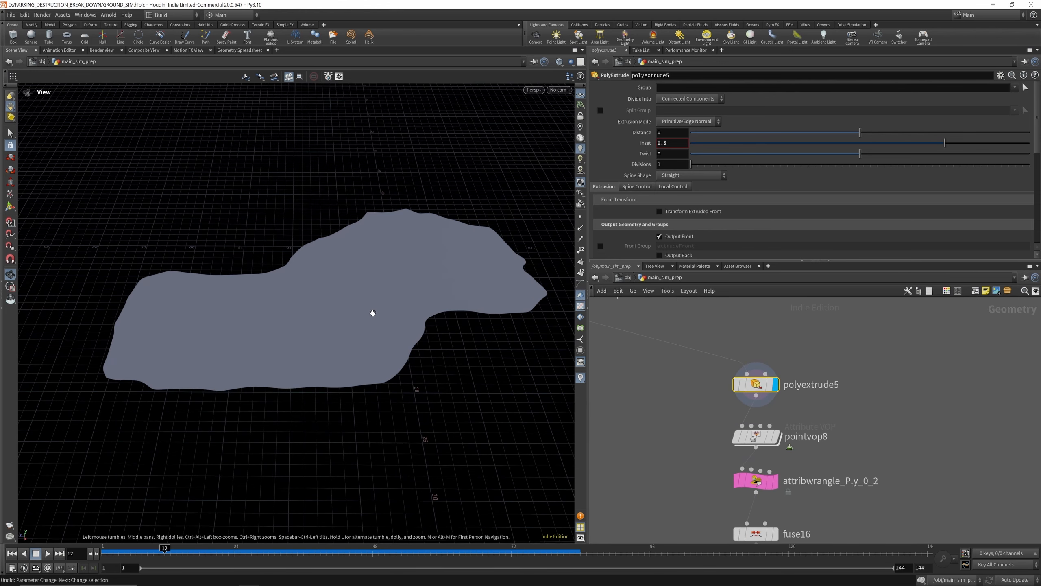
scroll(375, 315, up, 2)
drag(379, 316, 430, 330)
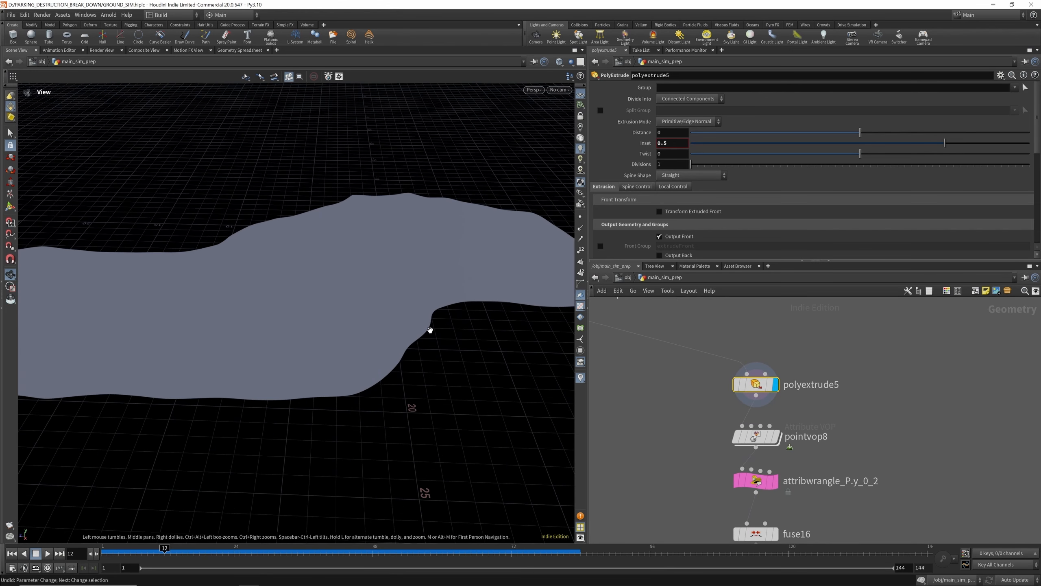
click(776, 436)
drag(400, 291, 406, 331)
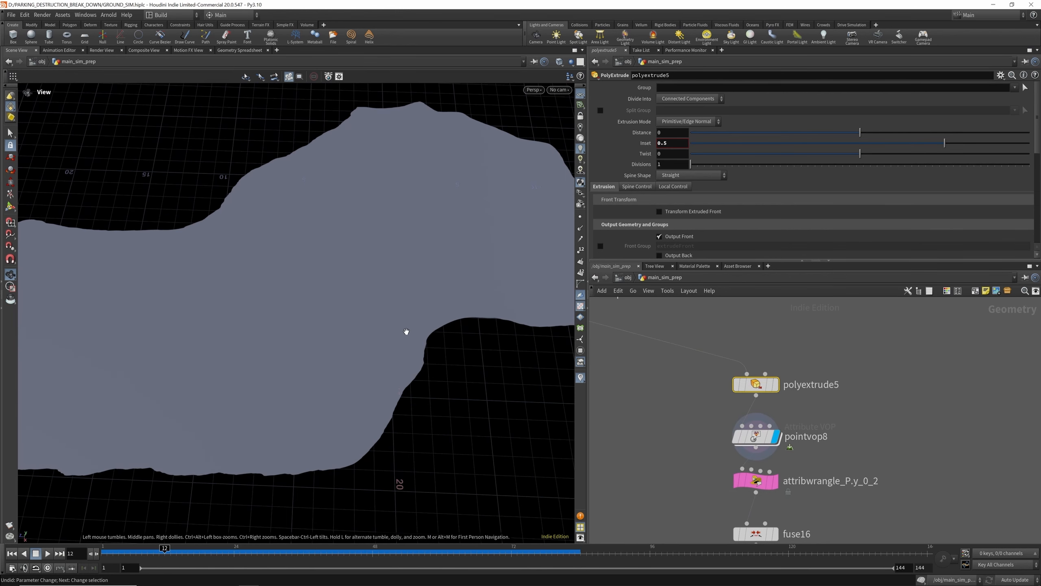
click(758, 429)
scroll(750, 434, down, 3)
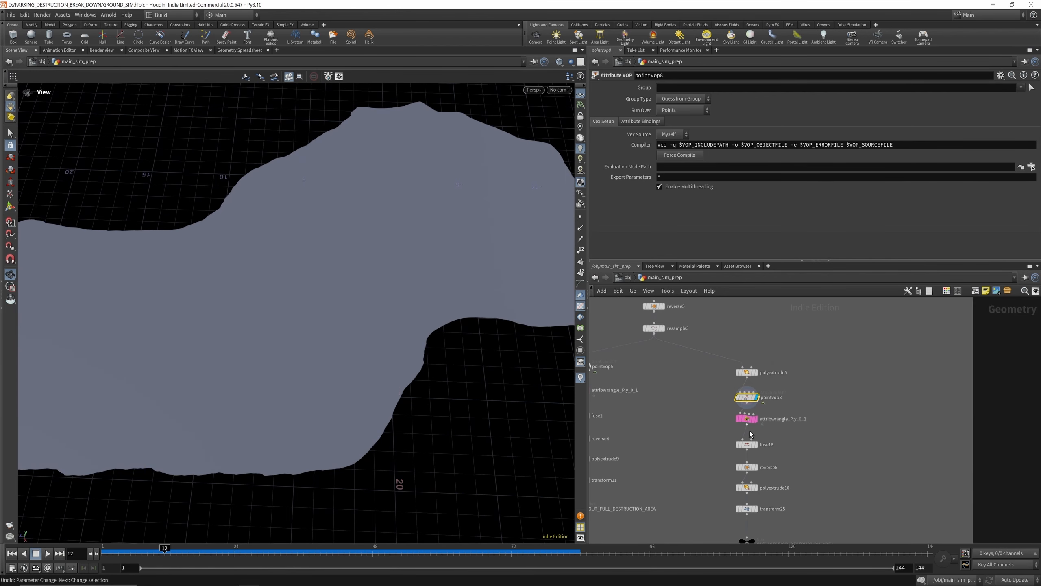
Display and select attribwrangle_P.y_0_2 to inspect its @P.y=0 expression and the flattened shape.
scroll(750, 433, up, 5)
click(742, 401)
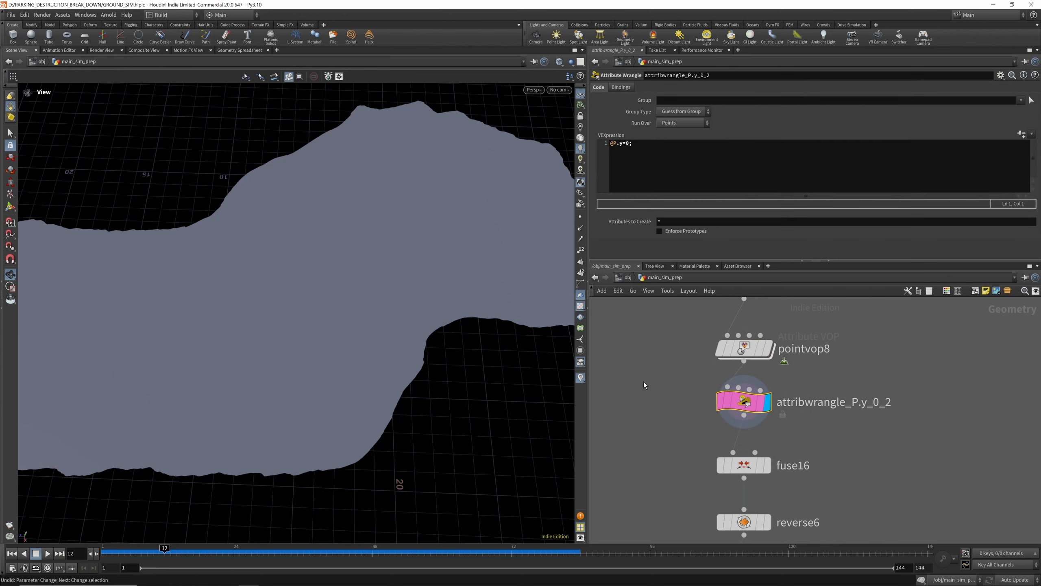
drag(409, 341, 415, 287)
scroll(694, 408, down, 3)
scroll(746, 425, up, 3)
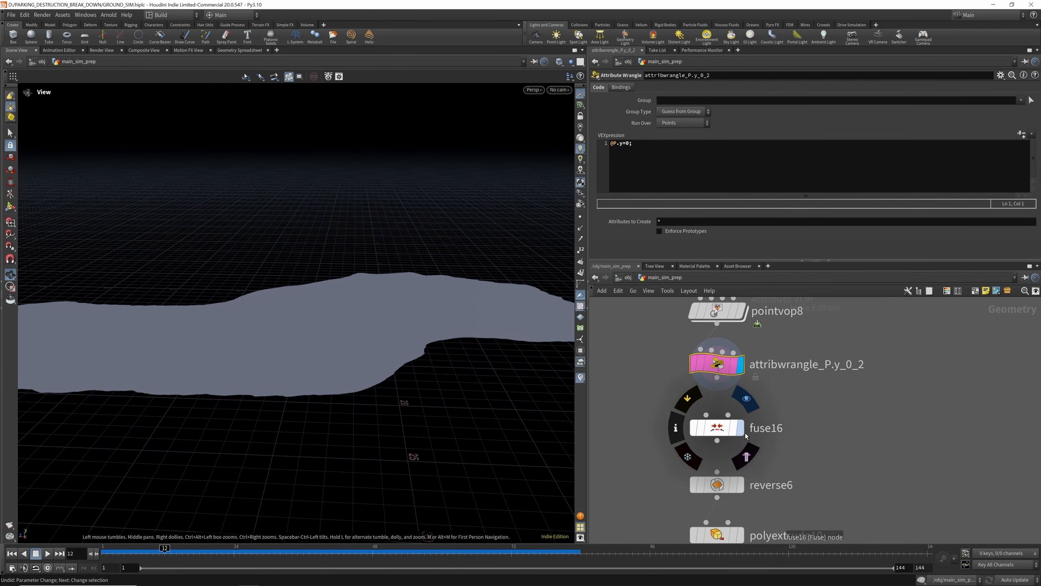
Display reverse6 to examine the reversed faces of the interior destruction area.
click(740, 485)
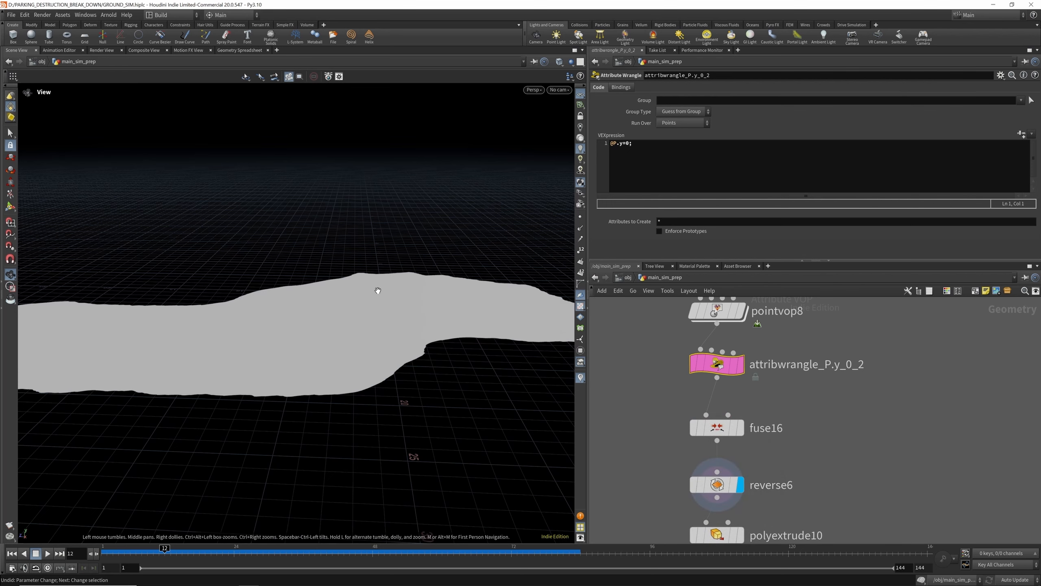
scroll(695, 395, down, 3)
scroll(697, 443, up, 3)
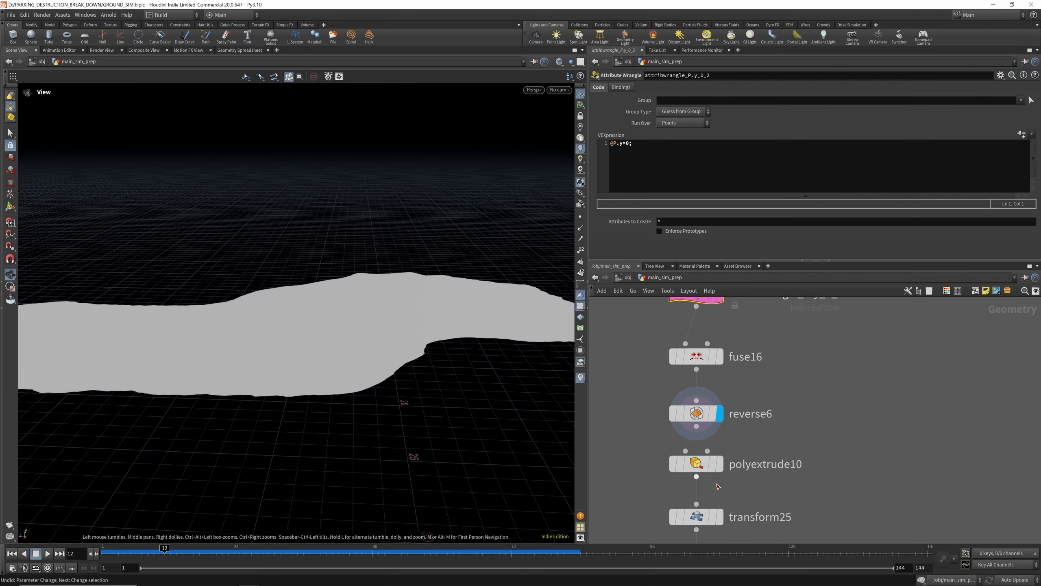
Display and select polyextrude10 to inspect its settings and the extruded volume of the interior destruction area.
click(720, 464)
click(704, 468)
drag(409, 291, 444, 389)
scroll(728, 403, down, 3)
scroll(706, 435, up, 3)
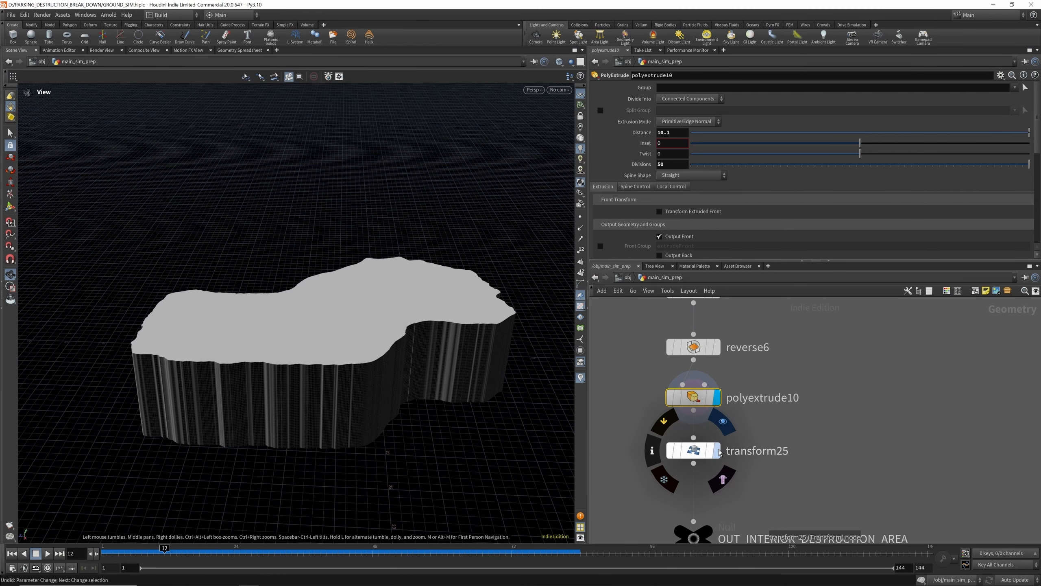
Display transform25 and OUT_INTERIOR_DESTRUCTION_AREA to examine the final volume, and move on to the nodes below.
click(718, 451)
scroll(744, 359, down, 3)
scroll(745, 435, up, 3)
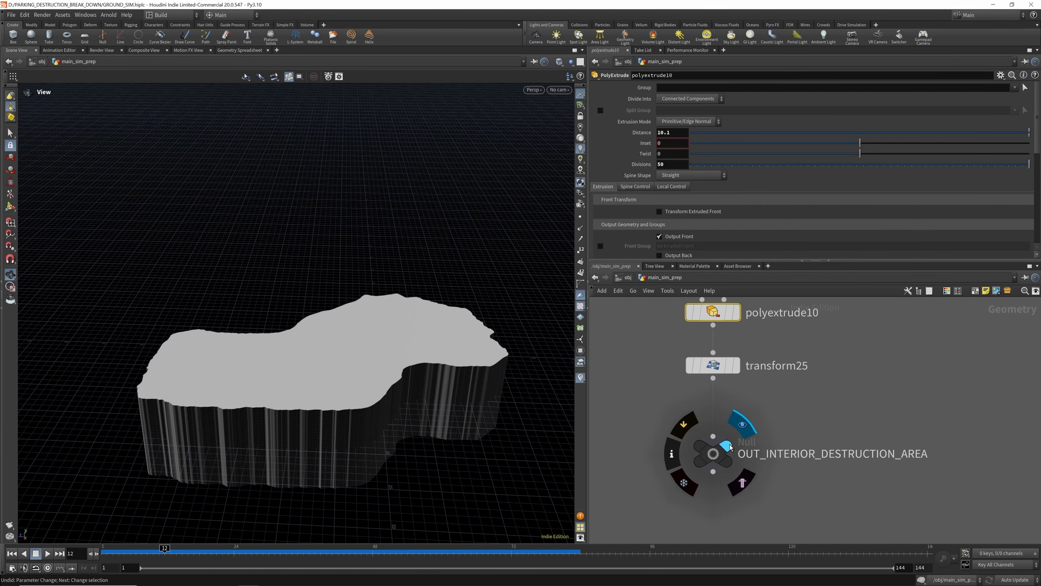
scroll(760, 424, down, 5)
scroll(752, 410, down, 3)
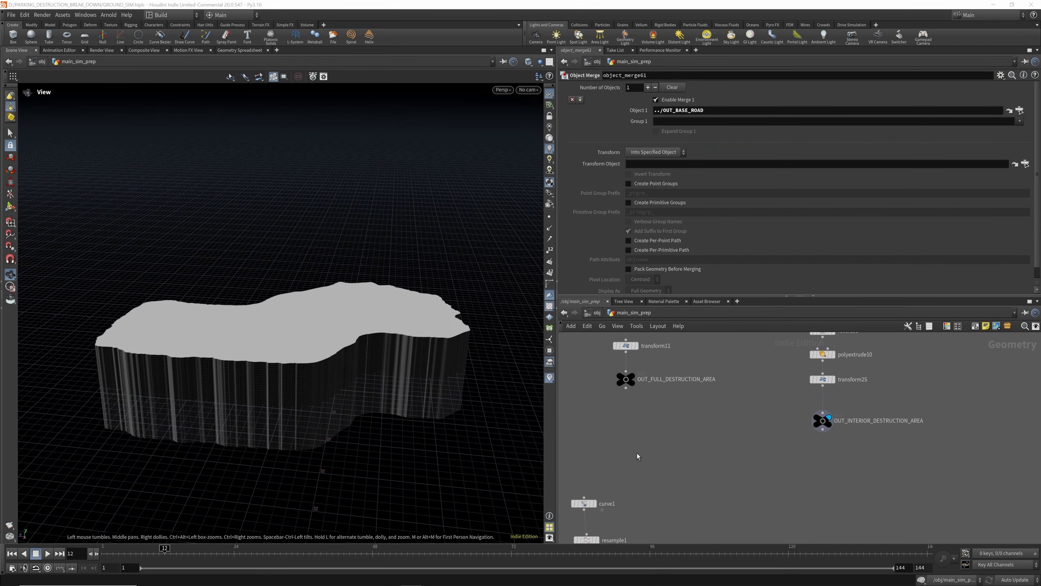
Select and display curve1, and switch the viewport to the top view to examine its branching crack curves.
scroll(672, 421, down, 3)
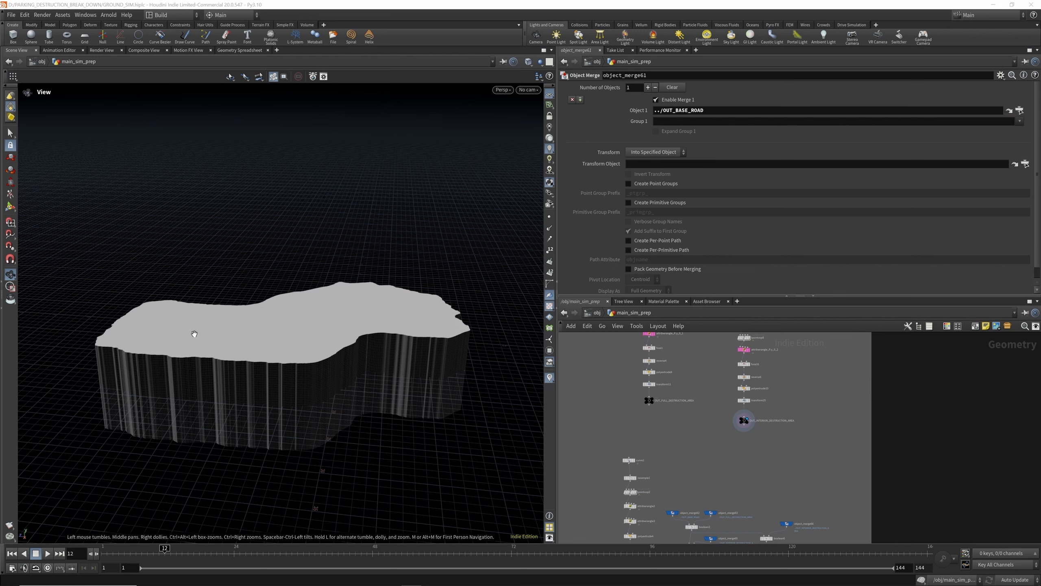
scroll(613, 473, up, 5)
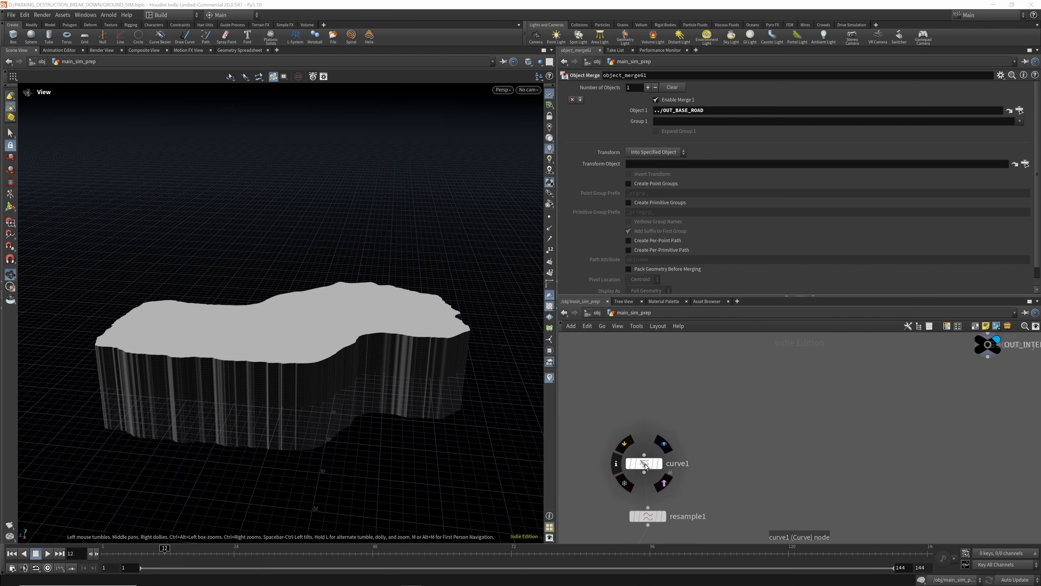
click(663, 466)
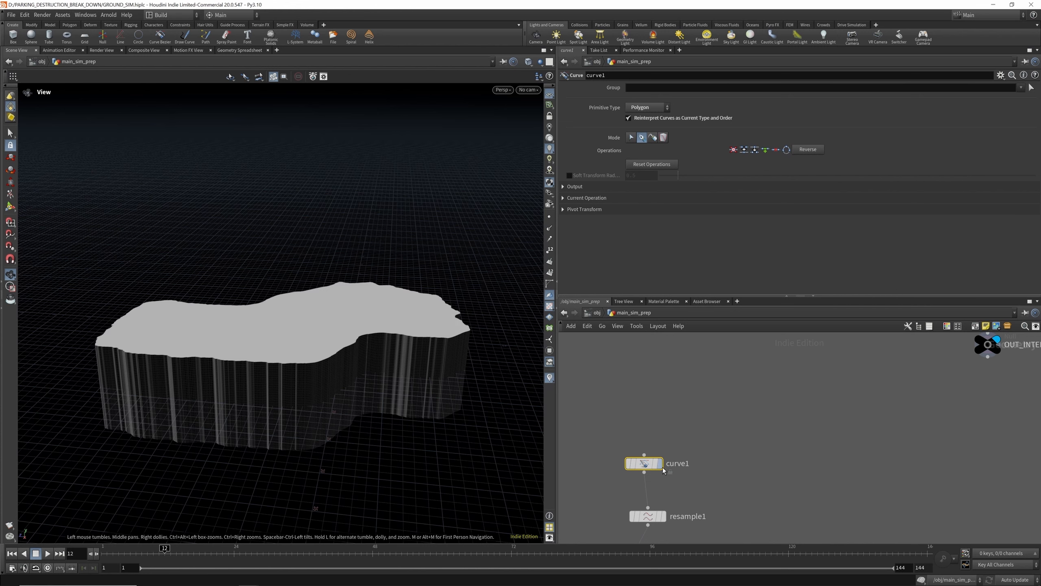
click(668, 444)
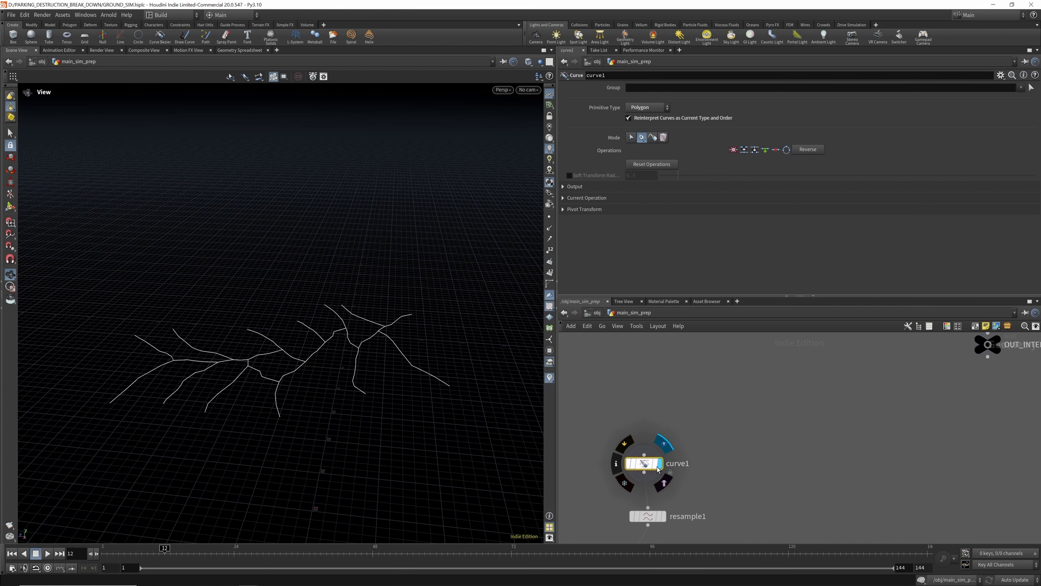
click(502, 90)
mouse_move(528, 108)
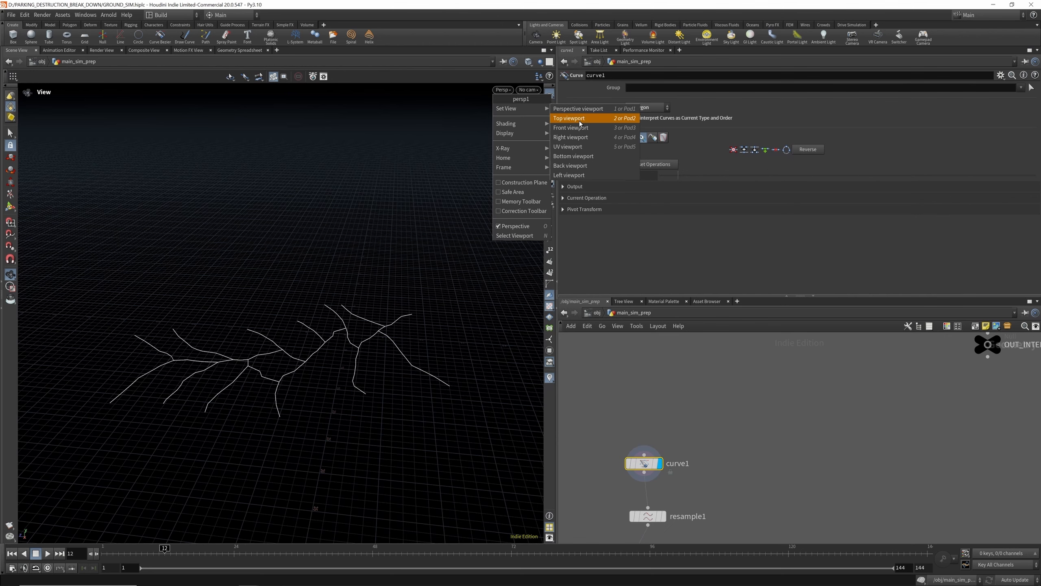
click(580, 123)
Draw a sample five-point polyline in curve1 beside the existing crack curves.
click(10, 206)
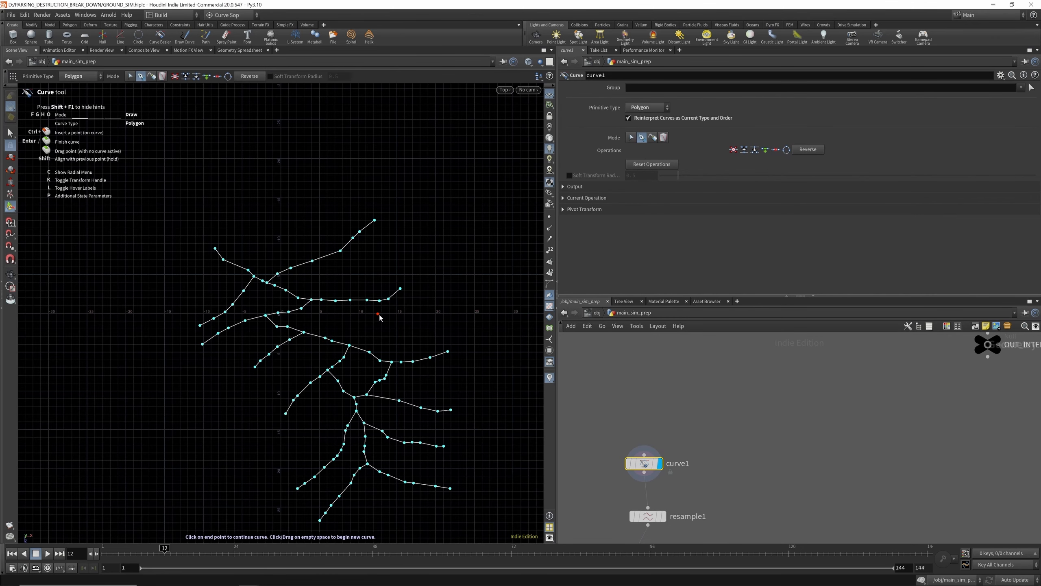
click(394, 262)
click(447, 278)
click(454, 307)
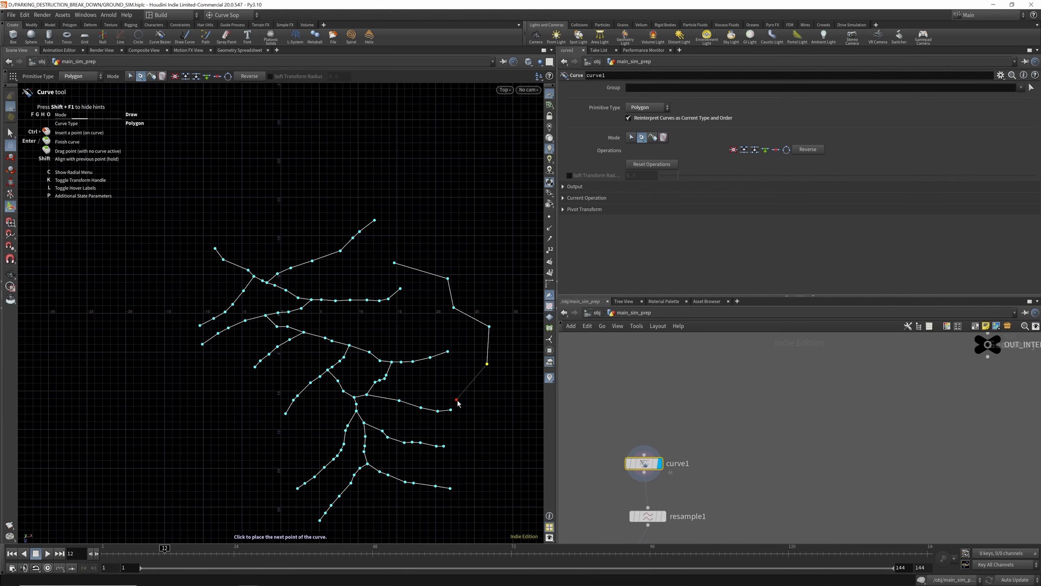
Switch to the perspective view and examine the sample polyline with the crack curves from several angles.
click(504, 89)
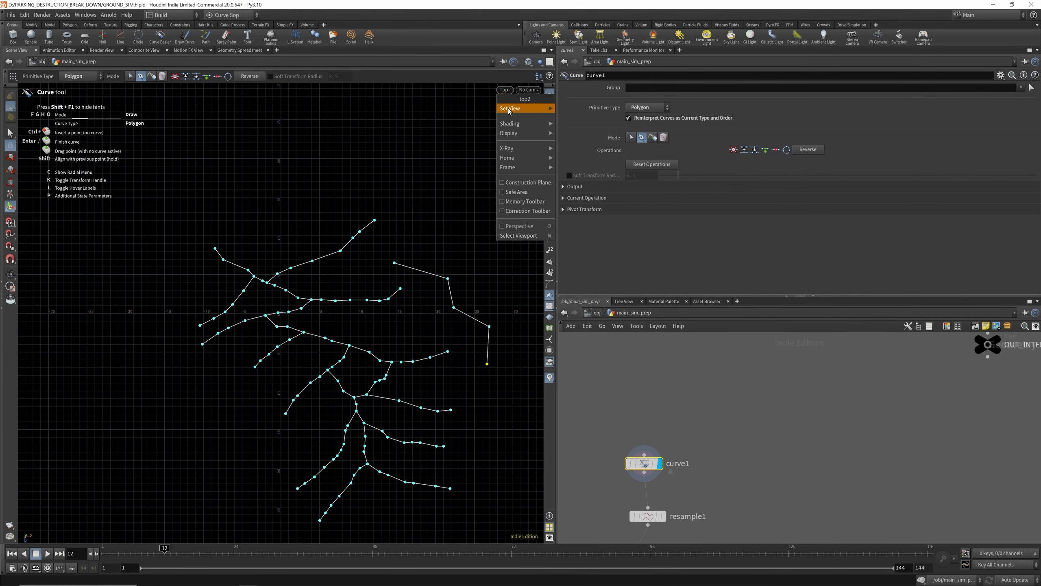
mouse_move(529, 108)
click(572, 112)
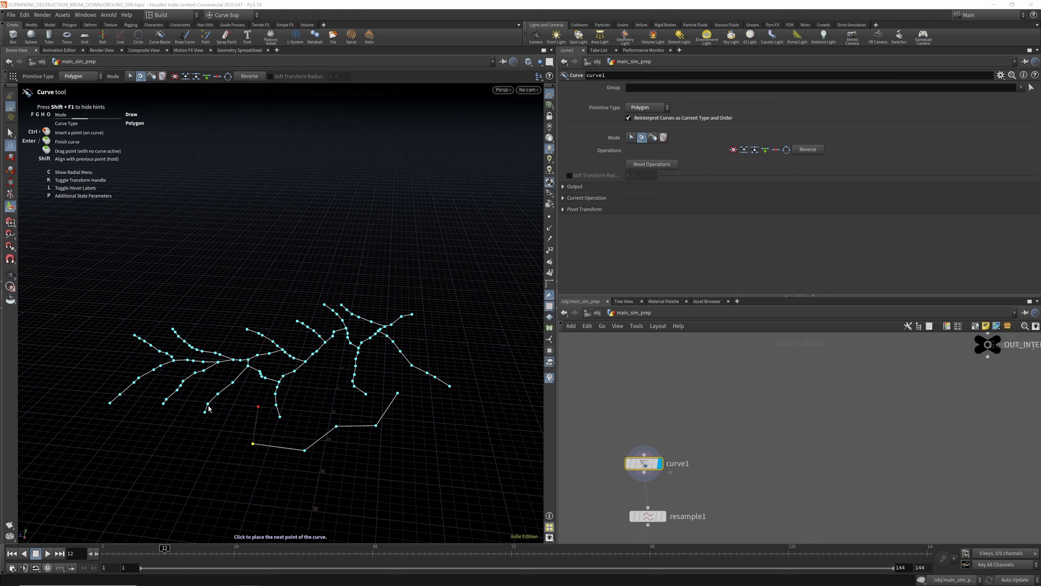
click(10, 274)
drag(251, 367, 277, 406)
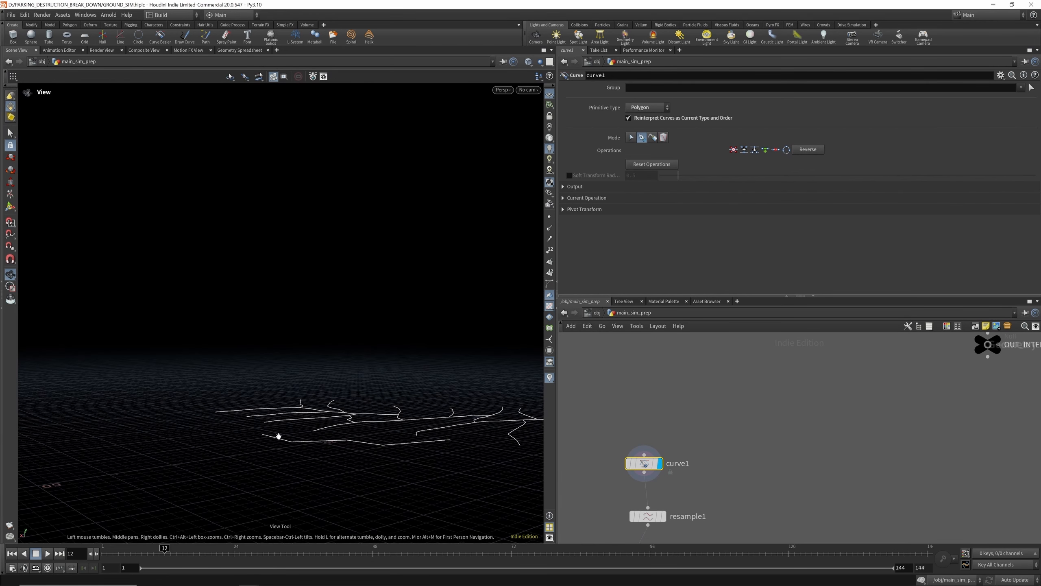
drag(372, 441, 525, 166)
Return to the top view and undo the sample polyline in curve1.
click(503, 90)
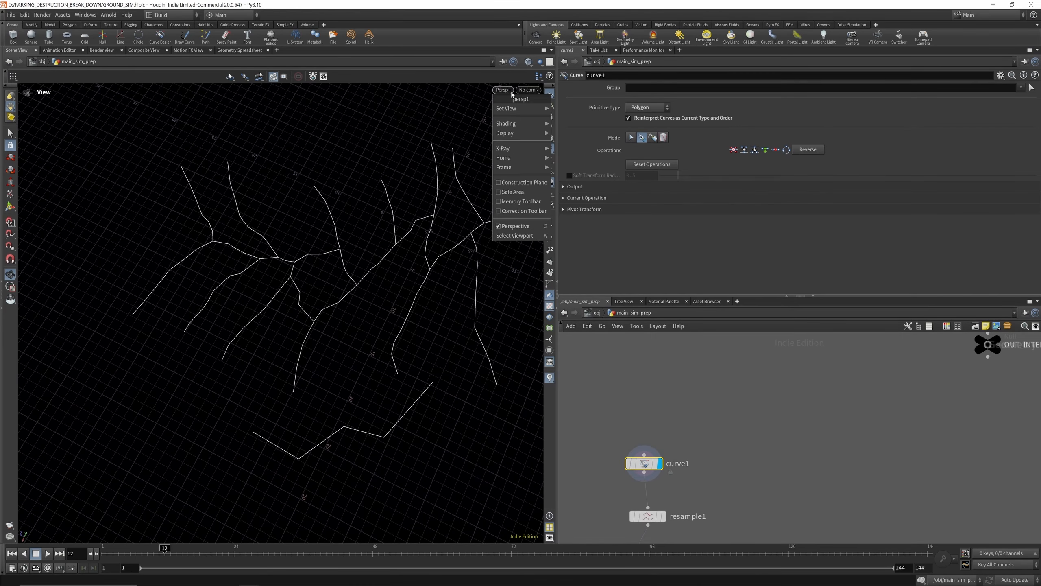
mouse_move(519, 113)
click(582, 118)
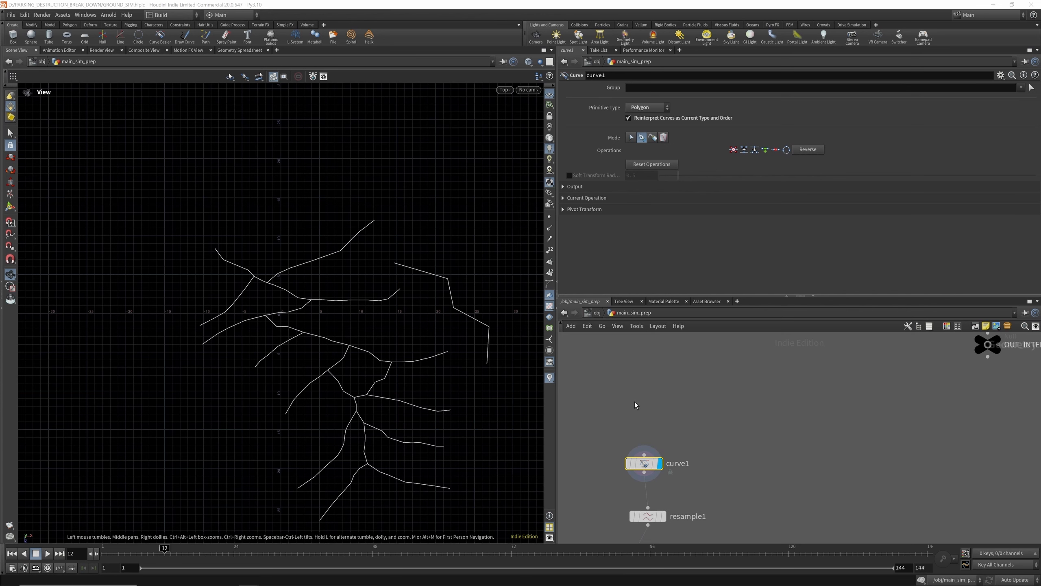
key(ctrl+z)
key(ctrl+z)
key(ctrl+z)
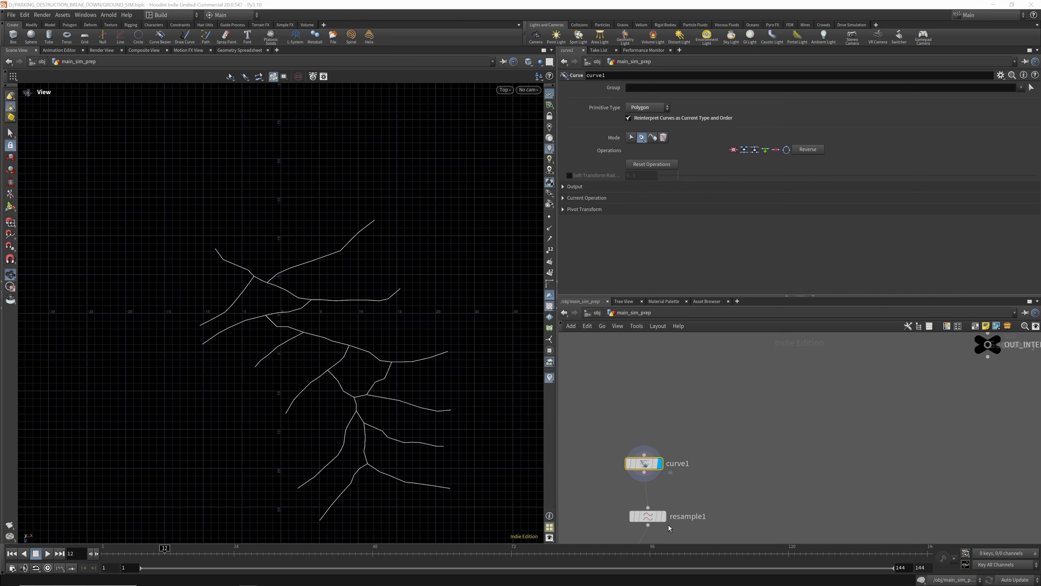
Select and display resample1 with point markers shown, and enlarge the parameter area to inspect its segment settings.
click(653, 518)
click(549, 217)
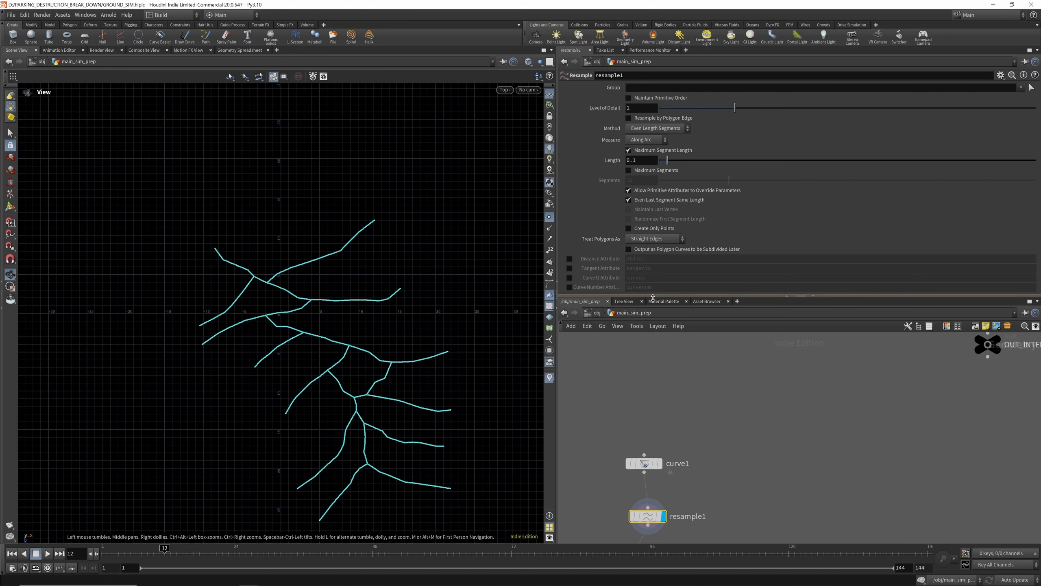
drag(652, 295, 651, 339)
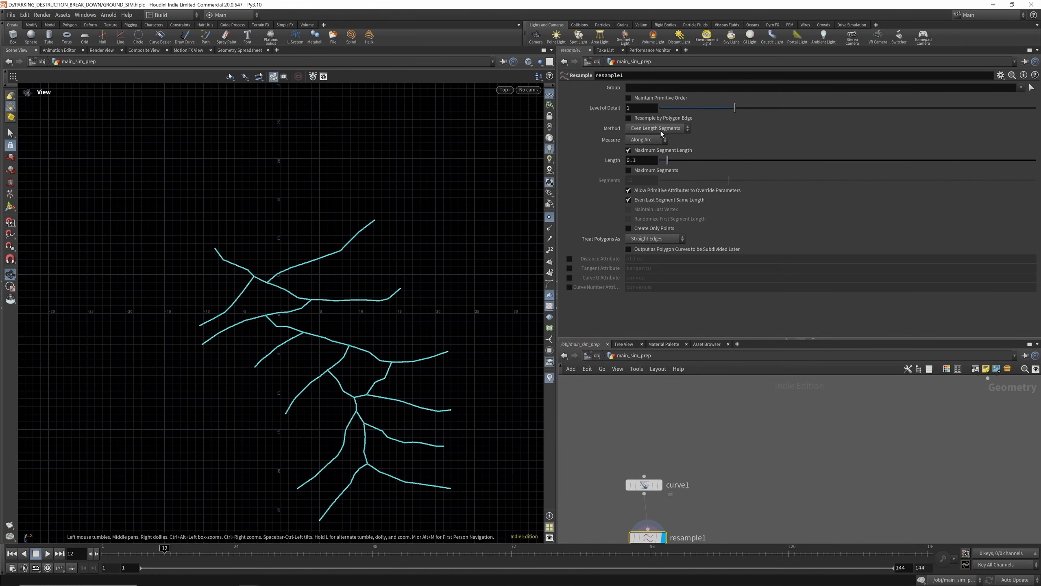
Switch the viewport to the perspective view and examine the resampled crack curves from a lower angle.
click(504, 90)
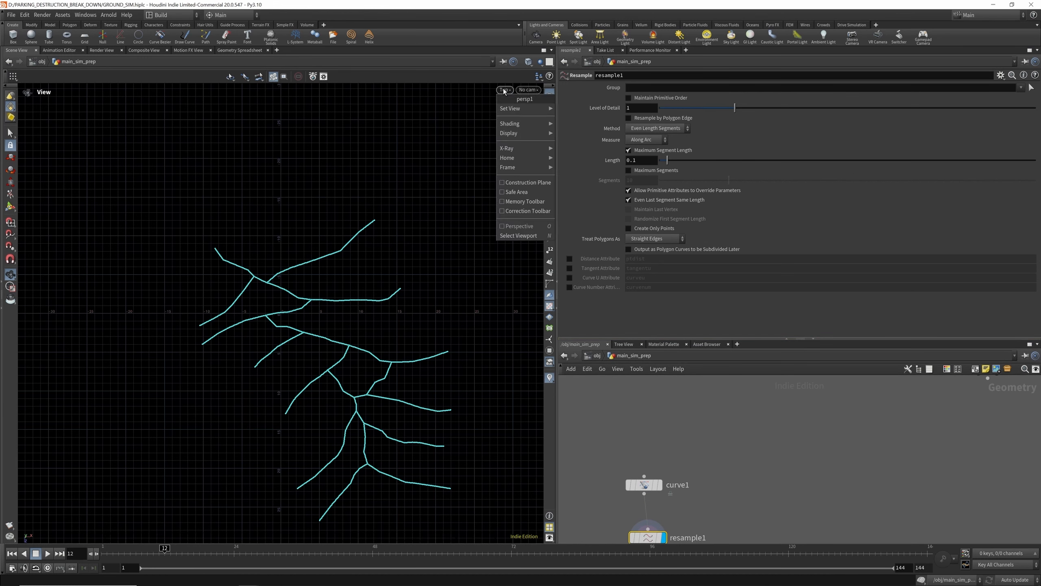
mouse_move(517, 109)
click(582, 111)
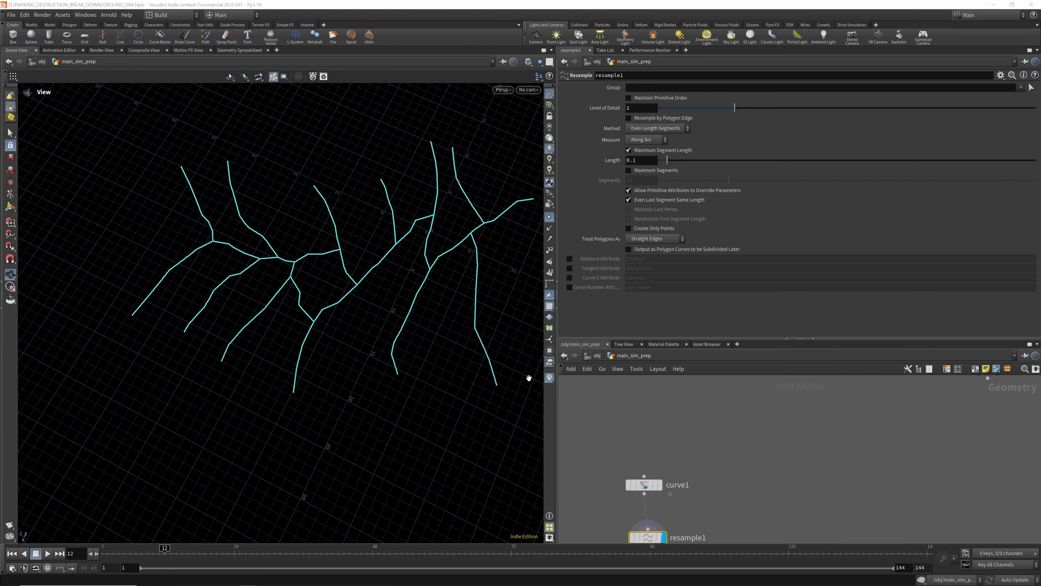
drag(300, 284, 332, 209)
Display pointvop2, inspect the aanoise1 noise settings inside it, and return to main_sim_prep to examine the noisy curves.
scroll(675, 393, down, 3)
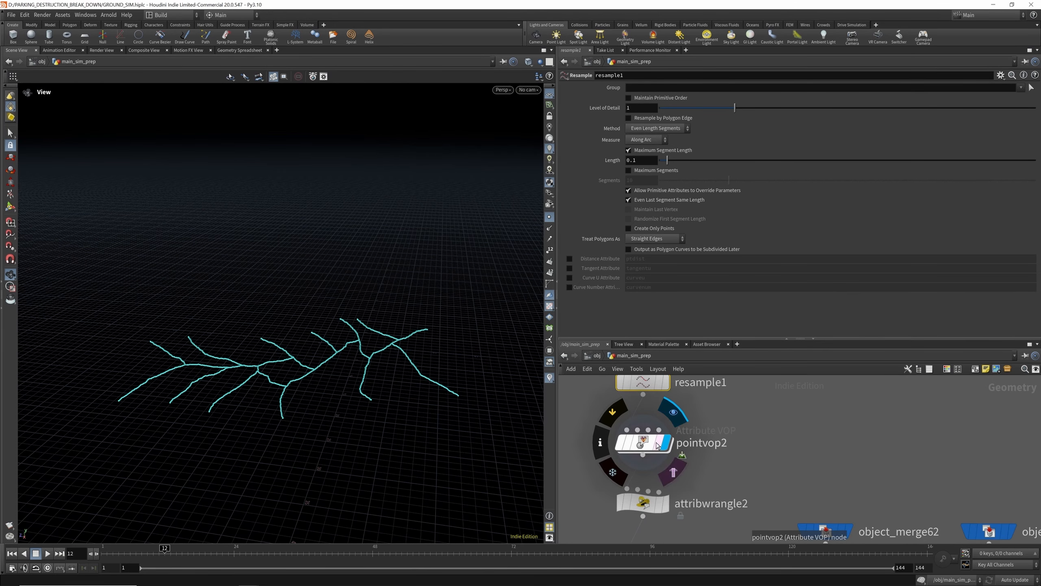
double_click(659, 444)
drag(735, 430, 699, 427)
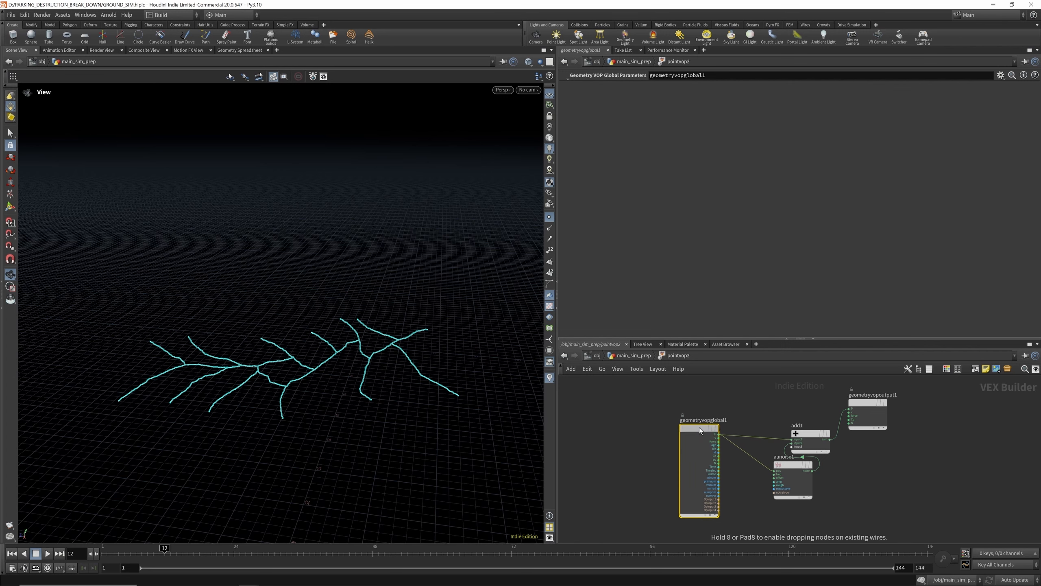
drag(784, 465, 771, 475)
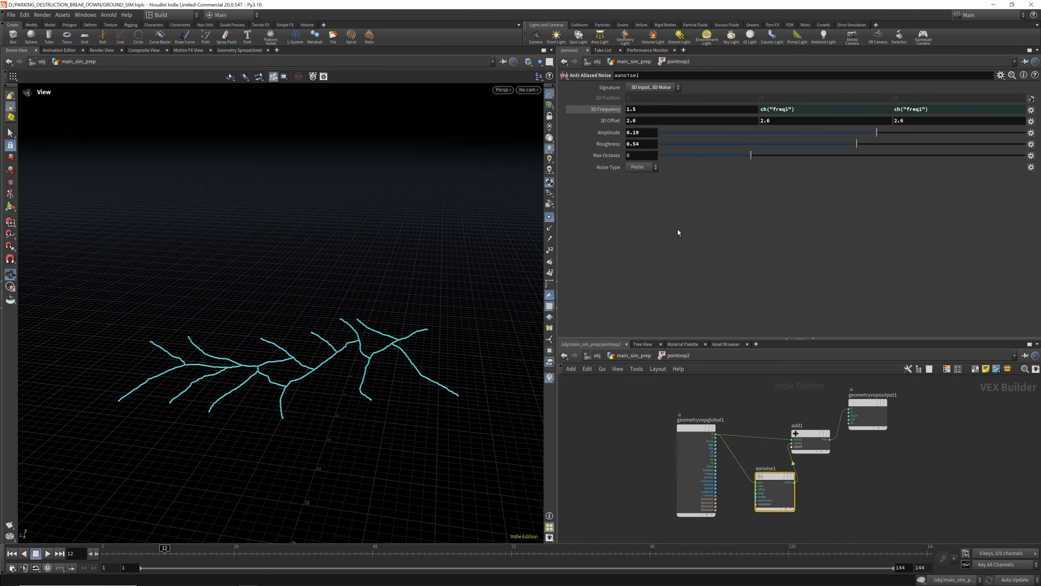
click(632, 357)
drag(516, 345, 520, 263)
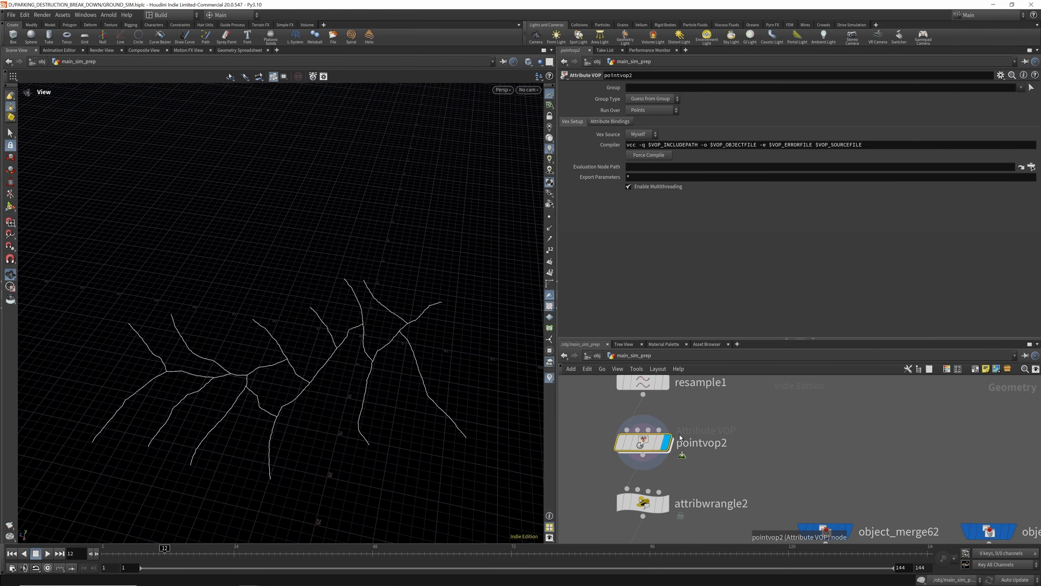
Select and display attribwrangle2 to inspect its @P.y=0 expression and the flattened crack curves.
mouse_move(674, 441)
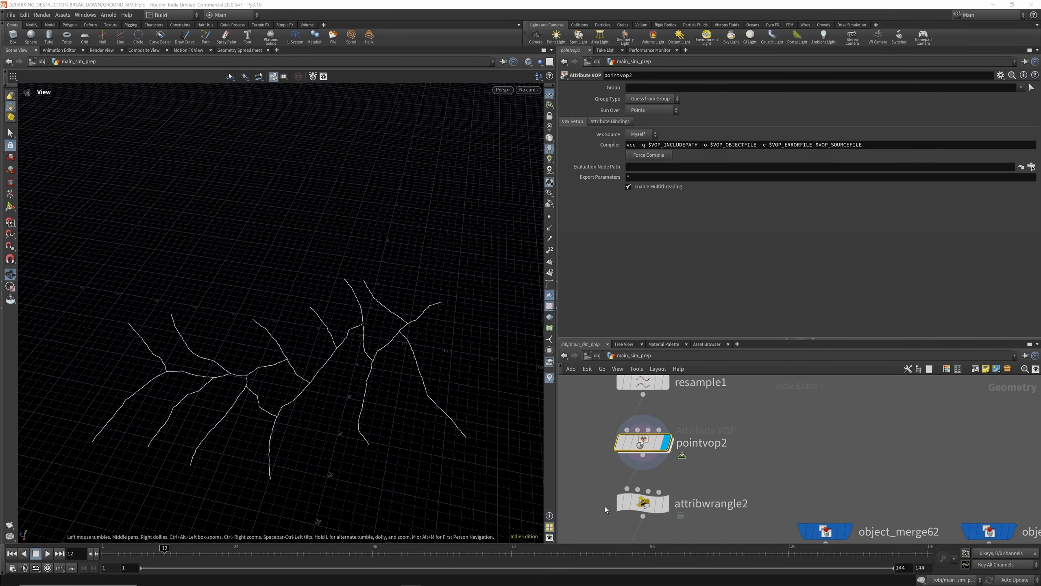
scroll(672, 434, down, 4)
scroll(656, 499, up, 4)
click(666, 443)
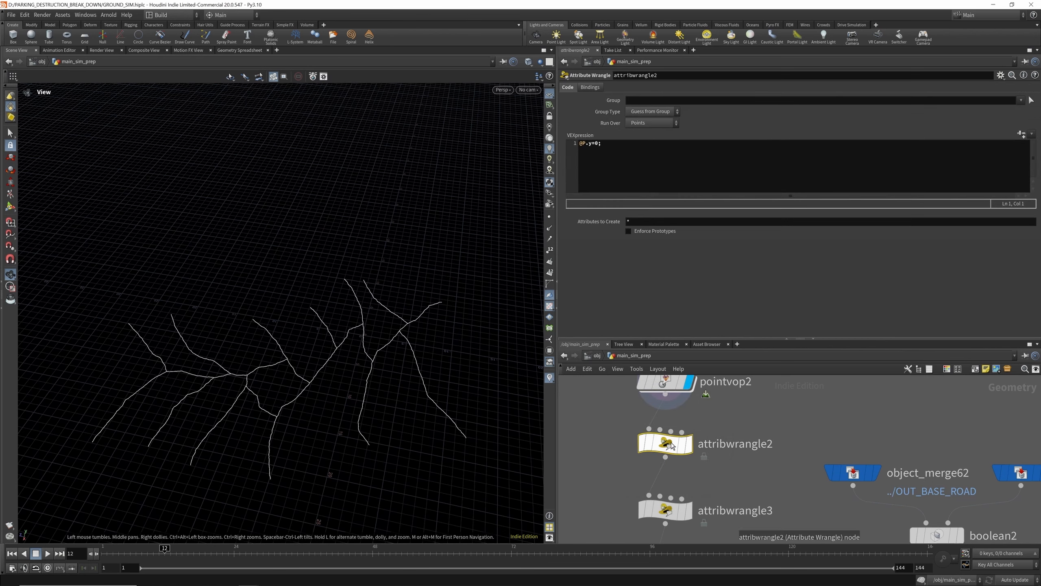
drag(747, 339, 646, 275)
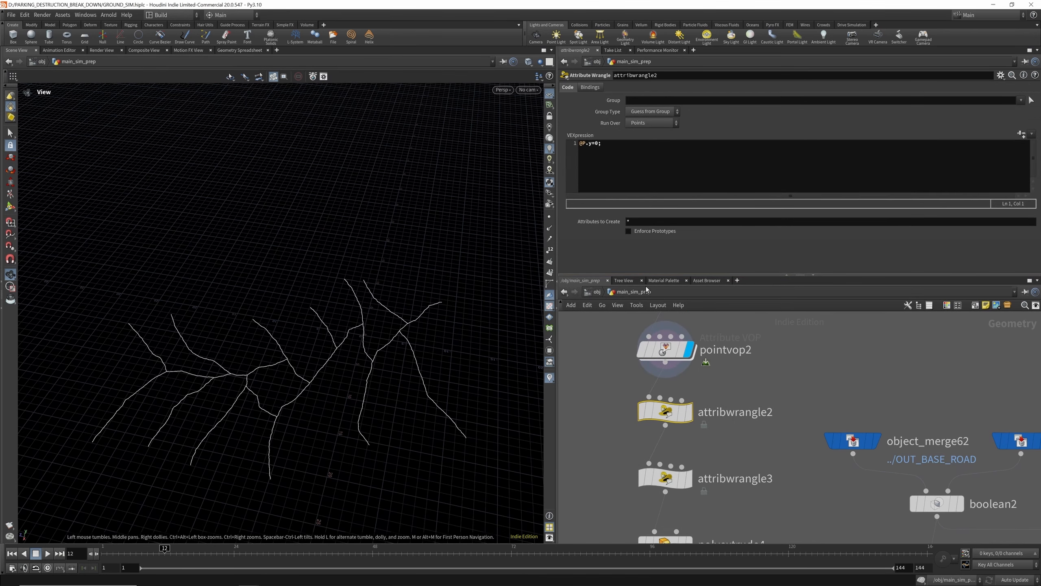
drag(388, 351, 365, 338)
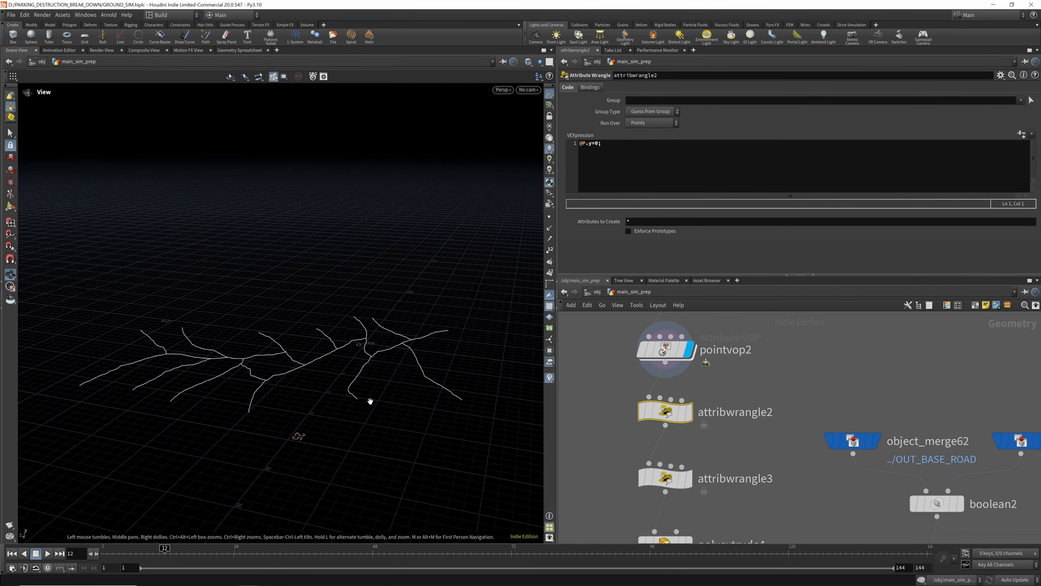
scroll(365, 391, up, 5)
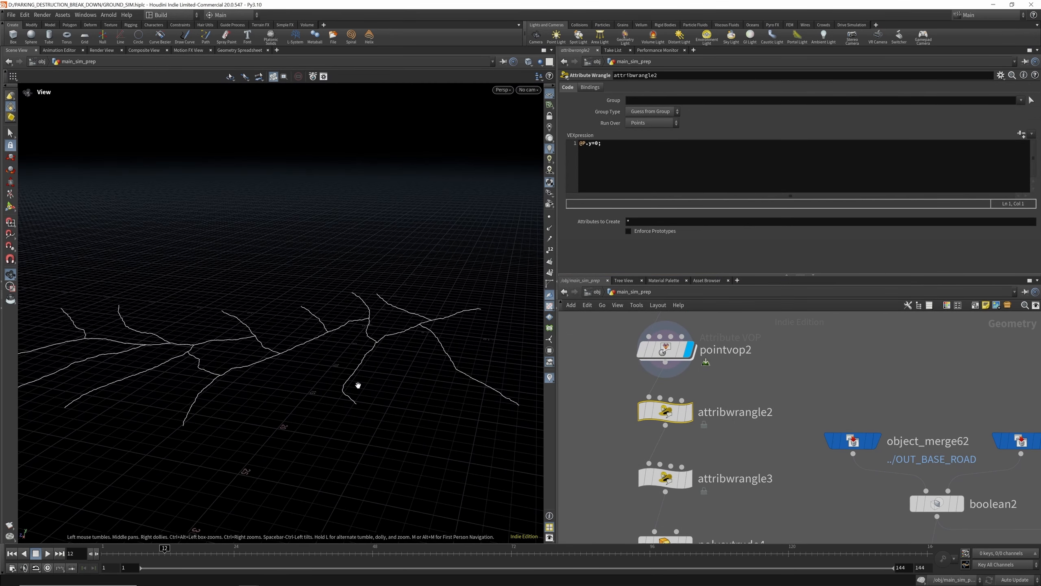
click(692, 419)
drag(407, 309, 409, 364)
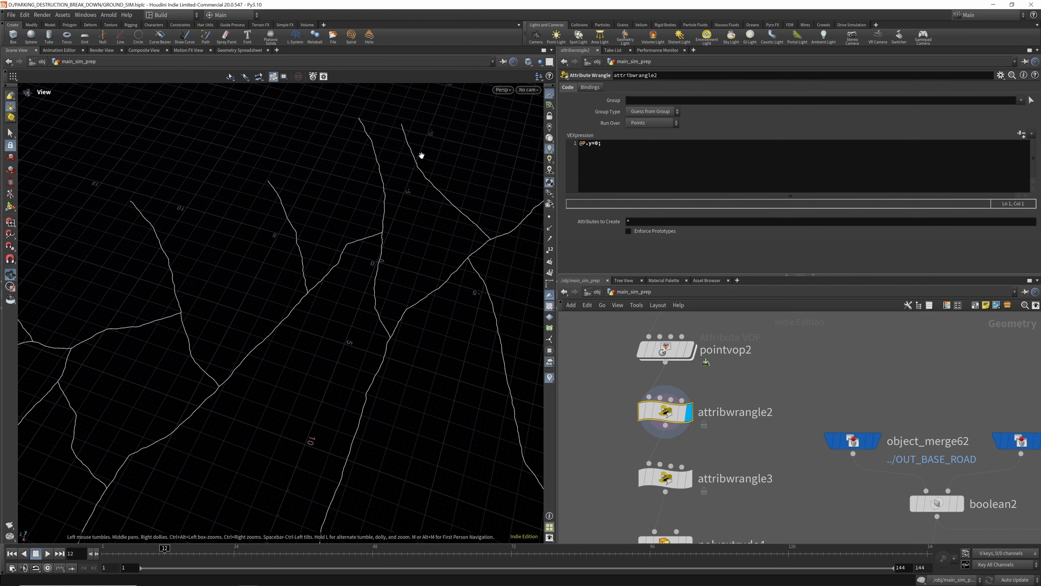
Select and display attribwrangle3 to inspect its v@N={0,1,0} expression on the crack curves.
scroll(673, 369, down, 5)
scroll(673, 411, up, 4)
click(686, 426)
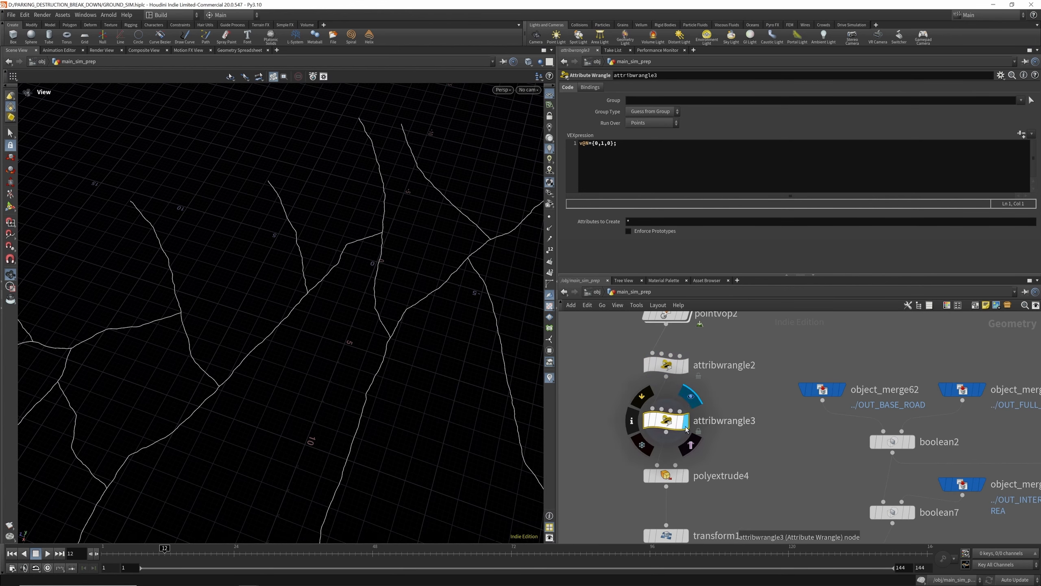
drag(430, 324, 363, 249)
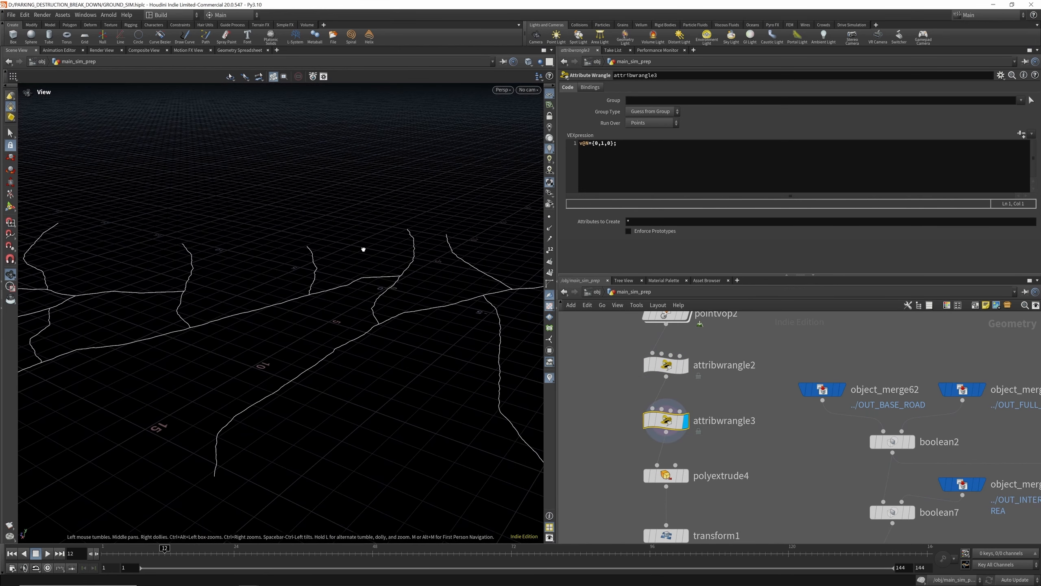
Show the point normals and attribwrangle3's node info, and examine the normals' direction along the crack curves.
drag(520, 271, 551, 262)
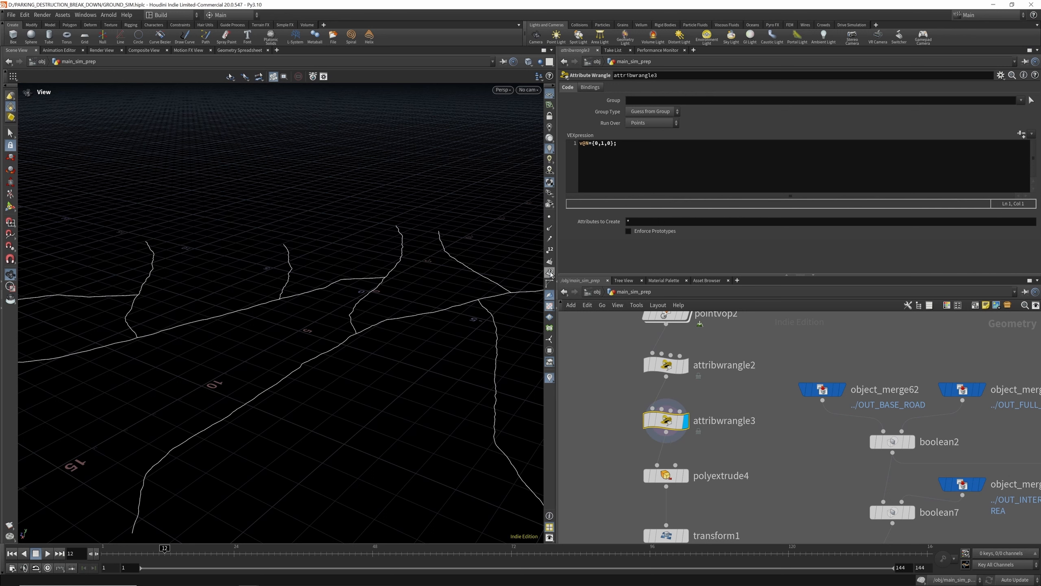
mouse_move(638, 426)
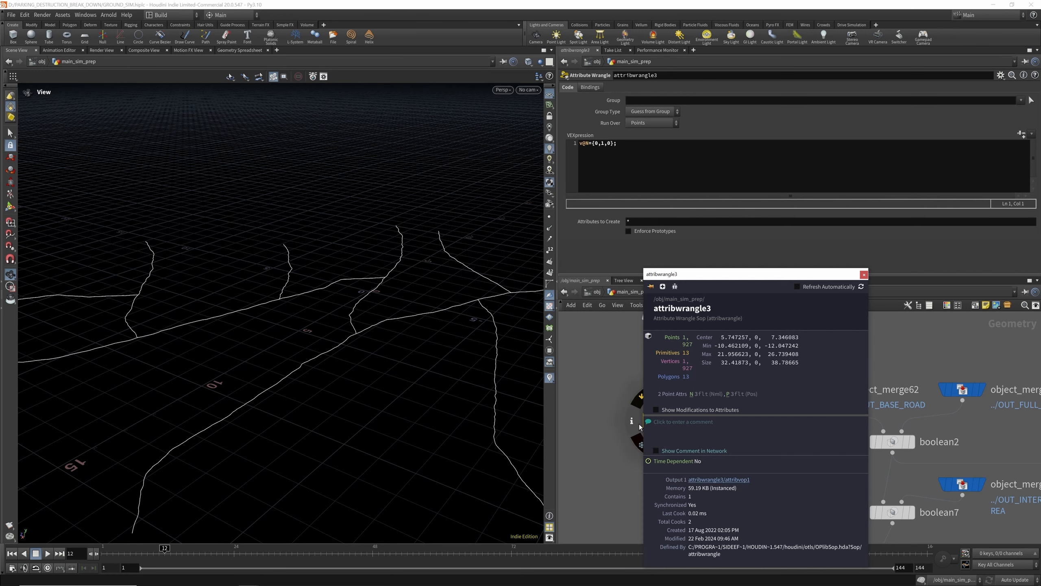
click(691, 394)
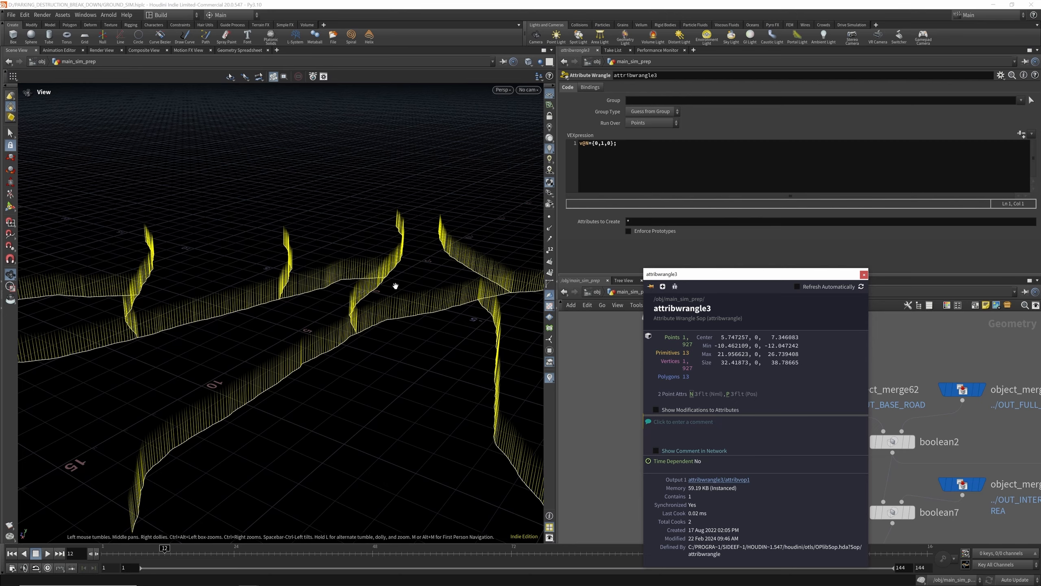
mouse_move(445, 325)
mouse_down()
mouse_move(400, 326)
mouse_move(395, 304)
mouse_move(436, 320)
mouse_up()
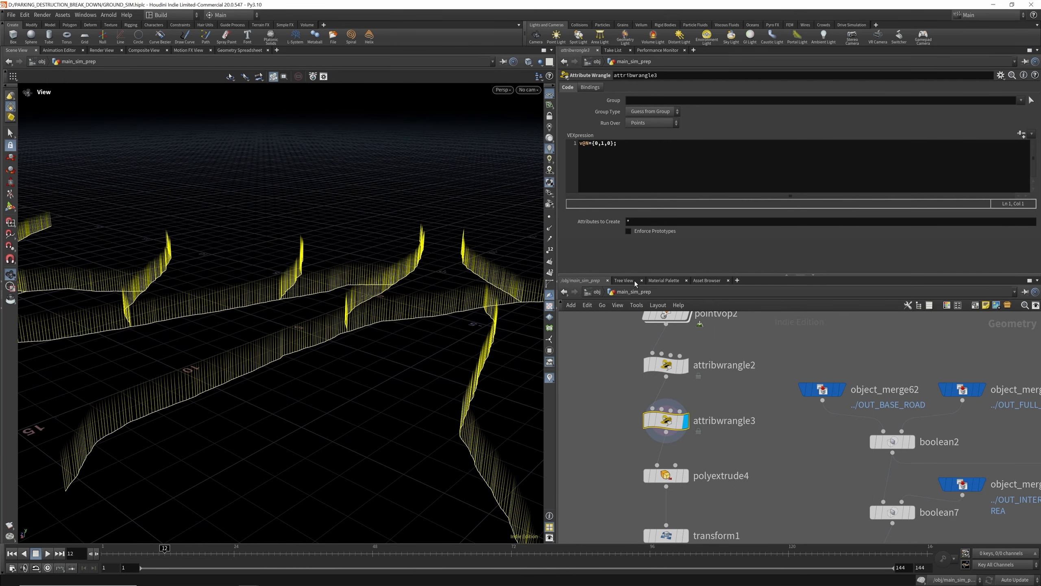
Display polyextrude4 to examine the walls extruded from the crack curves.
scroll(708, 397, down, 2)
scroll(698, 435, up, 3)
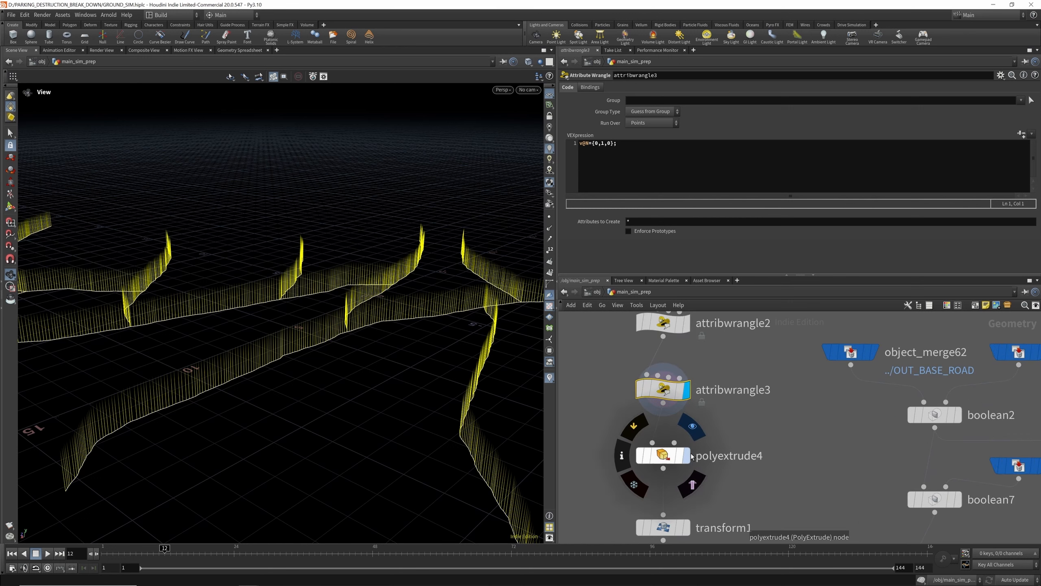
click(689, 455)
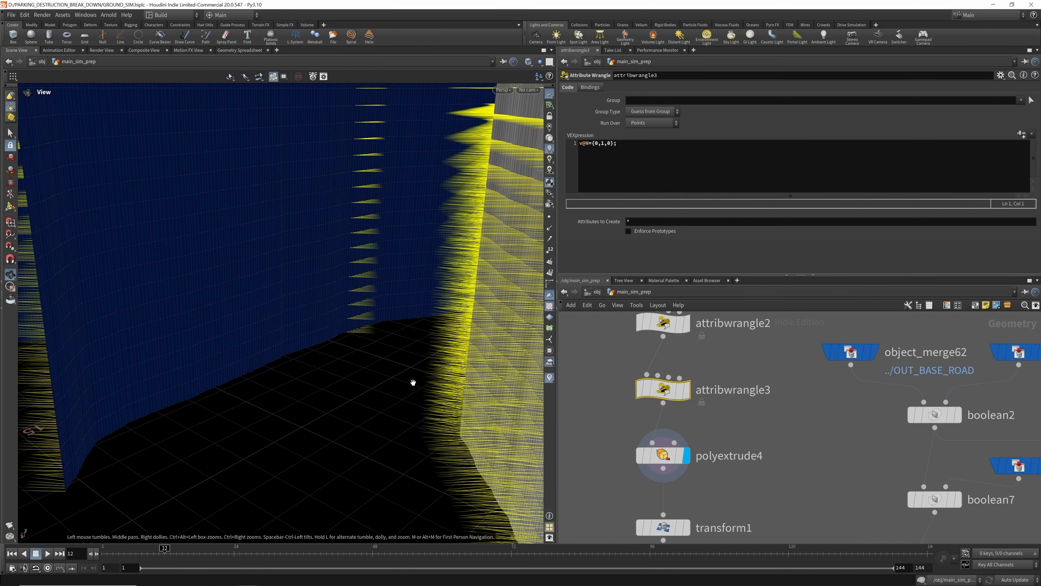
Bypass attribwrangle3 and re-enable it to compare polyextrude4's walls with and without the upward normals.
key(h)
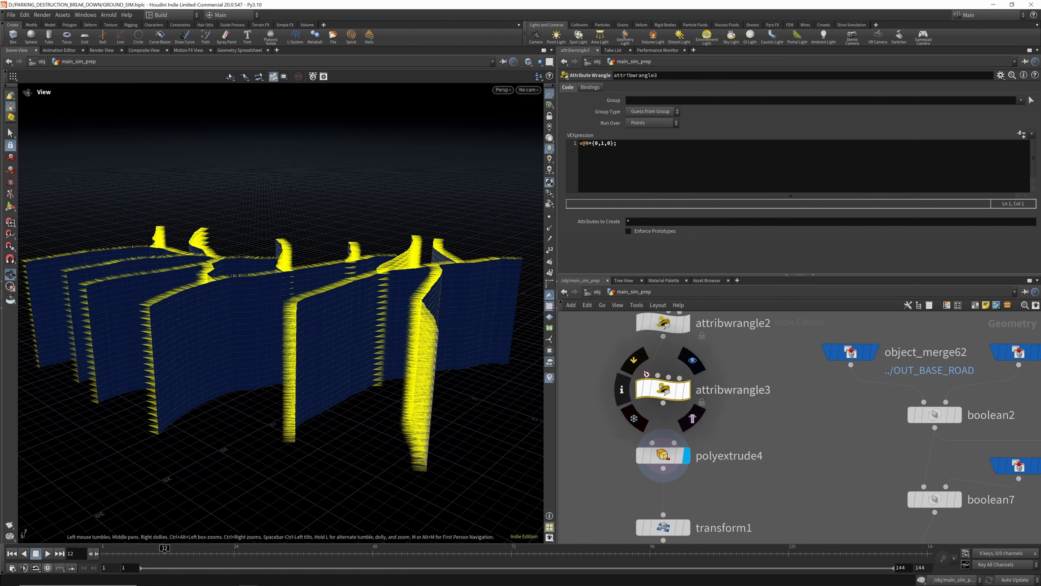
click(636, 362)
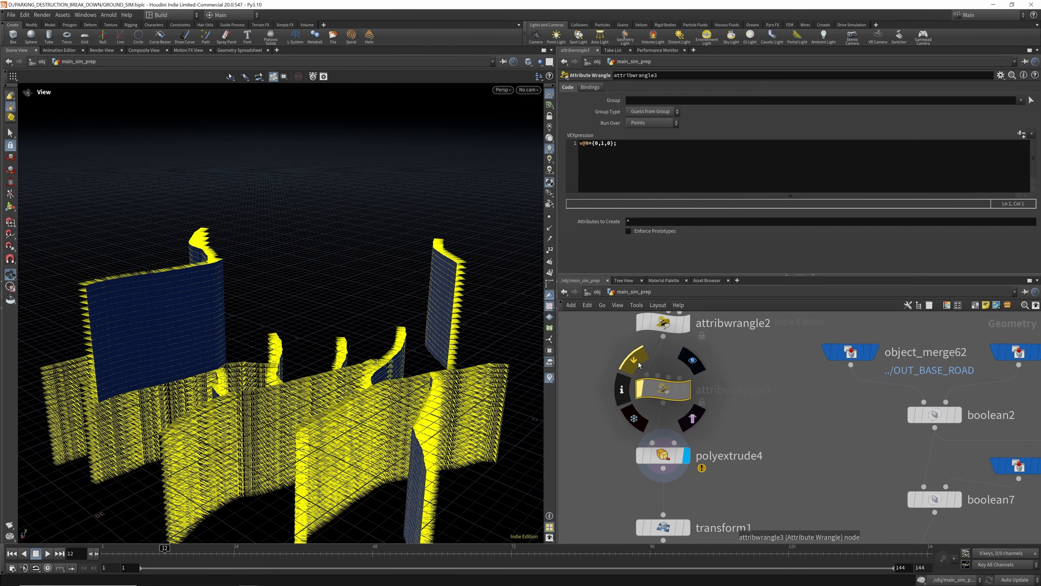
click(636, 360)
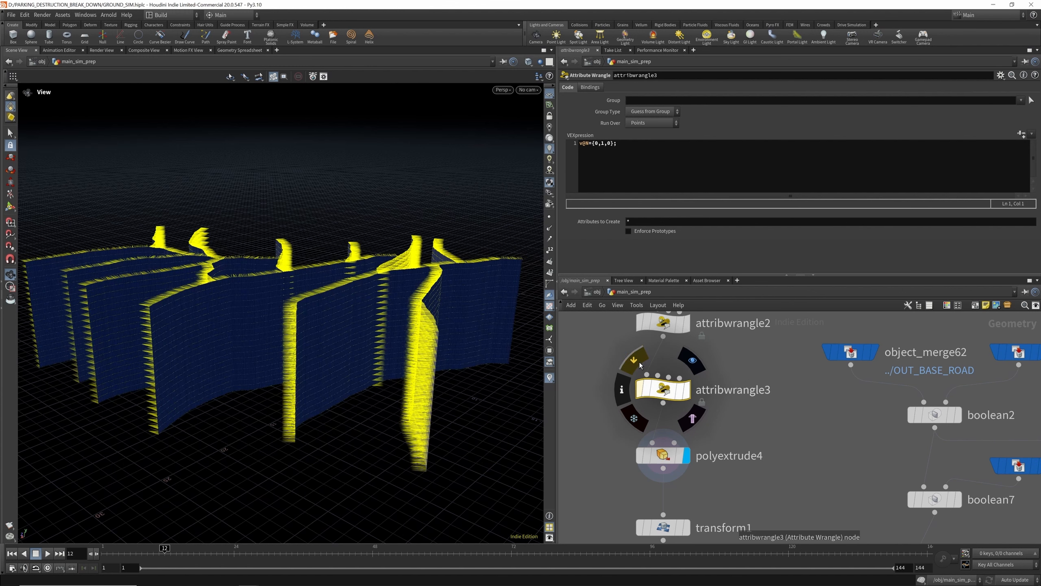
Select polyextrude4 and examine its extrusion mode, distance and ch("dist")*2 divisions expression.
click(661, 453)
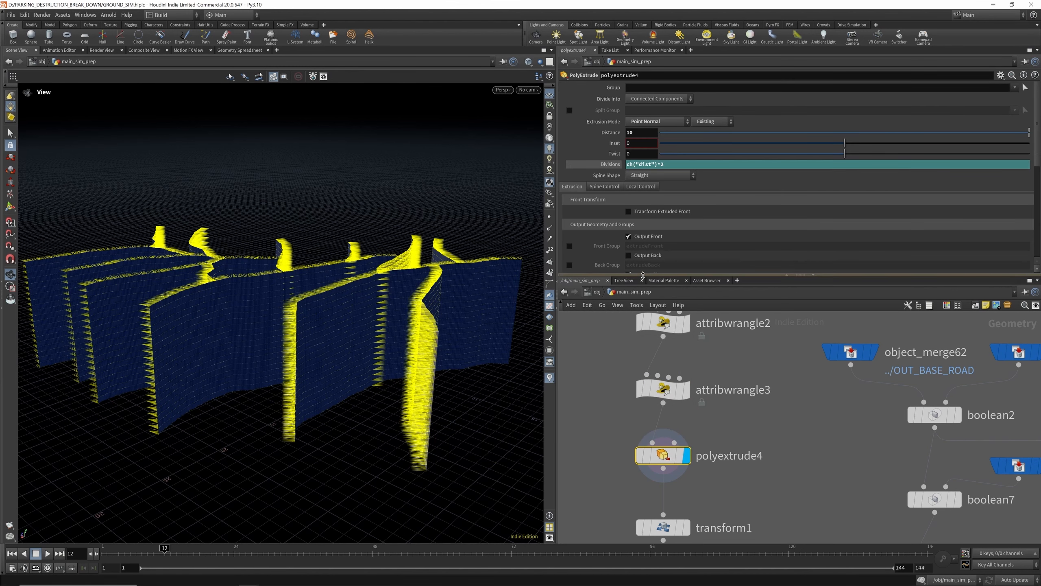
drag(643, 279, 649, 496)
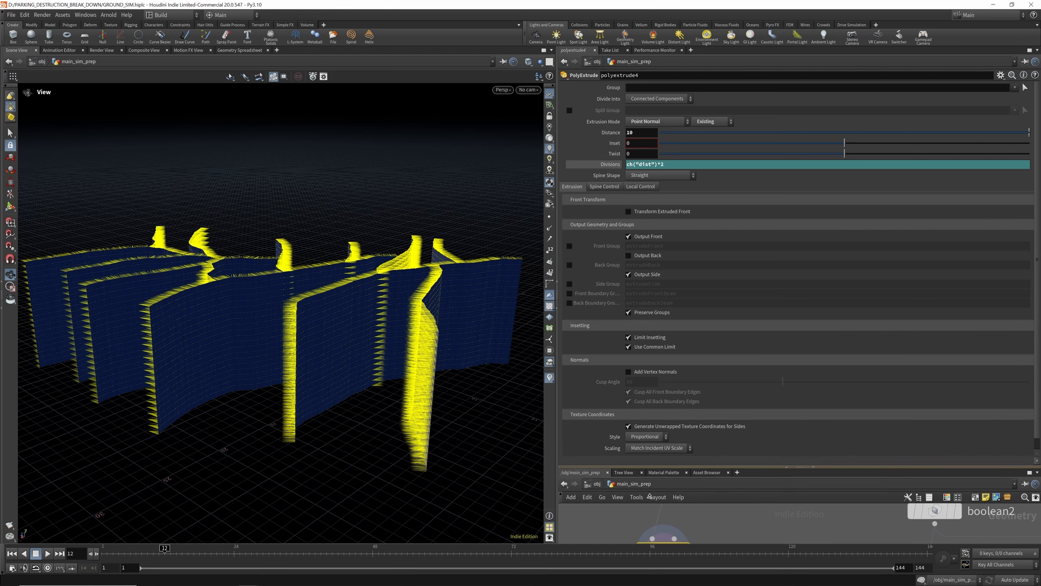
drag(740, 467, 729, 249)
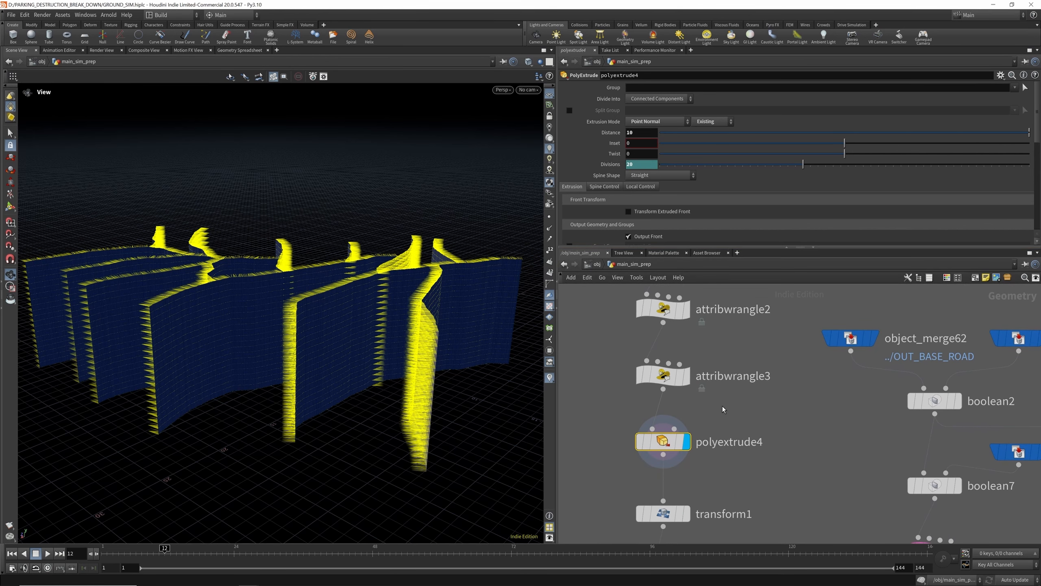
Display and select transform1 to inspect the vertical translation of the crack walls.
scroll(724, 409, down, 4)
scroll(697, 430, up, 4)
click(704, 451)
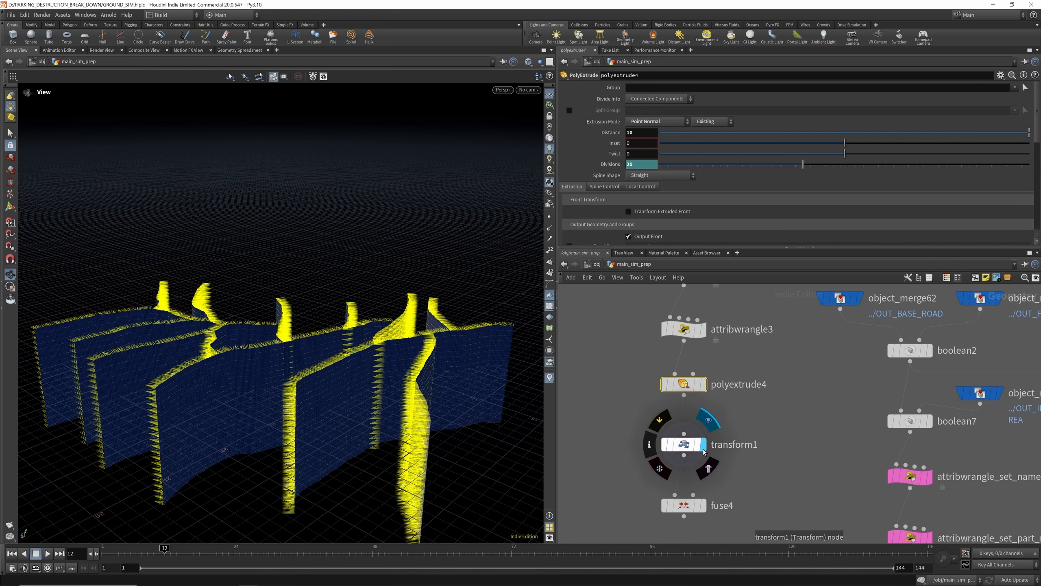
click(701, 450)
scroll(697, 451, down, 5)
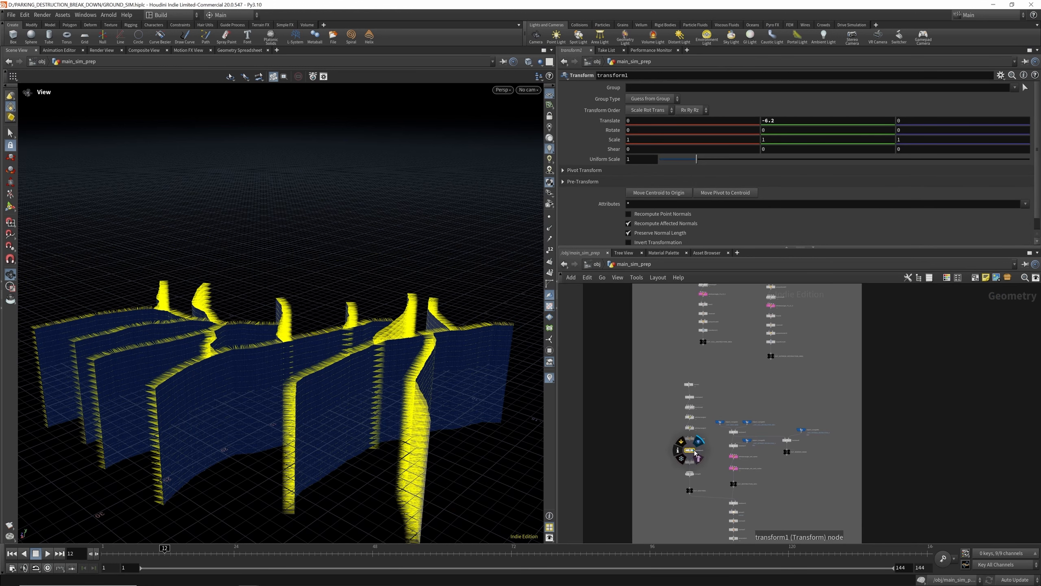
Toggle the template display on transform25 and transform11 to compare the destruction-area walls with the crack walls.
scroll(766, 352, up, 5)
click(792, 332)
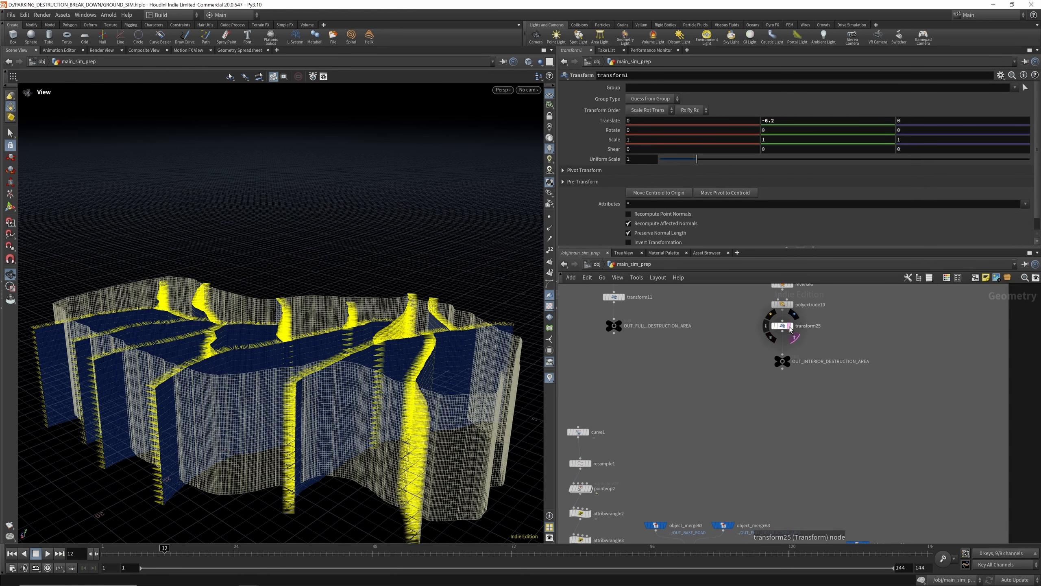
drag(473, 357, 439, 349)
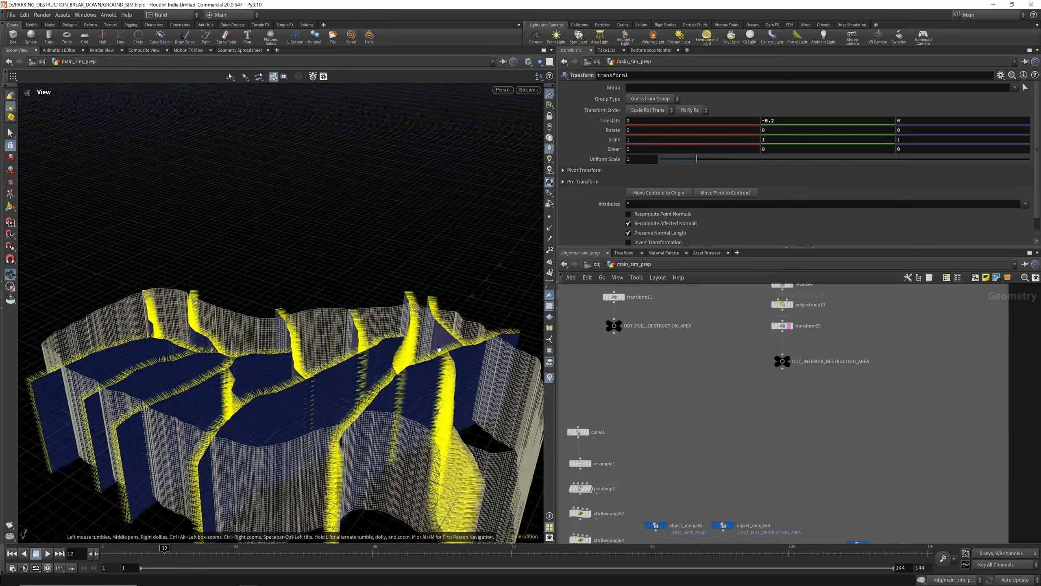
click(621, 298)
drag(367, 352, 375, 386)
scroll(679, 353, down, 5)
scroll(652, 431, up, 6)
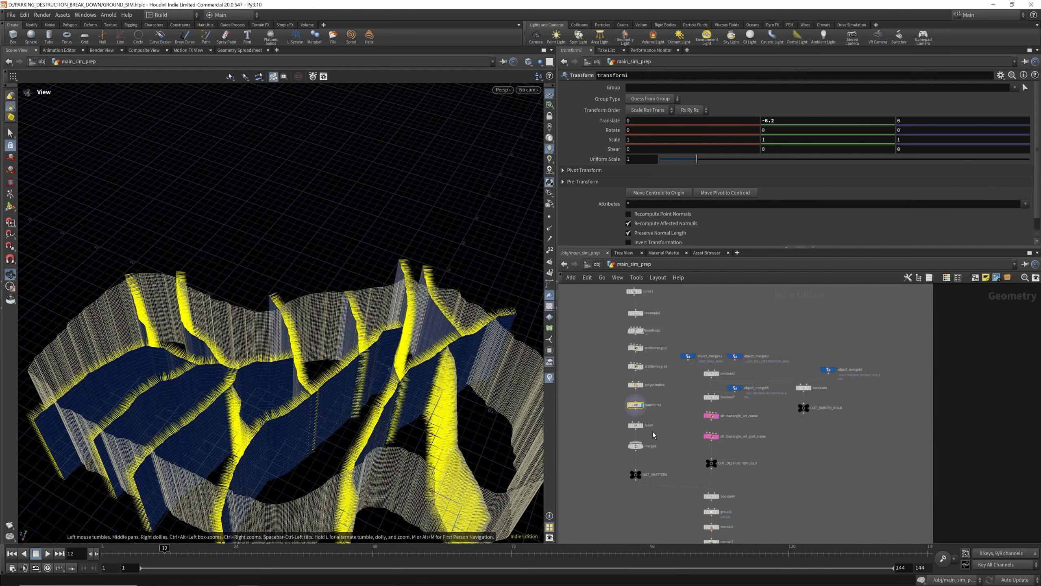
Select and display fuse4 to inspect its snap settings and the fused crack walls up close.
click(626, 422)
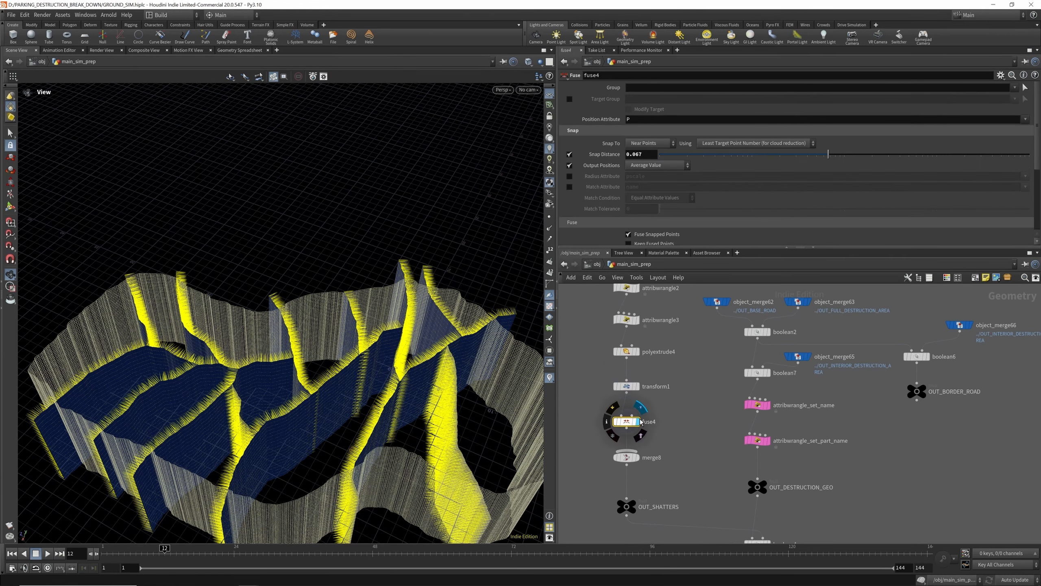
scroll(389, 360, up, 6)
drag(369, 345, 552, 400)
scroll(615, 410, down, 2)
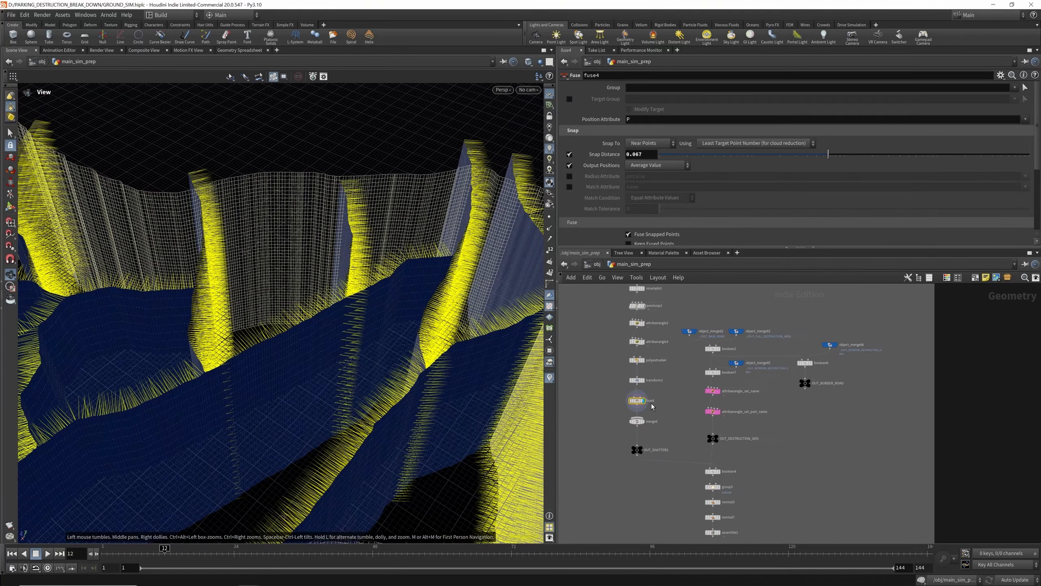
scroll(645, 424, up, 3)
mouse_move(645, 424)
scroll(650, 451, down, 4)
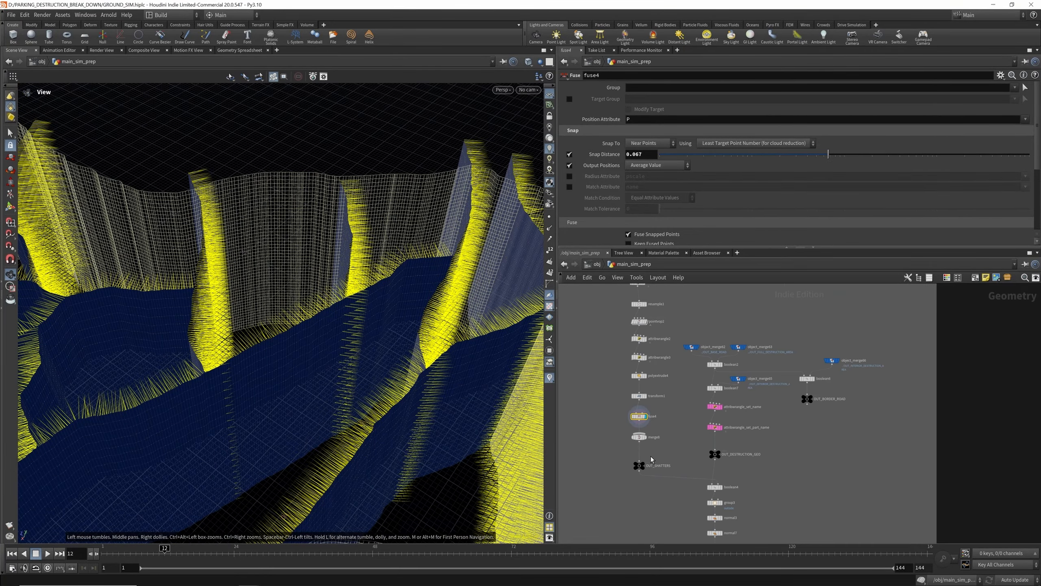
Display object_merge62, open its node info to examine the base road's attributes, and view the road without point normals.
scroll(703, 369, up, 5)
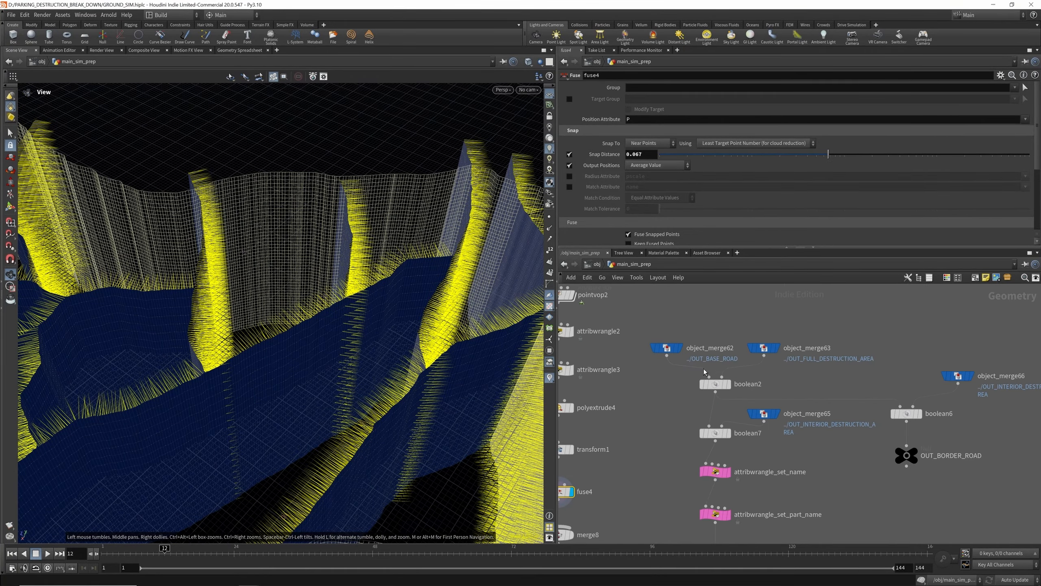
click(672, 342)
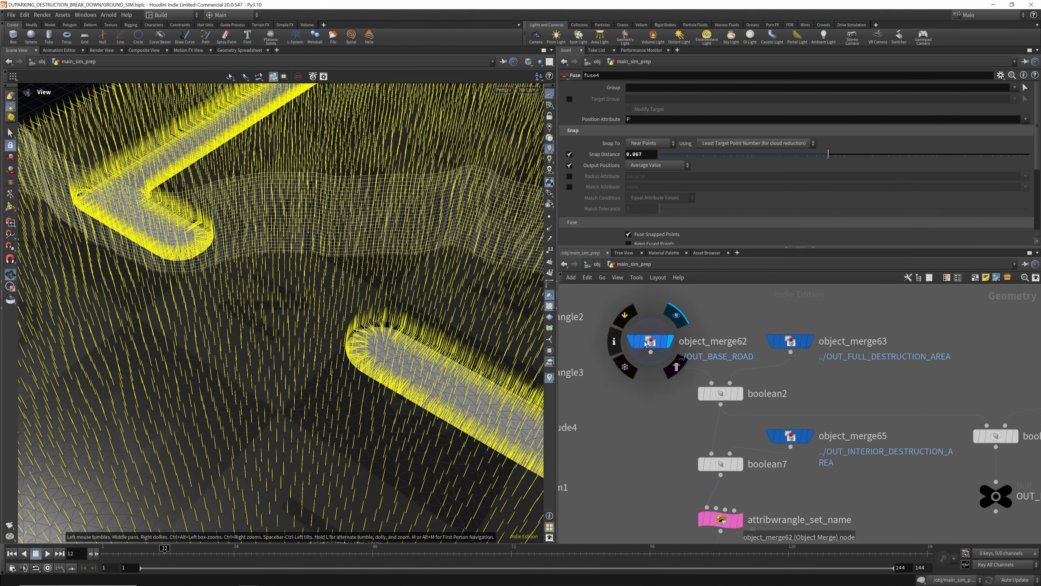
click(615, 342)
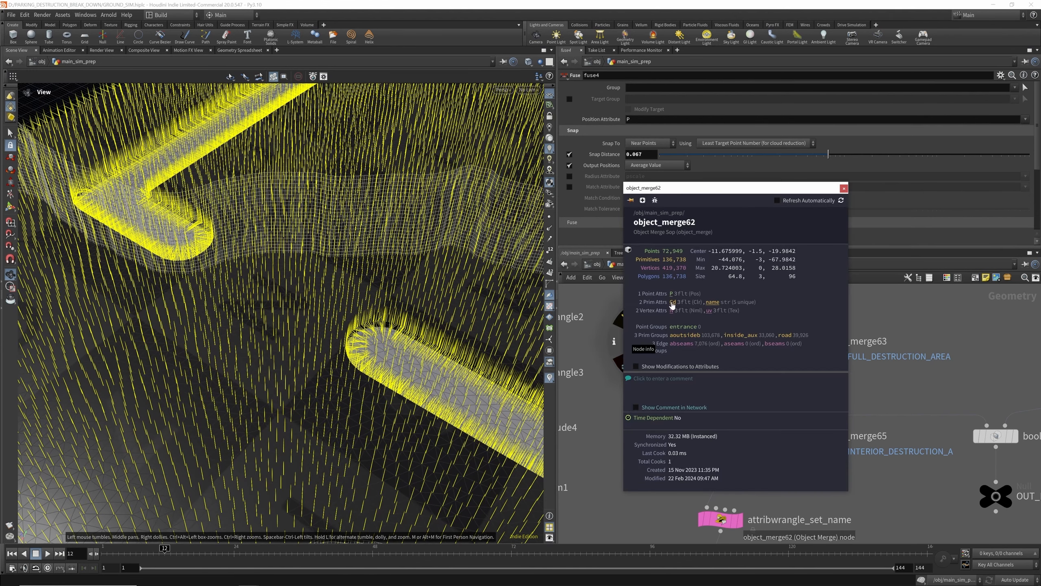
scroll(599, 418, down, 3)
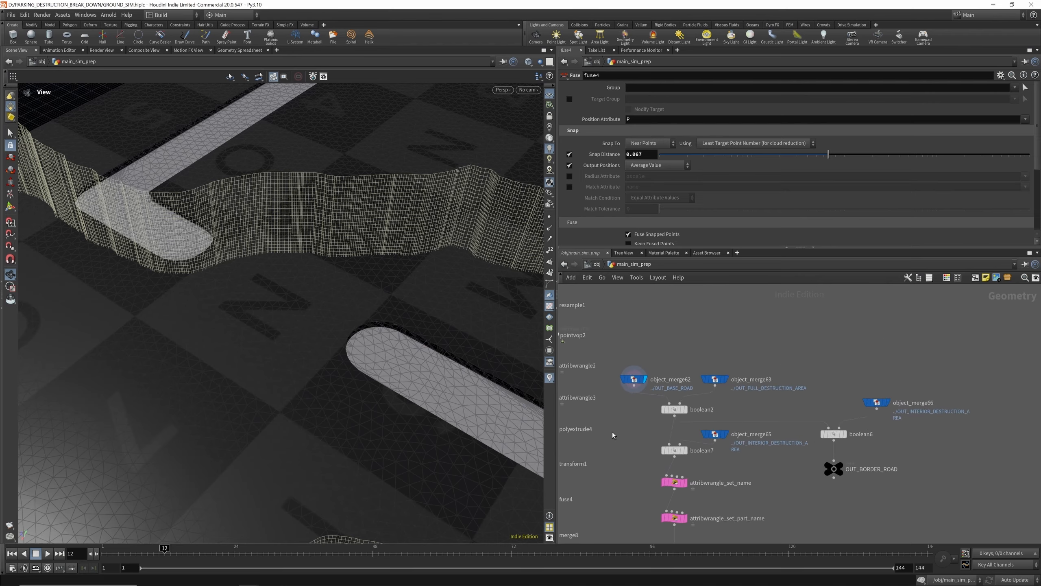
scroll(429, 353, down, 3)
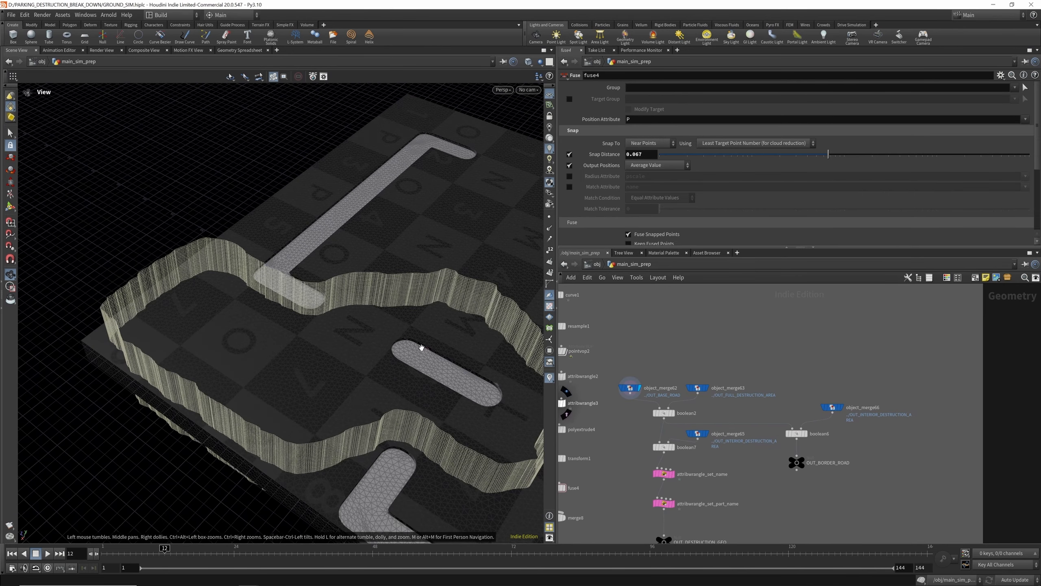
Hide the templated destruction-area walls and examine the whole base road from object_merge62.
click(640, 386)
scroll(628, 390, up, 3)
middle_drag(265, 316, 259, 312)
scroll(250, 308, down, 5)
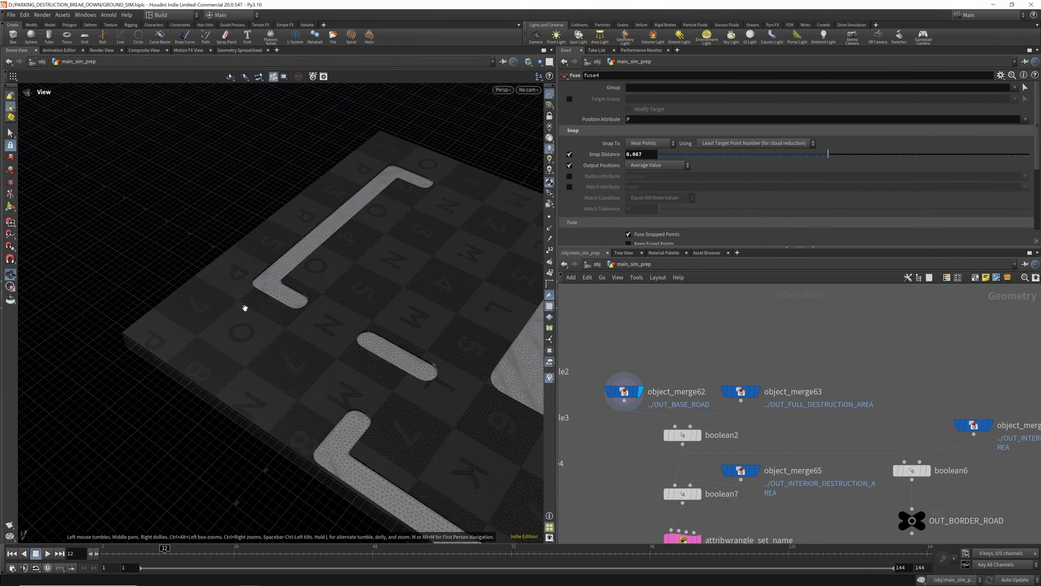
drag(244, 305, 413, 384)
scroll(413, 383, down, 2)
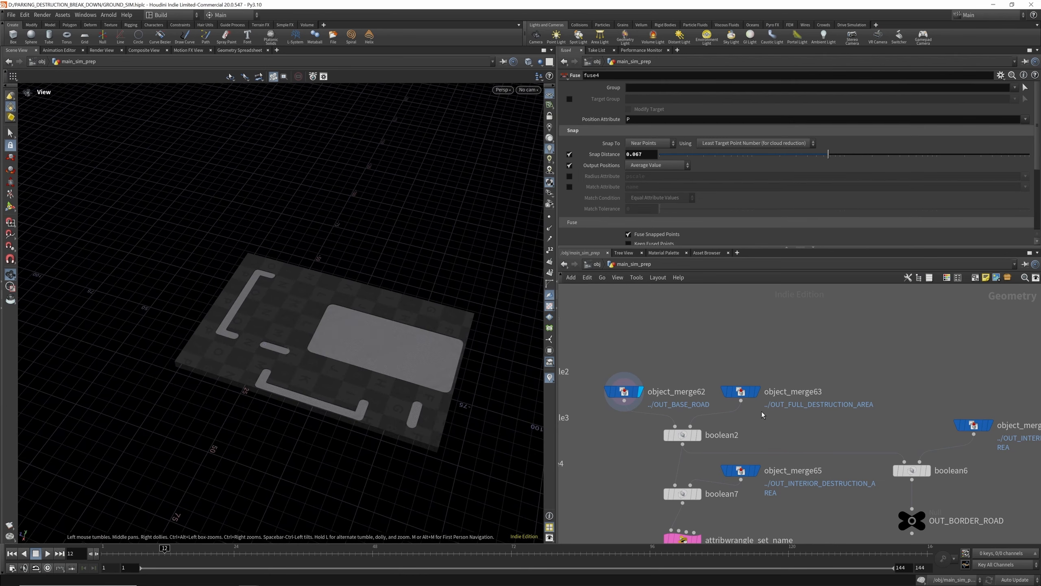
Display object_merge63 to examine the full destruction area's shape.
scroll(774, 396, up, 2)
click(751, 390)
drag(345, 352, 353, 354)
scroll(720, 342, down, 5)
scroll(885, 382, up, 3)
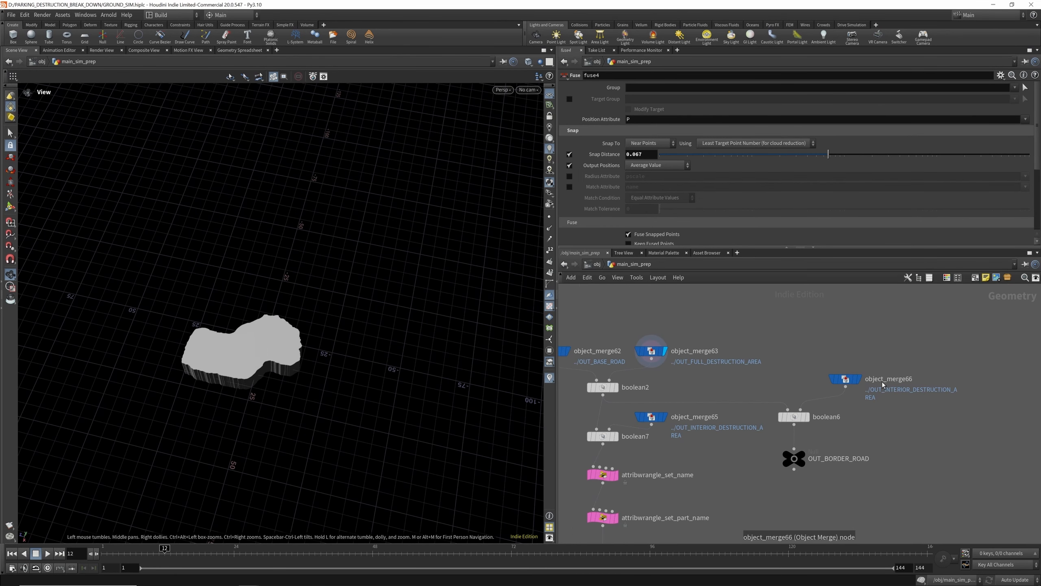
Display object_merge66 to examine the interior destruction area's shape.
mouse_move(862, 377)
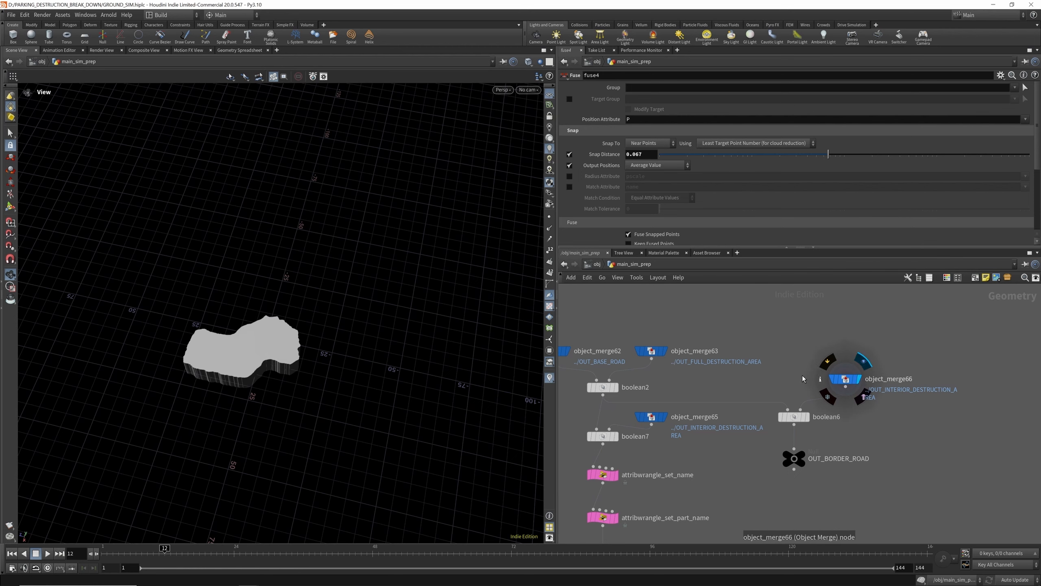
drag(246, 352, 214, 363)
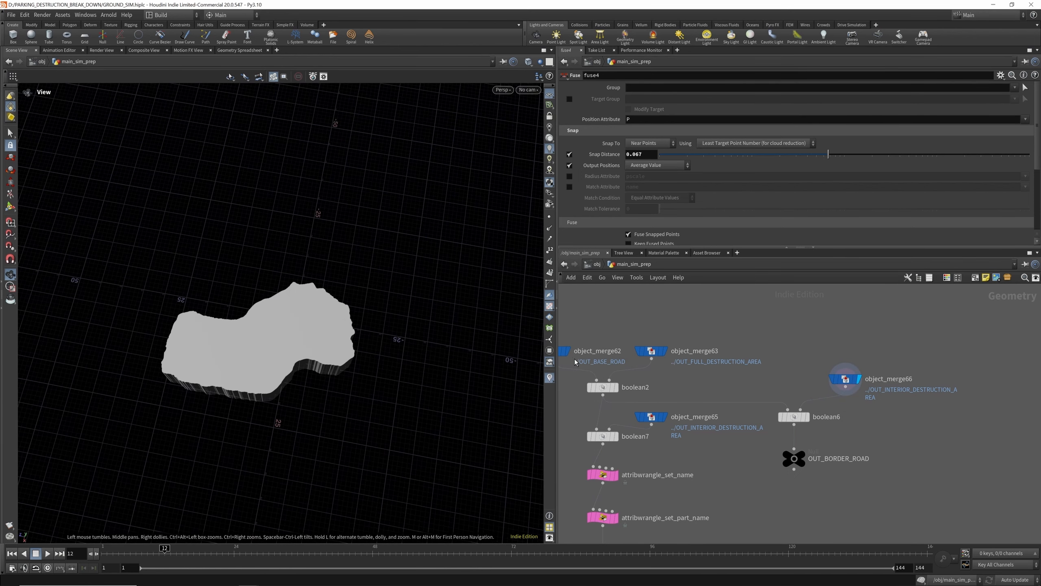
key(l)
Display boolean2 to examine the road section cut by the full destruction area, and compare it with object_merge66.
scroll(644, 384, up, 3)
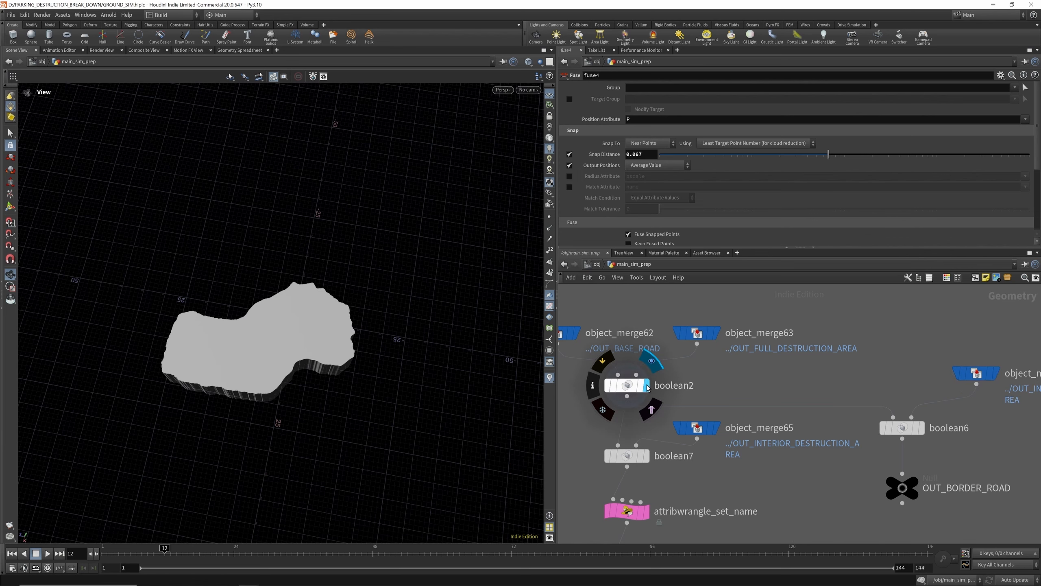
click(647, 385)
drag(288, 360, 265, 312)
scroll(268, 379, up, 3)
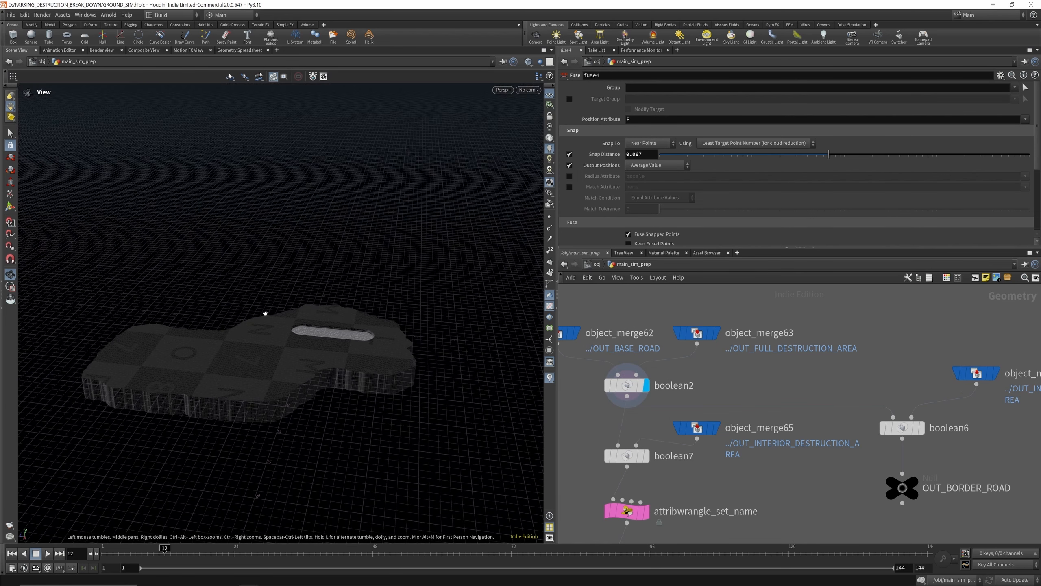
scroll(699, 391, down, 3)
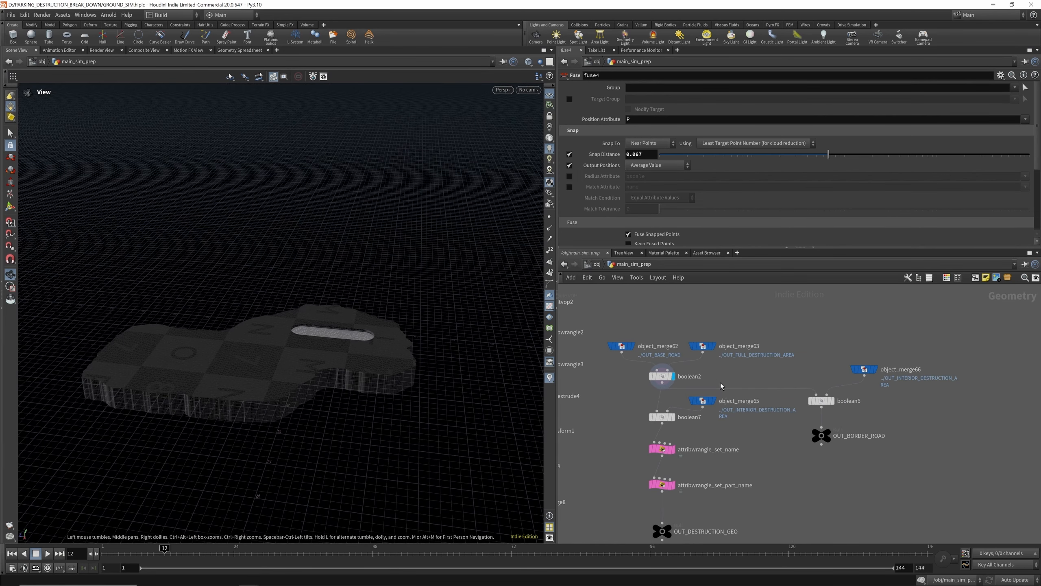
click(875, 370)
click(674, 377)
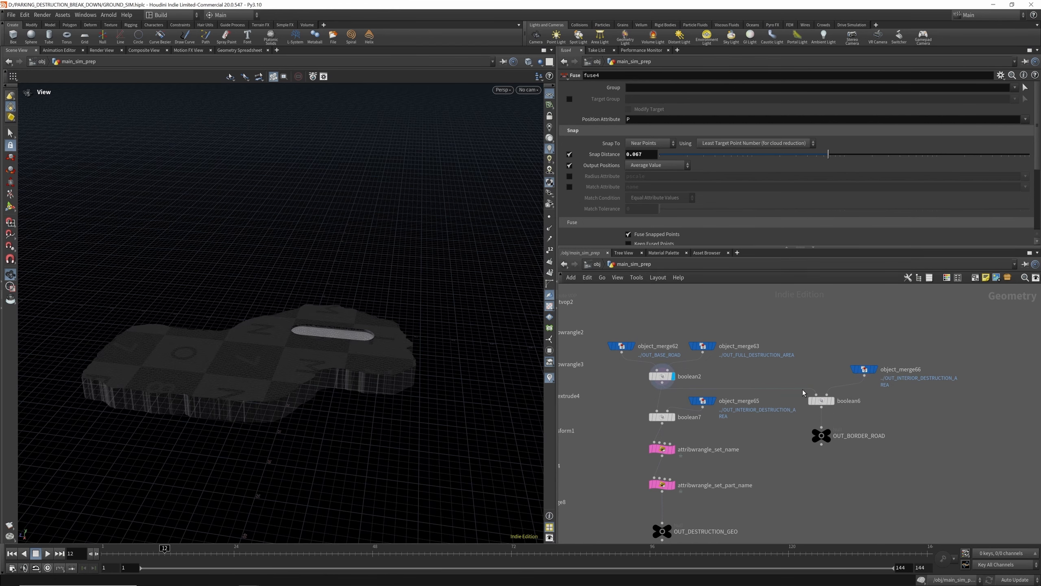
Display boolean6, hide the viewport's reference grid, and examine the thin border strip around the destruction area.
click(835, 401)
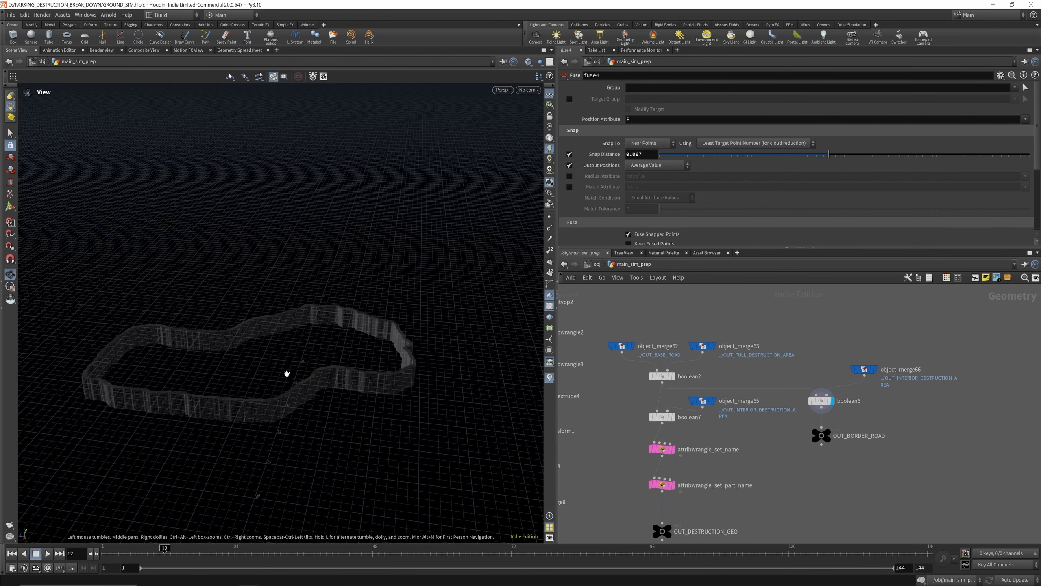
drag(285, 372, 501, 181)
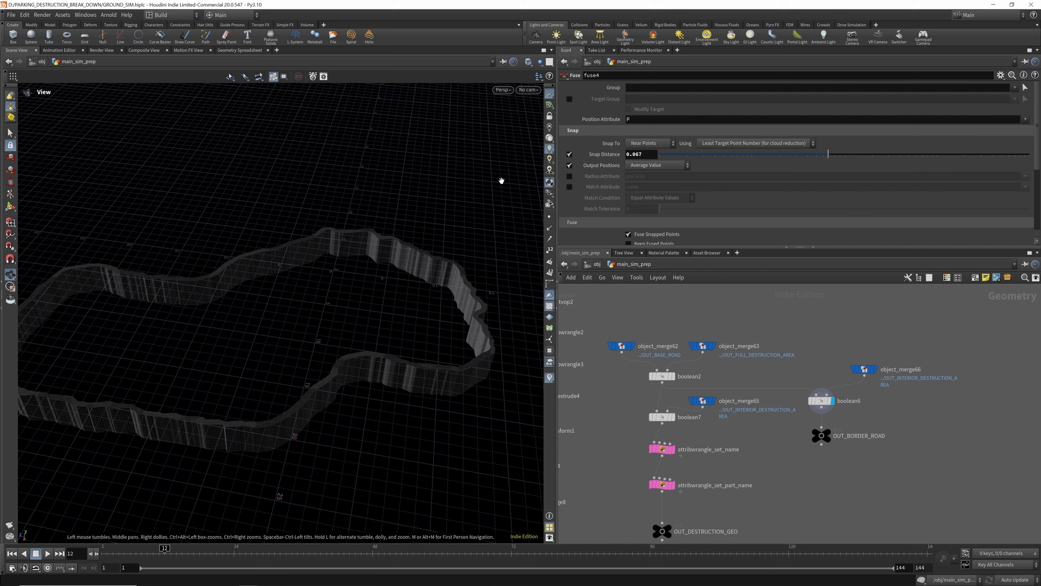
click(551, 96)
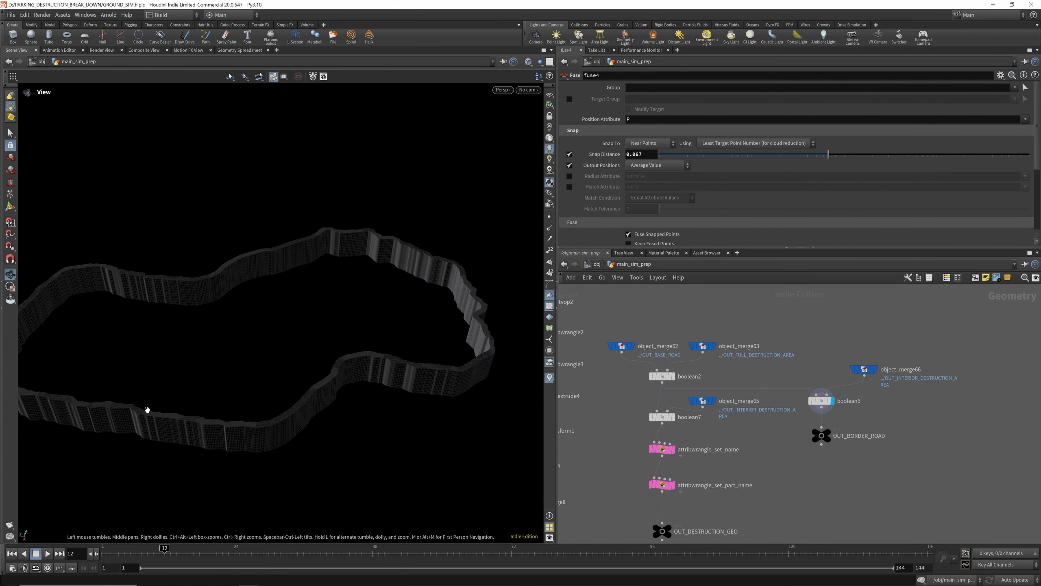
drag(507, 346, 484, 340)
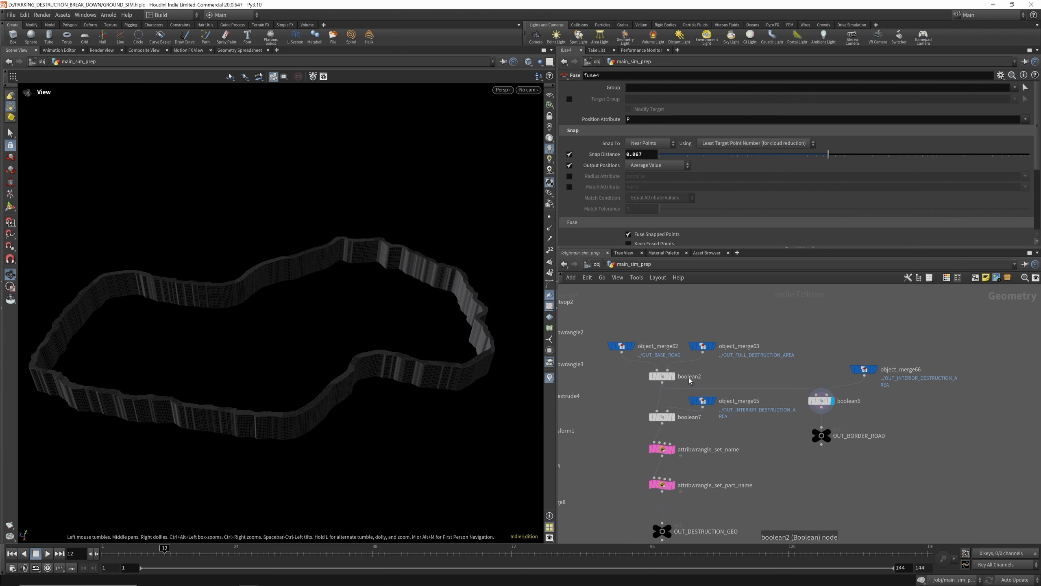
Display boolean2, object_merge65 and boolean7 in turn to compare the road section with its interior-area cut.
click(675, 377)
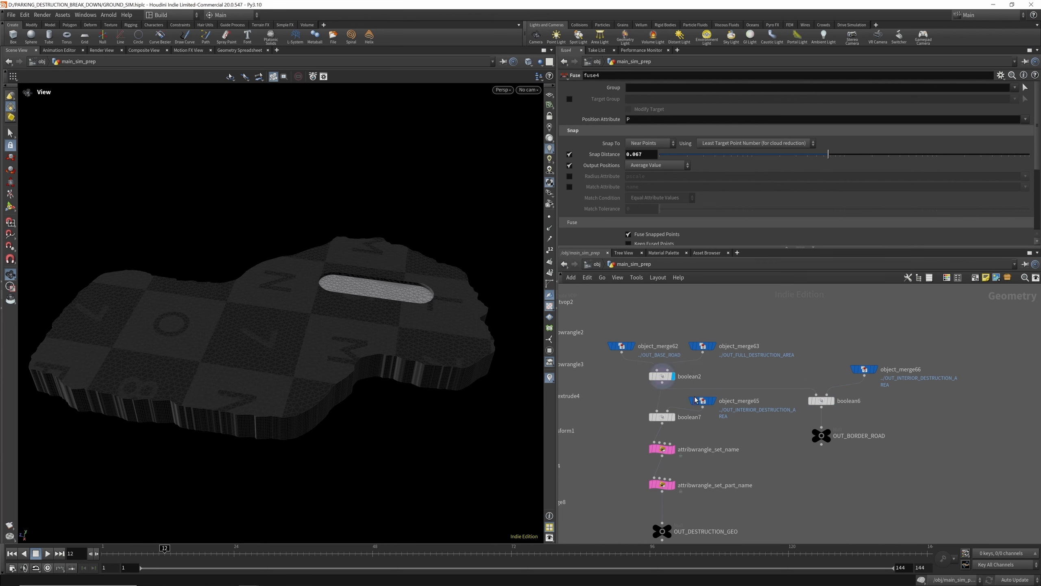
click(715, 401)
click(675, 418)
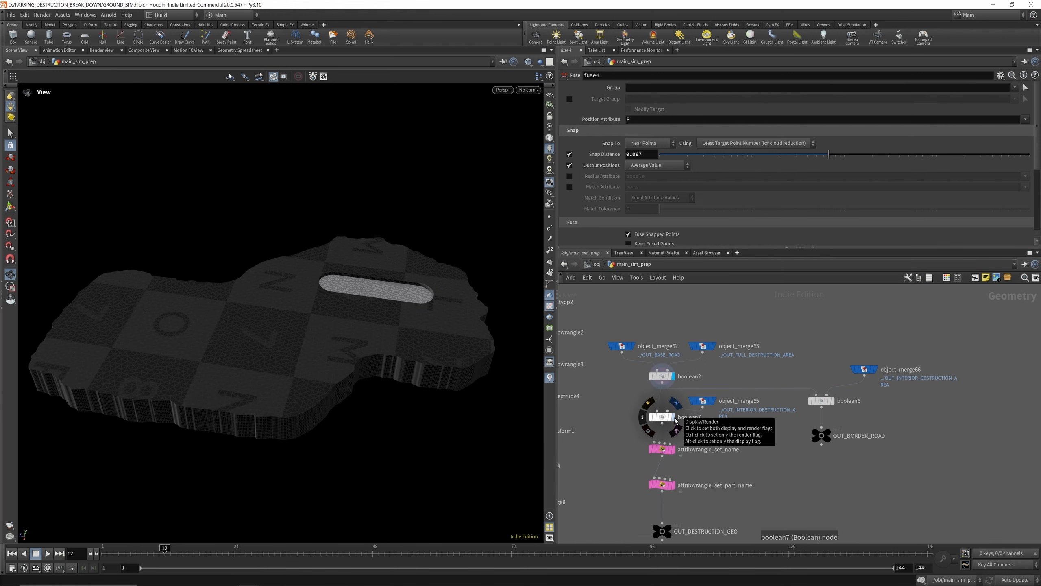
click(715, 402)
click(675, 419)
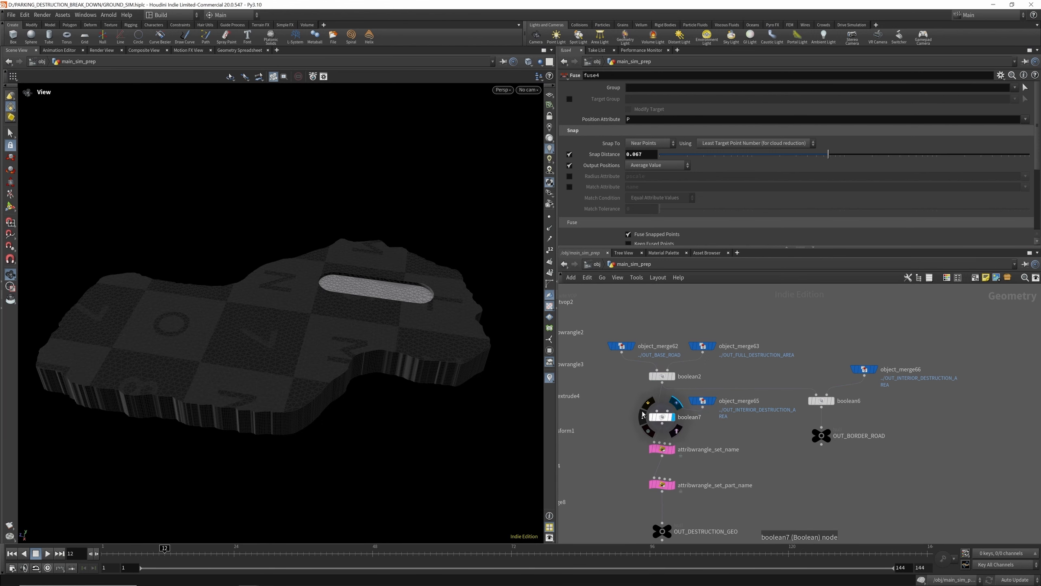
Display object_merge66, then alternate between boolean6 and boolean7 to compare the border strip with the interior road section.
click(874, 371)
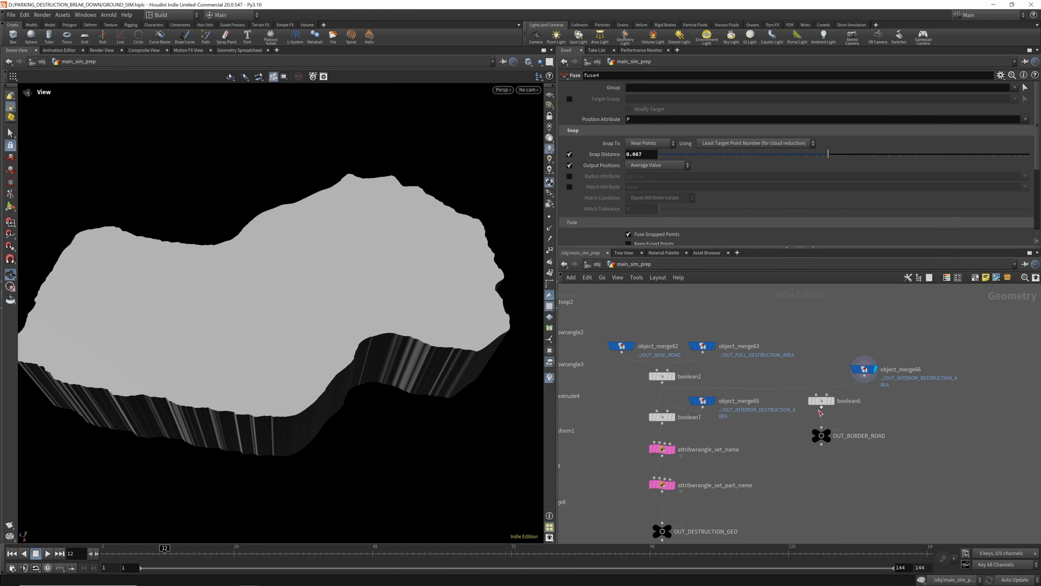
click(832, 400)
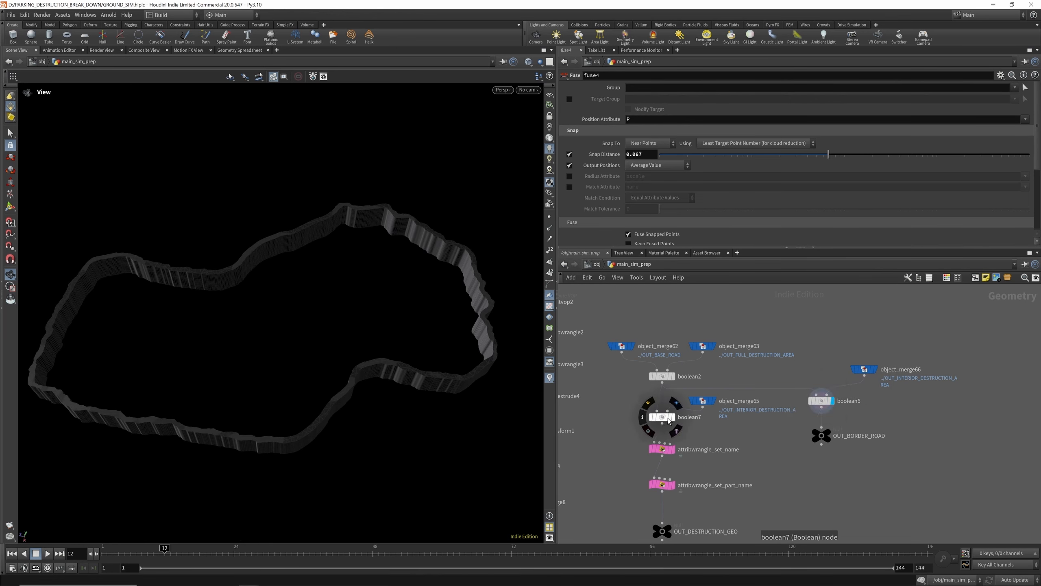
click(675, 418)
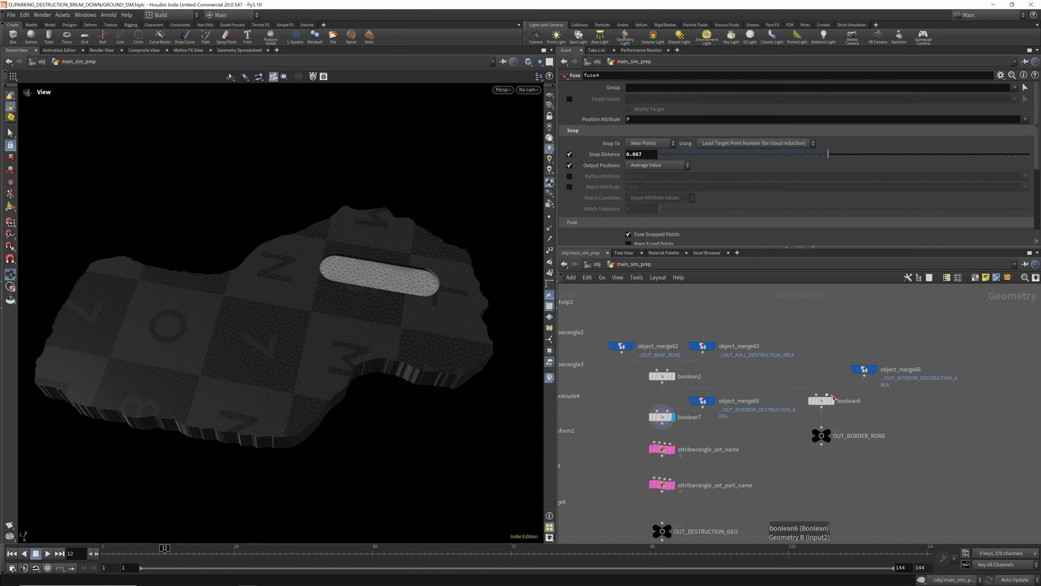
click(834, 402)
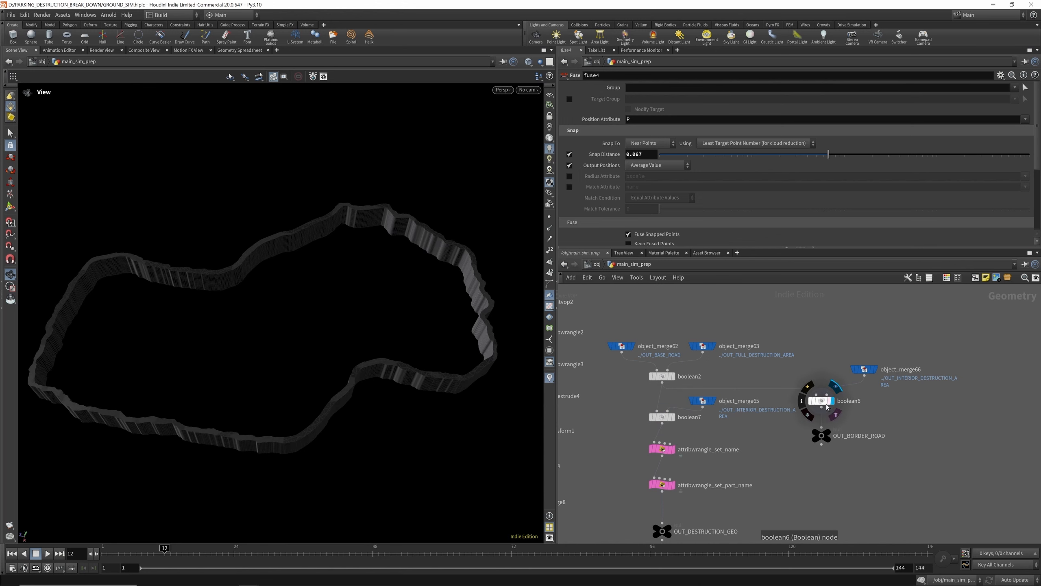
click(674, 419)
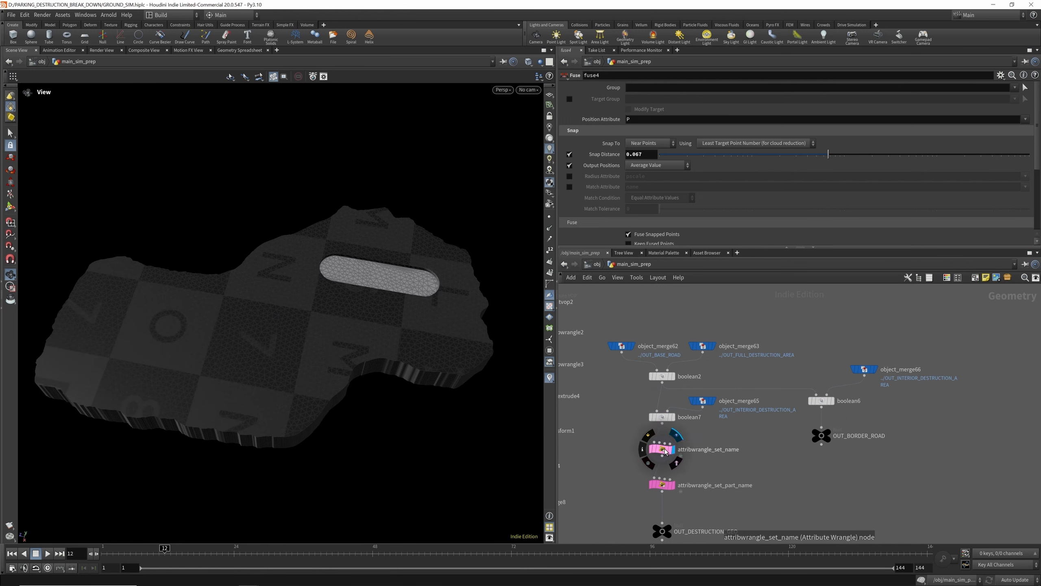
Review the VEX code of attribwrangle_set_name and attribwrangle_set_part_name, the wrangles following boolean7.
click(665, 450)
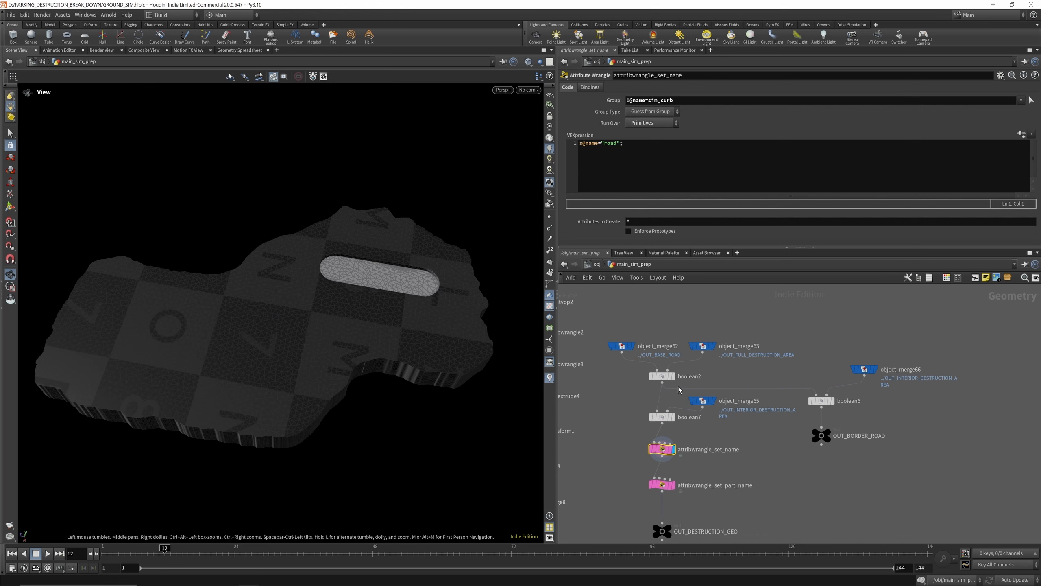
scroll(676, 410, up, 2)
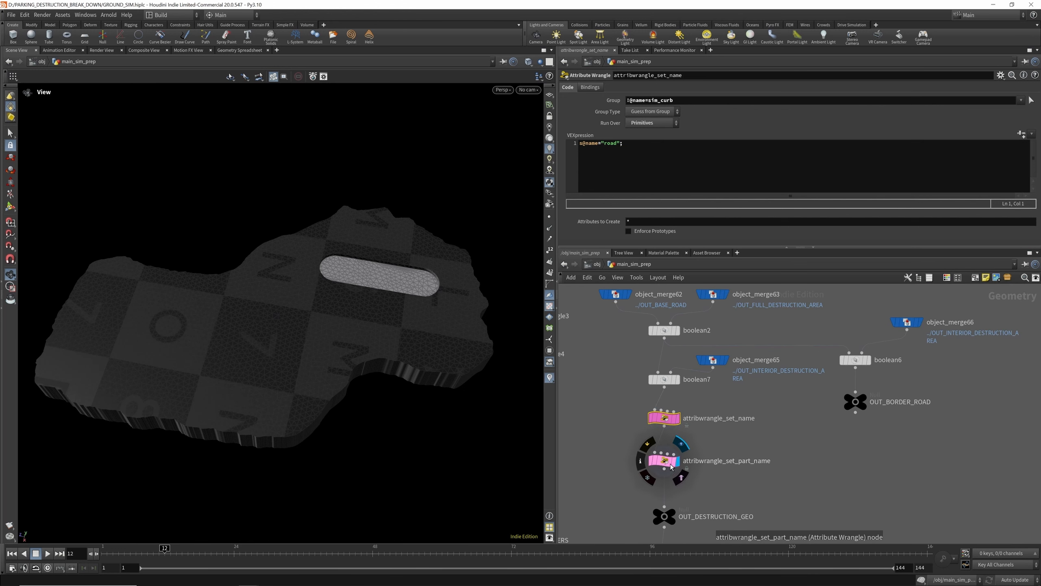
click(668, 468)
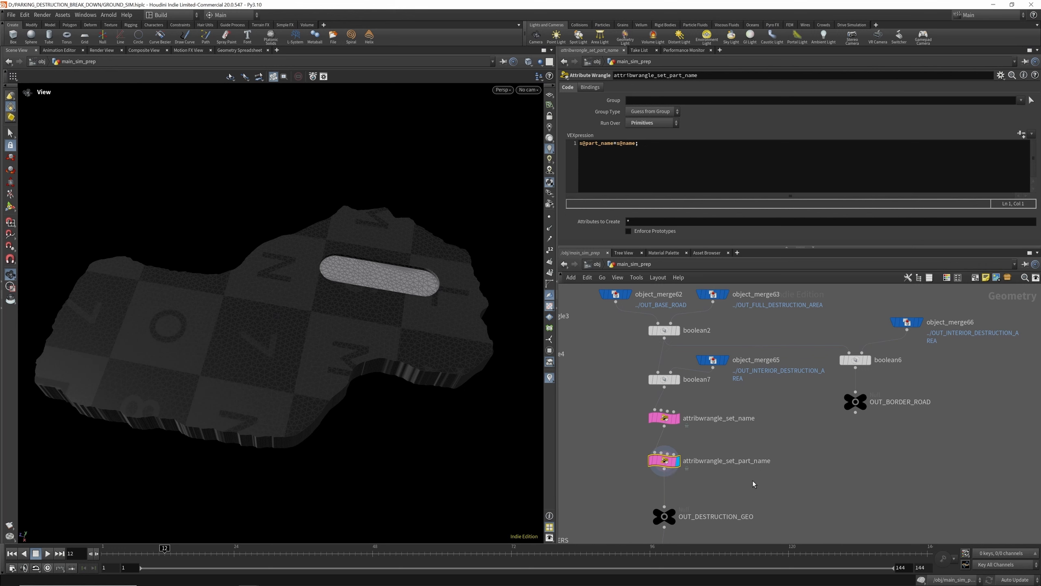
Display boolean4 below OUT_DESTRUCTION_GEO to examine how the crack cutters split the interior road.
scroll(702, 410, down, 3)
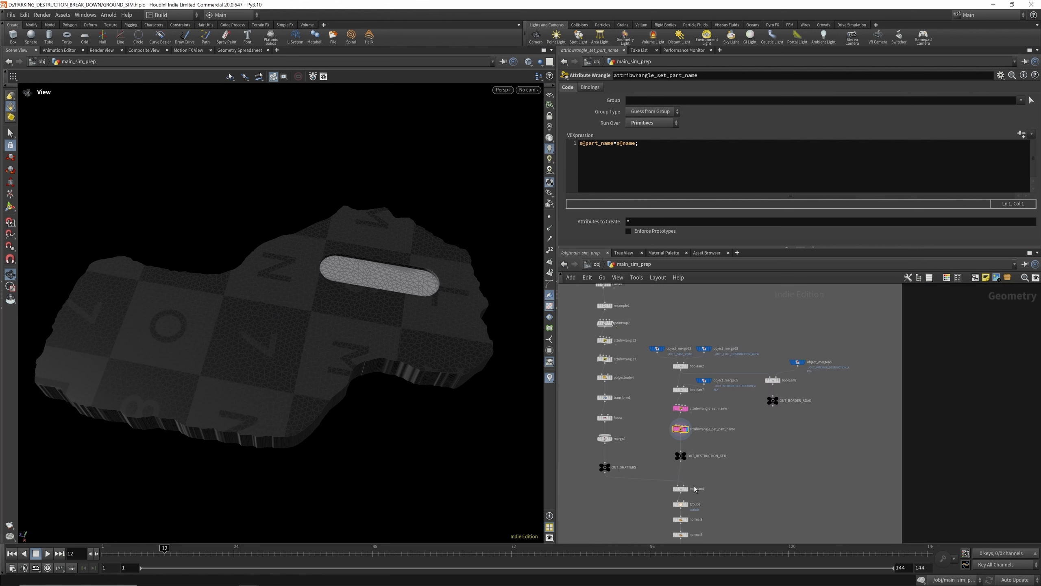
scroll(684, 487, up, 3)
click(683, 484)
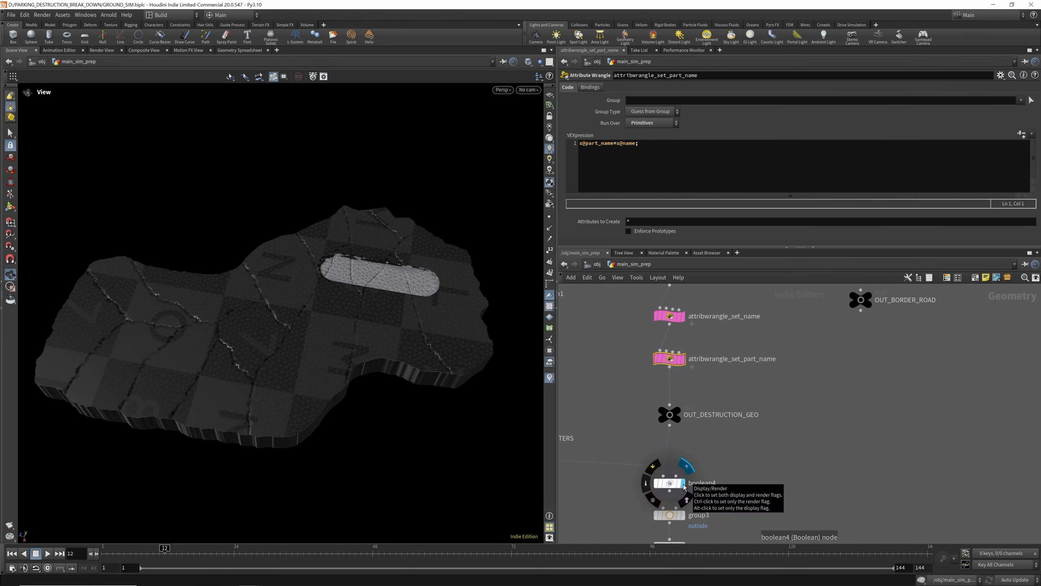
Display the boolean4 node, compare it with the OUT_SHATTERS cutting surfaces, and return the display to boolean4.
click(676, 486)
scroll(709, 461, down, 4)
scroll(641, 452, up, 3)
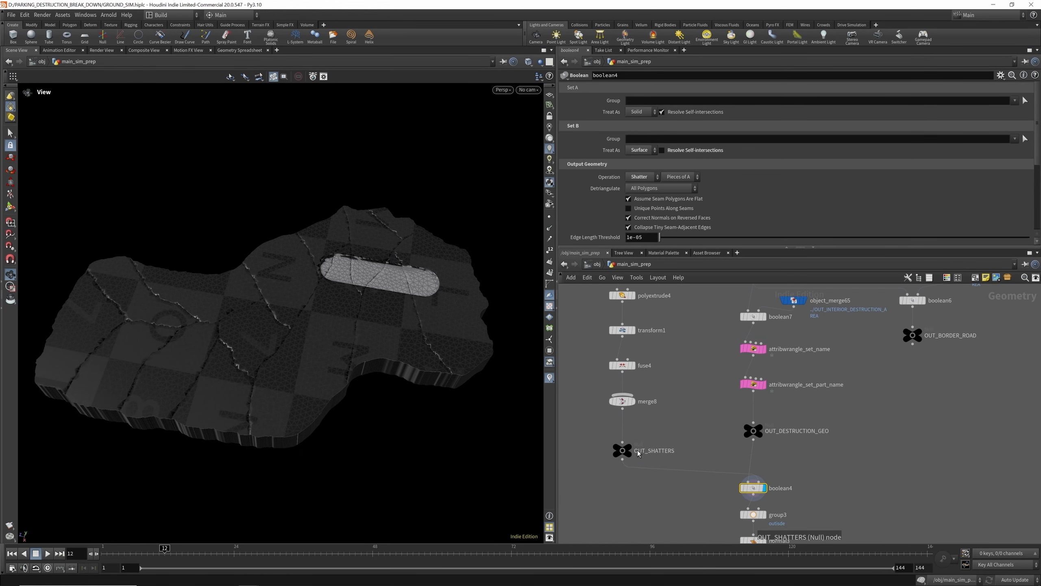
click(634, 439)
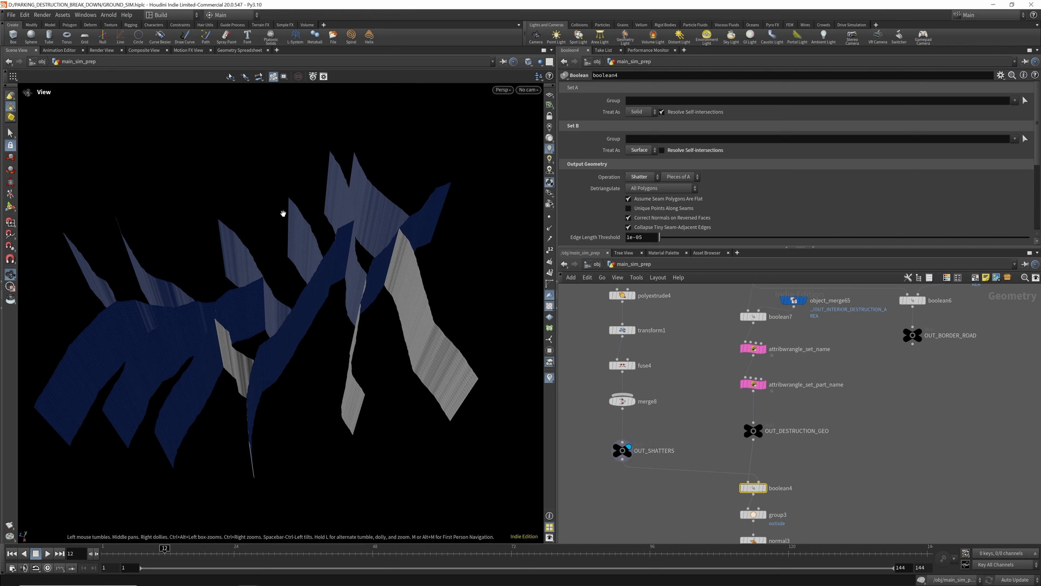
click(634, 401)
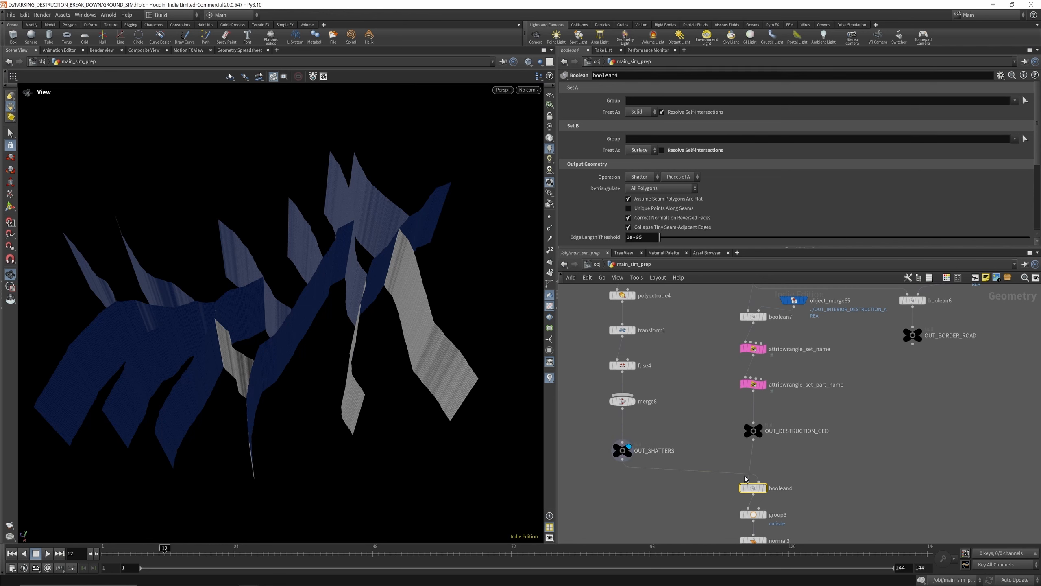
click(767, 489)
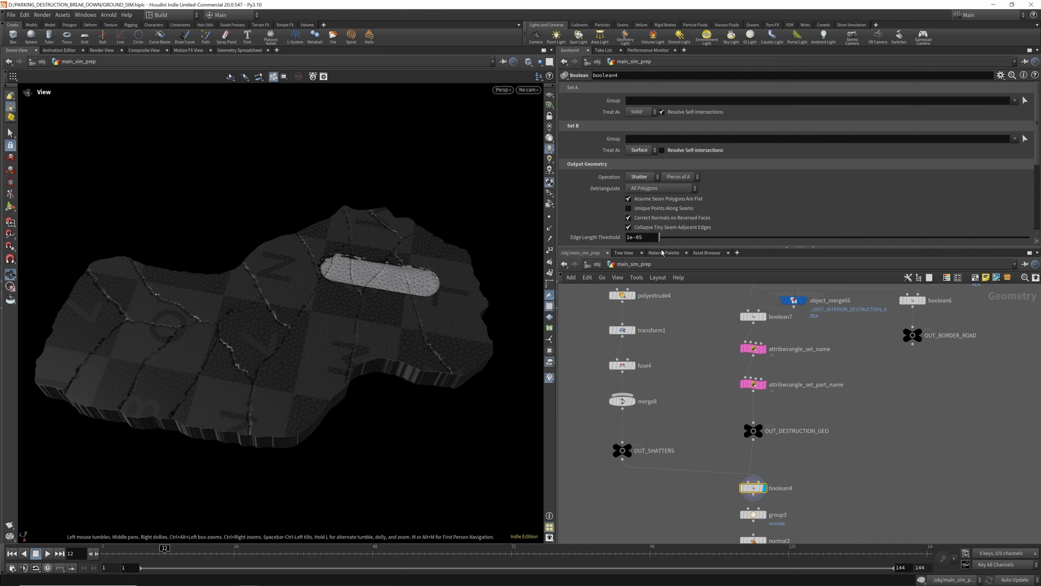
Enlarge the parameter area to review all of boolean4's output settings, and examine the shattered ground up close.
drag(662, 252, 671, 384)
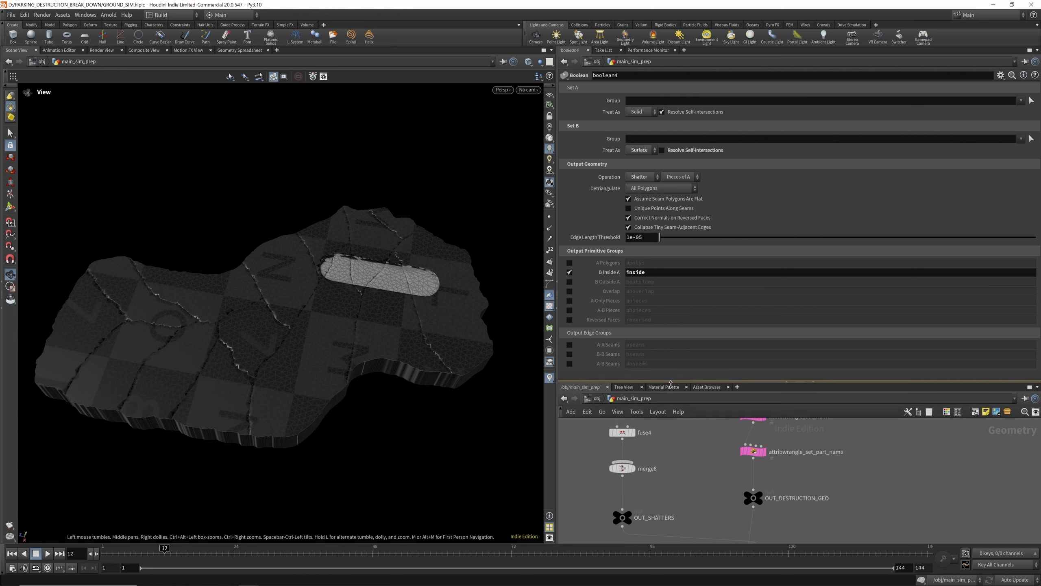
scroll(706, 447, down, 3)
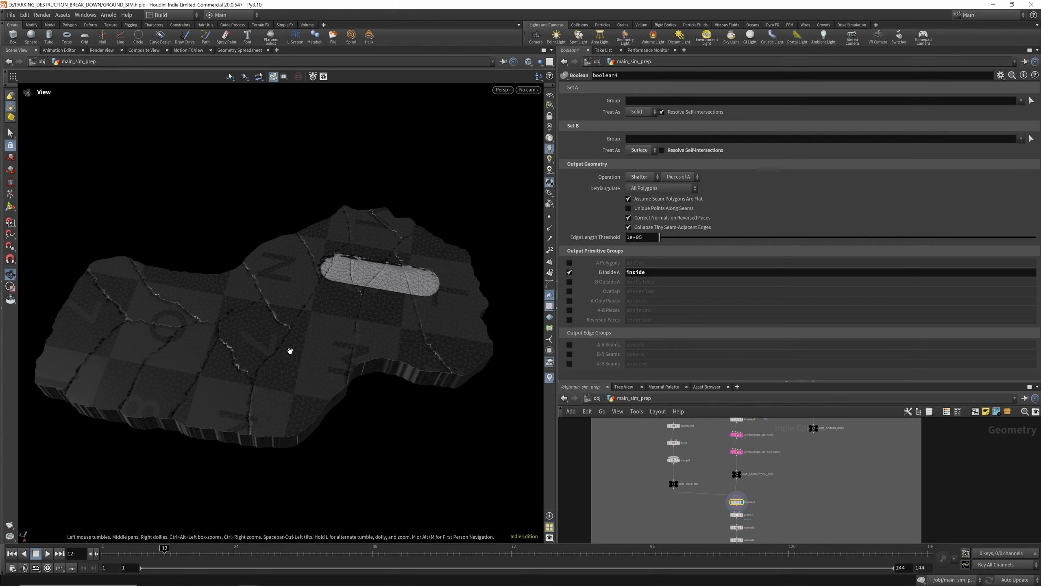
drag(346, 326, 398, 331)
scroll(296, 336, up, 5)
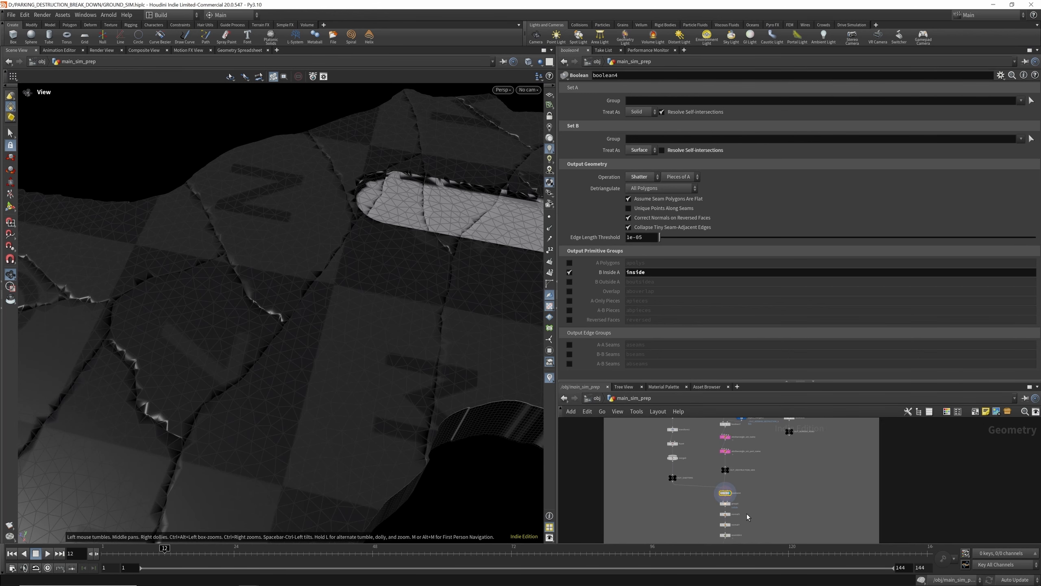
Display the group3 node and examine its base group settings and the primitives it selects.
scroll(732, 481, up, 5)
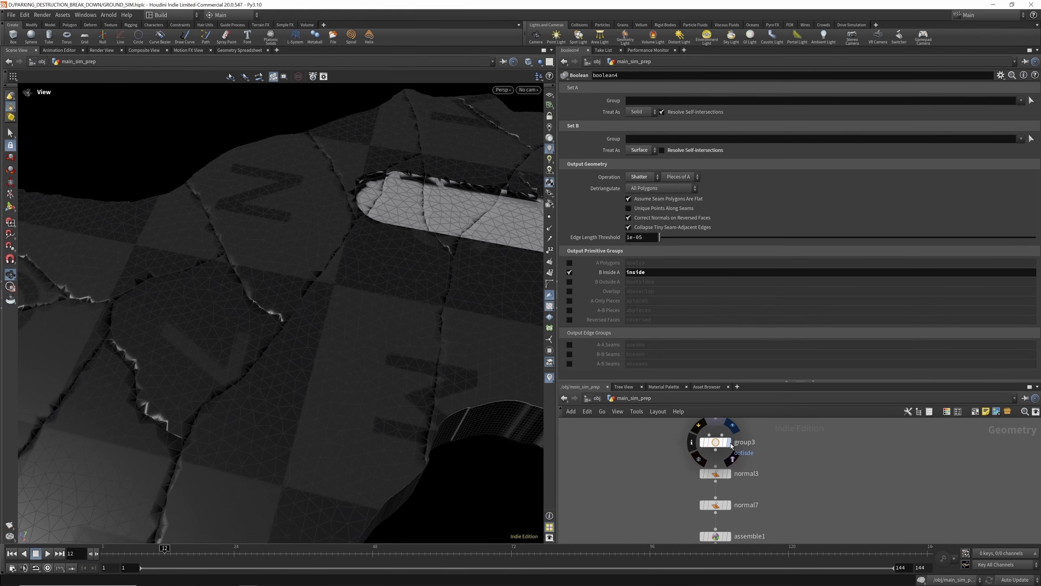
click(728, 442)
click(716, 442)
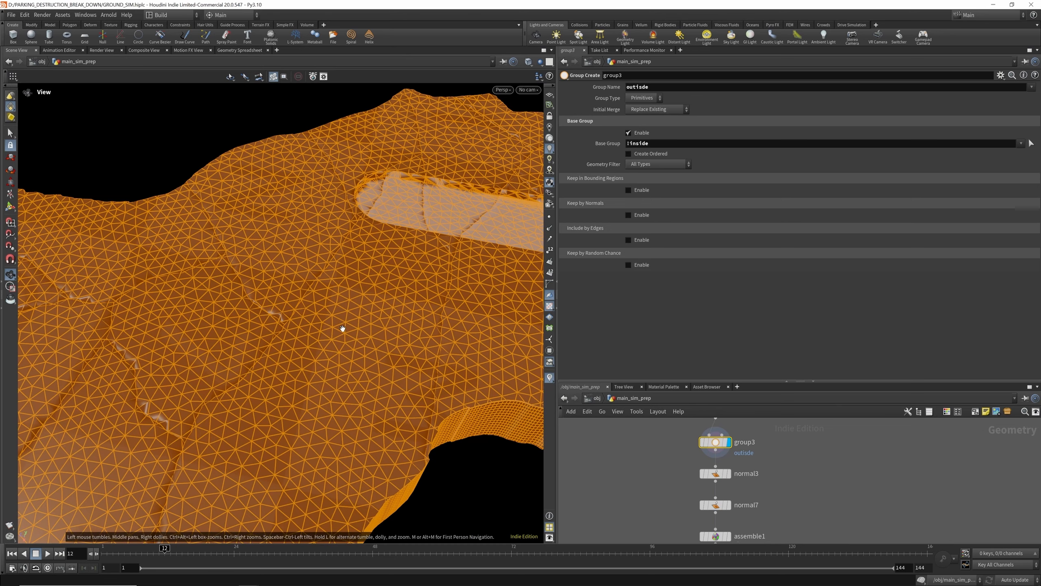
scroll(325, 238, down, 6)
scroll(717, 476, up, 2)
Display normal3 and normal7 in turn and compare their group settings and shading on the shattered ground.
click(732, 467)
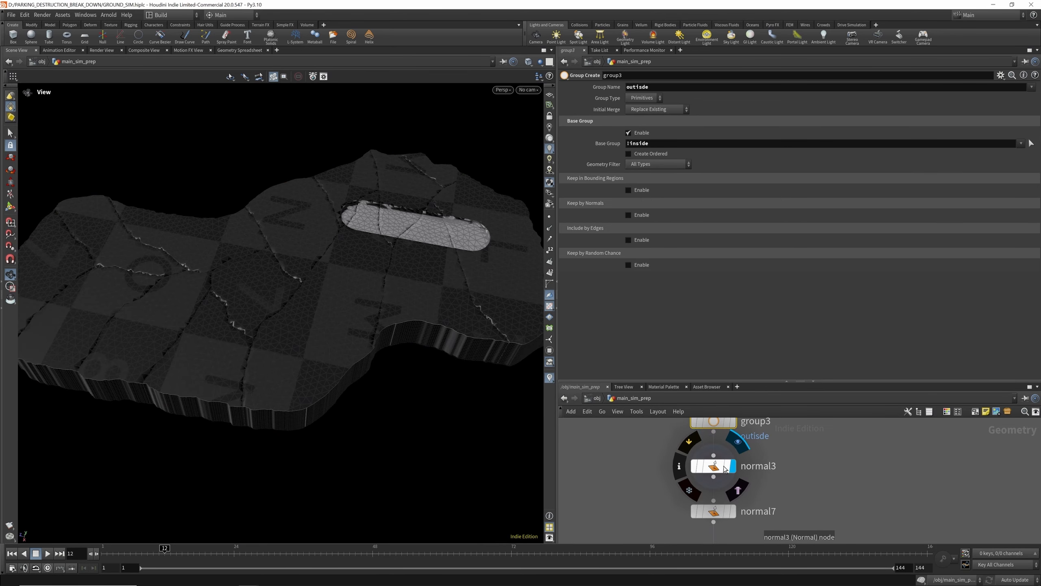
click(717, 467)
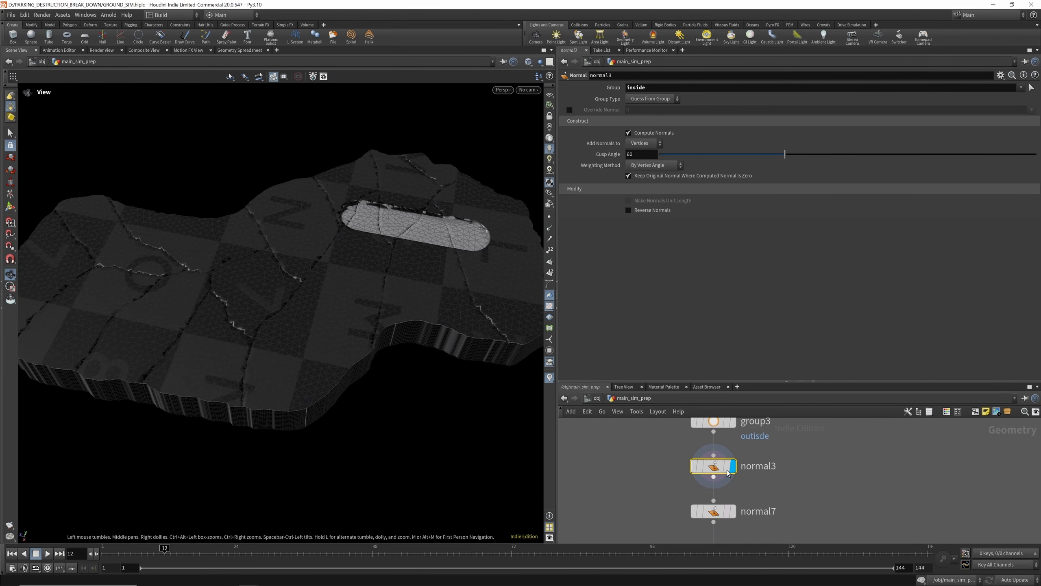
scroll(727, 471, down, 3)
scroll(726, 479, up, 3)
click(714, 477)
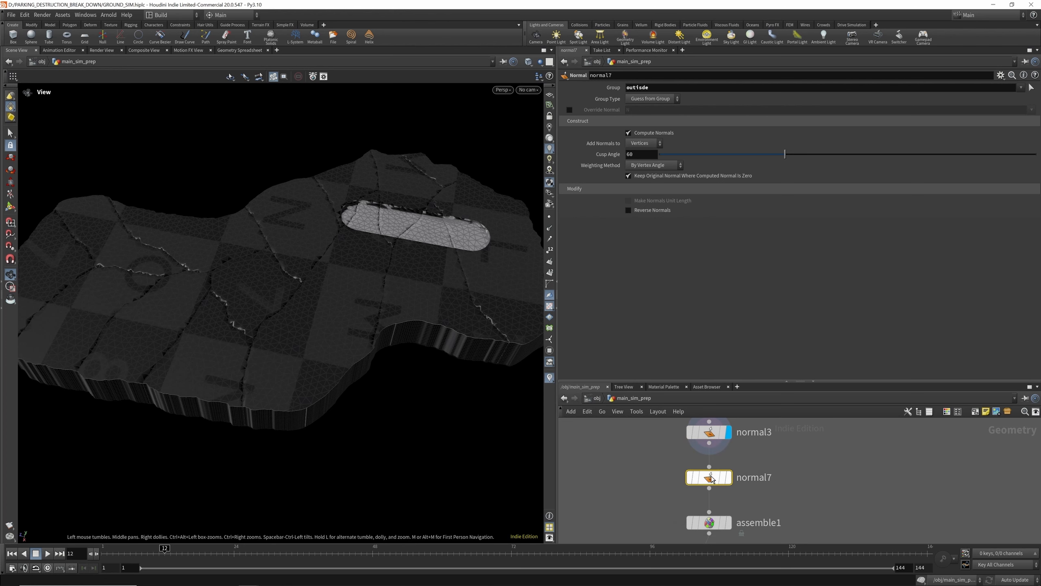
click(732, 438)
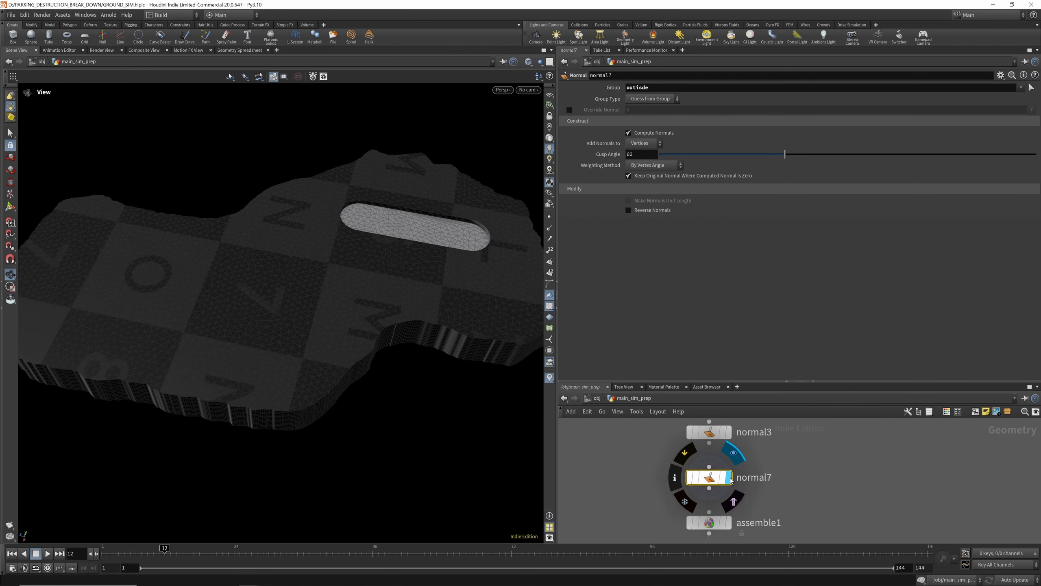
mouse_move(332, 271)
mouse_down()
mouse_move(349, 328)
mouse_move(322, 274)
mouse_up()
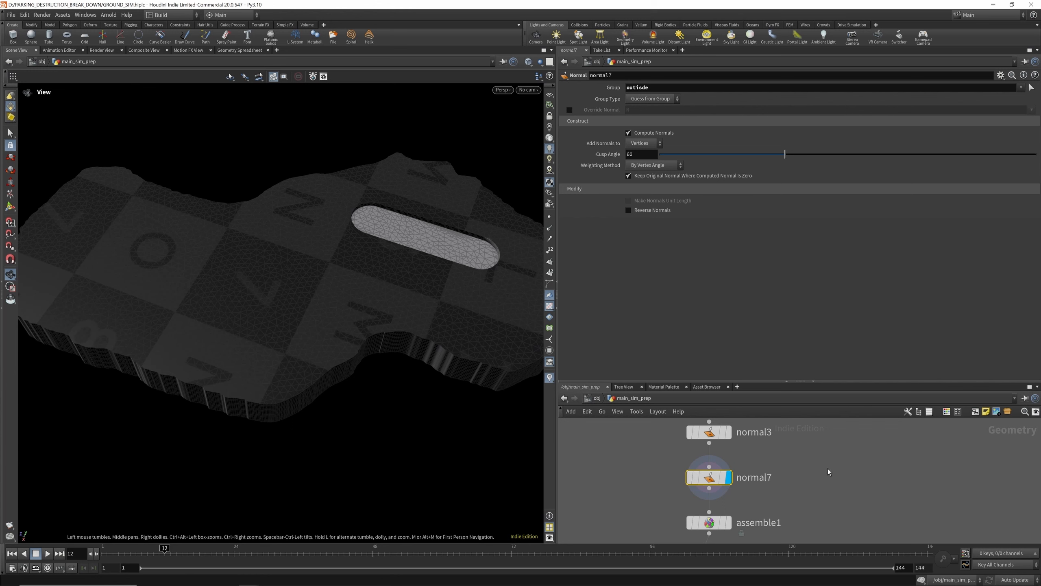
Display the assemble1 node and review its inside group, output prefix and name attribute settings.
key(Tab)
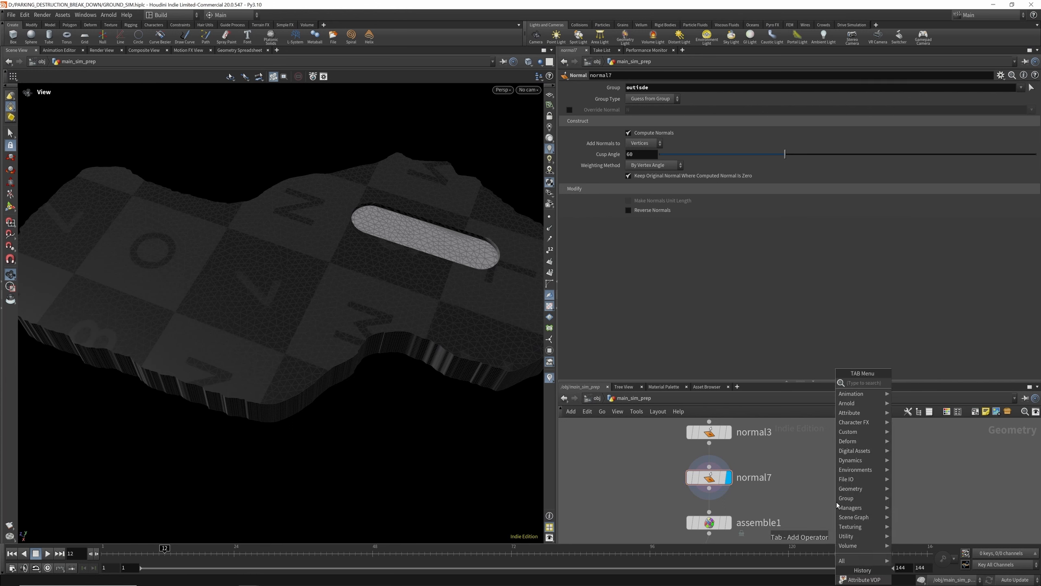
click(795, 487)
scroll(789, 459, down, 2)
middle_drag(756, 510, 765, 495)
scroll(765, 495, up, 1)
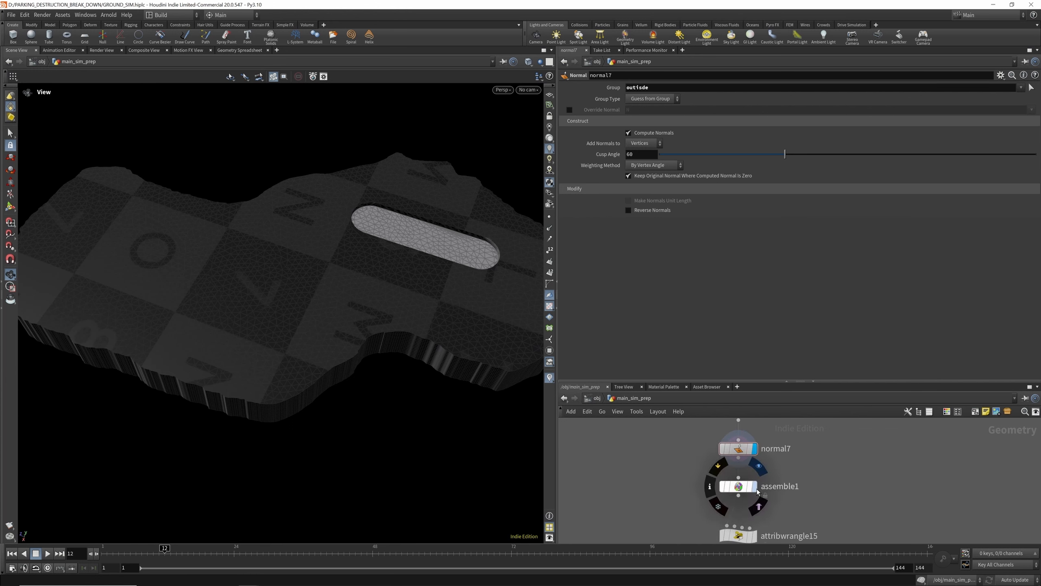
click(754, 486)
click(745, 484)
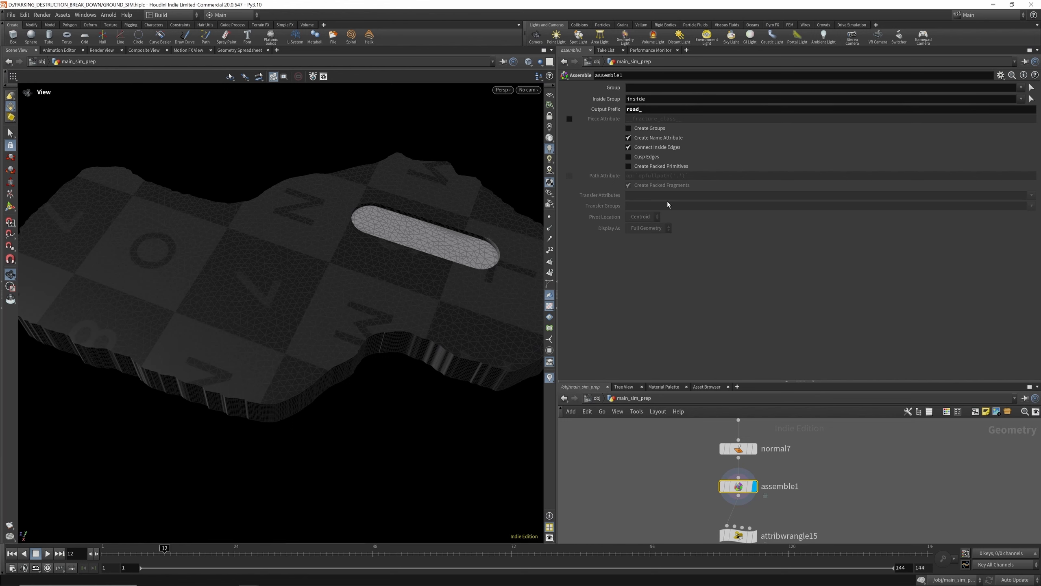
Add an Exploded View node beside assemble1, connect it to assemble1's output and display it.
drag(739, 452, 739, 446)
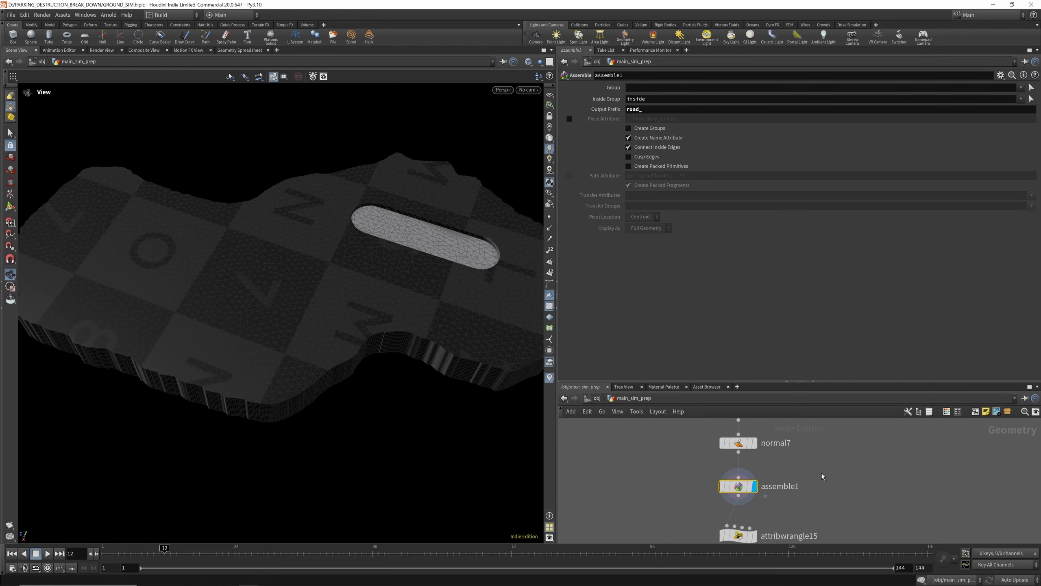
key(Tab)
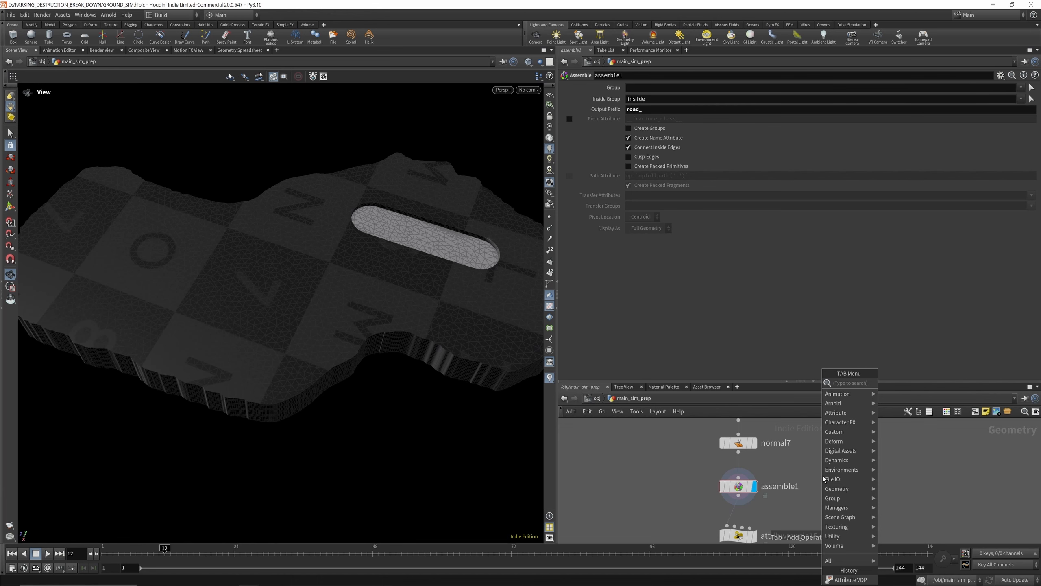
text(expl)
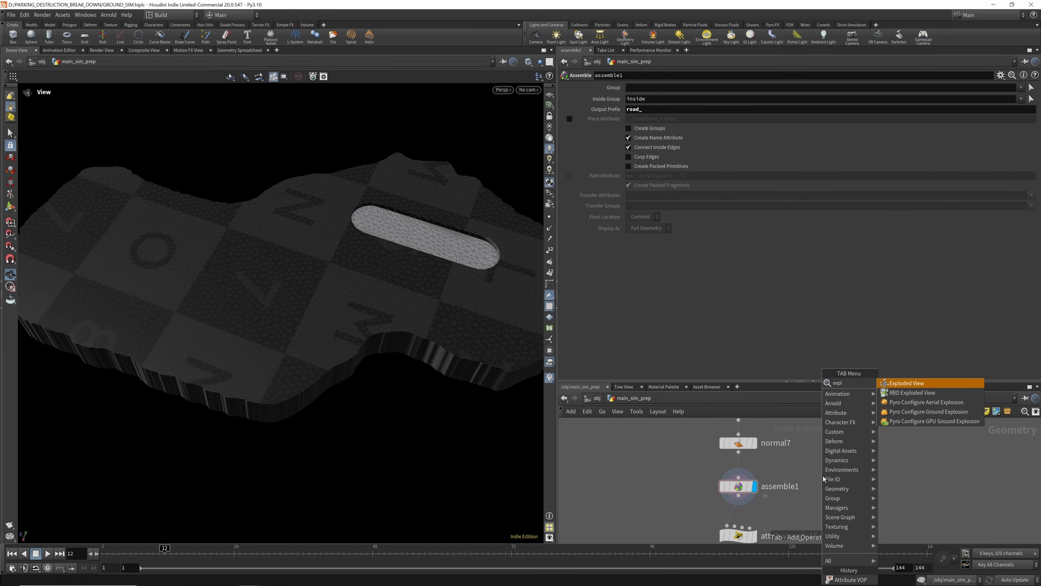
click(904, 384)
click(857, 498)
click(857, 489)
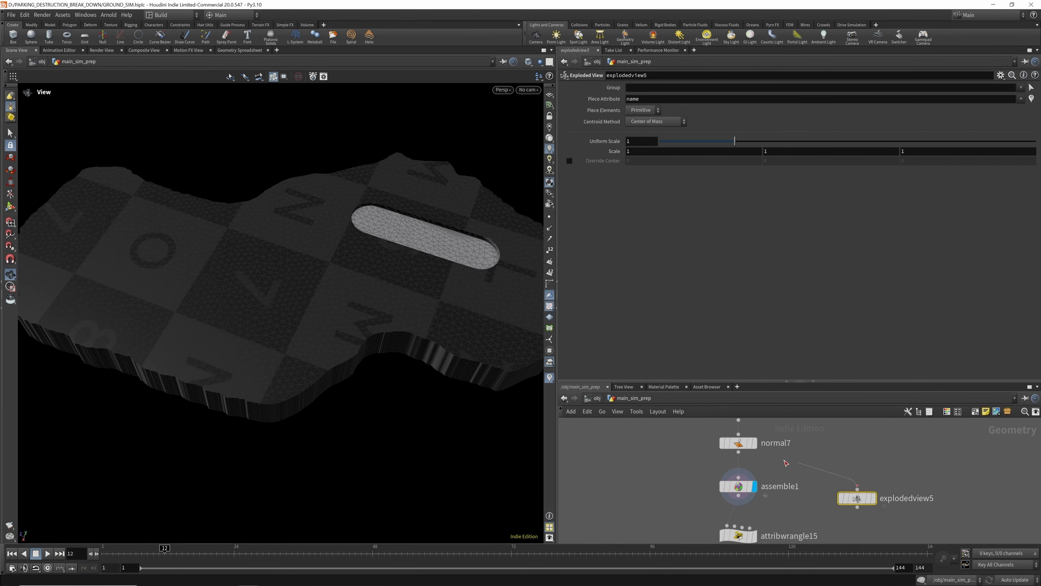
click(739, 496)
click(872, 498)
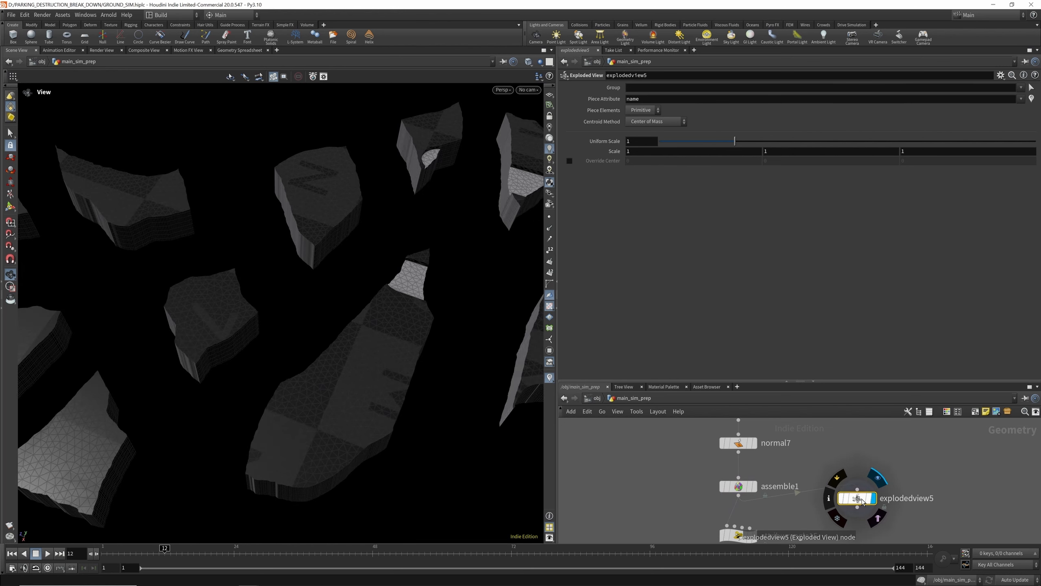
Reduce the Exploded View node's uniform scale to 0.325 so the road pieces sit closer together.
mouse_move(735, 141)
mouse_down()
mouse_move(672, 141)
mouse_move(717, 142)
mouse_up()
scroll(242, 354, down, 5)
drag(242, 353, 366, 306)
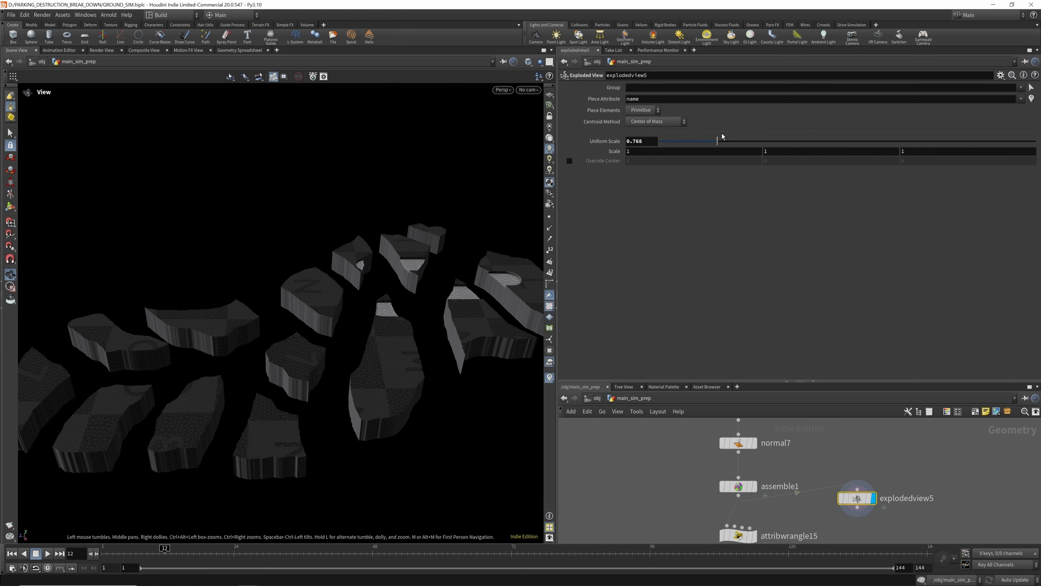
drag(722, 137, 684, 155)
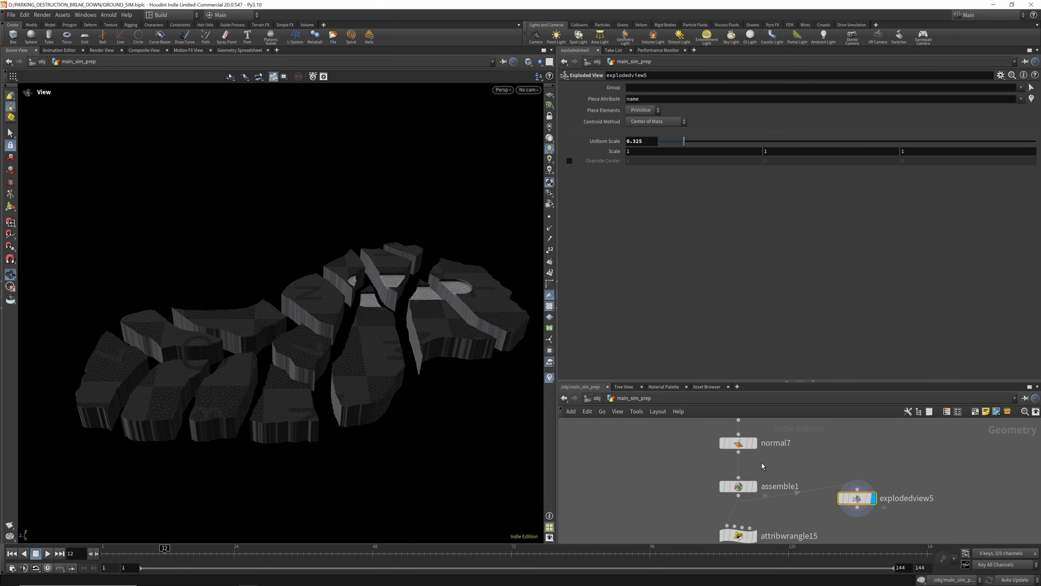
Toggle the bypass of assemble1 on and off repeatedly to compare the exploded view with and without it.
click(720, 471)
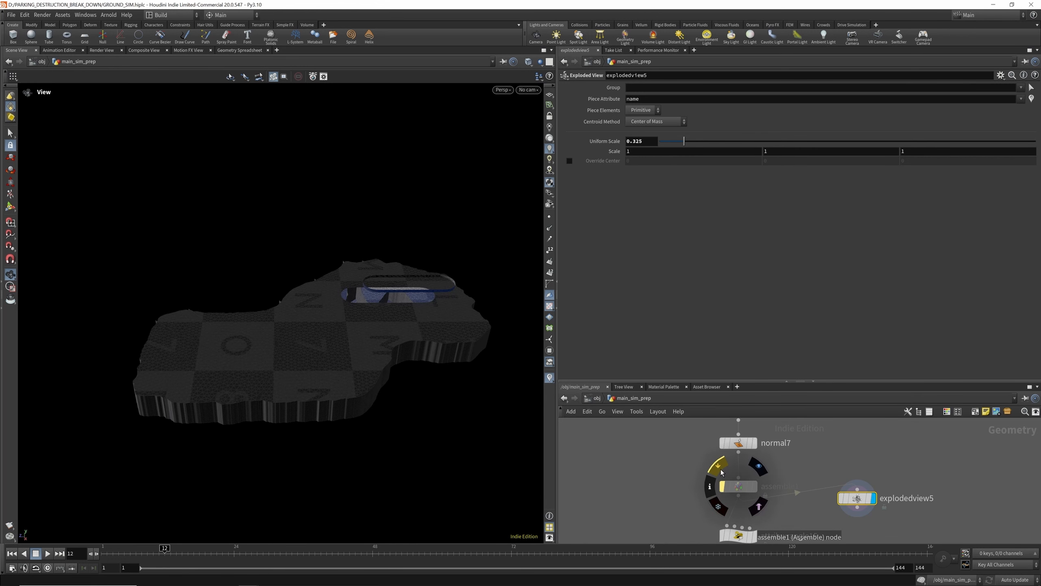
click(720, 471)
click(720, 471)
click(720, 471)
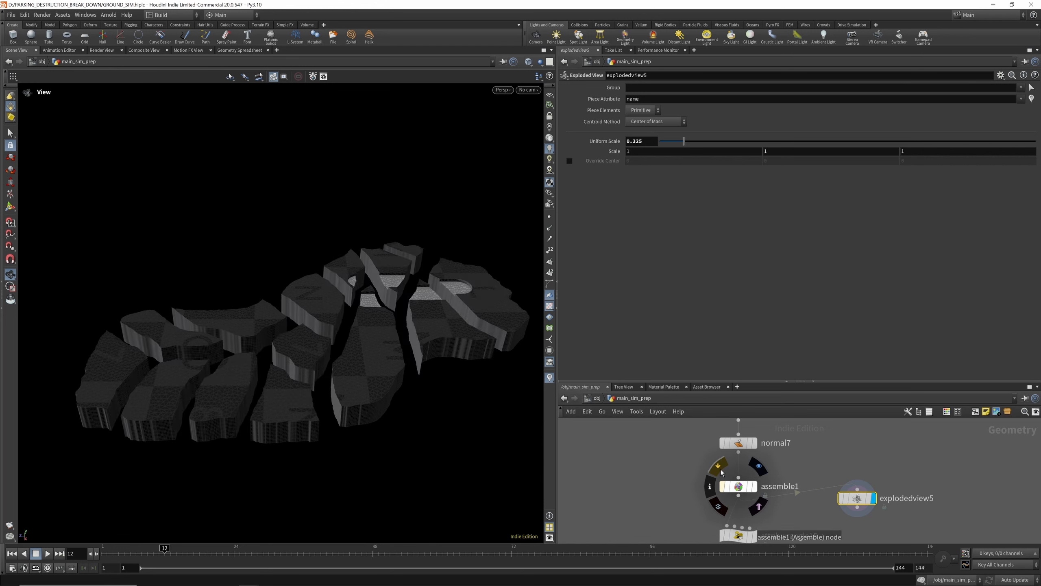
click(720, 471)
click(720, 471)
click(721, 471)
click(721, 471)
drag(392, 314, 401, 336)
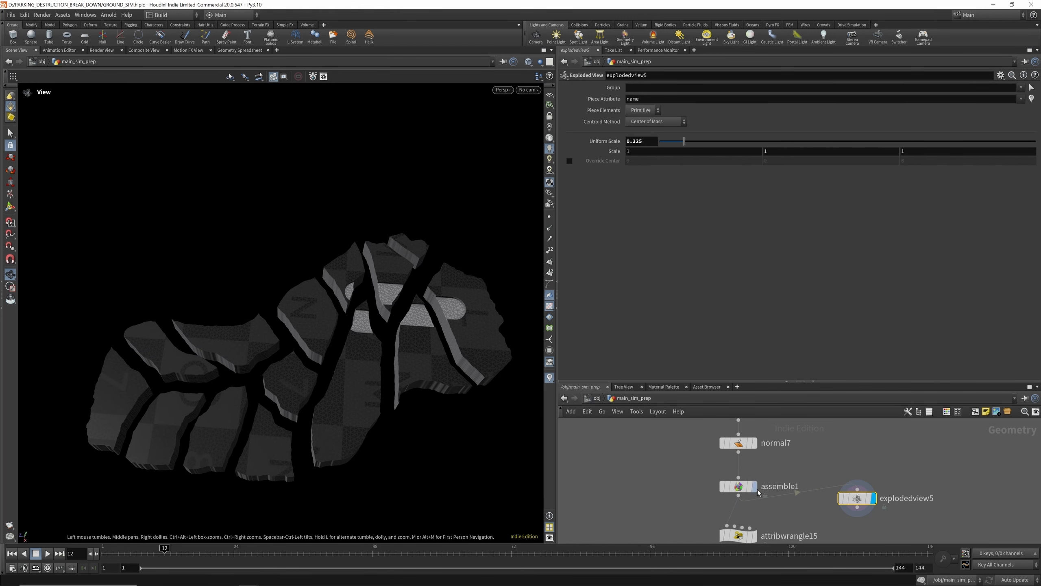
Toggle Create Name Attribute off and back on in assemble1 to check its effect on the exploded pieces.
click(738, 486)
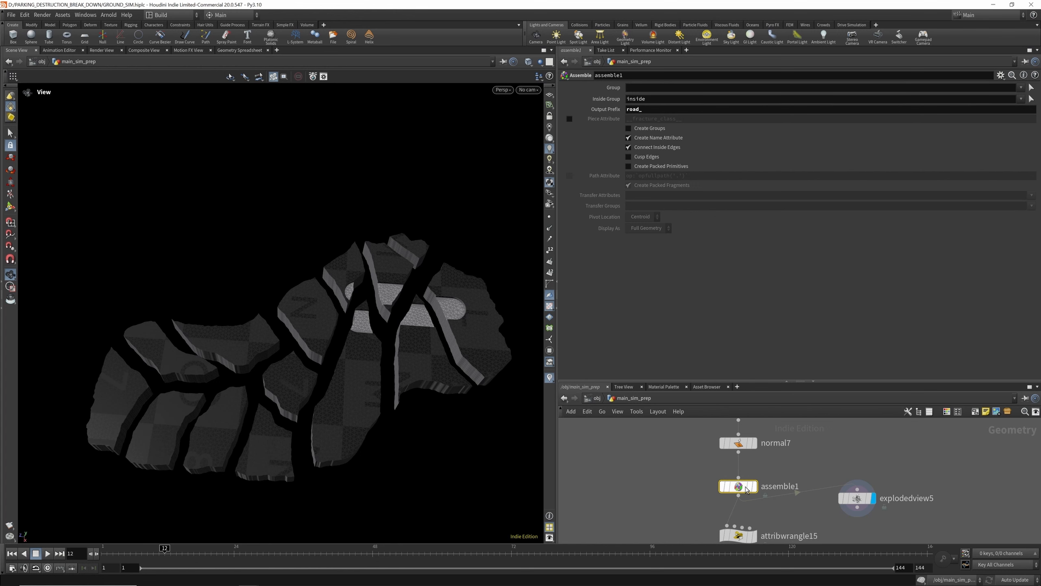
click(628, 138)
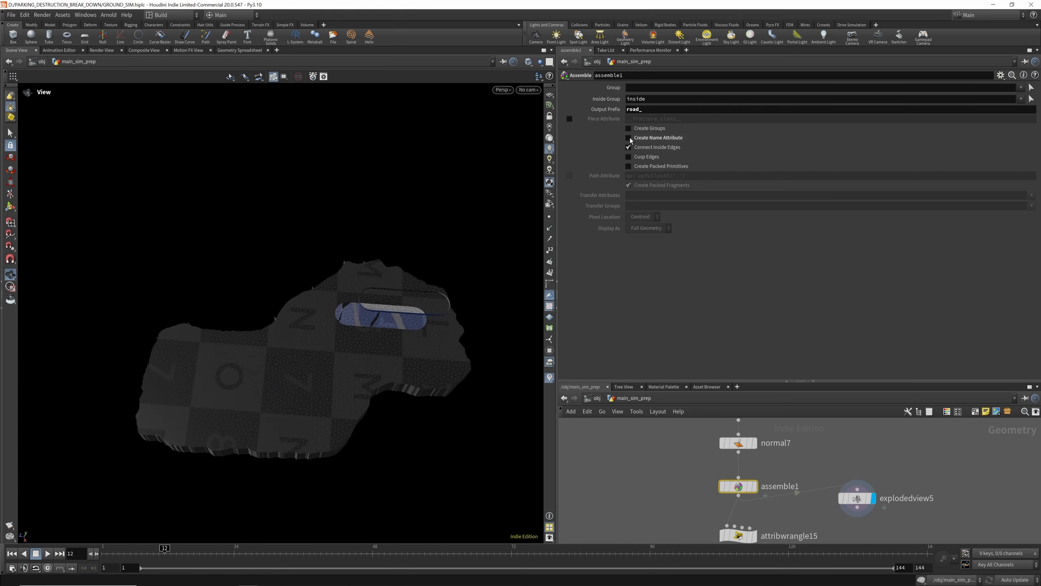
click(629, 138)
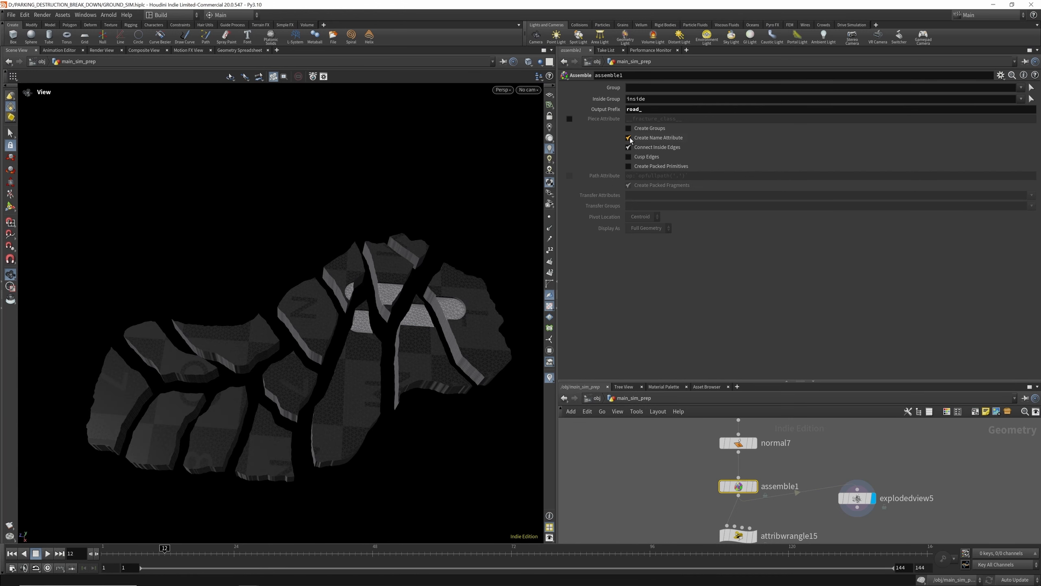
click(628, 138)
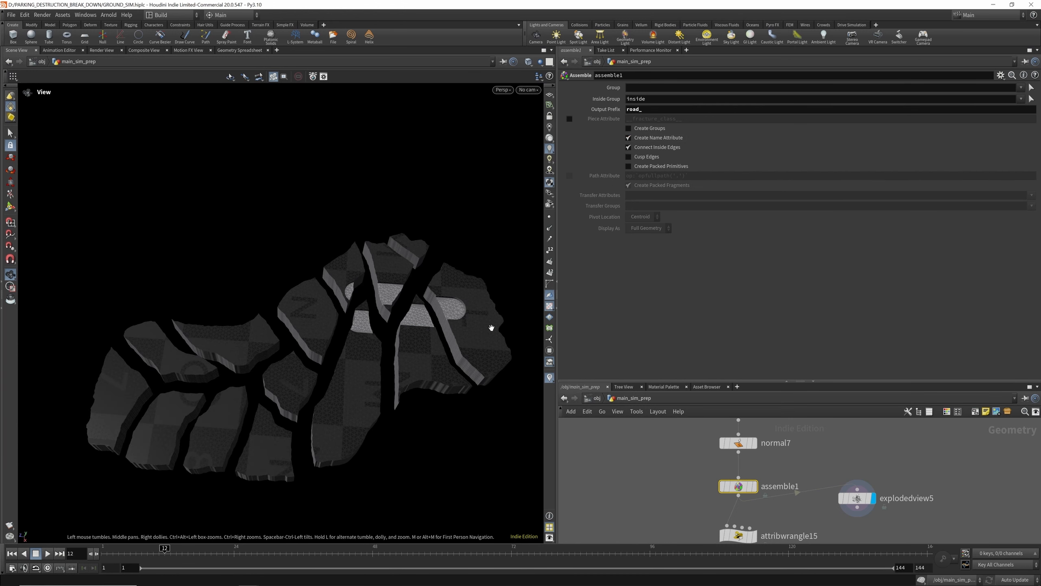
drag(493, 325, 451, 349)
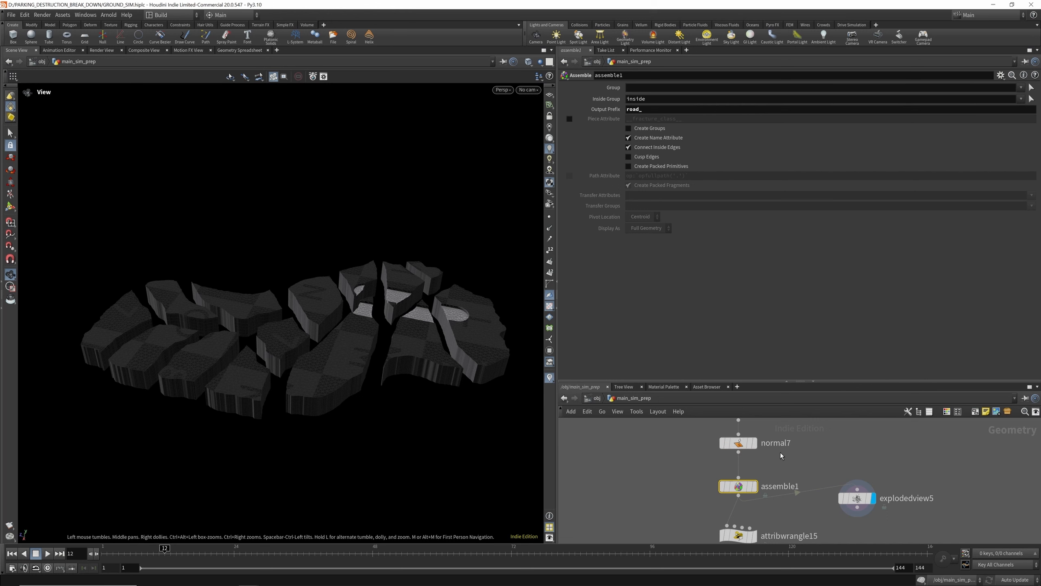
Display the attribwrangle15 node below assemble1 and review its expression storing the original piece name.
scroll(742, 451, down, 3)
scroll(754, 491, up, 3)
key(r)
click(754, 491)
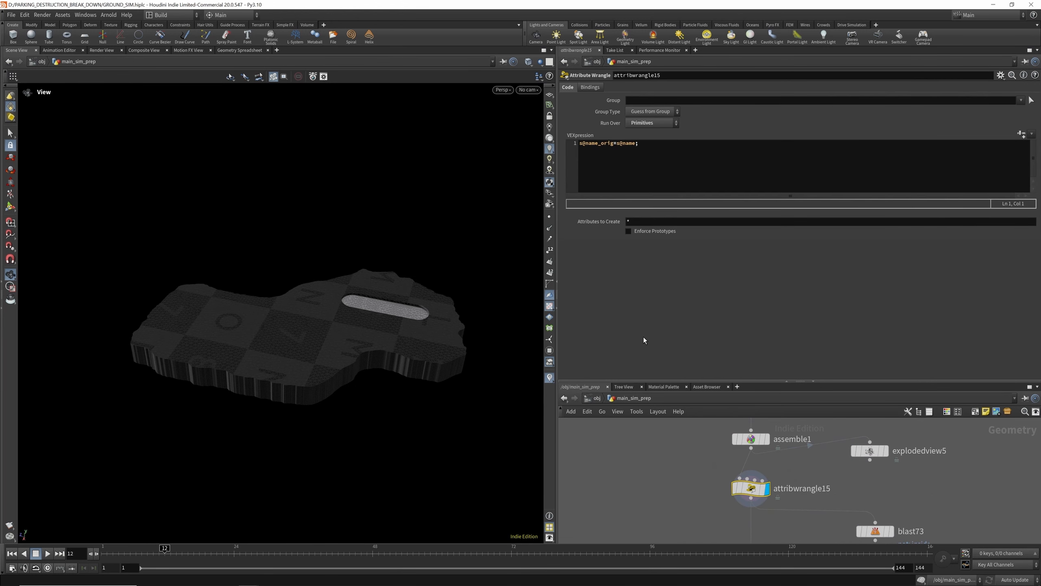
drag(337, 319, 337, 342)
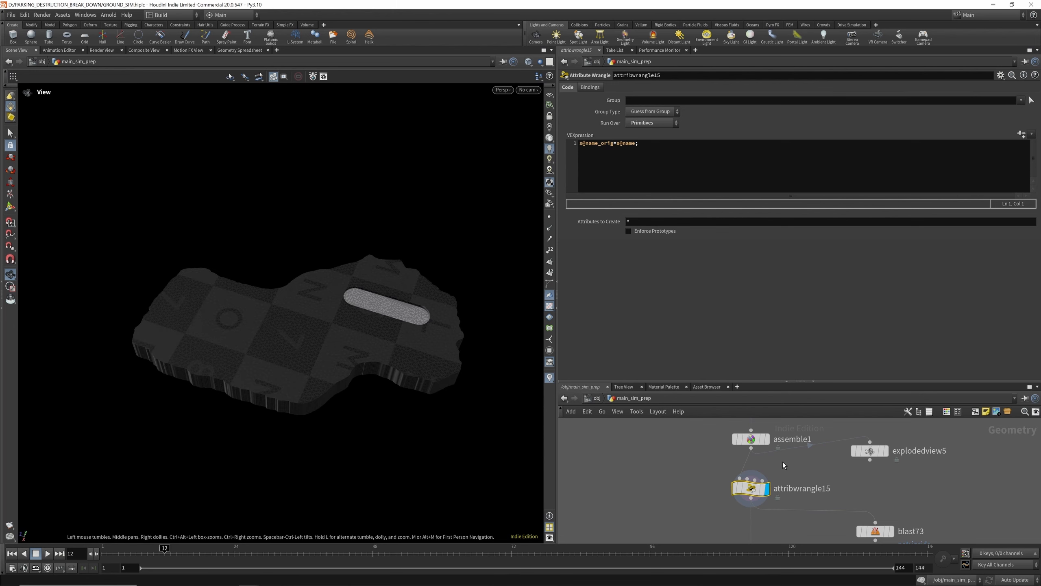
scroll(781, 457, down, 4)
scroll(780, 455, up, 3)
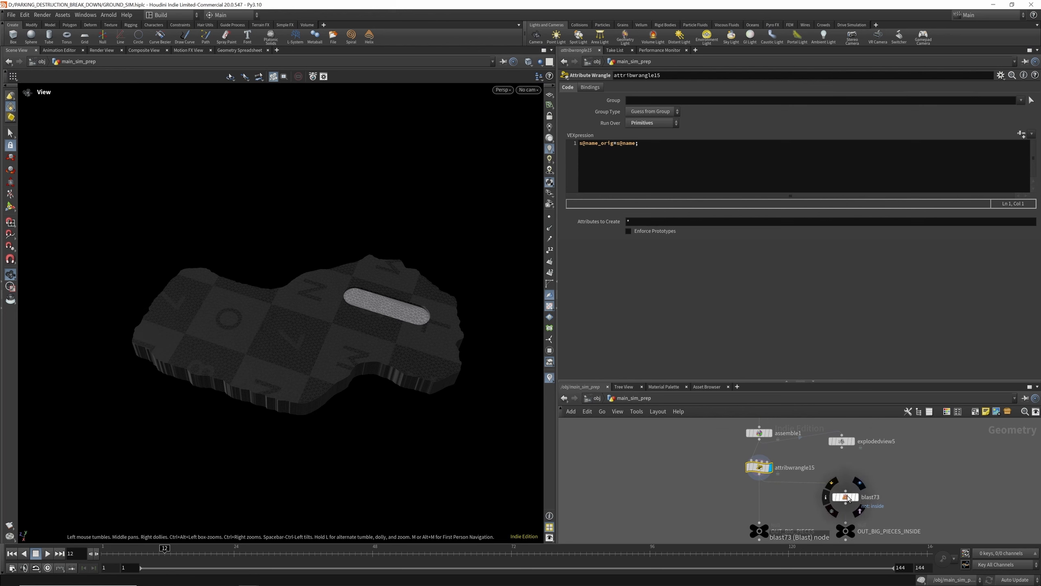
Display the blast73 node and inspect the interior crack faces kept by its inside group.
click(859, 498)
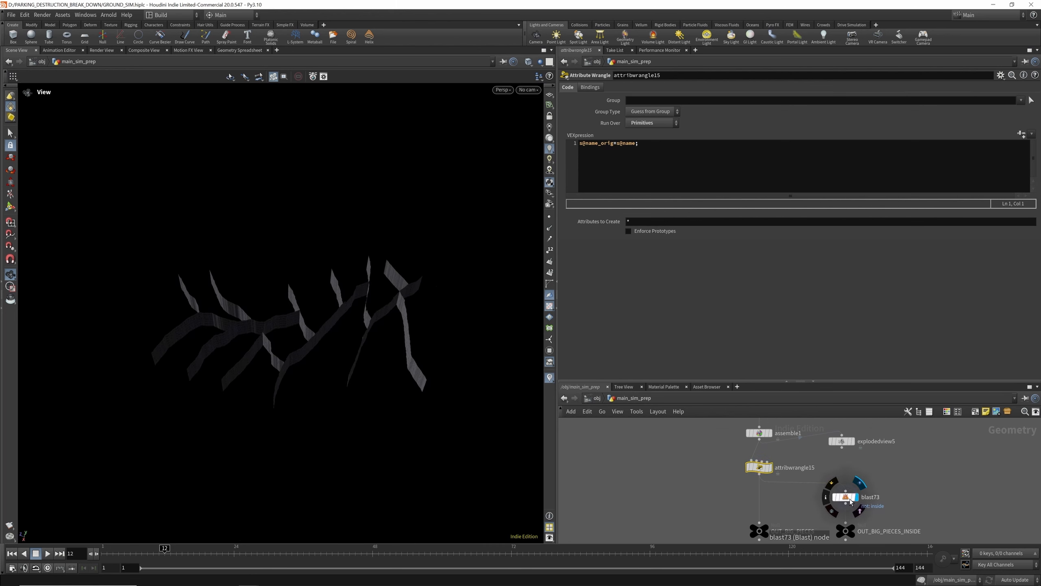
click(849, 500)
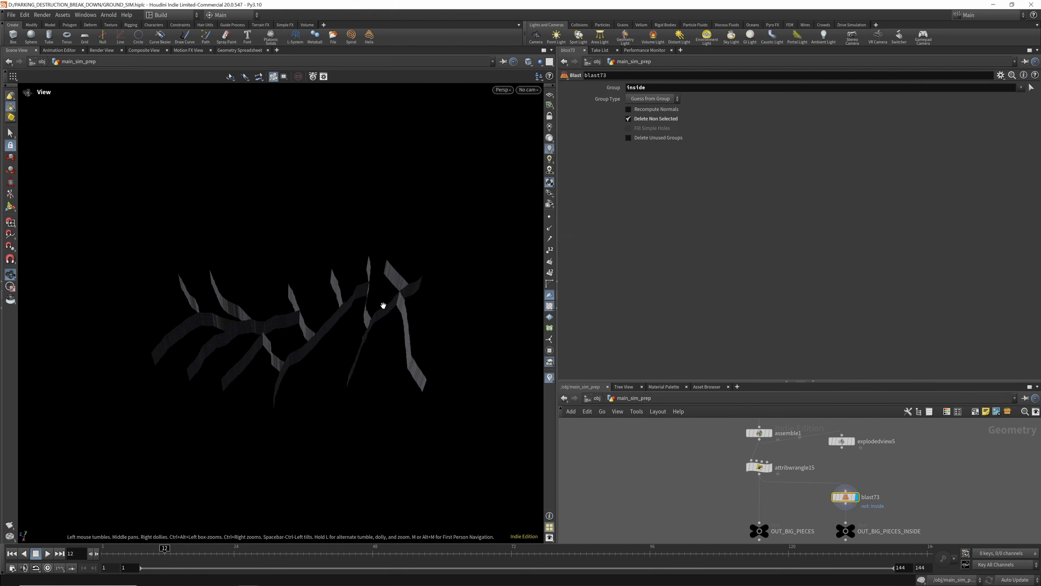
scroll(383, 306, up, 8)
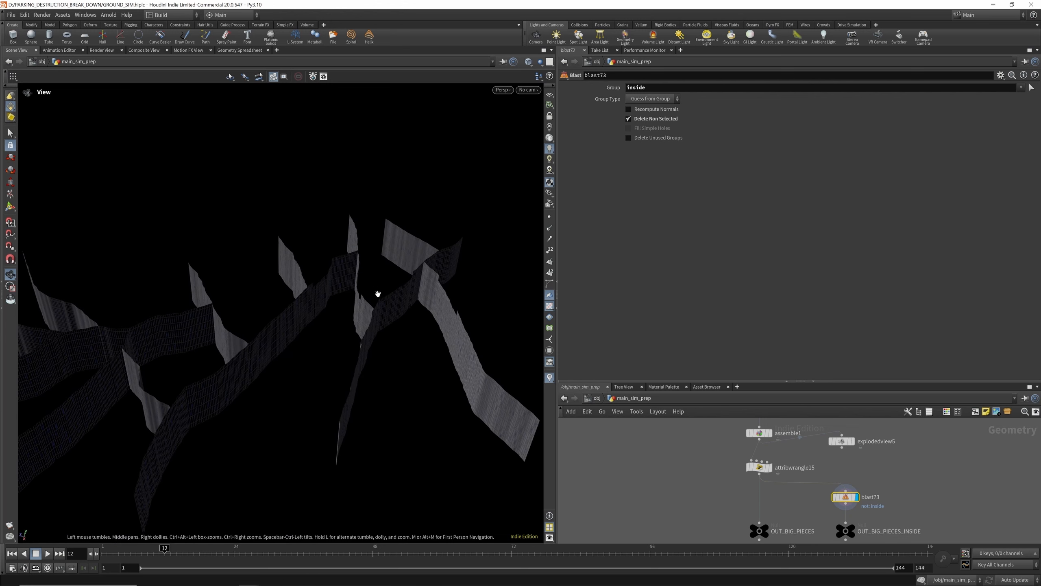
scroll(856, 477, down, 2)
scroll(811, 506, up, 3)
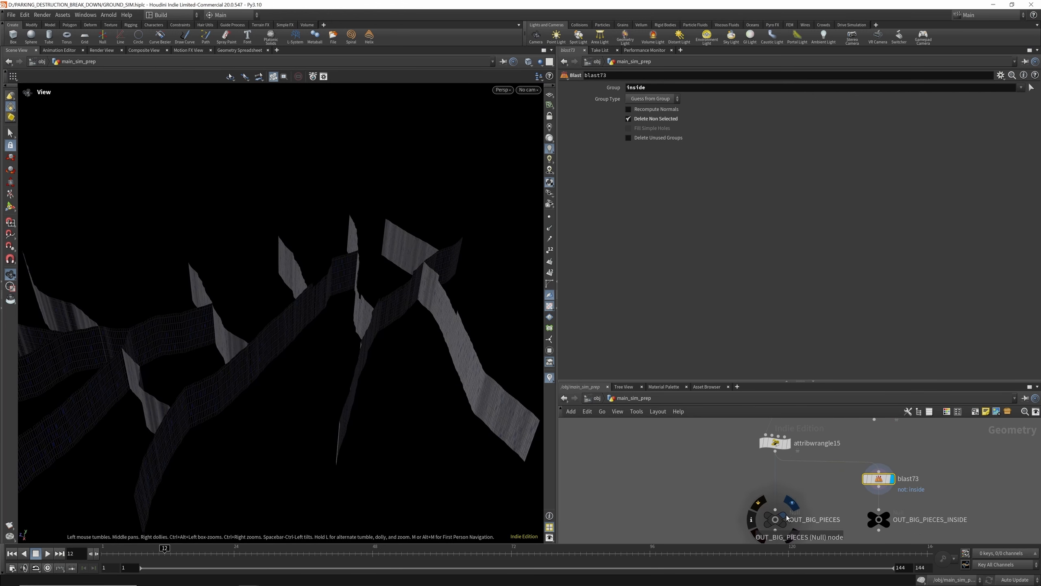
Display OUT_BIG_PIECES, and move the explodedview5 node beside it and display the exploded road pieces.
click(784, 518)
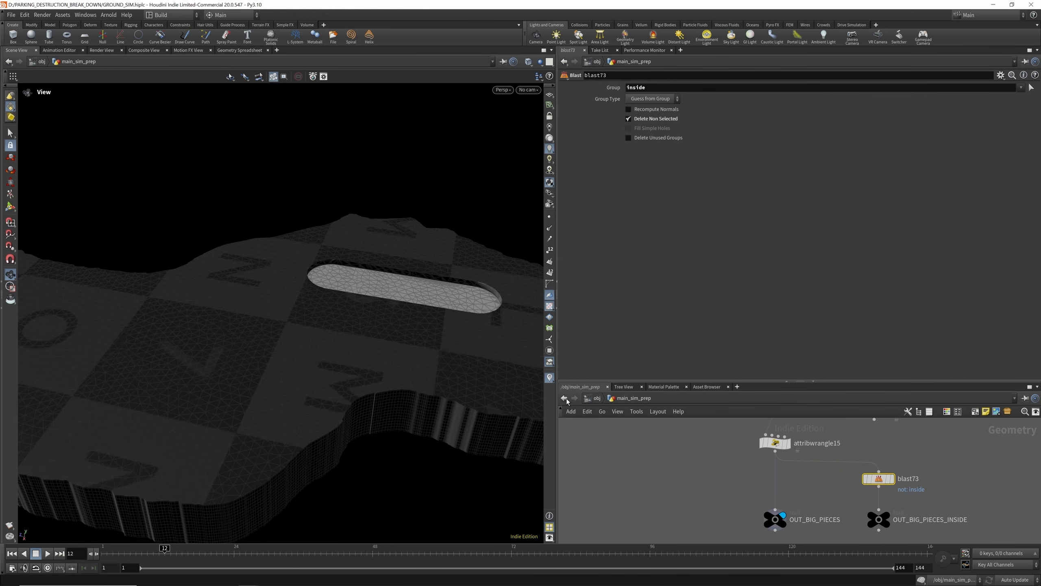
scroll(421, 308, down, 8)
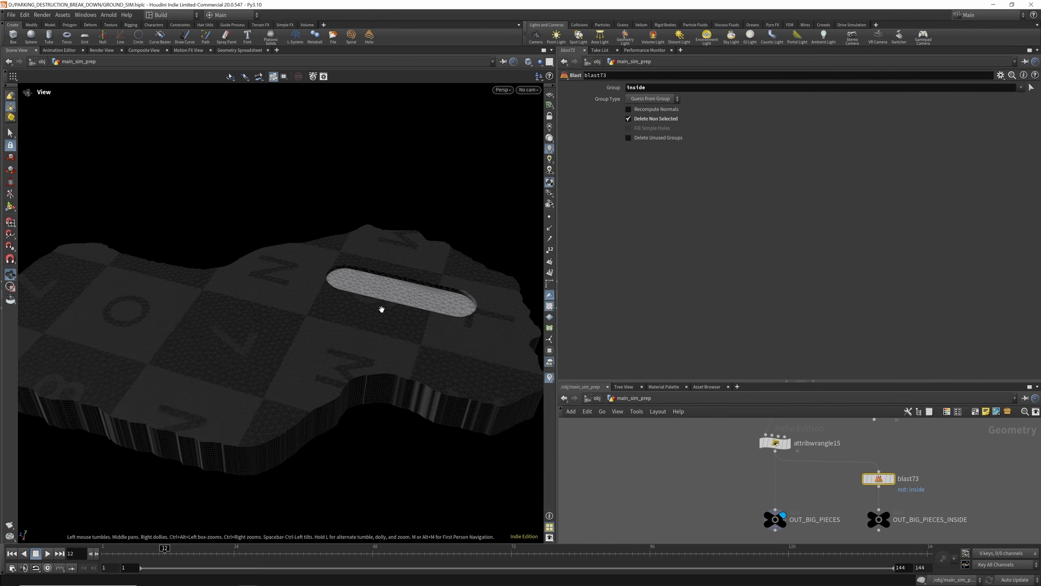
scroll(800, 480, down, 2)
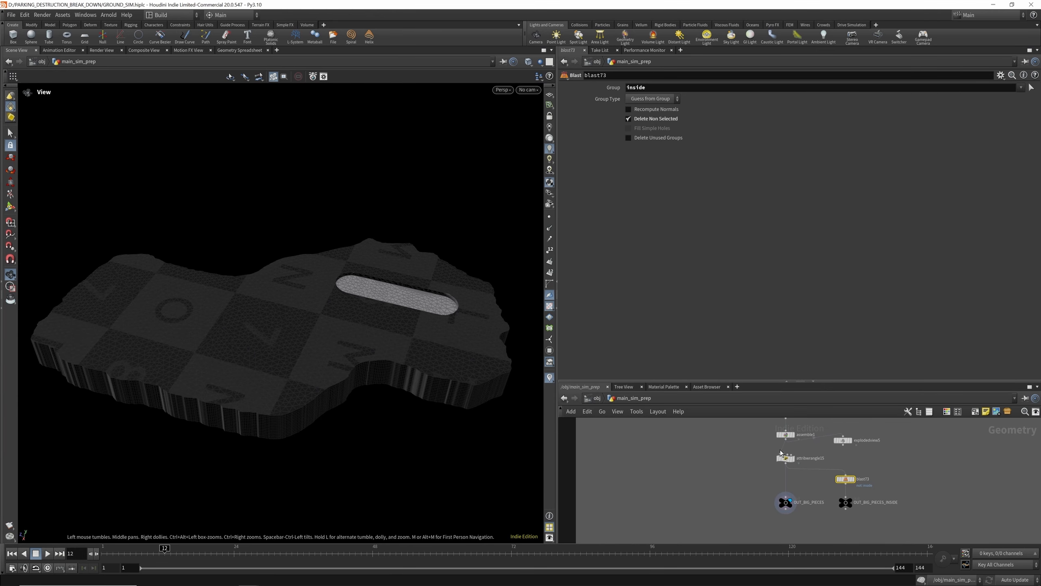
drag(843, 440, 731, 508)
key(r)
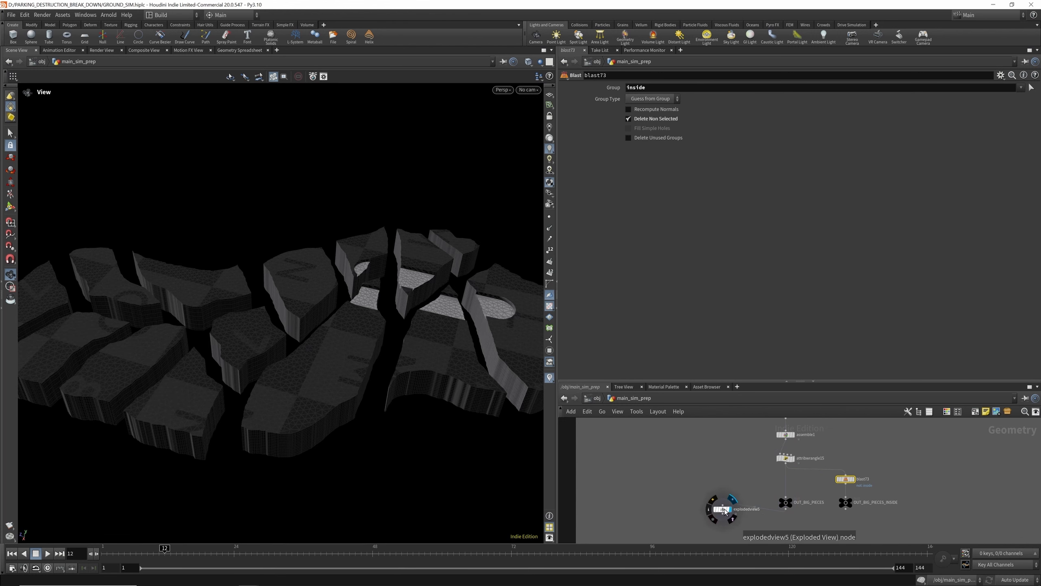
Enlarge the network editor and locate the COLLISIONS section of main_sim_prep.
scroll(740, 487, down, 3)
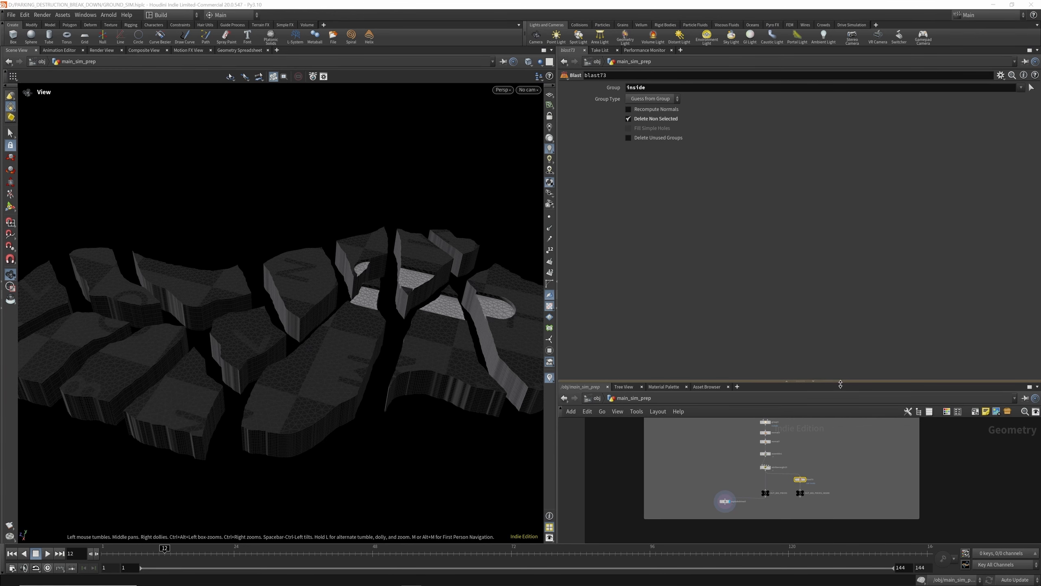
drag(839, 382, 839, 219)
scroll(750, 347, down, 6)
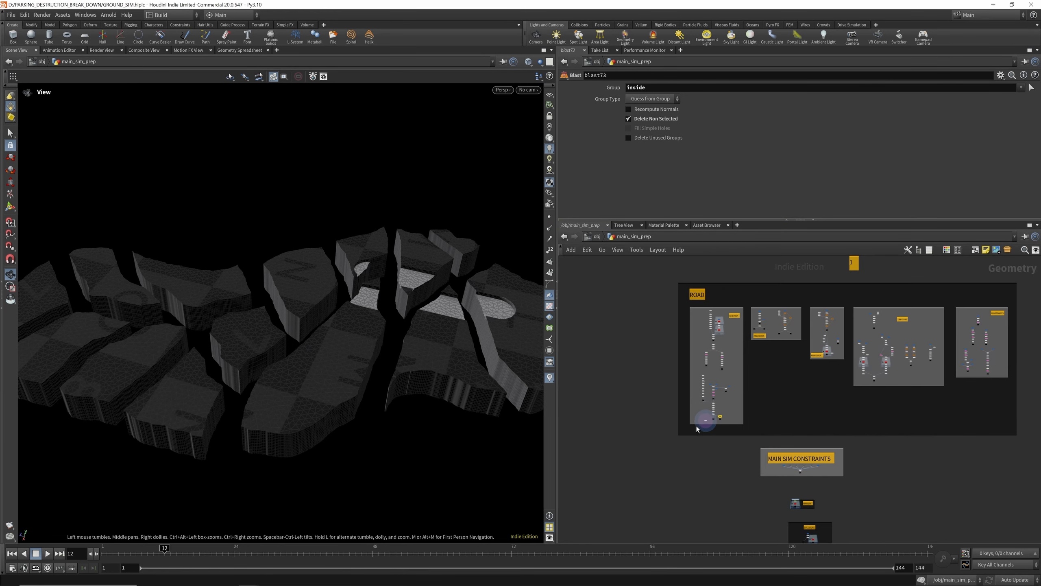
scroll(750, 344, up, 4)
scroll(741, 364, down, 3)
scroll(742, 365, up, 7)
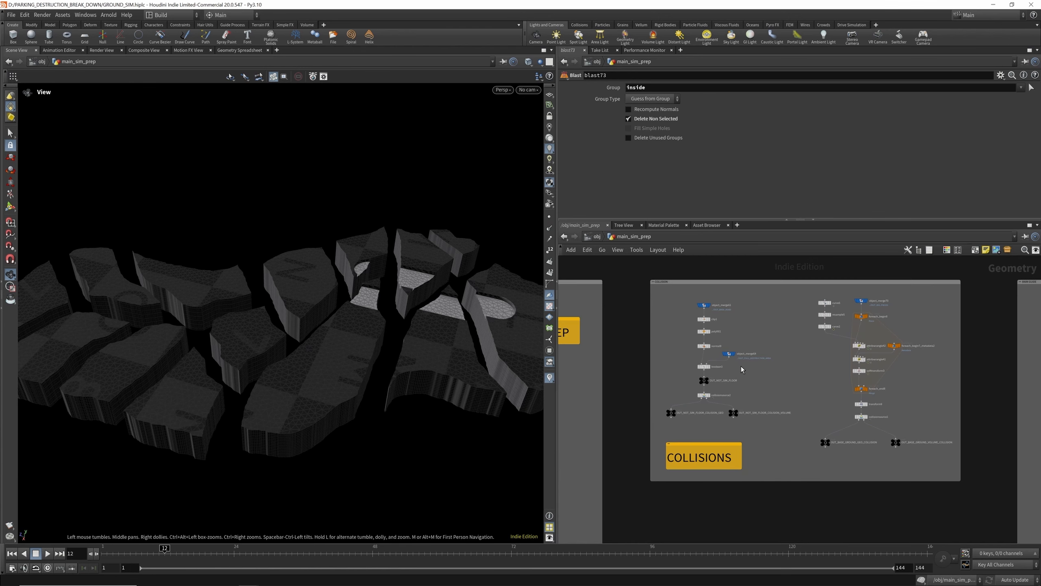
scroll(720, 347, up, 5)
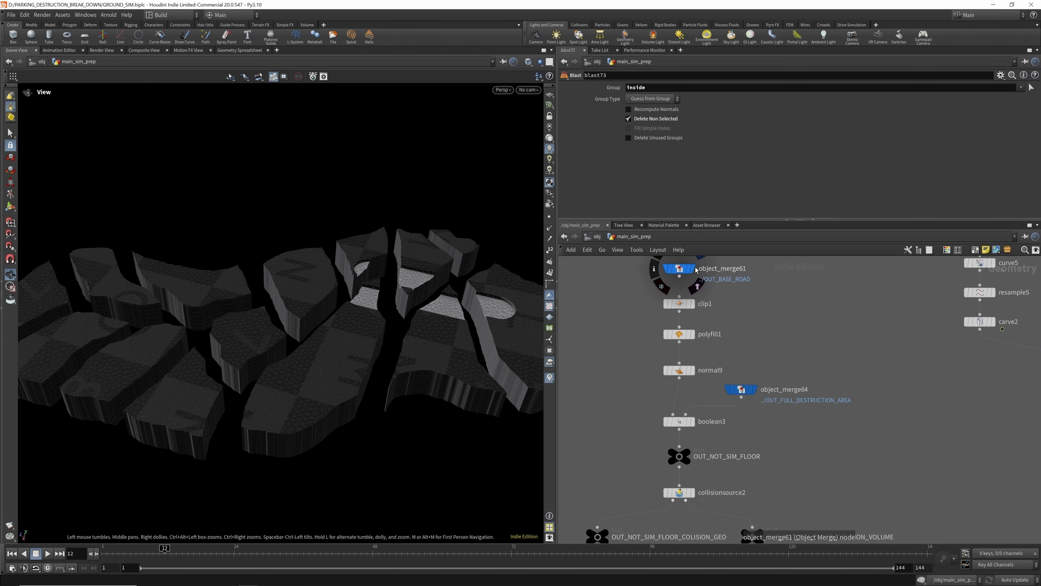
Display object_merge61 and its clip1 node to compare the full base road with the clipped version.
click(696, 270)
scroll(232, 327, down, 10)
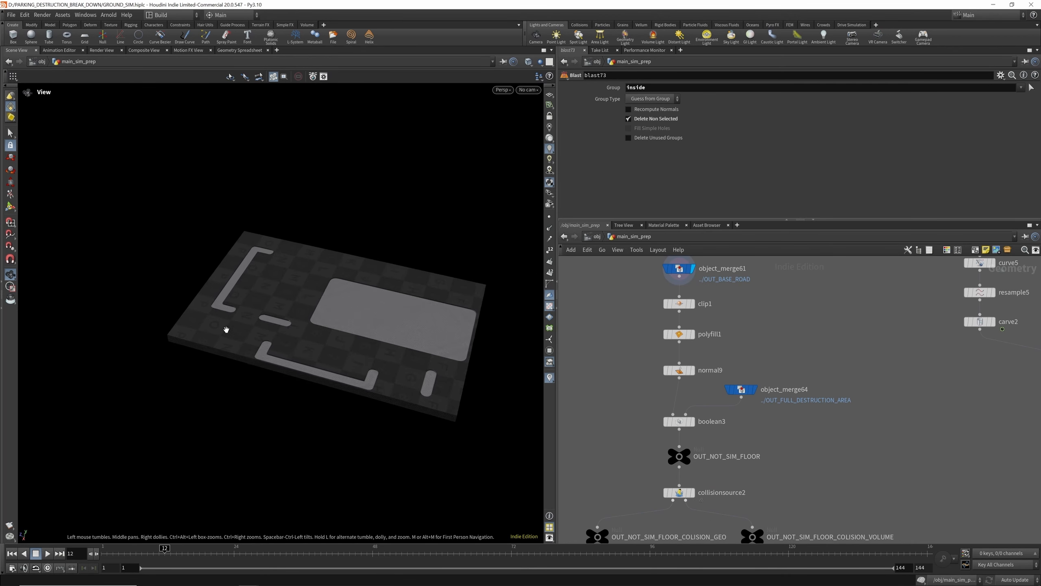
click(693, 304)
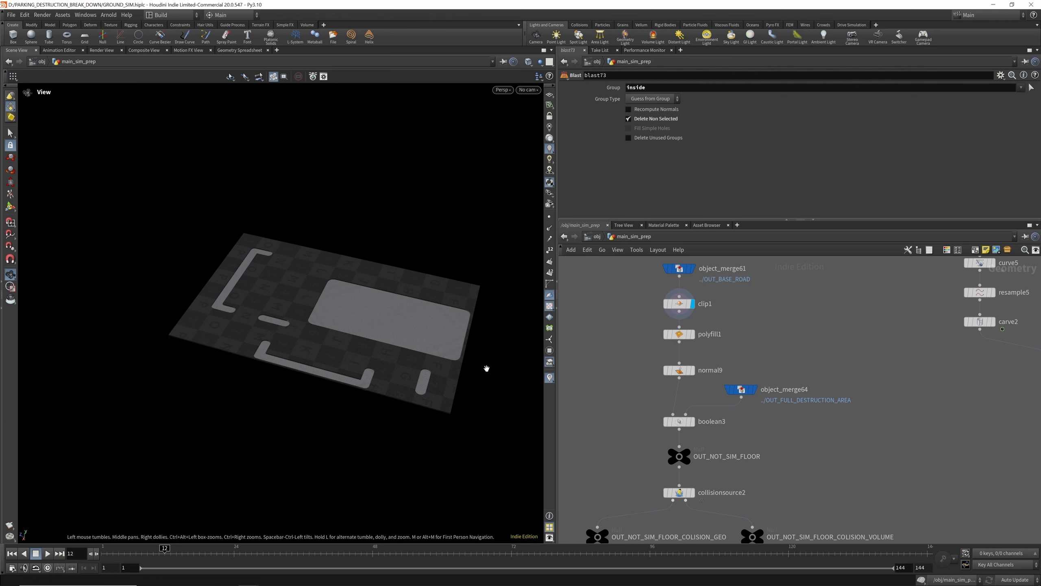
drag(486, 368, 437, 312)
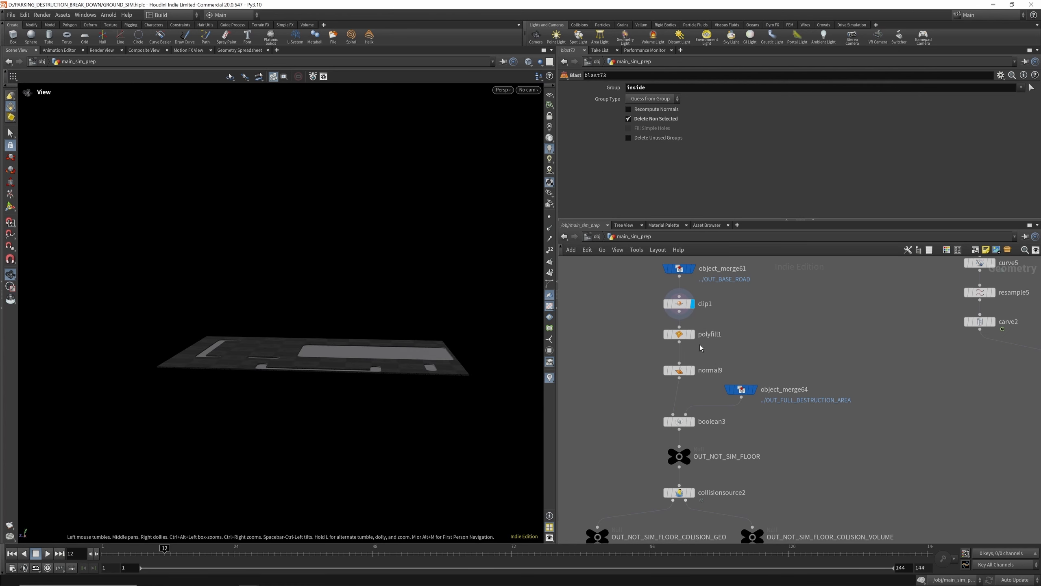
Compare polyfill1 with clip1 from below to examine how the clipped road's underside is closed.
scroll(700, 348, up, 3)
click(693, 334)
drag(430, 367, 393, 323)
scroll(403, 388, up, 6)
click(691, 279)
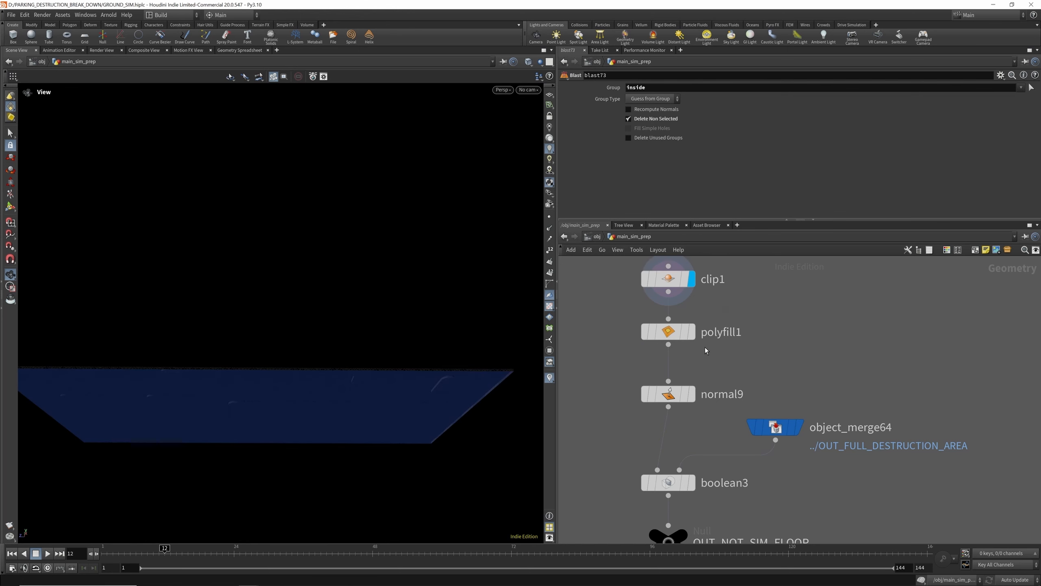
click(697, 334)
drag(406, 369, 408, 425)
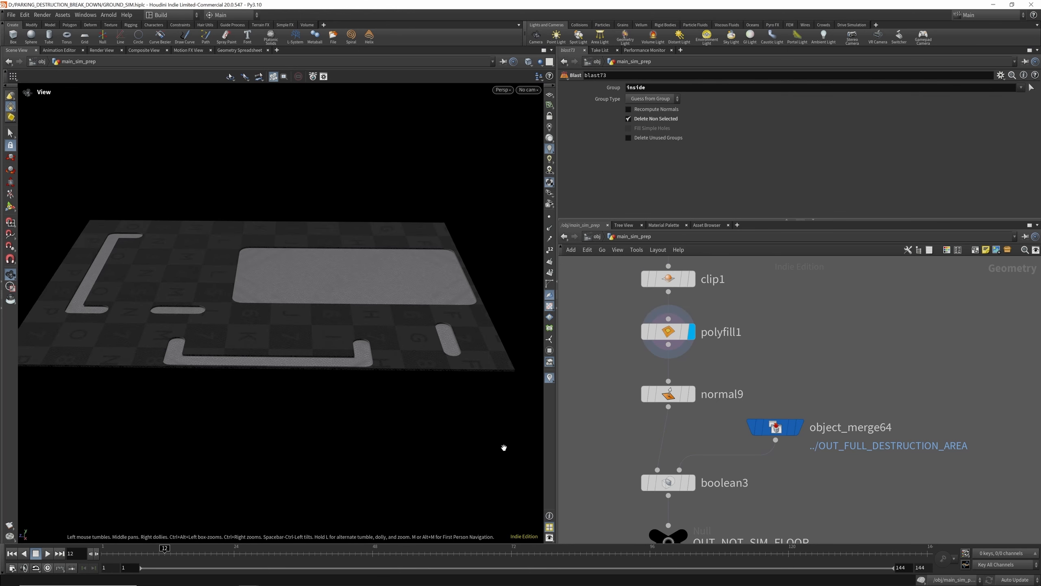
Display the normal9 node and review its normal settings for the filled road.
click(693, 394)
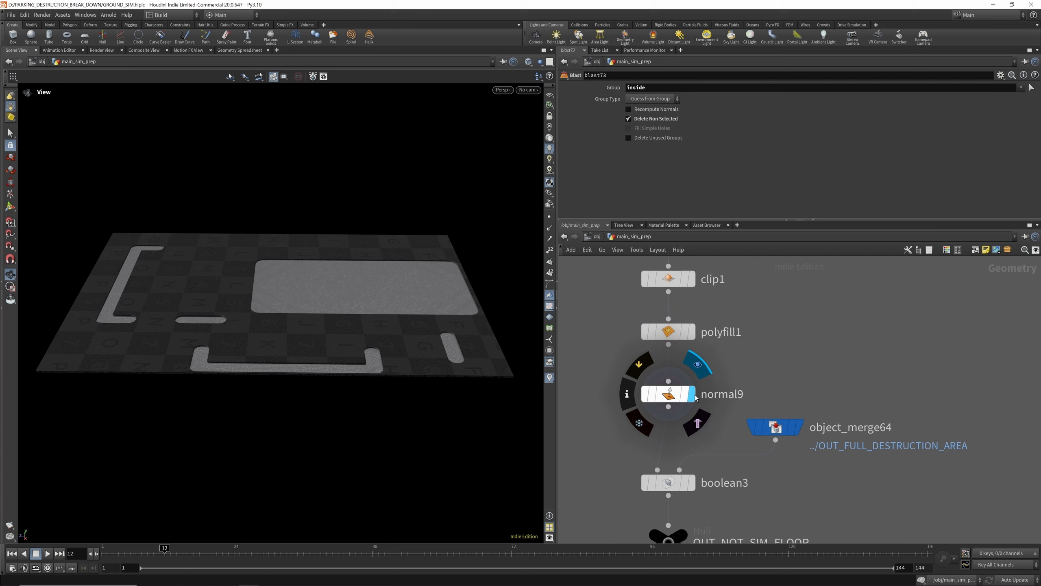
click(673, 395)
scroll(696, 394, down, 2)
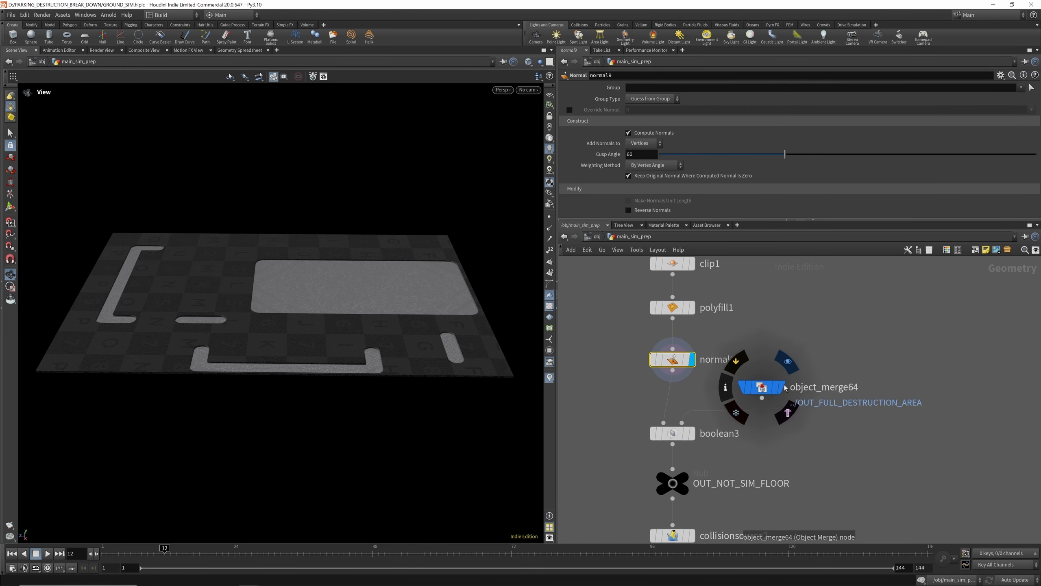
Display object_merge64's full destruction area and the boolean3 result that subtracts it from the road.
click(784, 386)
click(762, 387)
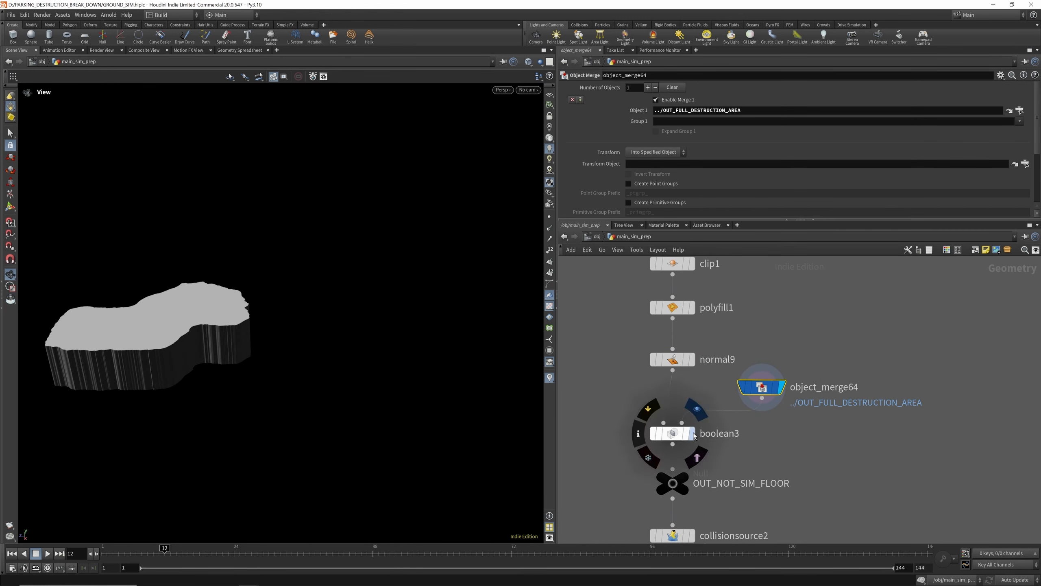
alt+drag(365, 370, 230, 310)
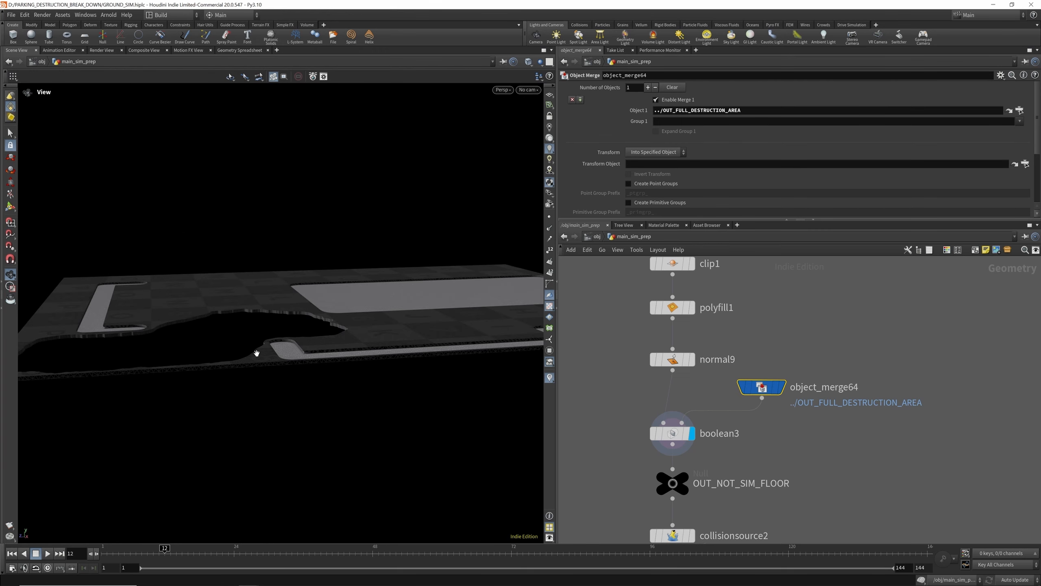
Display the collisionsource2 node and review its geometry settings and two outputs.
scroll(592, 444, down, 4)
scroll(662, 439, up, 3)
click(661, 437)
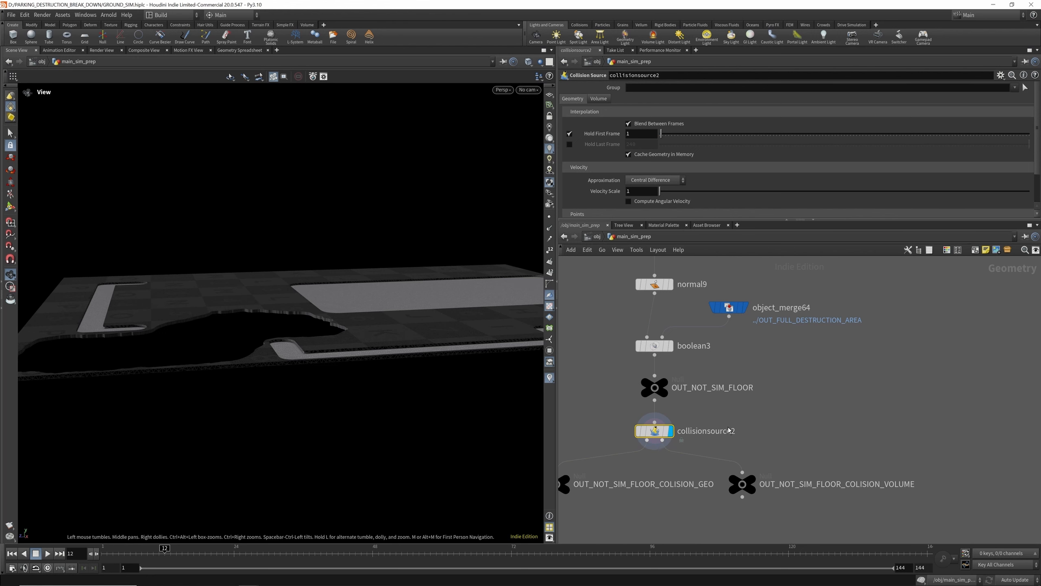
scroll(779, 472, down, 4)
scroll(678, 456, up, 4)
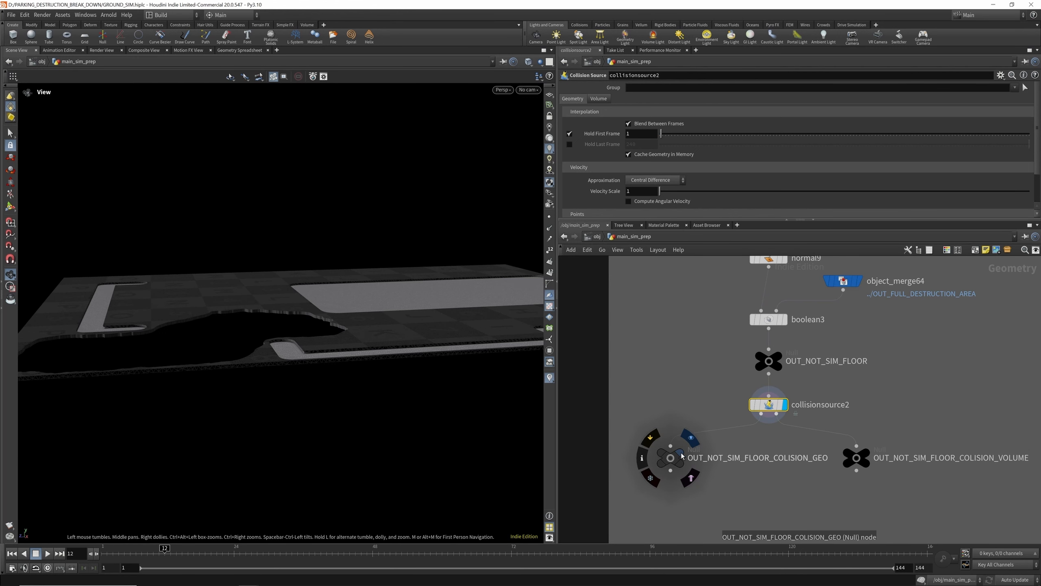
Display OUT_NOT_SIM_FLOOR_COLISION_GEO and OUT_NOT_SIM_FLOOR_COLISION_VOLUME to compare the collision geometry with the collision volume.
click(681, 455)
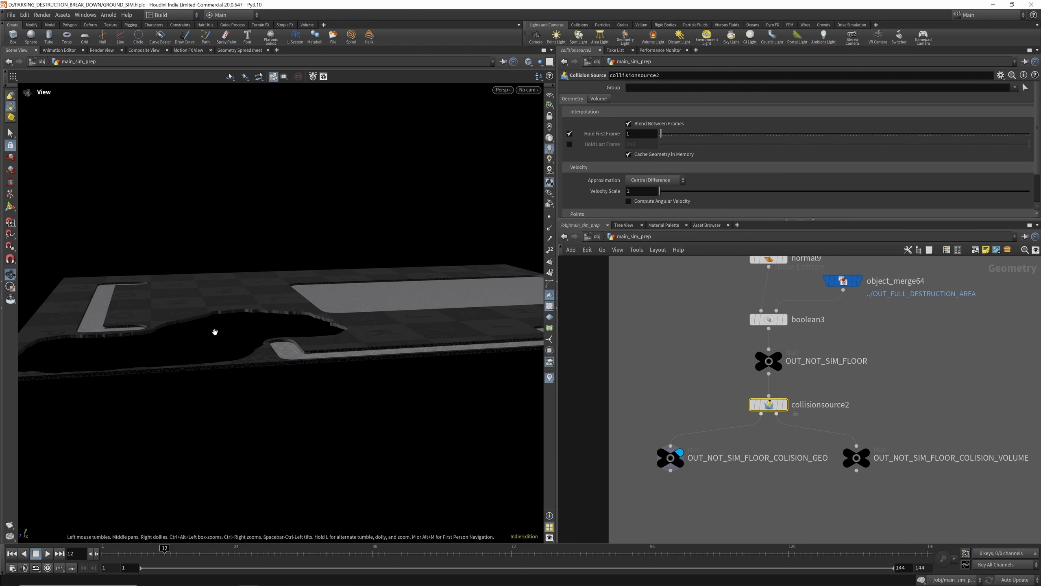
click(868, 454)
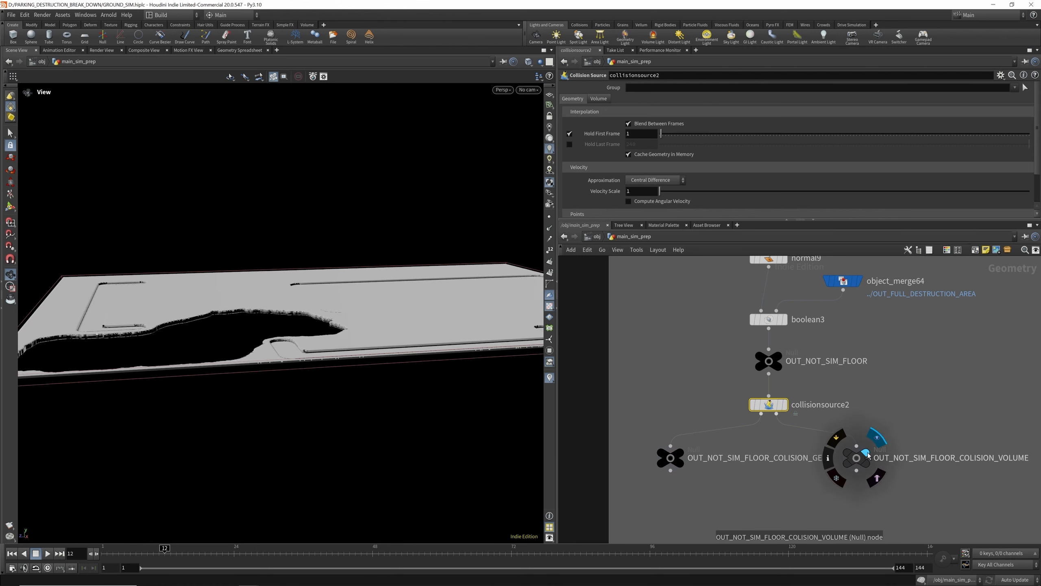
drag(324, 310, 257, 312)
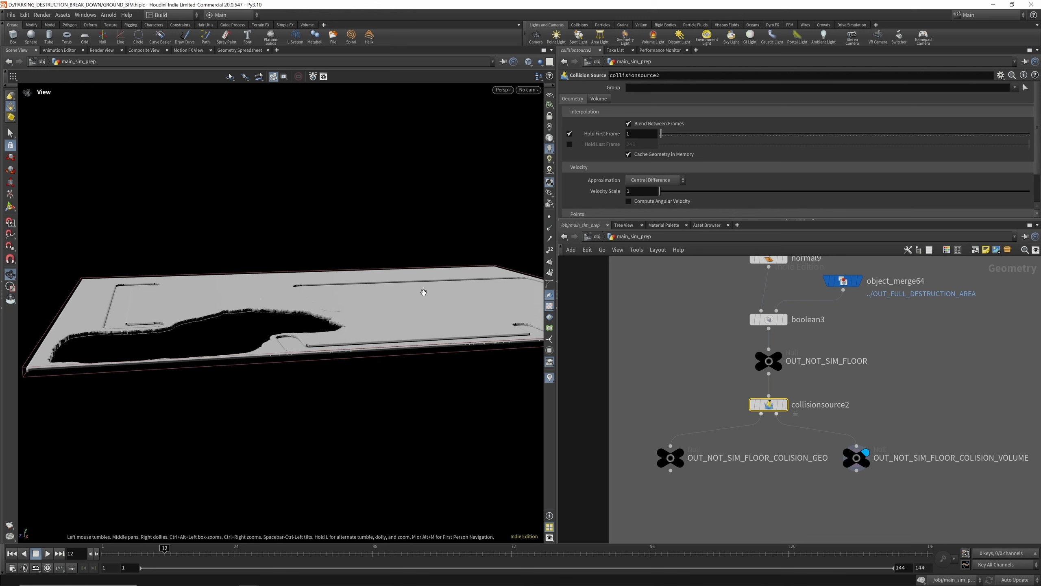
drag(308, 284, 298, 304)
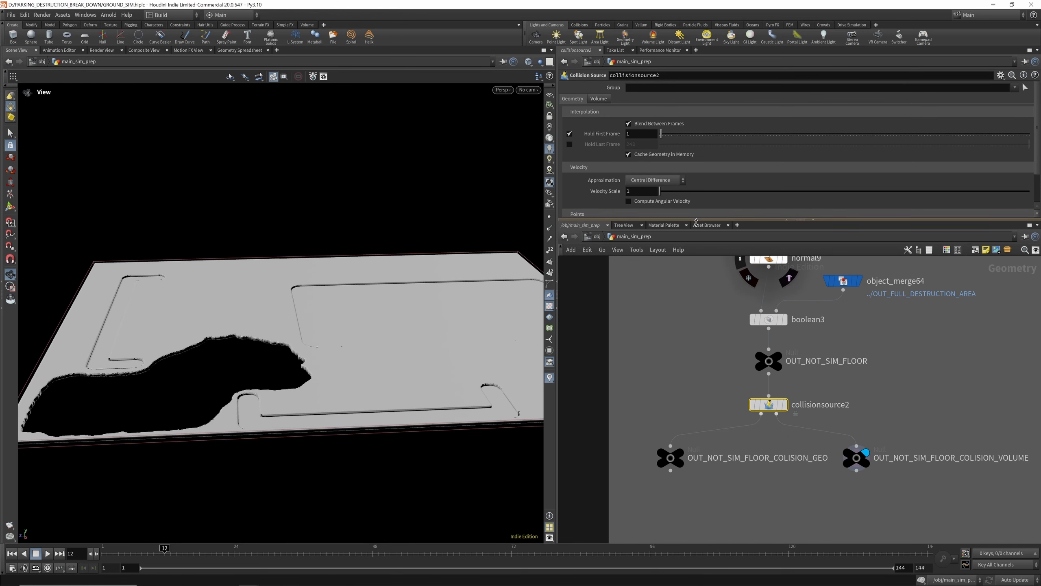
Enlarge the parameter area and show collisionsource2's volume settings.
drag(710, 219, 709, 317)
click(601, 99)
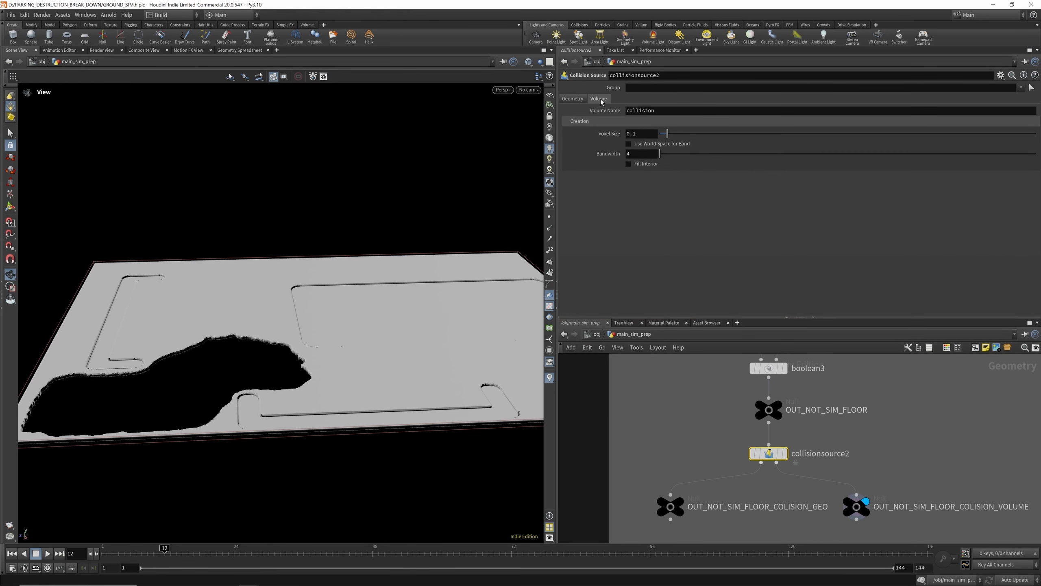
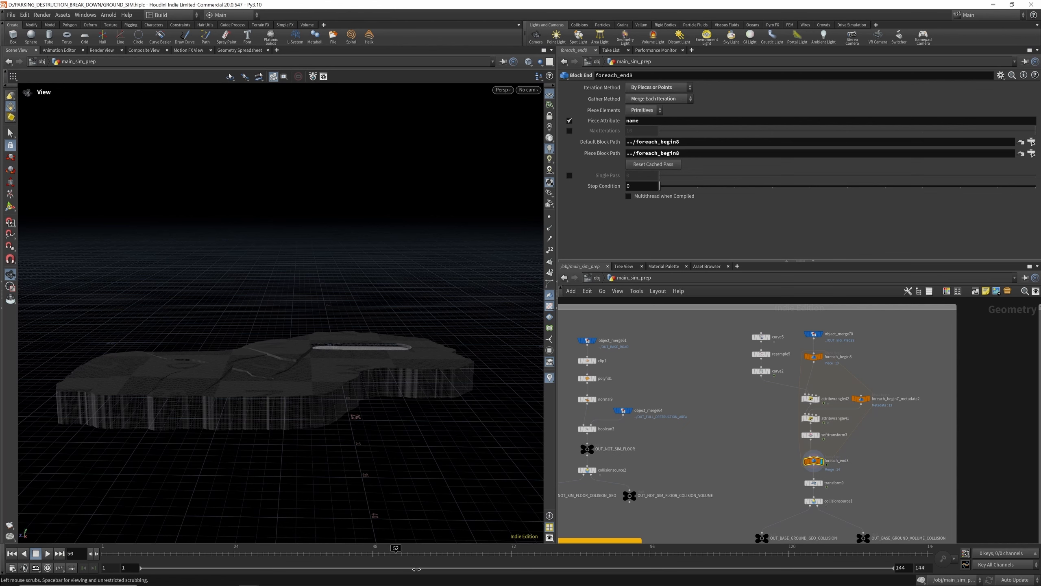
Scrub the timeline to frame 82 to examine how the foreach_end8 ground pieces deform.
drag(311, 377, 277, 377)
scroll(276, 376, up, 3)
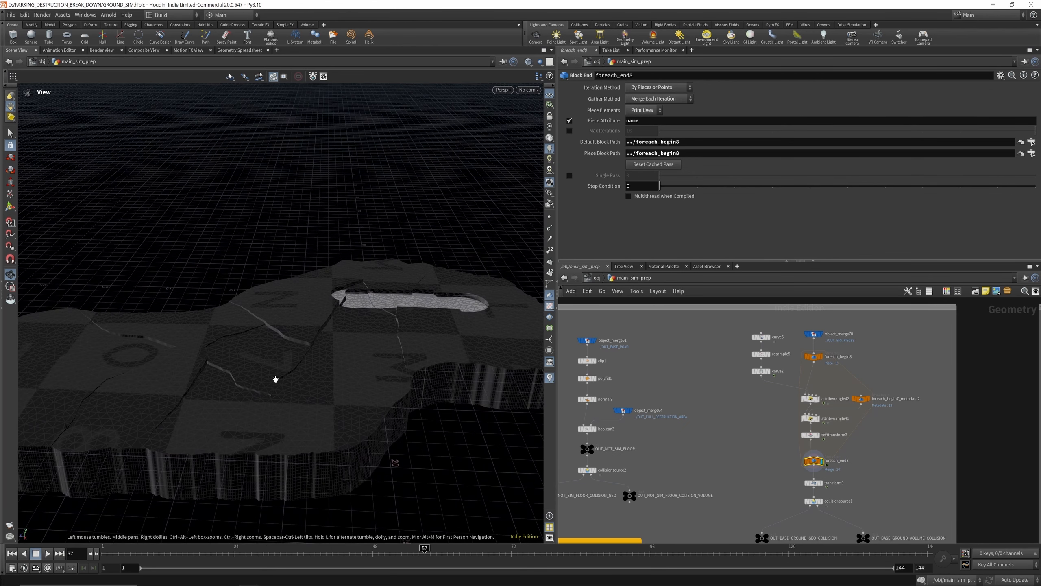
drag(170, 558, 569, 573)
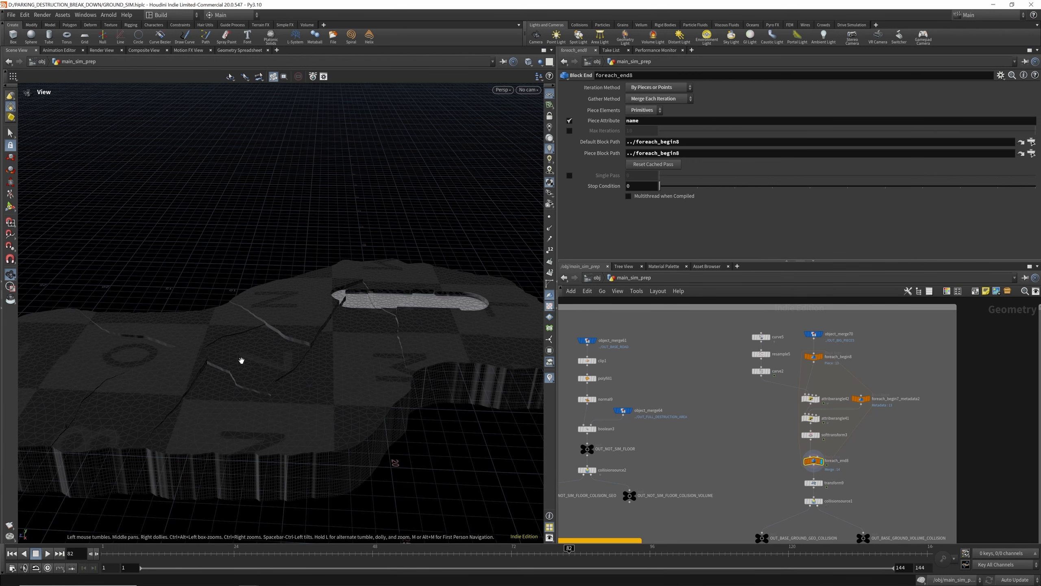
Template object_merge70's big pieces and display the curve5, resample5 and carve2 path nodes, opening carve2's parameters.
scroll(778, 340, up, 3)
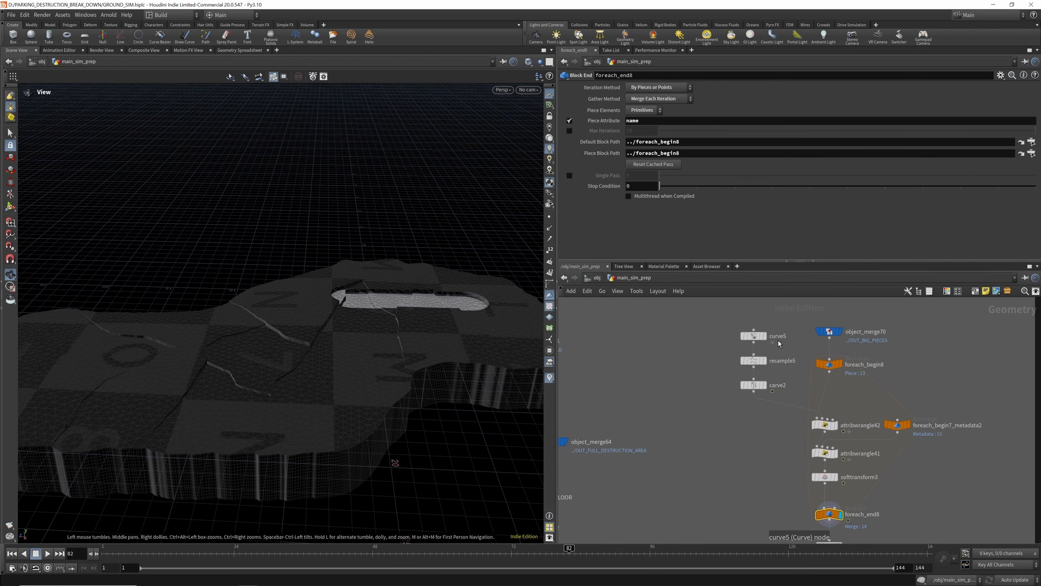
click(765, 337)
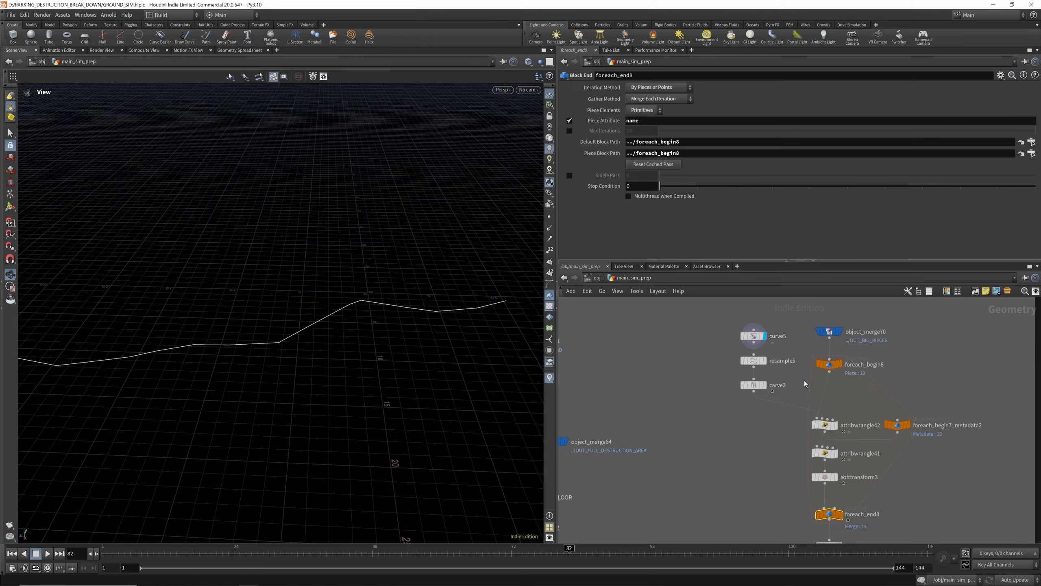
click(839, 331)
drag(351, 316, 250, 297)
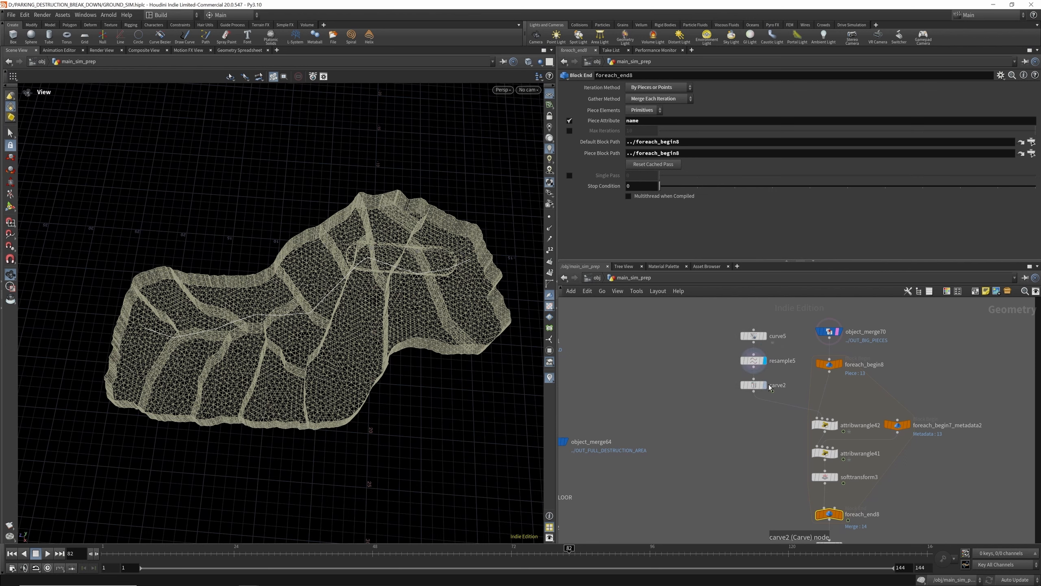
click(769, 386)
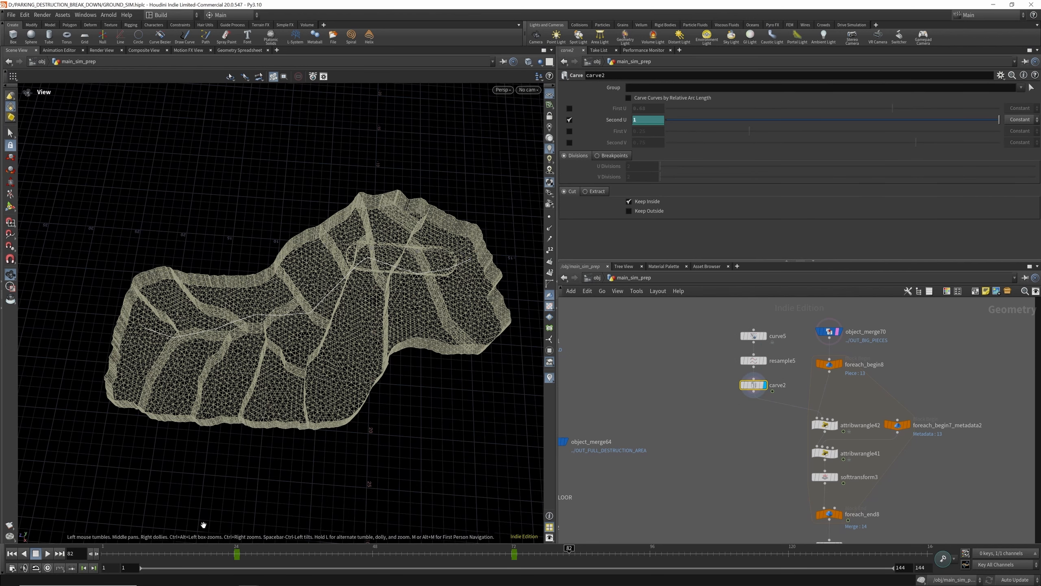
Scrub the timeline up to frame 74 to examine how carve2 animates the path curve.
click(111, 554)
drag(144, 554, 523, 570)
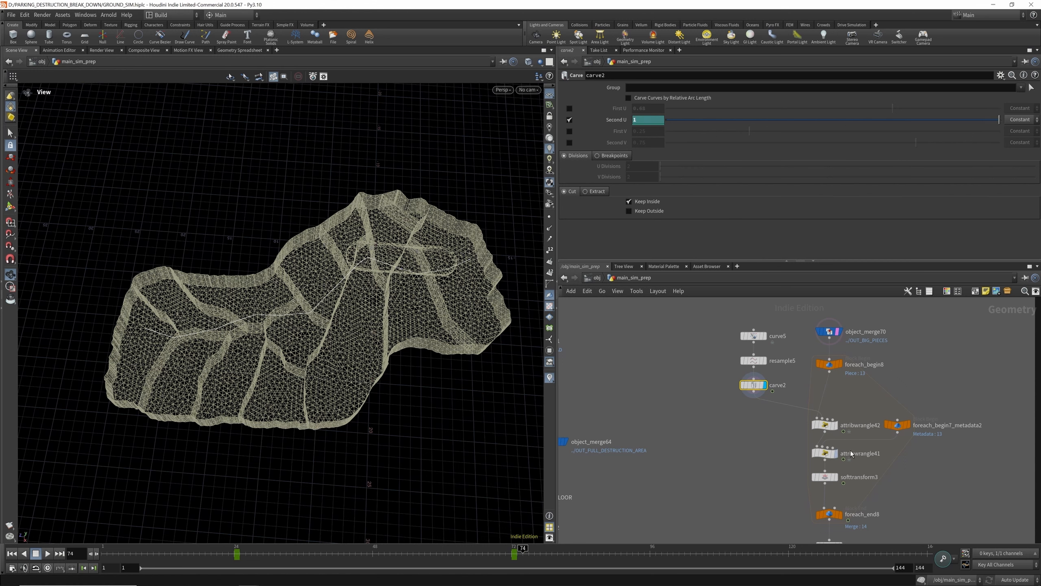
Display attribwrangle42 and attribwrangle41 in turn to read their near-curve grouping and random height code.
scroll(836, 430, up, 2)
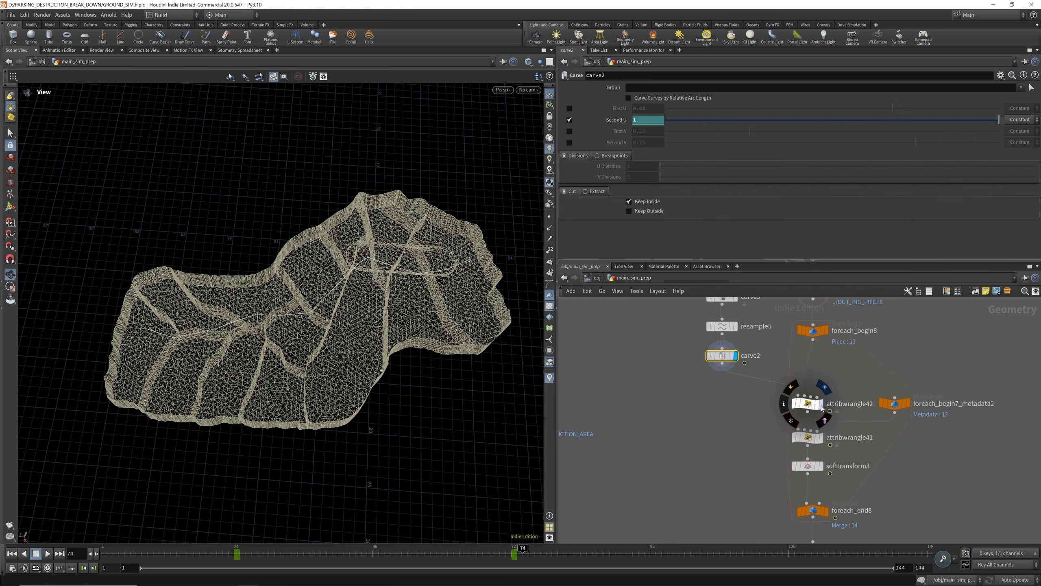
click(821, 408)
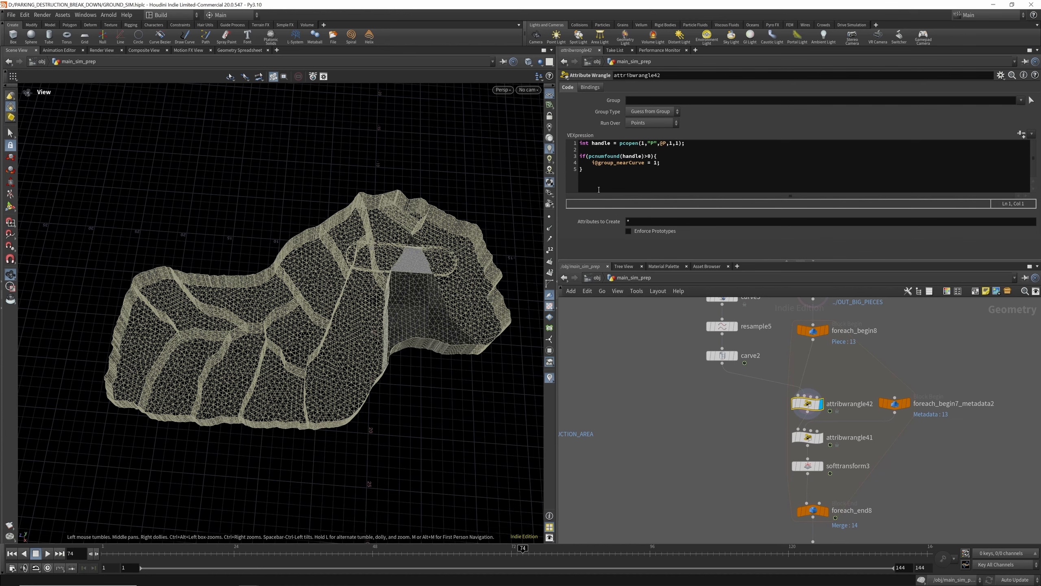
drag(353, 316, 323, 310)
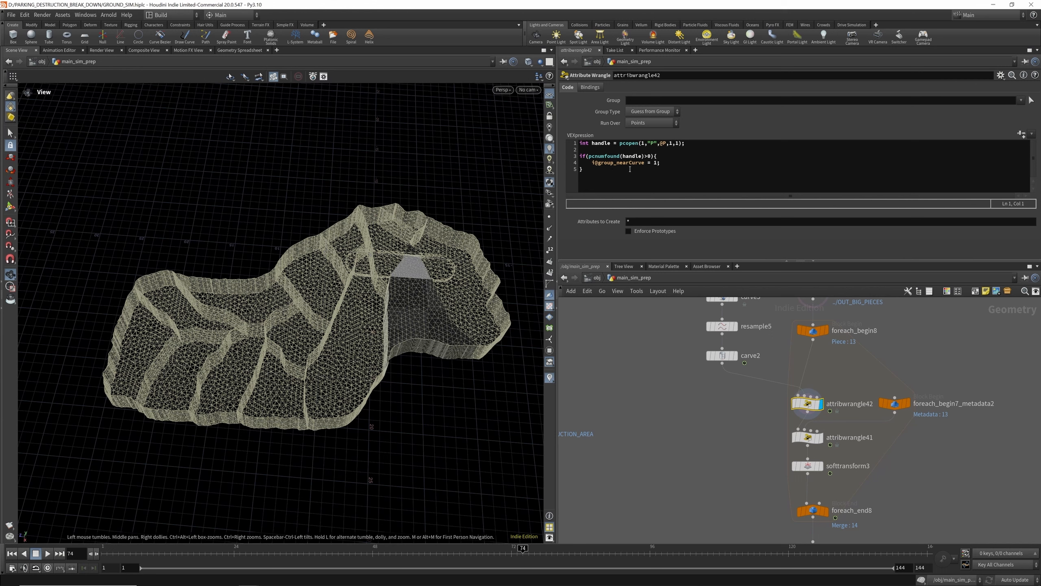
click(808, 438)
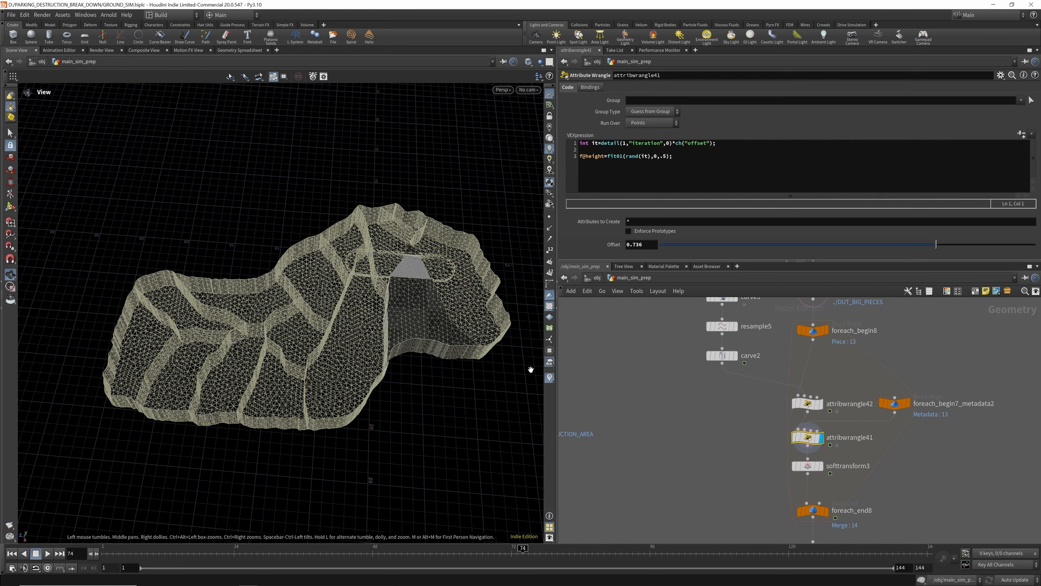
drag(366, 331, 362, 317)
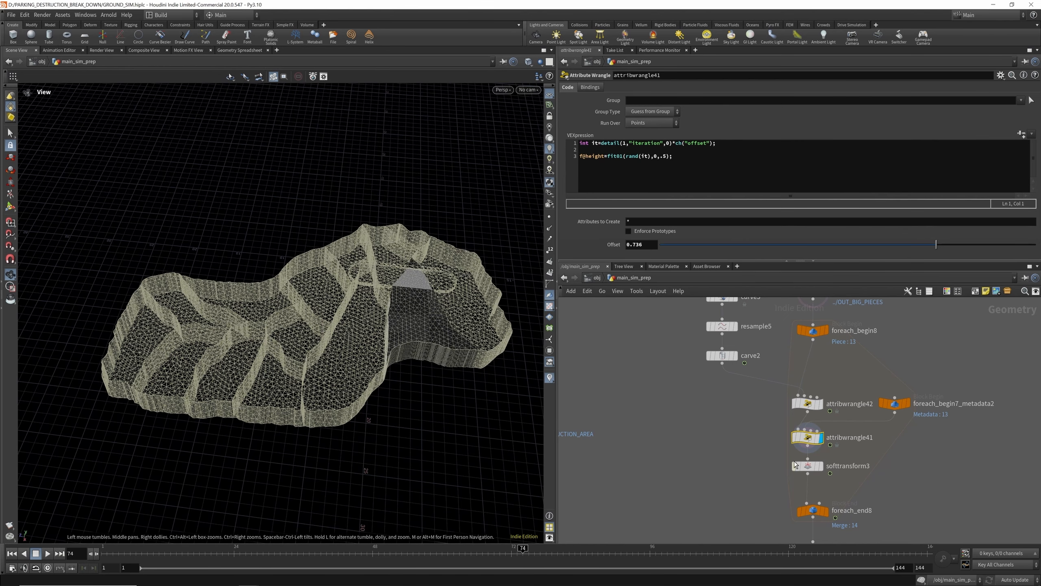
Display softtransform3 with its parameters and scrub to frame 74 to examine how the single ground piece deforms.
click(822, 467)
click(806, 469)
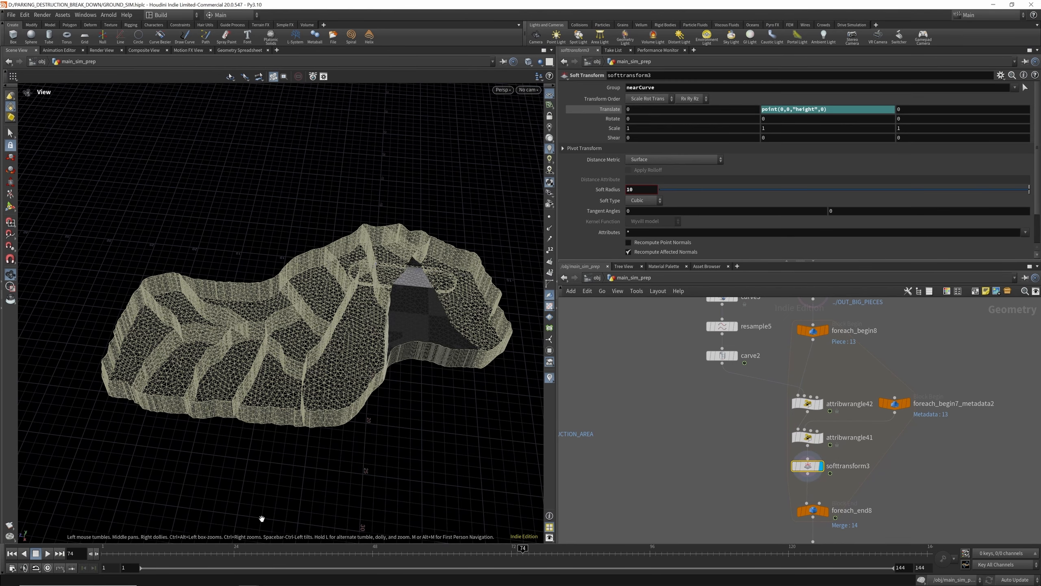
drag(113, 551, 436, 559)
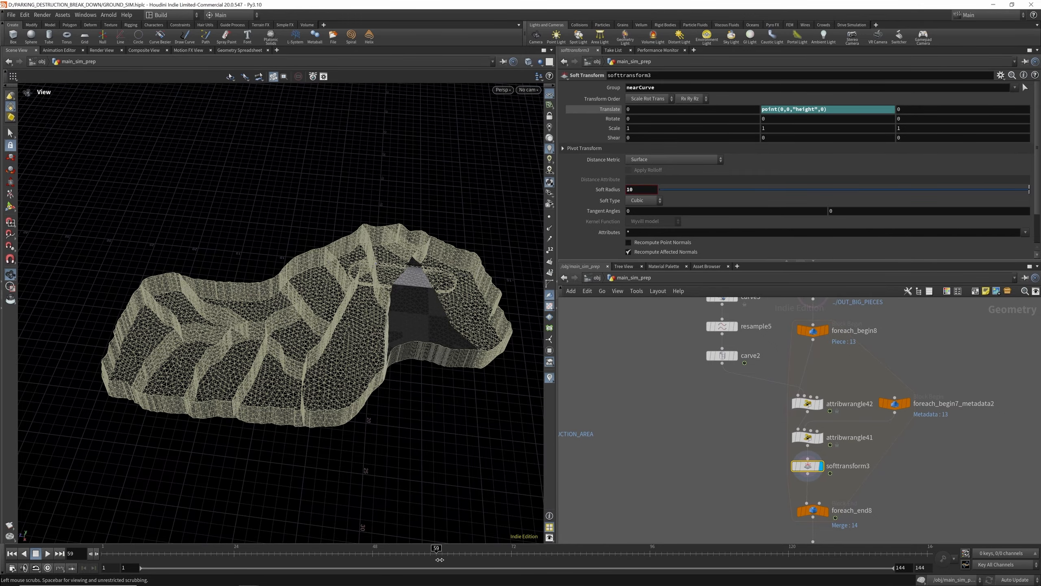
drag(441, 358, 299, 455)
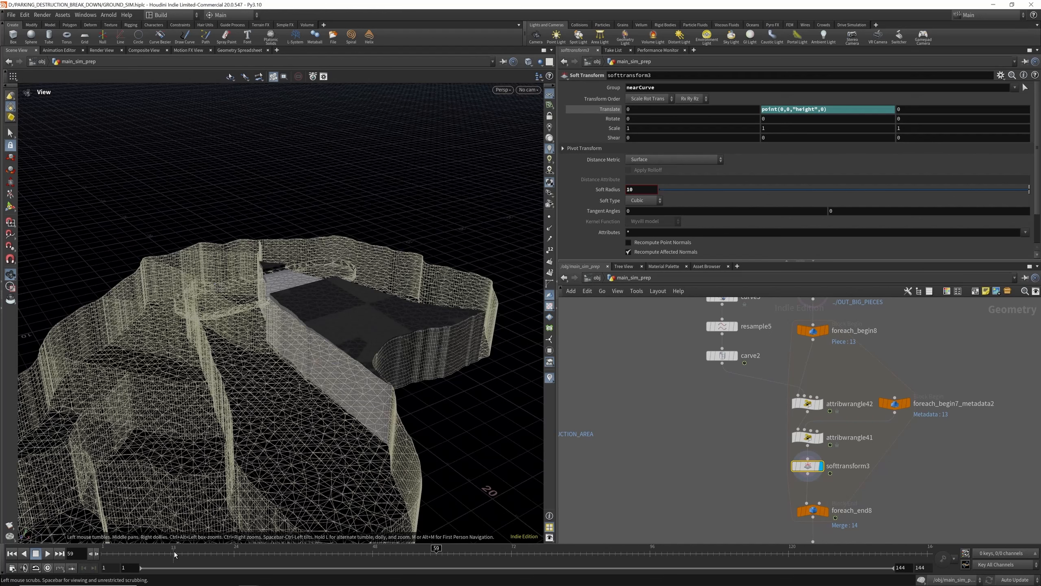
drag(166, 554, 523, 552)
drag(383, 326, 349, 369)
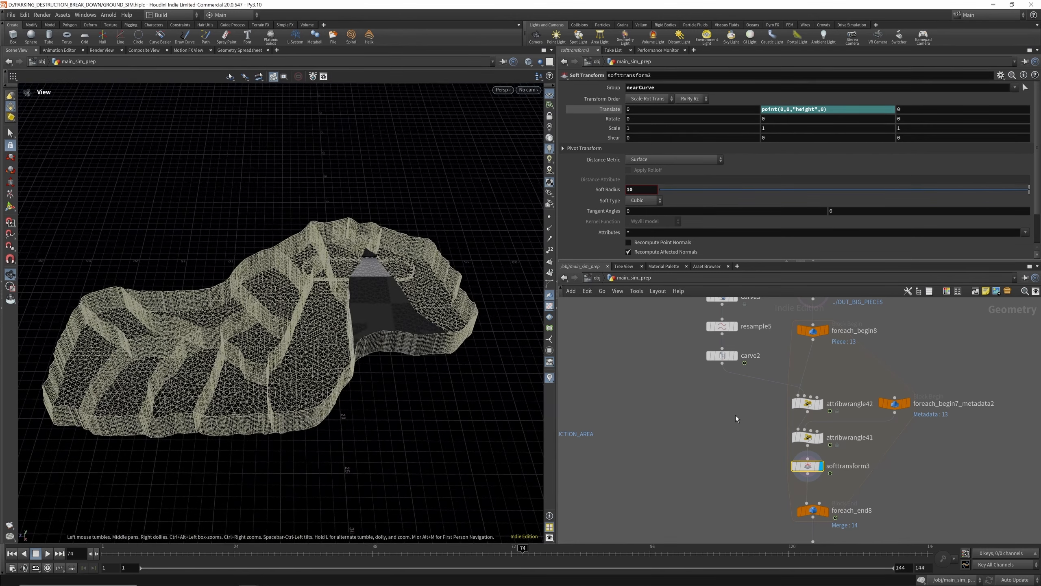
Display foreach_end8 and scrub up to frame 82 to examine all the ground pieces moving up close.
click(825, 510)
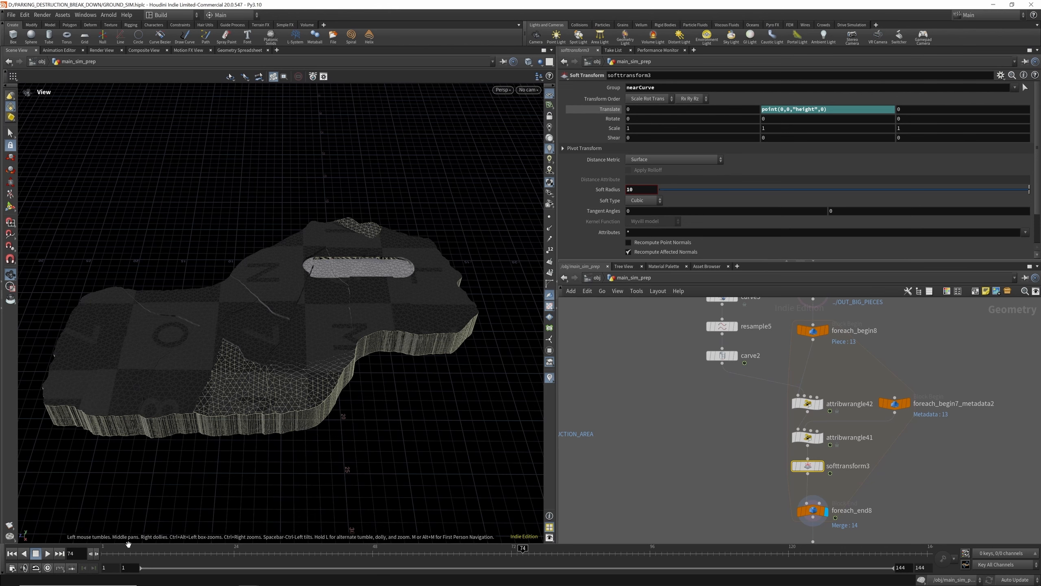
drag(109, 549, 384, 551)
scroll(295, 334, up, 3)
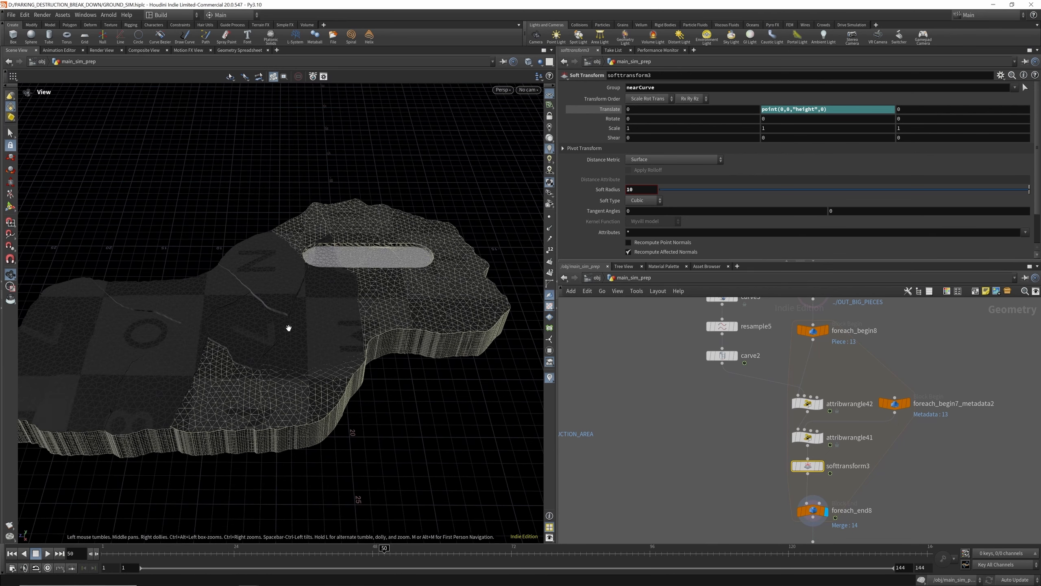
drag(288, 328, 284, 285)
drag(112, 554, 570, 579)
Display and template transform9, show its parameters, and scrub the timeline to frame 86.
scroll(823, 365, down, 6)
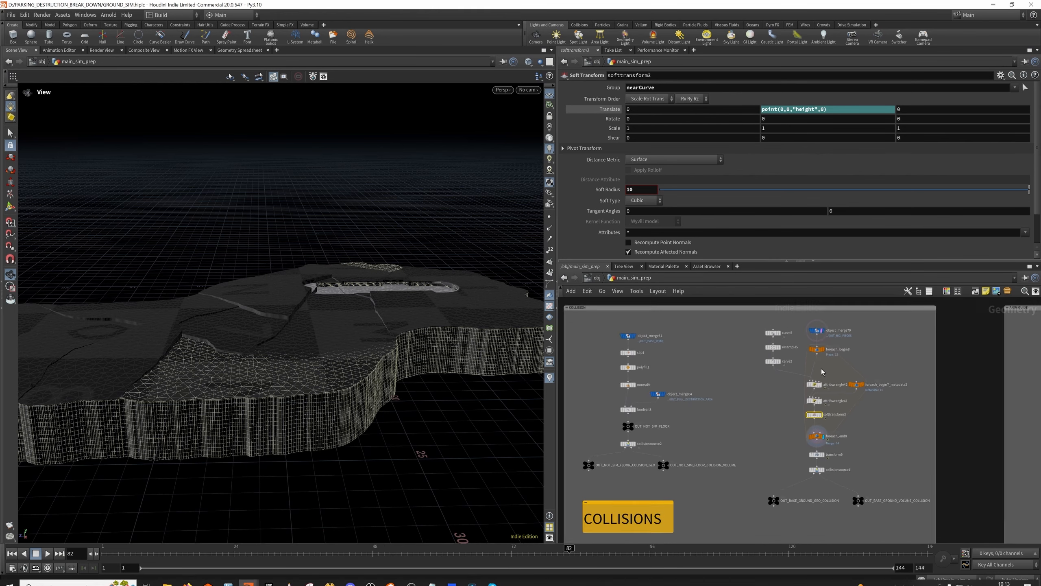
scroll(823, 423, up, 5)
scroll(822, 436, up, 3)
click(810, 444)
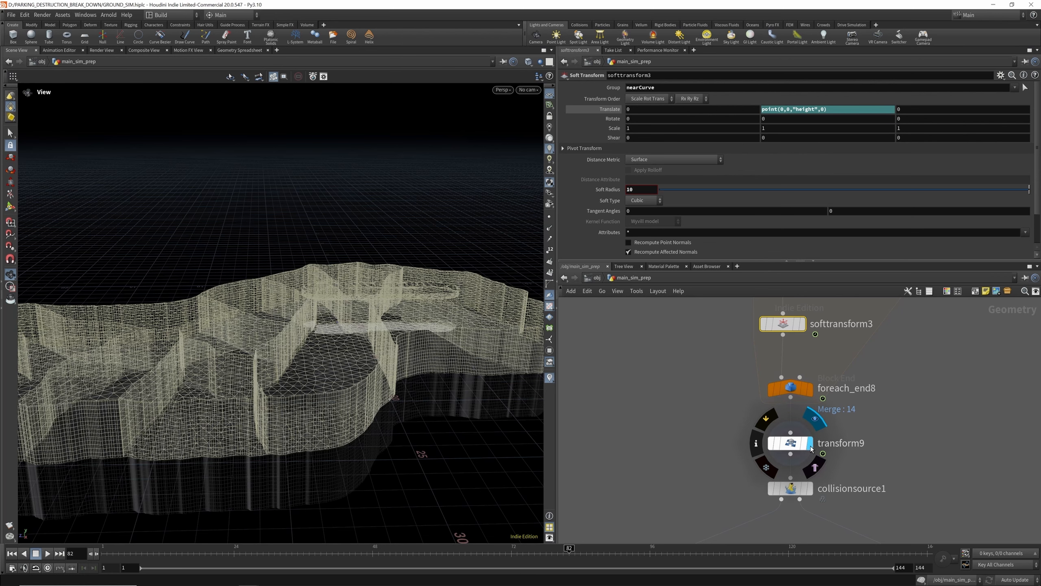
click(790, 445)
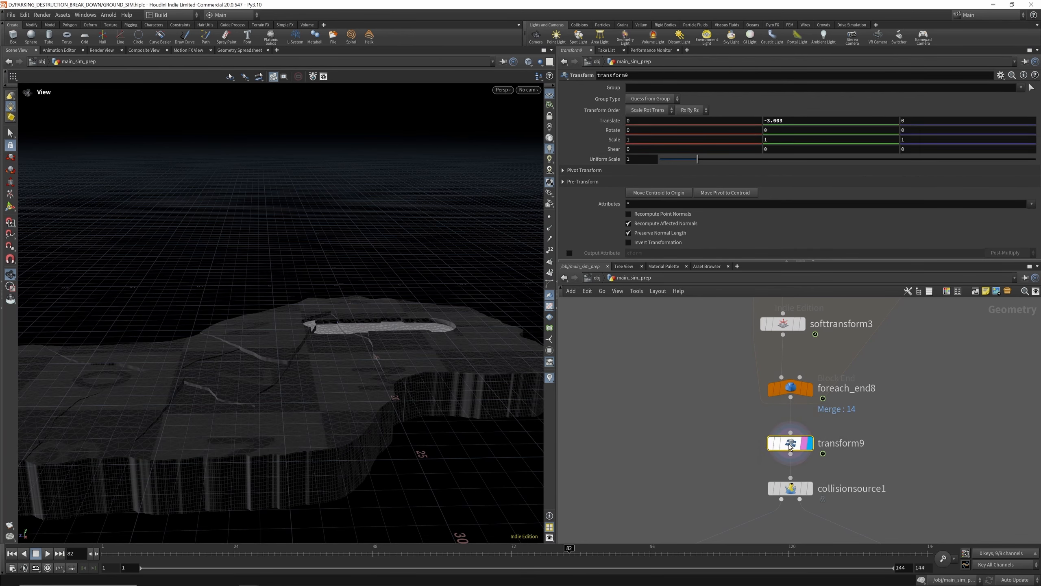
drag(111, 553, 593, 557)
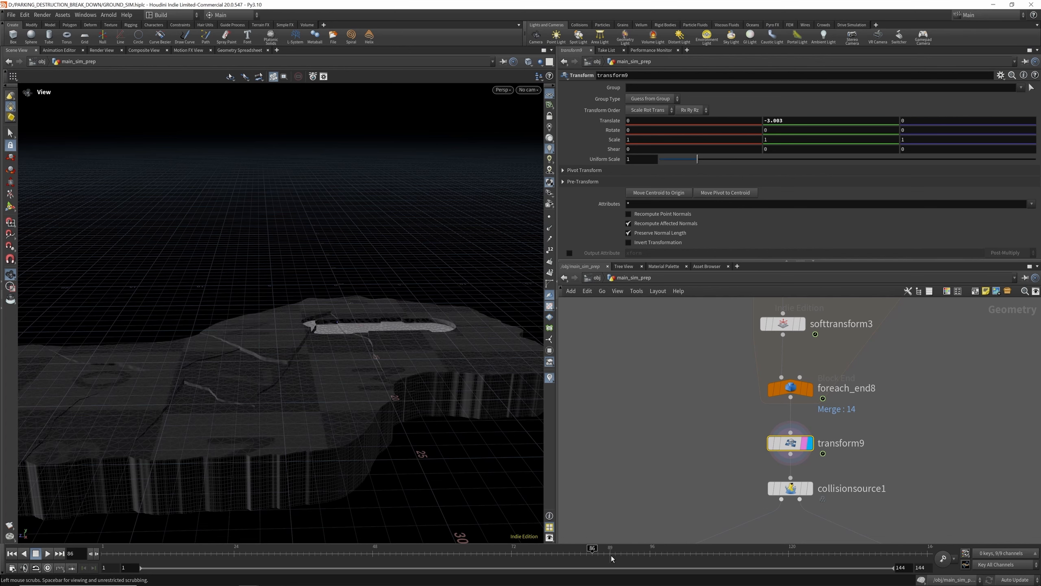
Show collisionsource1's volume settings, and display OUT_BASE_GROUND_GEO_COLLISION and OUT_BASE_GROUND_VOLUME_COLLISION to compare the two collision outputs.
scroll(801, 436, down, 5)
scroll(801, 436, up, 5)
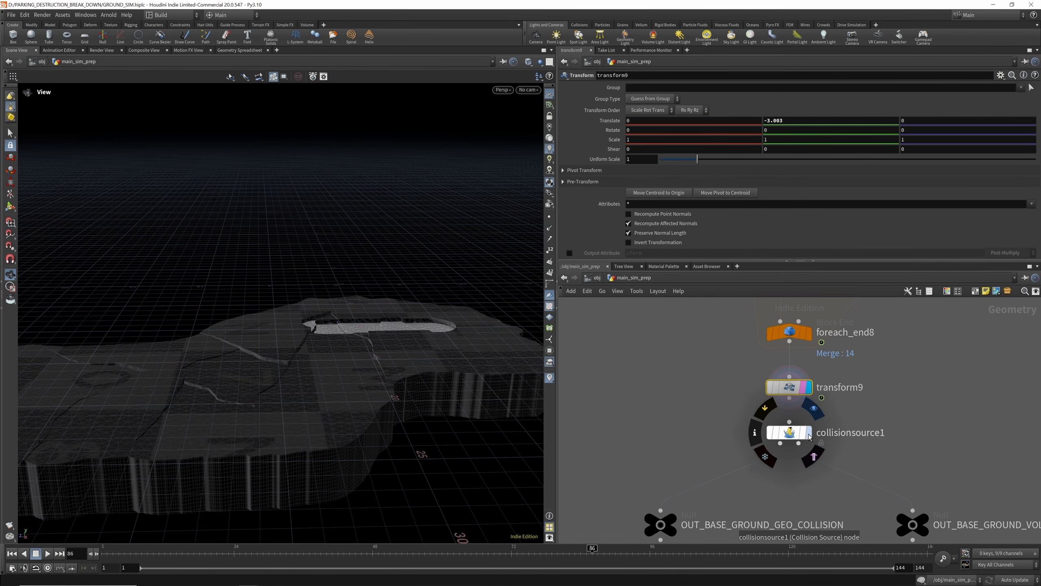
click(810, 433)
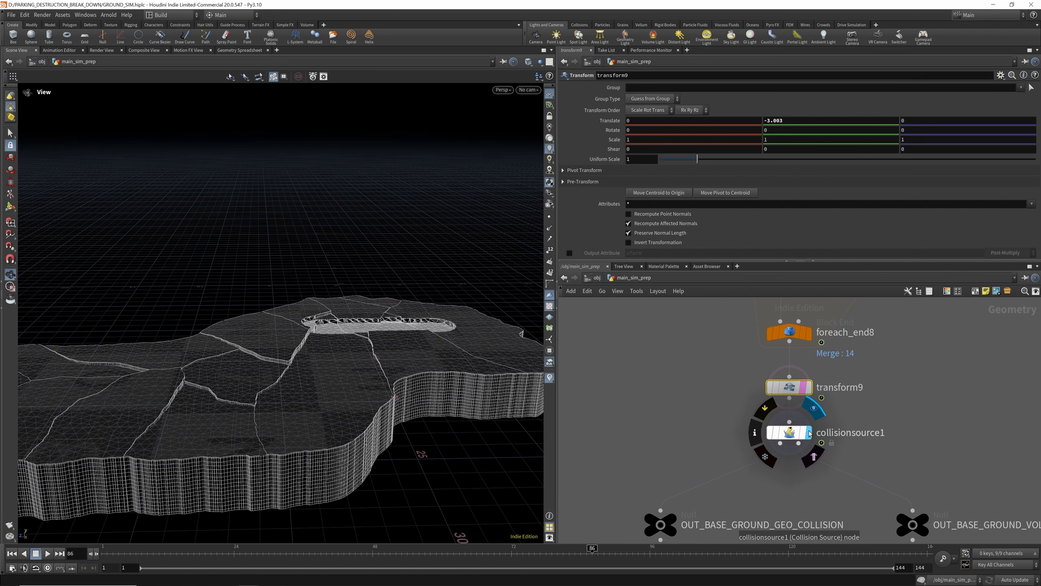
click(802, 433)
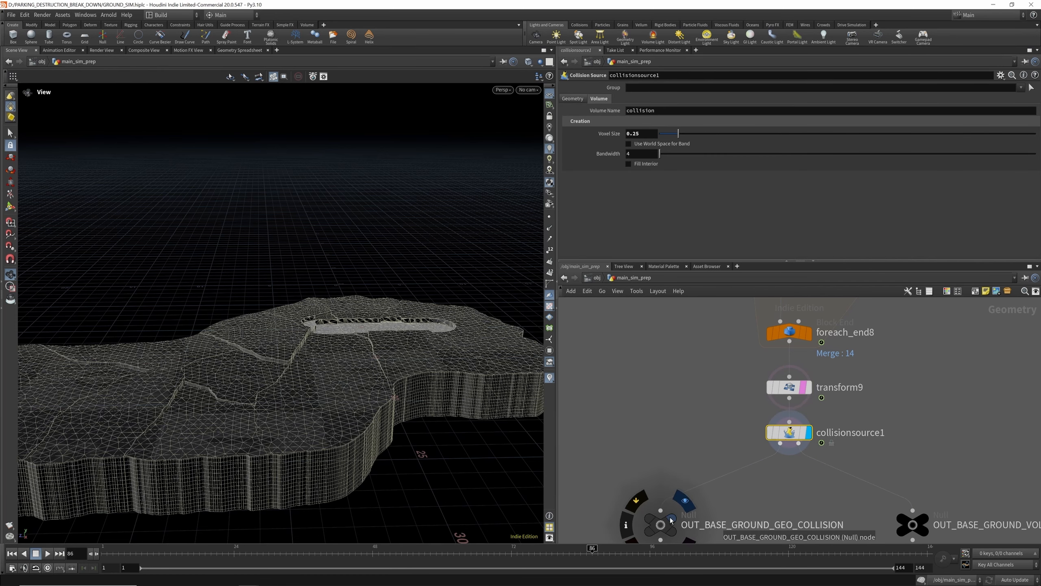
click(670, 517)
click(924, 520)
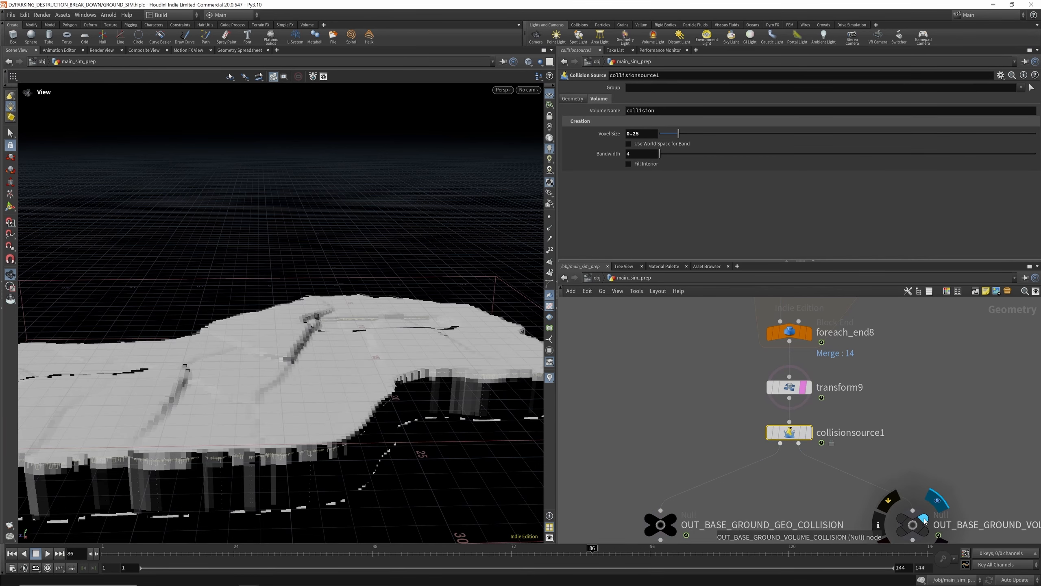
Go to the ANIM GUIDE network section and display its OUT_GUIDE_ANIM output.
scroll(803, 423, down, 6)
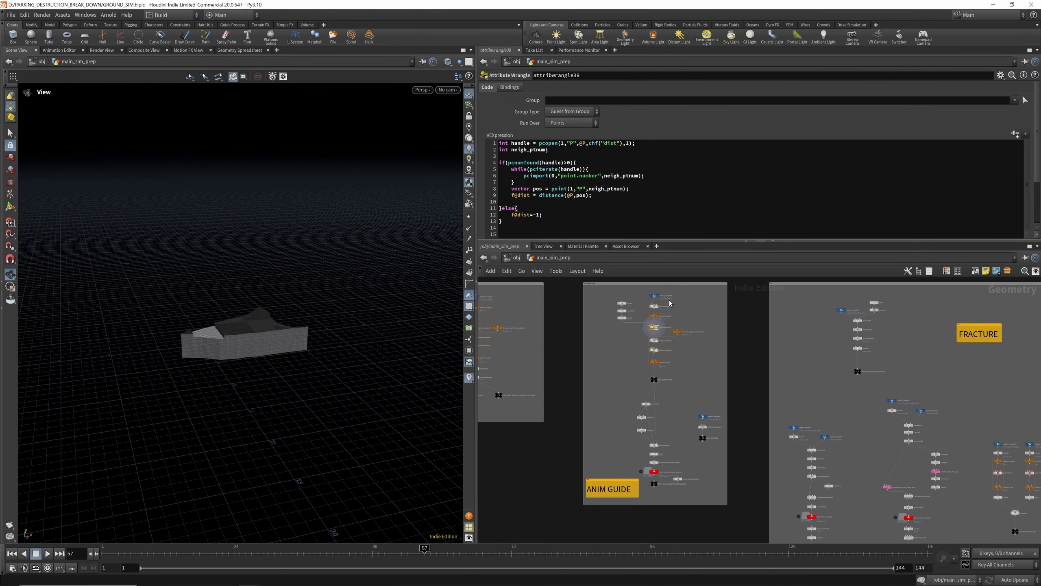
scroll(668, 301, up, 7)
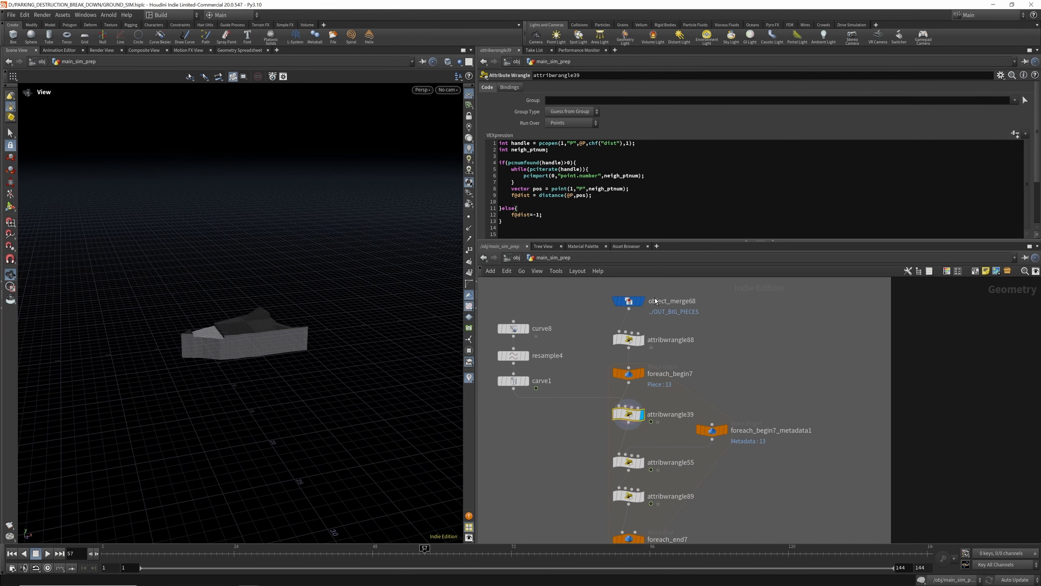
scroll(652, 361, down, 2)
scroll(576, 300, down, 3)
scroll(609, 315, up, 3)
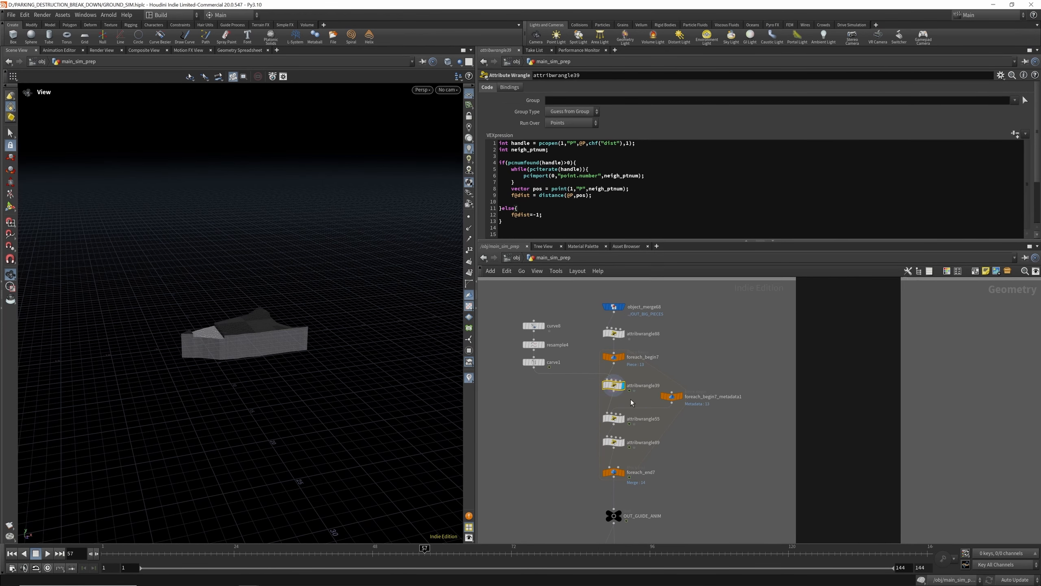
scroll(631, 403, up, 1)
scroll(666, 460, down, 2)
scroll(619, 451, up, 2)
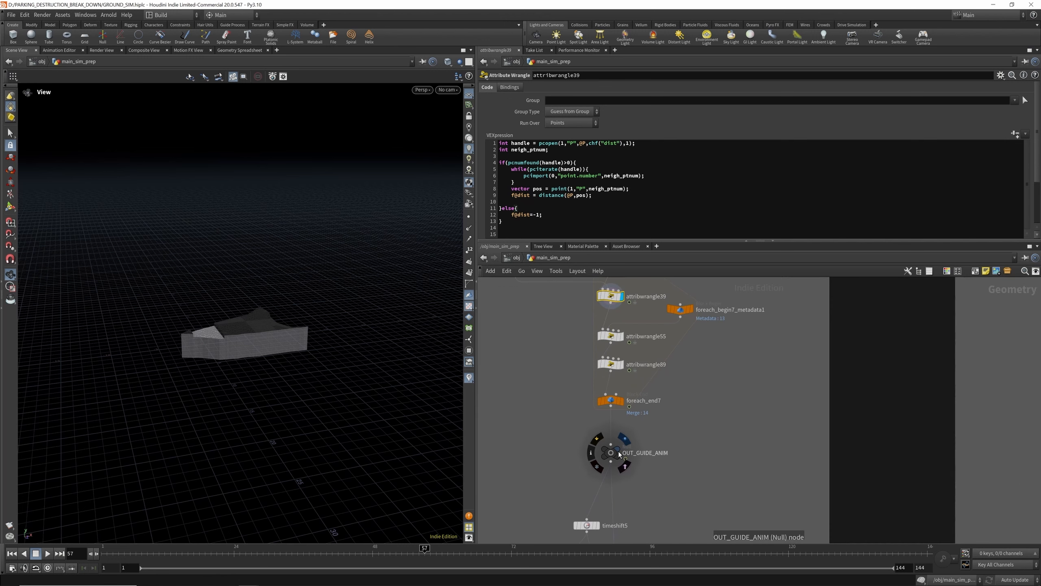
click(618, 451)
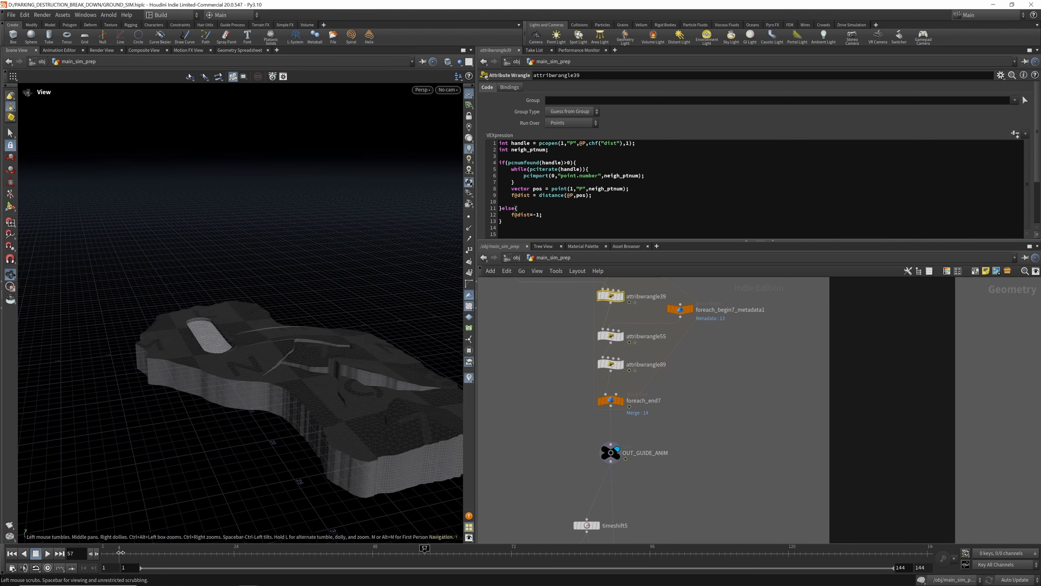
Frame the guide geometry and scrub the timeline up to frame 63 to examine the guide animation.
drag(123, 553, 257, 550)
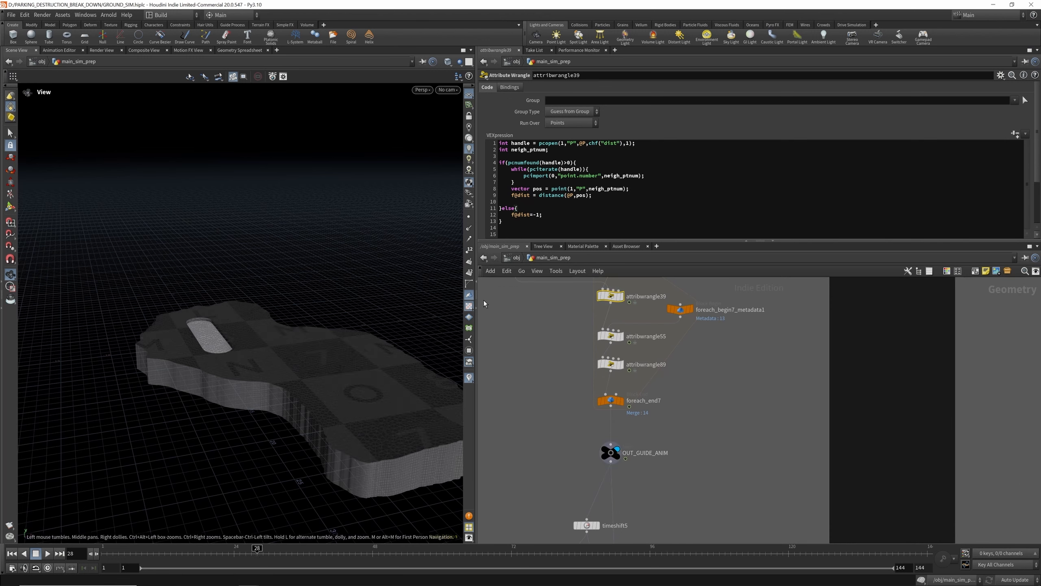
key(f)
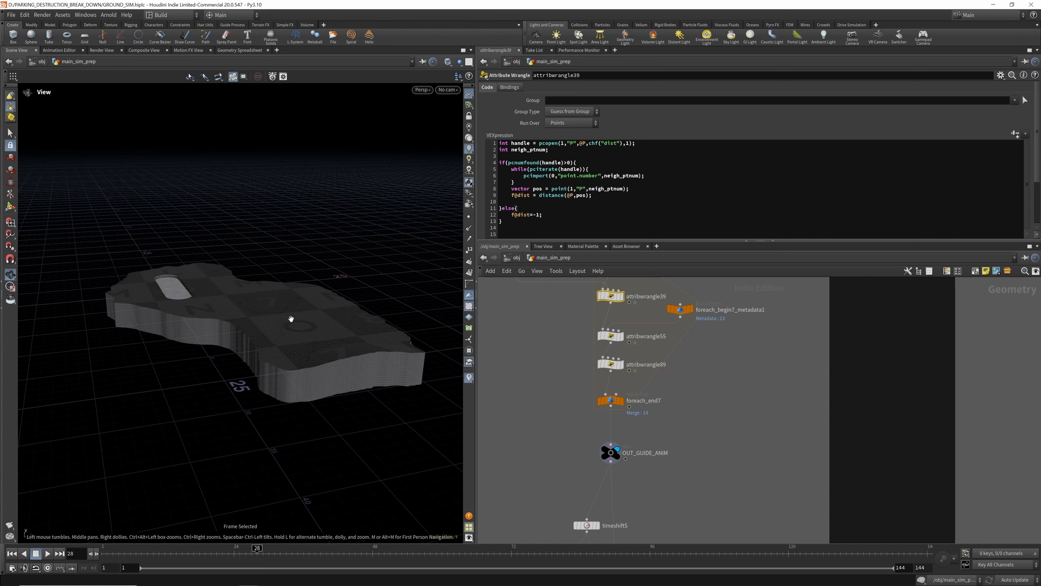
scroll(291, 319, up, 3)
drag(136, 550, 460, 543)
Display the curve8 path and its carve1 result, scrubbing to frame 66 to examine the carved curve's growth.
scroll(597, 453, down, 1)
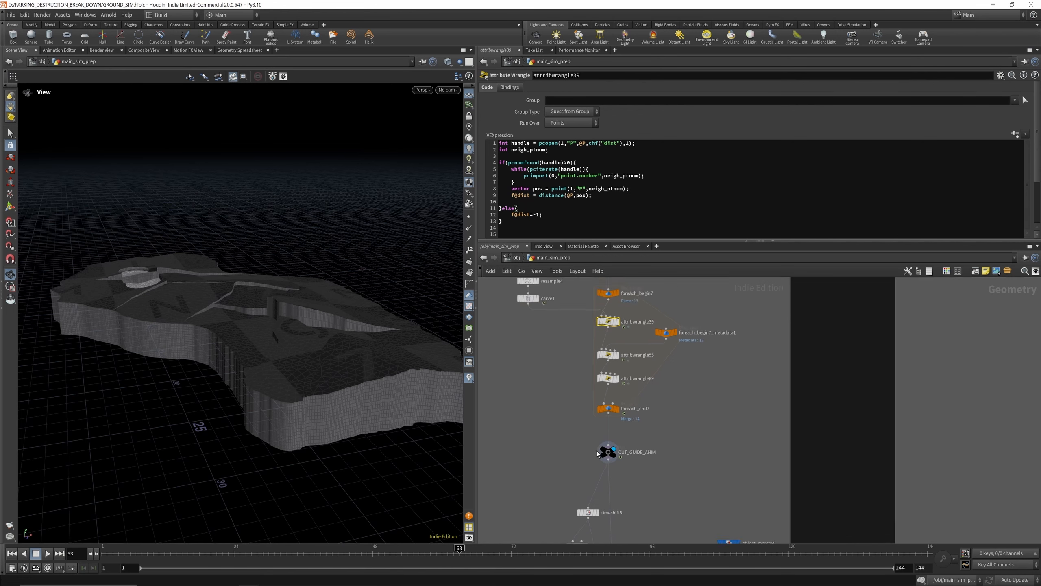
scroll(597, 452, down, 2)
scroll(533, 368, up, 2)
click(521, 363)
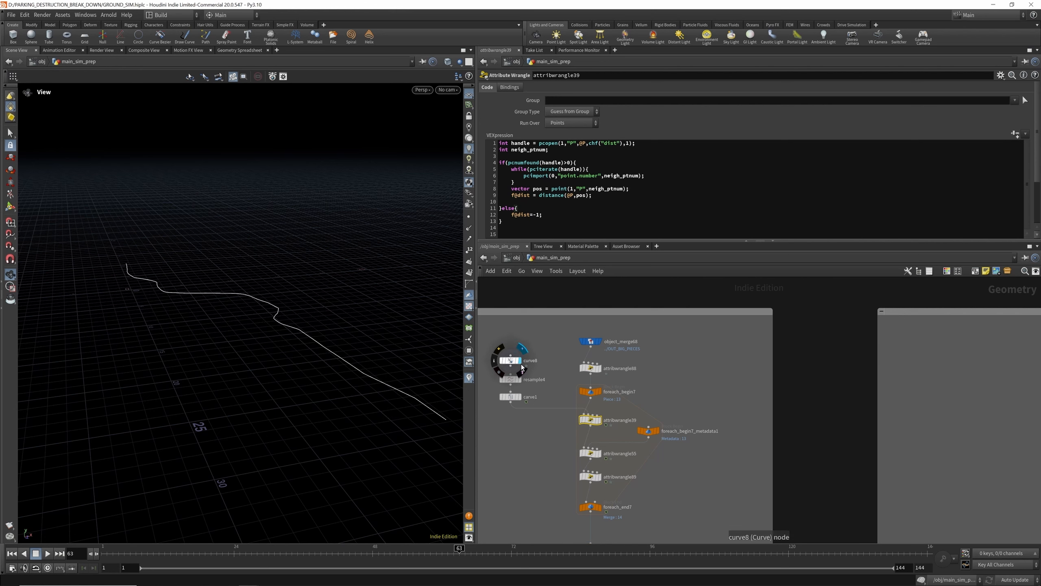
click(519, 397)
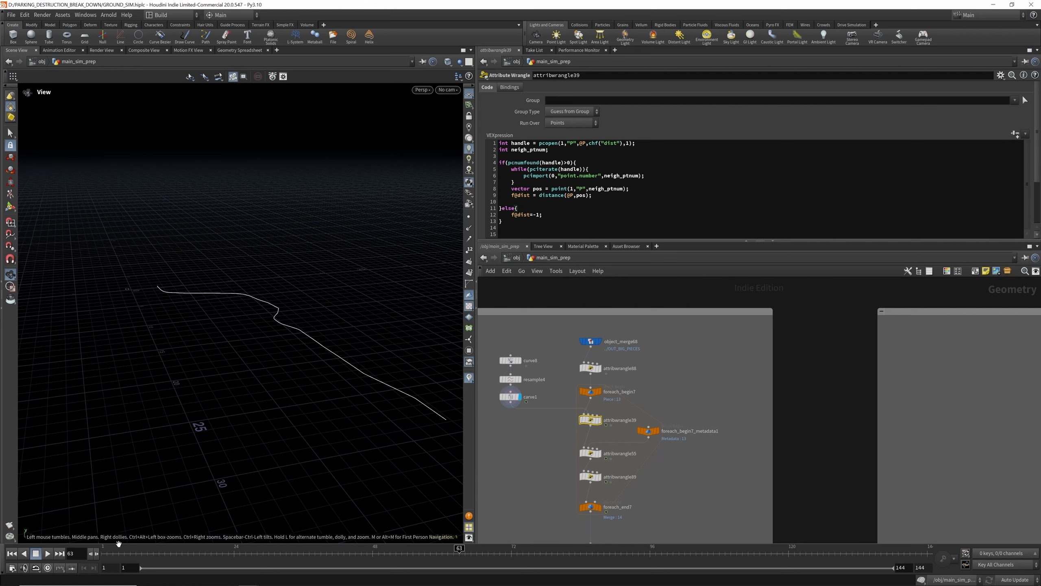
drag(118, 543, 480, 568)
Display object_merge68's big pieces and foreach_end7, and return to attribwrangle39 to read its distance code.
click(602, 341)
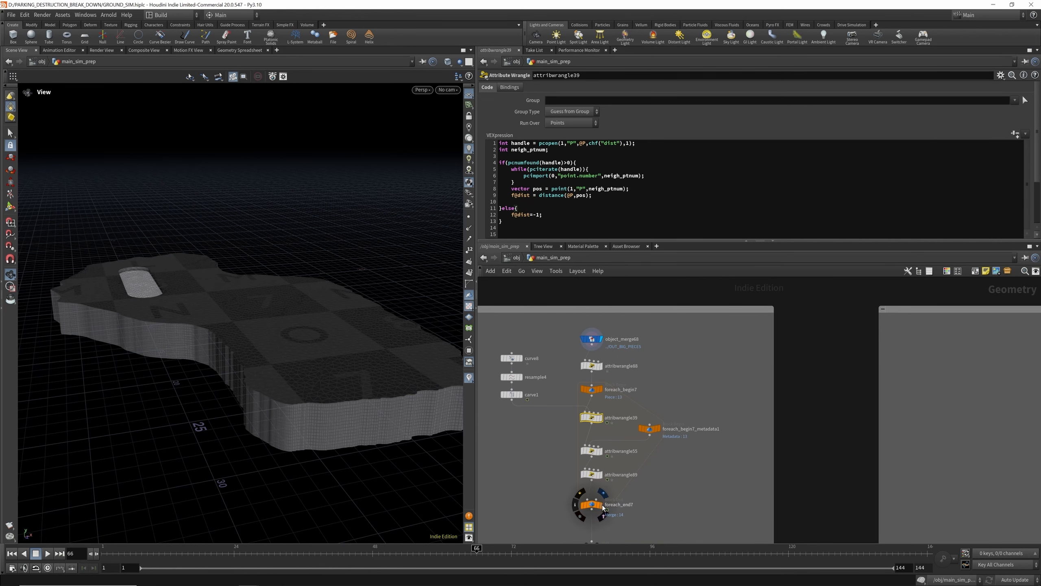
click(599, 504)
click(601, 417)
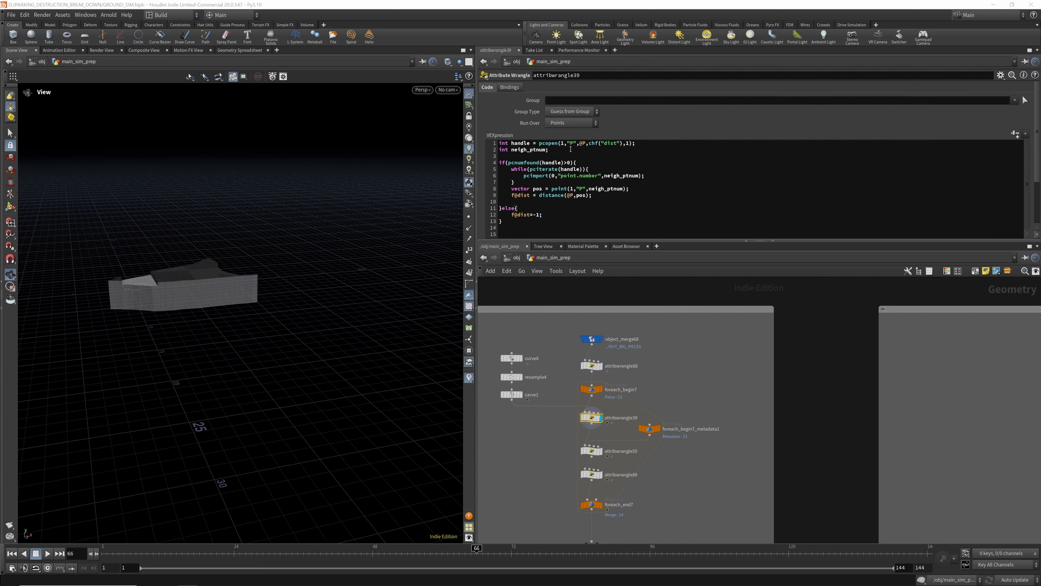
Display carve1, object_merge68 and foreach_begin7 in turn to examine the inputs feeding attribwrangle39.
scroll(522, 396, up, 3)
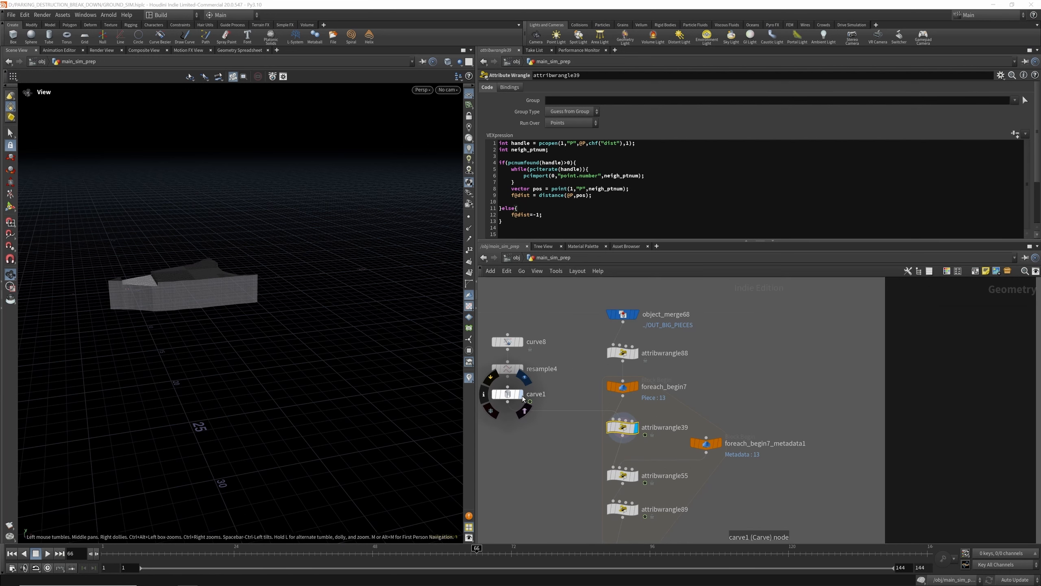
click(521, 395)
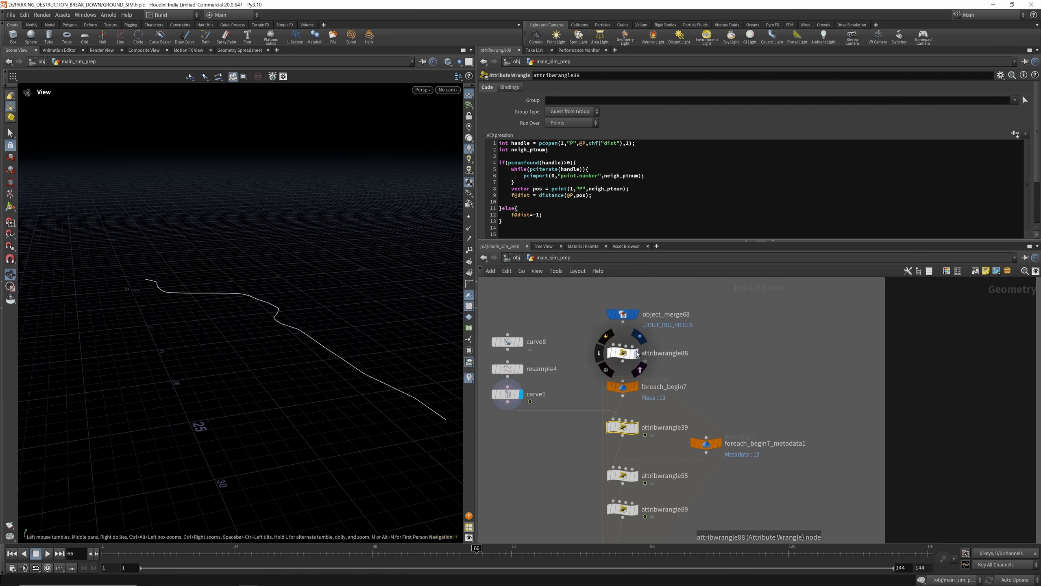
click(635, 314)
click(637, 387)
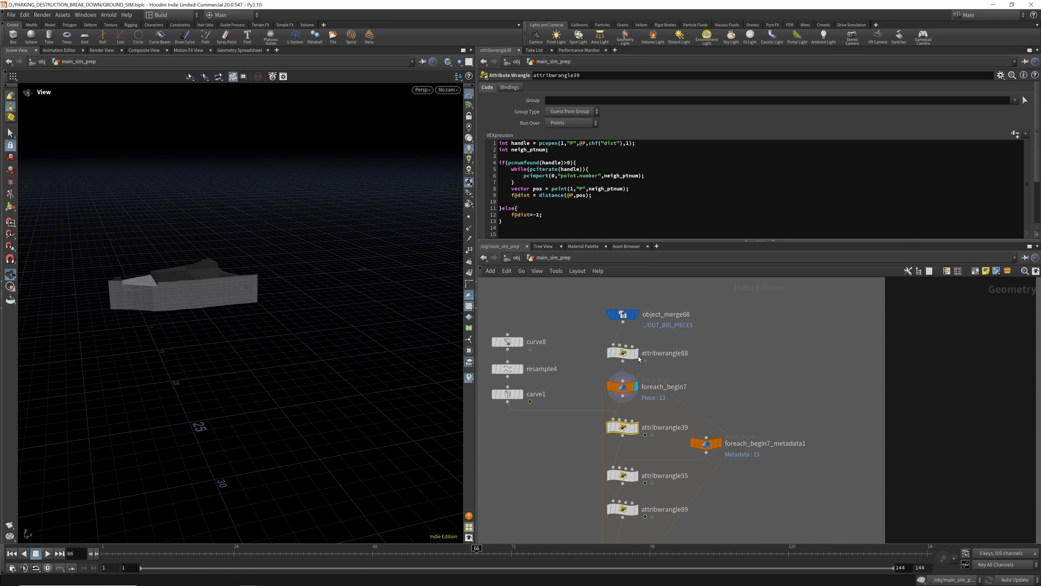
Display attribwrangle39 to examine its full distance code and Dist parameter, and read the dist initialisation code in attribwrangle88.
click(636, 429)
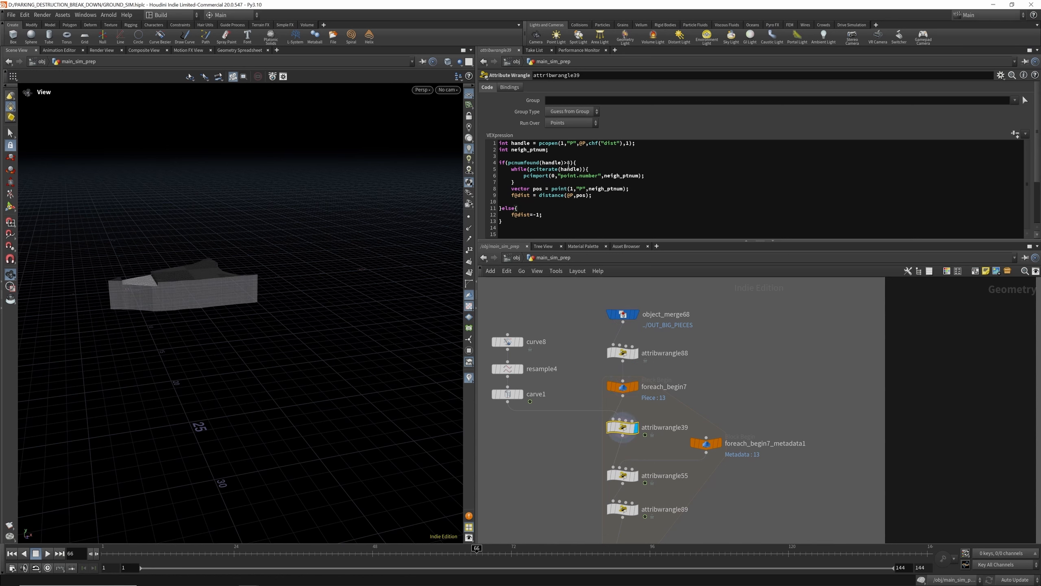
click(603, 237)
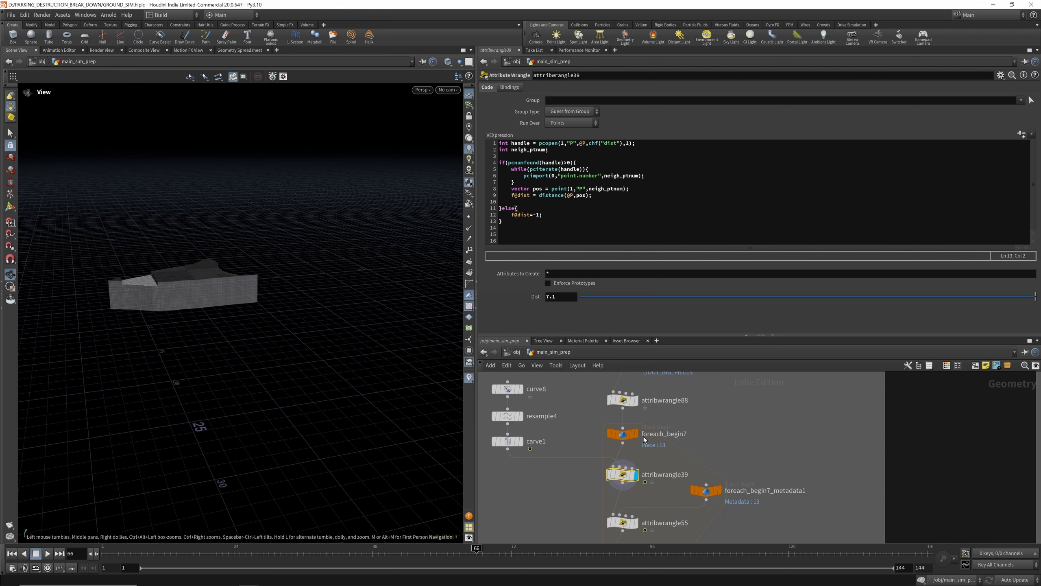
scroll(631, 419, up, 1)
click(624, 406)
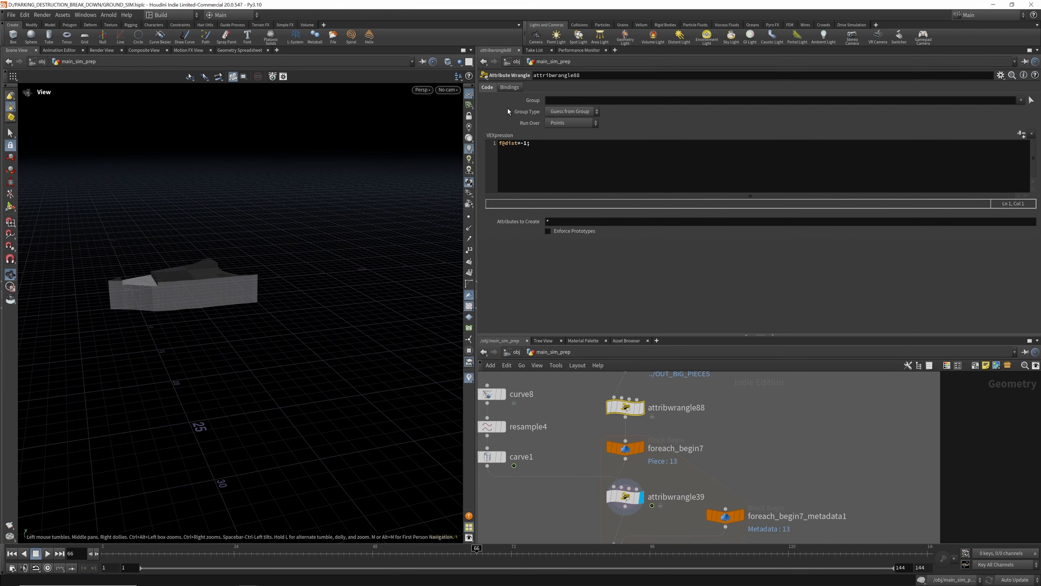
scroll(634, 410, down, 3)
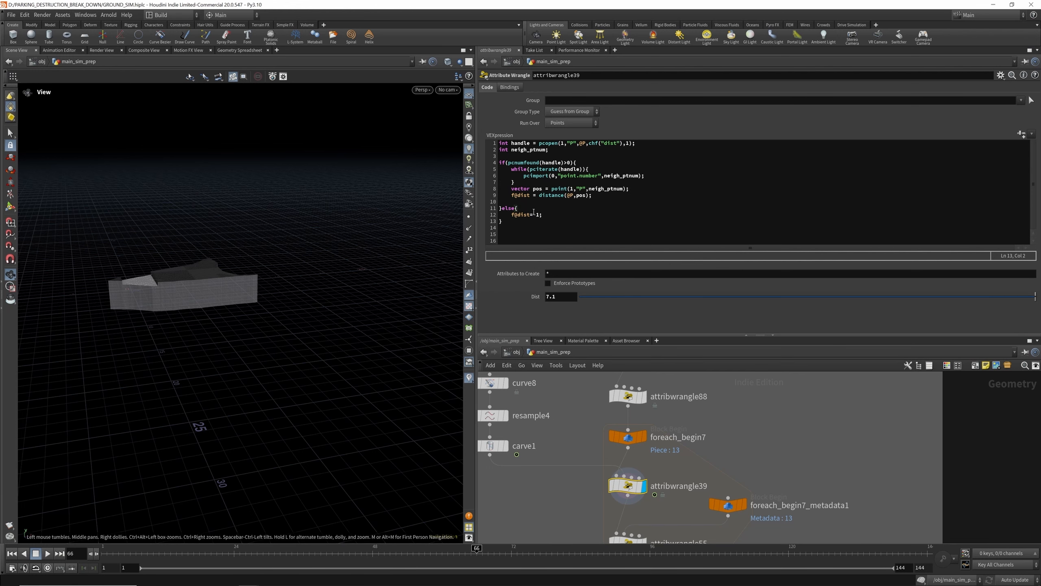
Orbit around the full guide geometry and scrub the timeline to frame 65 to examine how the pieces rise.
drag(246, 254, 195, 270)
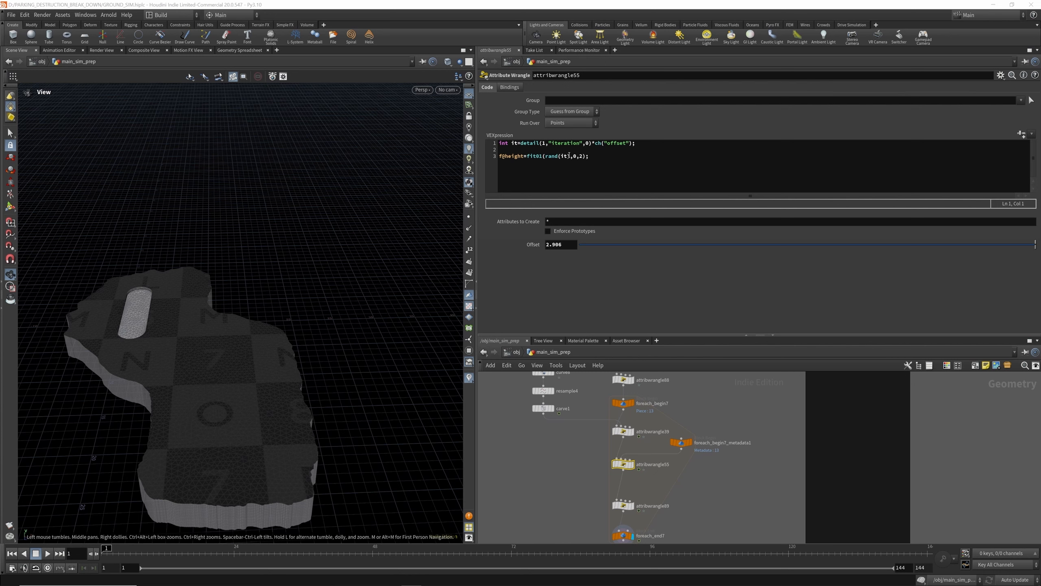
click(233, 548)
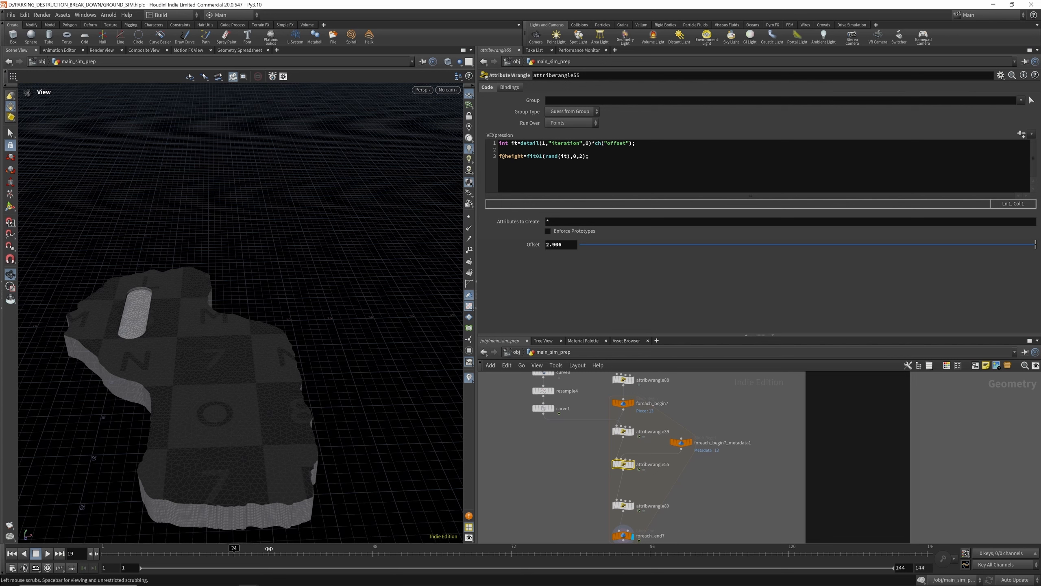
mouse_move(268, 548)
mouse_down()
mouse_move(526, 548)
mouse_move(290, 548)
mouse_up()
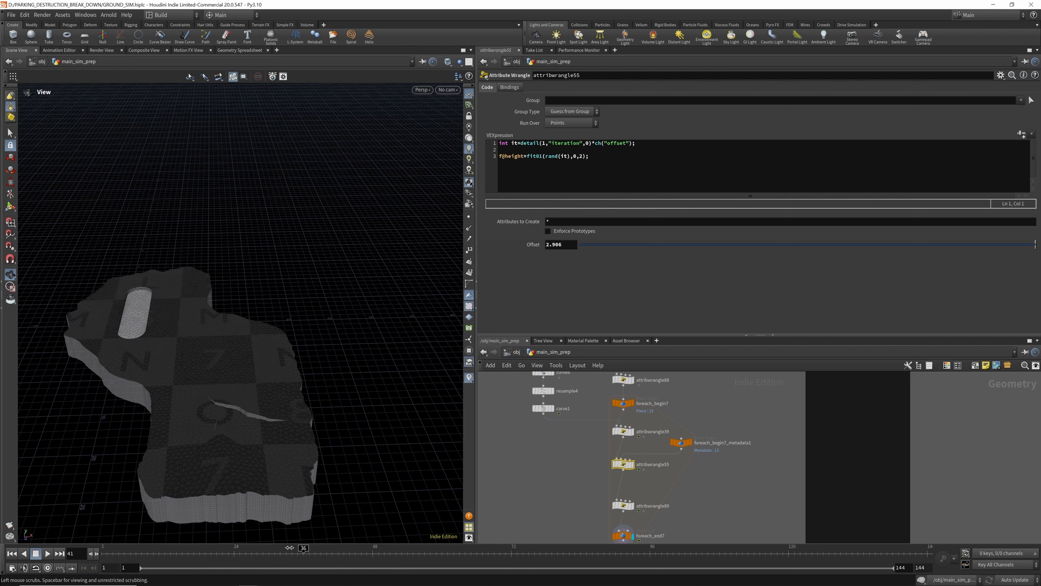
Duplicate attribwrangle55 between it and attribwrangle89 in the loop, and bypass the original node.
scroll(639, 472, up, 3)
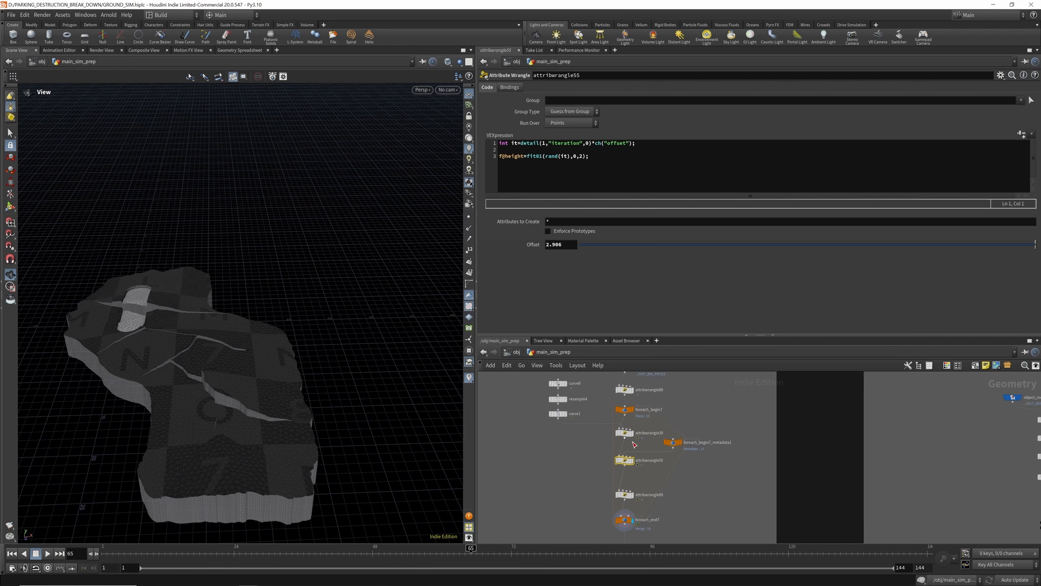
mouse_move(620, 449)
alt+drag(620, 449, 622, 485)
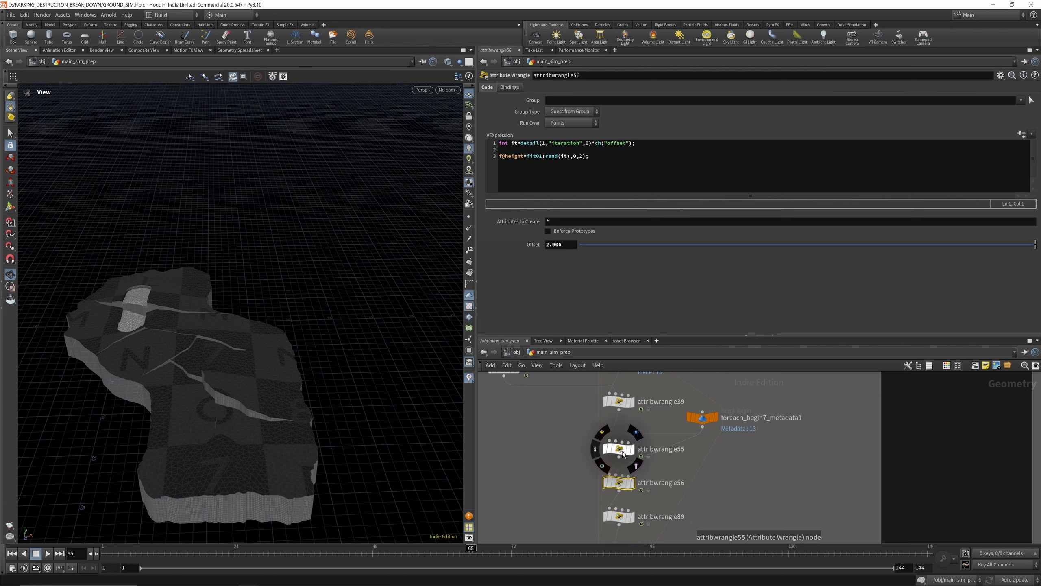
mouse_move(622, 485)
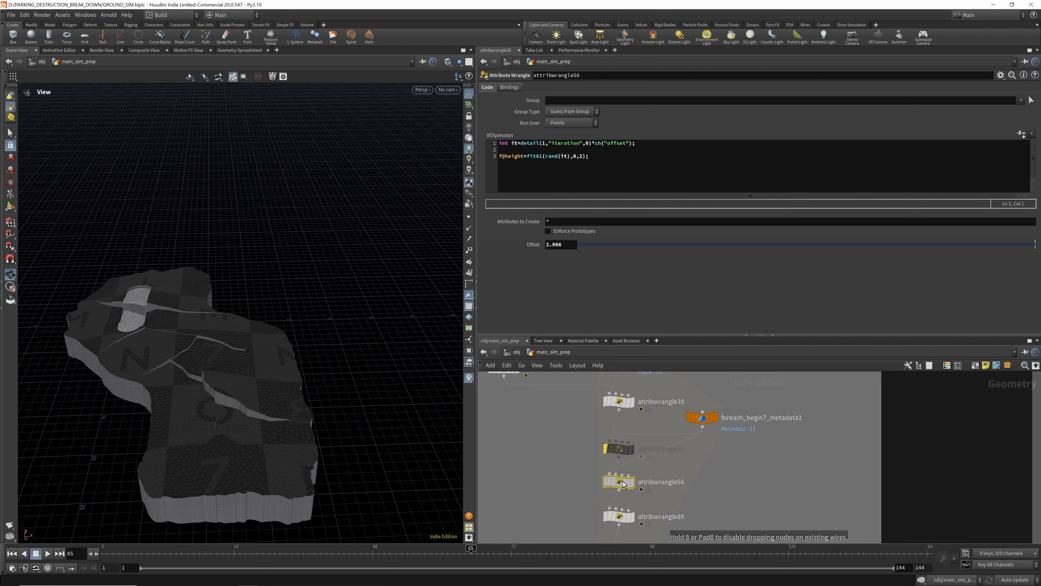
Try commenting out the iteration line and replacing rand(it) with 1 in attribwrangle56, and undo both edits.
click(500, 144)
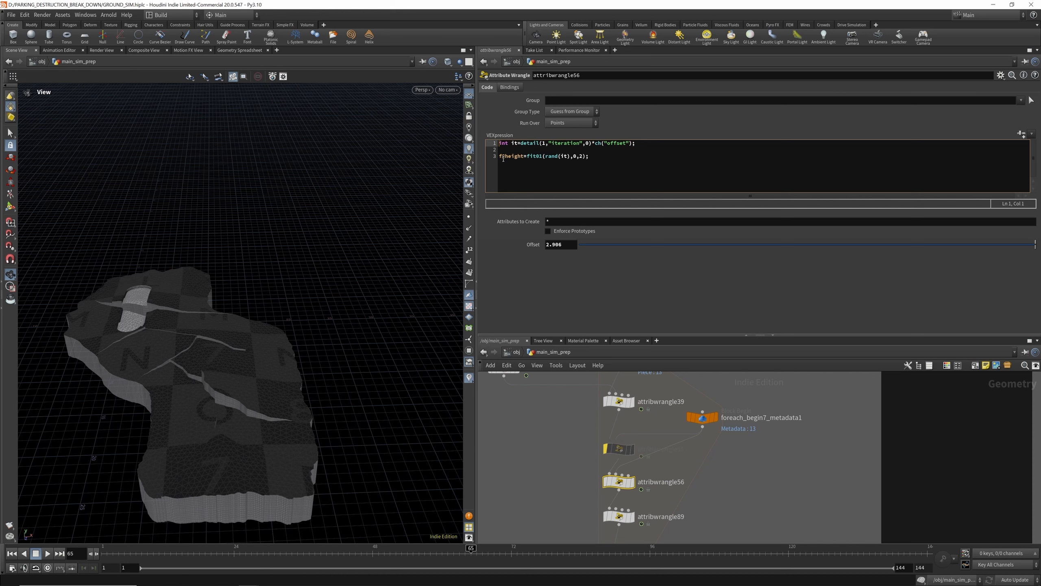
text(//)
drag(569, 156, 545, 157)
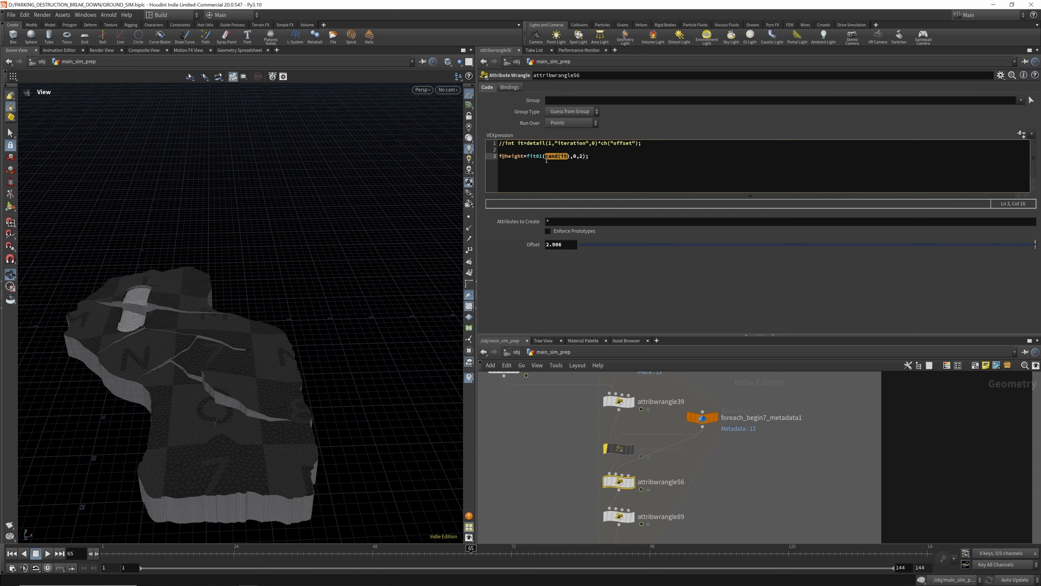
text(1)
click(606, 276)
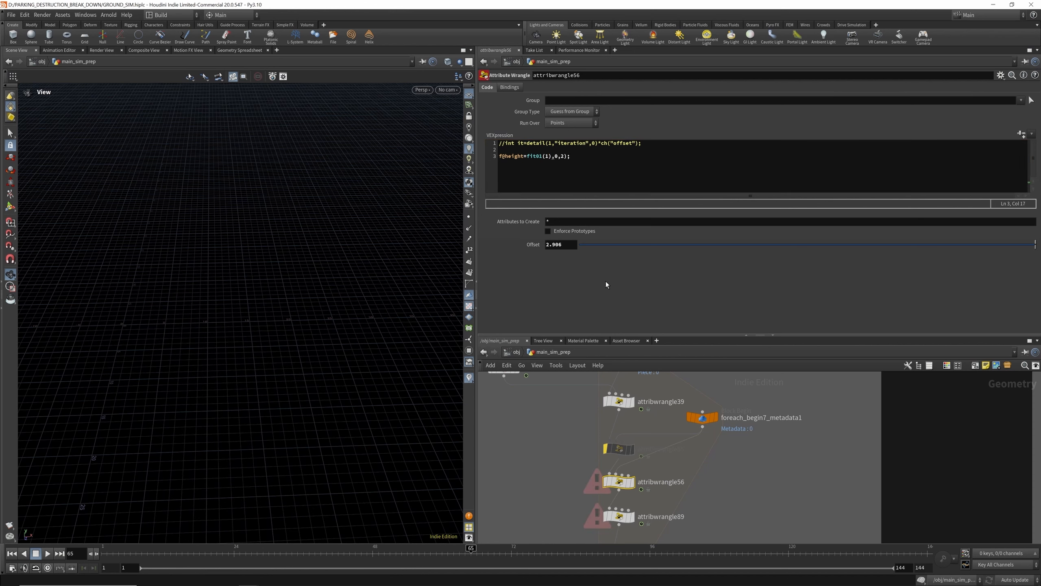
click(544, 156)
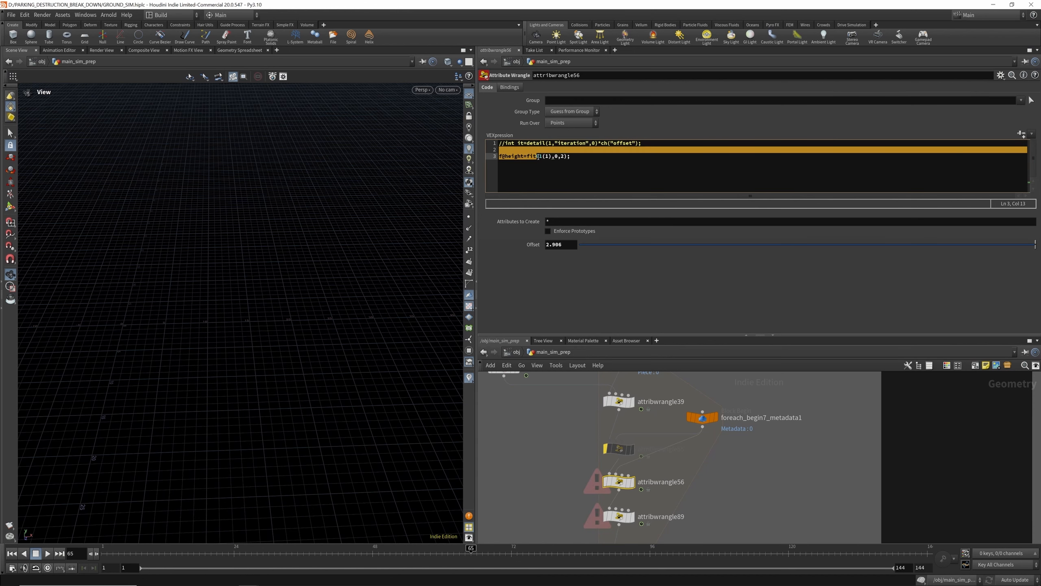
key(ctrl+z)
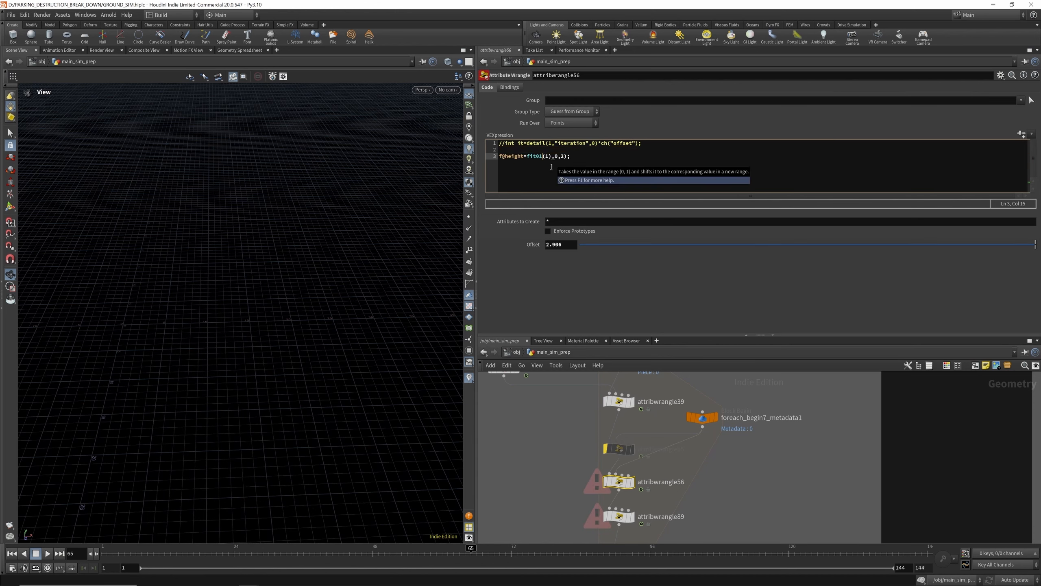
key(ctrl+z)
Change attribwrangle56's height expression to fit01(1,0,2) and scrub to frame 63 to examine the motion without random heights.
drag(571, 156, 551, 158)
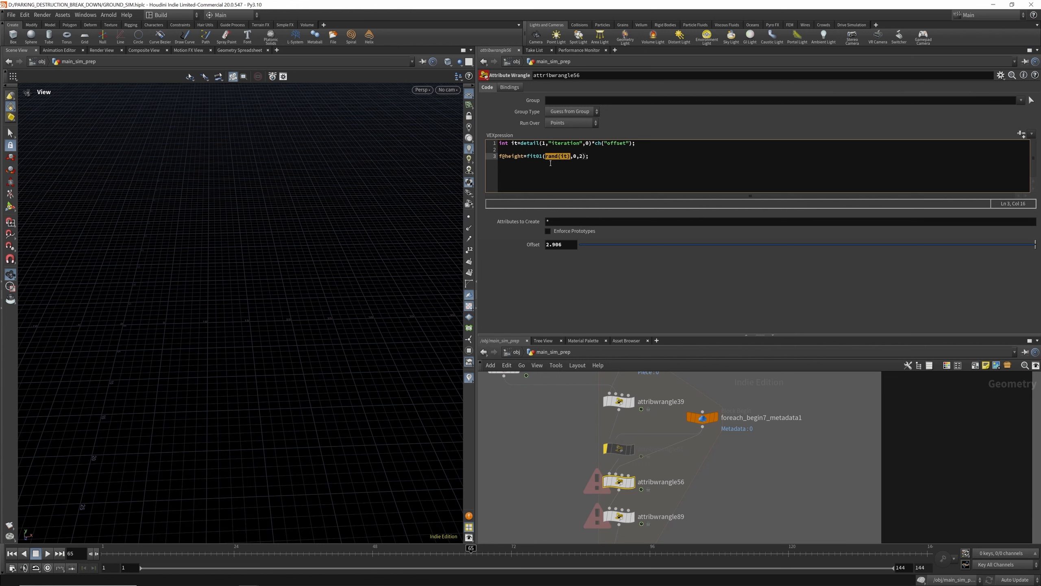
text(1)
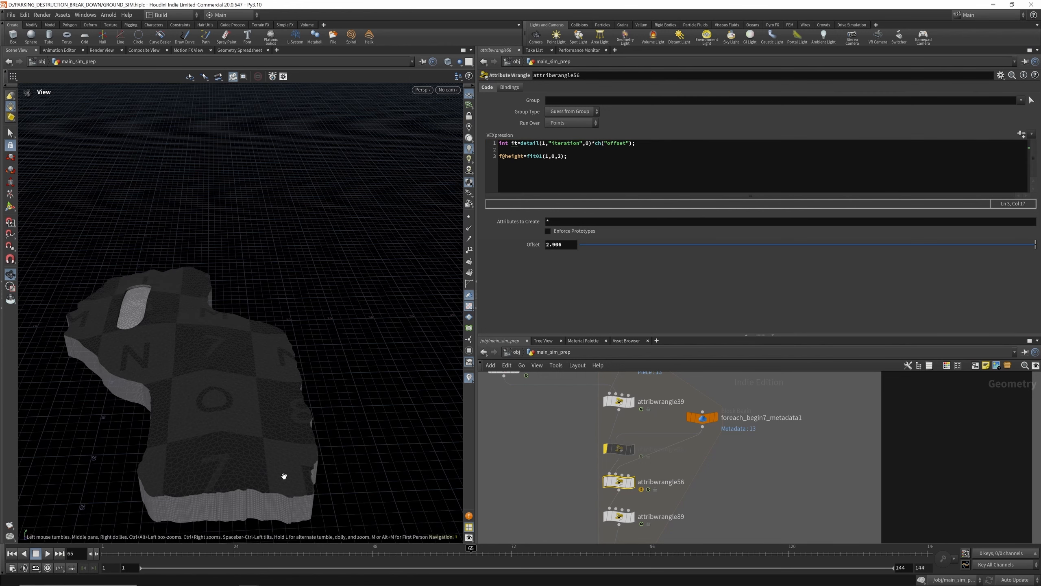
click(206, 549)
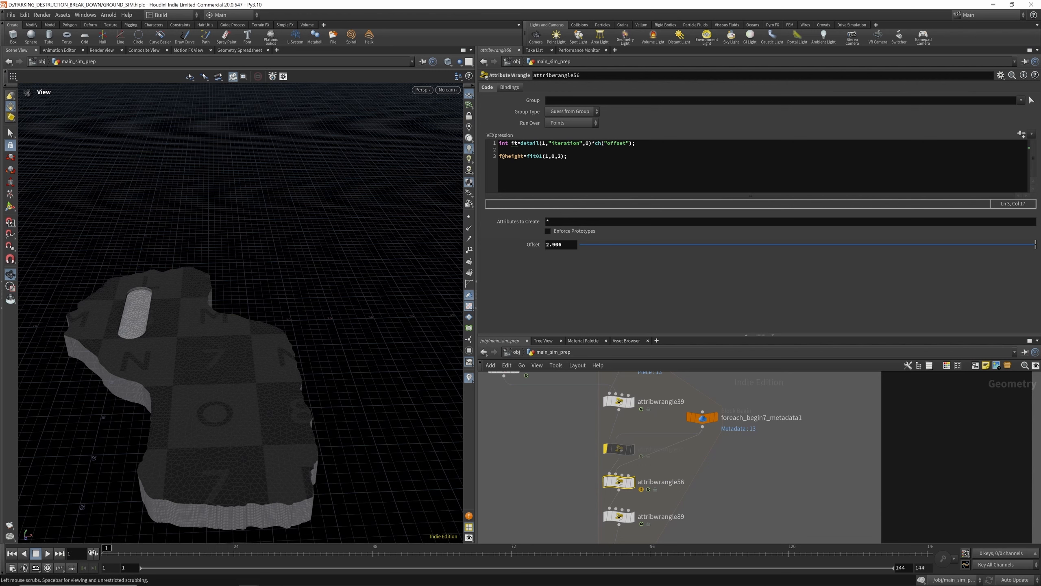
mouse_move(453, 546)
mouse_down()
mouse_move(213, 546)
mouse_move(472, 545)
mouse_move(460, 545)
mouse_up()
drag(224, 380, 238, 382)
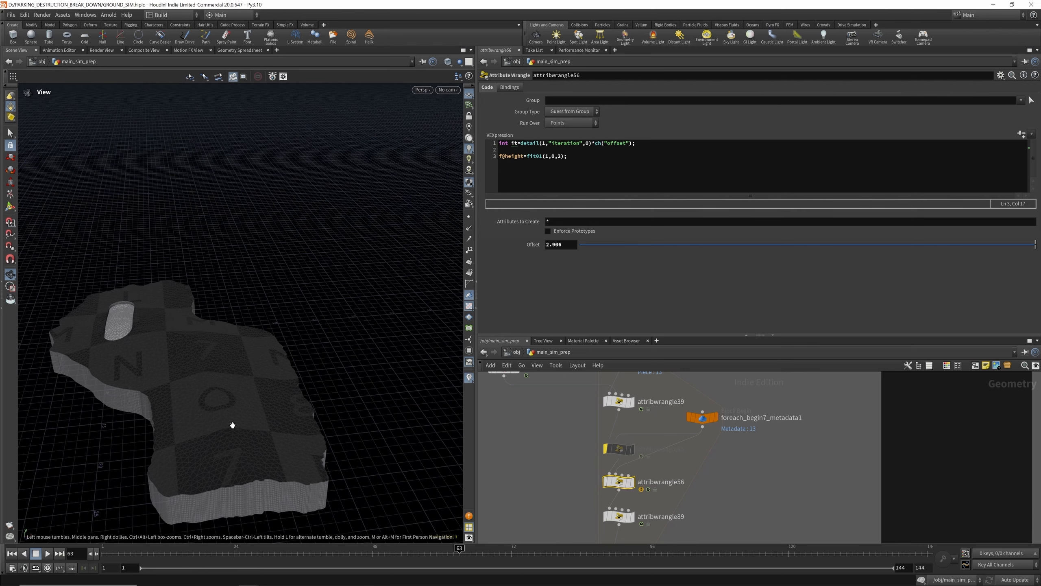
drag(115, 548, 459, 549)
Re-enable attribwrangle55 and delete the duplicated attribwrangle56.
click(607, 435)
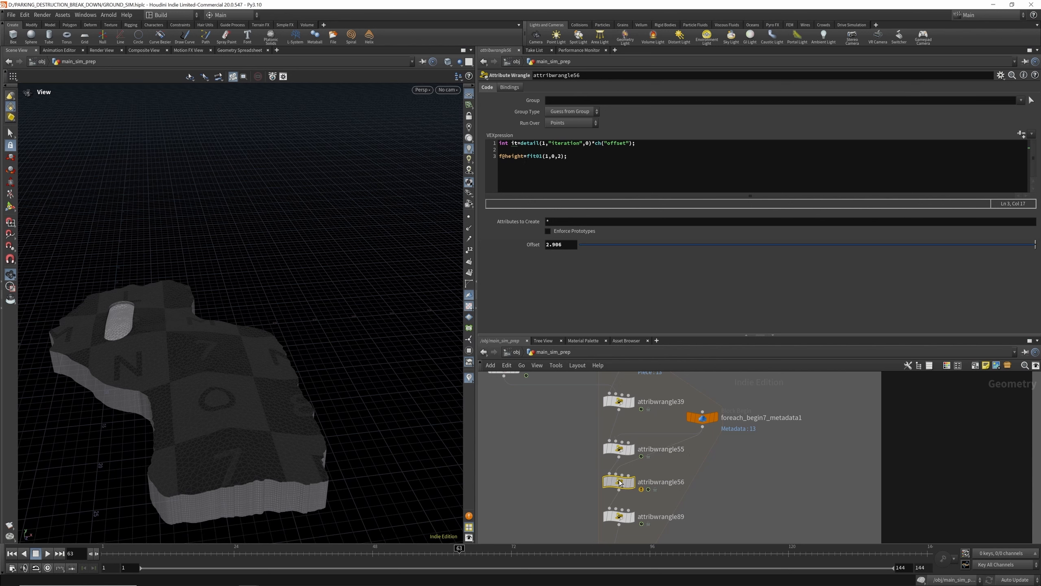
key(Delete)
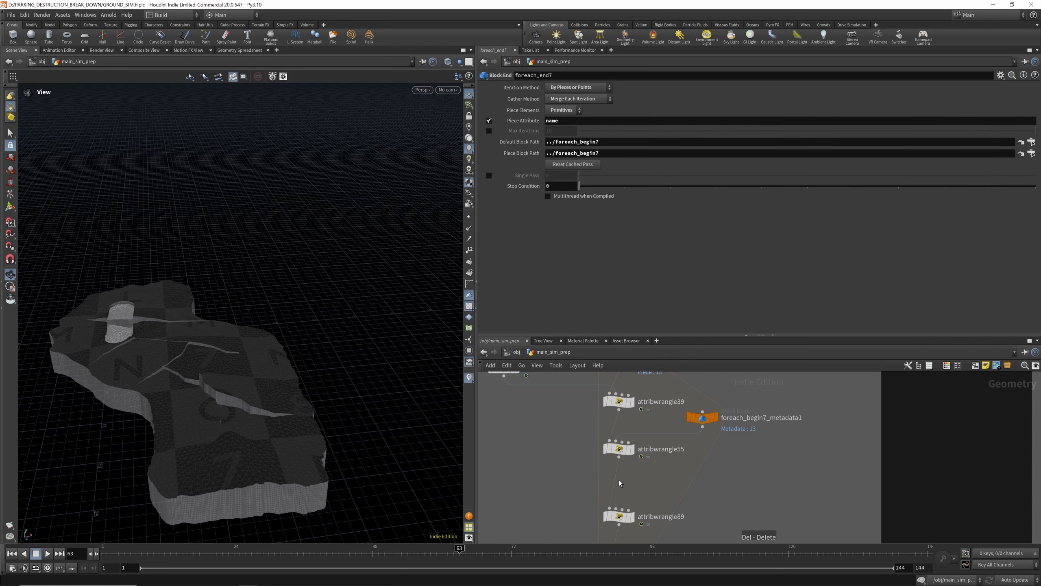
Scrub the animation with attribwrangle55 selected, and display attribwrangle89 to examine its vertical displacement code and Mult and Dist parameters.
click(619, 446)
drag(106, 554, 302, 557)
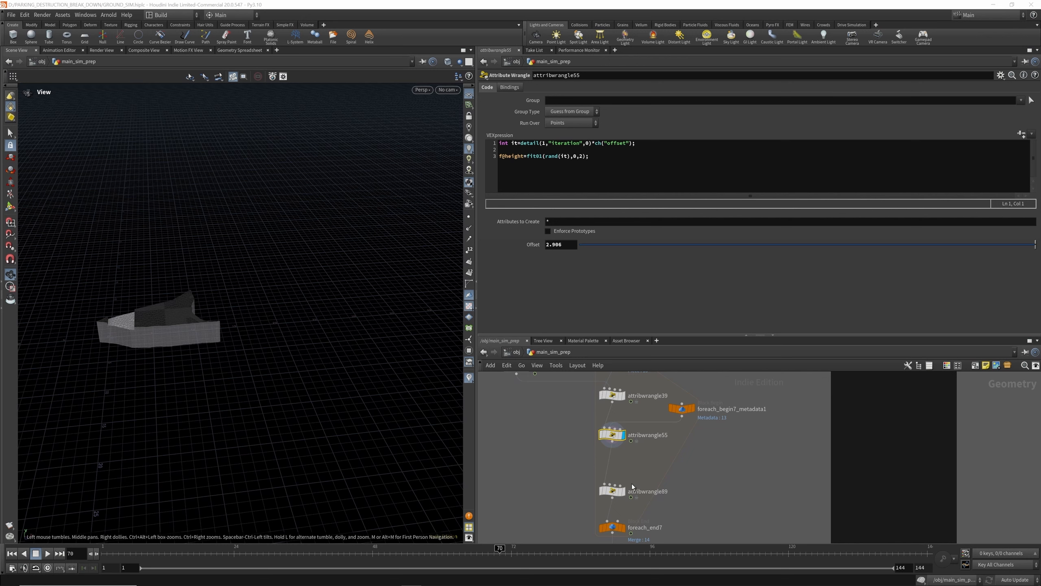
click(612, 490)
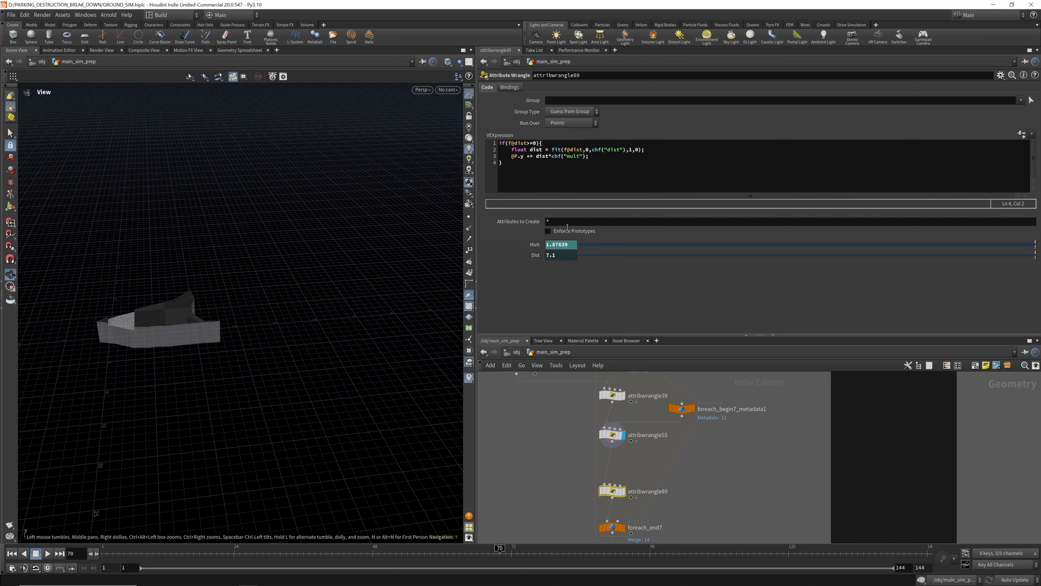
click(623, 491)
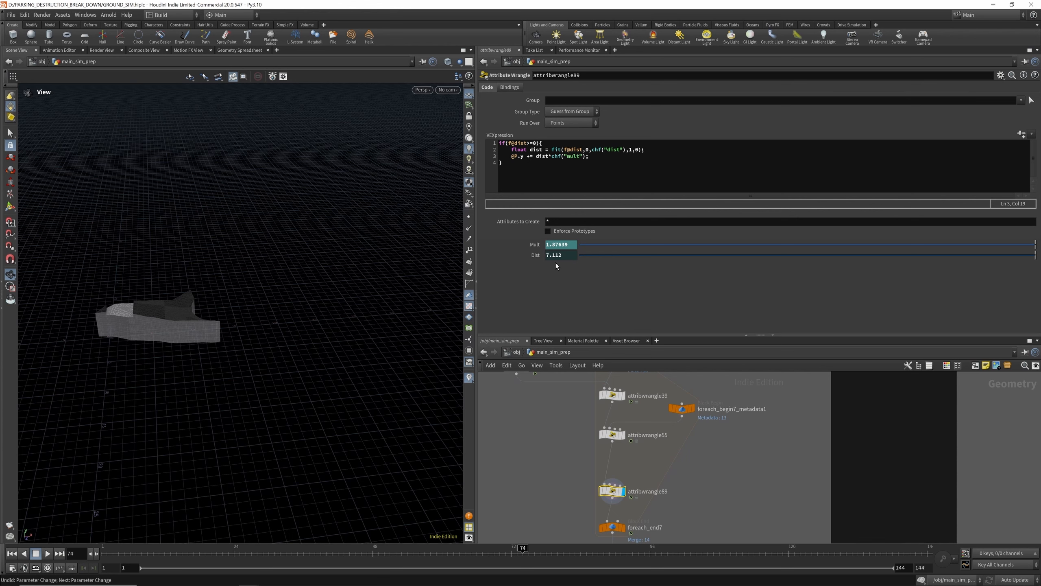
Display foreach_end7 and scrub the timeline to frame 86 to examine the animation of all merged pieces.
scroll(623, 423, down, 4)
scroll(626, 472, up, 5)
scroll(625, 481, down, 4)
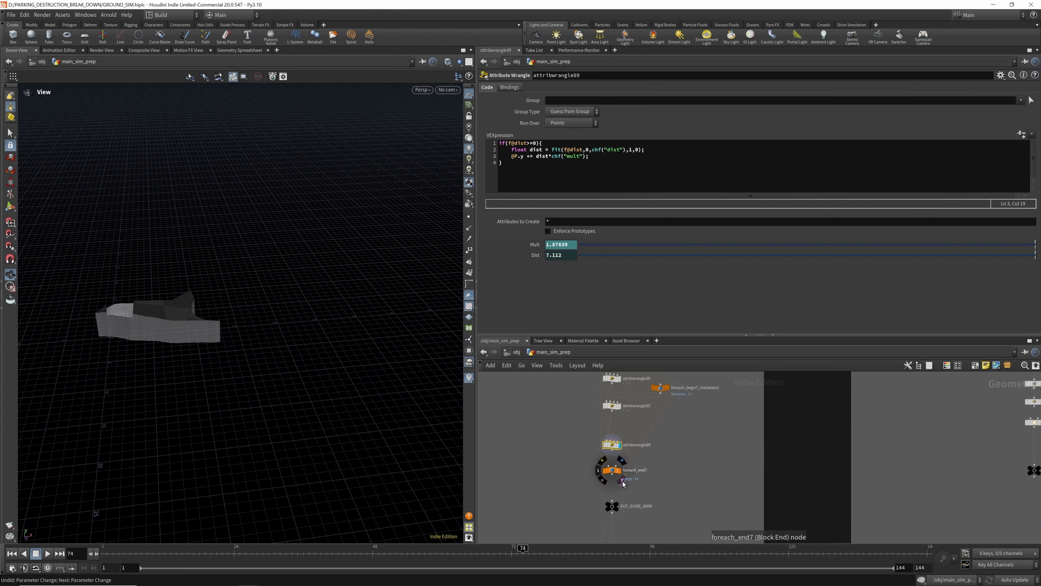
scroll(624, 484, up, 3)
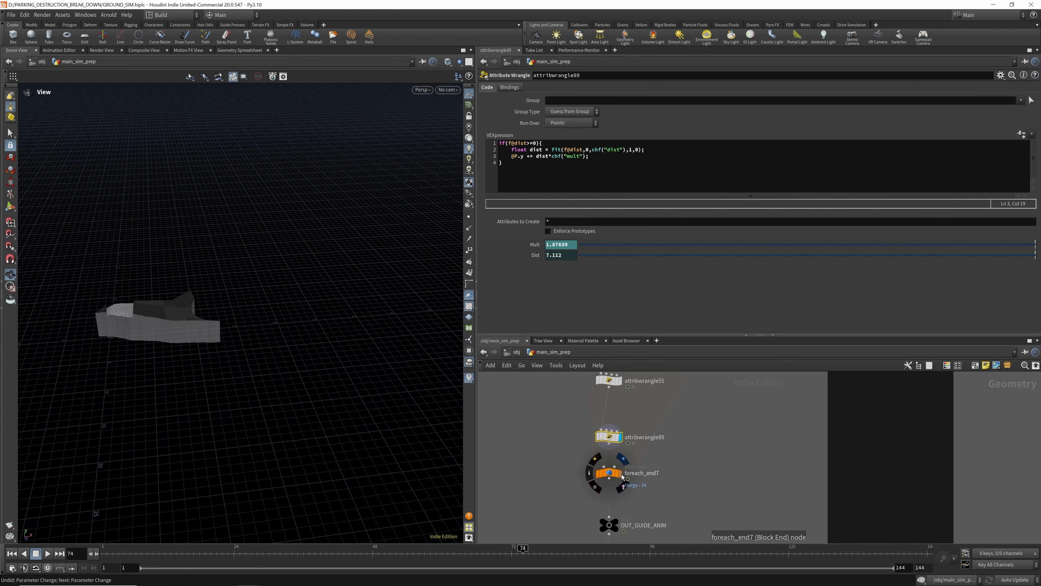
click(615, 472)
drag(198, 354, 291, 314)
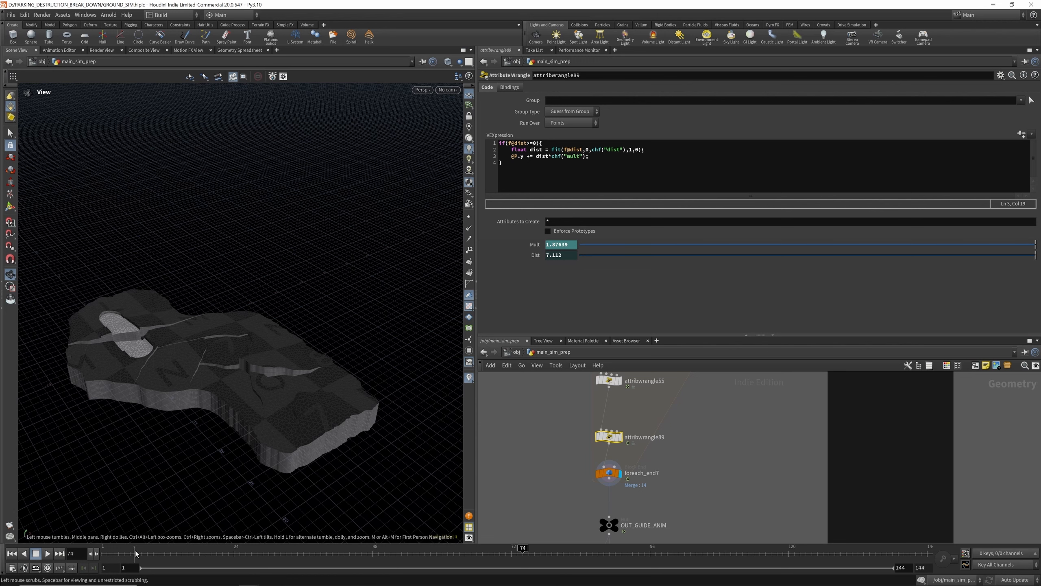
drag(159, 549, 593, 548)
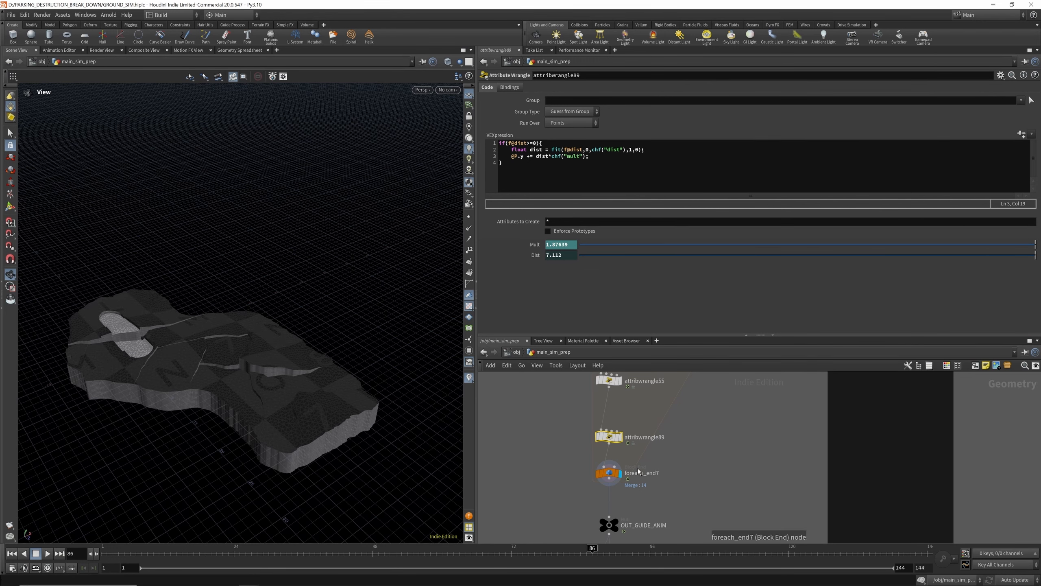
Display timeshift5 below OUT_GUIDE_ANIM and scrub to frame 14 to examine the geometry frozen at frame 1.
scroll(643, 377, down, 3)
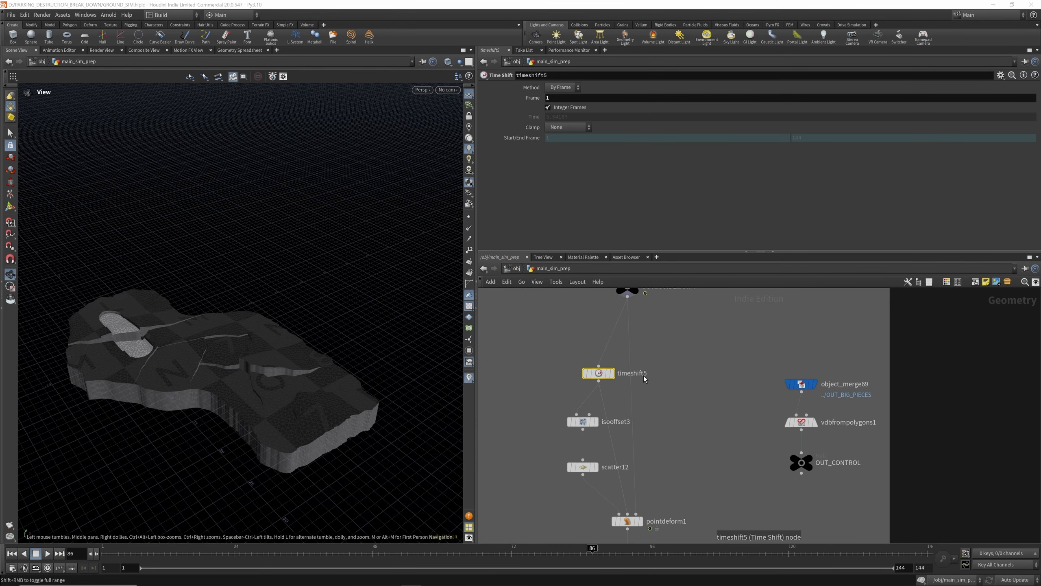
scroll(658, 365, down, 5)
scroll(639, 368, up, 5)
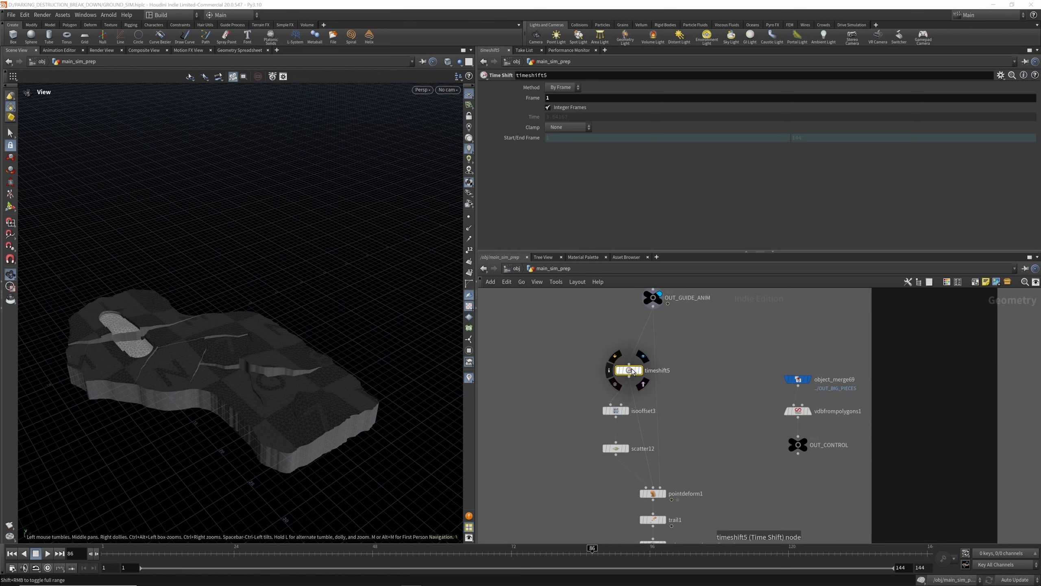
click(640, 371)
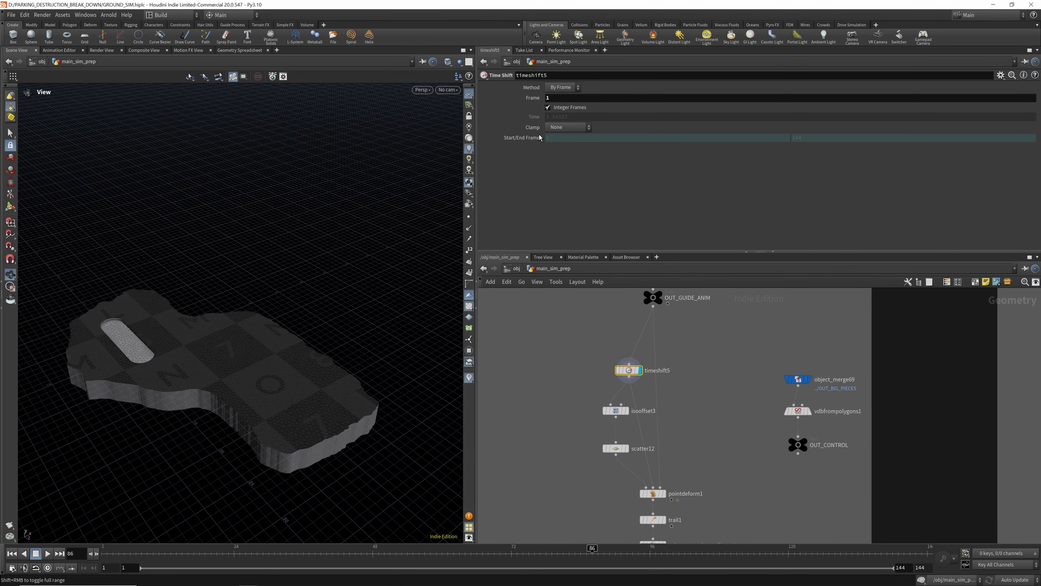
drag(106, 547, 176, 525)
Display isooffset3's fog volume and scatter12's points in turn, shifting both nodes slightly in the network.
scroll(607, 407, up, 3)
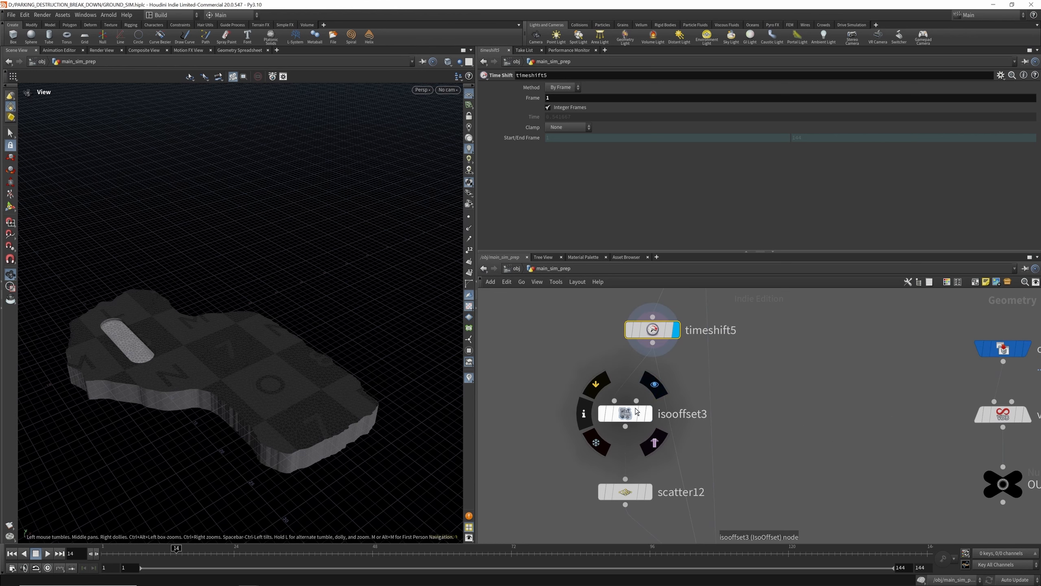
click(651, 415)
click(633, 416)
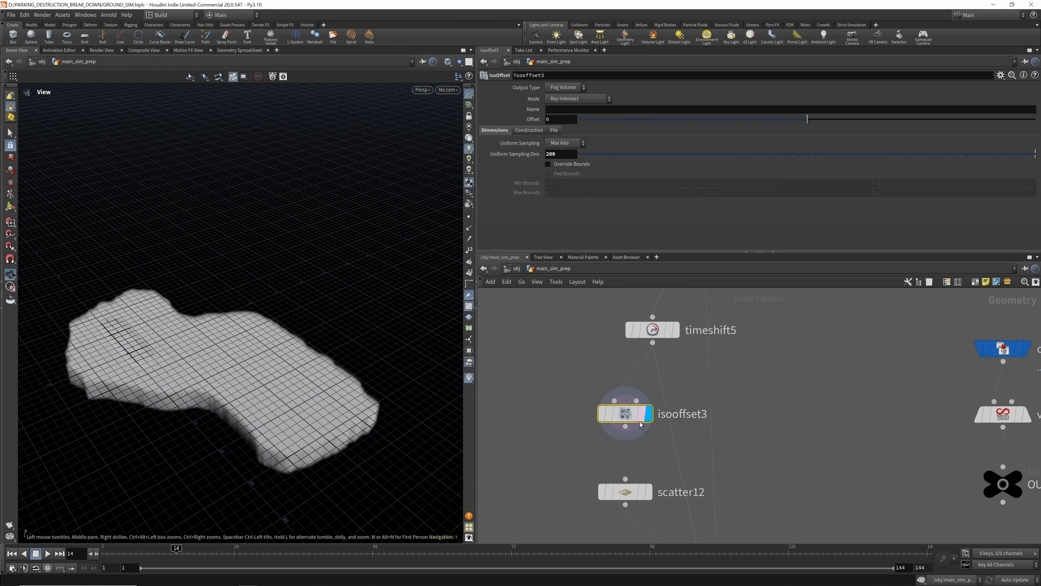
mouse_move(634, 416)
drag(632, 414, 617, 407)
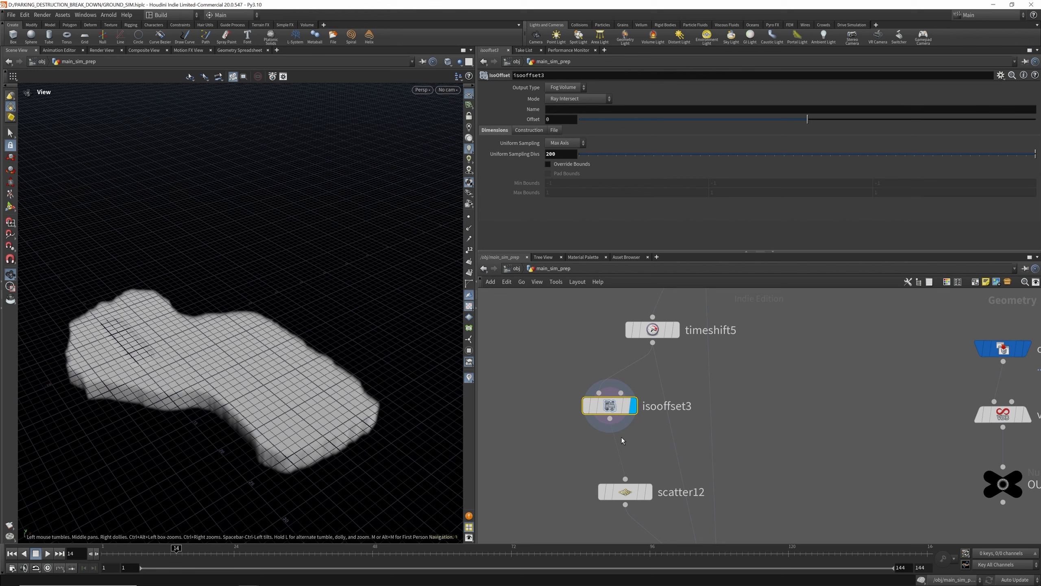
drag(638, 489, 614, 481)
click(623, 484)
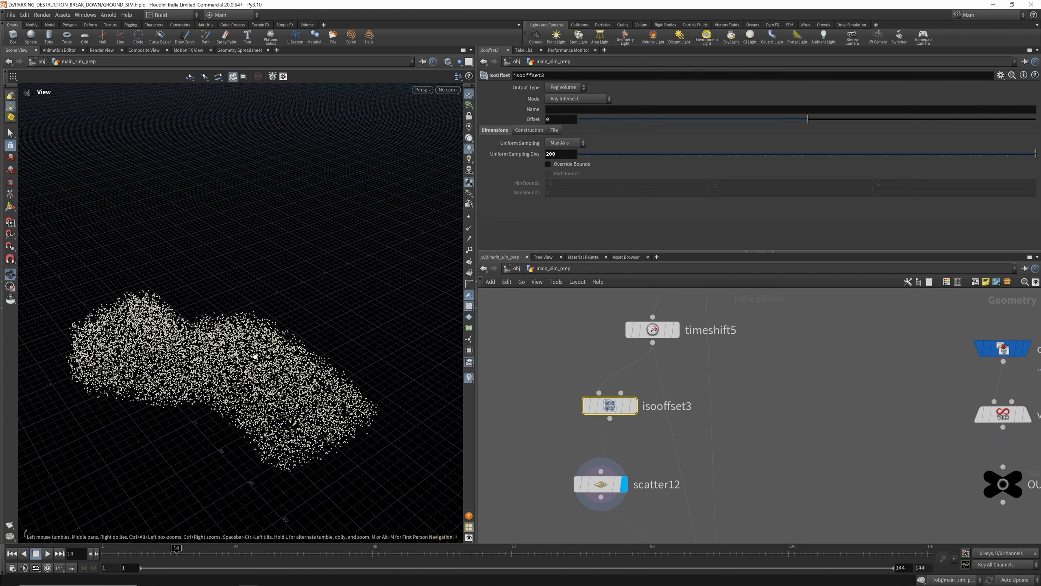
Select scatter12 and enlarge the parameter area to examine its density-based scattering settings and the resulting points.
drag(268, 246, 291, 350)
click(602, 485)
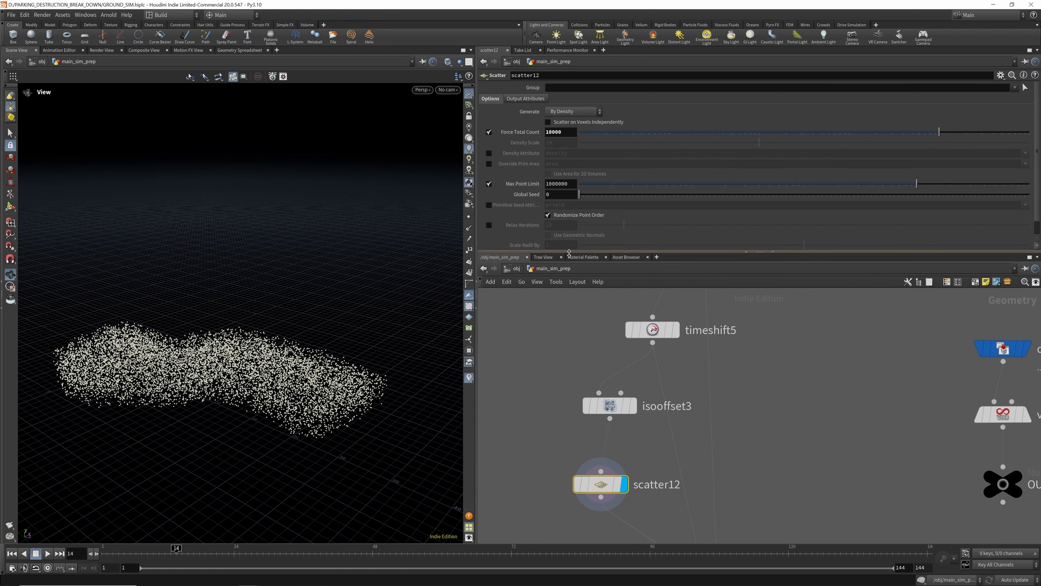
drag(570, 252, 569, 304)
drag(263, 343, 263, 324)
scroll(601, 381, down, 5)
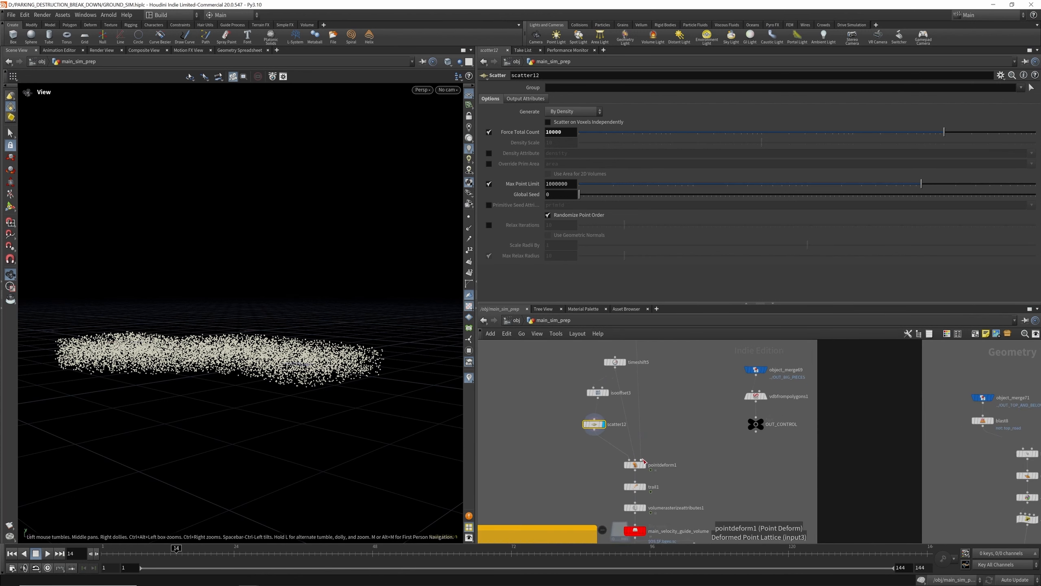
Display OUT_GUIDE_ANIM's geometry and pointdeform1's points in turn to compare the guide animation with the deformed scatter.
scroll(637, 467, up, 3)
scroll(676, 505, down, 2)
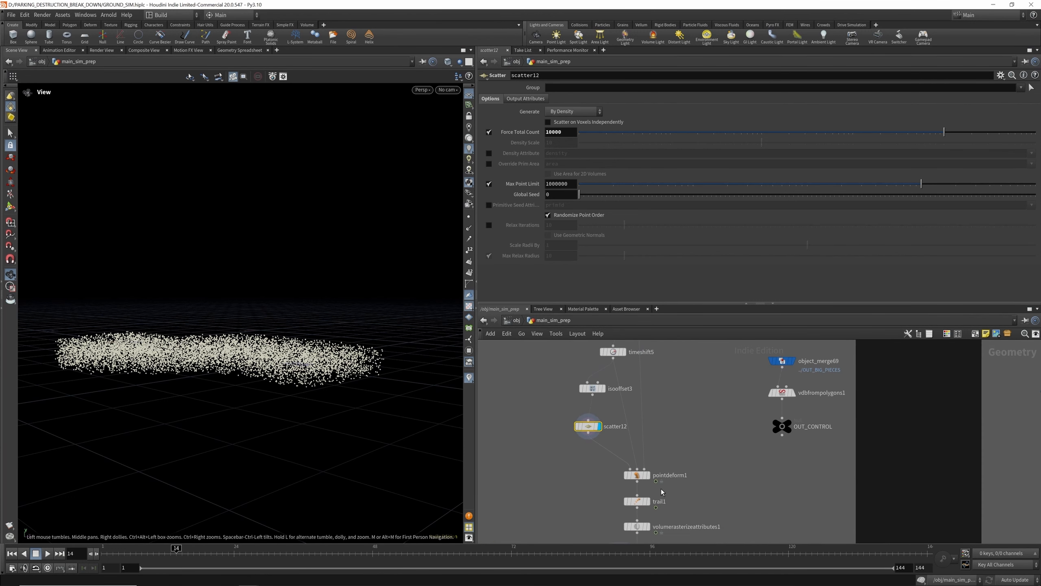
mouse_move(630, 474)
scroll(659, 471, down, 3)
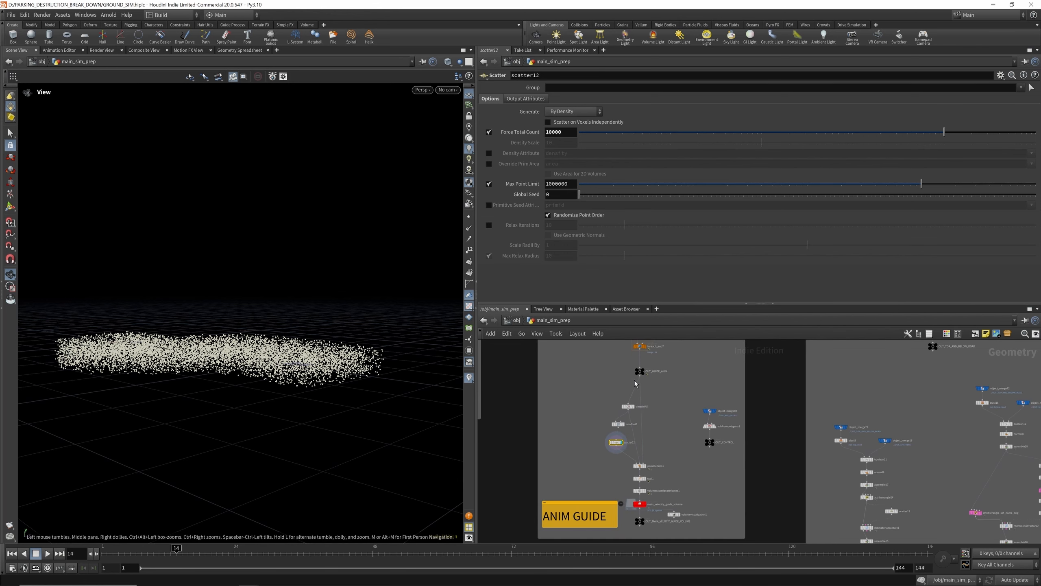
click(650, 365)
scroll(647, 394, up, 2)
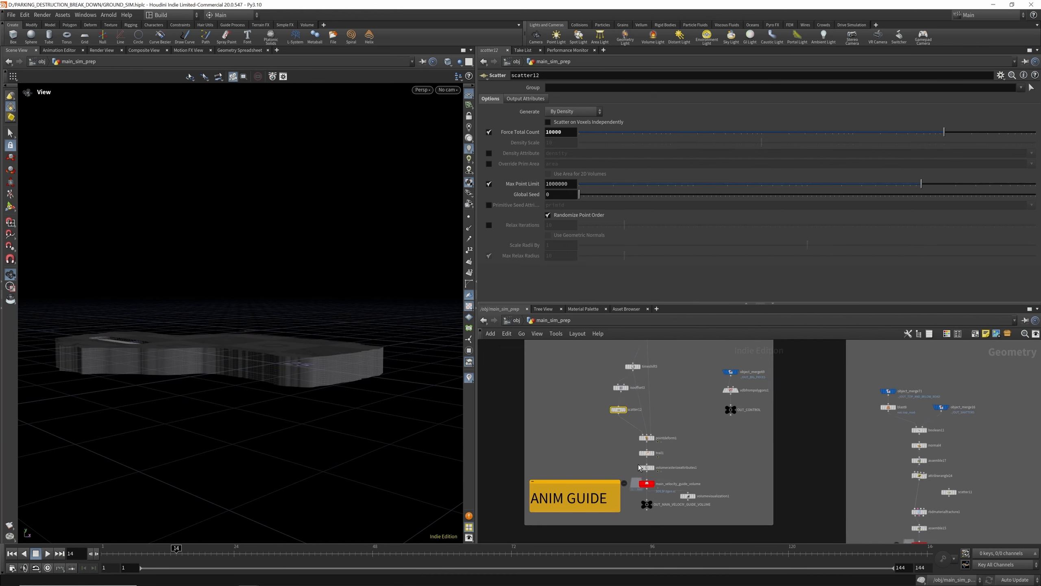
click(662, 427)
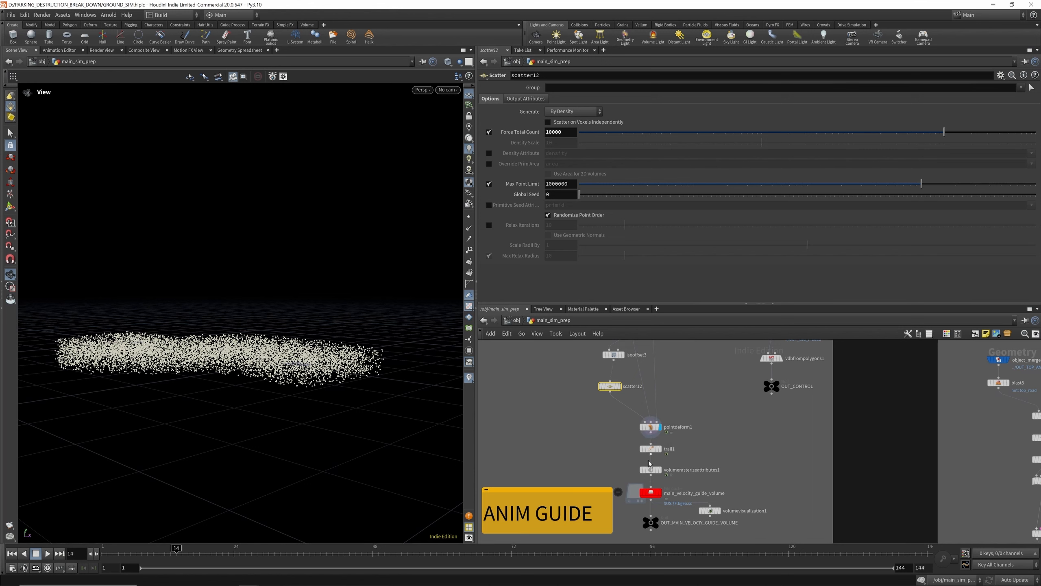
scroll(652, 394, down, 2)
scroll(642, 364, up, 2)
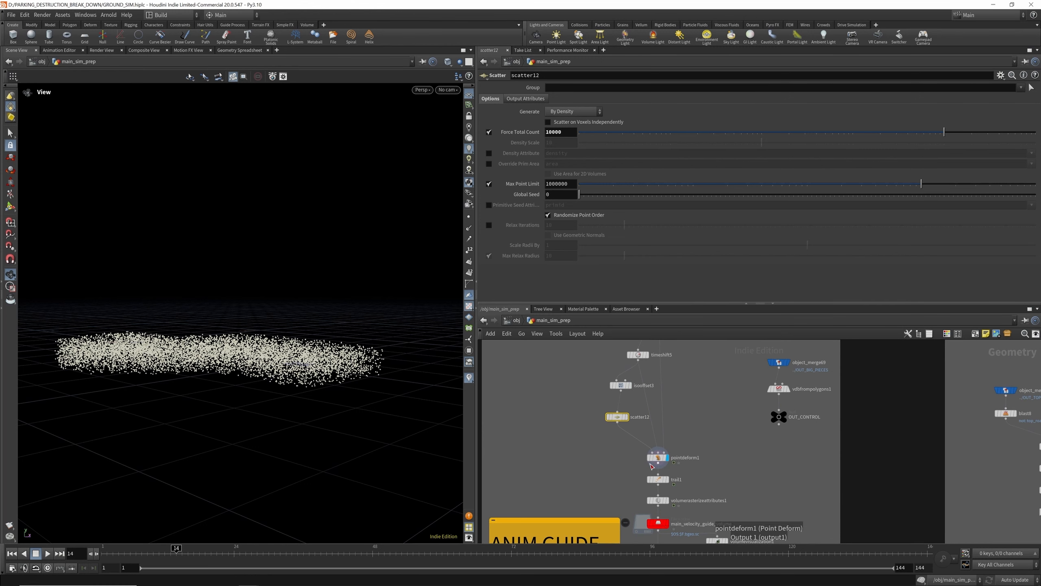
Scrub the timeline through frame 55 to frame 65 to examine how pointdeform1 moves the scattered points.
click(124, 549)
drag(124, 548, 261, 549)
drag(380, 552, 413, 552)
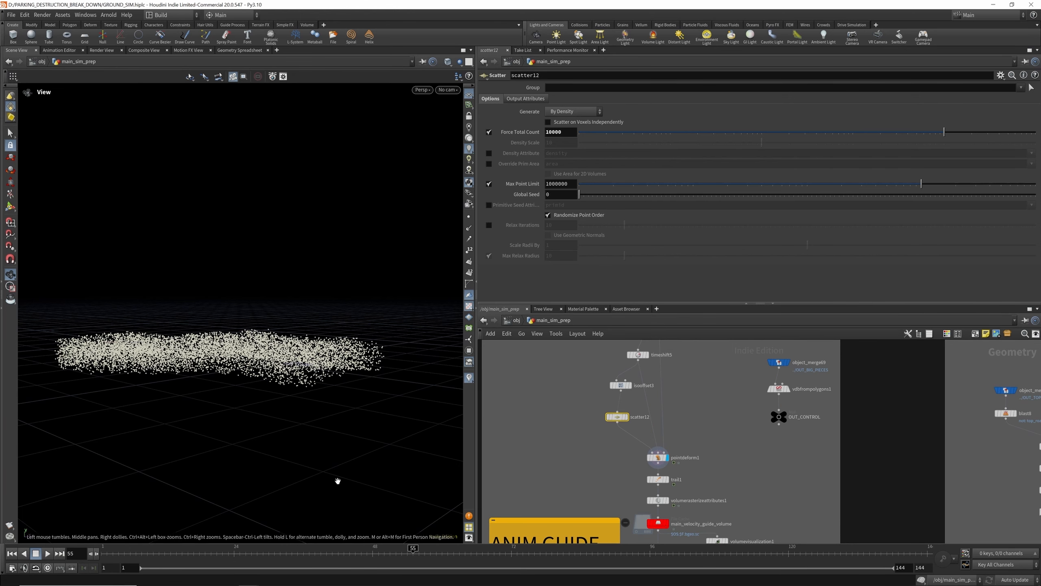
drag(280, 363, 283, 388)
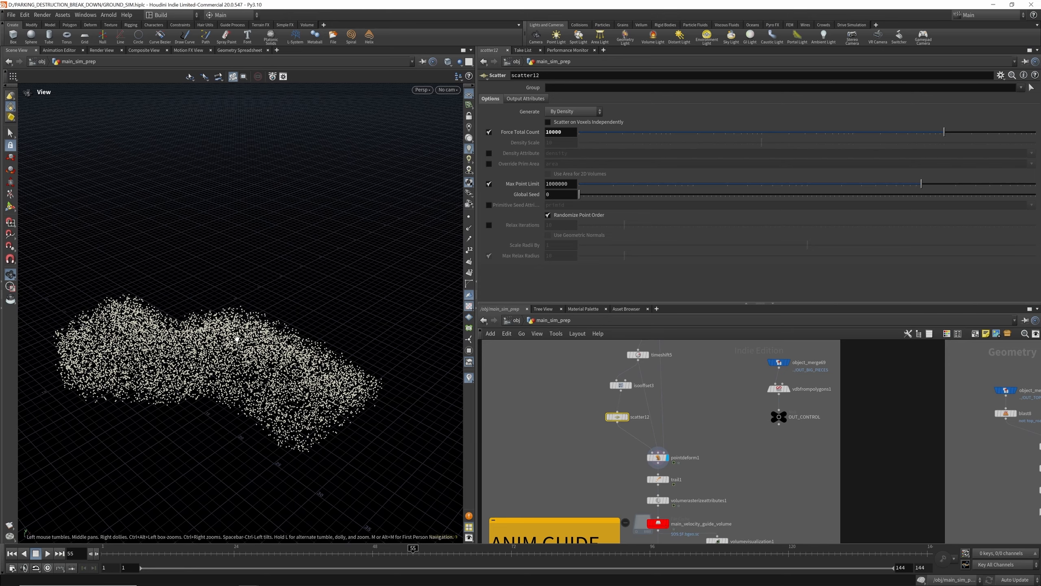
drag(239, 339, 243, 352)
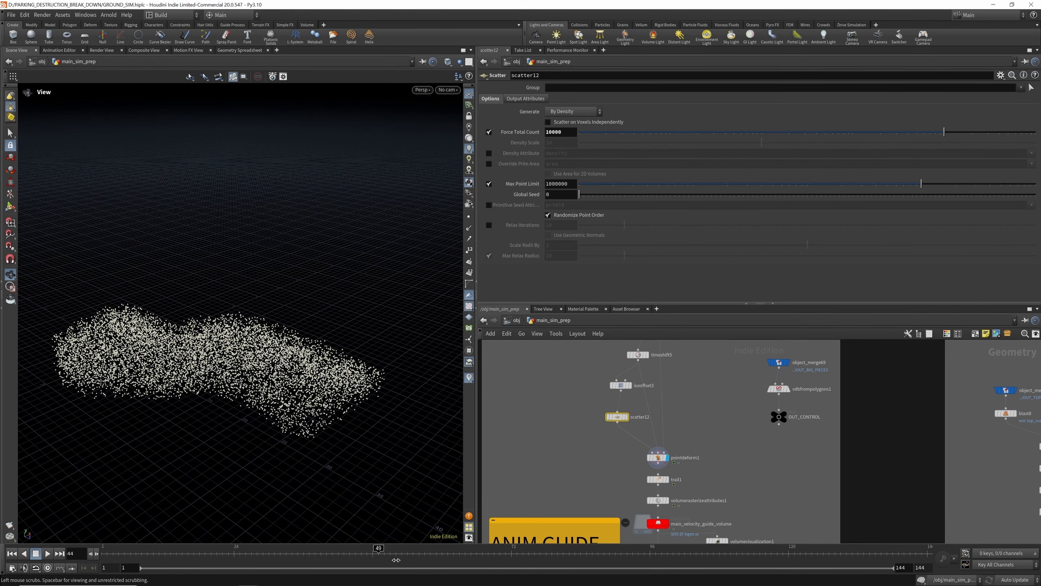
Select and display trail1 to examine its Compute Velocity settings.
scroll(659, 441, down, 2)
scroll(659, 441, up, 3)
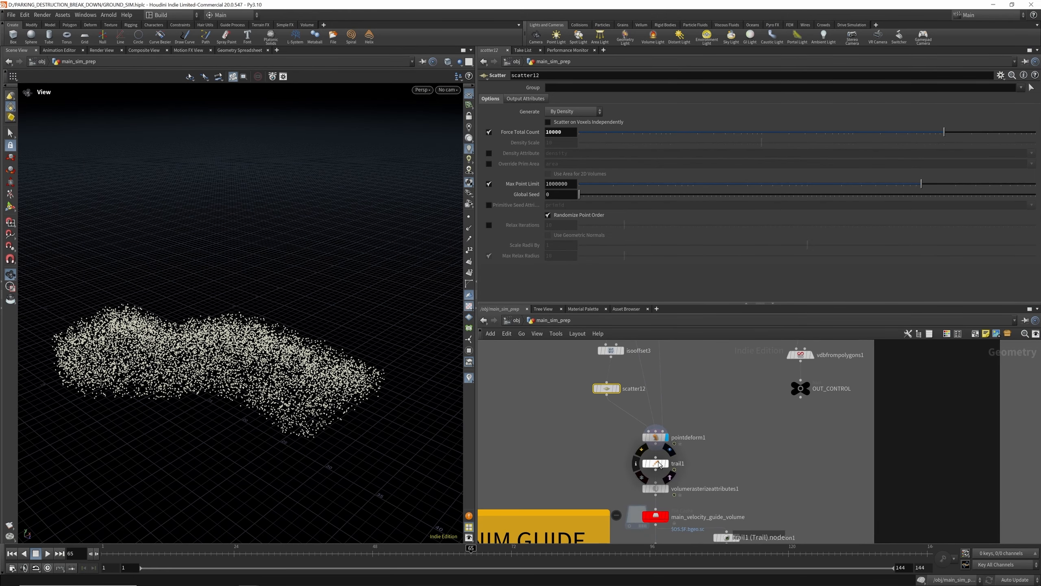
click(655, 463)
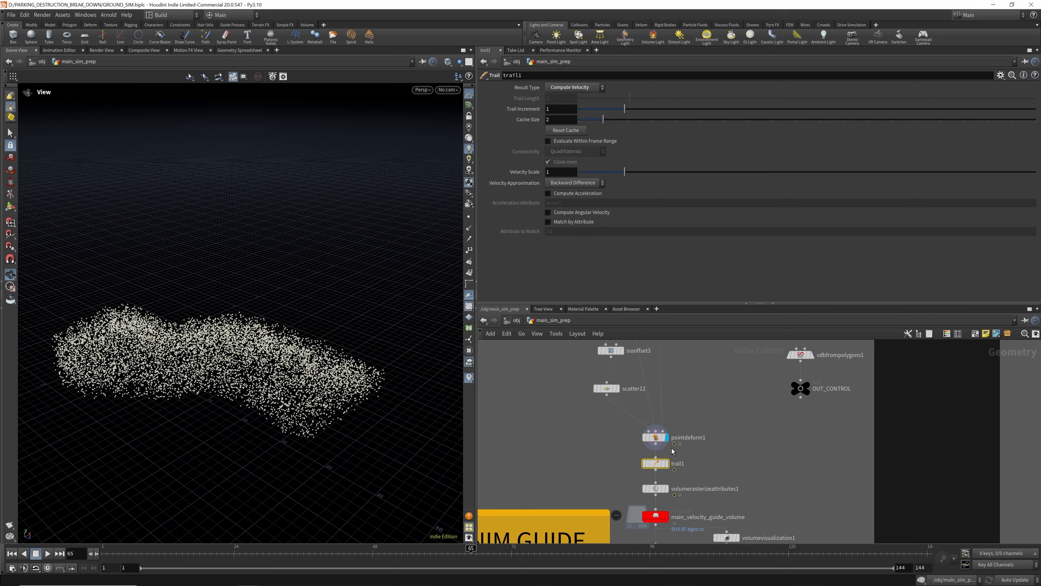
mouse_move(671, 468)
scroll(651, 398, down, 2)
scroll(651, 410, up, 2)
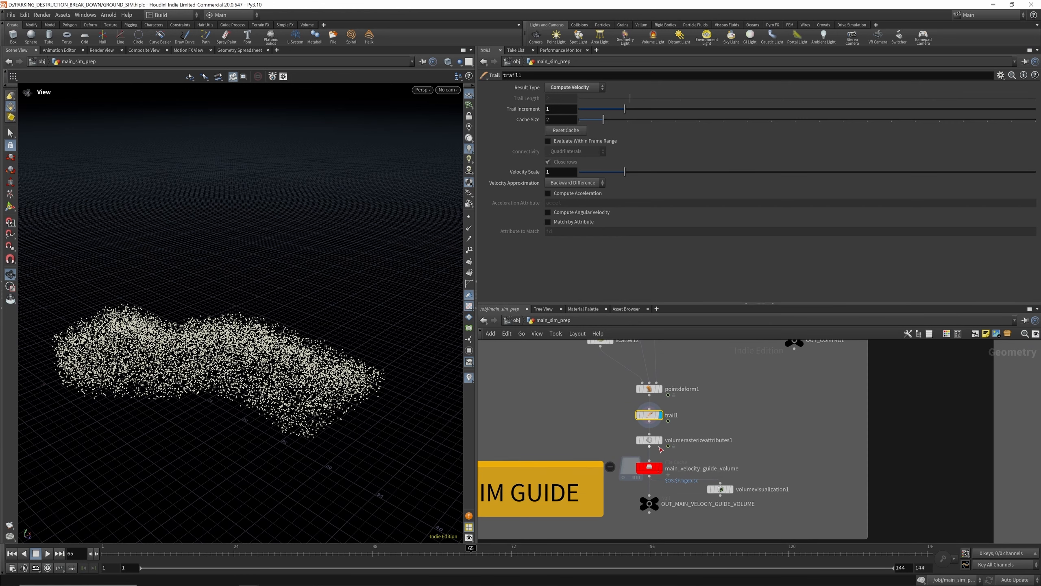
Display volumerasterizeattributes1, examine its settings and node info for the v volume, and scrub the timeline to frame 78.
click(651, 440)
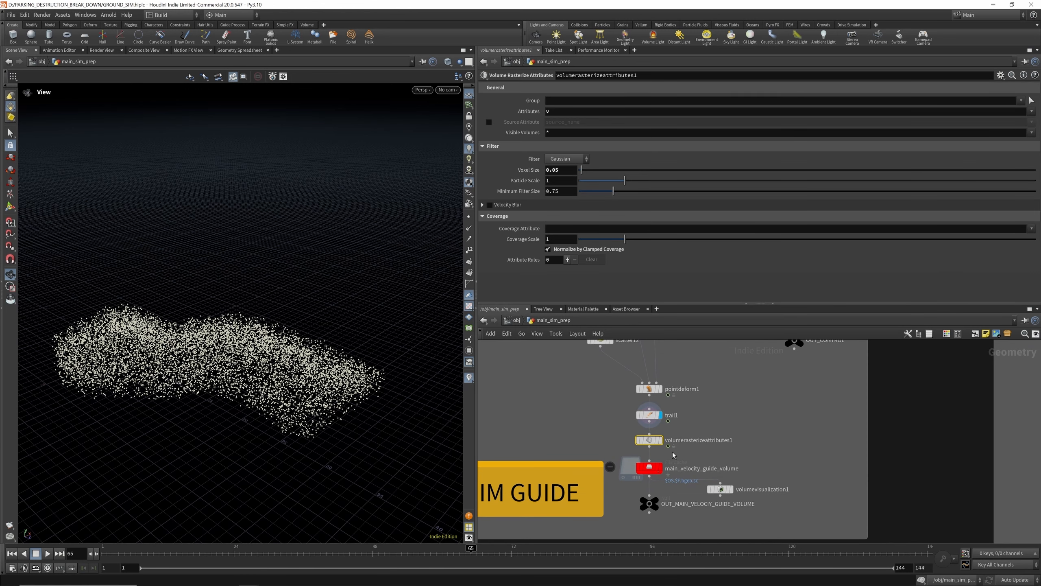
click(658, 442)
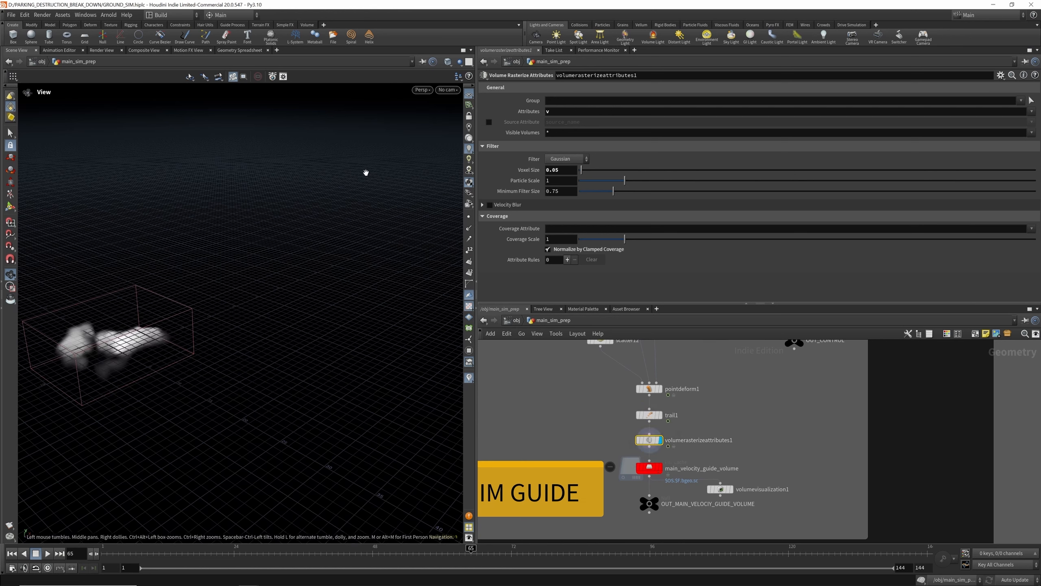
click(629, 441)
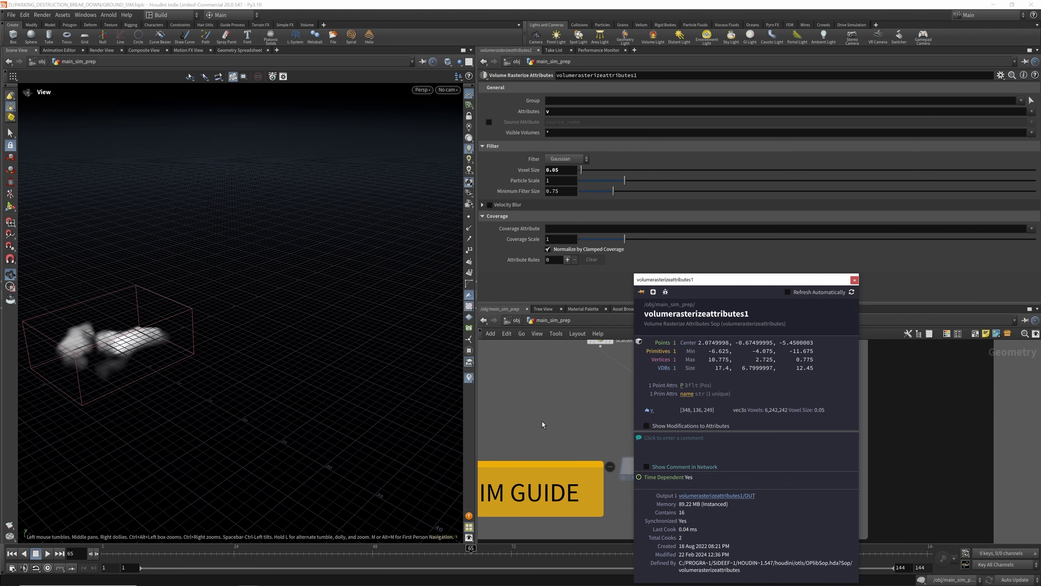
drag(115, 549, 230, 551)
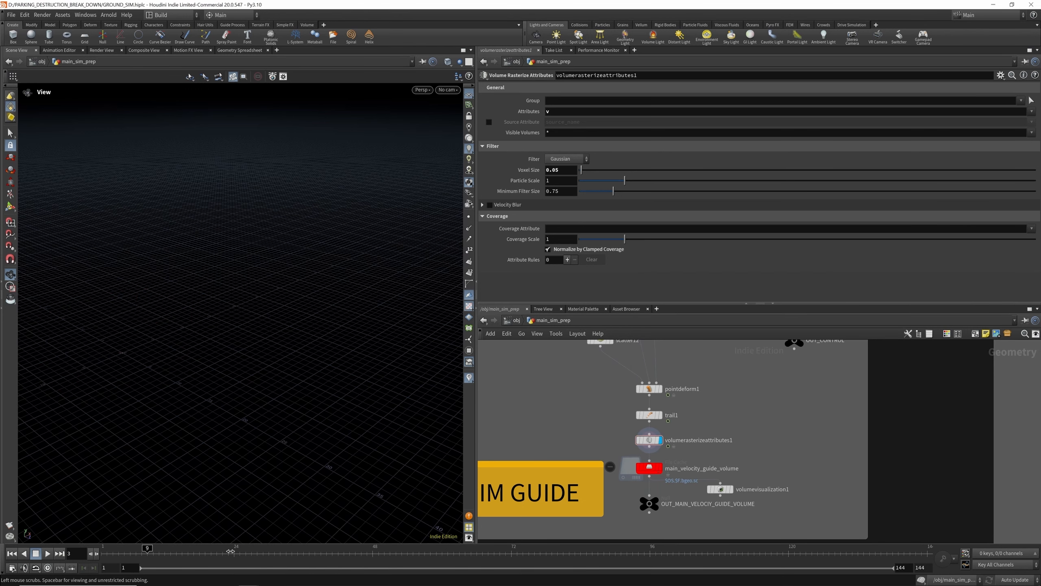
drag(311, 549, 548, 558)
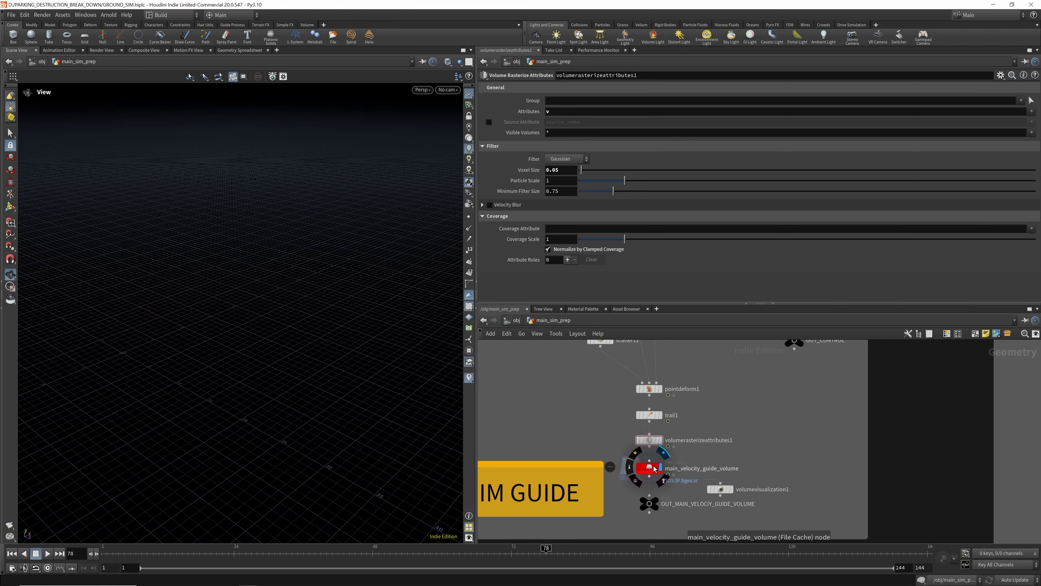
Examine the cached velocity volume through main_velocity_guide_volume, volumevisualization1 and OUT_MAIN_VELOCIY_GUIDE_VOLUME, scrubbing to frame 56.
click(648, 468)
click(732, 489)
click(720, 491)
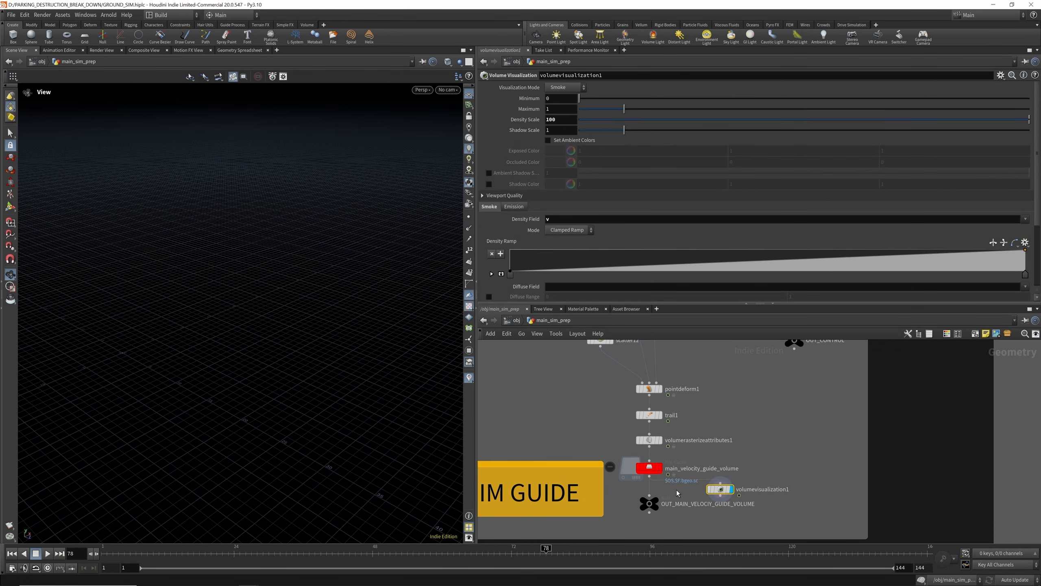
drag(165, 552, 419, 556)
drag(314, 292, 356, 346)
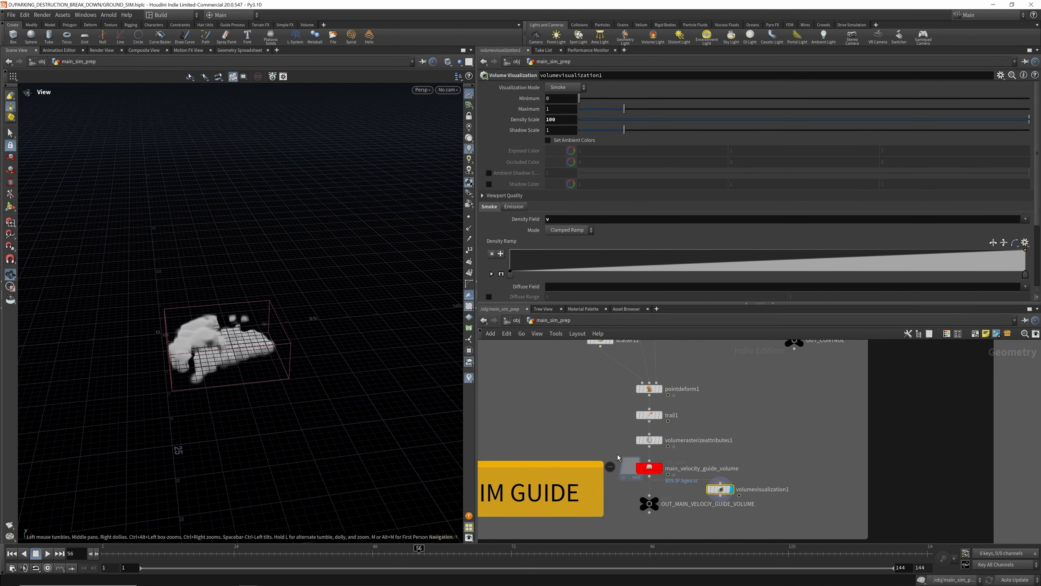
middle_drag(619, 458, 608, 417)
click(636, 459)
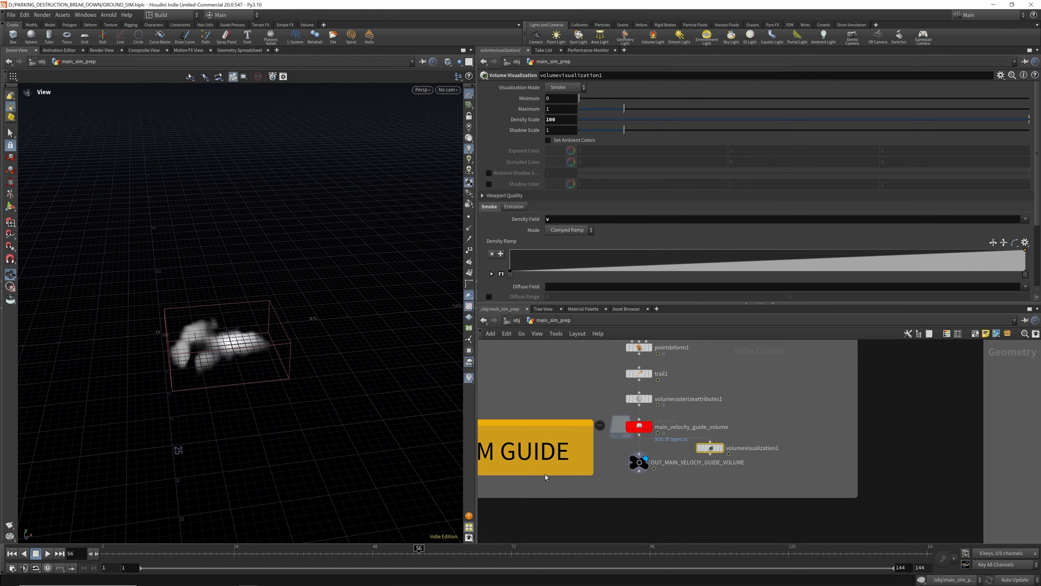
Display the output null below group19 in the FRACTURE section to examine the prepared road geometry.
scroll(552, 481, down, 5)
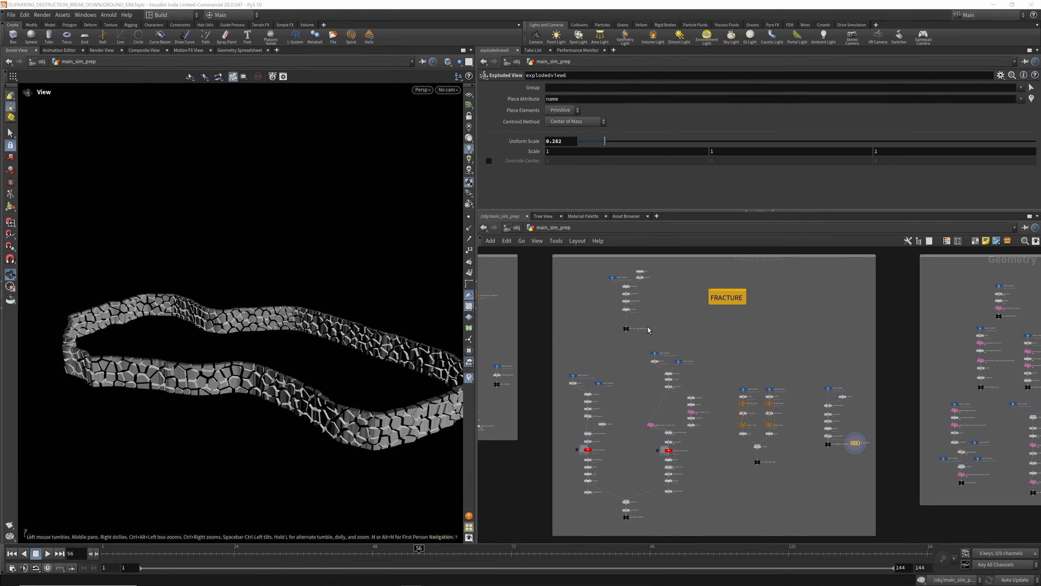
scroll(648, 328, up, 3)
click(617, 327)
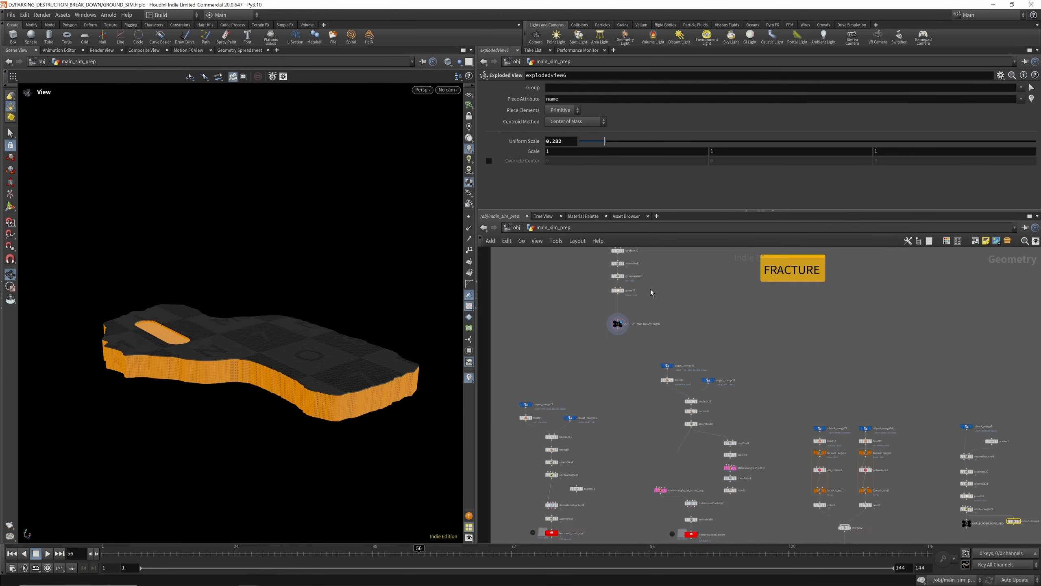
Display explodedview1 and explodedview4 in turn to examine the fractured top and below road pieces.
scroll(651, 290, down, 3)
scroll(611, 480, up, 5)
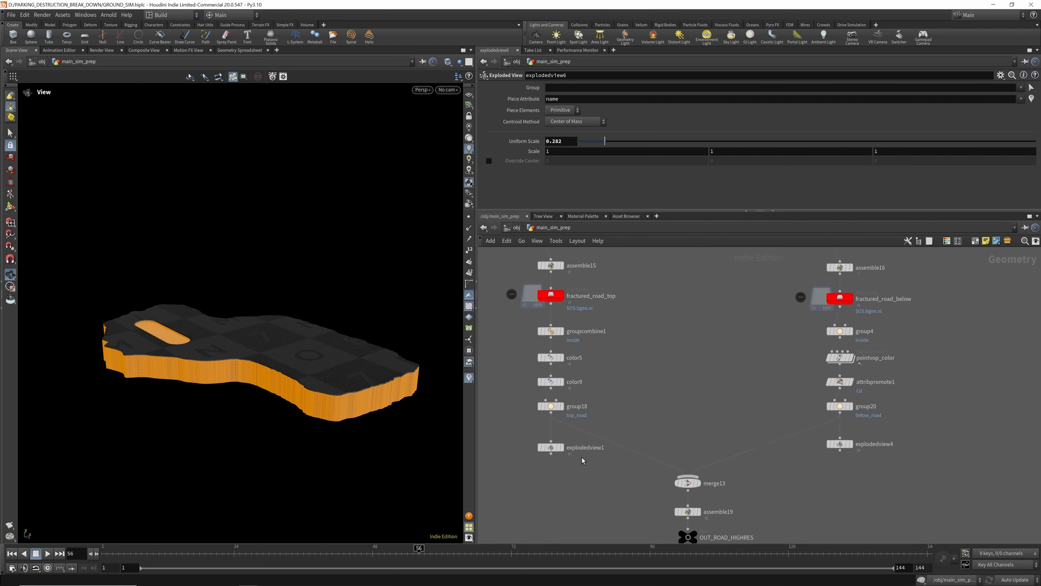
click(563, 448)
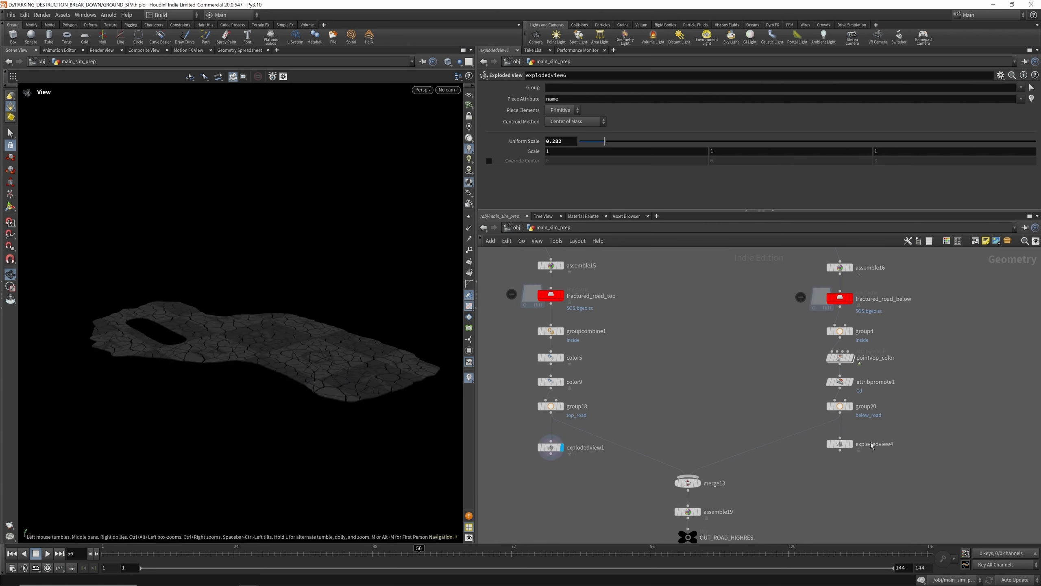
click(850, 444)
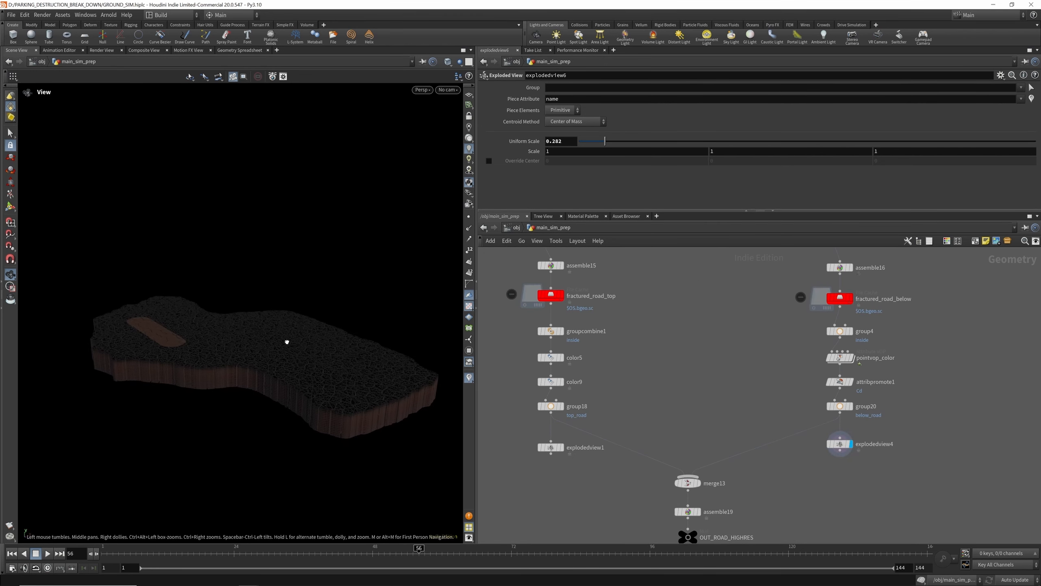
Display OUT_ROAD_RBD_LOW to examine the merged low-resolution road pieces.
scroll(559, 346, down, 2)
scroll(560, 347, down, 3)
scroll(722, 356, up, 8)
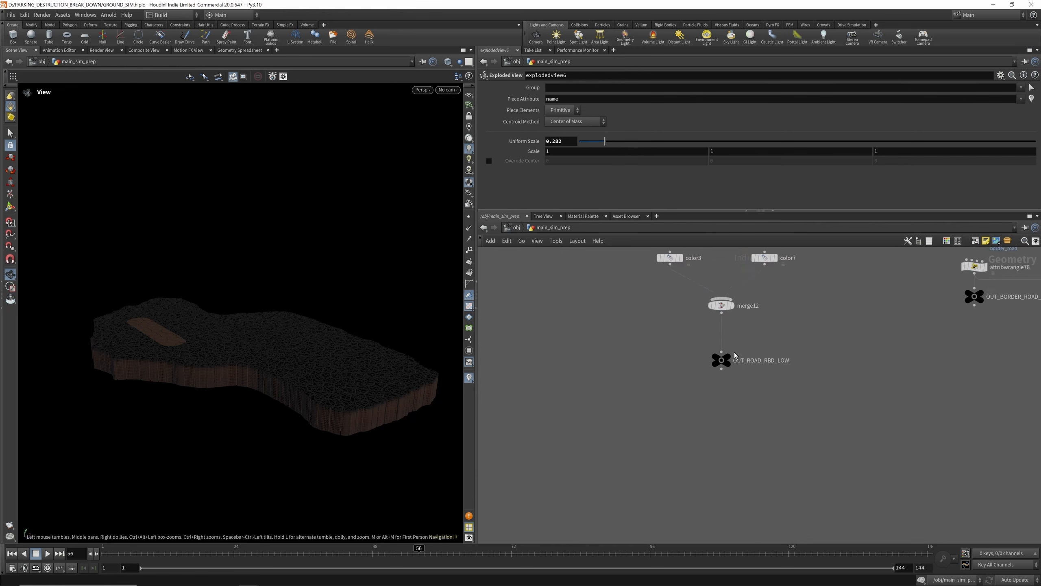
click(727, 359)
drag(364, 353, 260, 361)
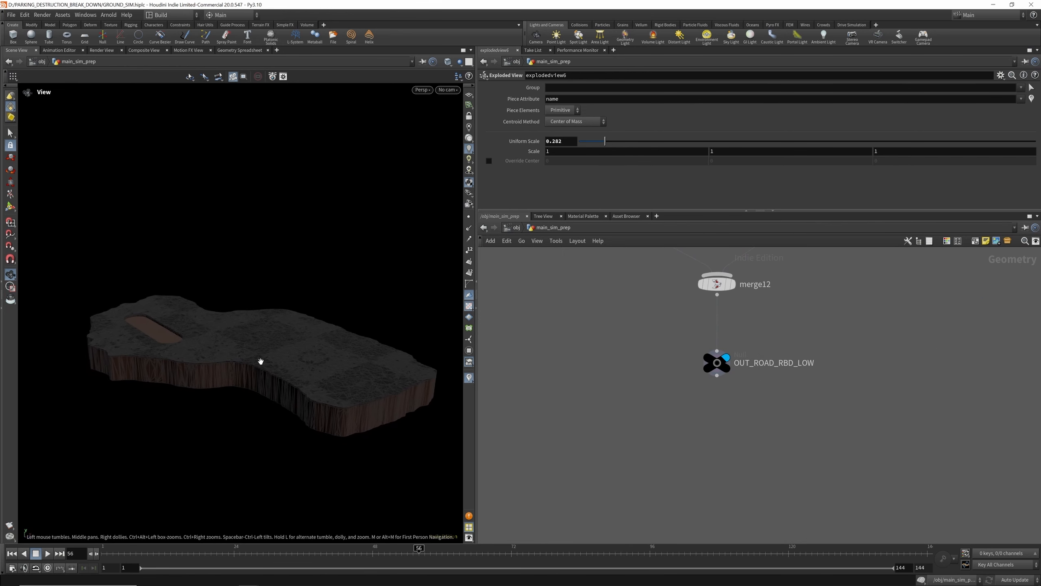
Display explodedview6 beside OUT_BORDER_ROAD_RBD to examine the fractured border road pieces.
scroll(697, 379, down, 4)
scroll(878, 340, up, 6)
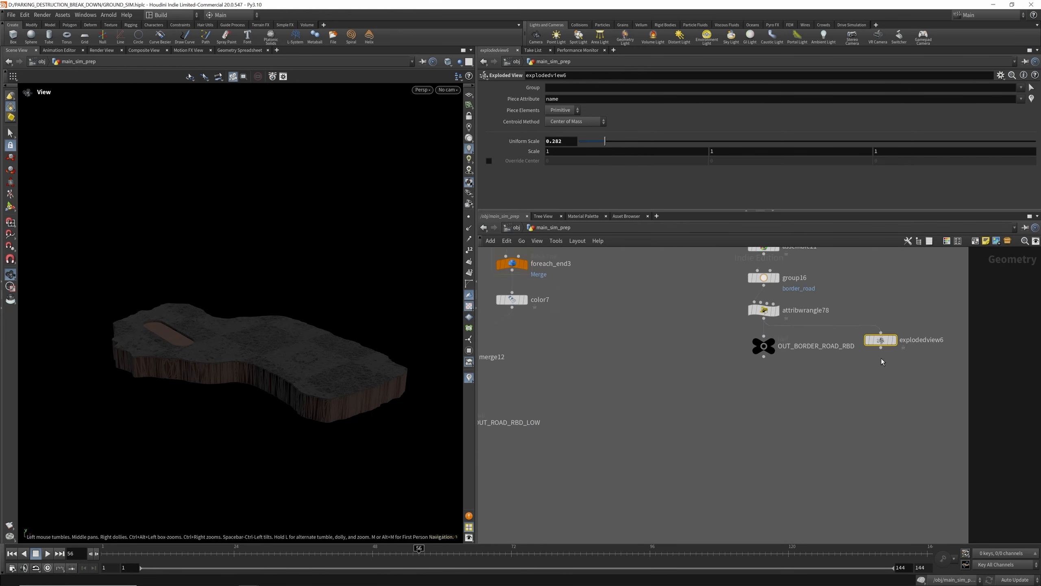
click(902, 338)
scroll(770, 415, down, 5)
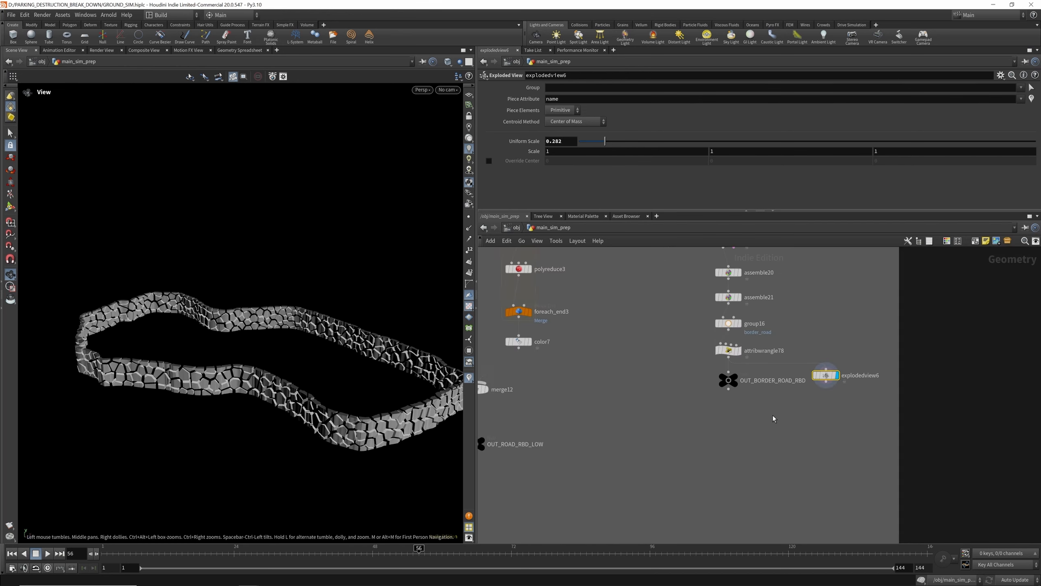
Select and display object_merge67 to examine the imported OUT_DESTRUCTION_GEO ground geometry.
scroll(590, 292, up, 8)
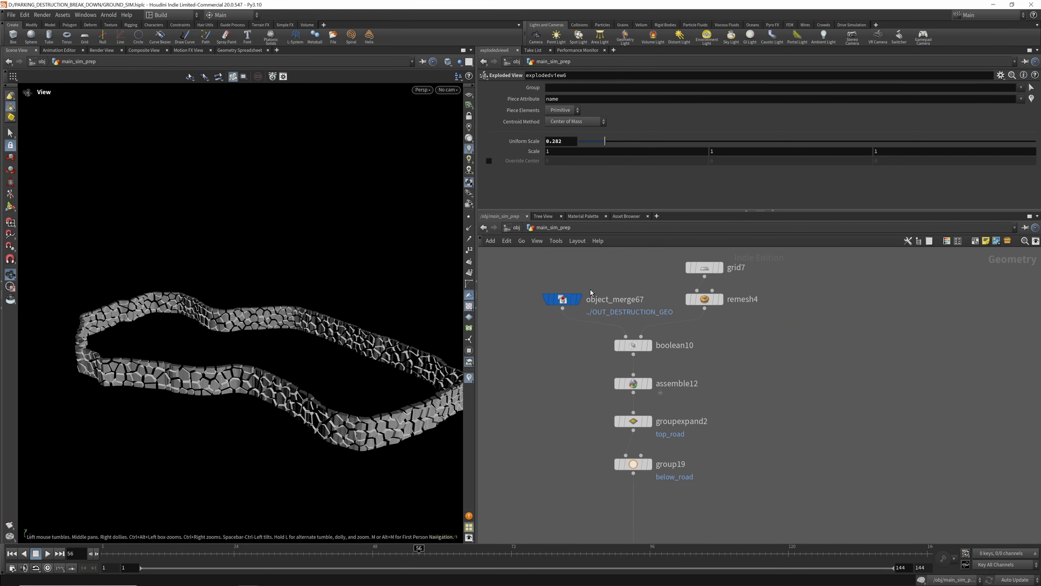
click(575, 302)
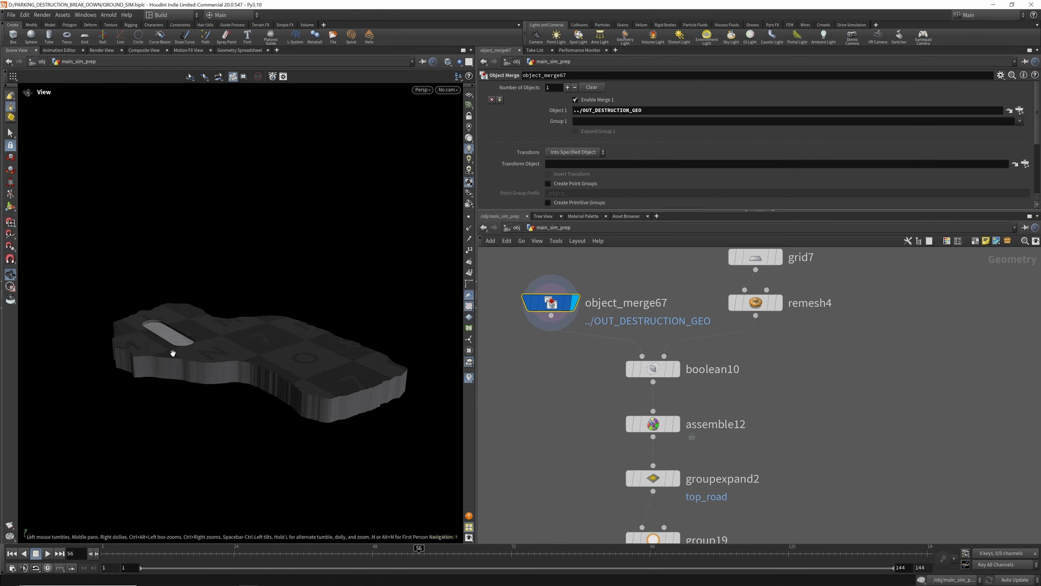
drag(266, 379, 331, 375)
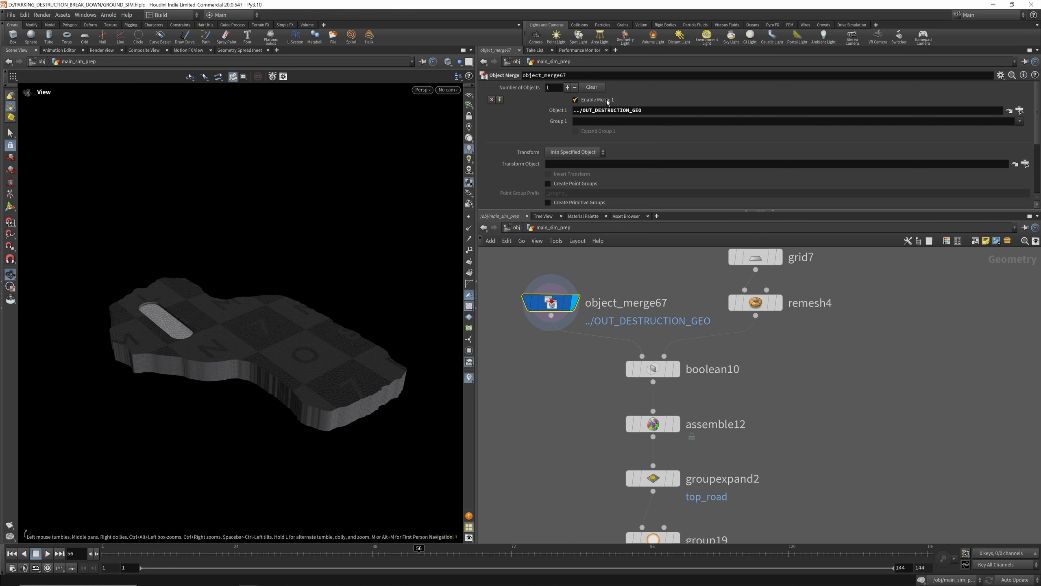
scroll(664, 383, down, 10)
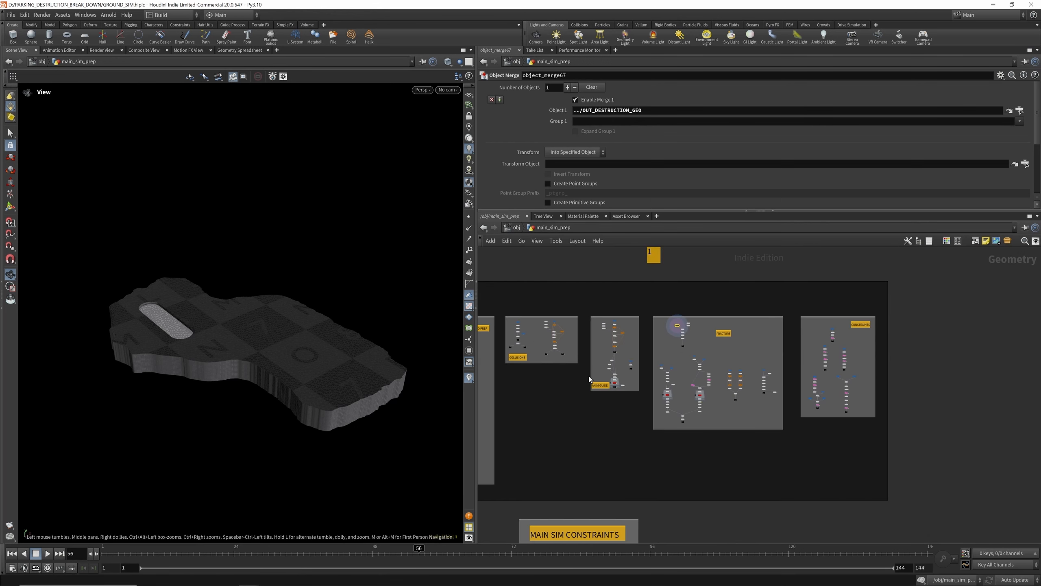
scroll(516, 324, up, 3)
scroll(532, 320, up, 2)
scroll(648, 325, down, 4)
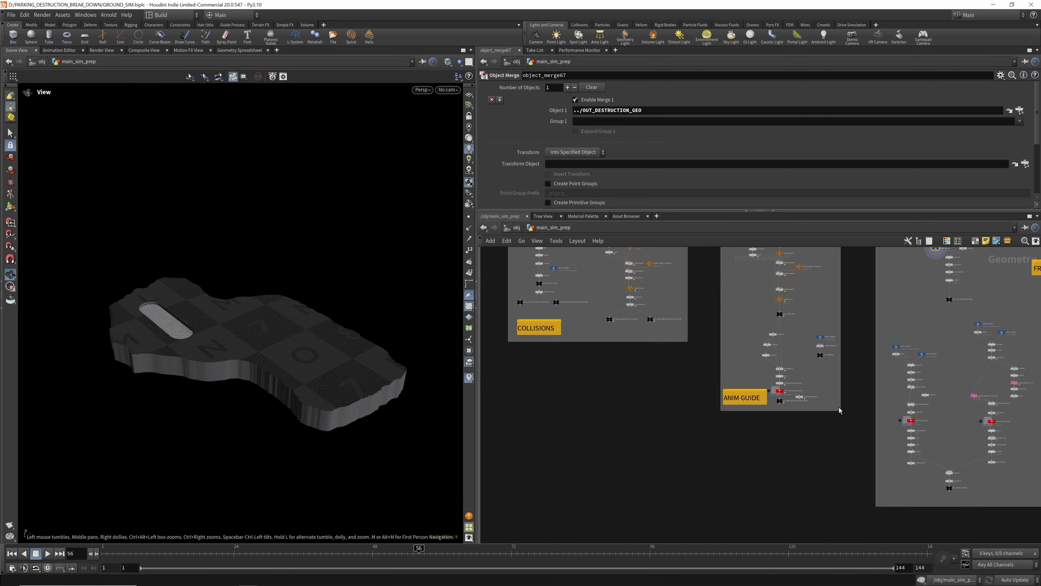
Display OUT_BASE_ROAD in the road geometry prep network to examine the base road geometry.
scroll(784, 400, up, 5)
scroll(783, 400, down, 5)
scroll(631, 369, up, 5)
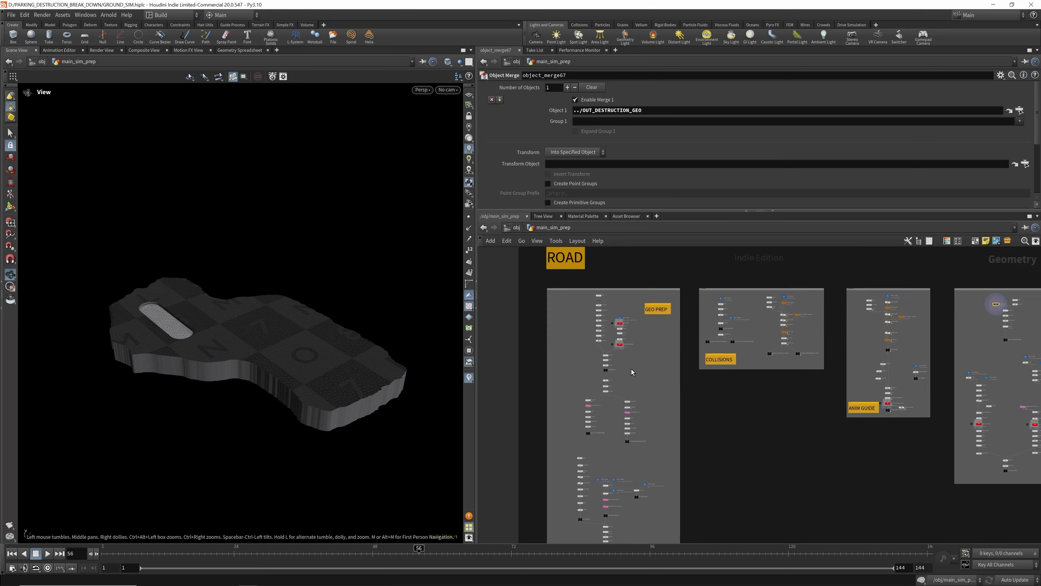
scroll(598, 380, up, 2)
click(593, 348)
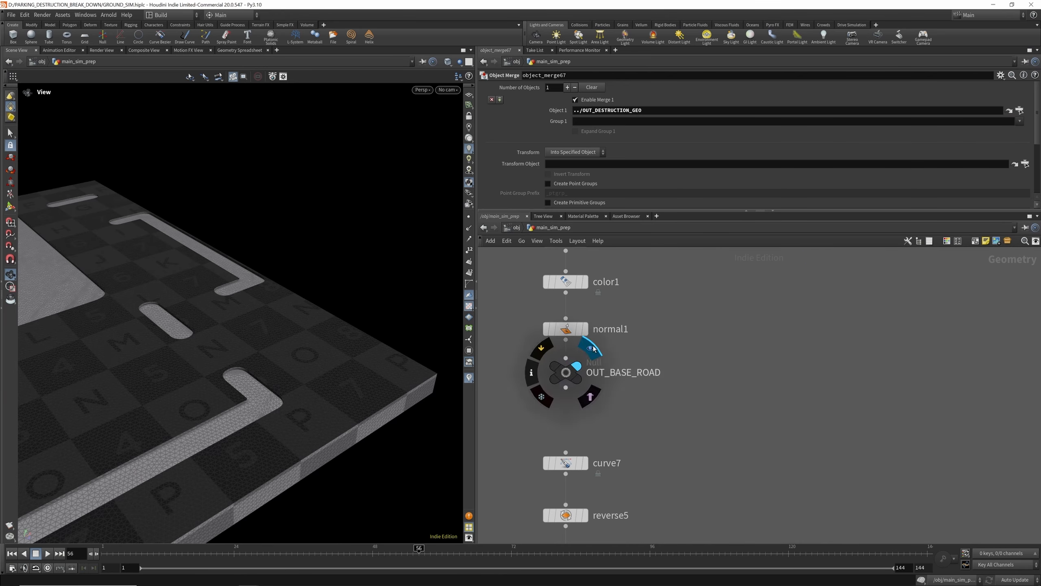
Display OUT_DESTRUCTION_GEO in the geometry prep network to examine the cut-out ground section.
scroll(598, 329, down, 5)
scroll(568, 466, up, 5)
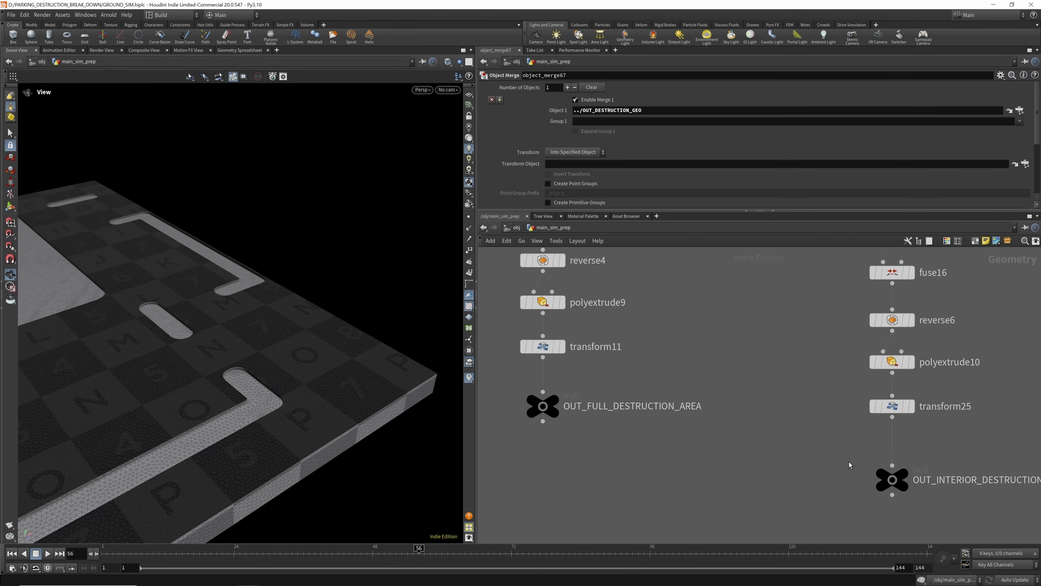
scroll(778, 380, down, 8)
scroll(725, 503, up, 3)
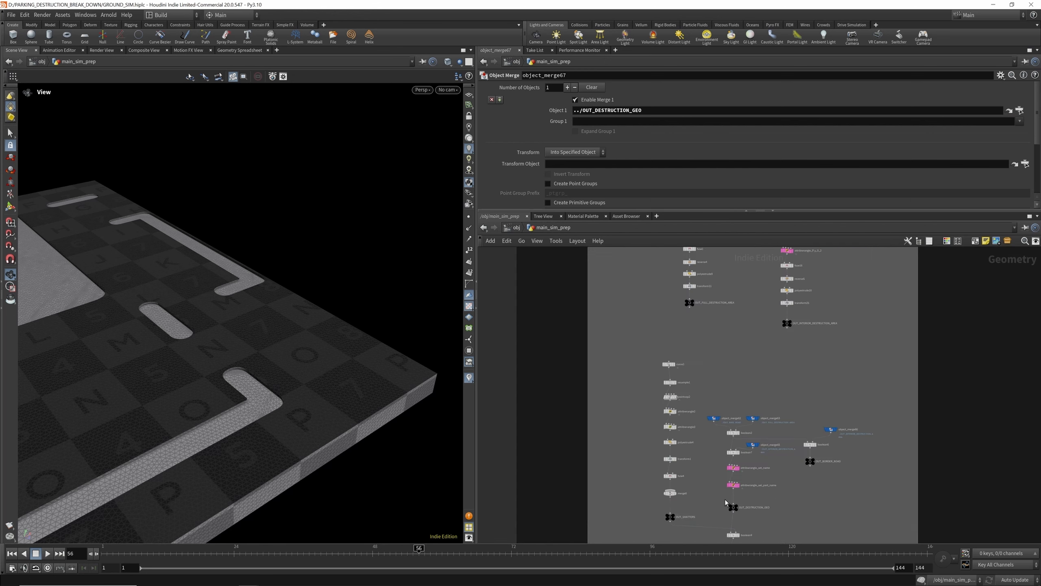
scroll(680, 515, up, 3)
click(802, 501)
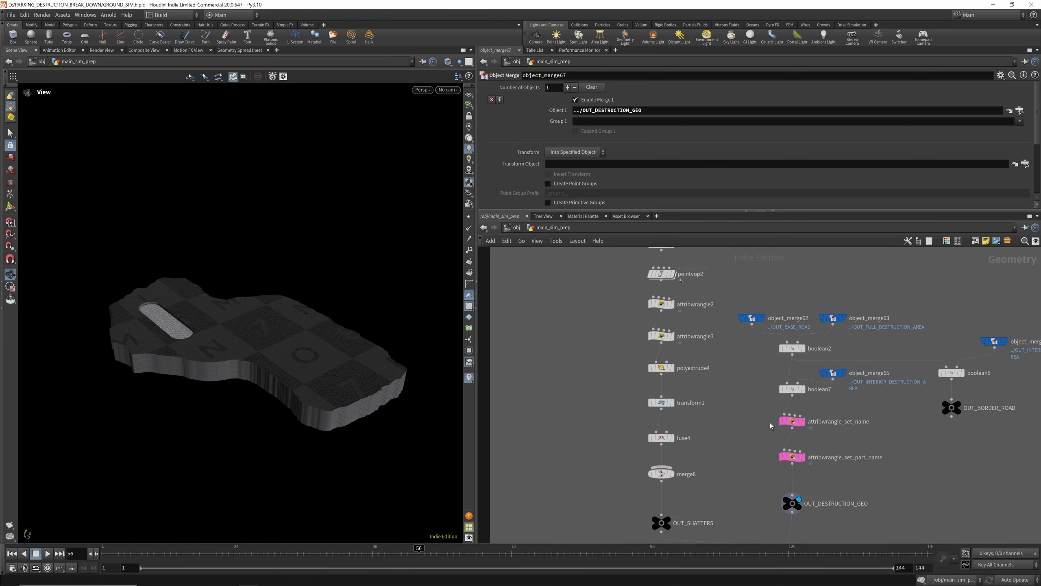
Select and display boolean10 in the fracture network to examine its shatter settings and result.
scroll(769, 425, down, 10)
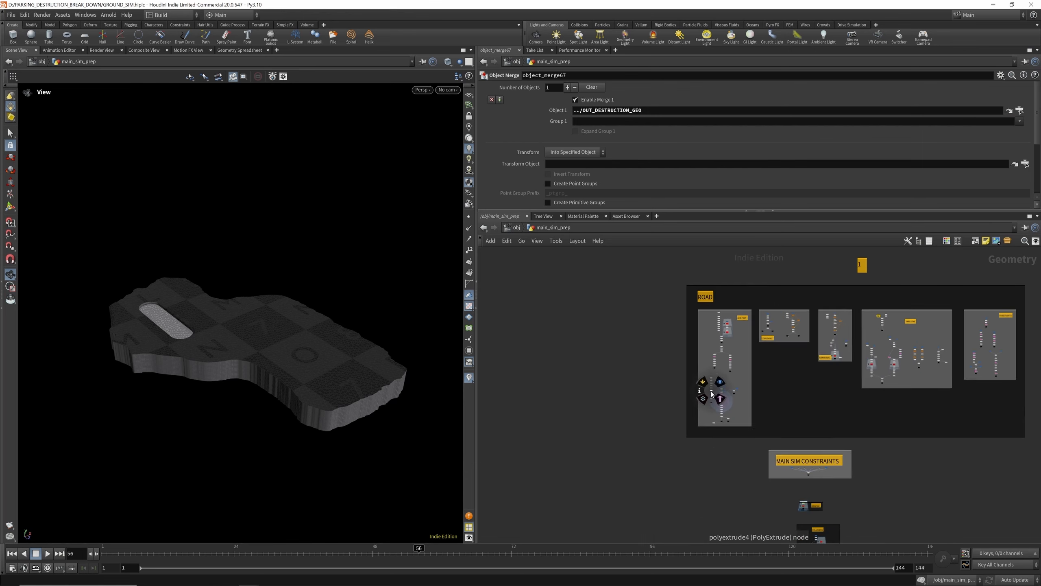
scroll(841, 354, up, 10)
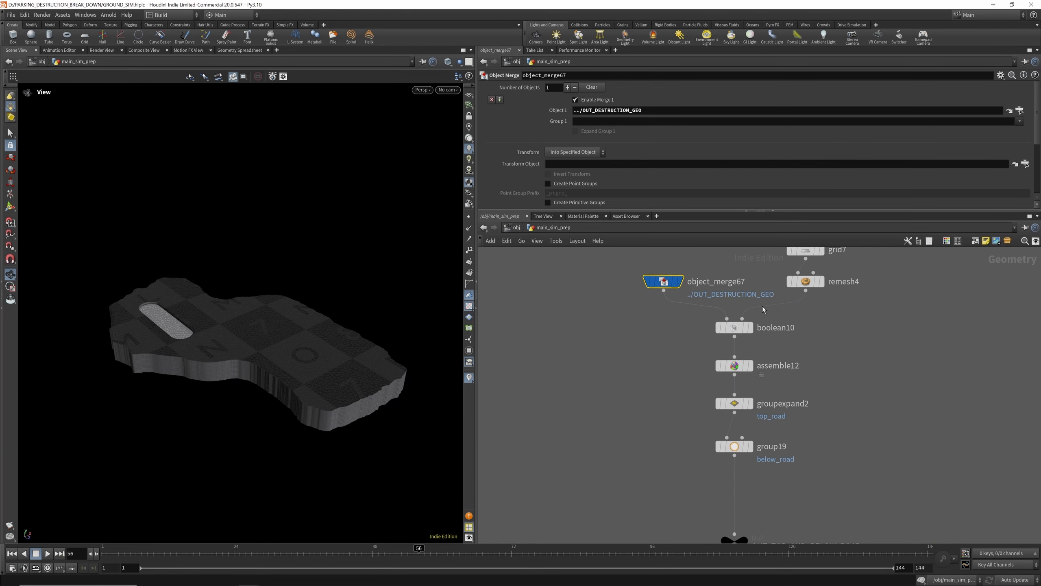
scroll(761, 360, down, 2)
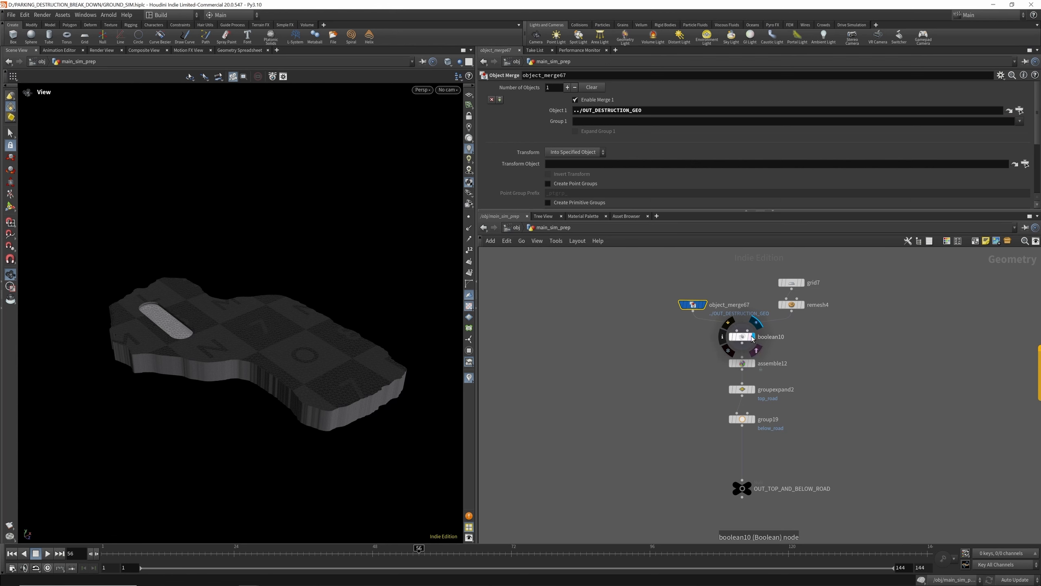
click(746, 340)
middle_drag(746, 340, 648, 410)
scroll(705, 344, up, 3)
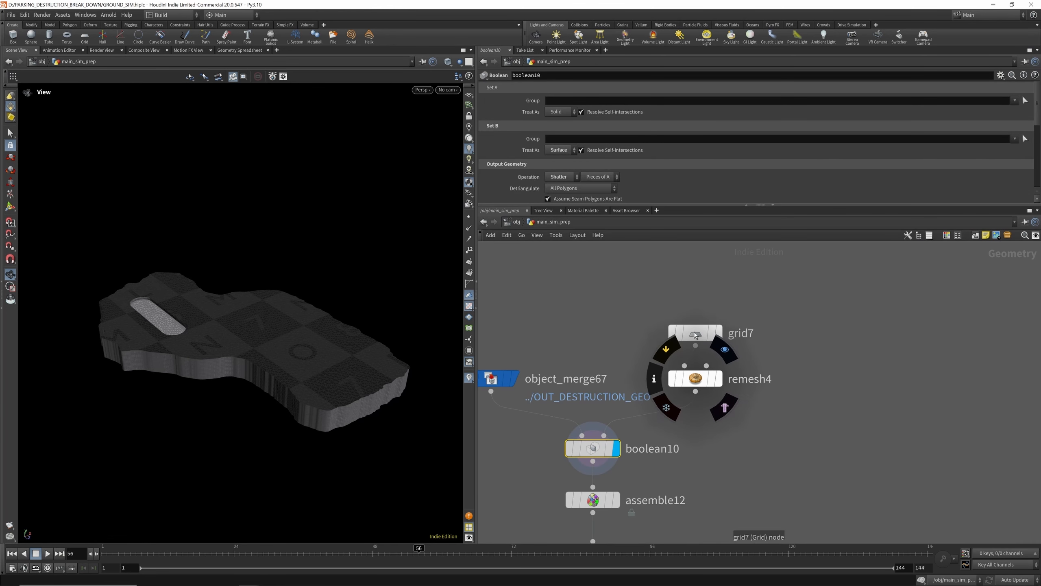
Select and display grid7 to examine the cutting plane and its size and centre settings.
click(710, 333)
scroll(710, 333, down, 2)
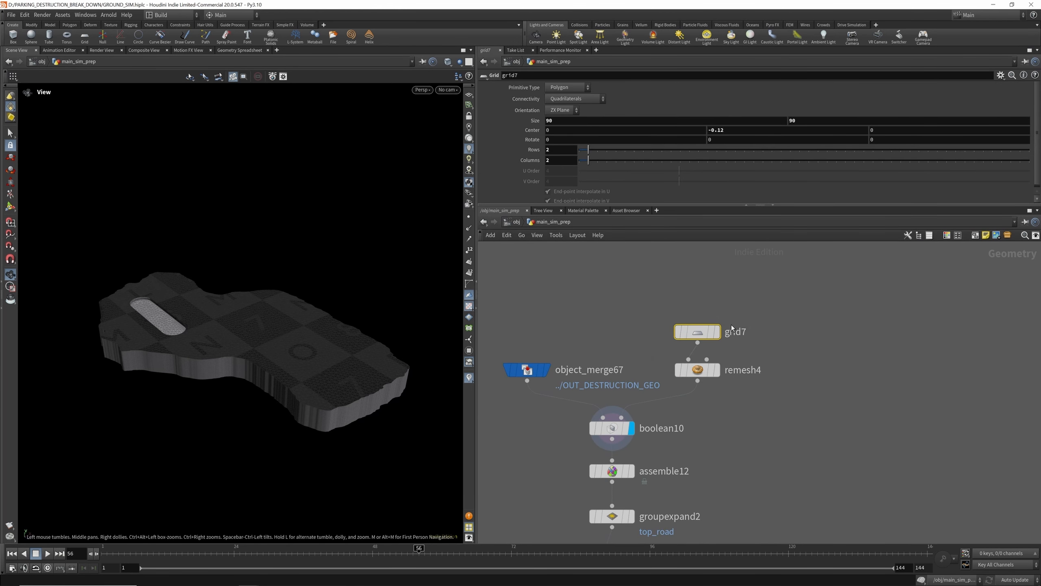
click(718, 331)
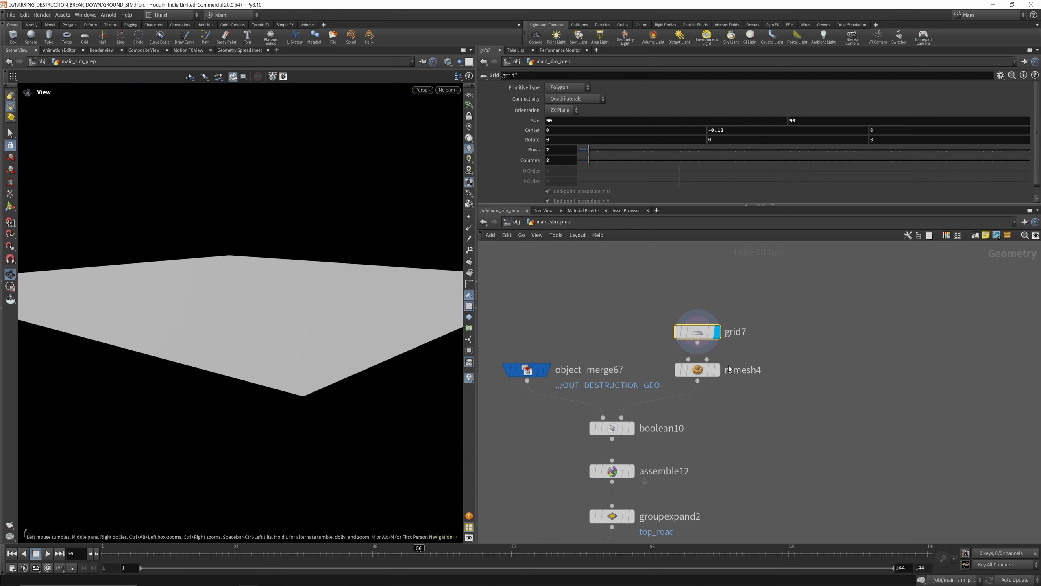
Display remesh4 to examine the triangulated cutting plane up close.
scroll(729, 369, up, 1)
click(717, 370)
scroll(314, 369, up, 3)
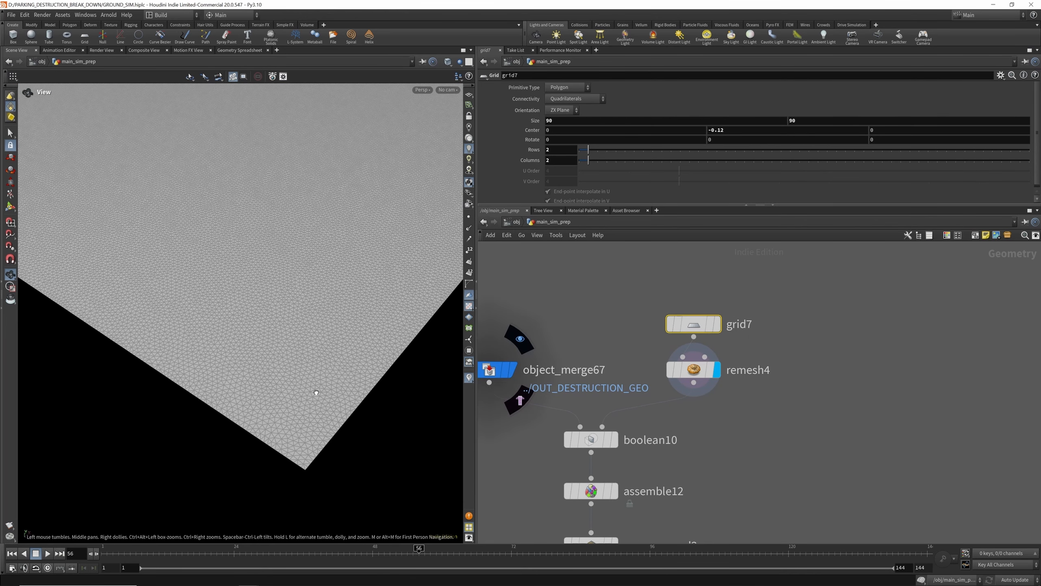
scroll(309, 382, down, 2)
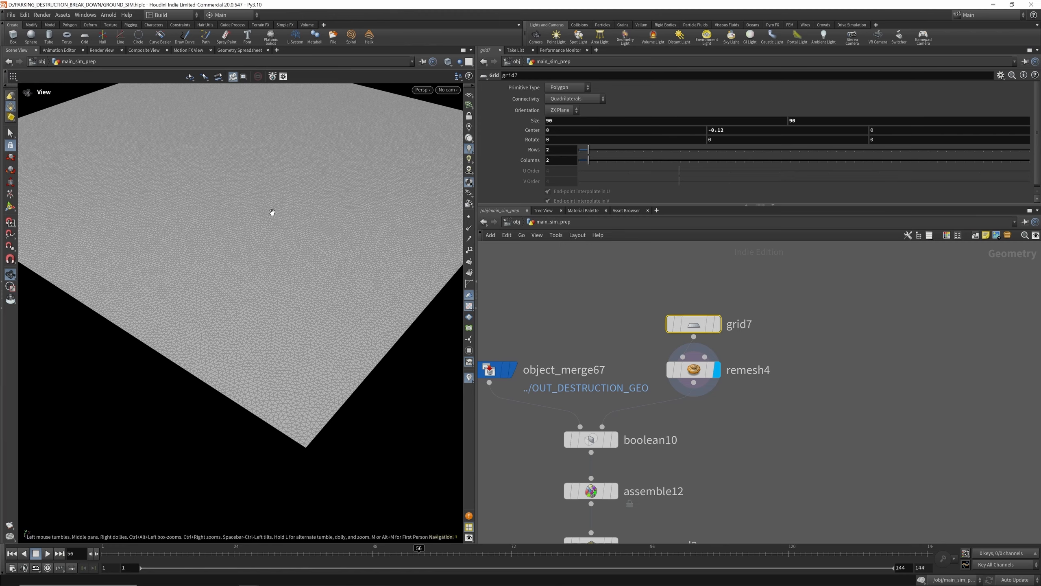
scroll(272, 212, up, 5)
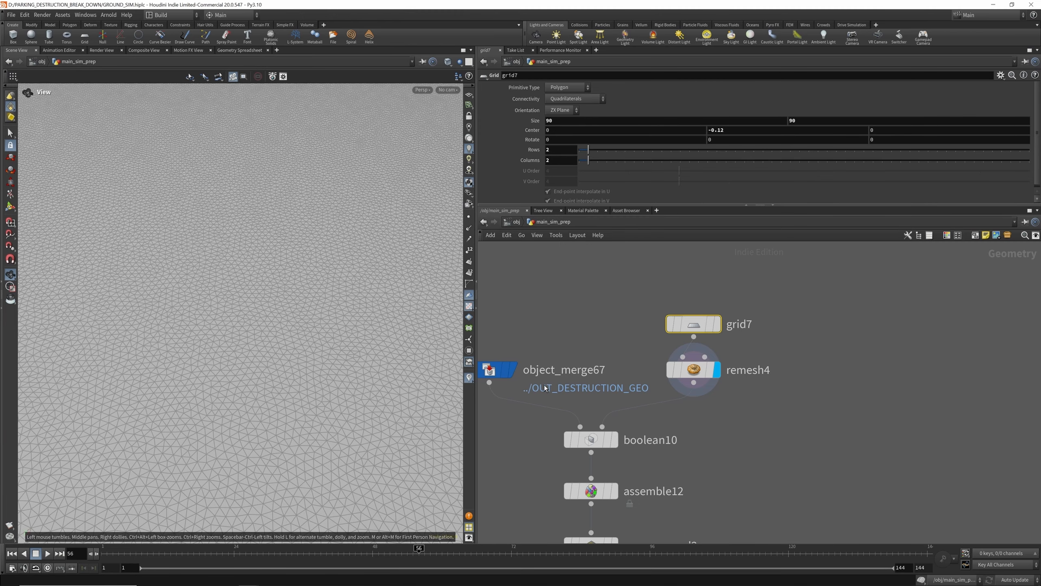
scroll(615, 376, down, 2)
scroll(615, 376, up, 2)
Display boolean10 and groupexpand2 in turn to examine the shattered ground and its top_road group.
click(630, 403)
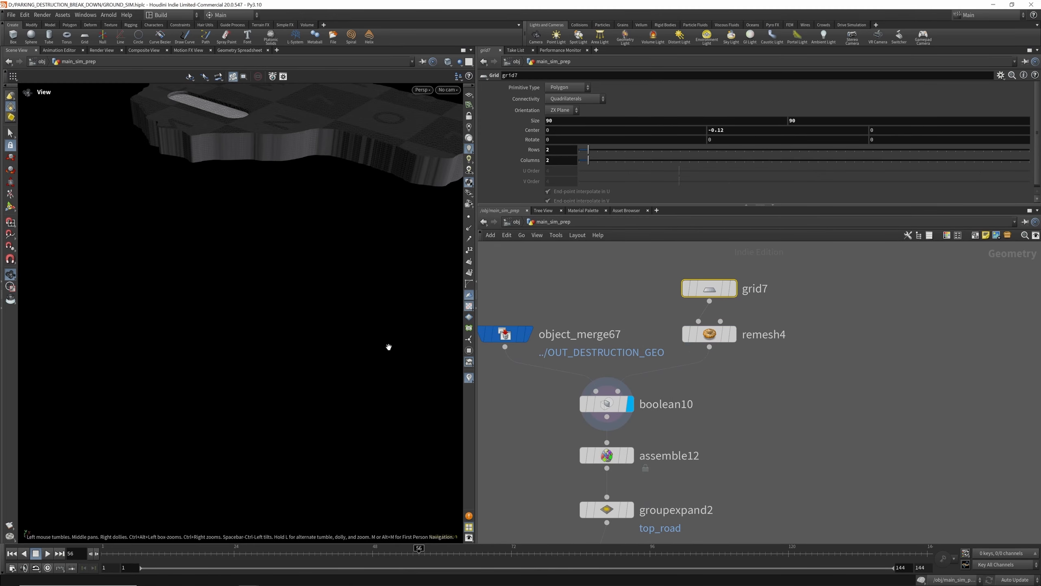
drag(388, 347, 361, 185)
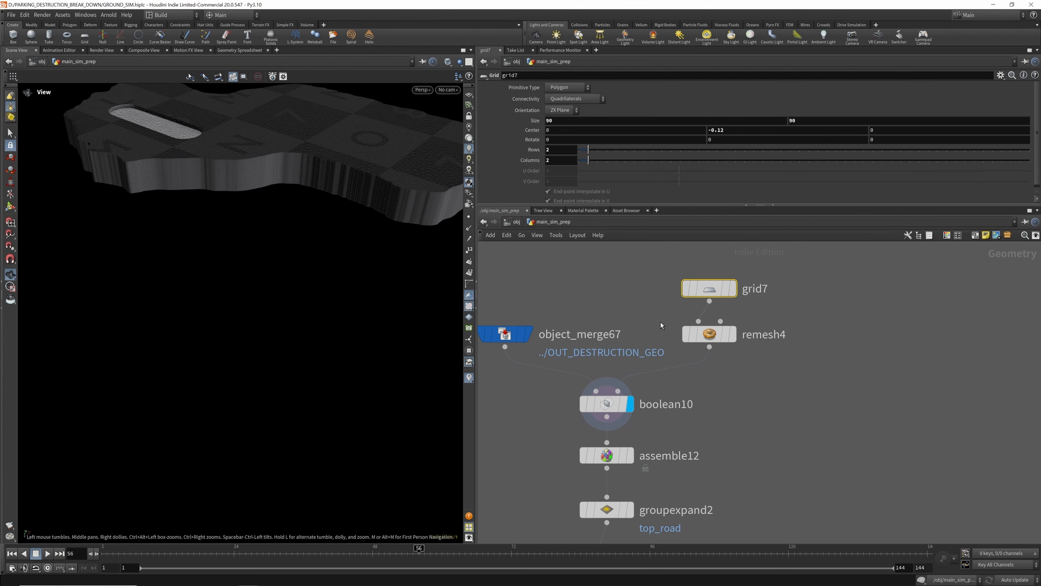
scroll(660, 322, down, 4)
scroll(649, 368, up, 3)
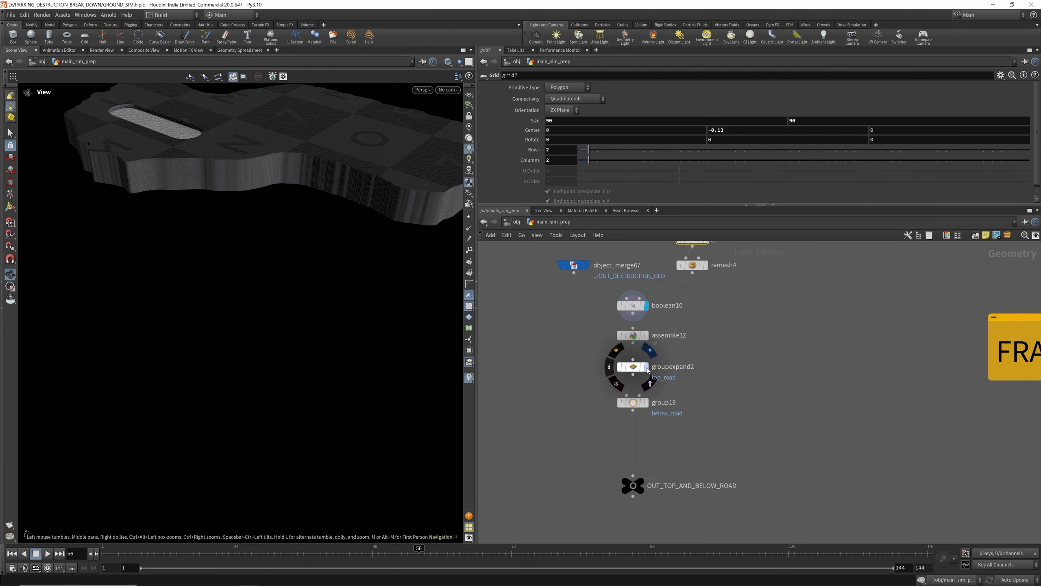
click(646, 367)
scroll(223, 162, up, 10)
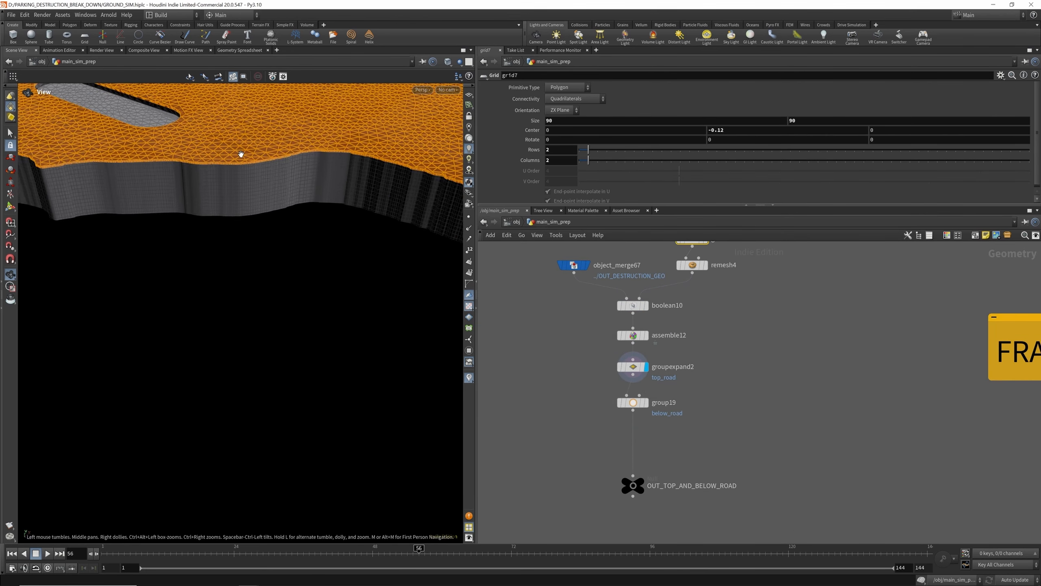
scroll(273, 328, down, 6)
drag(270, 326, 246, 280)
scroll(660, 312, down, 2)
scroll(656, 310, up, 5)
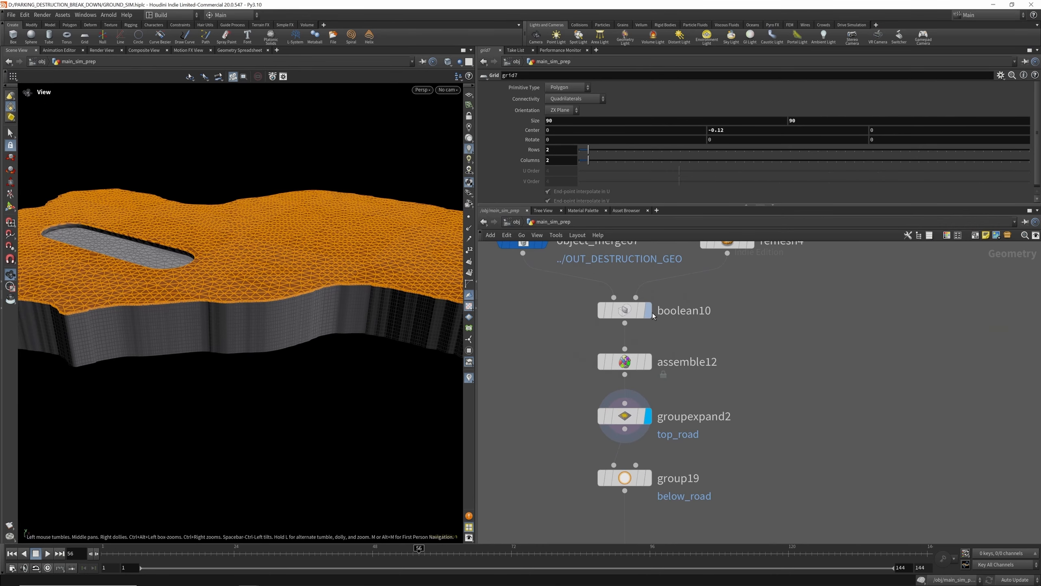
Template remesh4 and display boolean10 to examine where the plane slices through the ground geometry.
scroll(656, 310, down, 4)
scroll(656, 310, up, 4)
scroll(720, 340, down, 1)
scroll(739, 273, up, 1)
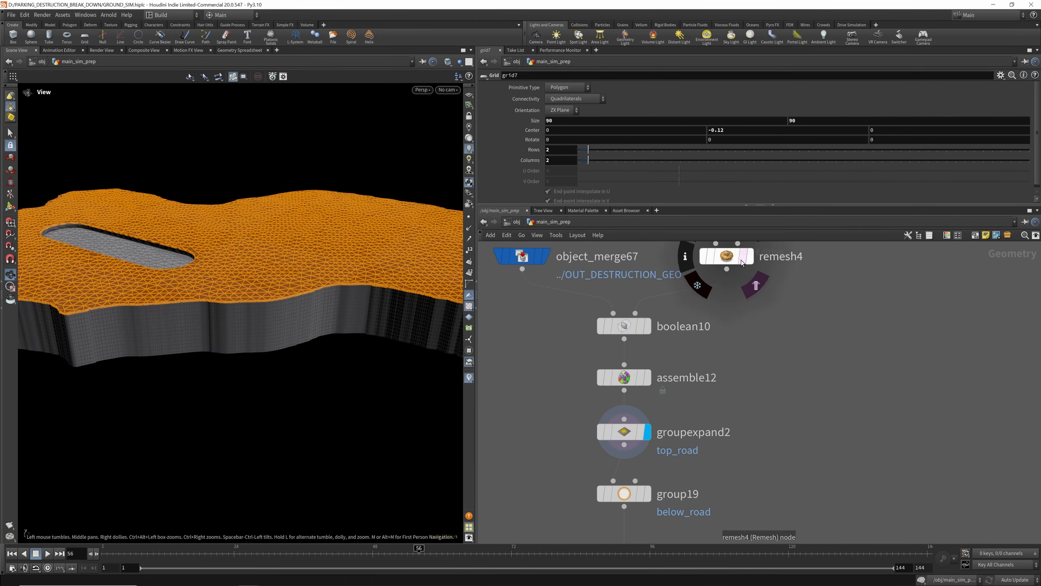
click(743, 259)
drag(303, 304, 308, 267)
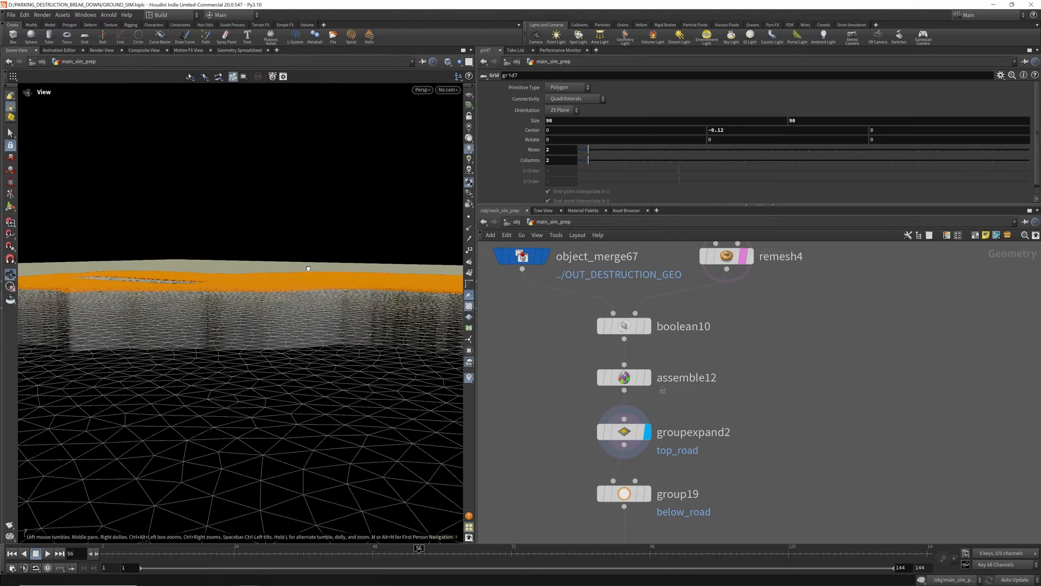
click(648, 326)
drag(355, 303, 171, 238)
mouse_move(313, 258)
mouse_down()
mouse_move(268, 226)
mouse_move(205, 229)
mouse_move(320, 246)
mouse_move(300, 248)
mouse_up()
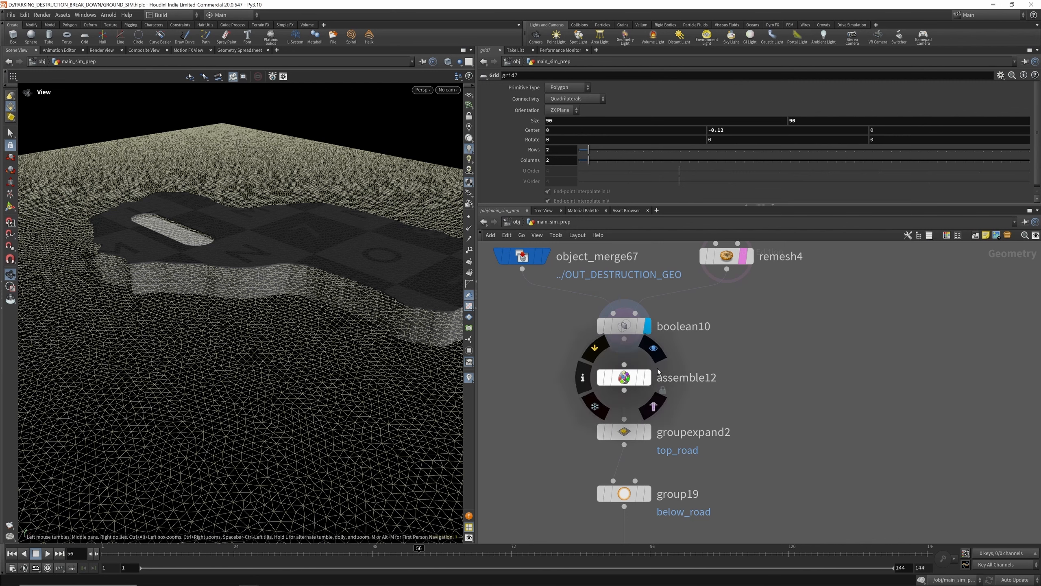
Select and display assemble12 and groupexpand2 in turn to examine the name attribute and top_road group settings.
click(647, 377)
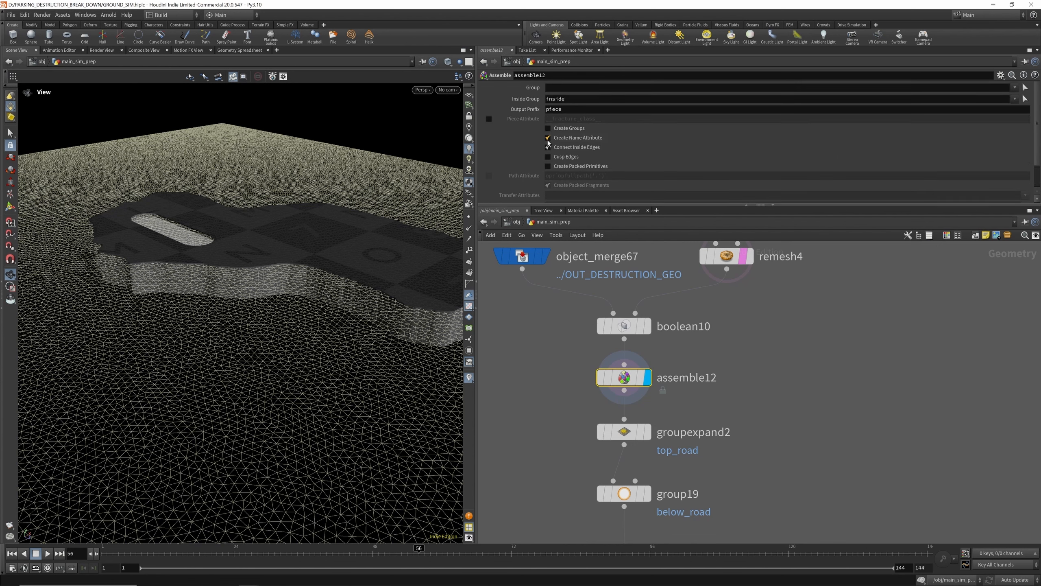
scroll(627, 323, down, 5)
scroll(631, 366, up, 5)
click(641, 369)
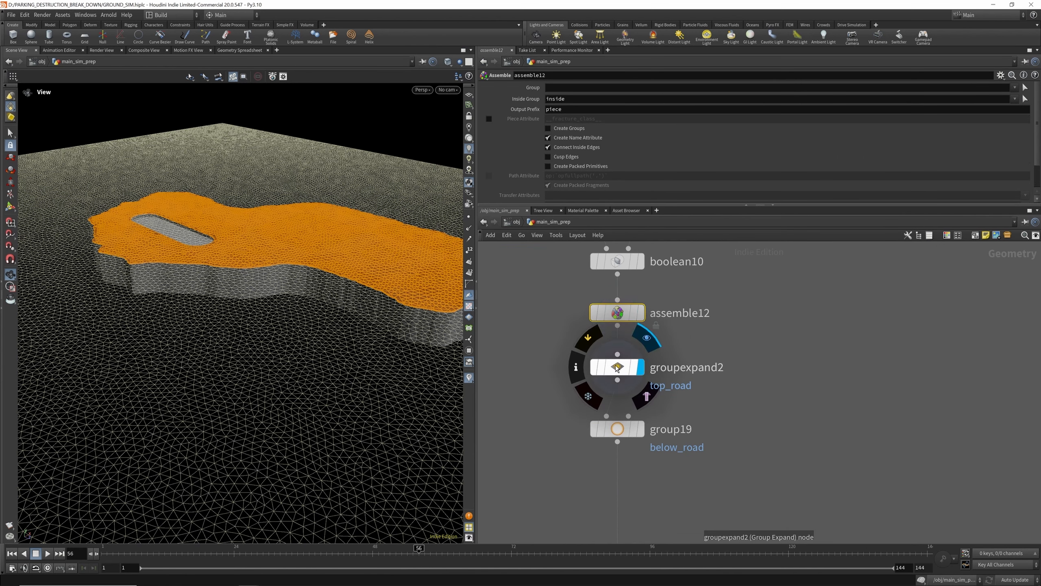
click(617, 368)
drag(622, 368, 622, 372)
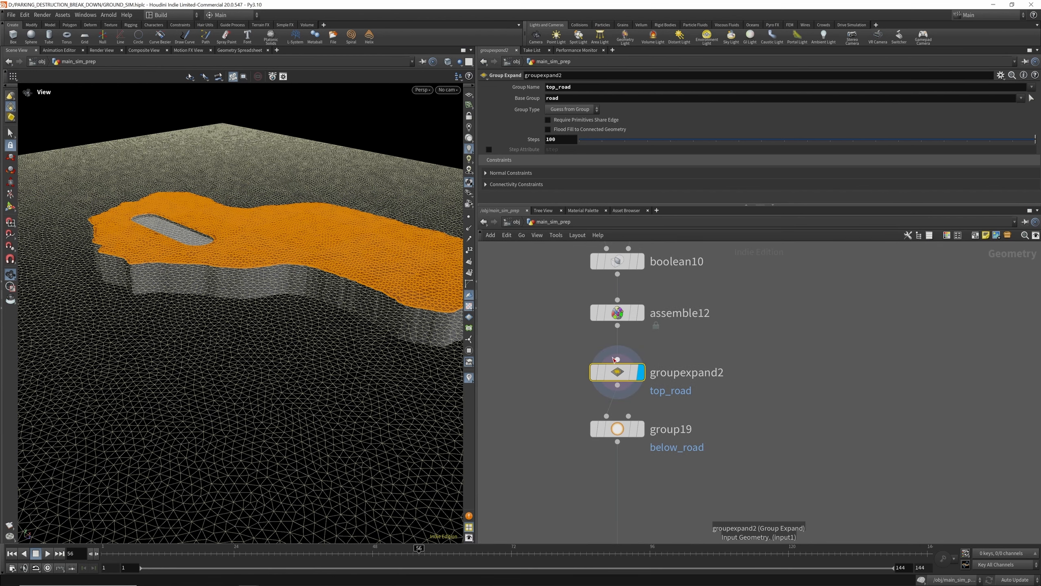
Select and display group19 to examine the below_road group and its !top_road base group setting.
scroll(615, 410, down, 2)
click(627, 390)
click(610, 393)
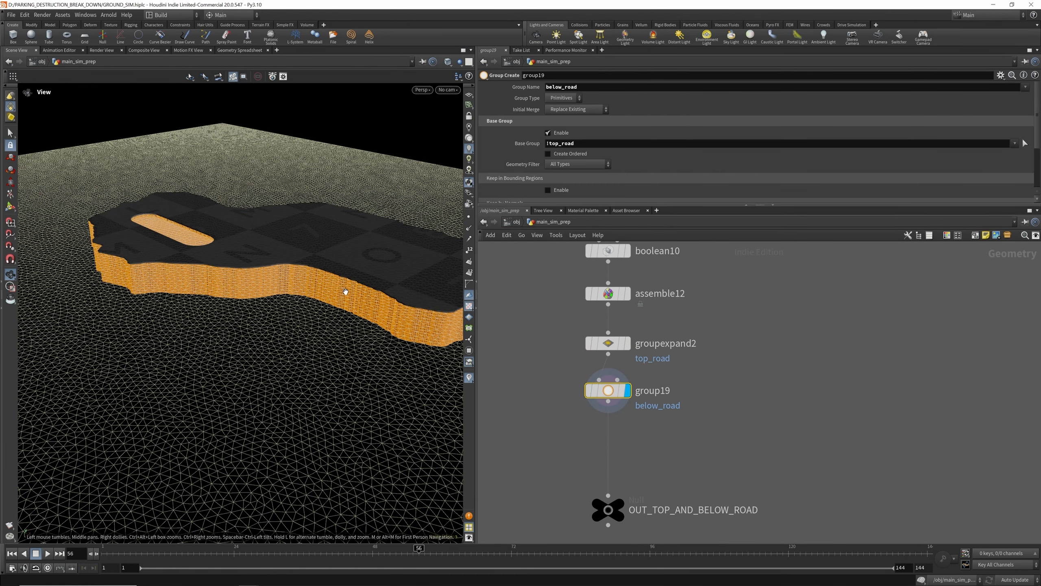
scroll(606, 389, down, 1)
drag(189, 242, 448, 295)
scroll(651, 445, down, 3)
scroll(639, 441, up, 3)
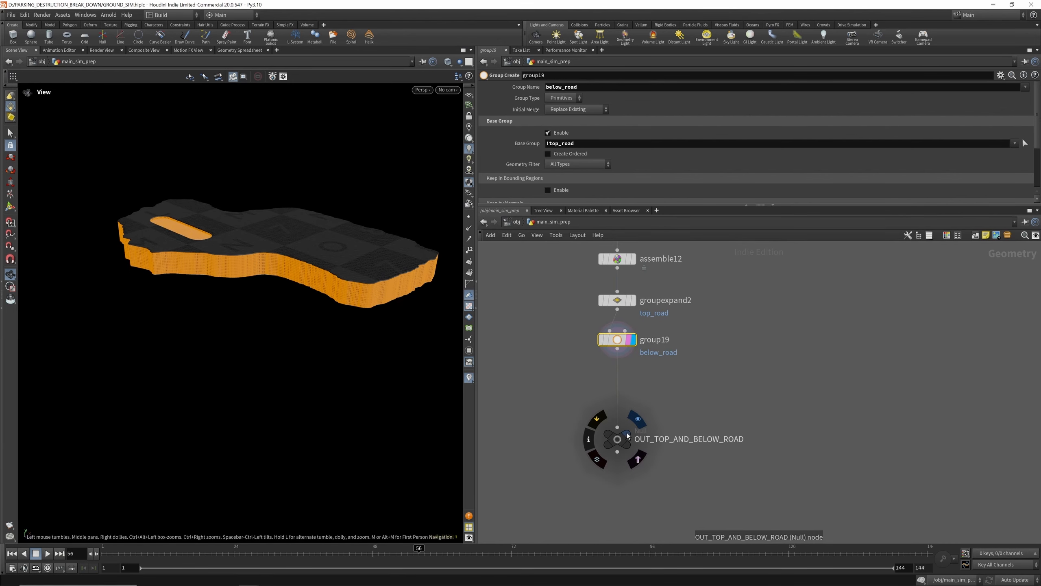
Display OUT_TOP_AND_BELOW_ROAD and its import object_merge71 in turn to examine the grouped road geometry.
click(626, 433)
scroll(672, 418, down, 6)
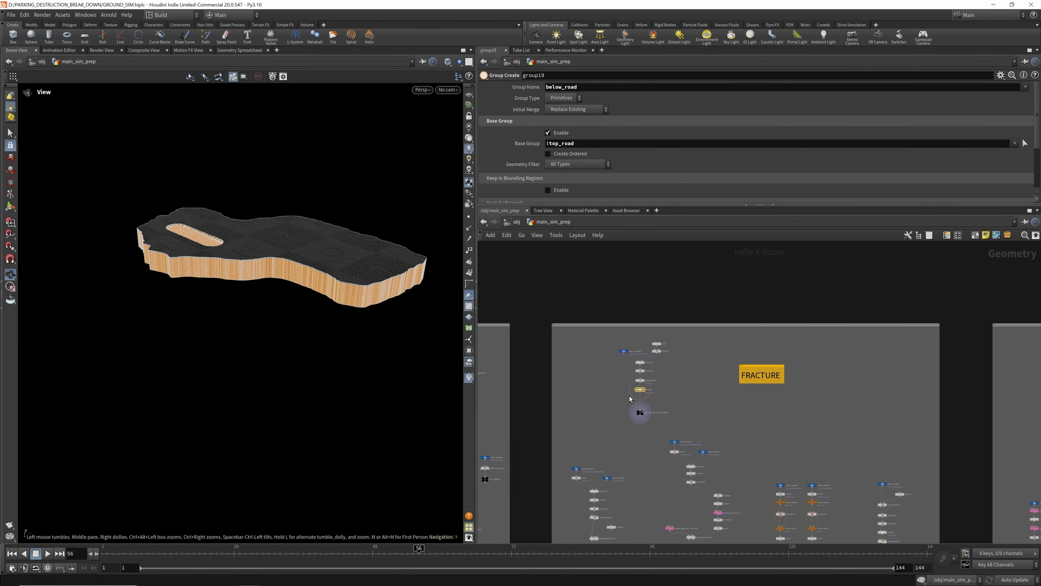
scroll(642, 412, up, 8)
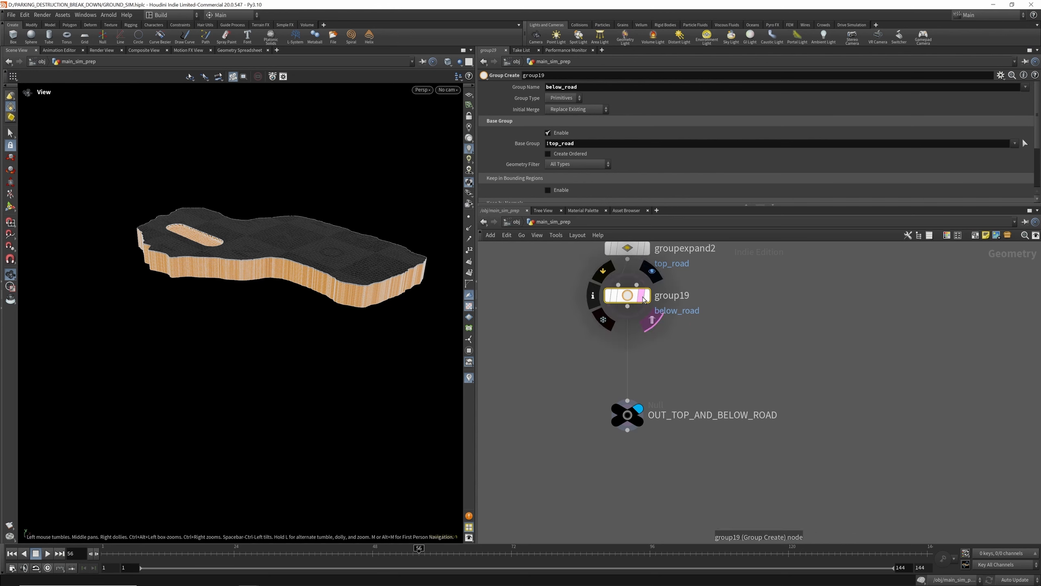
scroll(676, 320, down, 5)
scroll(617, 351, up, 8)
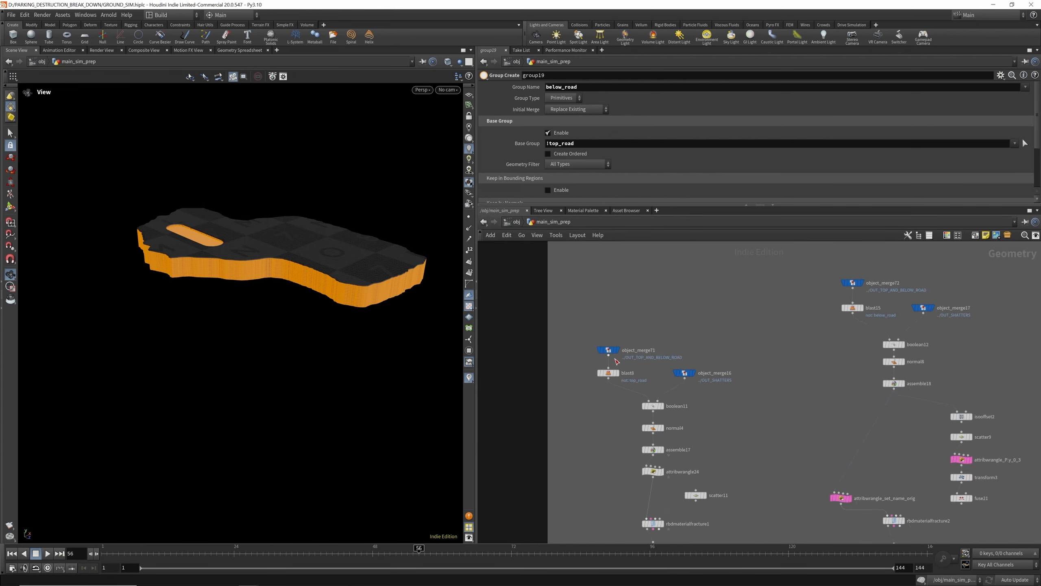
scroll(664, 317, down, 5)
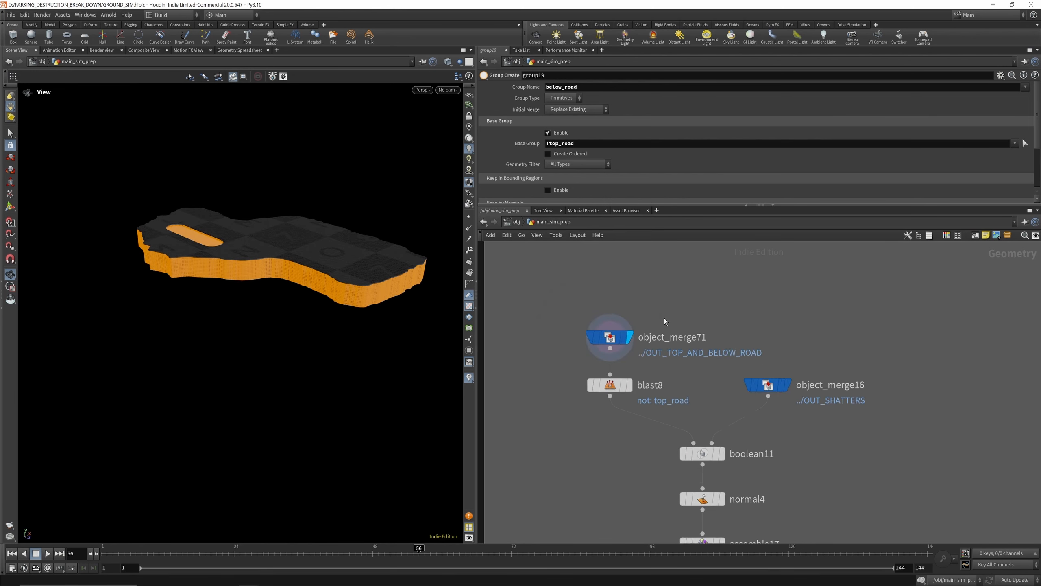
Select and display object_merge16, and display boolean11, to examine the OUT_SHATTERS surfaces and the top road they cut.
scroll(706, 340, up, 4)
mouse_move(706, 339)
click(701, 301)
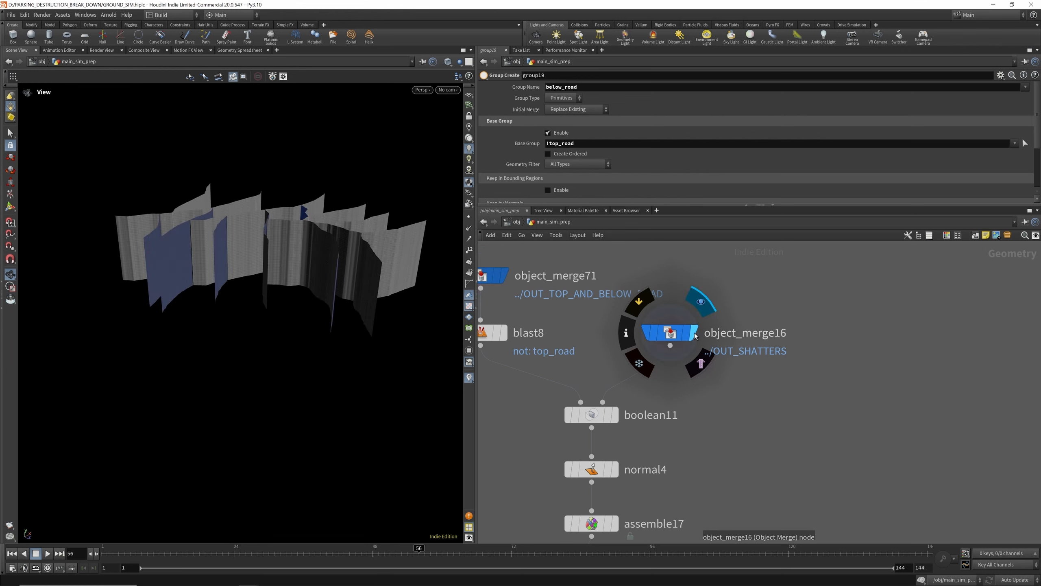
scroll(679, 311, down, 3)
drag(303, 233, 308, 305)
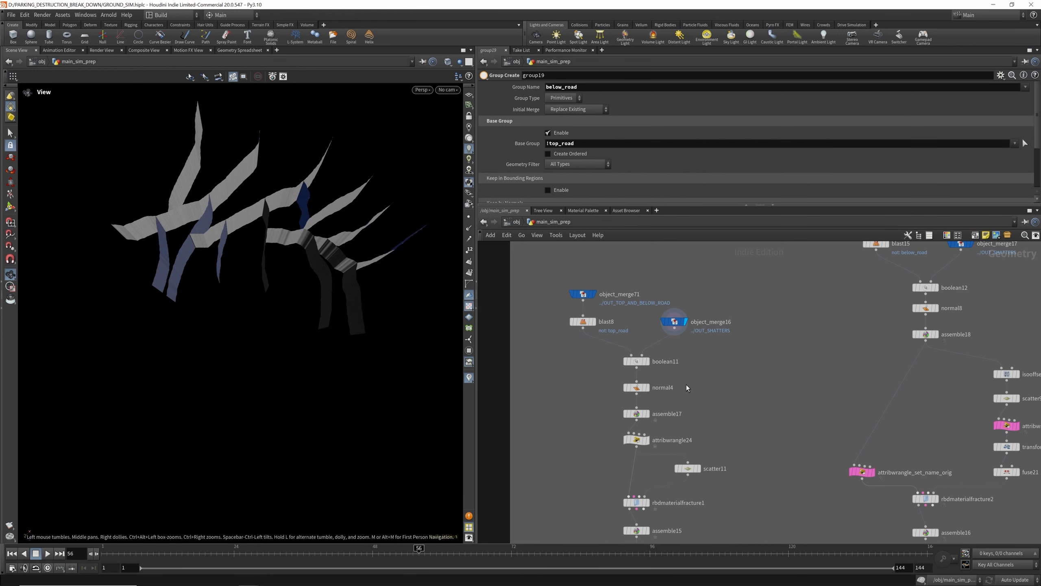
click(674, 322)
drag(295, 212, 299, 176)
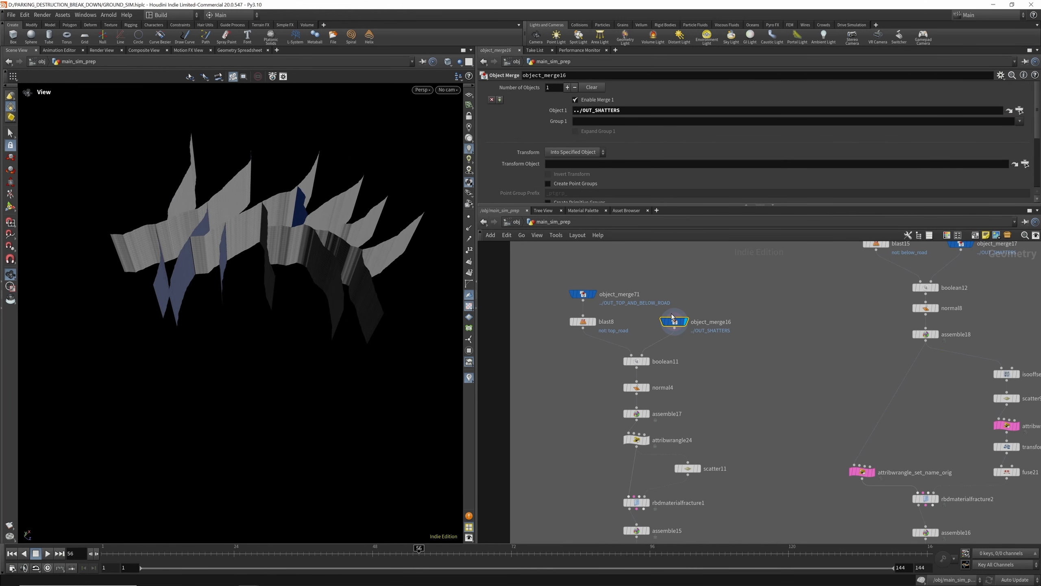
click(648, 362)
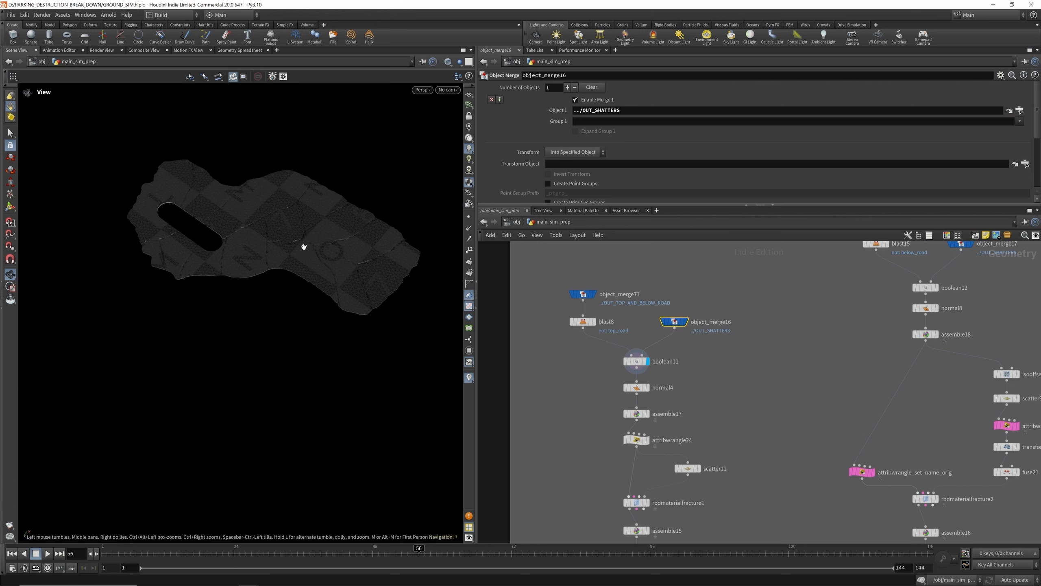
Display normal4 below boolean11 to examine the cut top road surface from a closer, lower angle.
drag(304, 247, 327, 262)
scroll(634, 392, down, 3)
scroll(652, 378, up, 5)
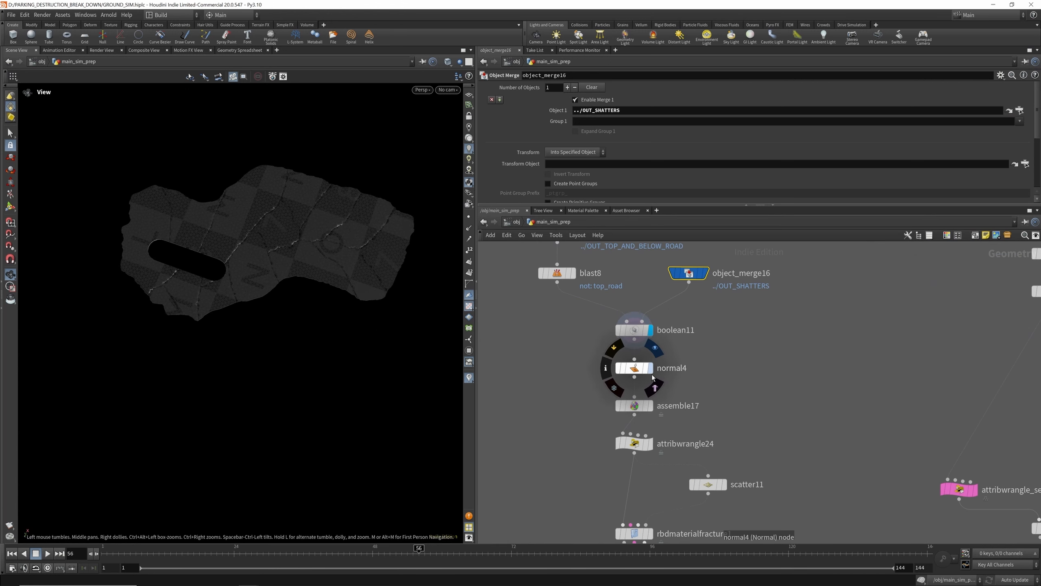
click(652, 368)
drag(307, 247, 313, 208)
scroll(326, 249, up, 5)
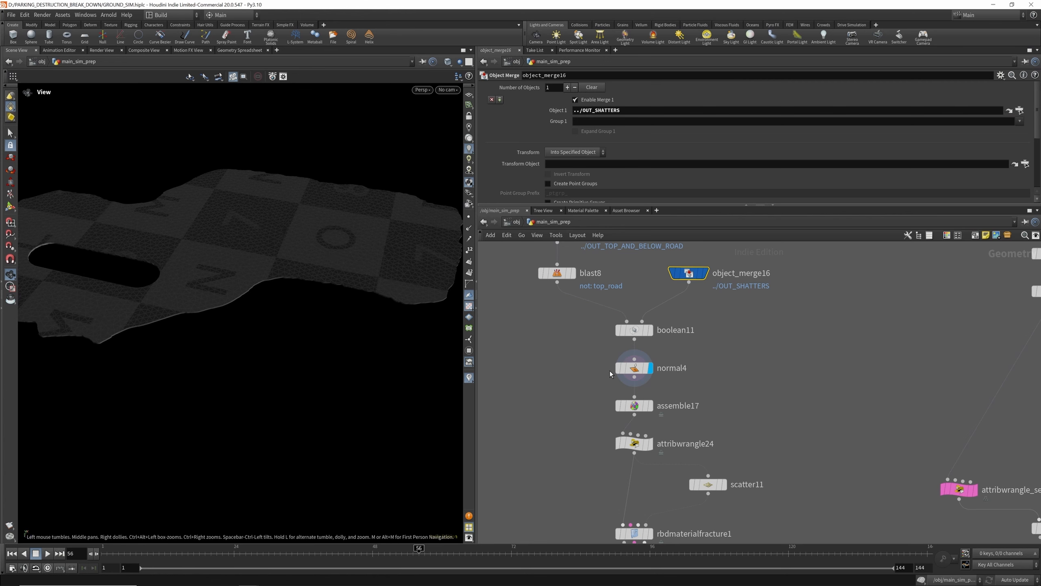
Display boolean11, object_merge71 and blast8 in turn to compare the cut surface, the full road and the isolated top road.
scroll(606, 340, down, 3)
scroll(632, 349, up, 3)
click(650, 351)
drag(290, 274, 297, 276)
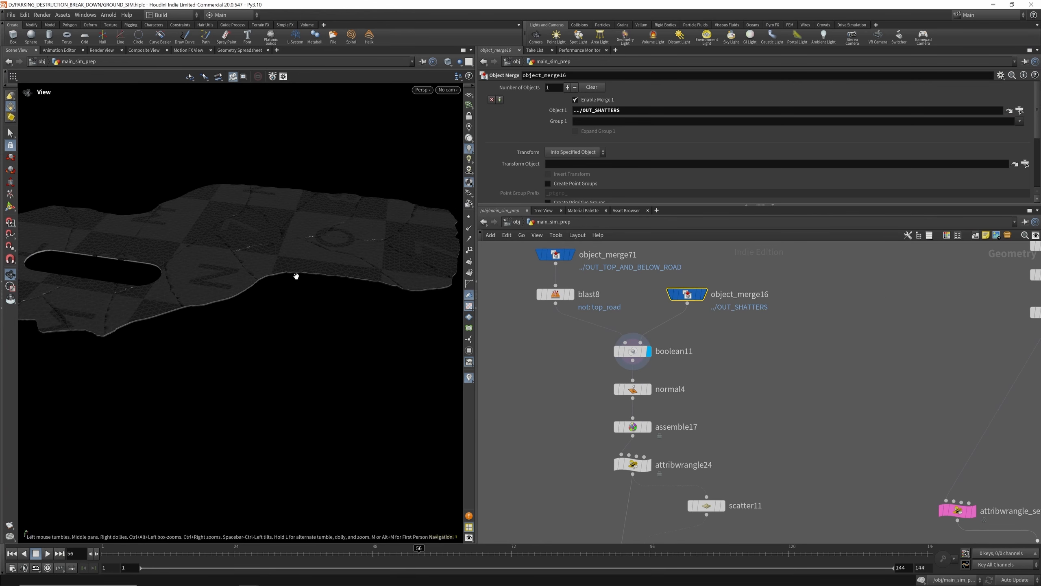
click(568, 258)
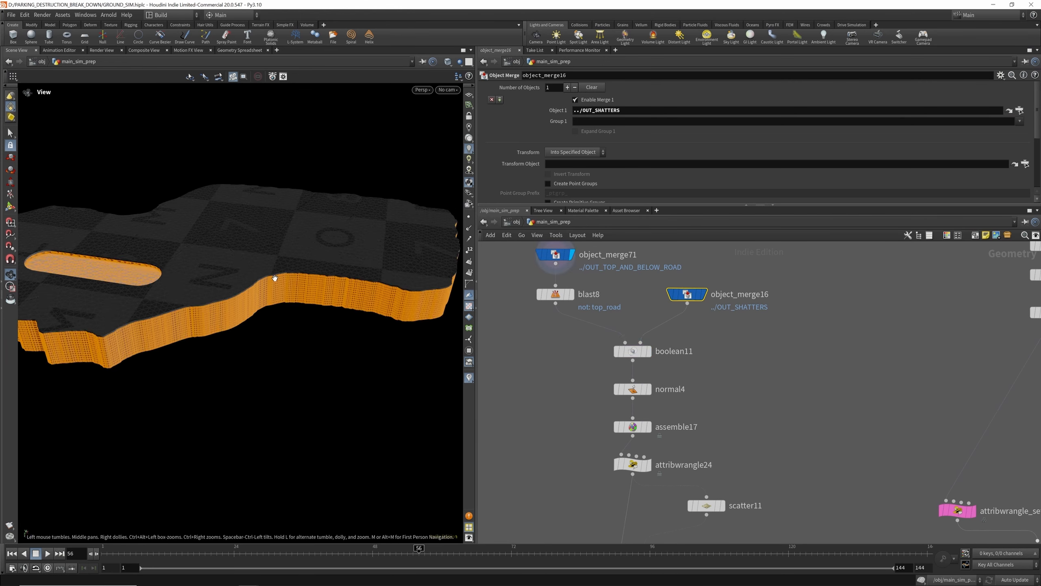
click(572, 294)
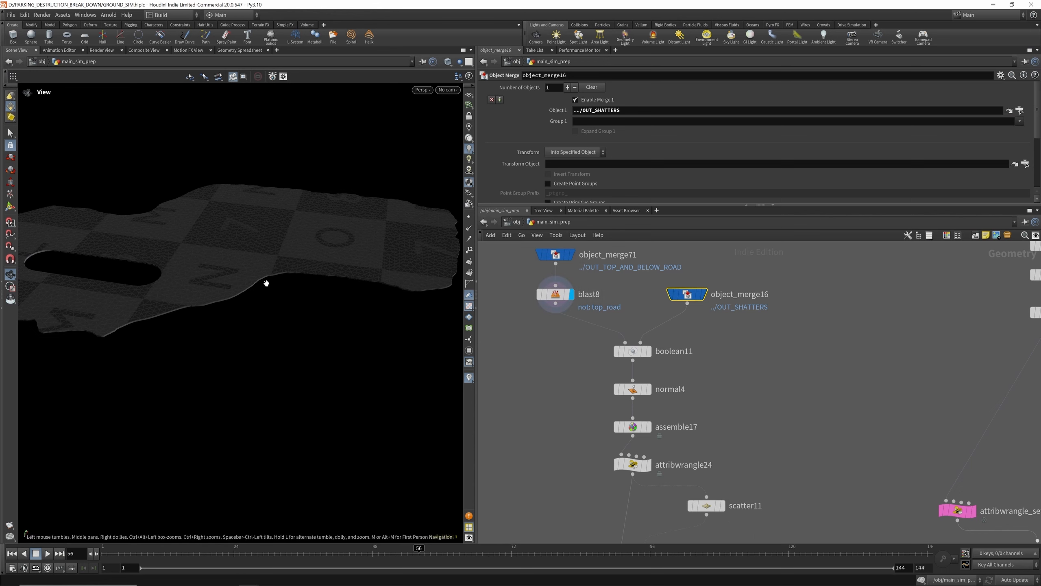
drag(264, 276, 276, 281)
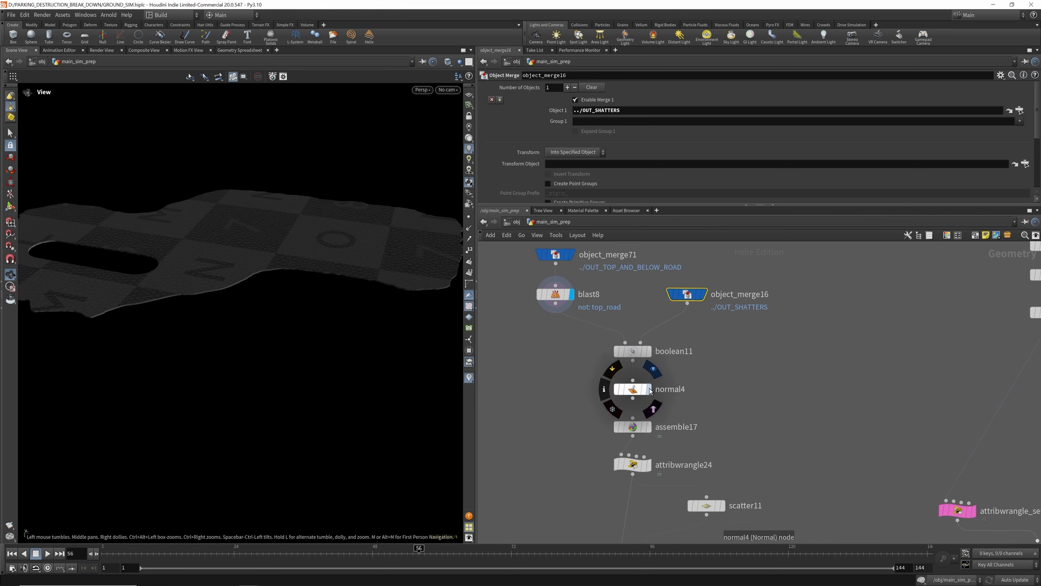
Examine the name_orig expression in attribwrangle24, and display assemble17 and scatter11 to examine the pieces and fracture points.
scroll(632, 465, up, 1)
click(632, 465)
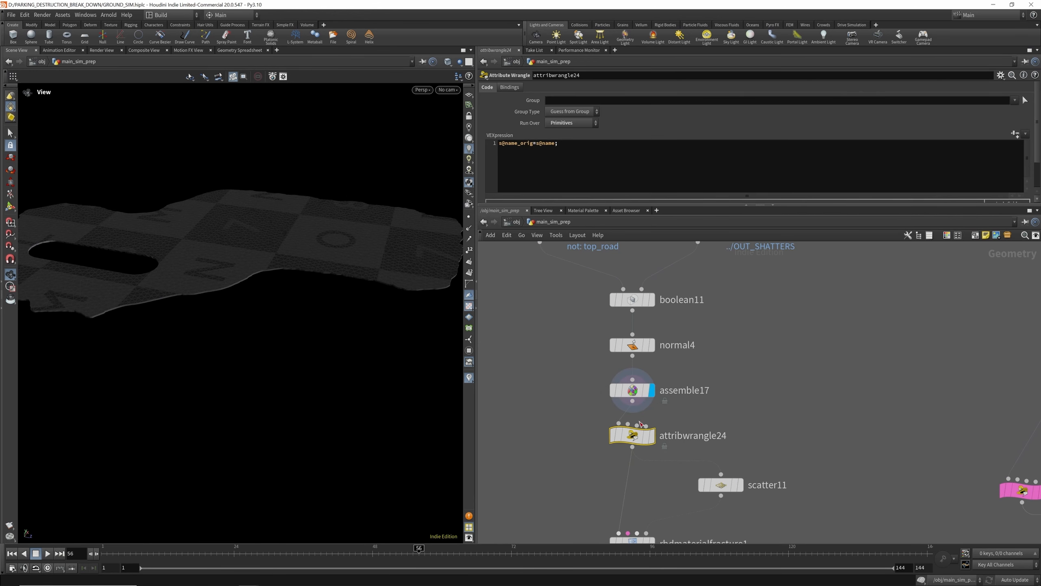
click(655, 408)
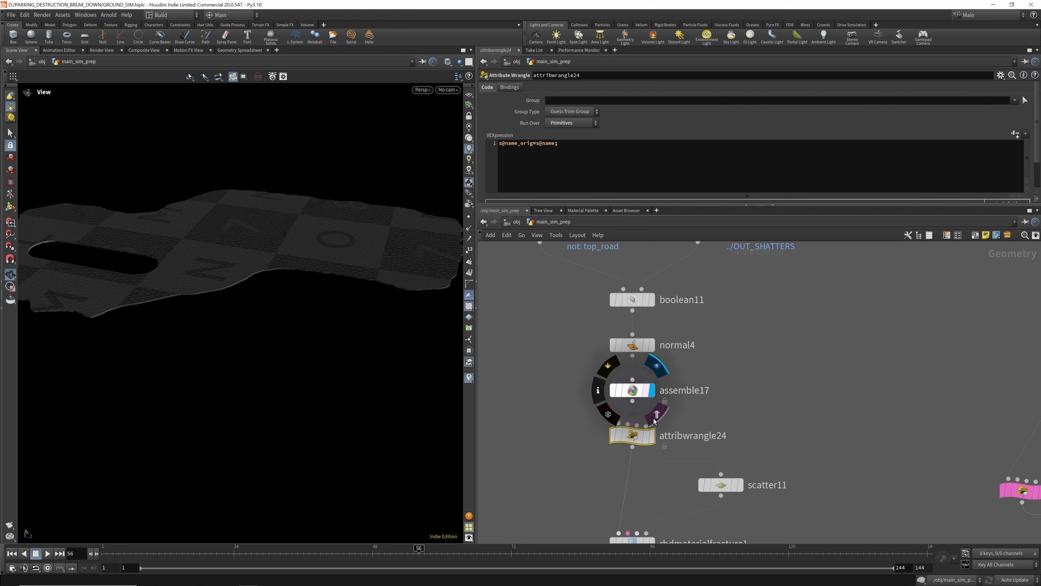
middle_drag(721, 485, 697, 380)
scroll(697, 381, down, 1)
click(714, 380)
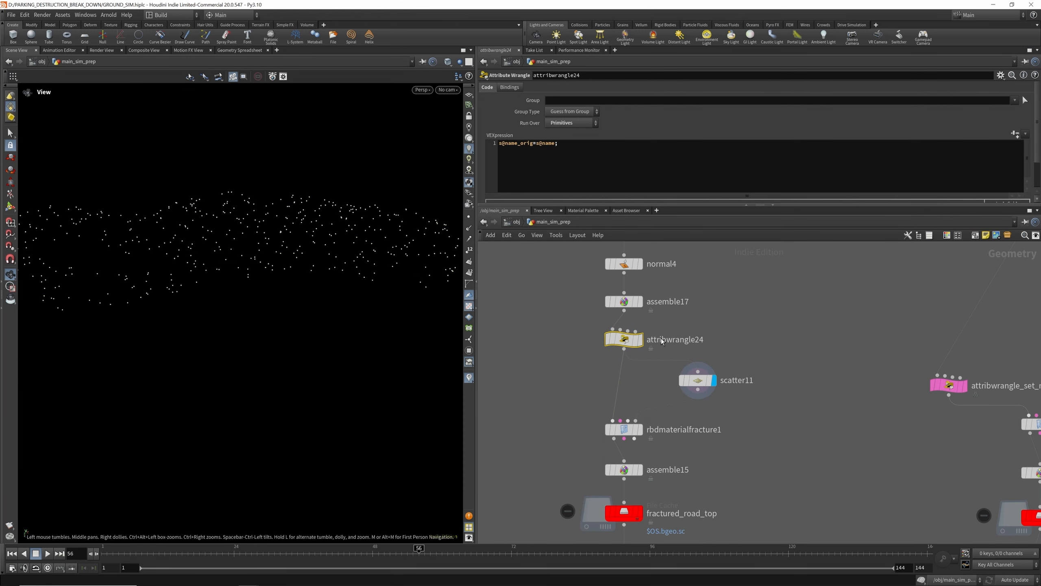
Select rbdmaterialfracture1 and enlarge its parameter area to examine the primary fracture, chipping and detail settings.
mouse_move(640, 437)
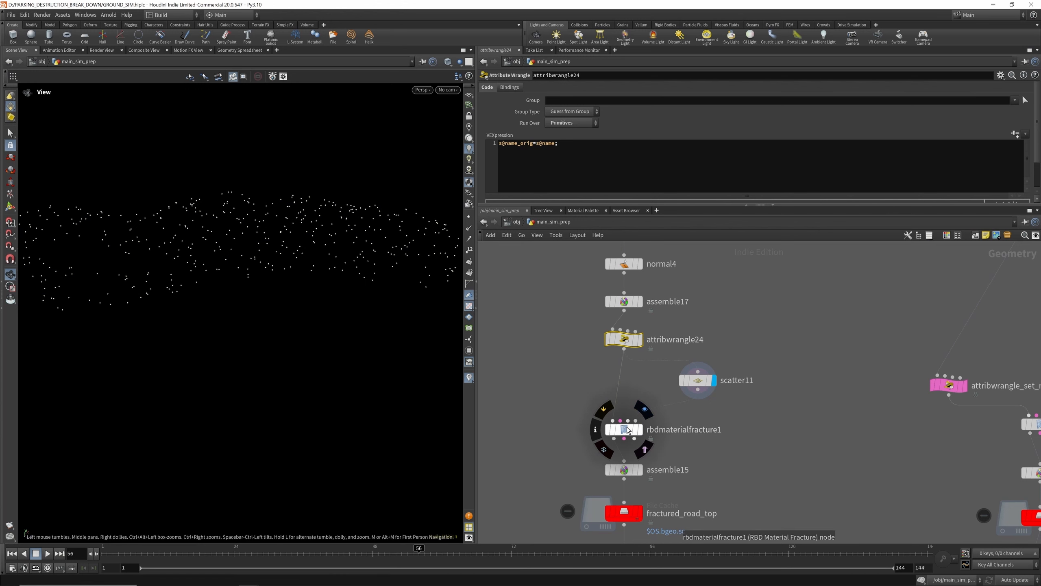
click(644, 430)
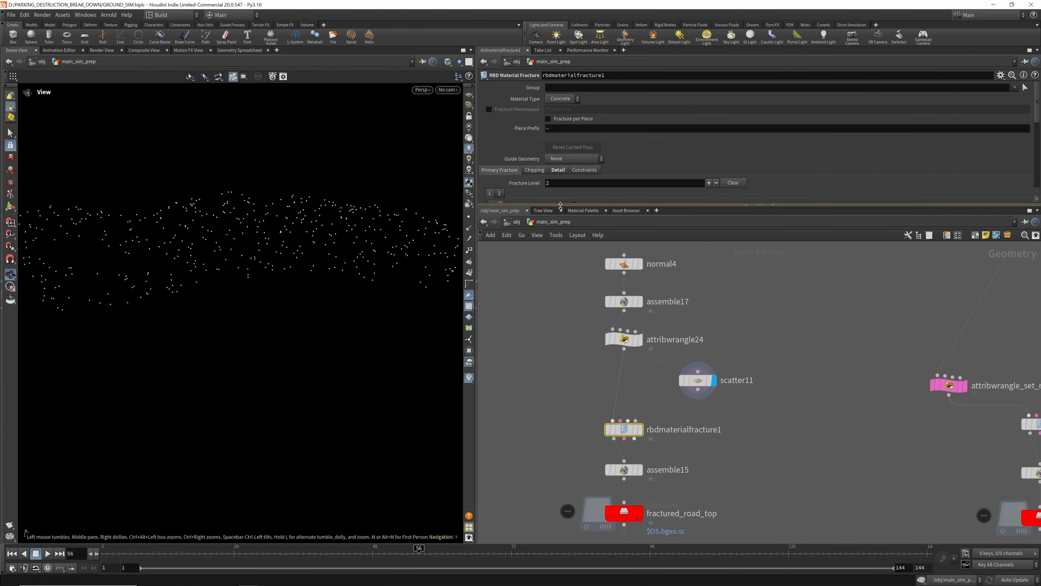
drag(560, 204, 563, 423)
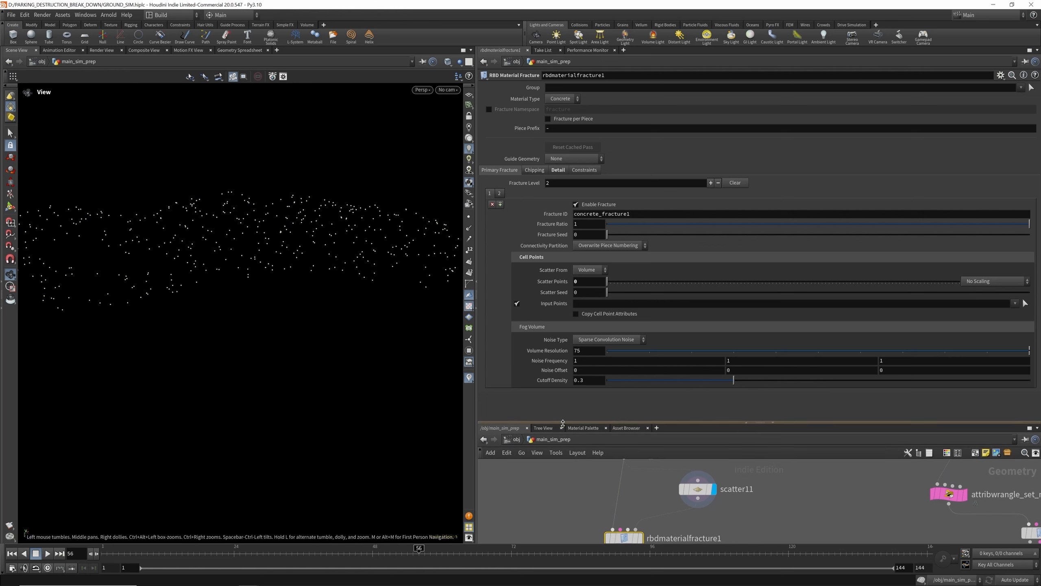
click(535, 170)
click(557, 169)
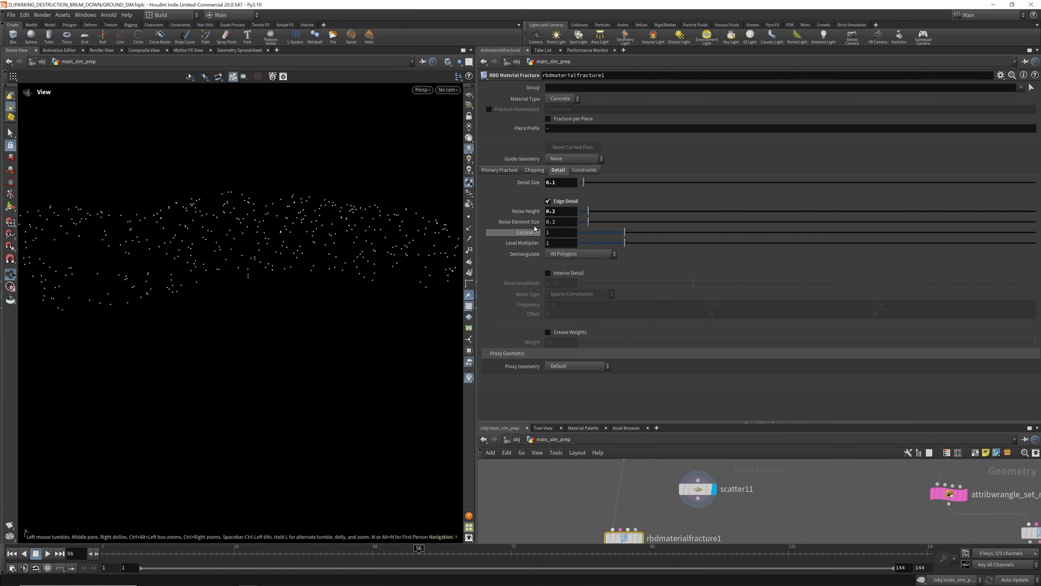
Display explodedview1 beneath group18 to examine the separated fracture pieces of the top road.
scroll(635, 478, down, 3)
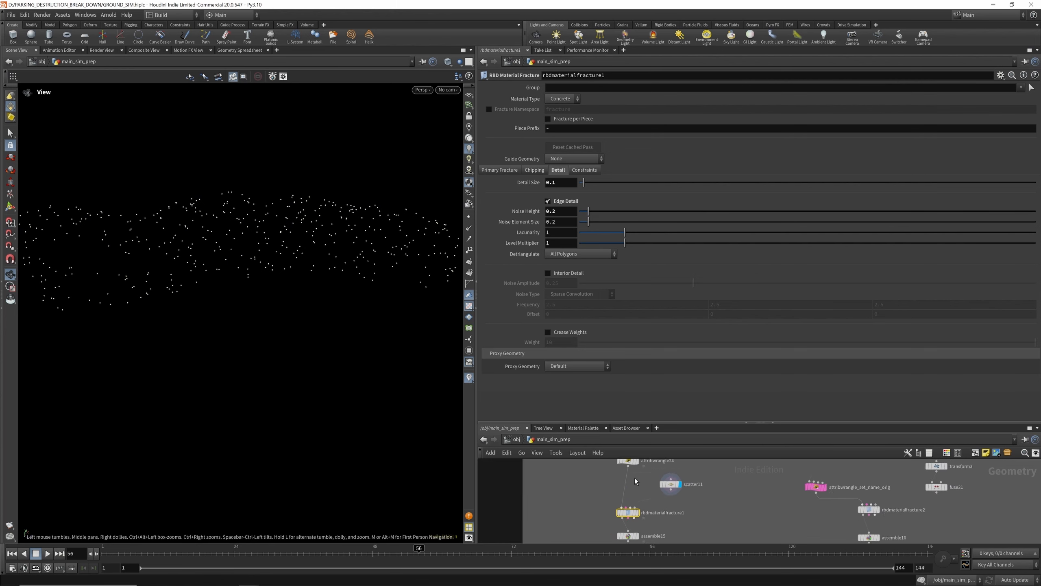
scroll(619, 506, up, 3)
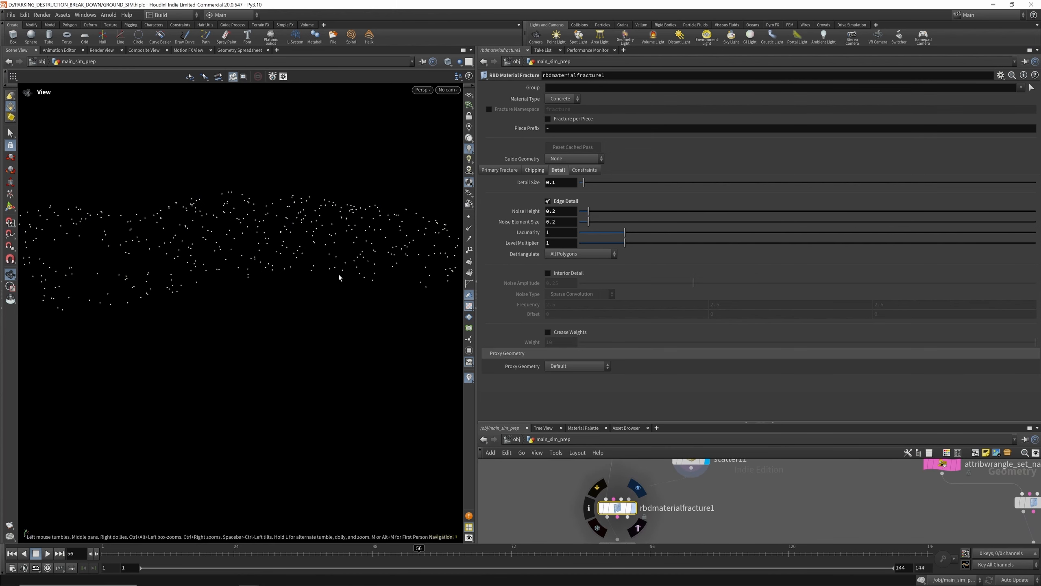
scroll(644, 495, down, 5)
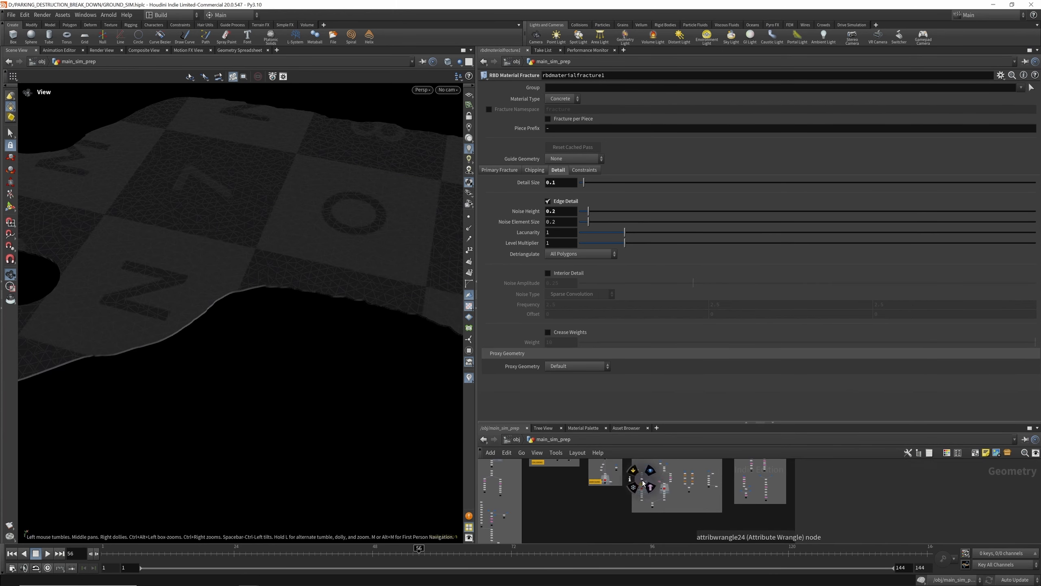
scroll(643, 480, up, 5)
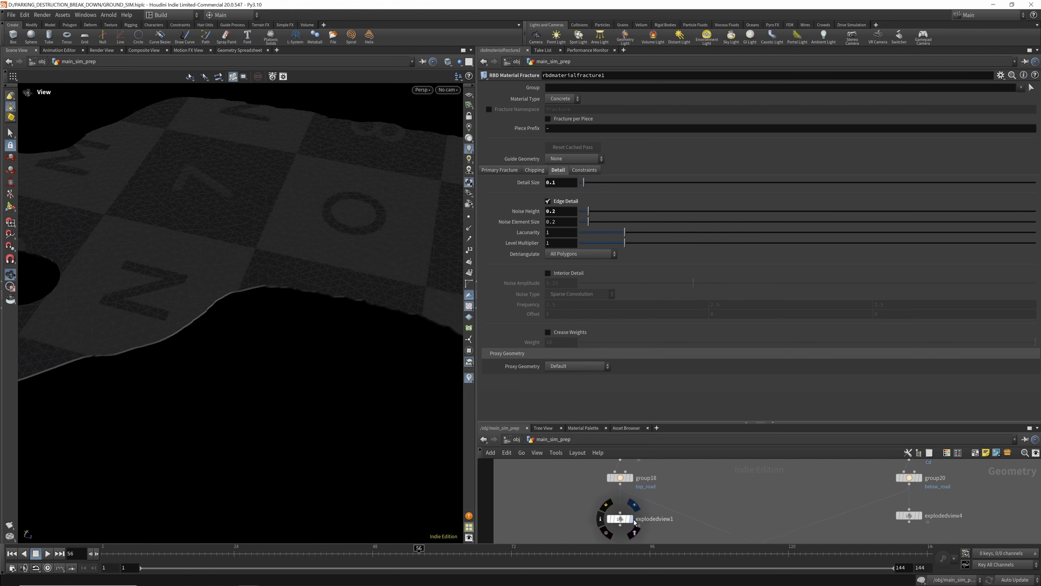
click(631, 518)
scroll(301, 273, up, 2)
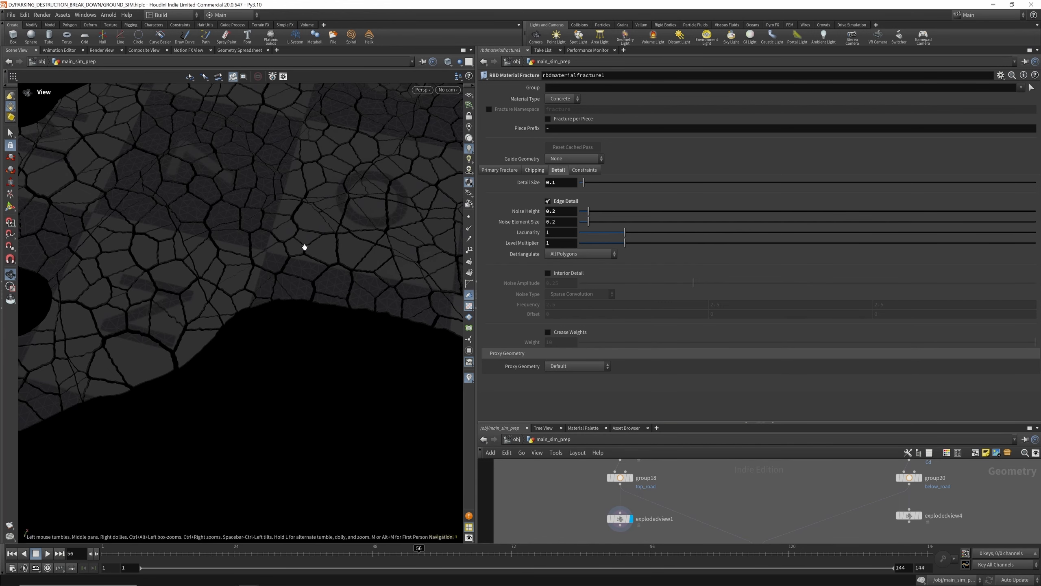
Bypass the fractured_road_top cache and review the Detail, Constraints, Chipping and Primary Fracture settings of rbdmaterialfracture1.
scroll(592, 509, down, 5)
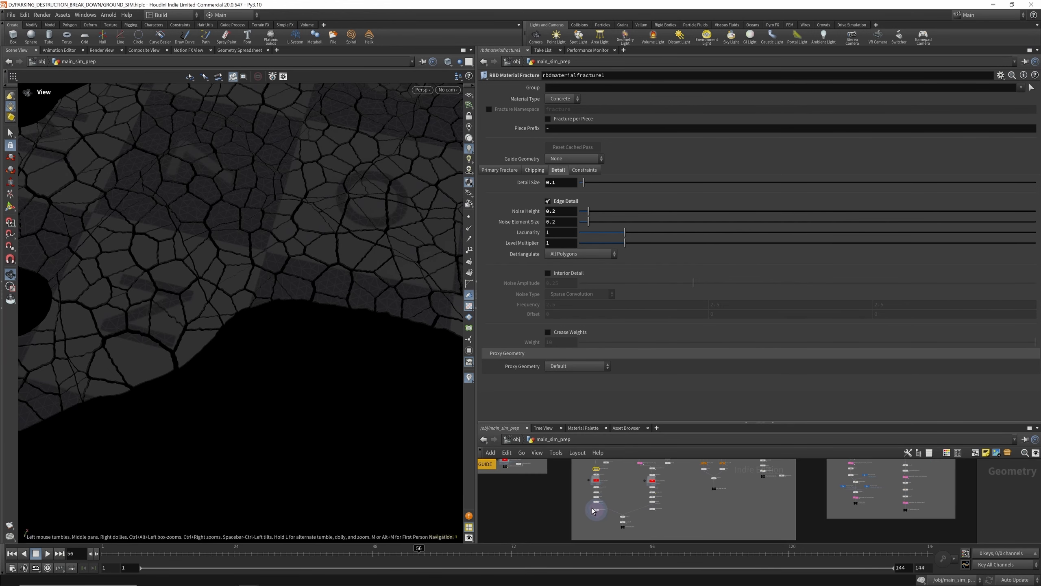
mouse_move(597, 484)
scroll(597, 484, up, 3)
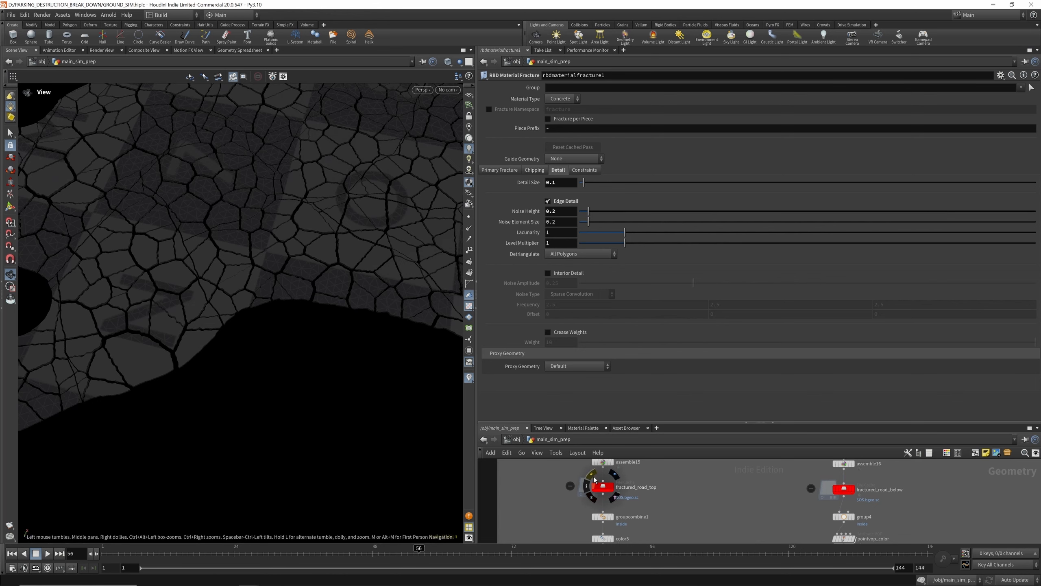
scroll(611, 501, down, 2)
scroll(602, 465, up, 2)
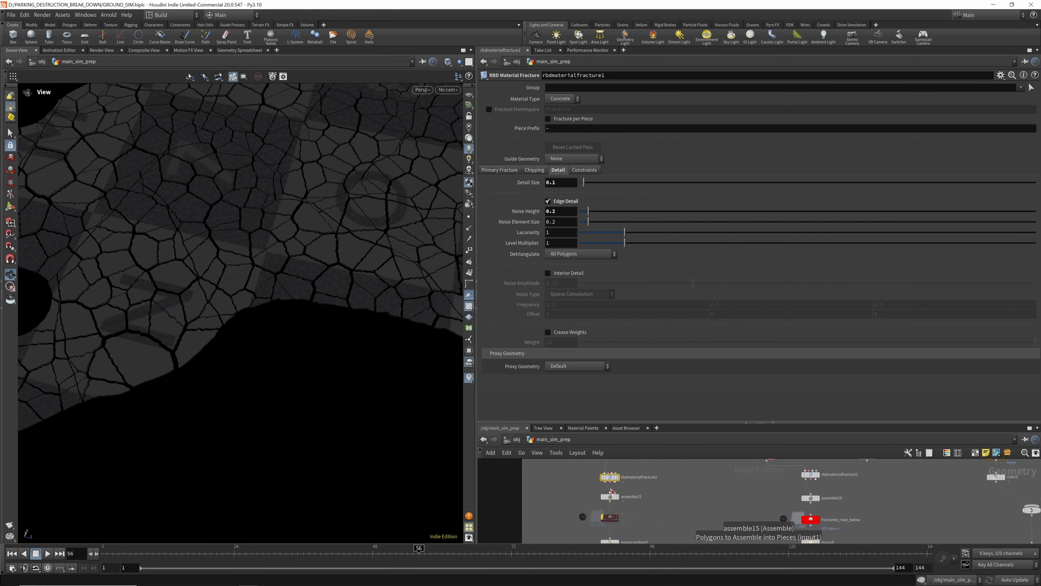
click(548, 201)
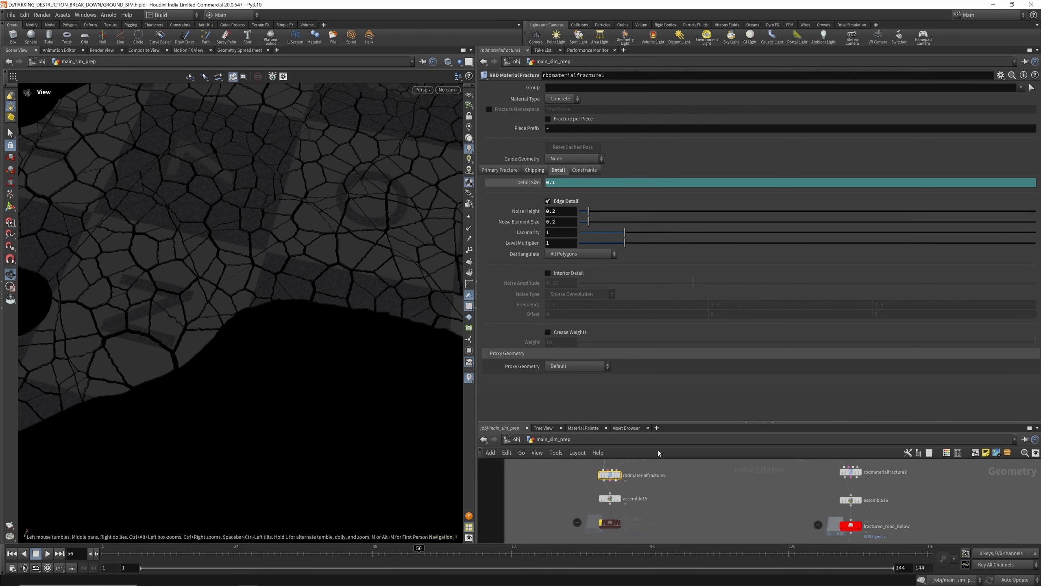
scroll(630, 489, up, 2)
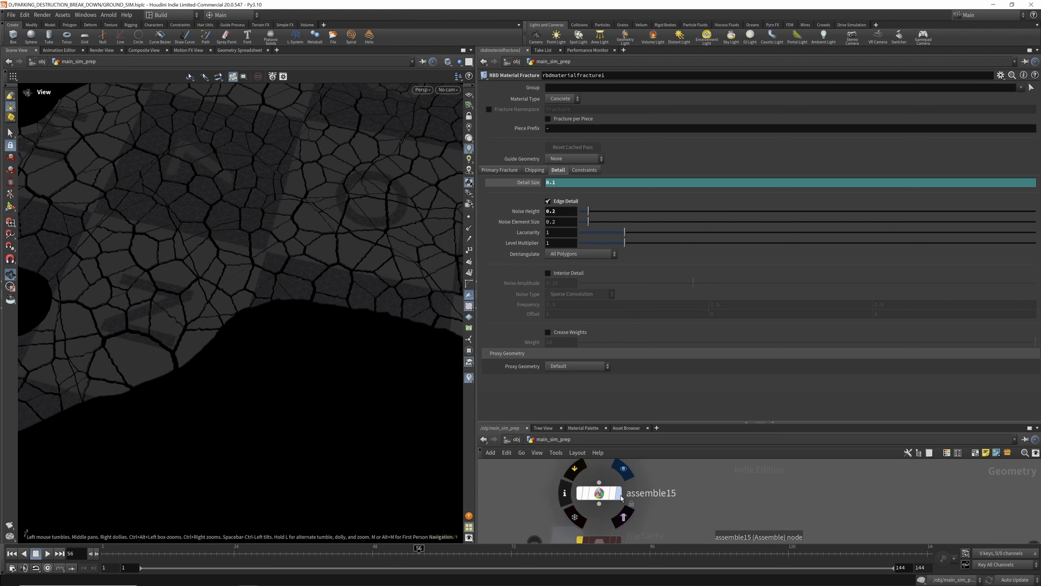
click(584, 170)
click(537, 170)
click(500, 170)
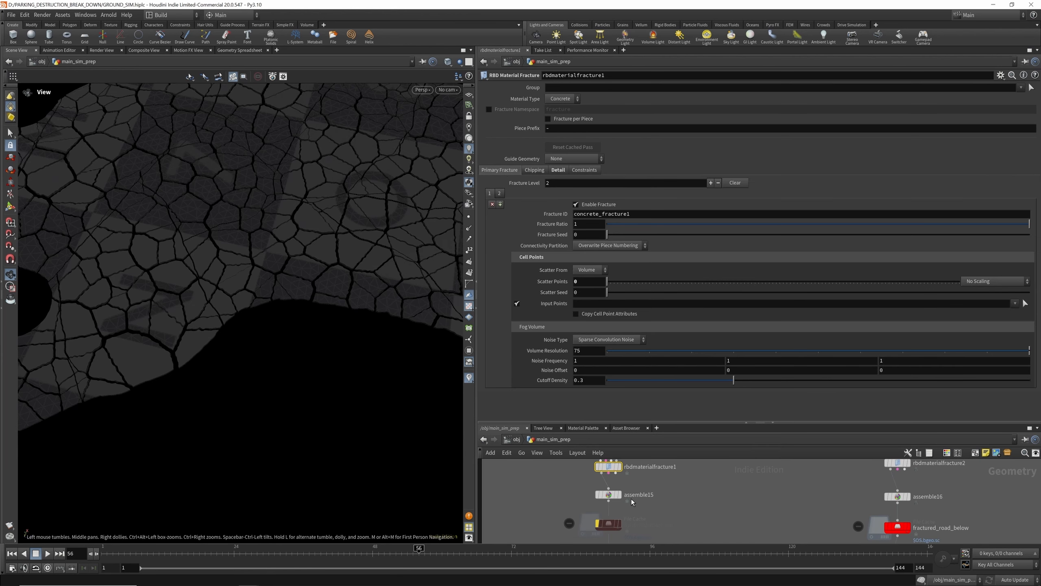
Display and select assemble15 to examine its top_road- output prefix, and enlarge the network area.
scroll(628, 471, down, 4)
scroll(628, 480, up, 5)
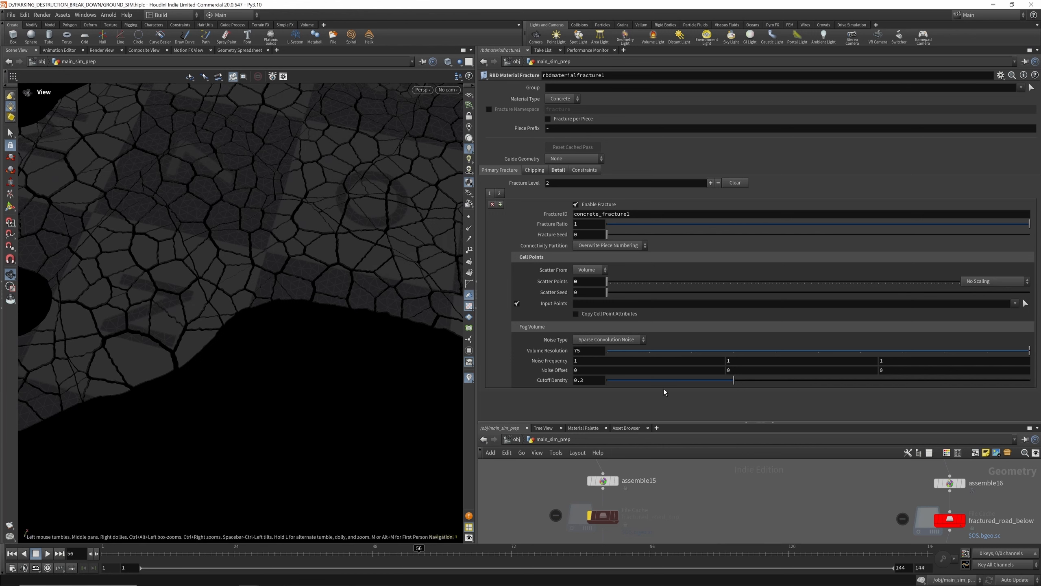
scroll(625, 503, down, 3)
scroll(621, 505, up, 4)
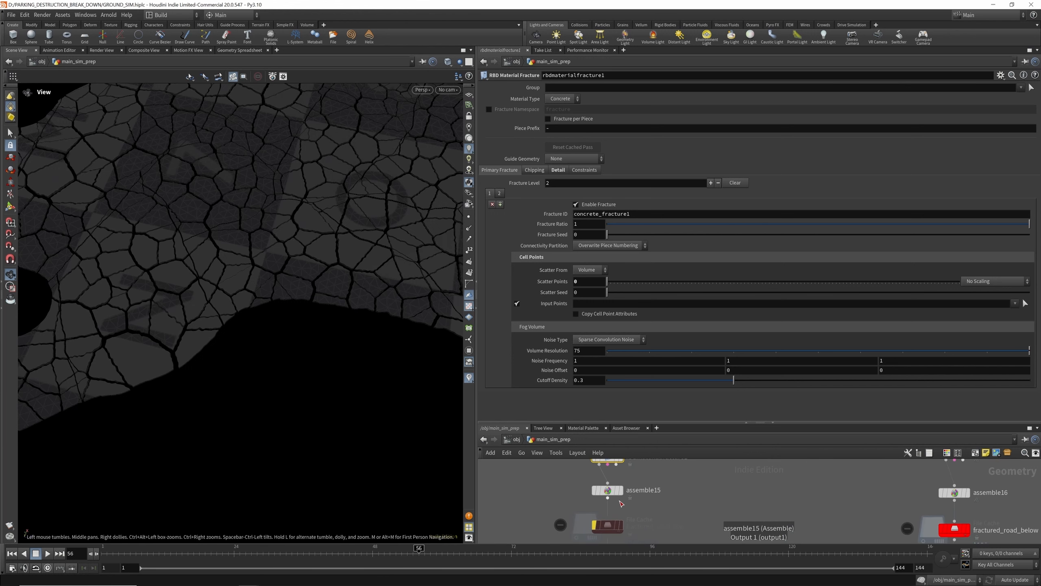
click(620, 490)
click(606, 490)
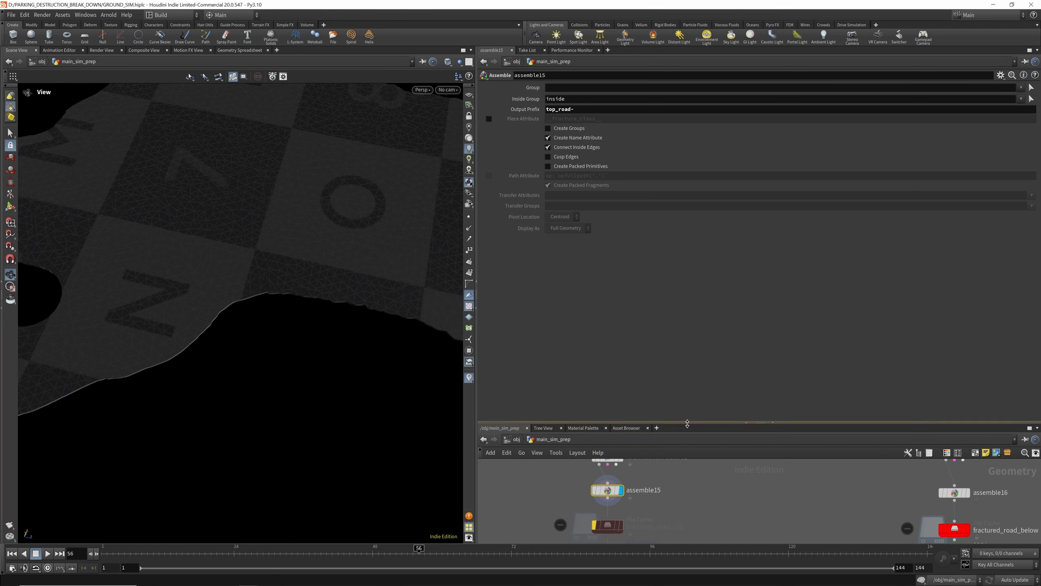
drag(688, 426, 676, 322)
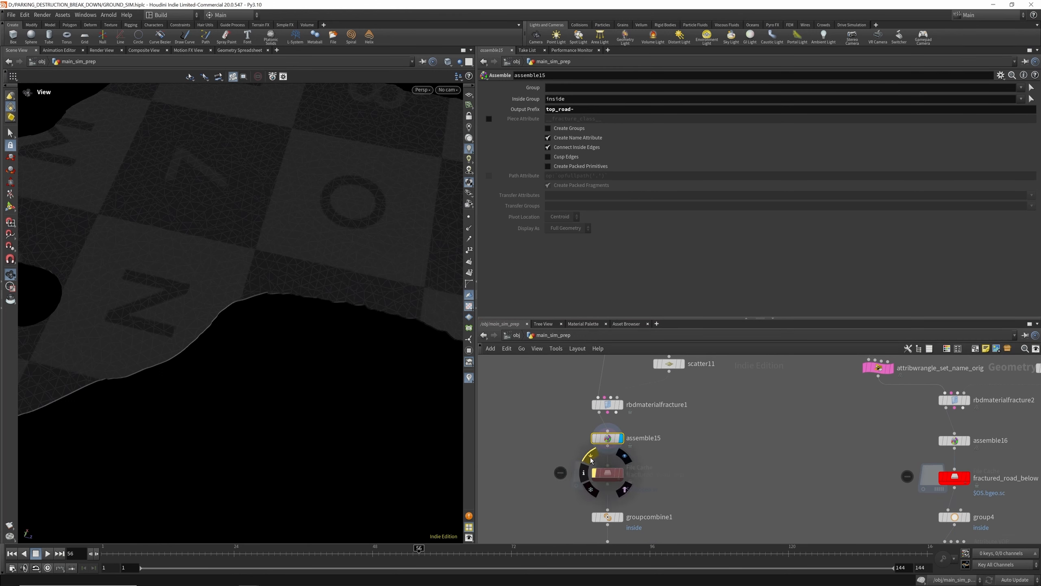
Re-enable and display the fractured_road_top cache, and display and select groupcombine1 to examine the union of inside with inside_aux.
click(595, 473)
click(620, 474)
middle_drag(636, 422, 632, 375)
click(617, 470)
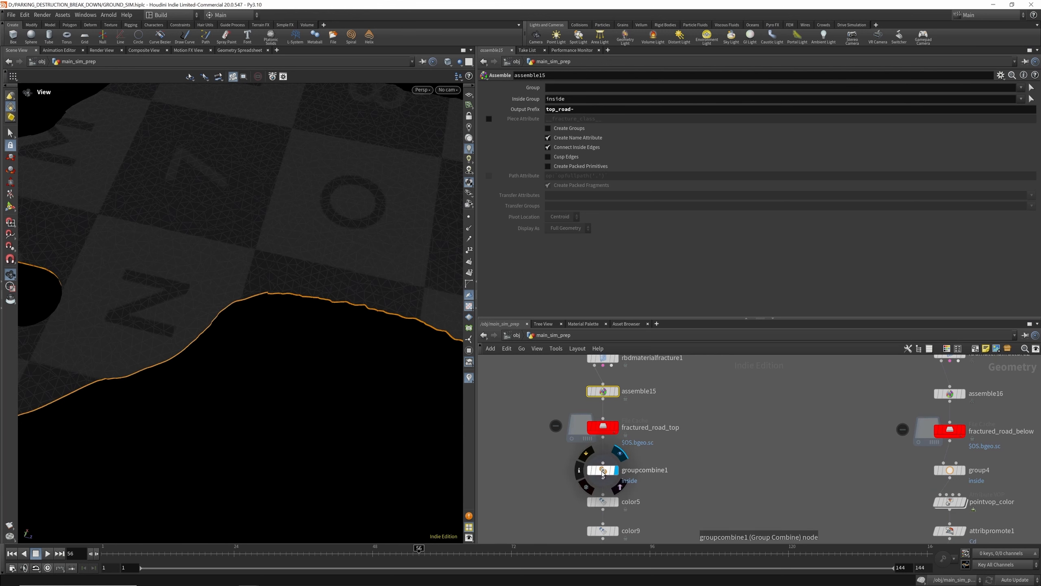
click(604, 471)
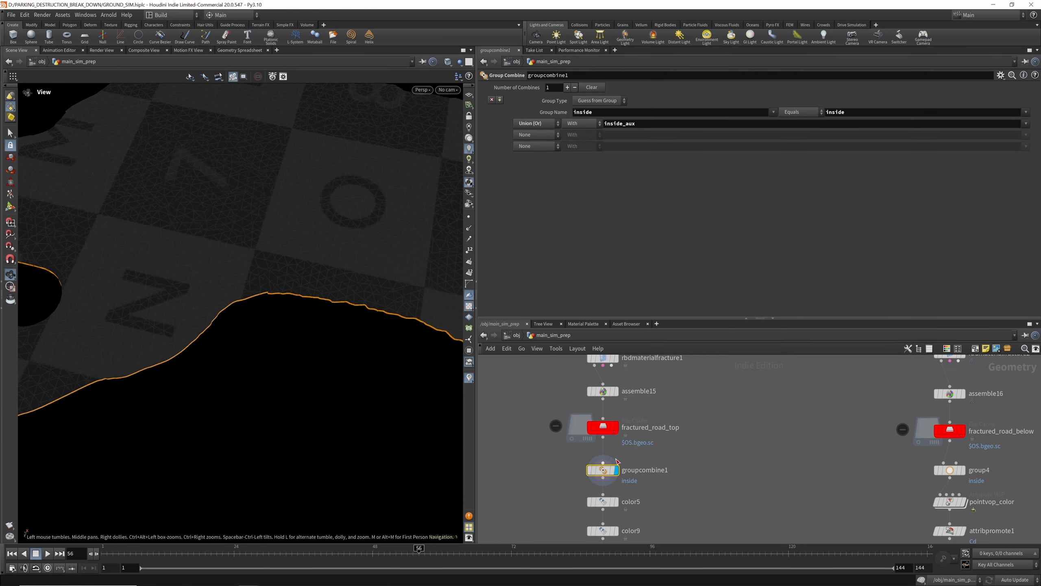
Display and select color5 and color9 in turn to examine the base road color and the inside group color.
middle_drag(619, 503, 619, 438)
click(619, 438)
click(604, 436)
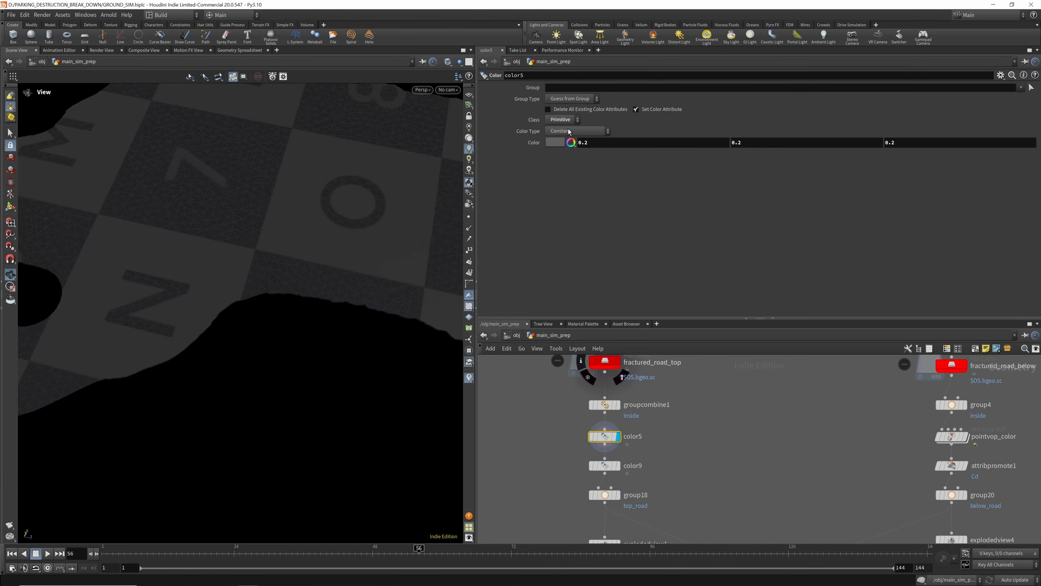
click(619, 466)
click(603, 466)
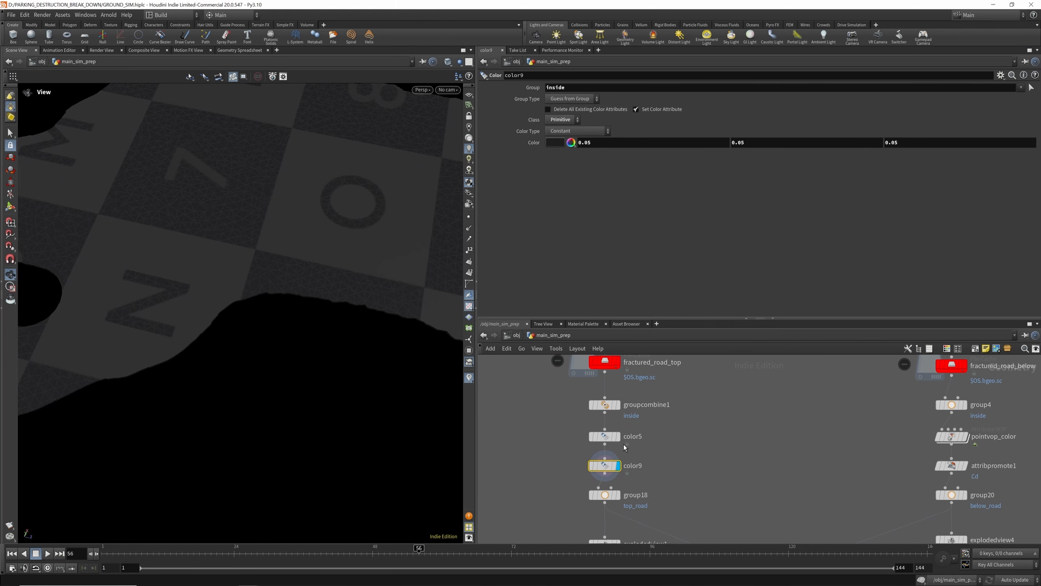
Display and select group18 to examine the top_road group, and display explodedview1 to view the colored pieces apart.
middle_drag(624, 447, 619, 414)
click(612, 463)
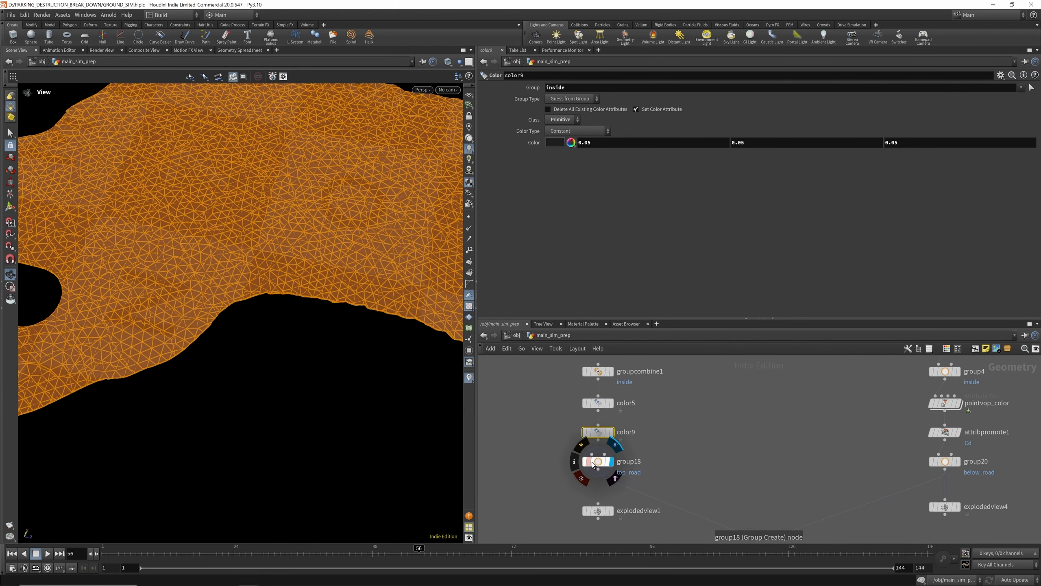
click(601, 465)
drag(434, 375, 499, 304)
scroll(635, 421, down, 3)
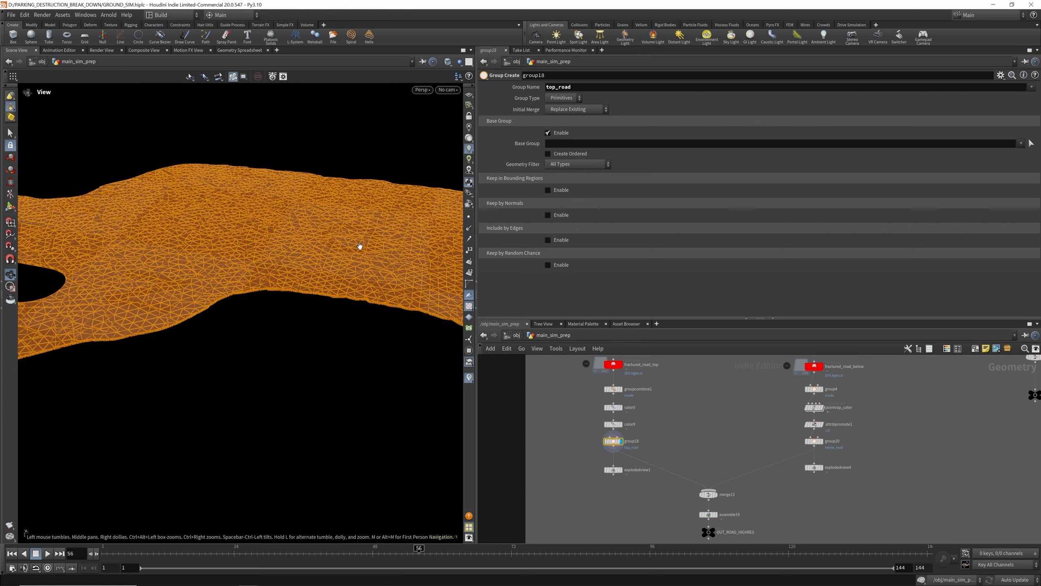
click(620, 470)
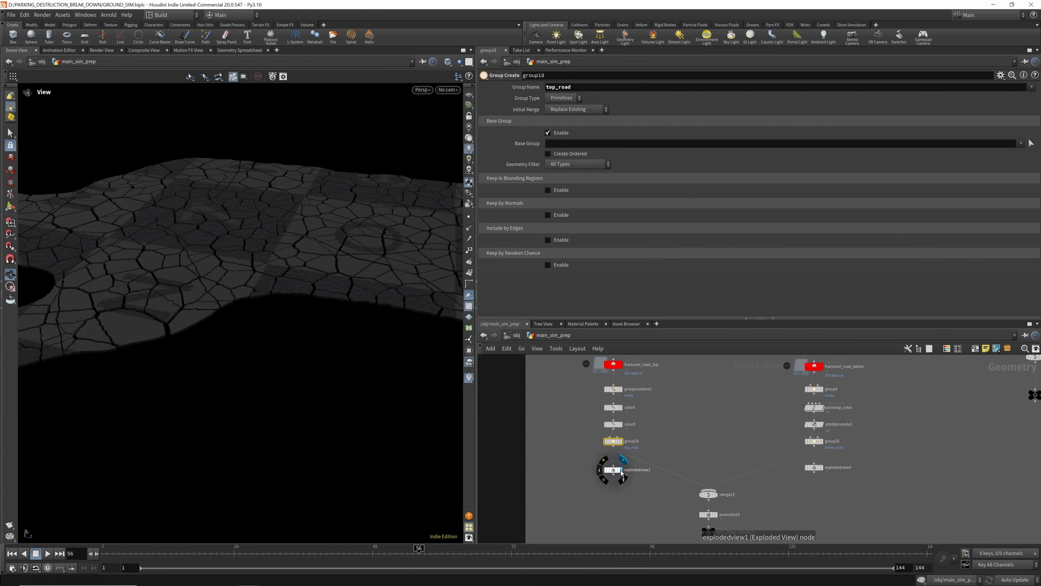
Select explodedview1, inspect the separated road pieces up close, and bypass color9 temporarily to compare the inside face color.
click(614, 470)
scroll(340, 288, up, 10)
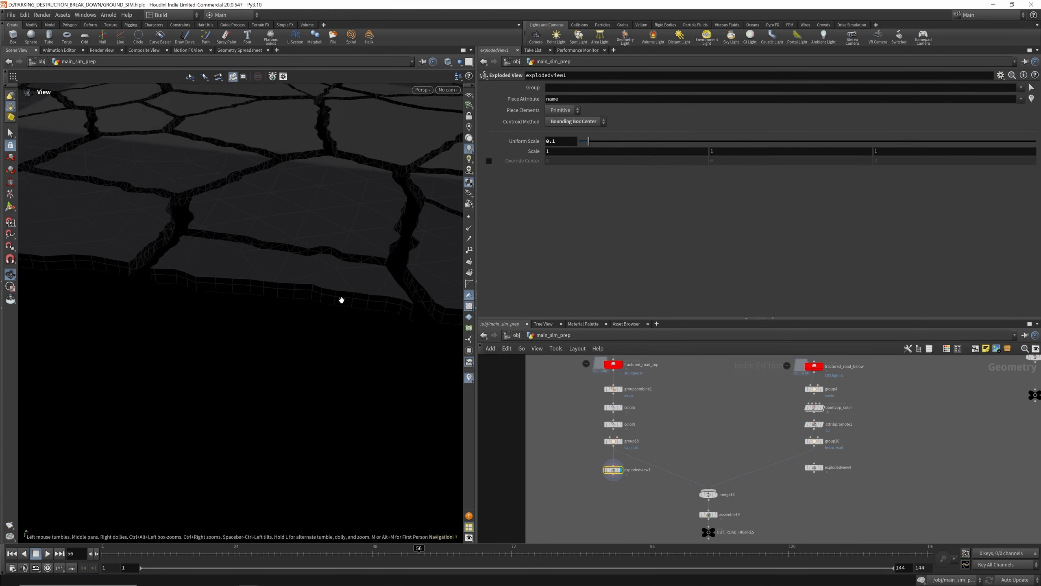
scroll(611, 416, up, 3)
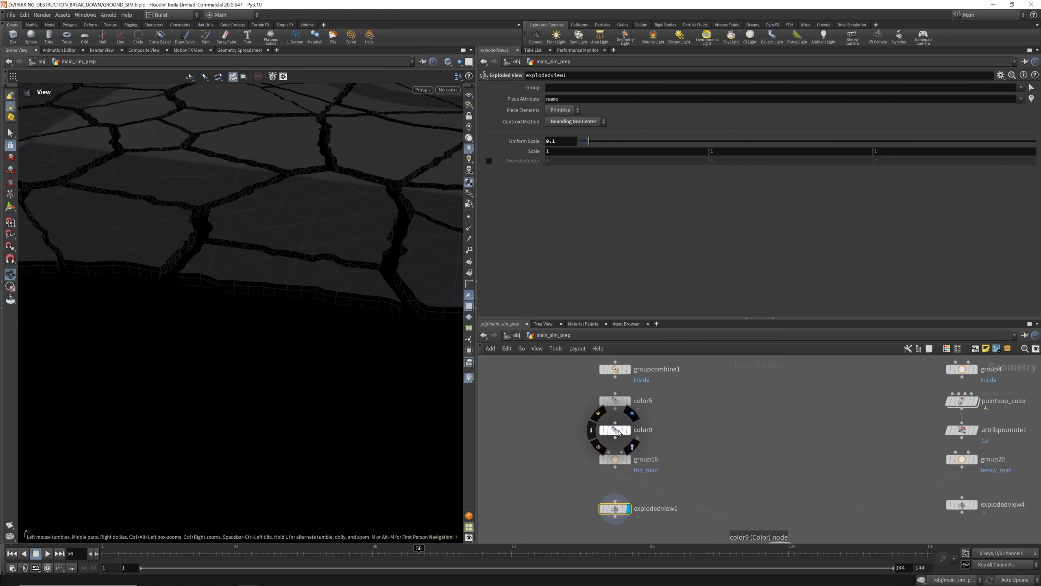
click(615, 430)
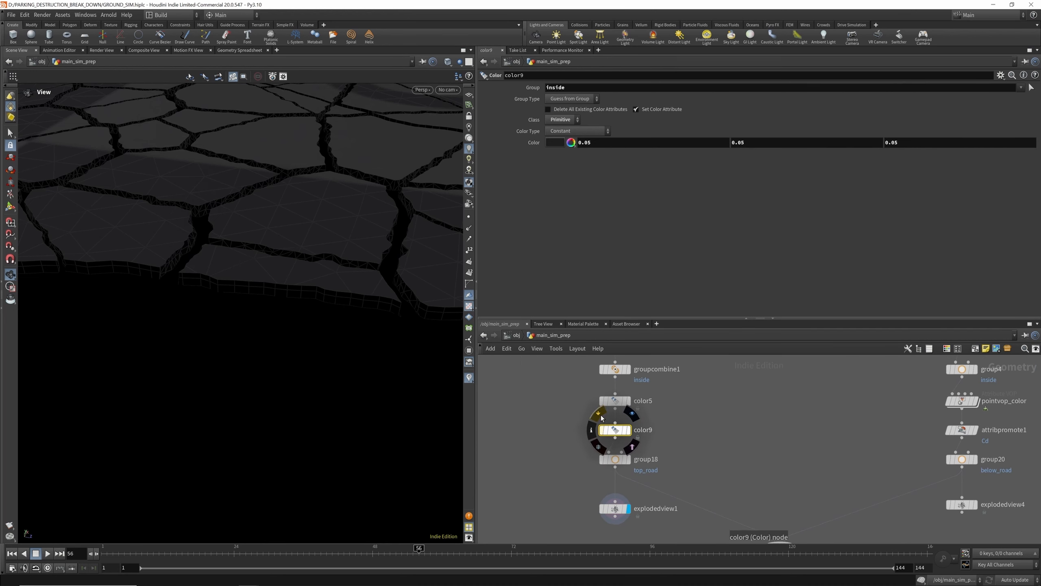
click(601, 417)
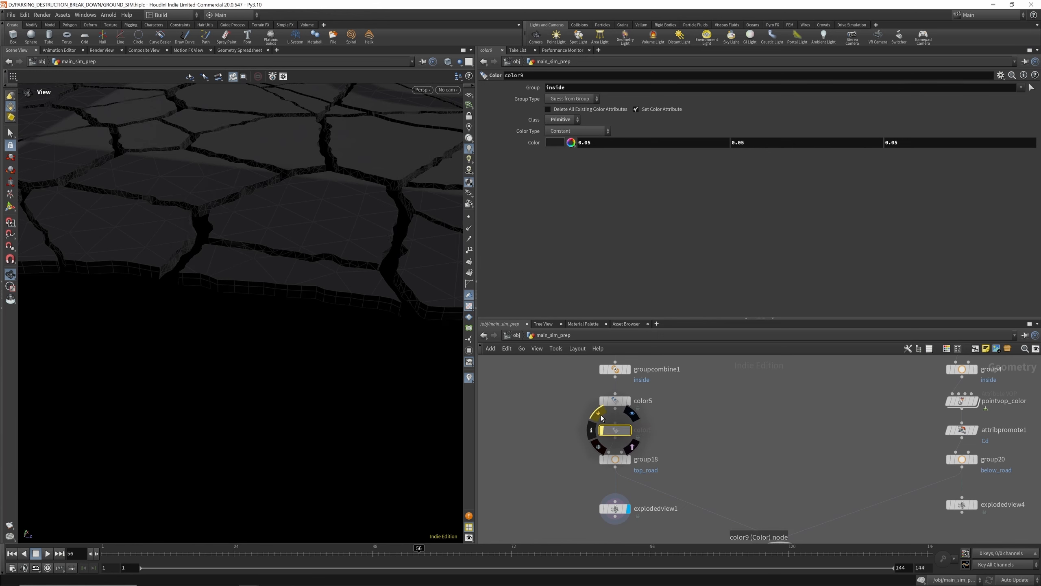
key(h)
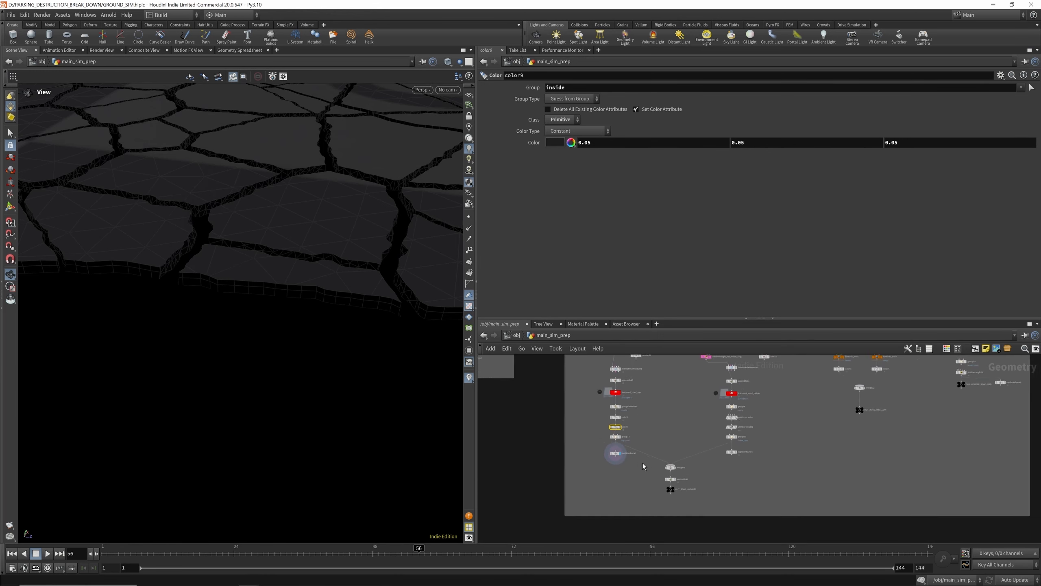
Display object_merge72 and object_merge17 in turn to examine the merged road geometry and the shatter surfaces feeding the below-road branch.
scroll(652, 455, up, 10)
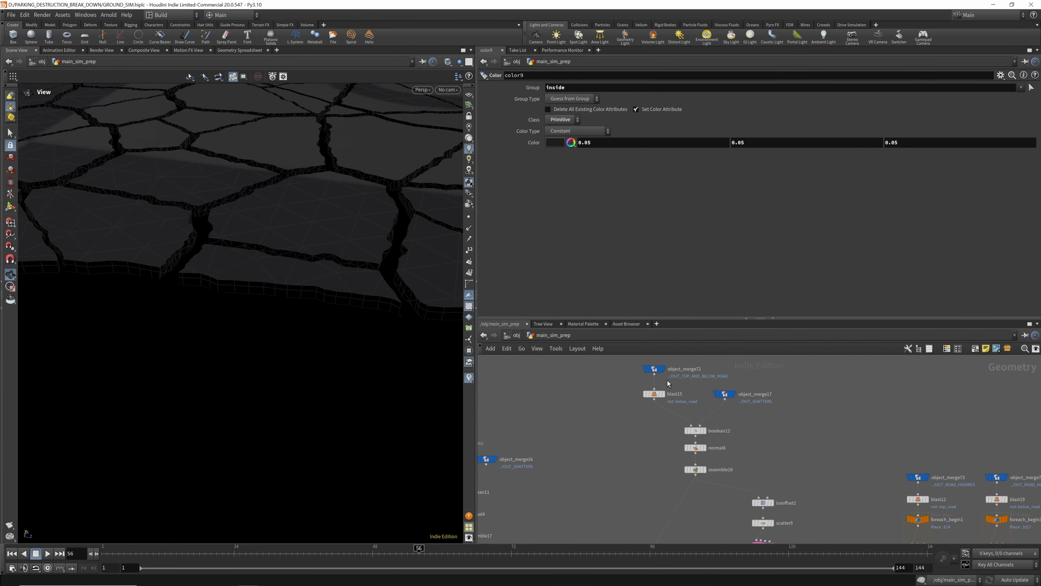
scroll(666, 380, up, 4)
click(661, 362)
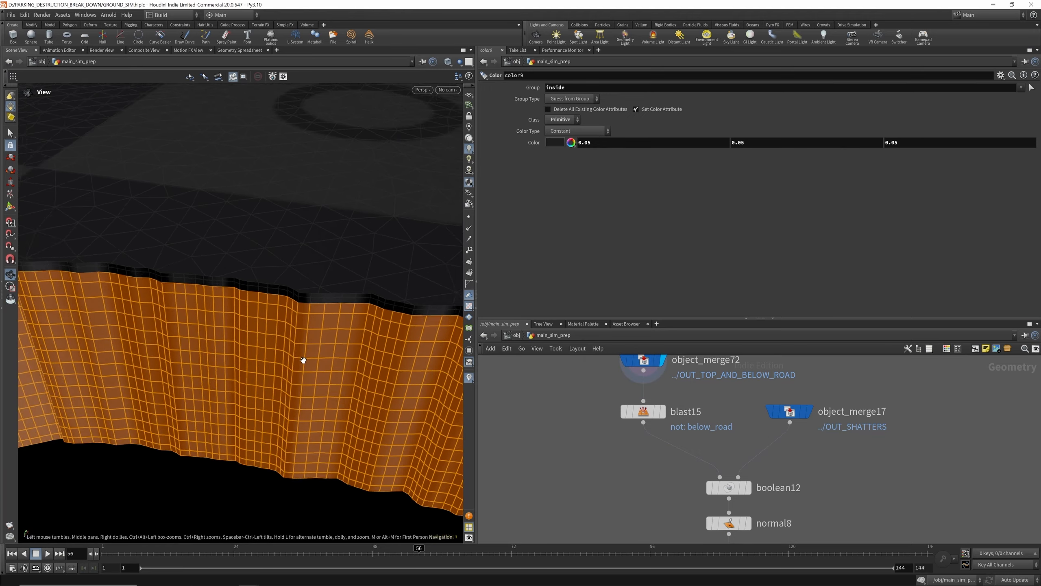
scroll(293, 304, down, 6)
scroll(808, 412, up, 1)
click(807, 411)
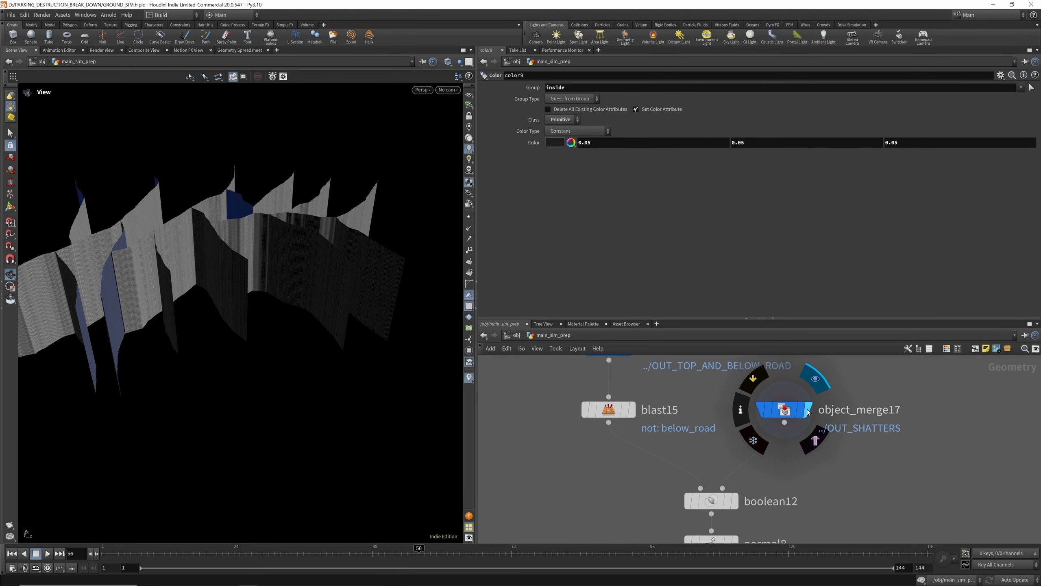
Display boolean12 and normal8 in turn to examine the below-road block cut by the shatter surfaces.
scroll(718, 442, down, 5)
scroll(701, 443, up, 4)
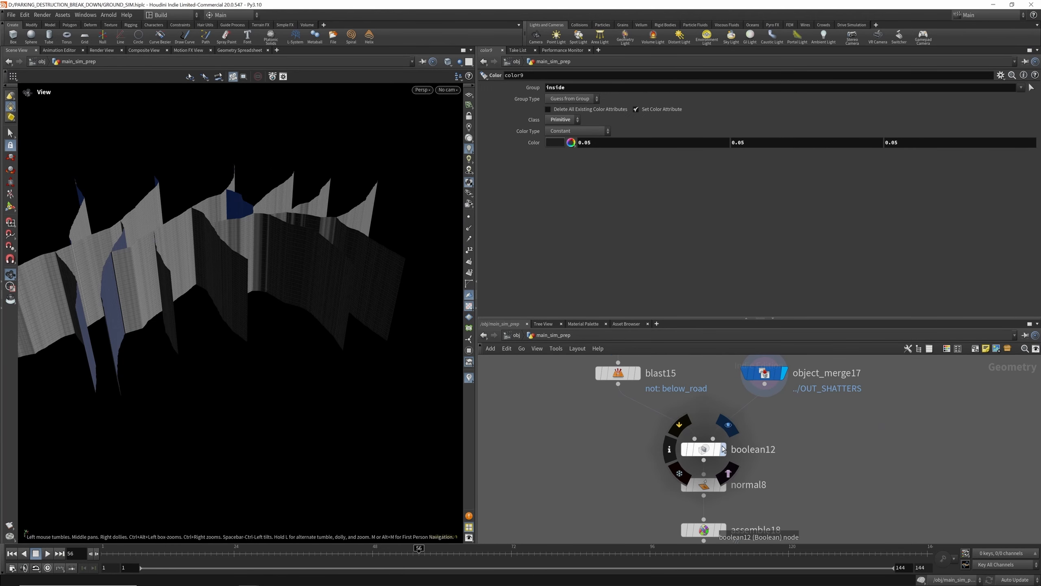
click(700, 446)
scroll(710, 405, down, 3)
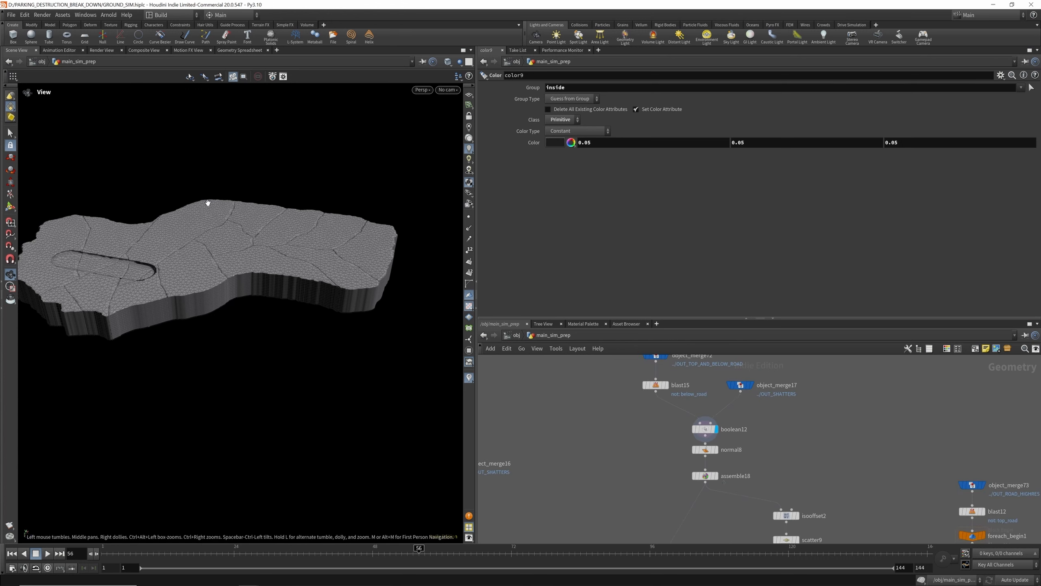
drag(205, 201, 248, 269)
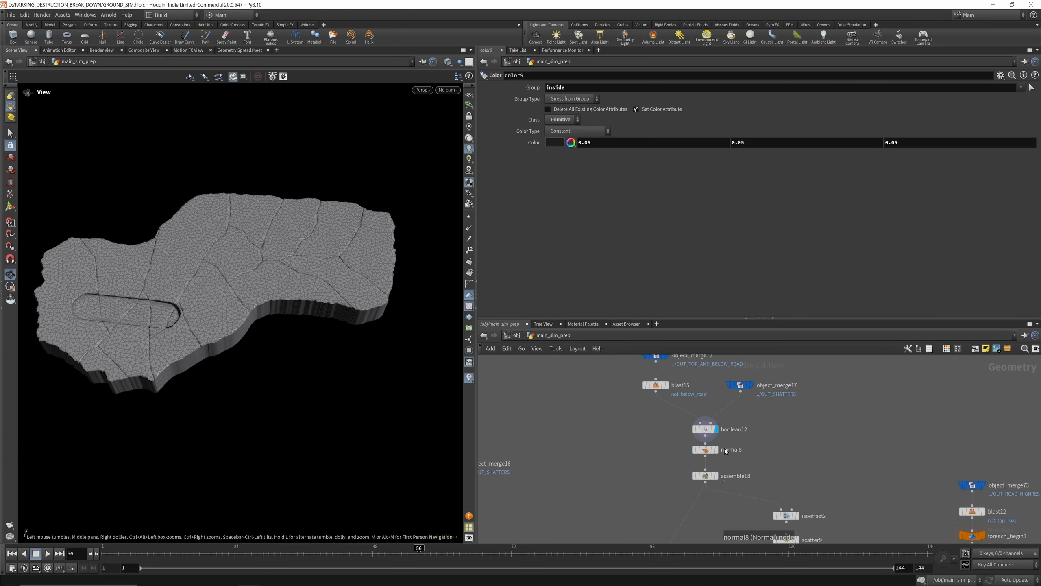
key(Down)
scroll(693, 451, down, 3)
scroll(697, 447, up, 3)
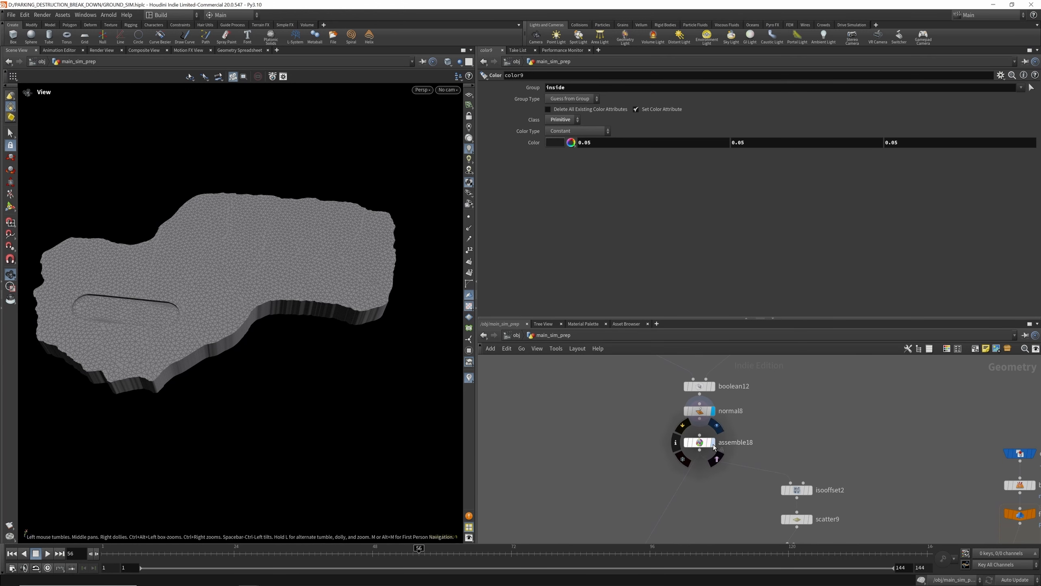
Display and select assemble18 to examine its belowRoadBig_ output prefix.
click(712, 443)
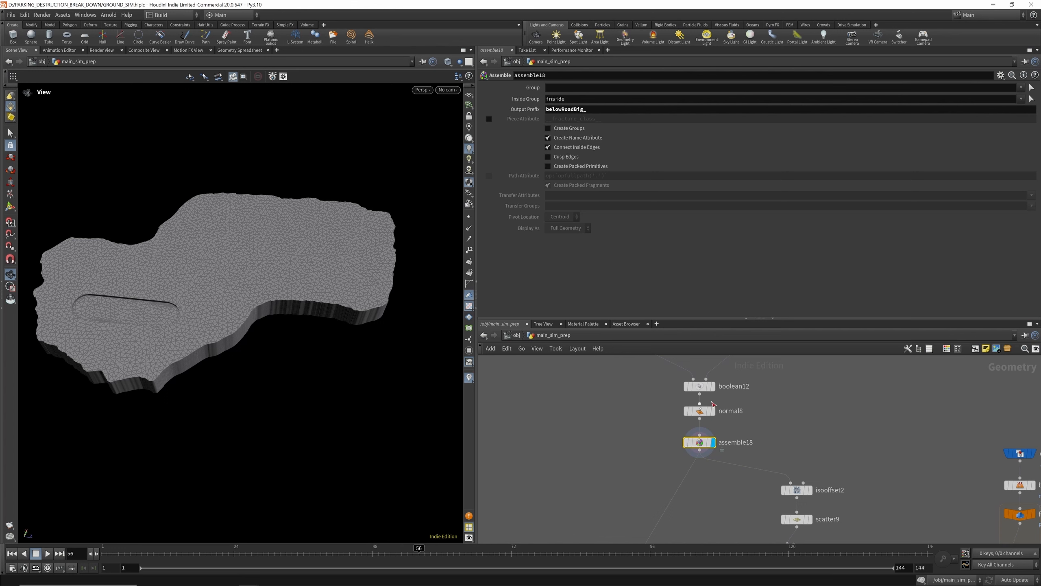
scroll(713, 404, down, 3)
scroll(738, 423, up, 5)
Display and select isooffset2, and compare its Iso Surface output type with Fog Volume.
key(r)
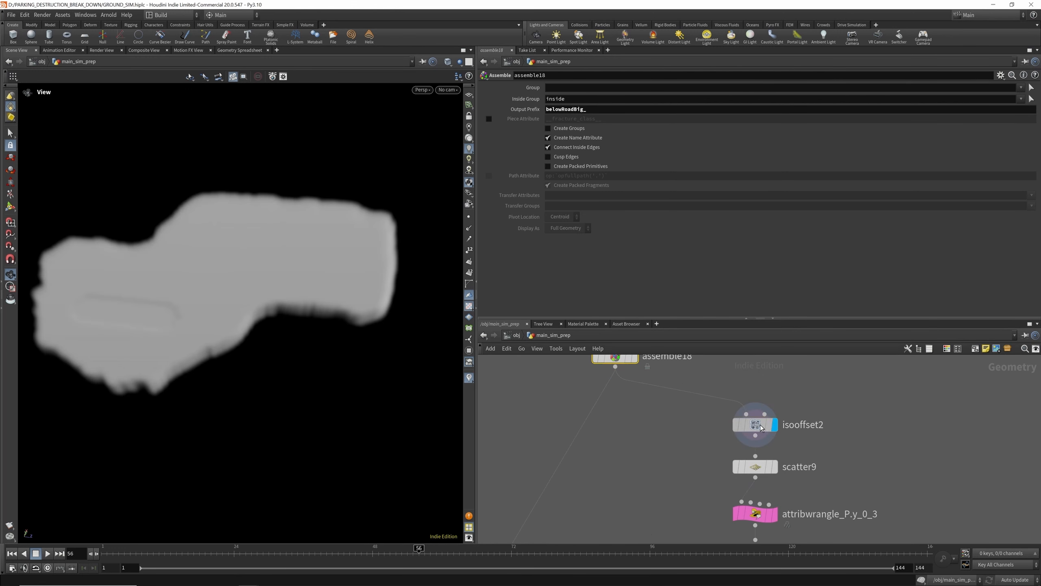
click(760, 428)
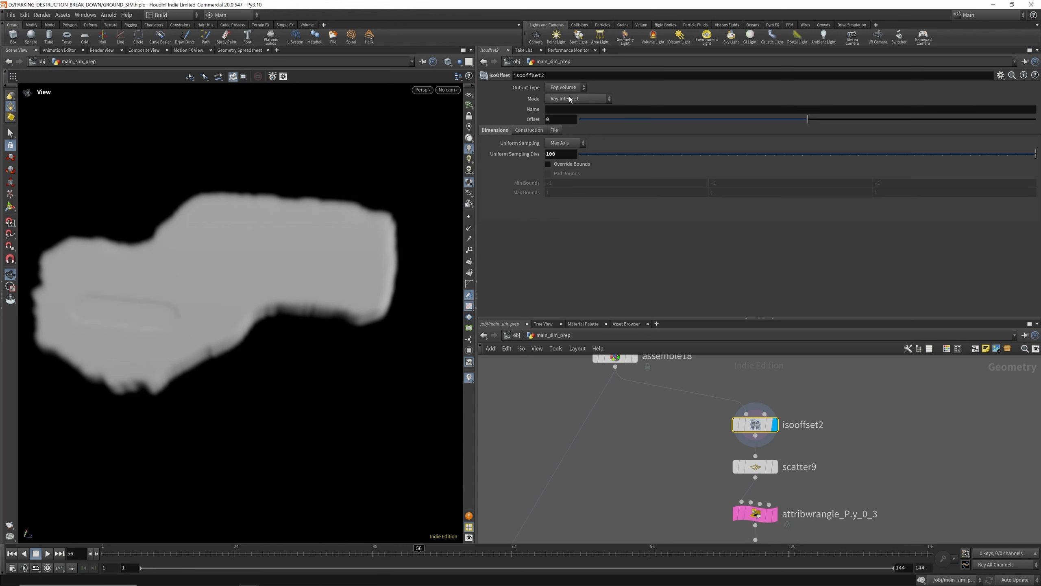
click(564, 88)
click(560, 97)
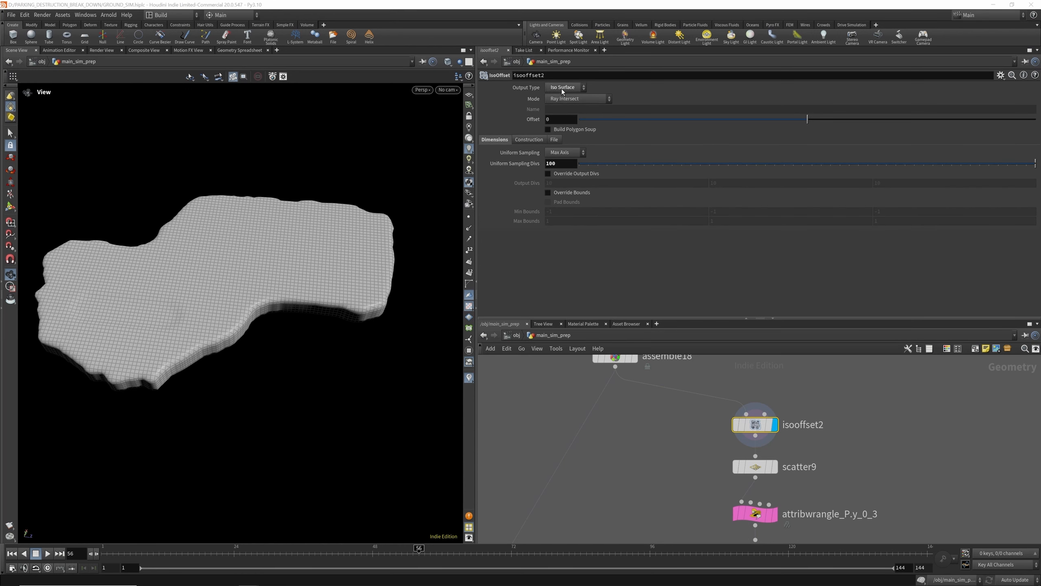
click(563, 88)
click(565, 98)
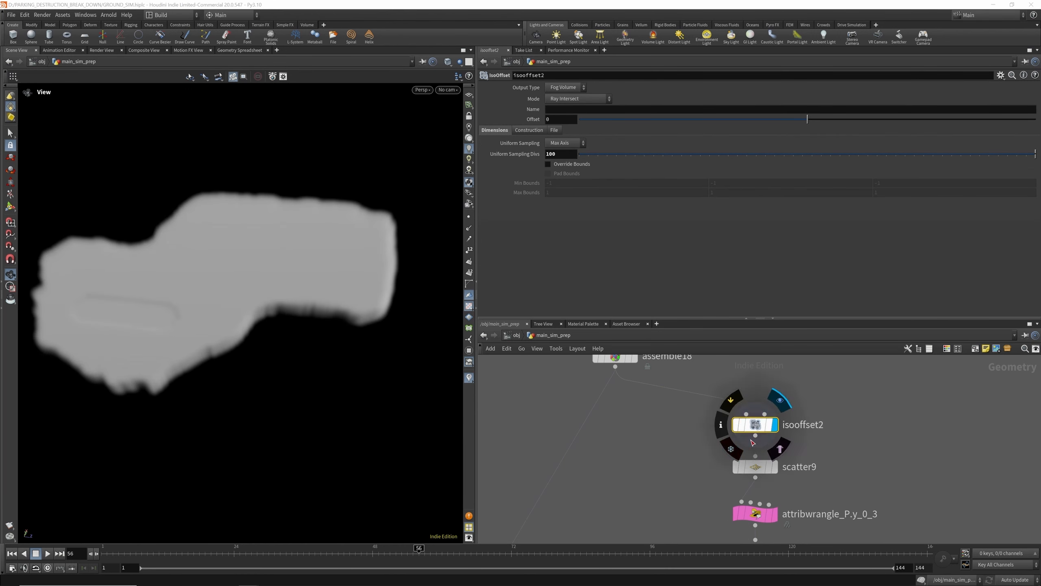
Display scatter9, and display and select attribwrangle_P.y_0_3 to examine the scattered points flattened by @P.y=0.
scroll(763, 472, up, 2)
click(773, 445)
scroll(773, 445, down, 4)
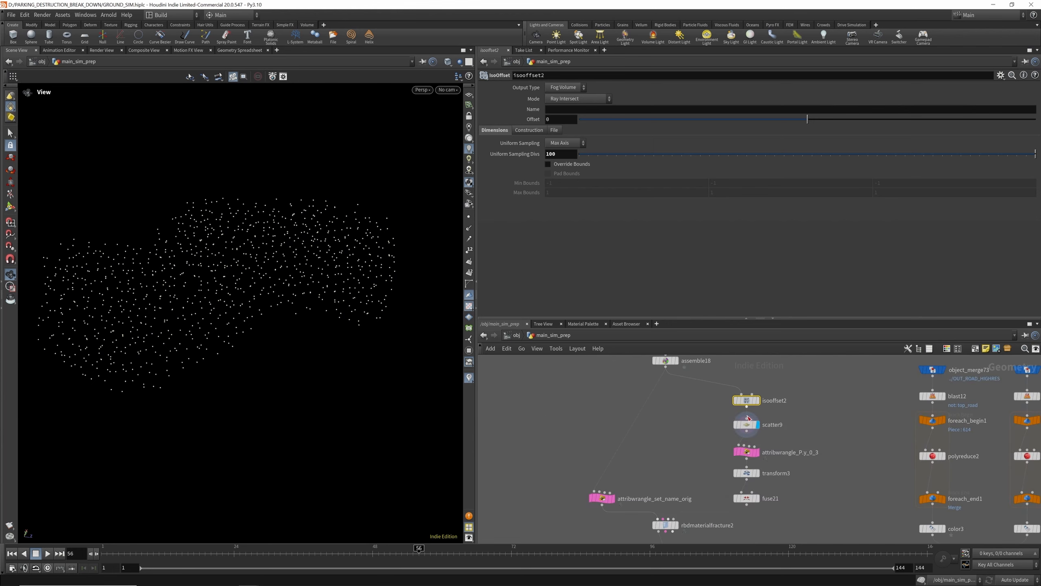
scroll(755, 461, up, 3)
click(760, 438)
click(739, 437)
drag(298, 293, 288, 236)
mouse_move(245, 295)
mouse_down()
mouse_move(274, 356)
mouse_move(254, 304)
mouse_up()
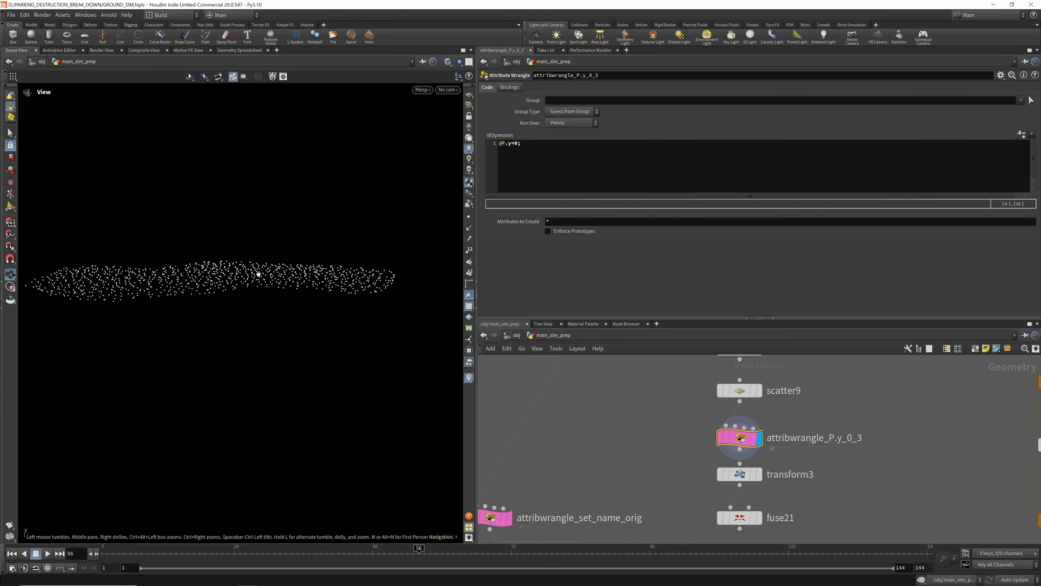
Display and select transform3 to examine the vertical translation of the flattened points.
scroll(760, 432, down, 2)
scroll(759, 431, up, 3)
click(764, 438)
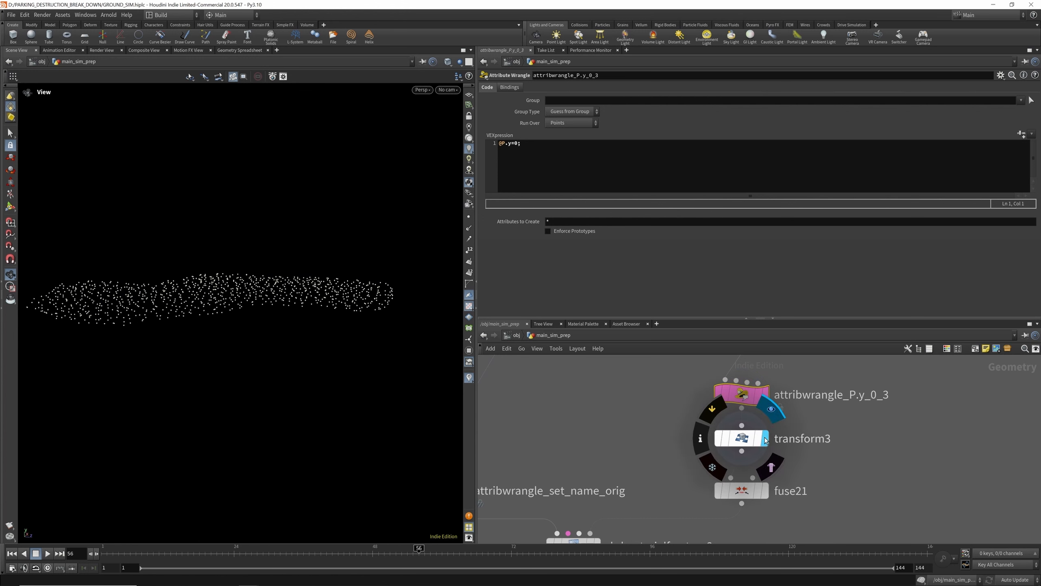
click(752, 439)
scroll(750, 427, down, 2)
scroll(750, 427, up, 2)
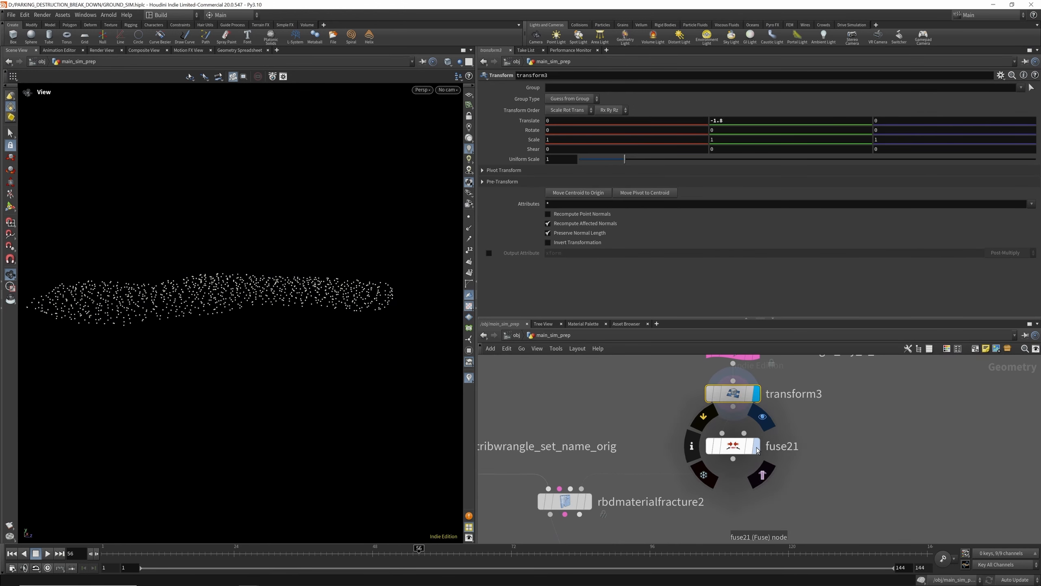
Display and select fuse21, compare the points with it bypassed, and undo the trial change to its snap distance.
click(757, 446)
click(733, 446)
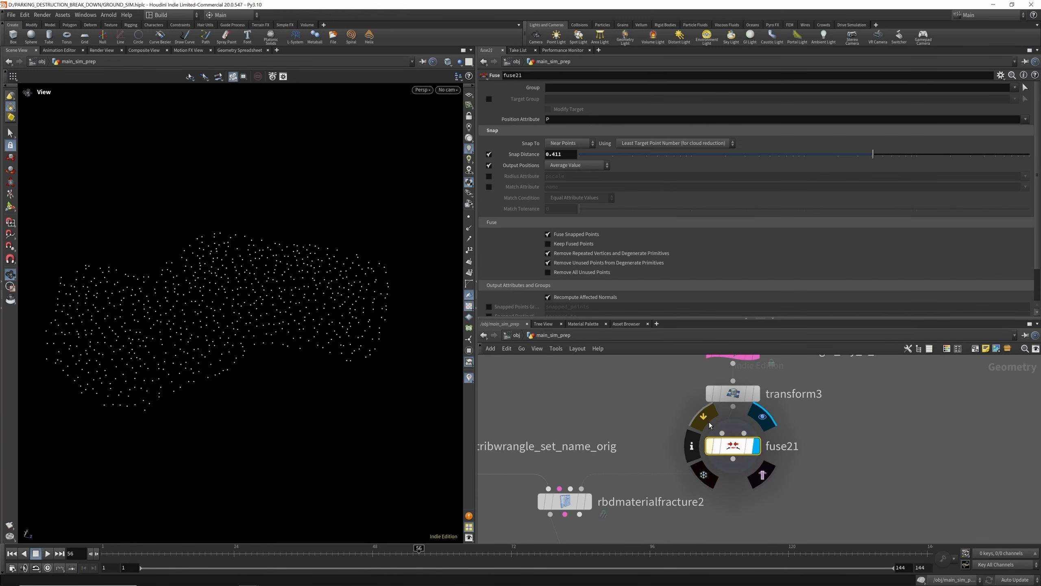
click(710, 426)
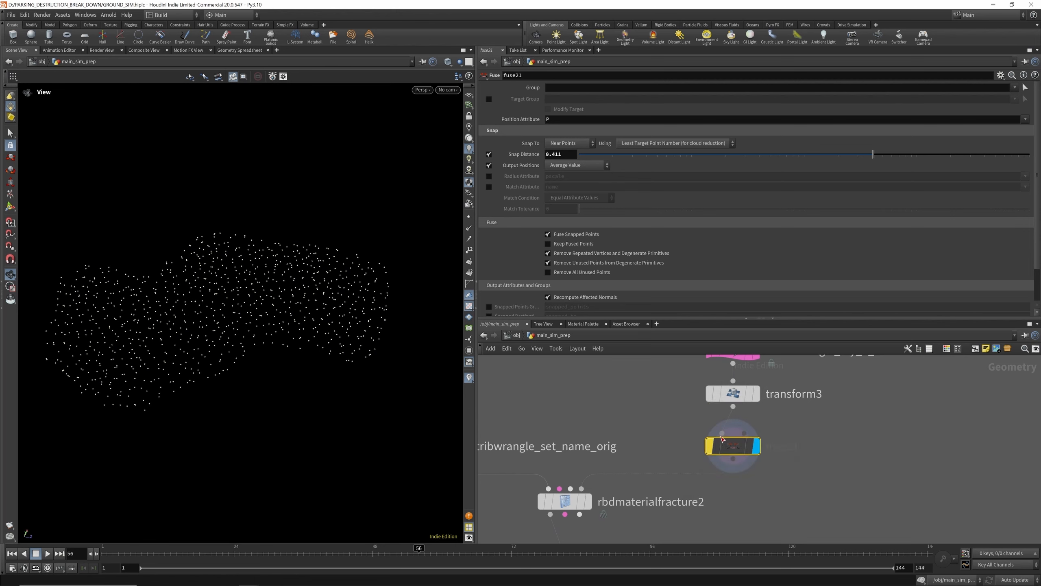
click(708, 424)
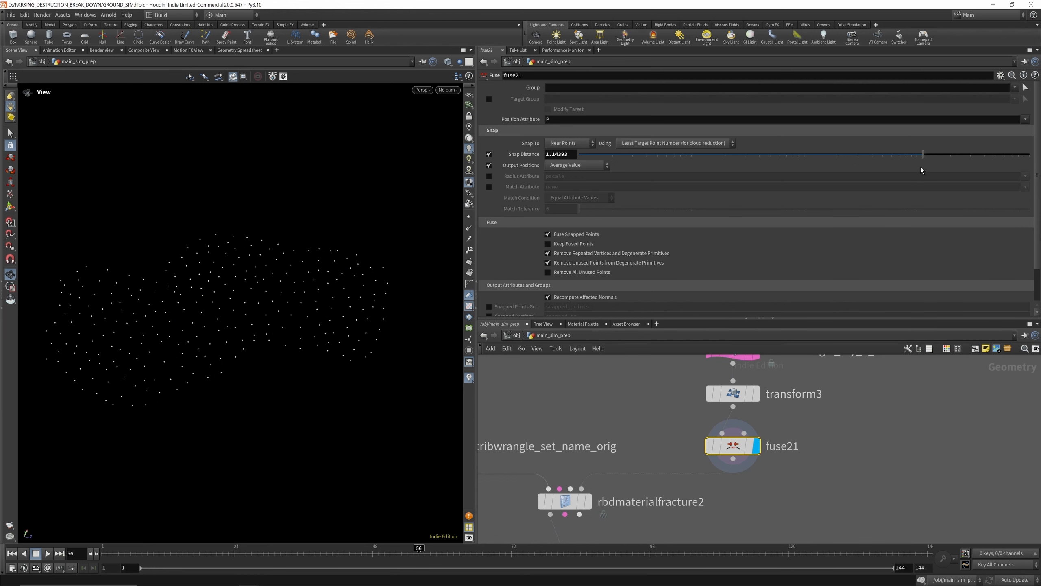
key(ctrl+z)
scroll(676, 425, down, 3)
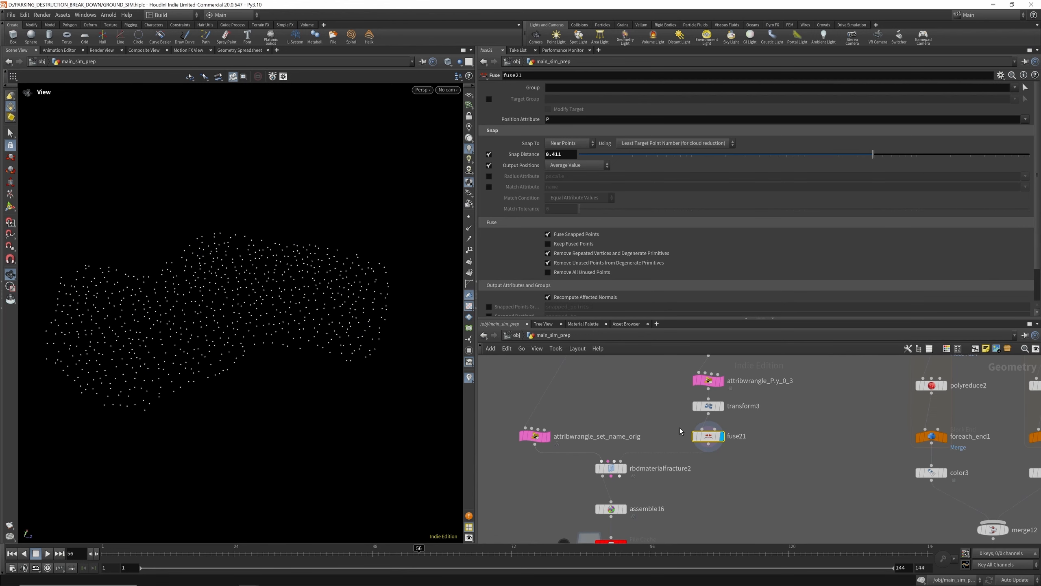
Display attribwrangle_set_name_orig, and display and select rbdmaterialfracture2 to examine its concrete fracture settings.
scroll(639, 437, down, 2)
scroll(587, 429, up, 3)
click(578, 425)
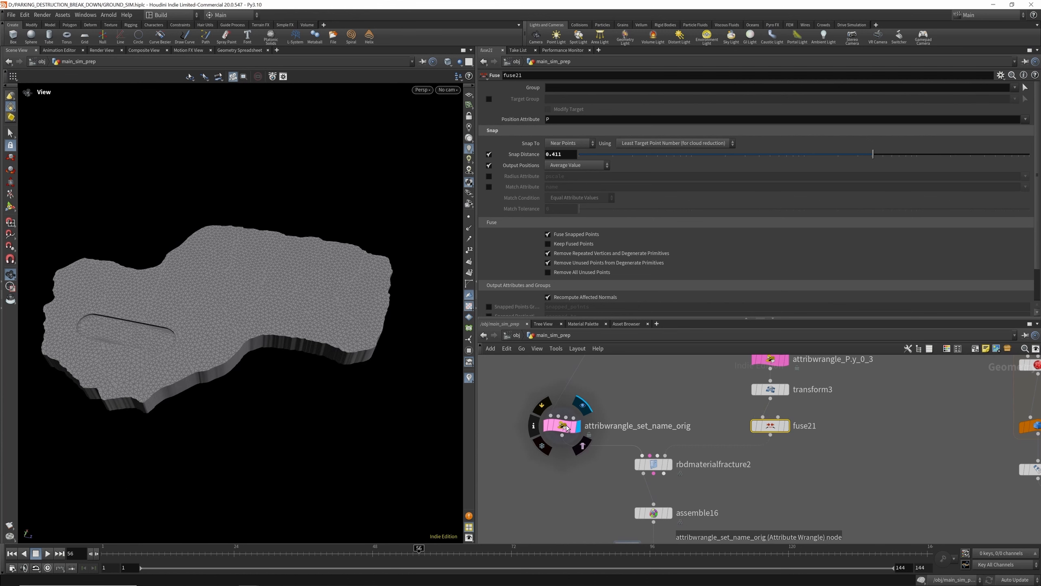
click(656, 467)
scroll(656, 476, down, 3)
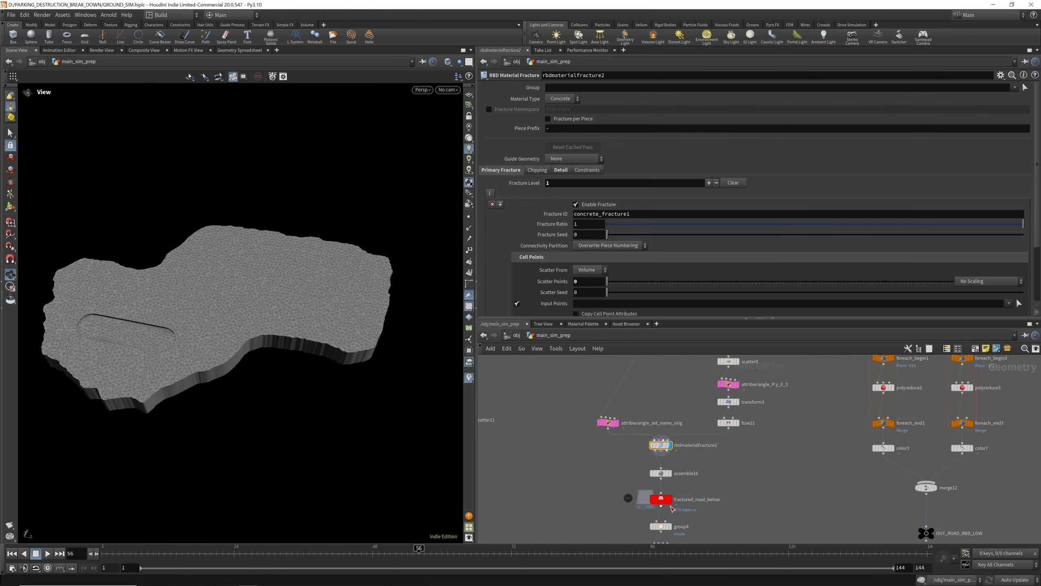
Display and select explodedview4, and set its uniform scale to 0.431 to view the fractured below-road pieces apart.
scroll(656, 513, up, 2)
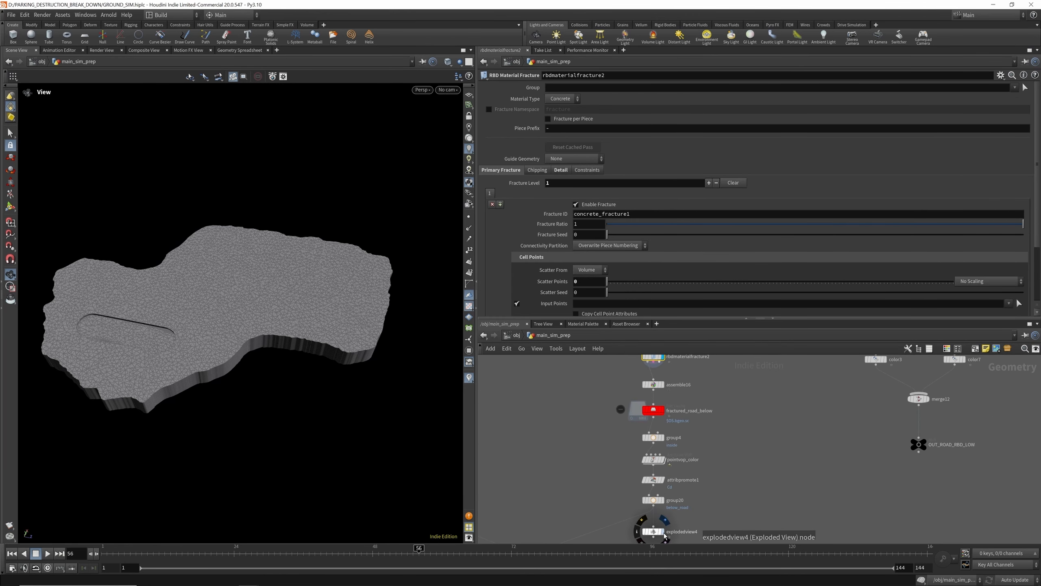
click(664, 533)
scroll(267, 306, up, 6)
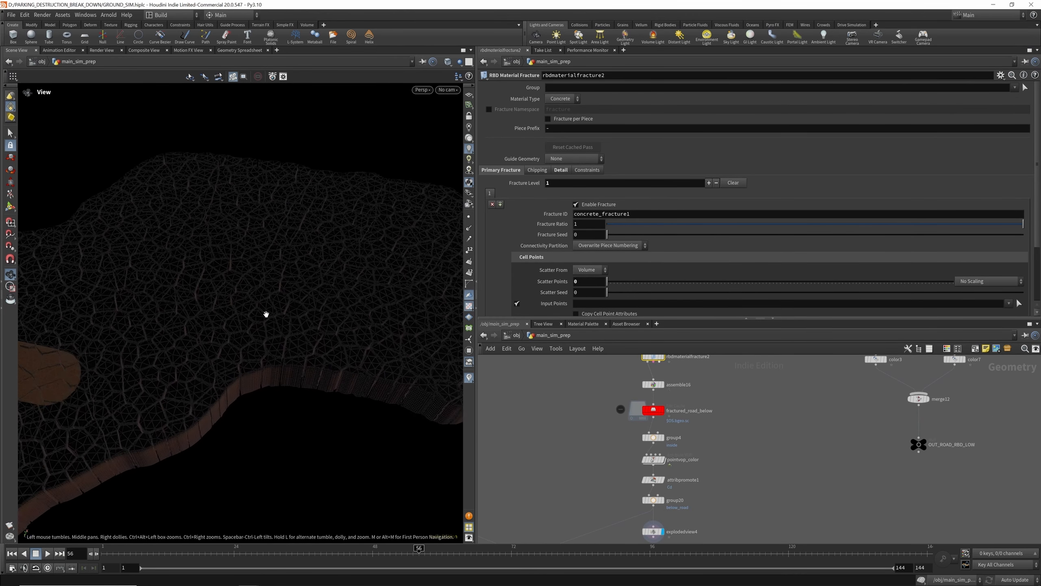
drag(266, 314, 342, 330)
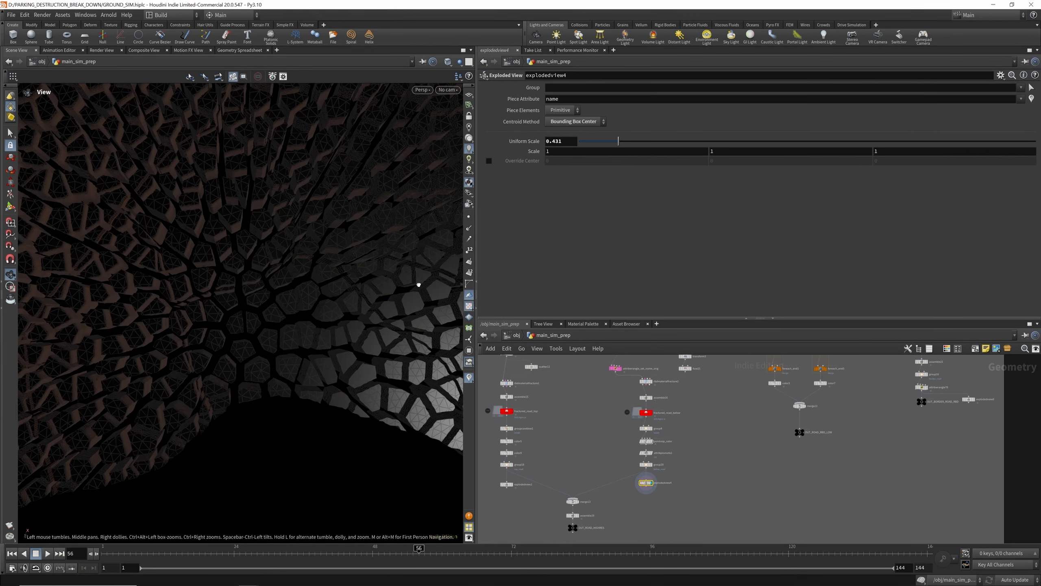
drag(418, 284, 369, 294)
scroll(115, 347, down, 4)
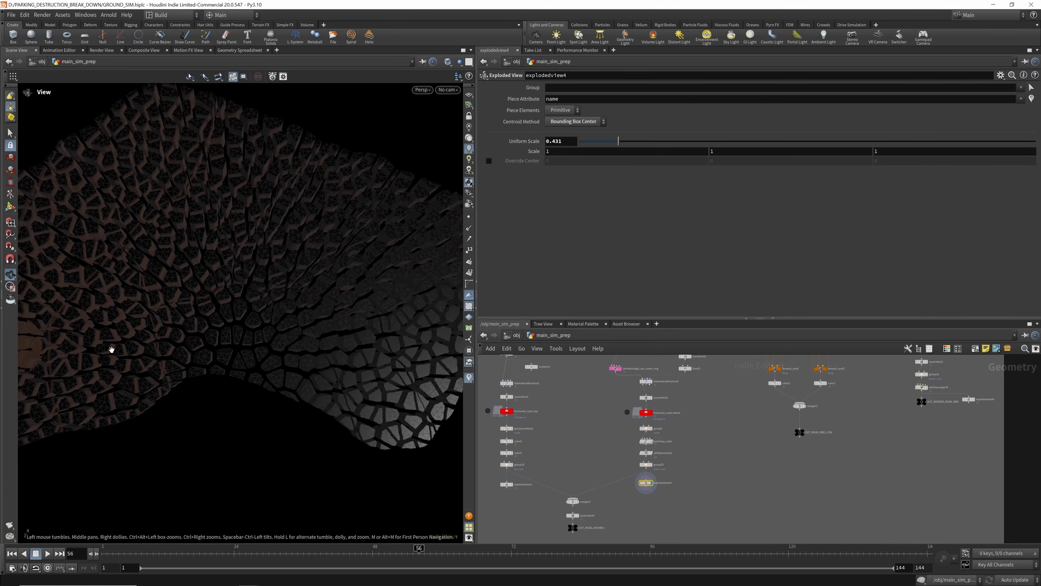
scroll(119, 349, down, 8)
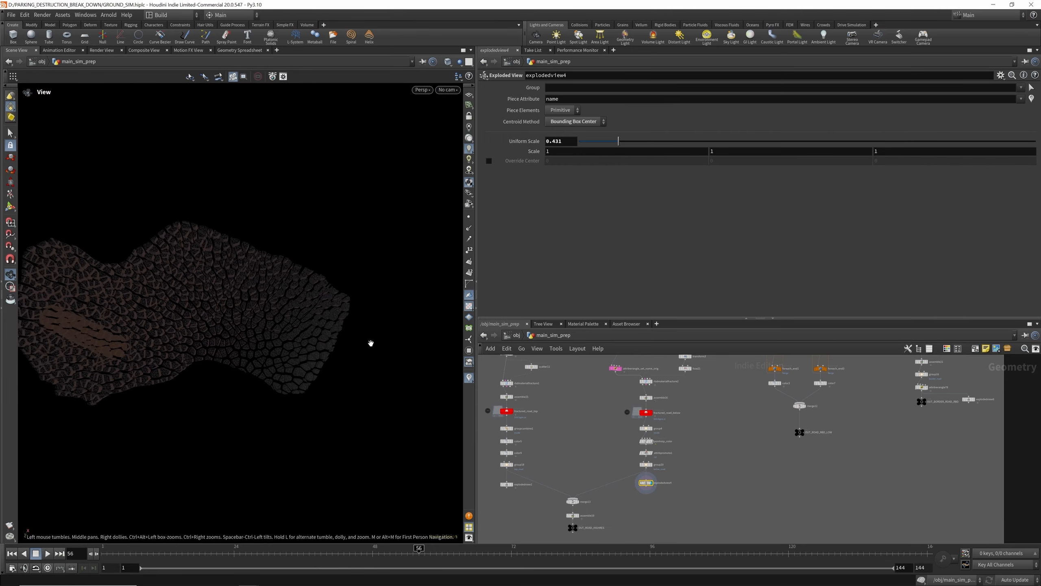
scroll(644, 434, down, 3)
Display and select group4 to examine the inside primitive group covering the below-road geometry.
scroll(643, 435, up, 3)
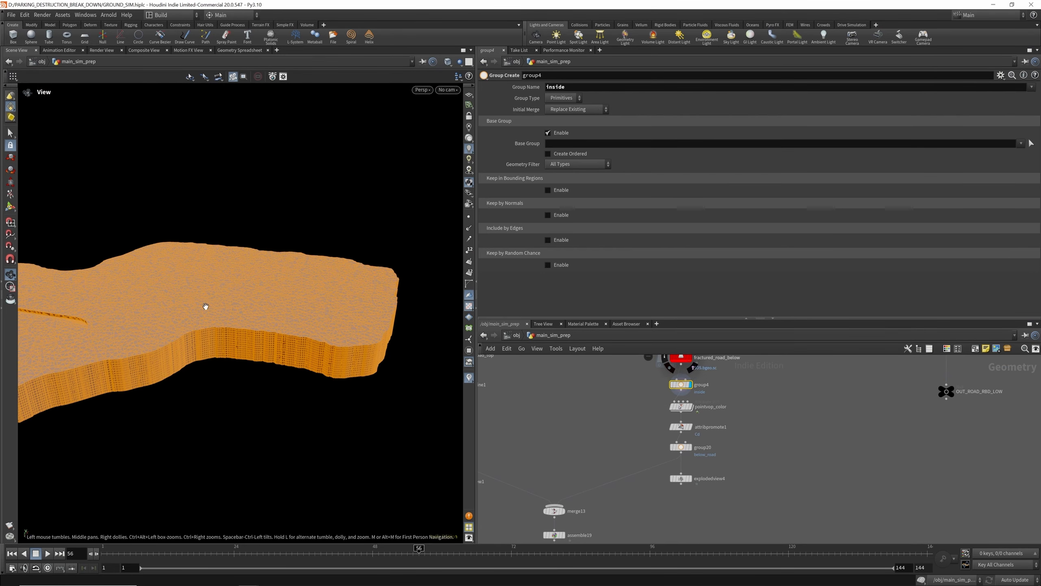
drag(204, 304, 254, 322)
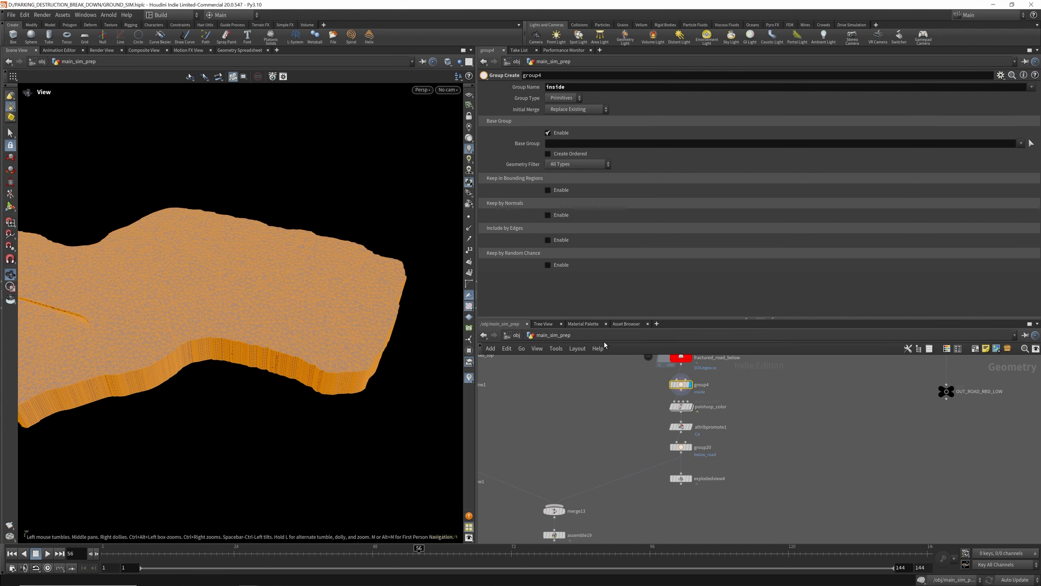
drag(196, 296, 386, 252)
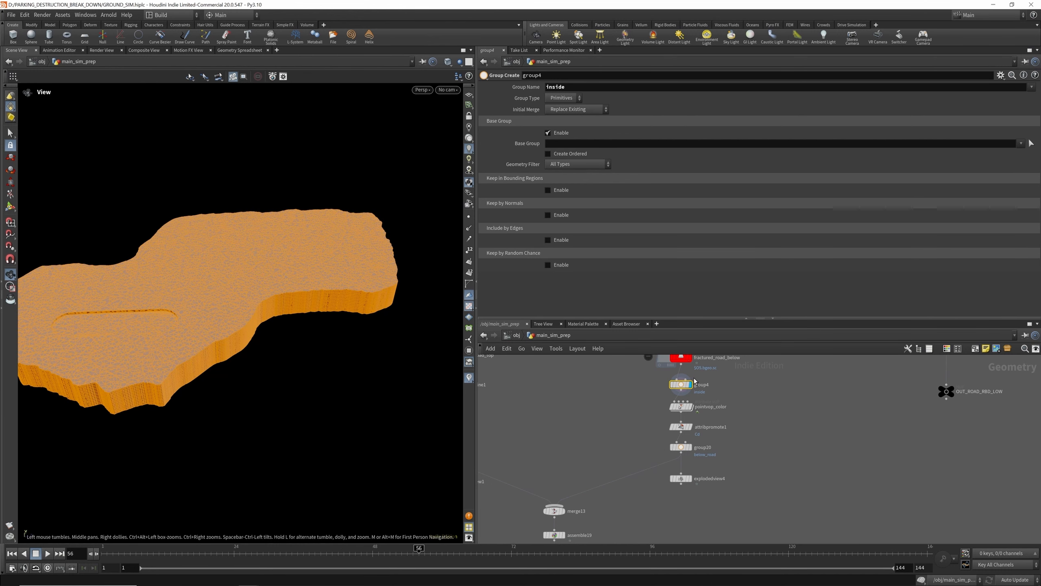
Display pointvop_color, look inside its VOP network, and return to its parameters to examine the color ramp on the below-road geometry.
scroll(690, 422, up, 4)
click(691, 392)
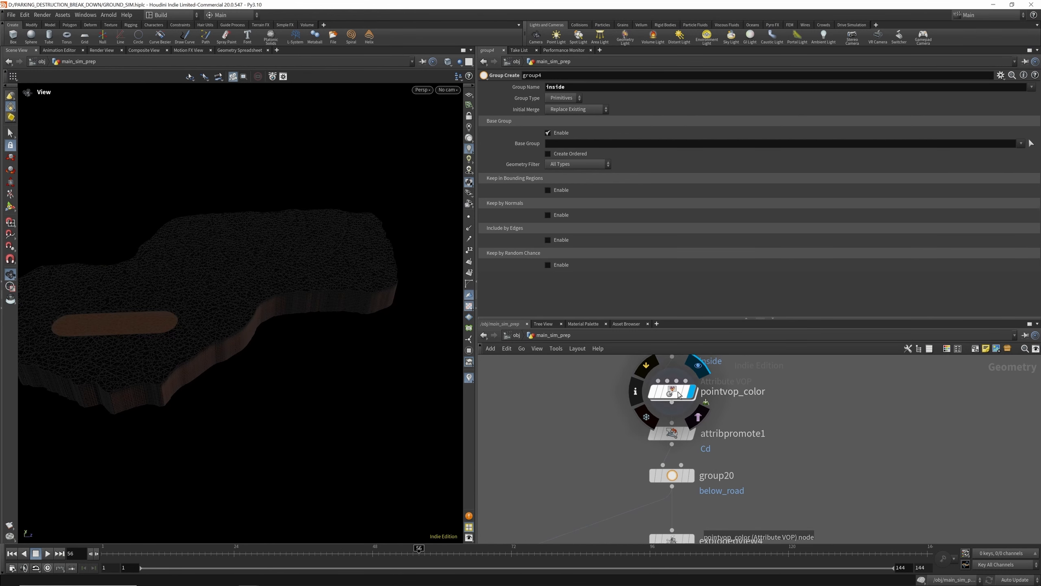
click(679, 394)
double_click(679, 394)
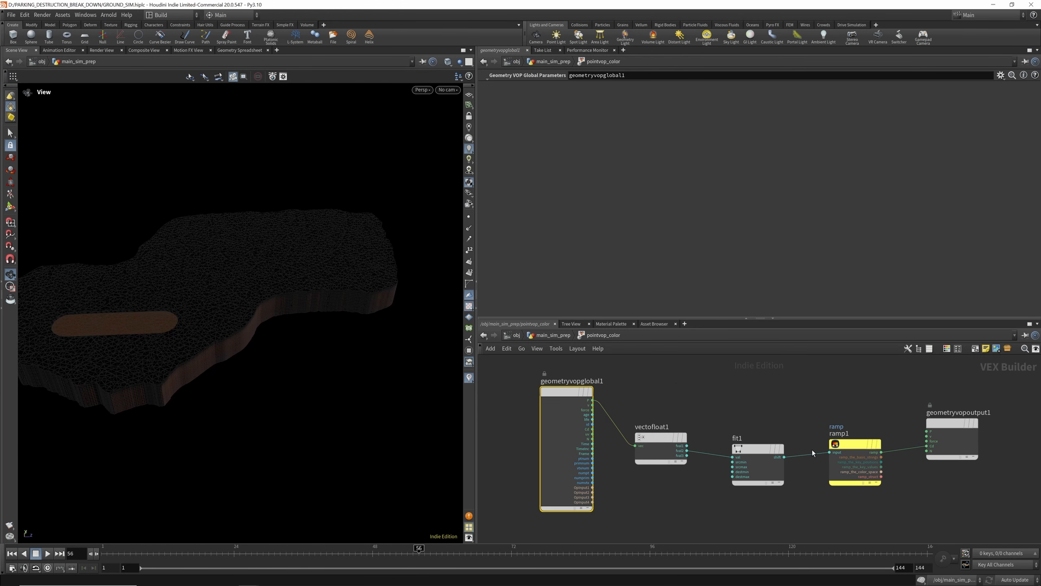
click(564, 335)
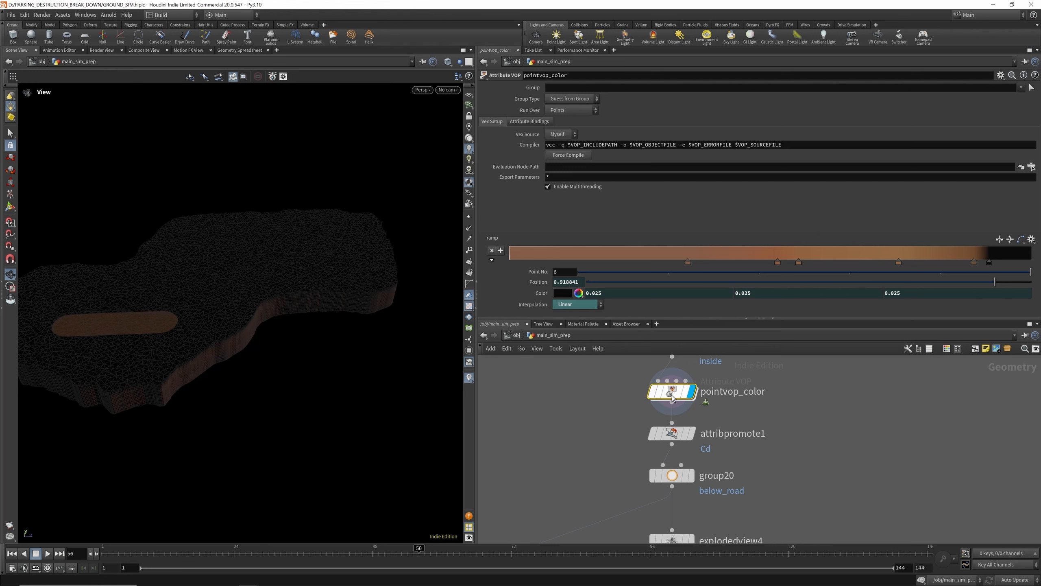
drag(298, 298, 213, 313)
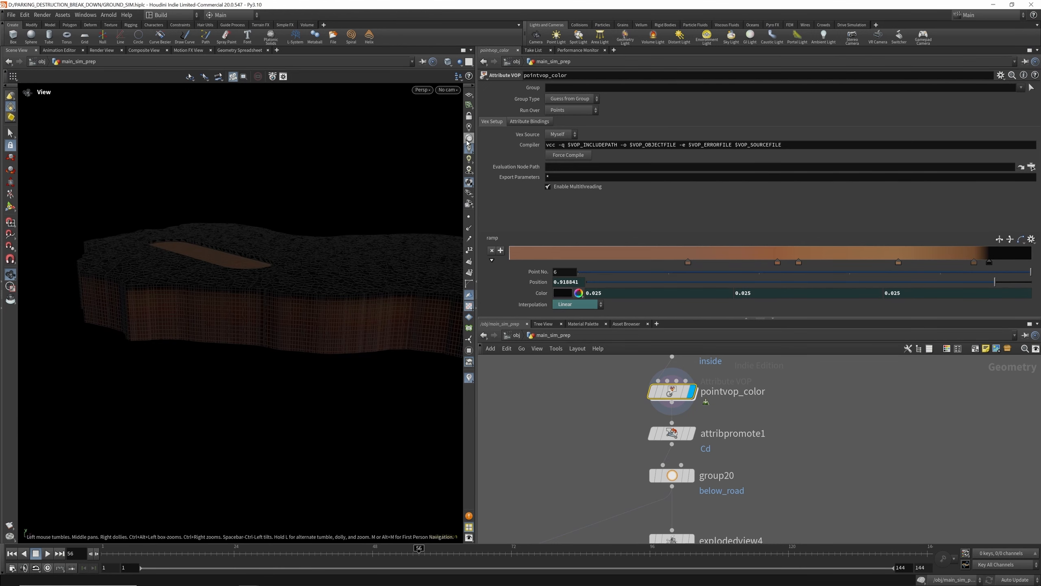
Set the viewport shading to Flat Shaded and view the ground's colored side walls.
click(448, 63)
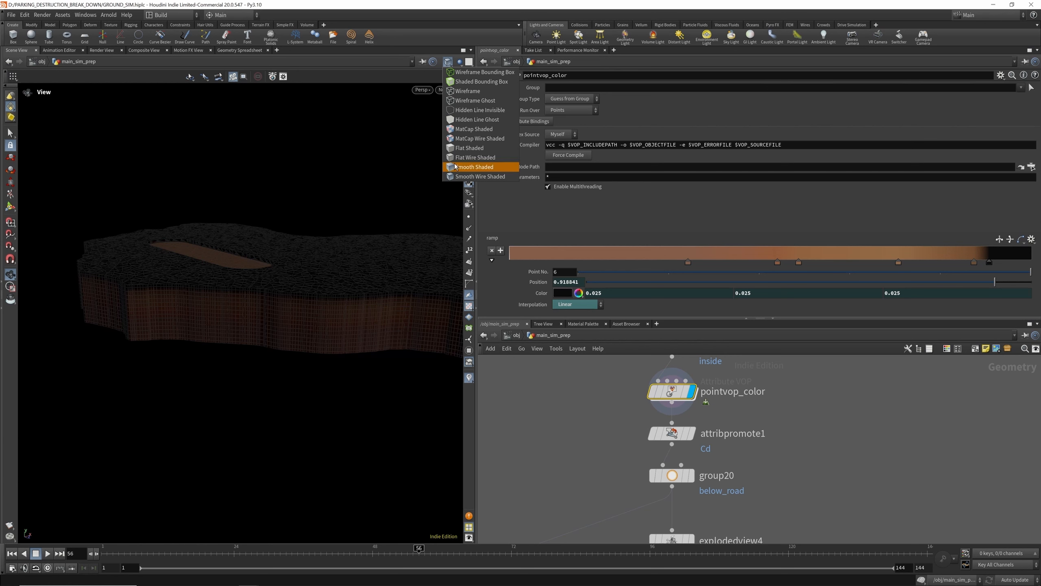
click(479, 146)
drag(164, 309, 255, 331)
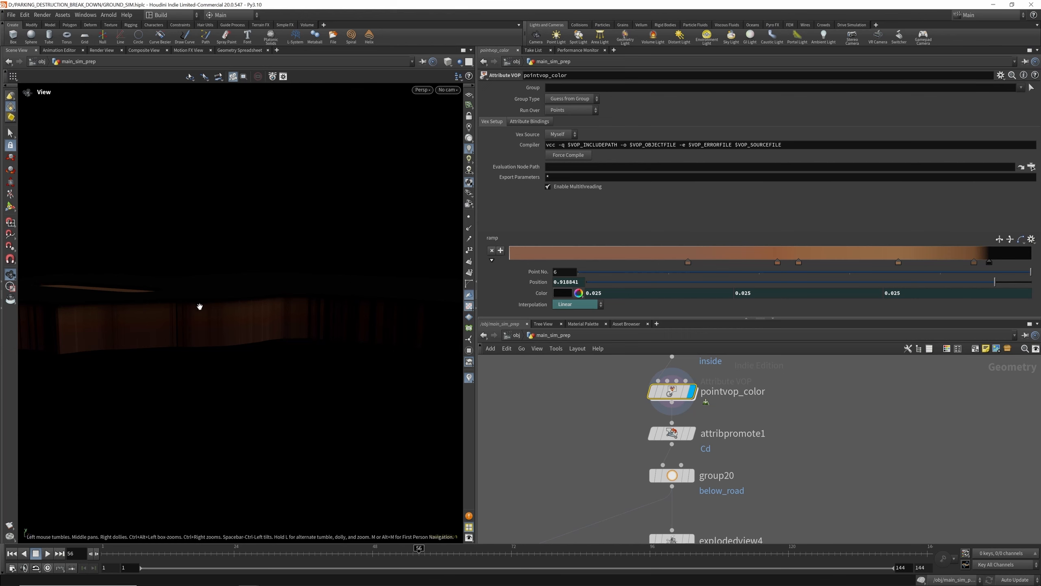
Display and select attribpromote1 to examine the promotion of Cd from points to primitives.
click(694, 433)
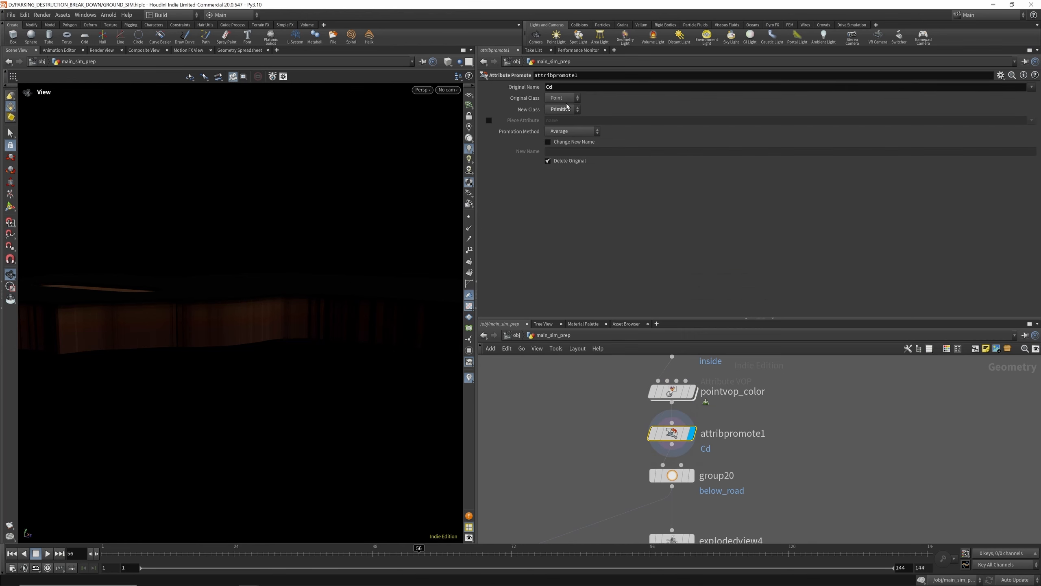
drag(351, 263, 344, 365)
scroll(706, 409, down, 3)
scroll(706, 409, up, 3)
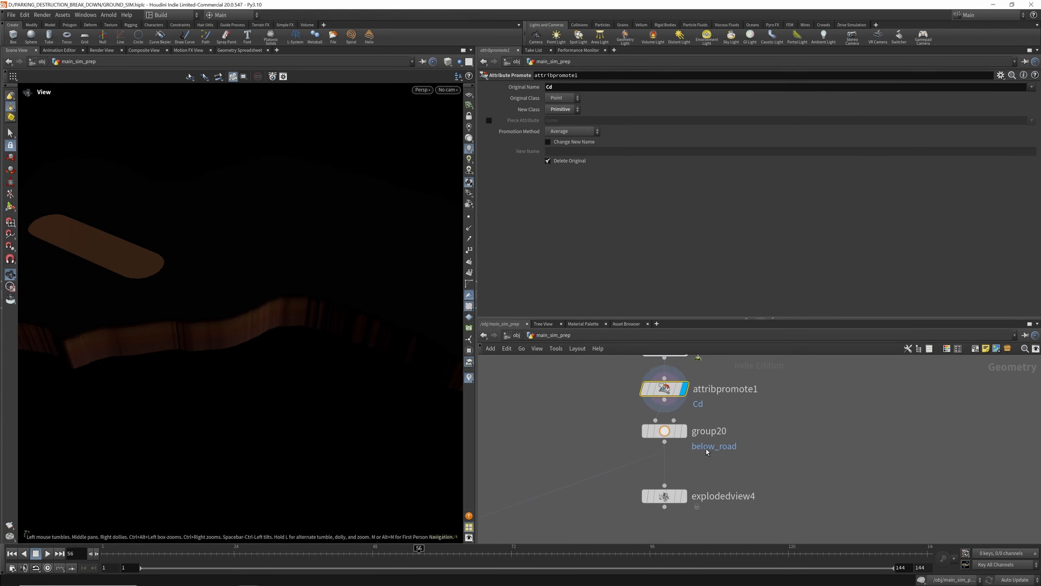
Display and select group20 to examine its below_road group, and display explodedview4 to view the colored pieces apart.
click(680, 428)
click(657, 424)
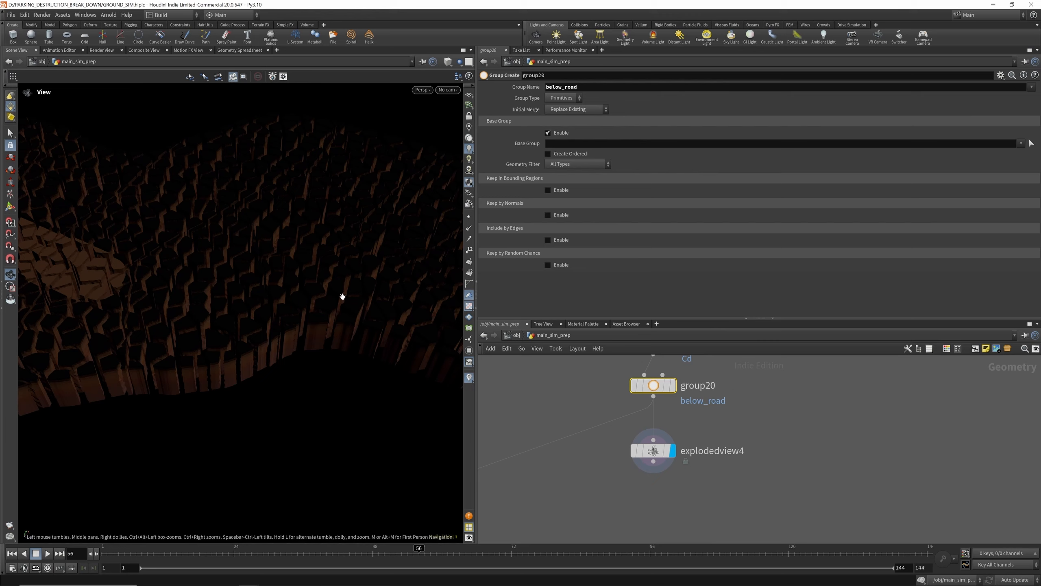
scroll(378, 355, down, 4)
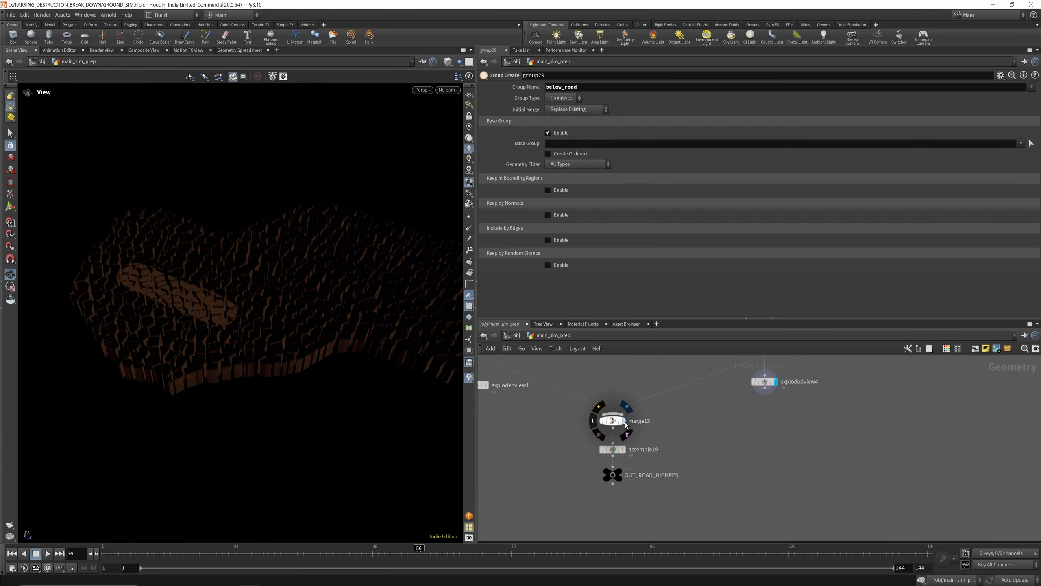
Display merge13 to examine the combined top road and below-road geometry from the side.
click(624, 421)
drag(353, 326, 252, 328)
scroll(252, 328, up, 2)
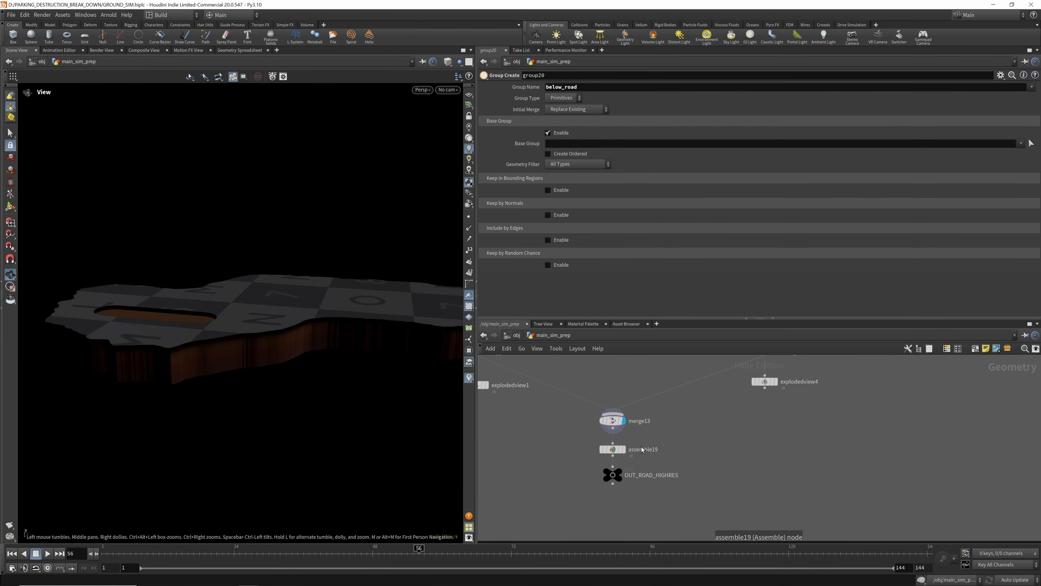
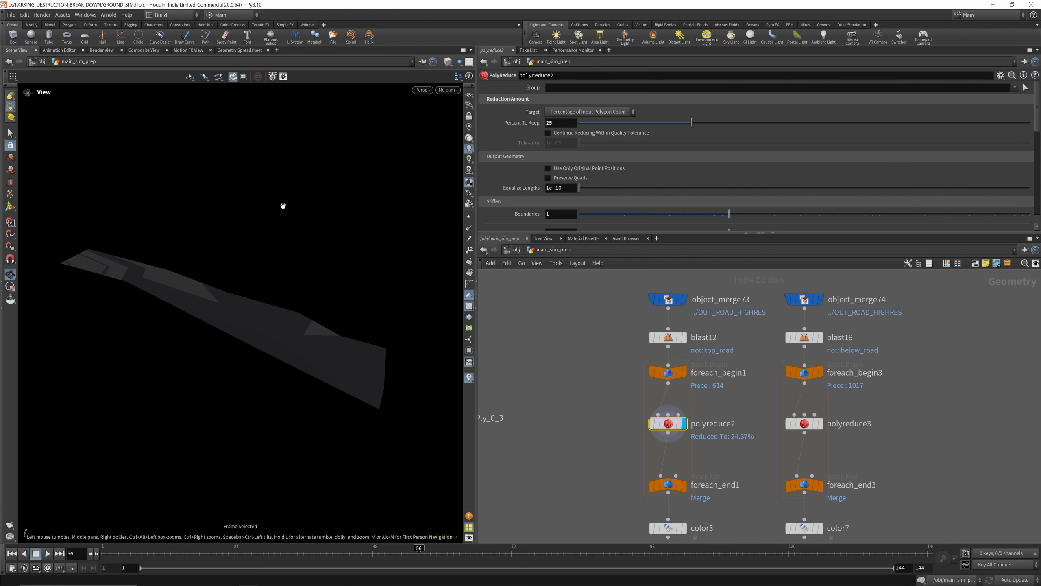
Set the viewport background color scheme to Light in the display options.
key(d)
click(329, 116)
click(168, 129)
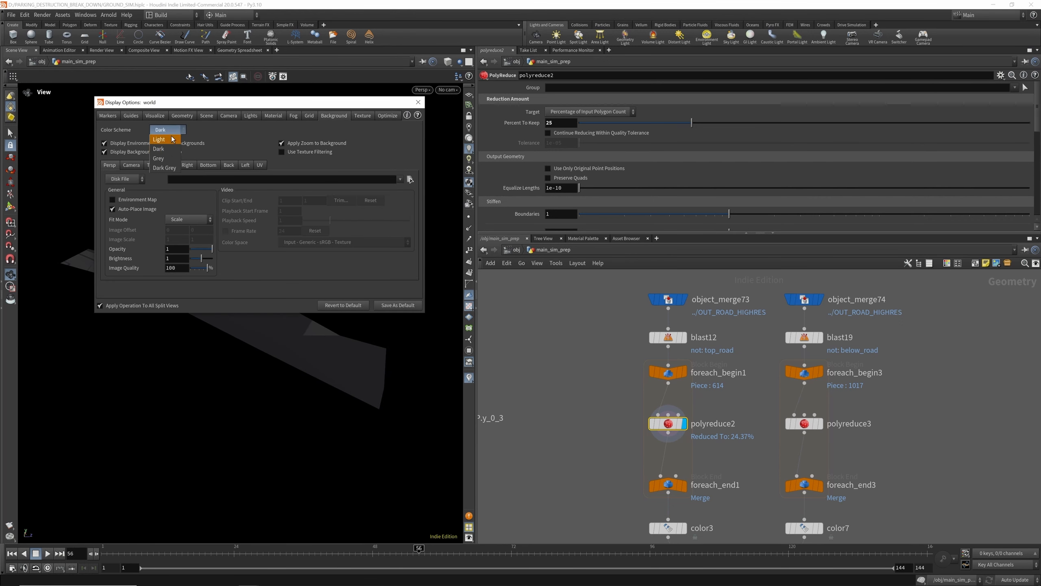
click(168, 140)
click(418, 102)
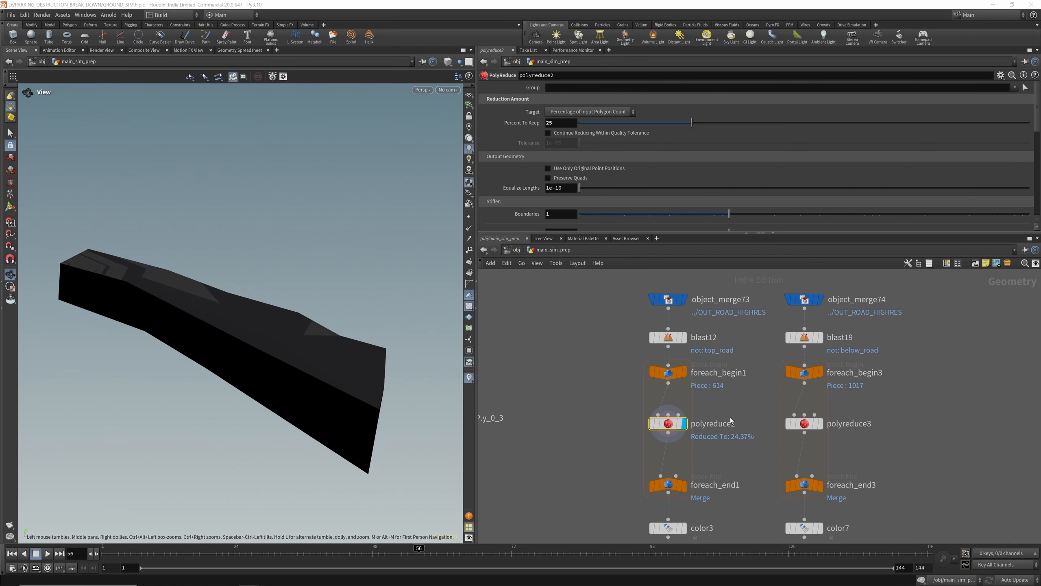
Compare the top-road piece at polyreduce2 with the unreduced geometry at blast12 and foreach_begin1.
scroll(676, 389, down, 3)
scroll(669, 405, up, 3)
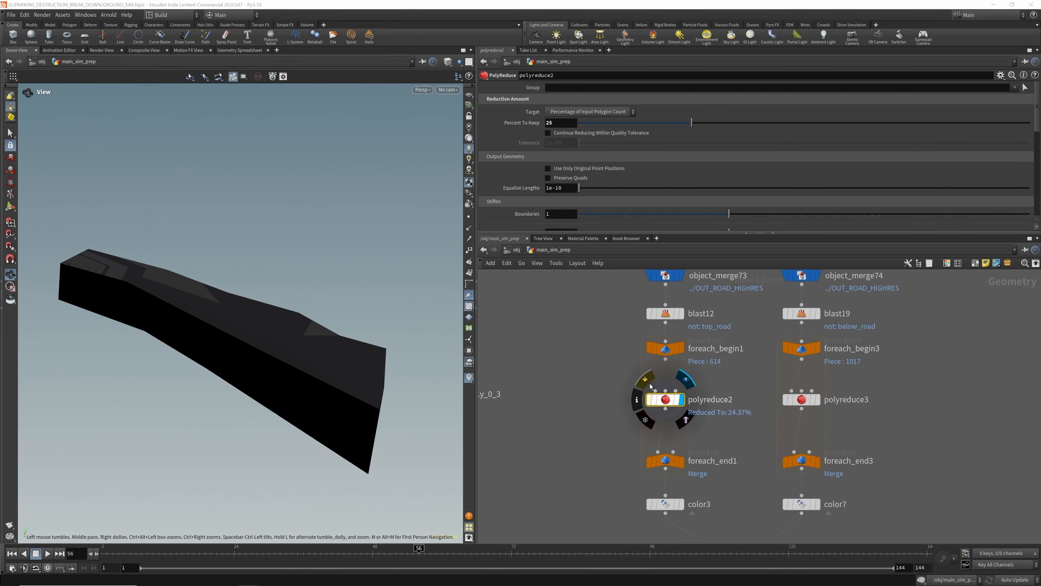
click(682, 314)
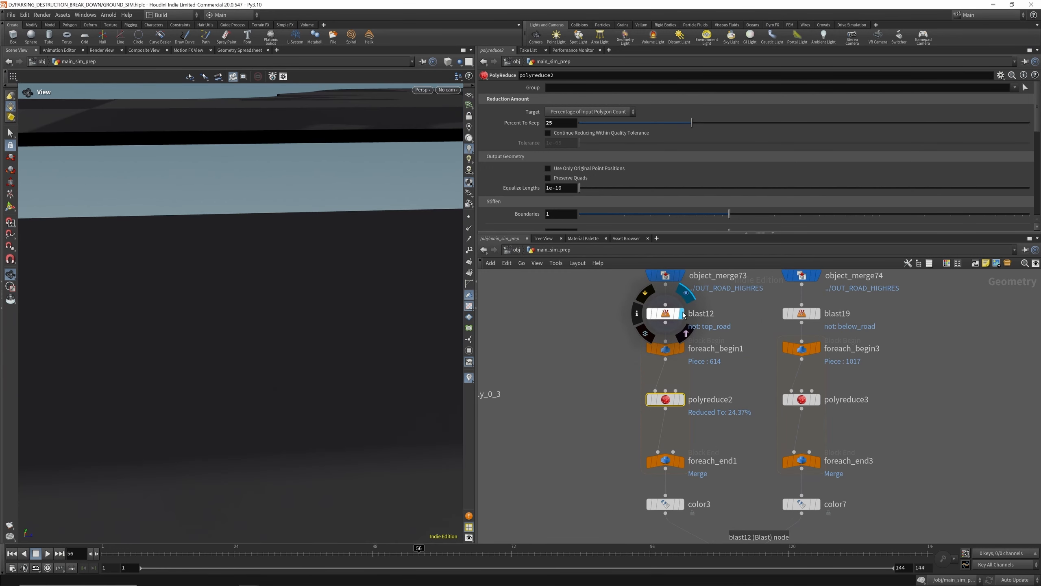
click(682, 400)
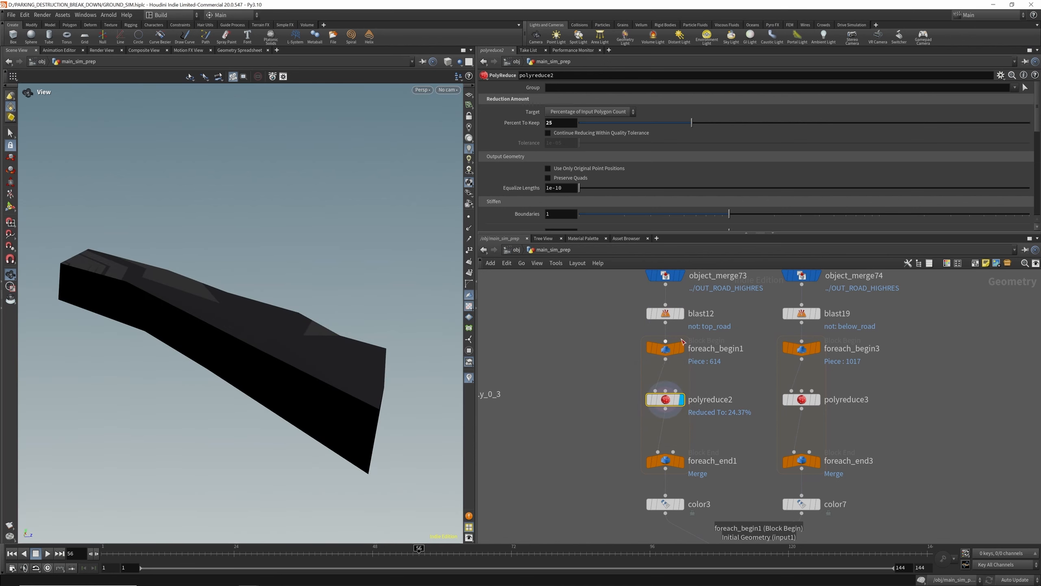
click(683, 348)
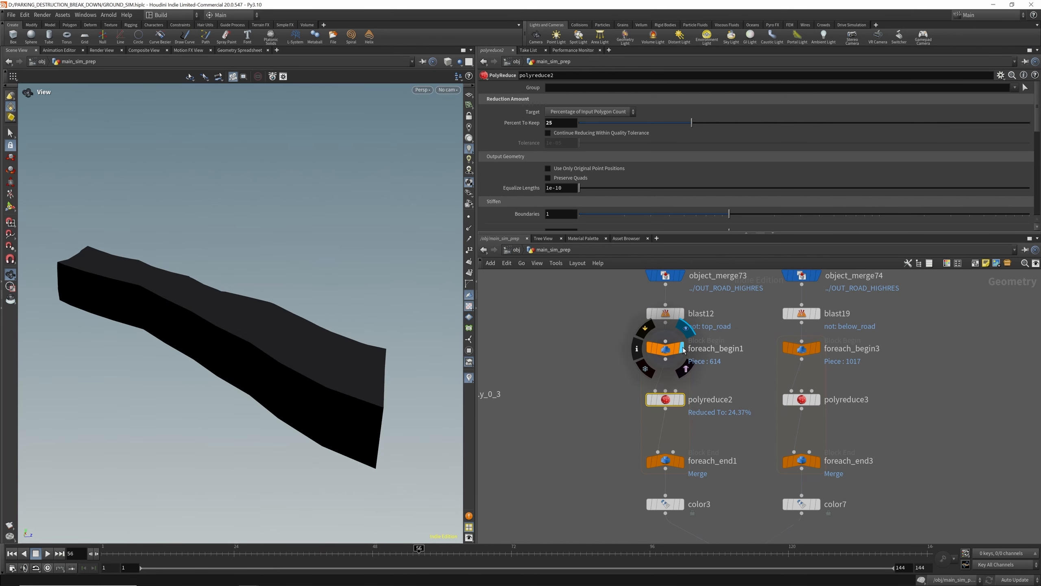
click(682, 400)
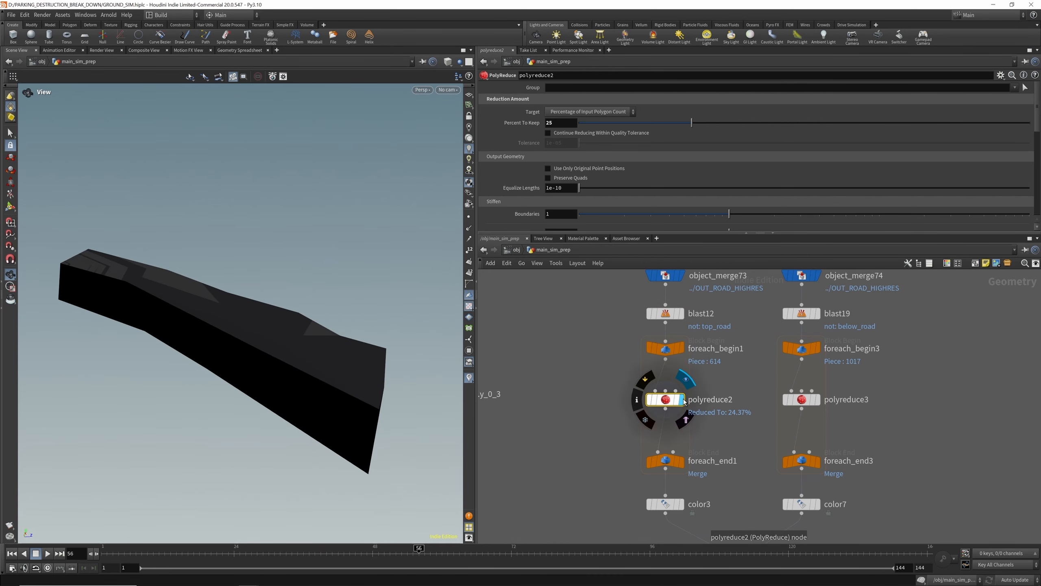
Display foreach_end1 and examine all the reduced top-road pieces merged together.
click(682, 465)
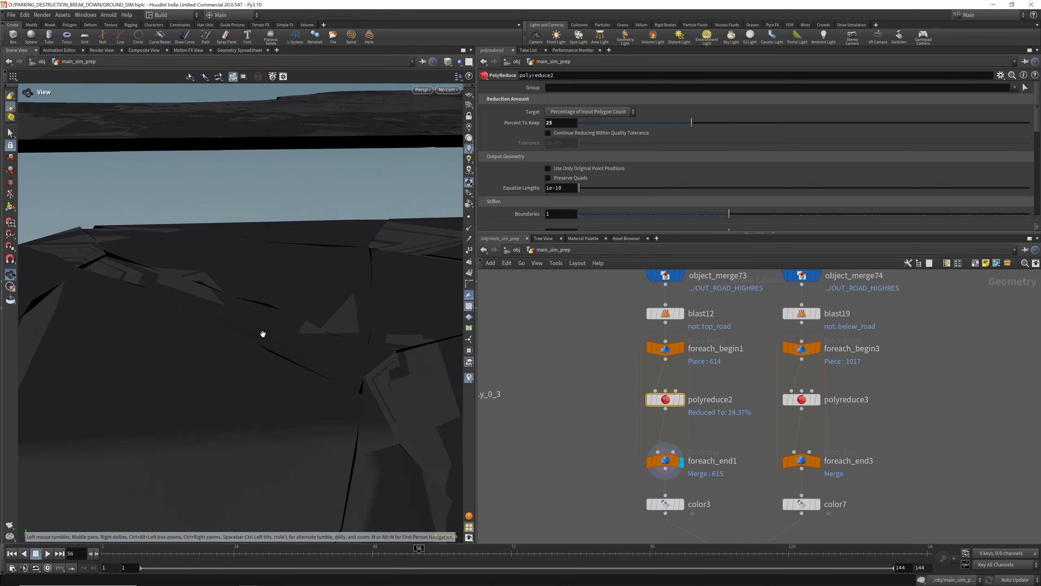
scroll(258, 337, down, 3)
scroll(236, 326, down, 5)
scroll(391, 358, up, 4)
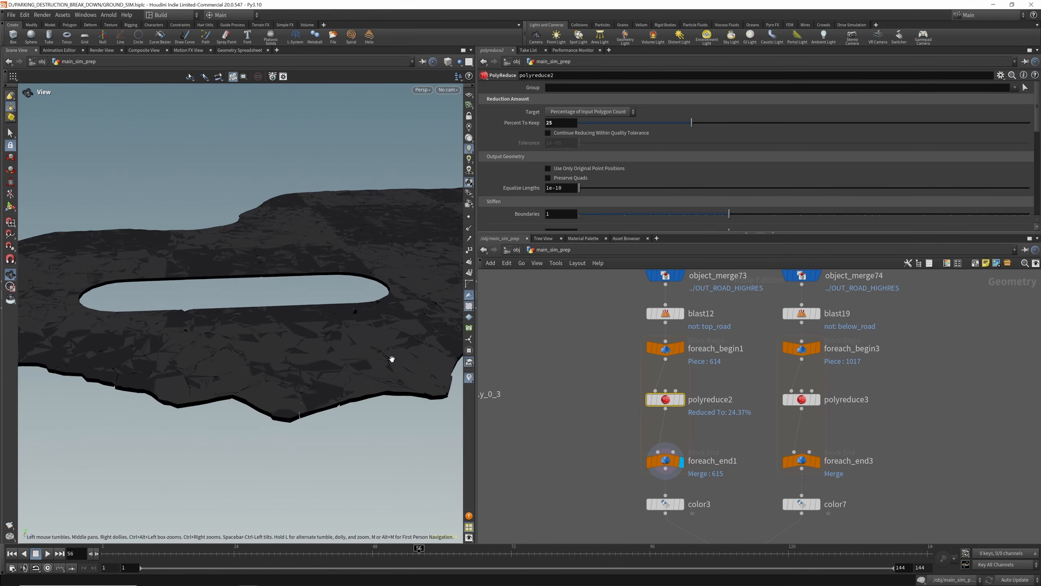
scroll(395, 353, up, 3)
scroll(381, 373, down, 2)
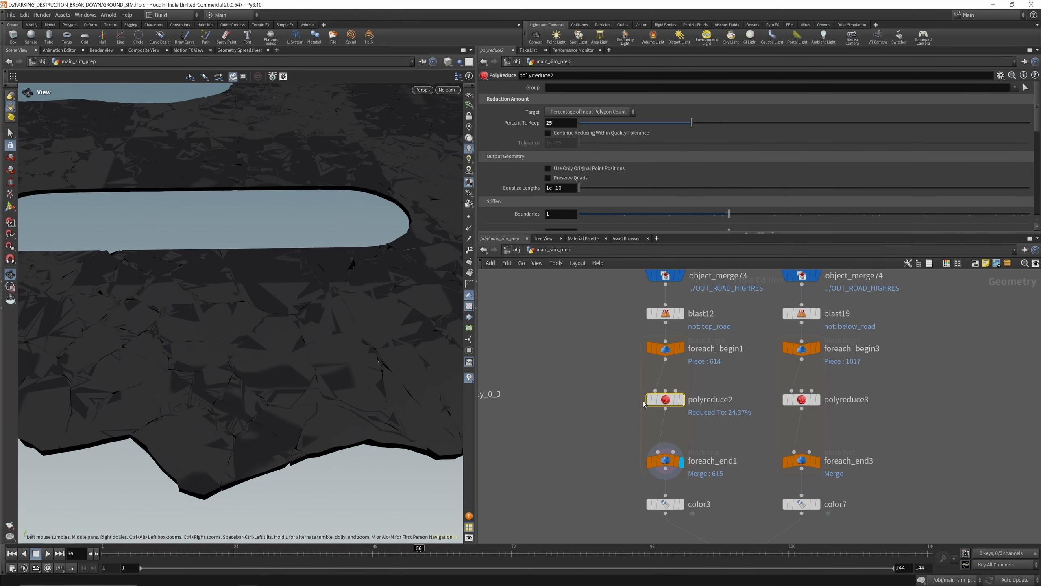
Display color3 to view the color node's result on the reduced top-road pieces.
scroll(643, 404, down, 3)
scroll(672, 468, up, 3)
mouse_move(673, 468)
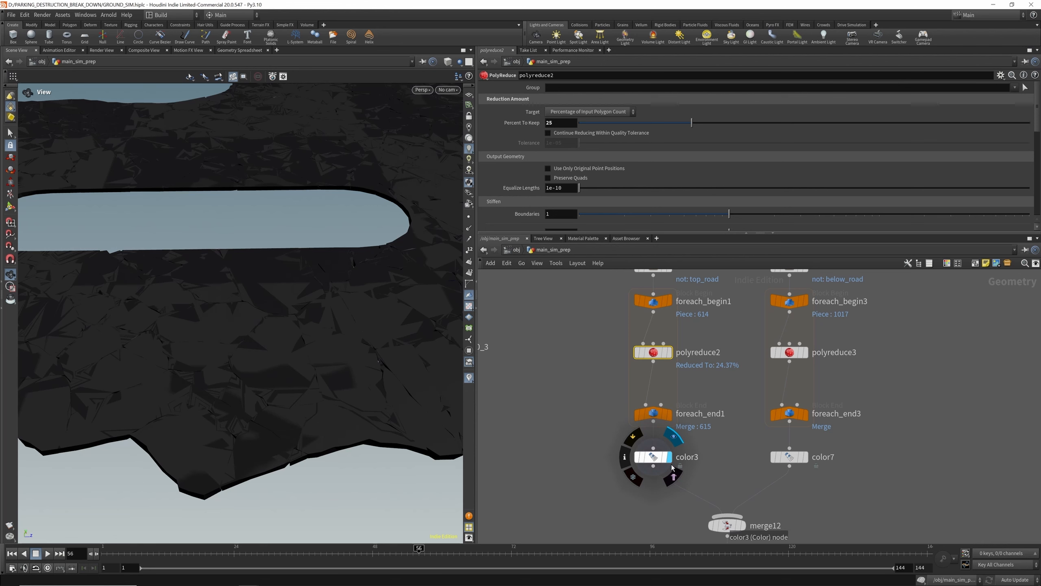
Display and select polyreduce3 to examine the reduction settings for a single below-road piece.
scroll(672, 468, down, 3)
scroll(718, 417, up, 4)
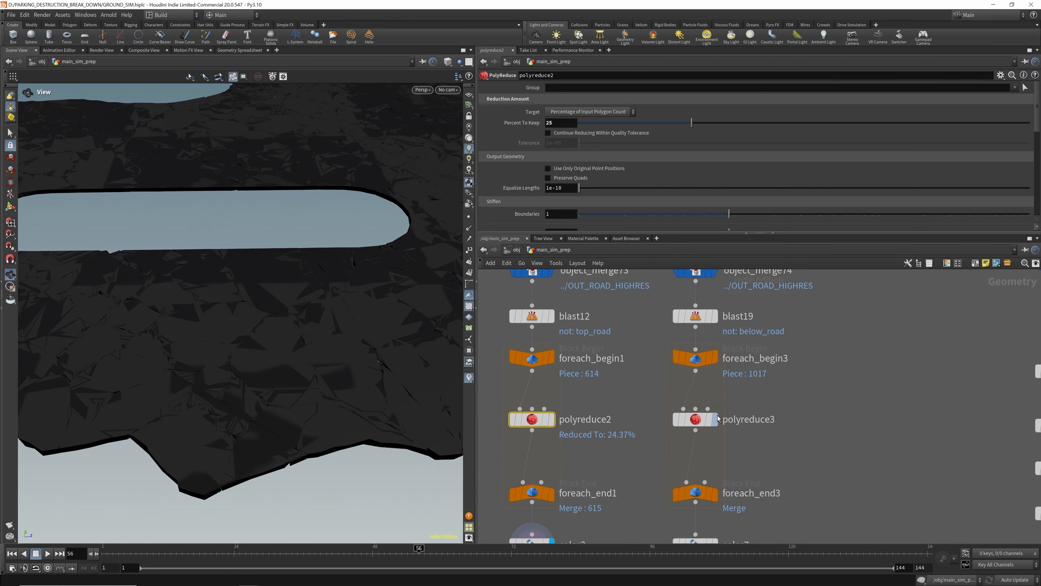
click(717, 419)
scroll(736, 423, up, 2)
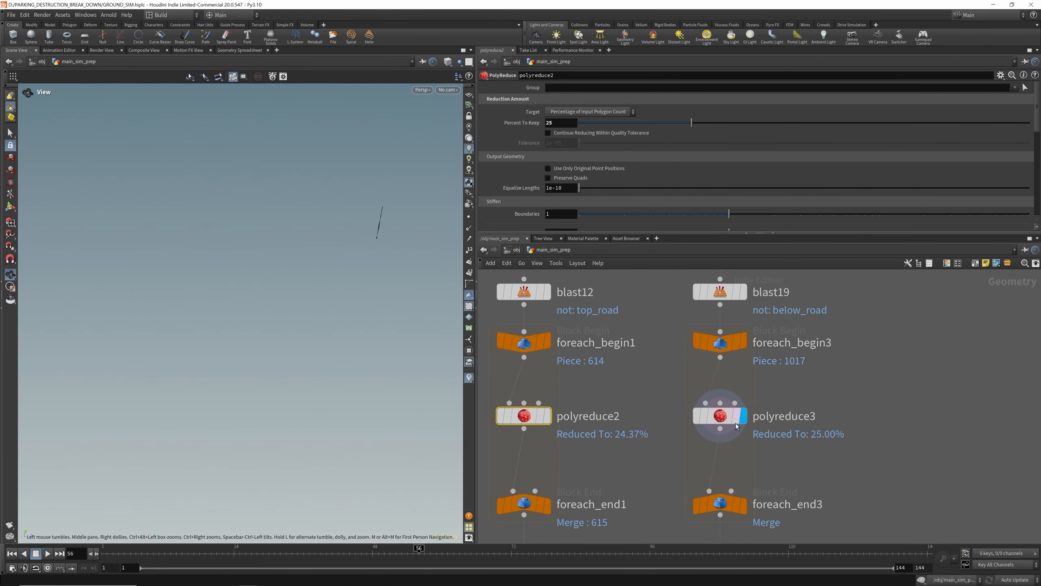
click(720, 416)
Display foreach_end3 and view all the reduced below-road pieces merged together.
click(743, 505)
drag(267, 279, 135, 242)
drag(396, 260, 407, 248)
Display merge12 and OUT_ROAD_RBD_LOW to examine the combined low-resolution top and below road.
scroll(748, 375, down, 3)
scroll(732, 396, up, 3)
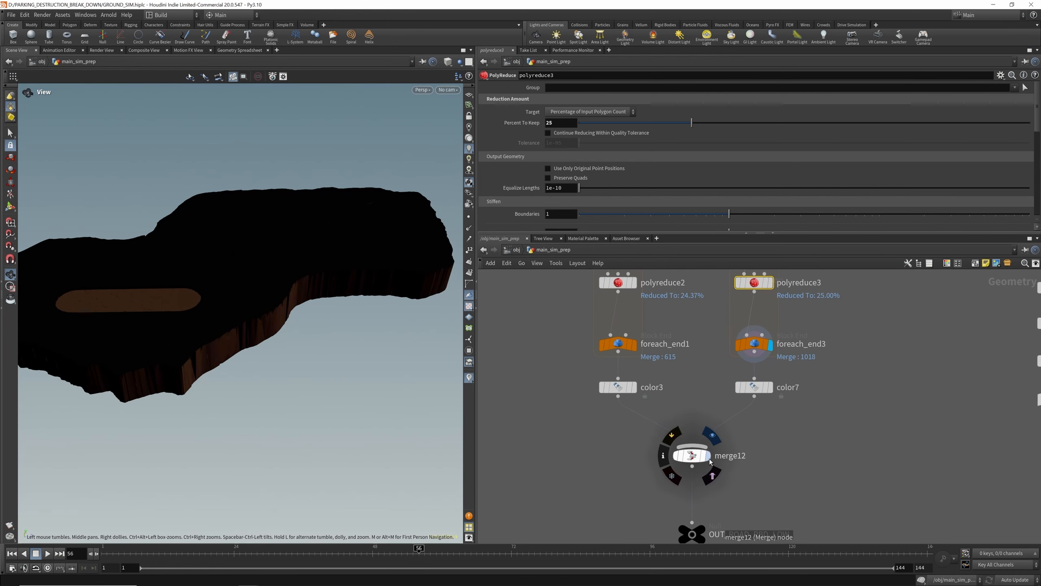
click(709, 456)
scroll(684, 386, down, 3)
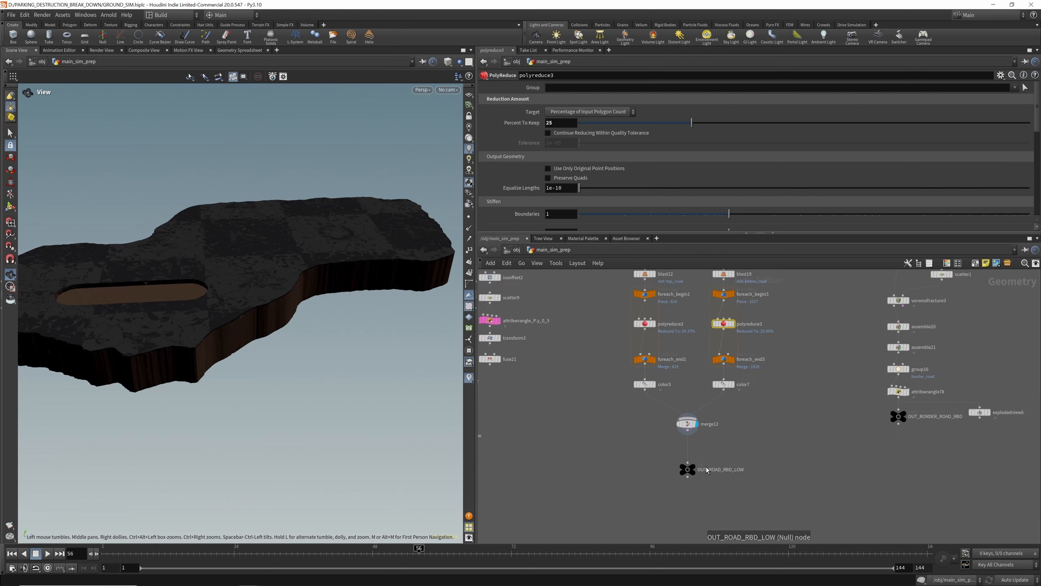
scroll(705, 460, up, 4)
click(679, 466)
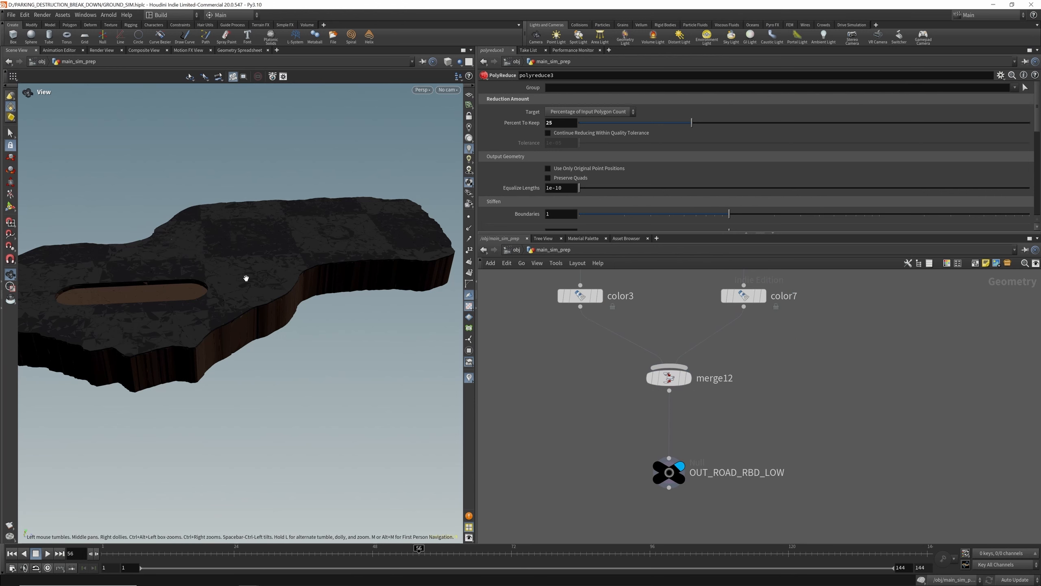
scroll(247, 279, up, 3)
drag(244, 279, 262, 303)
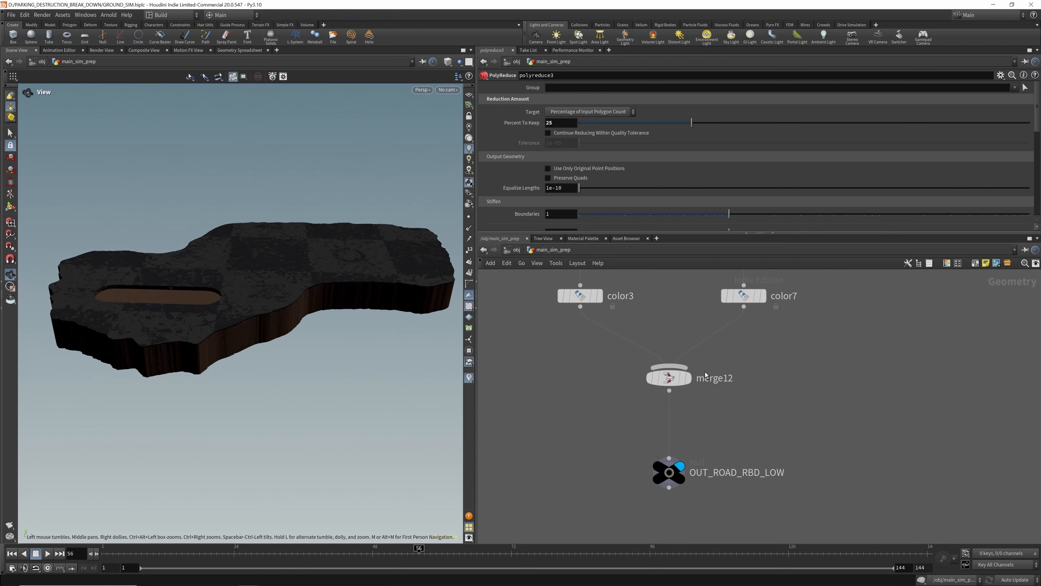
Display object_merge5, scatter1 and voronoifracture3 in turn to review how the border road is fractured.
scroll(705, 375, down, 4)
scroll(722, 336, up, 3)
click(701, 305)
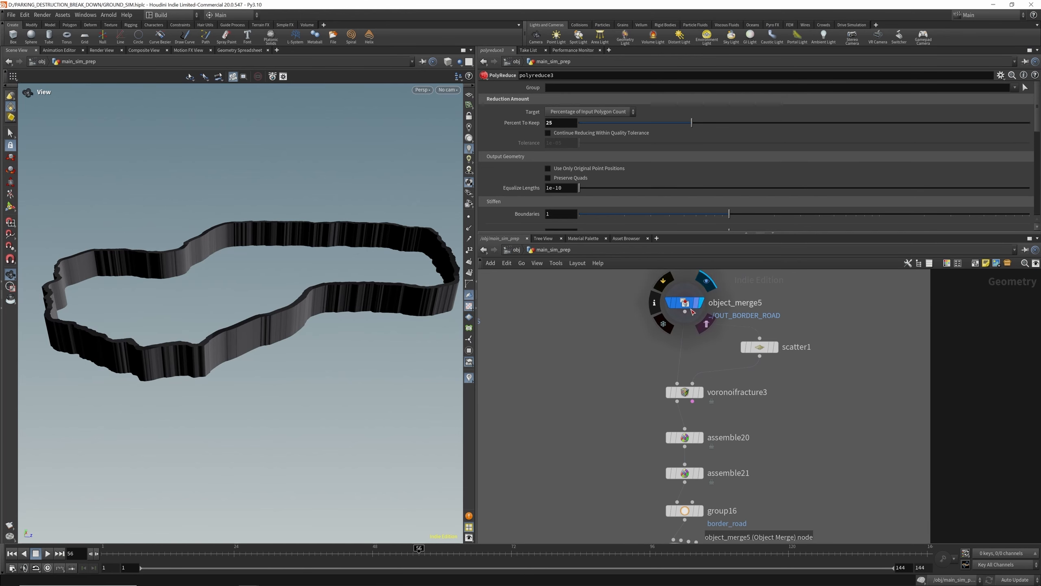
drag(248, 253, 247, 282)
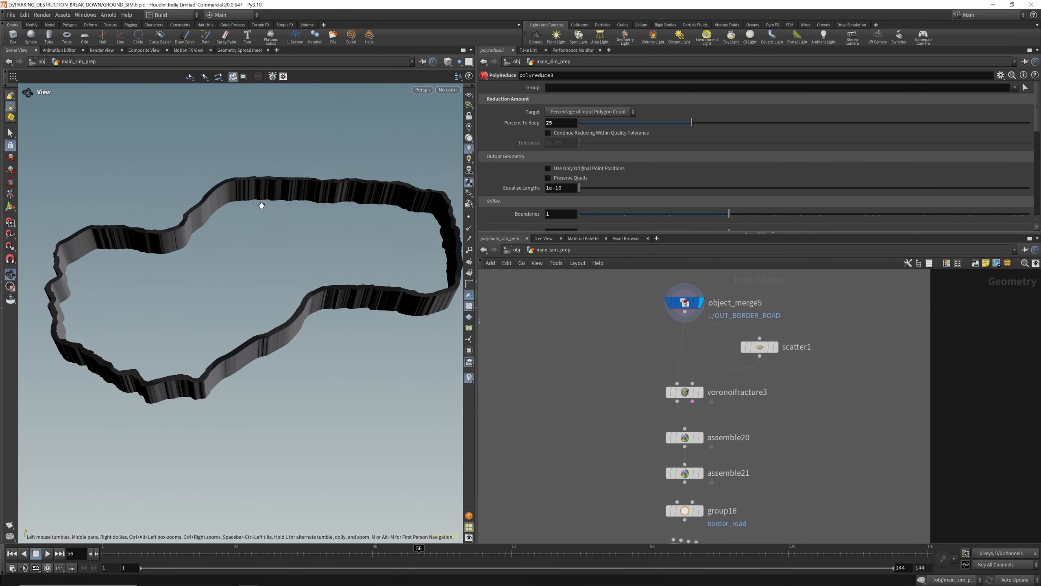
click(775, 347)
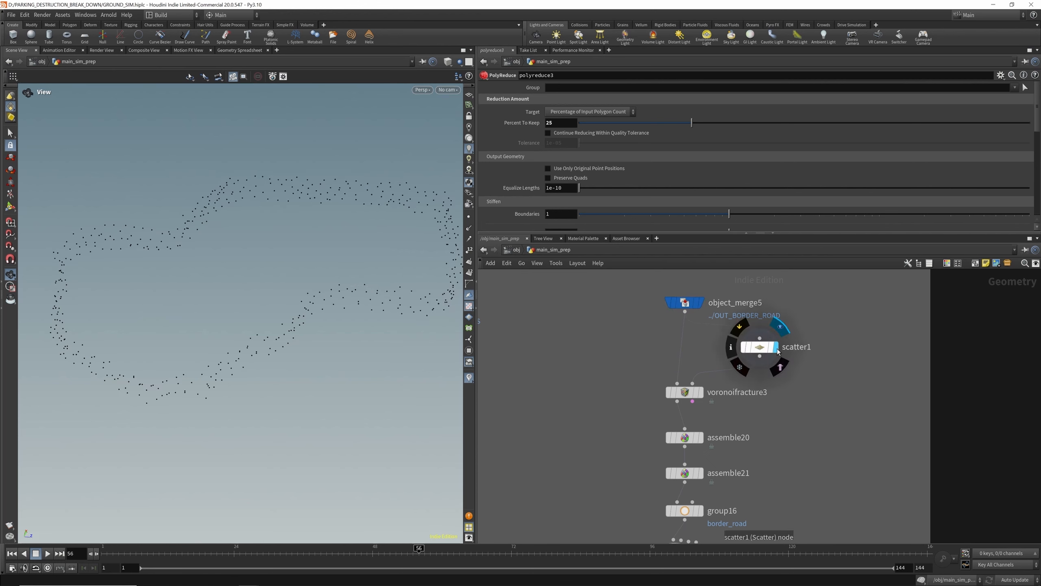
click(701, 392)
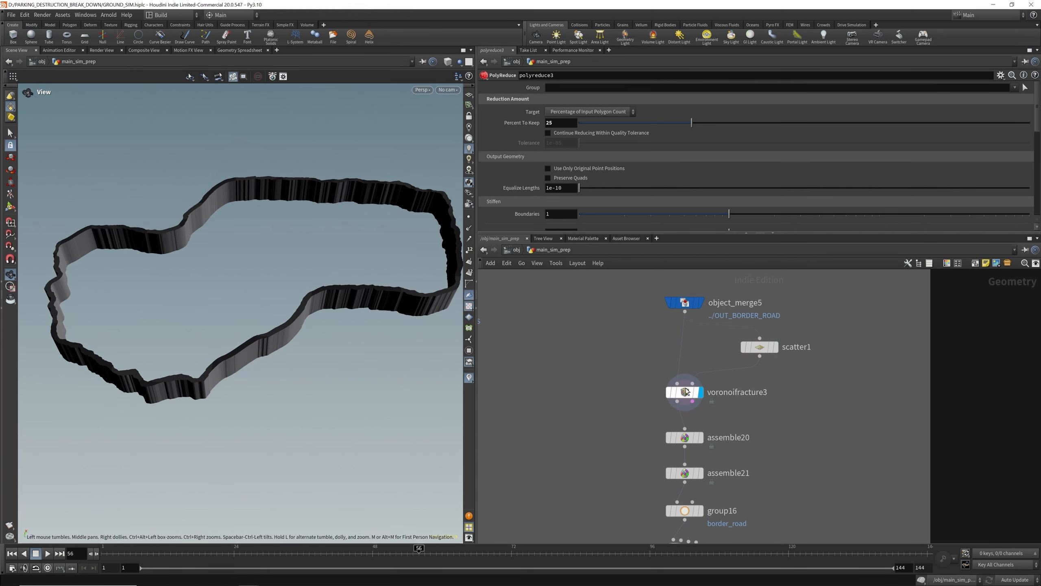
scroll(710, 397, down, 5)
key(f)
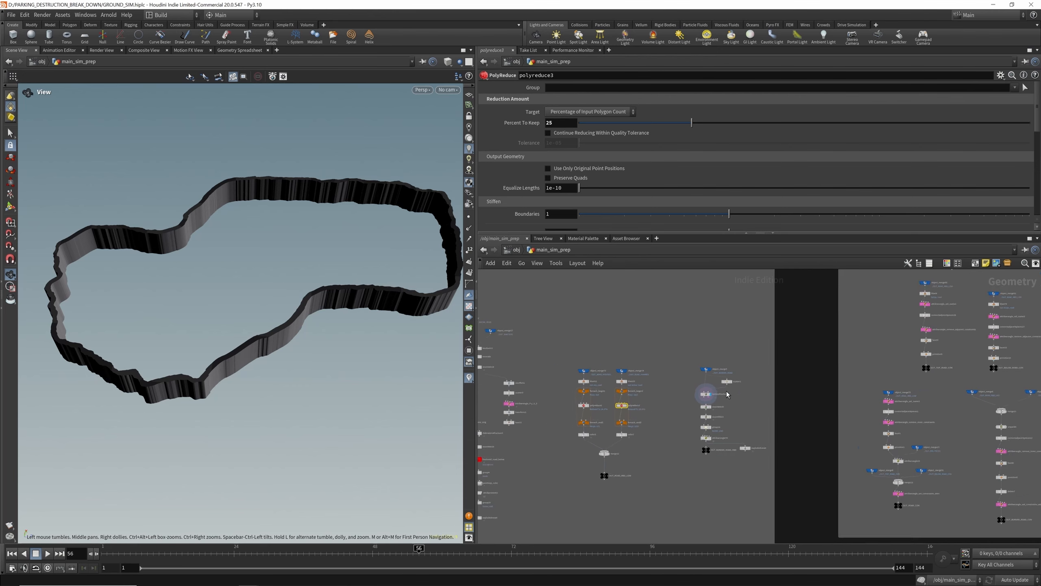
scroll(546, 429, up, 3)
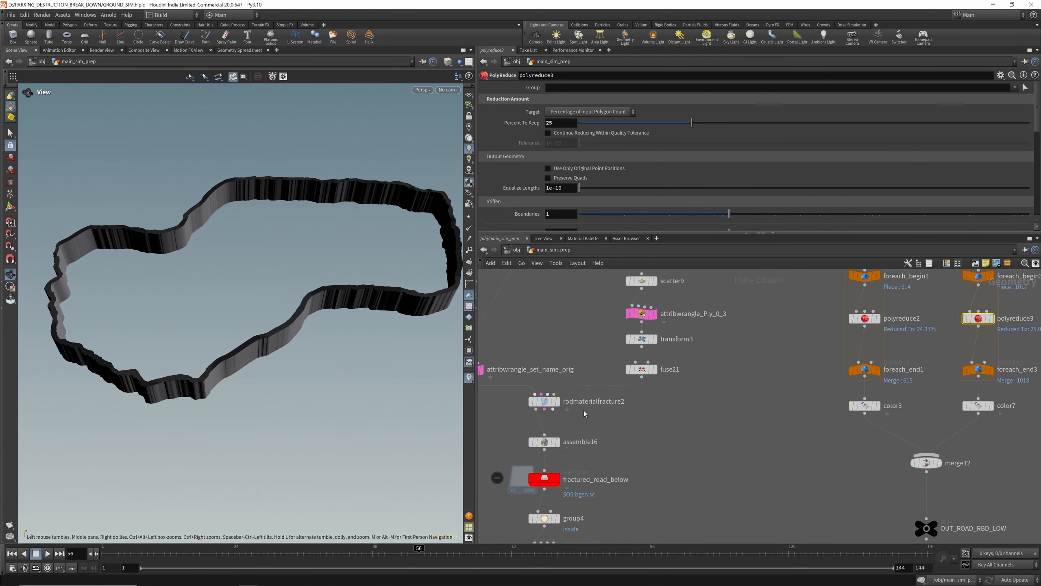
scroll(552, 400, down, 6)
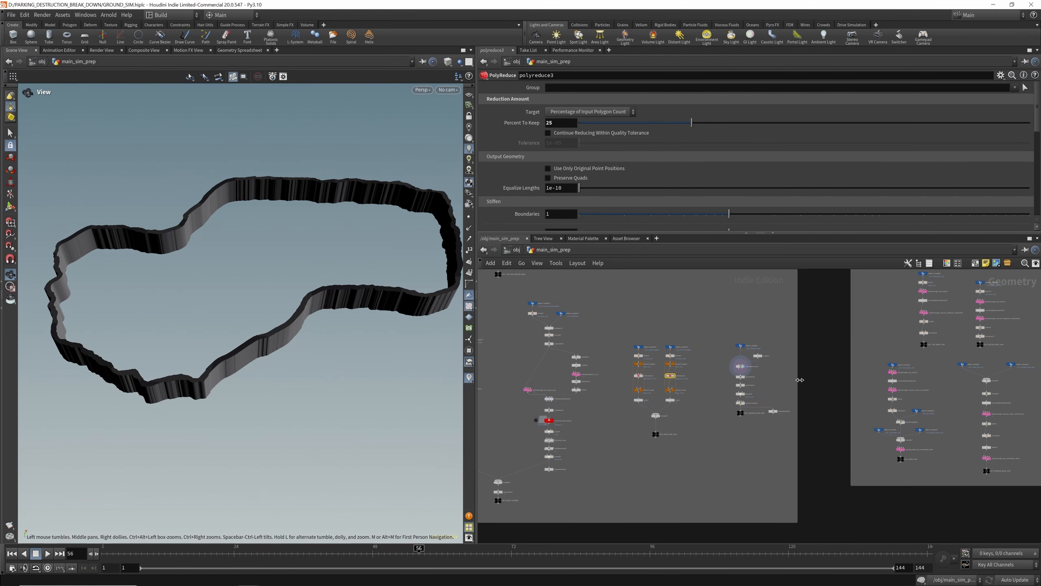
Display assemble20 and assemble21 in turn and inspect the parameters of both Assemble nodes in the border road network.
scroll(738, 372, up, 6)
click(685, 345)
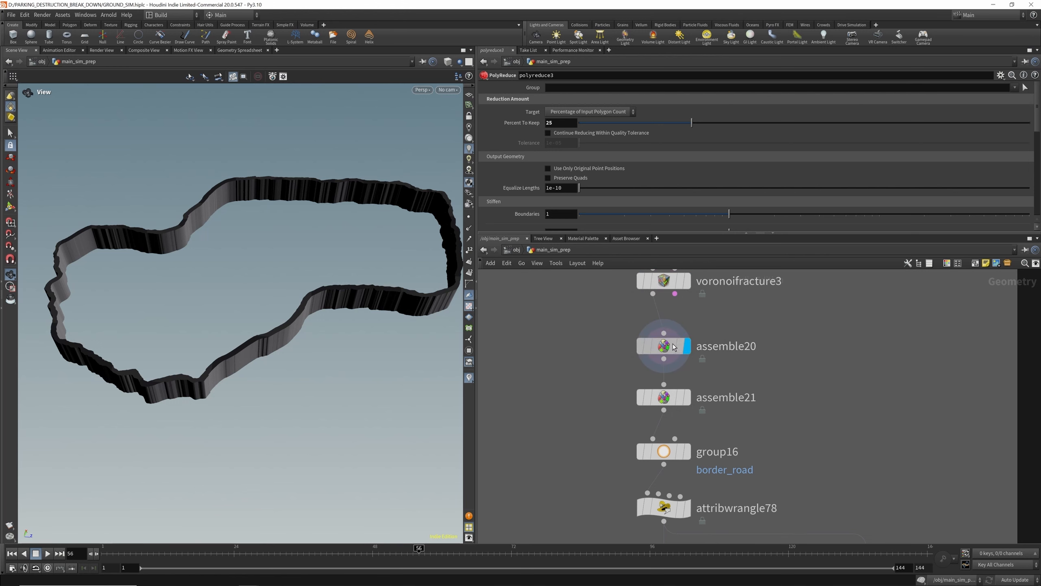
click(674, 346)
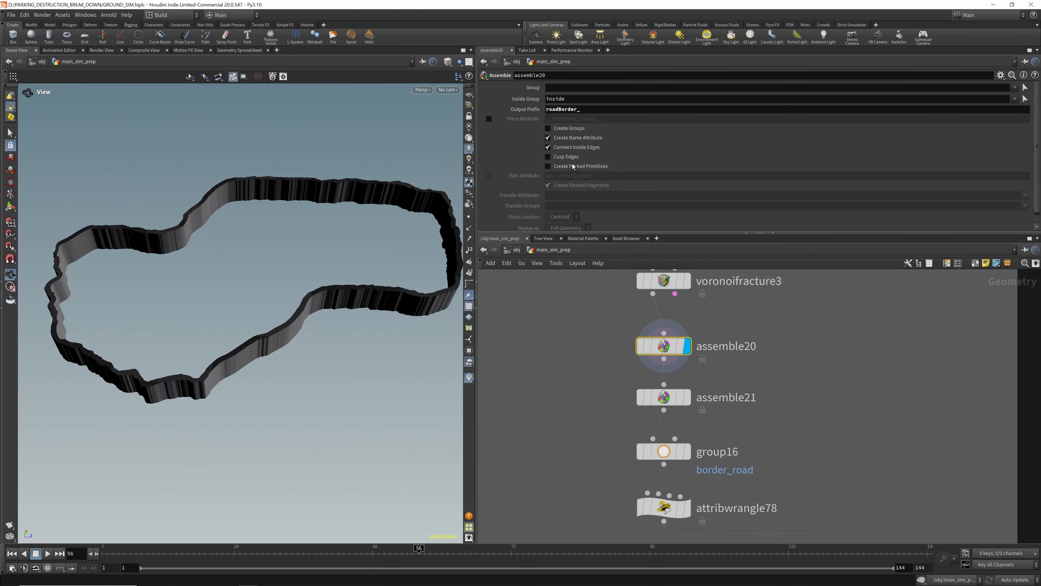
click(689, 397)
click(664, 397)
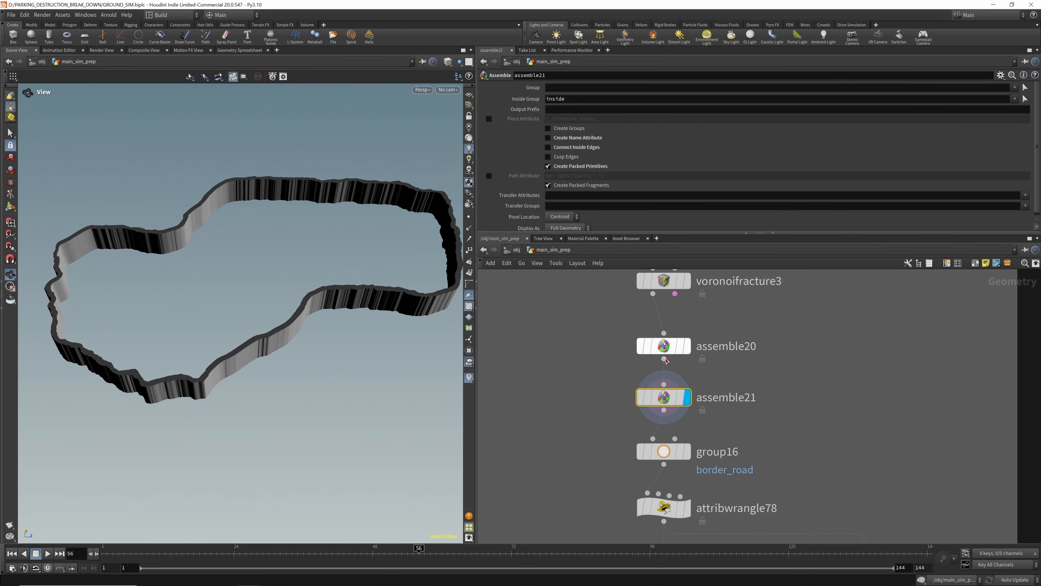
Display group16 and attribwrangle78 in turn, inspecting the border_road group settings and the wrangle's active expression.
scroll(663, 404, down, 3)
scroll(663, 404, up, 3)
click(682, 401)
click(663, 404)
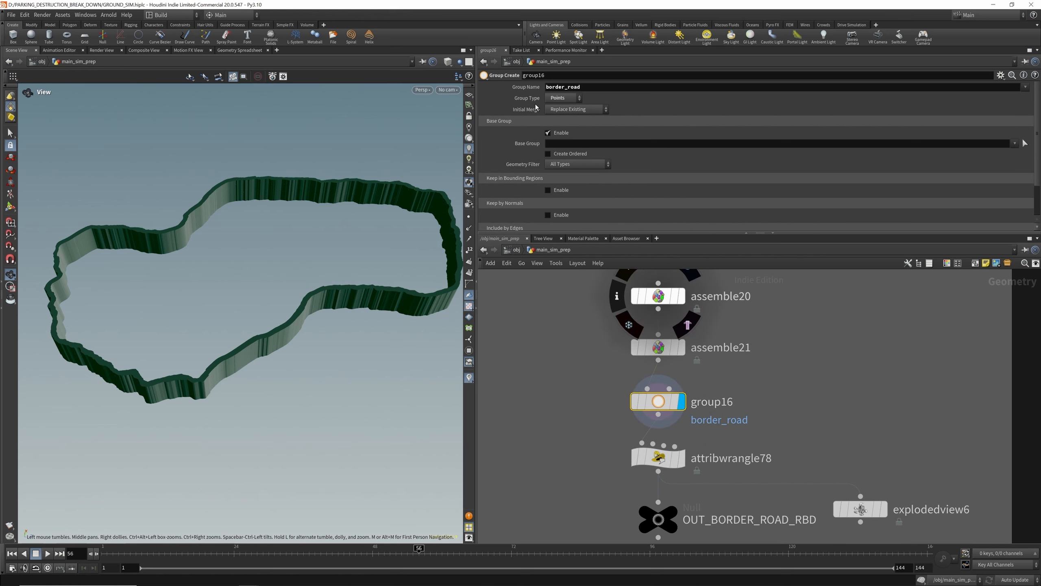
scroll(678, 450, down, 2)
scroll(678, 450, up, 2)
click(675, 434)
click(675, 434)
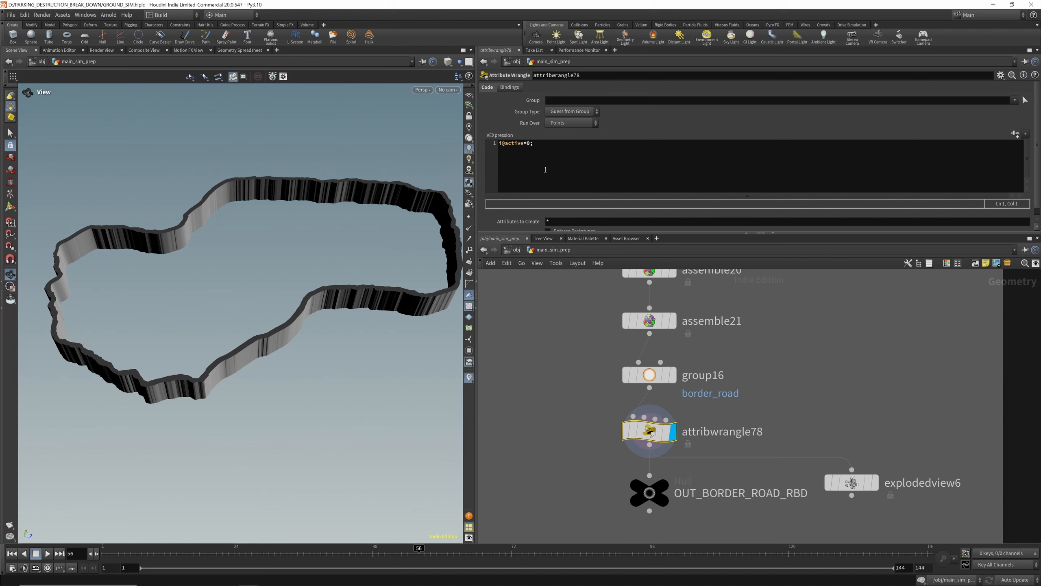
Display the explodedview6 output and examine the separated border road pieces in the viewport.
click(876, 484)
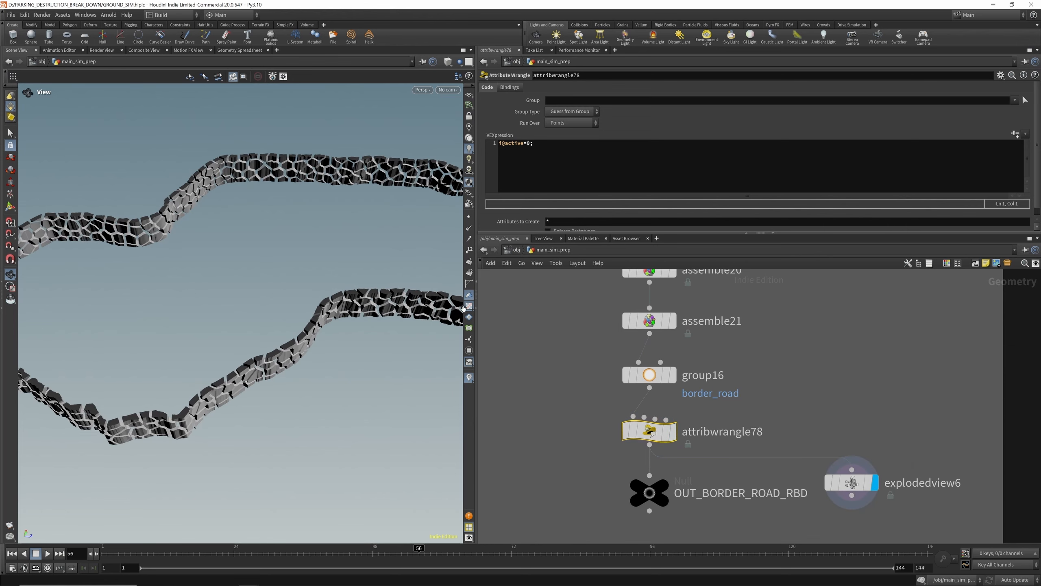
drag(463, 308, 332, 256)
key(h)
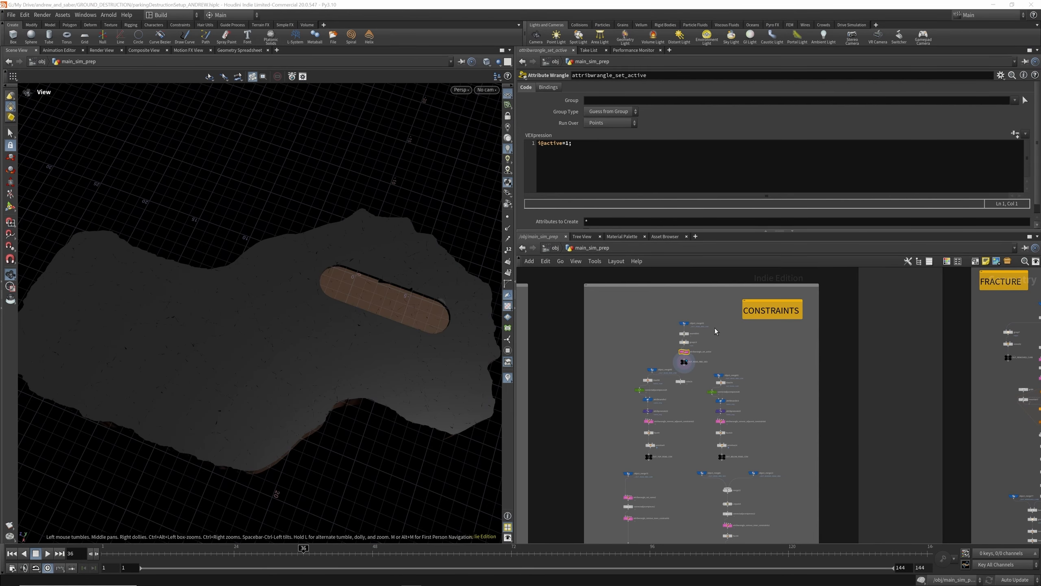
In the CONSTRAINTS network, display object_merge92 and examine the merged road geometry from a low angle.
scroll(697, 312, down, 2)
scroll(678, 354, up, 3)
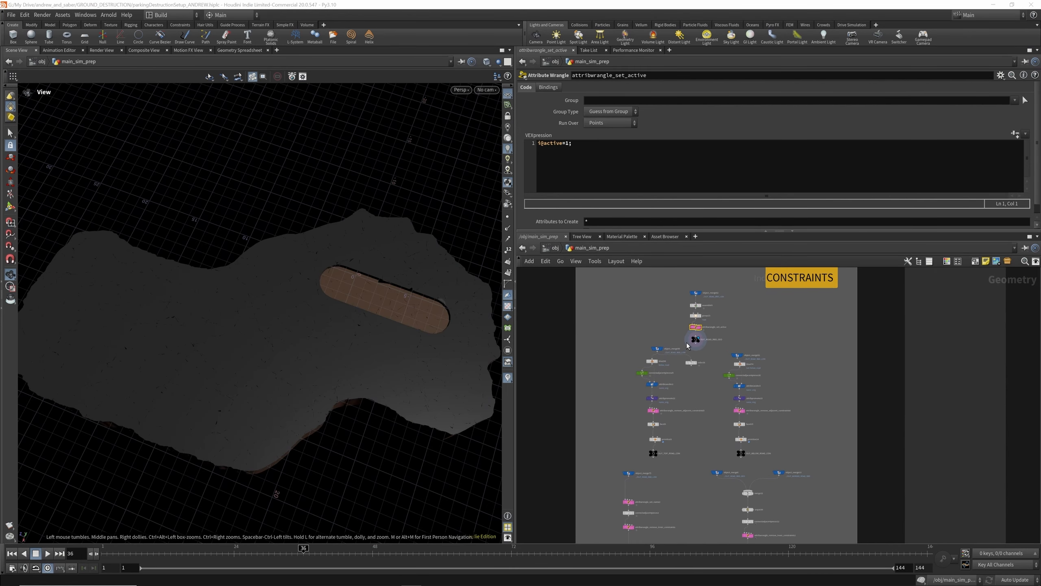
scroll(695, 379, down, 1)
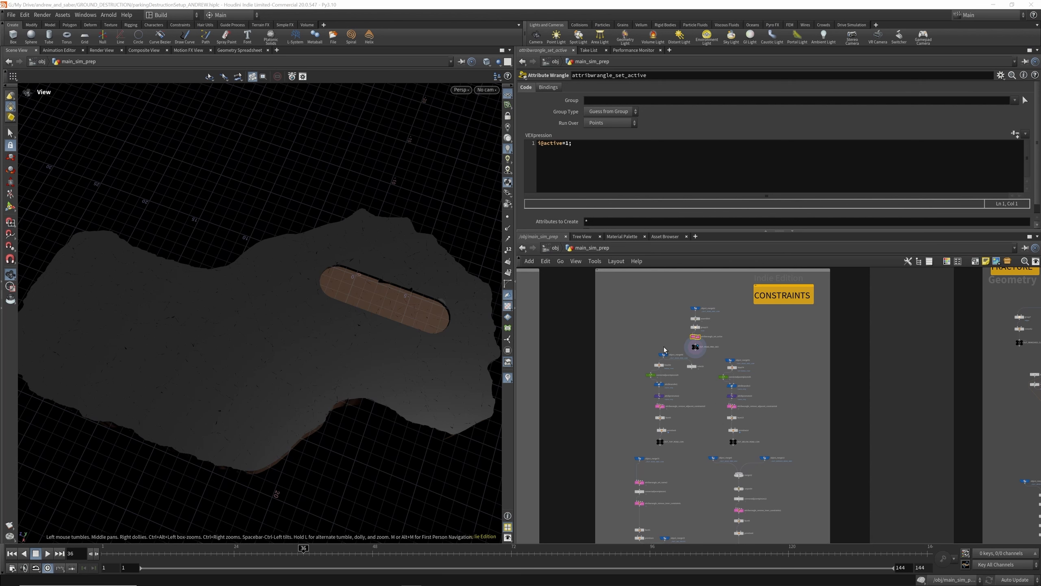
mouse_move(670, 357)
scroll(697, 336, up, 5)
scroll(696, 335, down, 3)
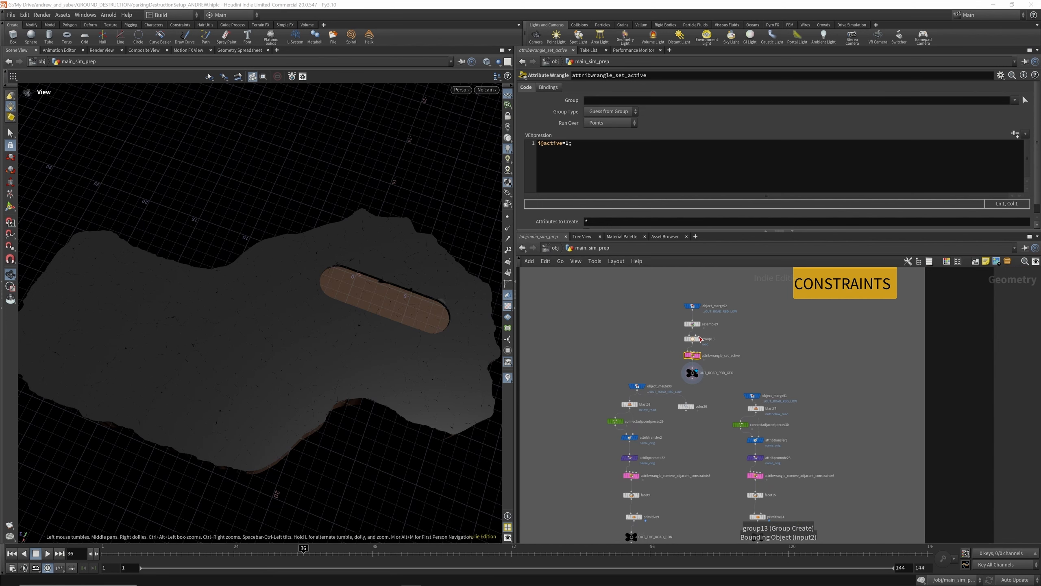
scroll(697, 336, up, 2)
scroll(698, 334, up, 1)
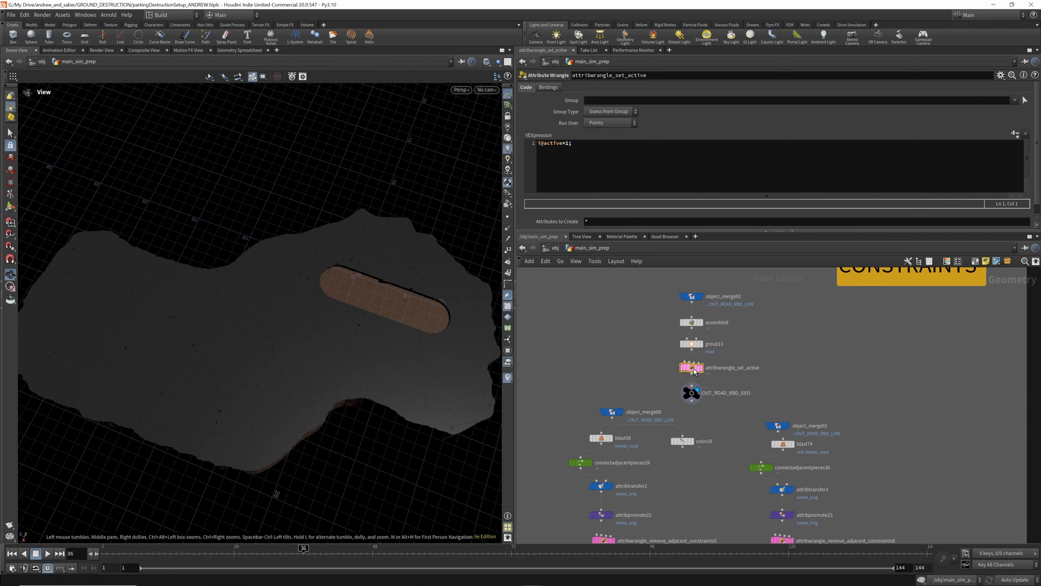
click(703, 296)
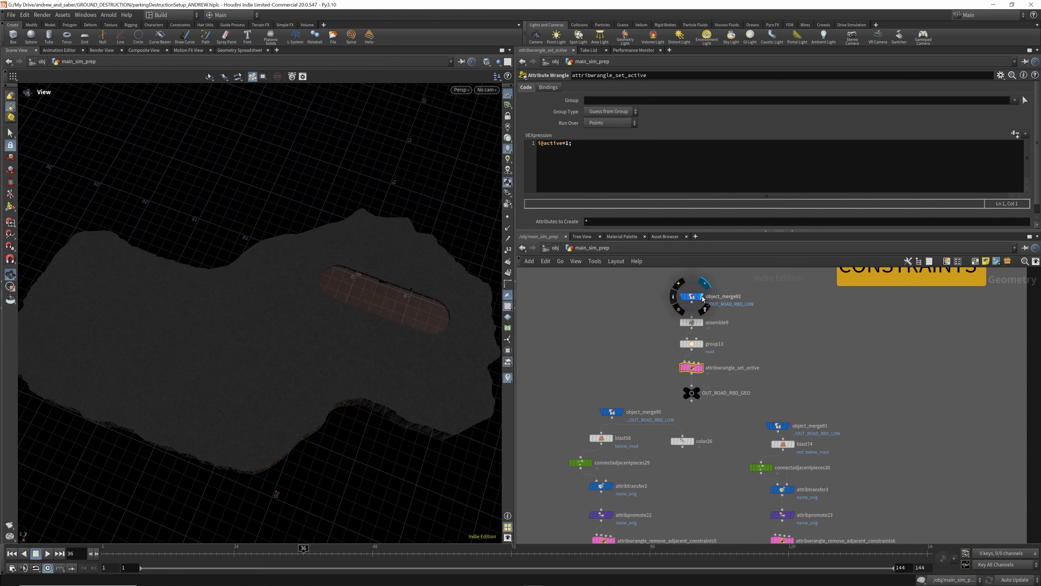
drag(443, 279, 382, 344)
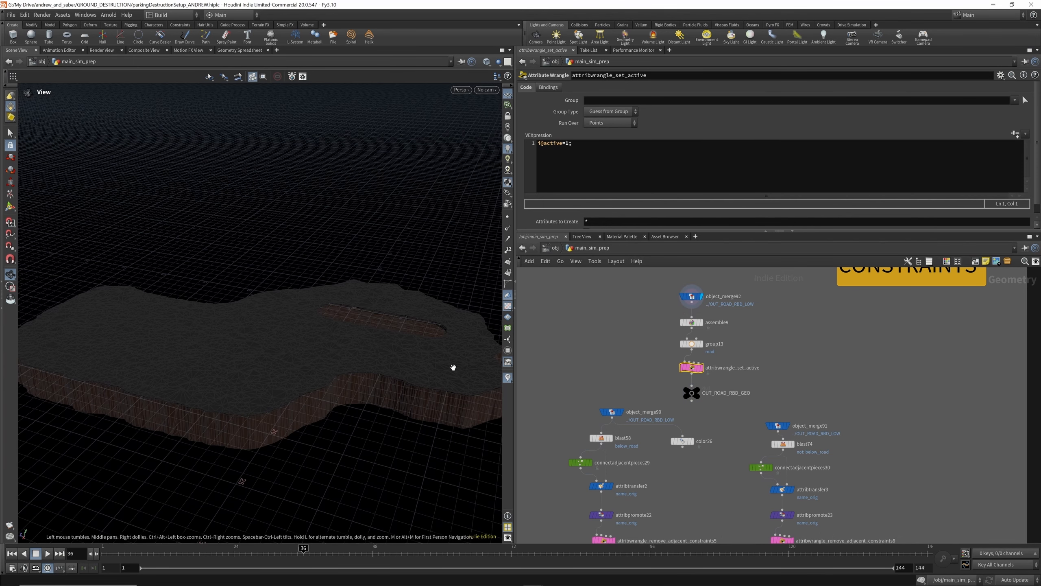
Display assemble9, group13 and attribwrangle_set_active in turn and inspect the wrangle's active expression.
click(702, 322)
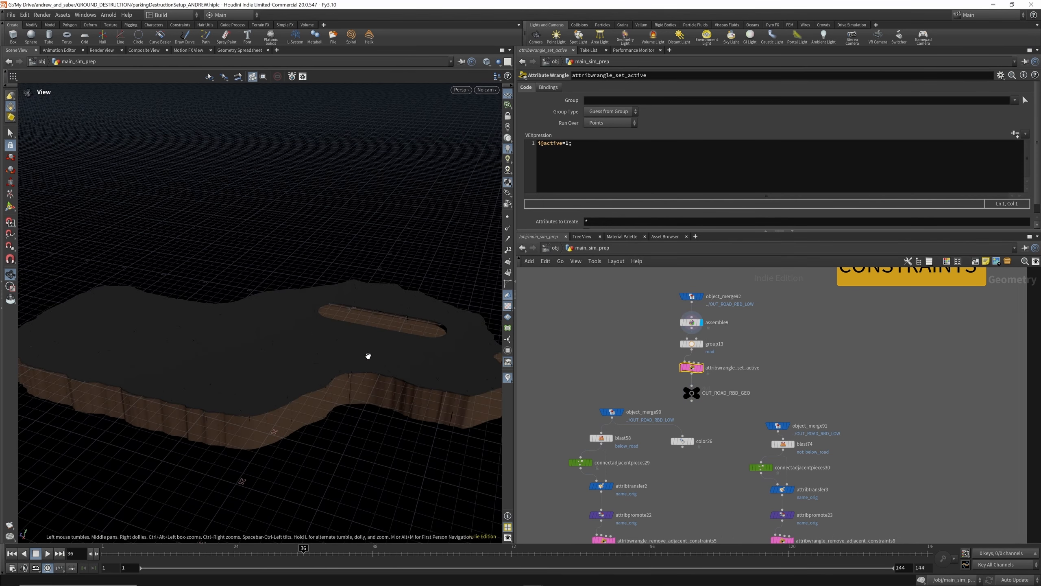
scroll(696, 348, up, 2)
click(703, 345)
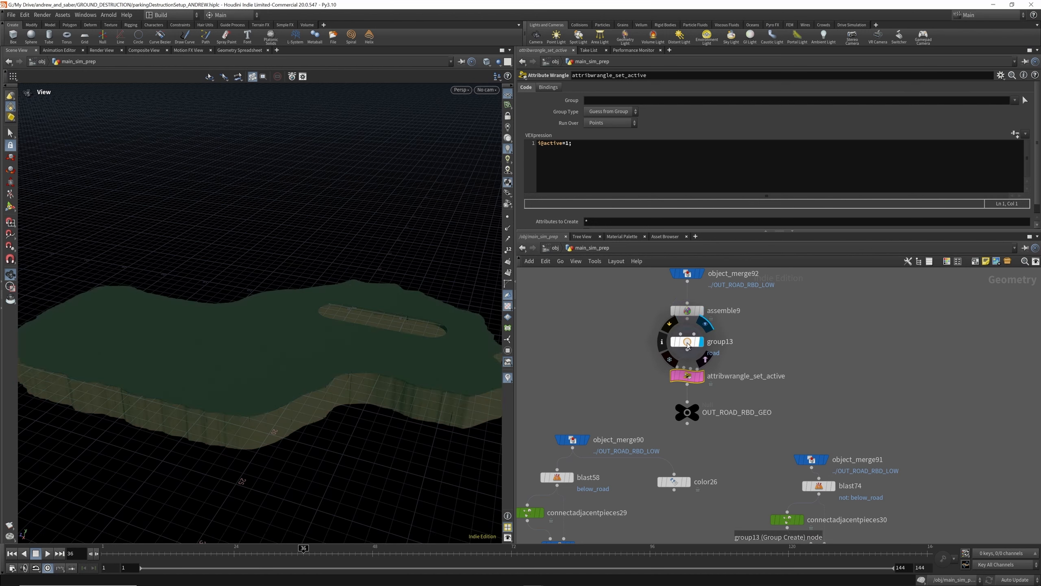
click(690, 344)
click(702, 376)
click(687, 376)
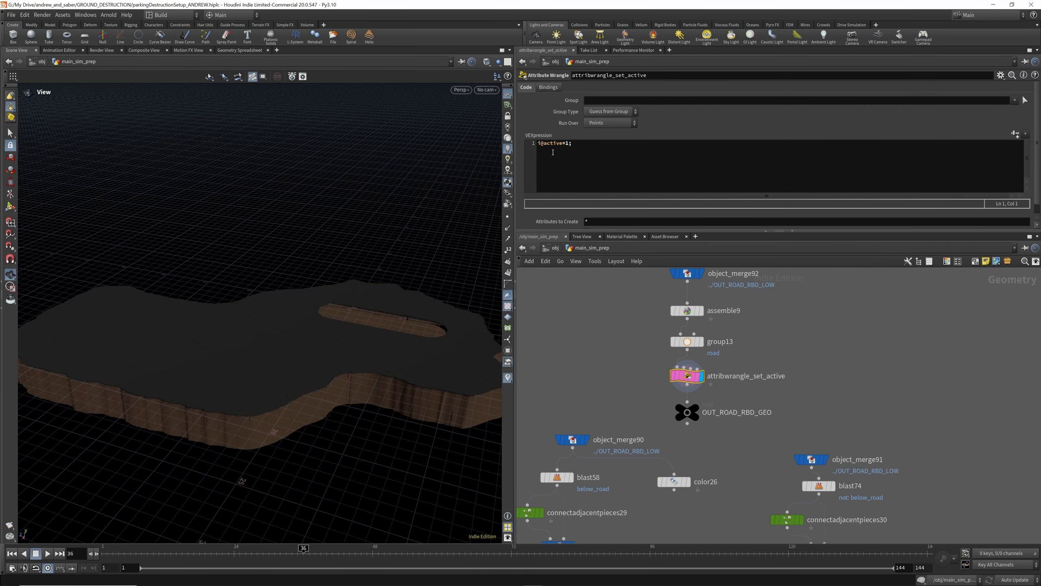
Display object_merge90 below OUT_ROAD_RBD_GEO and examine its low-resolution road geometry in the viewport.
scroll(725, 310, down, 3)
scroll(673, 361, up, 5)
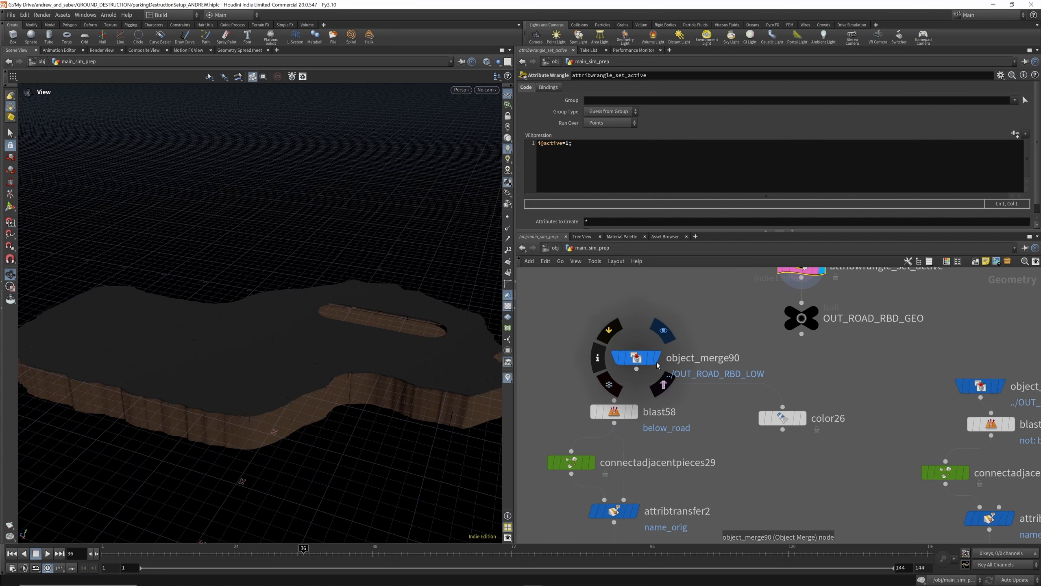
click(658, 361)
drag(322, 336, 327, 328)
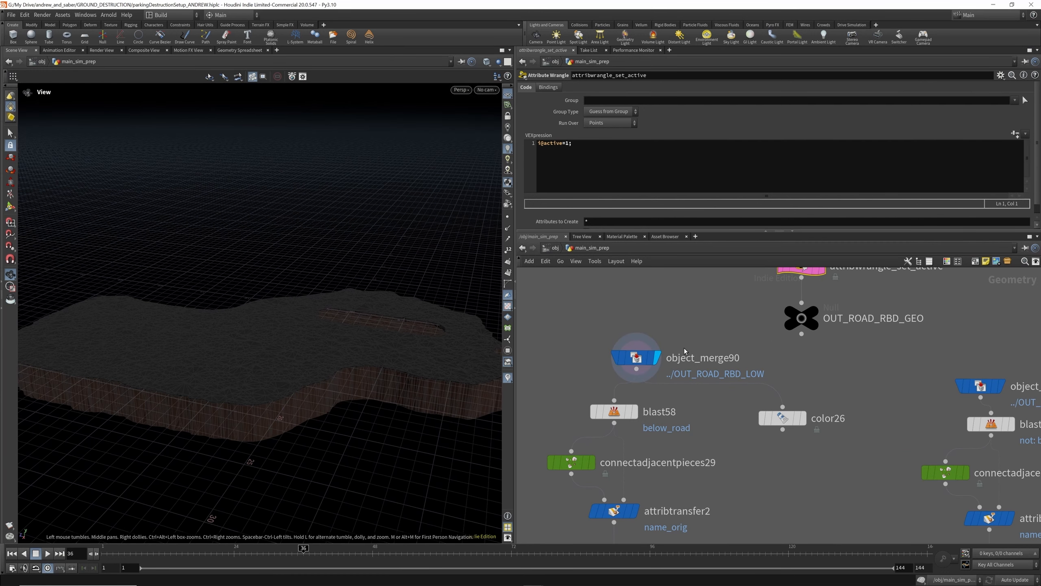
Display blast58 and inspect its parameters for removing the below_road group.
scroll(672, 365, down, 3)
scroll(667, 373, up, 3)
click(664, 371)
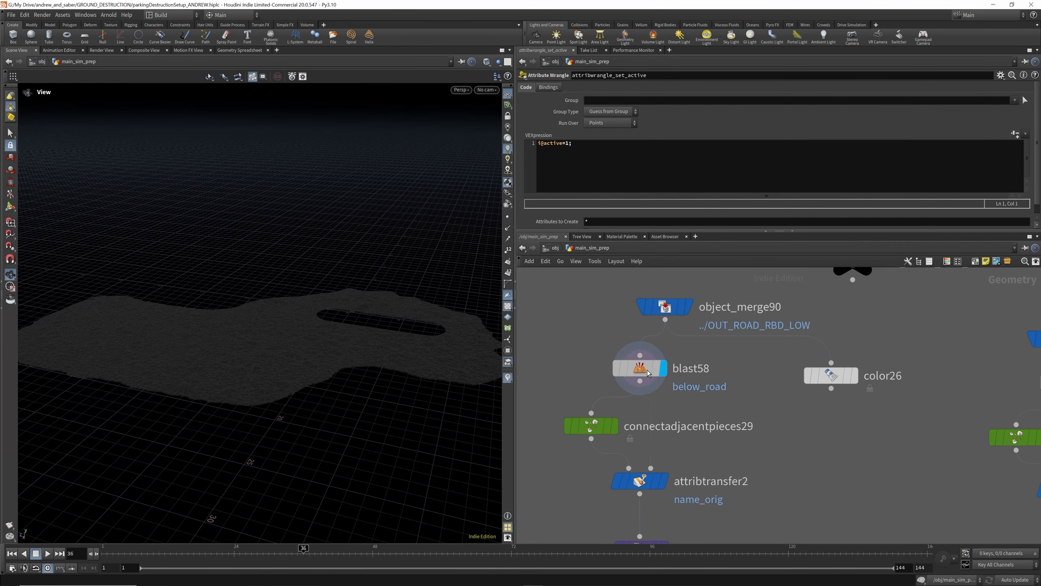
click(648, 372)
Display blast74 in the parallel constraint branch to examine the below-road pieces it keeps.
scroll(666, 344, down, 3)
scroll(847, 363, up, 3)
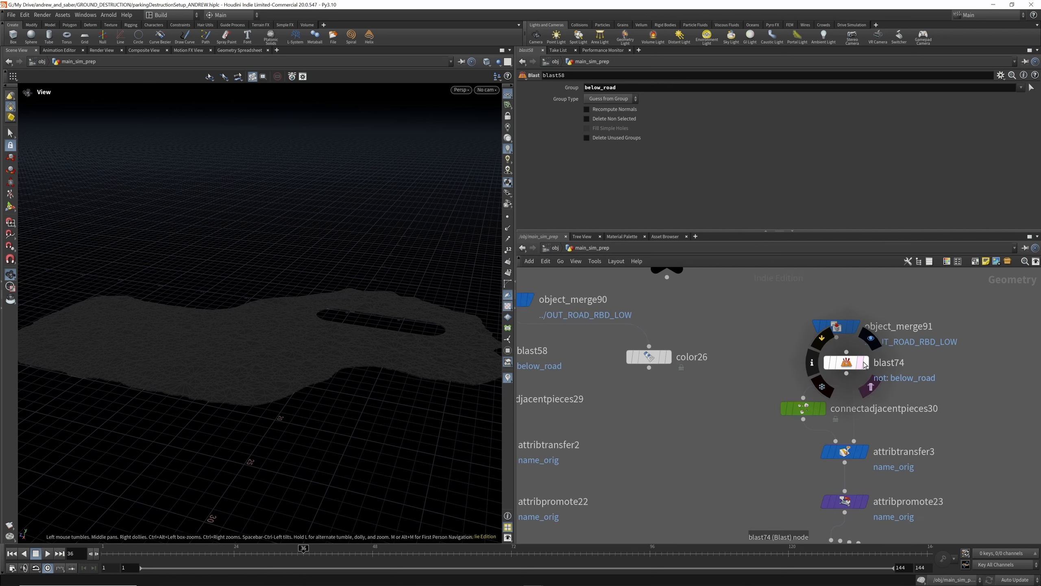
click(864, 363)
click(866, 362)
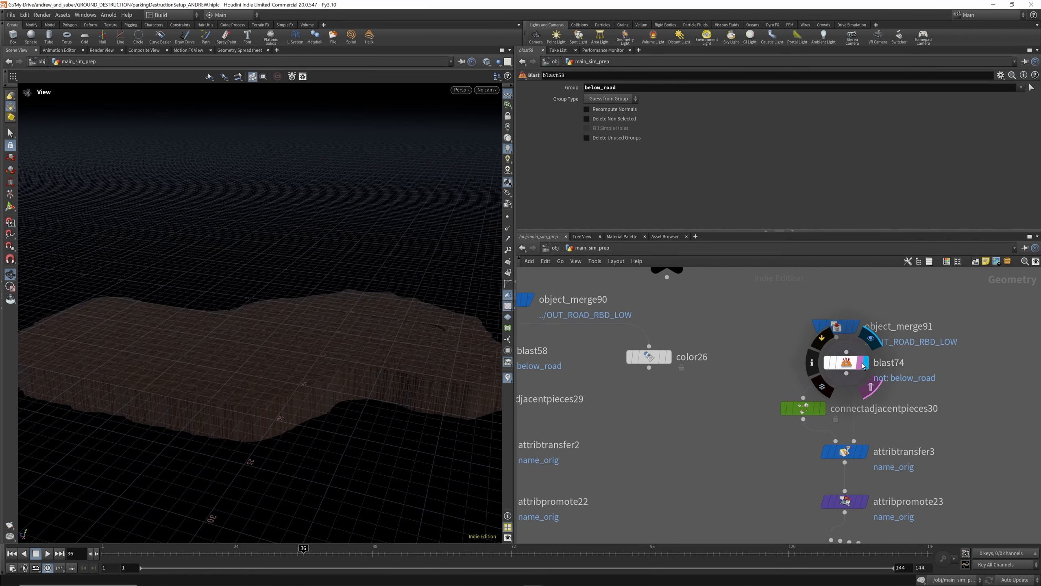
click(860, 363)
Display connectadjacentpieces29, inspect its parameters and examine the constraint lines from above.
scroll(867, 326, down, 4)
scroll(696, 368, up, 4)
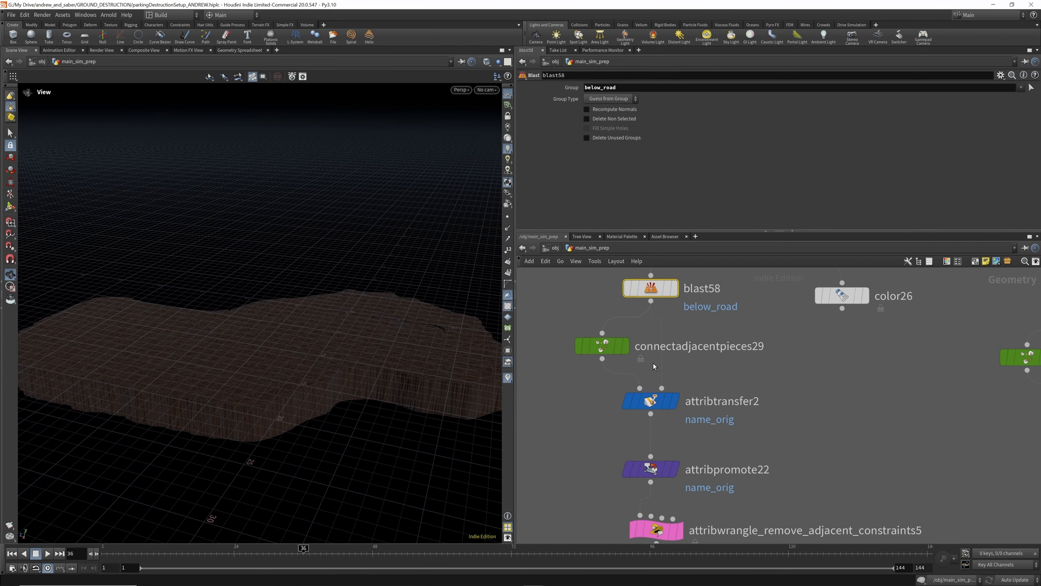
click(626, 346)
click(602, 346)
drag(407, 309, 341, 366)
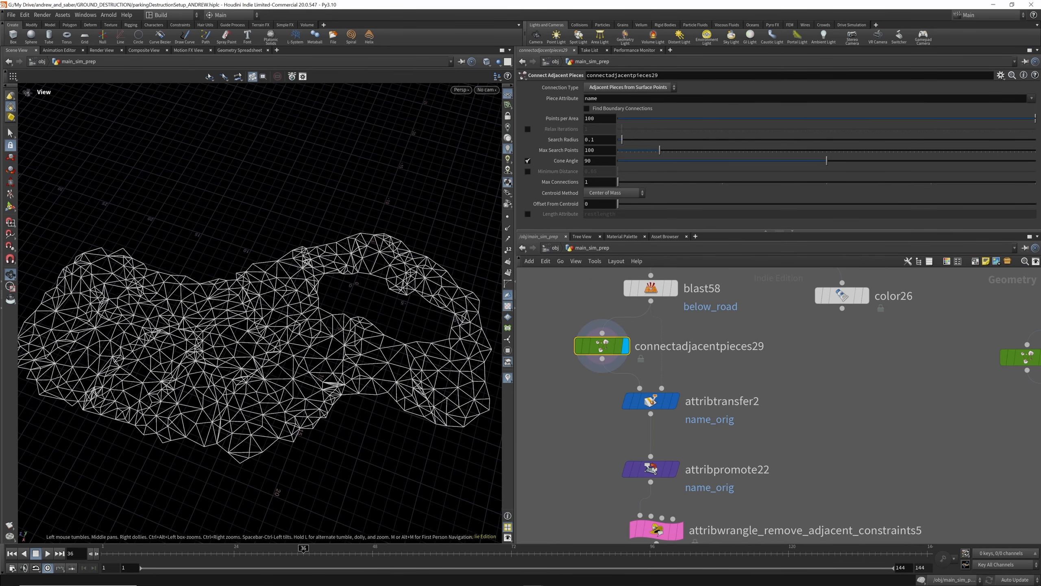
Review the node information of connectadjacentpieces29, including its attributes and groups, and close it.
mouse_move(613, 350)
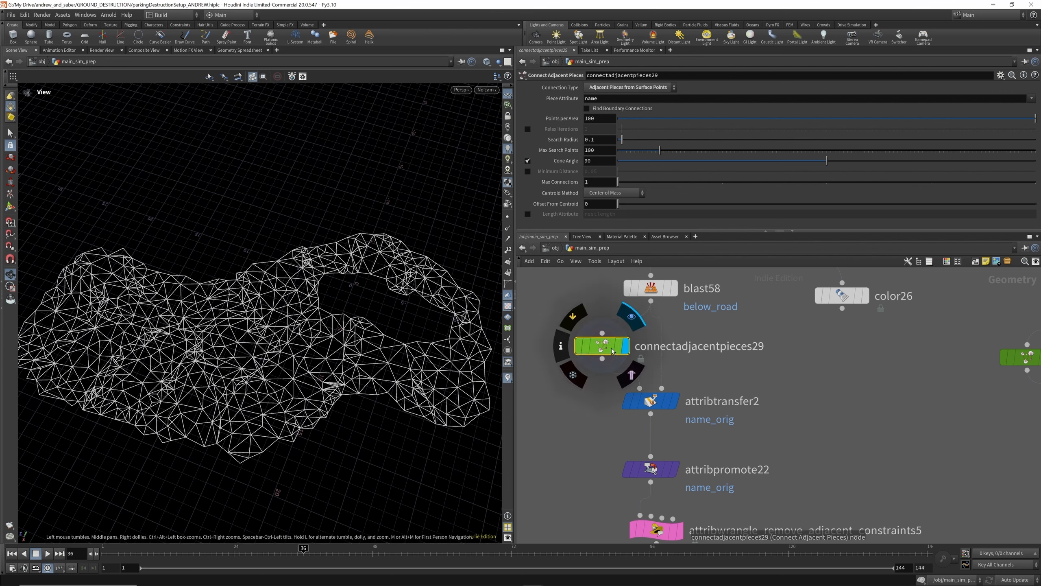
click(561, 345)
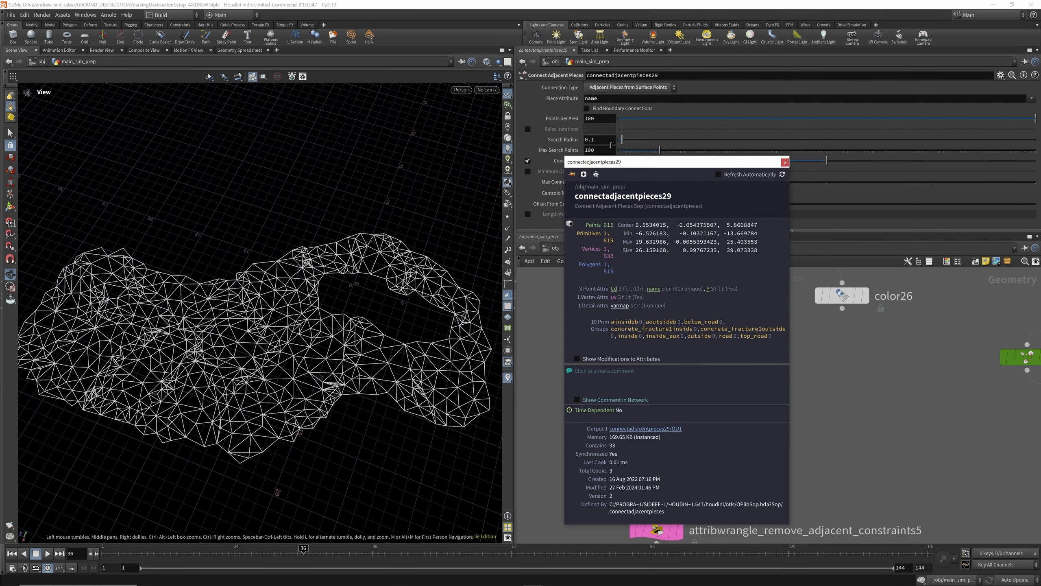
click(552, 311)
Display blast58 to check the source road pieces, and switch the display back to connectadjacentpieces29.
scroll(645, 384, down, 4)
scroll(685, 328, up, 3)
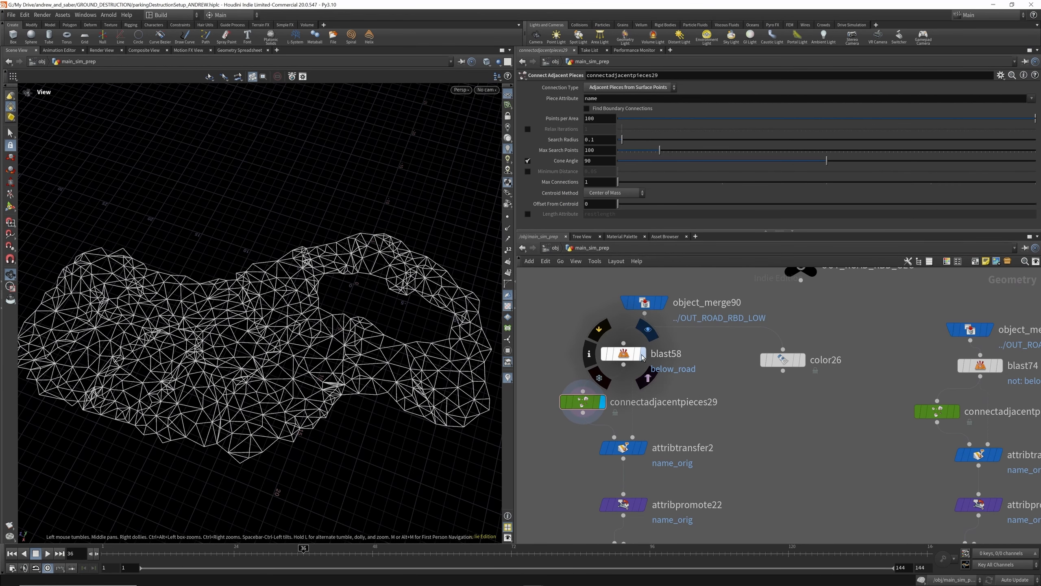
click(647, 330)
click(589, 353)
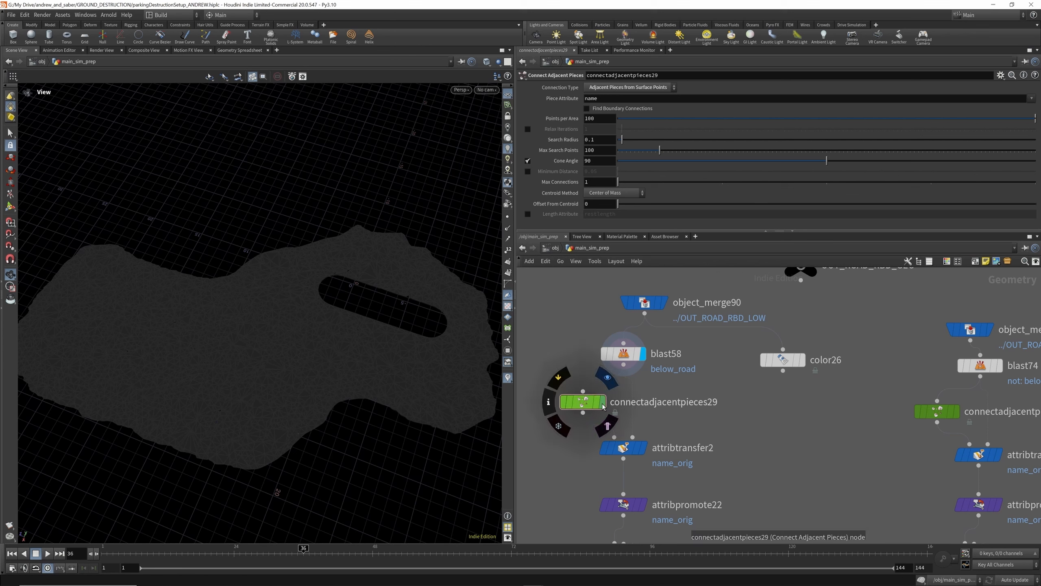
click(603, 402)
Inspect attribtransfer2's parameters and its node information for the transferred name_orig primitive attribute.
click(644, 447)
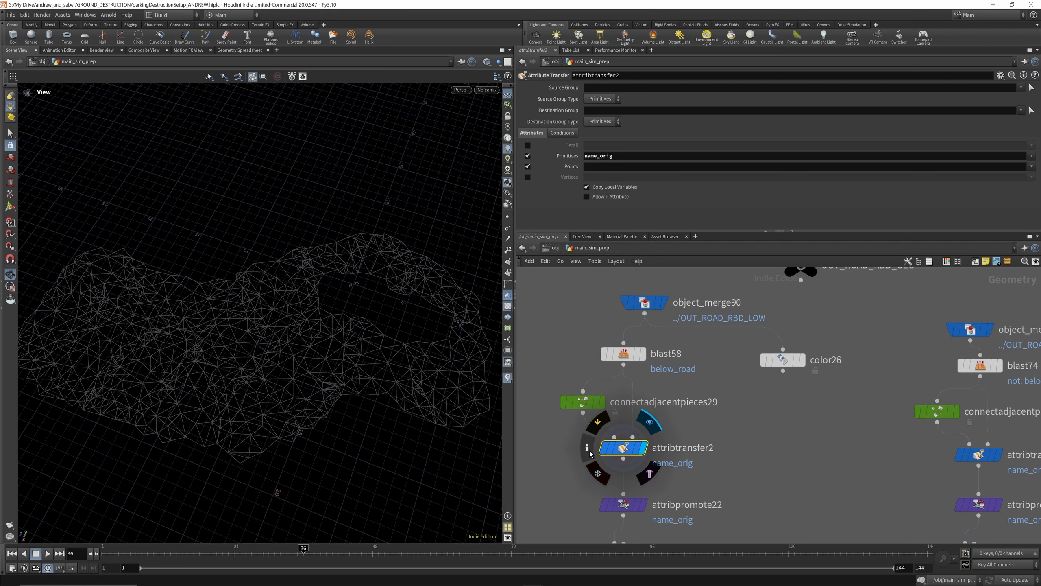
click(579, 447)
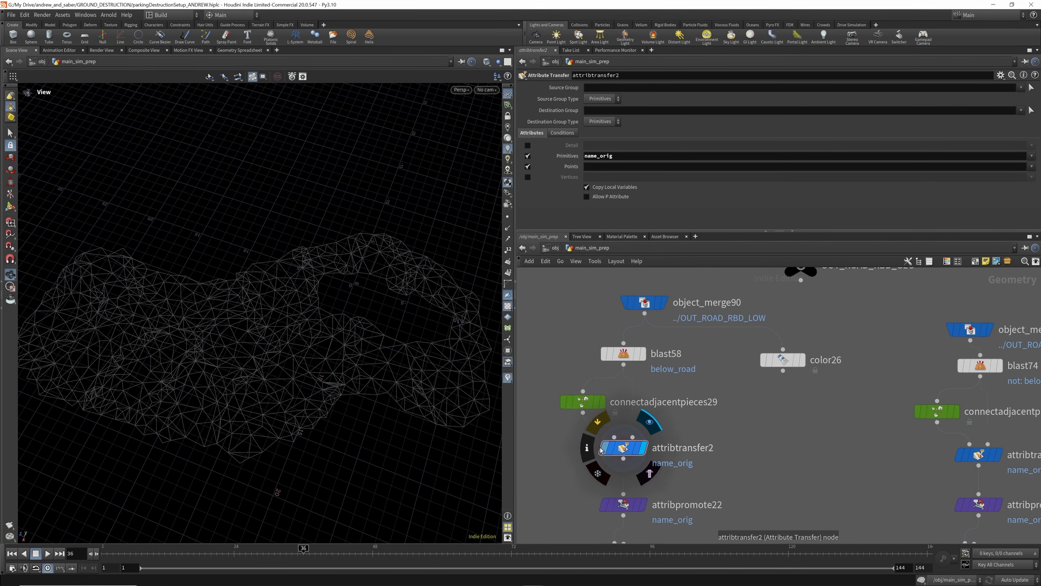
click(587, 447)
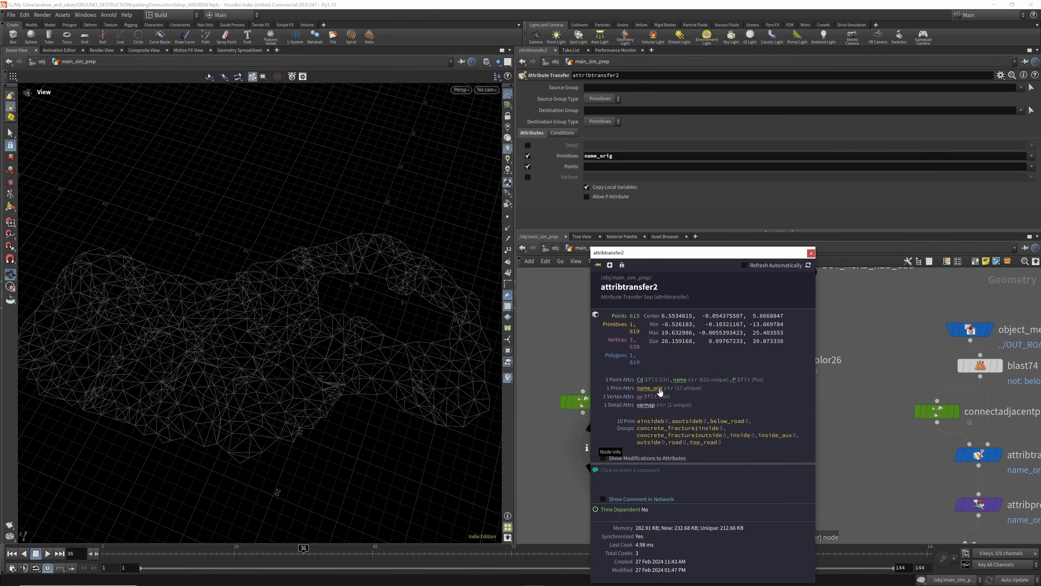
Inspect attribpromote22's primitive-to-point promotion settings and its node information for the name_orig attribute.
scroll(672, 371, down, 3)
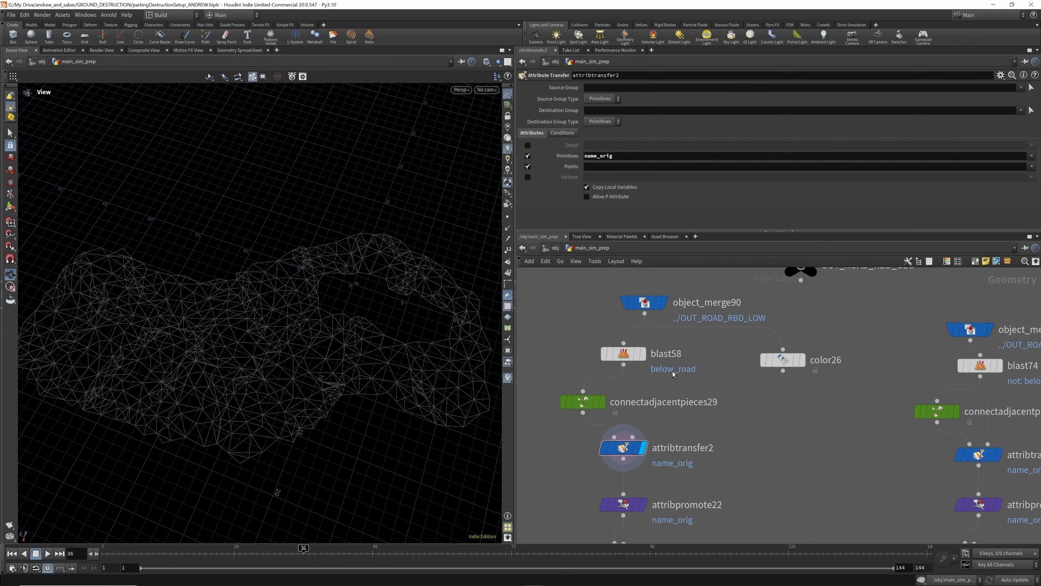
scroll(658, 438, up, 3)
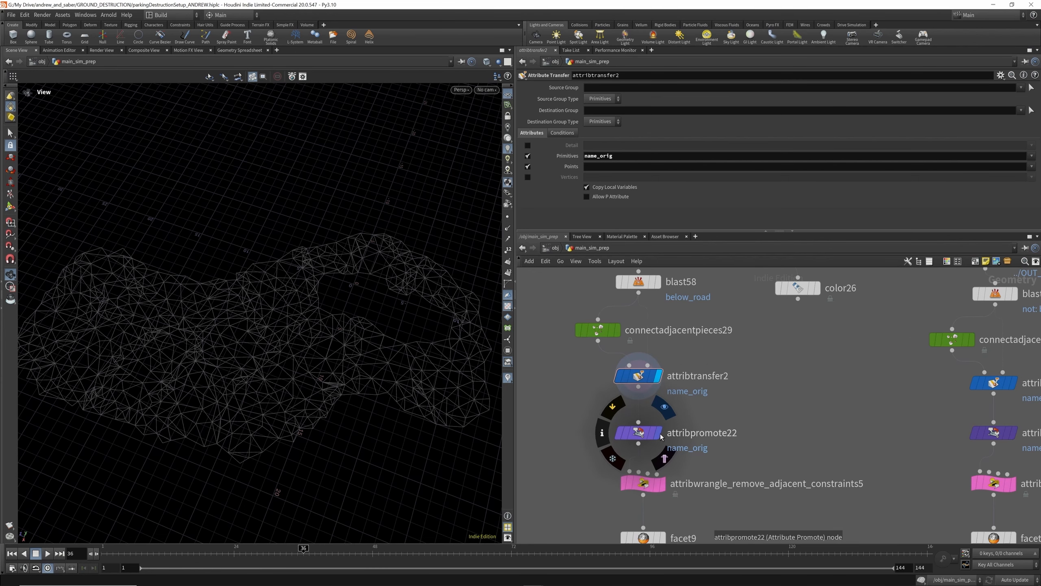
click(639, 435)
click(603, 434)
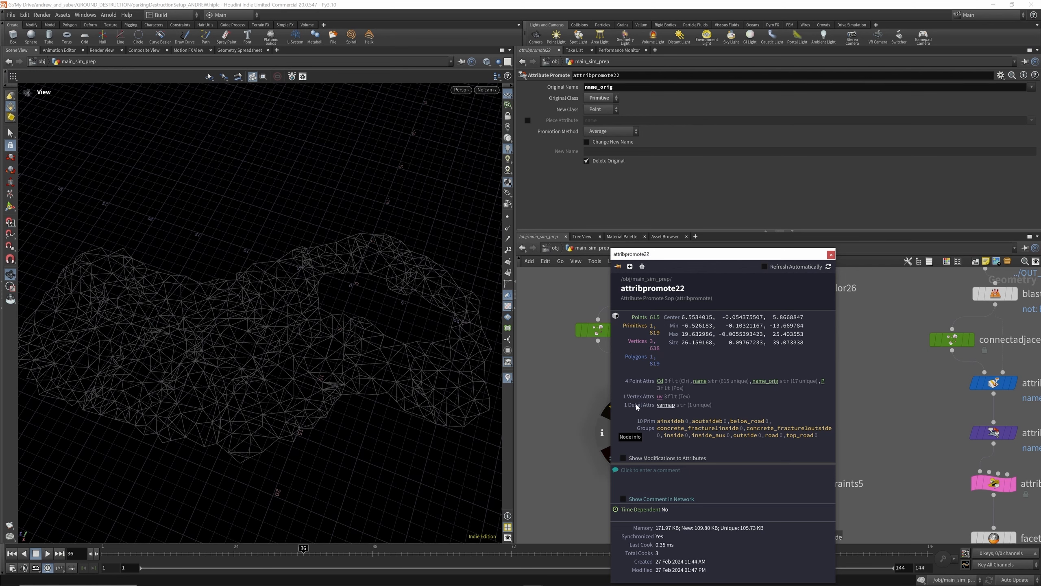
Display attribwrangle_remove_adjacent_constraints5 and examine its VEX code comparing the name_orig values of each constraint's points.
scroll(640, 379, down, 3)
scroll(652, 447, up, 3)
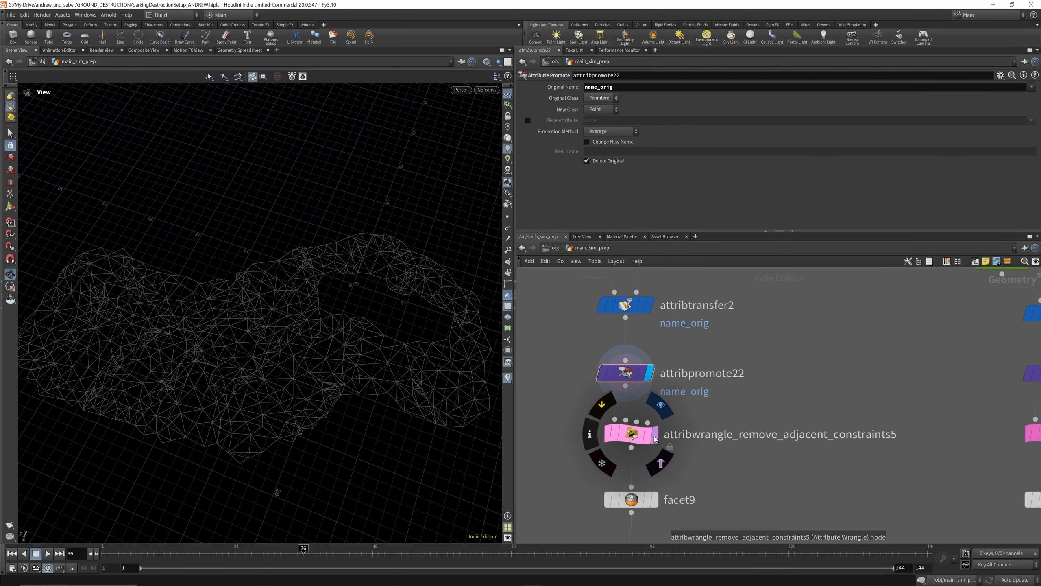
click(631, 434)
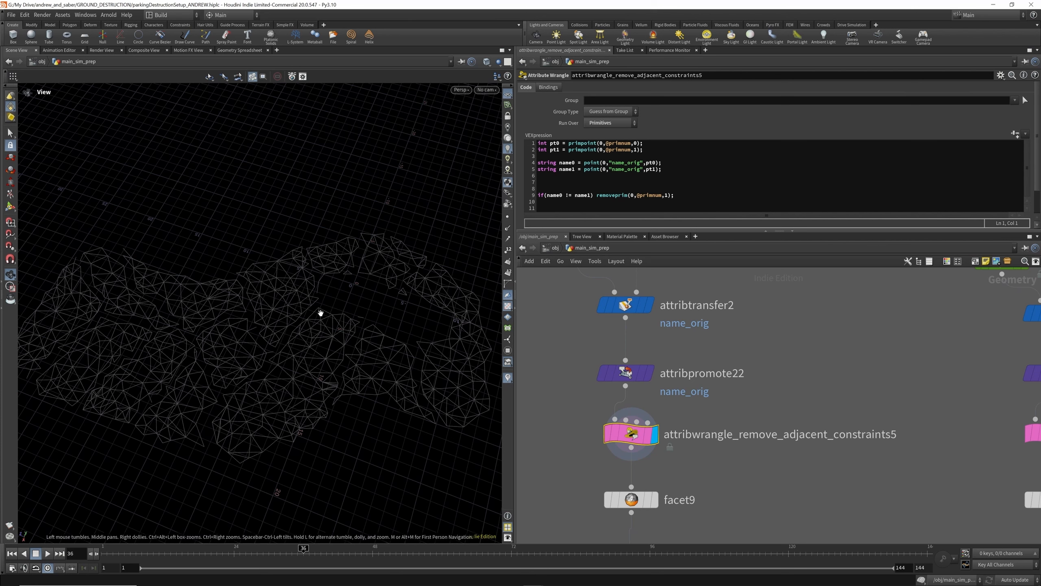
Temporarily set the name comparison in attribwrangle_remove_adjacent_constraints5 to == to view the inverse constraints, and restore it to !=.
click(568, 195)
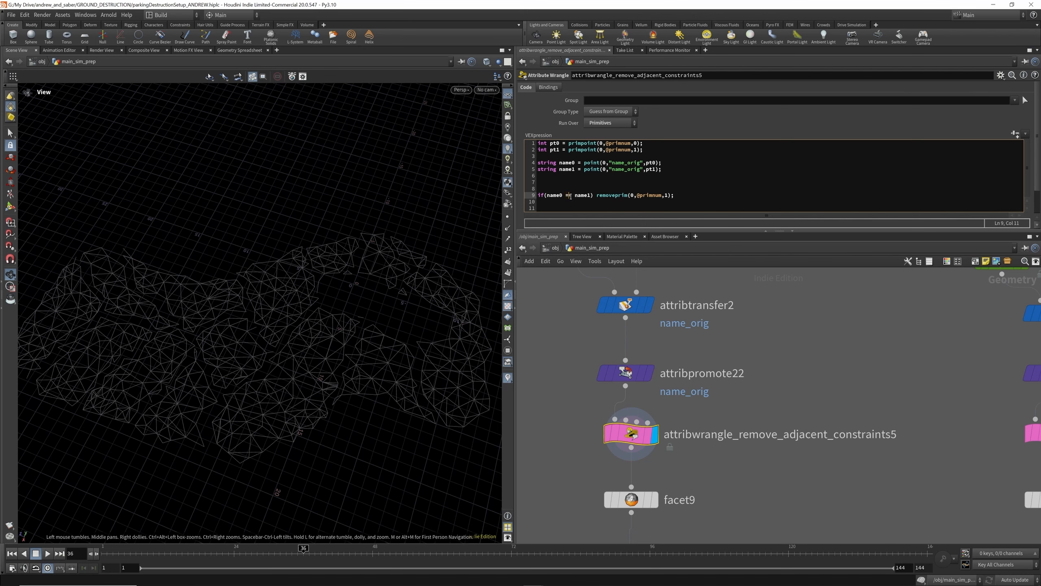
drag(340, 348, 328, 359)
click(570, 192)
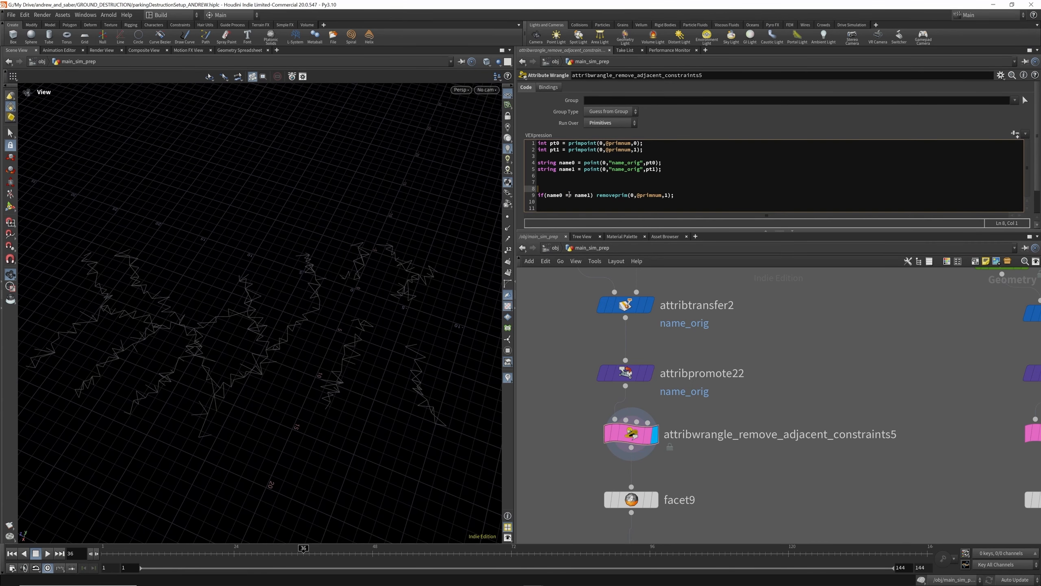
click(567, 195)
key(BackSpace)
text(!)
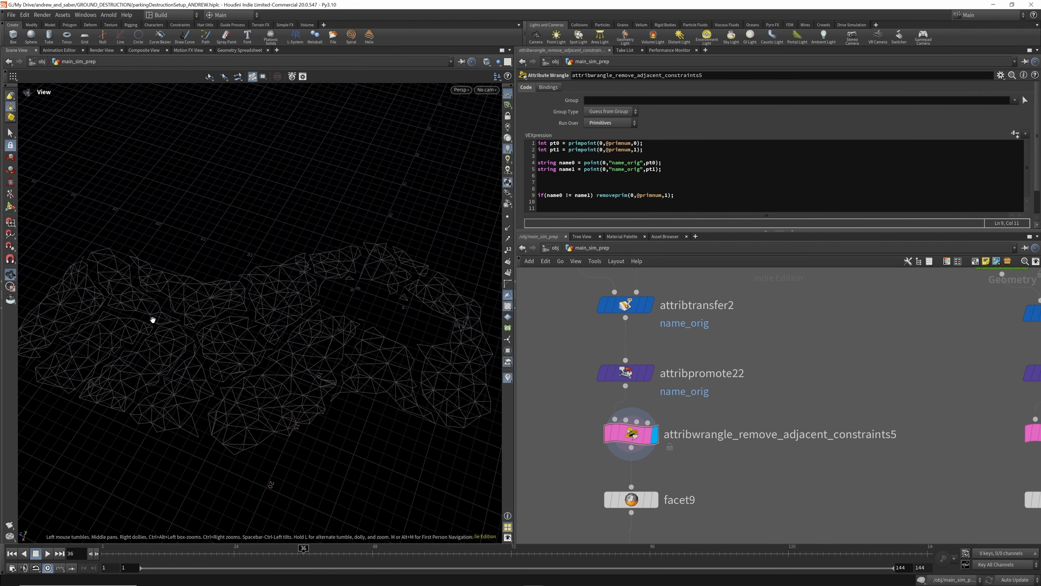
Display facet9 to check its Unique Points option, and display primitive9 to inspect its scale with points shown.
scroll(642, 393, down, 3)
scroll(652, 417, up, 3)
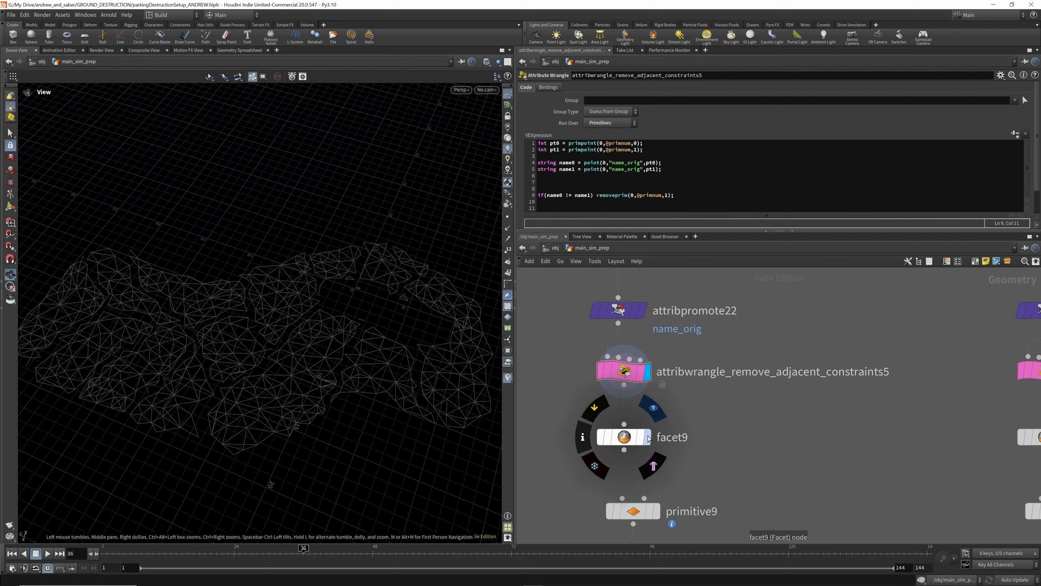
click(624, 437)
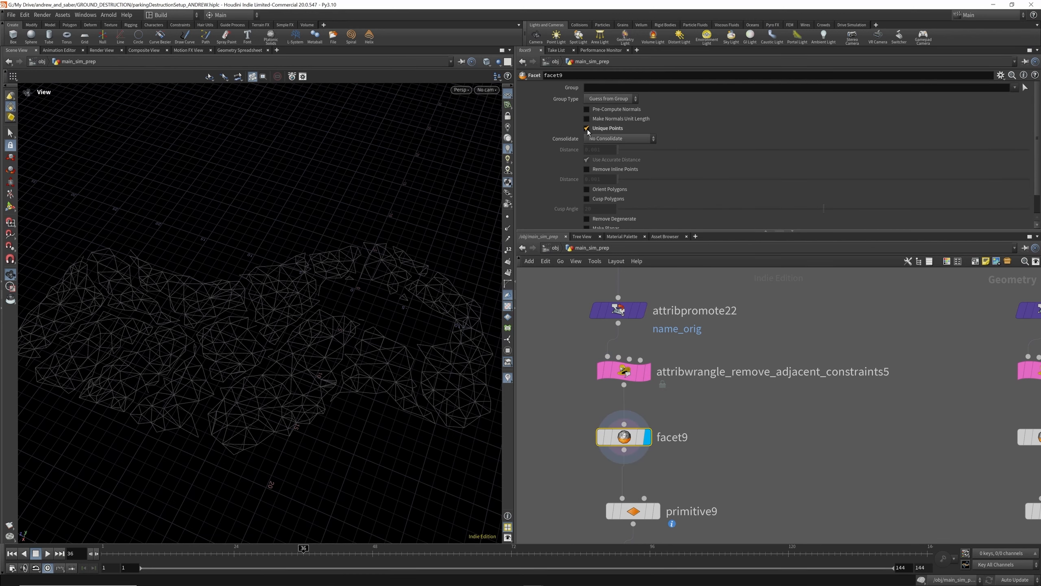
scroll(683, 525, down, 2)
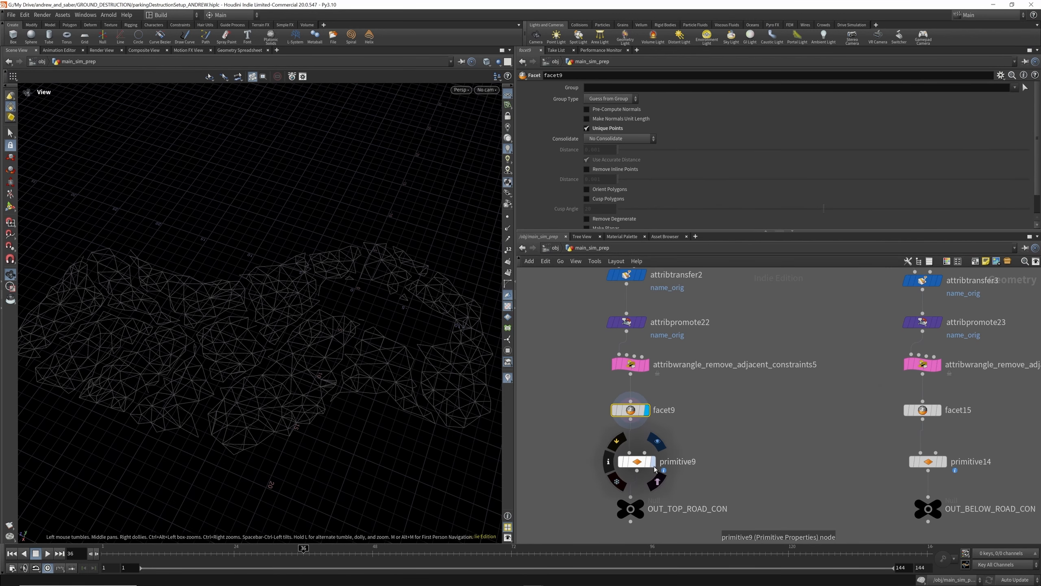
click(642, 452)
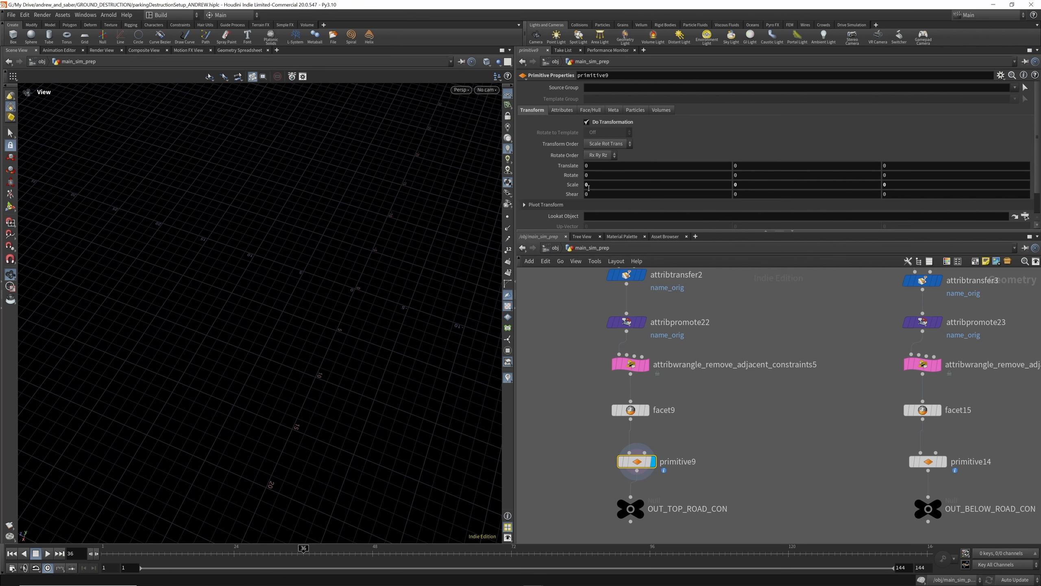
mouse_move(574, 188)
middle_down()
mouse_move(633, 191)
mouse_move(584, 190)
middle_up()
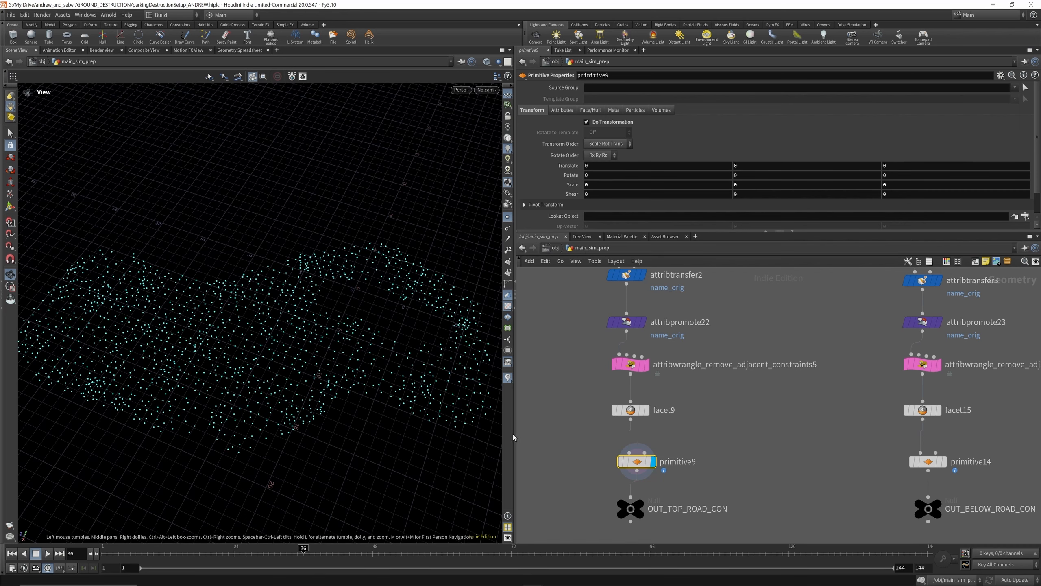
Display the source road pieces with their points, and locate the object_merge75 branch below OUT_TOP_ROAD_CON.
scroll(672, 379, down, 3)
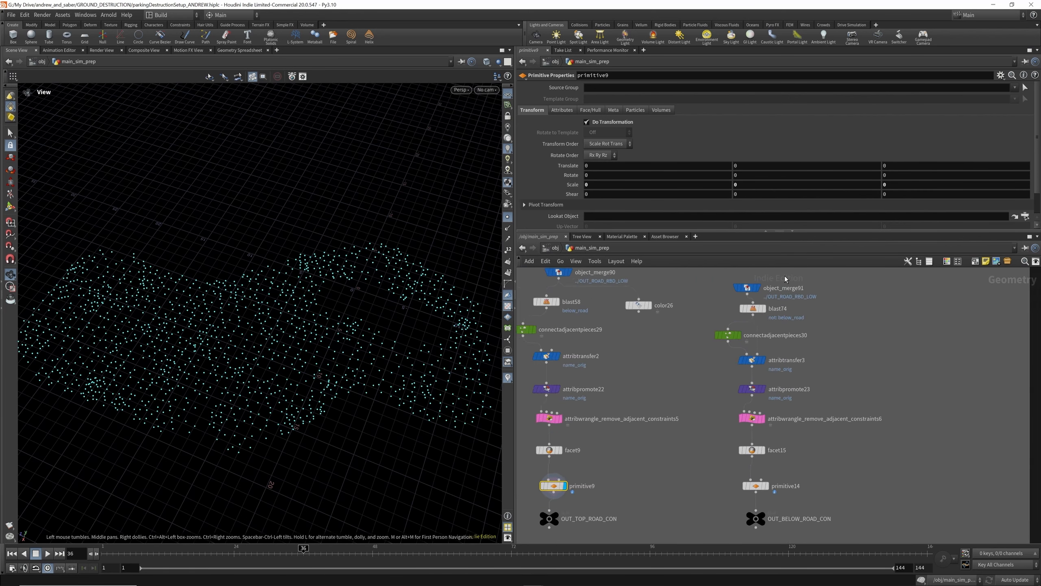
scroll(785, 276, up, 1)
click(737, 302)
scroll(736, 302, down, 6)
scroll(654, 435, up, 5)
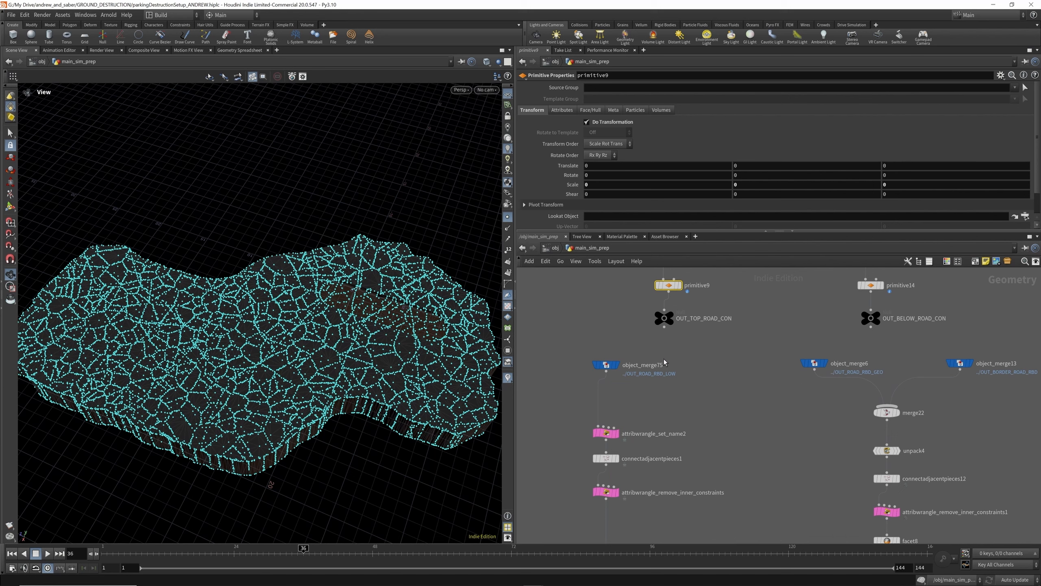
Display attribwrangle_remove_inner_constraints and examine its VEX code comparing the split piece names.
scroll(665, 361, down, 4)
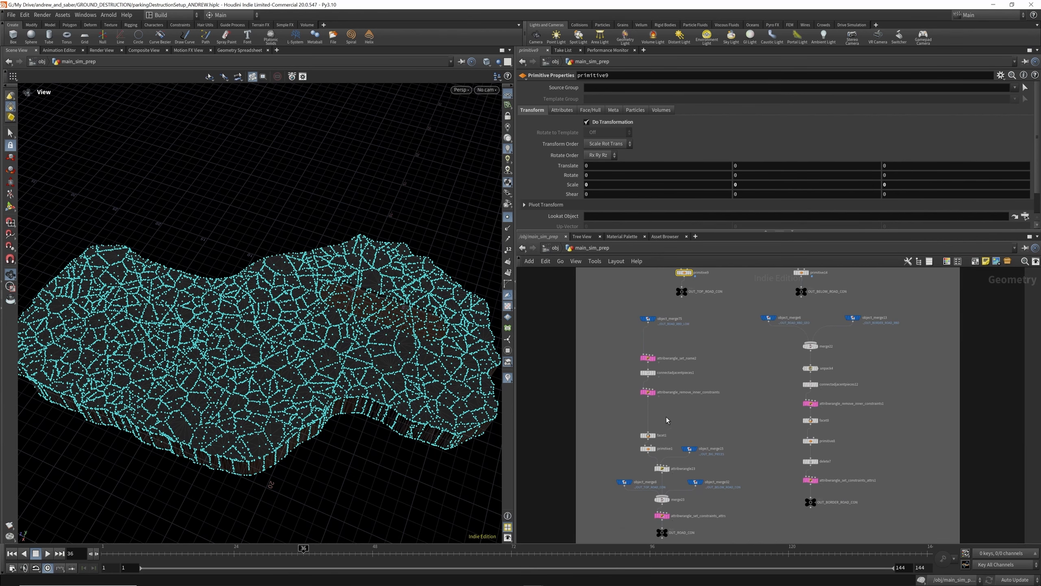
scroll(657, 449, up, 3)
click(651, 348)
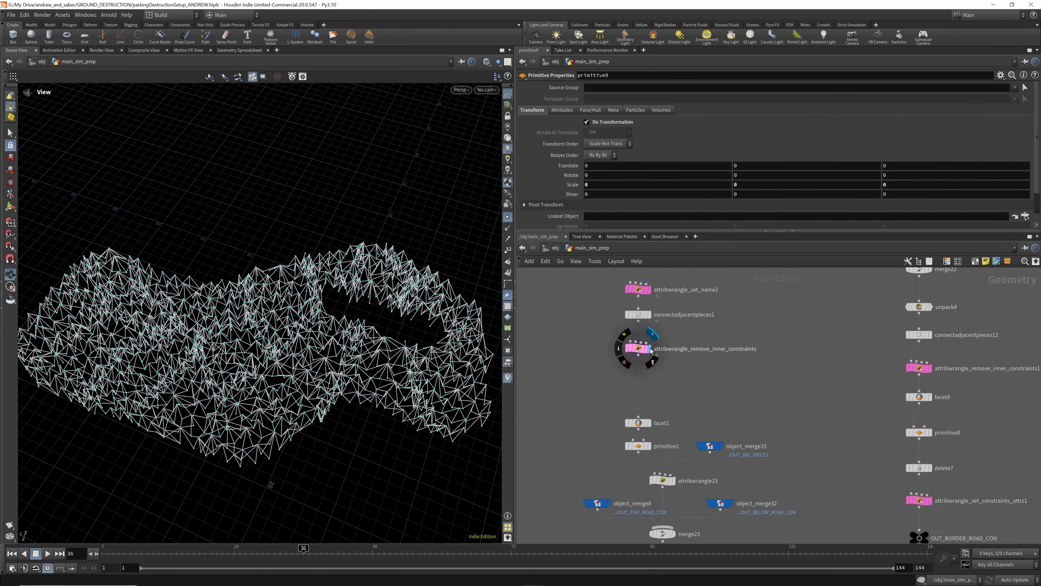
scroll(664, 369, down, 3)
scroll(665, 370, up, 3)
click(665, 375)
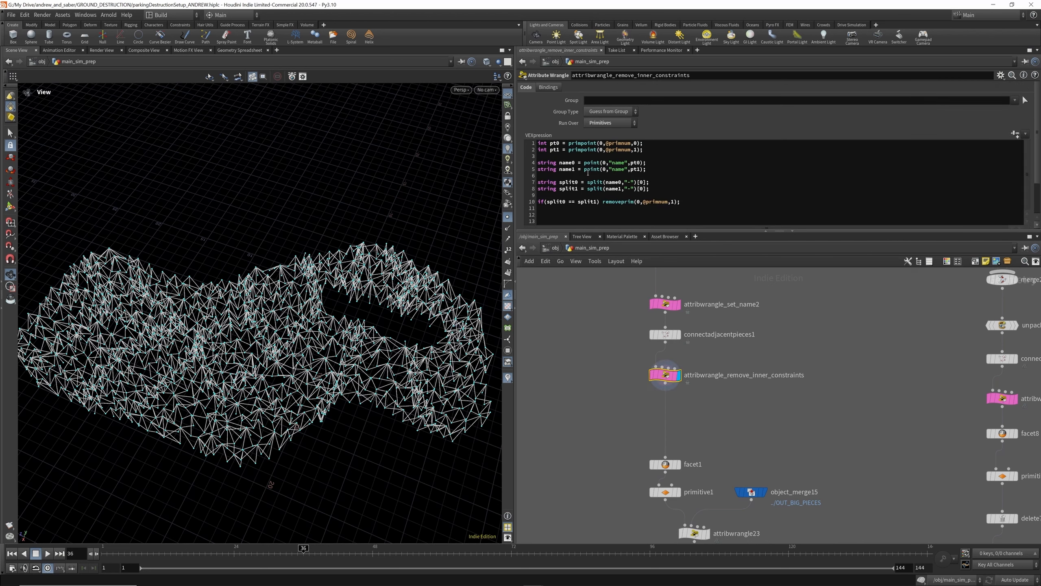
Temporarily set the comparison of split0 and split1 to != to view the inner constraints, and restore it to ==.
click(569, 202)
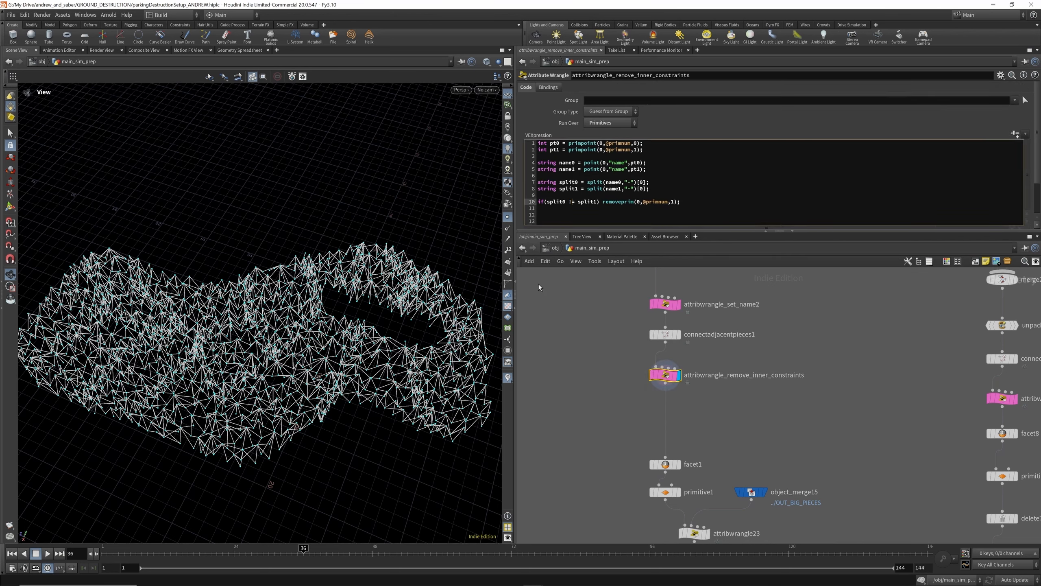
click(572, 204)
key(Delete)
text(=)
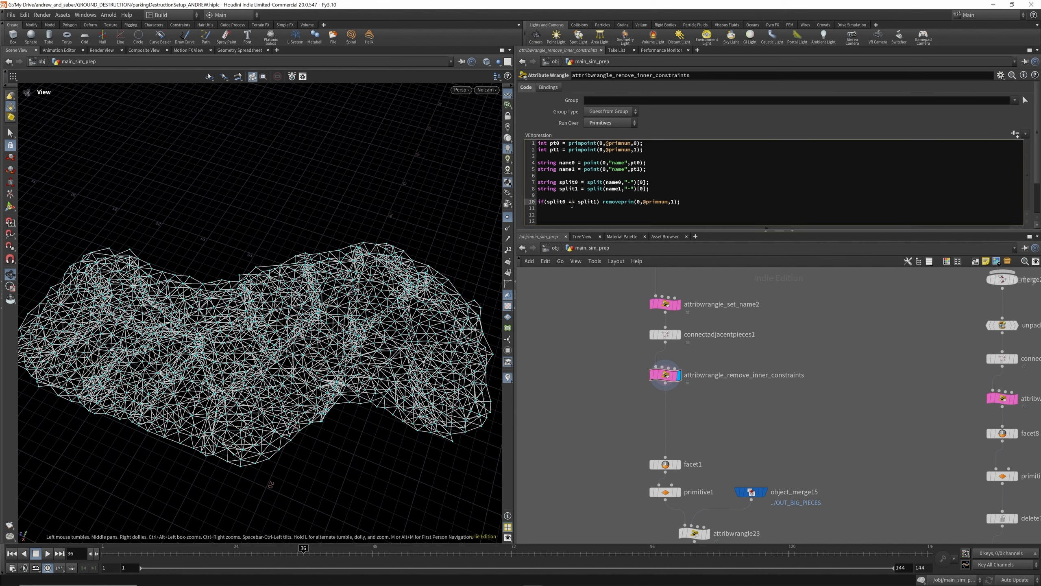
Examine the VEX code of attribwrangle_set_name2 that prefixes each name with the first part of name_orig.
mouse_move(663, 371)
scroll(663, 371, down, 3)
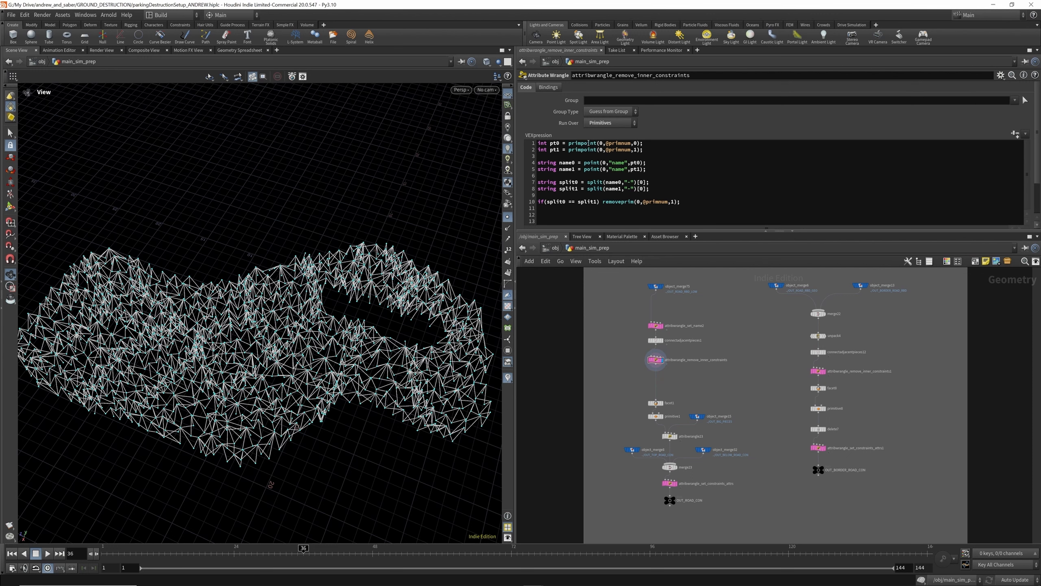
scroll(656, 326, up, 3)
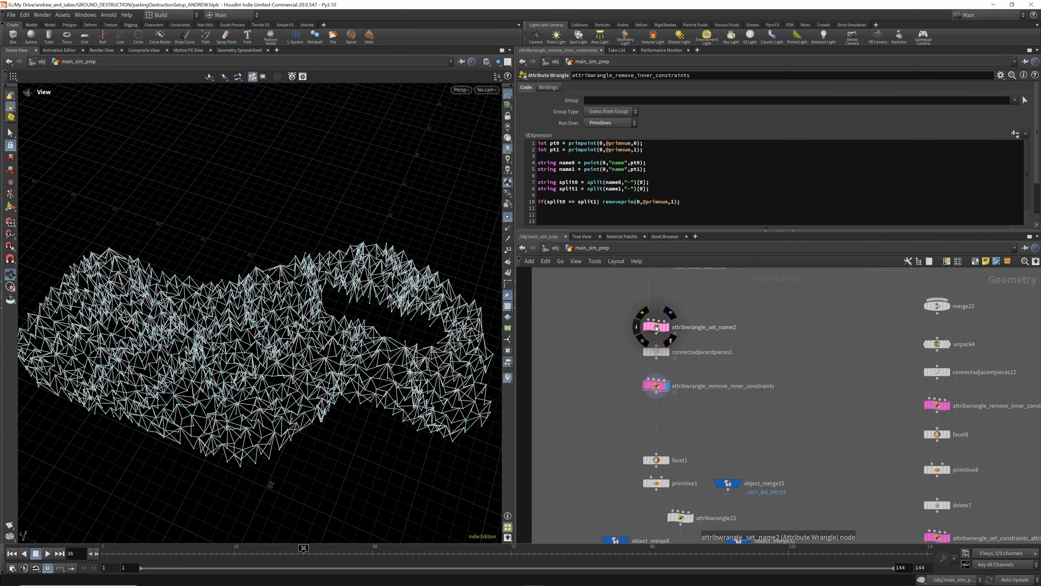
click(656, 326)
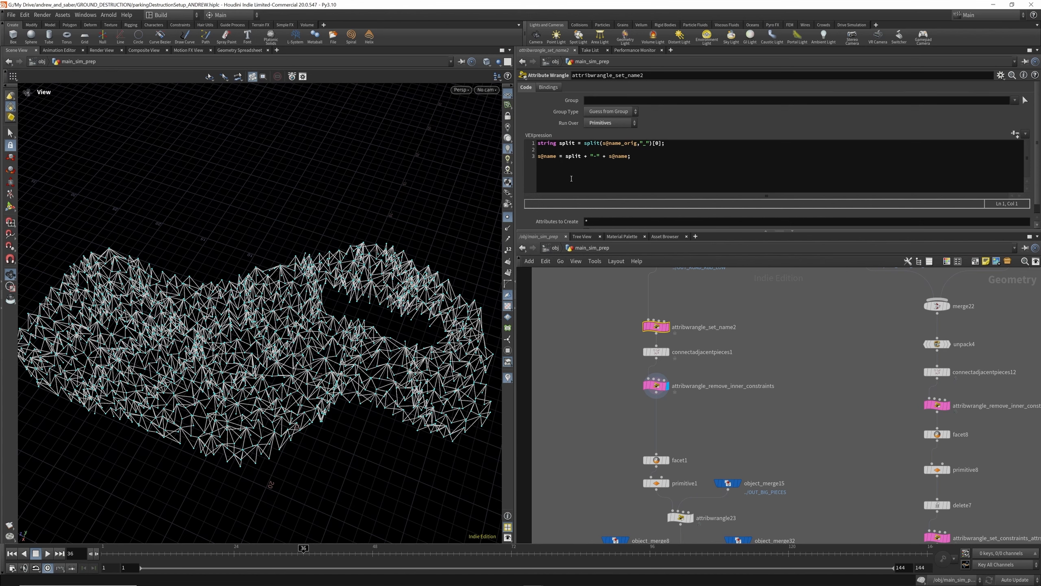
Revisit the VEX code of attribwrangle_remove_adjacent_constraints5 to compare it with the inner-constraint removal.
scroll(670, 361, down, 6)
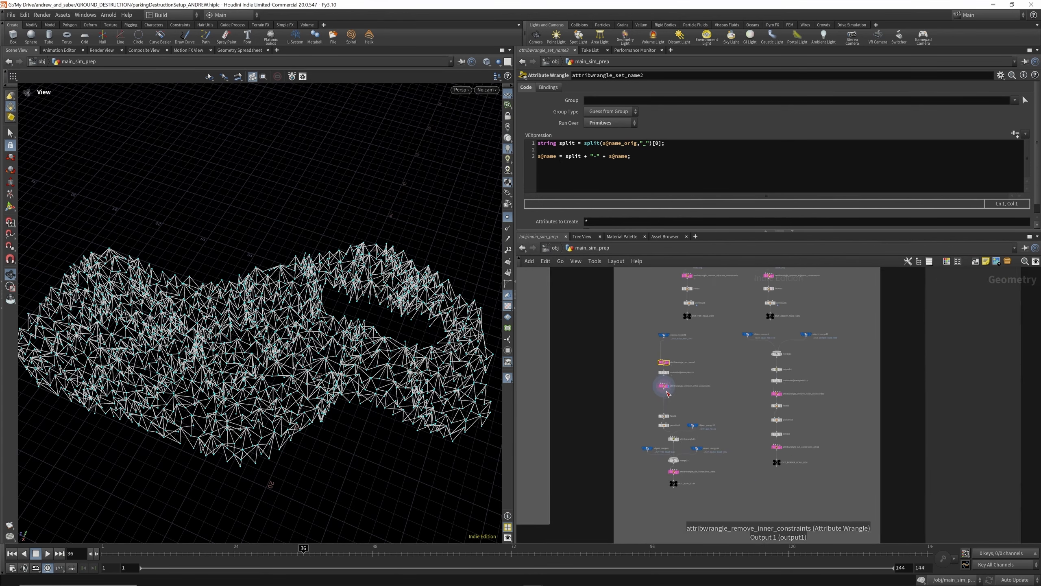
scroll(671, 390, up, 5)
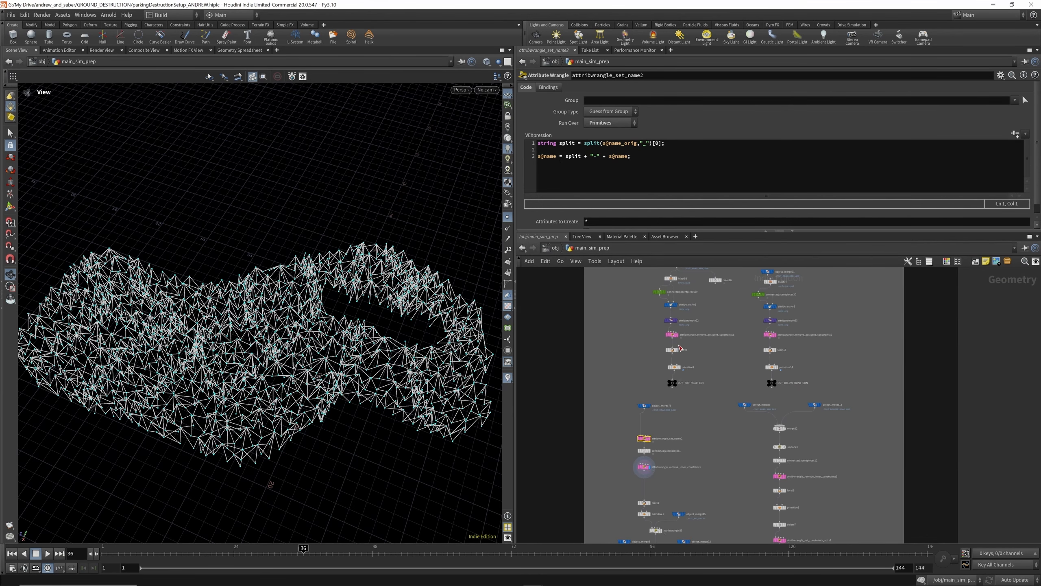
scroll(672, 335, up, 4)
click(671, 335)
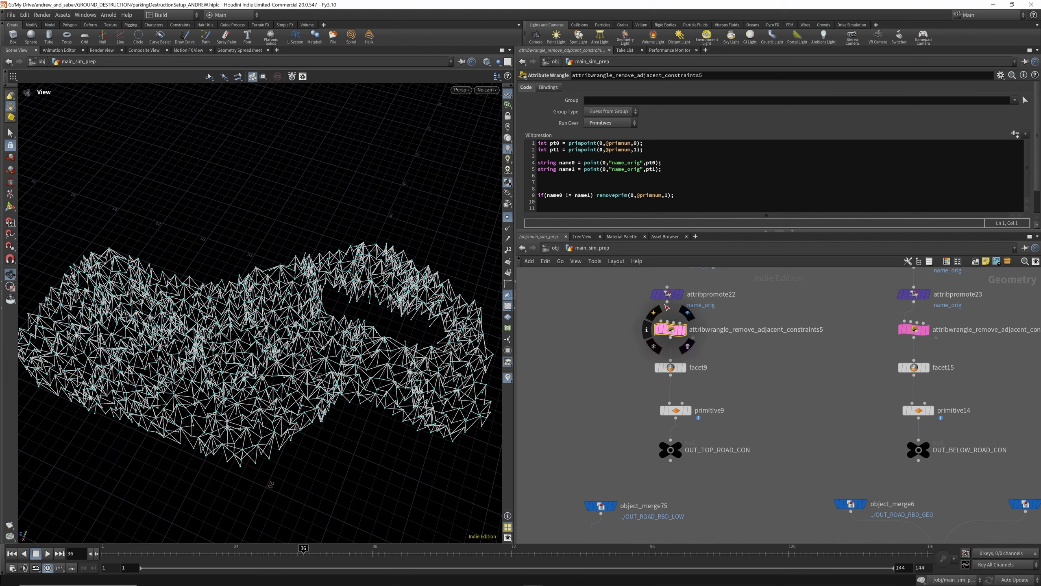
Review the attribtransfer2 and attribpromote22 settings for name_orig below connectadjacentpieces29.
scroll(666, 307, down, 3)
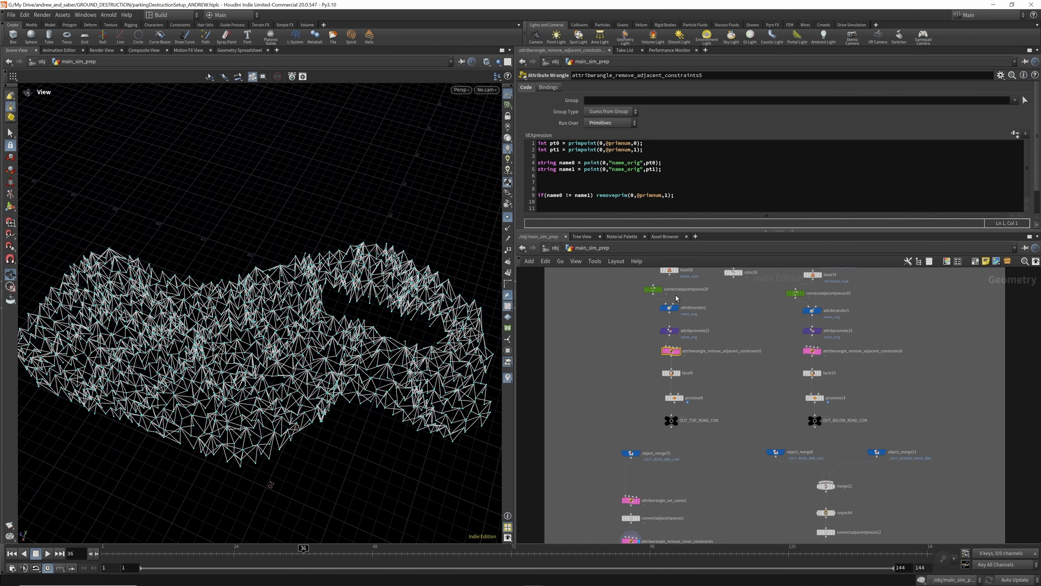
scroll(676, 298, up, 3)
click(668, 319)
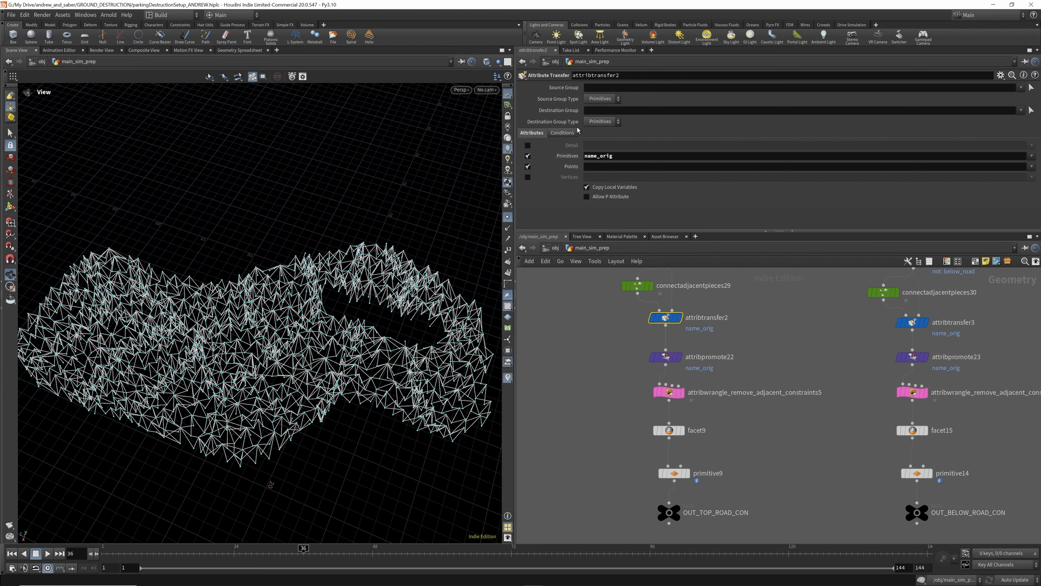
middle_drag(640, 286, 645, 326)
click(645, 326)
click(674, 358)
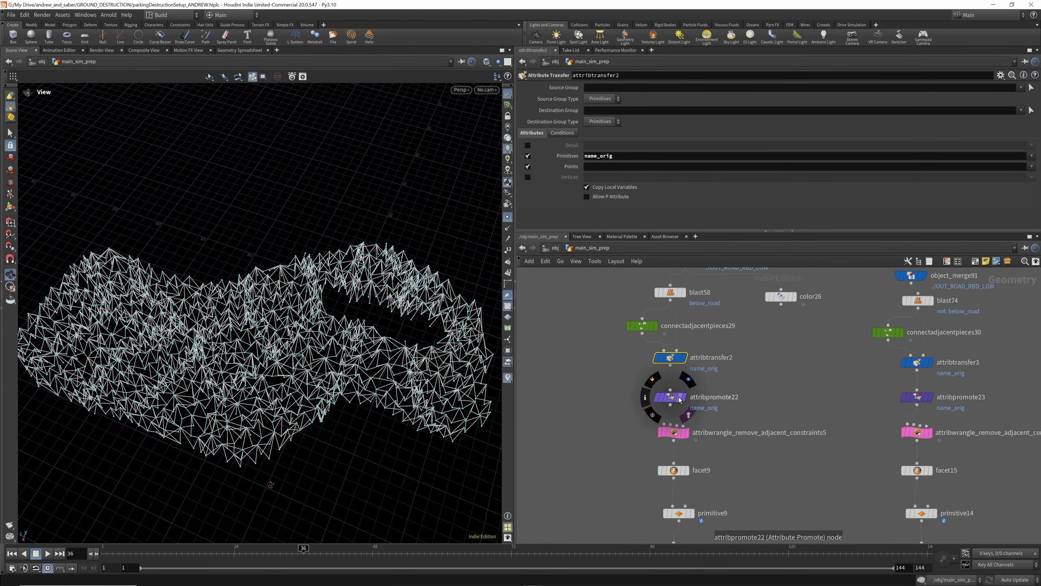
click(679, 398)
scroll(675, 375, down, 1)
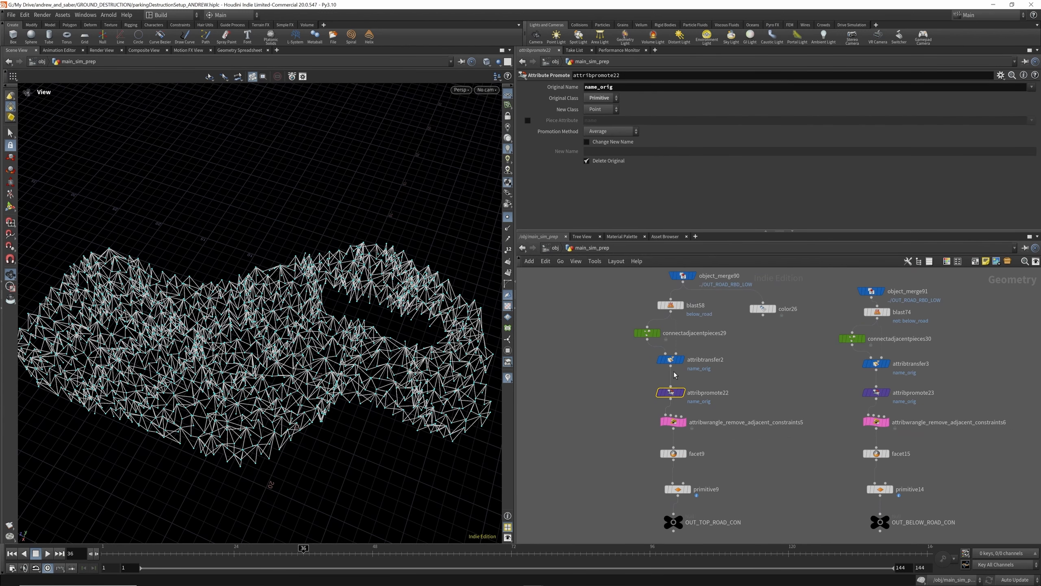
Display OUT_BORDER_ROAD_CON to examine the constraint points along the road border.
scroll(675, 372, down, 6)
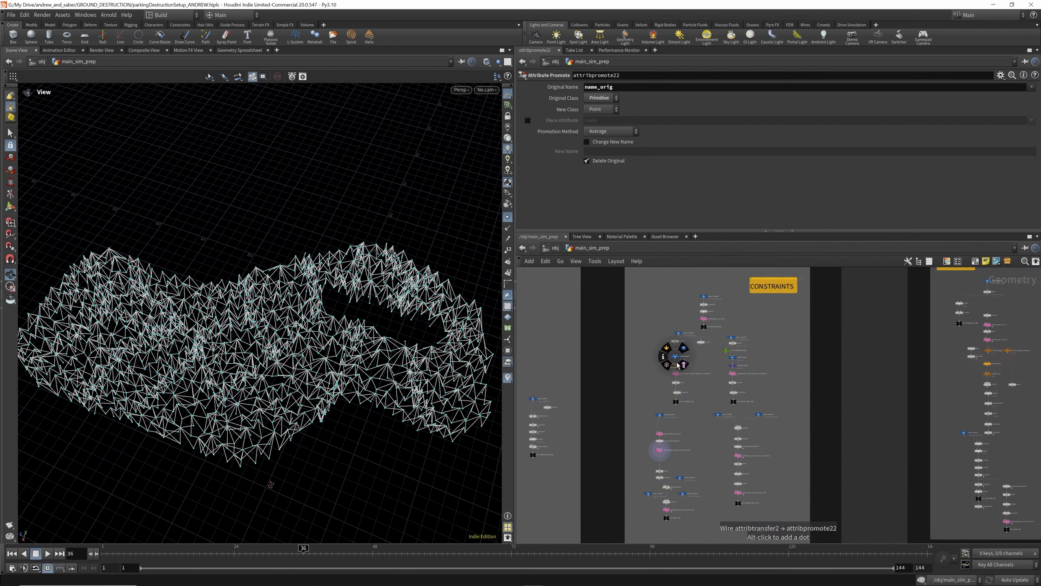
scroll(681, 449, up, 8)
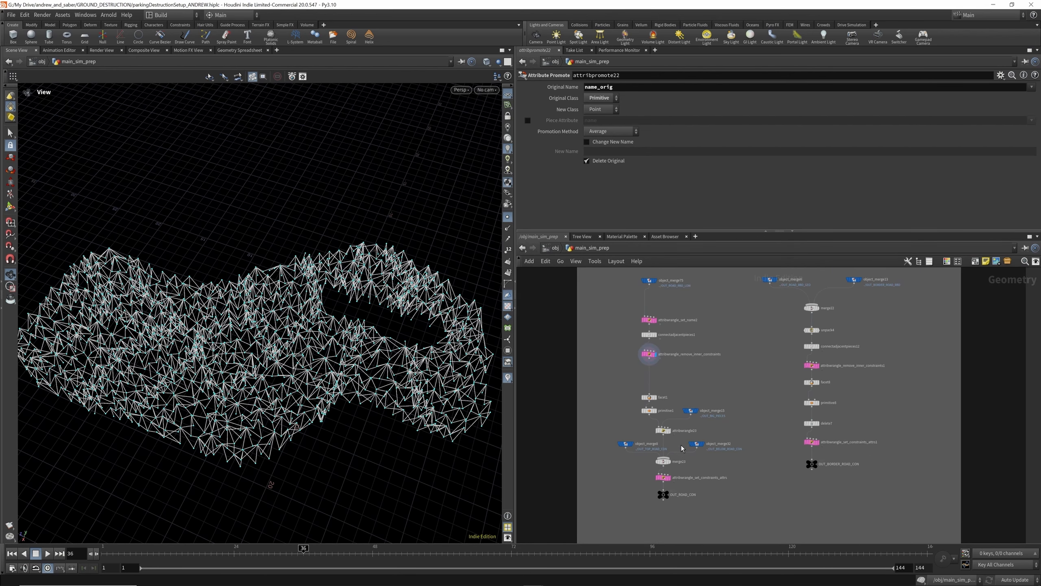
scroll(815, 462, up, 3)
click(815, 464)
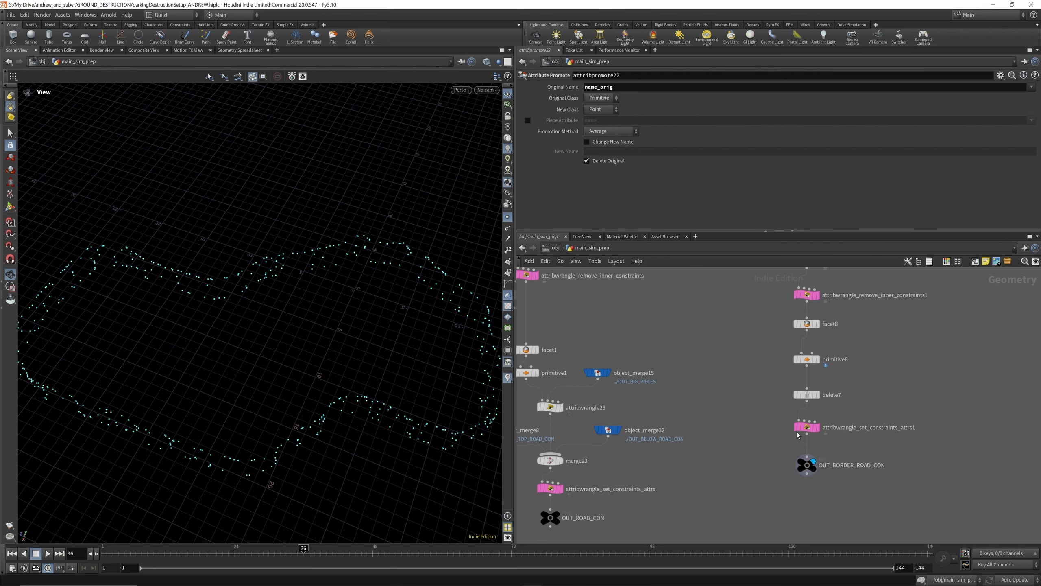
drag(294, 329, 295, 290)
Display OUT_ROAD_CON to examine the merged road constraints from the top, below and inner branches.
scroll(672, 410, down, 2)
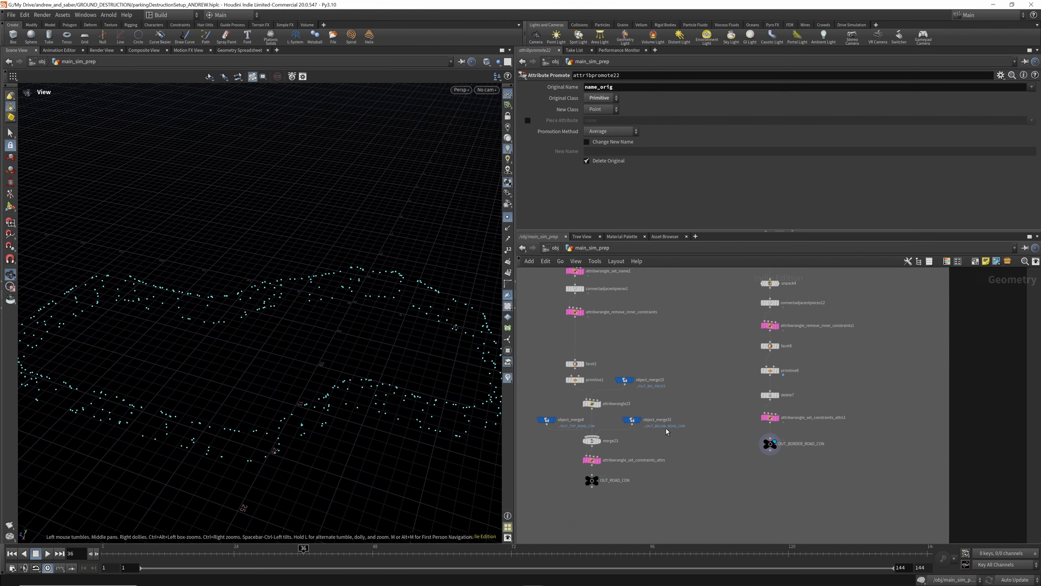
scroll(596, 477, up, 4)
click(592, 476)
drag(325, 334, 309, 320)
scroll(664, 379, down, 6)
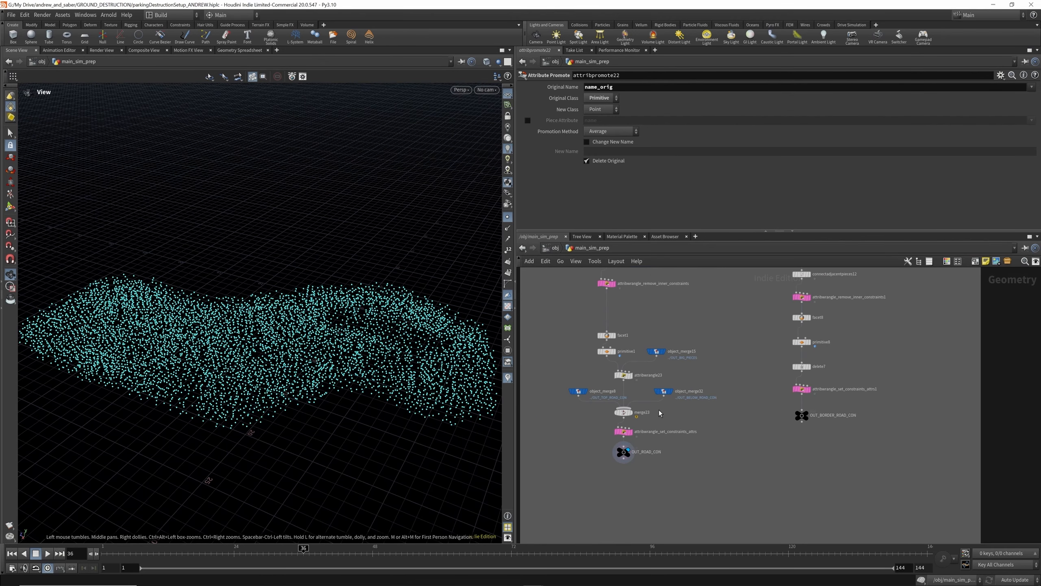
In GROUND_SIM.hiplc, display OUT_FULL_CON to view the combined sim constraints, and look over the object merges feeding merge1.
scroll(673, 363, down, 4)
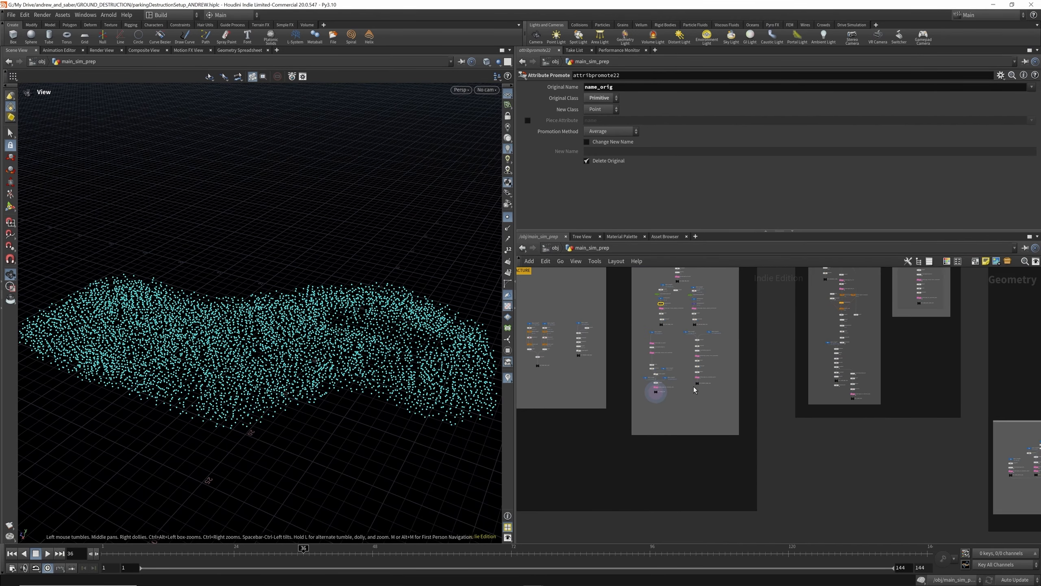
scroll(679, 320, up, 4)
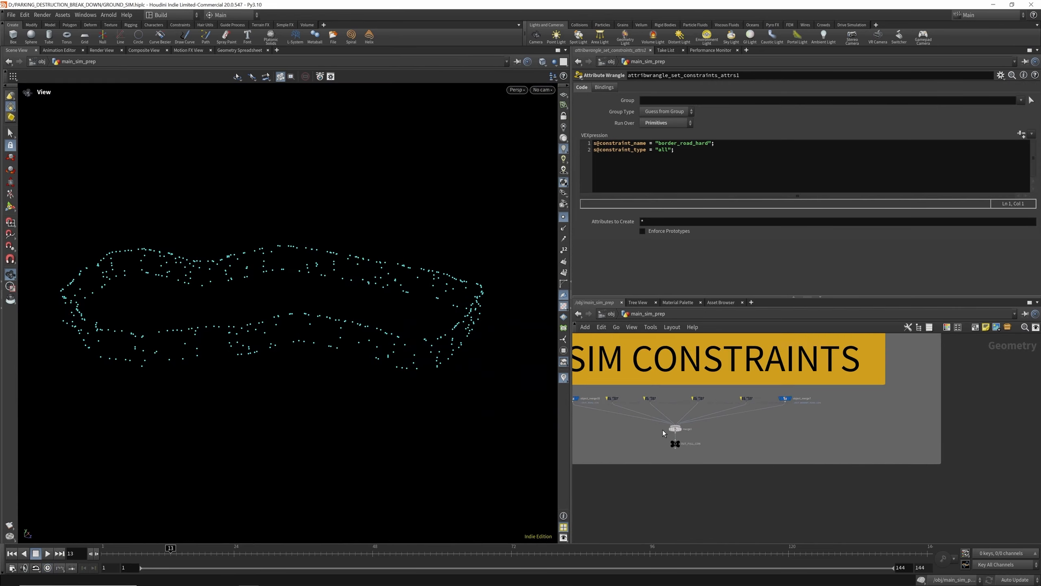
scroll(662, 430, up, 3)
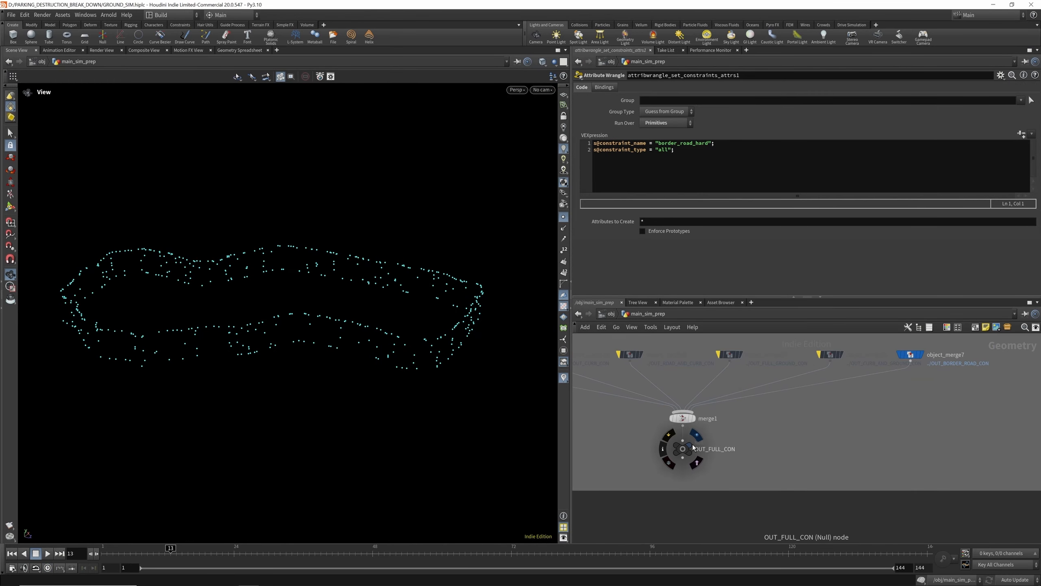
click(690, 445)
drag(396, 344, 413, 337)
scroll(735, 408, down, 3)
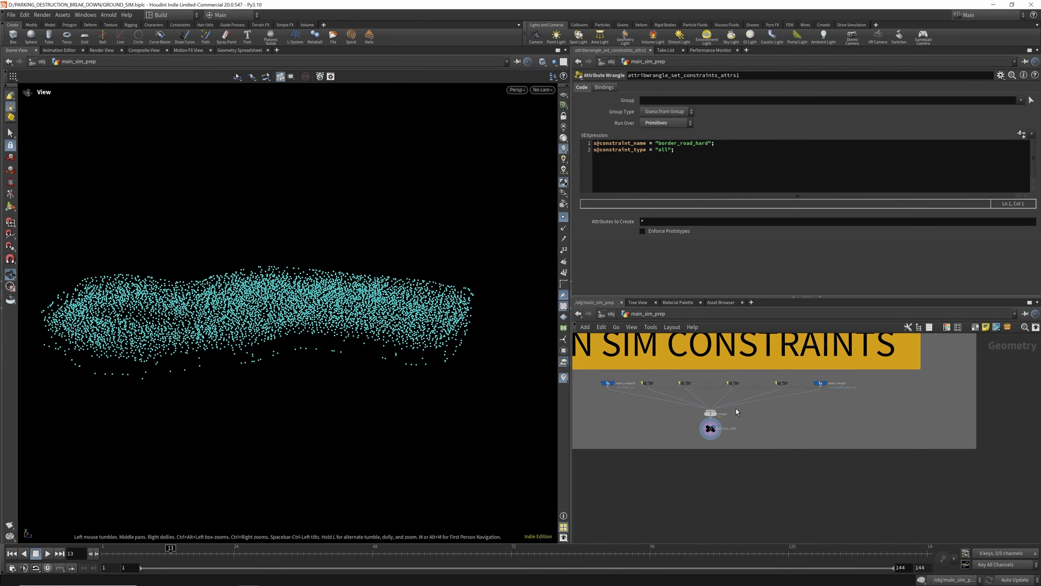
scroll(667, 386, up, 3)
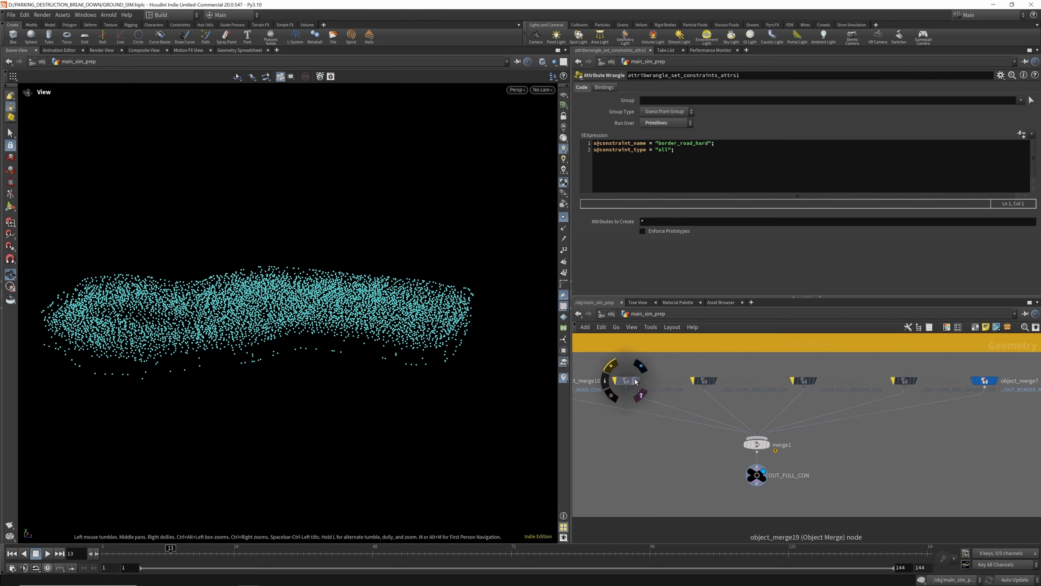
Rearrange the four middle object merges feeding merge1 in MAIN SIM CONSTRAINTS so they are spaced apart.
drag(625, 380, 638, 383)
drag(708, 380, 715, 382)
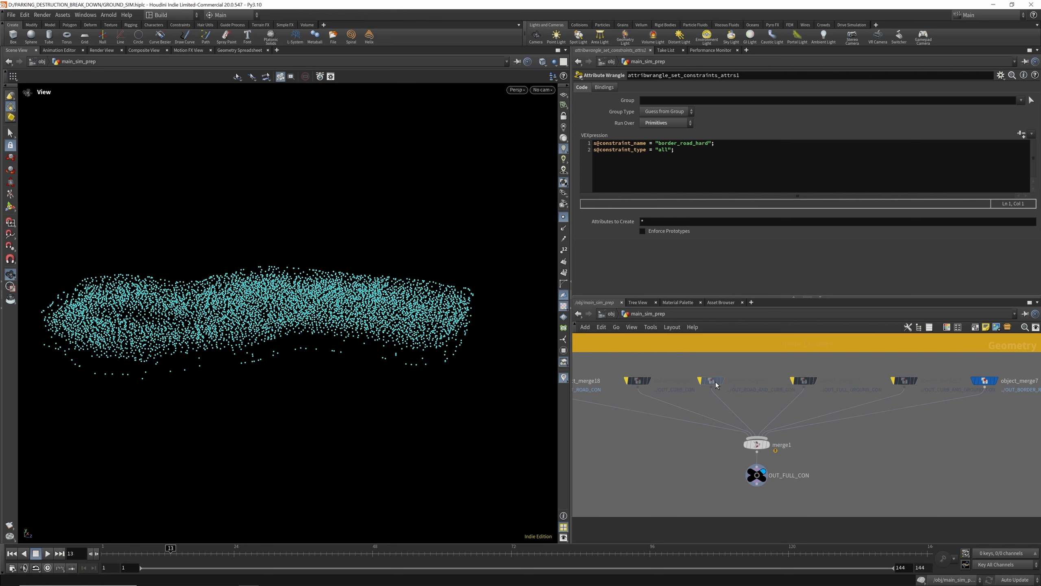
drag(802, 381, 793, 382)
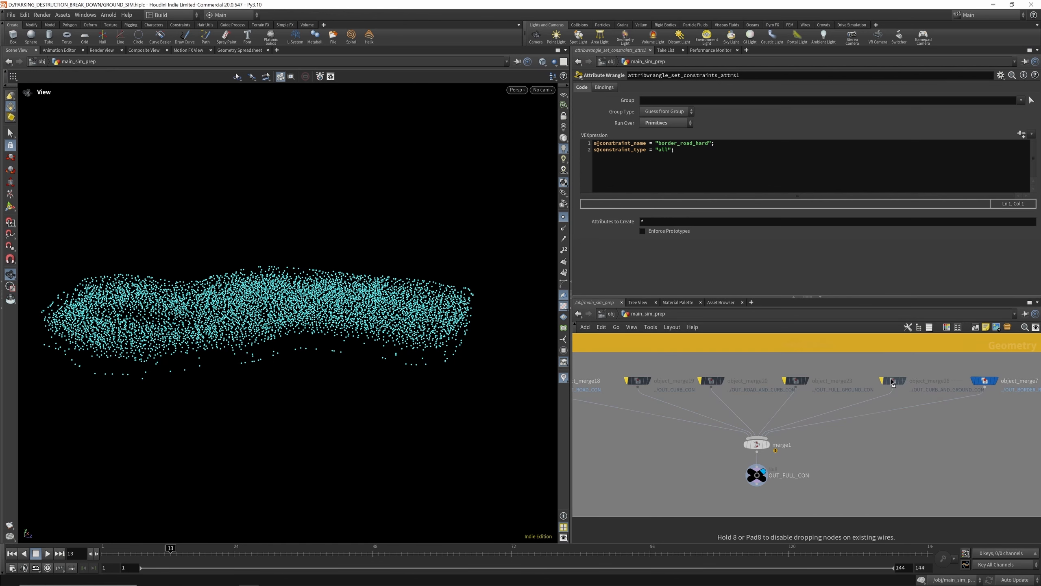
scroll(730, 375, down, 4)
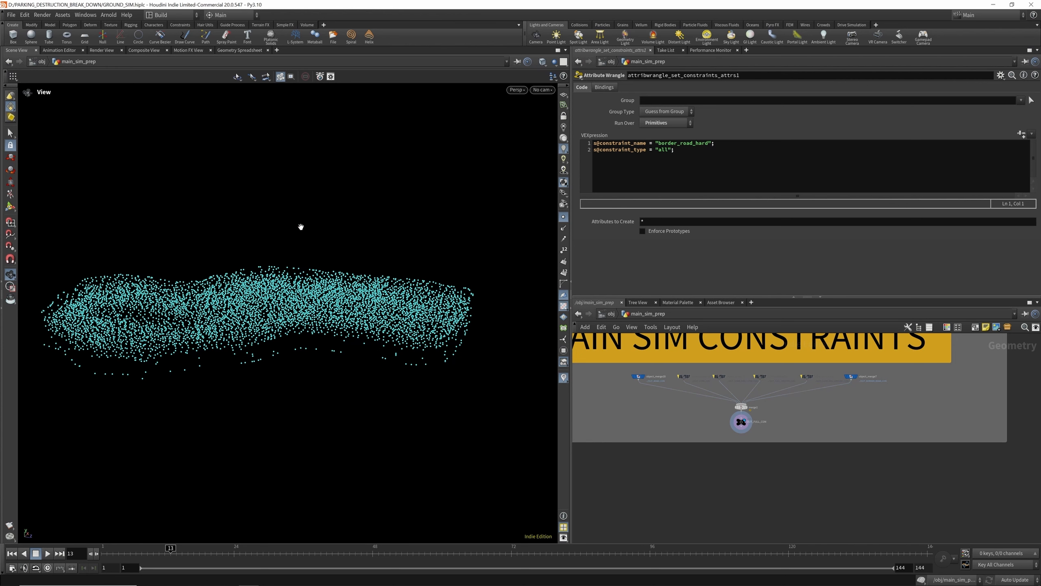
mouse_move(687, 380)
drag(364, 315, 333, 293)
Open dopnet5 in the MAIN SIM section and look over its PACKED OBJECTS and CONSTRAINTS groups.
scroll(723, 384, down, 4)
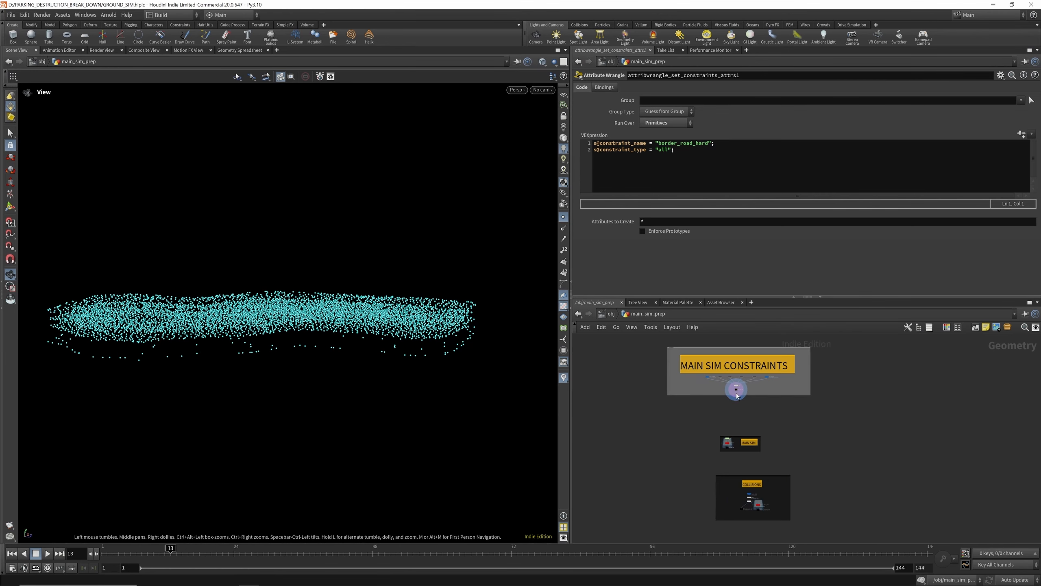
scroll(735, 439, up, 2)
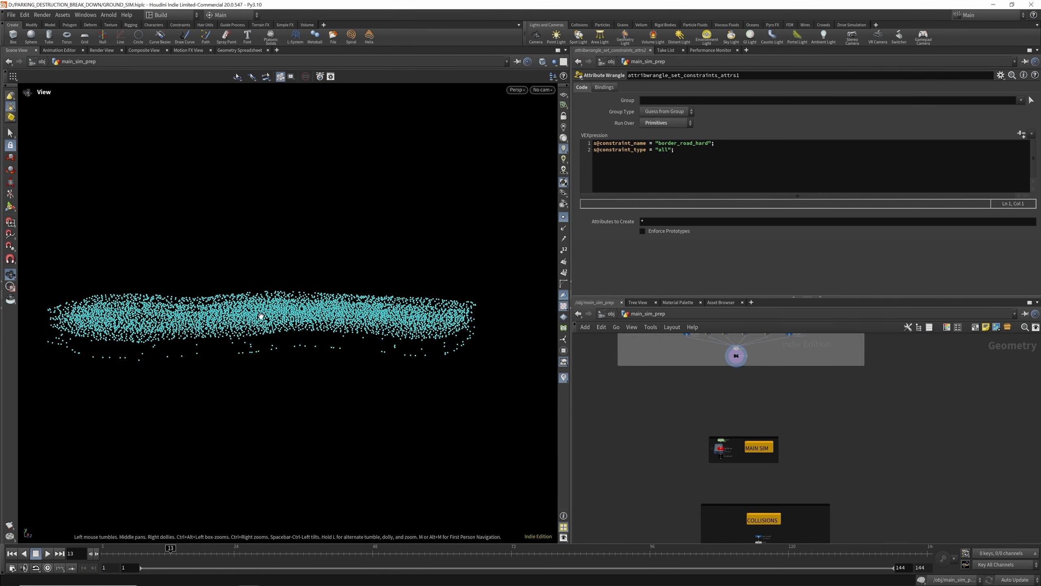
scroll(697, 443, up, 4)
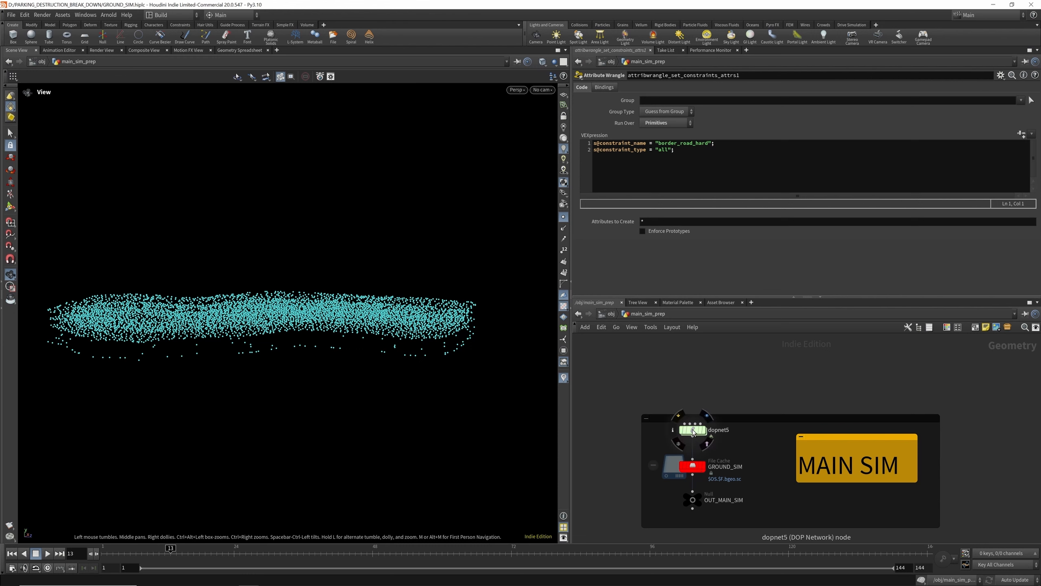
click(693, 430)
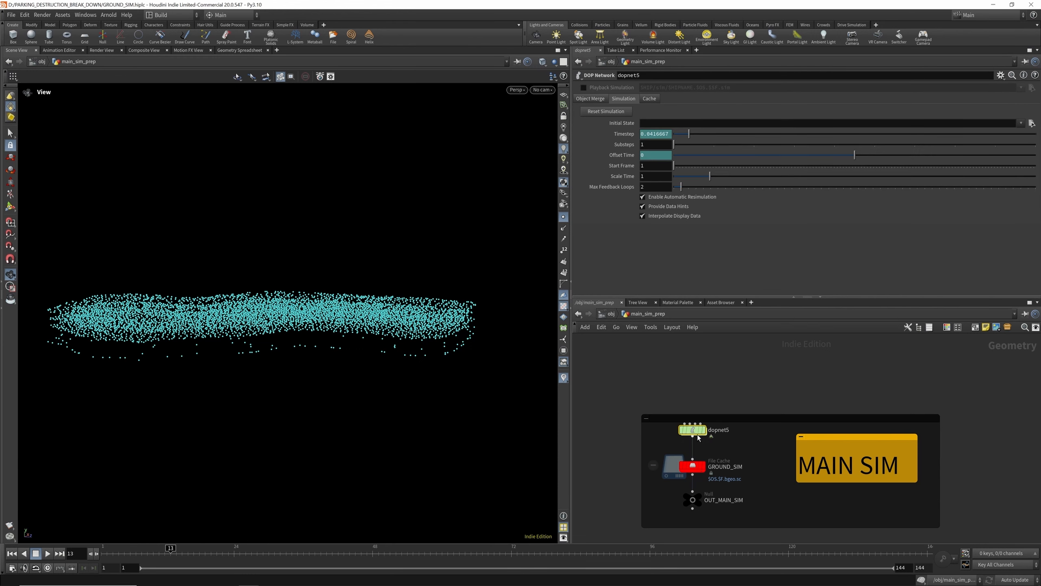
scroll(707, 440, down, 5)
scroll(707, 440, up, 5)
double_click(681, 379)
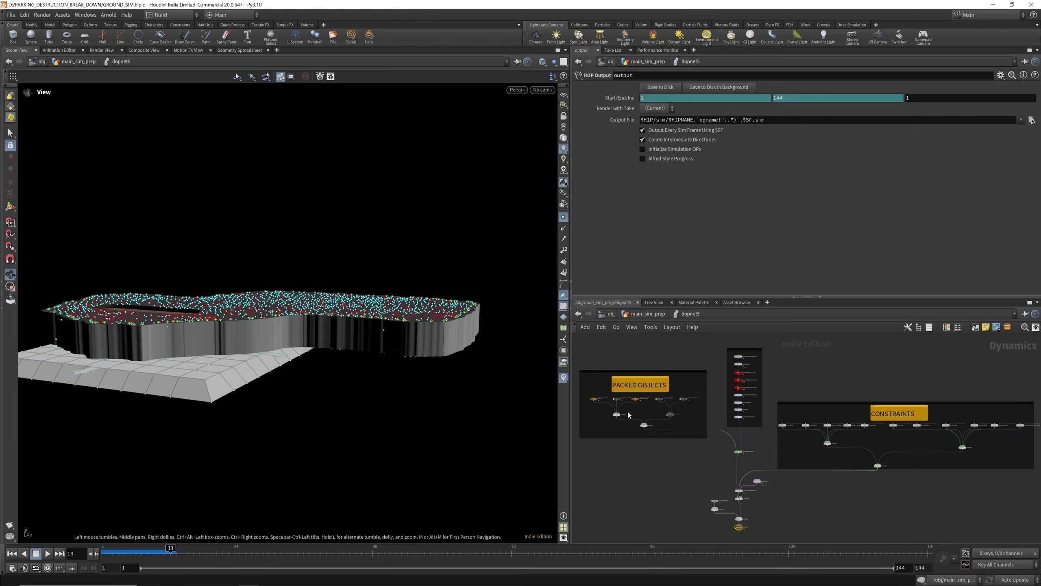
scroll(621, 405, up, 4)
scroll(637, 390, down, 5)
scroll(807, 405, up, 5)
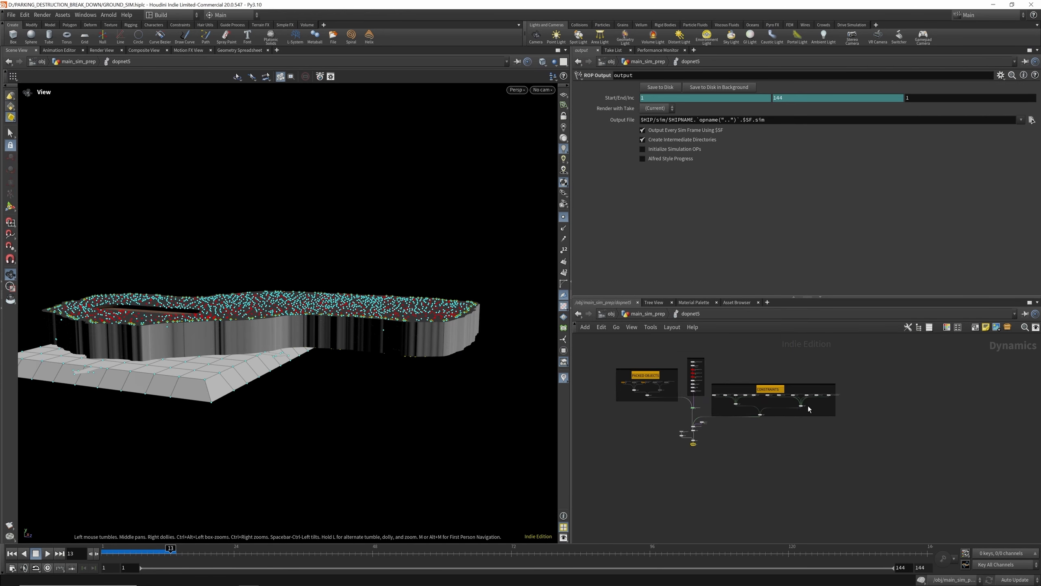
scroll(779, 392, down, 5)
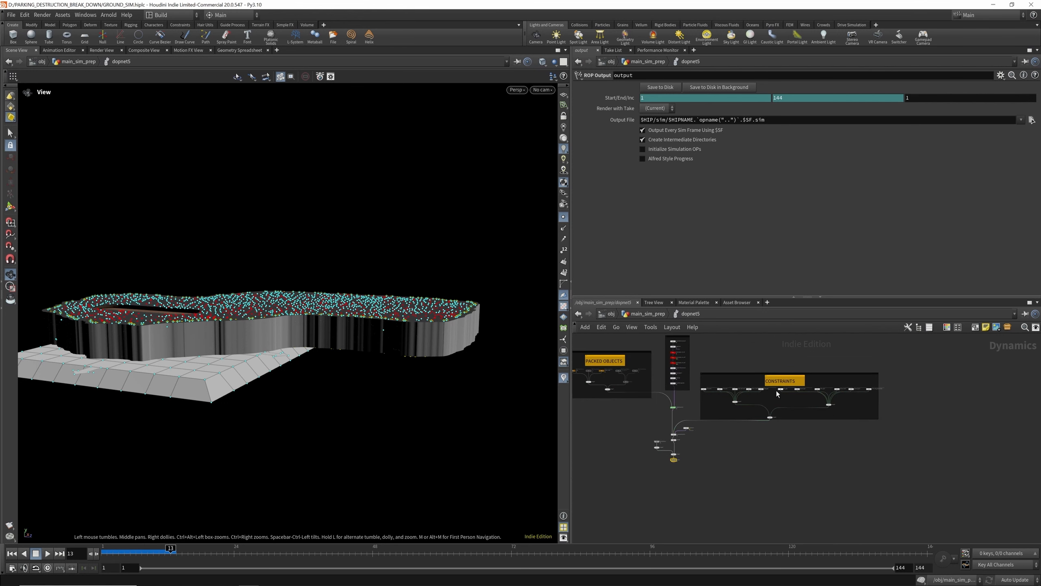
Return to main_sim_prep and review the object merges feeding OUT_FULL_CON alongside the constraint points.
key(u)
scroll(708, 440, down, 7)
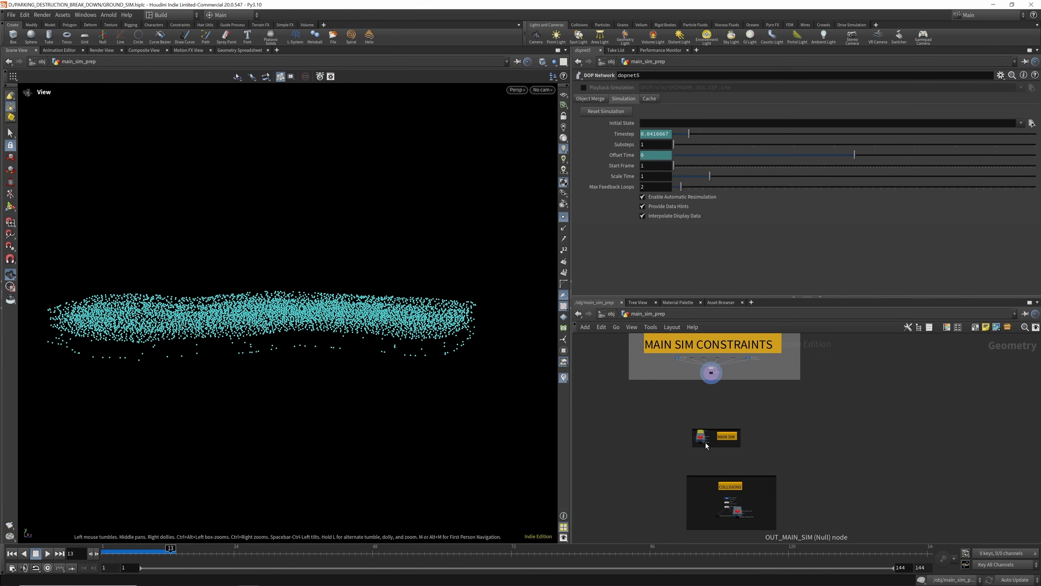
scroll(713, 399, up, 8)
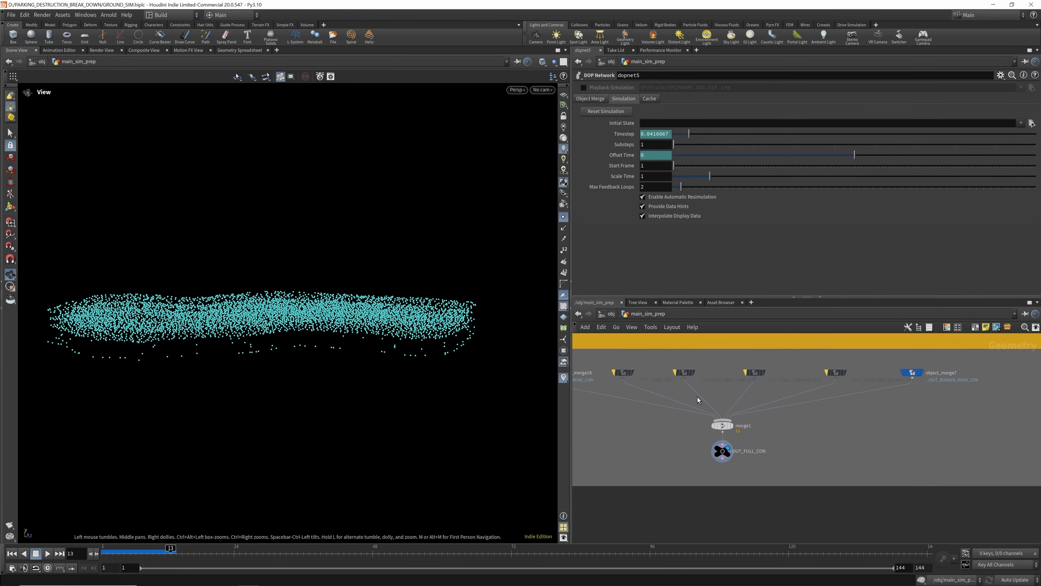
scroll(748, 459, down, 3)
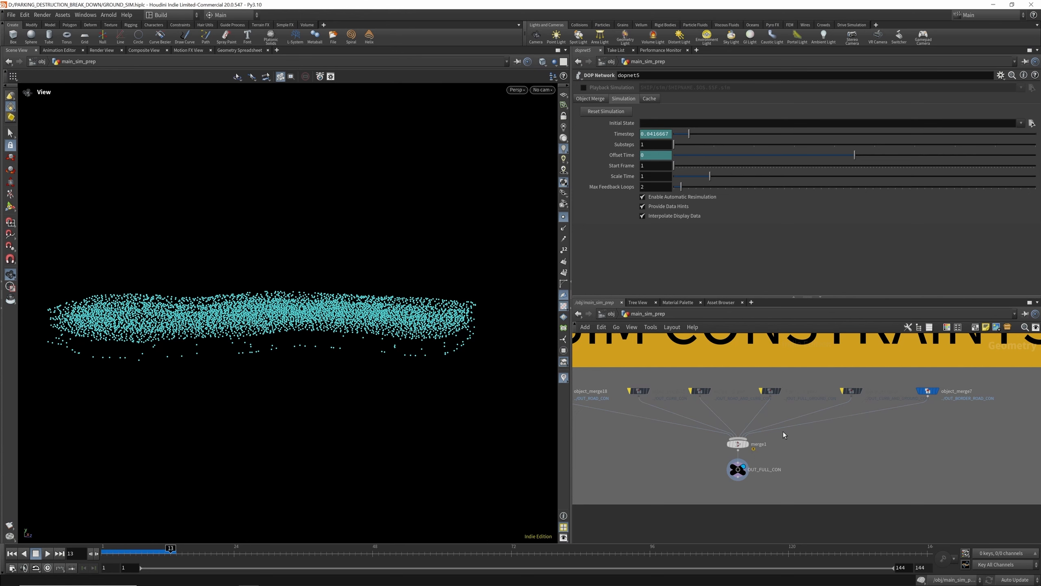
scroll(780, 433, down, 2)
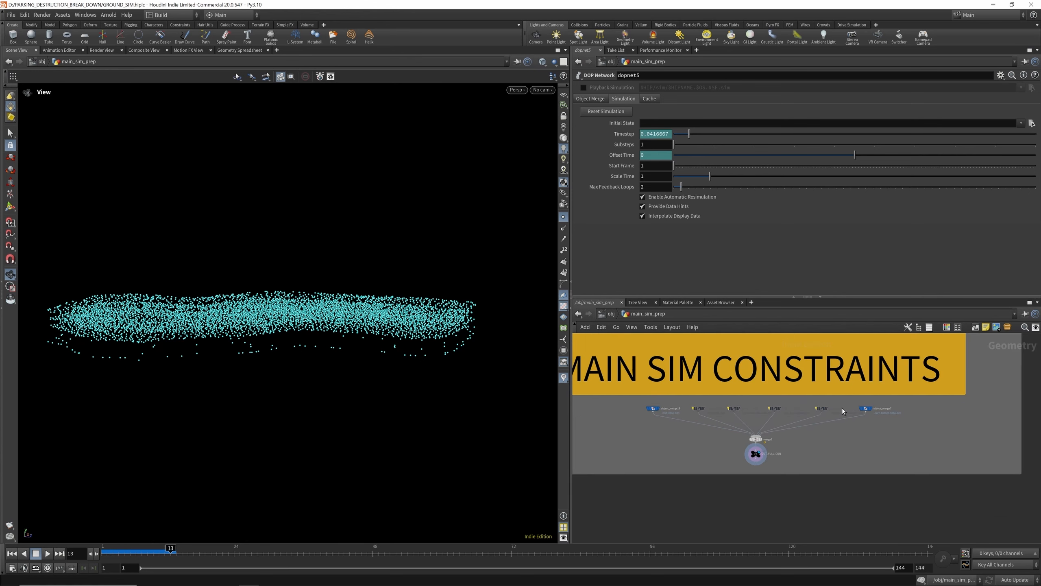
drag(356, 313, 337, 338)
Survey the main_sim_prep sections around MAIN SIM CONSTRAINTS, reopen dopnet5 and rewind the timeline to frame 1.
scroll(734, 414, down, 4)
scroll(728, 411, down, 3)
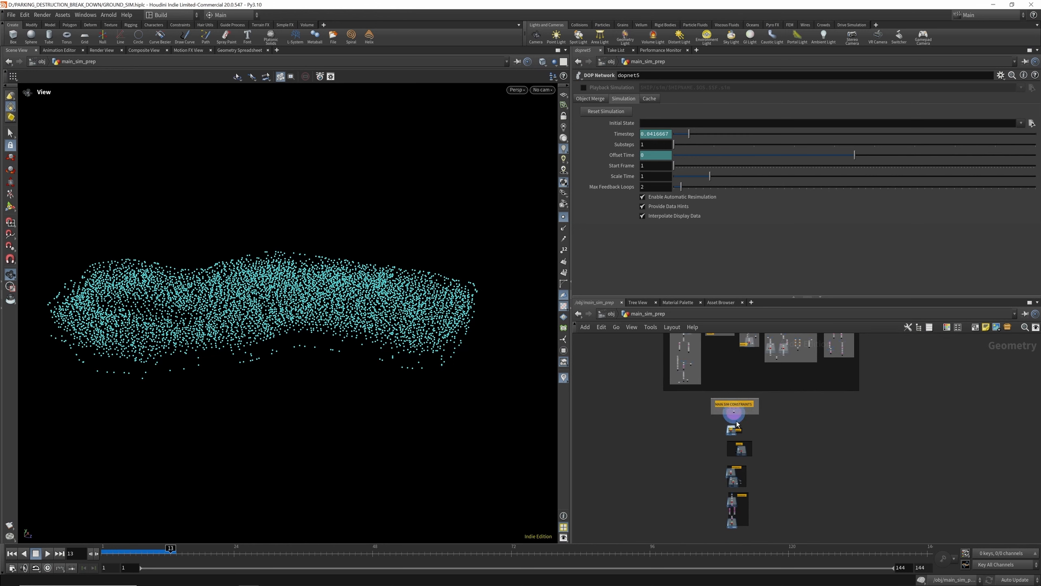
scroll(736, 424, up, 4)
scroll(781, 404, down, 5)
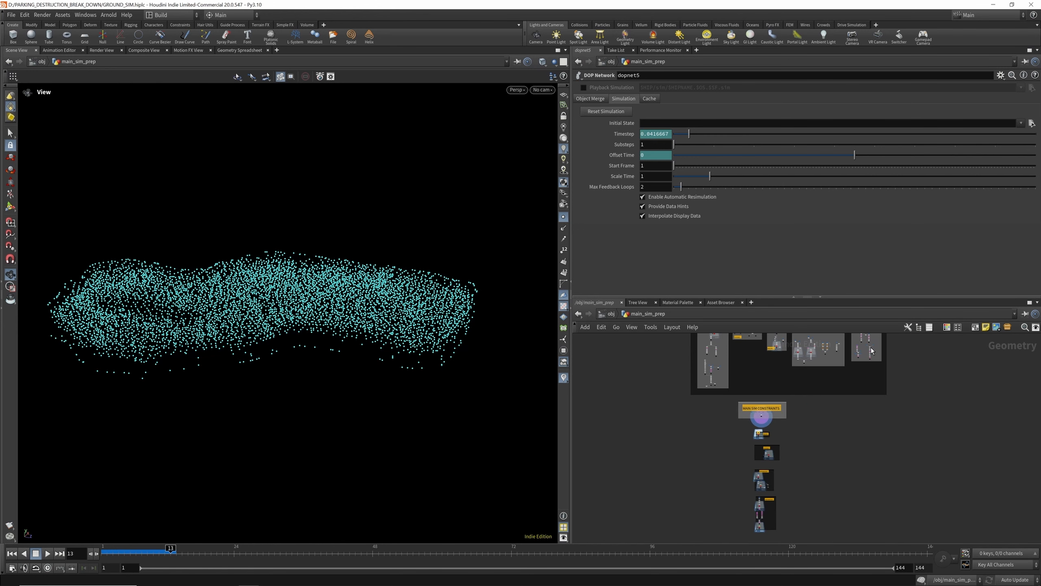
scroll(759, 412, up, 5)
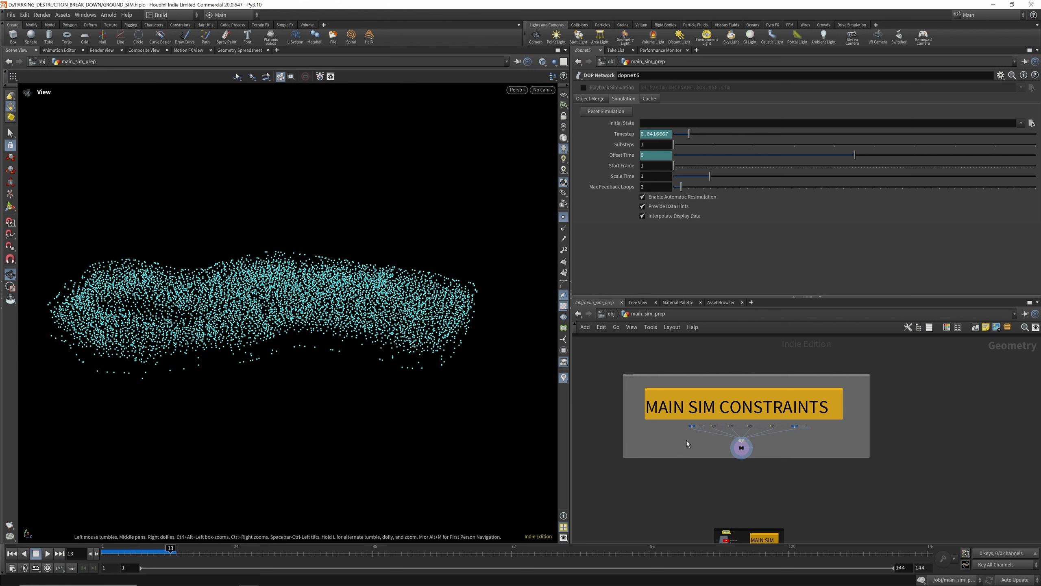
scroll(704, 390, down, 3)
scroll(722, 472, up, 5)
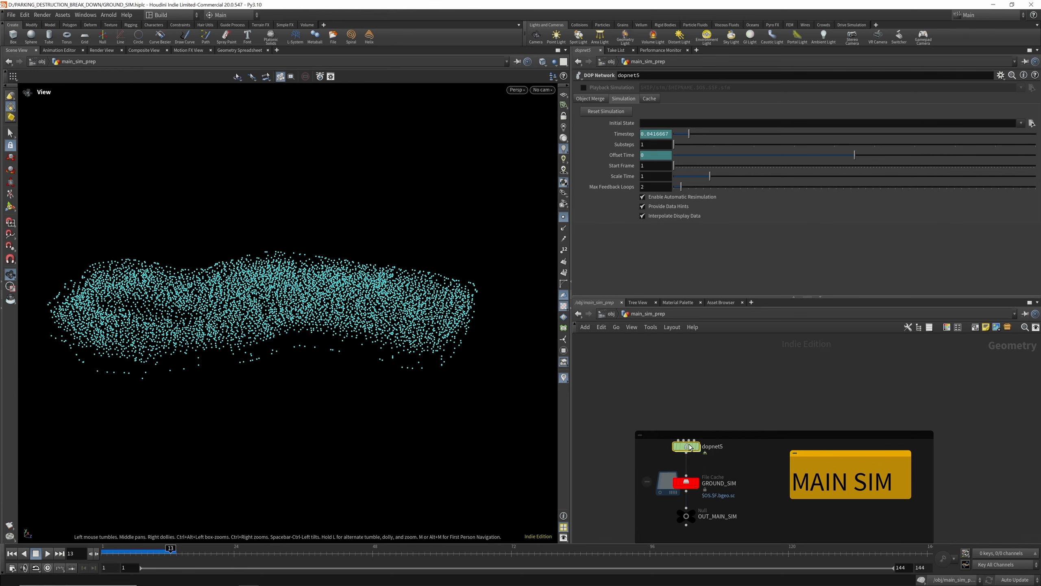
double_click(693, 450)
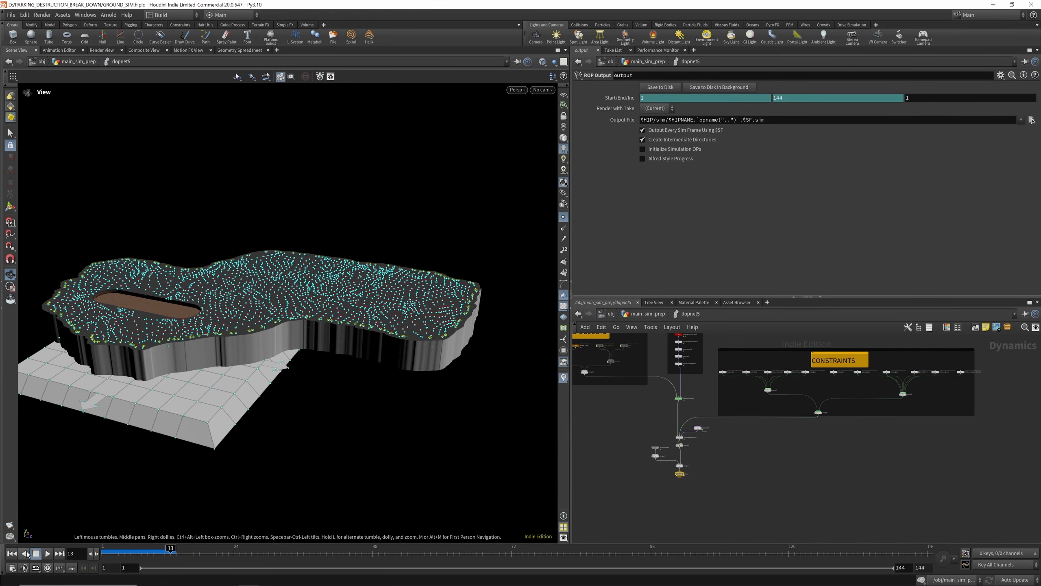
click(14, 553)
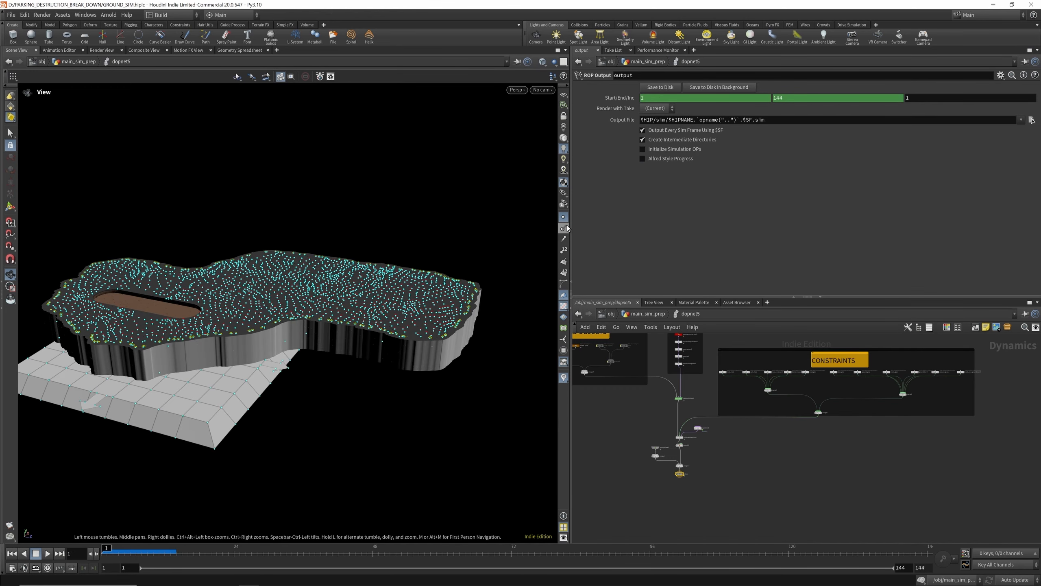
Display dopnet5 from main_sim_prep and play the ground simulation up to frame 57 to inspect the flying debris.
click(647, 313)
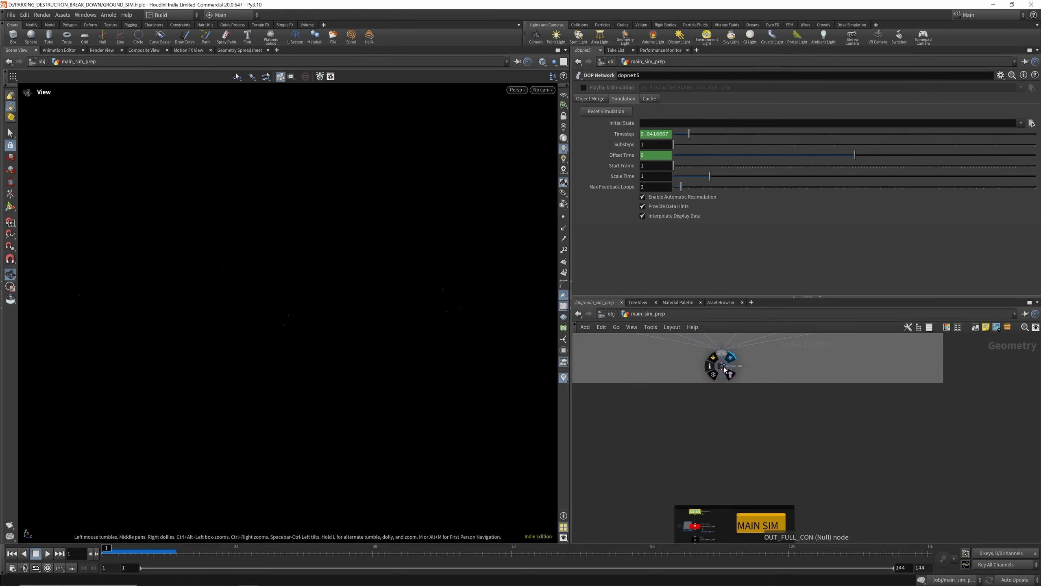
scroll(721, 371, up, 3)
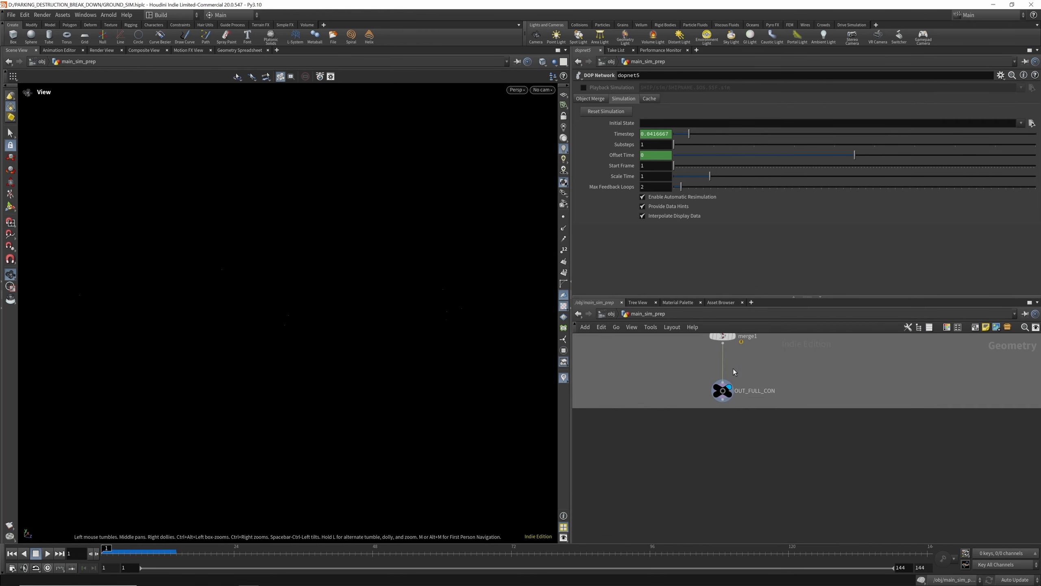
scroll(718, 365, down, 4)
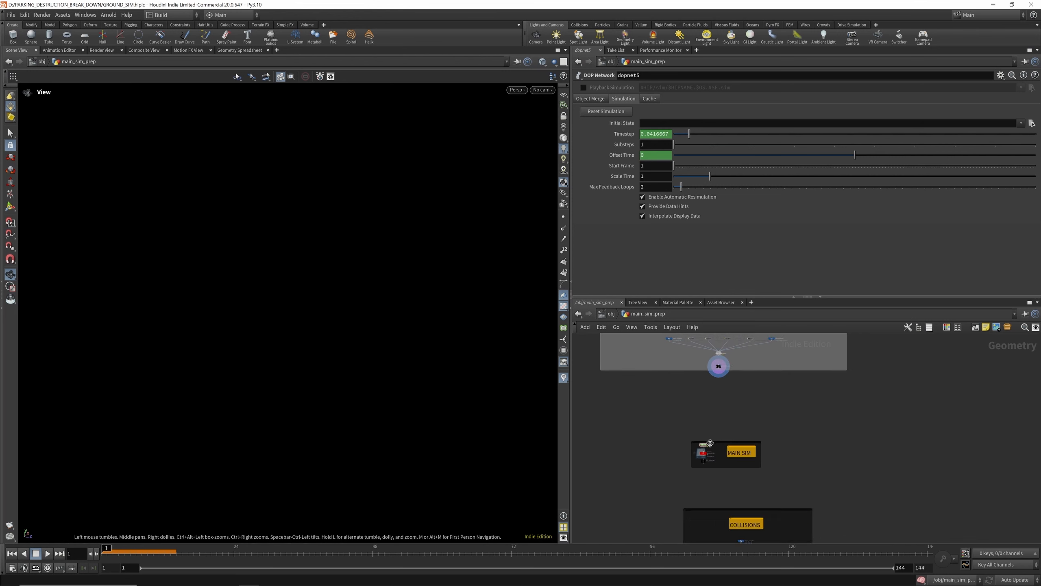
scroll(710, 444, up, 5)
click(699, 438)
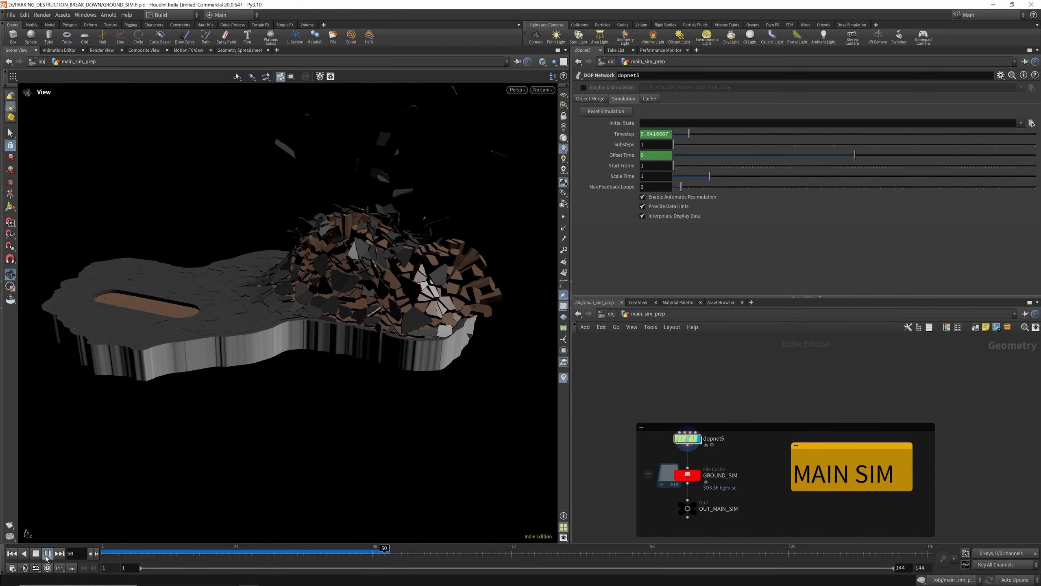
click(48, 554)
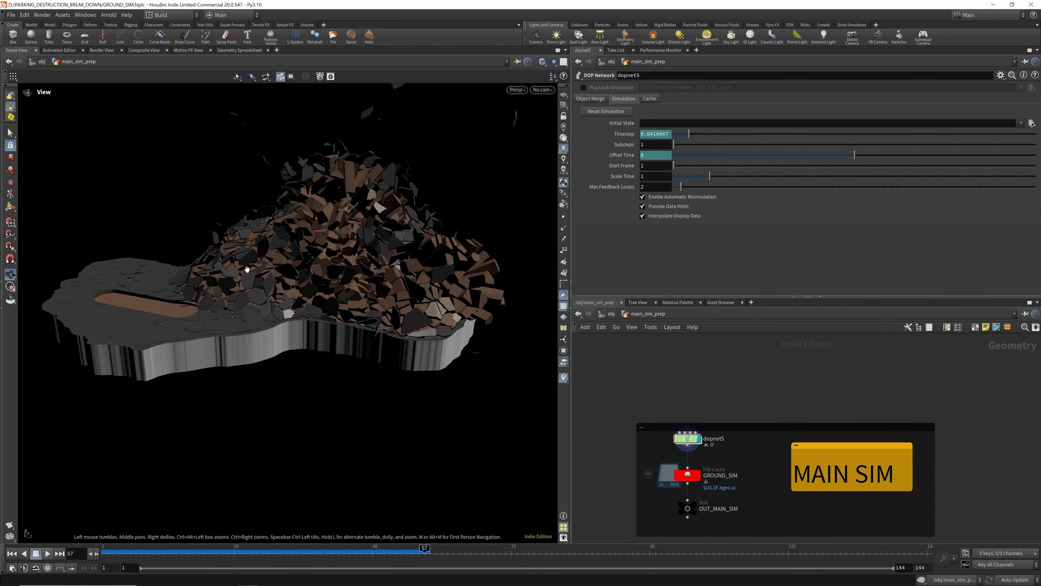
drag(288, 256, 310, 258)
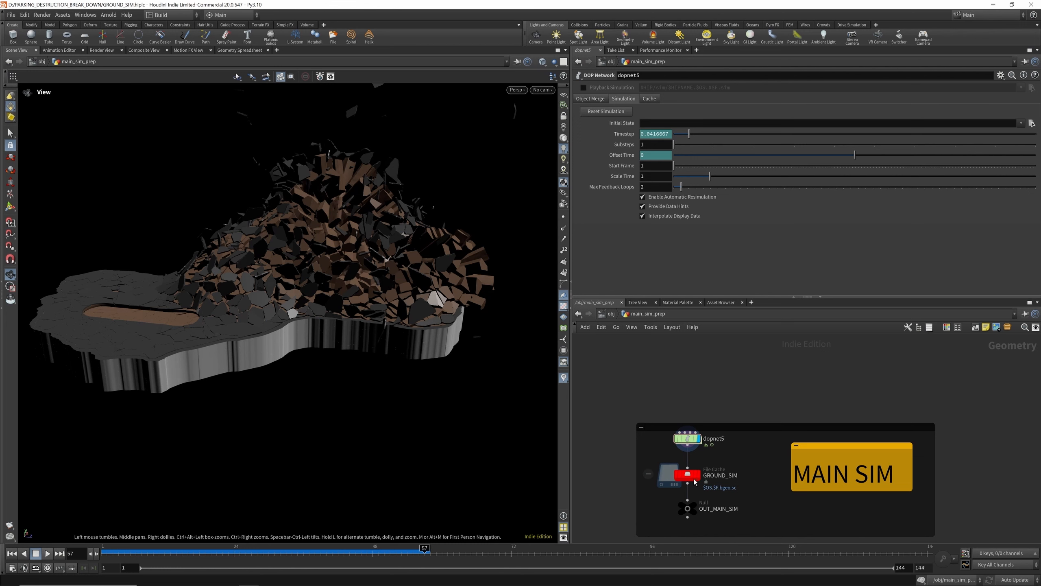
Look over merge1 above OUT_FULL_CON and replay the ground simulation from the first frame.
scroll(697, 480, down, 3)
scroll(707, 393, up, 5)
scroll(707, 393, up, 4)
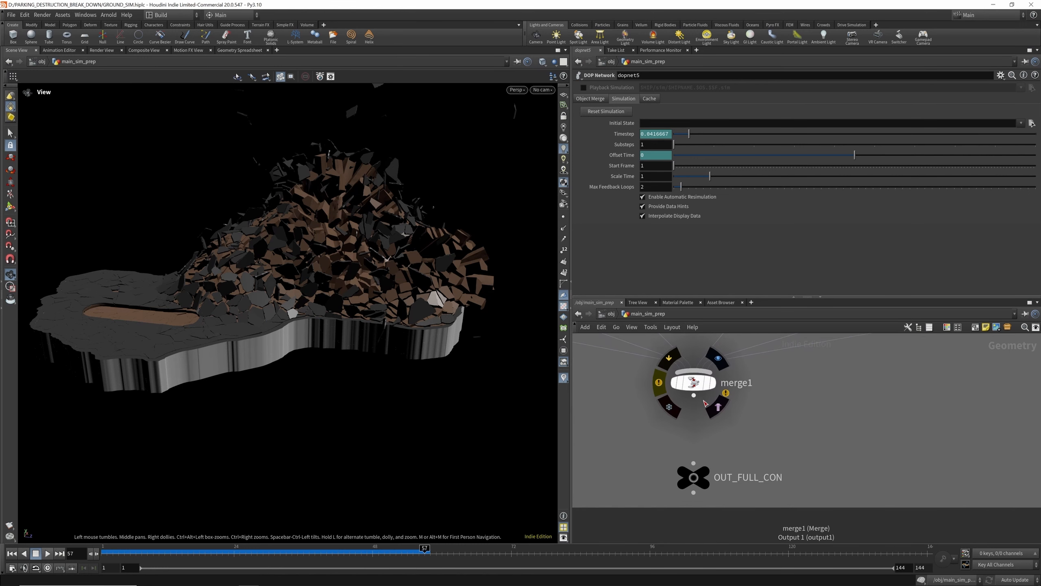
scroll(702, 413, down, 8)
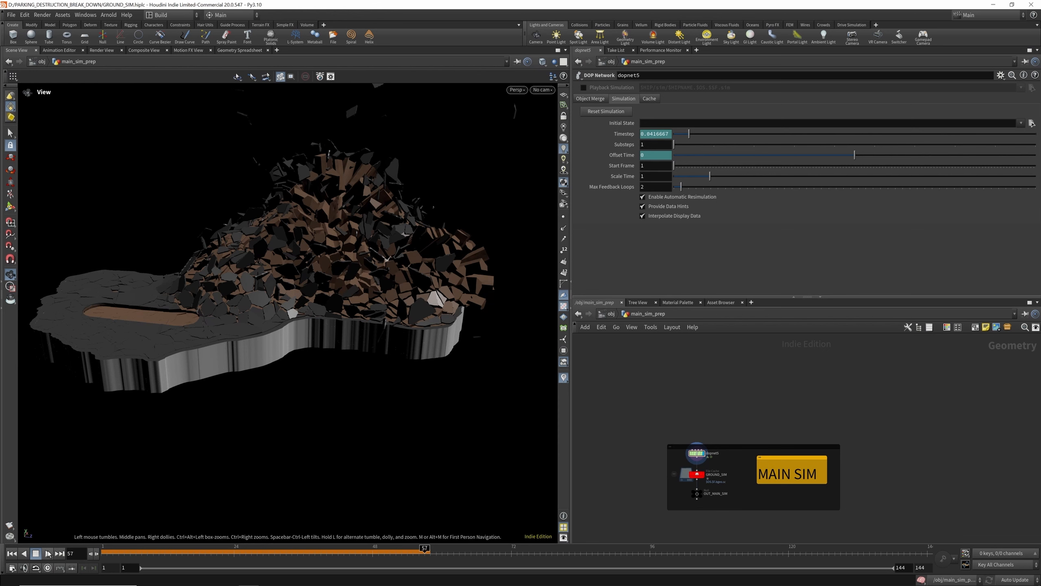
click(12, 553)
click(48, 553)
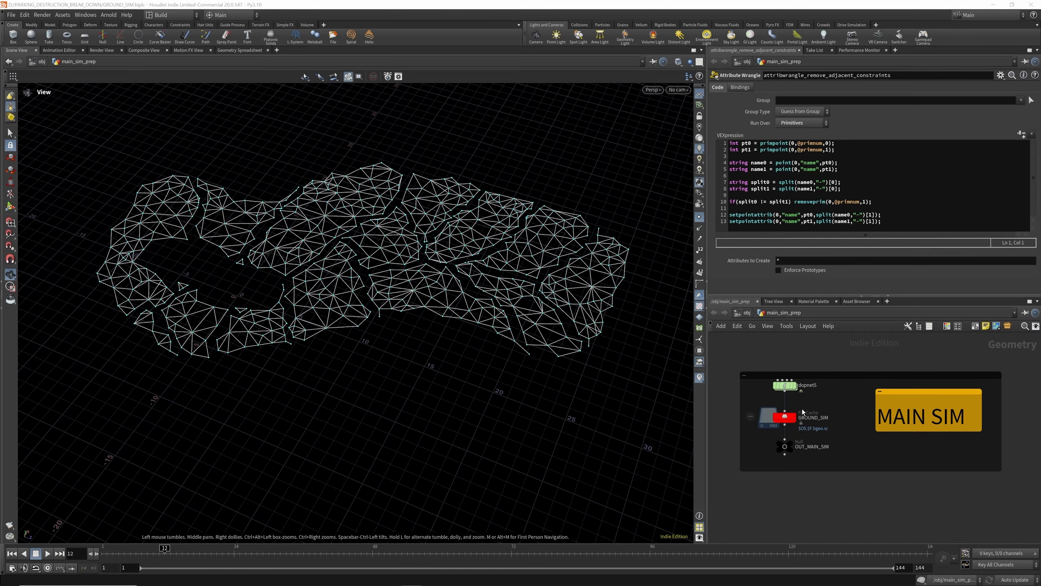
Display dopnet5 in MAIN SIM and go inside it to examine the packed objects, forces and constraints layout.
scroll(803, 412, up, 1)
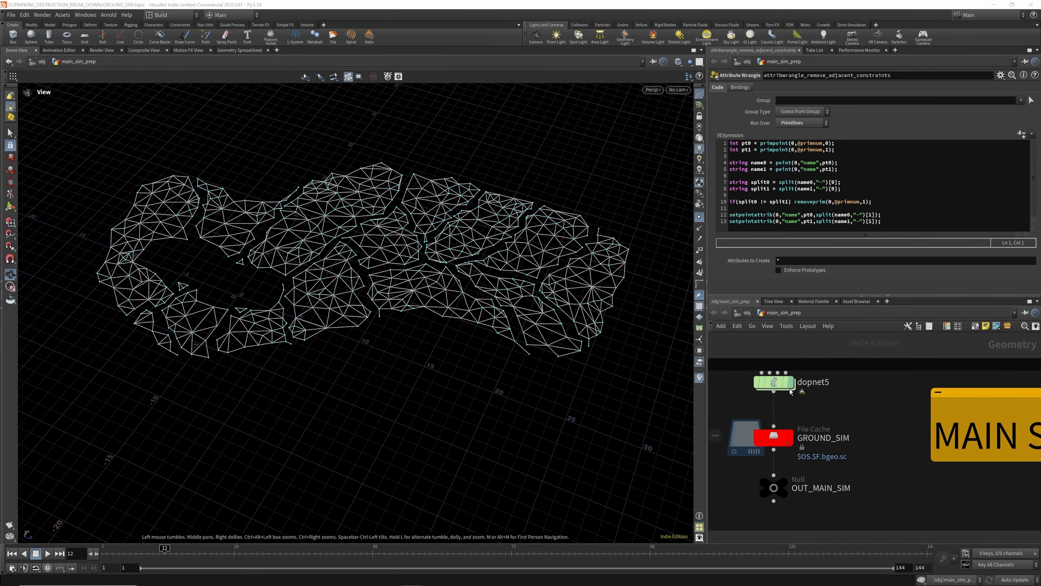
scroll(796, 410, down, 3)
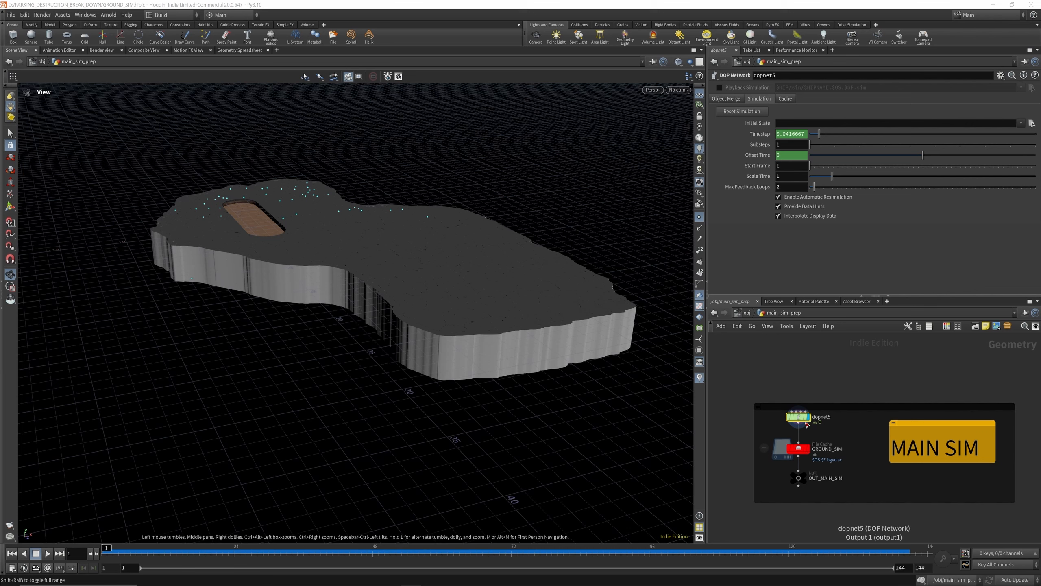
double_click(799, 425)
scroll(803, 420, down, 6)
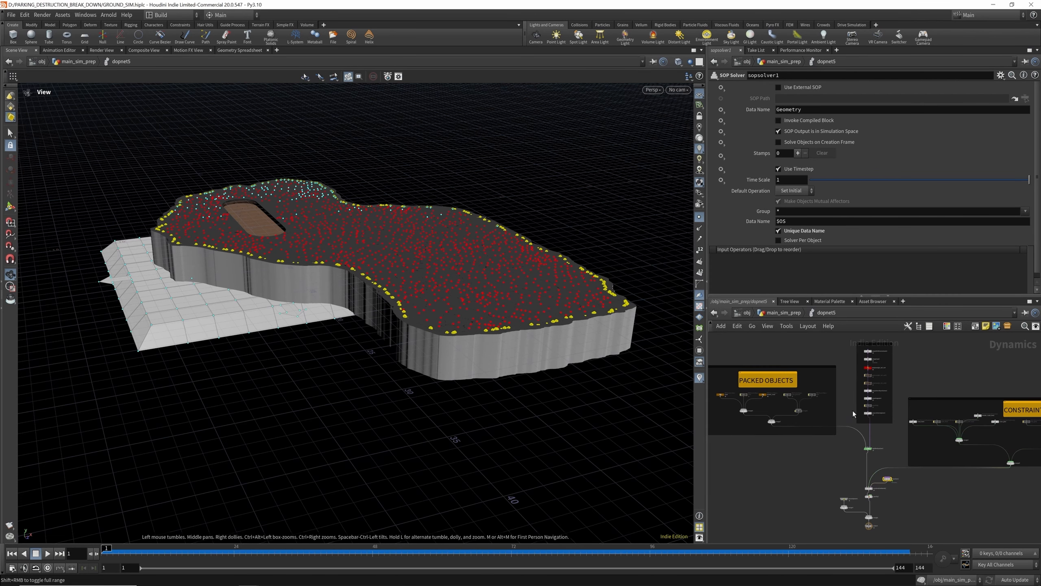
scroll(854, 403, up, 2)
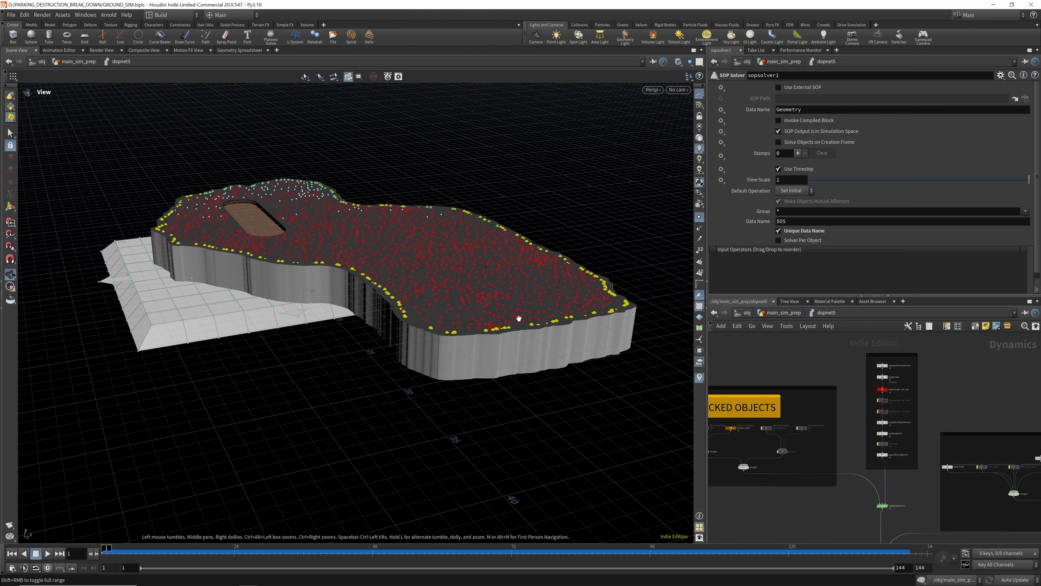
Play the simulation inside dopnet5, scrub to frame 74 to check the ground cracks, and view the POP node chain.
click(47, 553)
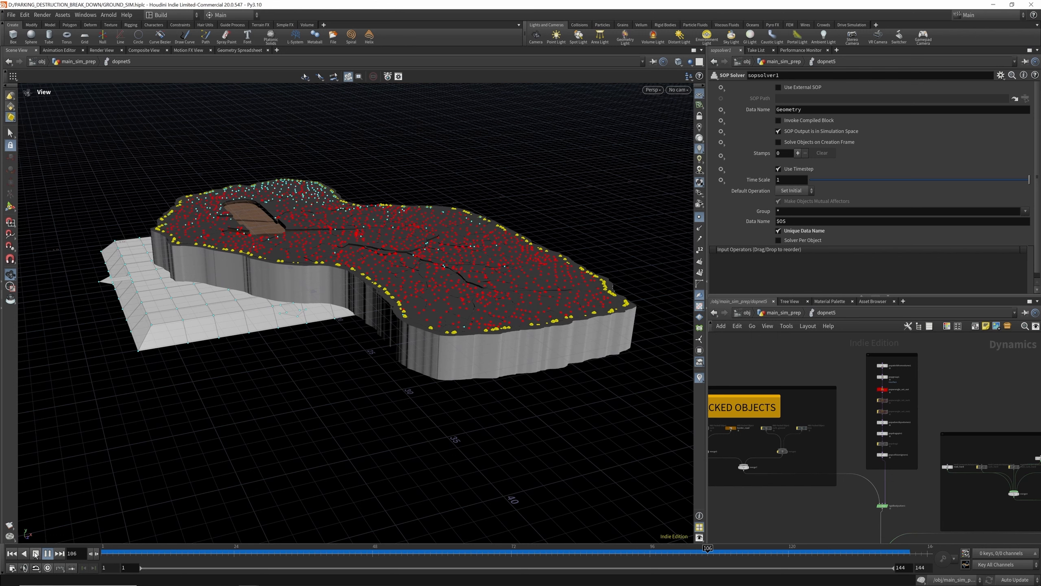
click(47, 553)
drag(223, 552, 523, 552)
scroll(892, 438, up, 4)
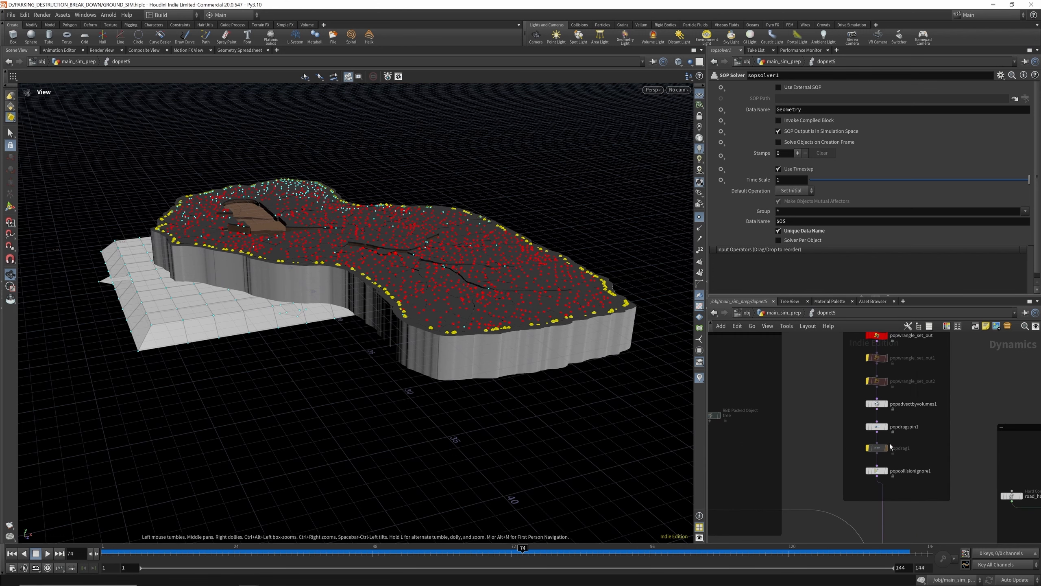
Replay the simulation from the first frame with popadvectbyvolumes1 bypassed, return to frame 22 and re-enable the node.
click(877, 403)
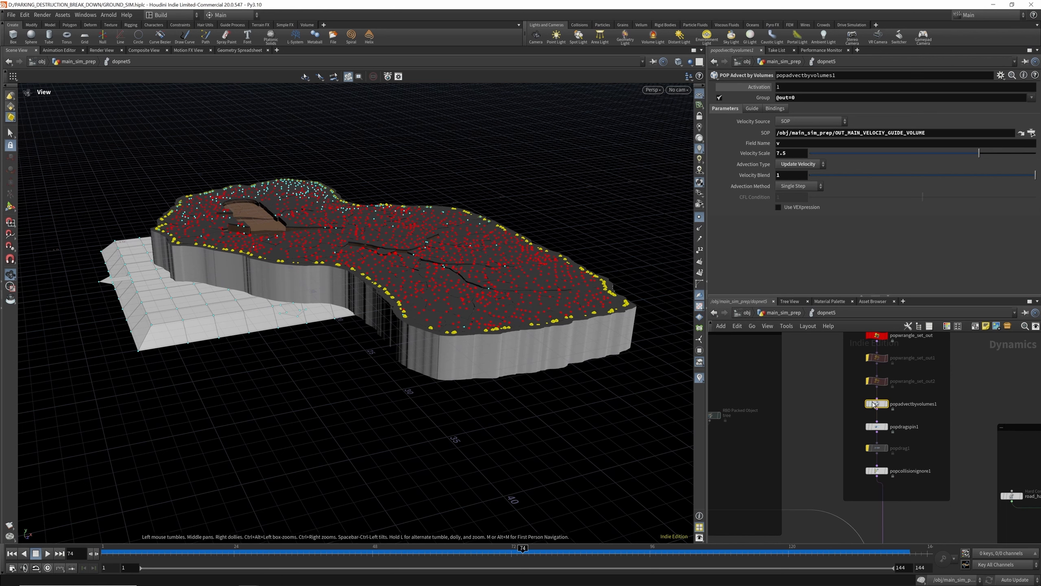
mouse_move(875, 405)
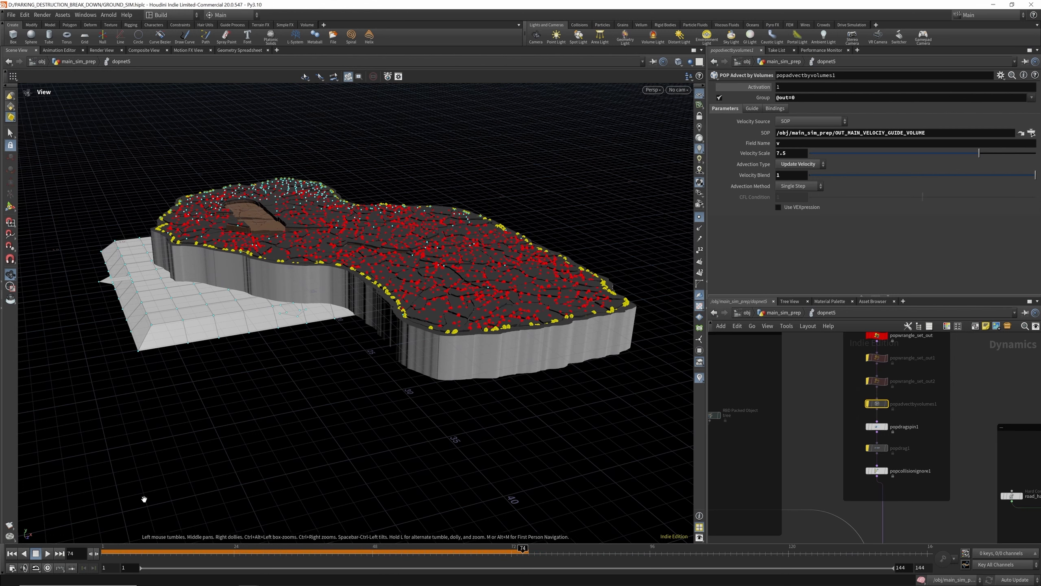
click(12, 554)
click(48, 553)
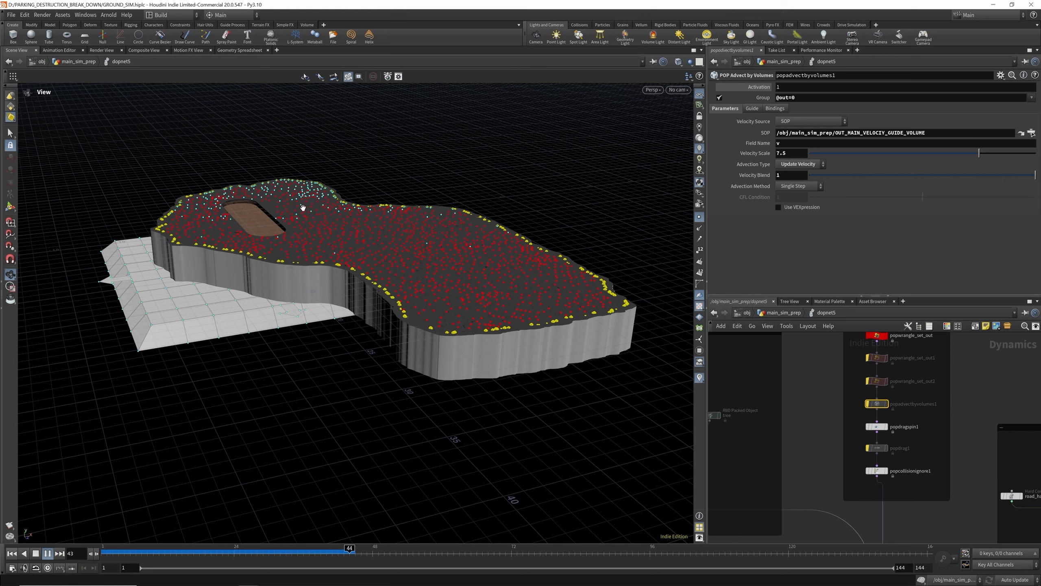
click(221, 550)
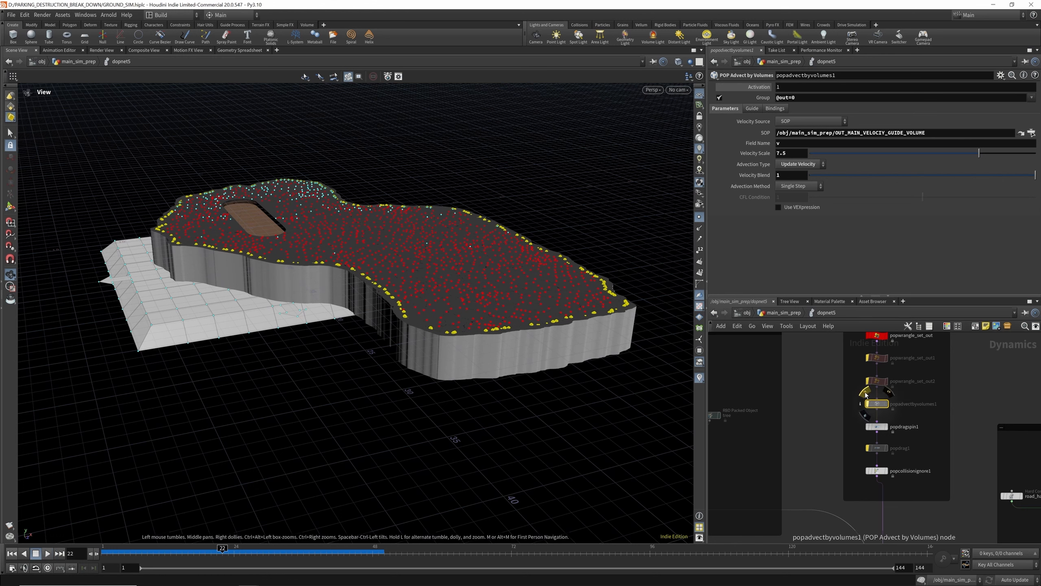
click(865, 392)
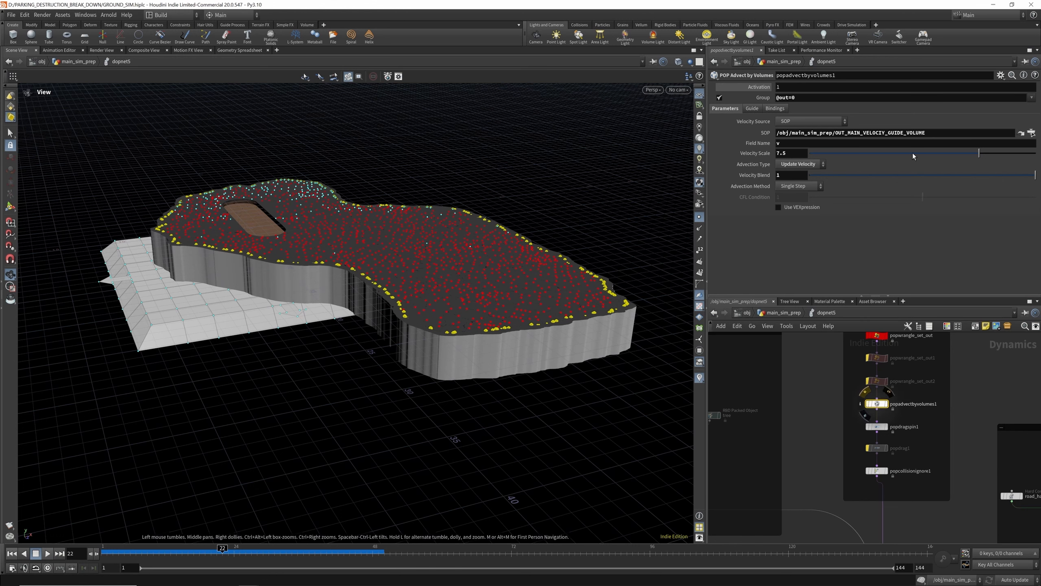
Go up to main_sim_prep and display OUT_MAIN_VELOCIY_GUIDE_VOLUME, the SOP source of the velocity advection.
click(792, 312)
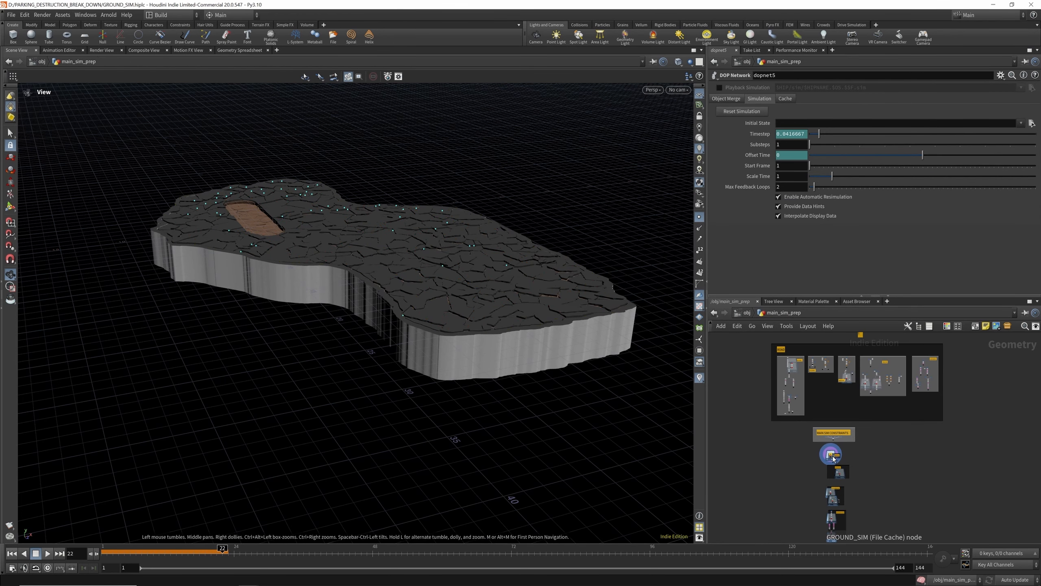
scroll(836, 350, up, 6)
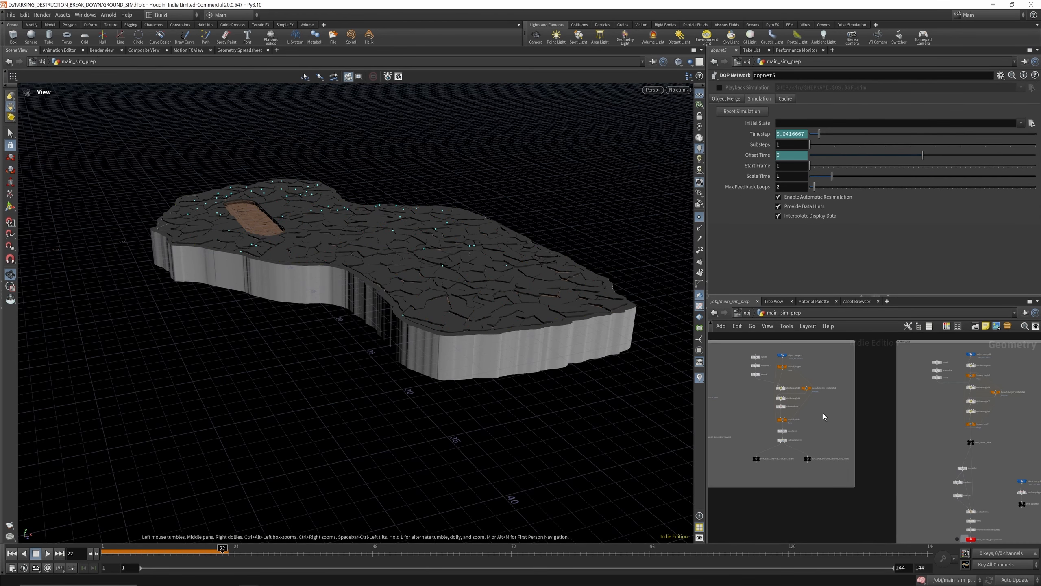
scroll(862, 475, up, 5)
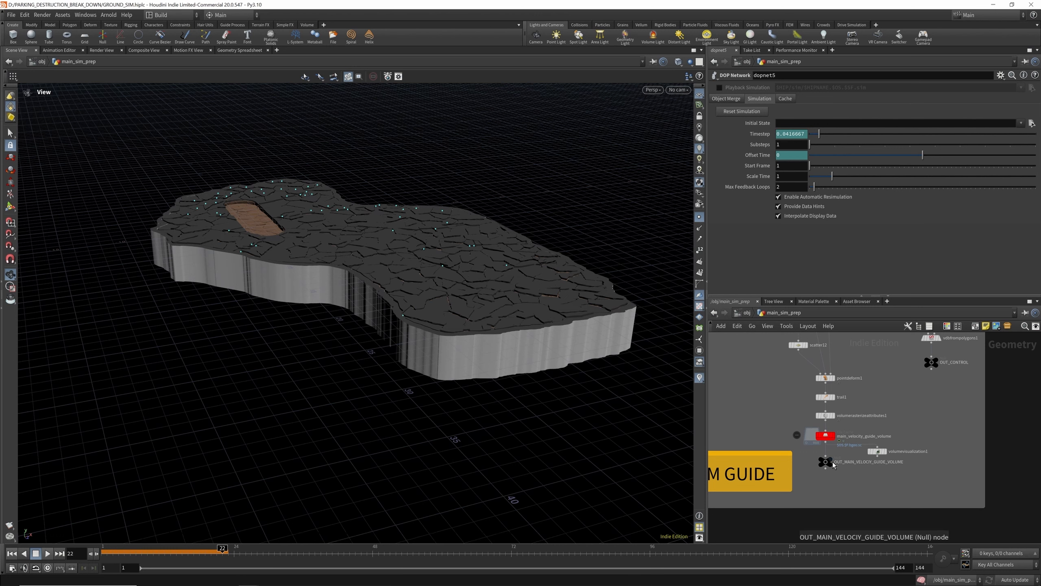
scroll(833, 465, up, 2)
click(829, 459)
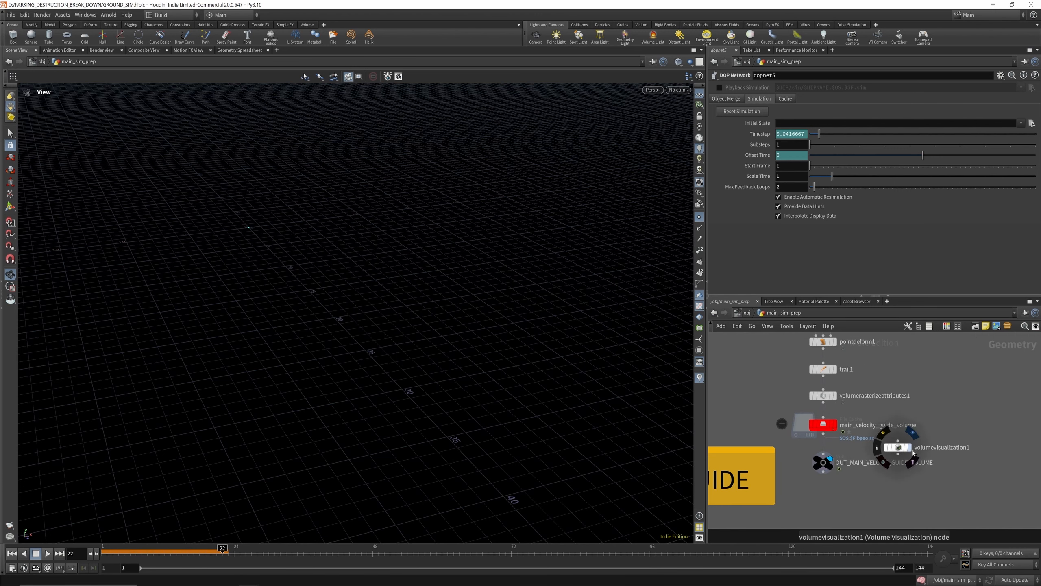
Display volumevisualization1 and scrub to frame 51 to examine how the velocity guide volume moves.
click(909, 448)
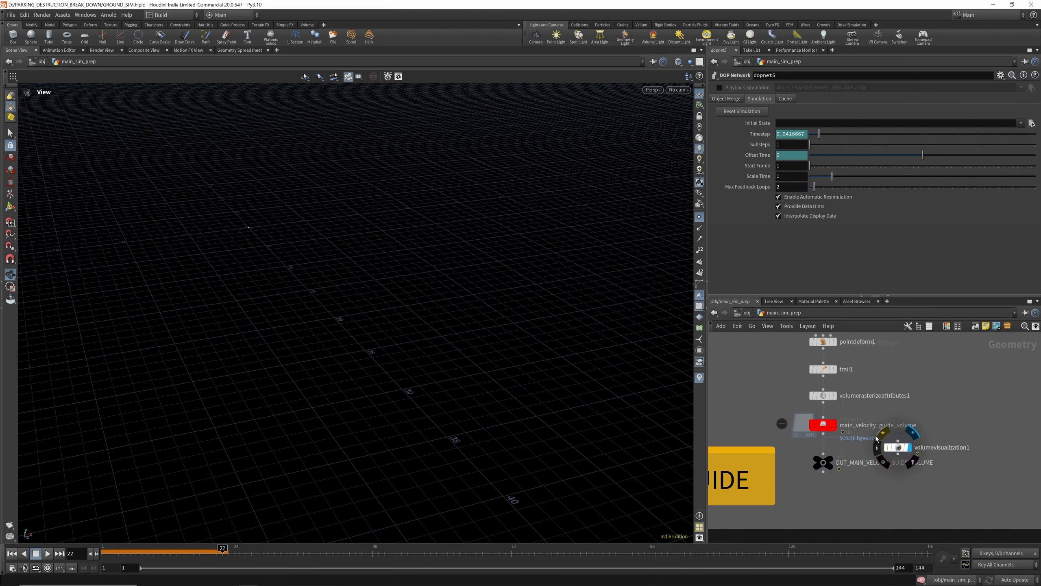
click(257, 550)
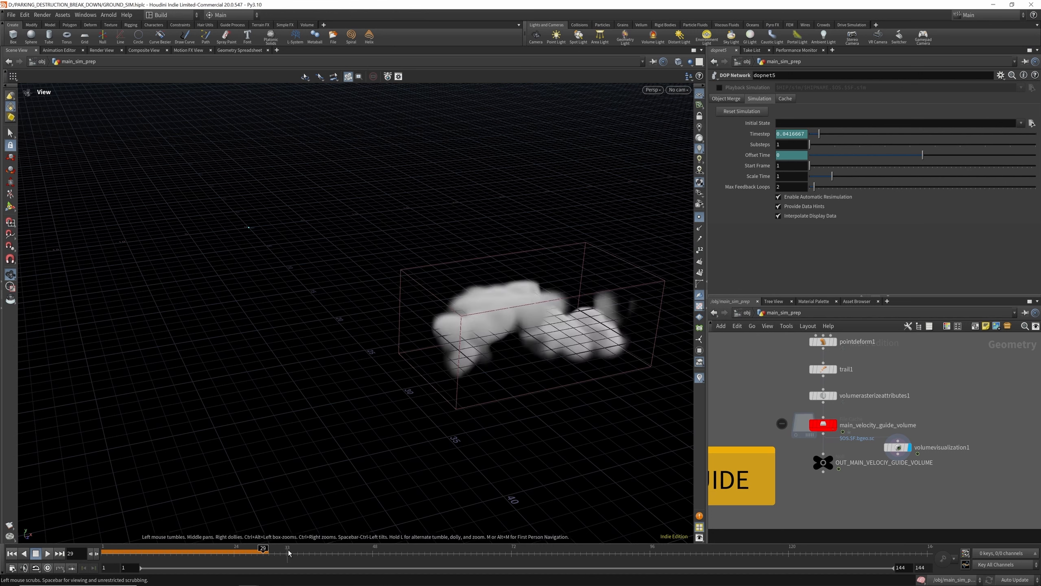
drag(326, 554, 381, 554)
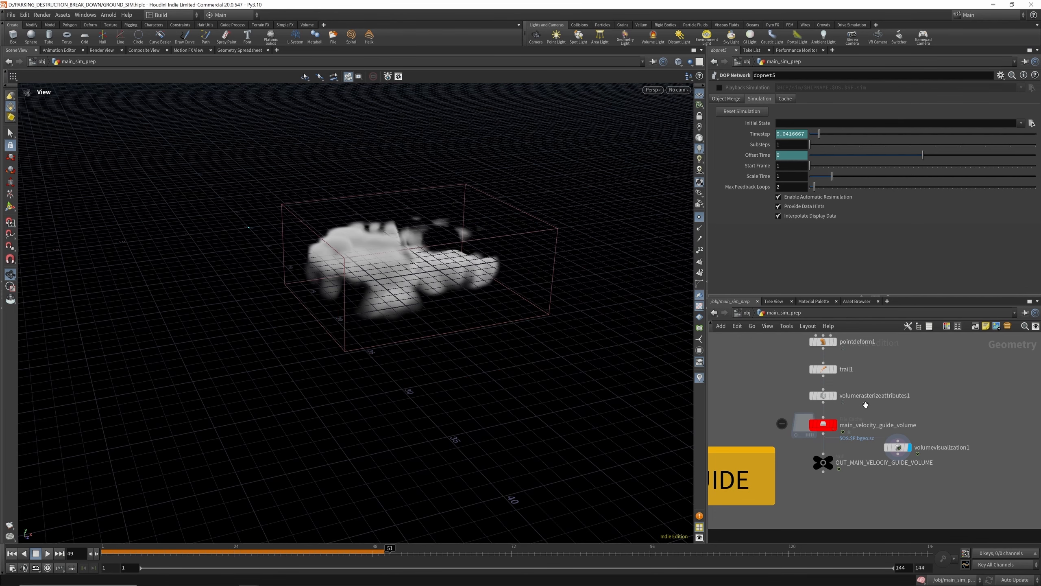
Return inside dopnet5 and toggle the bypass of popattribfromvolume1 while examining its OUT_CONTROL source and surface attribute settings.
scroll(834, 376, down, 10)
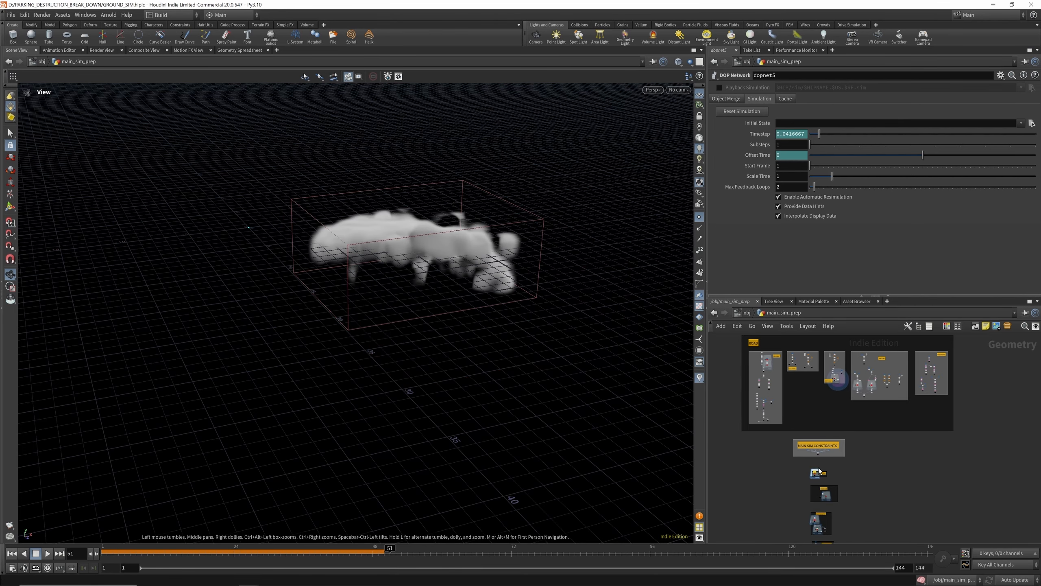
double_click(817, 472)
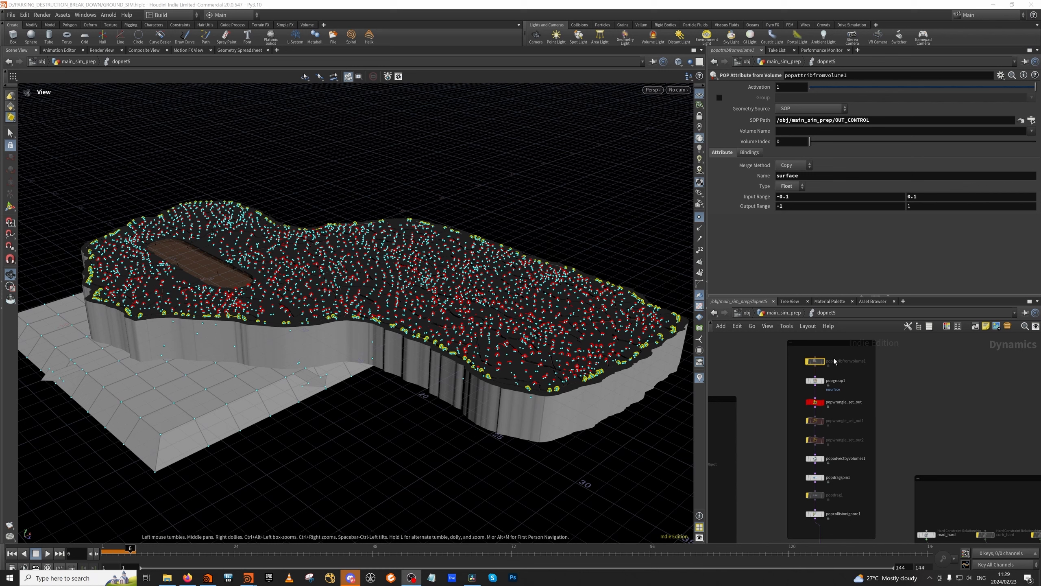
scroll(835, 361, up, 4)
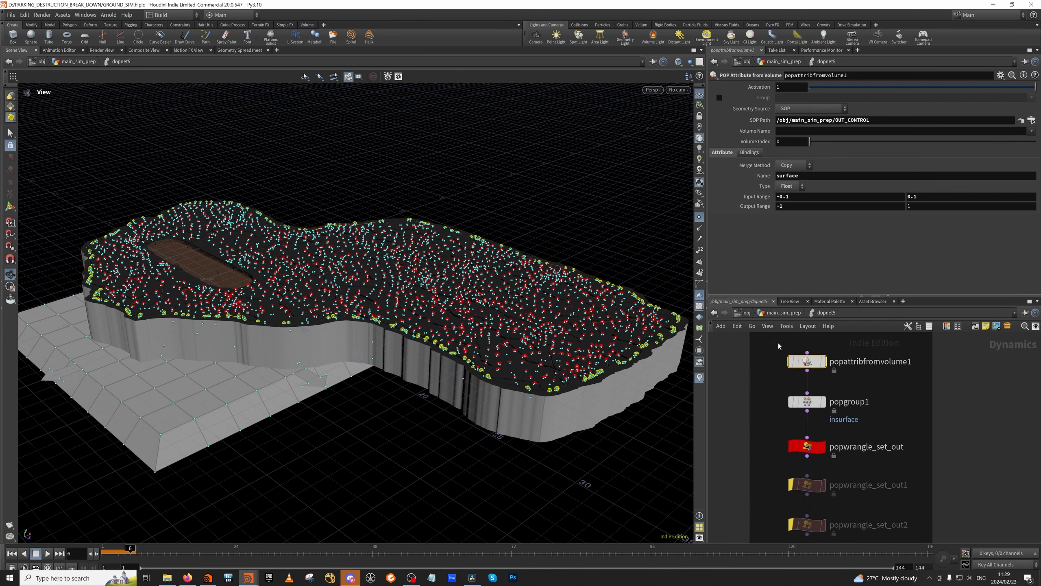
click(786, 340)
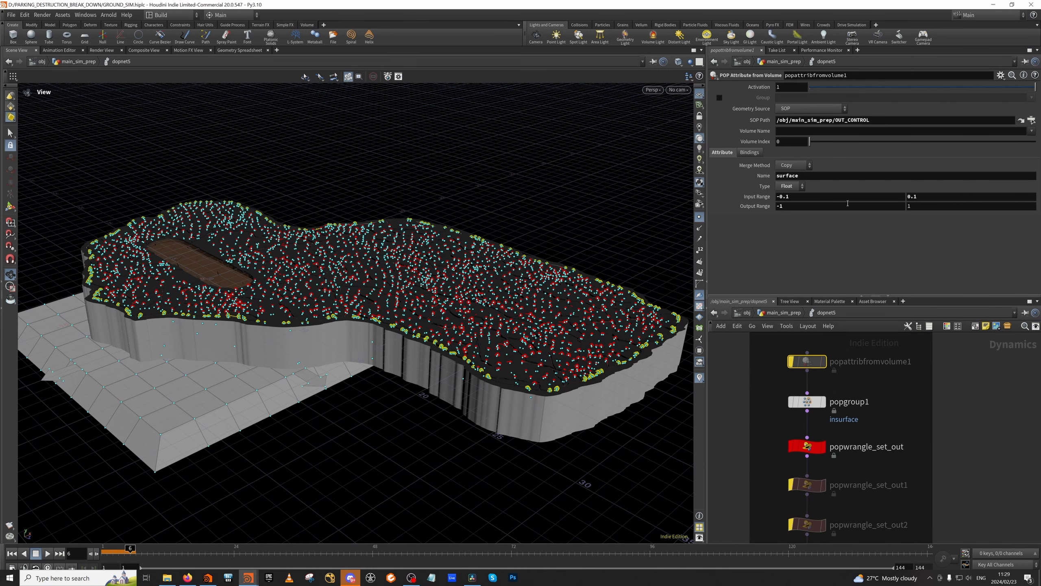
Go up to main_sim_prep and orbit around the OUT_CONTROL volume to examine its shape.
click(776, 314)
scroll(809, 449, down, 6)
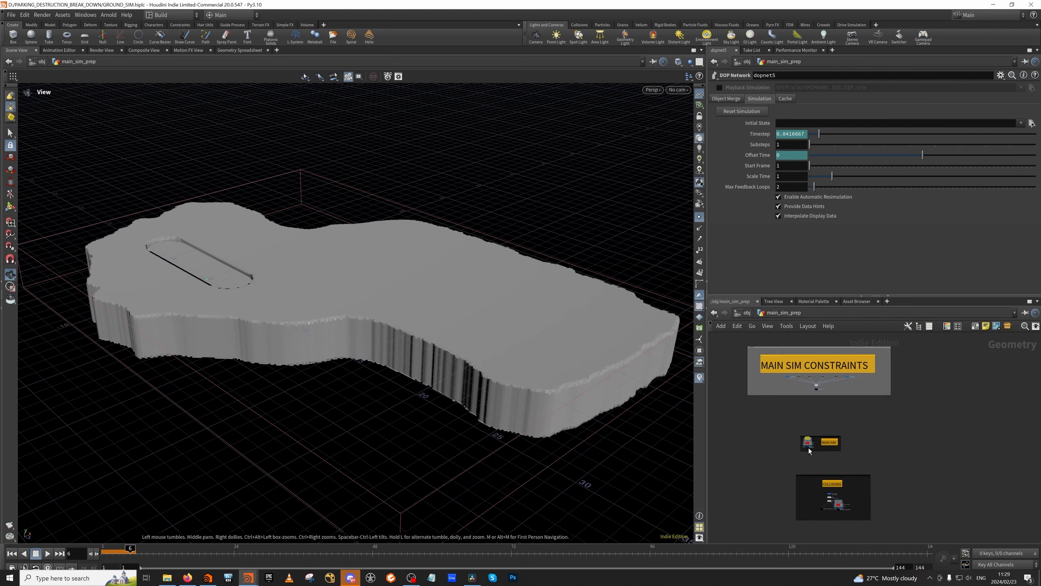
scroll(810, 449, up, 10)
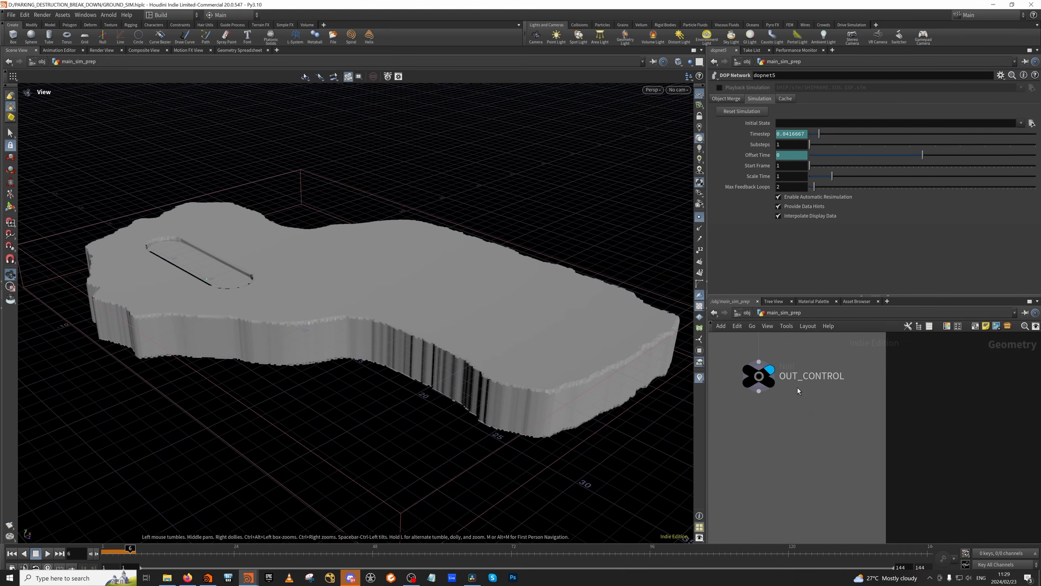
scroll(787, 420, down, 2)
drag(239, 230, 220, 265)
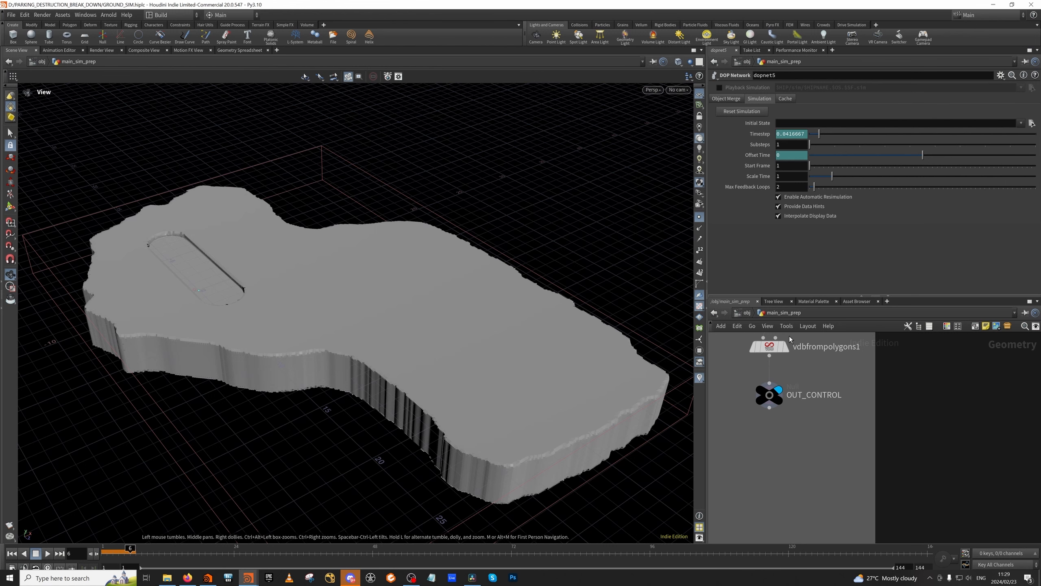
Go back inside dopnet5 from the MAIN SIM box and enable popattribfromvolume1.
scroll(787, 356, down, 12)
scroll(766, 432, up, 3)
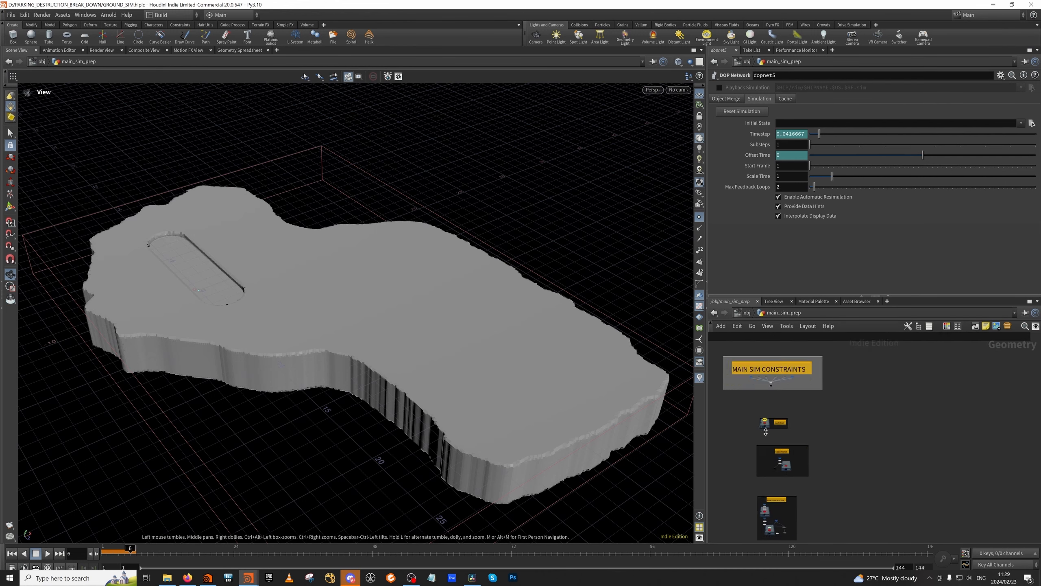
scroll(766, 431, up, 5)
double_click(770, 404)
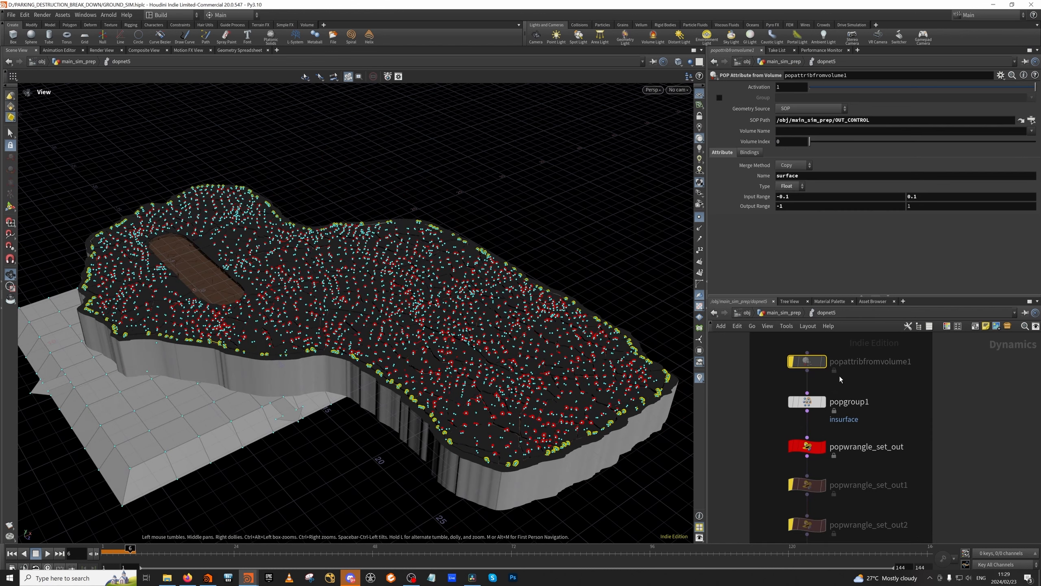
mouse_move(806, 361)
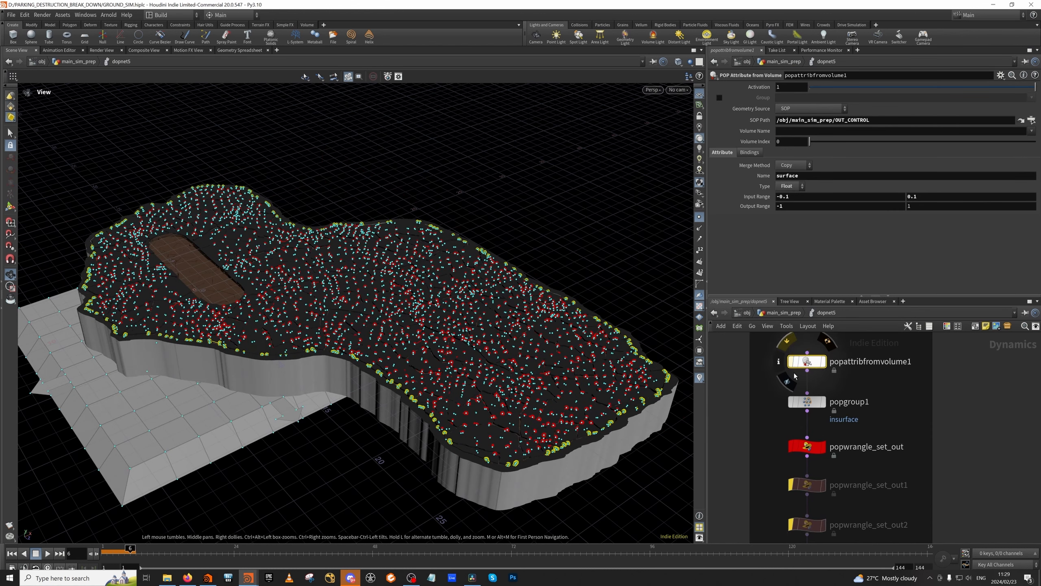
Compare the insurface group expression in popgroup1 with the out attribute code in popwrangle_set_out.
click(791, 406)
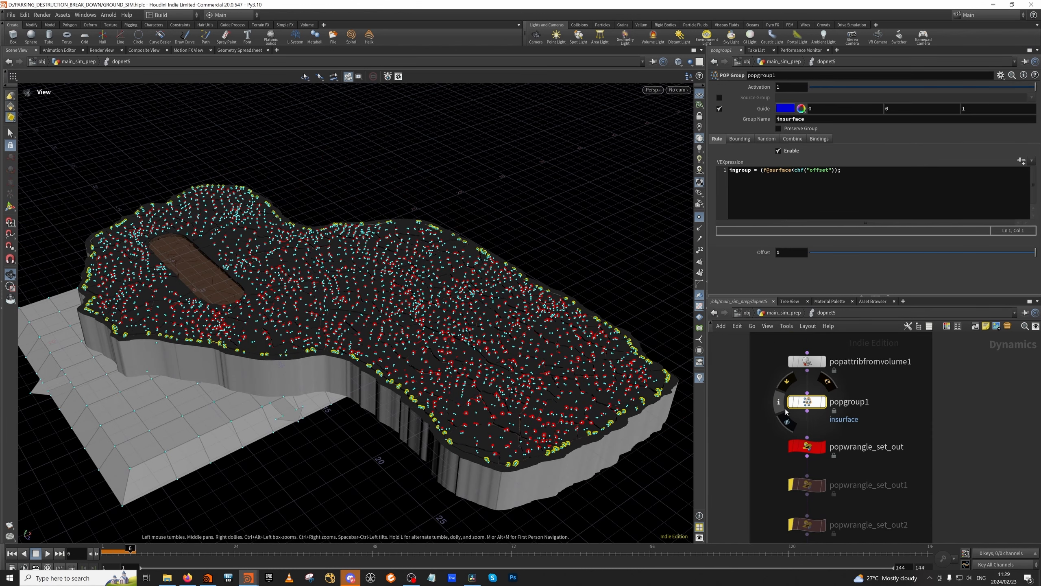
click(804, 447)
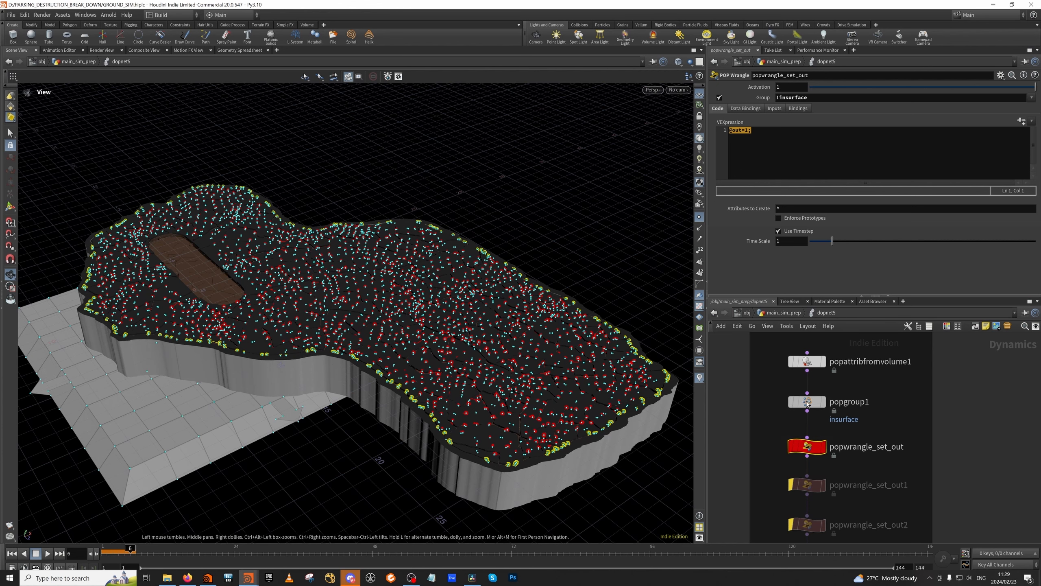
click(796, 402)
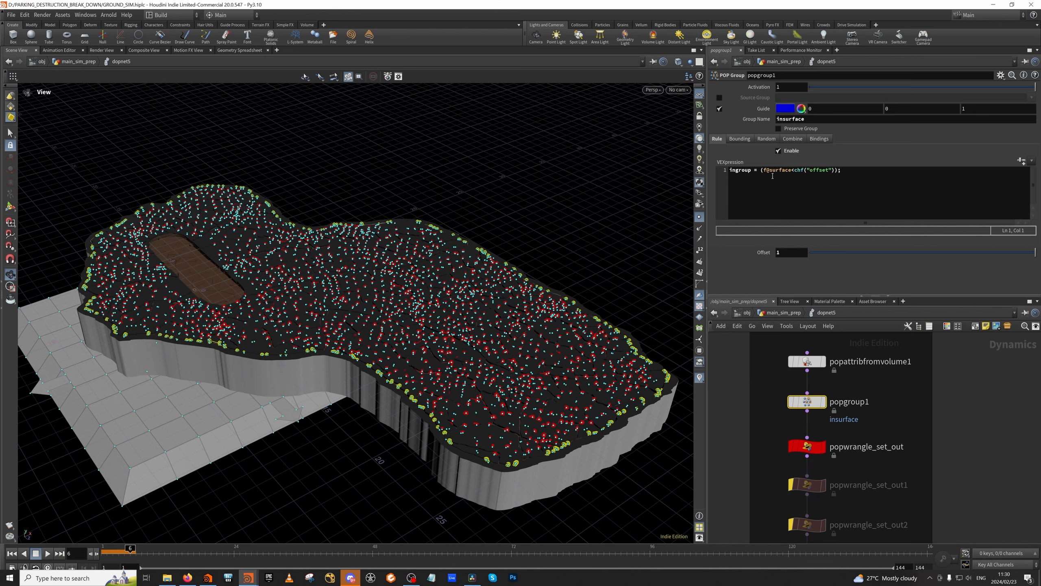
click(797, 446)
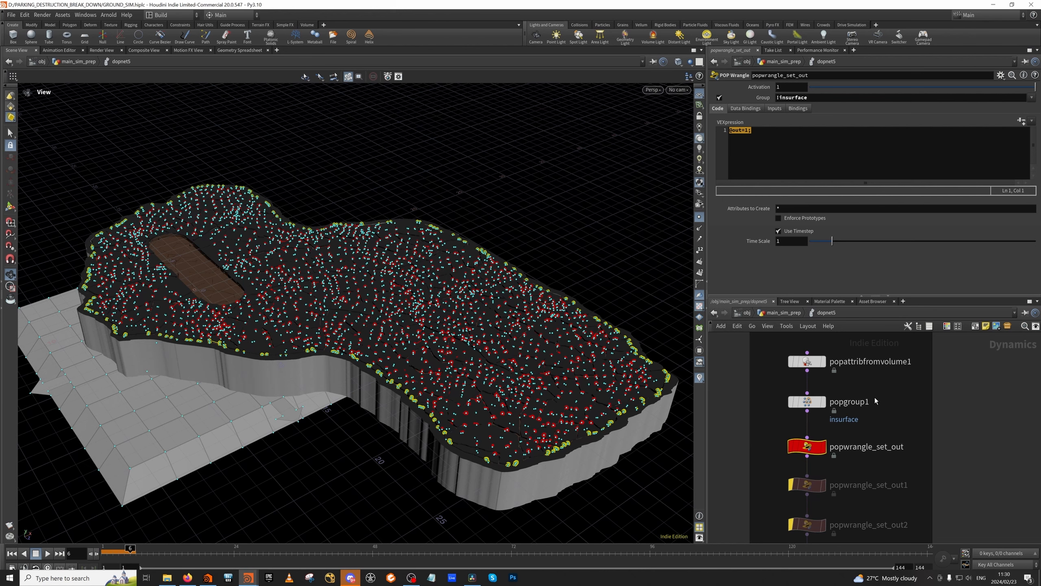
Look down the POP chain and review the group and velocity settings of popadvectbyvolumes1.
scroll(886, 410, down, 2)
middle_drag(851, 480, 823, 415)
scroll(823, 416, up, 3)
scroll(834, 353, down, 3)
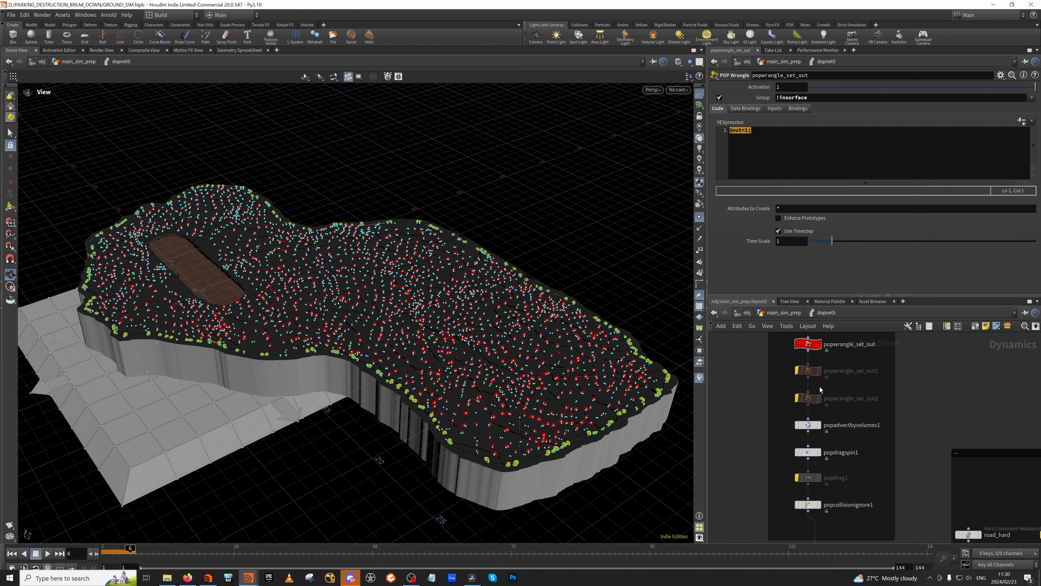
scroll(820, 386, up, 3)
scroll(821, 375, up, 2)
click(803, 427)
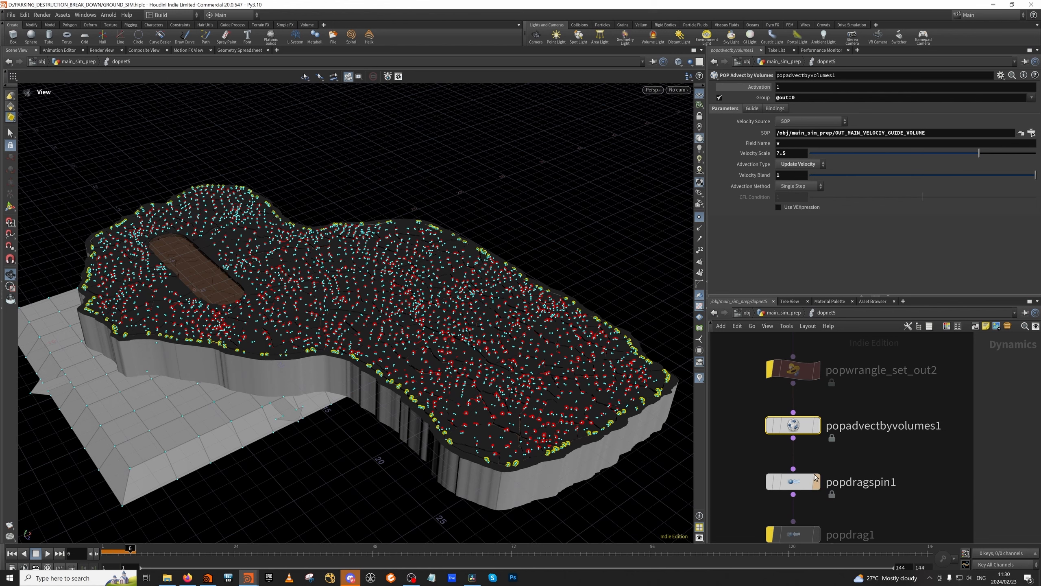
Review the spin resistance in popdragspin1 and the ignored object in popcollisionignore1.
scroll(799, 451, down, 2)
scroll(799, 451, up, 2)
click(798, 447)
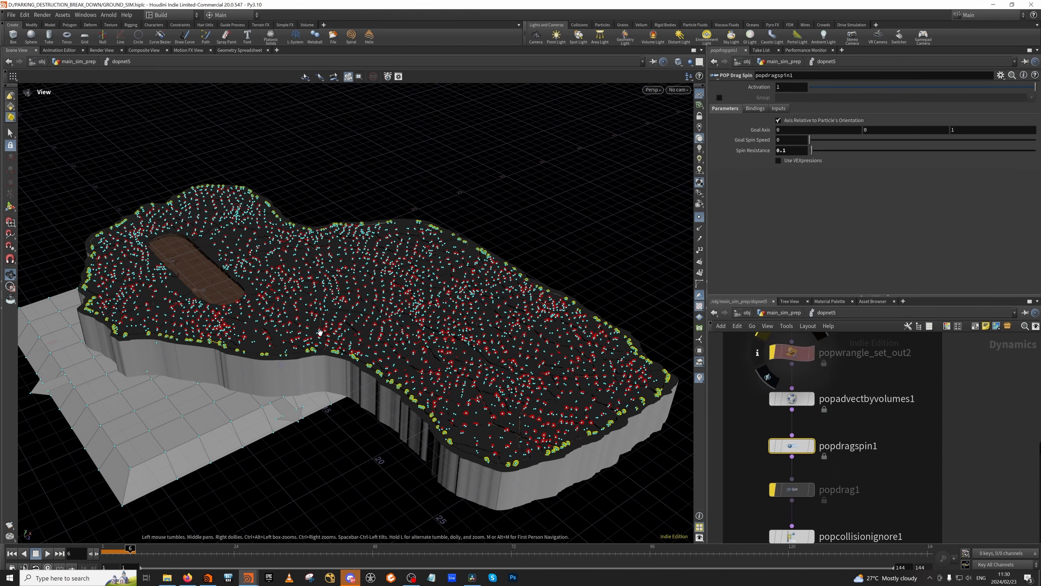
scroll(791, 472, down, 2)
click(793, 445)
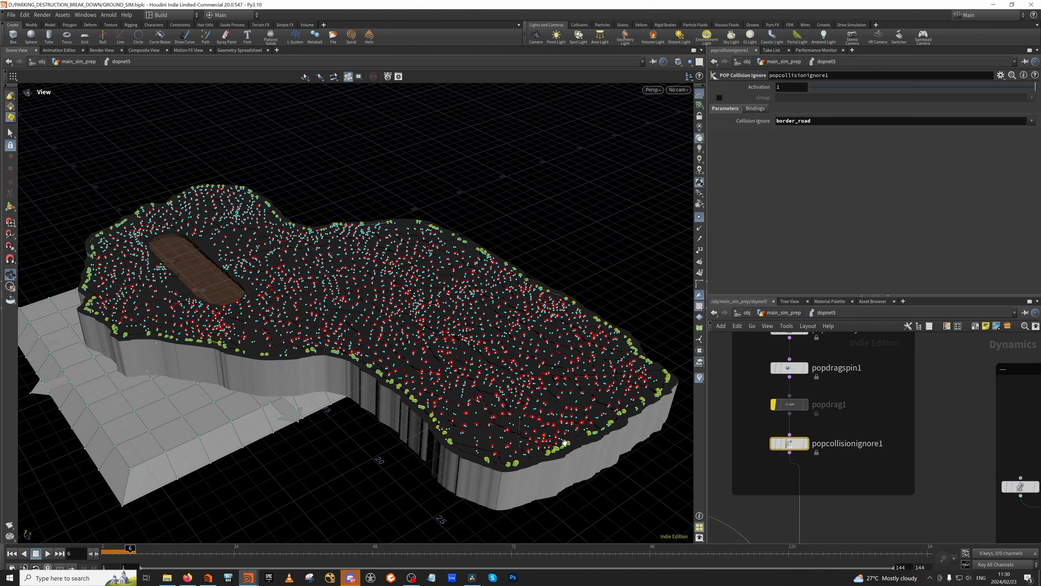
Inspect the road and border_road packed objects and their SOP paths in the PACKED OBJECTS box.
key(1)
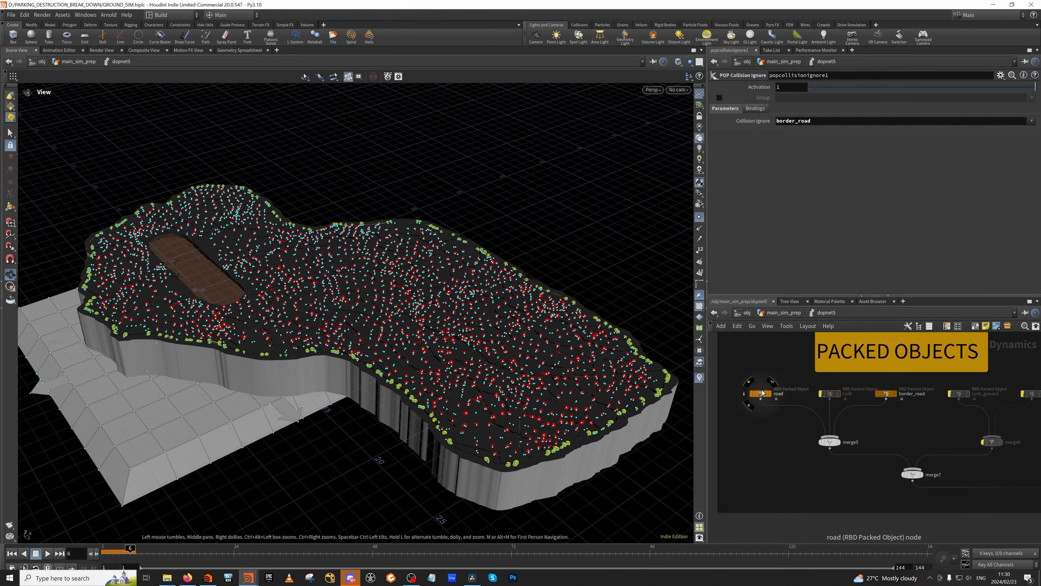
click(760, 394)
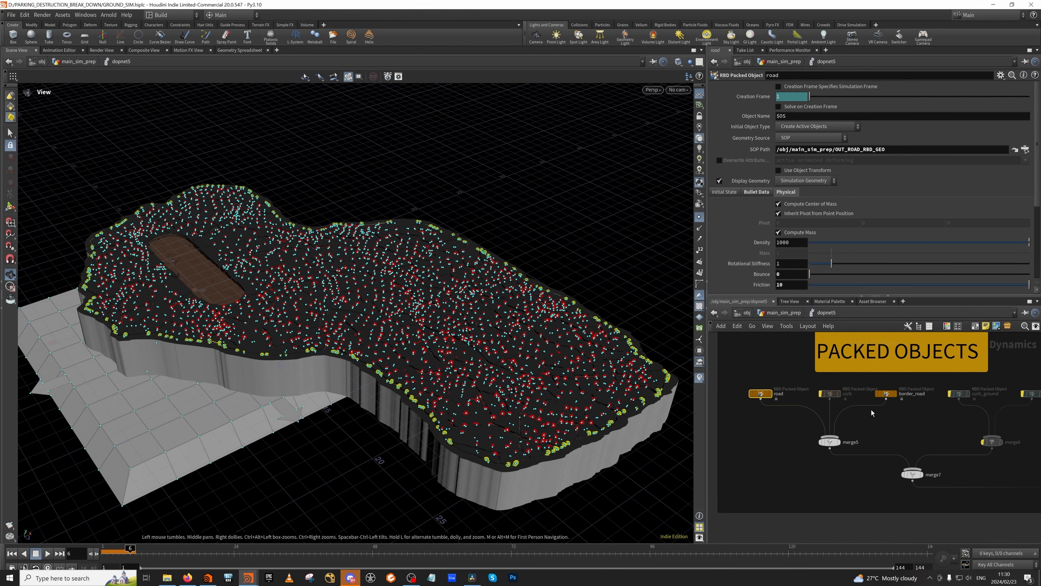
click(885, 393)
scroll(792, 441, down, 3)
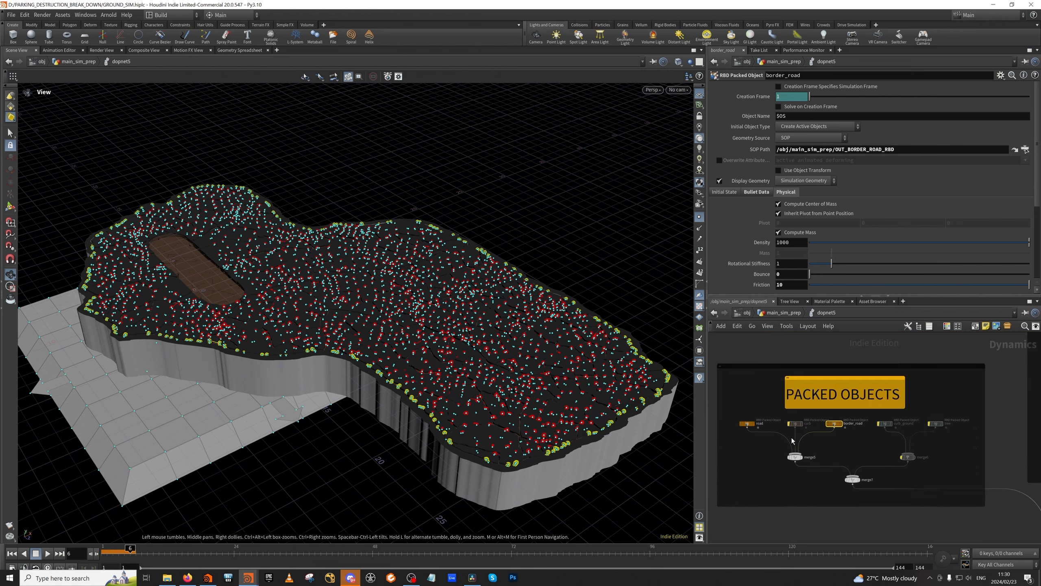
Examine the Bullet settings of rigidbodysolver1 and bring the road_hard constraint relationship area into view.
key(2)
click(812, 408)
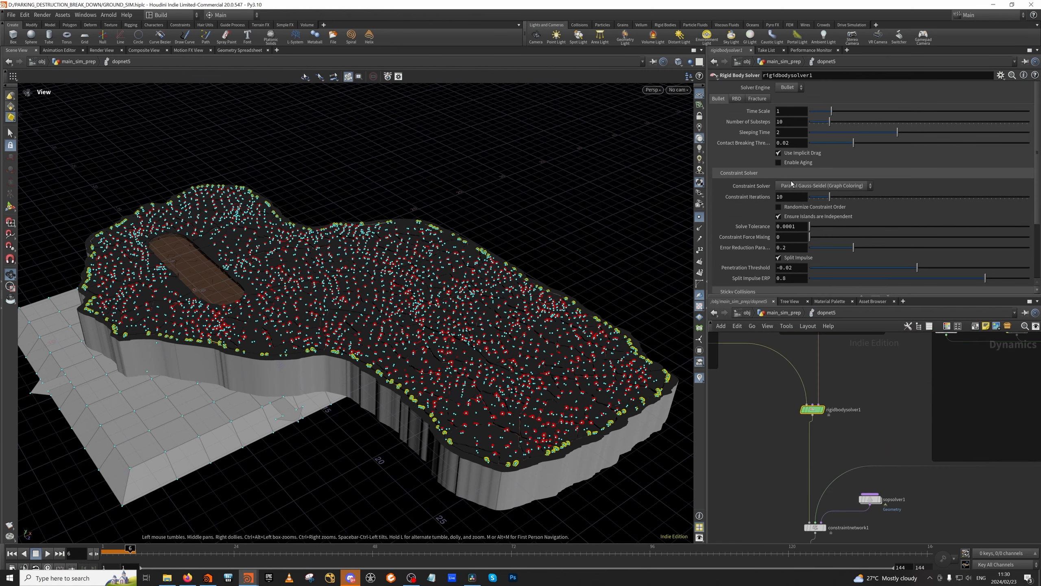
scroll(804, 197, down, 3)
scroll(818, 211, up, 3)
middle_drag(974, 333, 862, 370)
scroll(797, 370, down, 2)
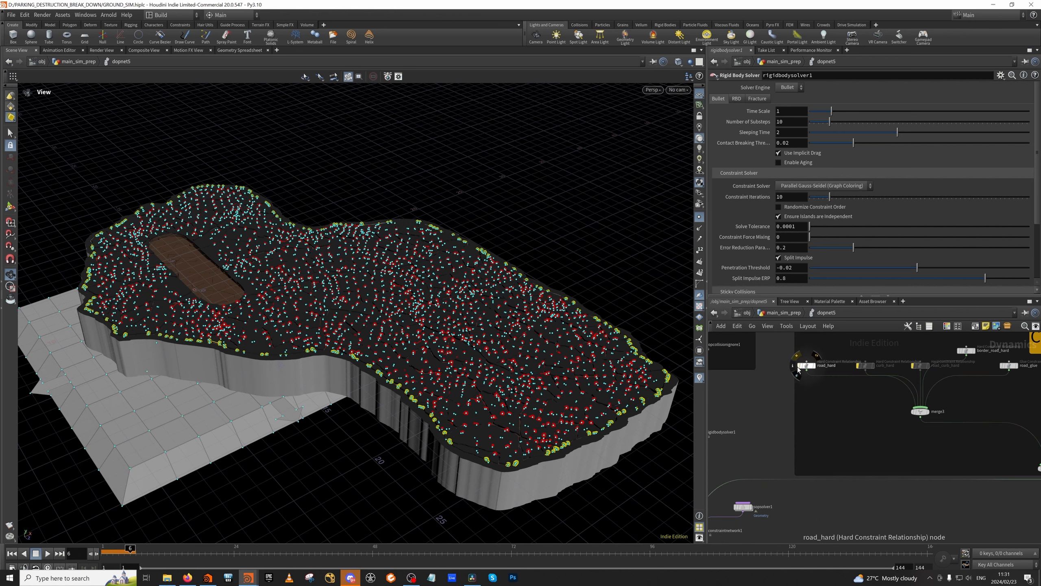
Open sopsolver1 beside constraintnetwork1 and review the wrangles that remove constraints by angle and by distance.
scroll(798, 370, down, 3)
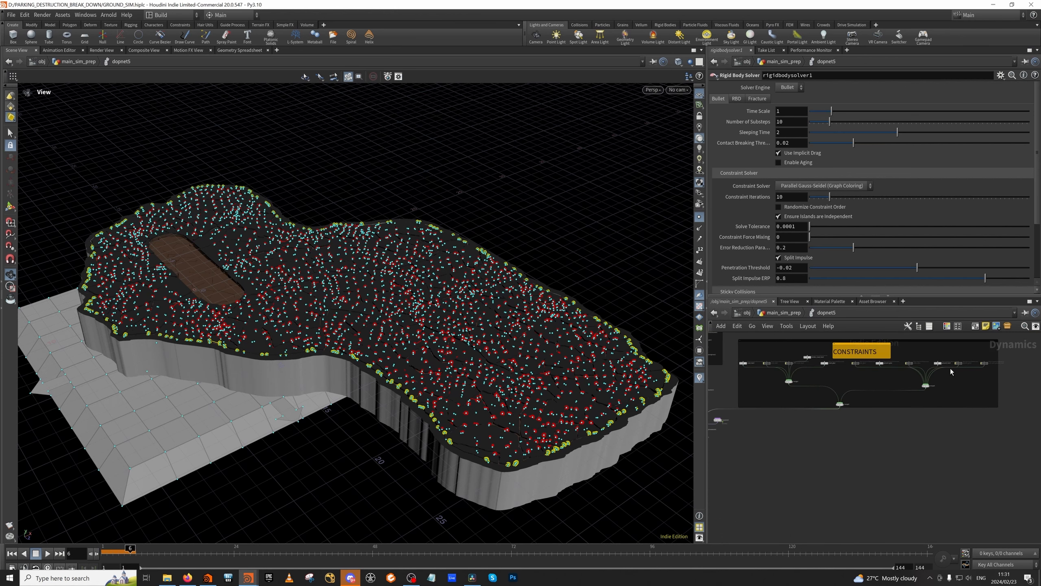
scroll(834, 369, up, 5)
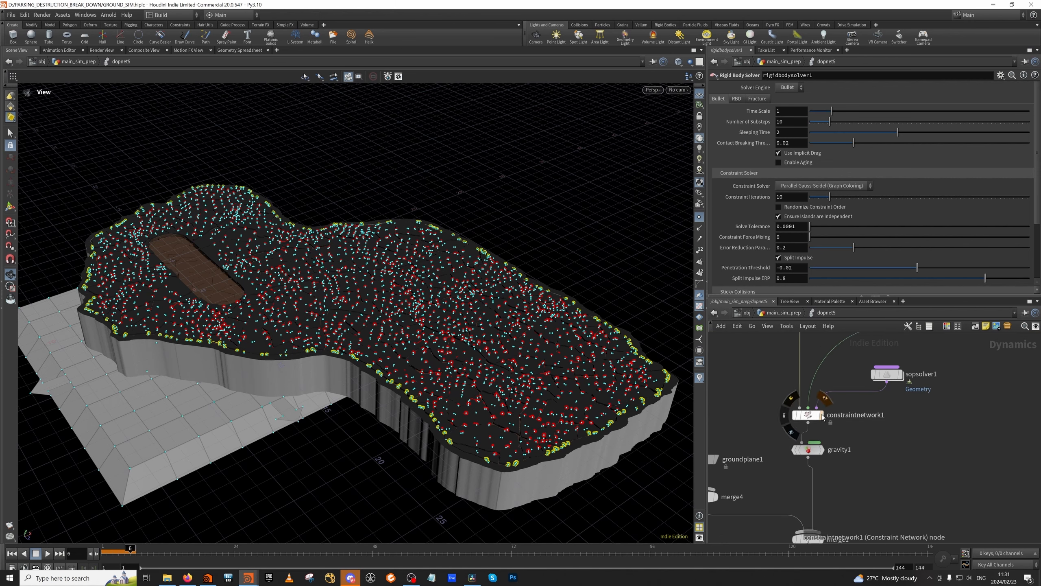
click(810, 406)
click(885, 374)
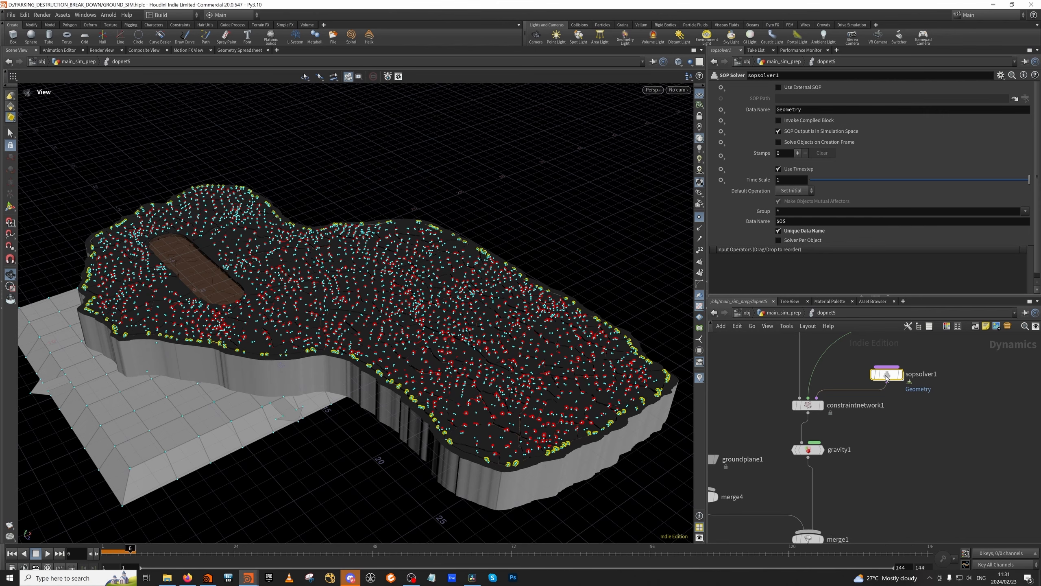
double_click(886, 374)
click(897, 417)
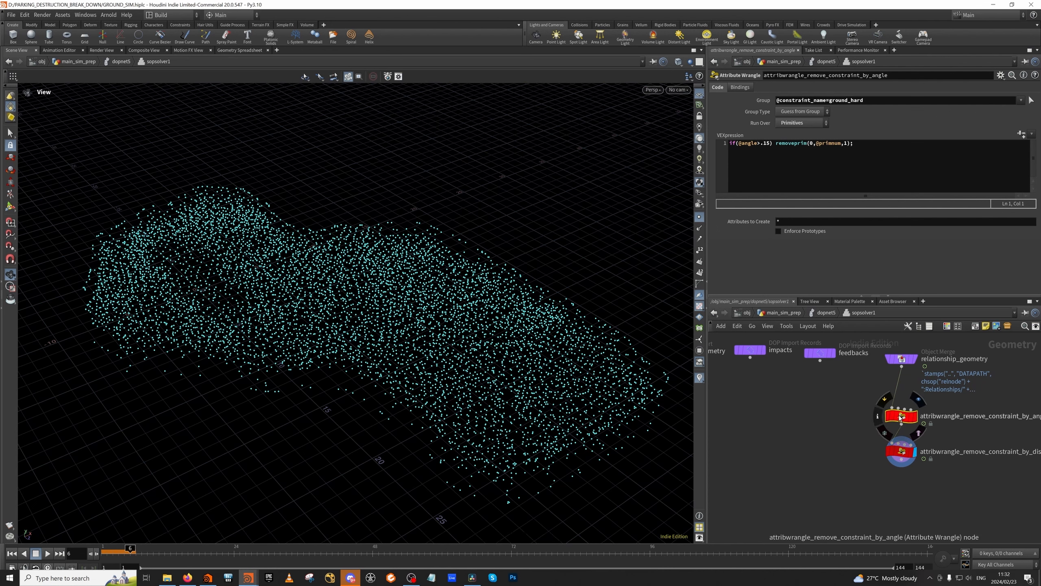
click(902, 451)
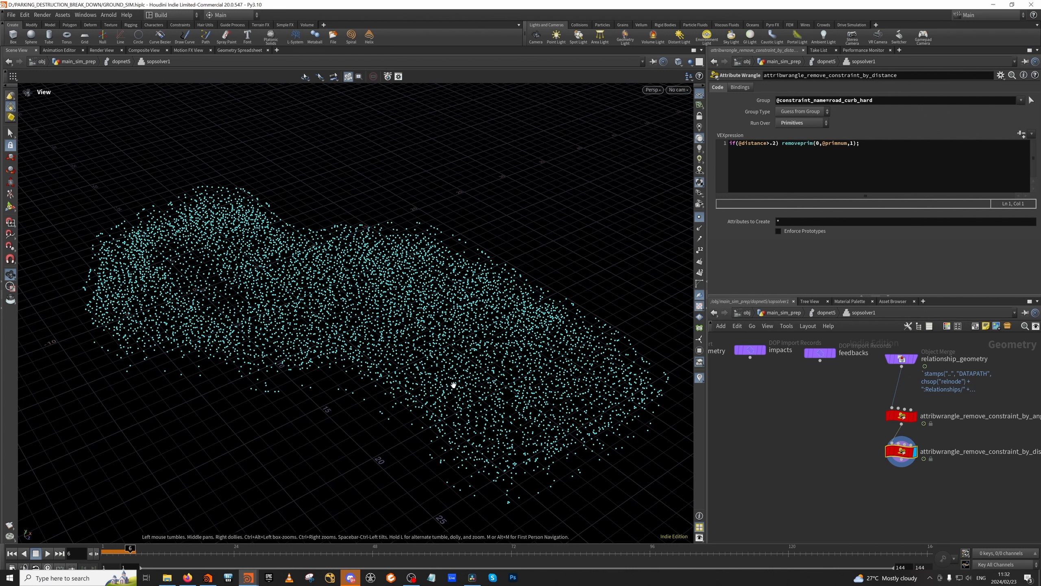
Return to dopnet5, revisit the constraint removal wrangles inside sopsolver1, and go back up to dopnet5.
scroll(848, 410, down, 5)
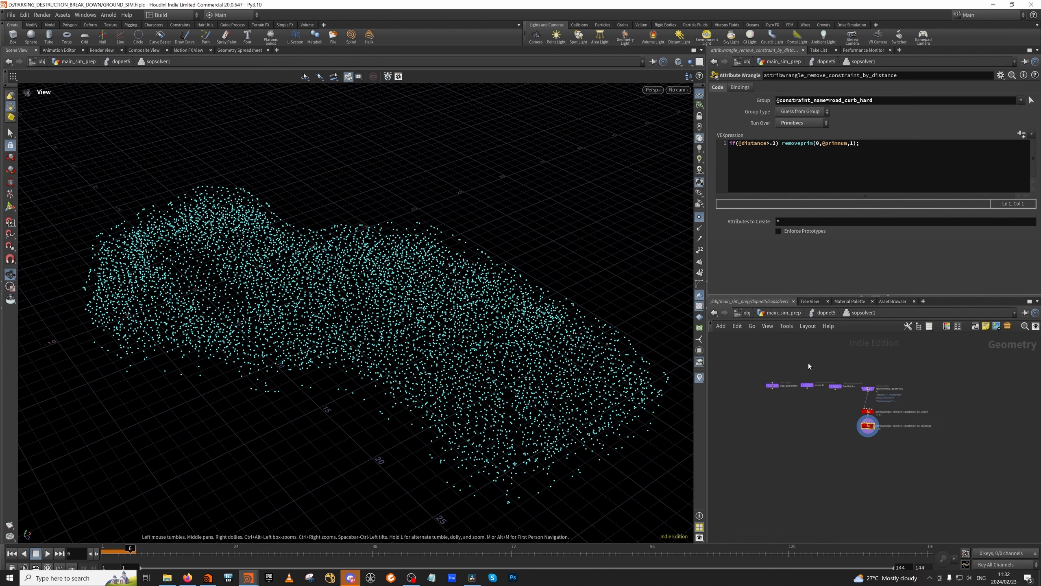
click(823, 312)
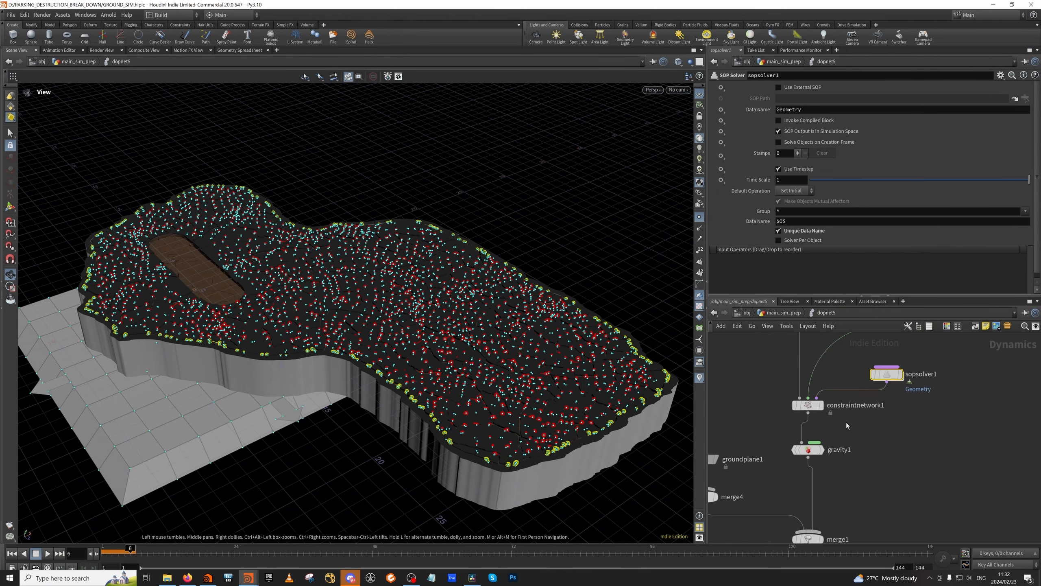
double_click(878, 378)
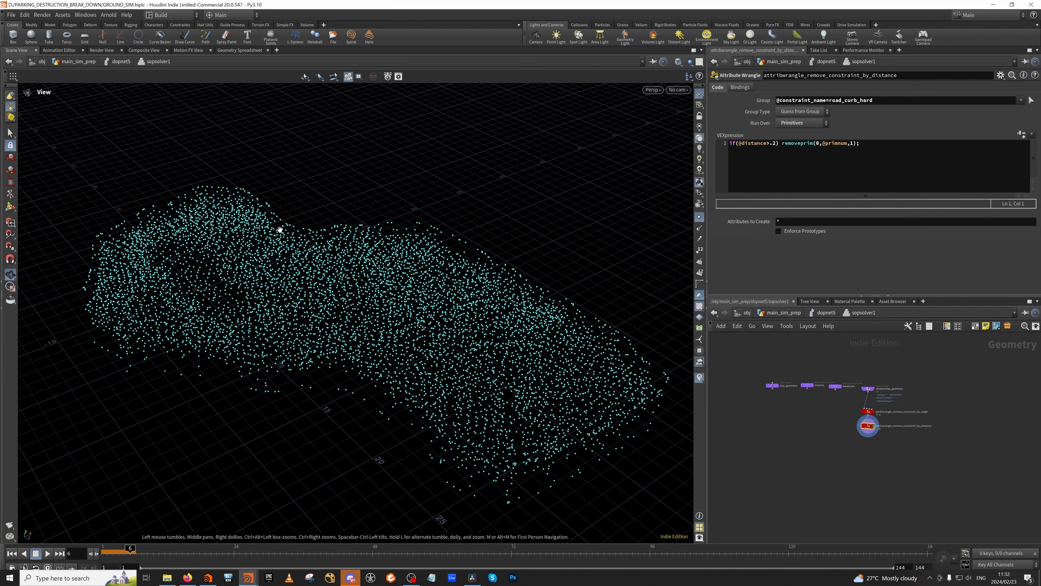
scroll(874, 417, up, 3)
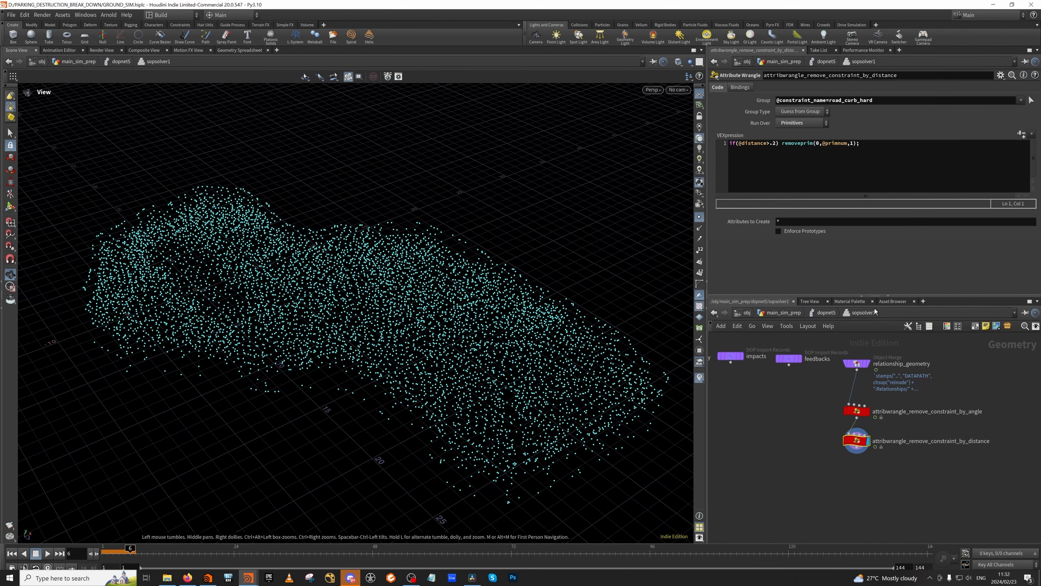
click(827, 313)
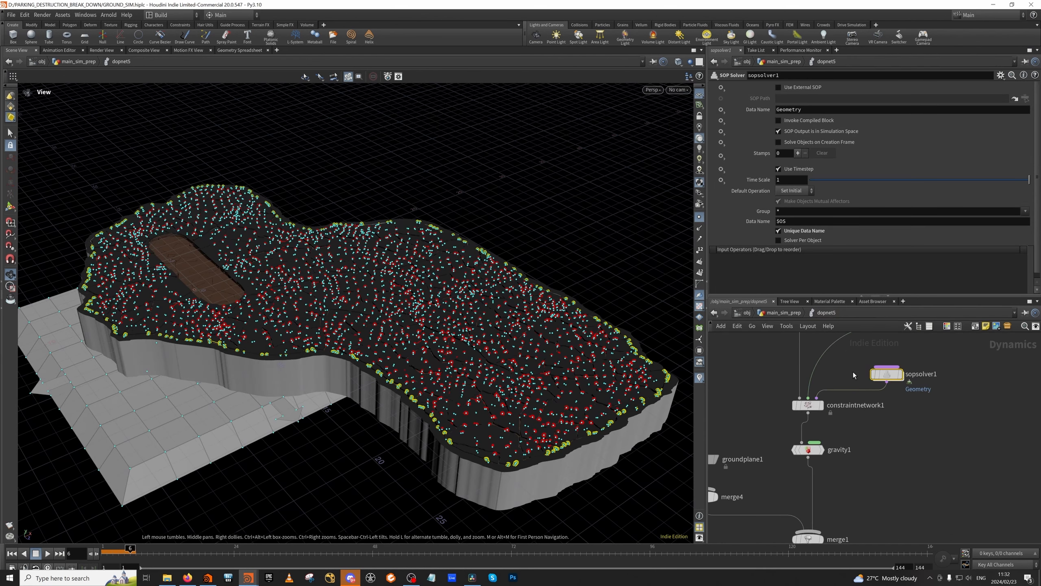
Inspect the settings of gravity1, groundplane1 and the output node at the end of the DOP network.
click(825, 430)
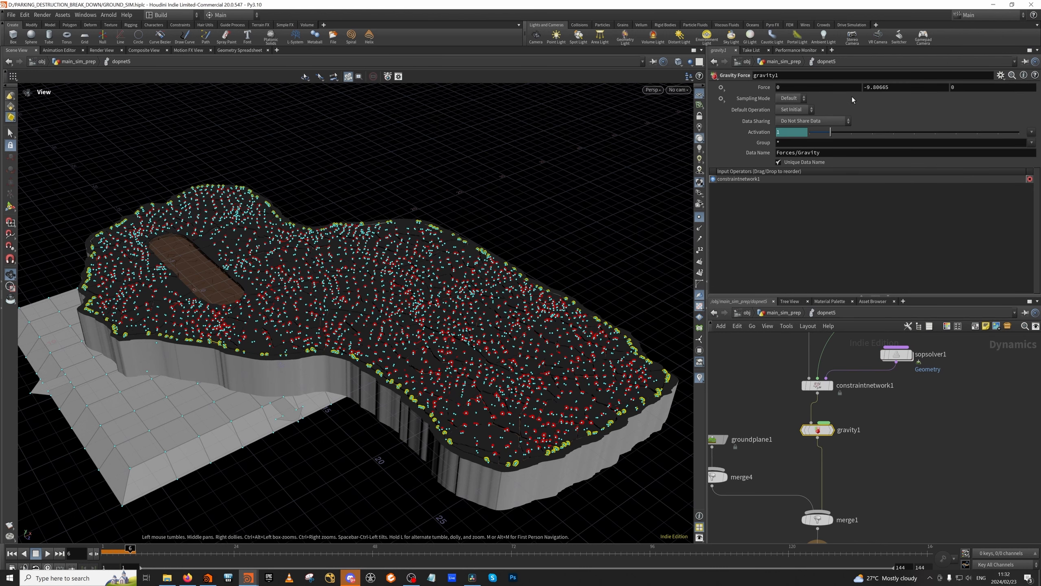
scroll(754, 427, up, 2)
click(755, 413)
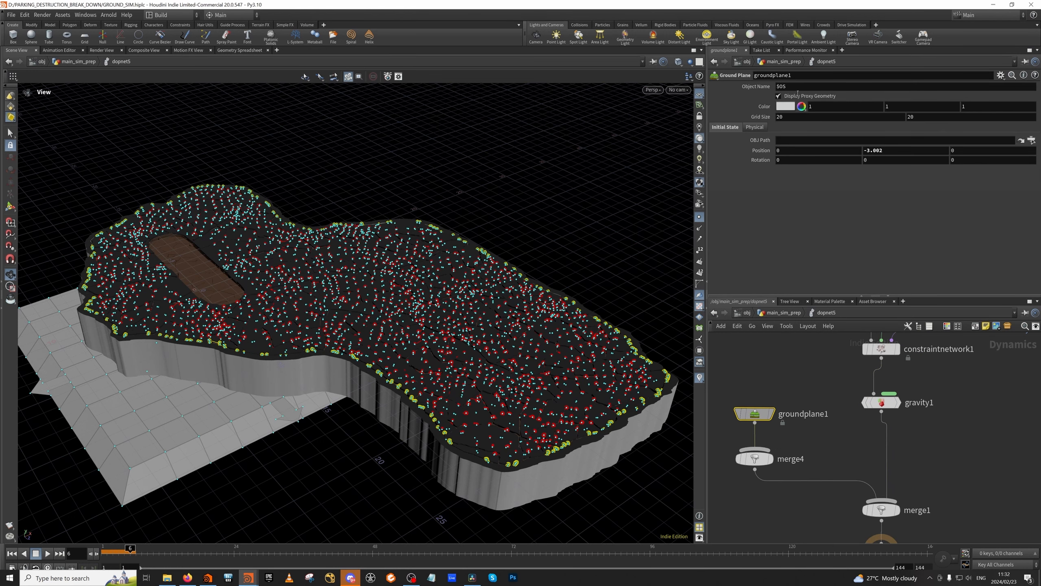
scroll(802, 427, down, 3)
scroll(832, 484, up, 3)
click(823, 476)
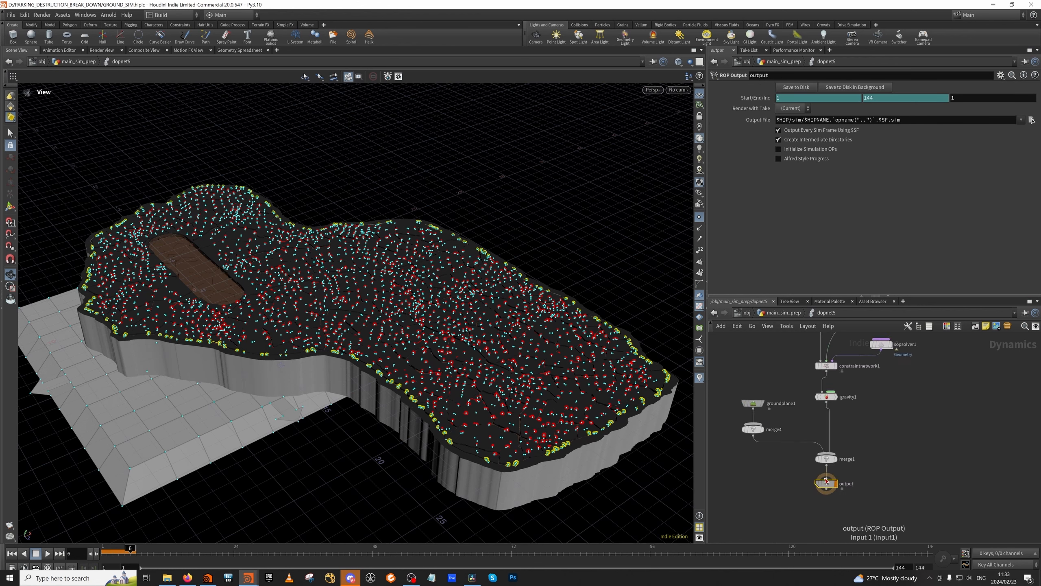
scroll(823, 476, down, 3)
scroll(823, 476, down, 3)
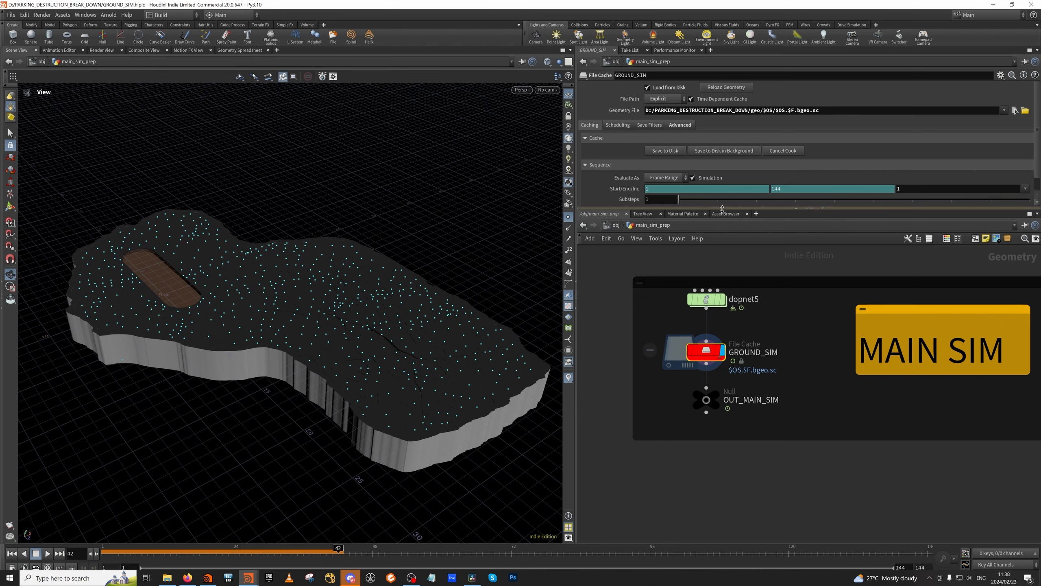
Enlarge the parameter area, turn off the viewport point display, and bring the COLLISIONS node chain into view.
drag(722, 207, 716, 249)
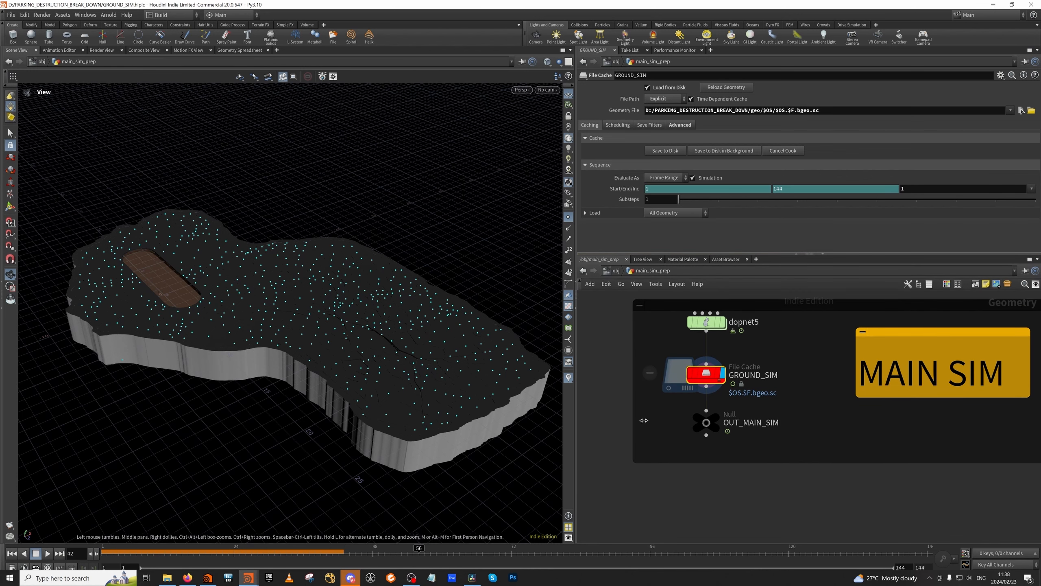
click(568, 219)
scroll(672, 402, down, 6)
middle_drag(672, 402, 657, 311)
scroll(729, 483, up, 3)
scroll(738, 472, down, 1)
middle_drag(754, 471, 749, 427)
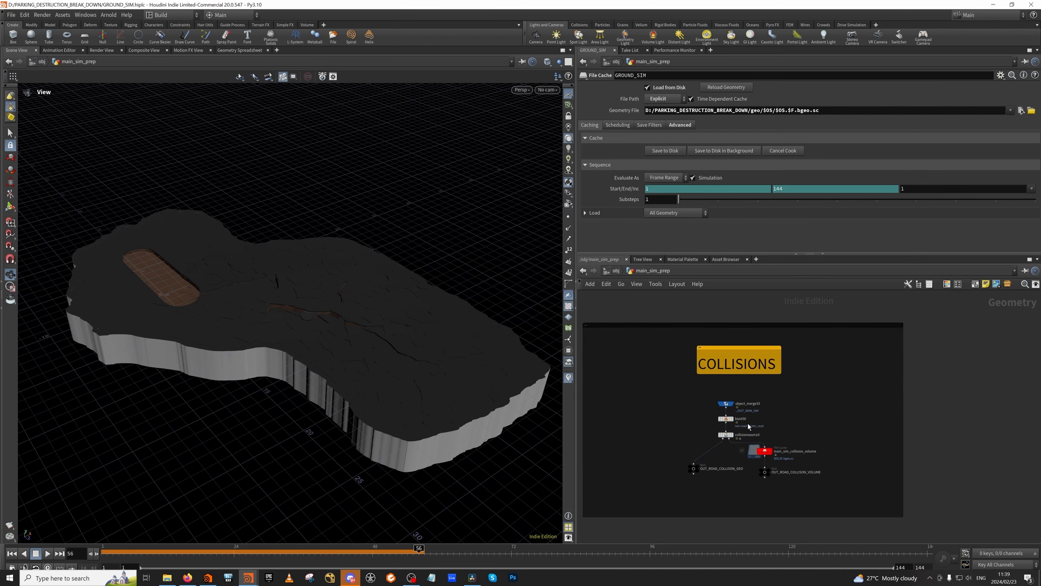
scroll(749, 426, up, 5)
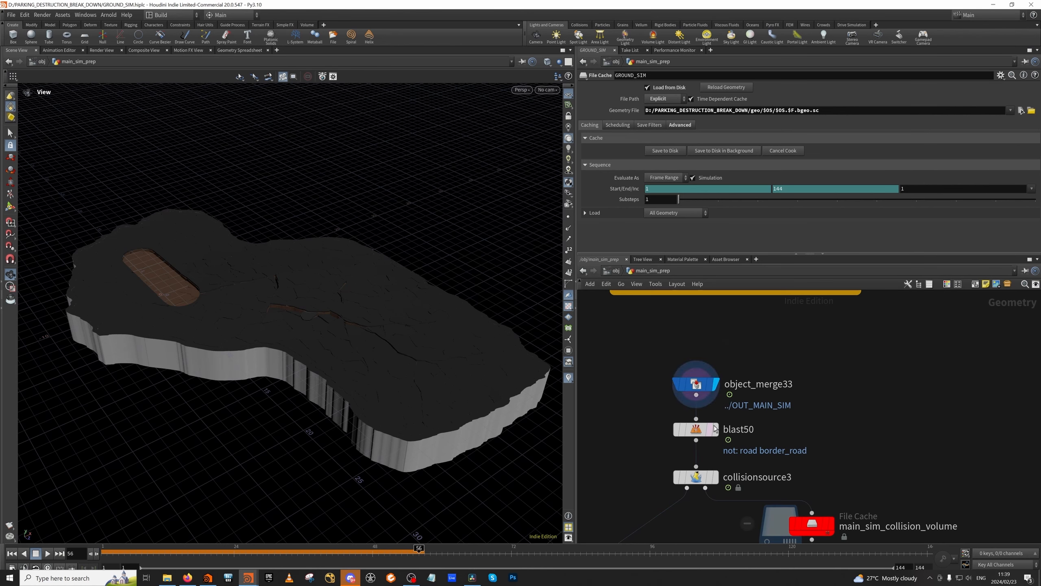
Display blast50 in the COLLISIONS chain, check the ground from another angle, and bypass the node.
click(699, 429)
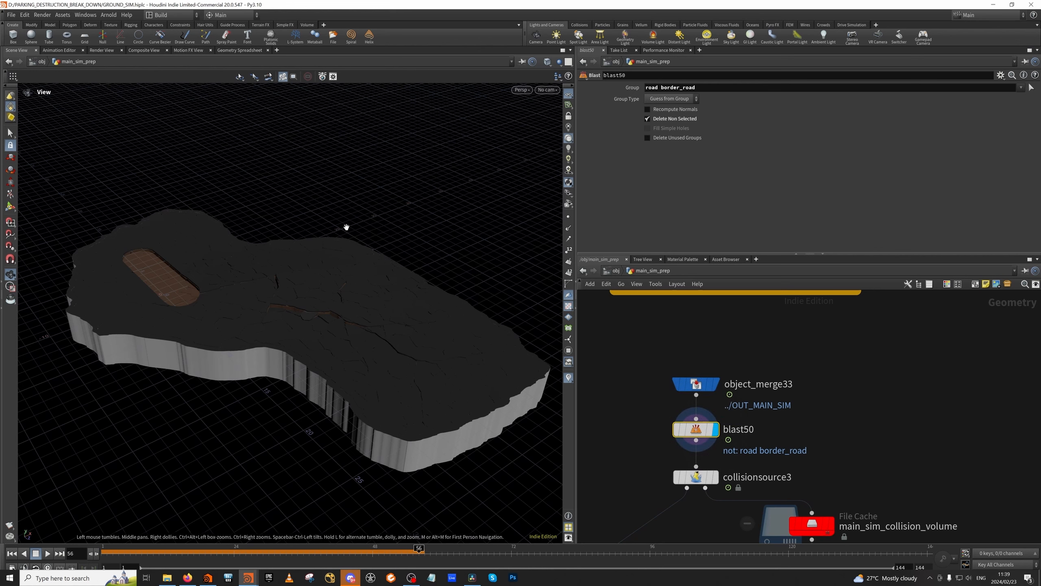
drag(399, 322, 349, 316)
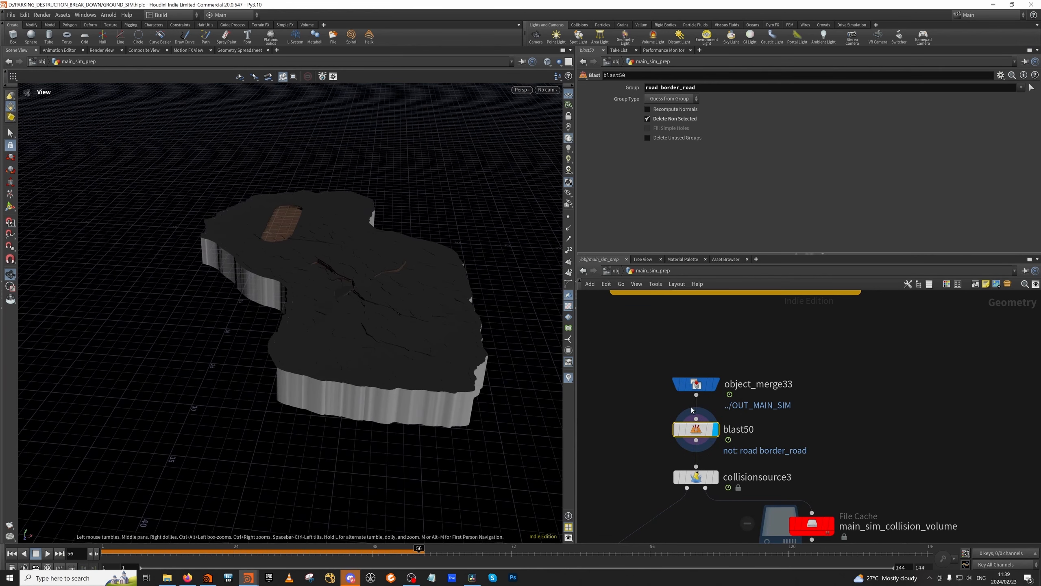
mouse_move(673, 407)
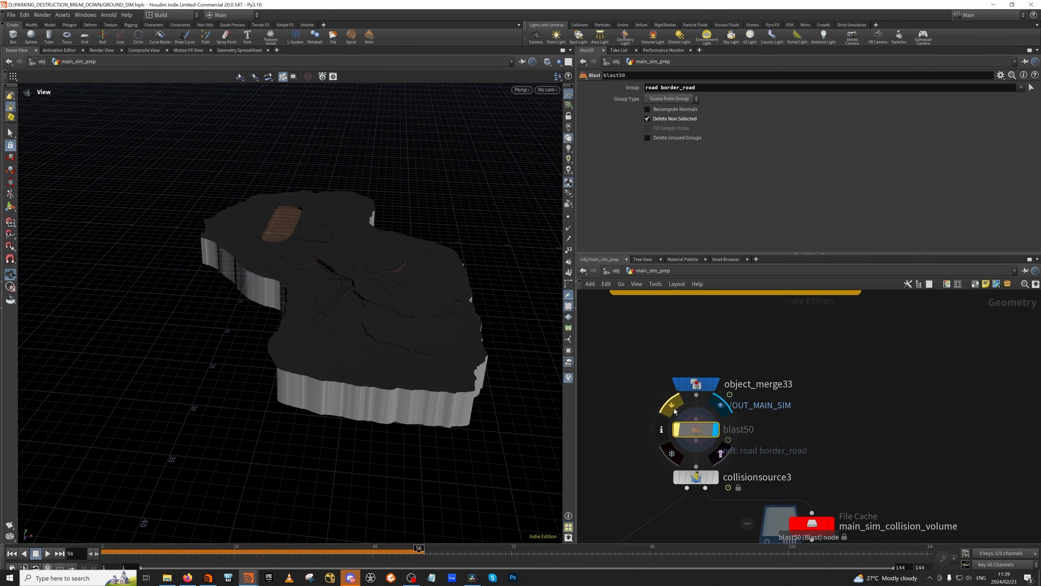
scroll(714, 441, down, 2)
scroll(713, 442, up, 3)
Display collisionsource3 and review its volume name, voxel size and bandwidth settings.
click(706, 437)
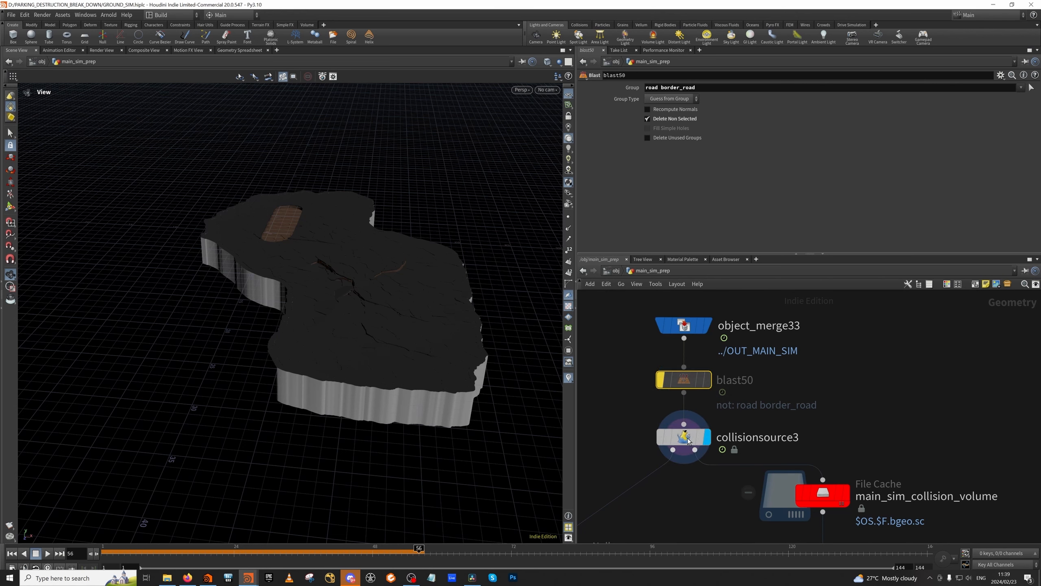
click(683, 438)
scroll(730, 391, down, 2)
scroll(729, 391, down, 1)
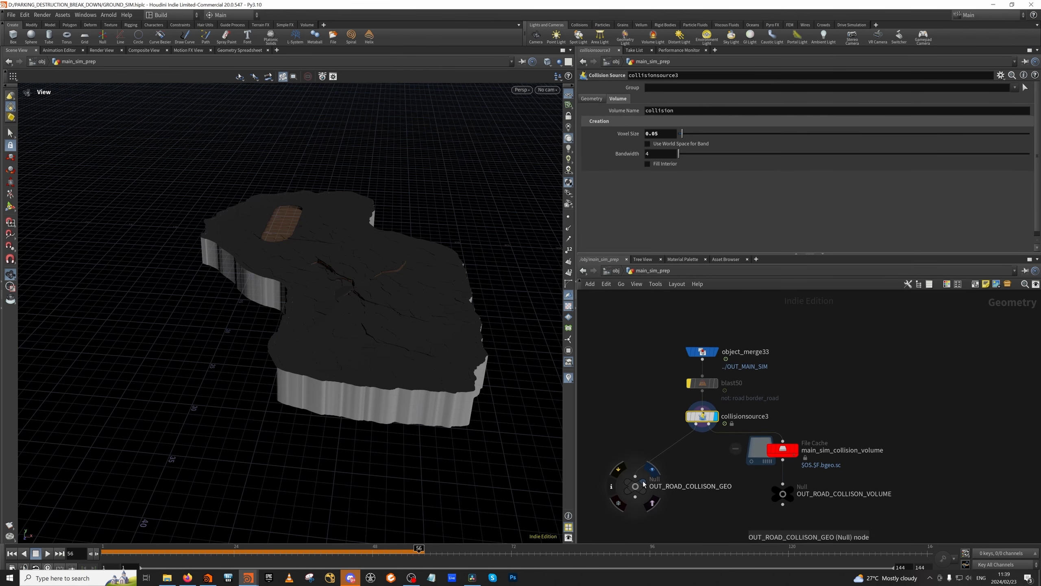
Display the main_sim_collision_volume file cache and examine the cached collision volume and its caching settings.
click(795, 448)
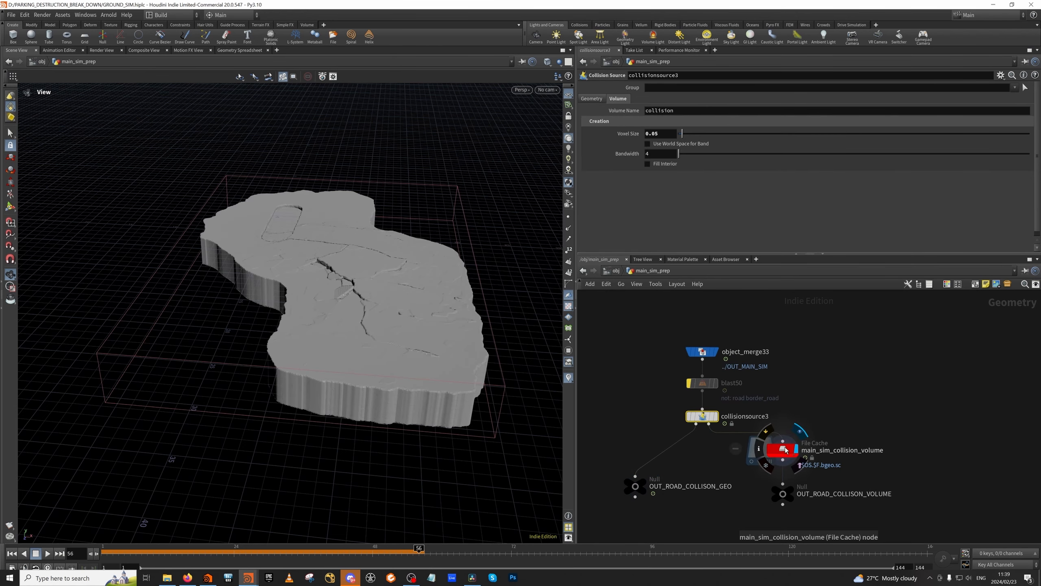
click(783, 449)
drag(364, 260, 360, 294)
scroll(353, 283, up, 3)
scroll(332, 253, down, 3)
scroll(309, 223, down, 2)
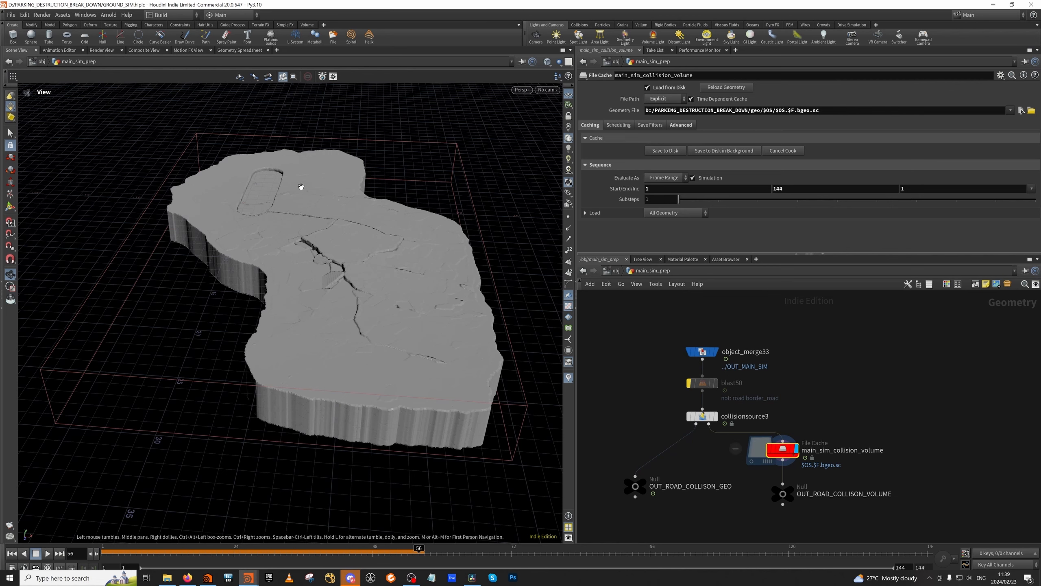
Display the object_merge43 and blast52 nodes in the ROAD SMOKE SIM box, and bypass blast52.
scroll(793, 374, down, 5)
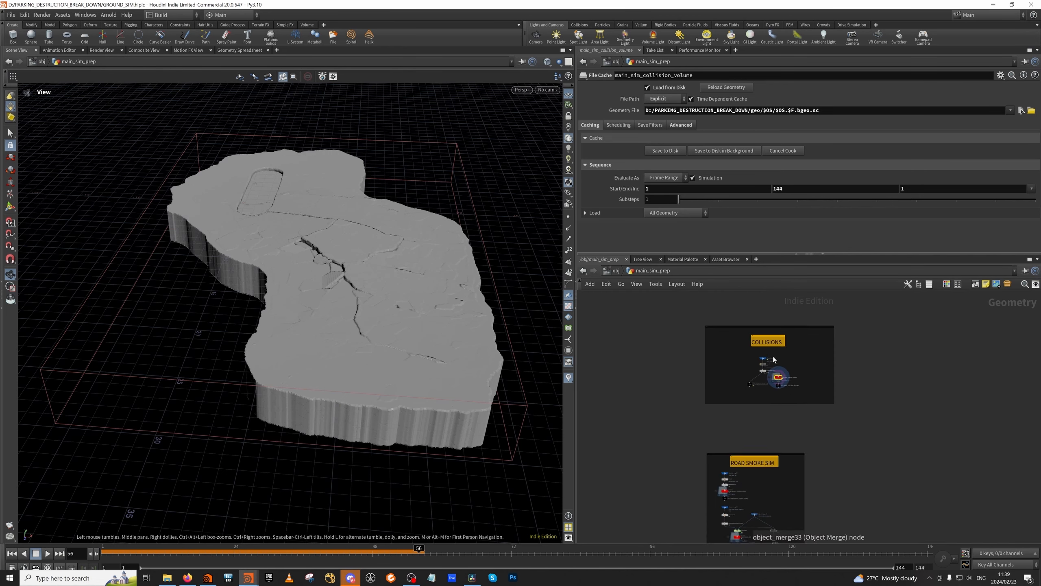
scroll(740, 320, up, 4)
scroll(738, 322, up, 5)
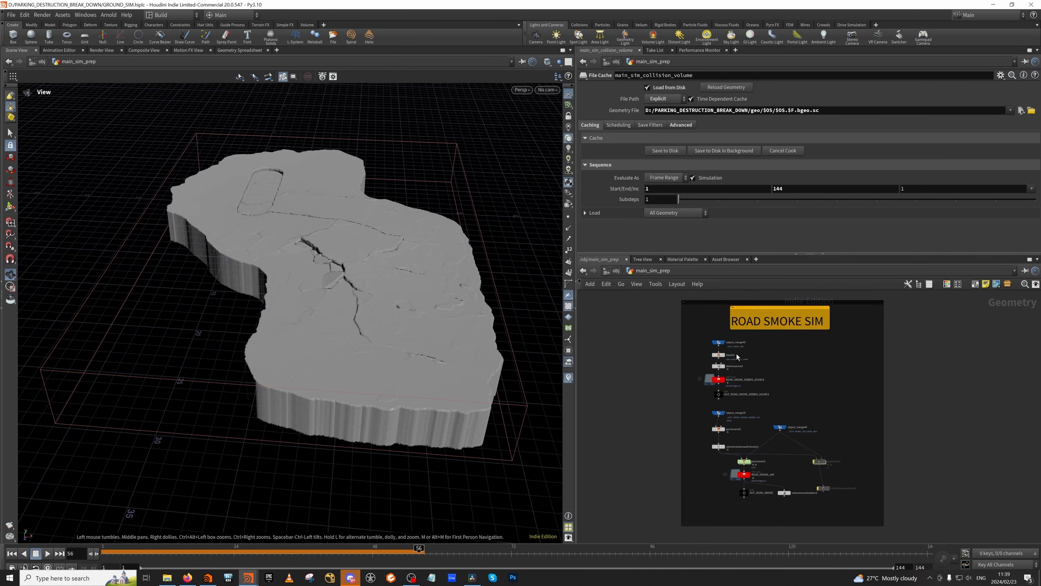
click(721, 330)
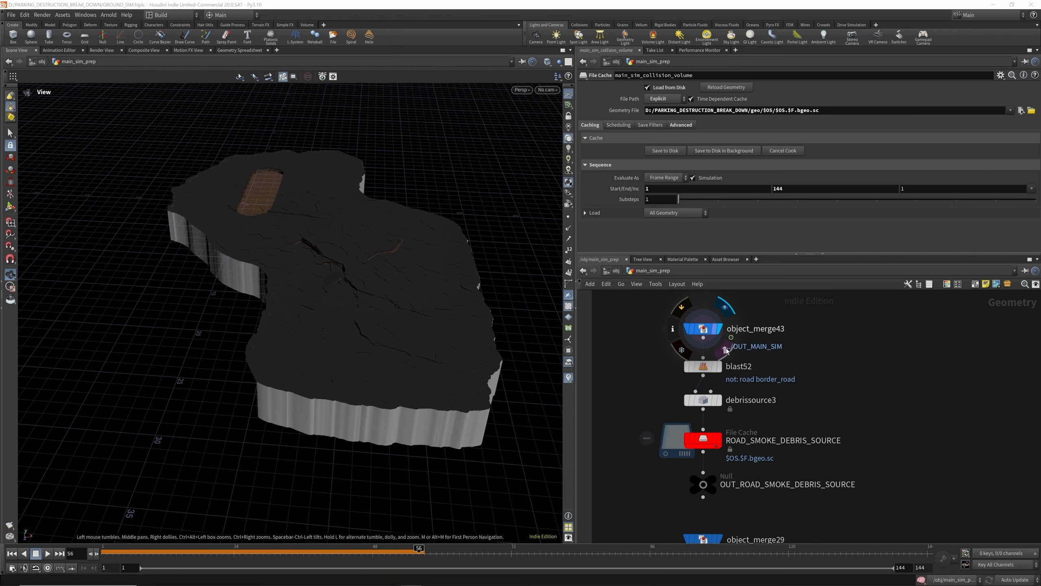
mouse_move(714, 360)
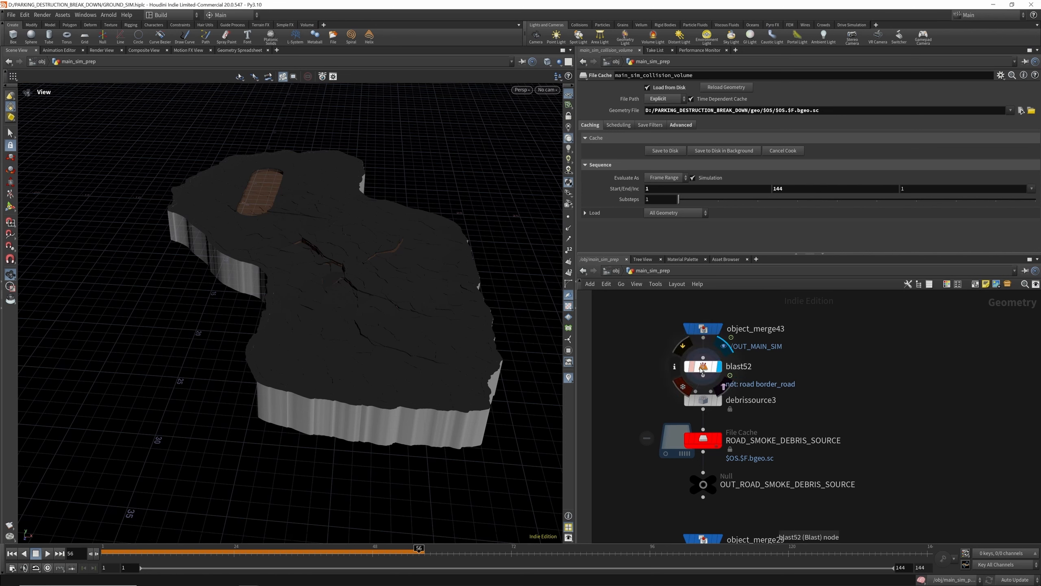
click(683, 352)
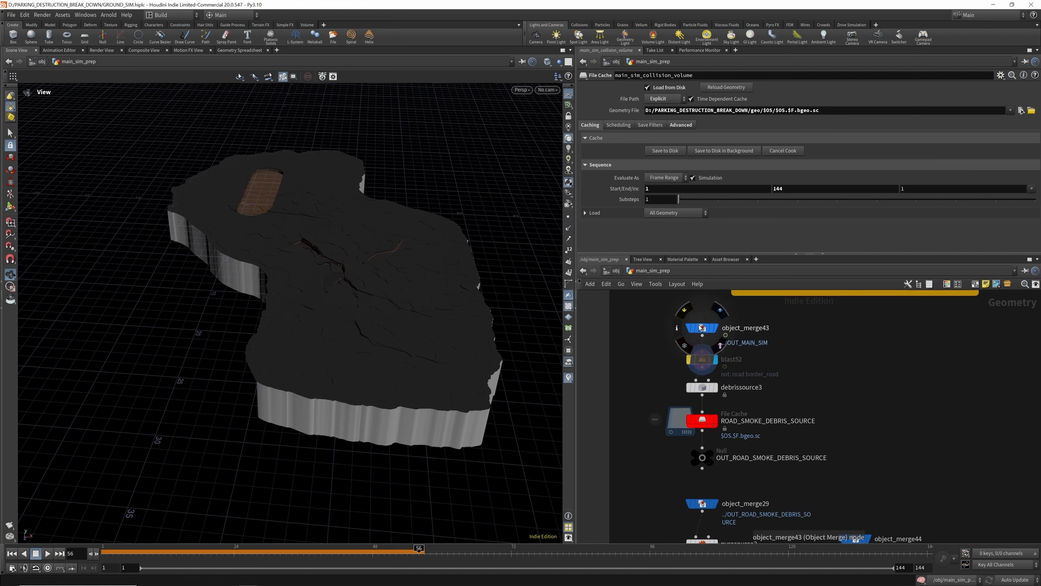
middle_drag(683, 352, 673, 320)
Display debrissource3 and examine its debris points along with the scatter, release, attribute and post-process settings.
mouse_move(712, 372)
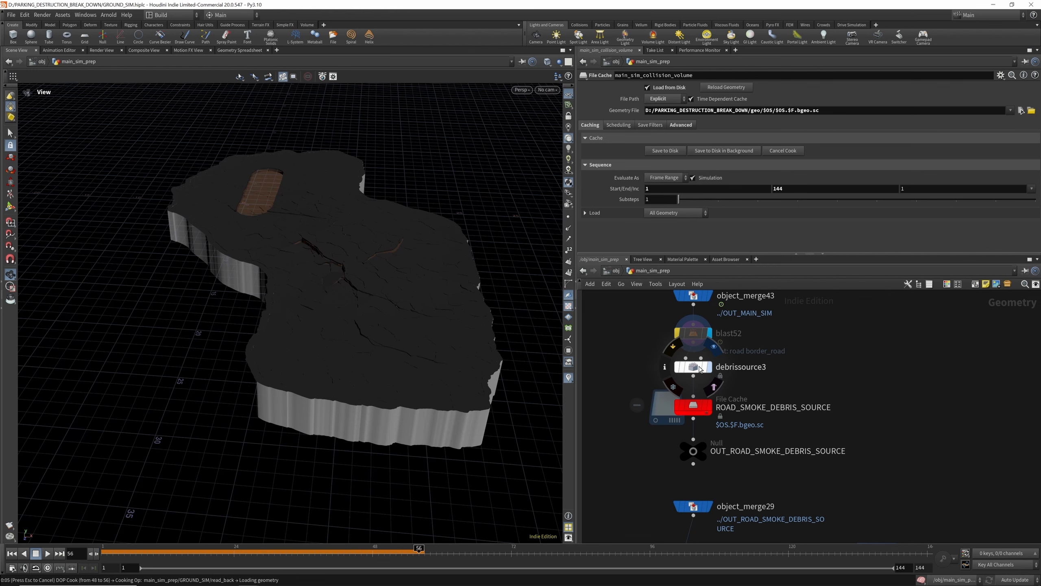
click(700, 369)
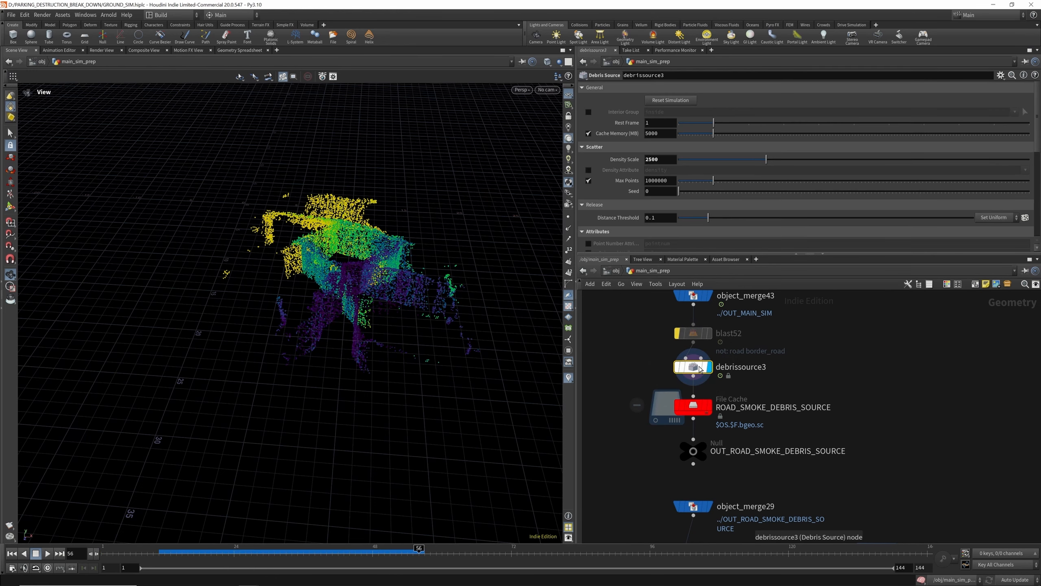
drag(364, 239, 364, 268)
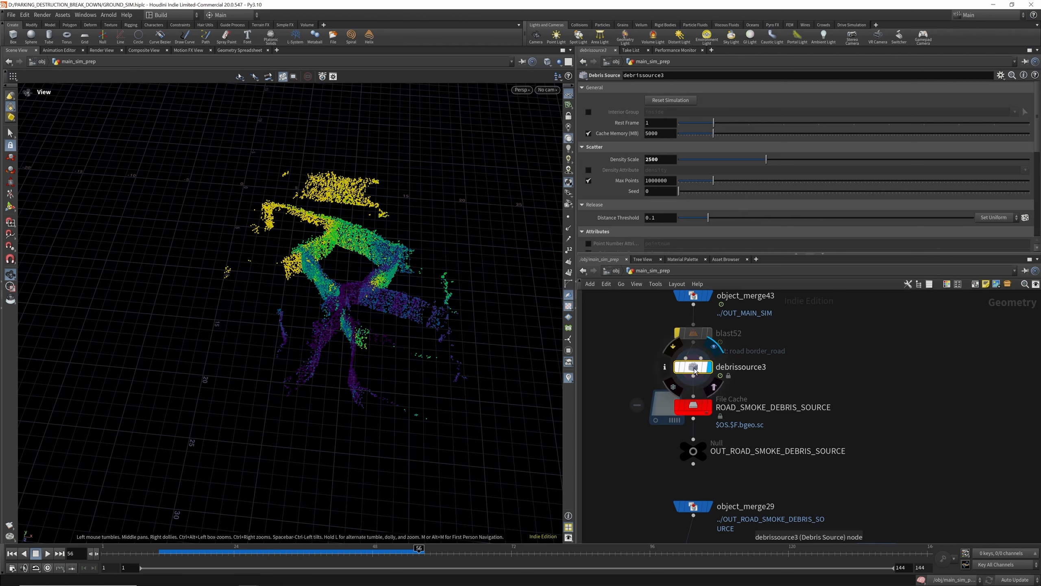
drag(672, 255, 661, 416)
scroll(647, 278, down, 2)
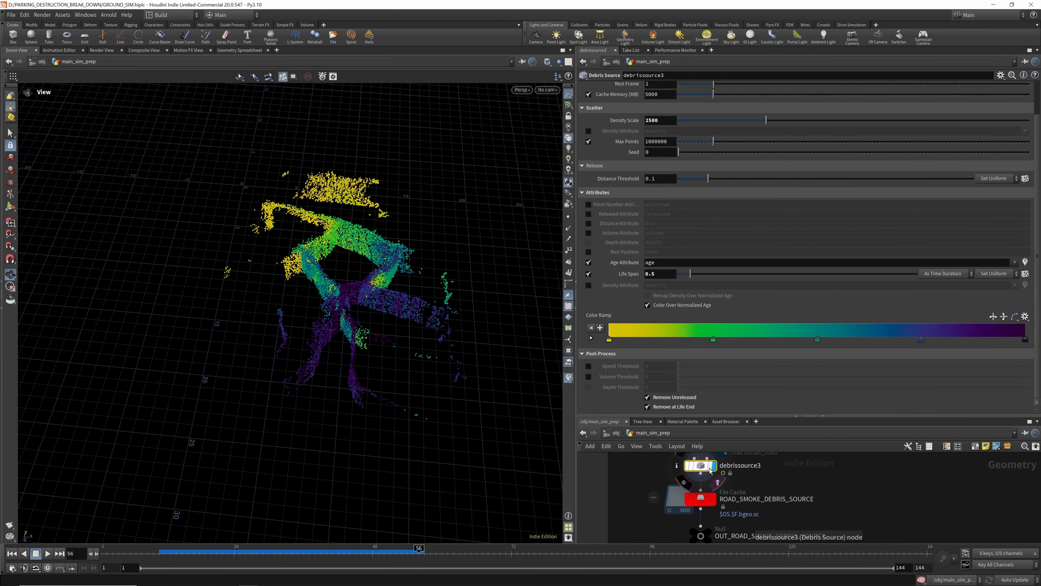
drag(689, 416, 697, 228)
Display the ROAD_SMOKE_DEBRIS_SOURCE file cache and scrub the timeline to about frame 59 to preview the debris points.
click(715, 403)
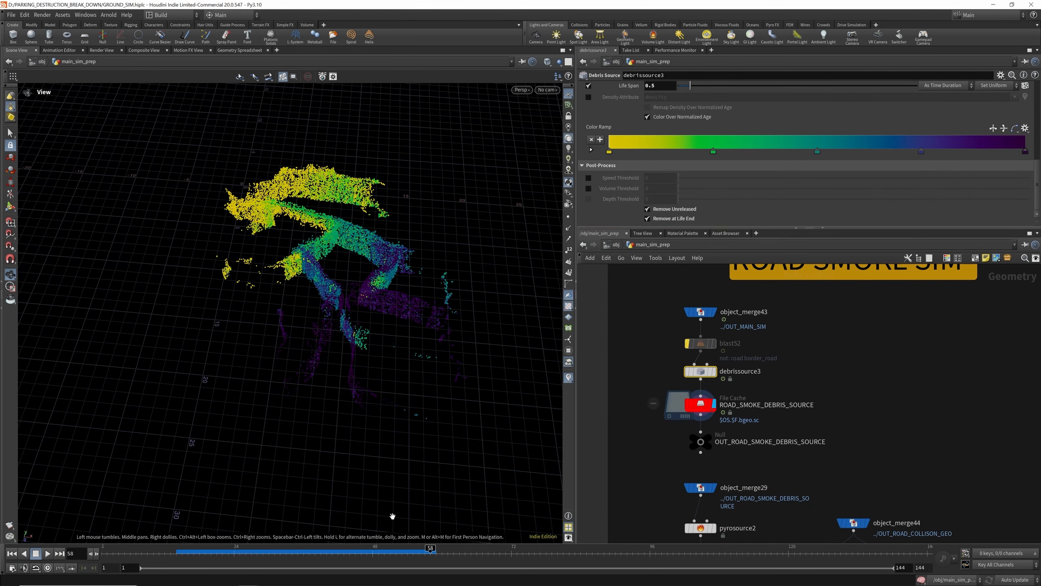
drag(265, 548, 436, 548)
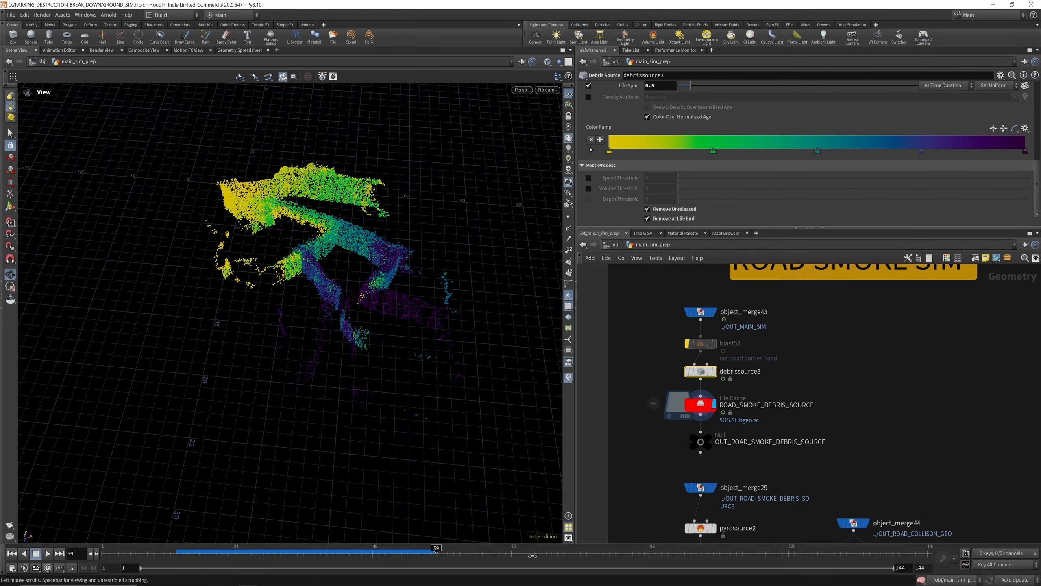
Feed pyrosource2 directly from OUT_ROAD_SMOKE_DEBRIS_SOURCE instead of object_merge29, and display pyrosource2 with its full settings at frame 88.
drag(601, 553, 603, 554)
drag(700, 393, 693, 349)
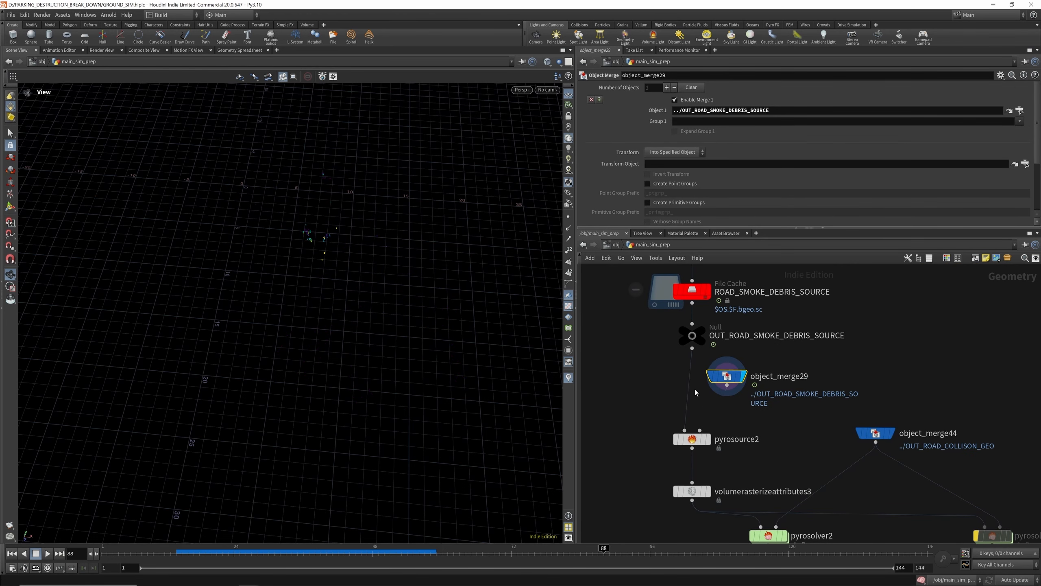
click(701, 440)
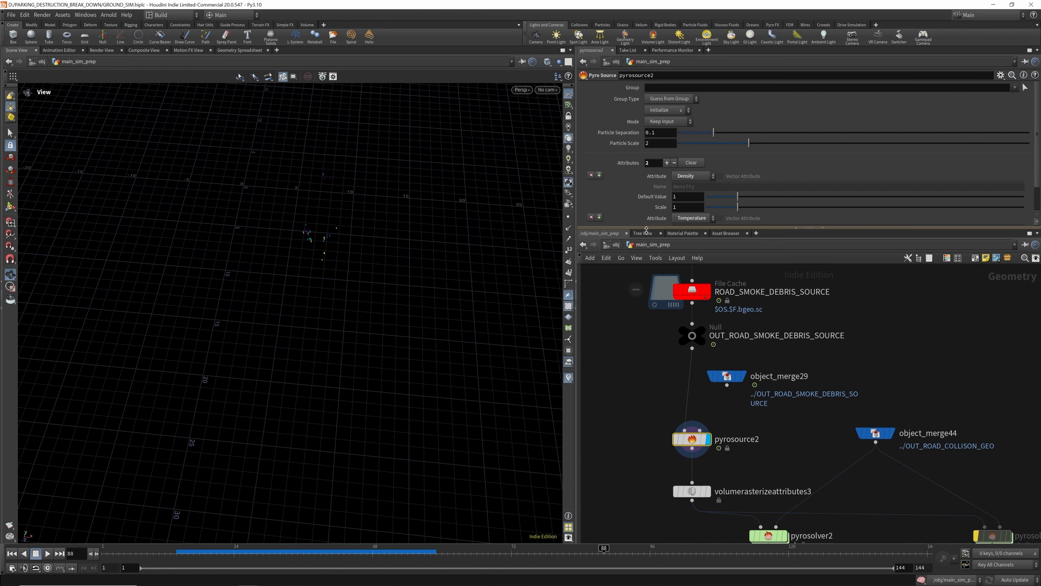
drag(646, 229, 646, 298)
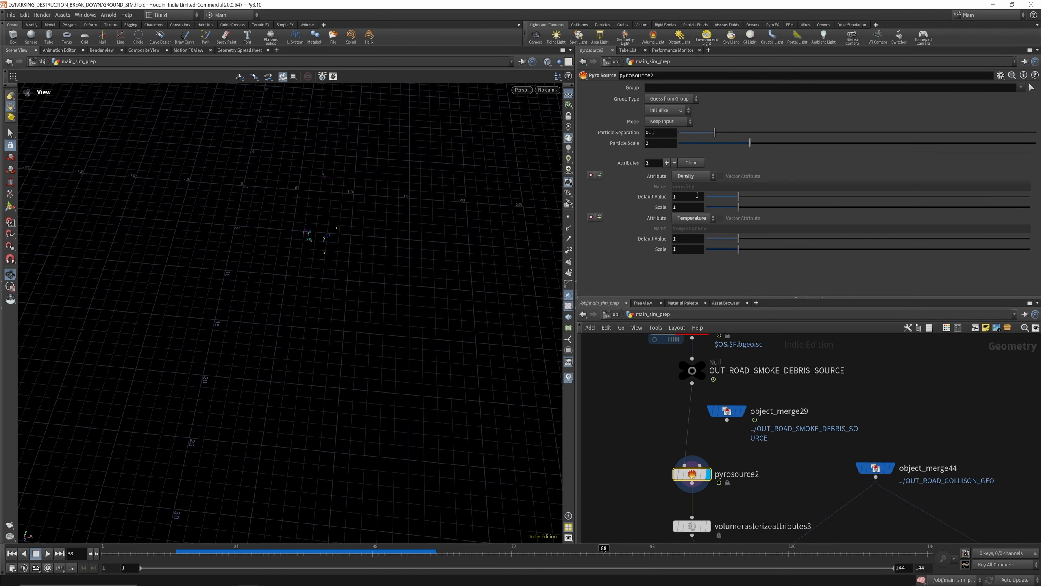
Compare the node information of OUT_ROAD_SMOKE_DEBRIS_SOURCE and pyrosource2 to examine which point attributes the pyro source adds.
mouse_move(702, 368)
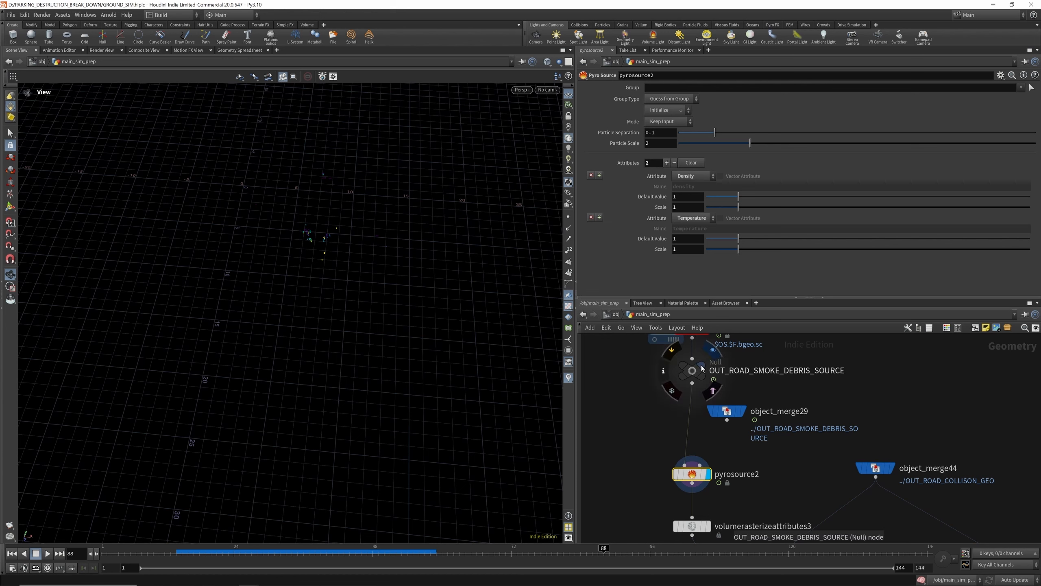
click(664, 371)
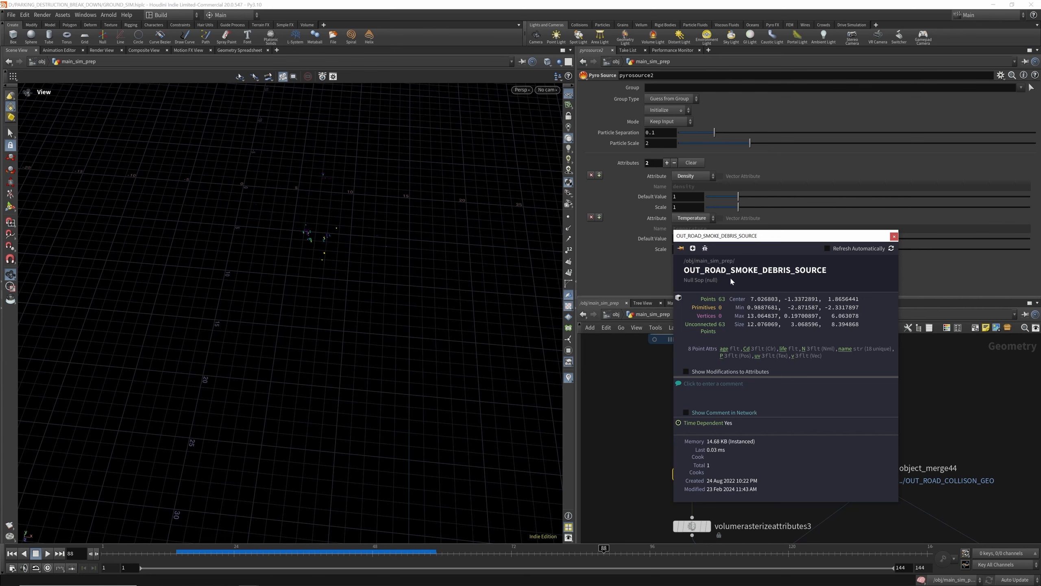
drag(746, 239, 393, 176)
click(708, 478)
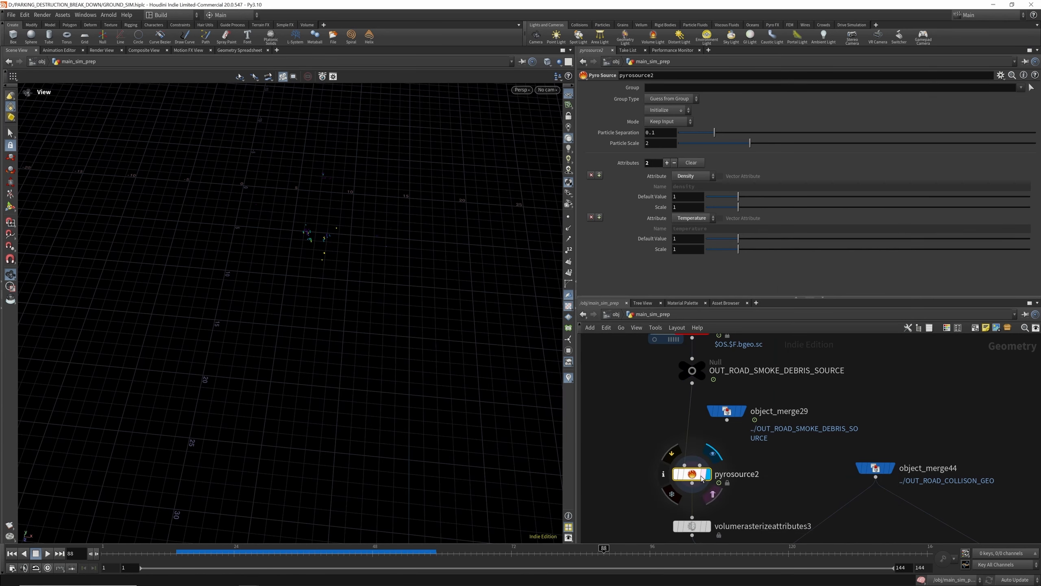
click(665, 475)
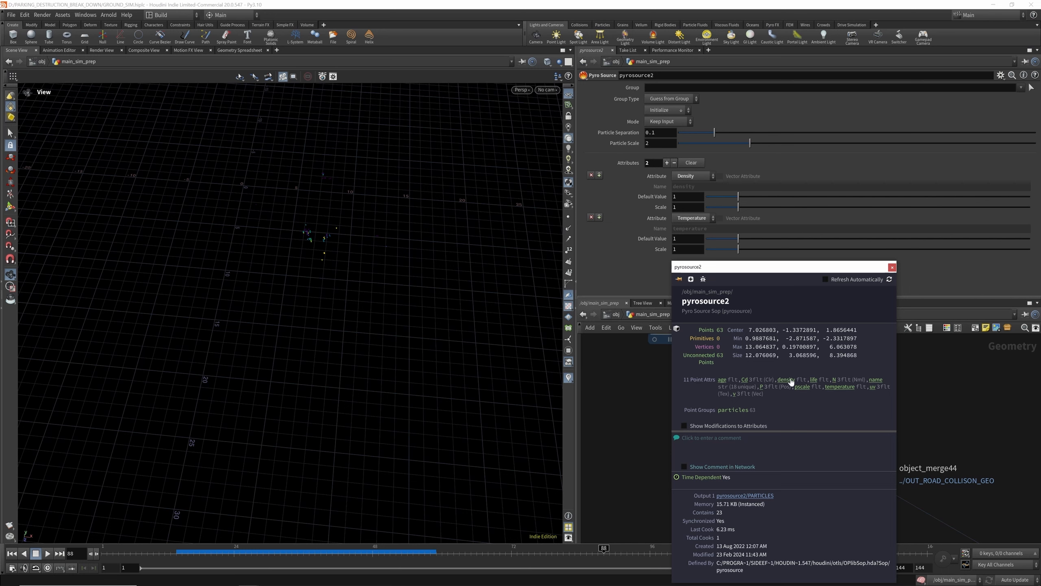
click(648, 390)
scroll(735, 451, down, 4)
scroll(721, 488, up, 5)
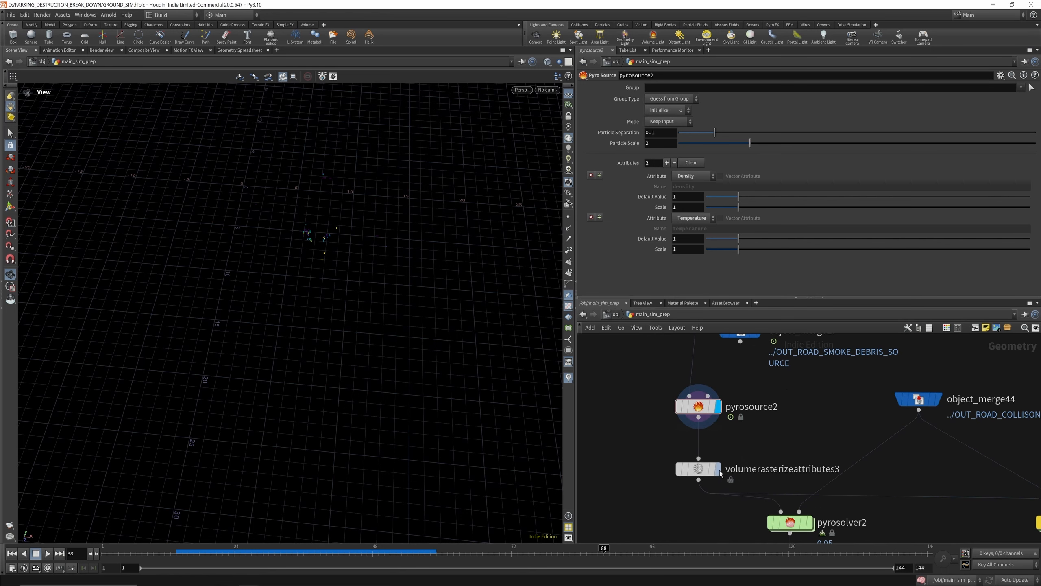
Display volumerasterizeattributes3 and examine its rasterized attributes, coverage settings and volume information.
click(719, 470)
click(705, 471)
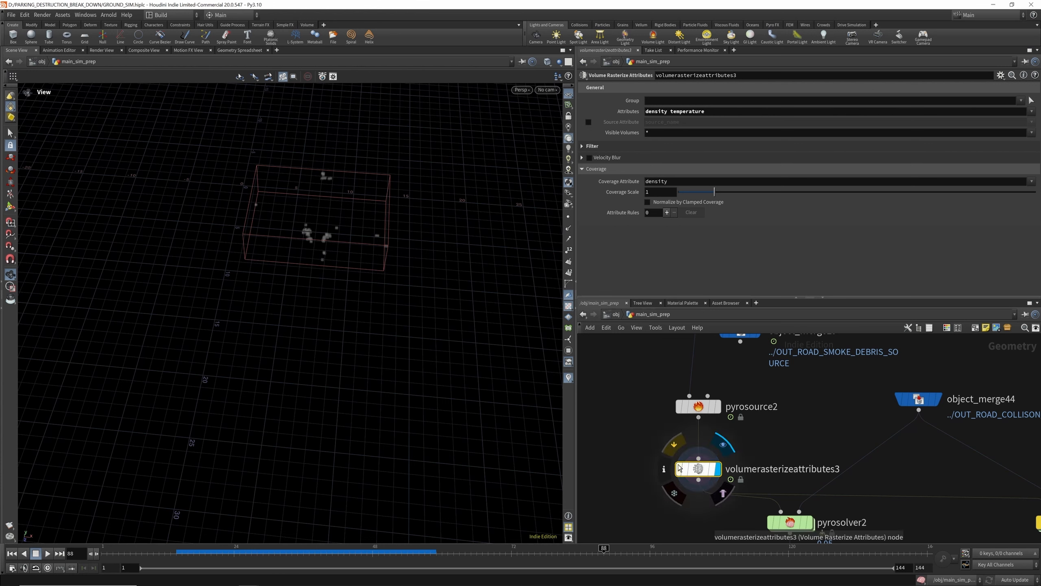
click(664, 469)
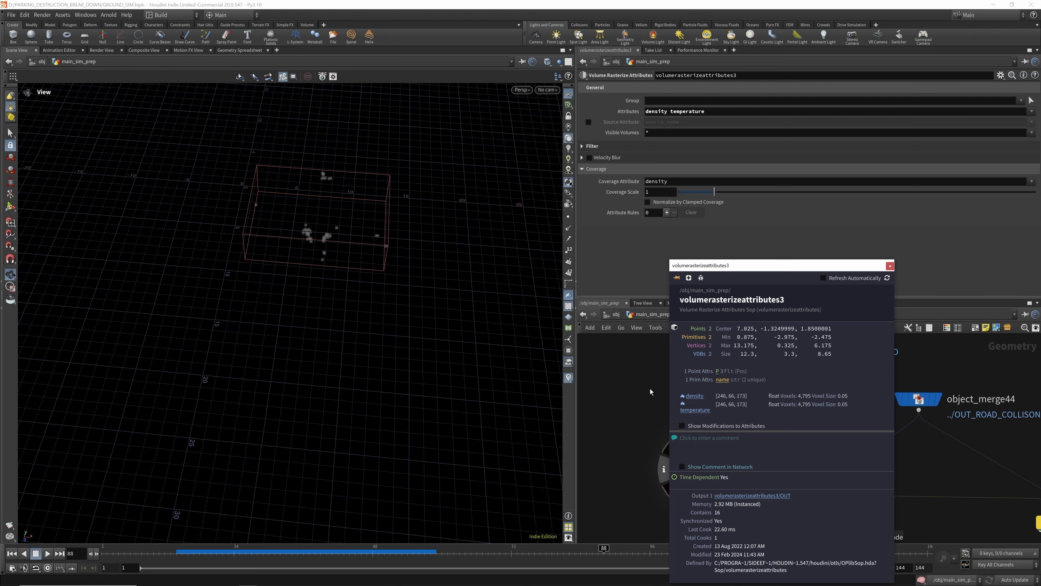
scroll(741, 478, up, 2)
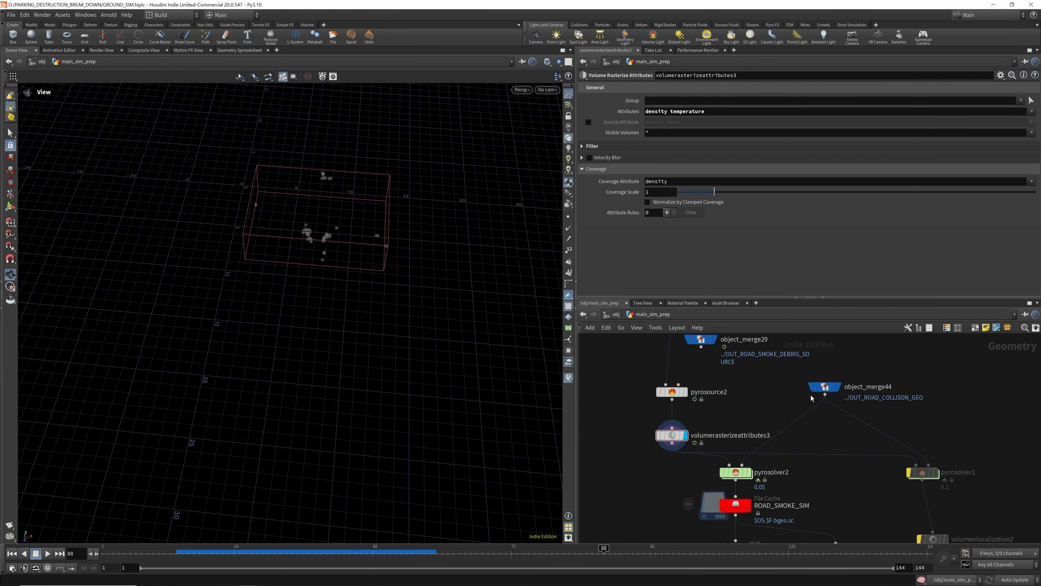
Display object_merge44's road collision geometry and the pyrosolver2 node, and scrub the timeline from the start to preview the smoke simulation.
click(840, 387)
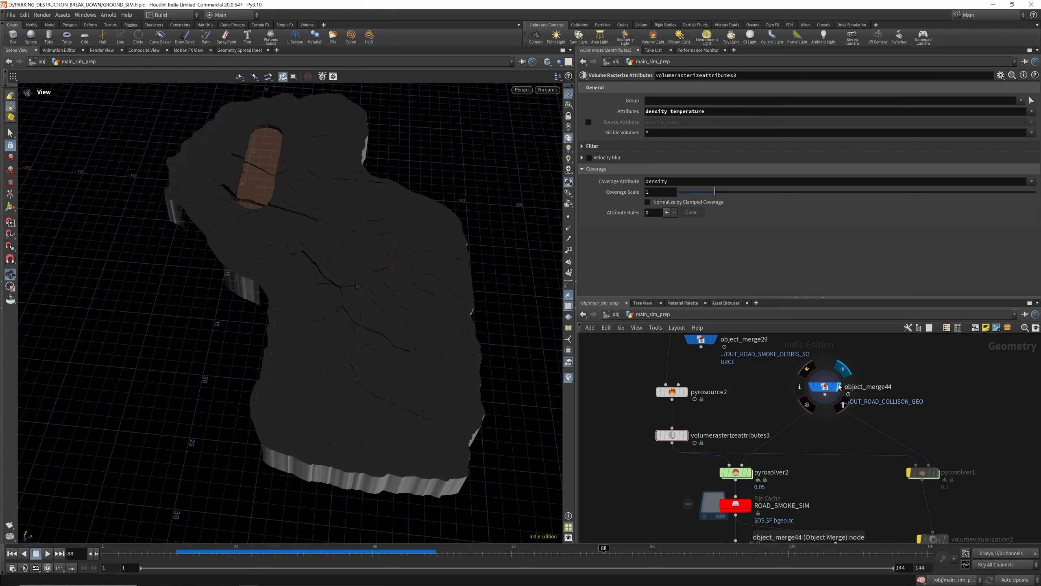
mouse_move(753, 476)
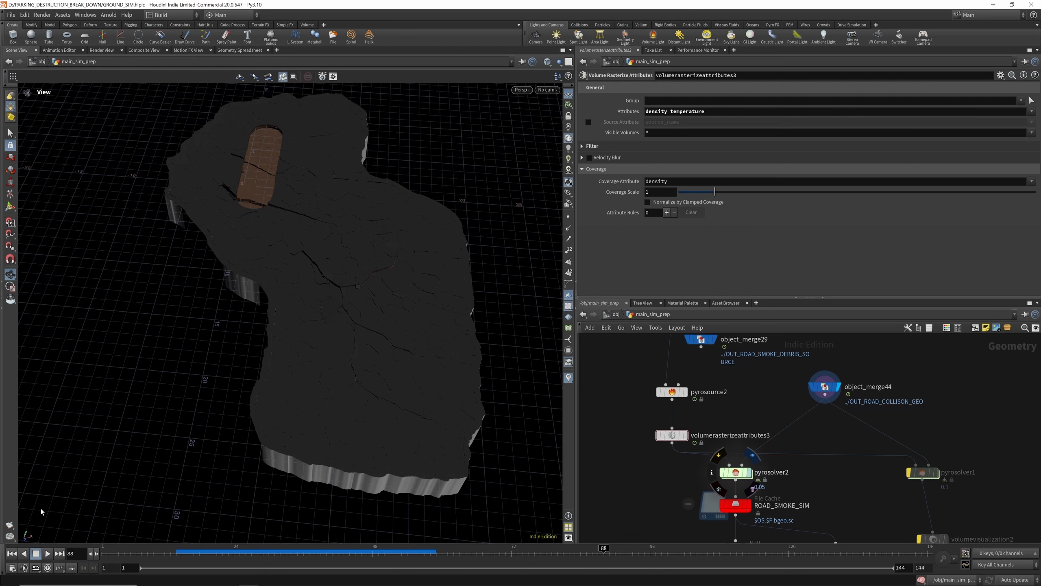
click(12, 555)
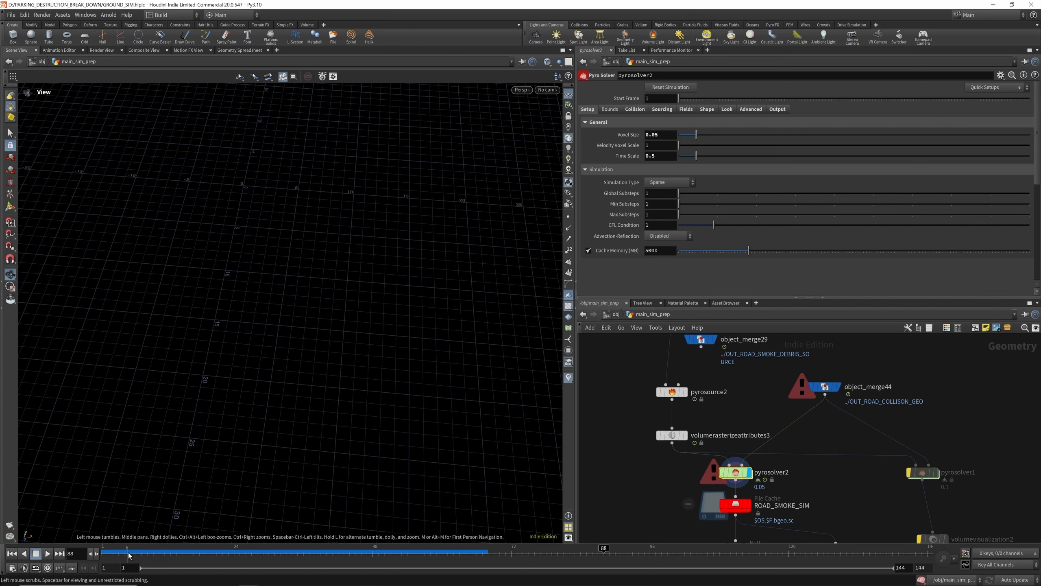
click(131, 552)
drag(130, 552, 324, 548)
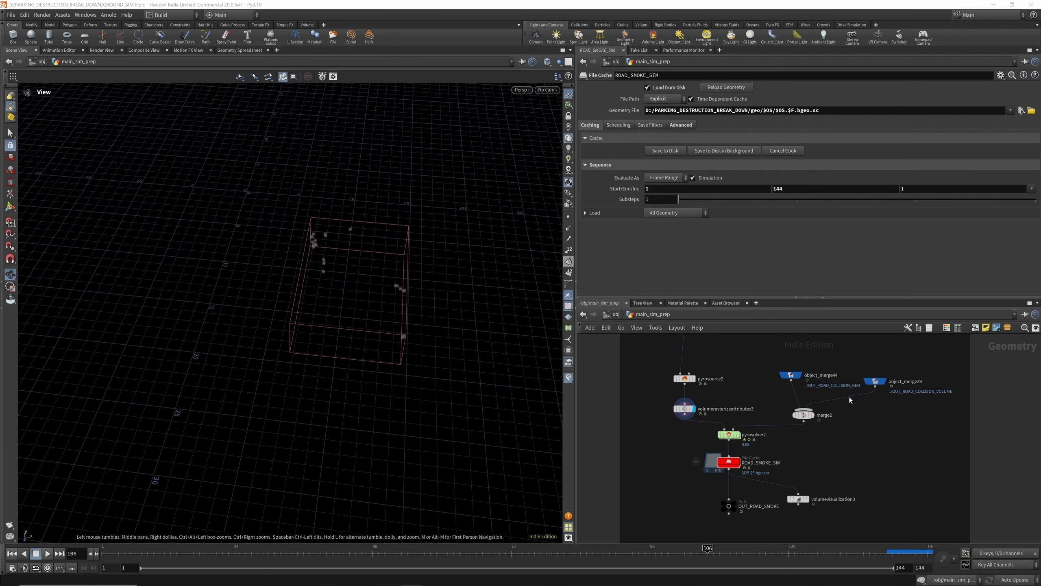
Display object_merge44, object_merge29 and merge2 to examine the road collision geometry, the collision volume and their merged result.
drag(801, 377, 796, 371)
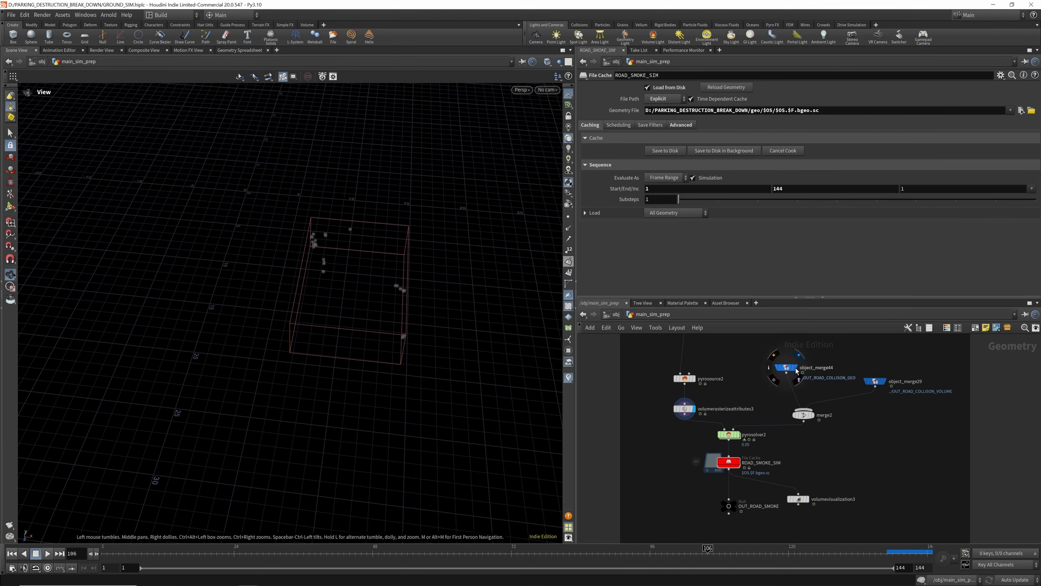
click(797, 370)
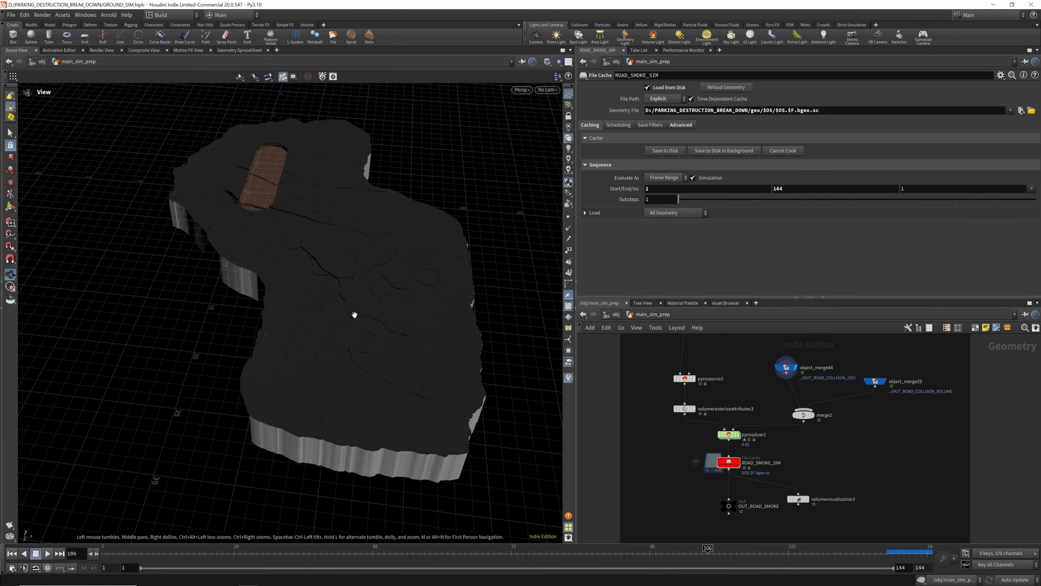
drag(354, 315, 313, 241)
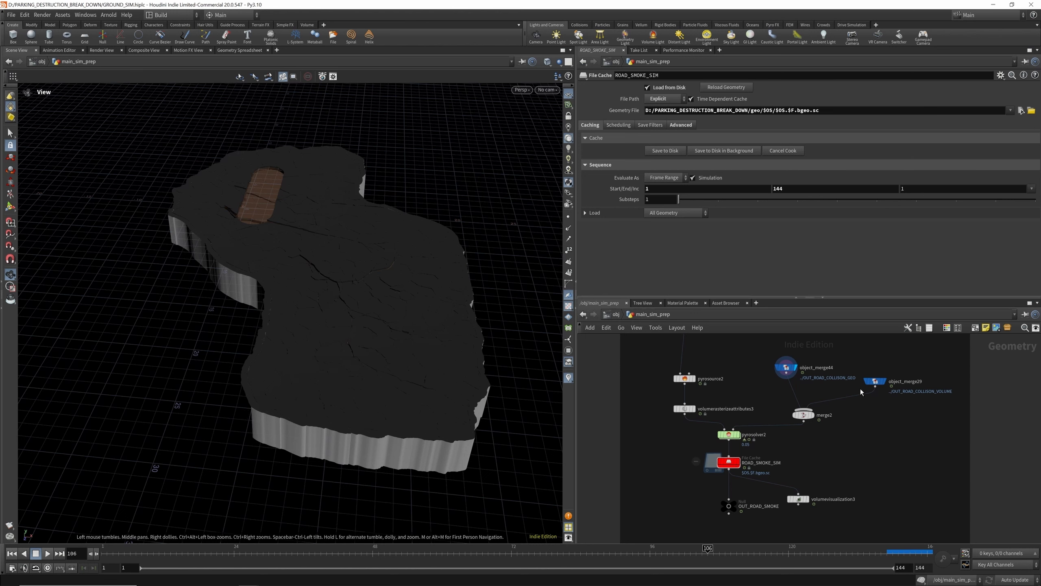
mouse_move(887, 383)
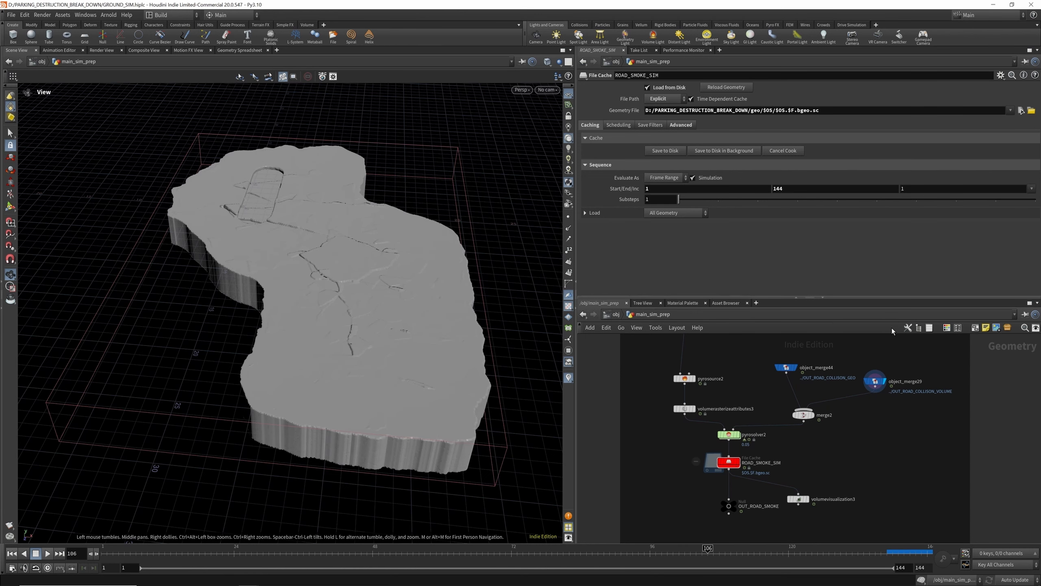
click(861, 382)
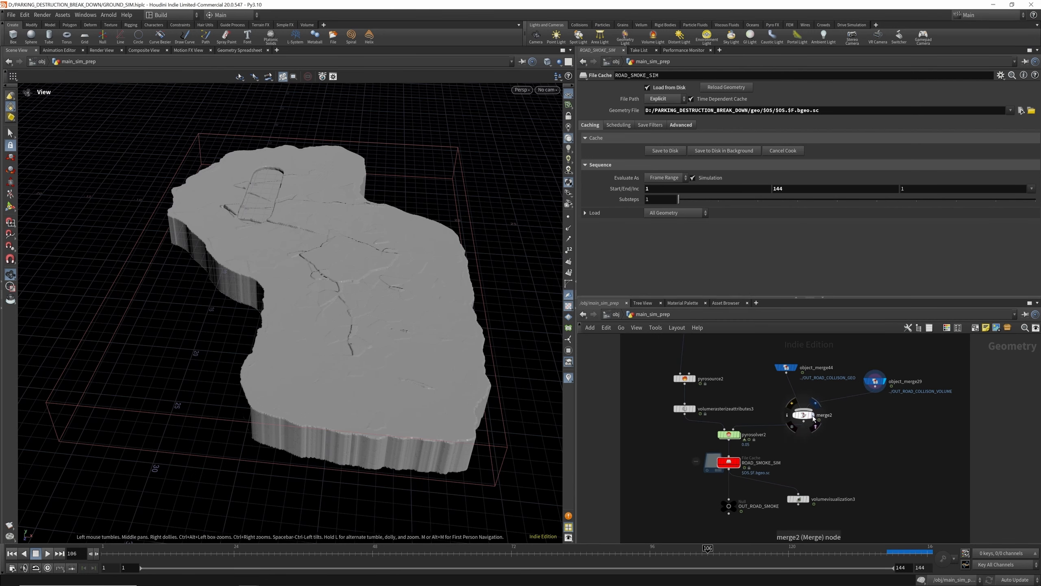
scroll(789, 451, down, 6)
scroll(789, 451, up, 6)
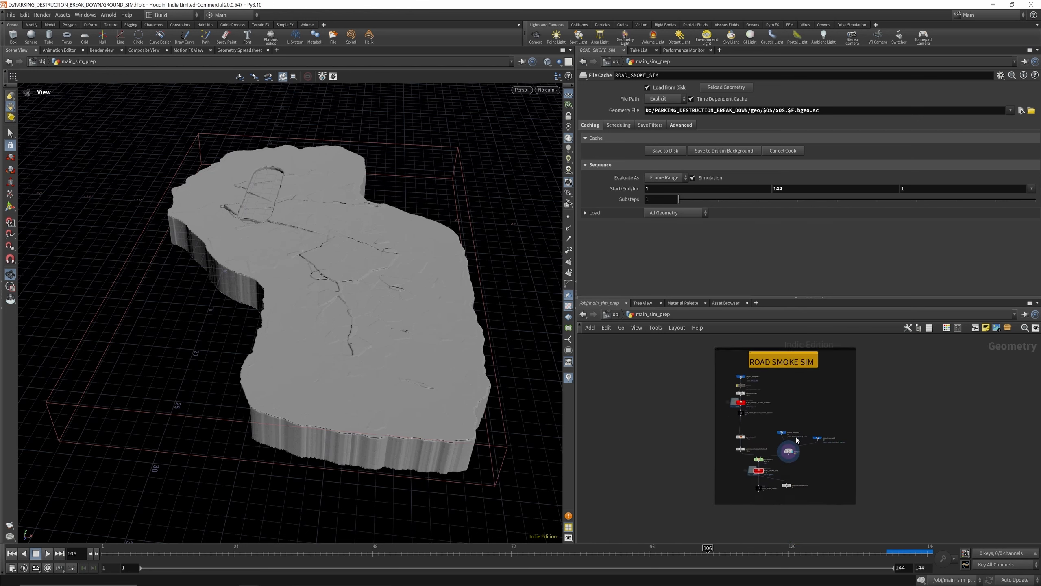
In the COLLISIONS box, display the non-simulated floor's collision source and the base ground's geometry and volume collision outputs.
scroll(764, 431, down, 8)
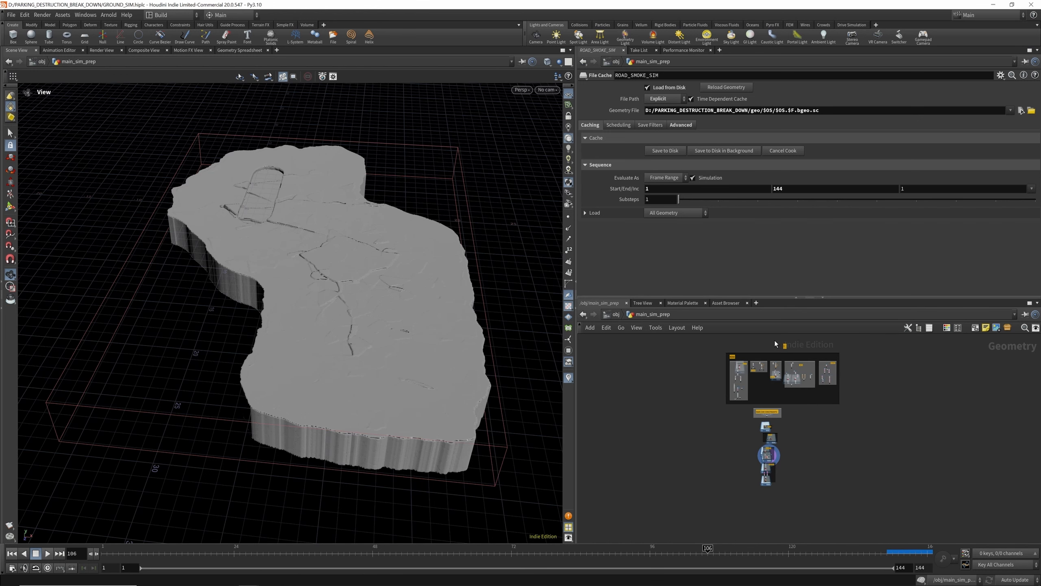
scroll(739, 417, up, 8)
scroll(702, 426, down, 8)
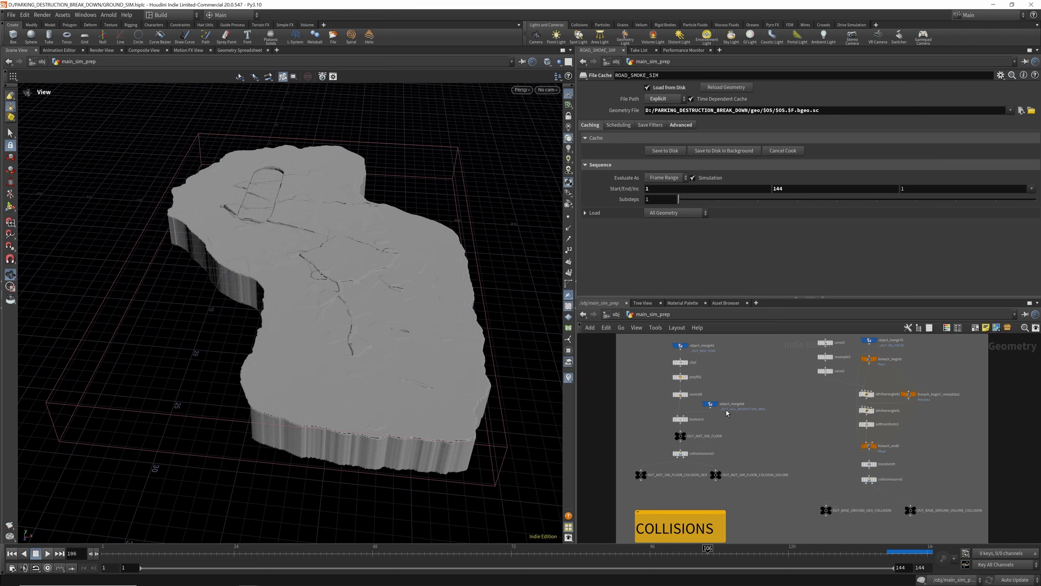
scroll(733, 410, up, 6)
scroll(681, 421, up, 3)
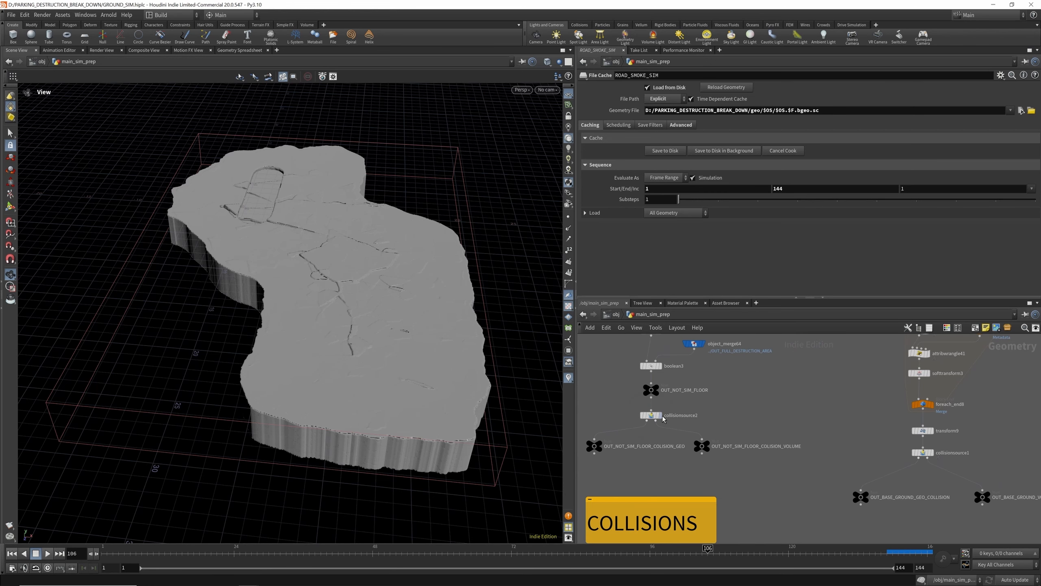
click(662, 416)
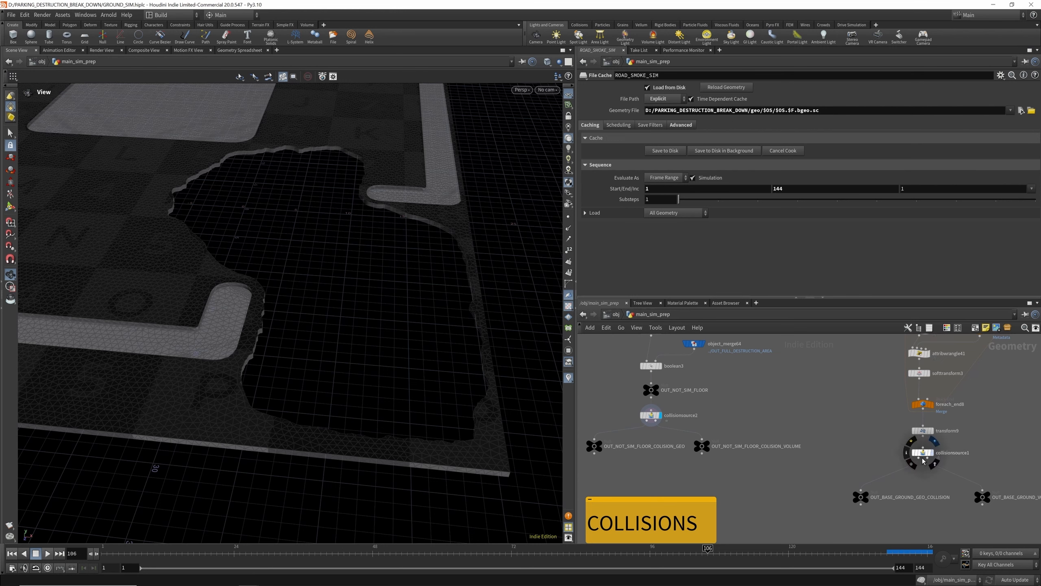
click(871, 488)
scroll(867, 495, down, 3)
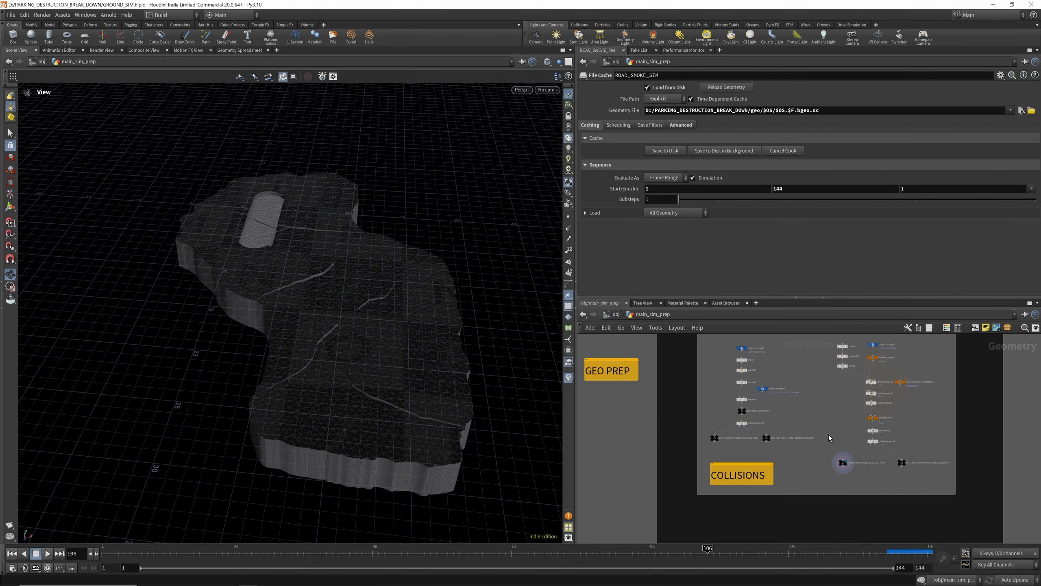
scroll(828, 434, up, 3)
click(891, 456)
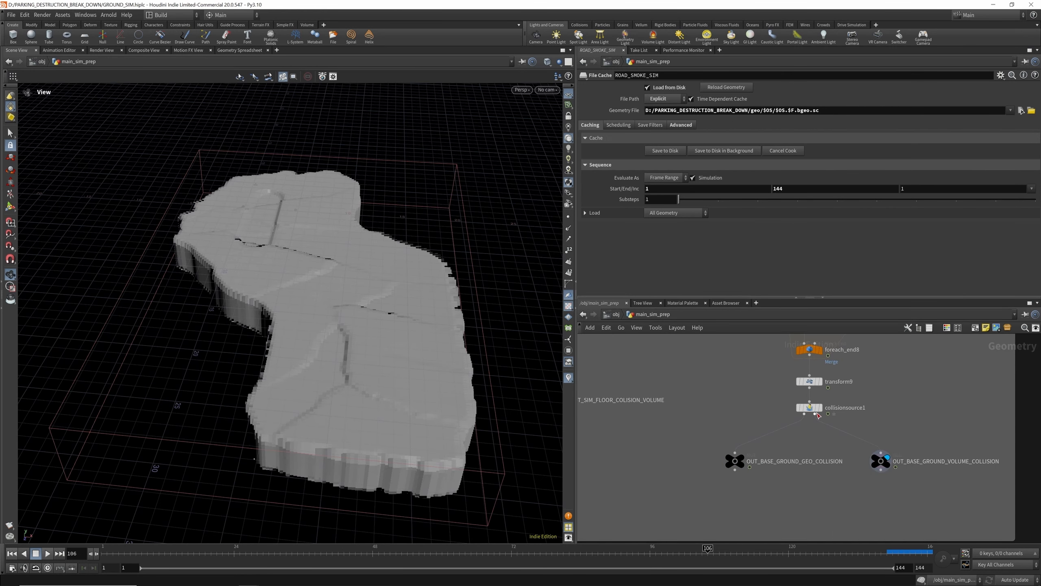
drag(809, 406, 801, 408)
scroll(749, 392, down, 6)
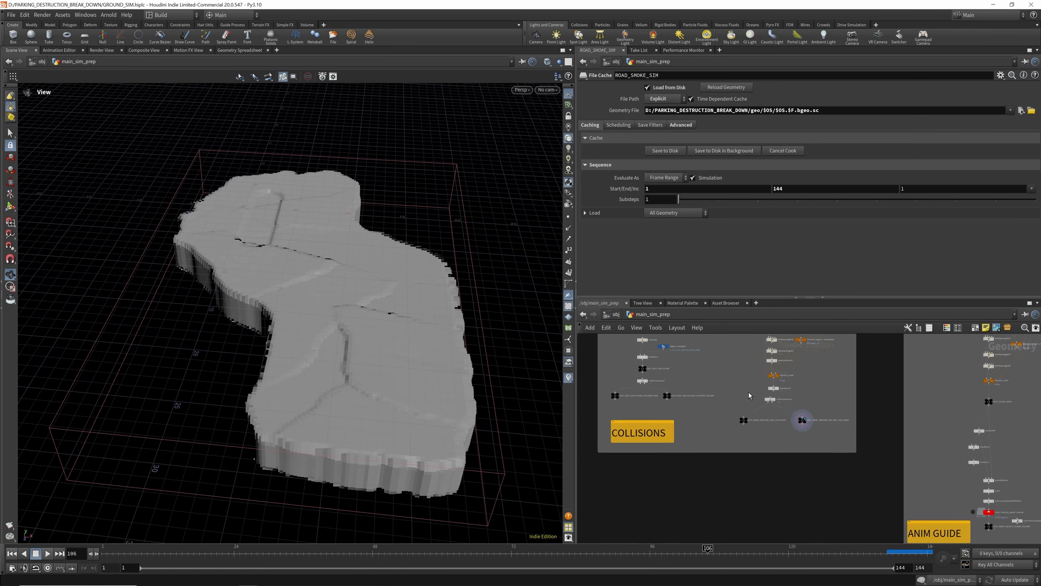
Return to the ROAD SMOKE SIM box and recheck the collision geometry, collision volume and merge2 inputs feeding pyrosolver2.
scroll(750, 394, up, 3)
scroll(750, 395, up, 3)
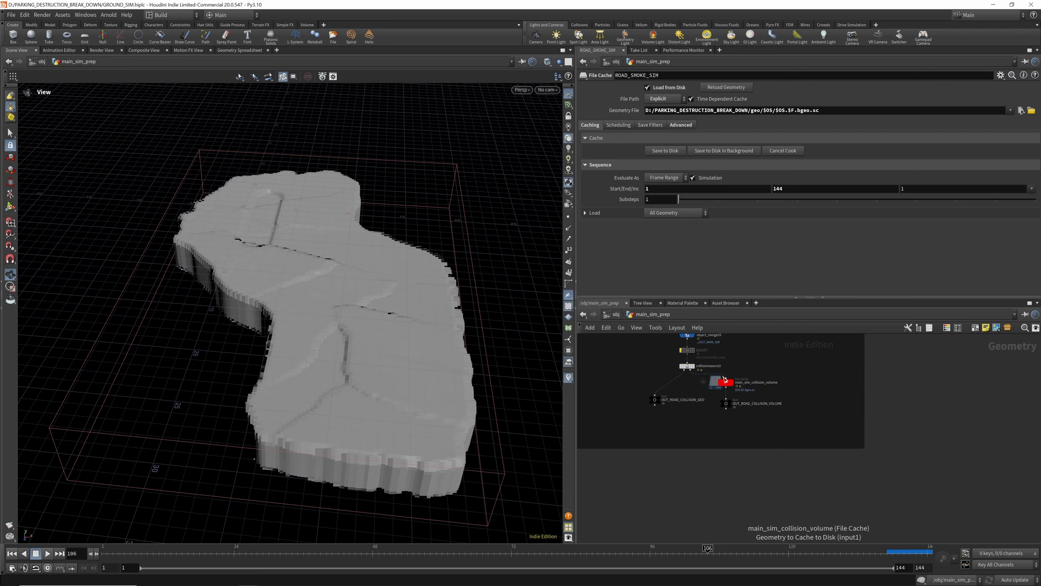
scroll(733, 410, down, 3)
scroll(716, 449, up, 2)
scroll(716, 448, up, 3)
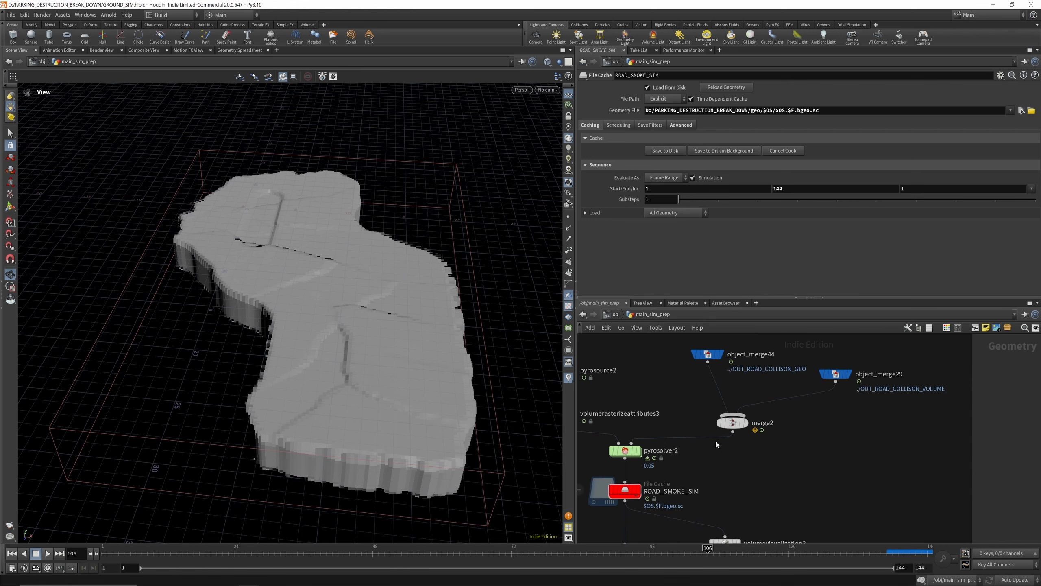
scroll(718, 444, down, 1)
scroll(718, 443, up, 2)
click(720, 359)
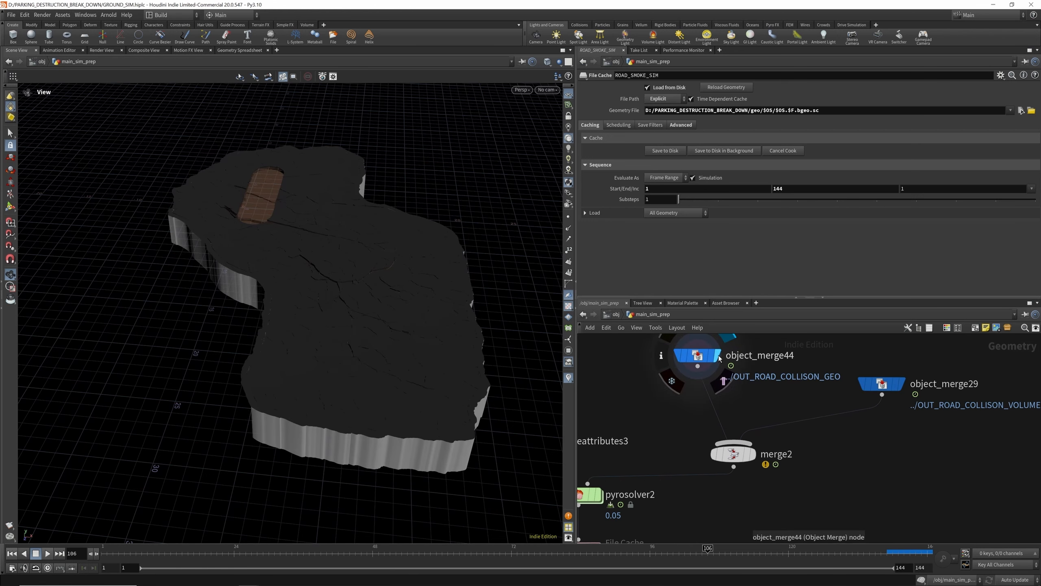
click(903, 383)
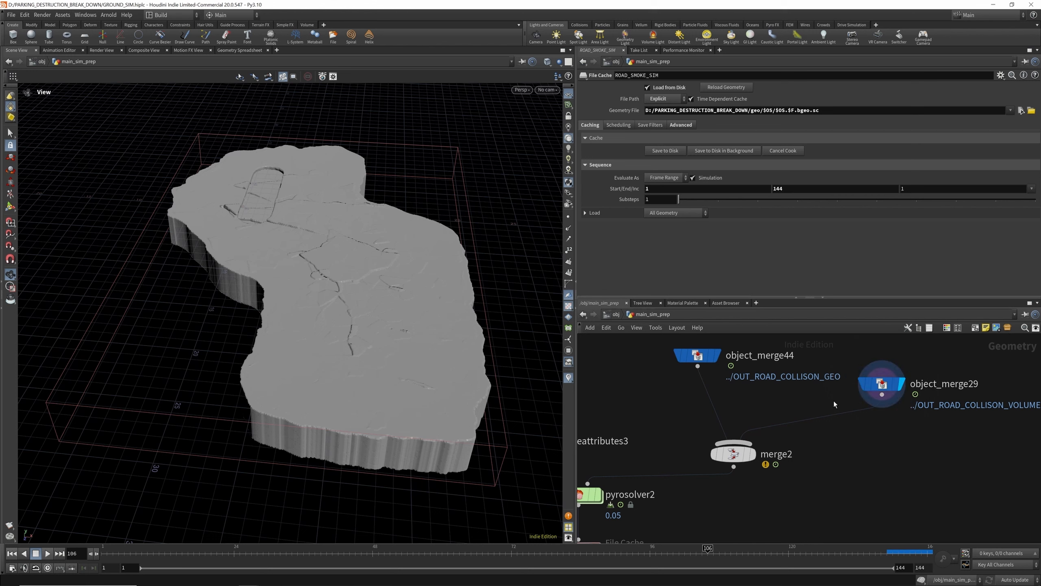
scroll(778, 416, down, 2)
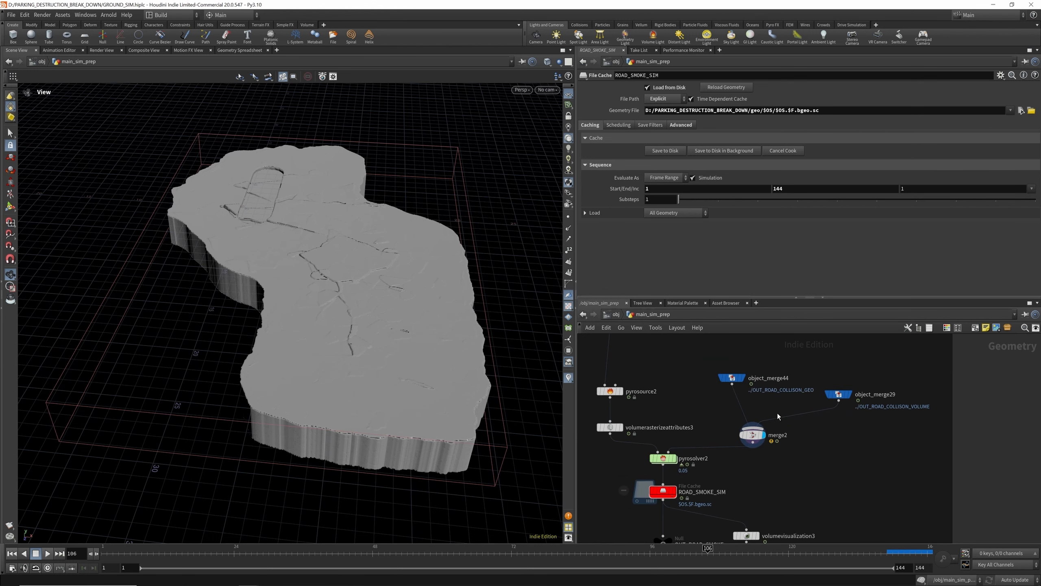
middle_click(735, 436)
Select volumerasterizeattributes3 above pyrosolver2 and show its rasterization settings.
scroll(757, 435, down, 4)
scroll(704, 431, up, 4)
scroll(687, 427, down, 3)
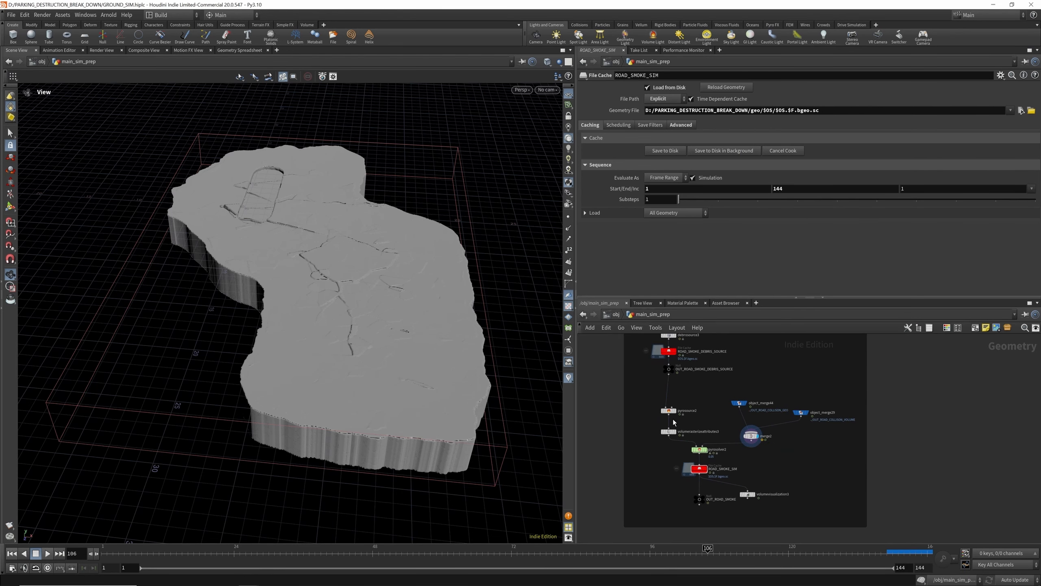
scroll(673, 414, up, 3)
click(667, 444)
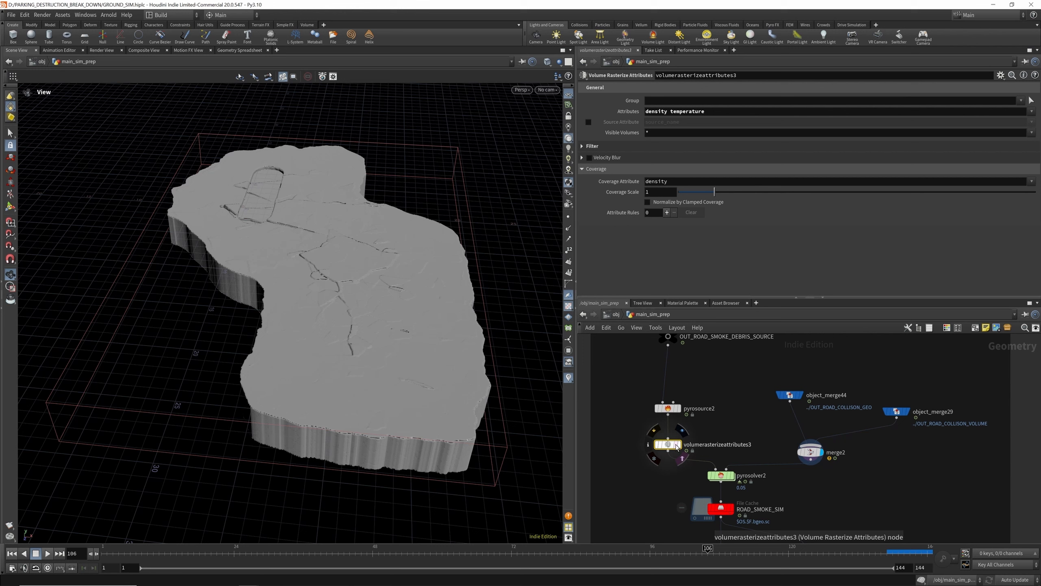
Select pyrosolver2 and show its general setup and simulation settings in an enlarged parameter area.
click(722, 477)
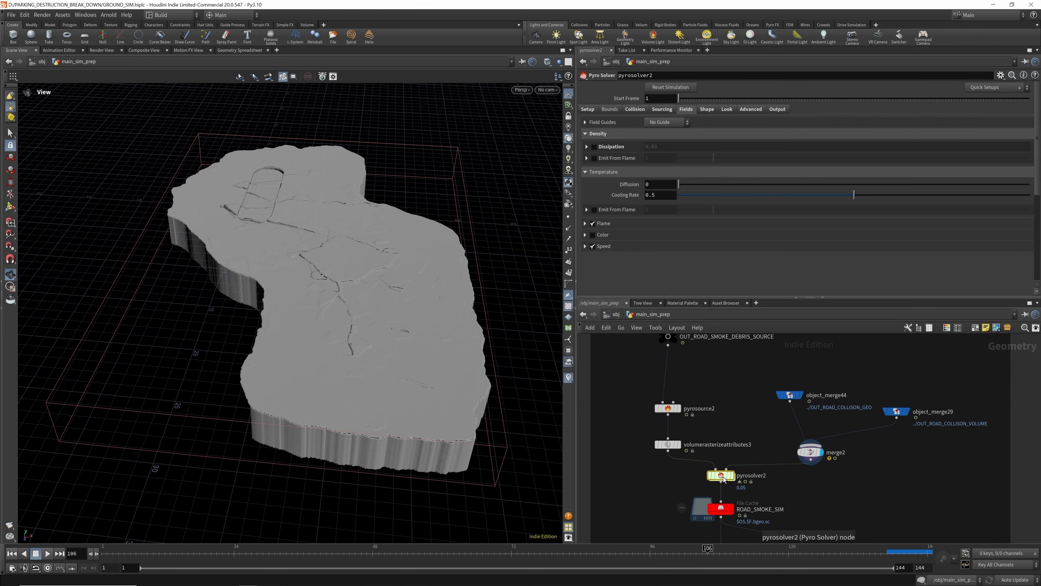
click(588, 109)
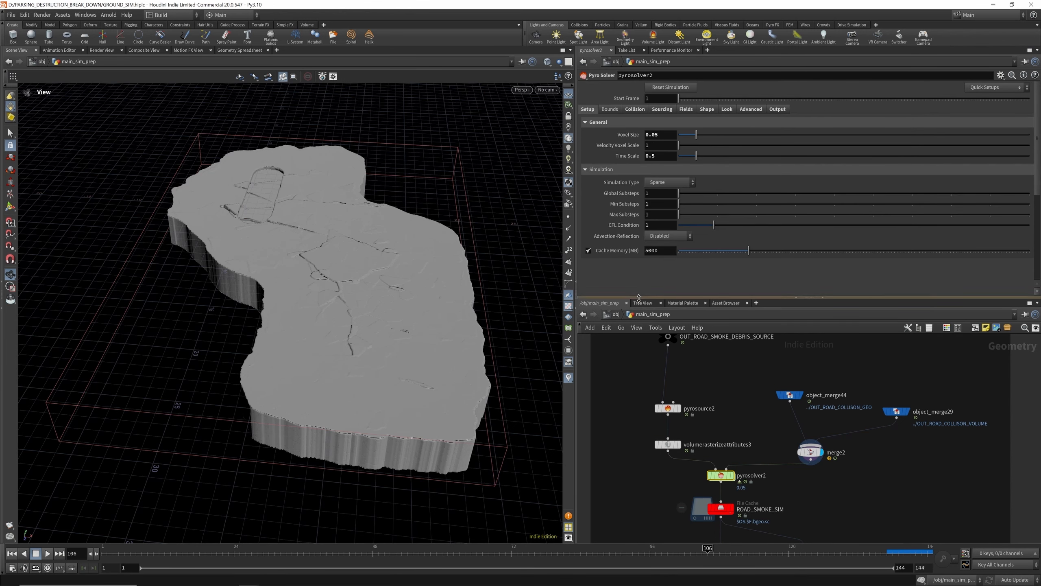
drag(641, 295, 641, 327)
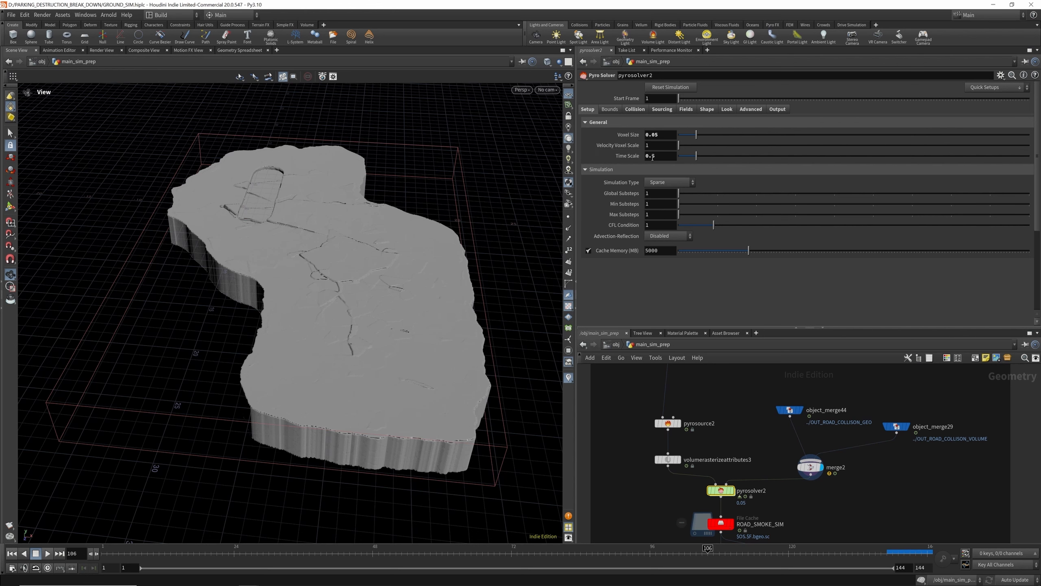
Examine pyrosolver2's bounds and collision settings, comparing the Y ground plane option with the road geometry in the viewport.
click(609, 111)
click(634, 110)
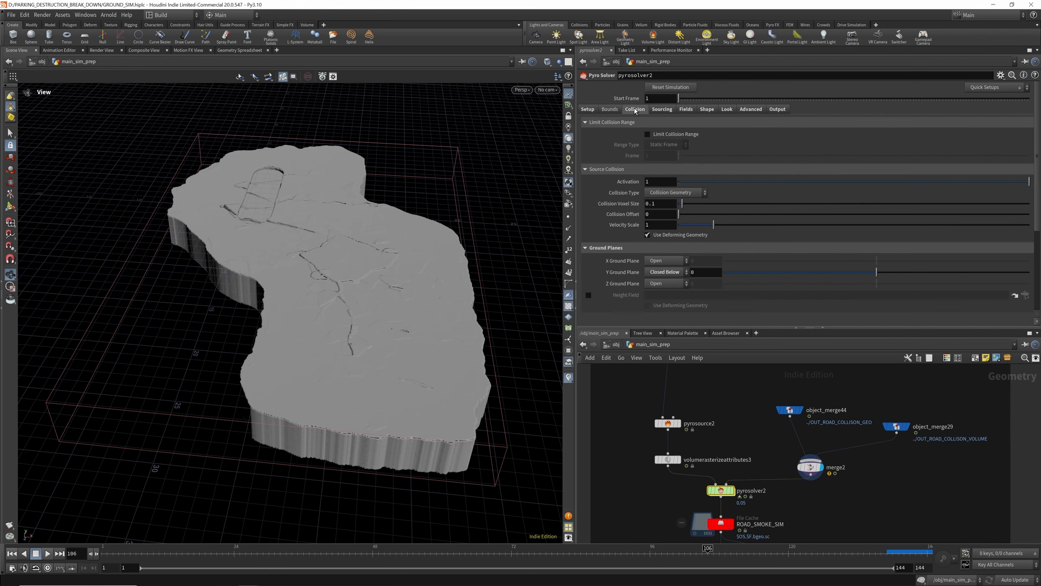
click(604, 109)
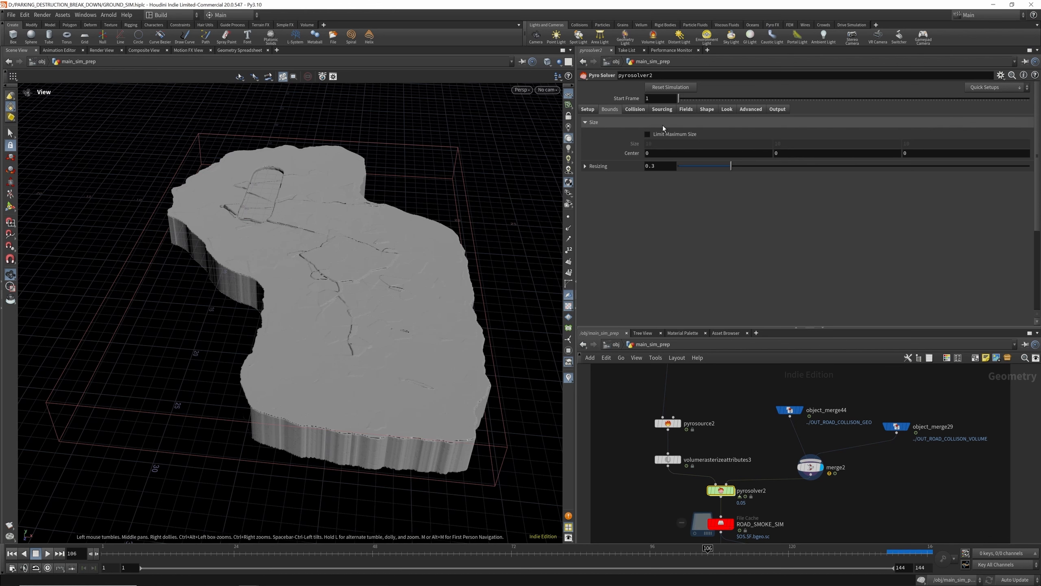
click(642, 109)
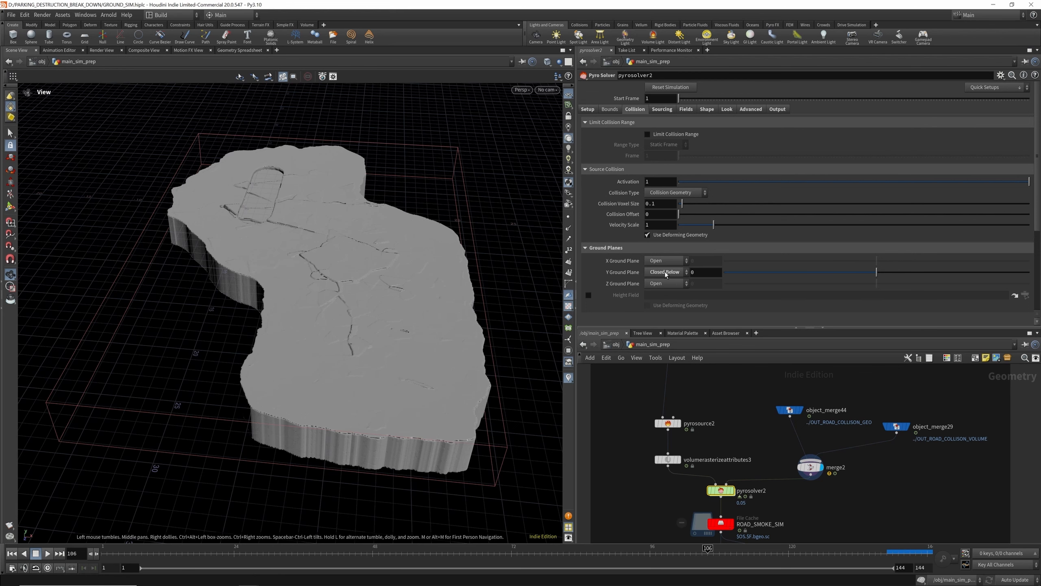
drag(274, 342, 291, 295)
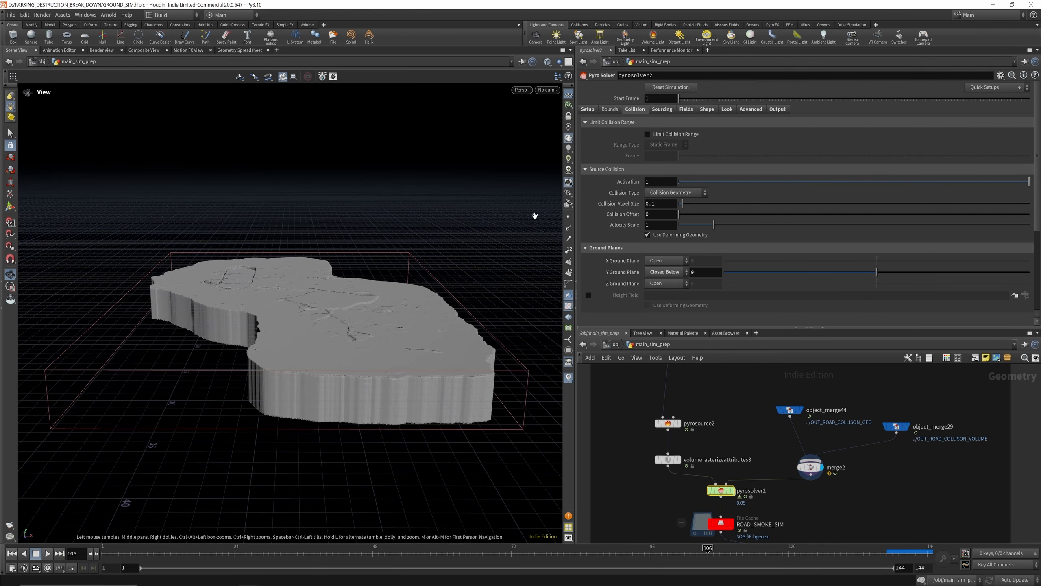
drag(454, 322, 443, 347)
Review pyrosolver2's source volumes for density, temperature, flame and vel against the rasterized attributes.
click(660, 109)
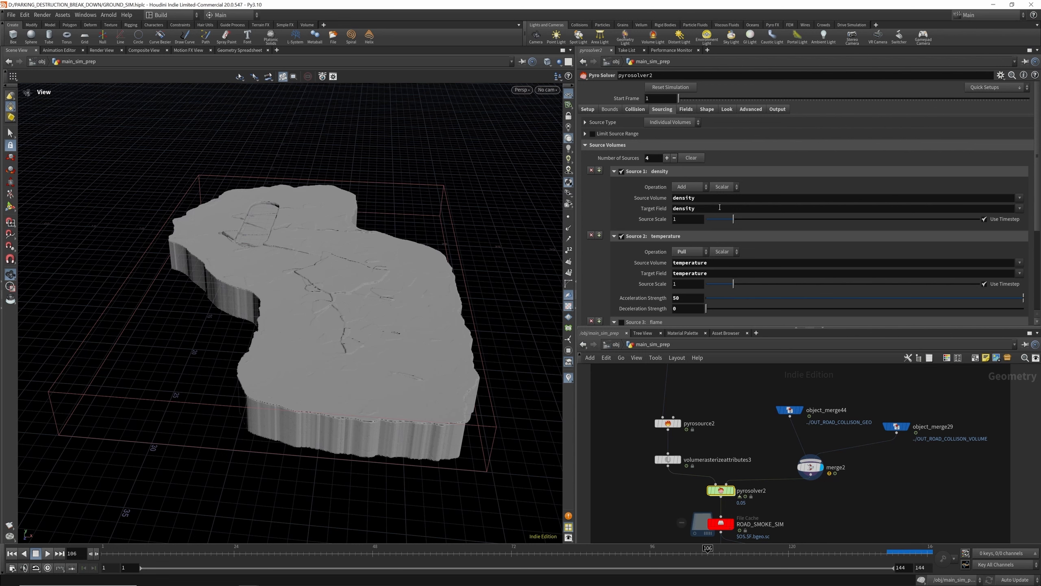
scroll(719, 207, down, 3)
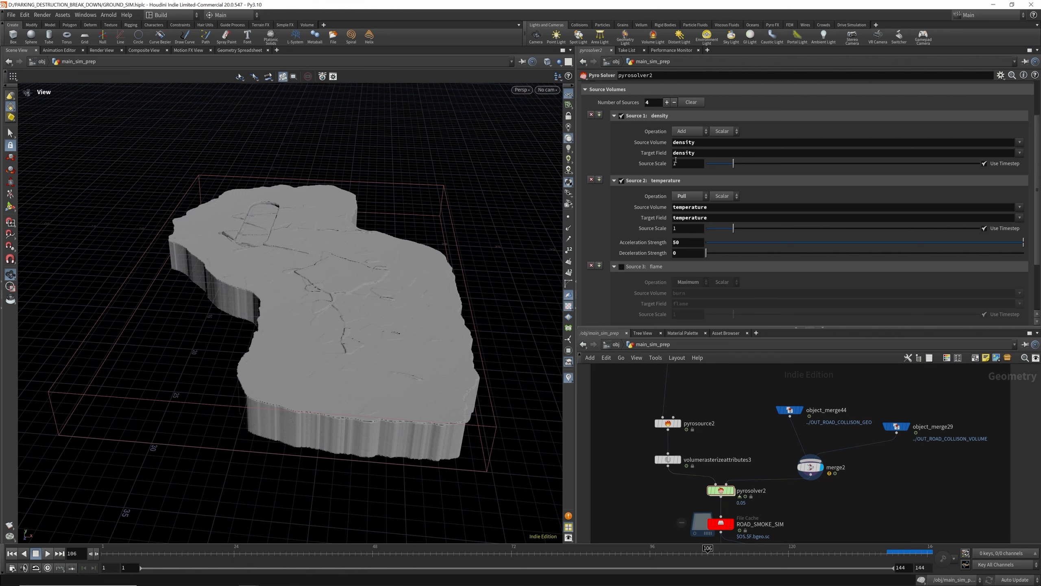
scroll(713, 217, down, 4)
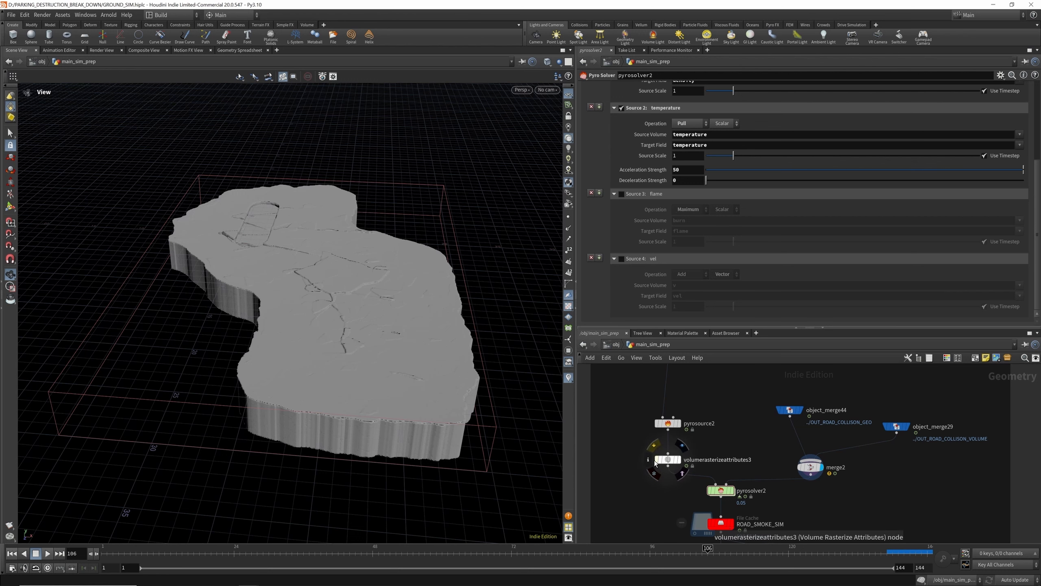
click(647, 460)
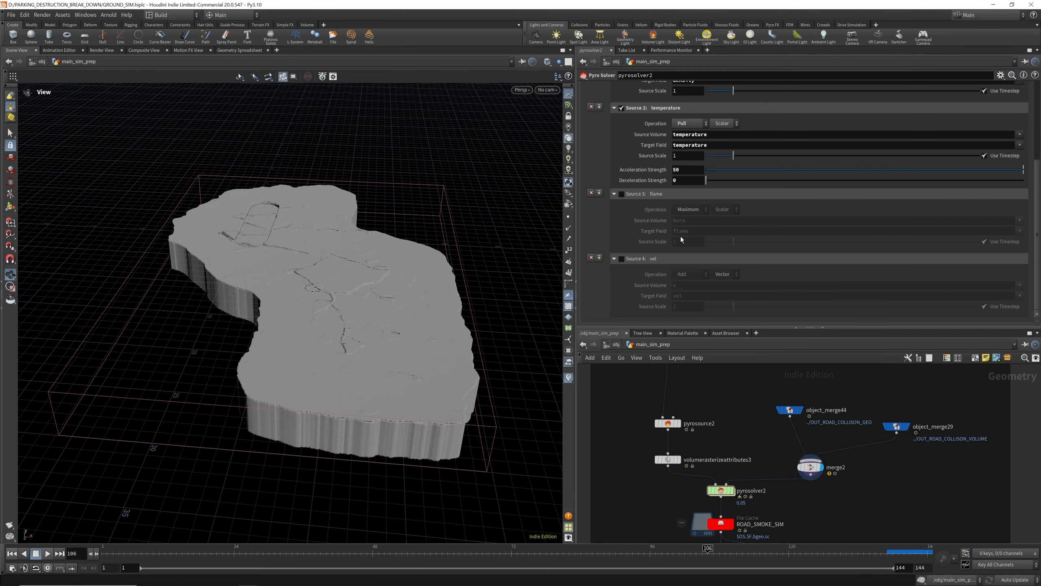
scroll(669, 234, up, 6)
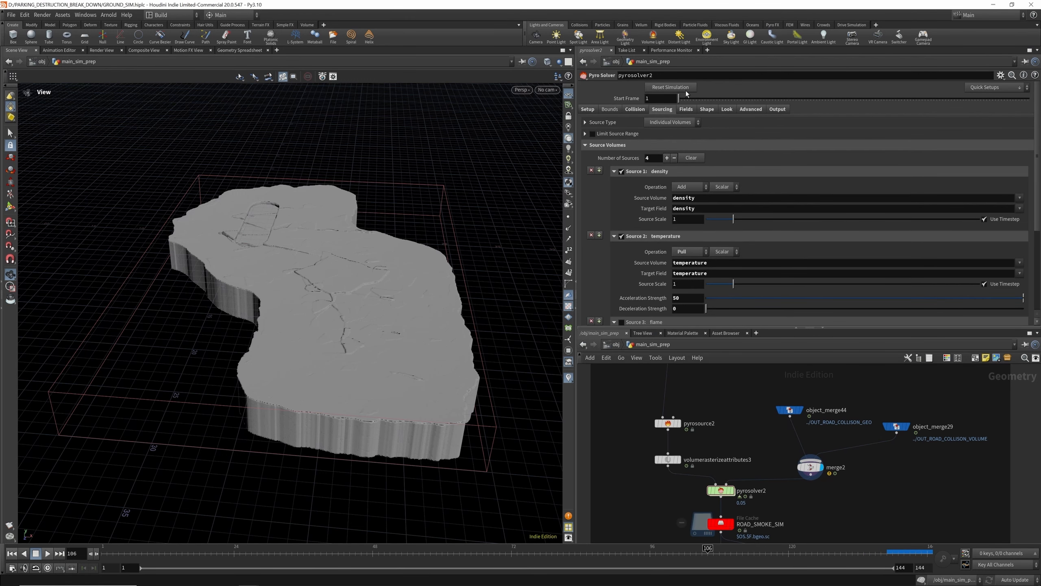
Check pyrosolver2's density and temperature field settings, including the Flame lifespan option.
click(684, 109)
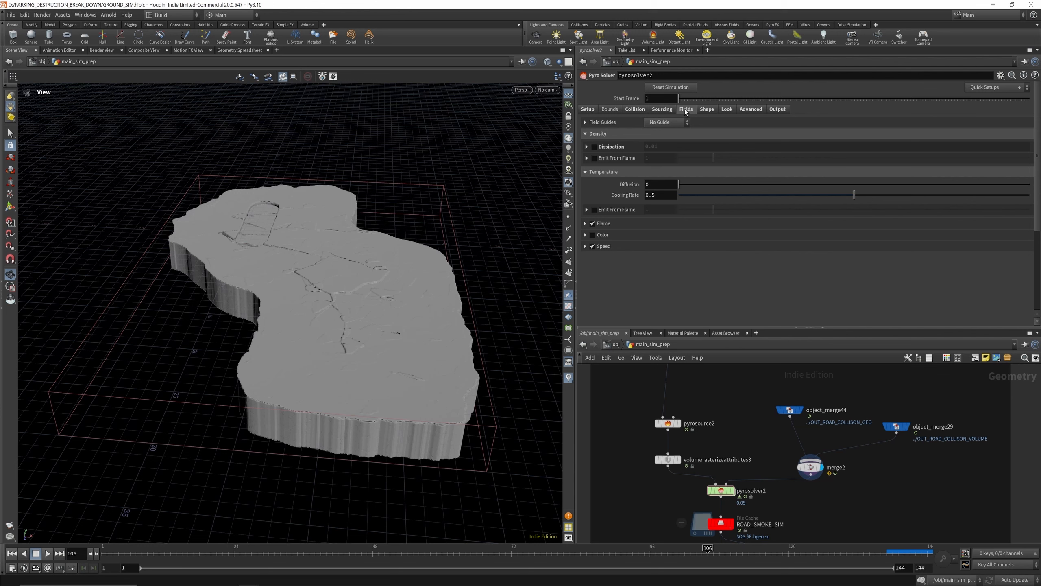
click(584, 224)
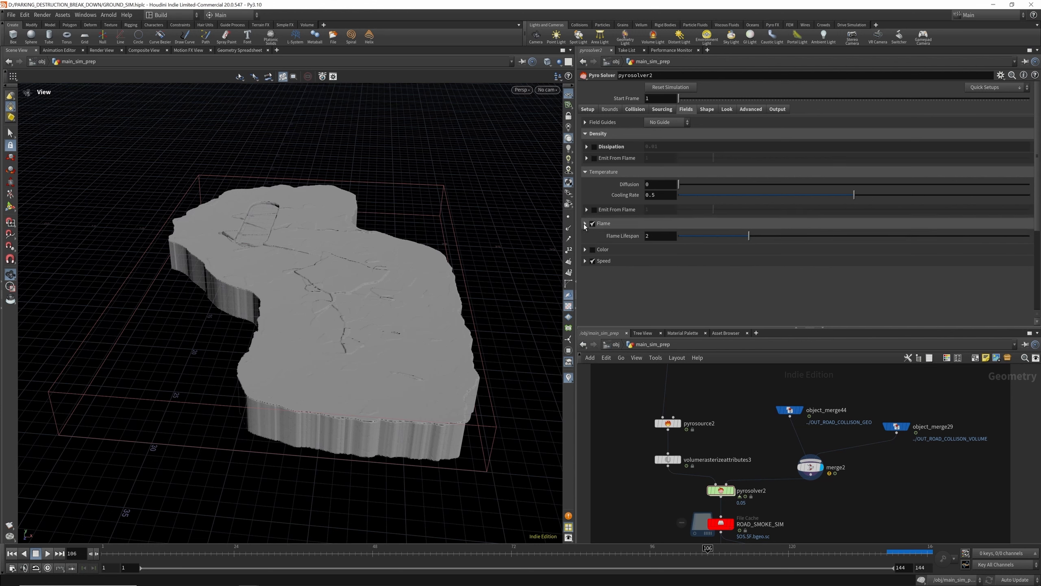
click(585, 225)
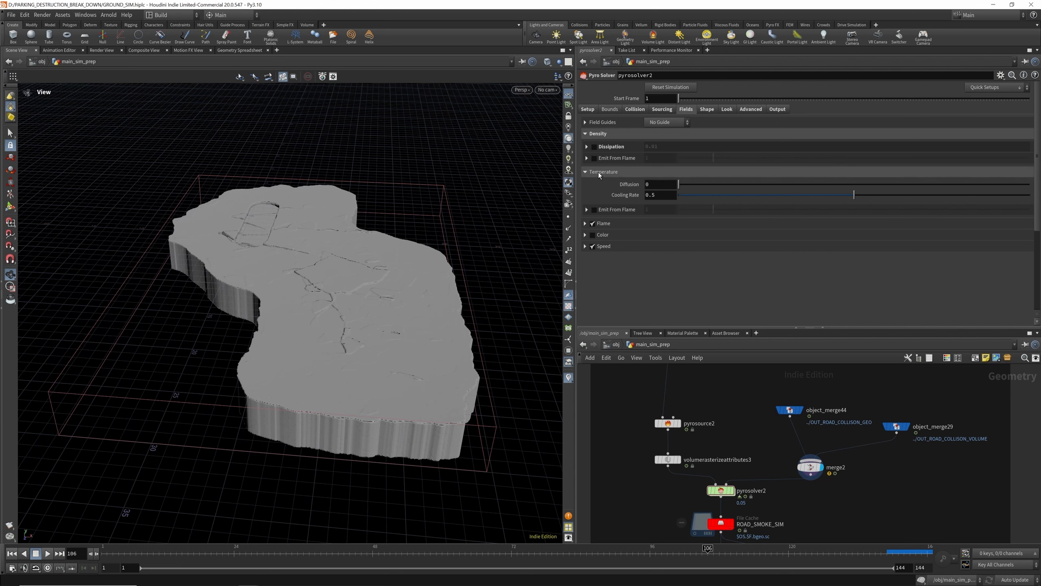
In pyrosolver2's shape settings, set Disturbance to 5.
click(707, 110)
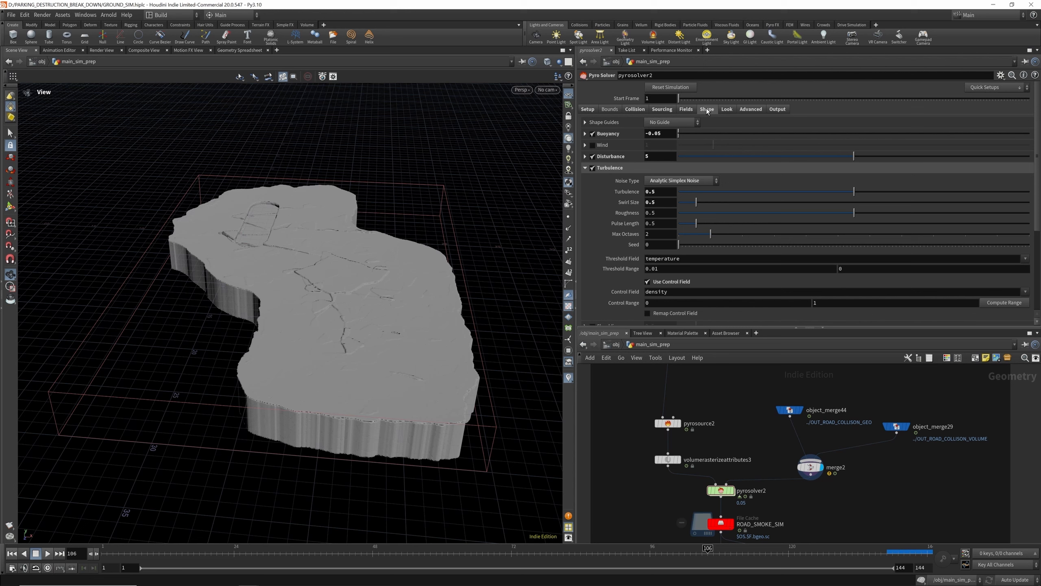
double_click(647, 155)
text(5)
key(Return)
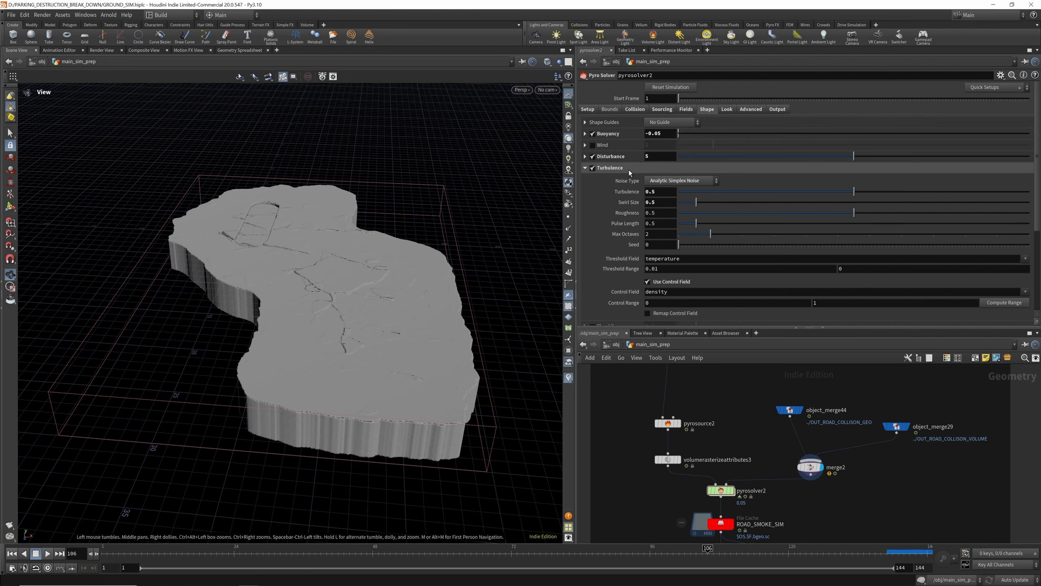
Expand pyrosolver2's Disturbance section and examine its block size, threshold and control field settings along with the Turbulence settings.
click(608, 159)
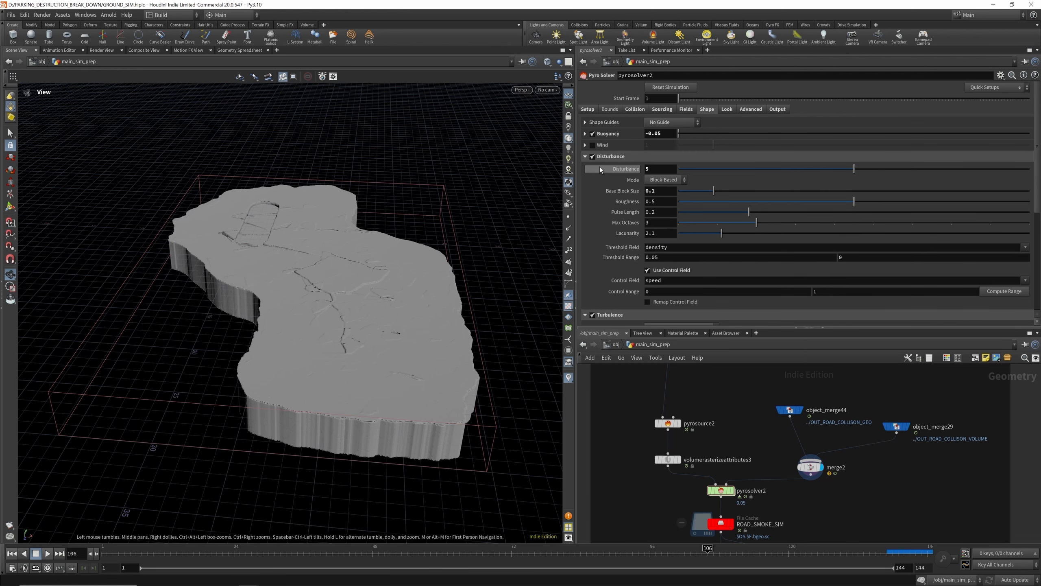
scroll(605, 157, down, 1)
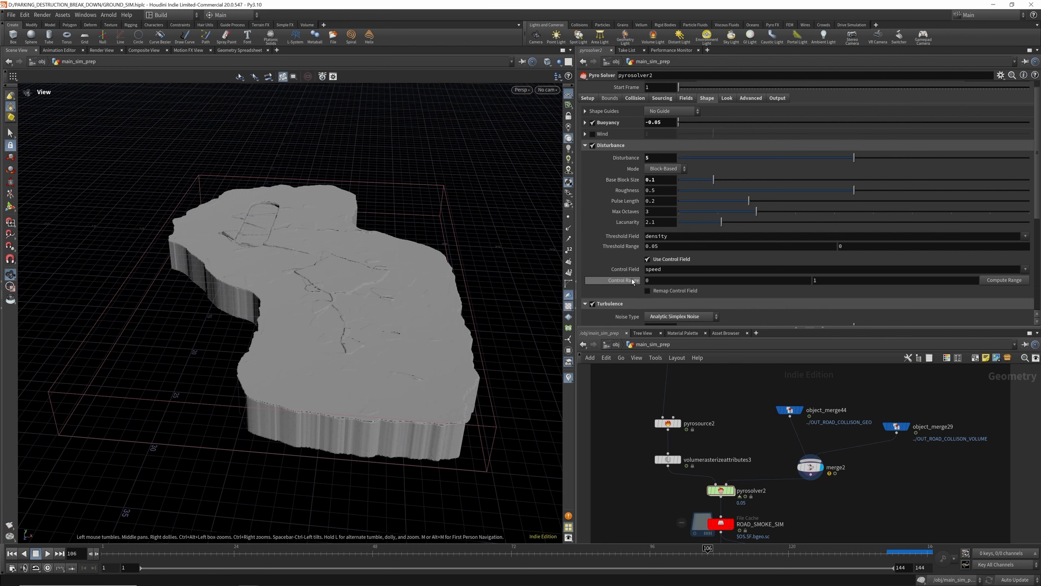
scroll(612, 262, down, 3)
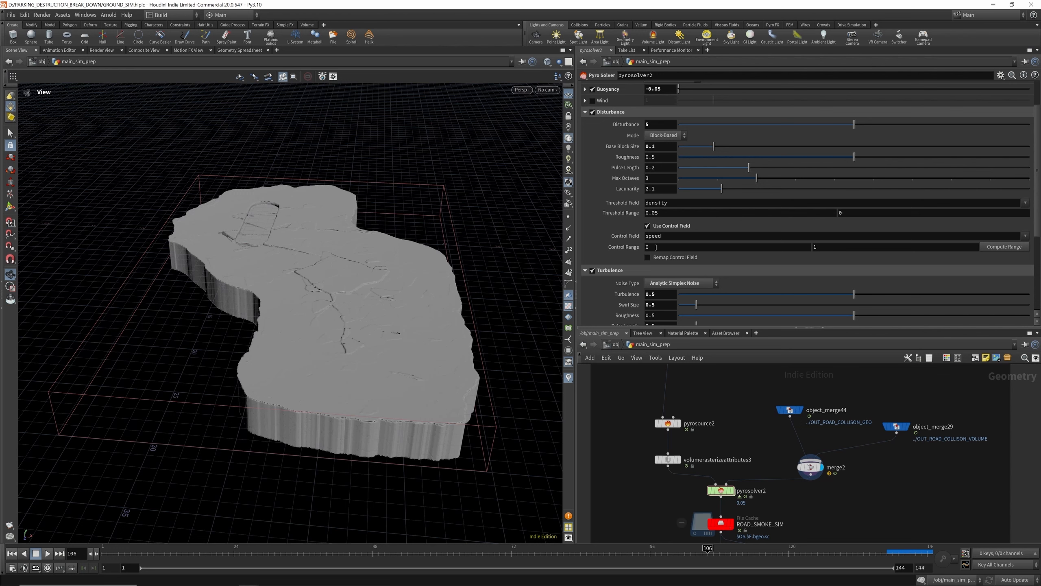
scroll(661, 214, down, 3)
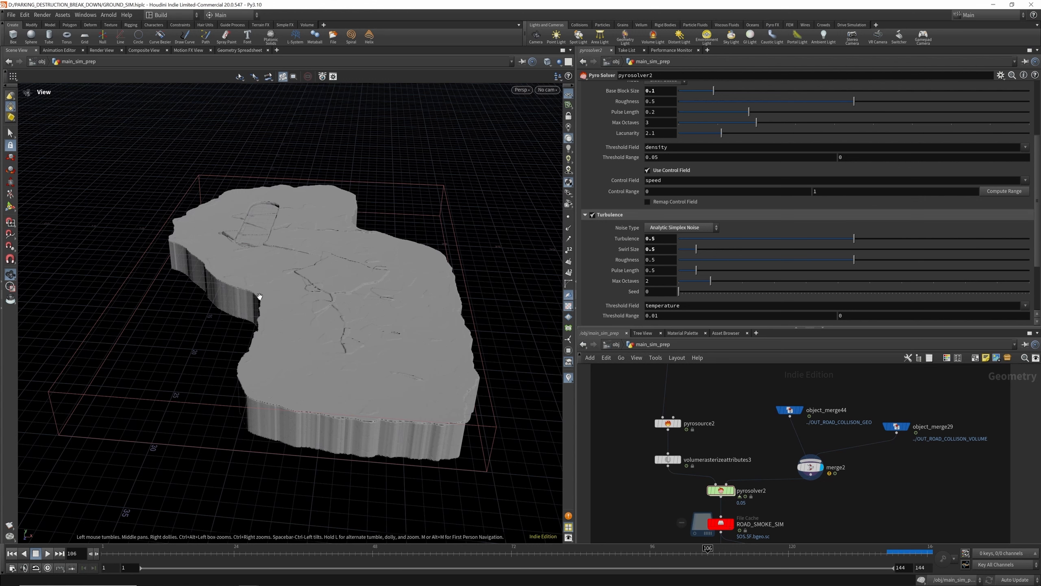
scroll(646, 177, down, 2)
scroll(646, 177, up, 6)
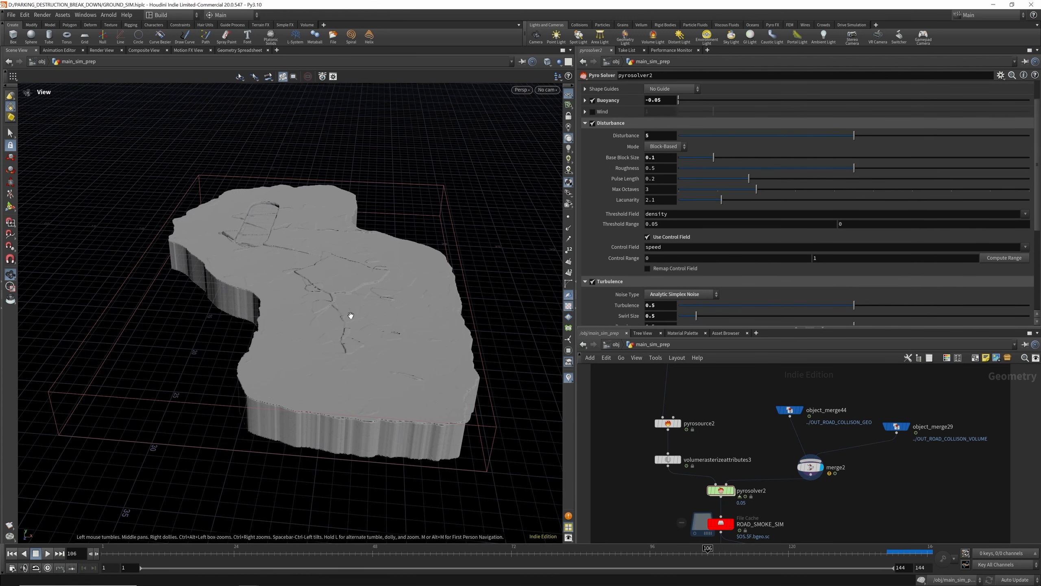
scroll(618, 186, down, 9)
scroll(619, 185, up, 11)
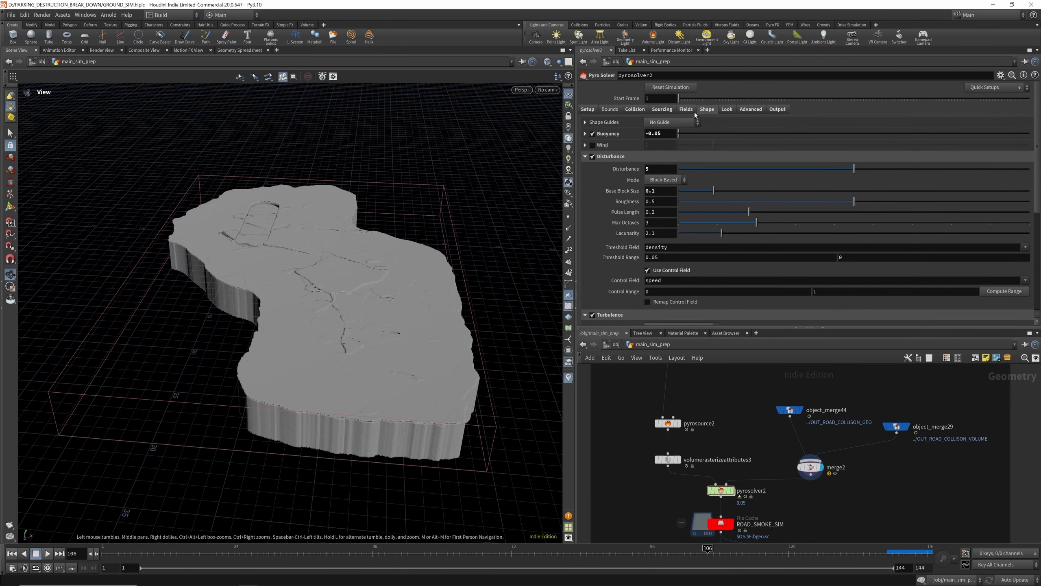
Check pyrosolver2's look and advanced settings, and enable Resample Volumes for vel in its output post-processing.
click(727, 109)
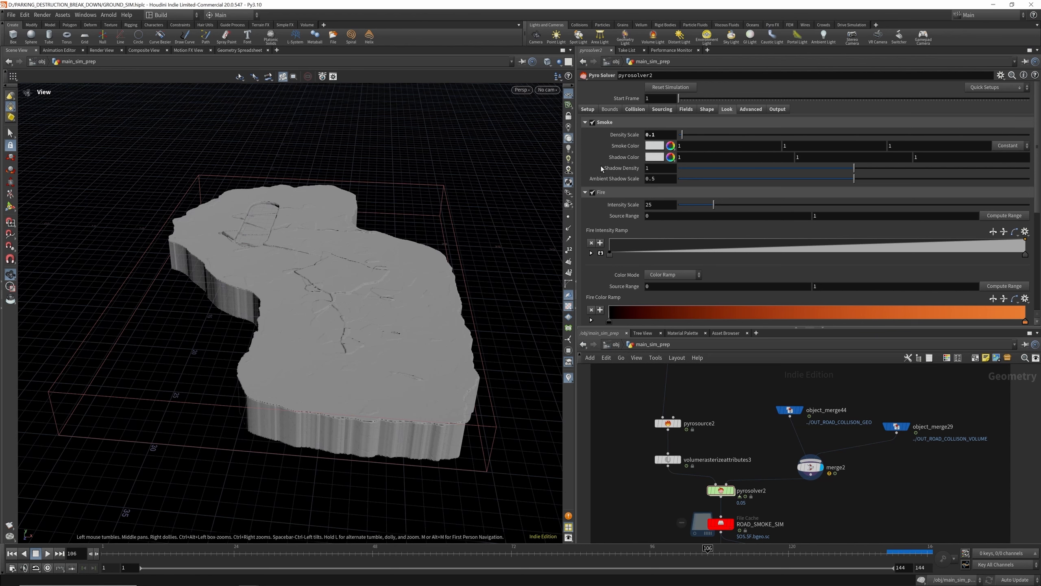
click(743, 110)
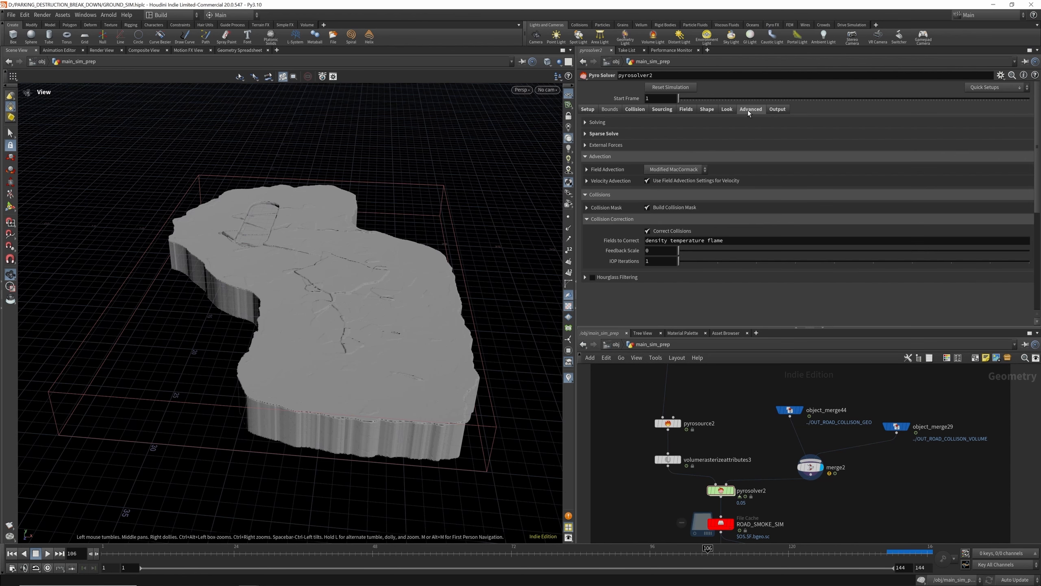
click(777, 110)
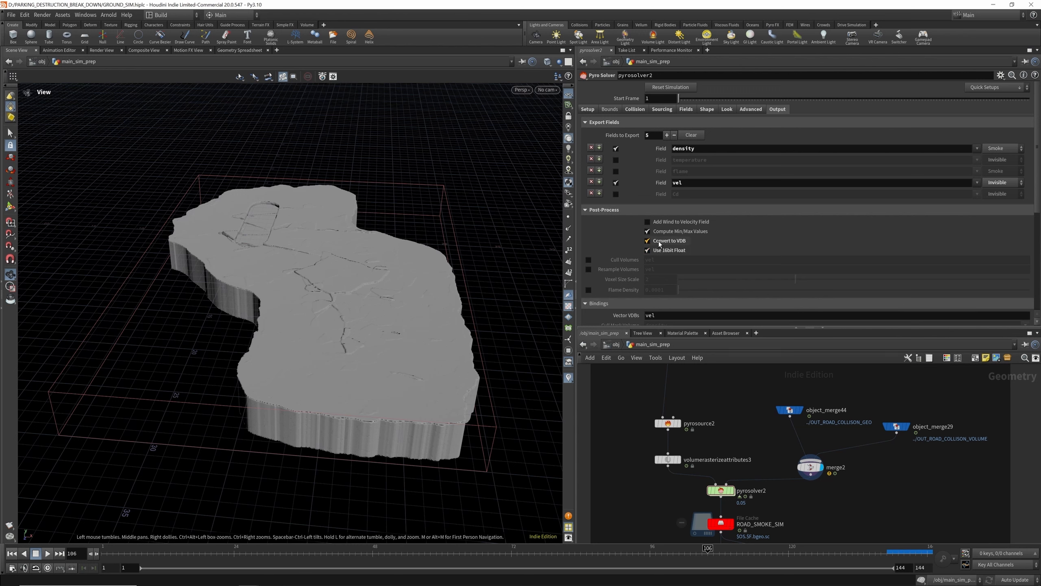
scroll(656, 229, down, 2)
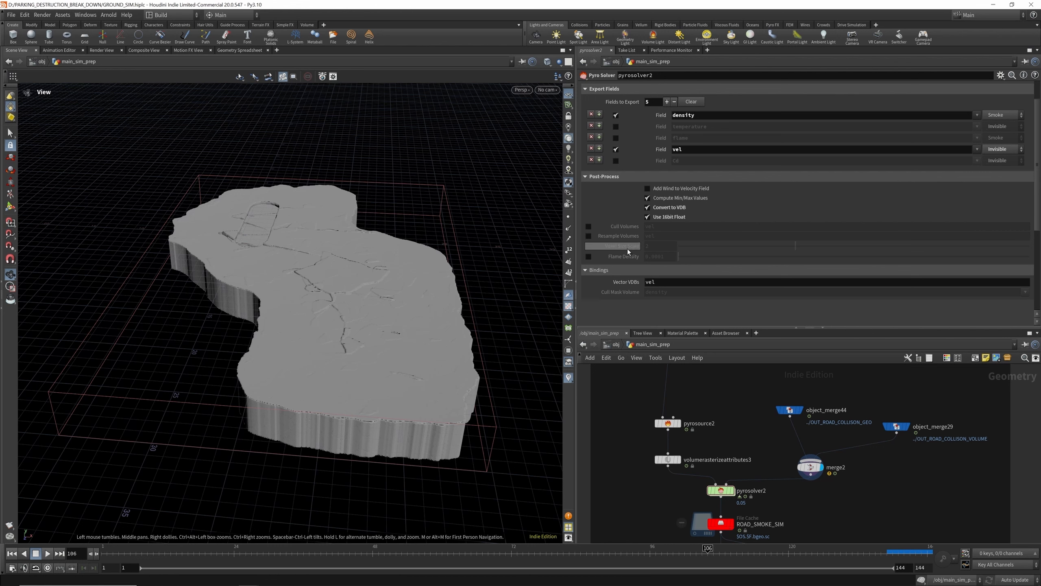
scroll(627, 249, up, 1)
click(589, 248)
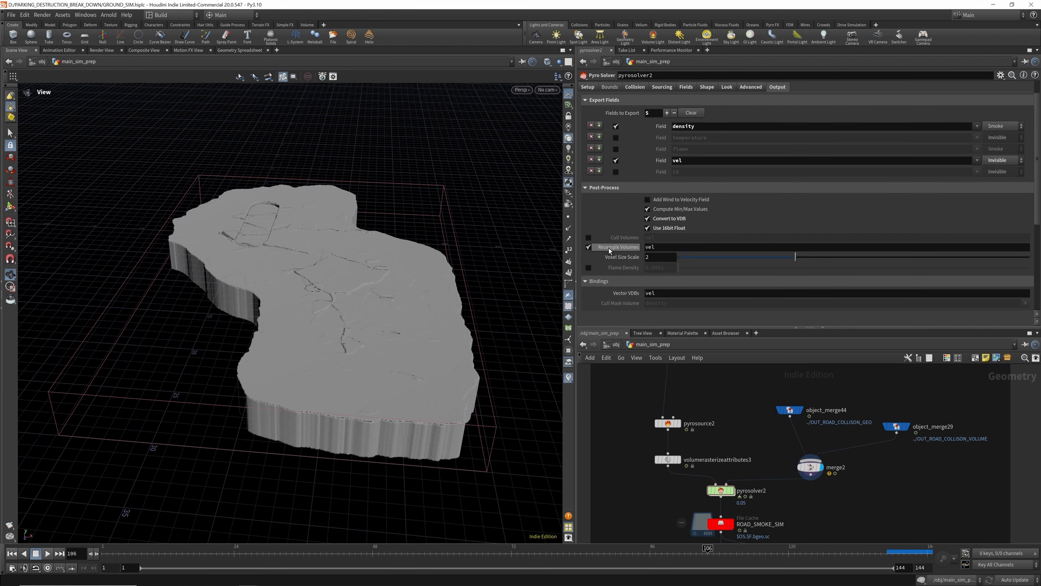
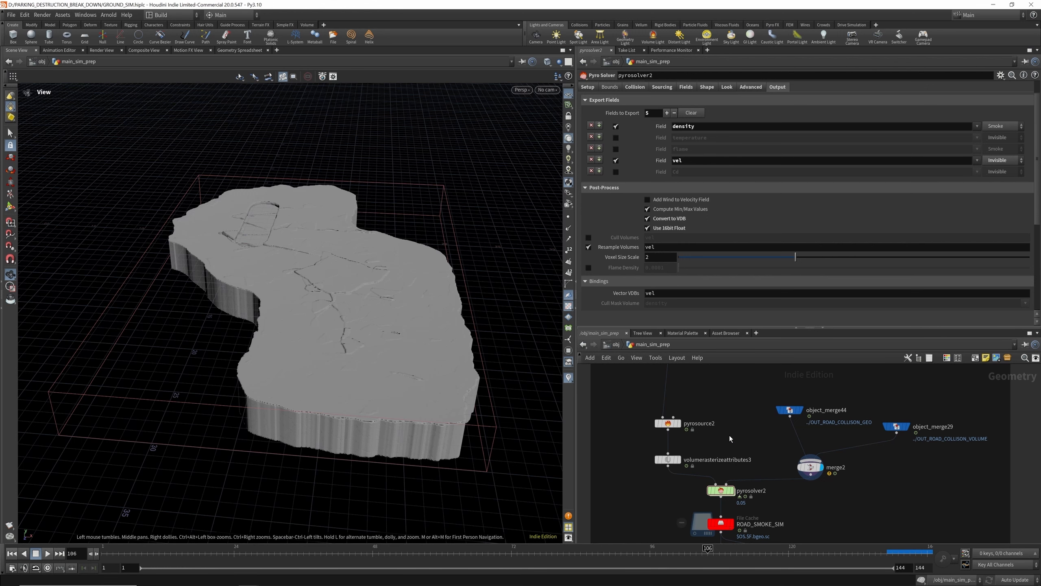
Display the ROAD_SMOKE_SIM file cache, inspect its volume information, and compare its caching settings with pyrosolver2's output settings.
middle_drag(729, 438, 734, 406)
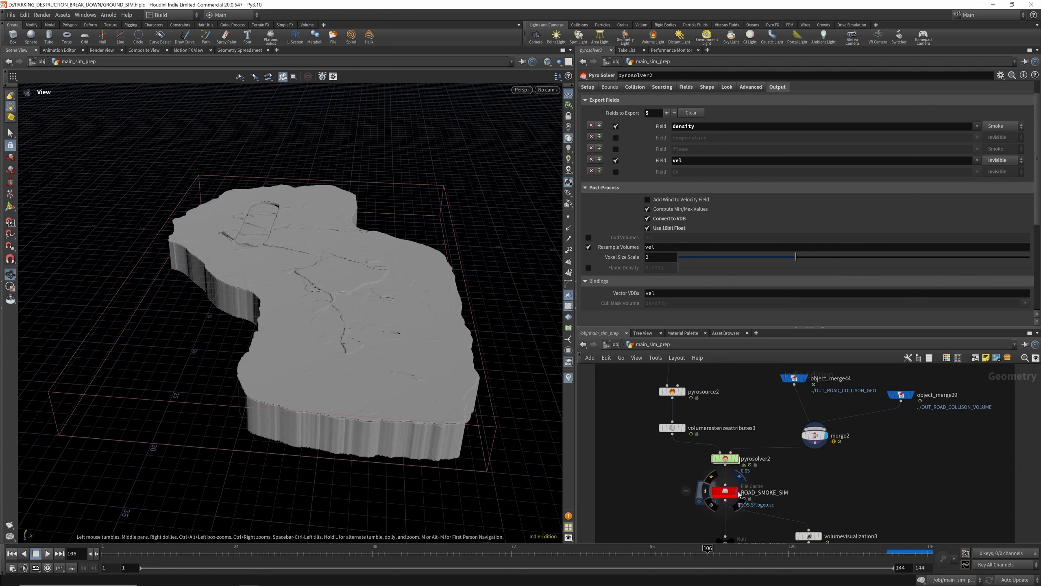
click(705, 491)
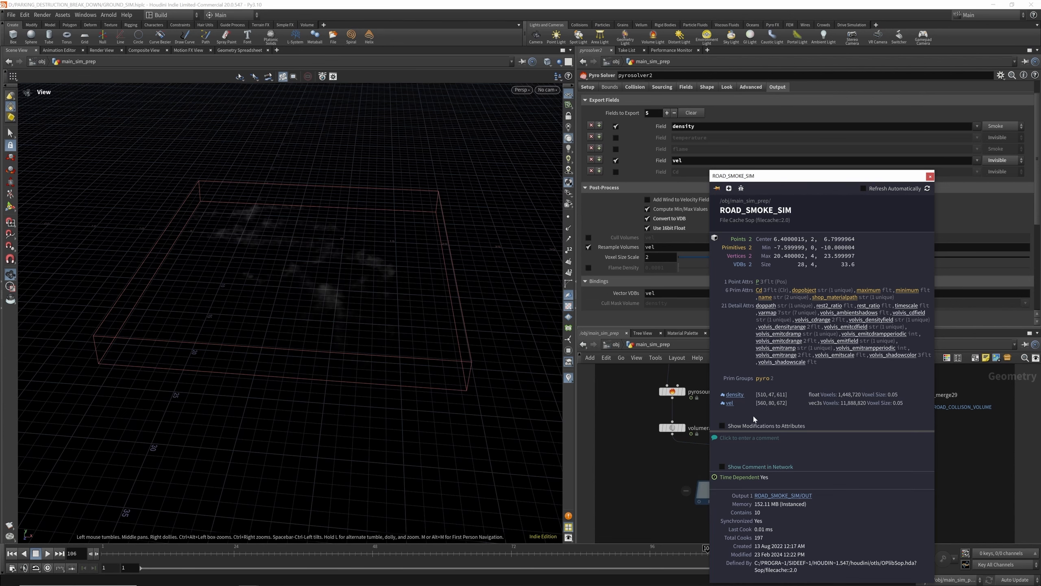
click(730, 492)
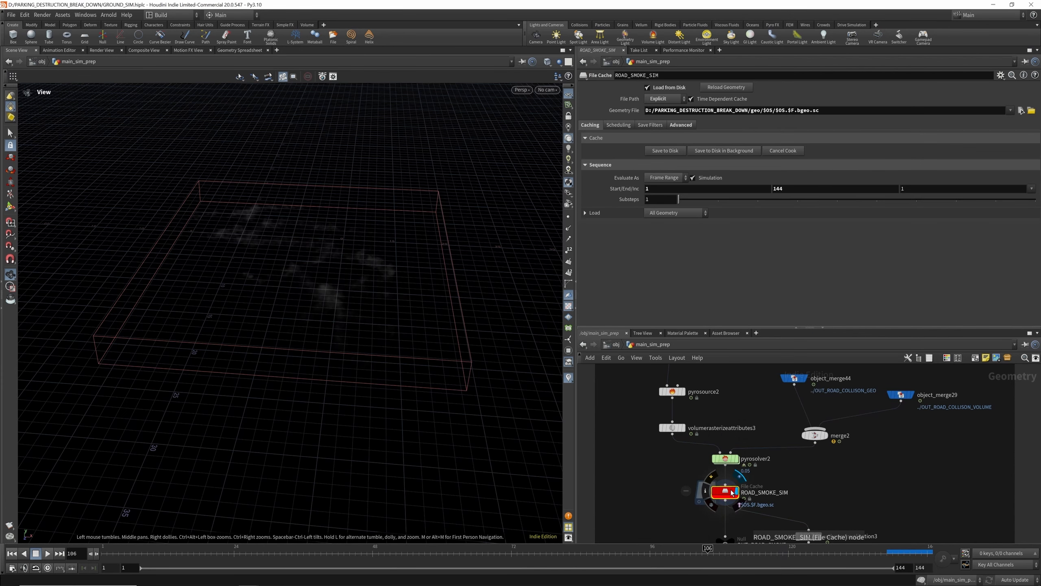
click(705, 490)
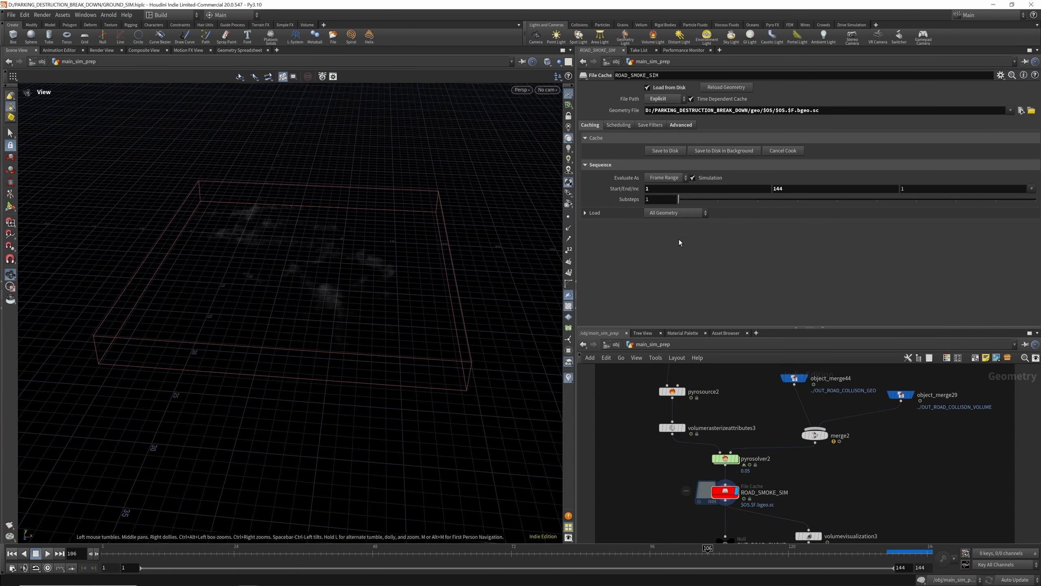
click(731, 462)
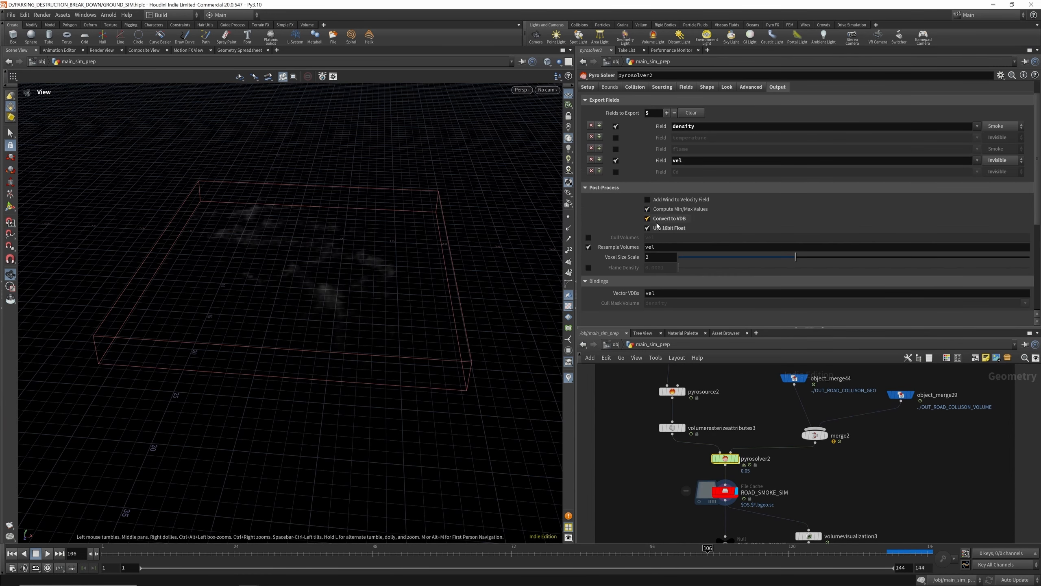
click(726, 494)
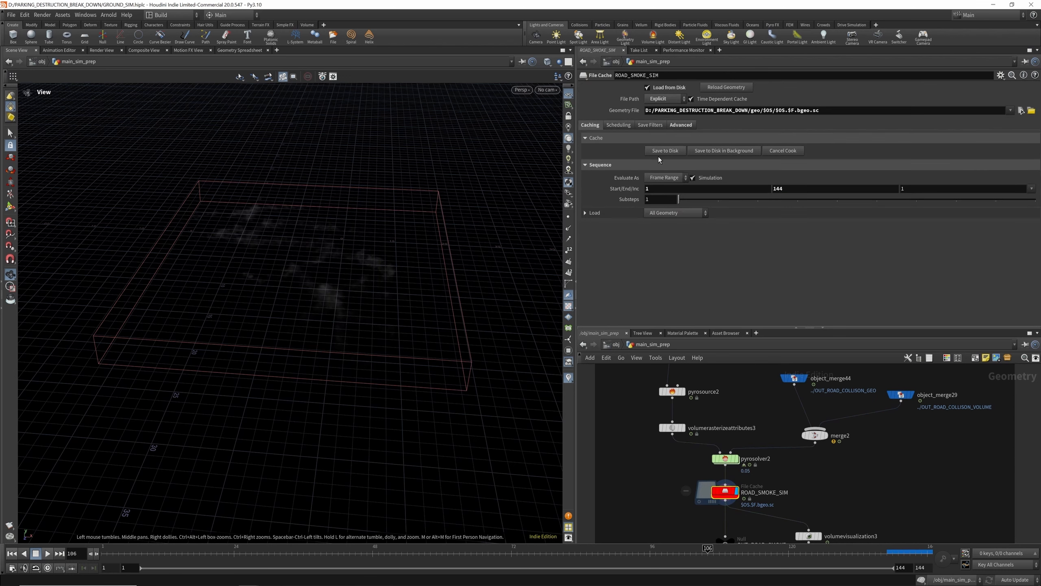
Start saving the ROAD_SMOKE_SIM cache to disk, interrupt it, and recheck pyrosolver2's output settings.
click(661, 154)
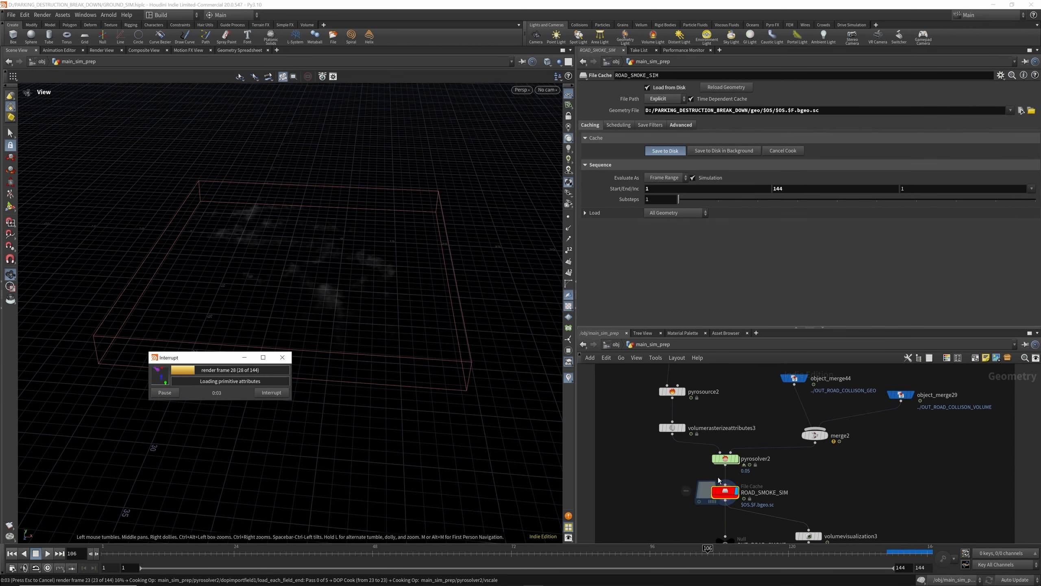
key(Escape)
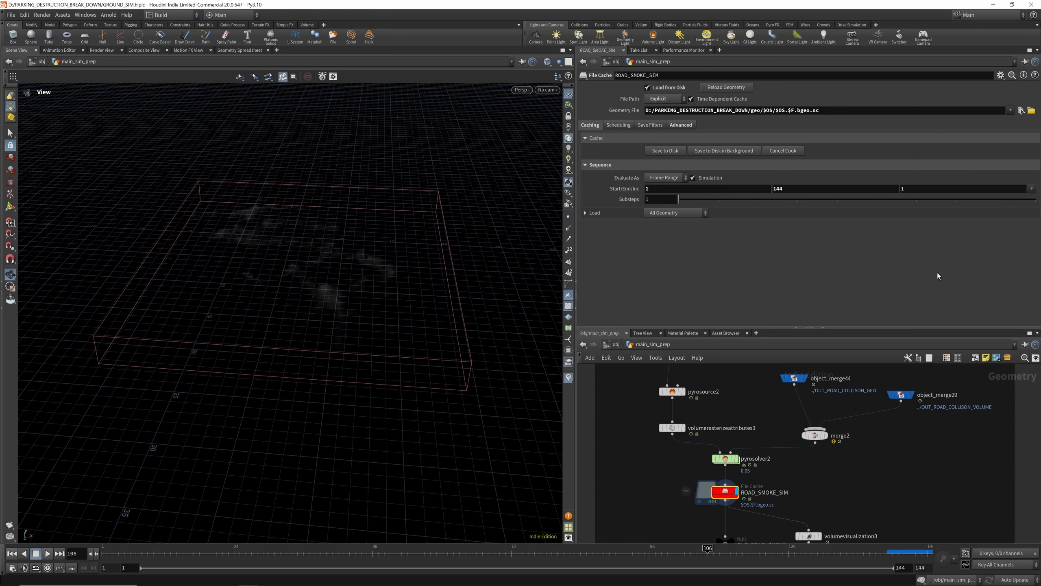
middle_click(716, 491)
click(725, 458)
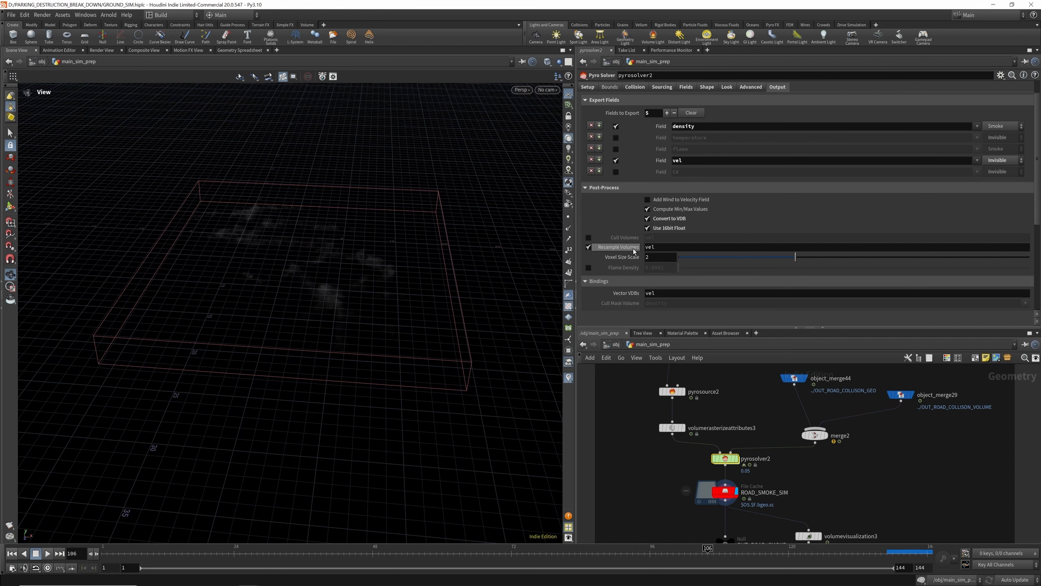
scroll(755, 413, down, 5)
scroll(807, 480, up, 5)
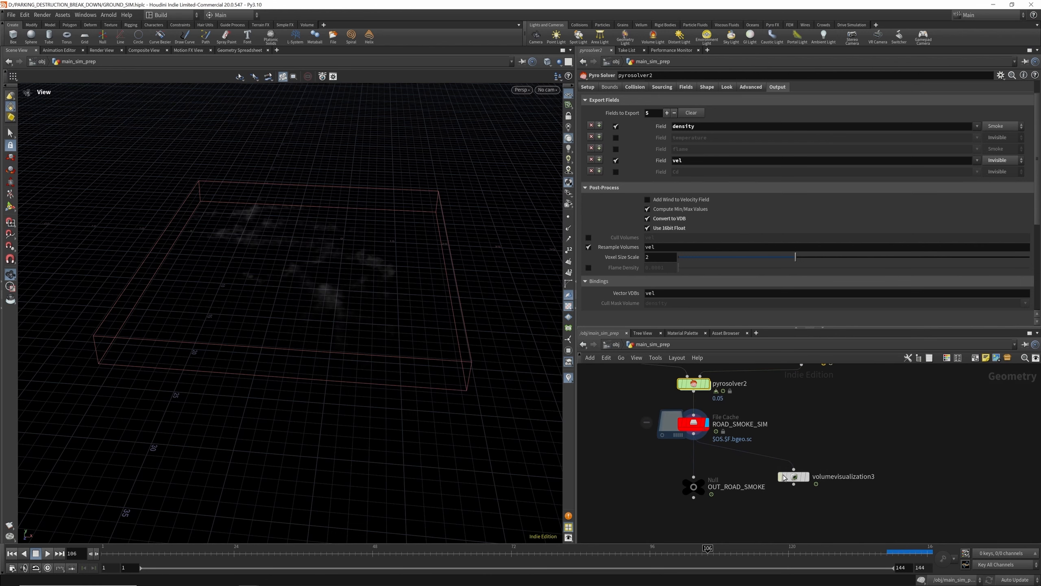
Compare the smoke displayed through volumevisualization3 with the raw ROAD_SMOKE_SIM cache.
click(808, 478)
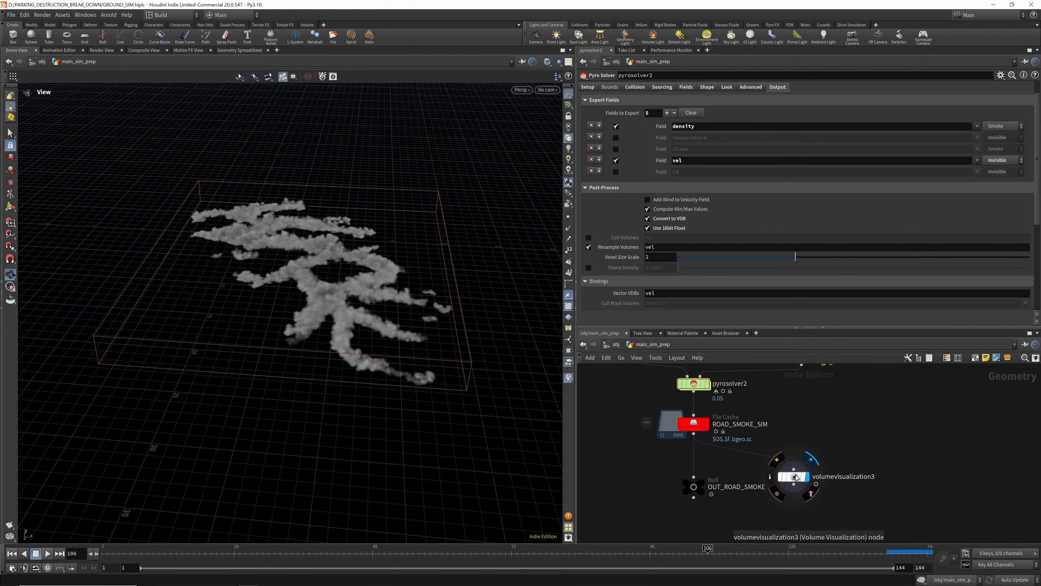
click(706, 423)
scroll(332, 277, up, 3)
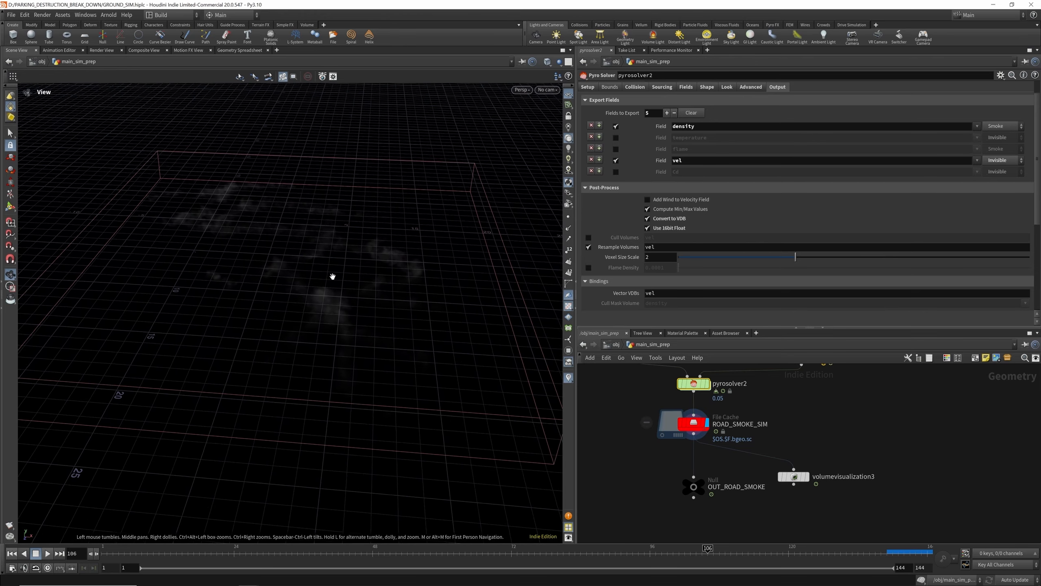
scroll(332, 277, down, 3)
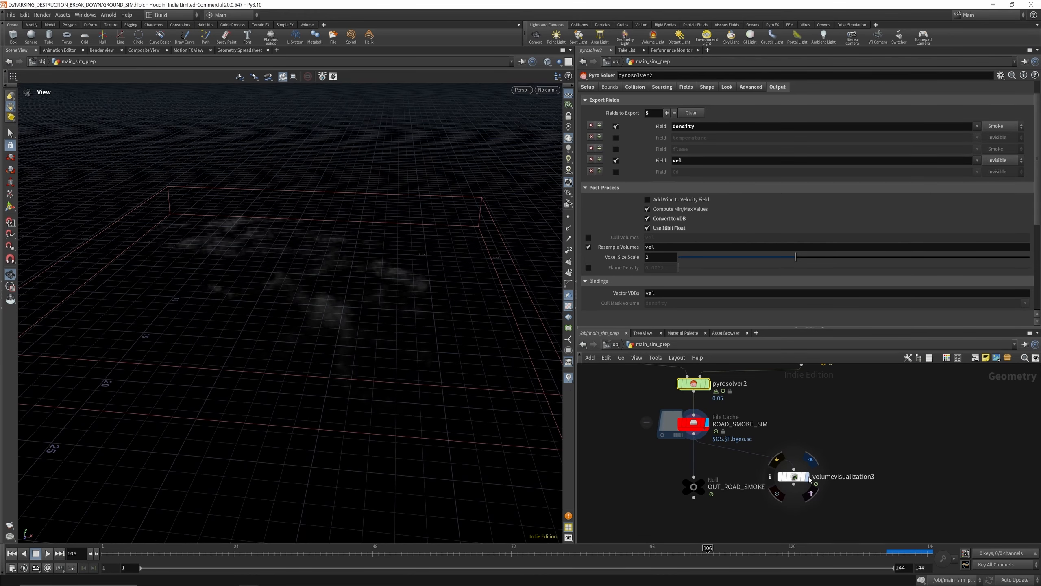
Display volumevisualization3 and set its Density Scale to 5.
click(810, 479)
click(794, 476)
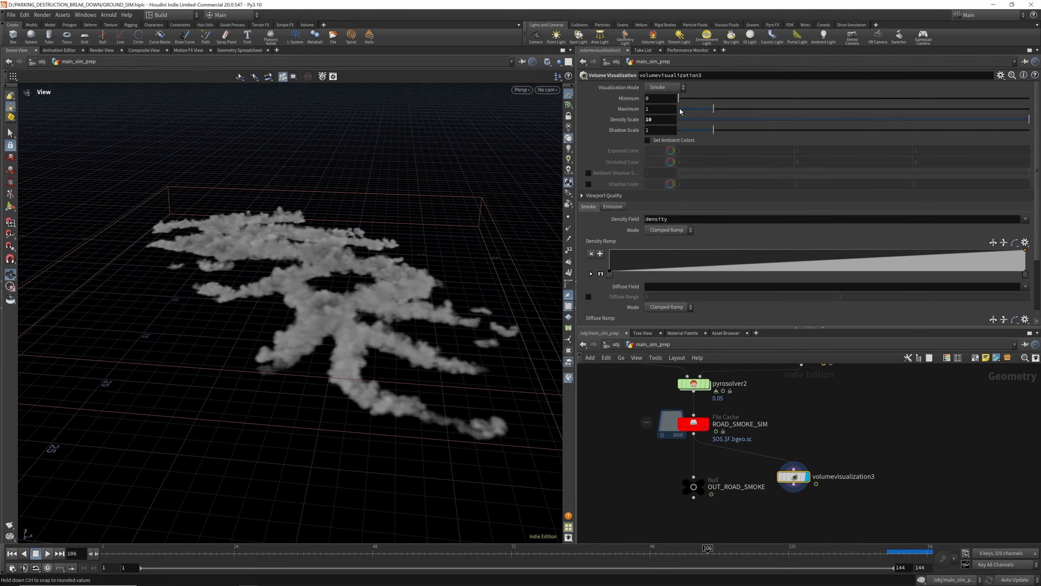
click(655, 118)
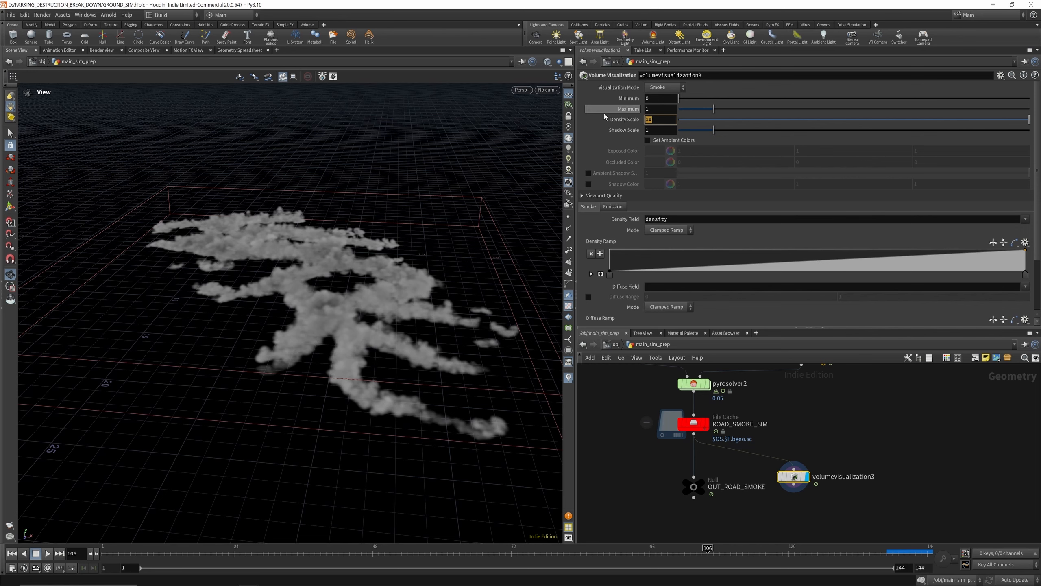
text(5)
key(Return)
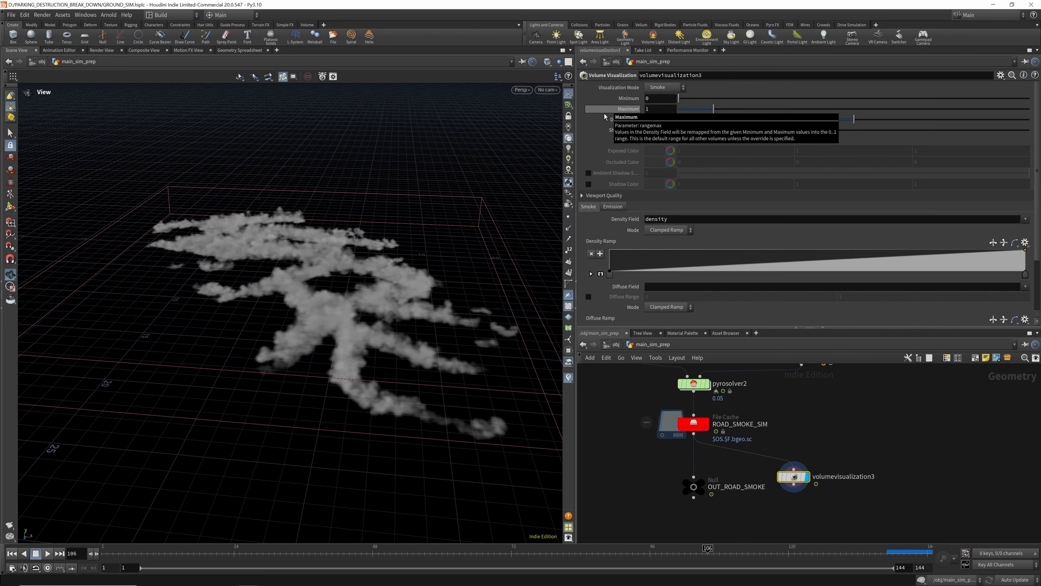
Inspect the road smoke from another angle, scrub through its frames, and return to frame 1.
drag(372, 244, 325, 261)
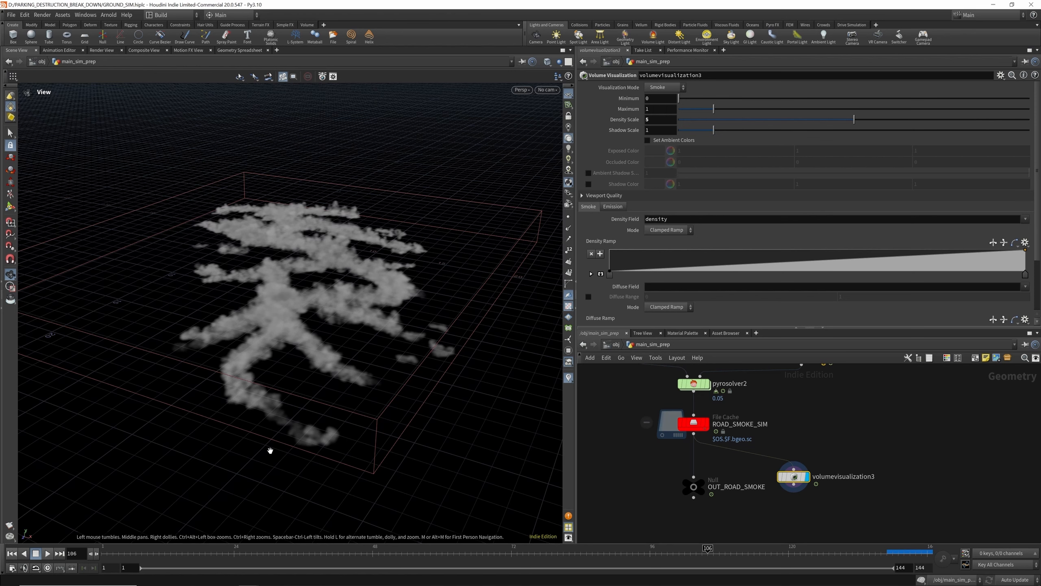
drag(176, 548, 794, 568)
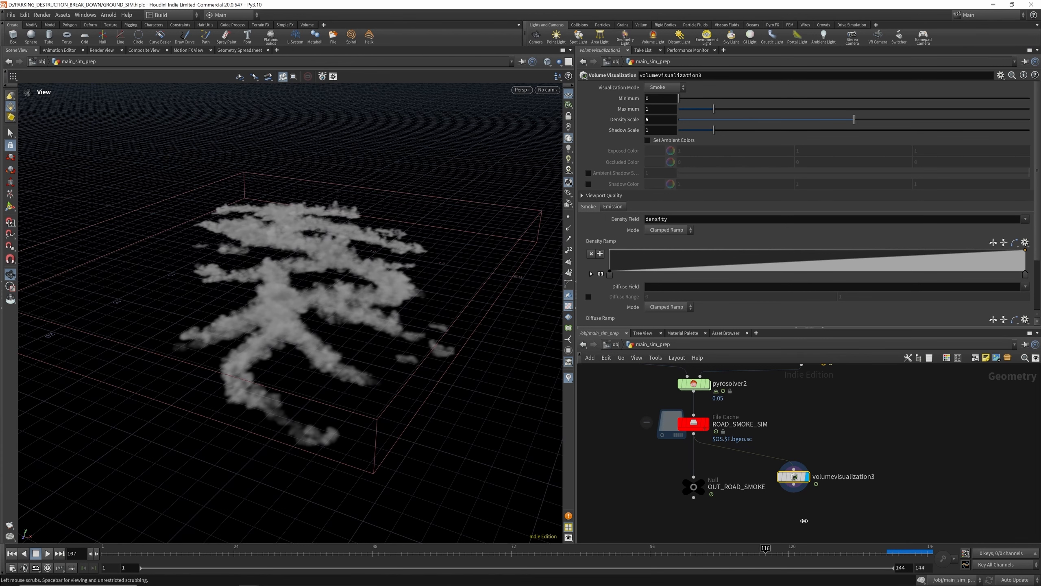
key(ctrl+Up)
Go to the ROAD DEBRIS SIM network, enlarge the network editor, and display object_merge60.
scroll(799, 451, down, 5)
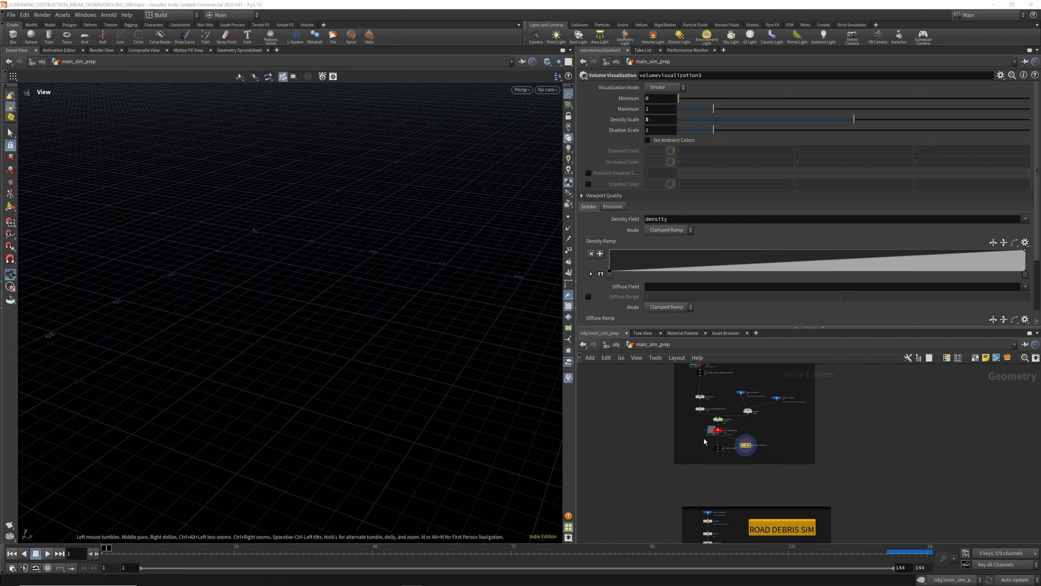
middle_drag(704, 438, 669, 281)
scroll(722, 467, up, 4)
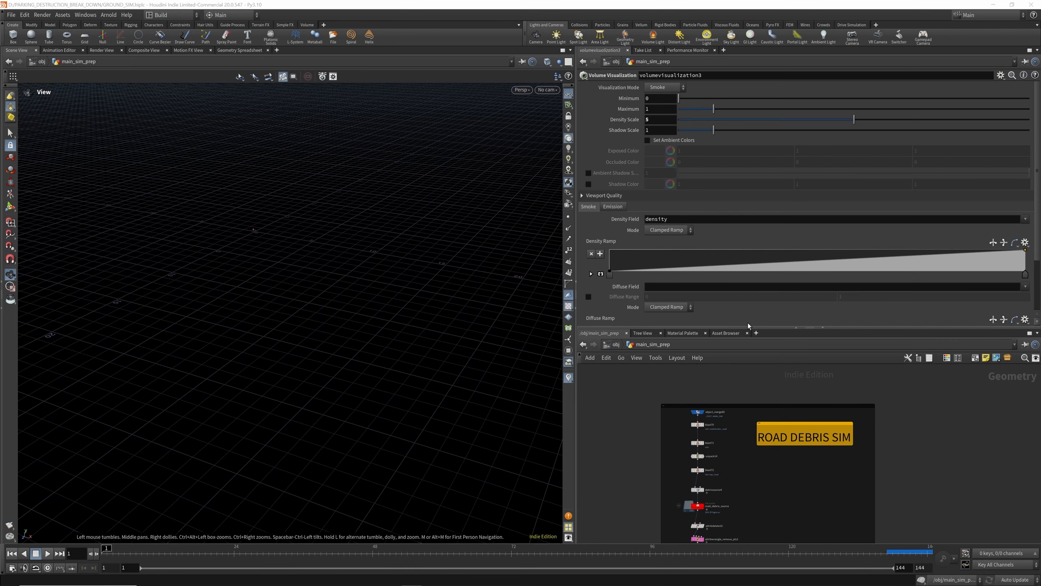
drag(748, 327, 748, 237)
scroll(712, 370, down, 3)
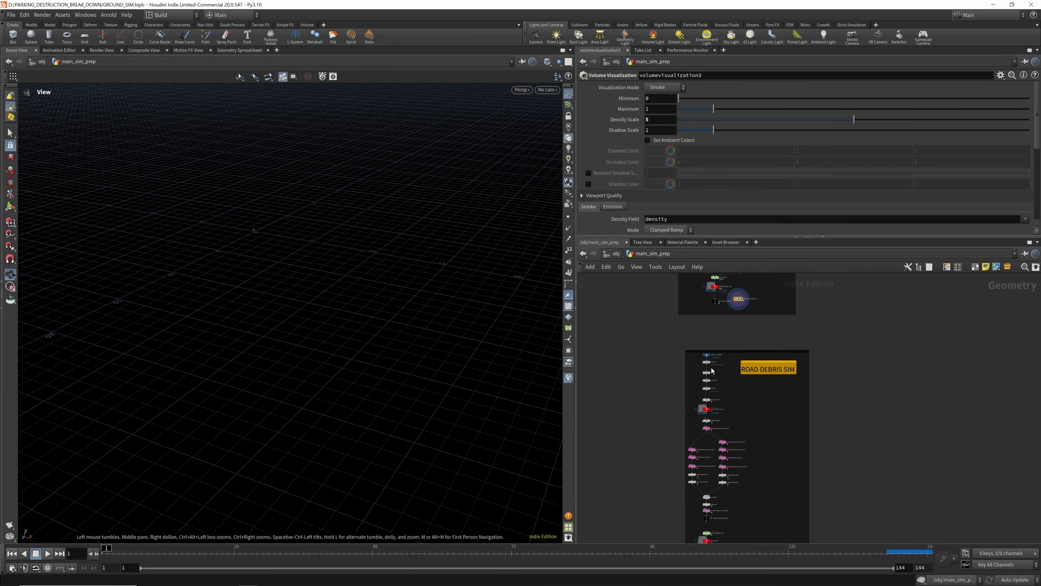
scroll(711, 371, up, 6)
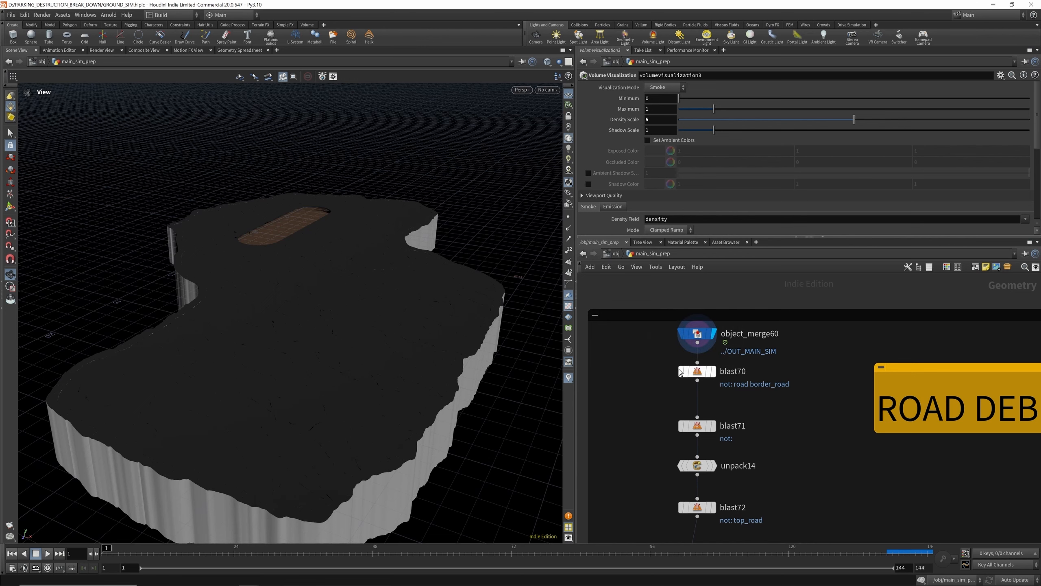
drag(356, 321, 389, 322)
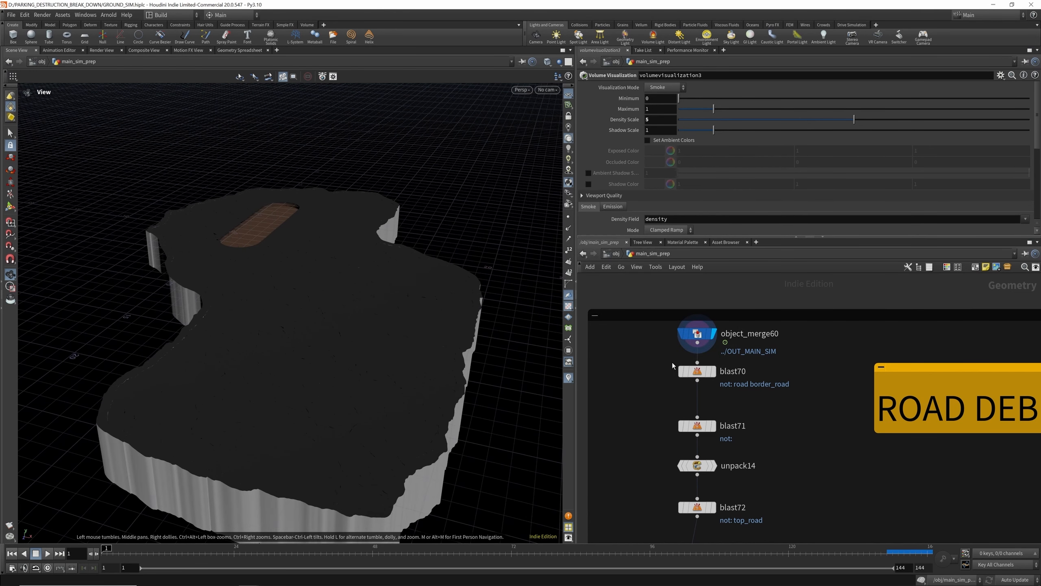
Display and bypass the blast70 and blast71 nodes in the road debris network.
click(697, 372)
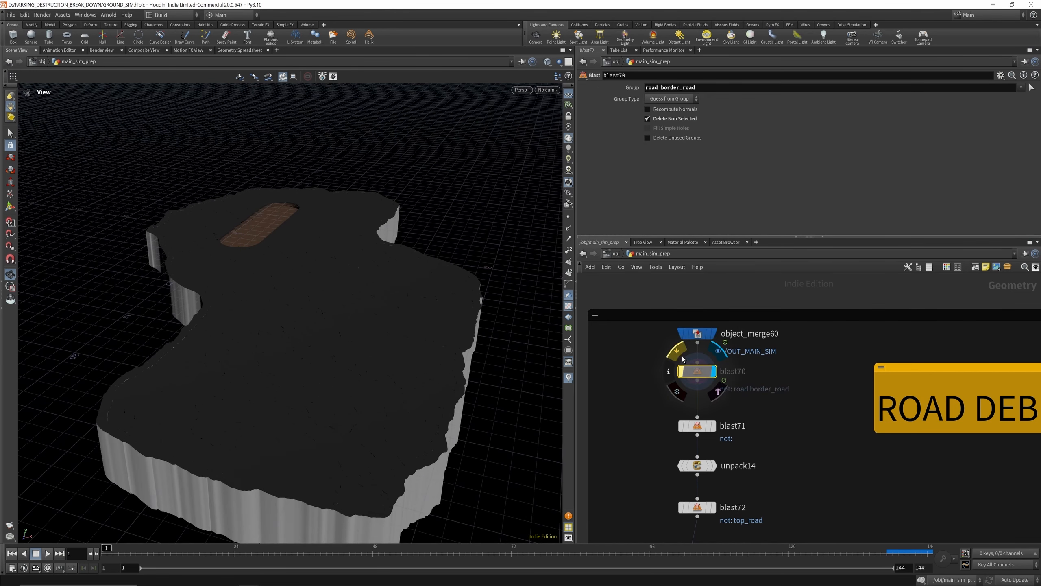
click(715, 425)
click(700, 425)
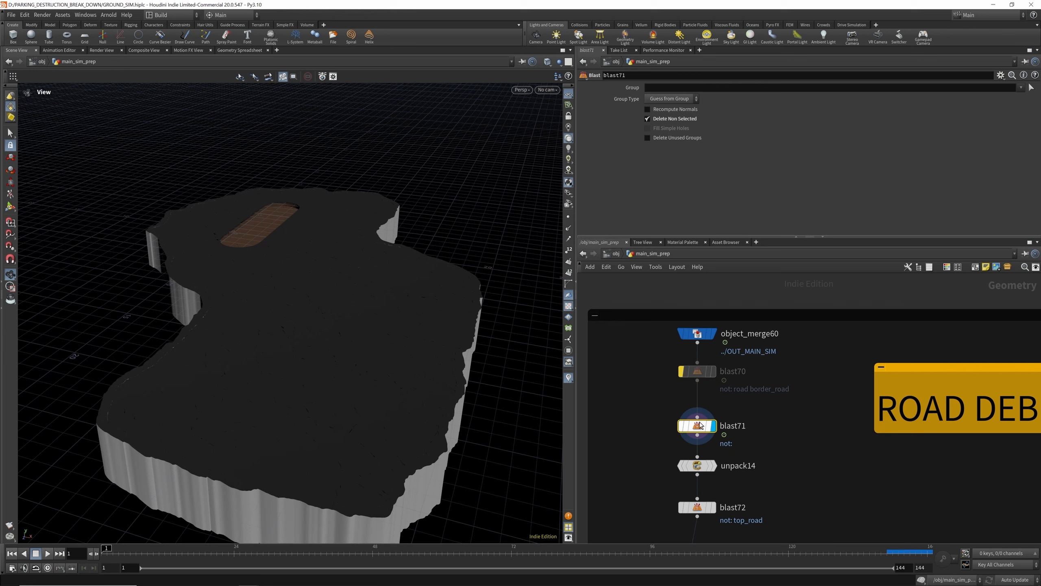
click(677, 406)
middle_drag(712, 468, 704, 419)
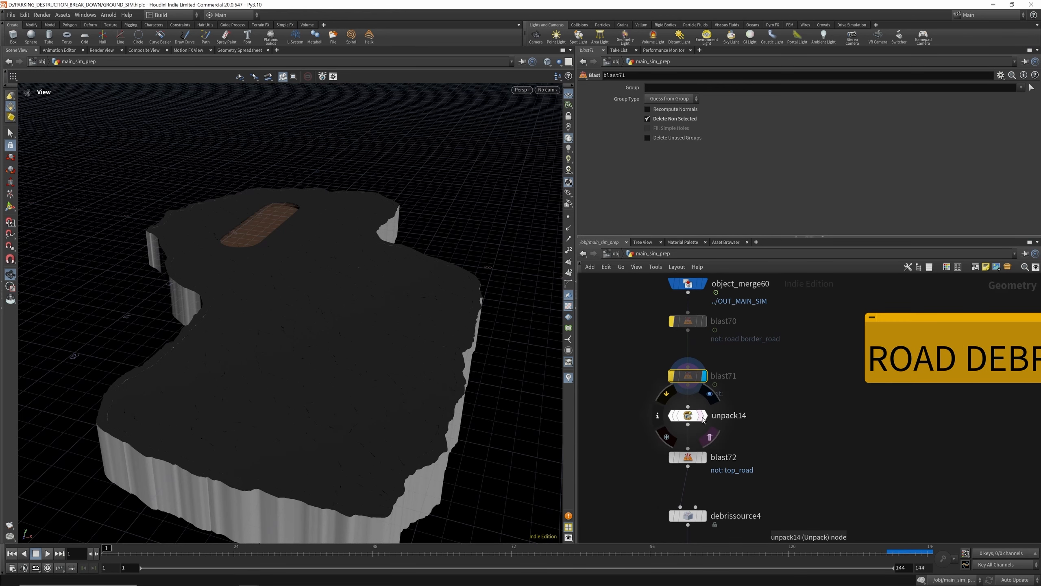
Display unpack14, then blast72, and inspect the isolated top_road group geometry.
click(703, 418)
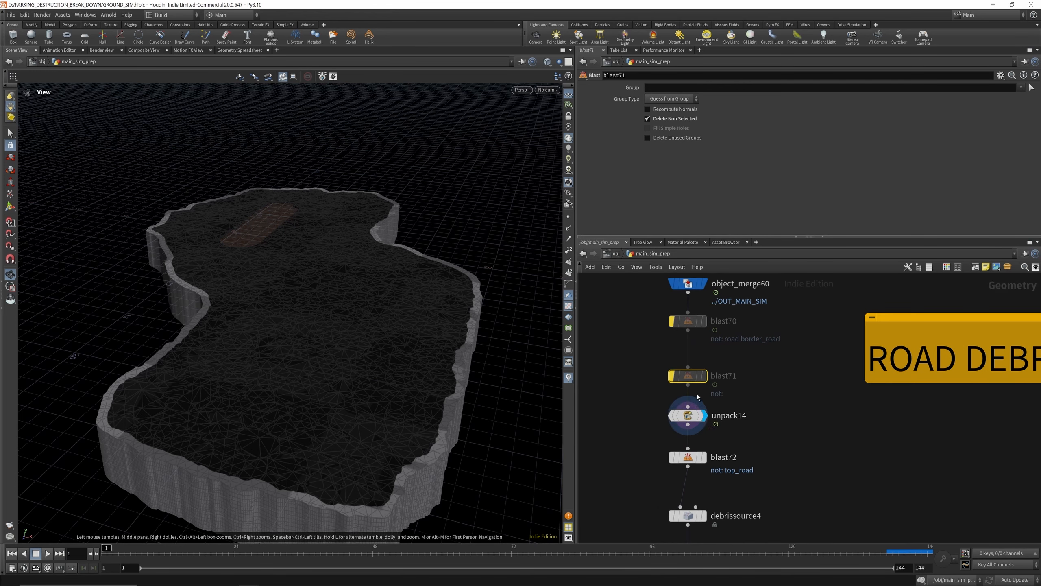
middle_drag(698, 397, 696, 362)
click(700, 422)
click(688, 425)
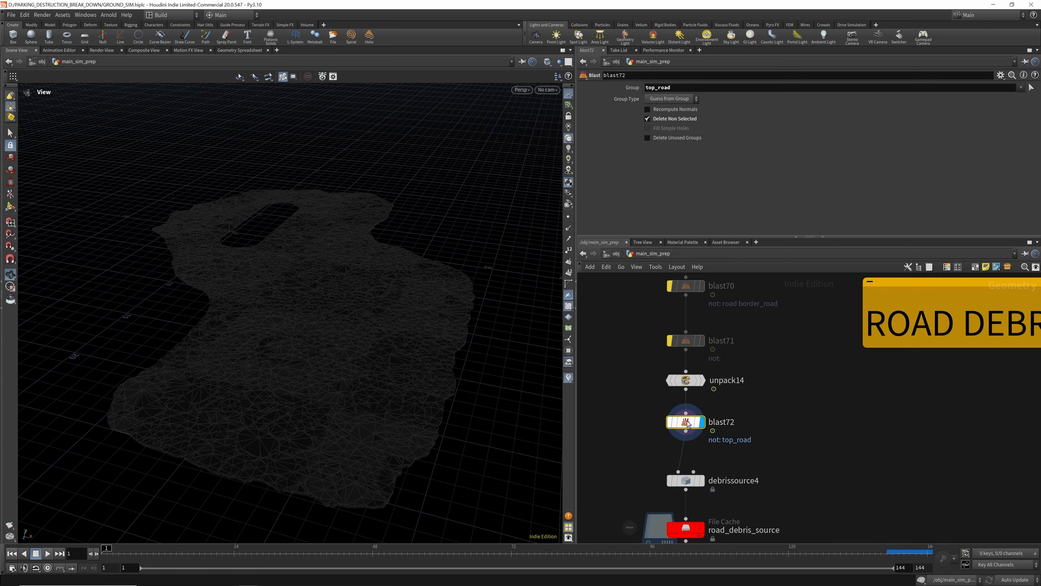
drag(311, 357, 360, 331)
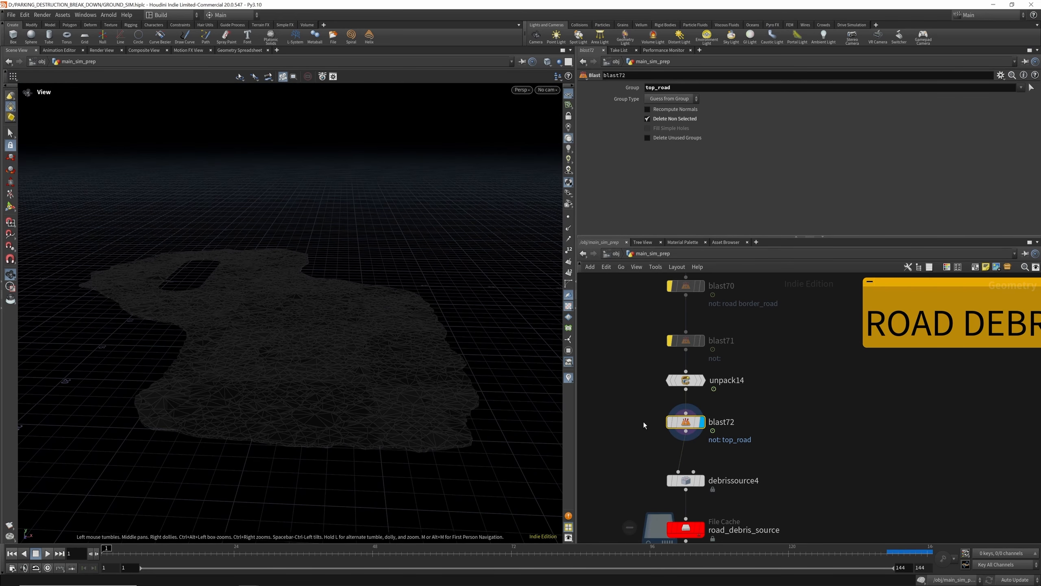
Display debrissource4 and the road_debris_source cache, and scrub to frame 61 to examine the emitted debris points.
middle_drag(707, 493, 690, 424)
click(686, 412)
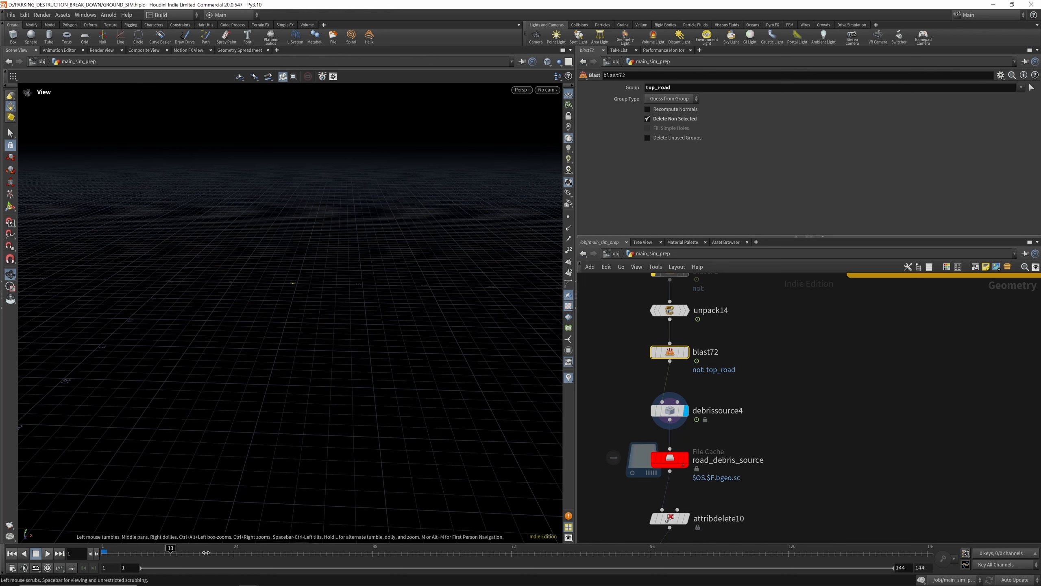
click(324, 553)
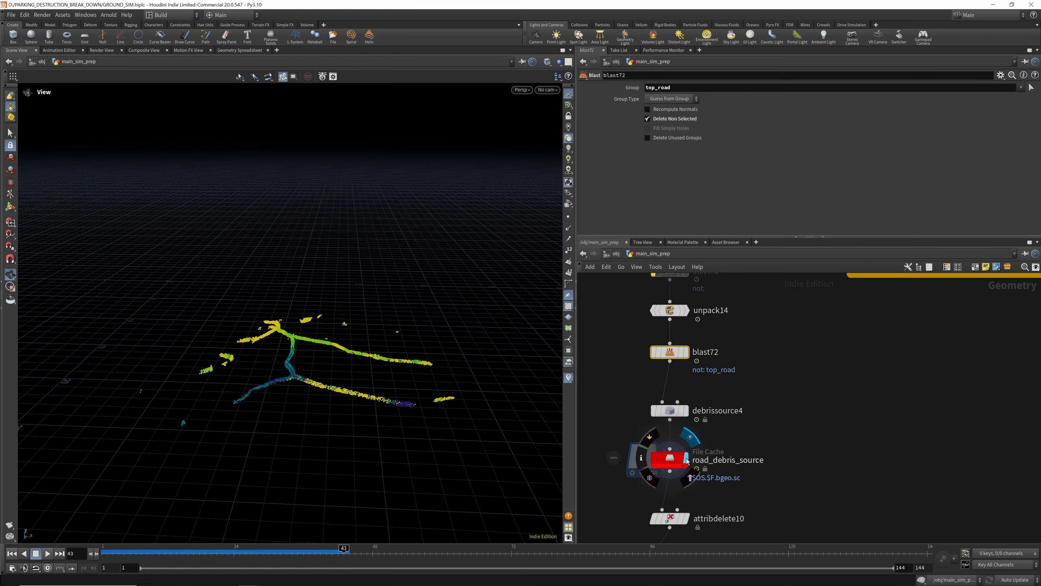
click(442, 553)
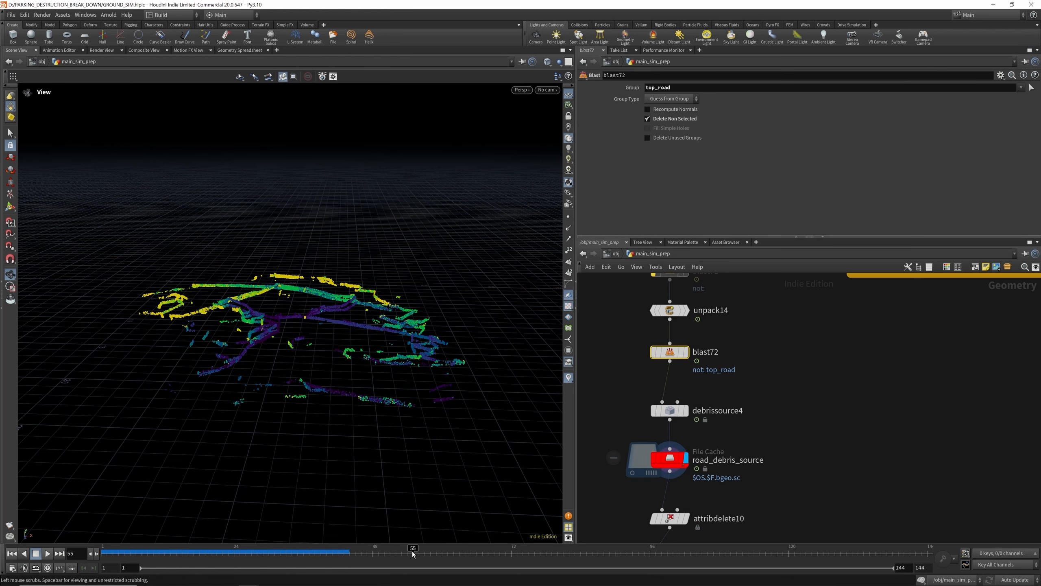
mouse_move(442, 555)
mouse_down()
mouse_move(251, 554)
mouse_move(447, 554)
mouse_up()
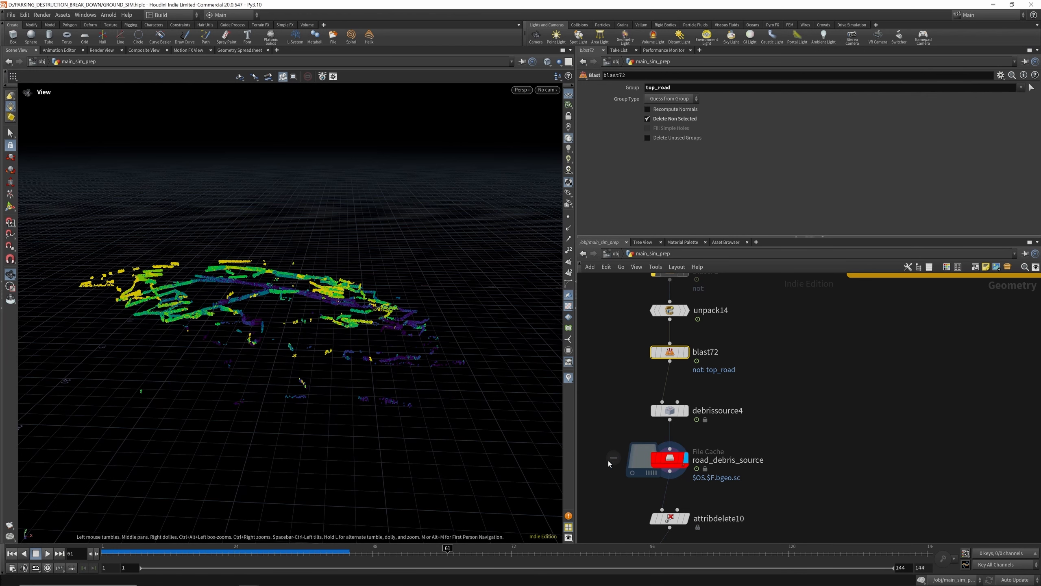
Examine debrissource4's scatter, release distance threshold, age and life span, and post-process settings.
click(669, 410)
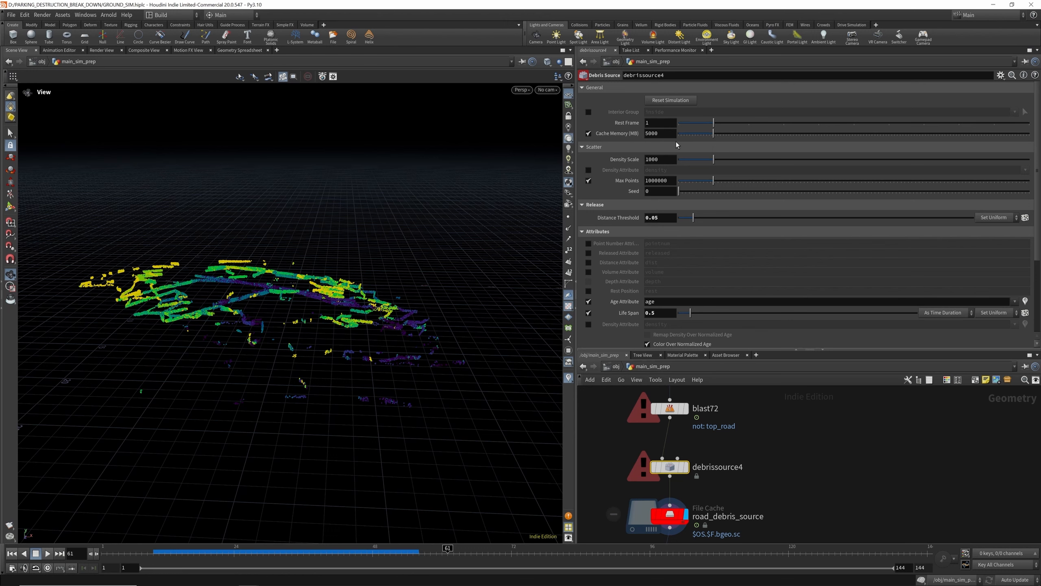
scroll(677, 145, down, 5)
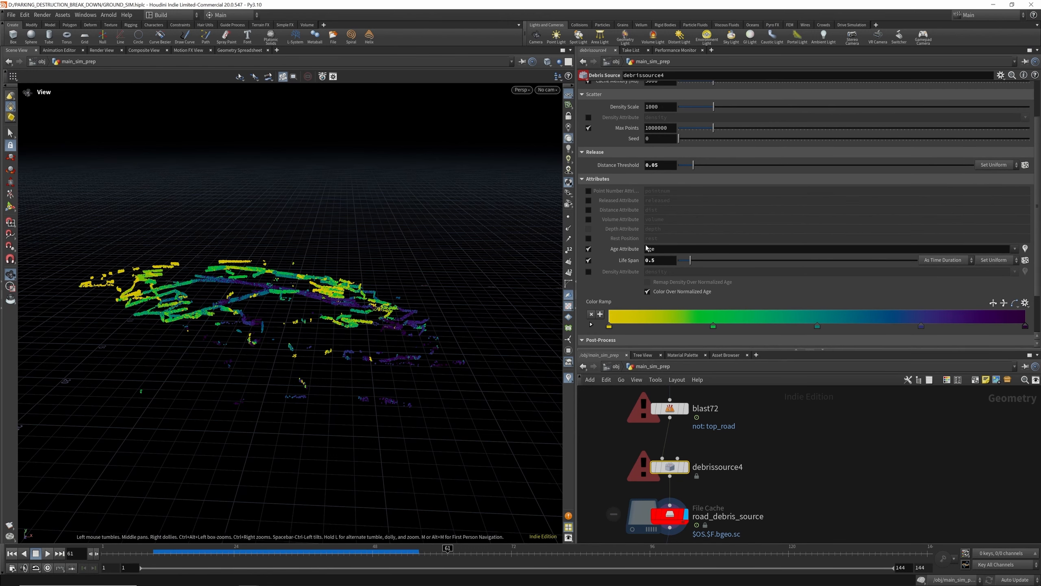
scroll(656, 193, up, 3)
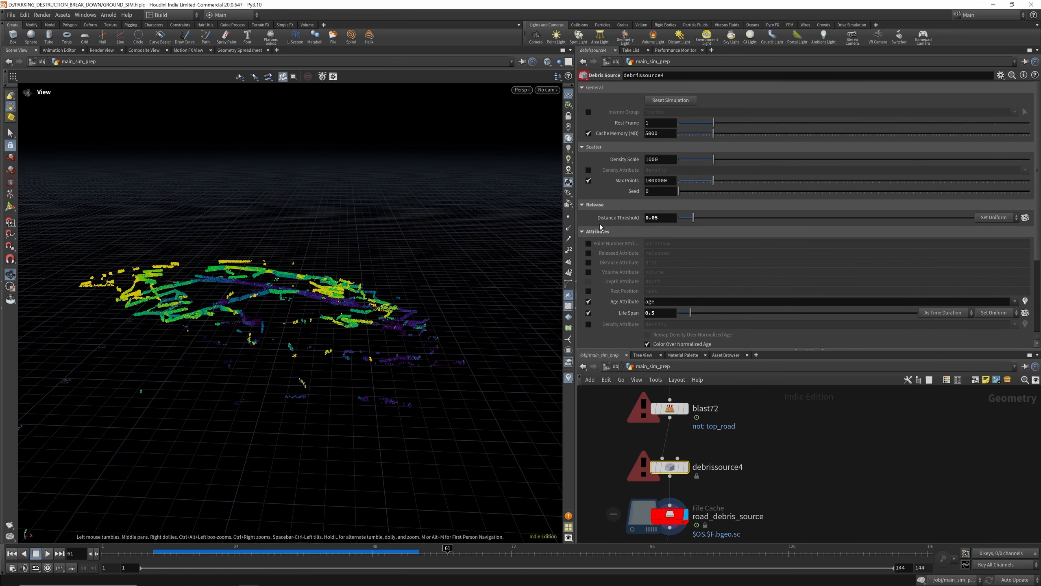
scroll(727, 136, down, 3)
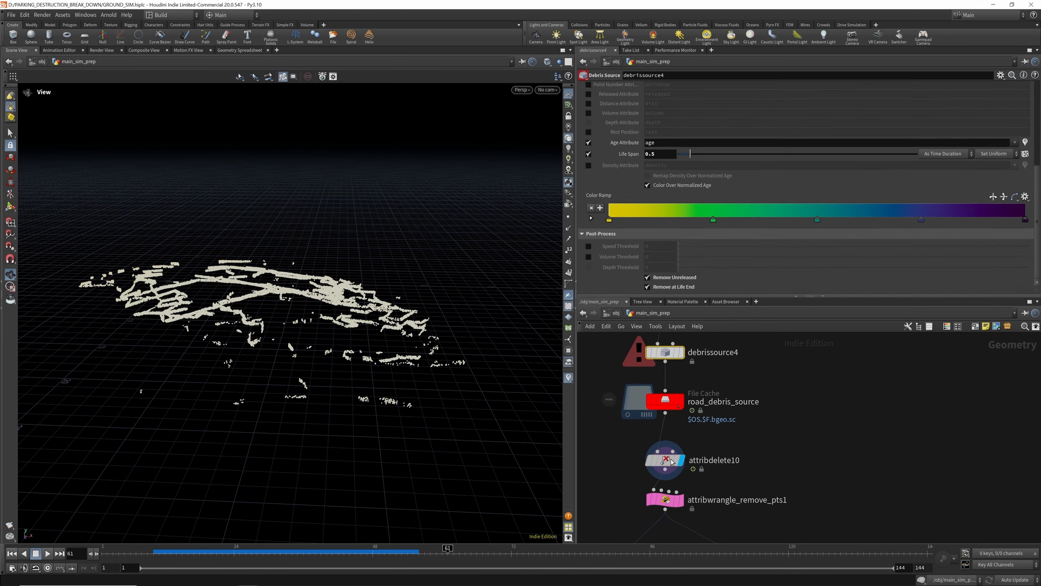
Check attribdelete10's point attribute list against debrissource4's attribute settings and open attribdelete10's node information.
click(672, 462)
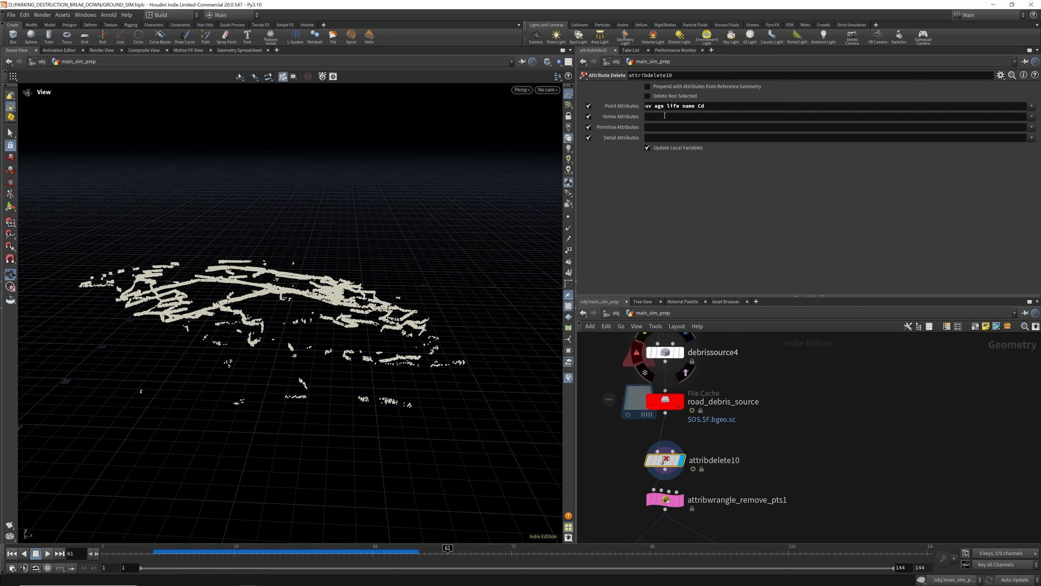
click(665, 352)
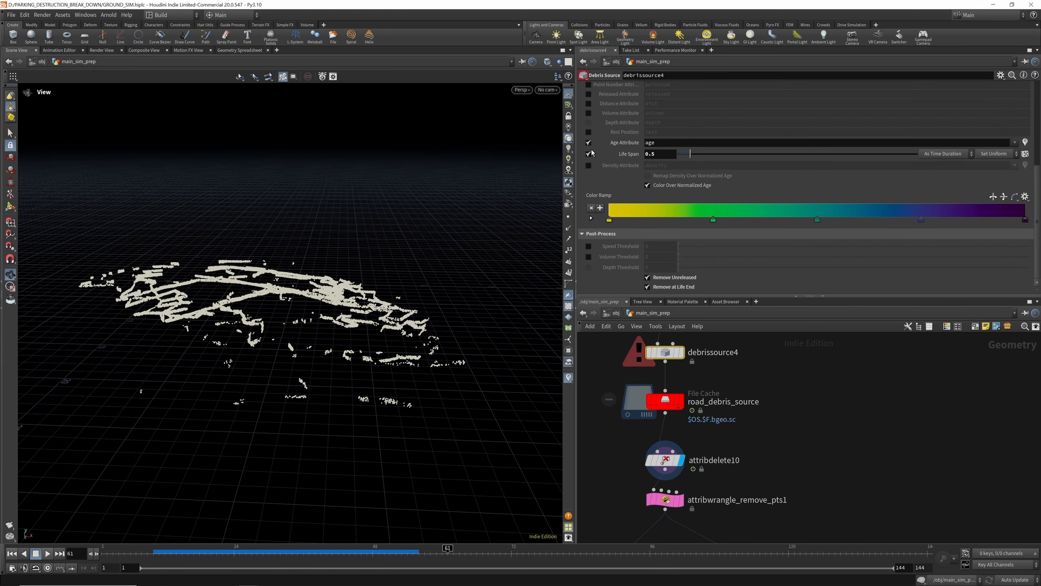
click(665, 459)
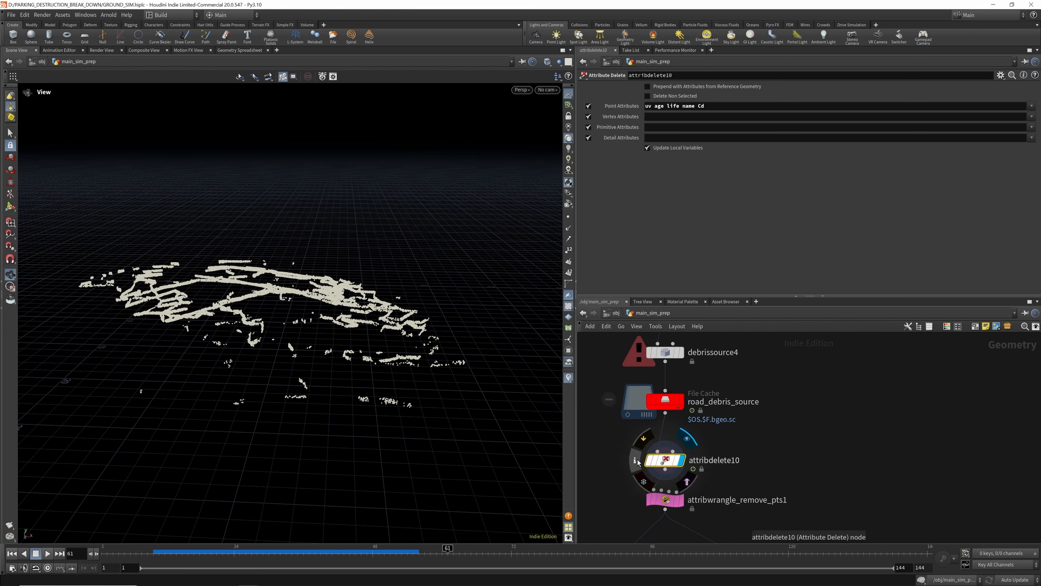
click(635, 460)
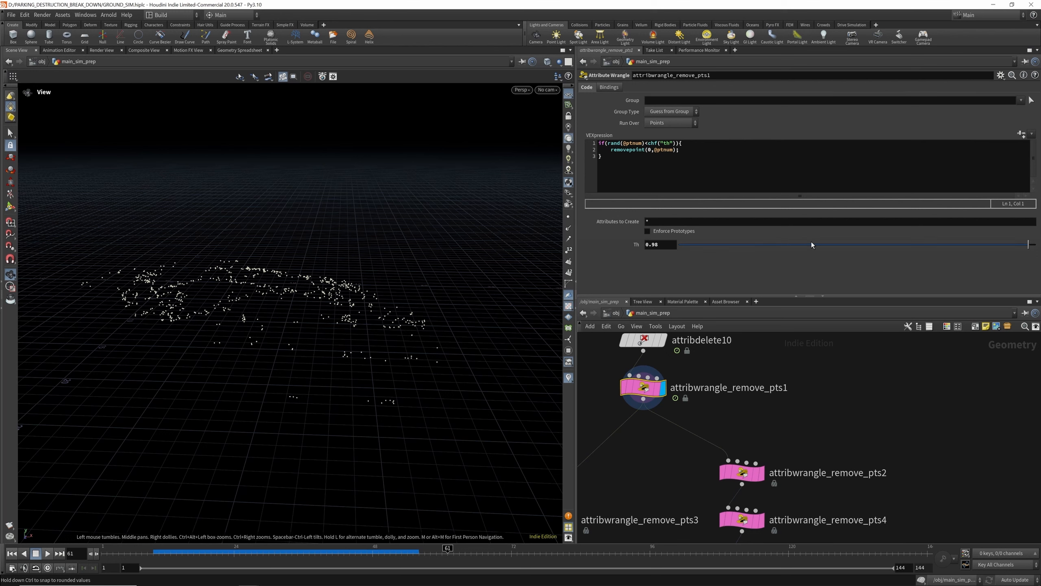
Lower attribwrangle_remove_pts1's Th threshold to 0.9612 and check attribwrangle_remove_pts3's point removal code.
drag(813, 245, 1022, 253)
scroll(701, 432, down, 5)
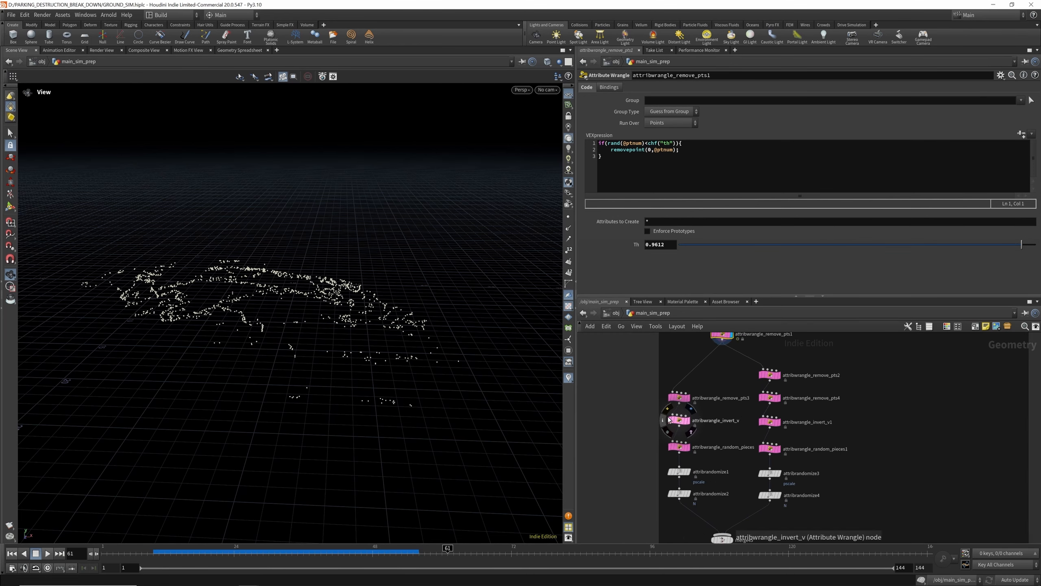
click(680, 397)
scroll(689, 410, up, 2)
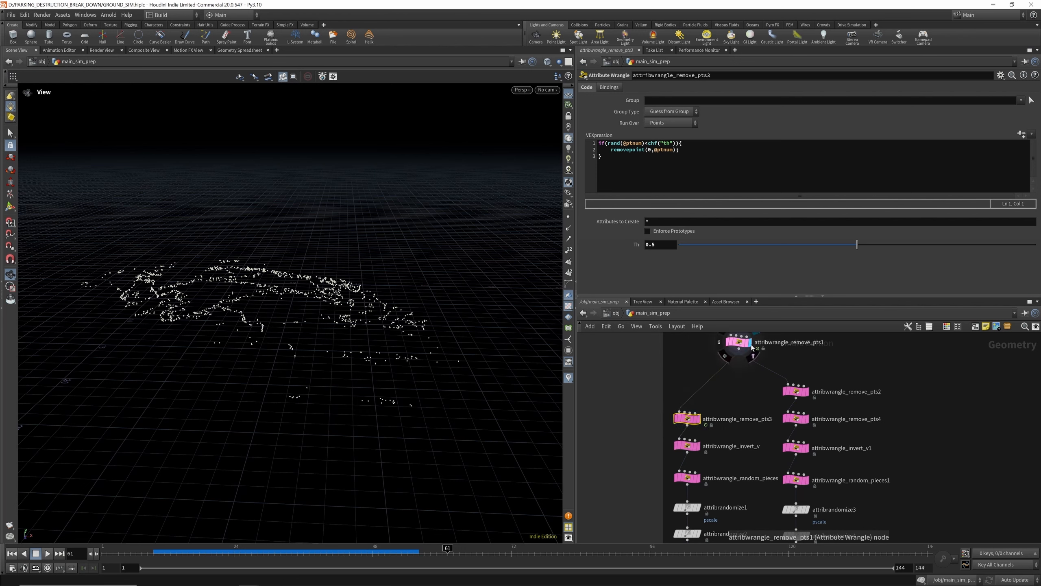
Examine attribwrangle_invert_v's code and show point velocity trails in the viewport to check the inverted velocity.
click(687, 446)
middle_drag(688, 447, 693, 399)
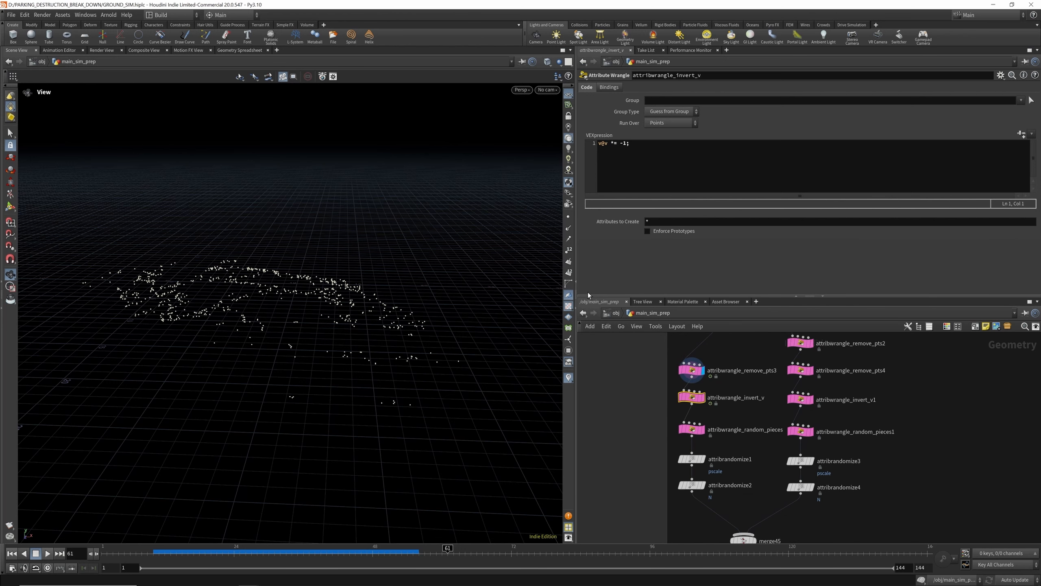
click(570, 240)
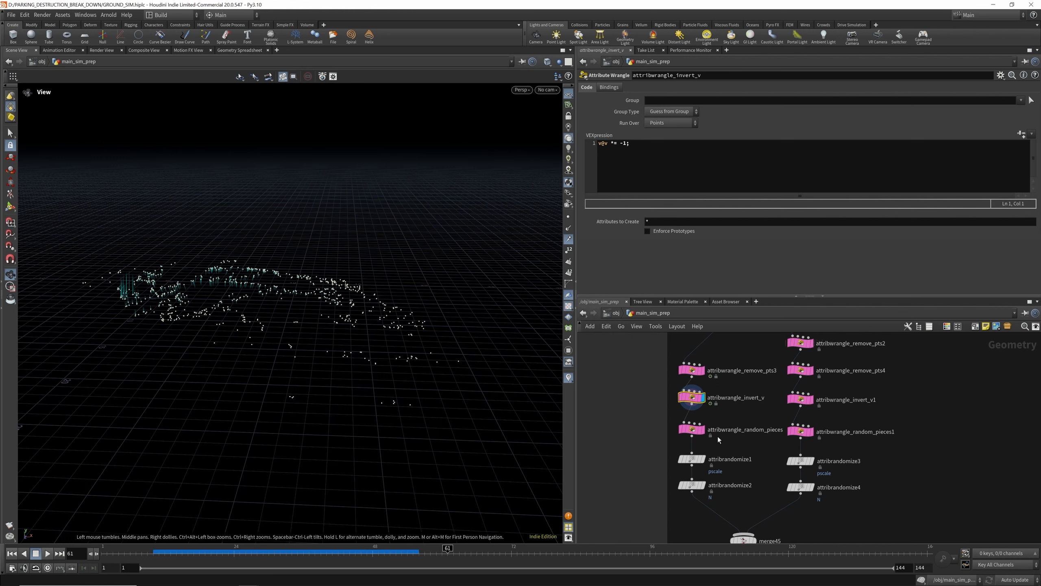
Display attribwrangle_remove_pts2 and attribwrangle_invert_v1, and examine the code of attribwrangle_remove_pts4 and attribwrangle_invert_v1.
scroll(749, 430, down, 2)
scroll(779, 390, up, 3)
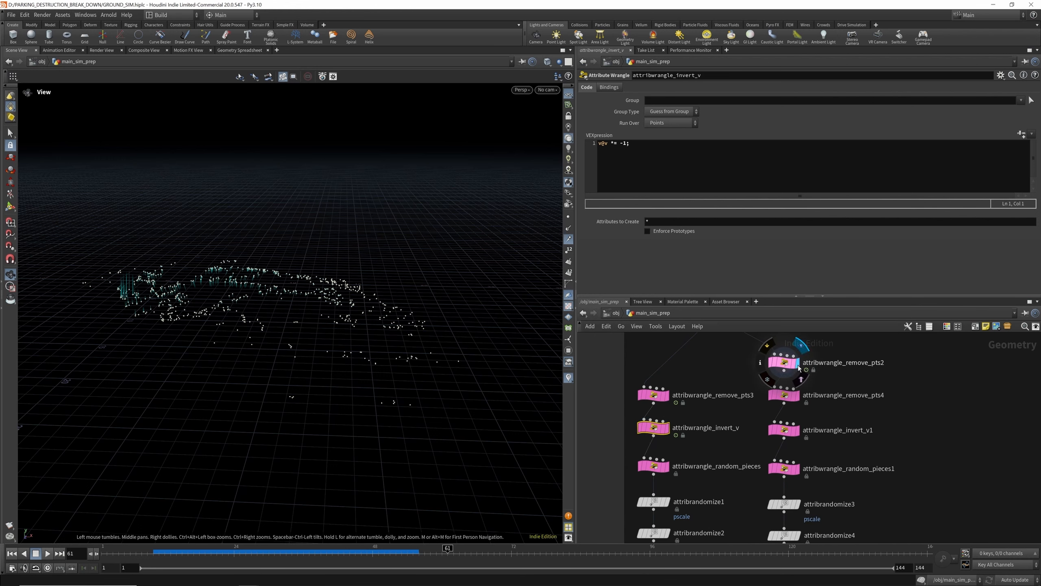
click(797, 365)
click(800, 396)
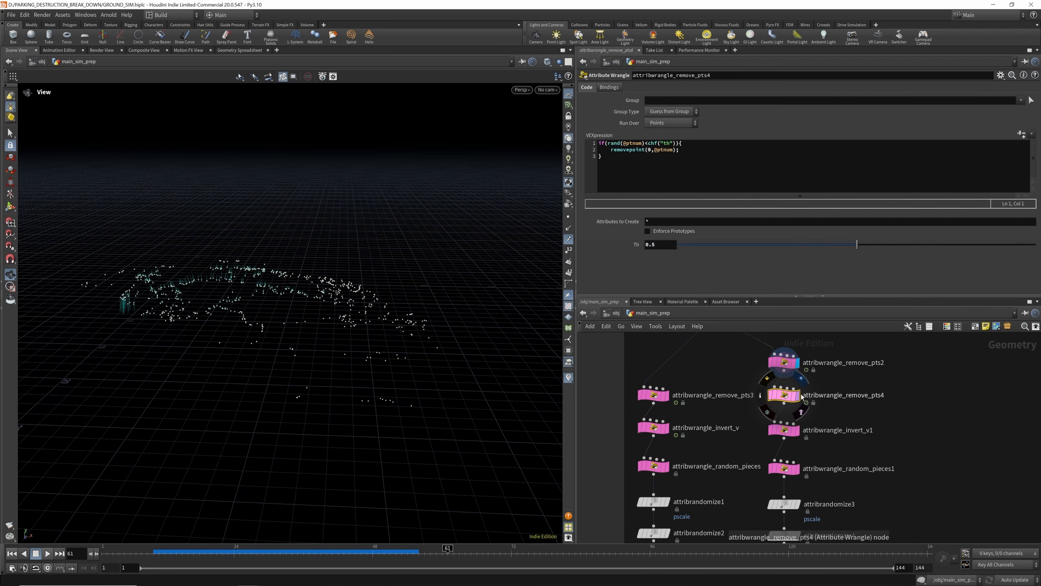
click(797, 430)
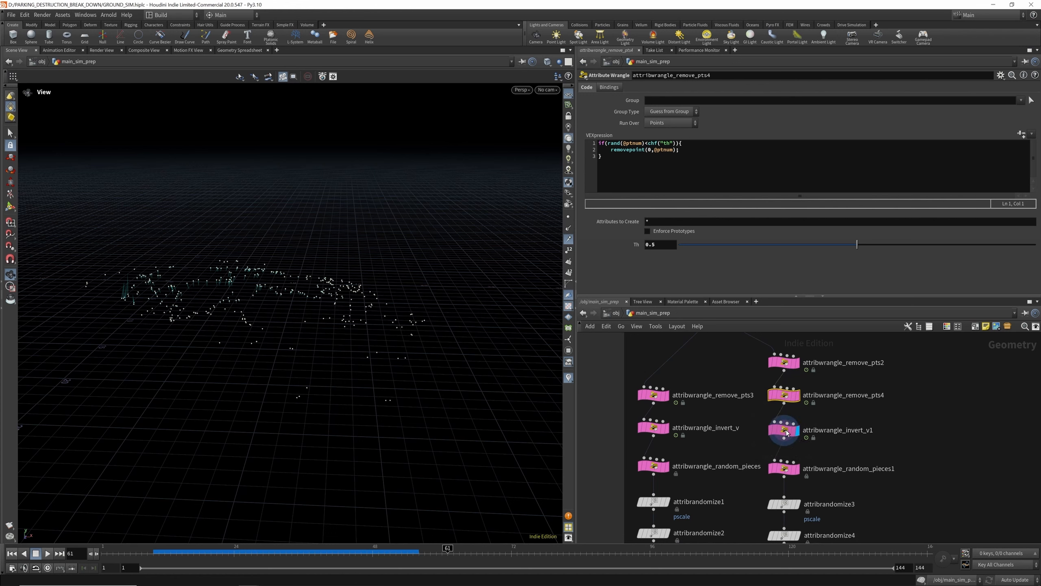
click(786, 431)
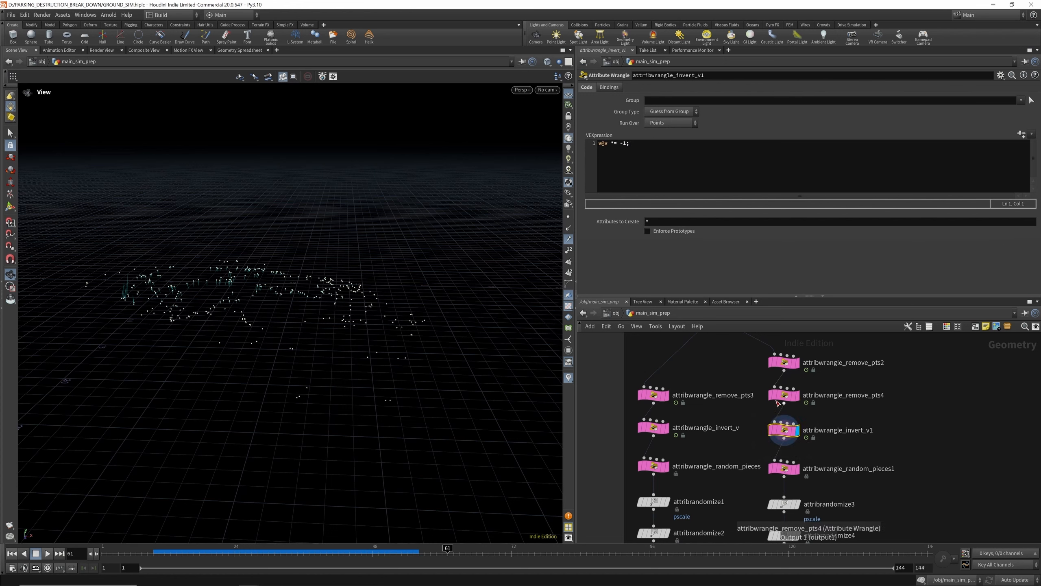
Examine the instancepath expressions in attribwrangle_random_pieces1 and attribwrangle_random_pieces, and look over the displayed points.
scroll(779, 467, up, 3)
click(594, 463)
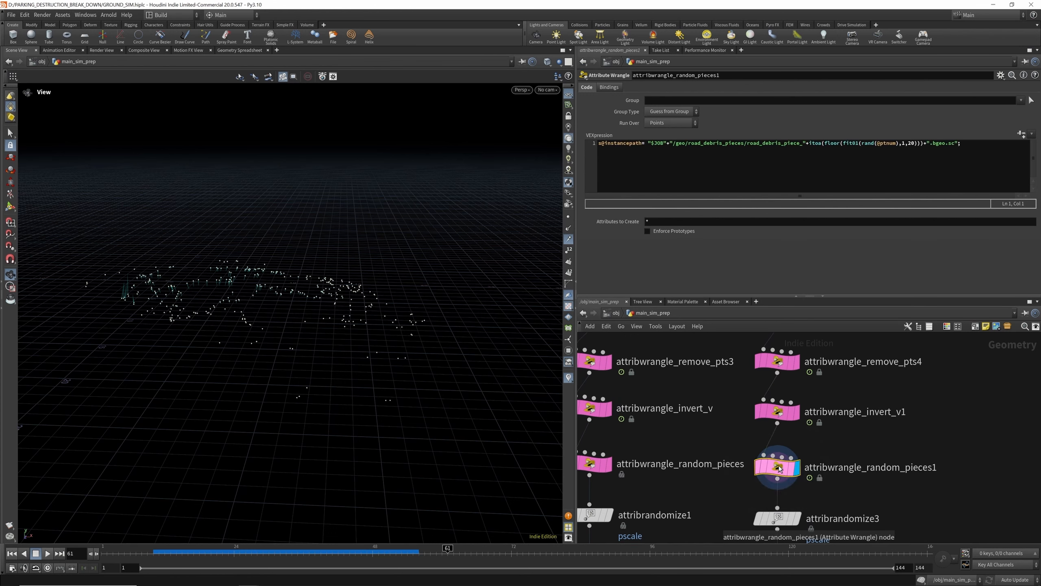
scroll(990, 375, down, 2)
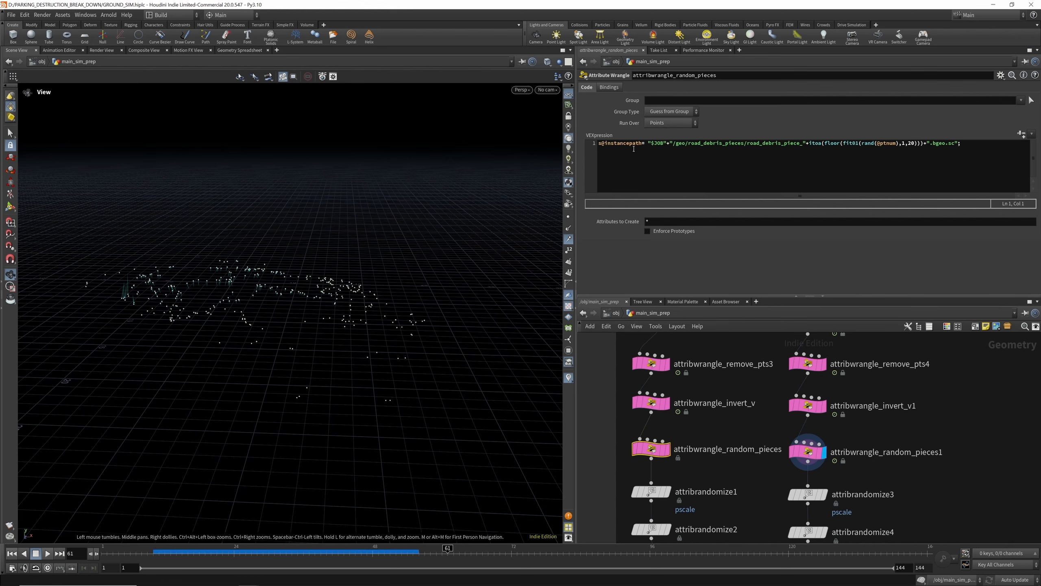
drag(317, 287, 244, 262)
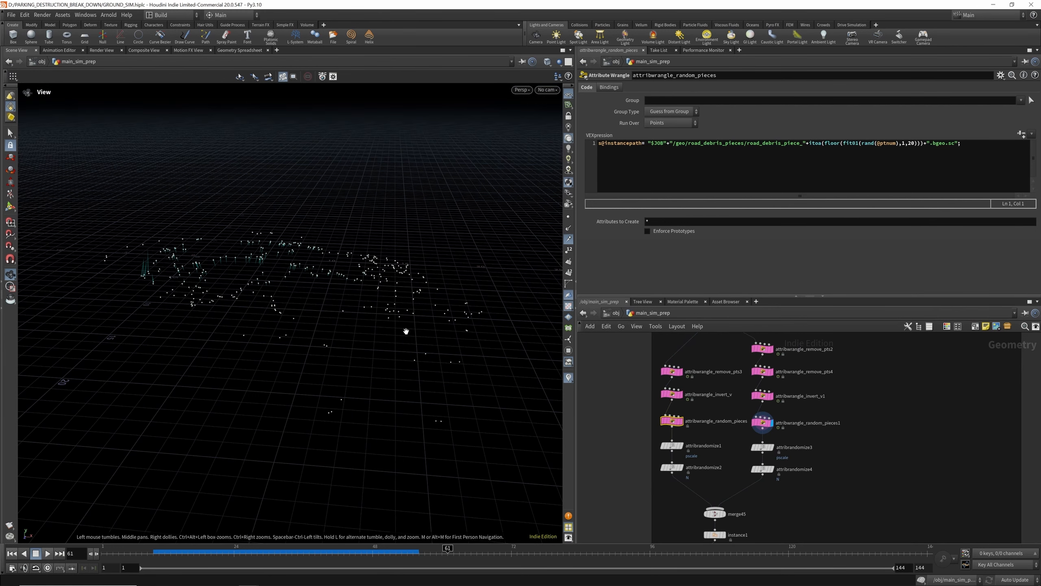
drag(278, 280, 278, 268)
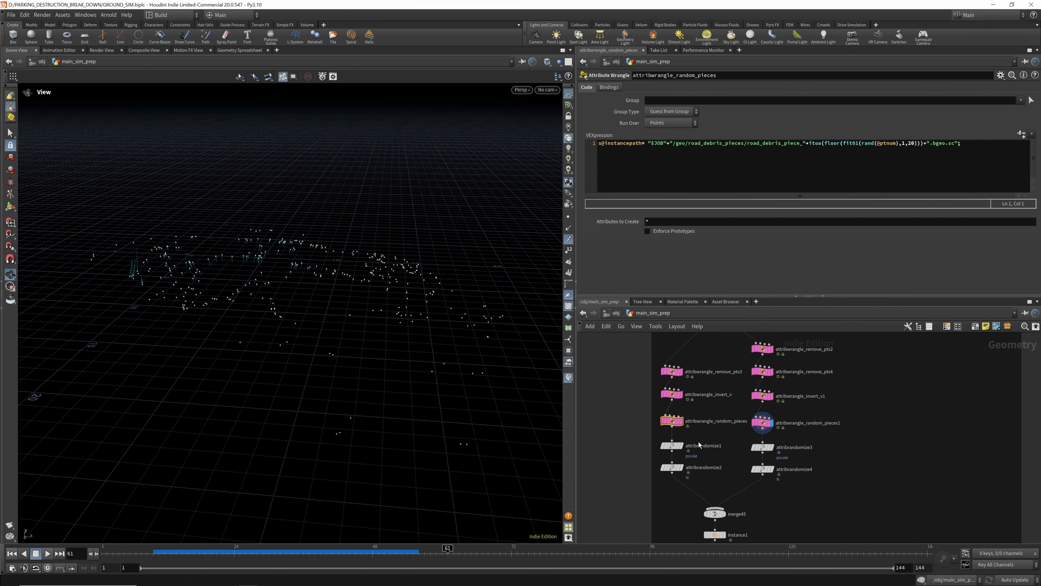
Display attribrandomize1 and examine its pscale distribution and minimum and maximum values.
scroll(698, 442, up, 6)
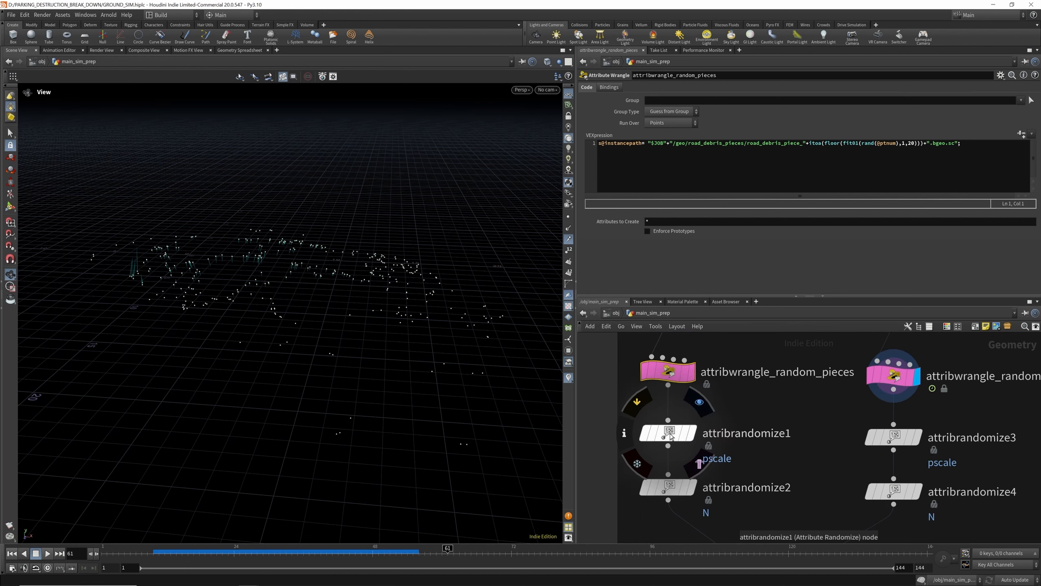
click(671, 437)
click(691, 436)
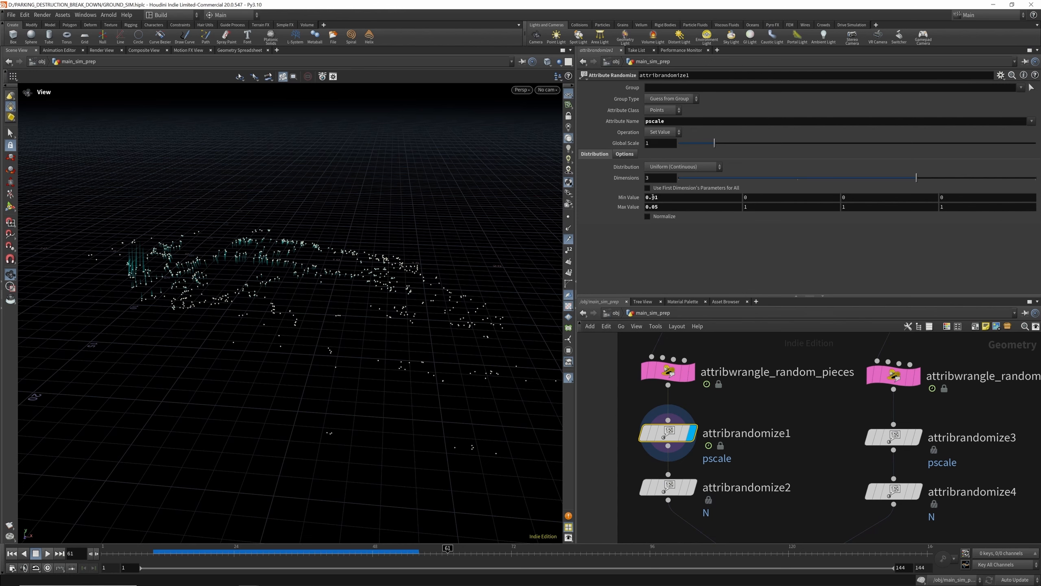
scroll(712, 403, down, 3)
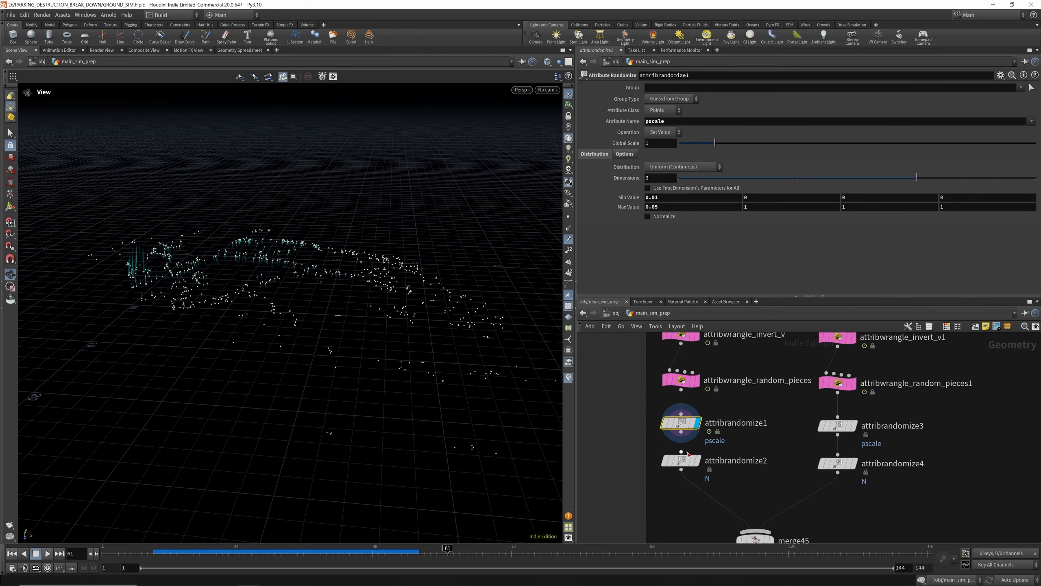
Add a Copy to Points node with Pack and Instance enabled, using attribrandomize1's output as the target points.
scroll(674, 451, up, 3)
drag(674, 462, 674, 505)
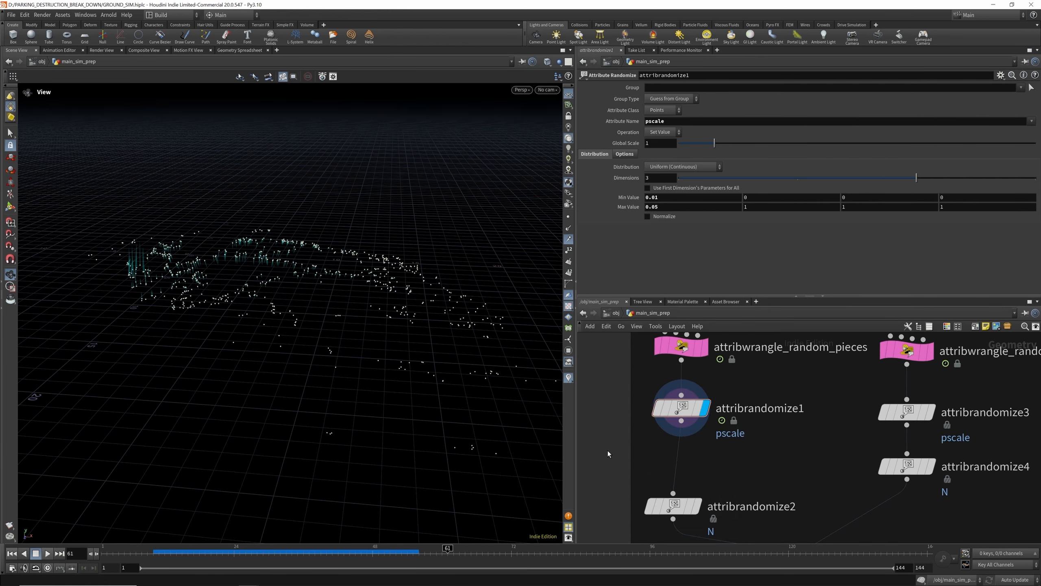
key(Tab)
text(copy po)
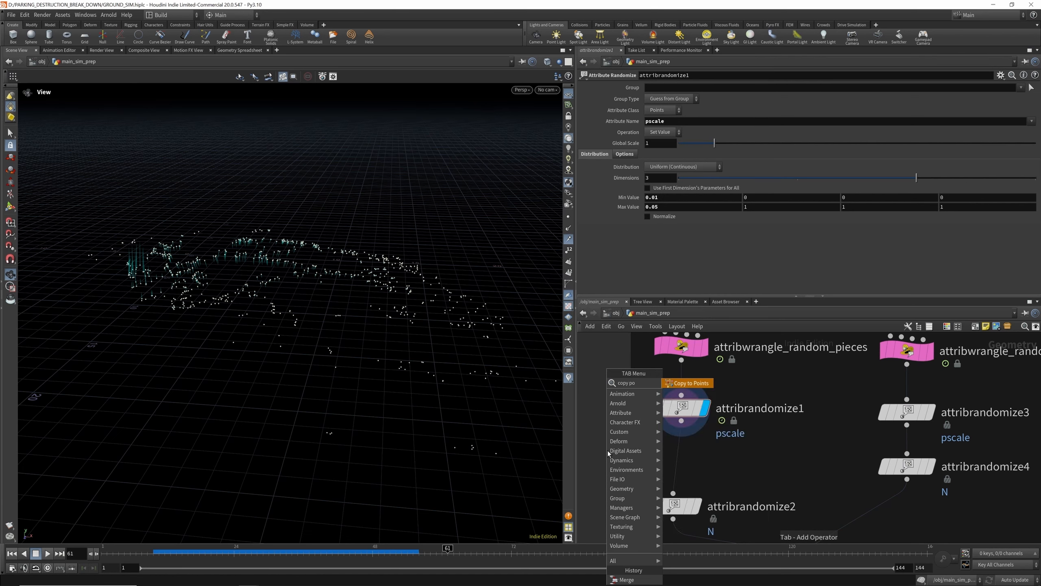
click(676, 384)
drag(625, 466, 681, 421)
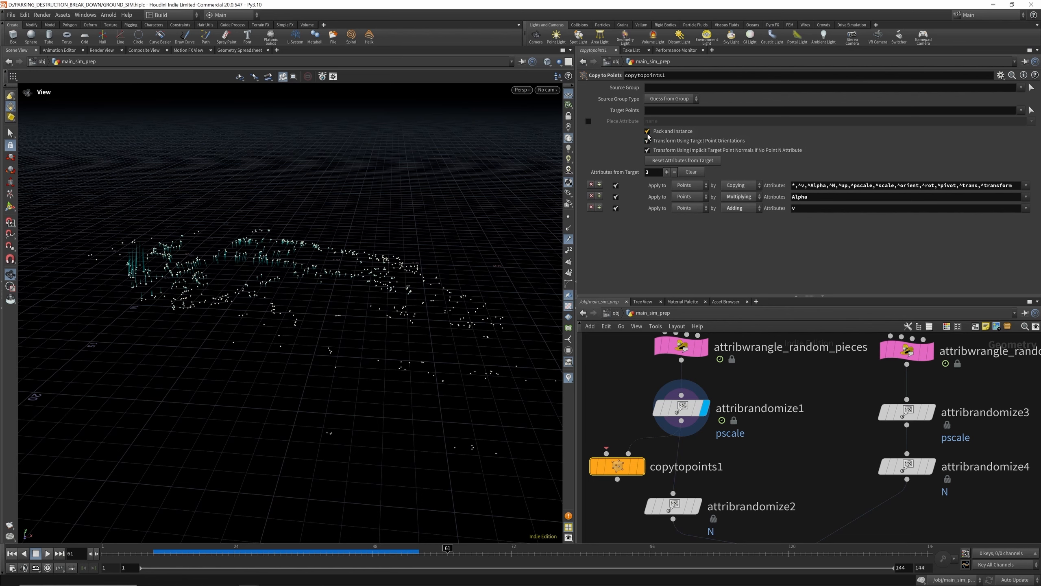
Connect a polygon sphere as copytopoints1's source, display the copies, and raise the sphere's uniform scale to 4.65.
key(Tab)
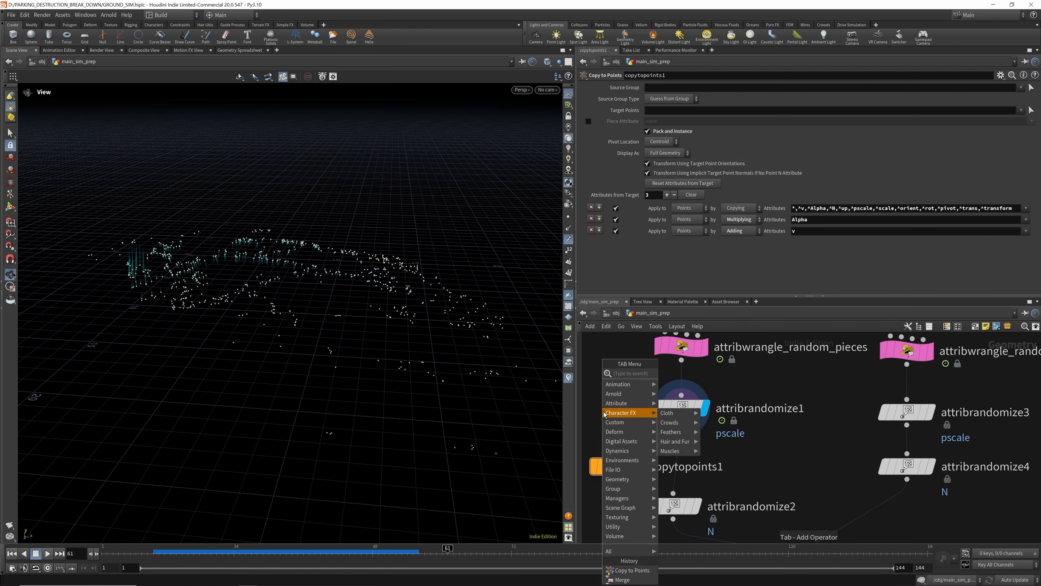
text(sph)
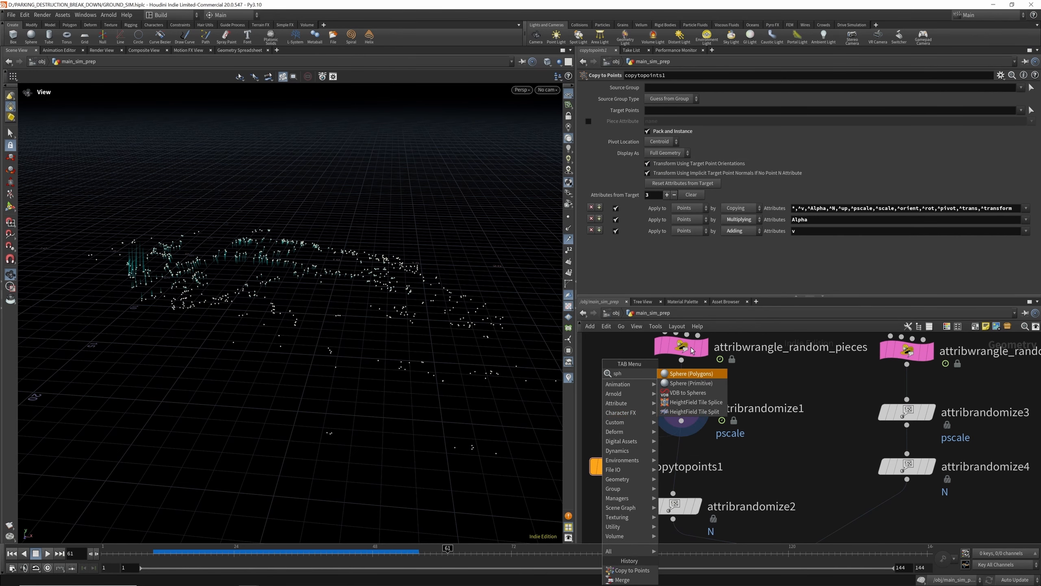
click(691, 373)
click(604, 379)
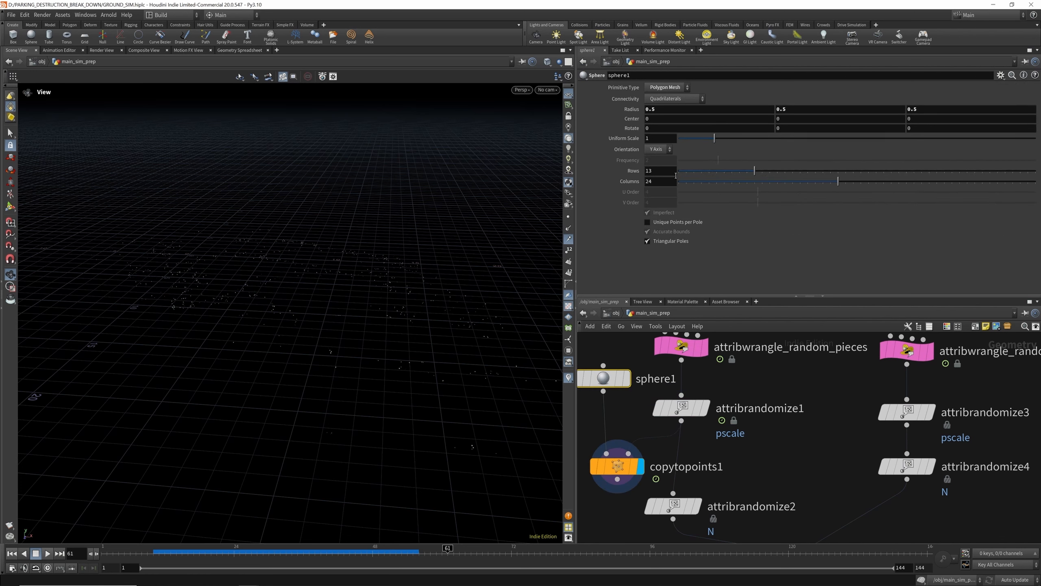
drag(714, 139, 846, 155)
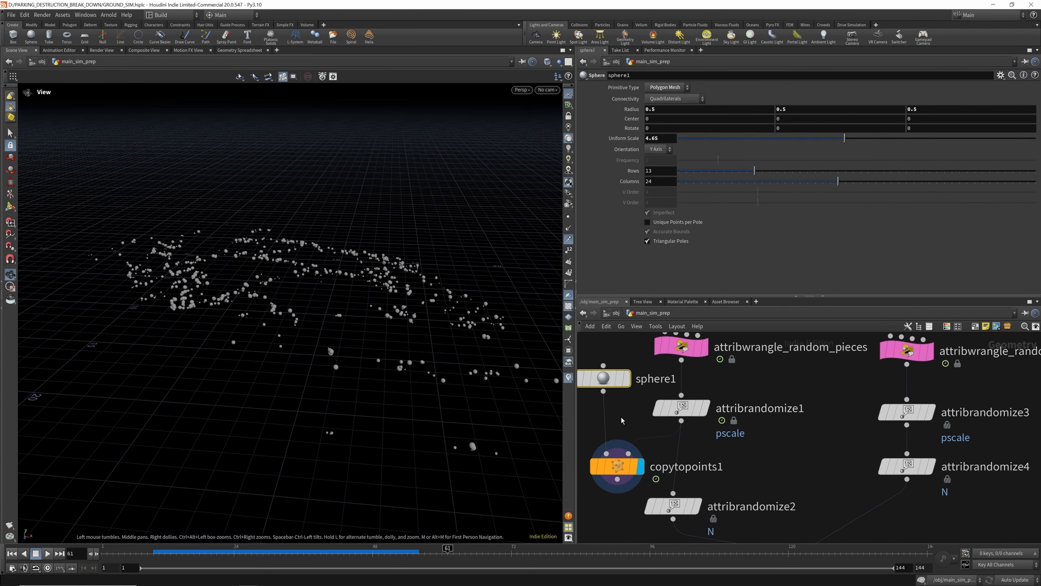
Set sphere1's uniform scale back to 1.
scroll(633, 369, down, 3)
scroll(640, 449, up, 3)
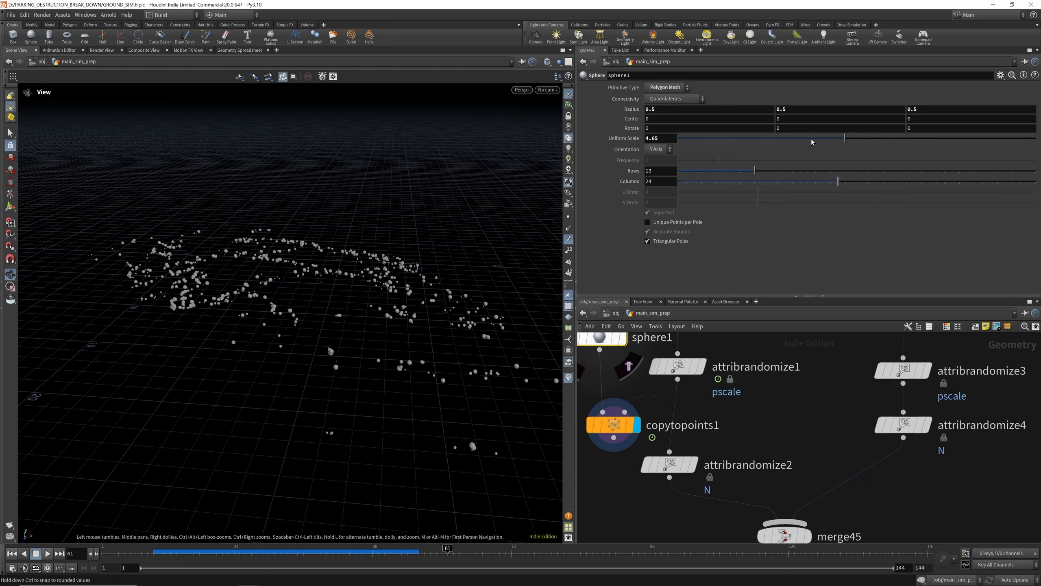
click(660, 138)
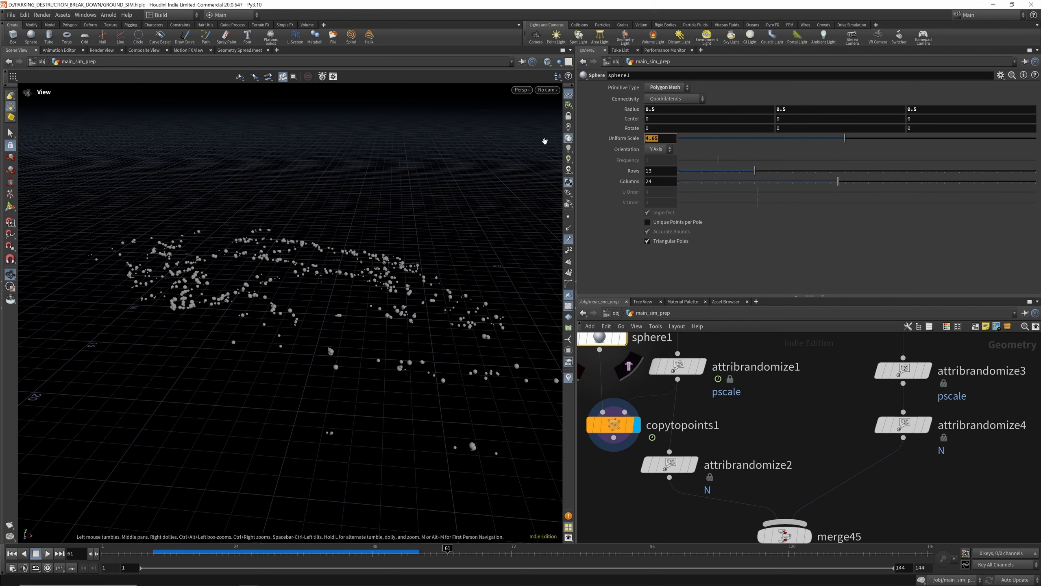
text(1)
key(Return)
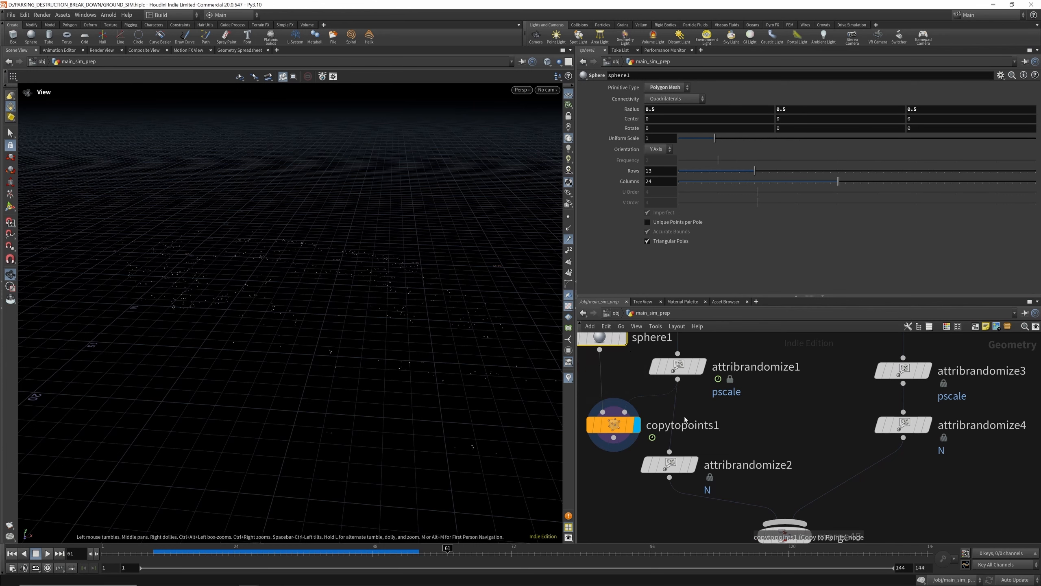
Display attribrandomize2 and examine its Direction or Orientation distribution for the N attribute.
scroll(684, 419, down, 5)
click(675, 443)
click(689, 443)
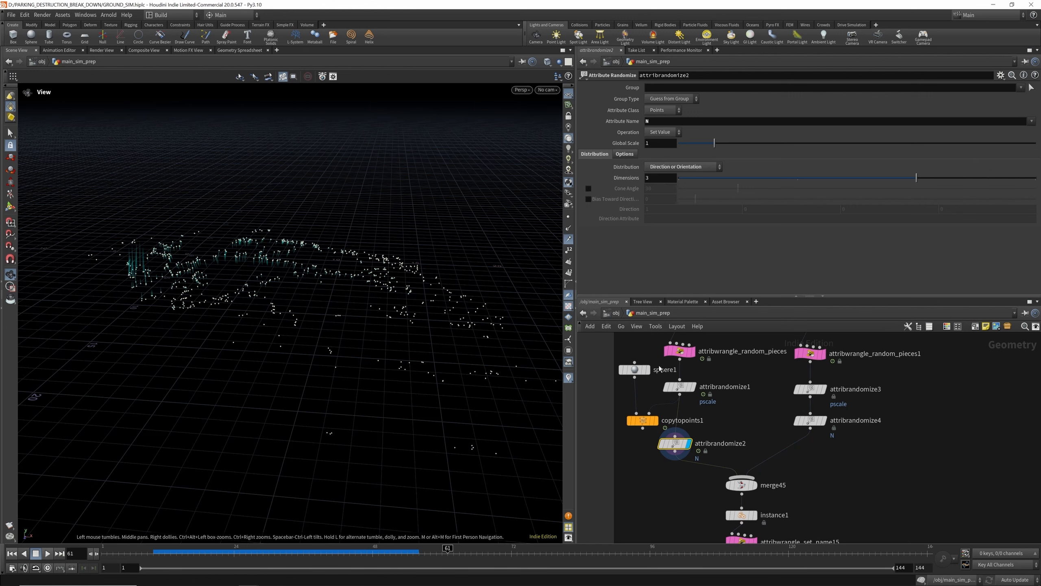
Delete the sphere1 node feeding copytopoints1.
scroll(660, 368, up, 3)
click(623, 373)
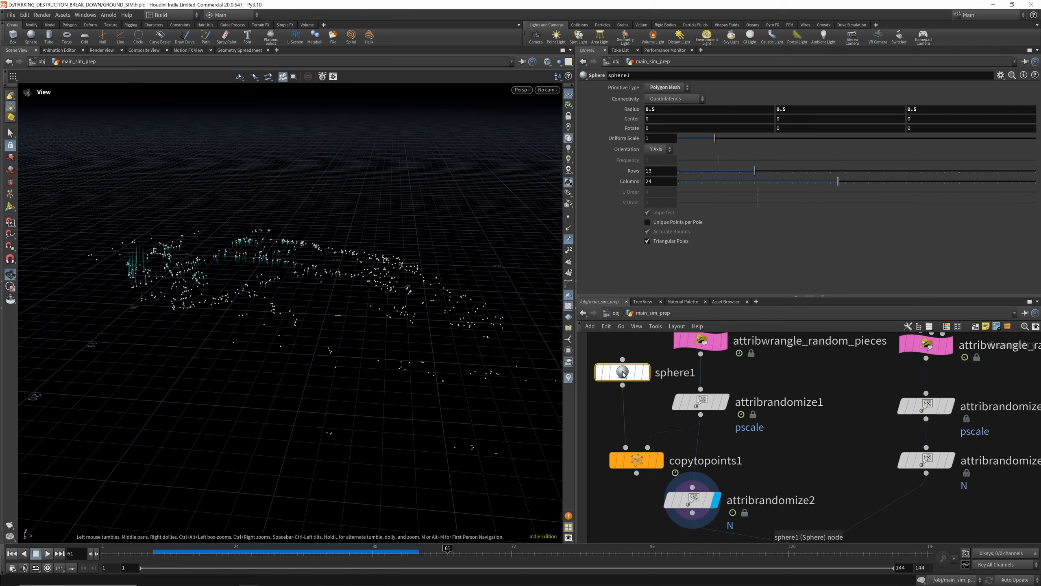
scroll(648, 389, down, 2)
scroll(668, 402, up, 2)
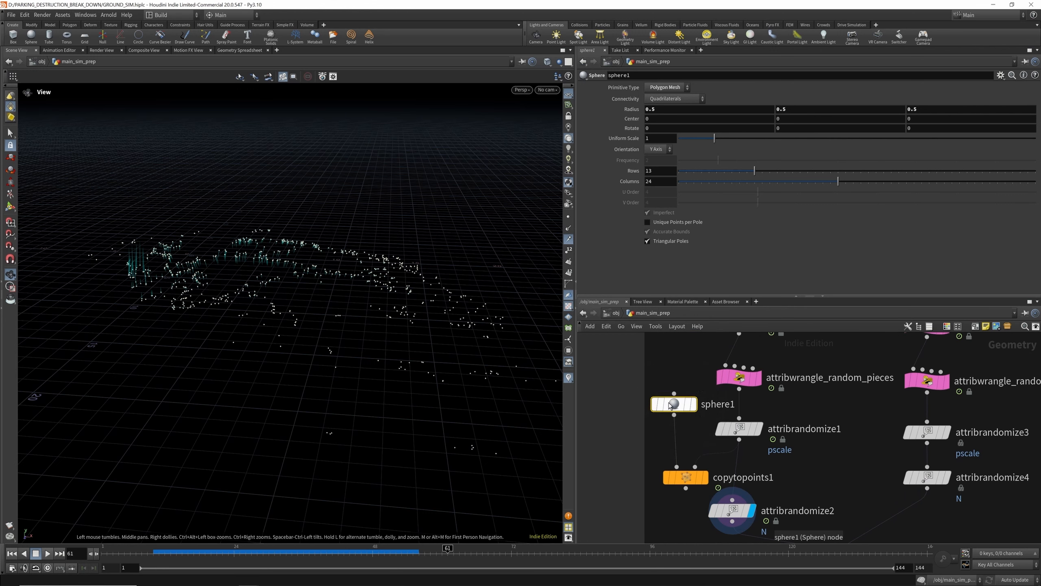
key(Delete)
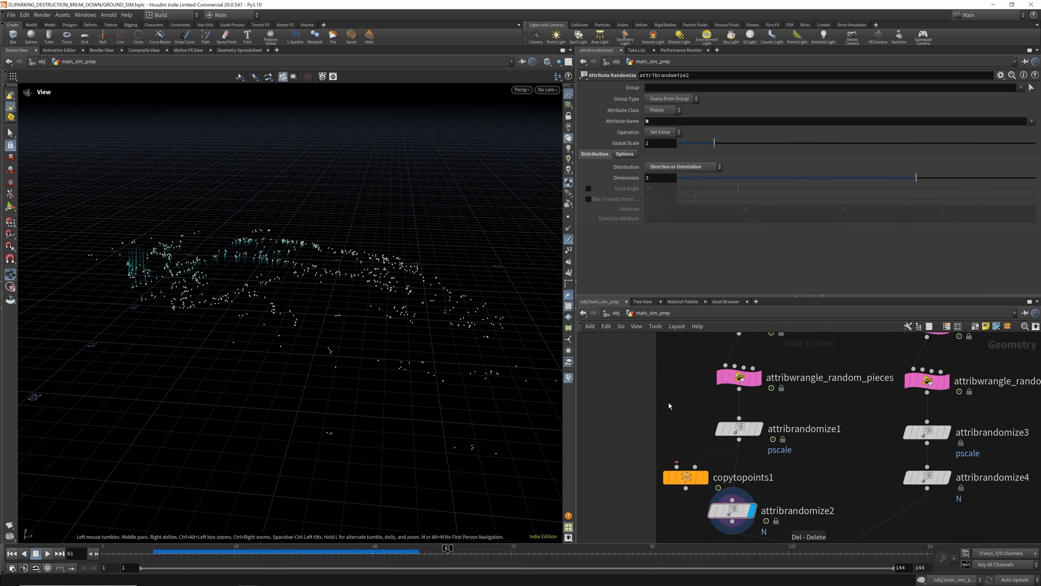
key(Tab)
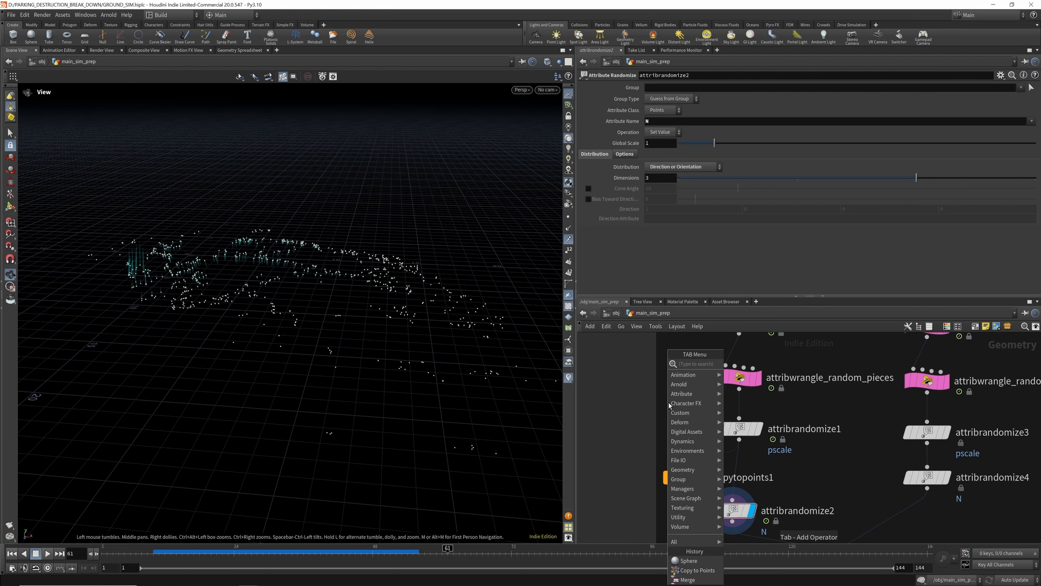
text(tuv)
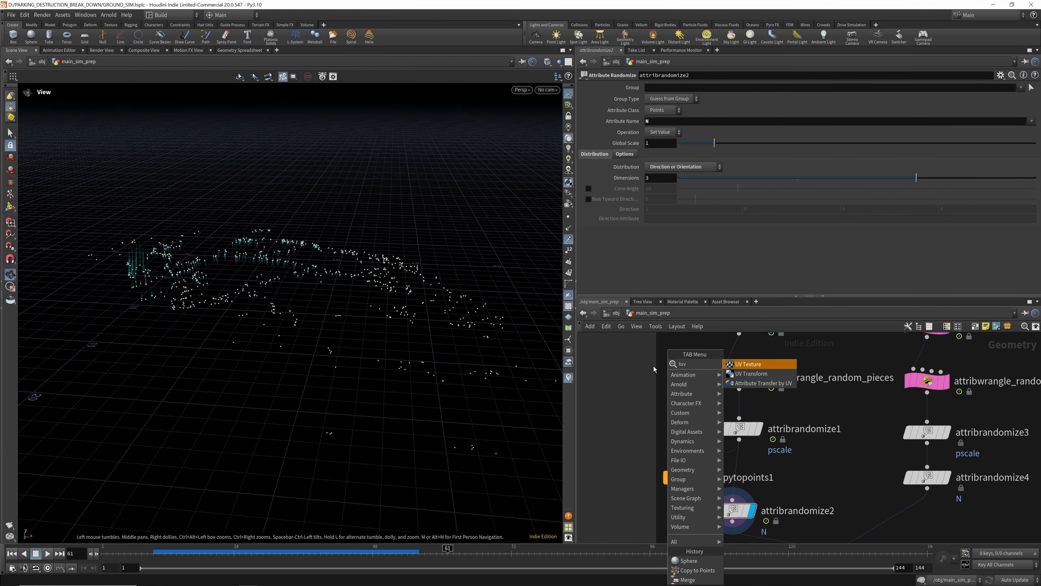
key(Escape)
Add a Box node as copytopoints1's source geometry and display it.
key(Tab)
text(box)
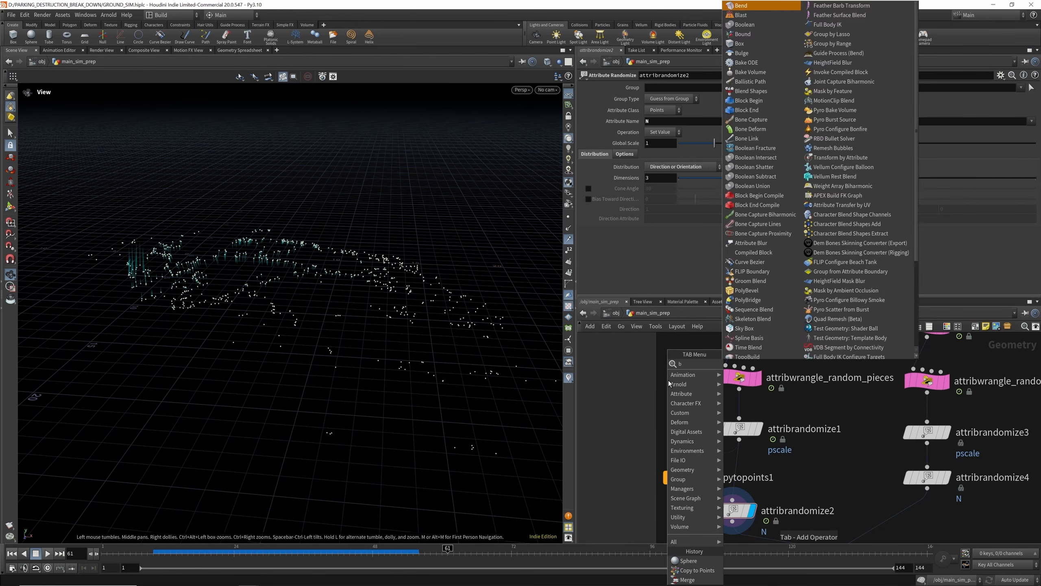
key(Return)
click(692, 388)
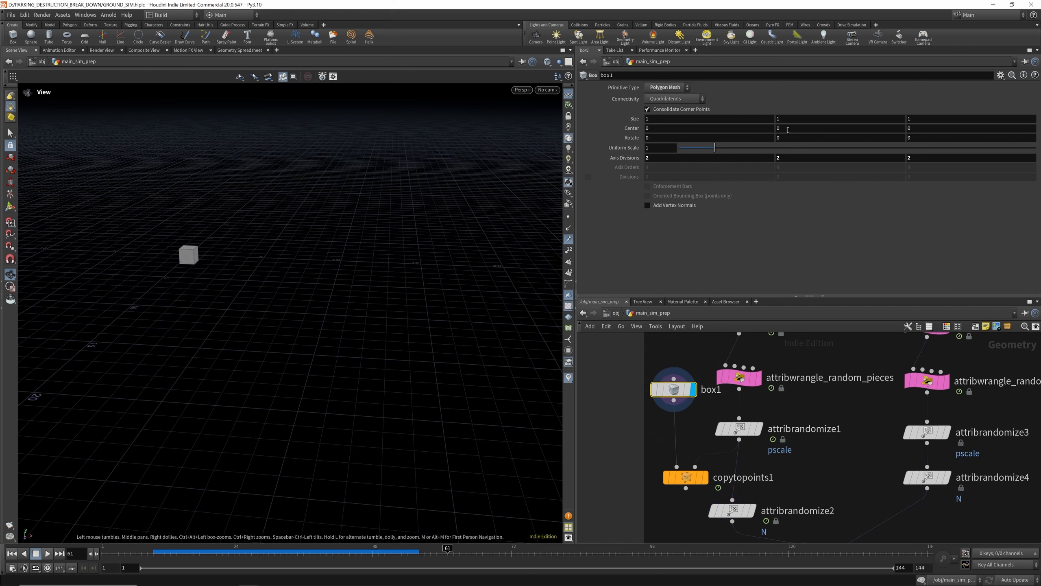
Set box1's Y size to 4 and display the boxes copied by copytopoints1.
click(796, 120)
text(4)
key(Return)
scroll(701, 390, down, 3)
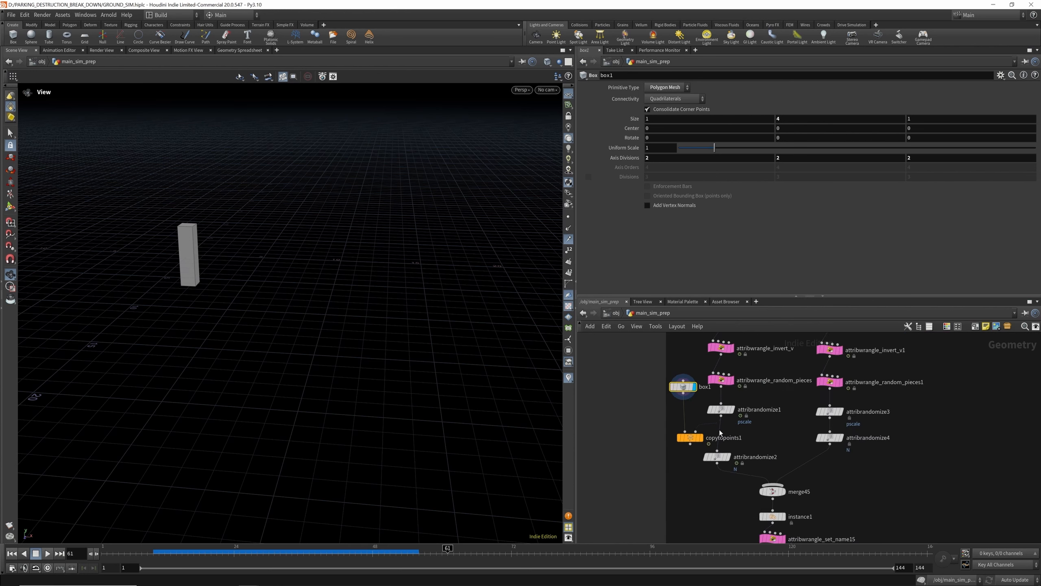
scroll(701, 391, up, 2)
click(695, 442)
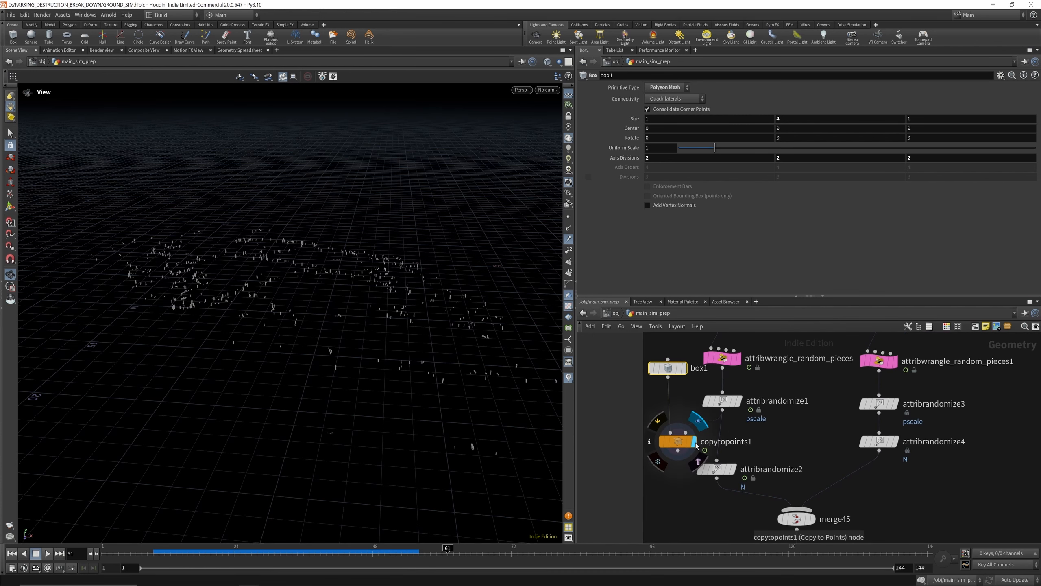